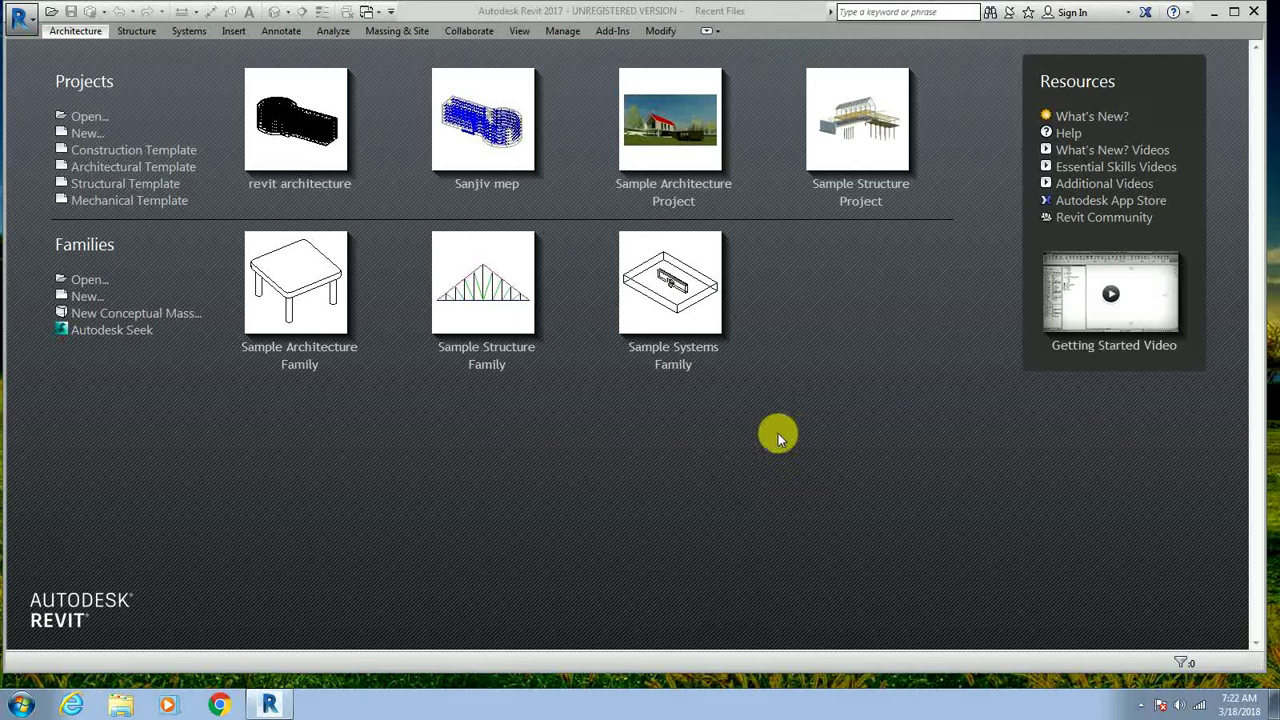
Create a new project from the Mechanical Template.
left_click(90, 133)
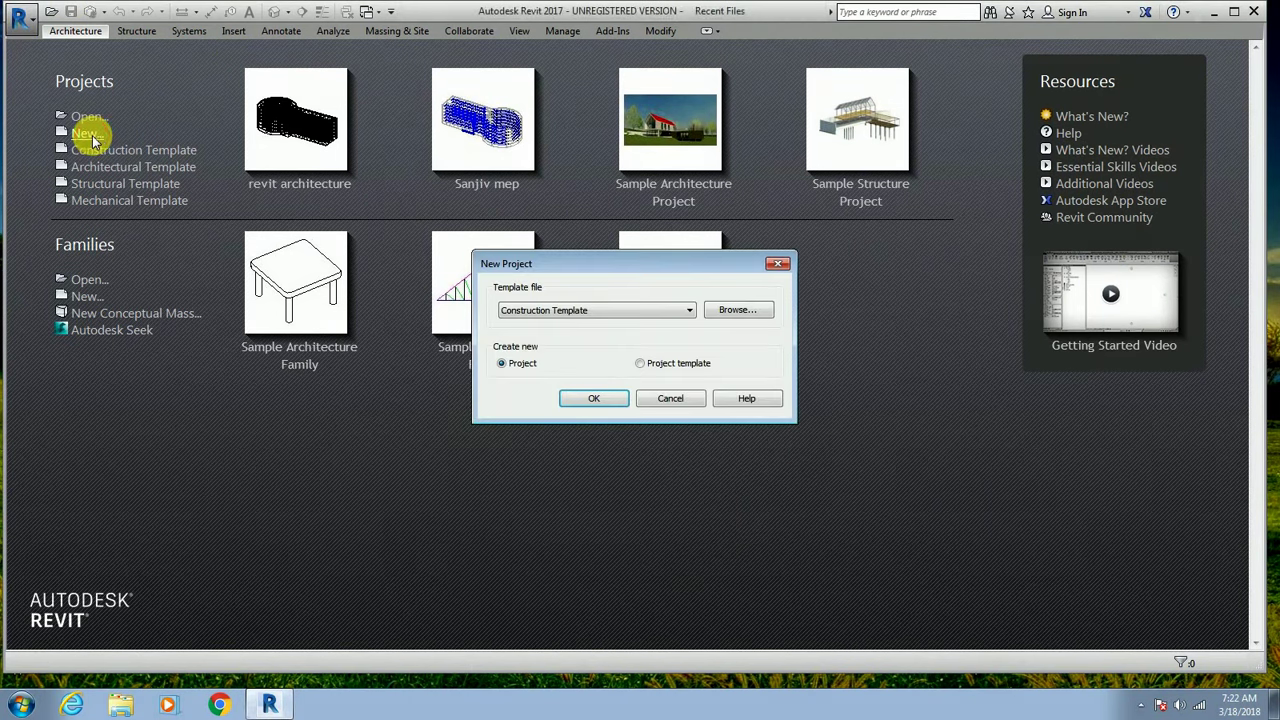
left_click(663, 312)
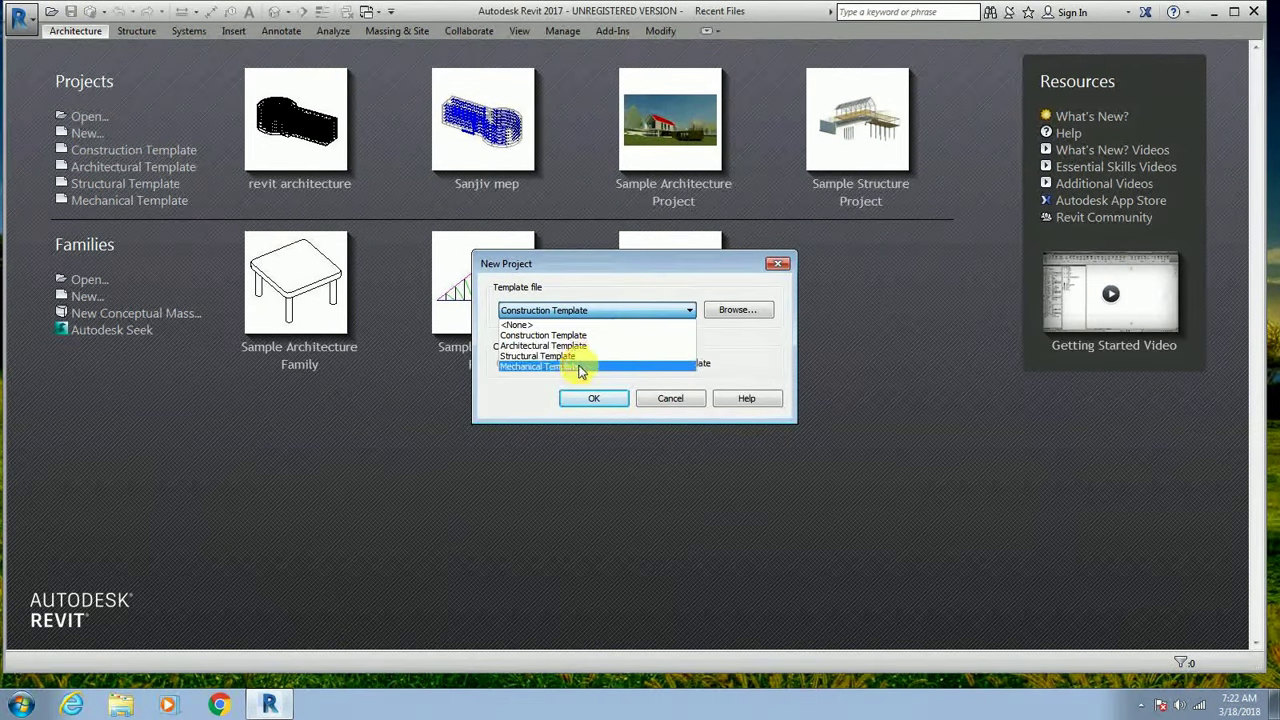
left_click(571, 367)
left_click(604, 401)
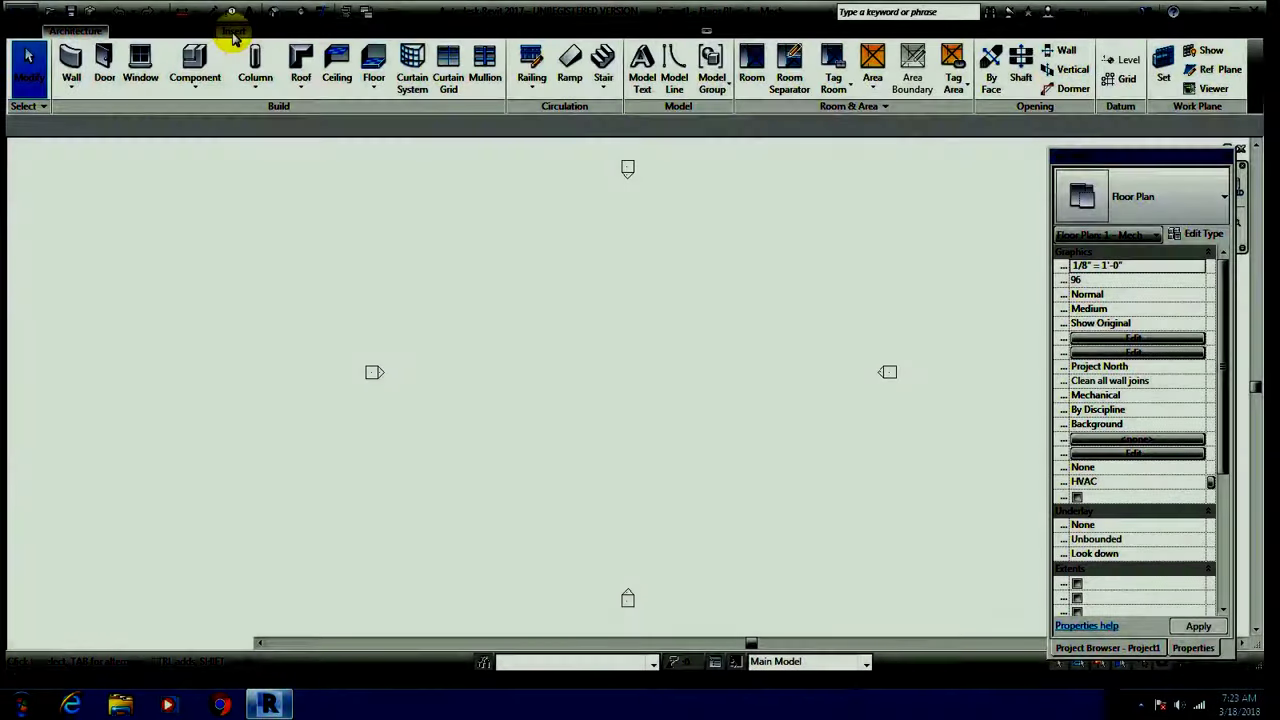
Link 'revit architecture' from Desktop > New folder, positioned Auto - Center to Center.
left_click(233, 31)
left_click(68, 72)
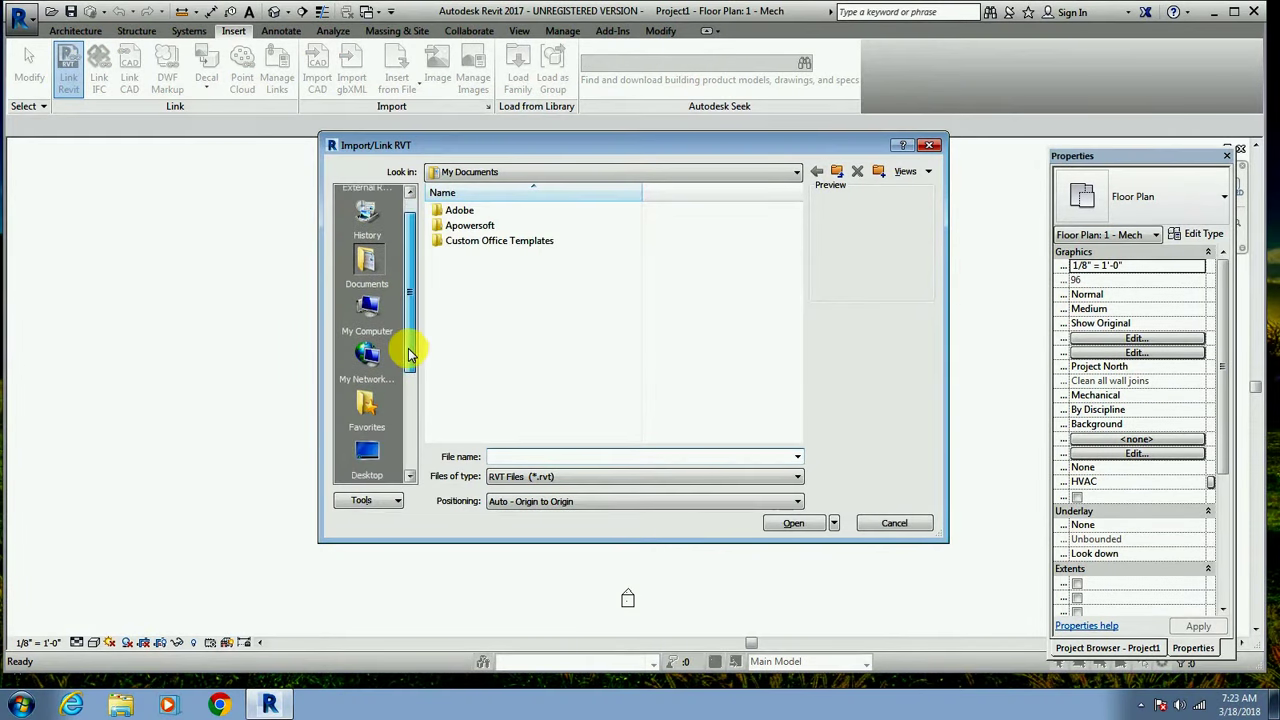
left_click_drag(413, 336, 402, 392)
left_click(374, 410)
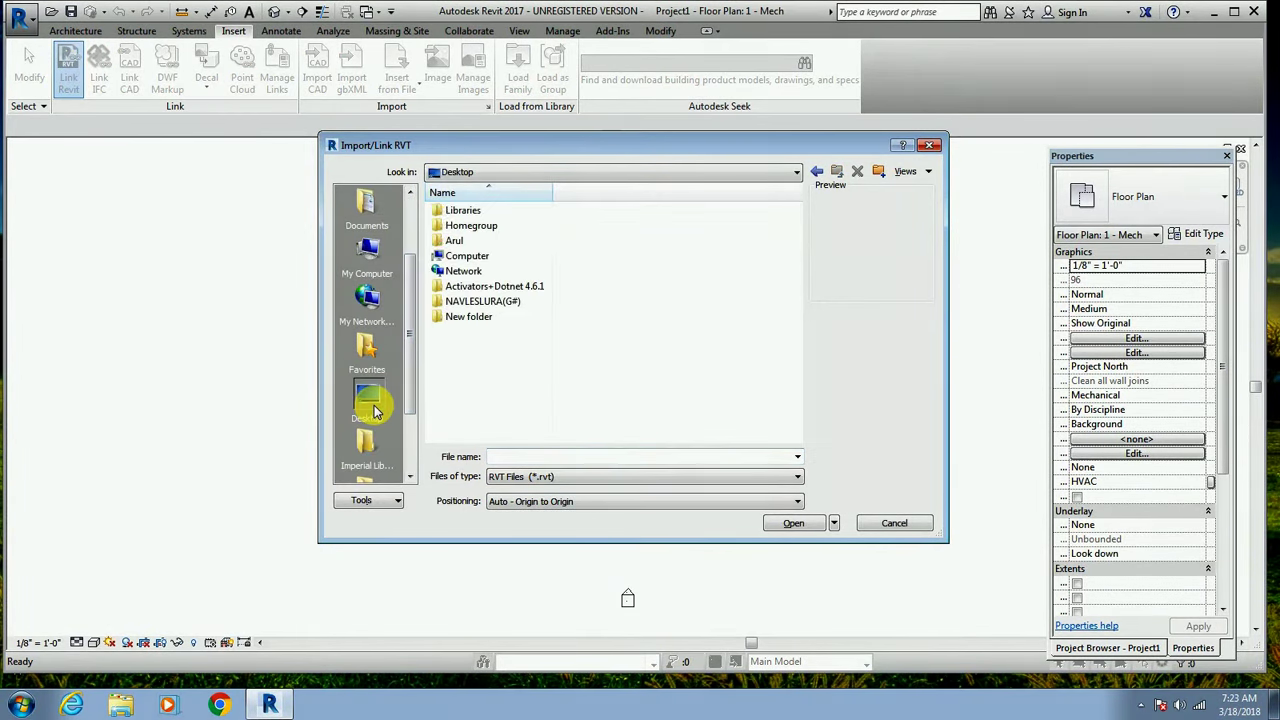
double_click(451, 313)
left_click(472, 226)
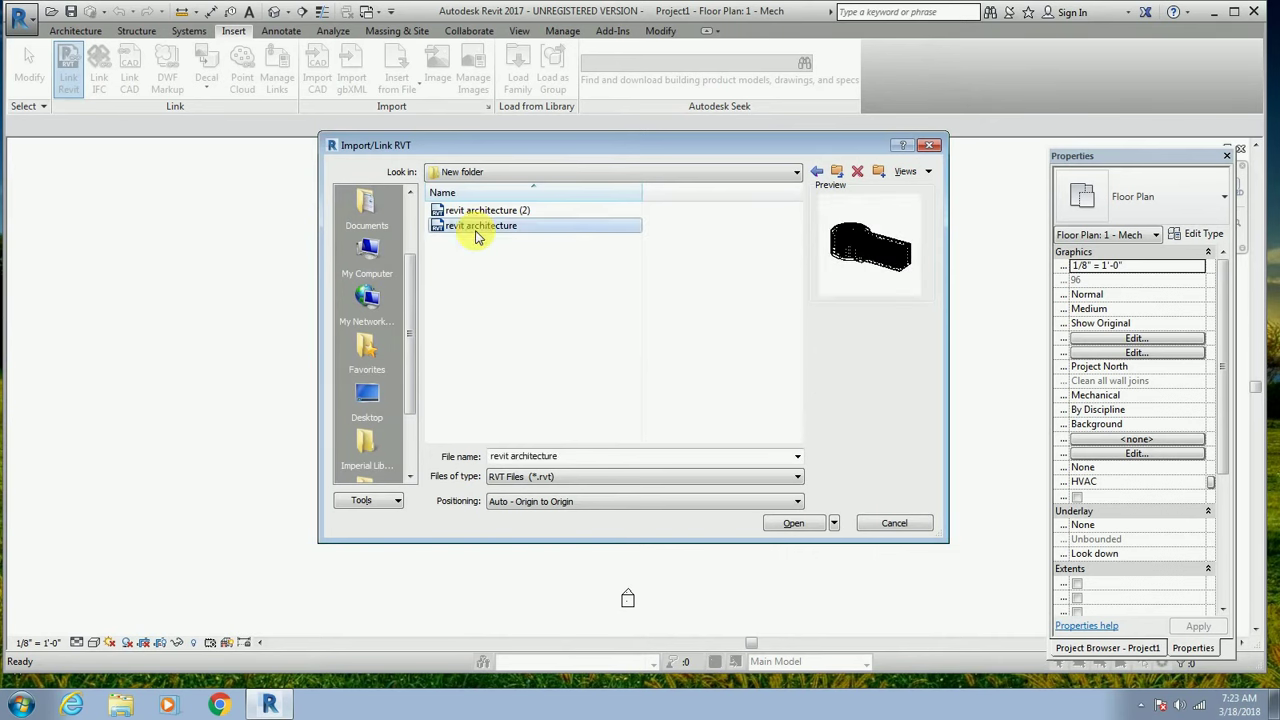
left_click(592, 502)
left_click(574, 516)
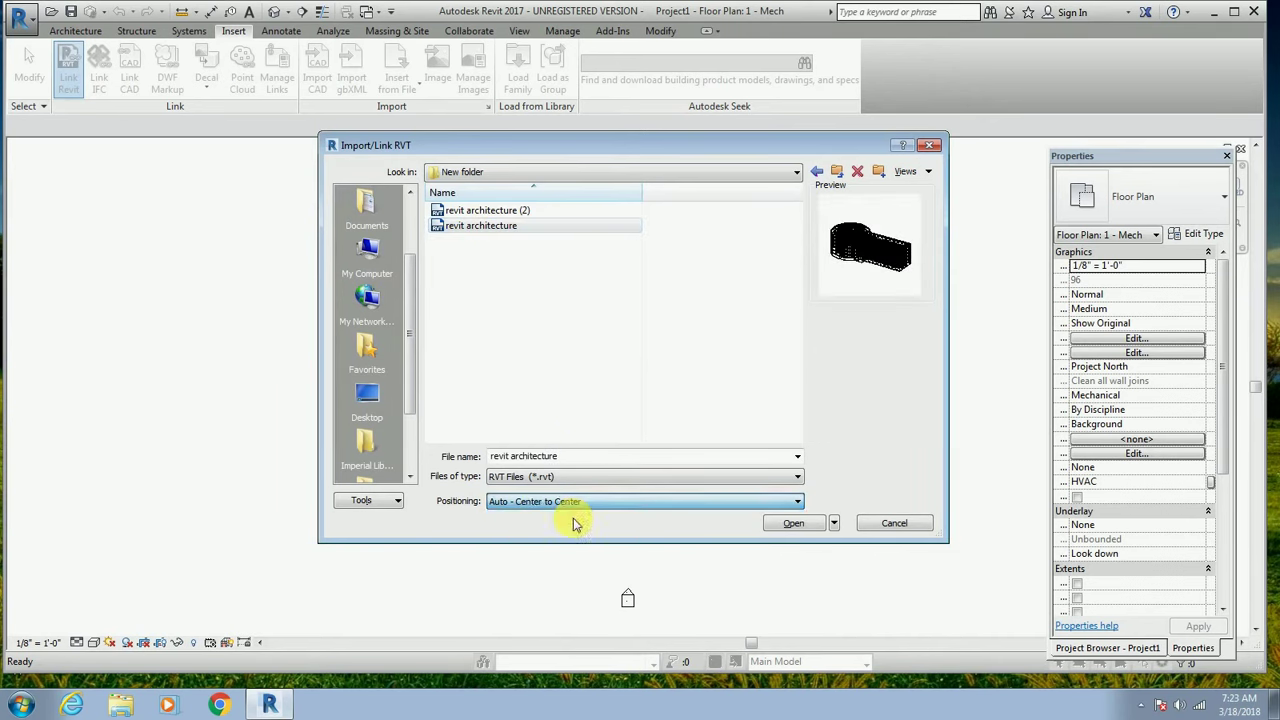
left_click(794, 525)
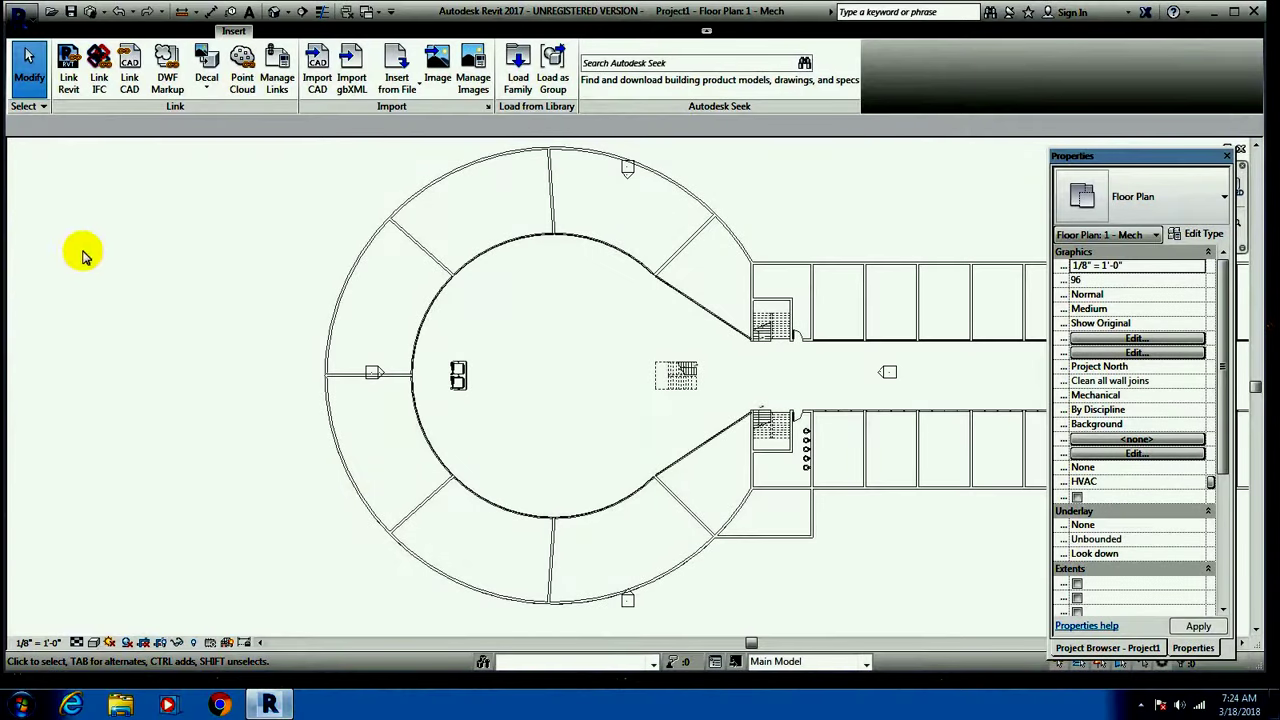
Zoom the plan to fit (ZF) and move the Properties palette to the left.
key("z")
key("f")
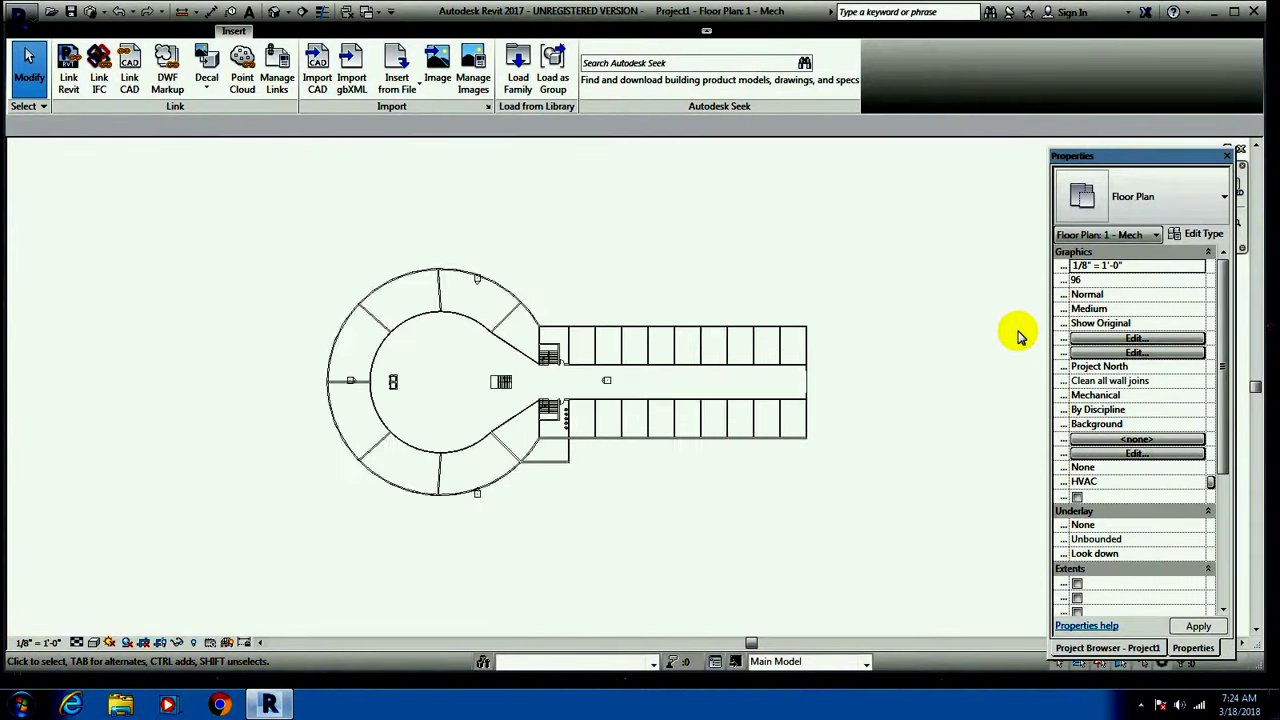
left_click_drag(1140, 156, 117, 157)
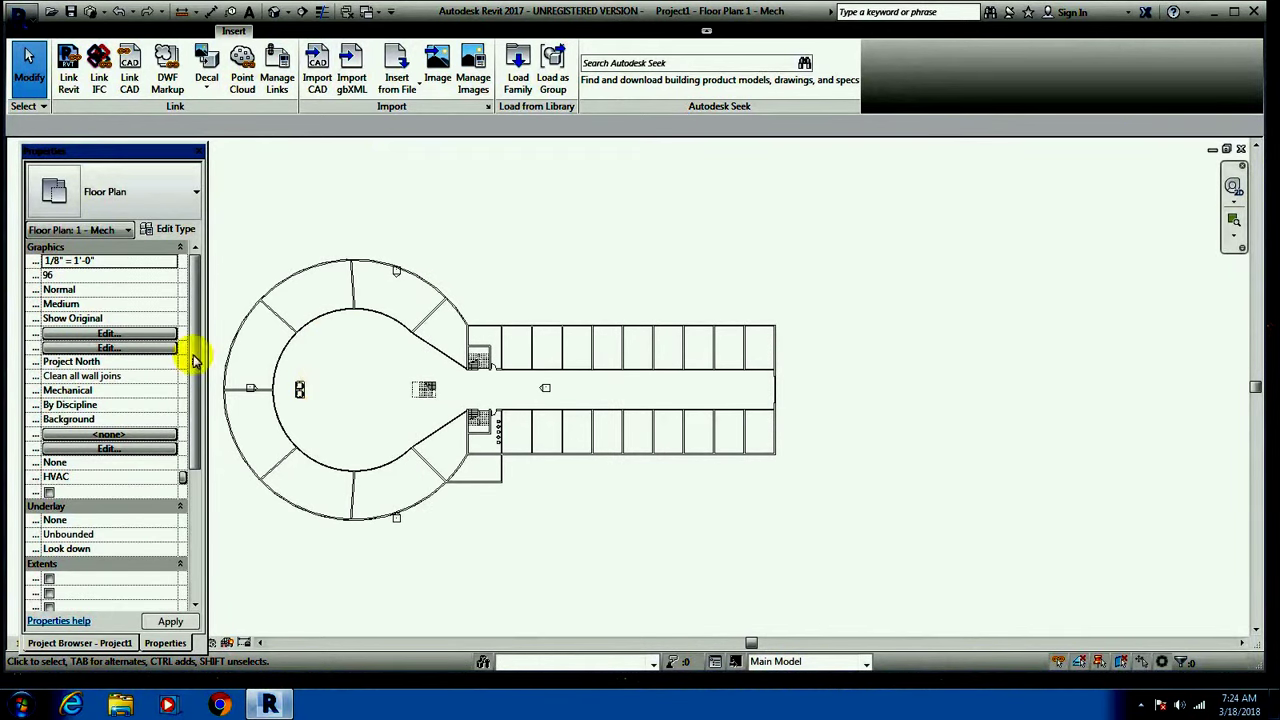
Open the East - Mech elevation from the Project Browser and zoom in on the levels.
left_click(100, 643)
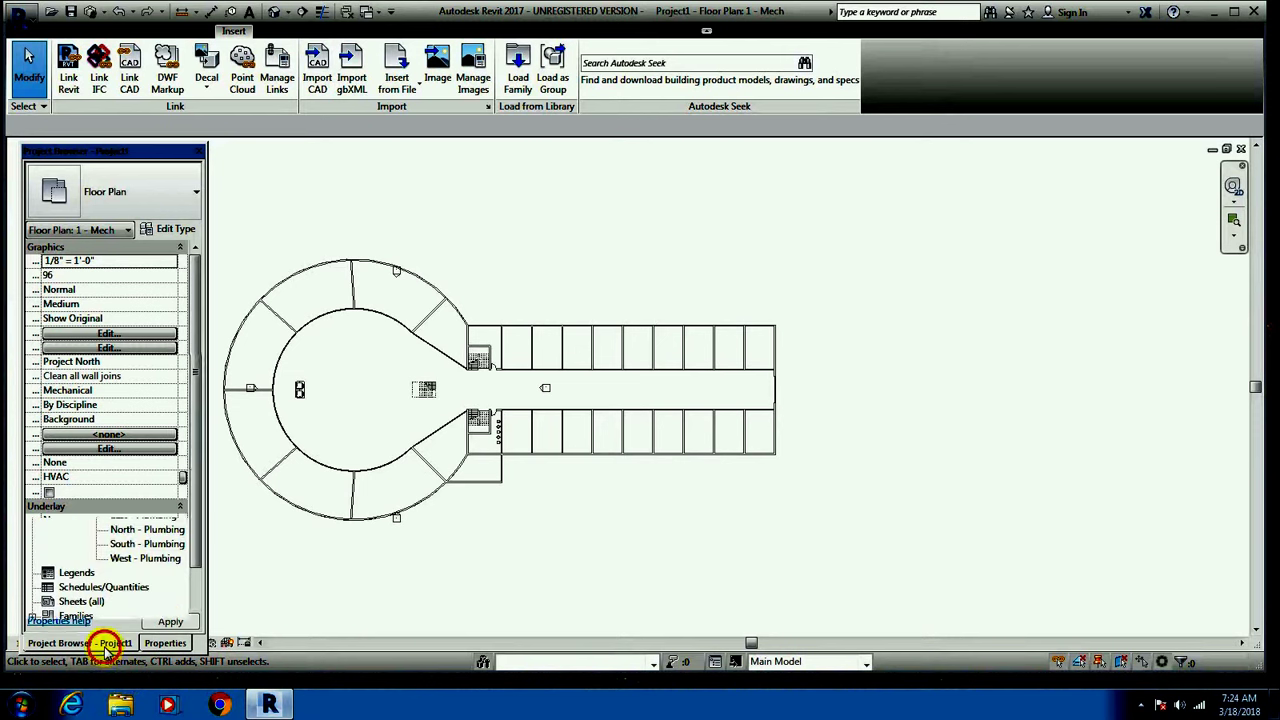
scroll(175, 400, "down", 1)
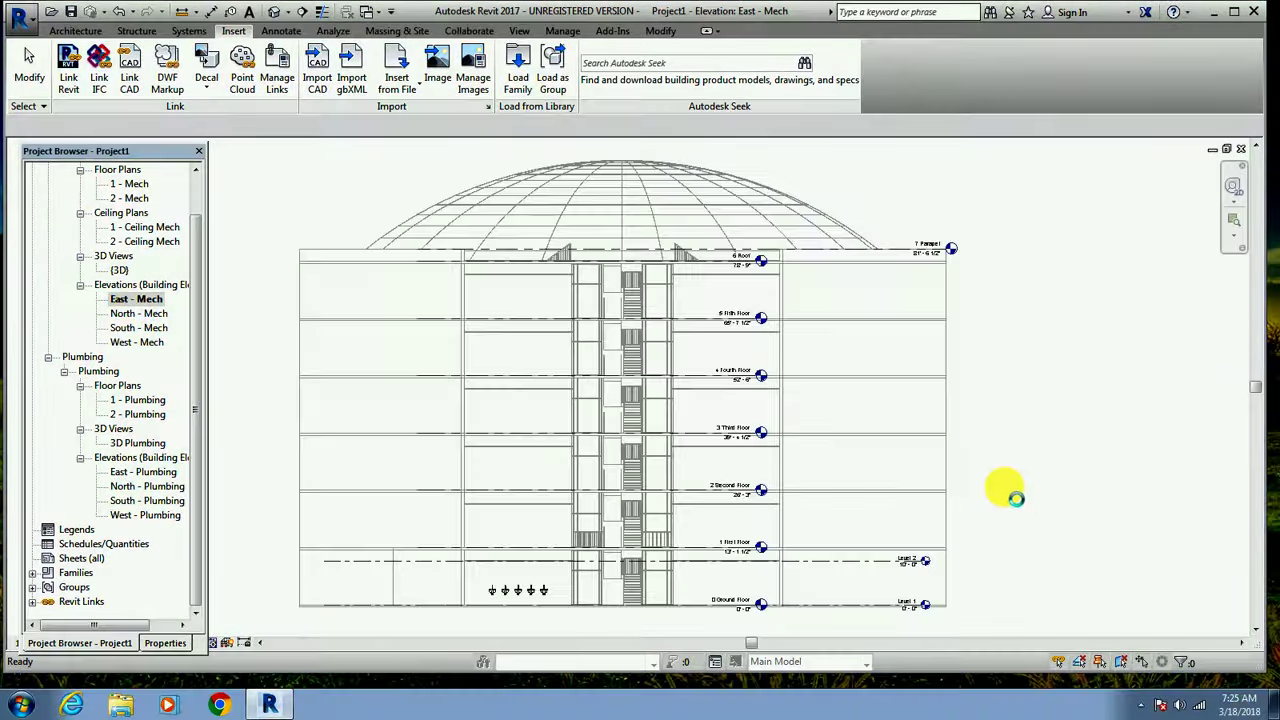
scroll(935, 615, "up", 1)
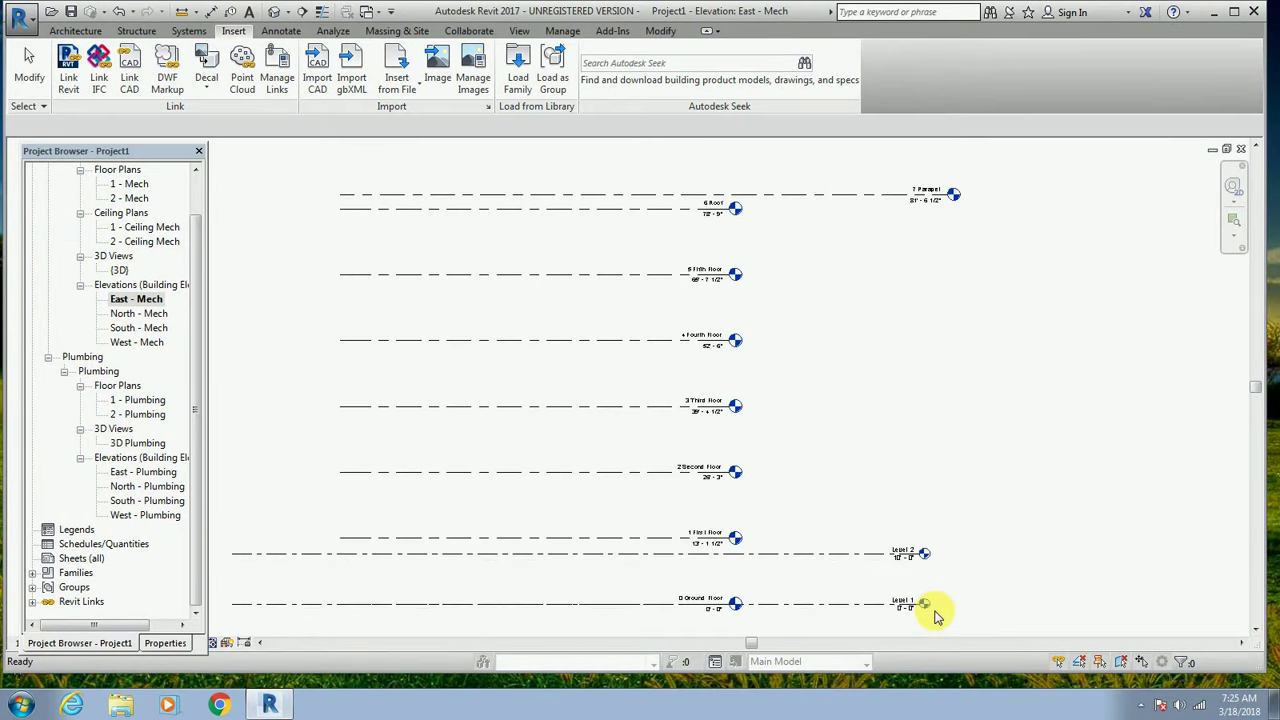
scroll(930, 607, "up", 1)
scroll(900, 595, "up", 2)
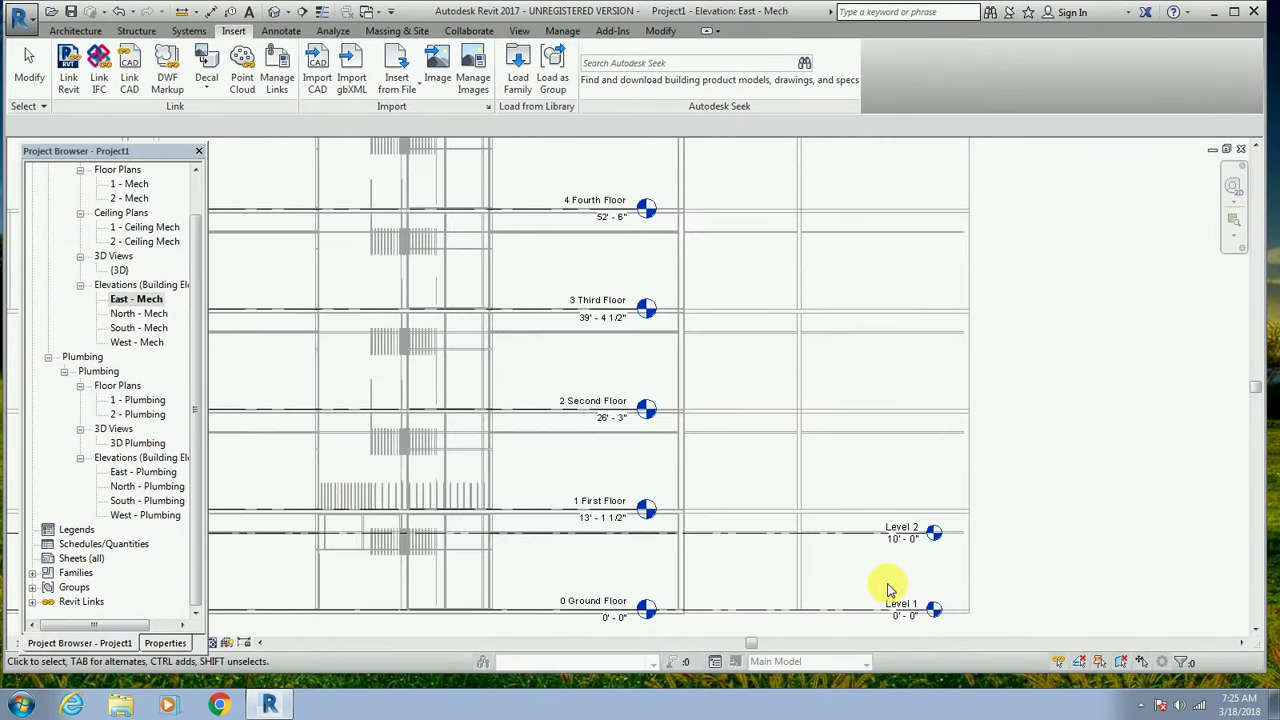
scroll(890, 590, "up", 2)
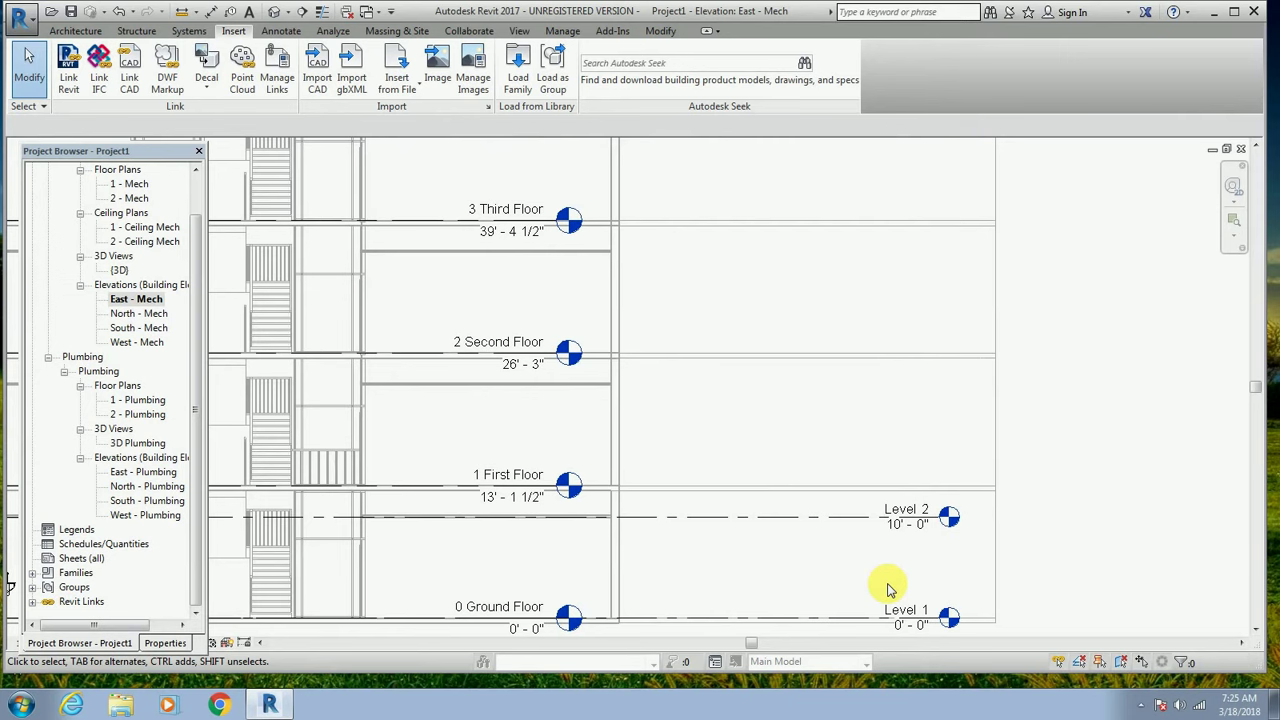
scroll(890, 590, "up", 1)
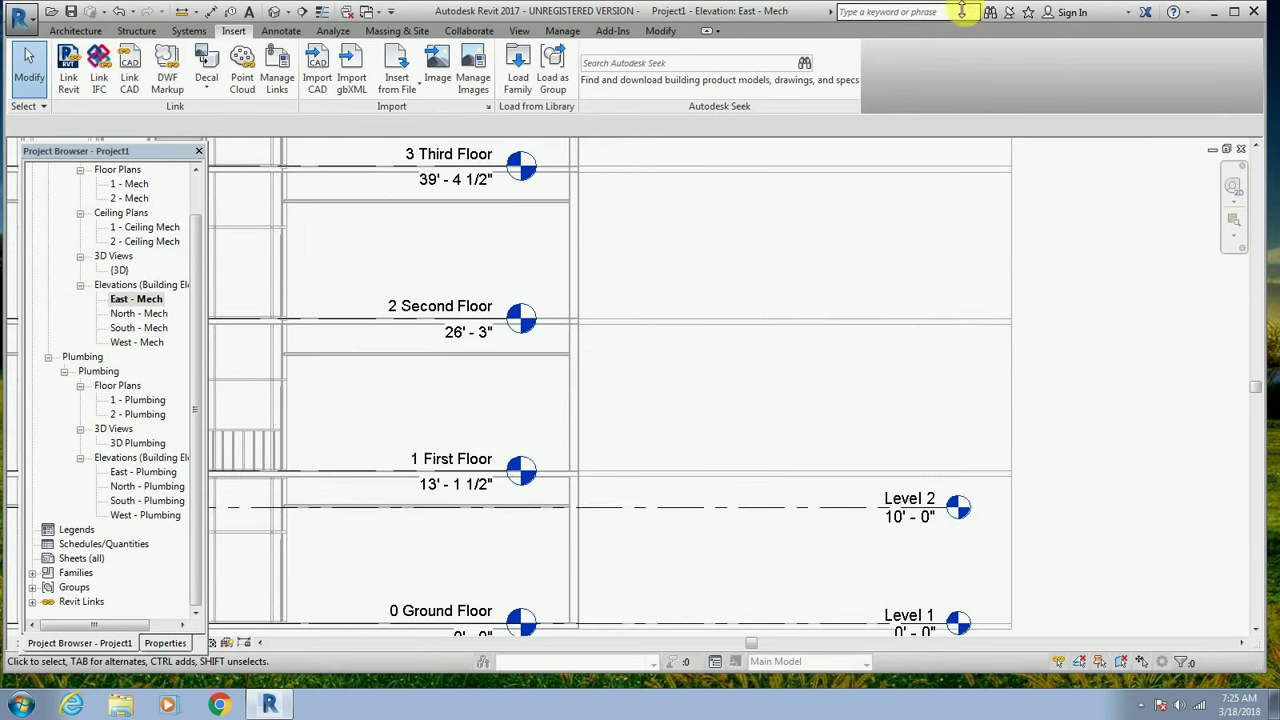
Start Copy/Monitor using Select Link from the Collaborate tab.
left_click(563, 32)
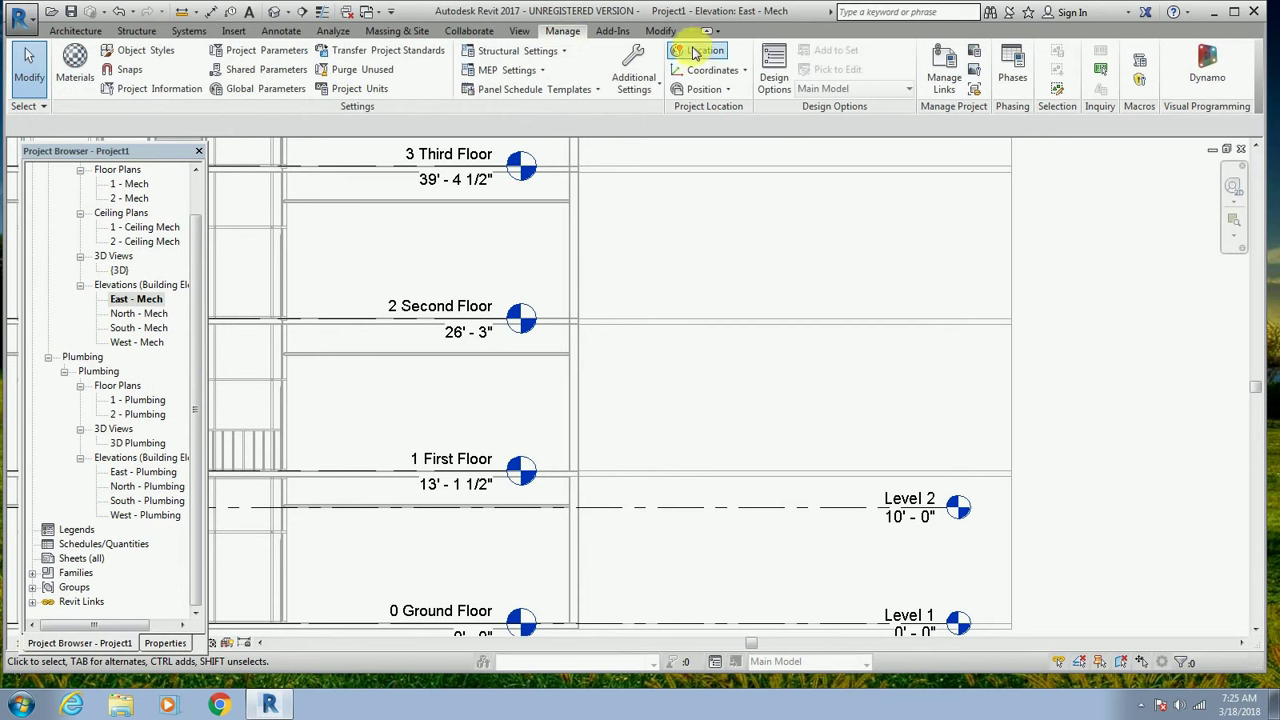
left_click(458, 32)
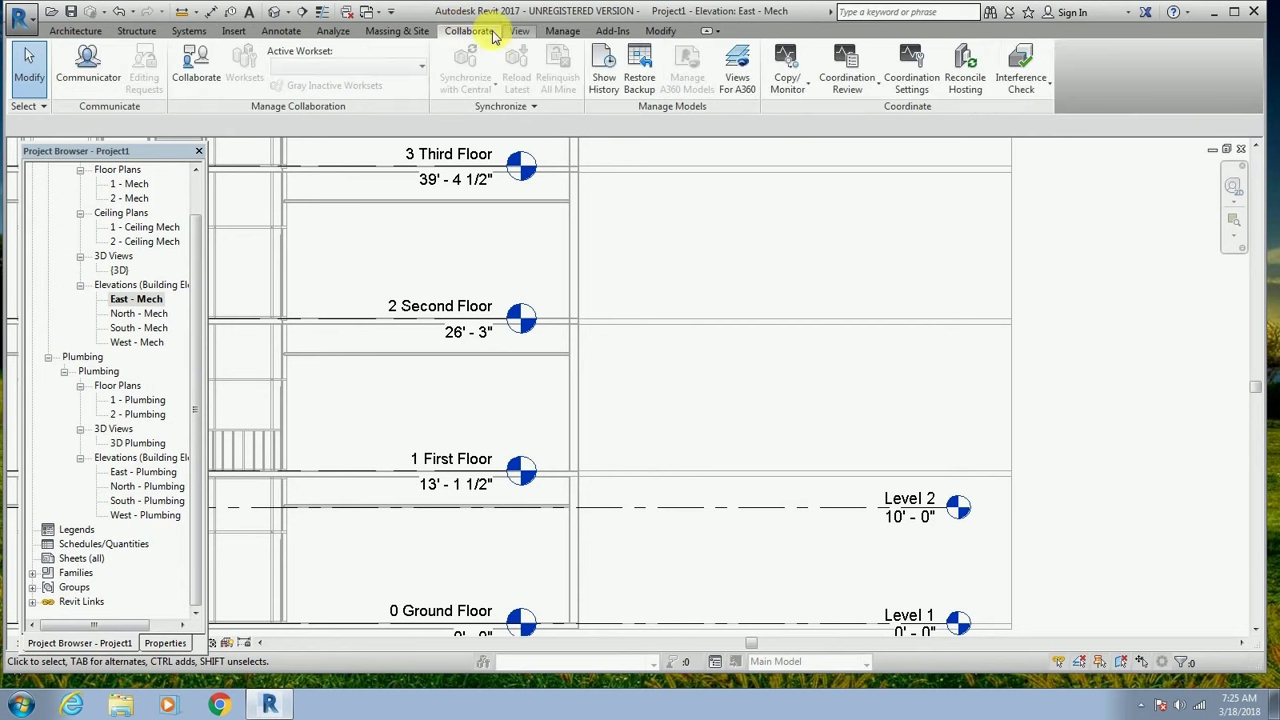
left_click(787, 82)
left_click(800, 148)
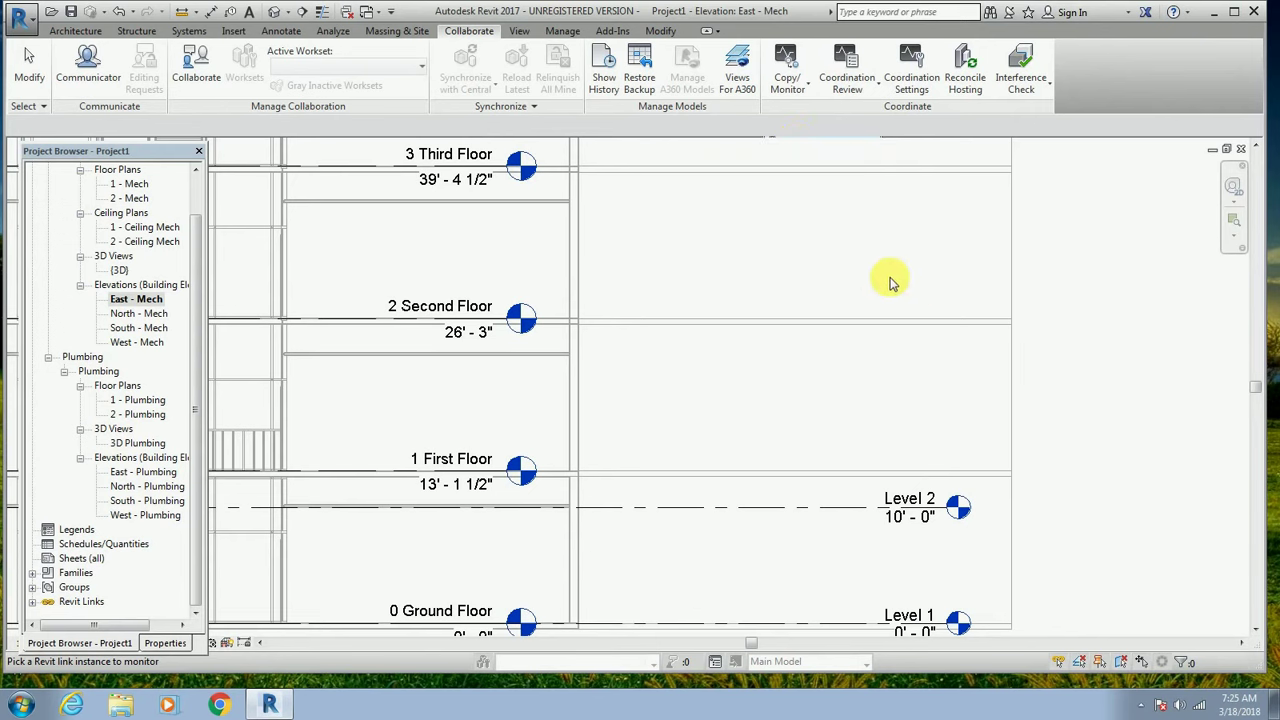
Pick the linked architecture model and copy its 2 Second Floor level into the project.
left_click(1010, 316)
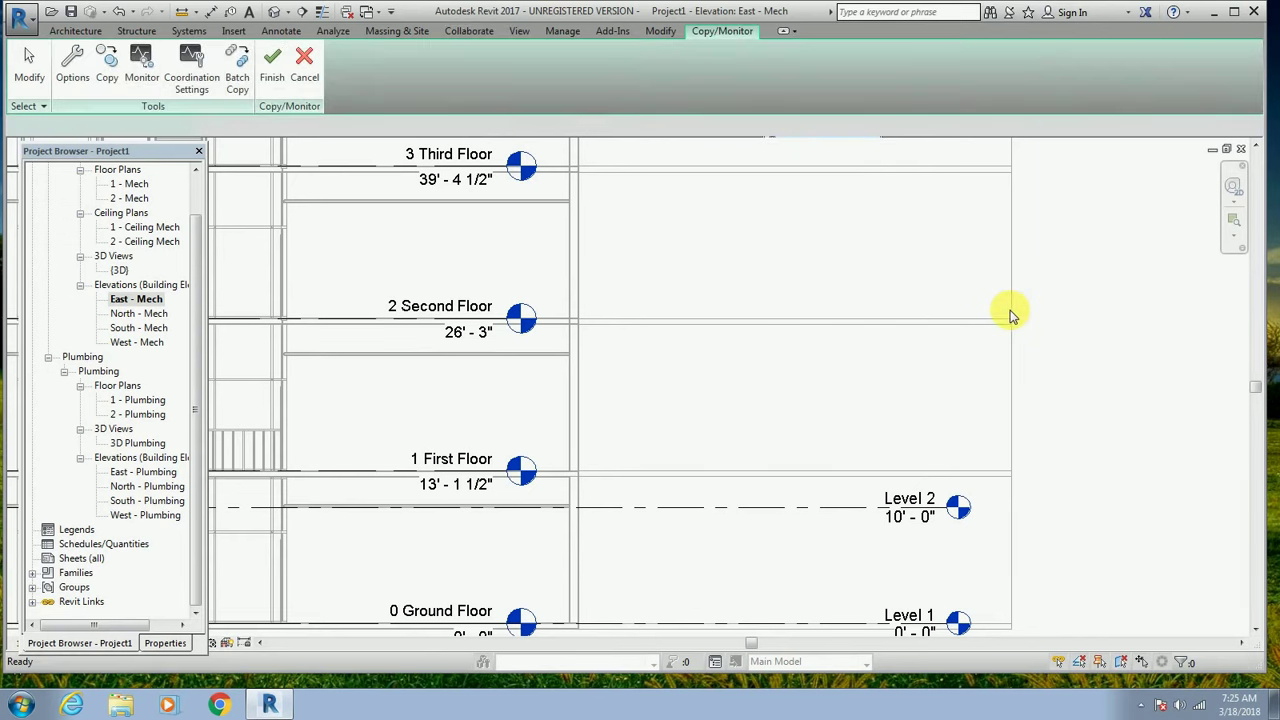
left_click(107, 63)
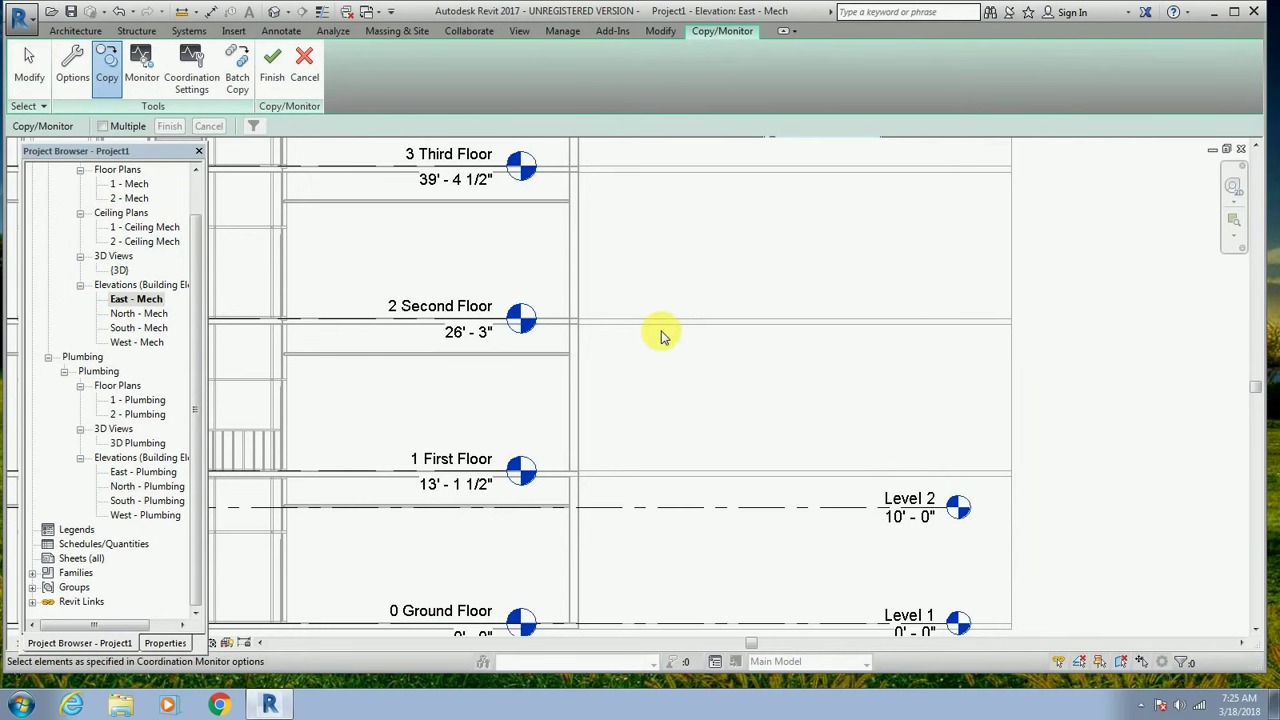
scroll(660, 335, "down", 2)
scroll(661, 338, "down", 1)
scroll(664, 310, "down", 1)
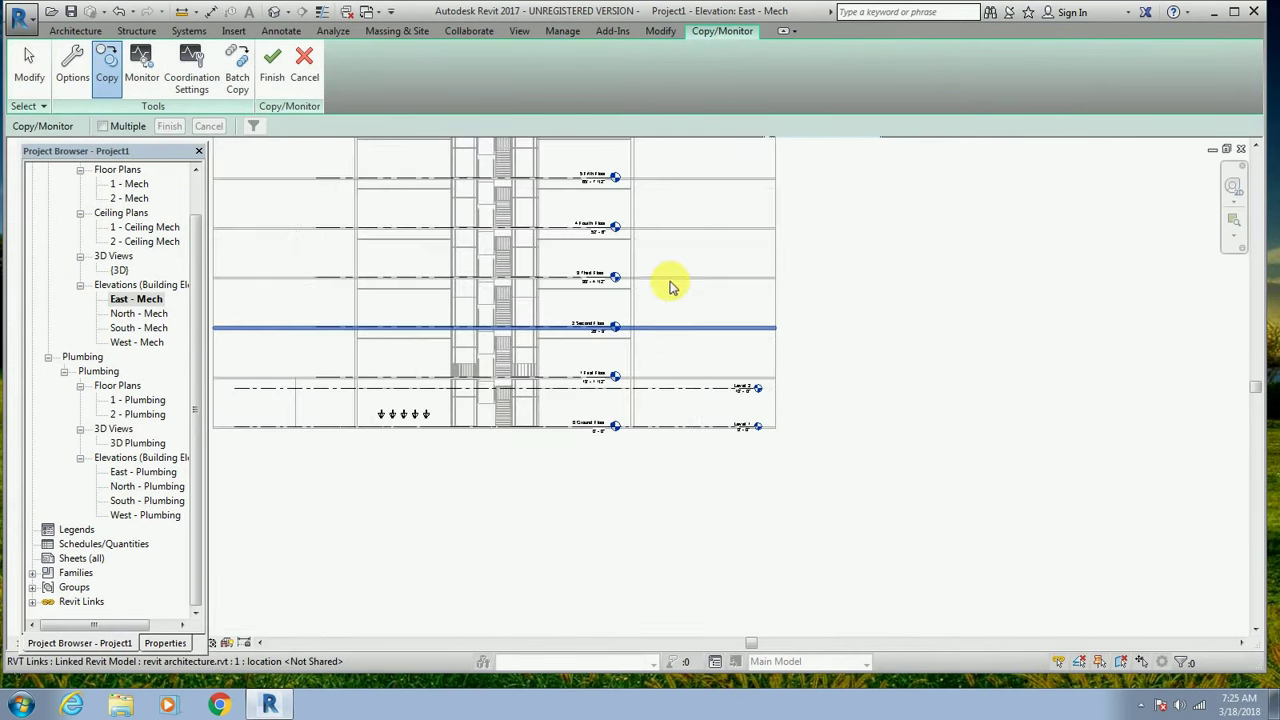
scroll(680, 220, "down", 1)
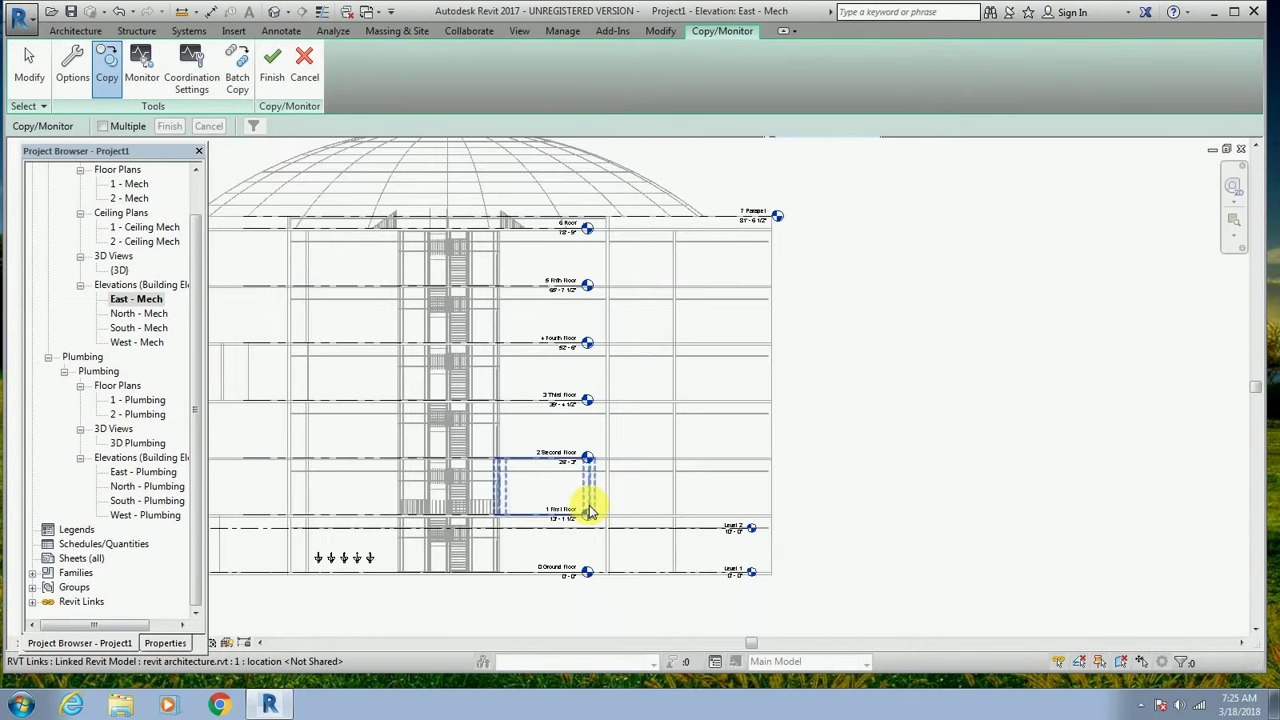
scroll(592, 488, "up", 1)
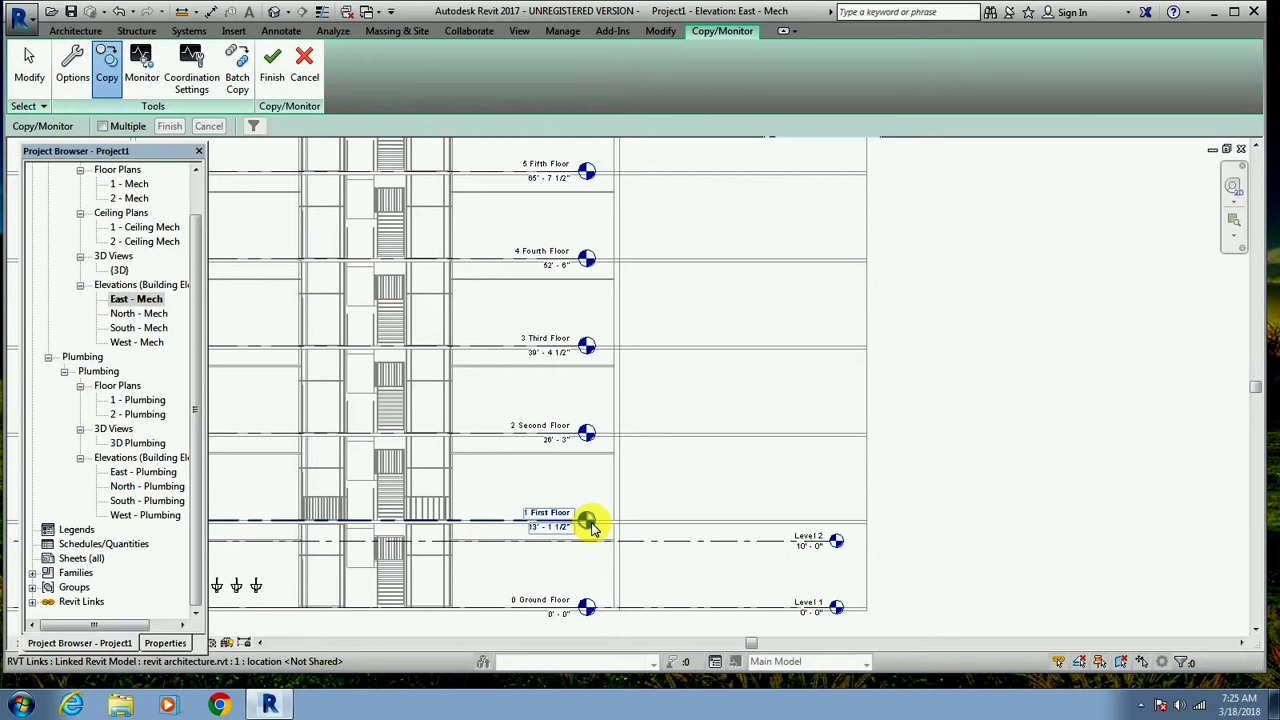
left_click_drag(677, 537, 590, 446)
left_click(590, 446)
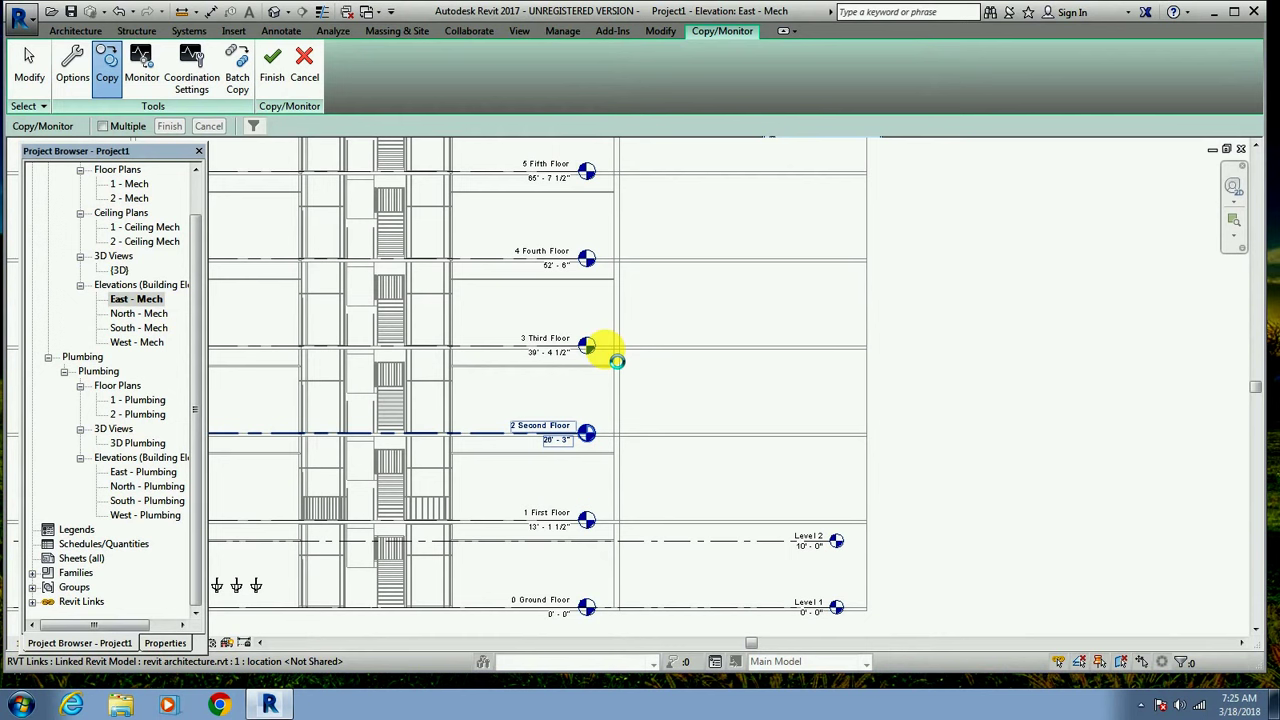
left_click(617, 361)
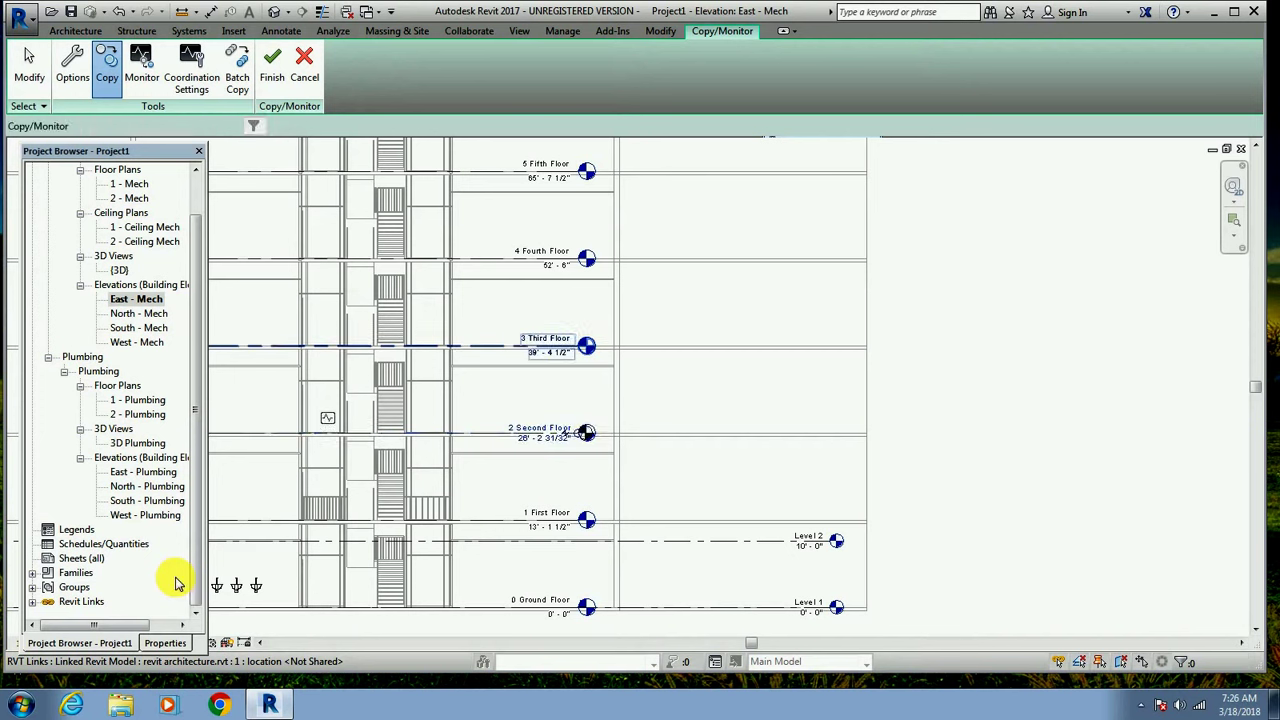
left_click(588, 350)
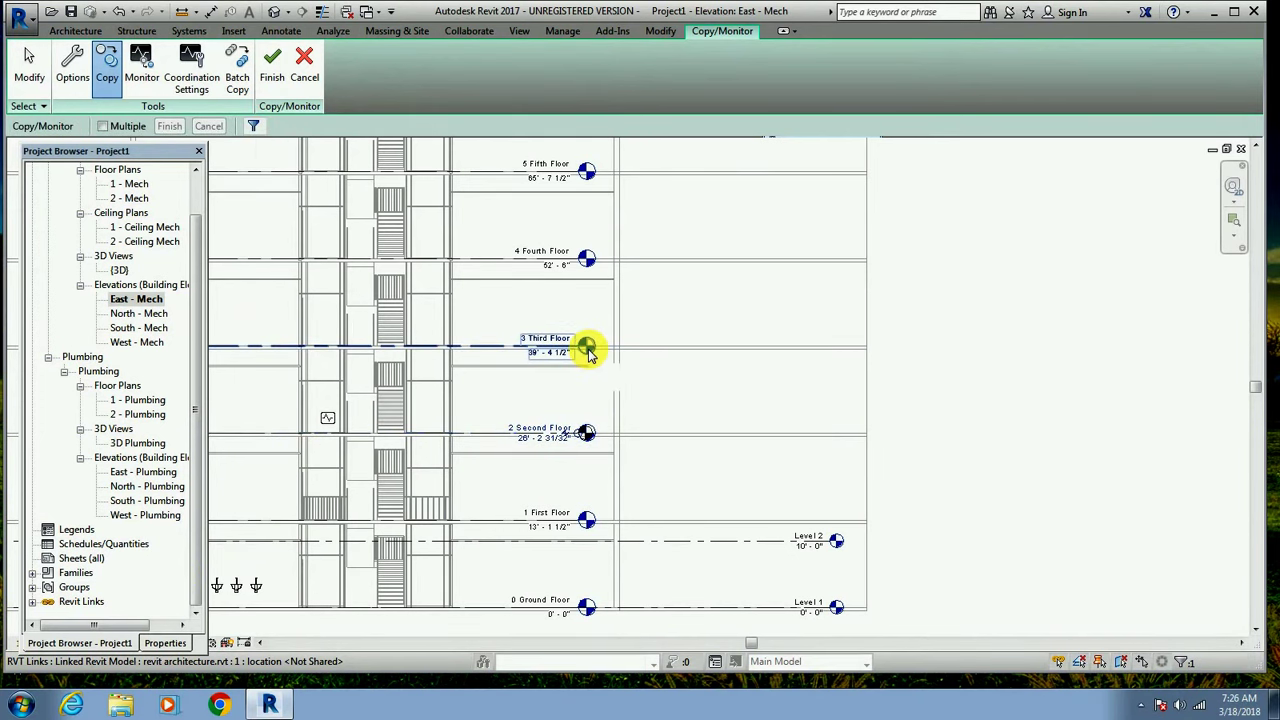
Copy the linked 3 Third, Fourth, Fifth and 1 First Floor levels as monitored levels.
left_click(588, 350)
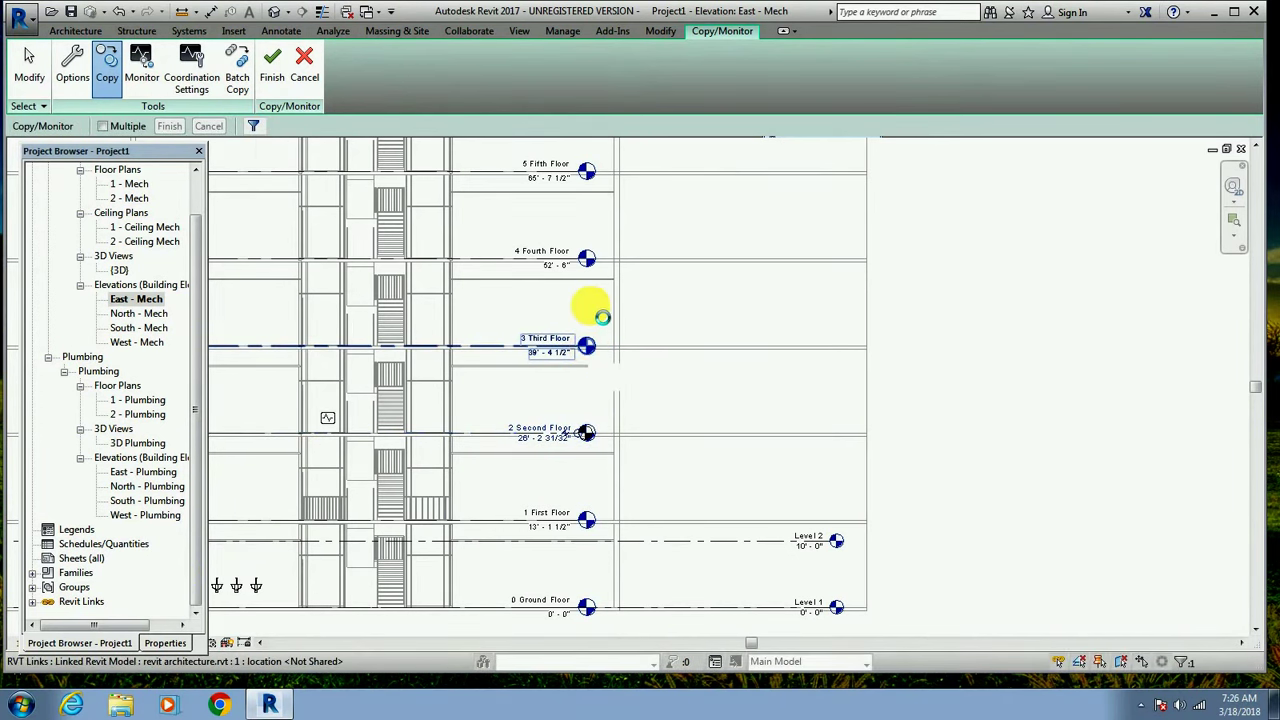
left_click(590, 263)
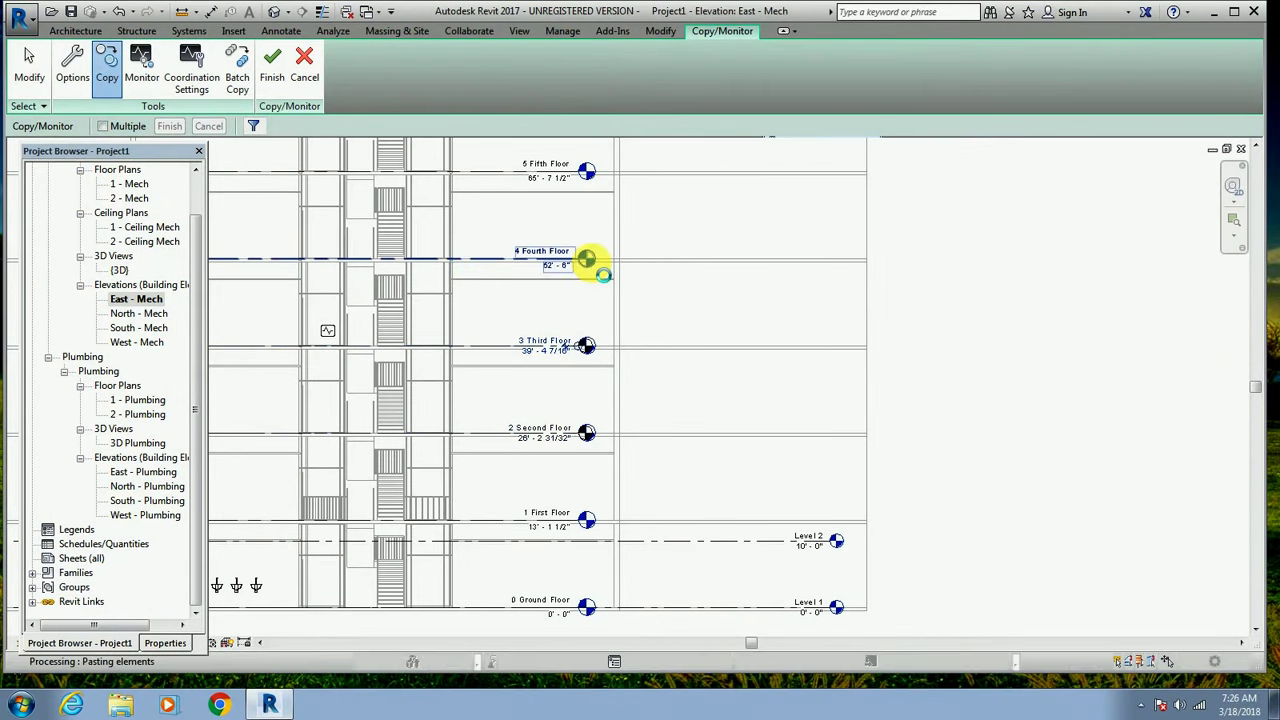
left_click(588, 171)
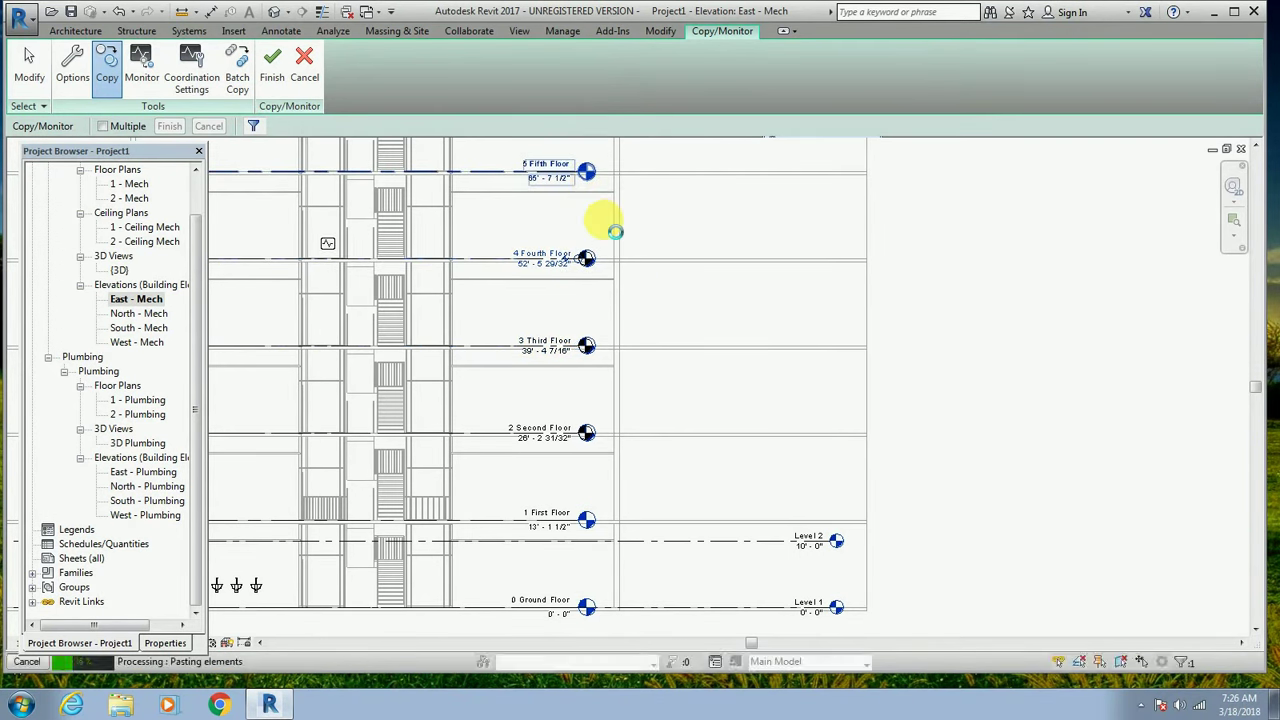
scroll(604, 220, "down", 1)
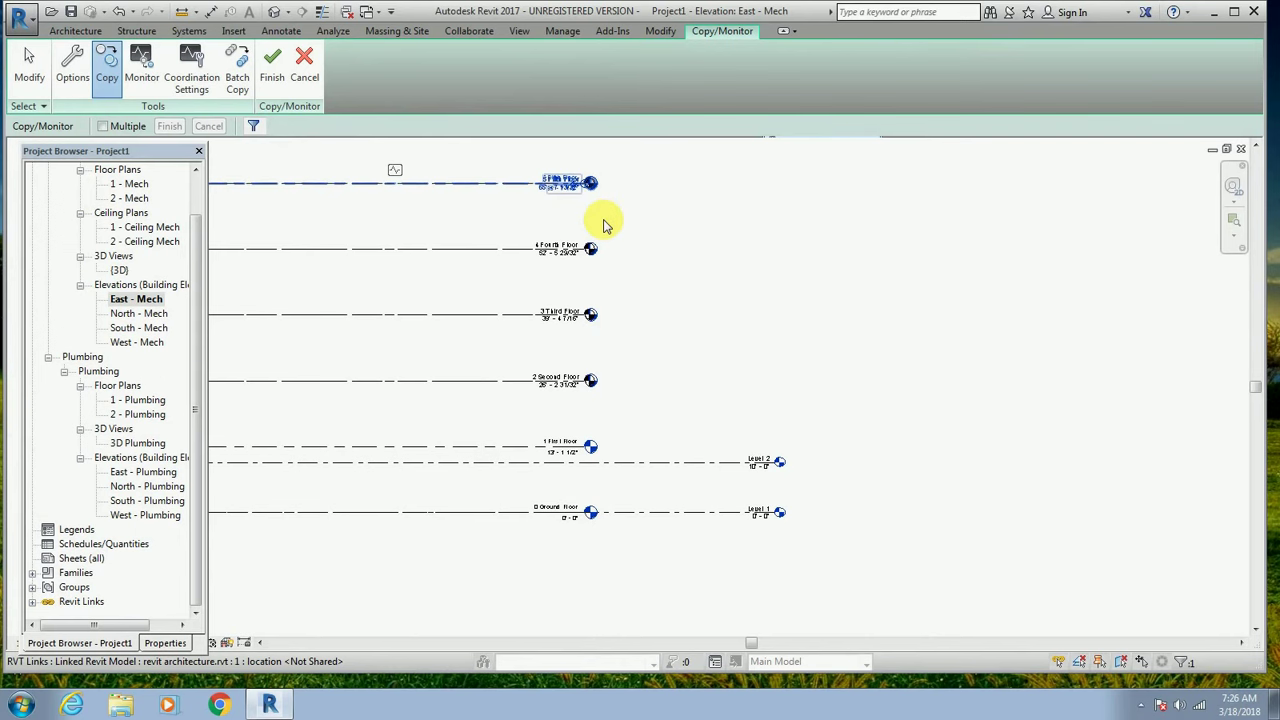
scroll(604, 222, "down", 1)
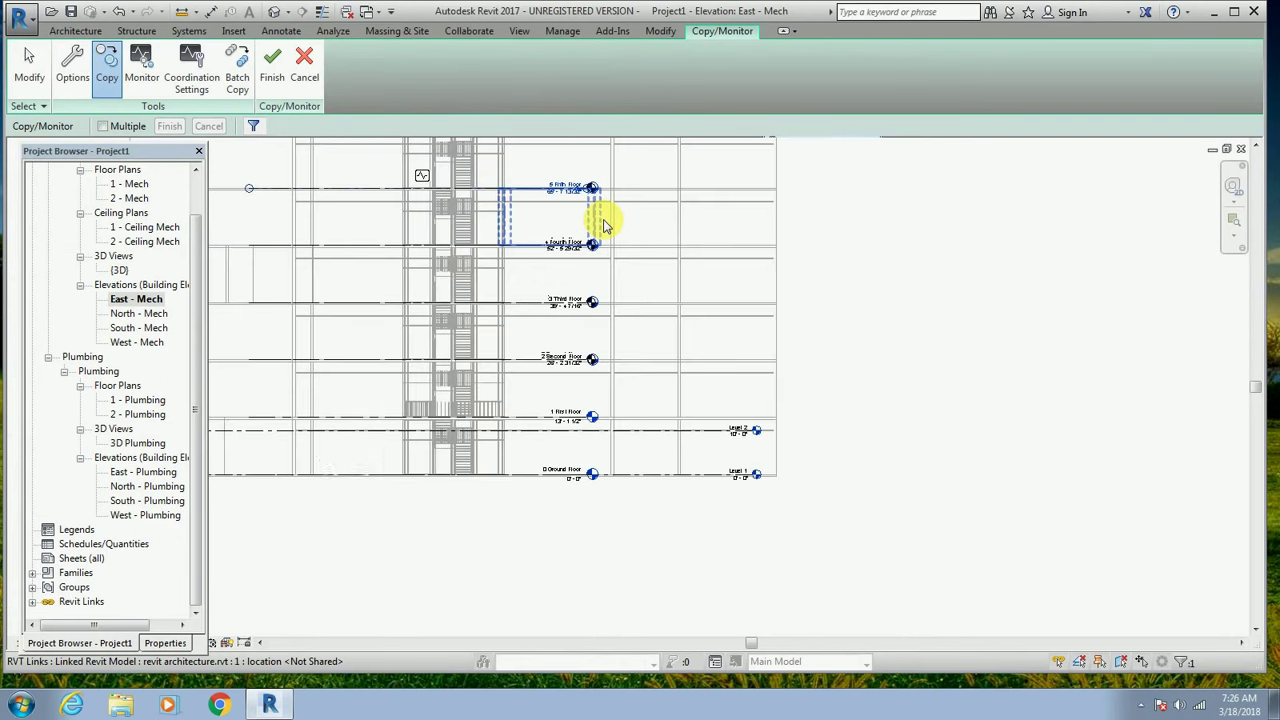
scroll(602, 220, "down", 1)
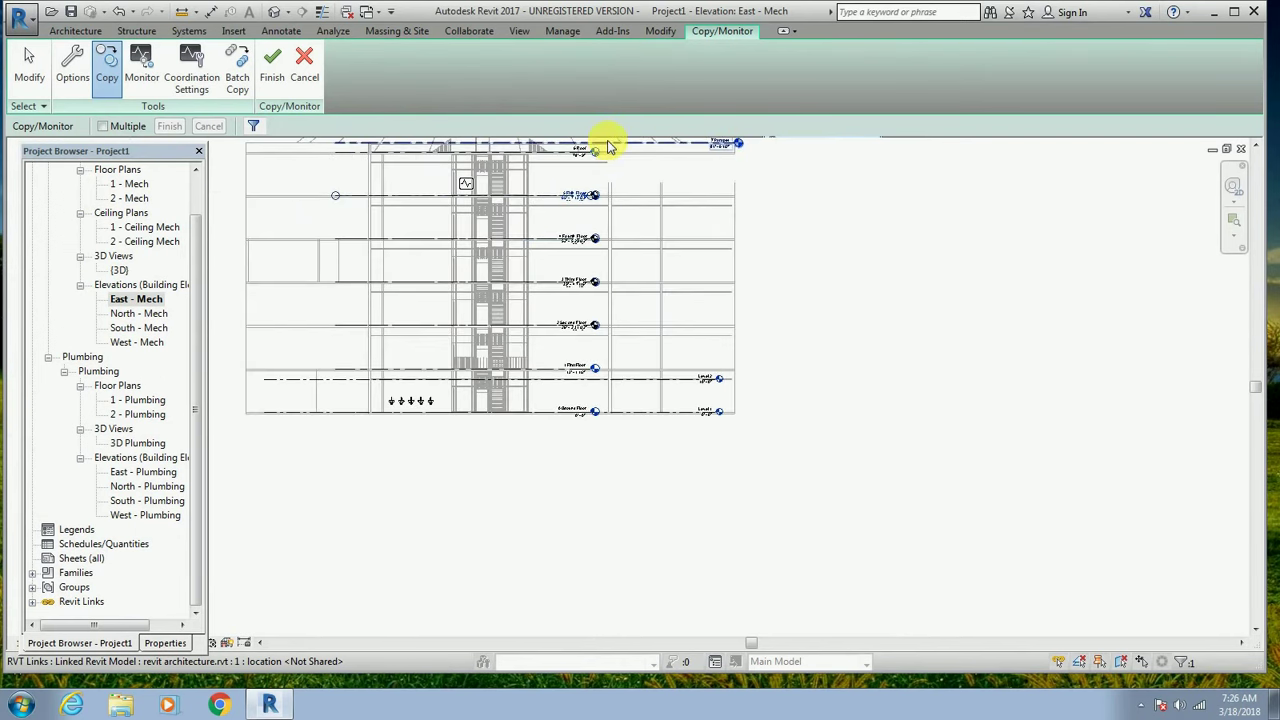
scroll(608, 147, "up", 1)
scroll(608, 147, "up", 1)
scroll(608, 147, "up", 2)
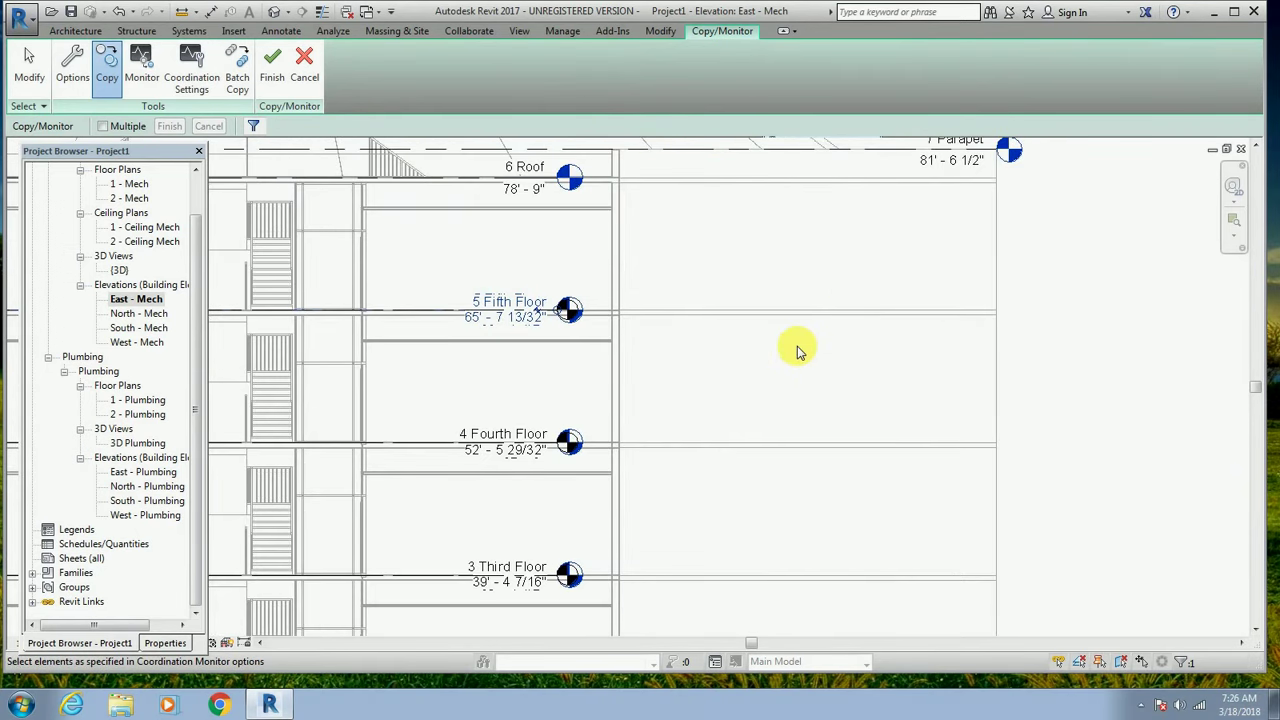
scroll(750, 351, "down", 1)
scroll(750, 351, "down", 2)
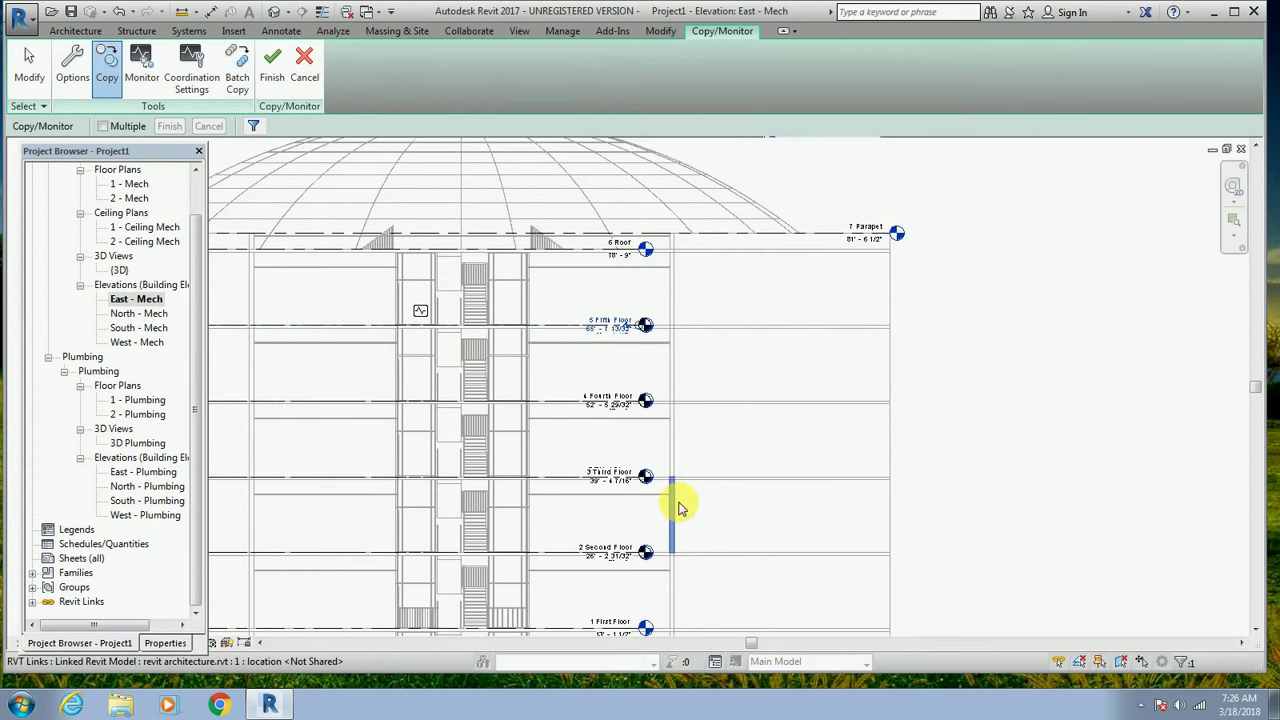
scroll(723, 630, "up", 2)
scroll(725, 600, "up", 1)
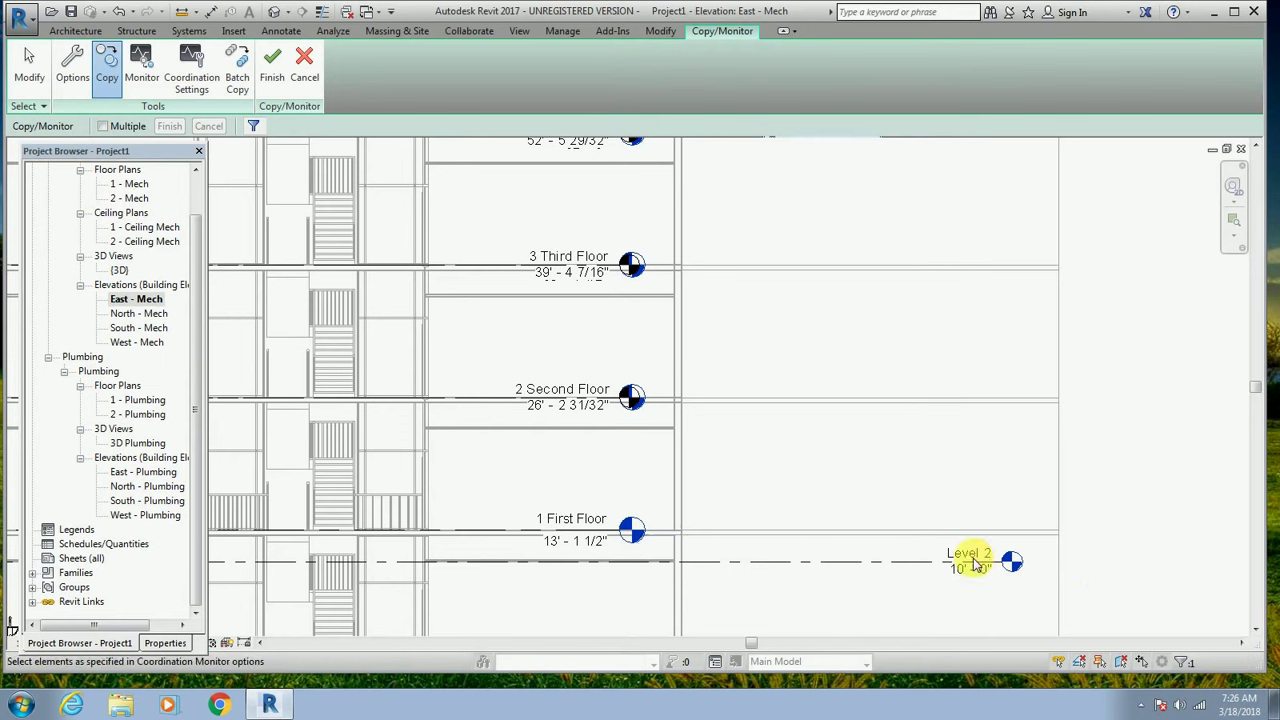
left_click(640, 537)
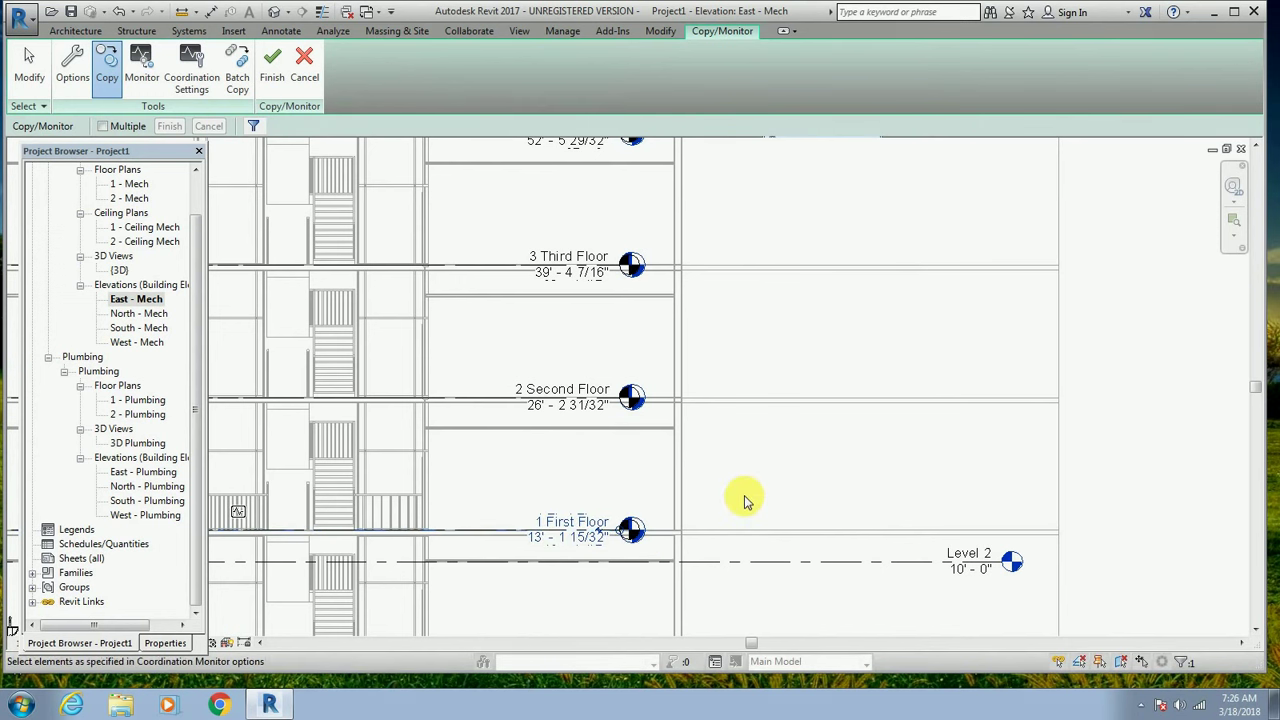
Finish the Copy/Monitor session.
left_click(143, 70)
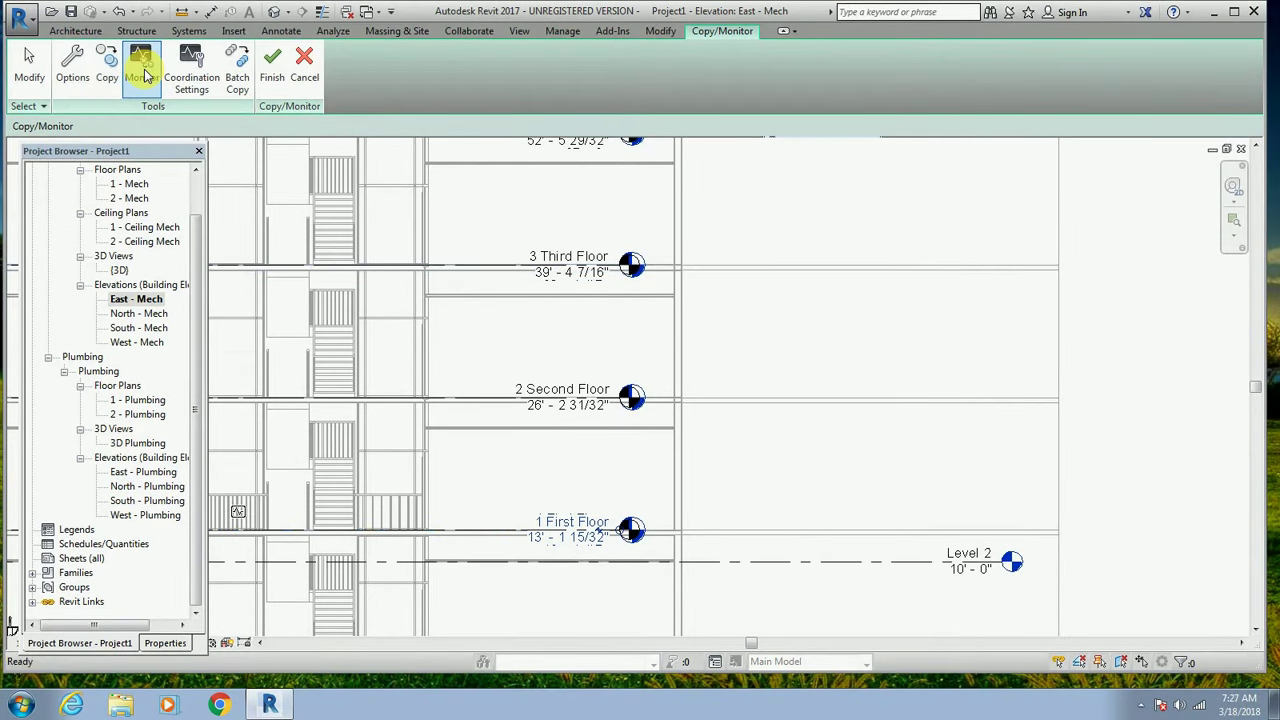
left_click(146, 73)
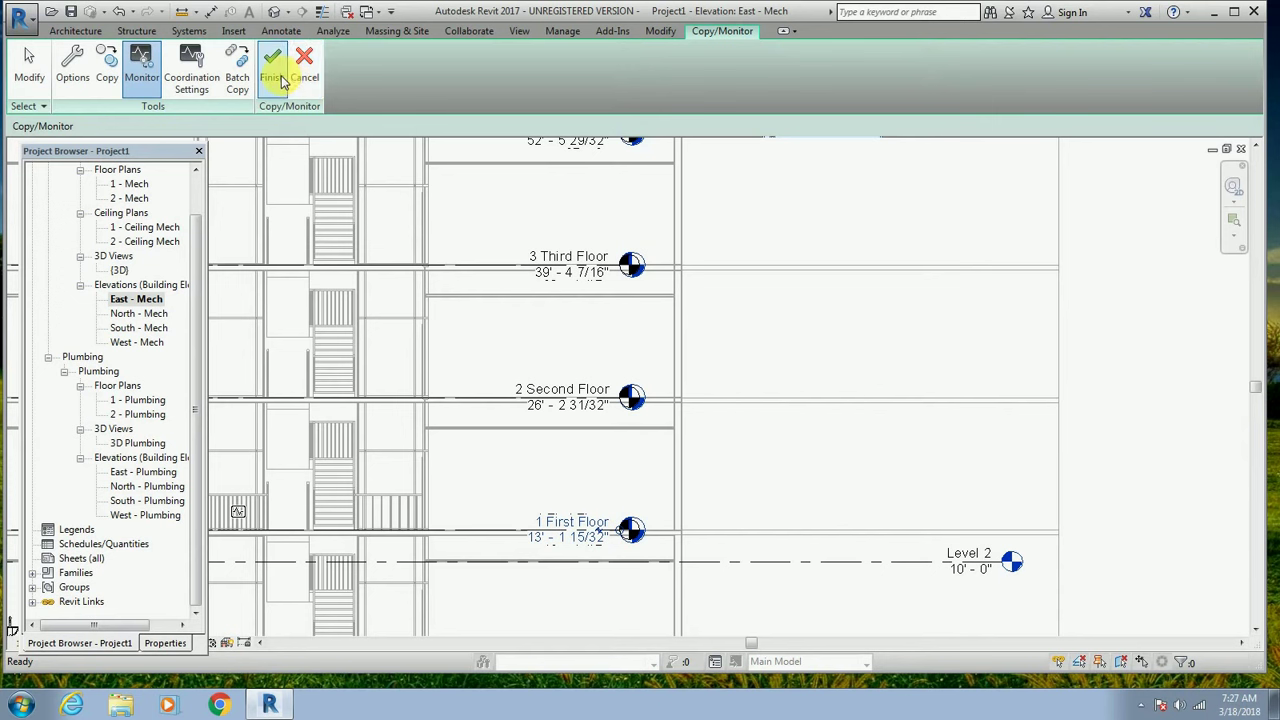
left_click(275, 75)
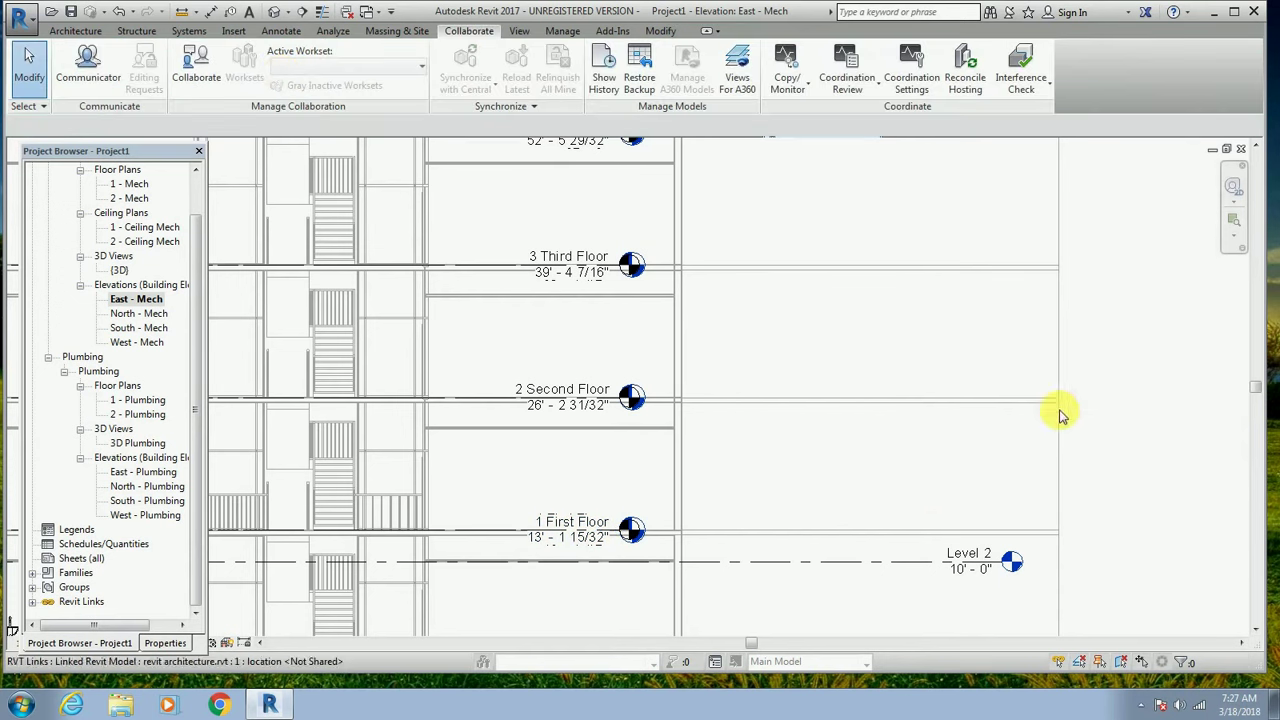
Delete the template's Level 2 with its 2 - Mech, 2 - Ceiling Mech and 2 - Plumbing views.
left_click(899, 563)
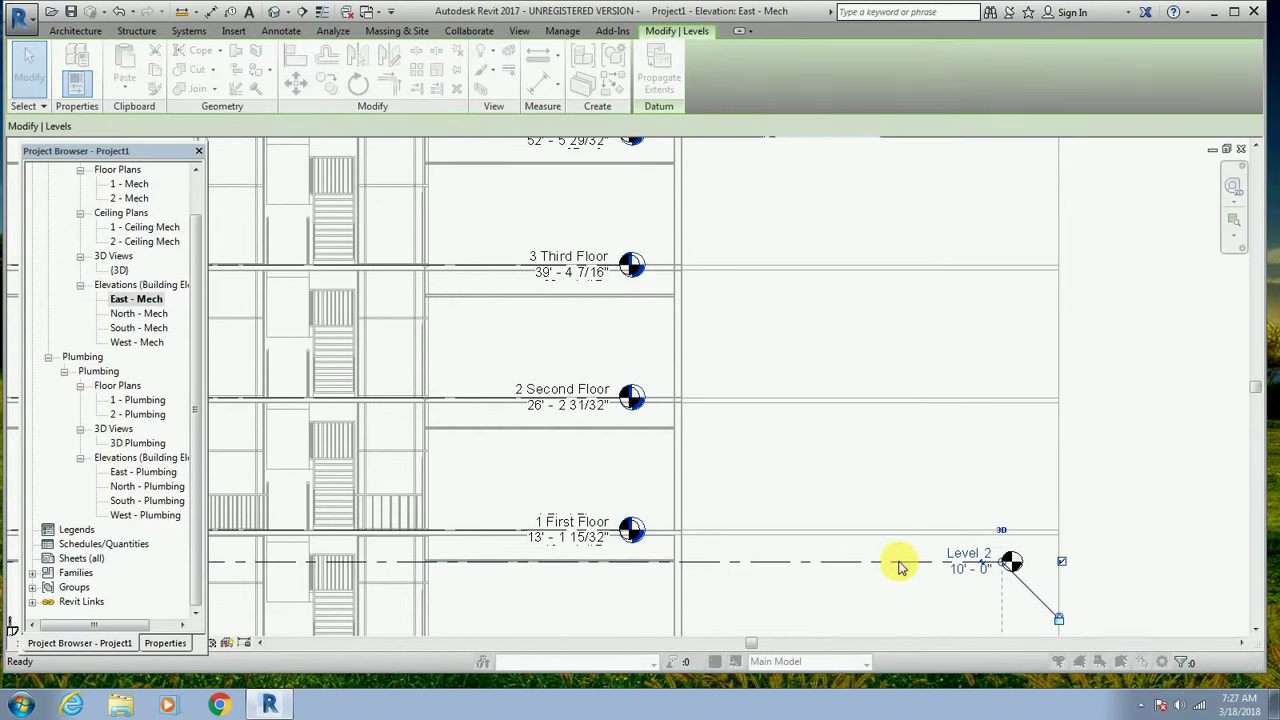
key("Delete")
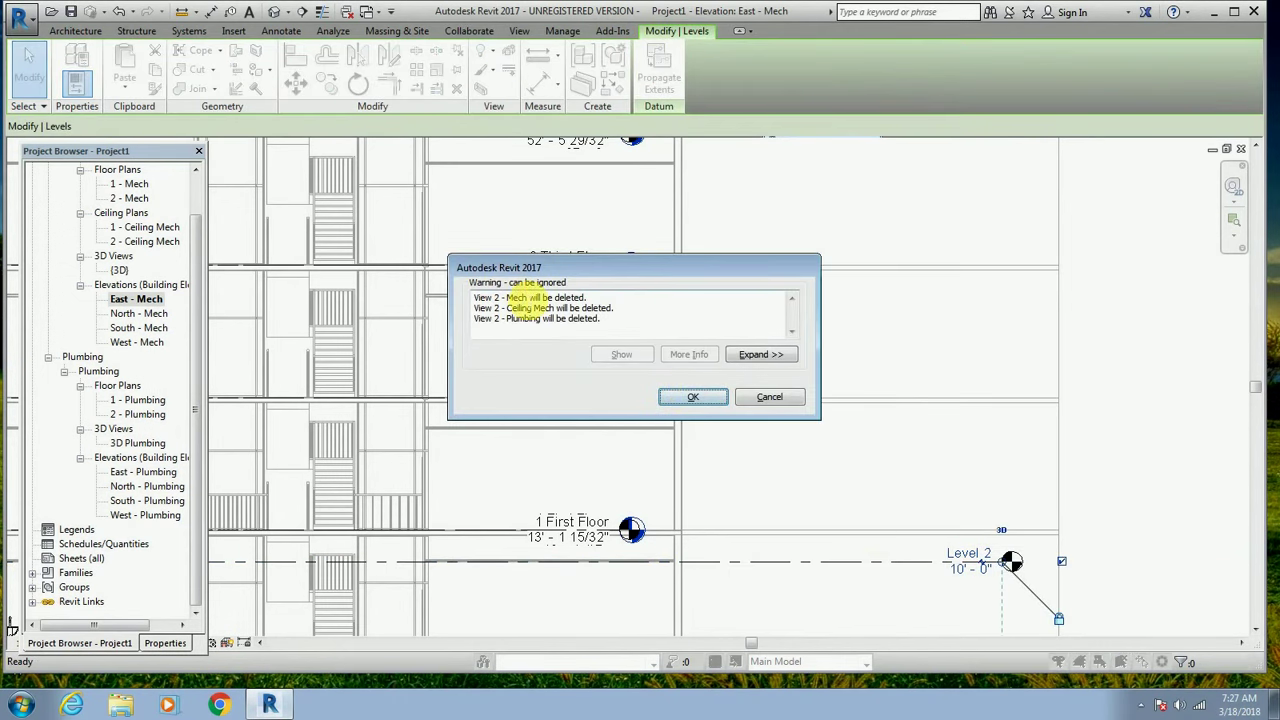
left_click(695, 398)
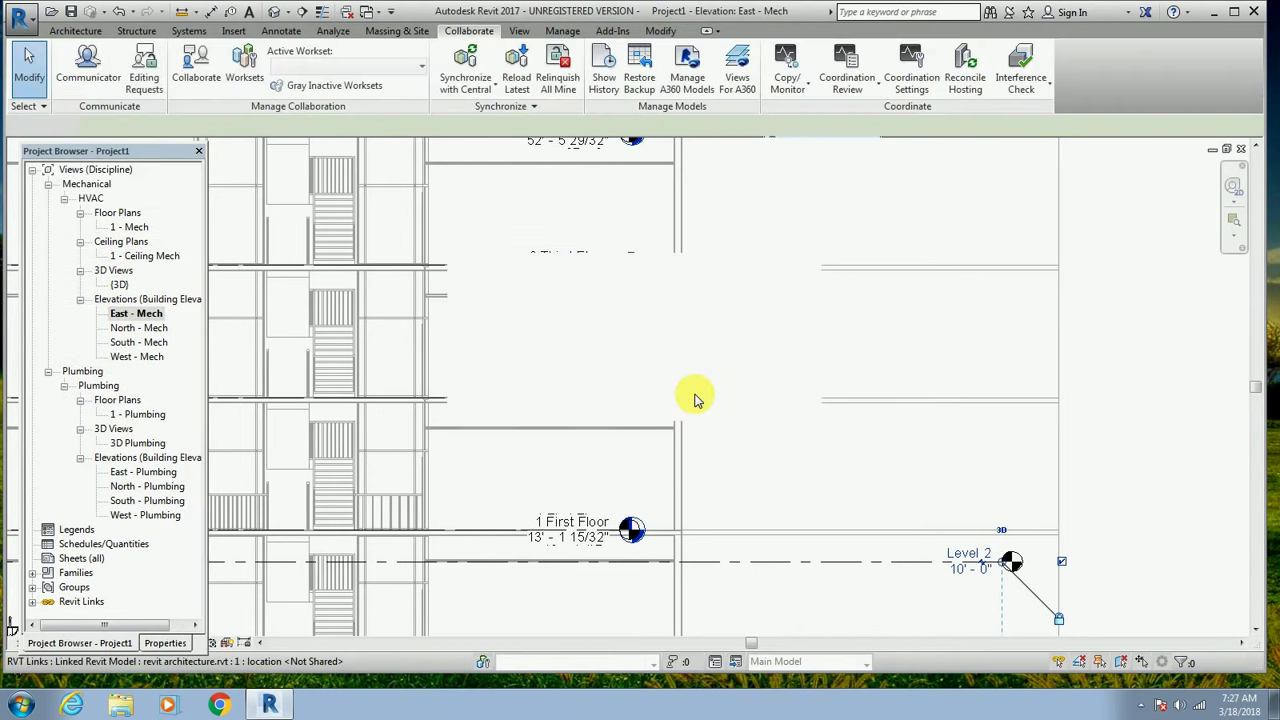
scroll(740, 400, "down", 1)
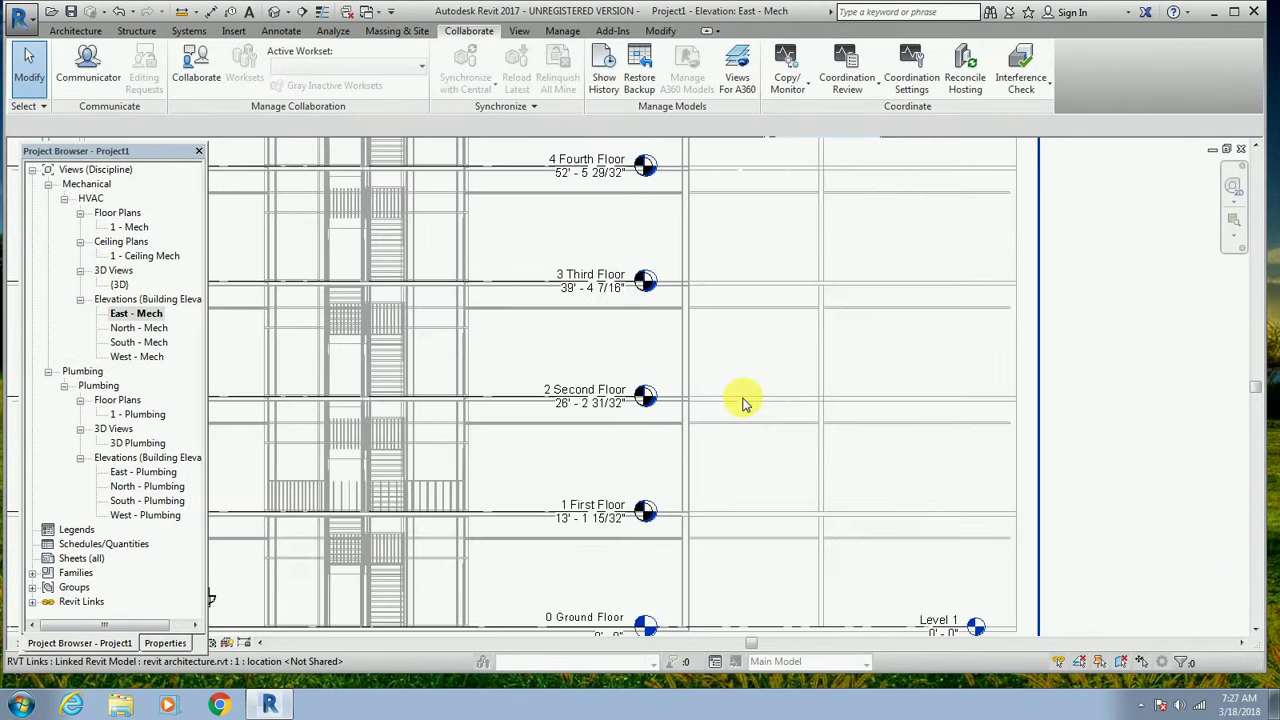
scroll(749, 374, "down", 2)
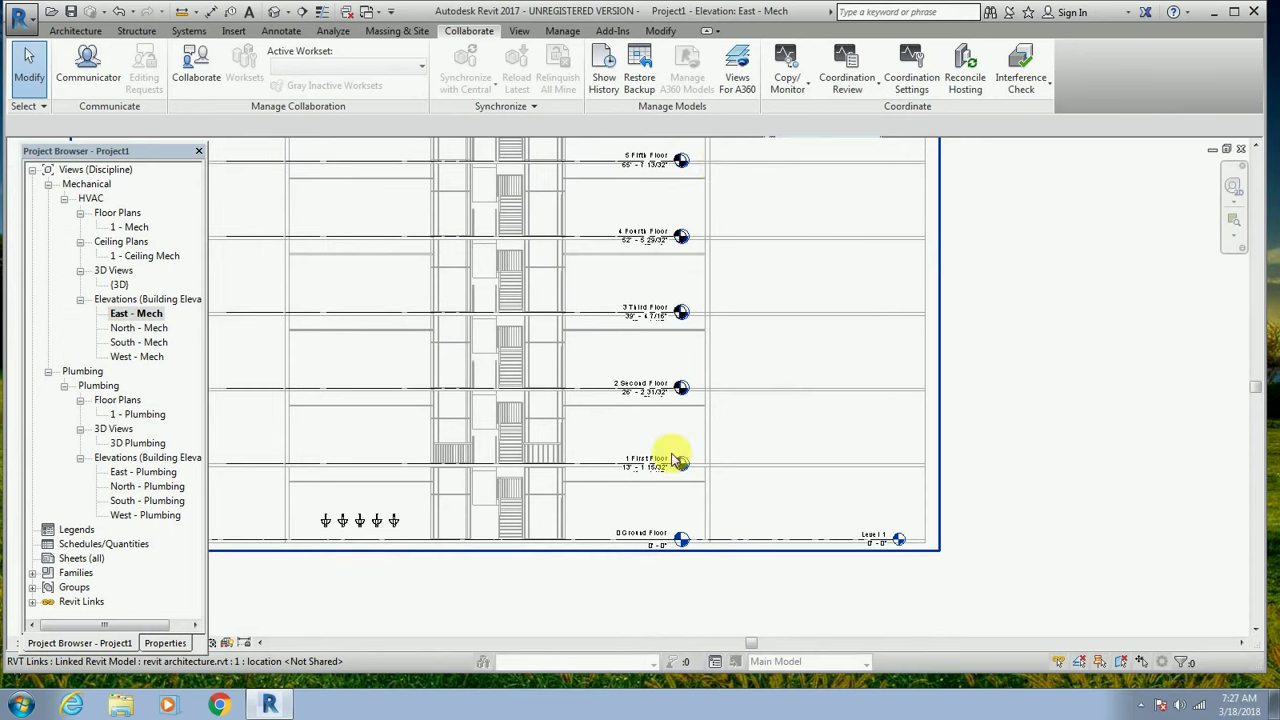
scroll(666, 458, "up", 1)
scroll(672, 470, "up", 2)
scroll(684, 497, "up", 2)
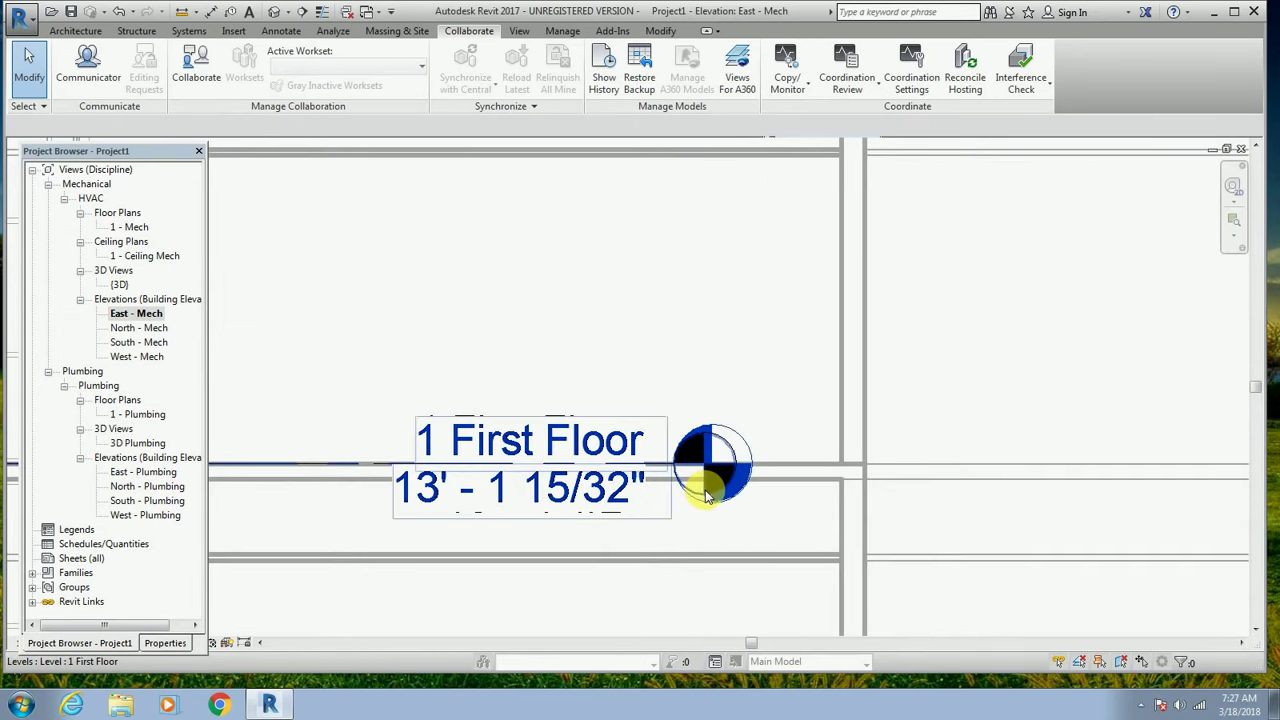
Drag the copied First Floor level head to the right.
left_click(710, 495)
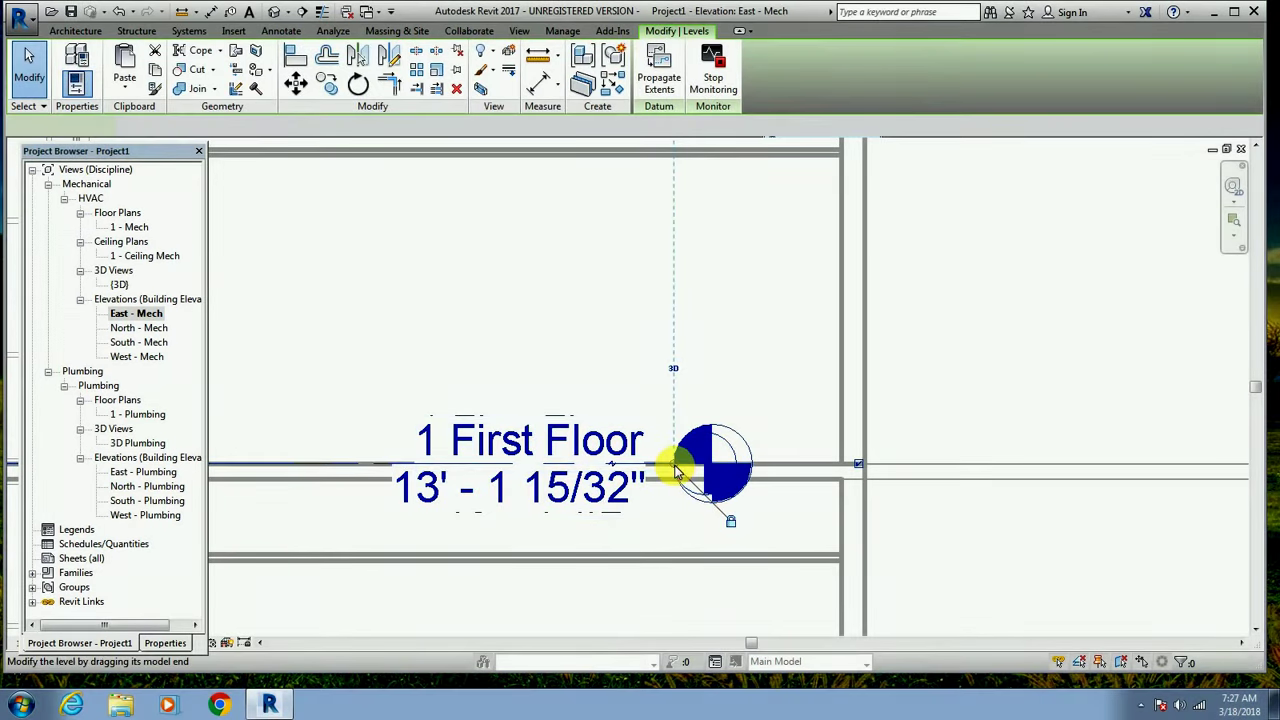
left_click_drag(710, 495, 1157, 480)
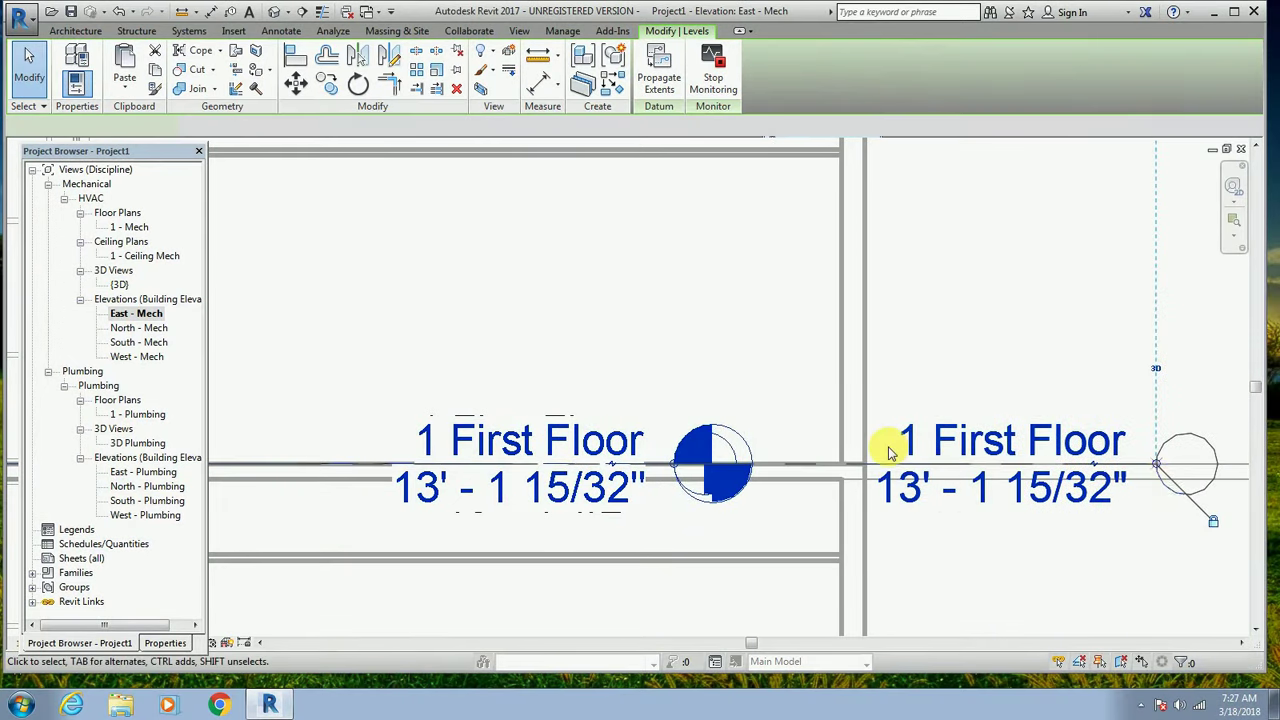
scroll(888, 448, "down", 3)
scroll(896, 458, "down", 2)
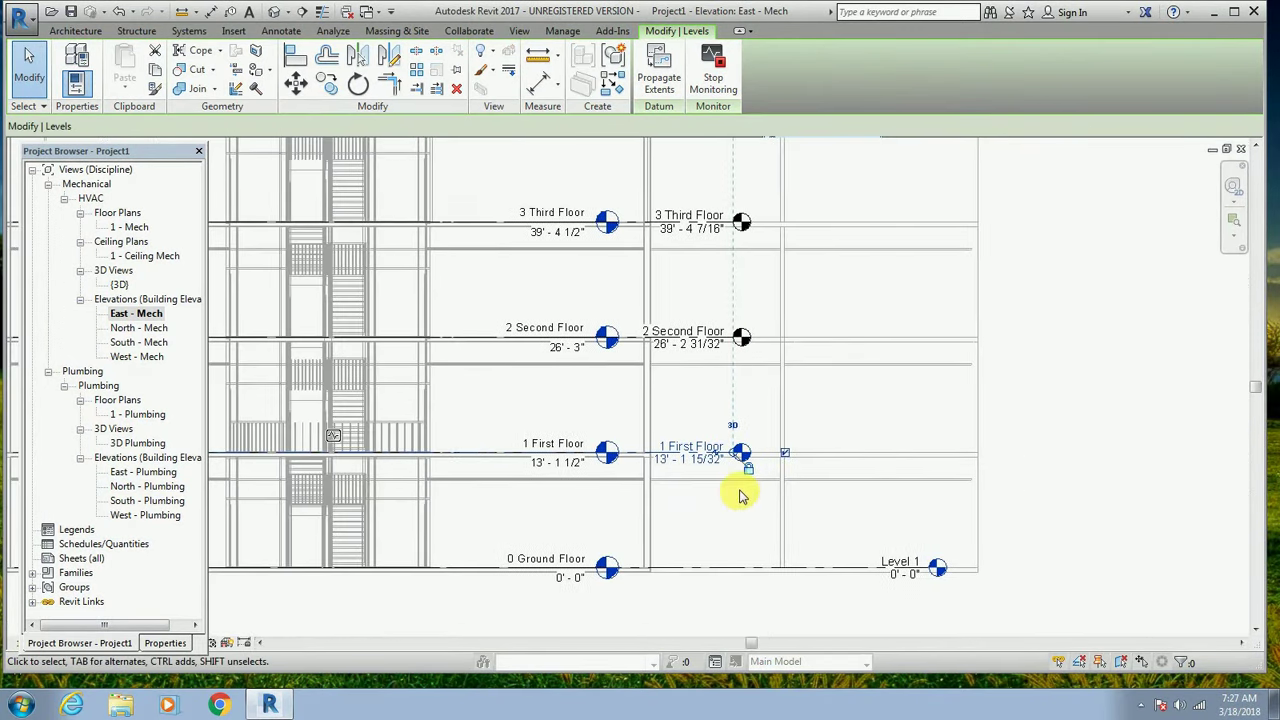
scroll(742, 453, "up", 5)
scroll(730, 418, "down", 4)
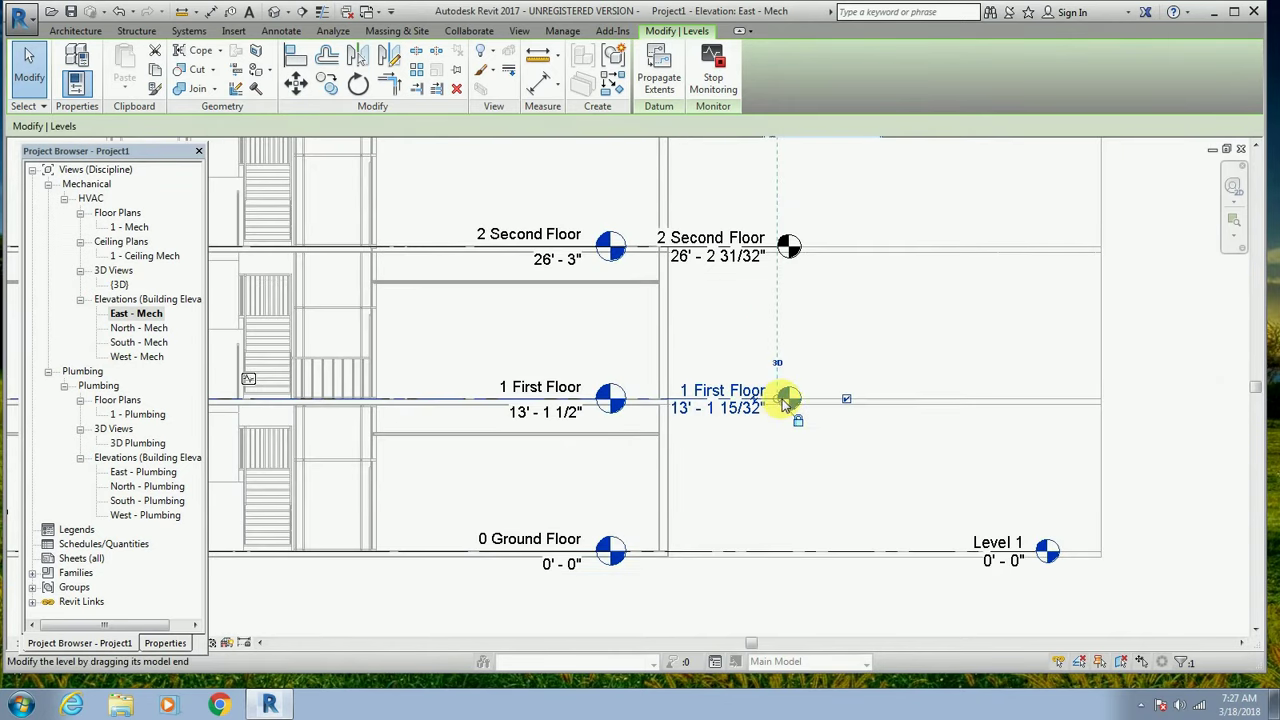
scroll(778, 405, "up", 2)
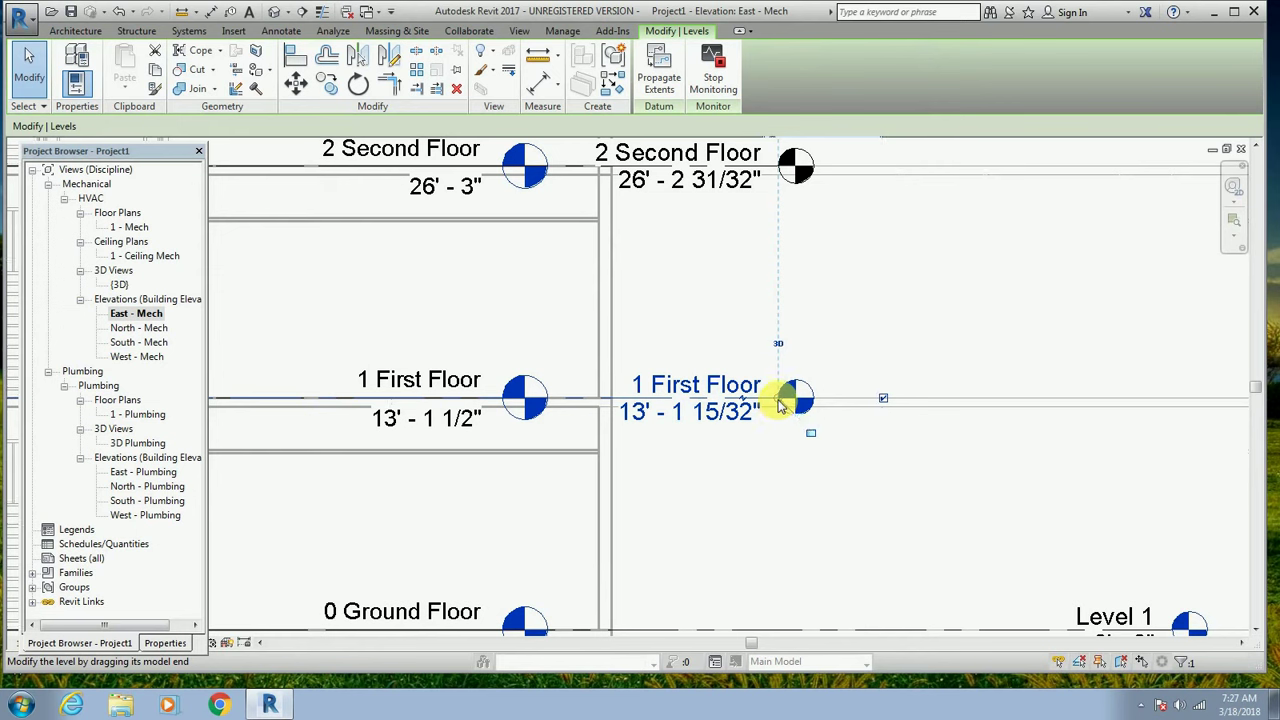
Push the First and Second Floor level heads farther right, clear of the linked labels.
left_click_drag(781, 405, 1155, 425)
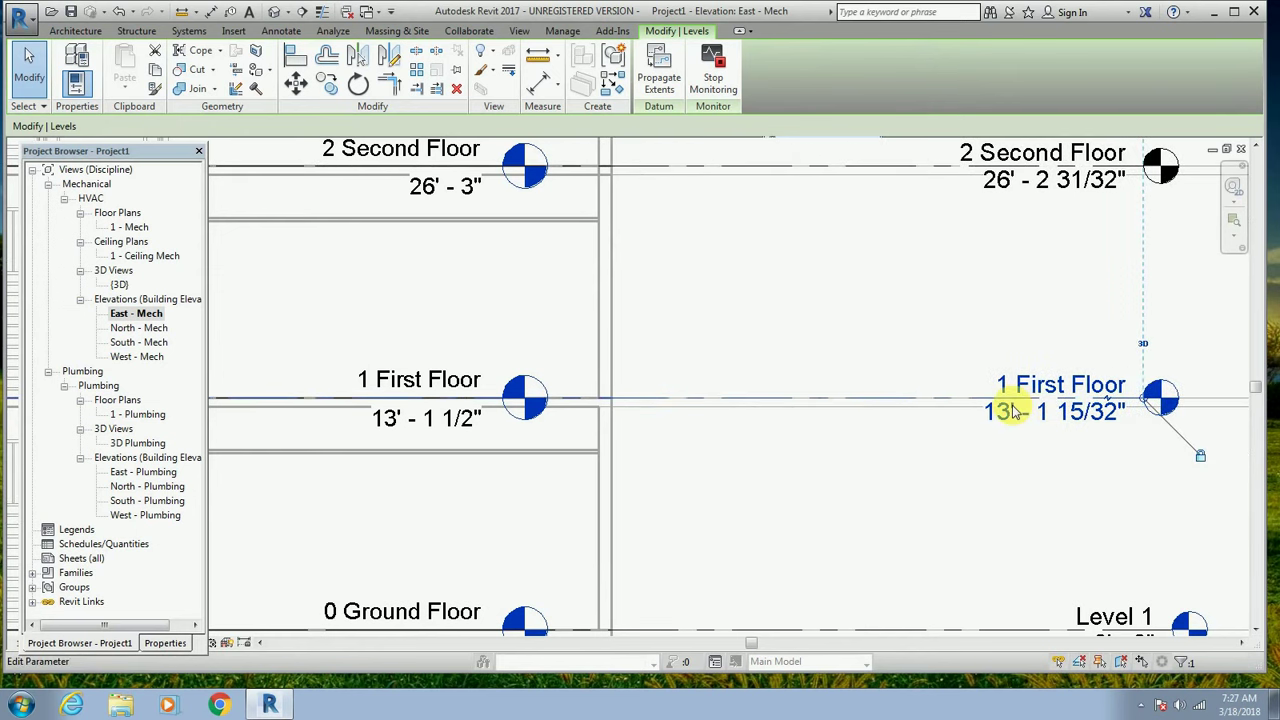
left_click(924, 467)
scroll(925, 470, "down", 1)
scroll(925, 470, "down", 1)
scroll(926, 472, "down", 1)
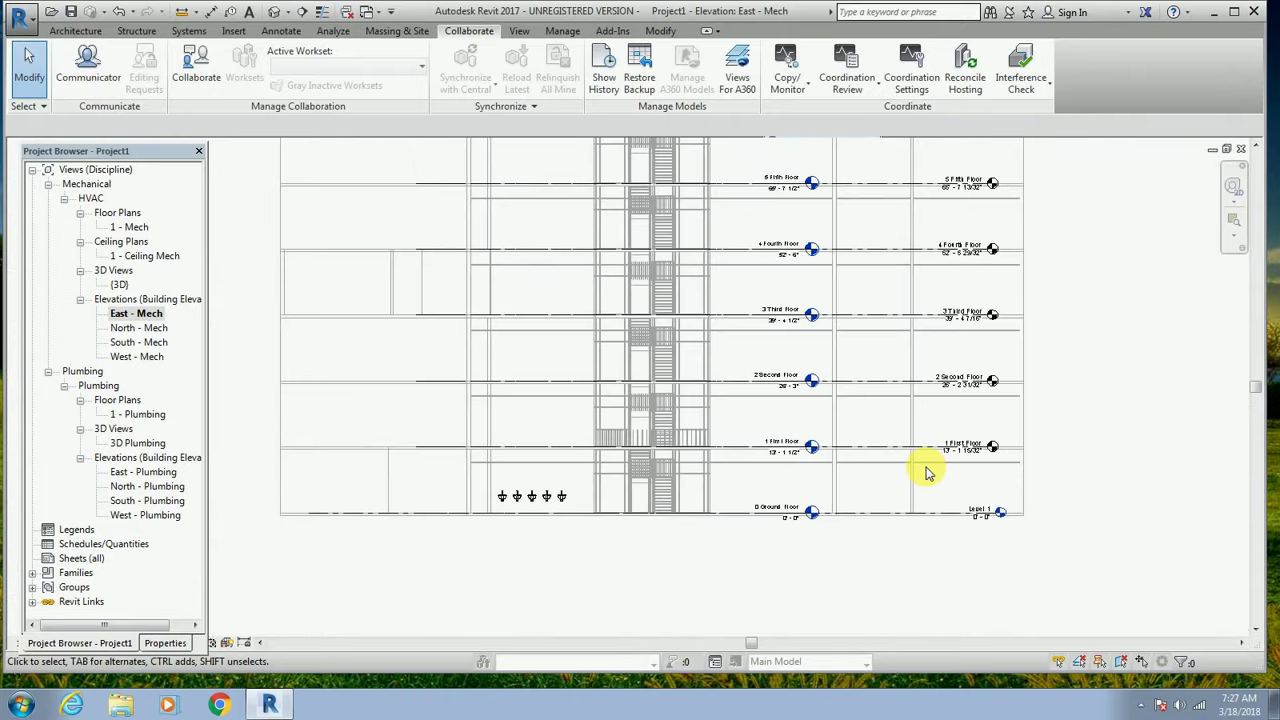
scroll(926, 472, "down", 1)
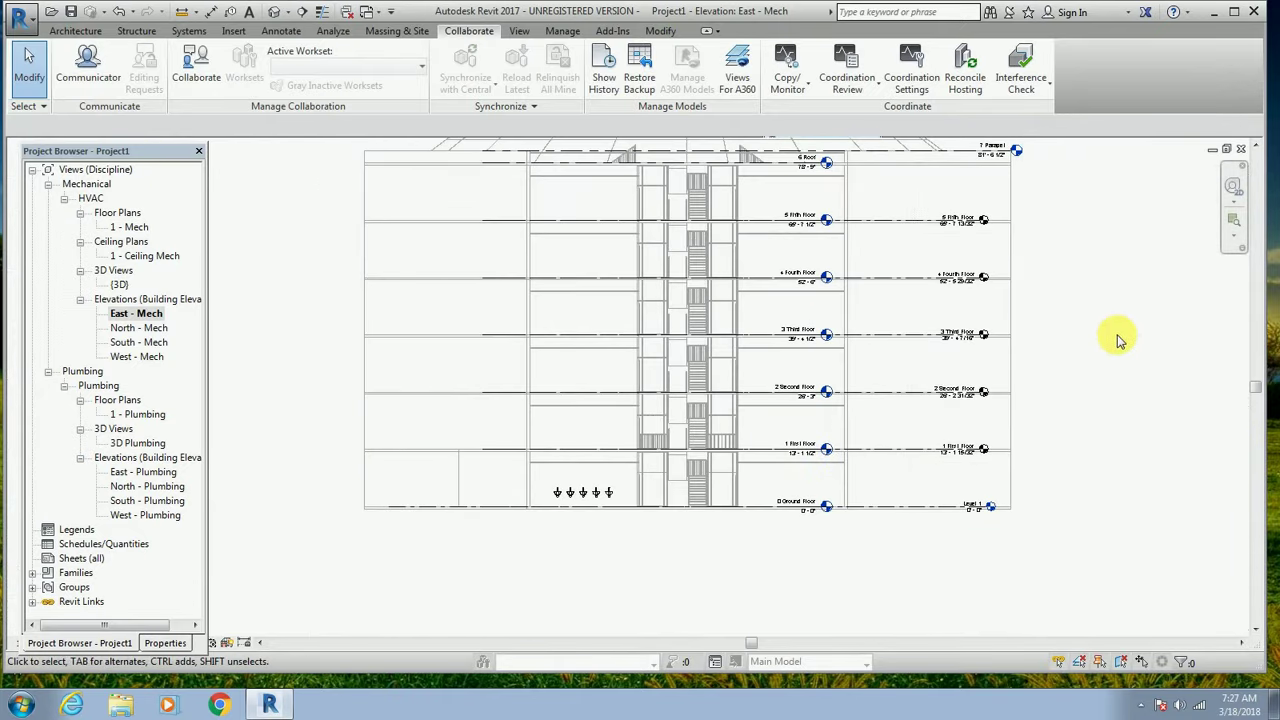
scroll(962, 517, "up", 2)
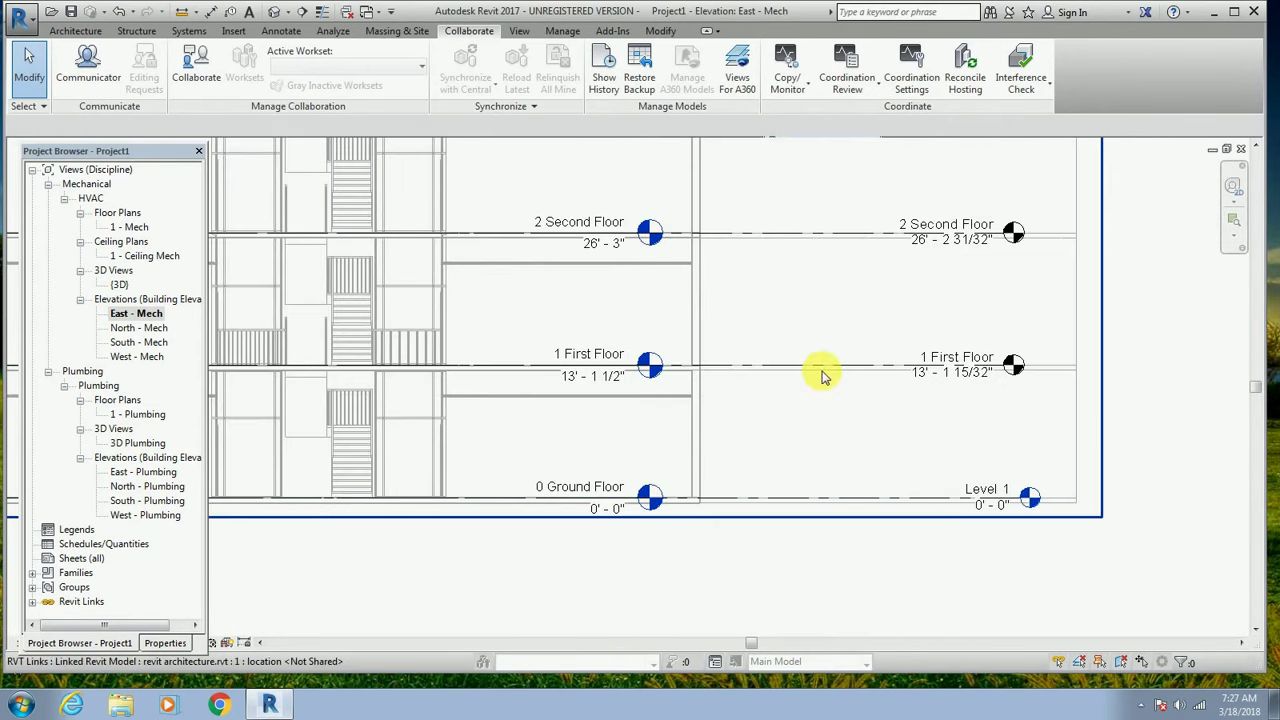
scroll(811, 388, "down", 2)
scroll(811, 388, "down", 2)
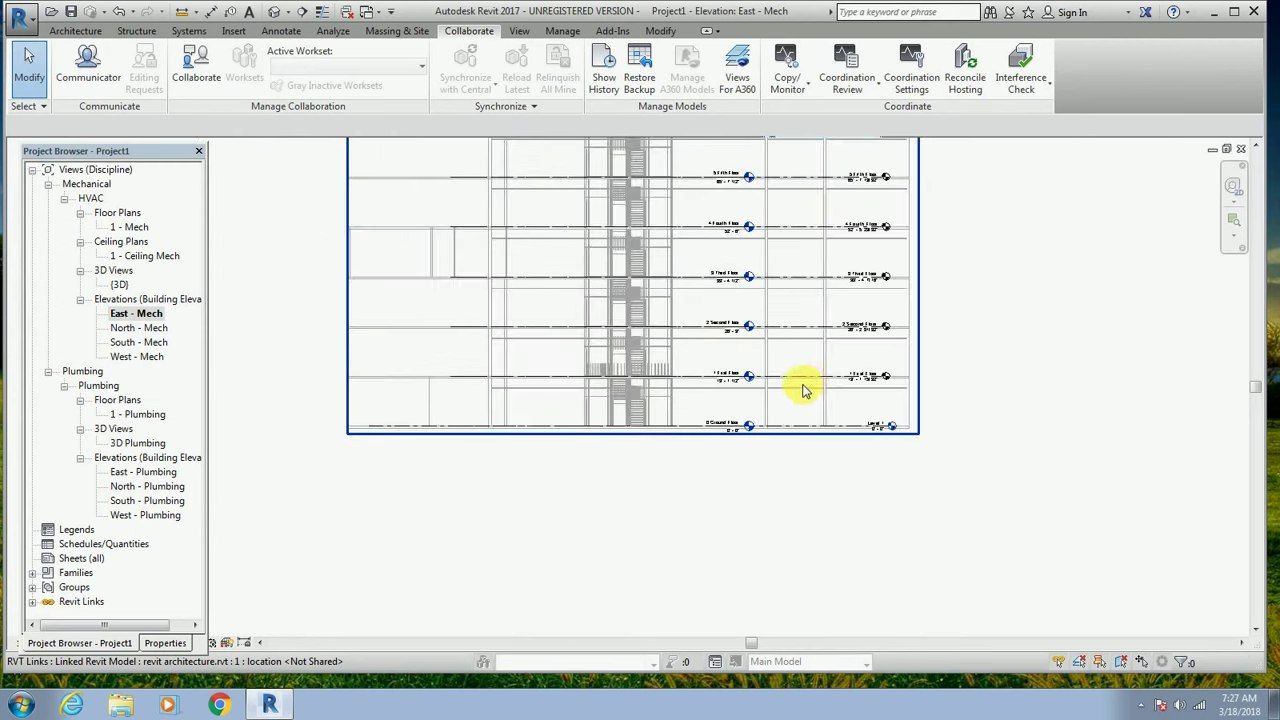
scroll(388, 256, "up", 1)
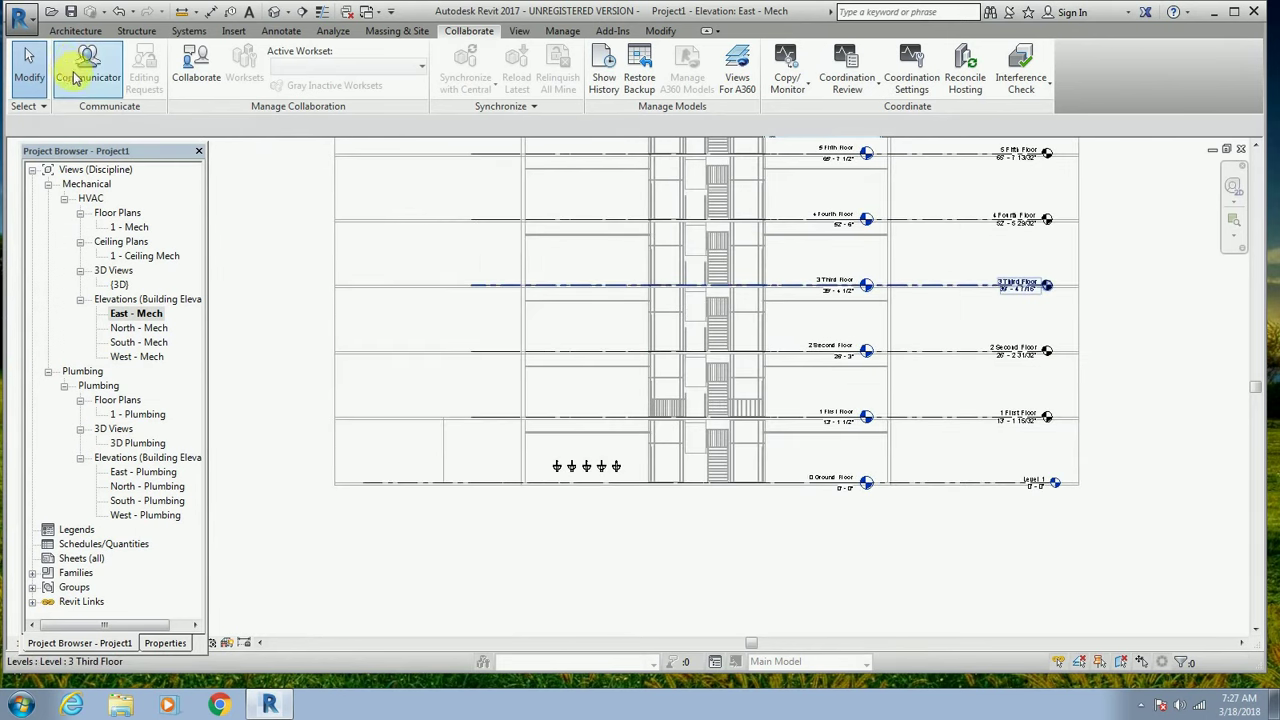
Draw a new level, Mechanical 3, across the East - Mech elevation at 6' - 0".
left_click(75, 30)
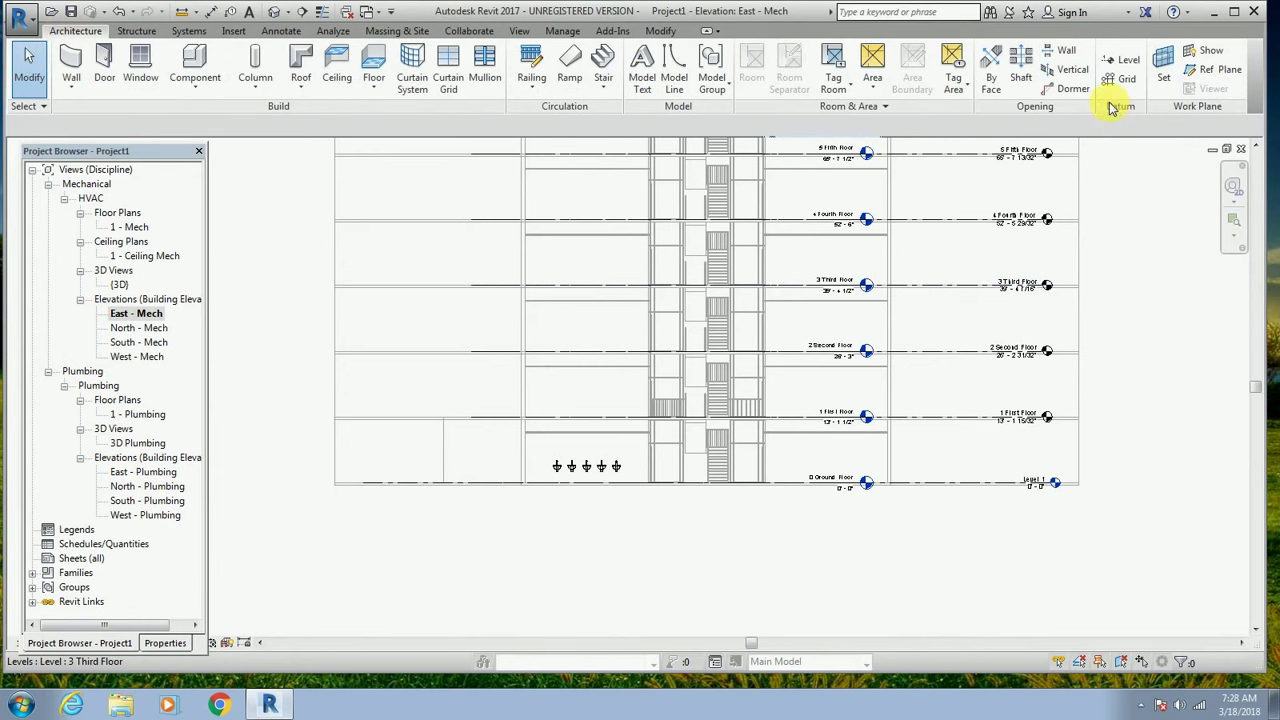
left_click(1122, 66)
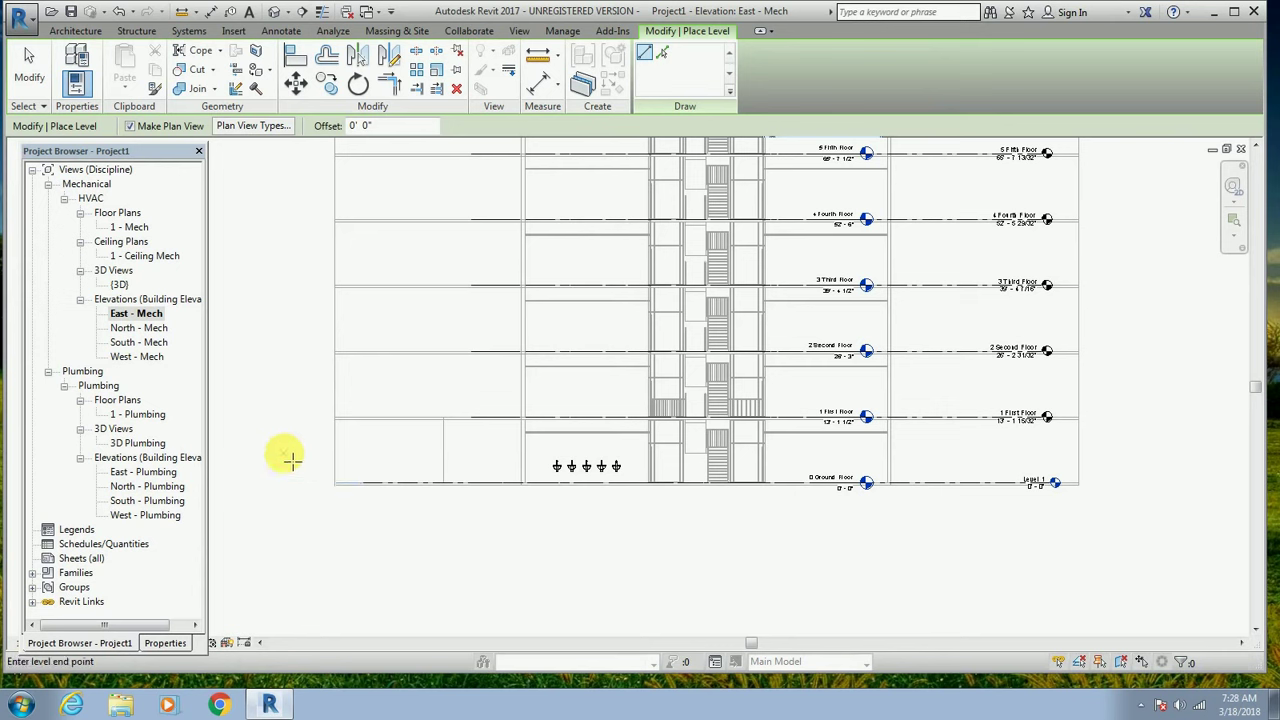
left_click(1160, 457)
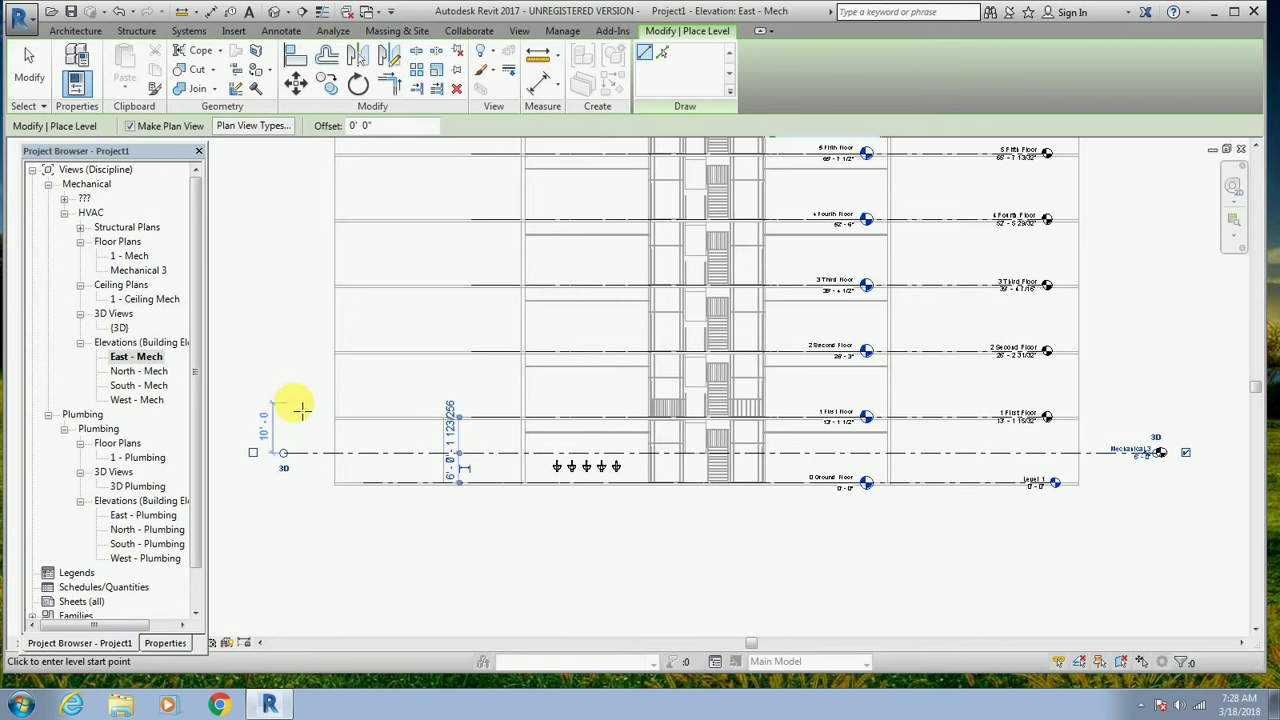
key("Escape")
key("Escape")
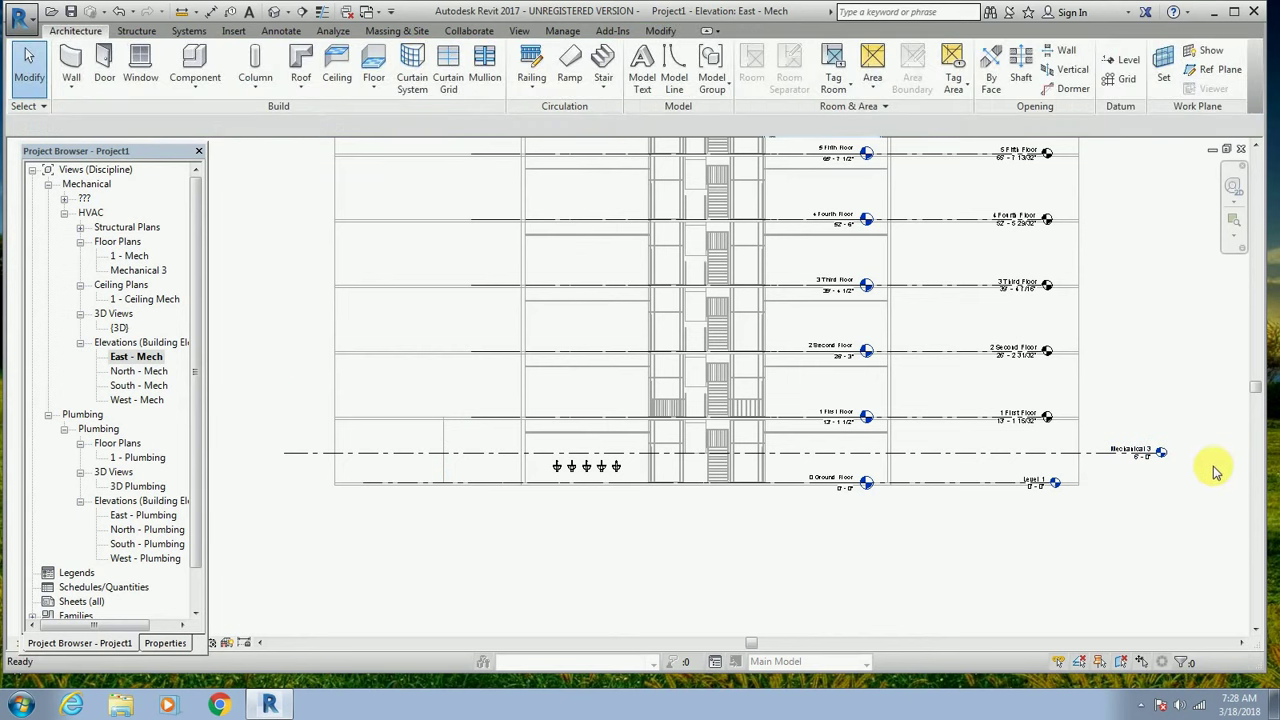
Rename the Mechanical 3 level to Plenum 1, renaming its matching views too.
scroll(1215, 470, "up", 2)
scroll(1178, 466, "up", 3)
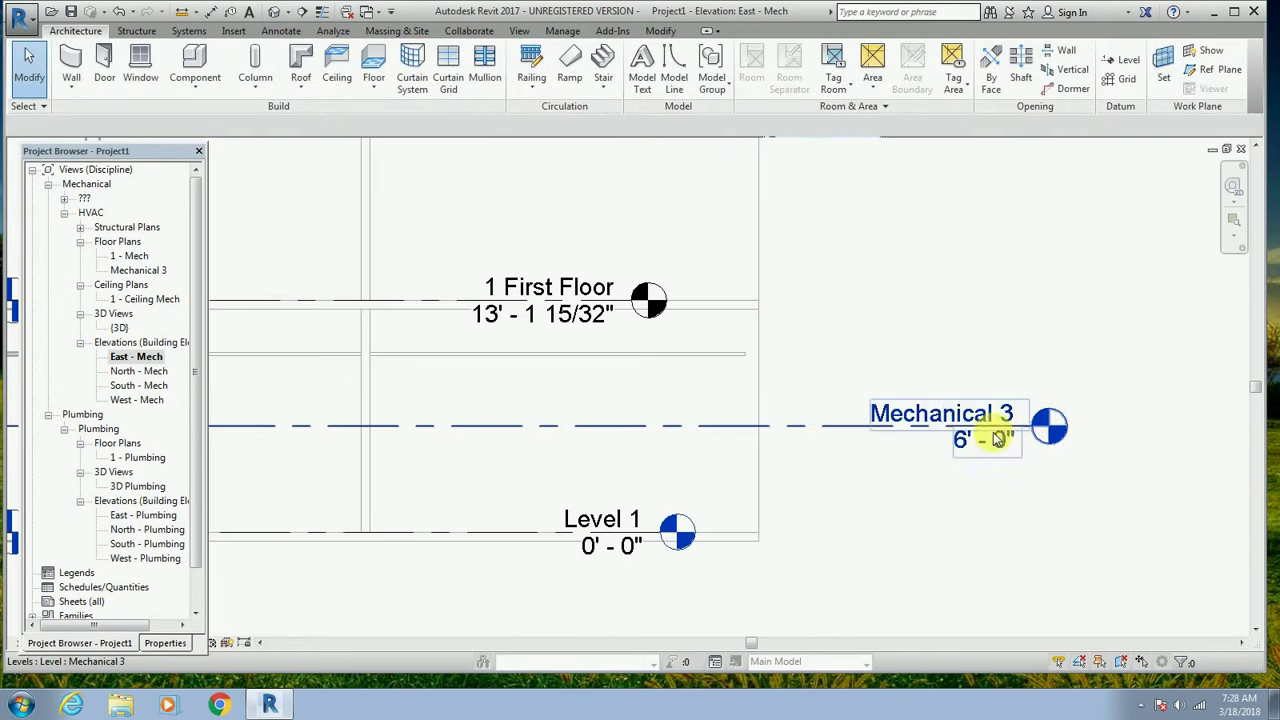
left_click(935, 415)
left_click(970, 414)
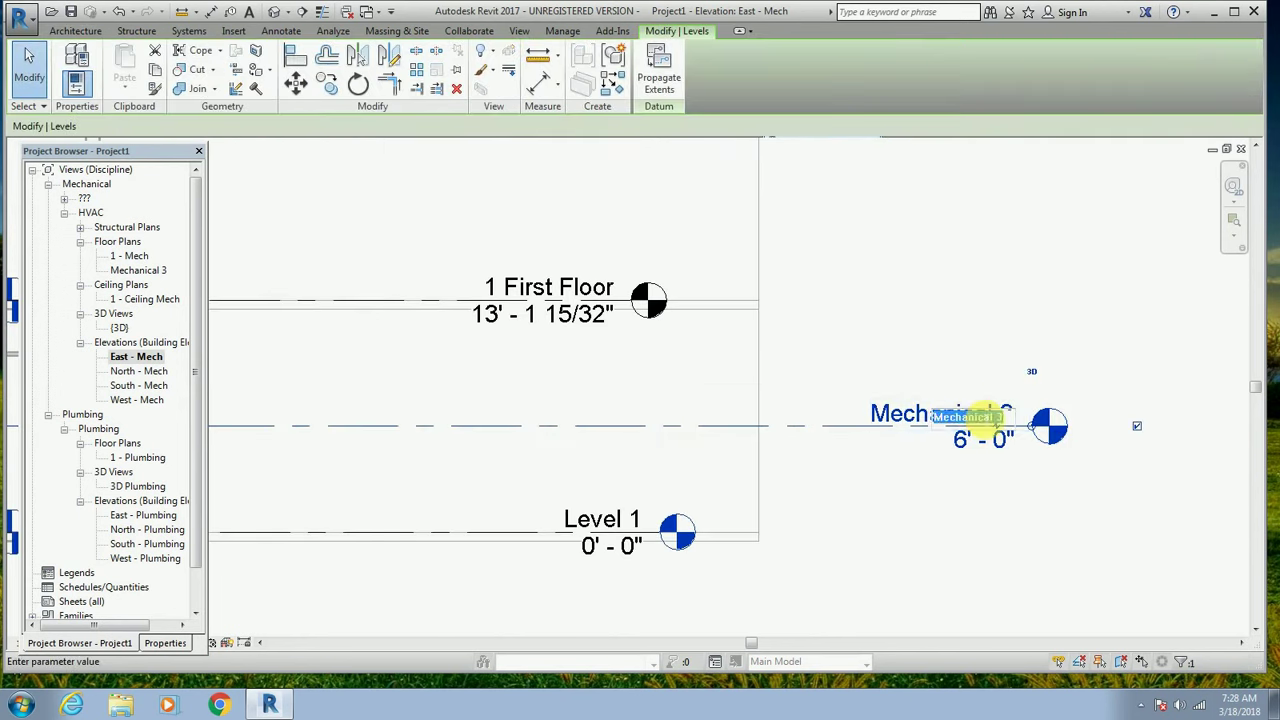
left_click_drag(1005, 417, 875, 420)
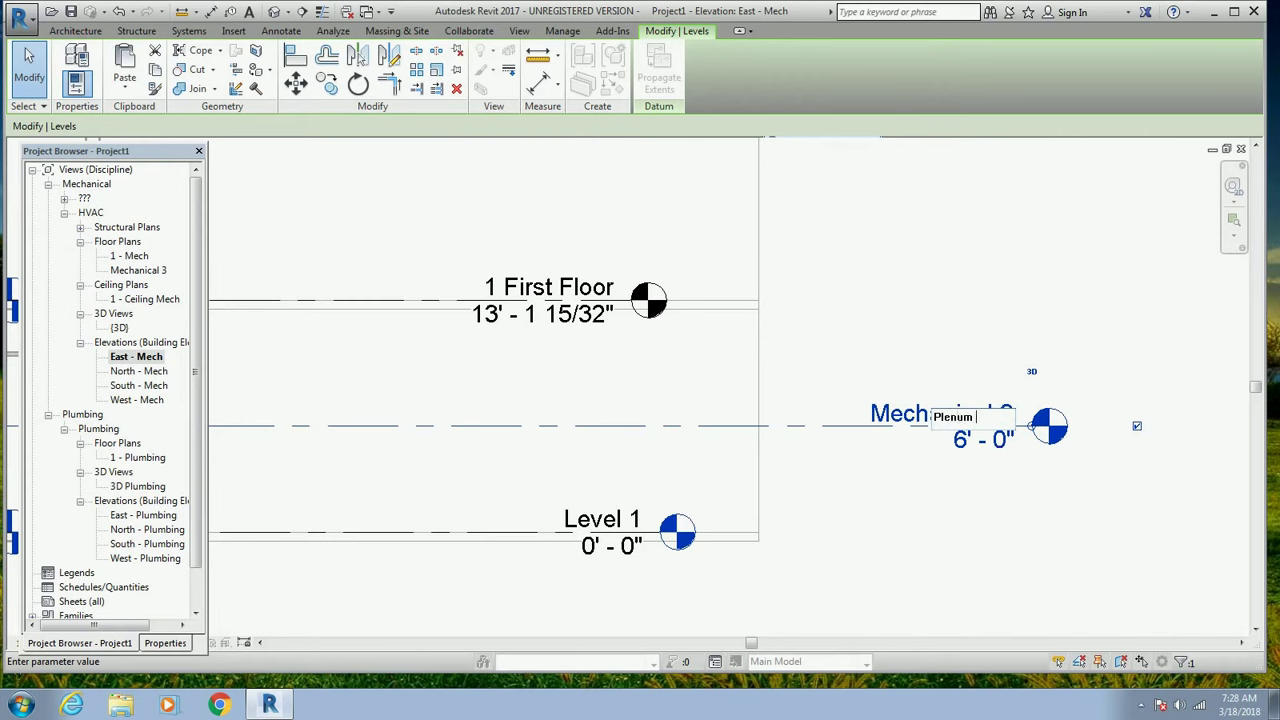
type("1")
left_click(979, 447)
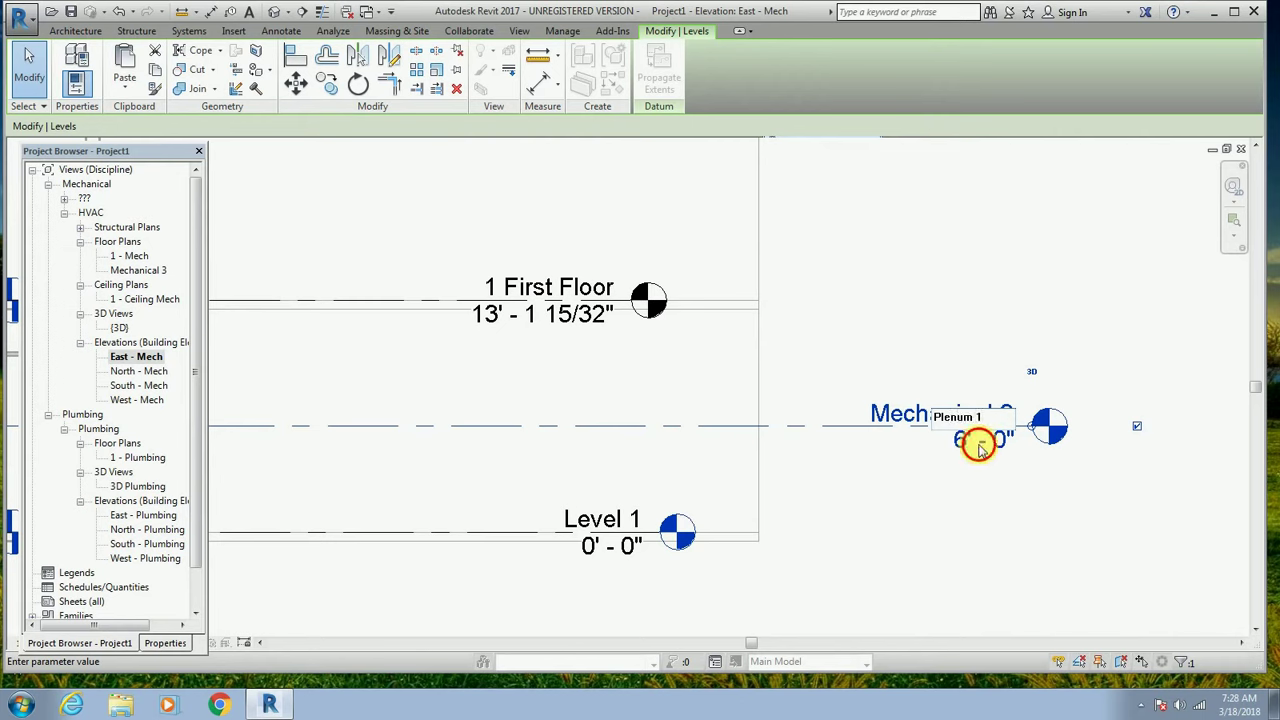
left_click(665, 361)
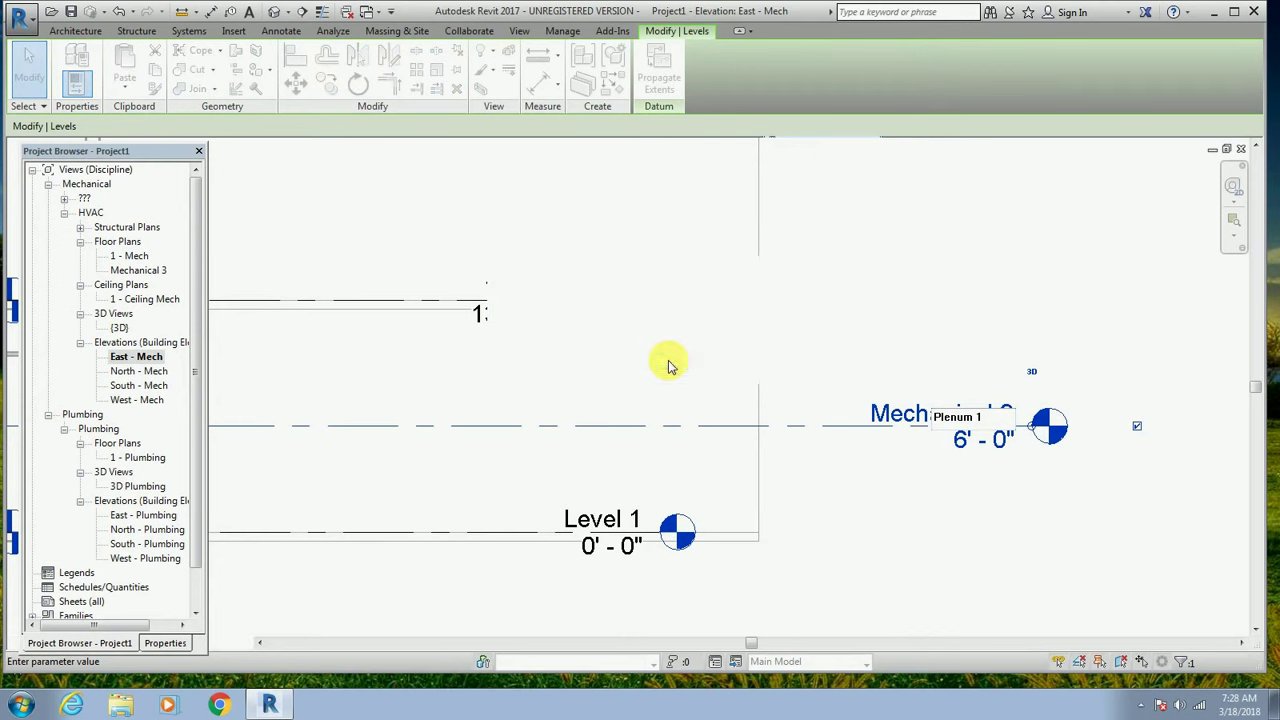
Raise Plenum 1 to 10' - 0" and open the 1 - Mech floor plan.
left_click(980, 440)
type("10")
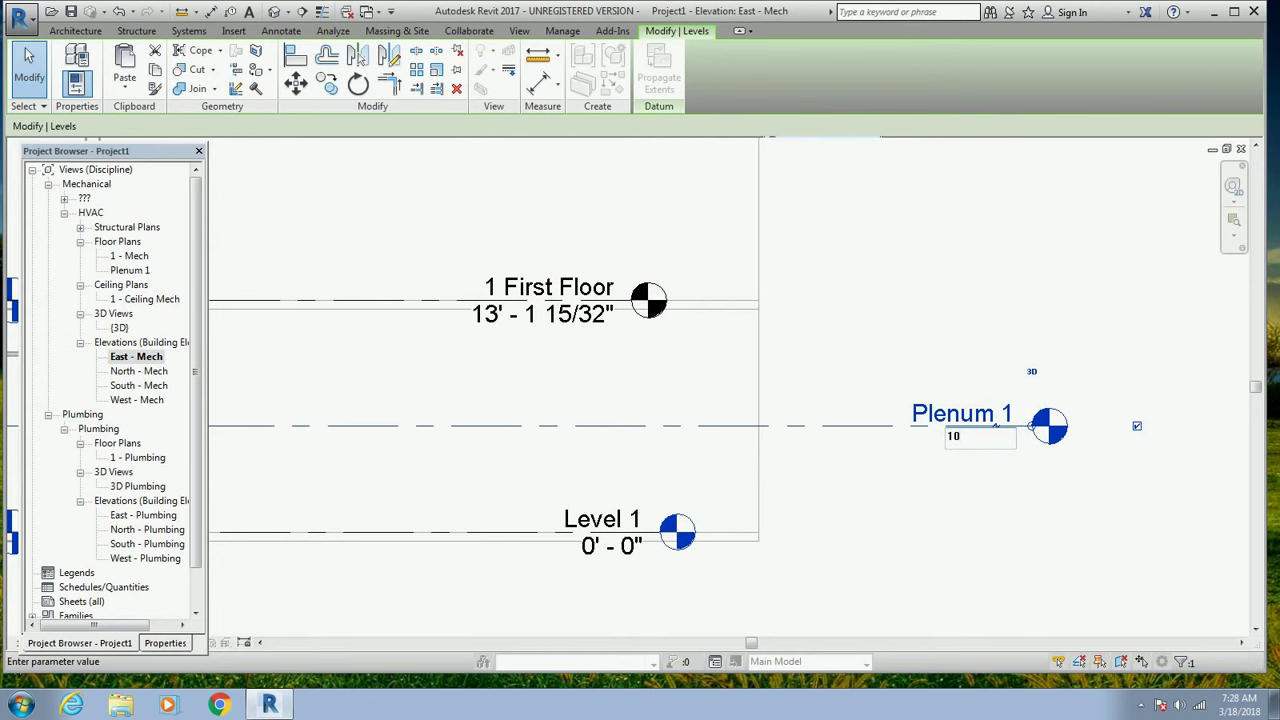
key("Return")
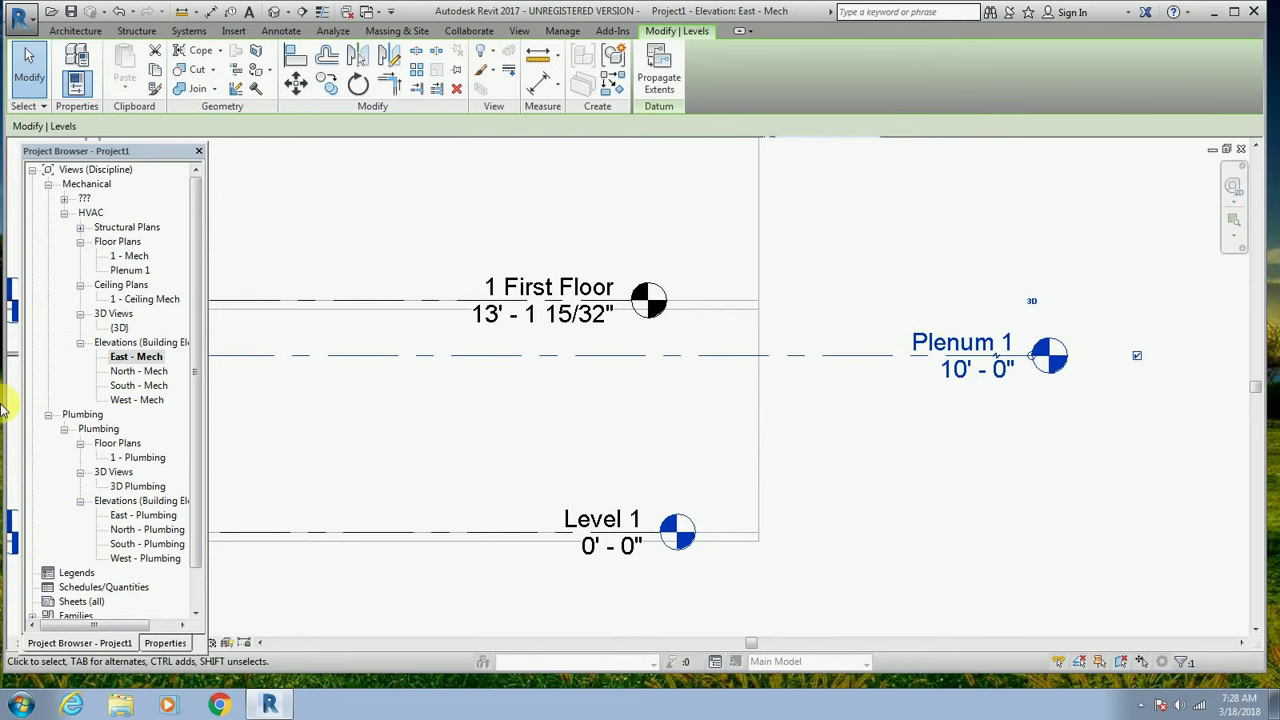
left_click(137, 258)
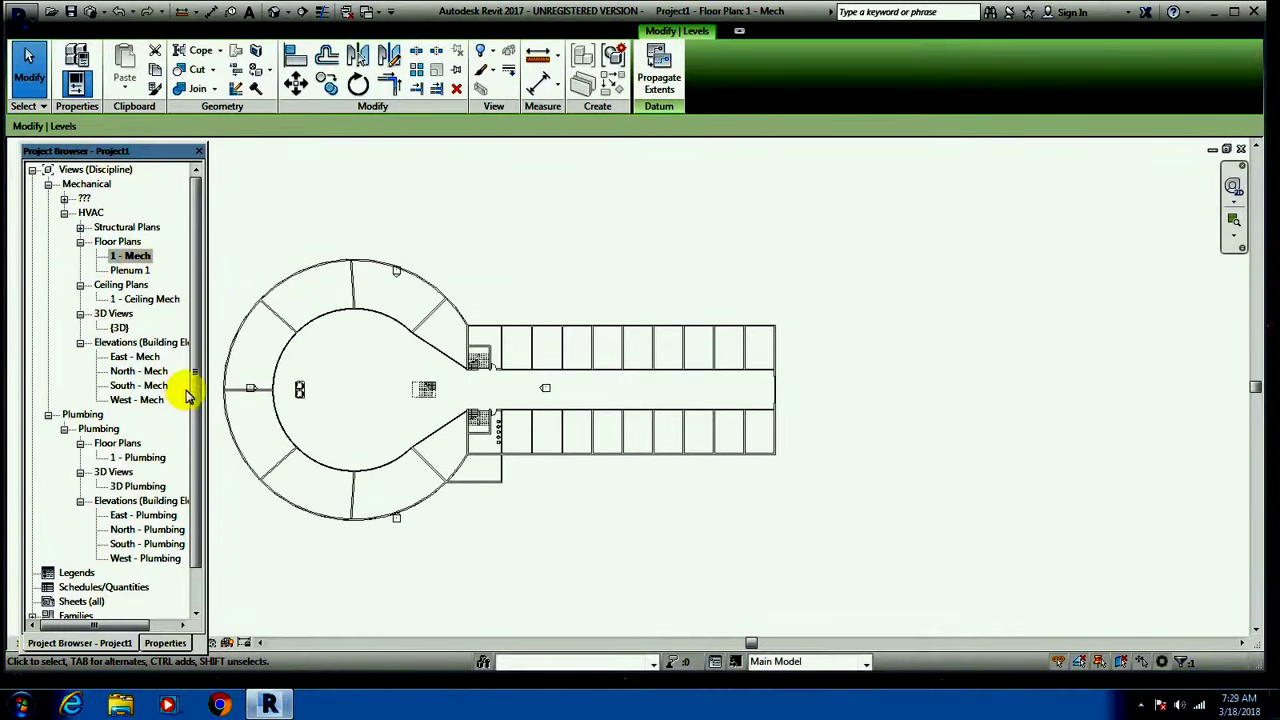
Review the Plenum level's type properties and close them without changes.
left_click(152, 645)
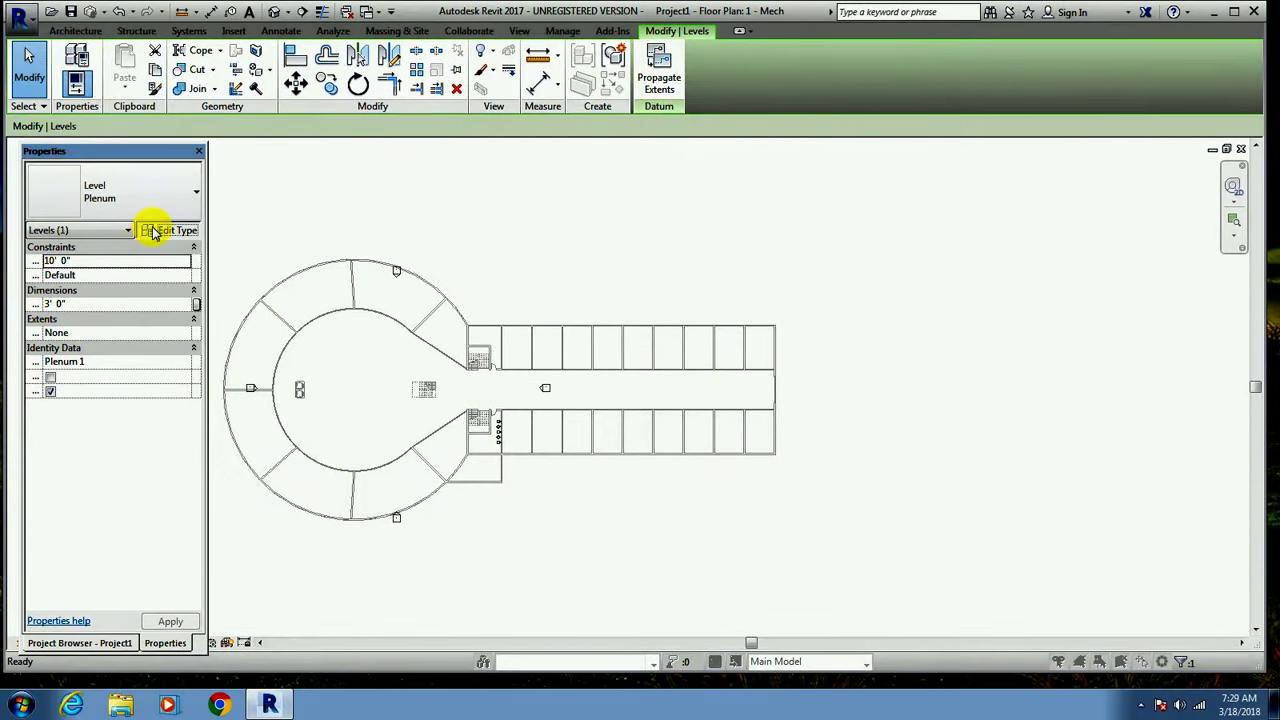
left_click(168, 230)
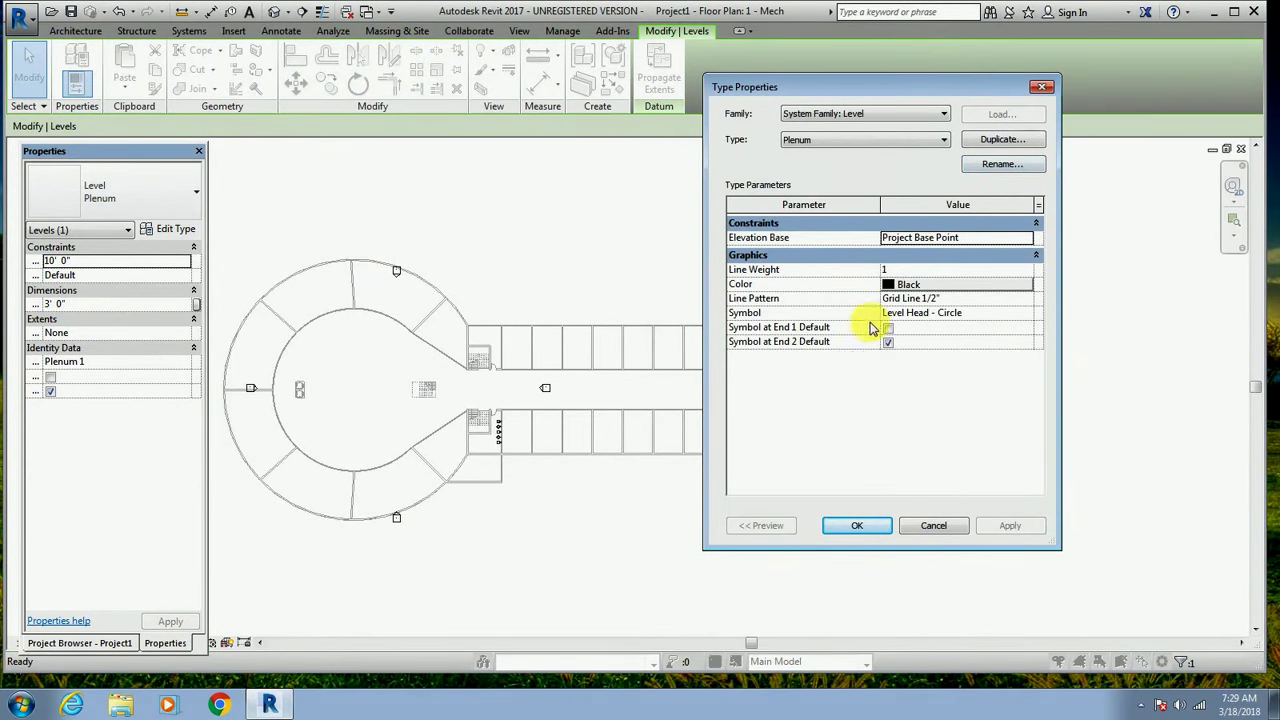
left_click(1042, 87)
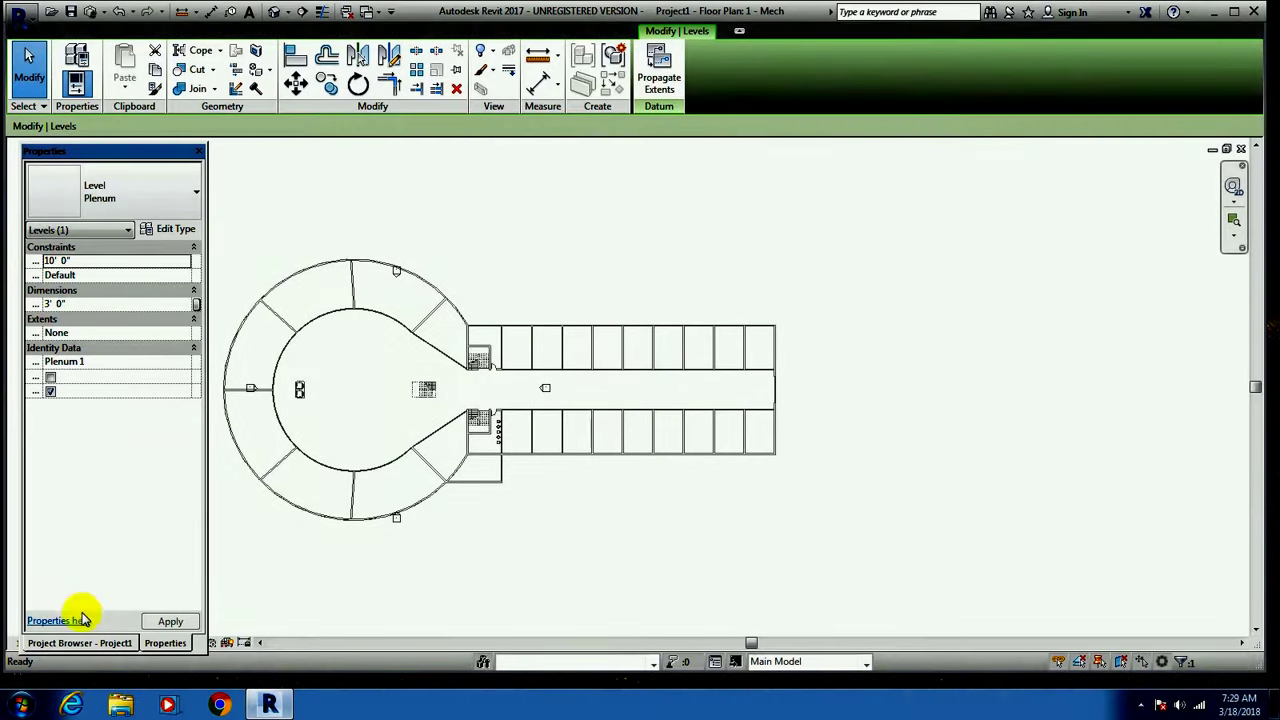
key("Escape")
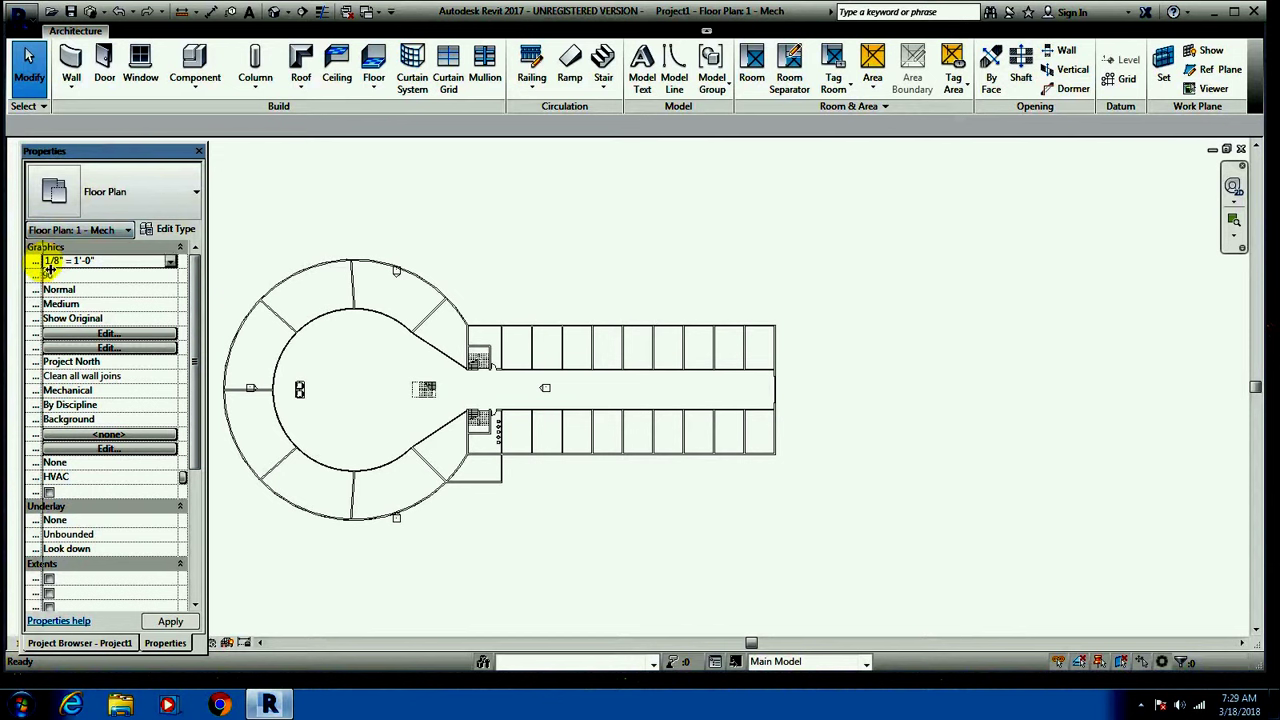
Set the 1 - Mech view range to a 13' 0" top and a 4' 0" cut plane.
left_click_drag(49, 268, 129, 273)
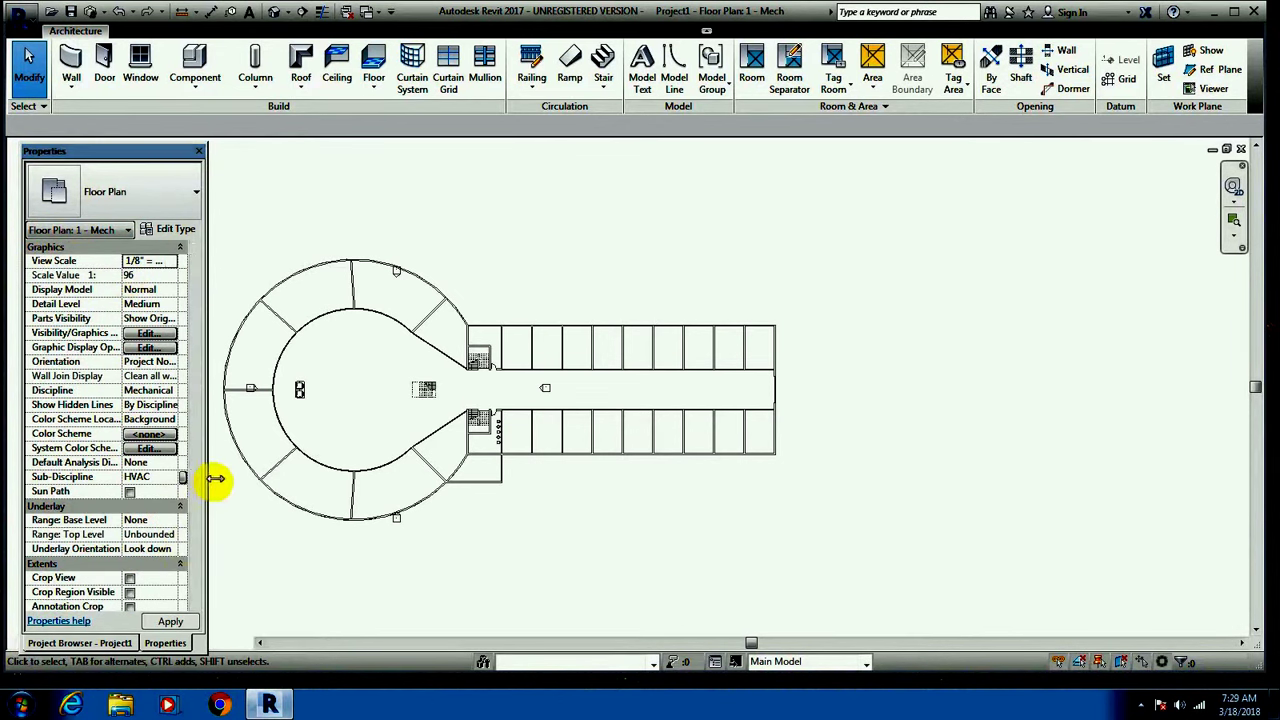
scroll(197, 470, "down", 1)
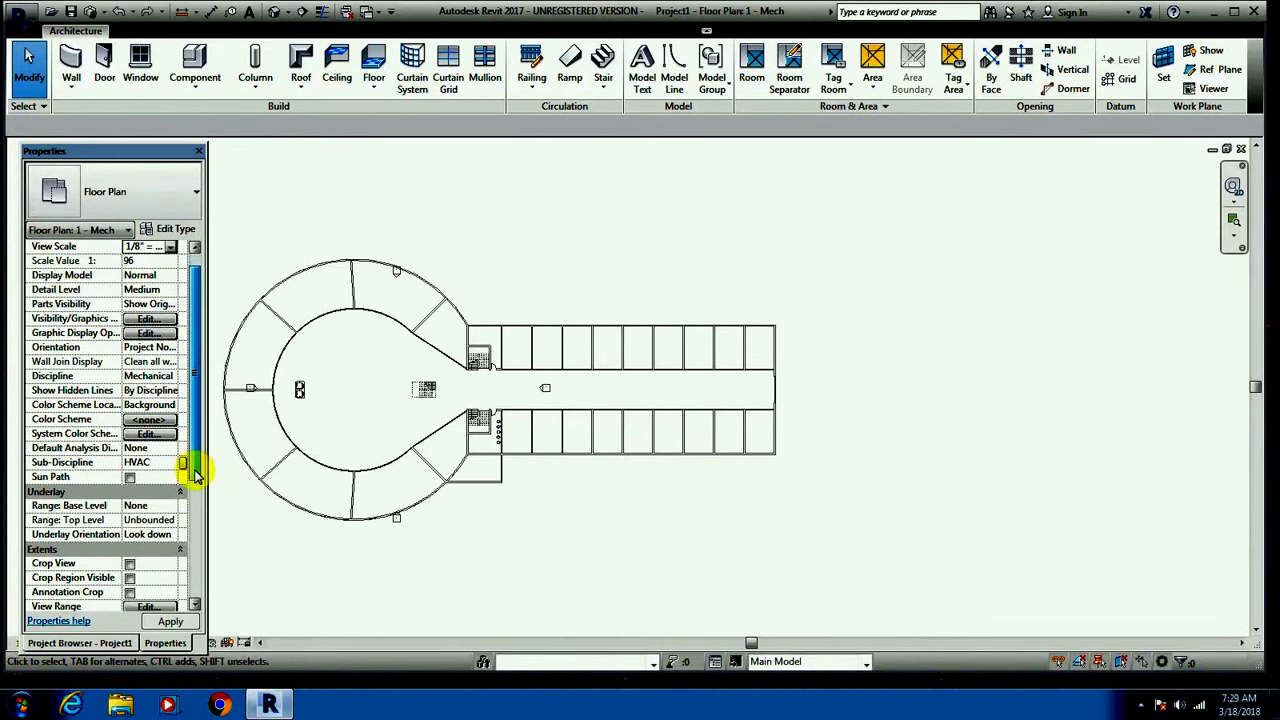
scroll(195, 475, "down", 1)
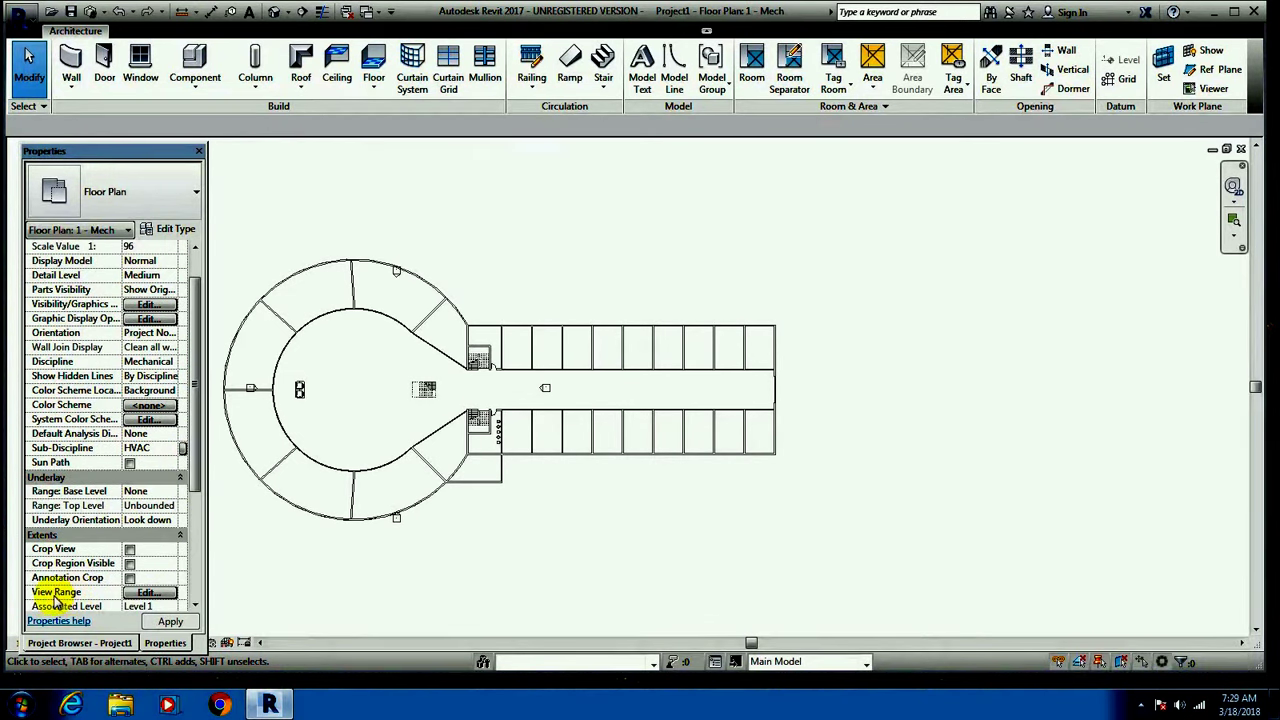
left_click(140, 594)
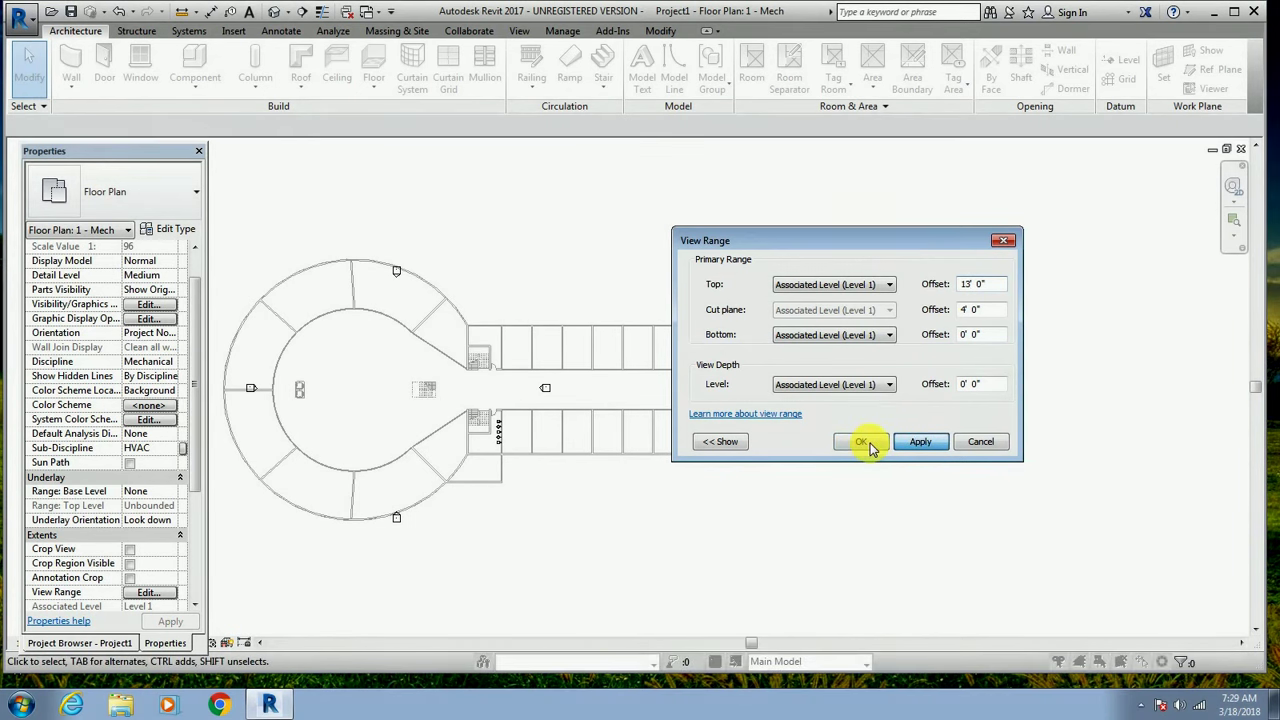
left_click(866, 442)
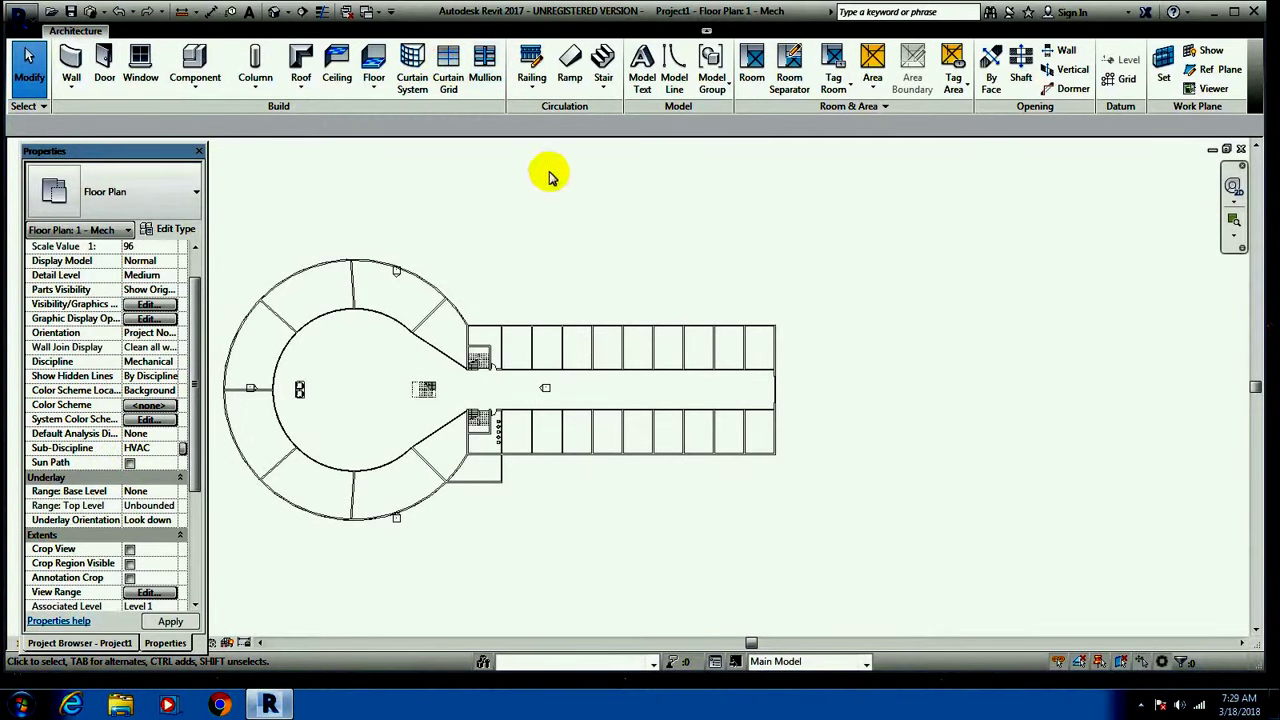
left_click(521, 37)
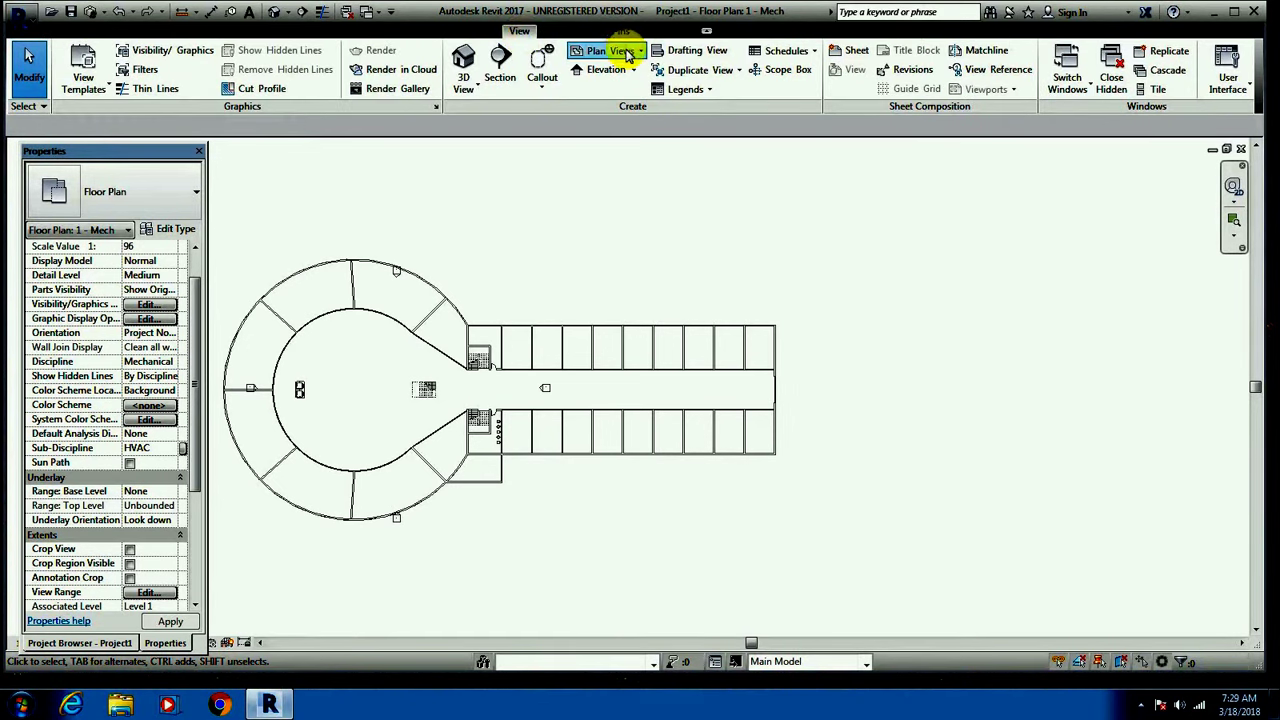
Give the new floor plan type the Mechanical Plan view template.
left_click(625, 52)
left_click(612, 78)
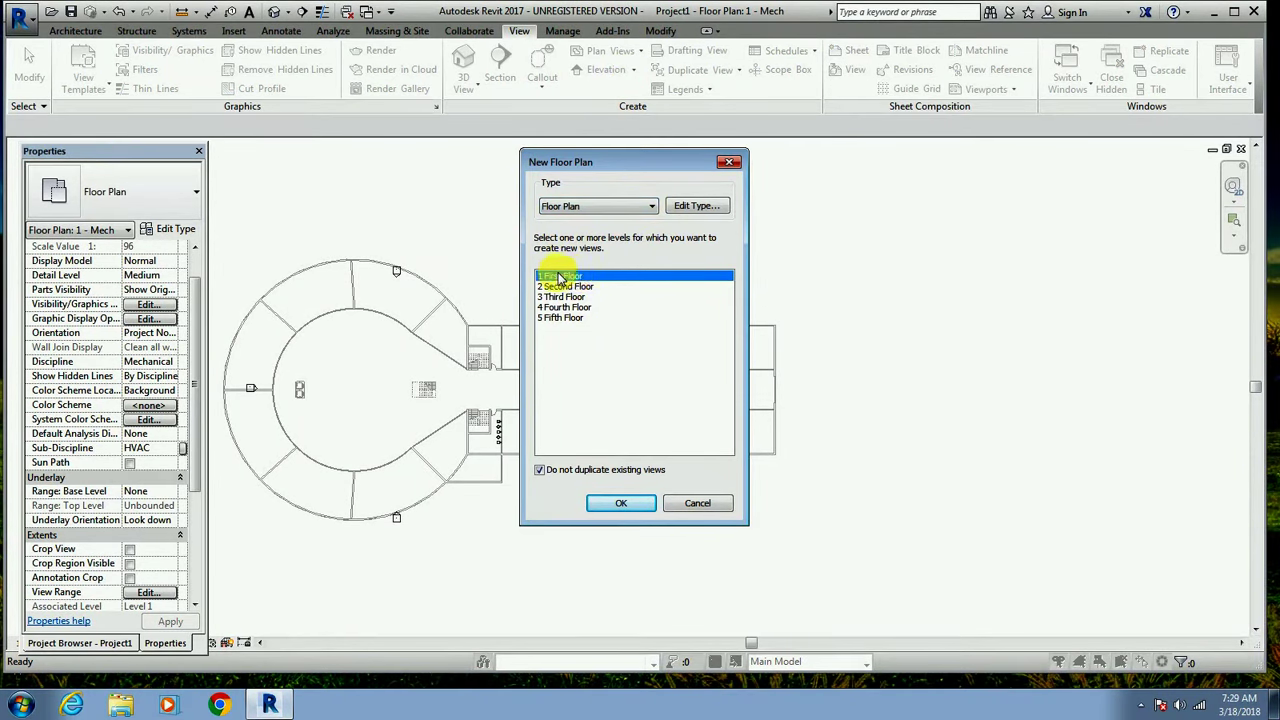
left_click(686, 207)
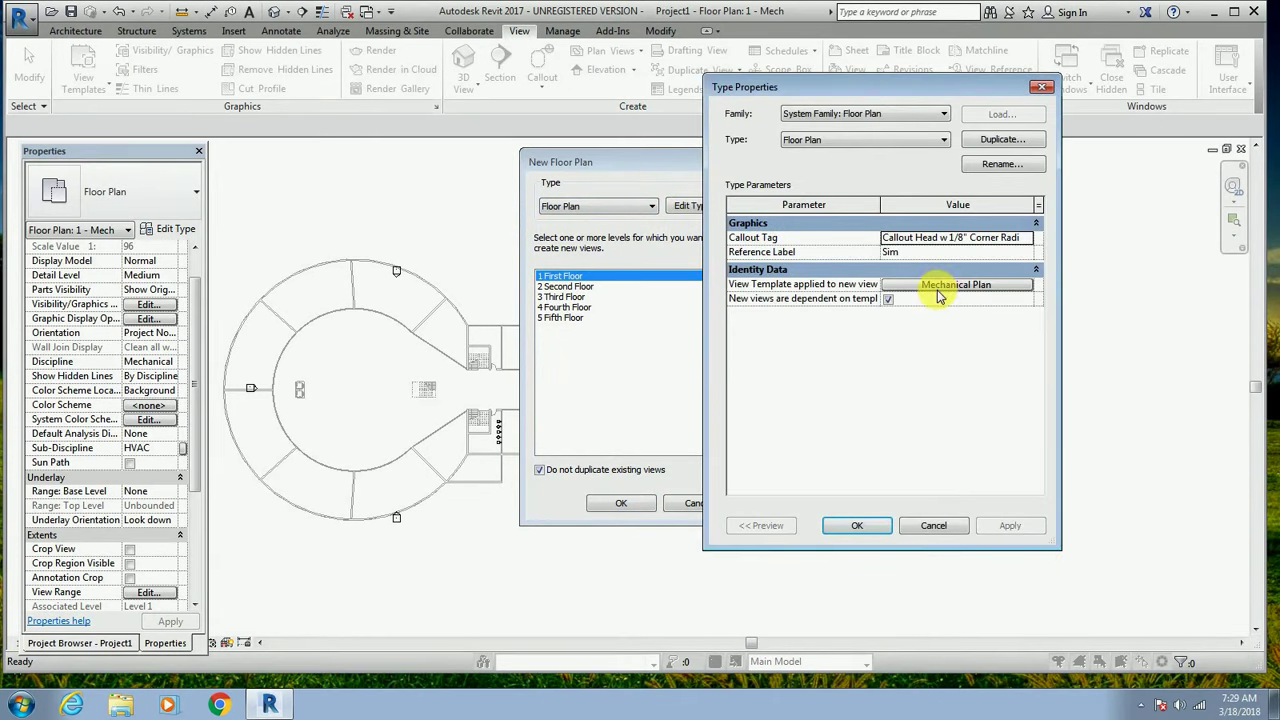
left_click(938, 290)
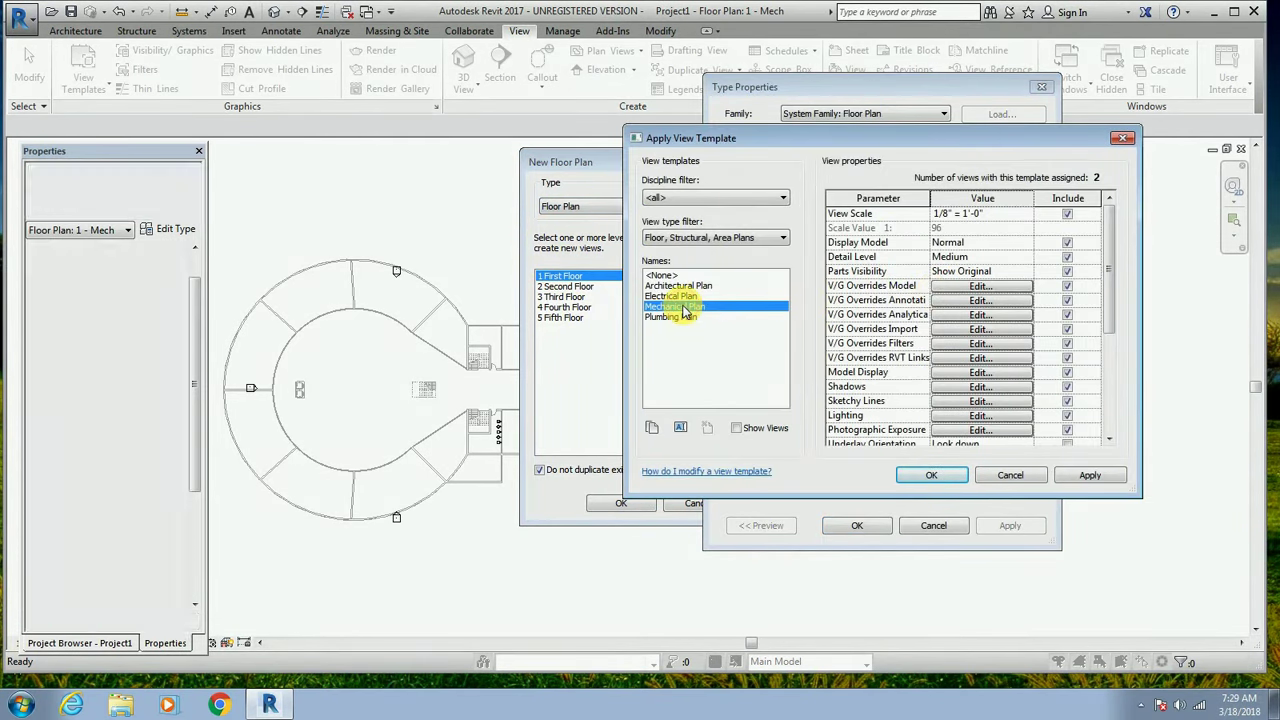
left_click_drag(1110, 300, 1108, 410)
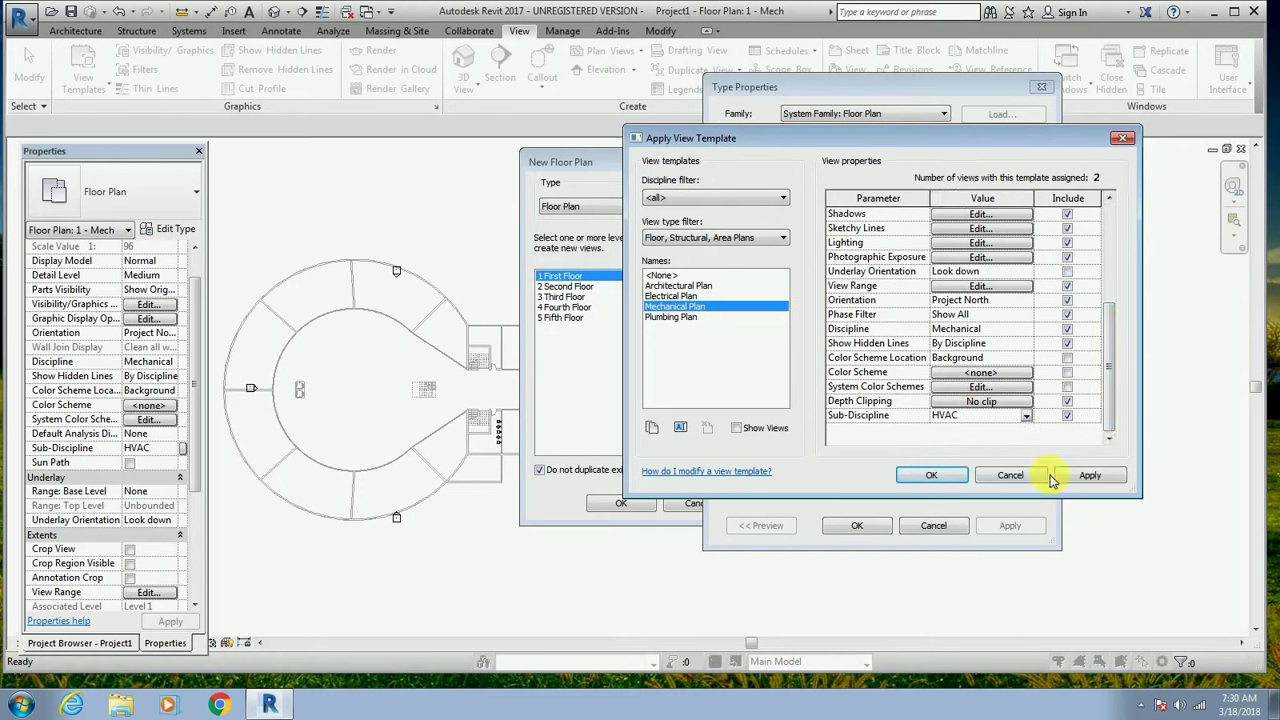
left_click(1086, 477)
left_click(925, 477)
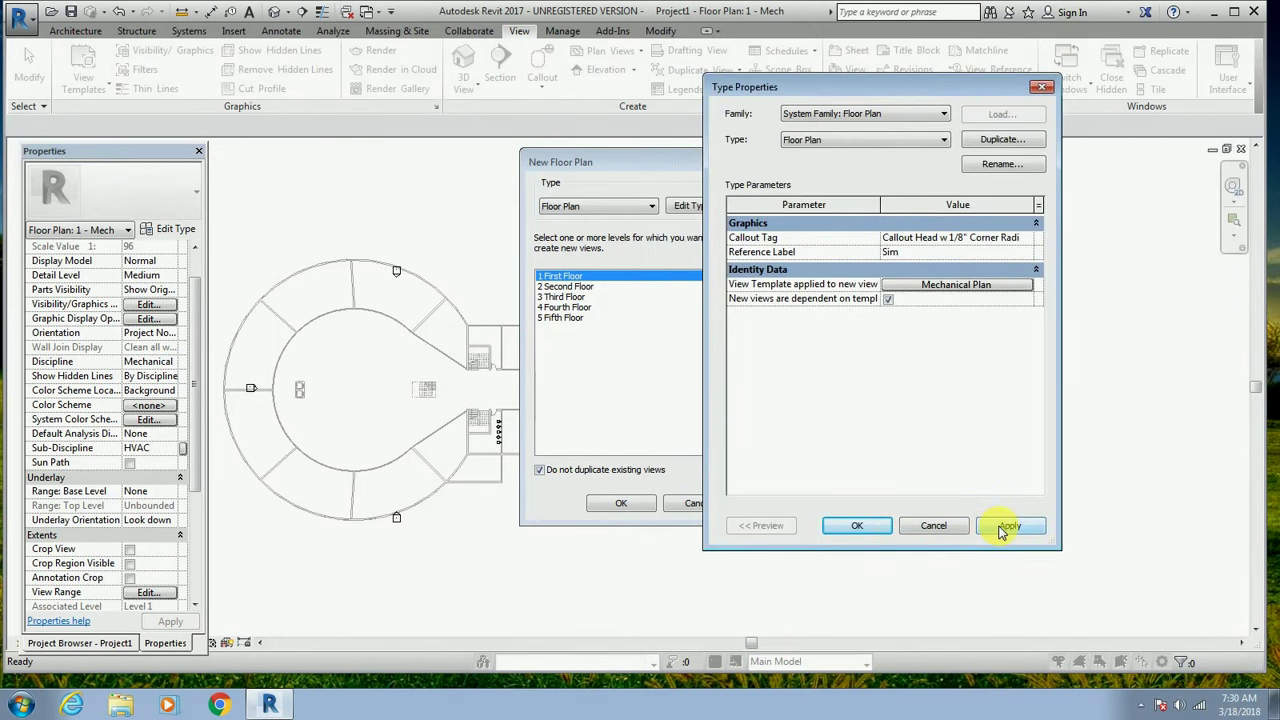
left_click(857, 525)
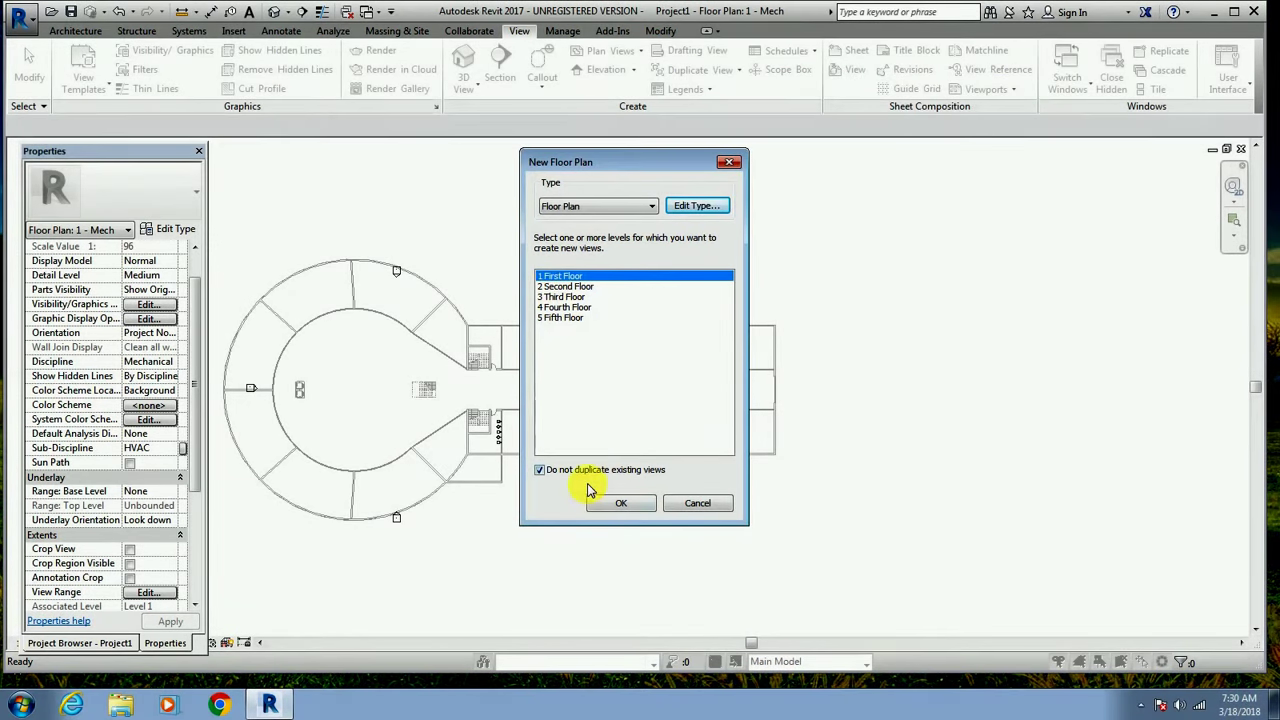
Create the floor plan for 1 First Floor, then reopen the 1 - Mech plan.
left_click(617, 505)
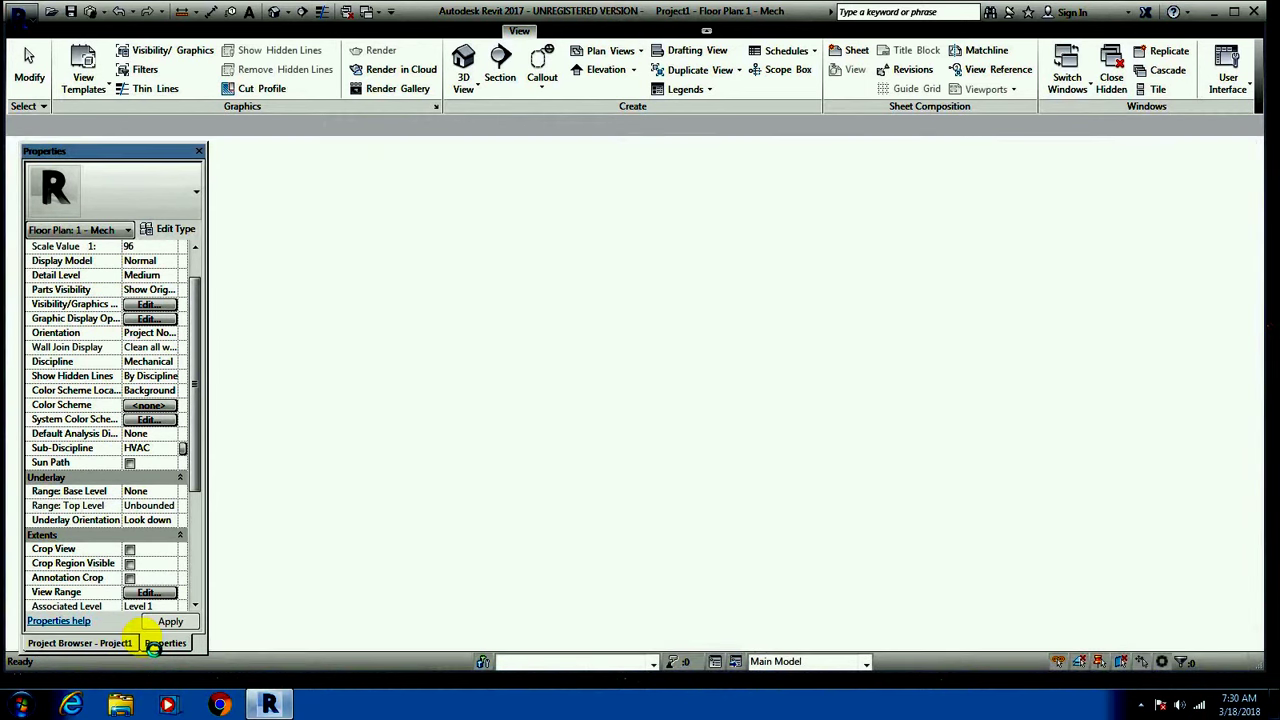
left_click(90, 645)
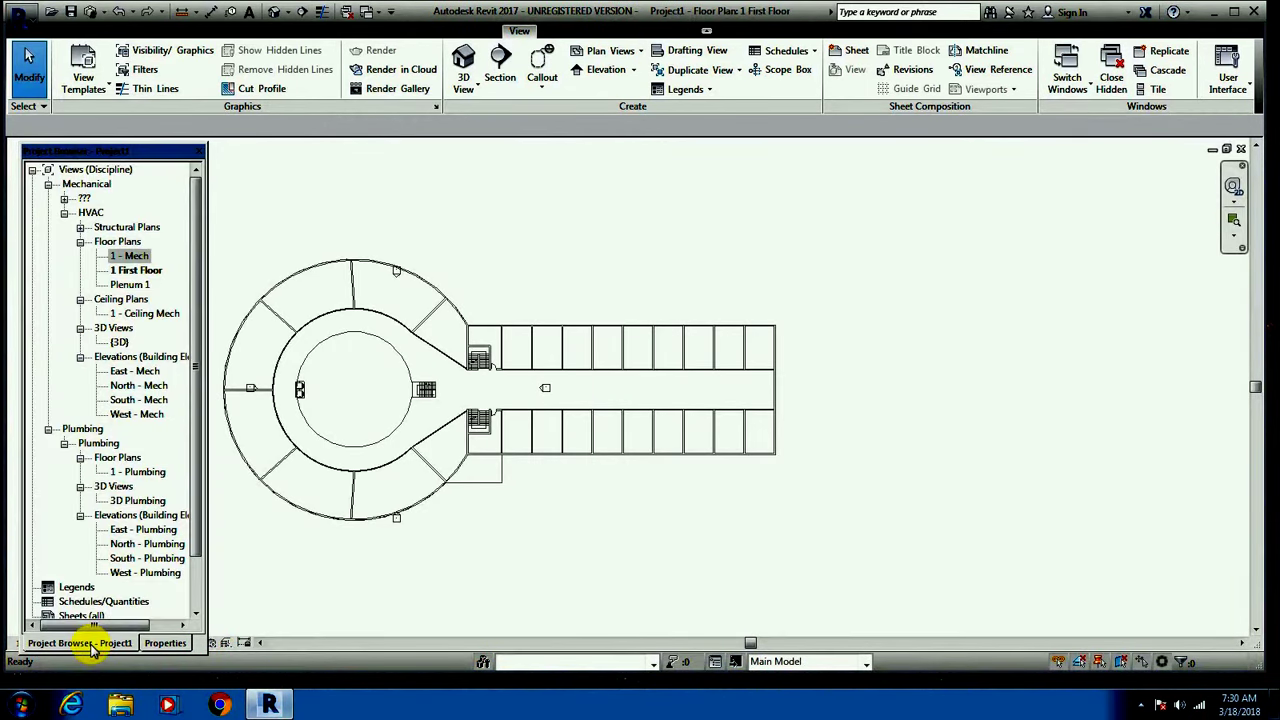
double_click(139, 258)
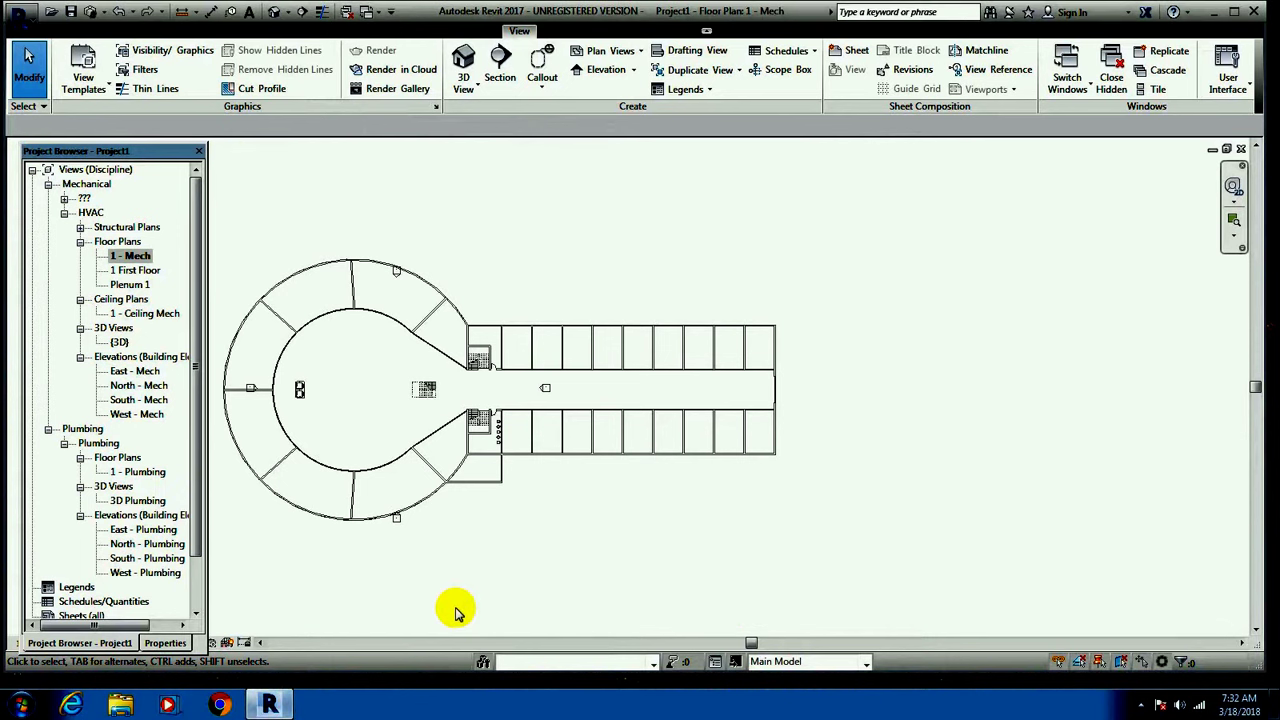
Start the Space tool, enter an offset of 1, then cancel without placing spaces.
left_click(330, 36)
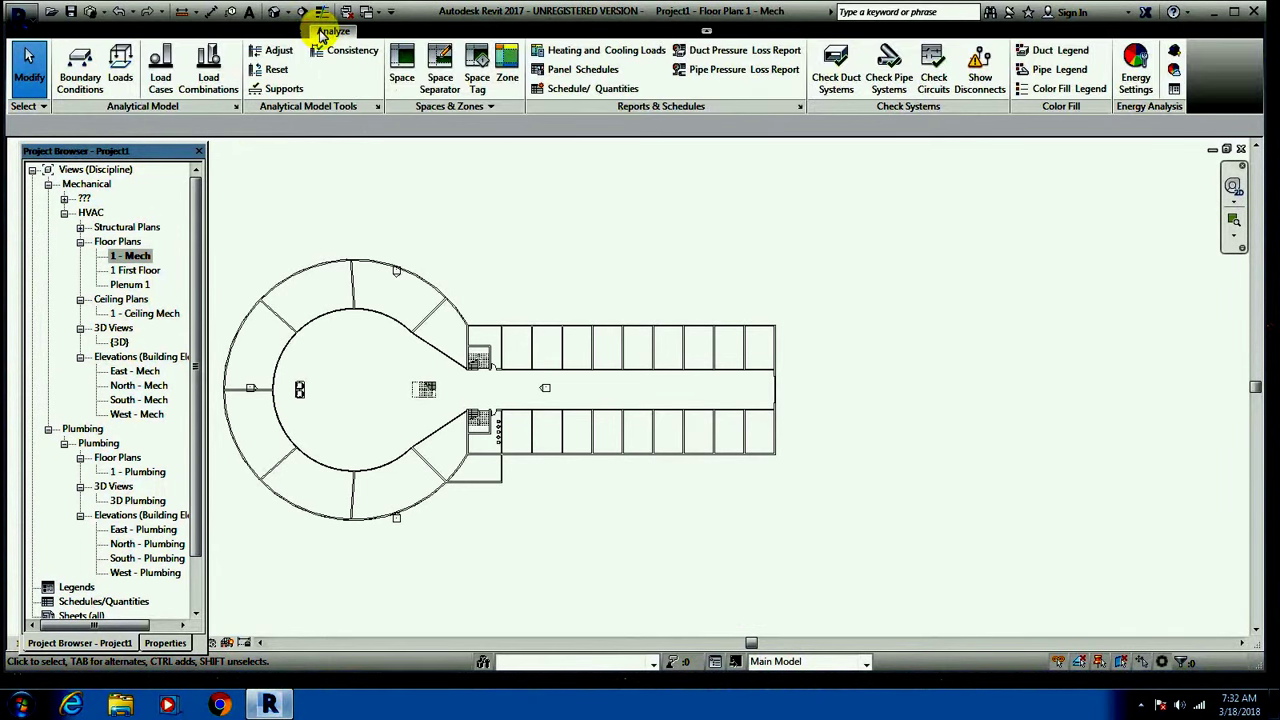
left_click(405, 80)
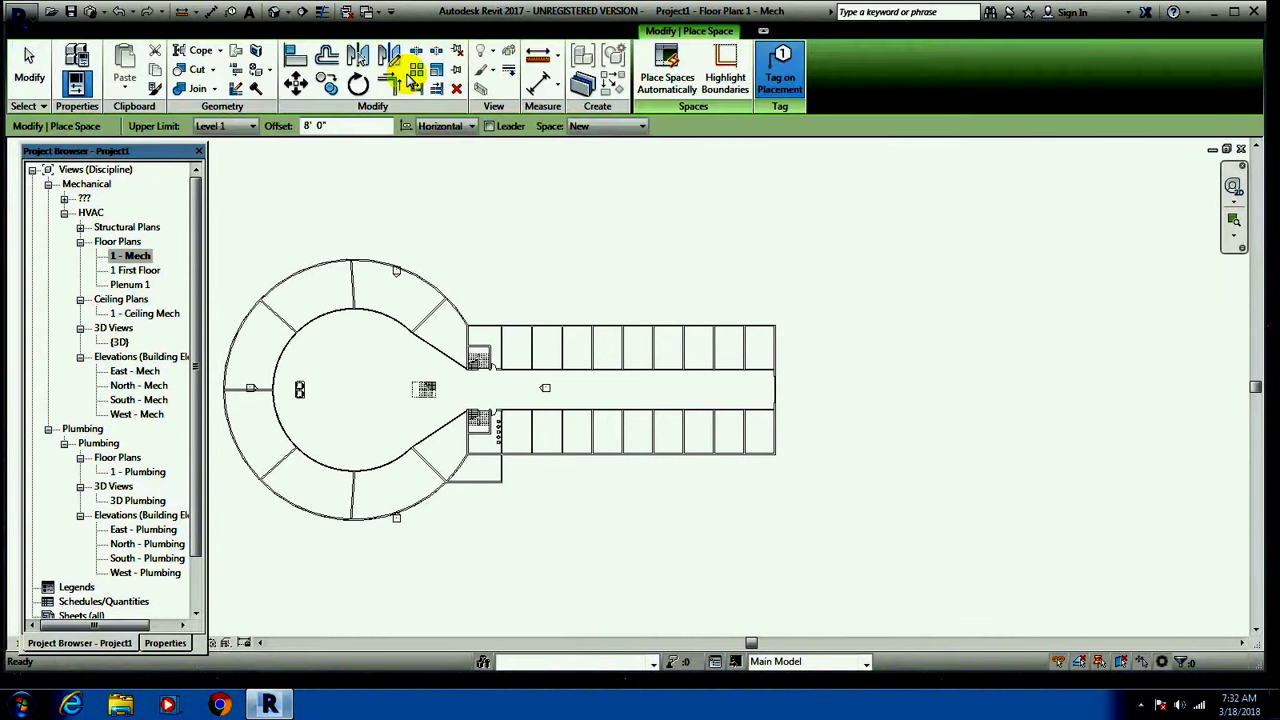
left_click_drag(335, 126, 305, 127)
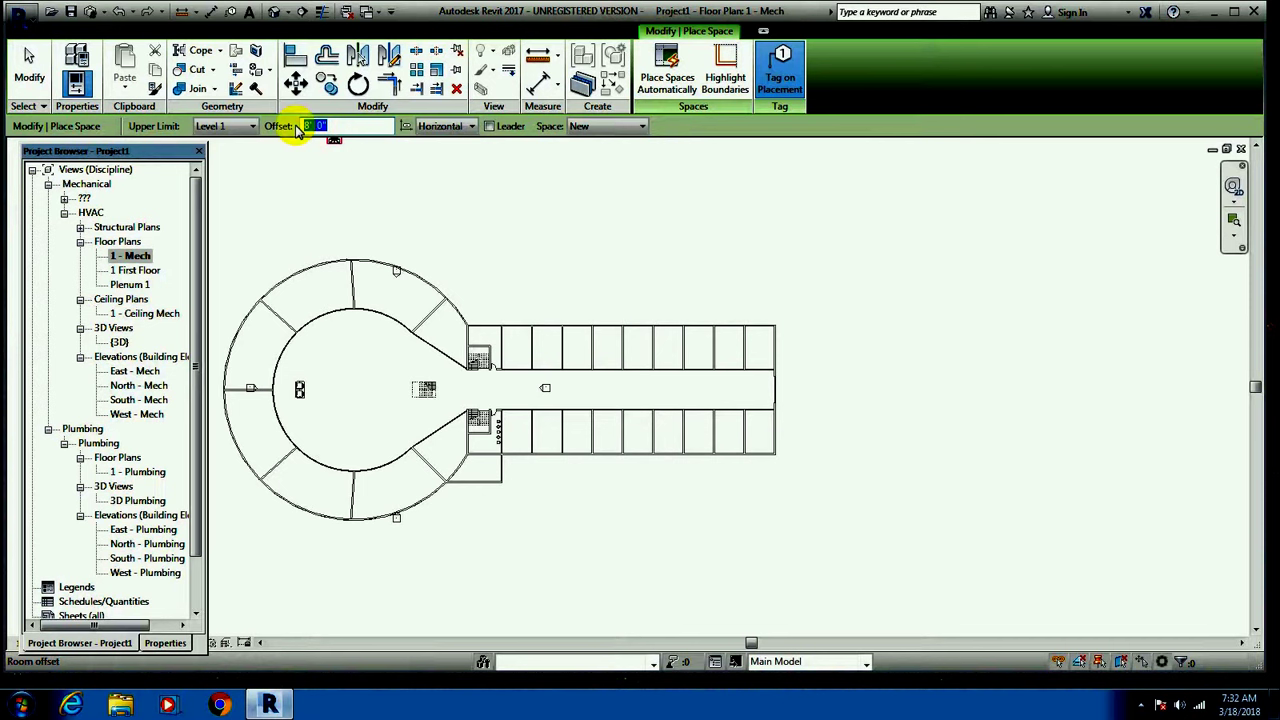
type("10")
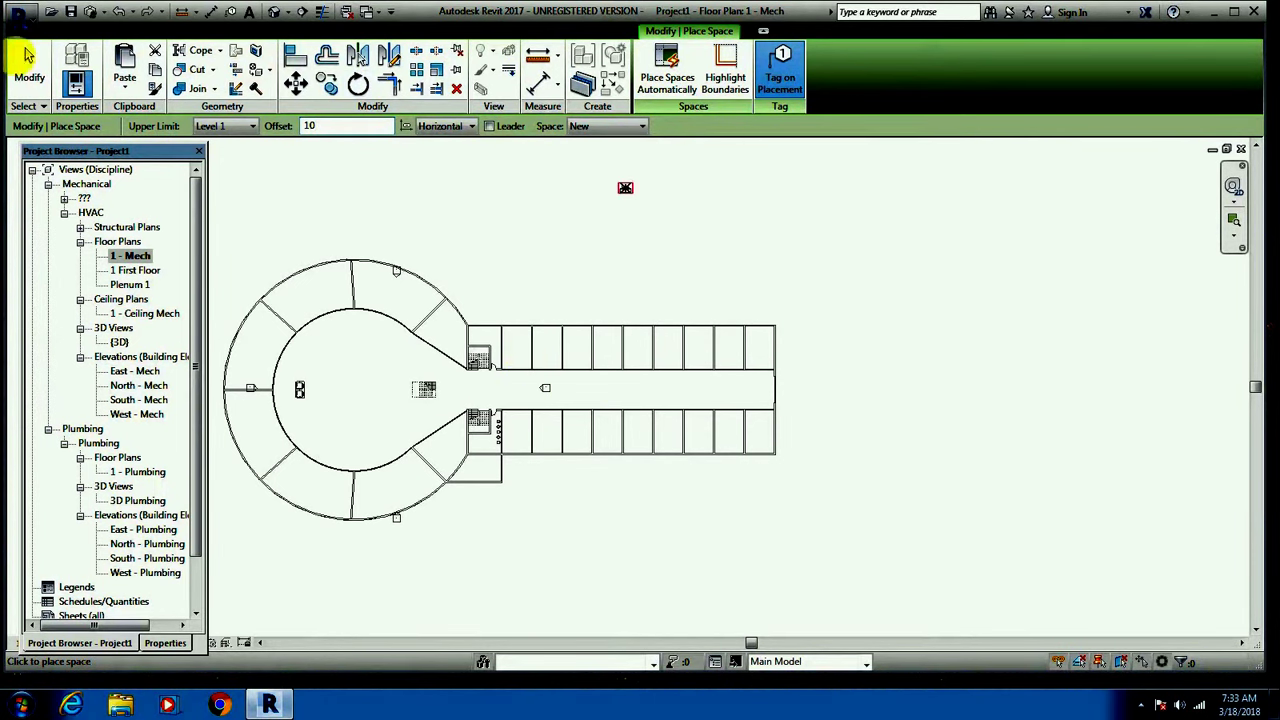
left_click(29, 68)
key("Escape")
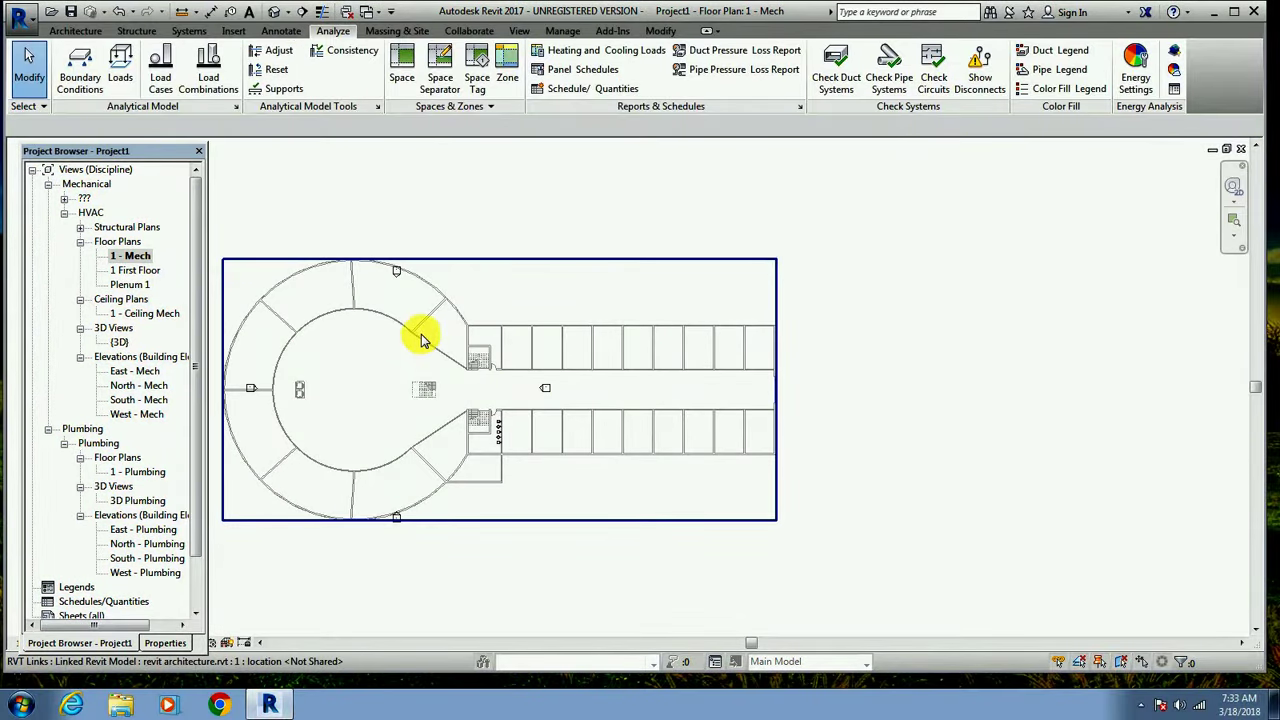
Turn on Room Bounding in the linked revit architecture.rvt model's type properties.
left_click(421, 340)
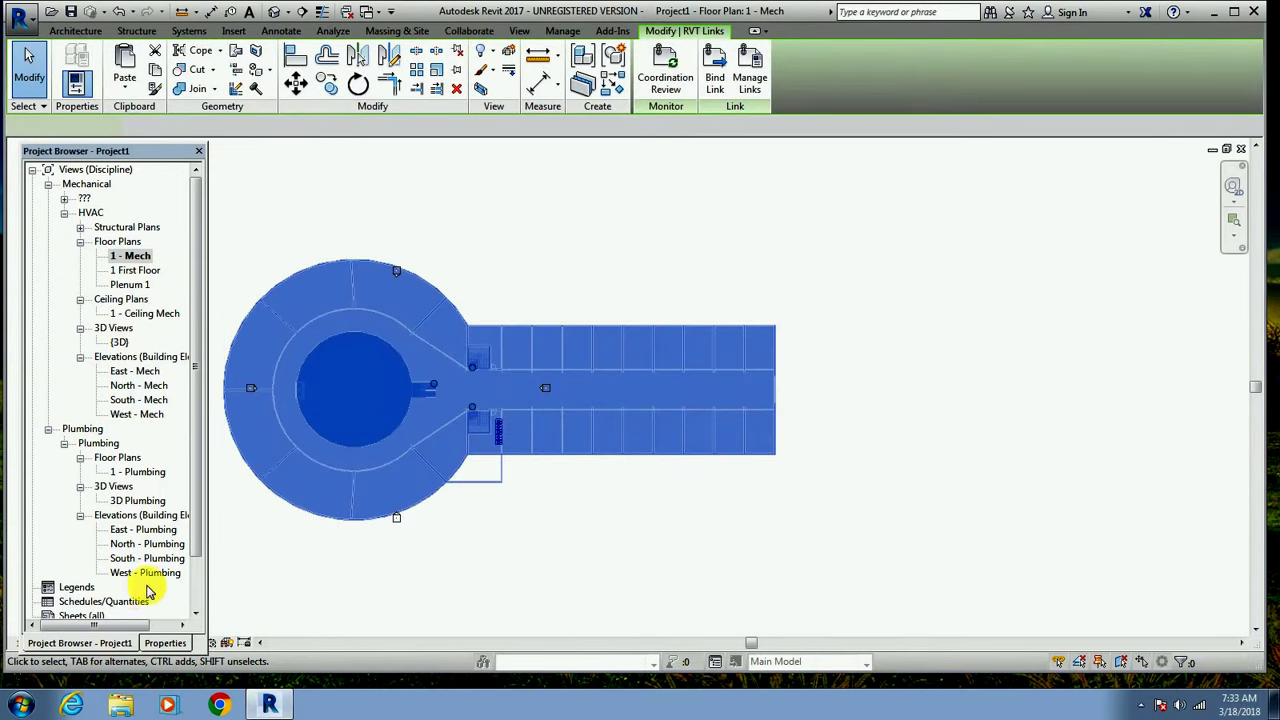
left_click(163, 643)
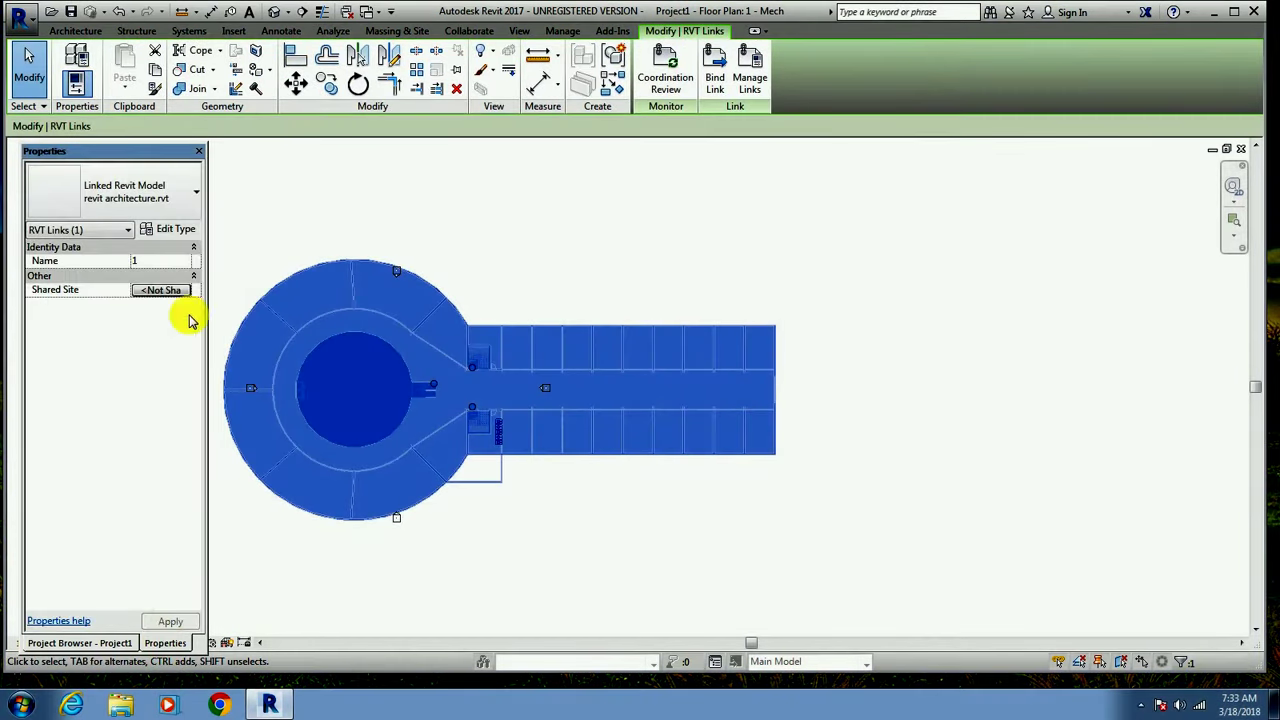
left_click(205, 232)
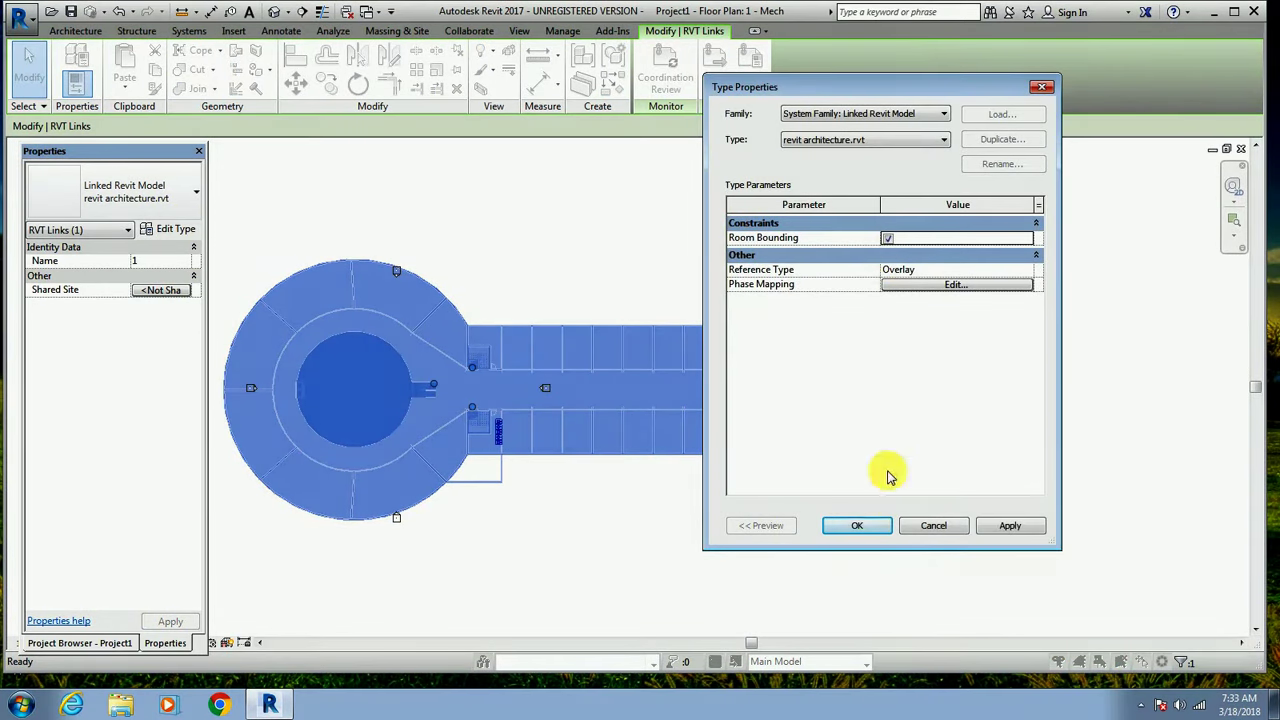
left_click(995, 537)
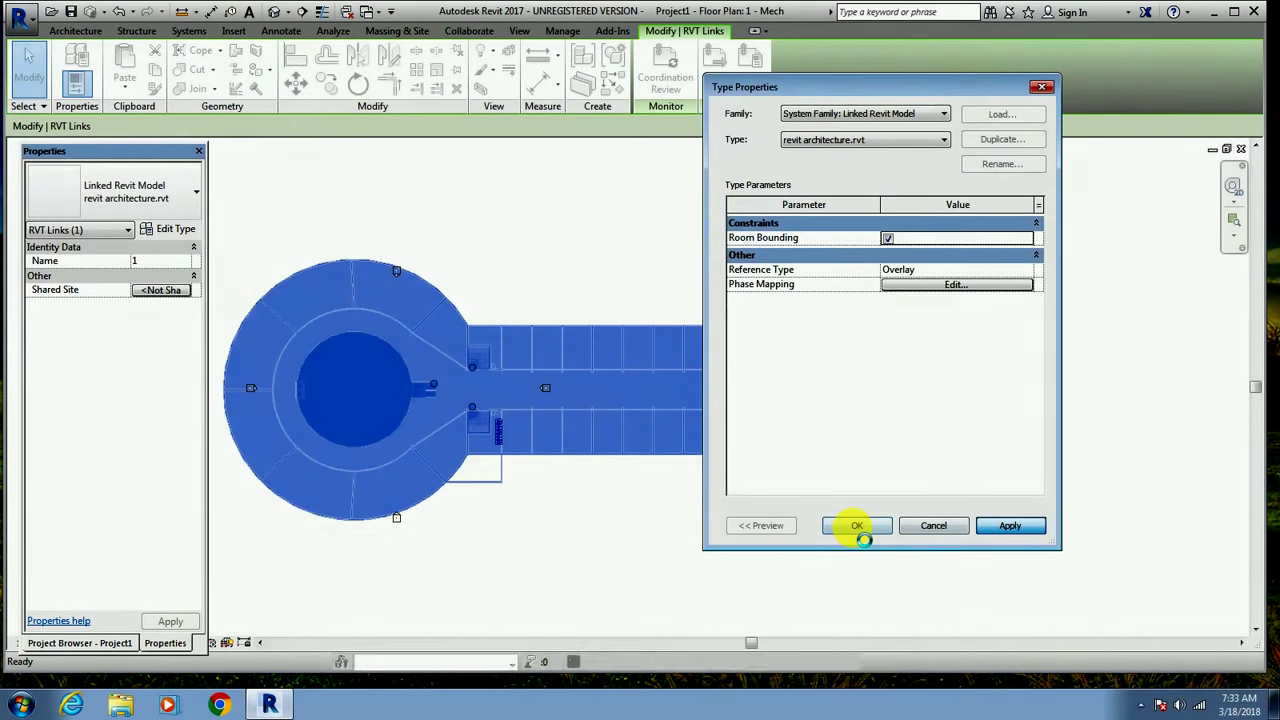
left_click(857, 526)
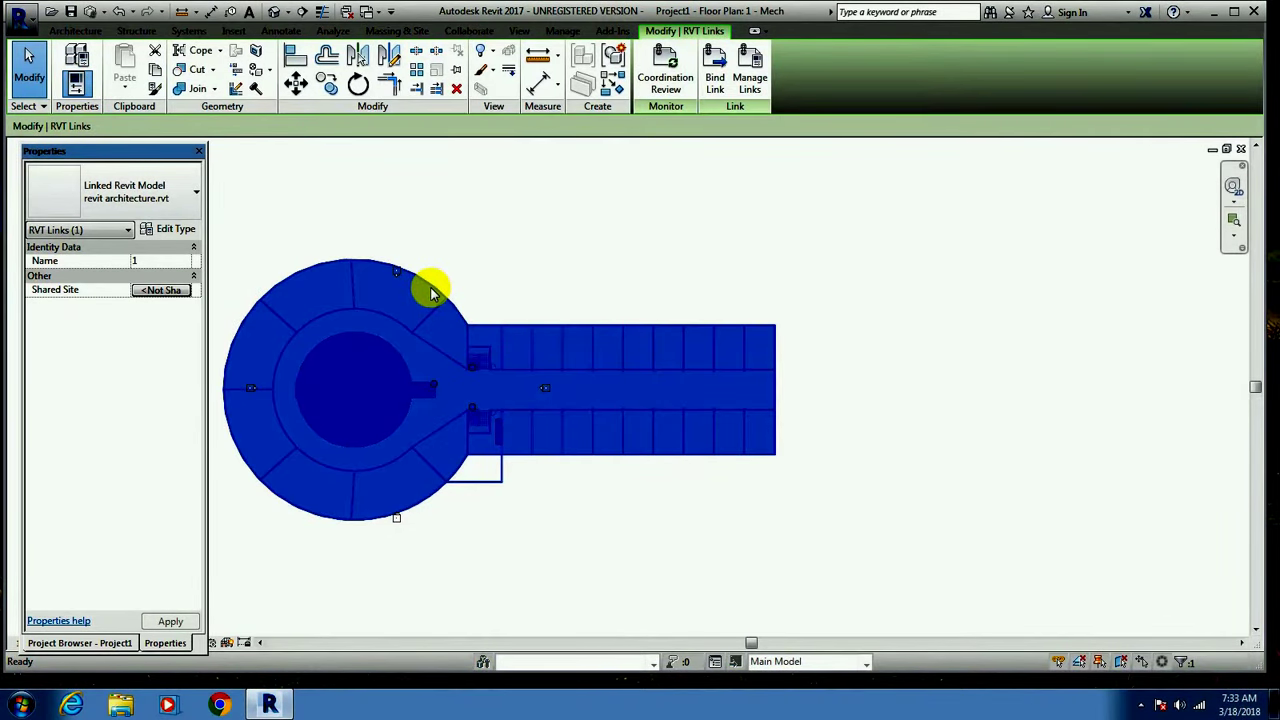
left_click(551, 280)
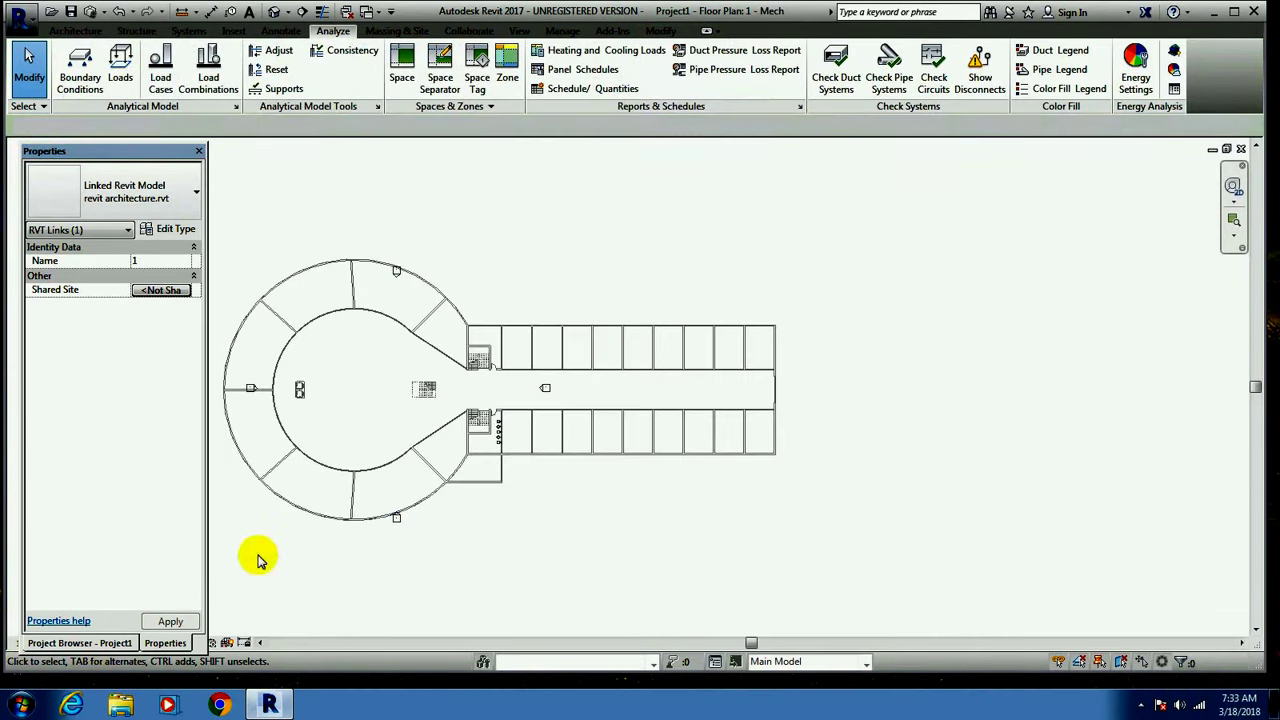
Place spaces with a 10' 0" offset, then fill every bounded room automatically.
left_click(401, 68)
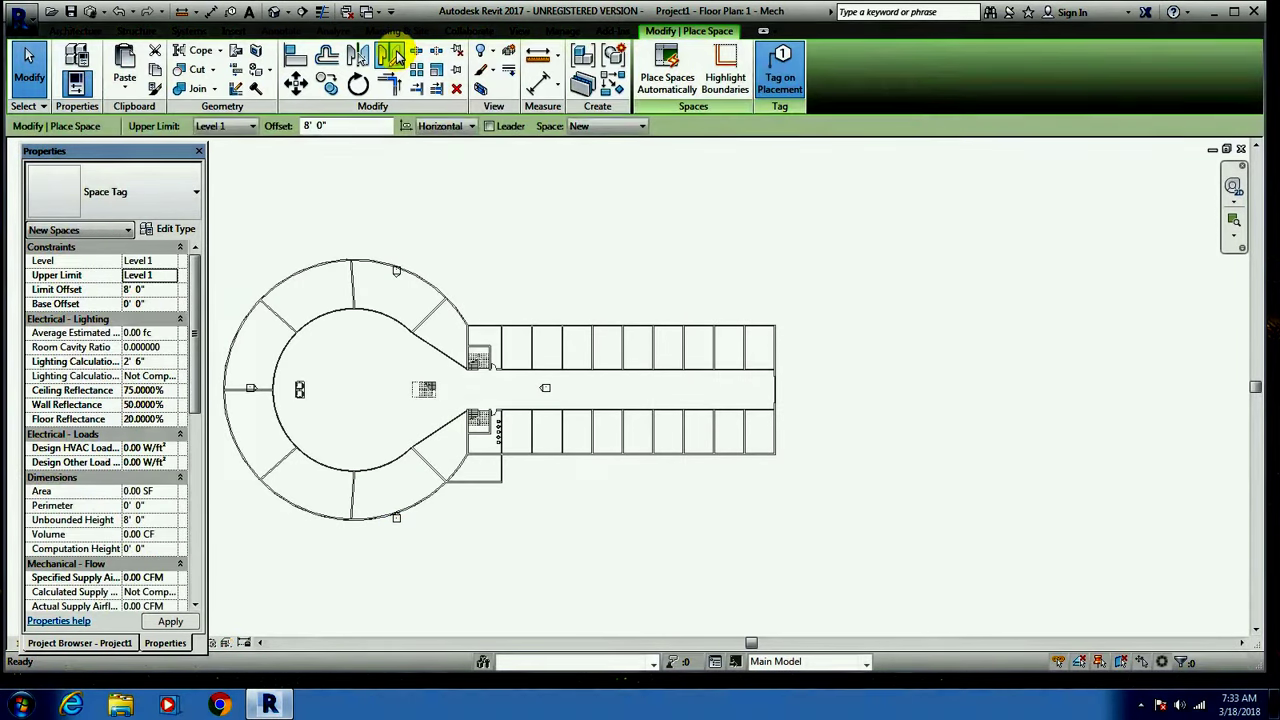
left_click_drag(330, 128, 287, 133)
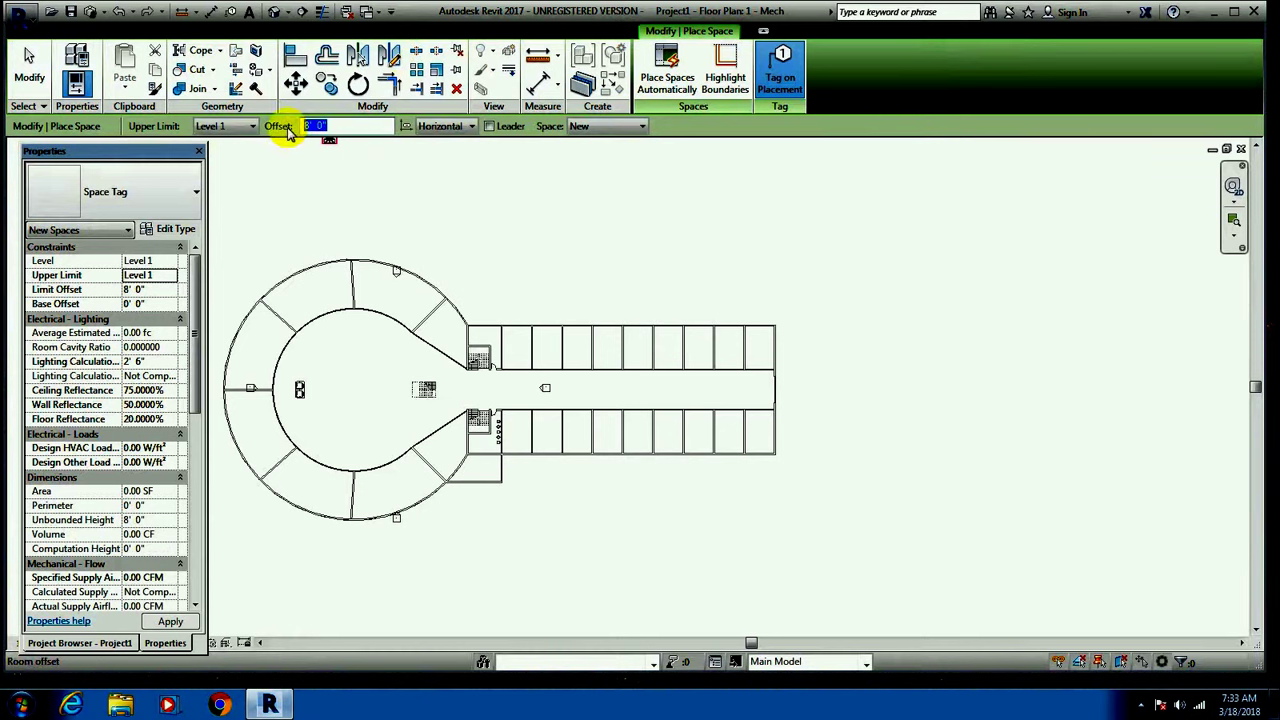
type("10")
key("Return")
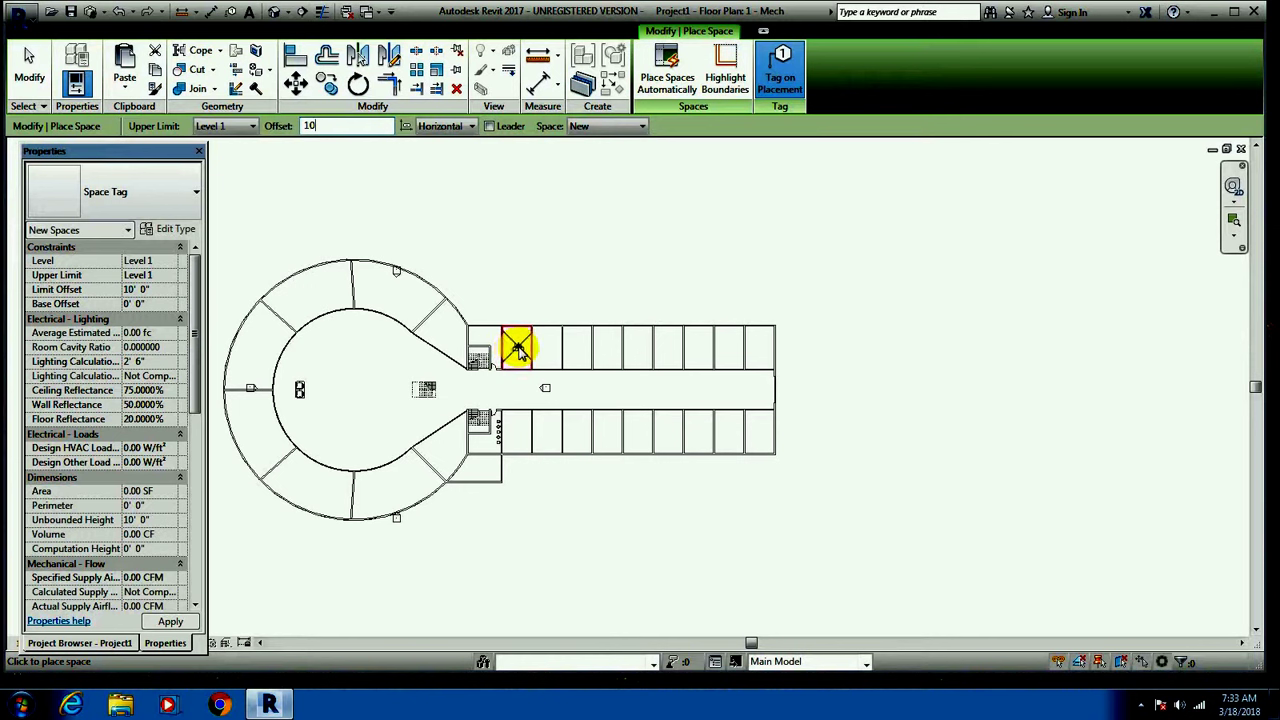
left_click(517, 347)
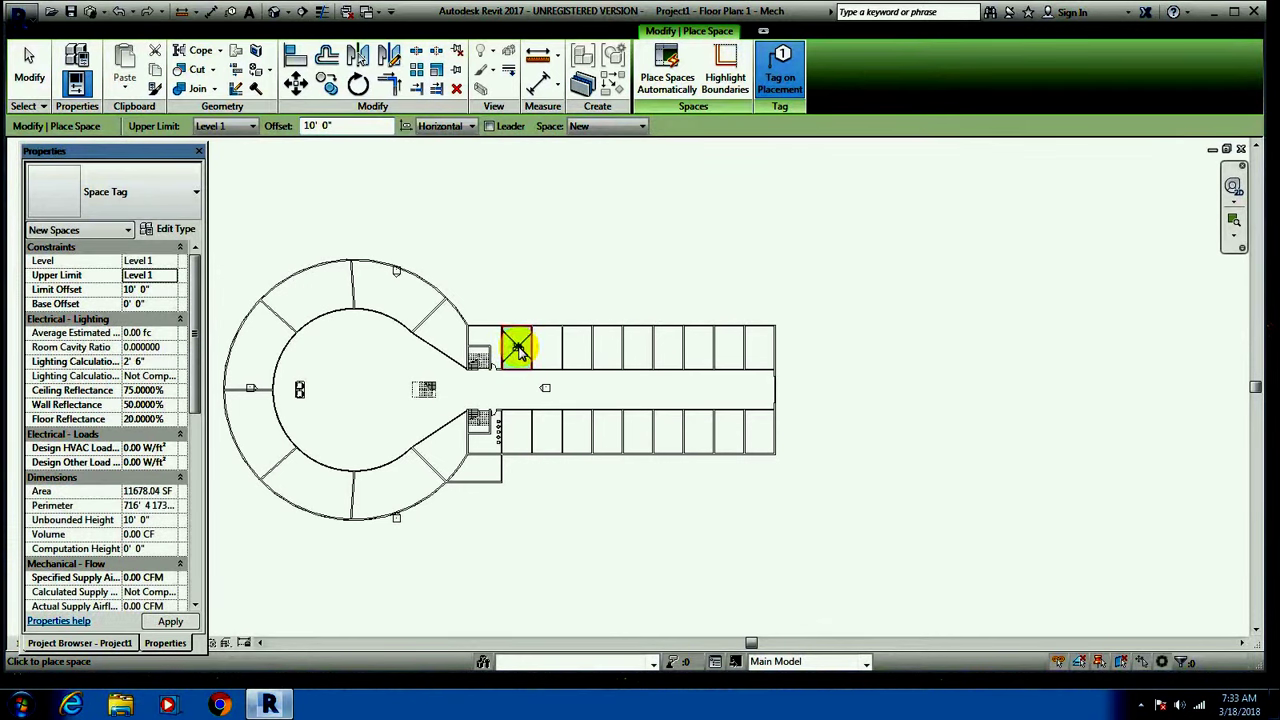
left_click(664, 96)
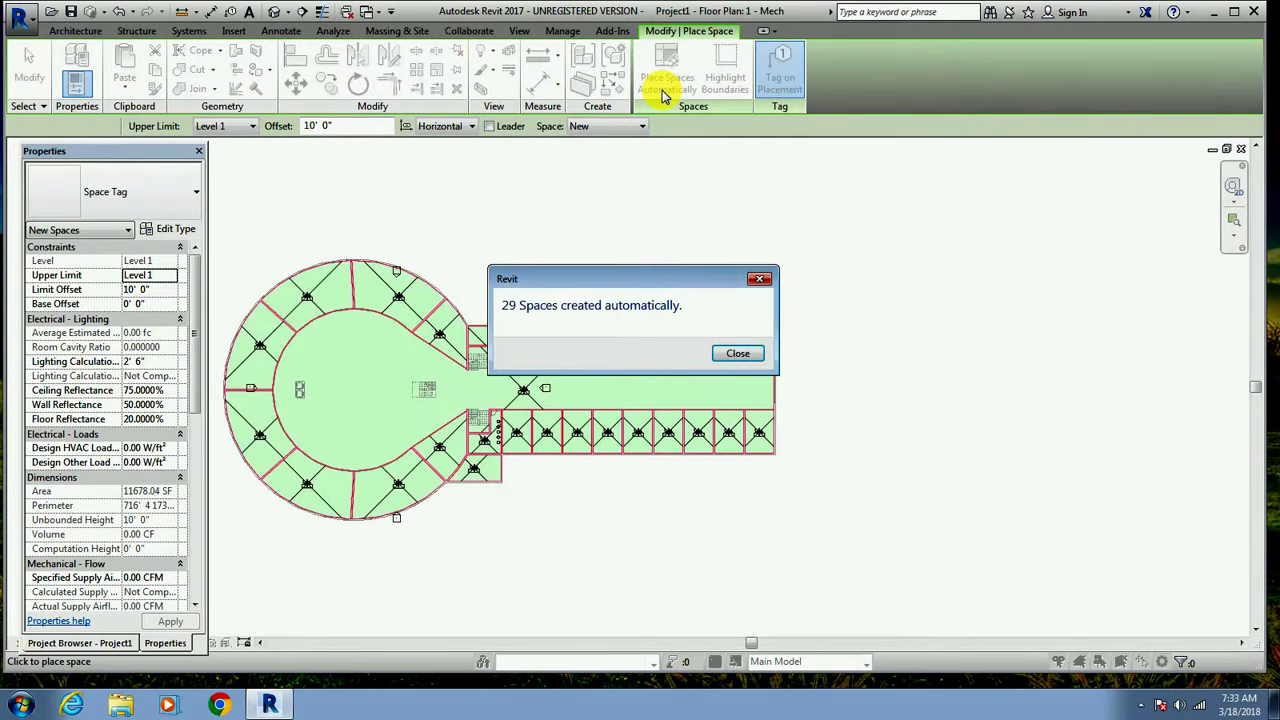
left_click(738, 355)
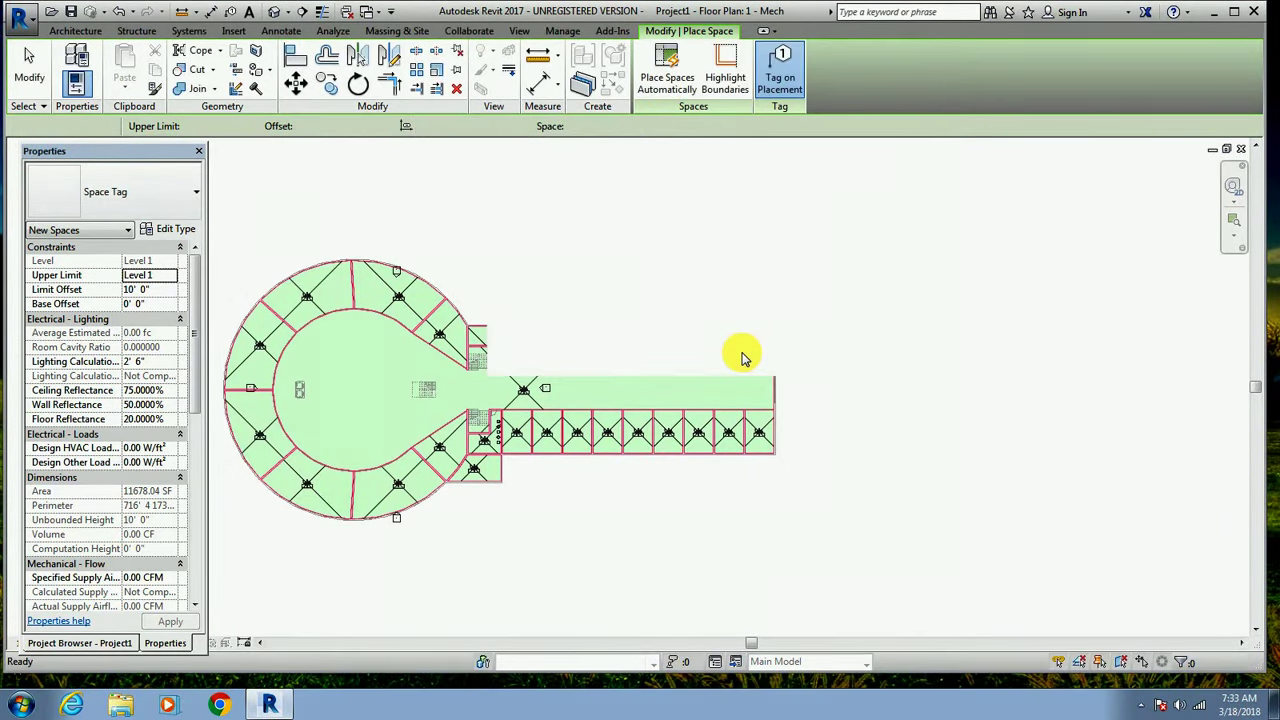
Zoom in to check the numbered space tags and locate the East - Mech elevation.
scroll(436, 390, "up", 2)
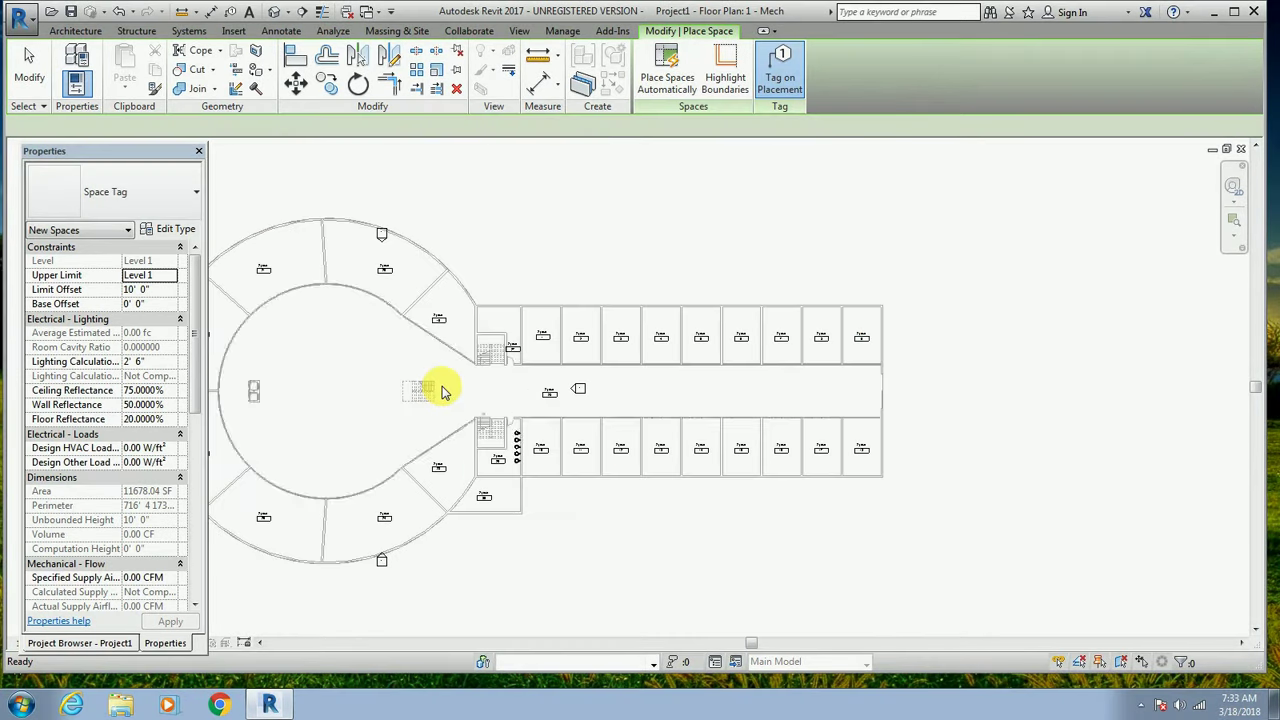
scroll(440, 388, "up", 3)
scroll(520, 360, "up", 2)
scroll(614, 333, "up", 3)
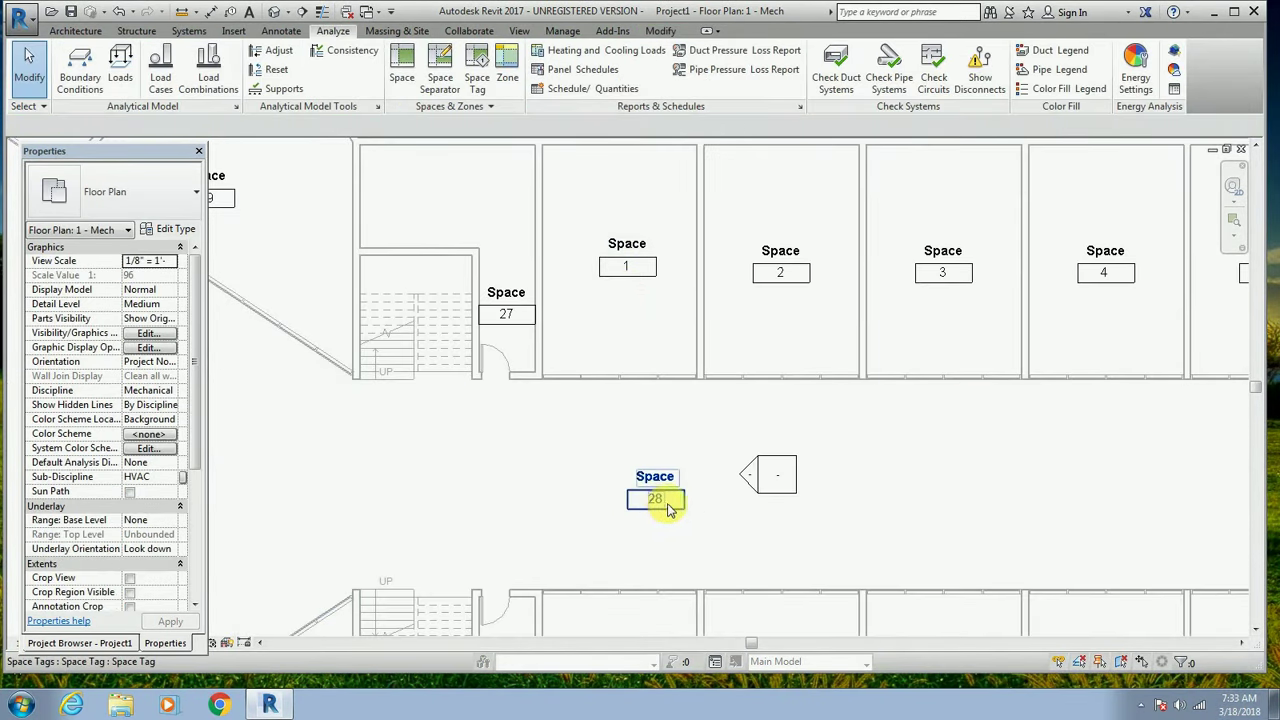
scroll(507, 339, "down", 2)
scroll(480, 333, "down", 1)
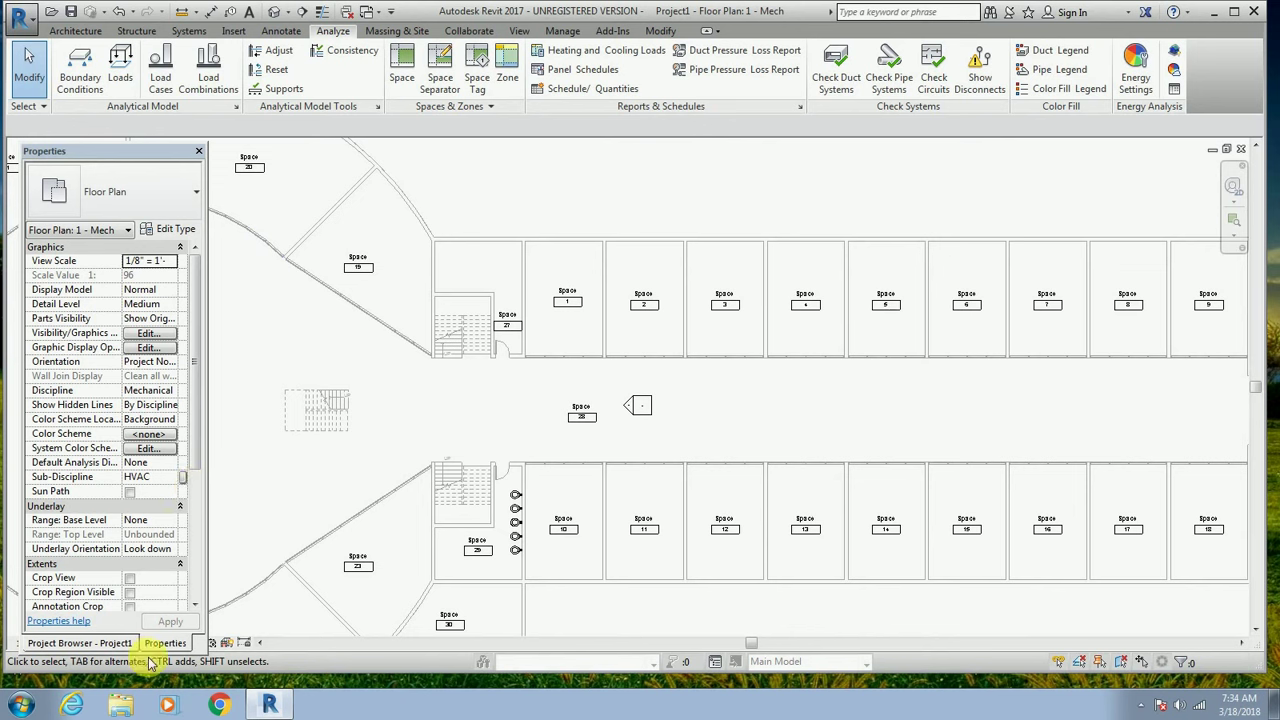
left_click(85, 643)
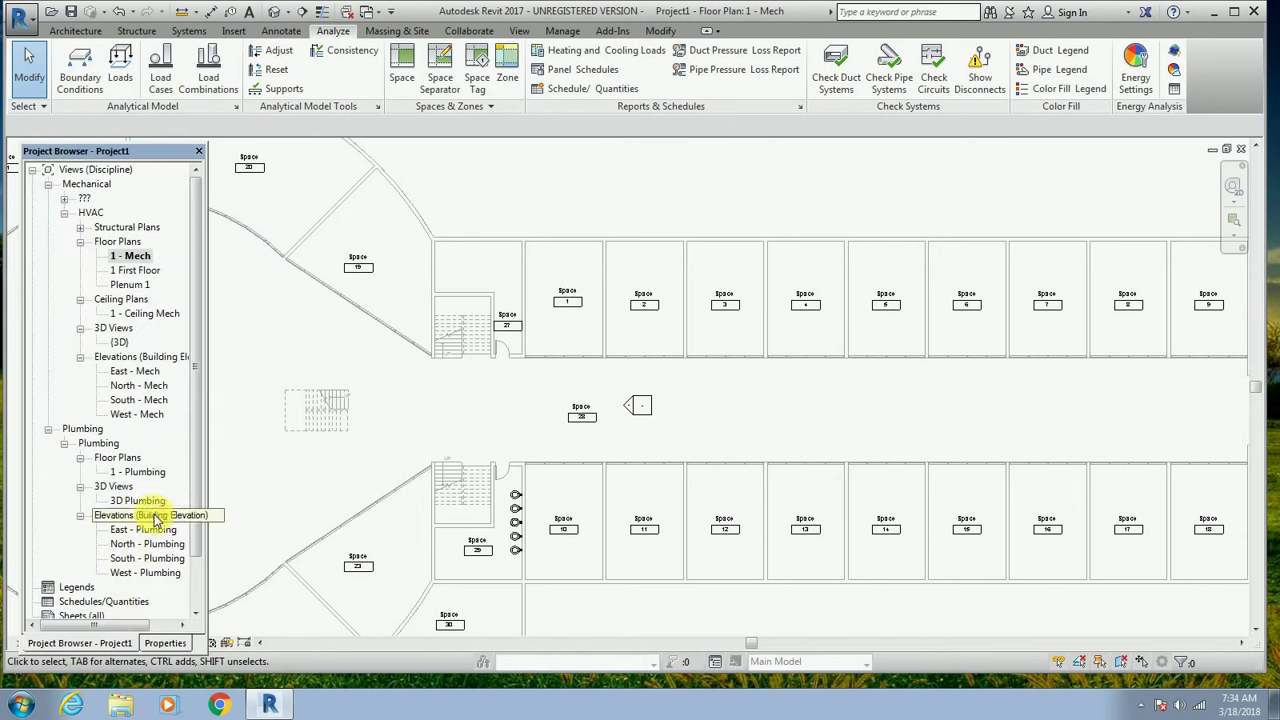
left_click(137, 374)
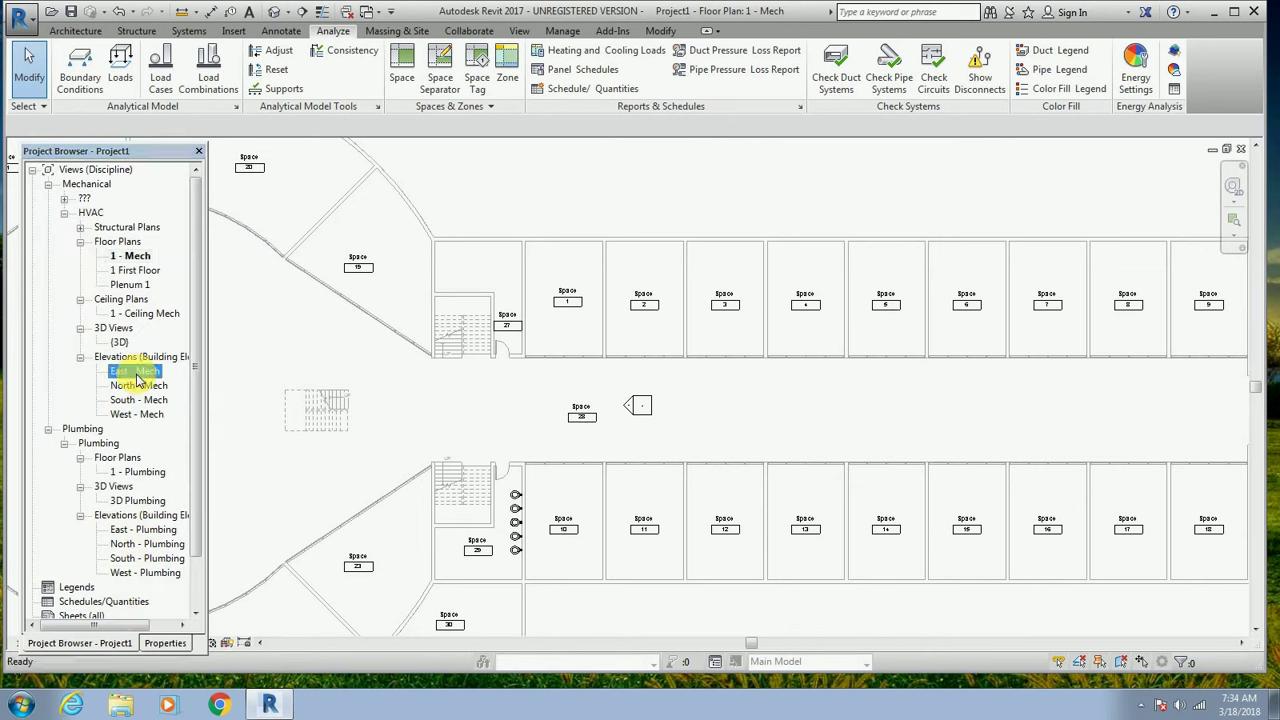
Inspect the ground-floor spaces in the East - Mech elevation, then close that view.
double_click(140, 376)
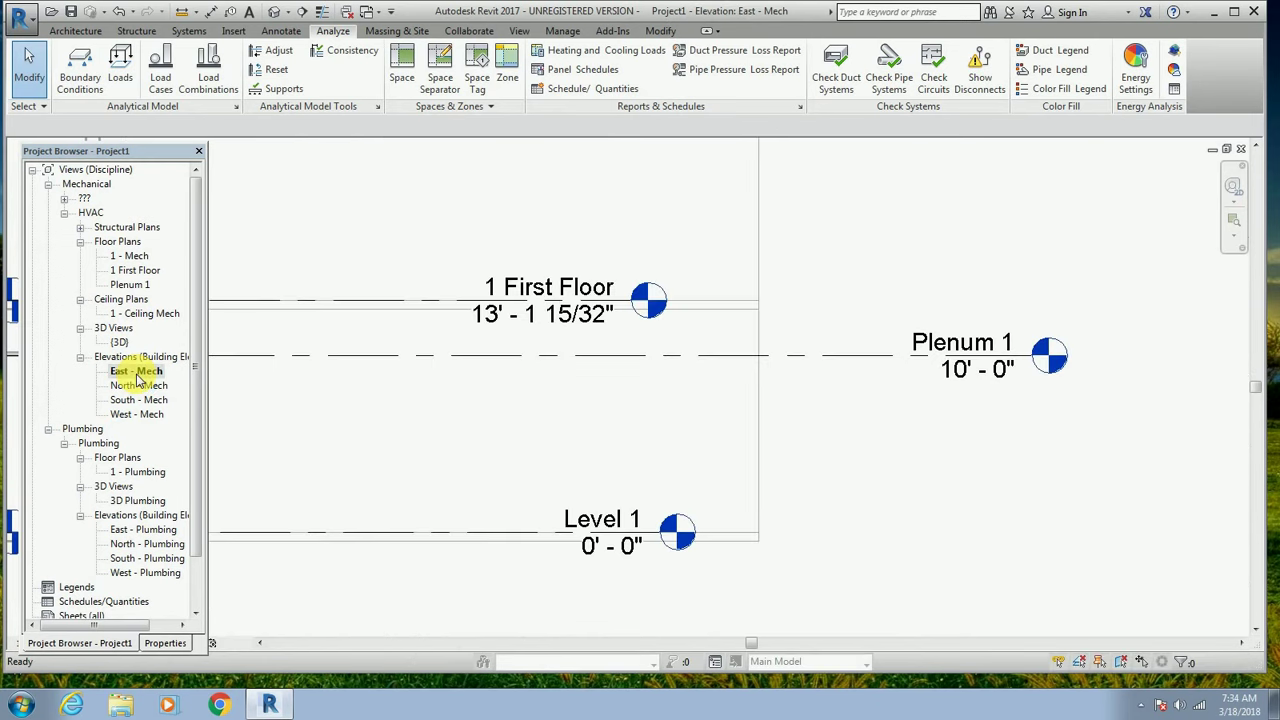
scroll(457, 423, "down", 2)
scroll(386, 423, "down", 2)
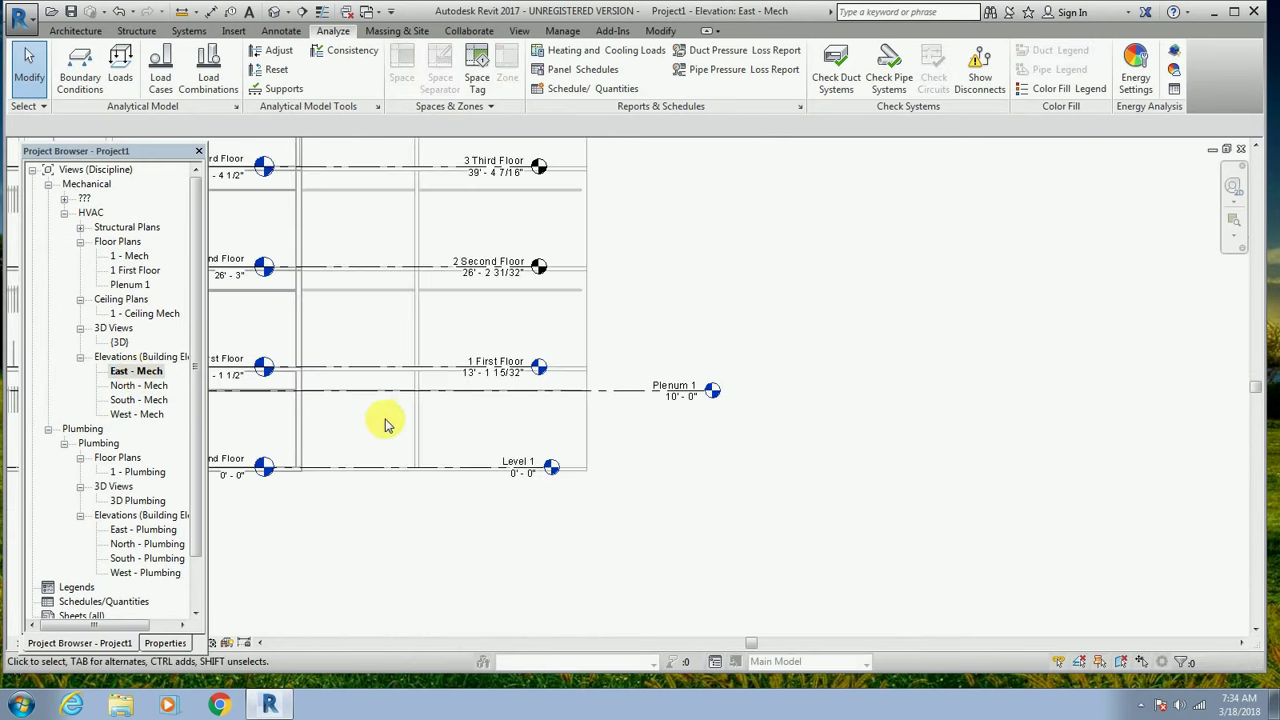
scroll(289, 437, "down", 2)
scroll(278, 420, "down", 1)
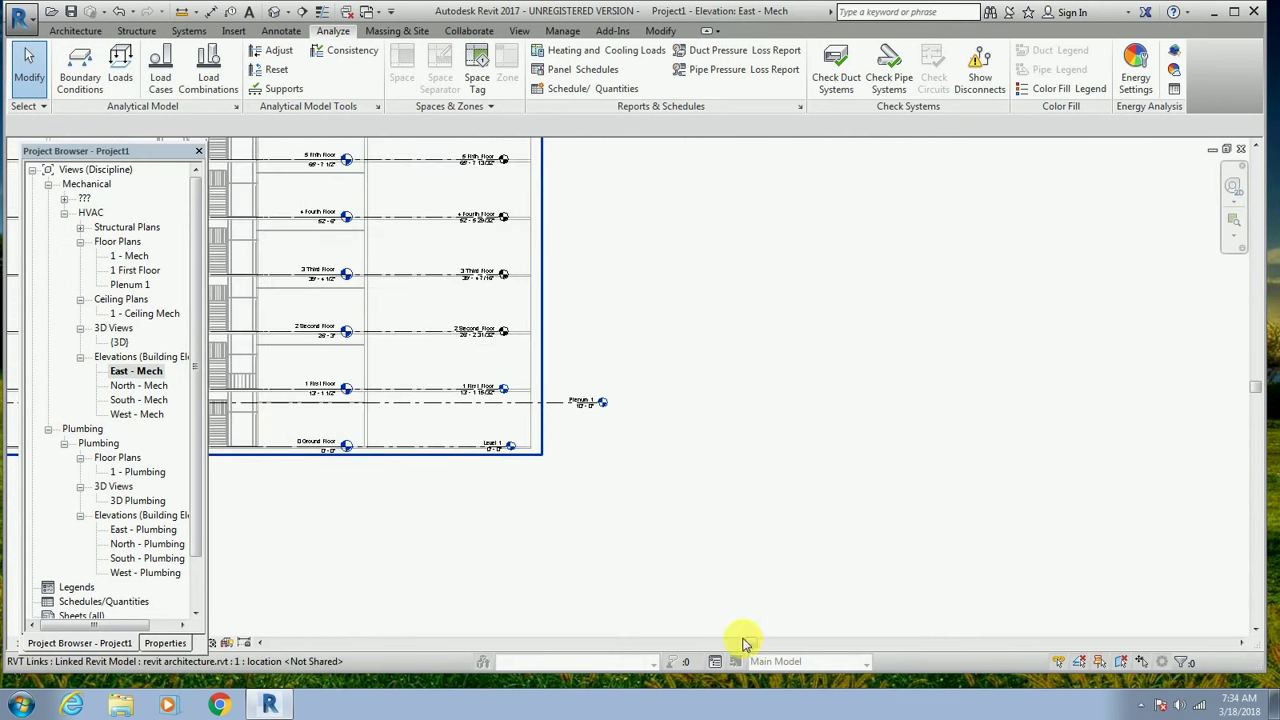
left_click_drag(750, 643, 666, 645)
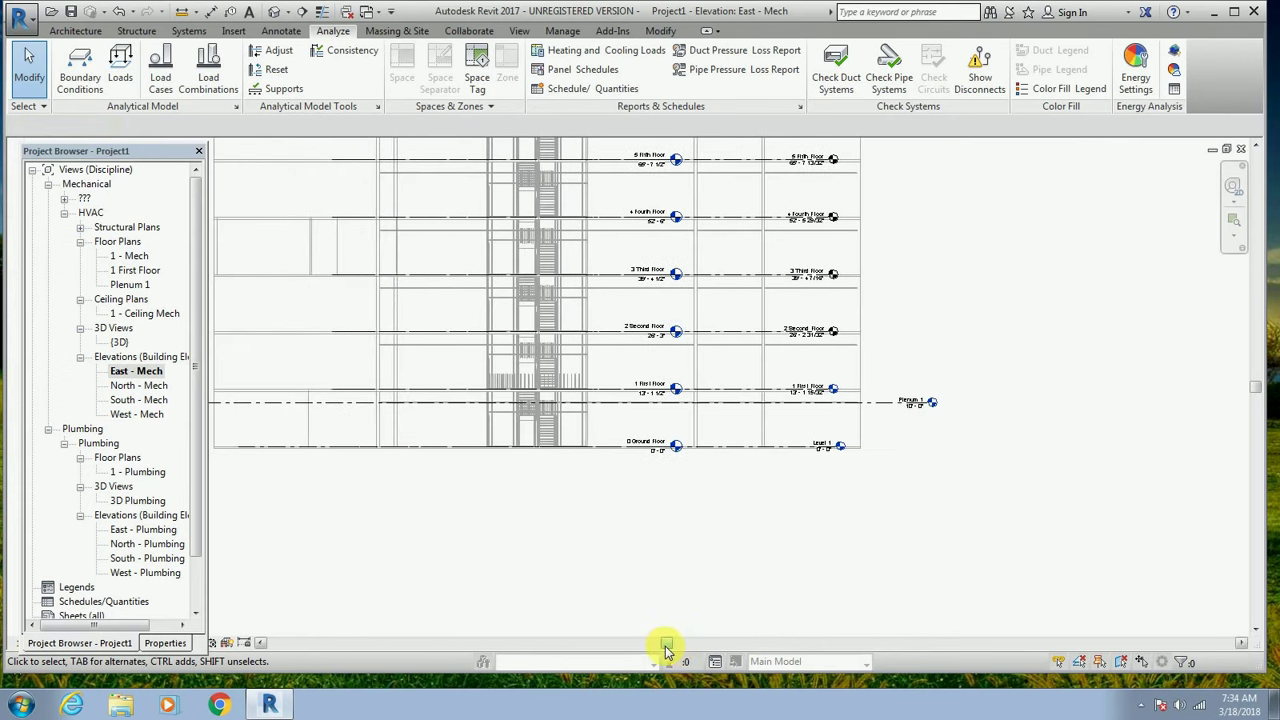
left_click(546, 428)
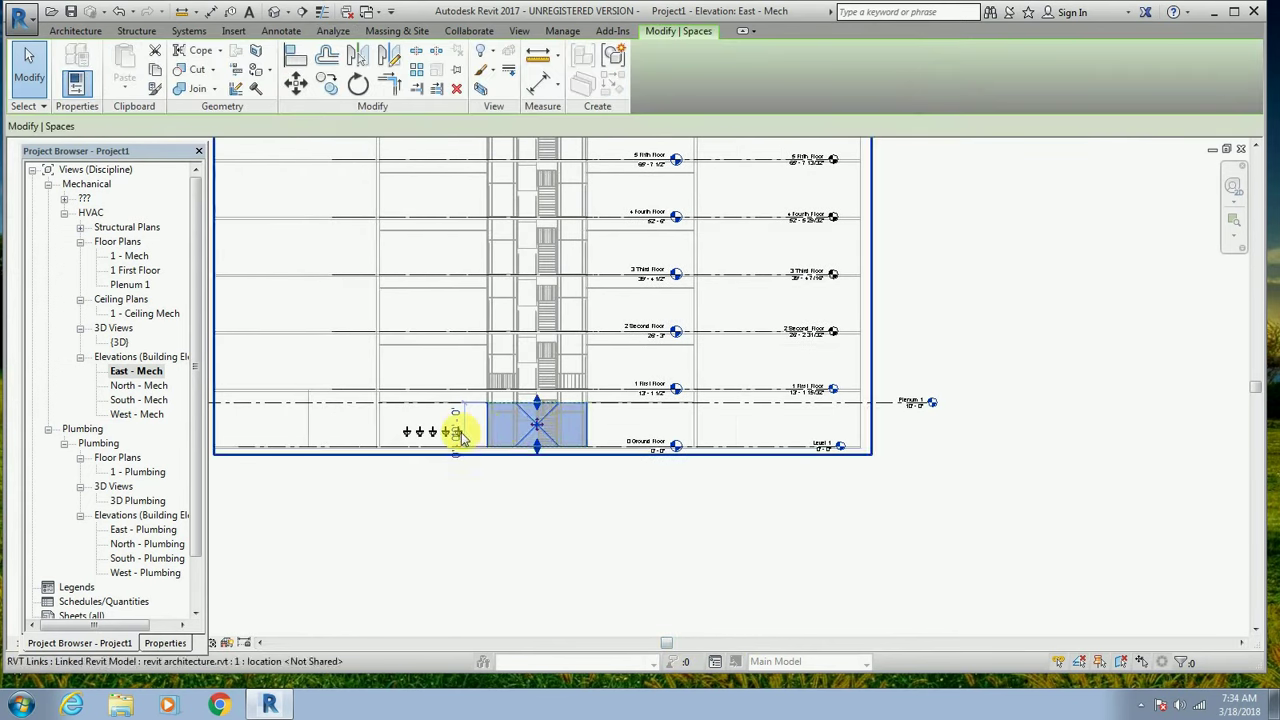
scroll(460, 435, "up", 3)
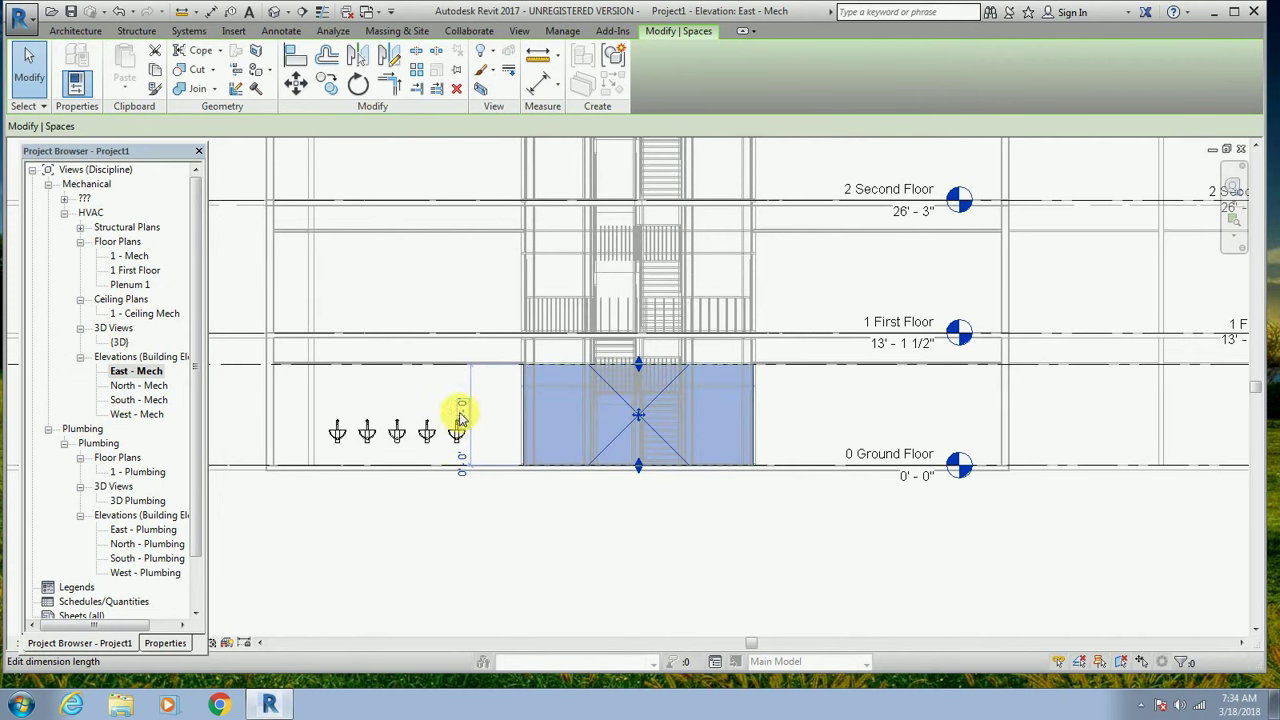
left_click(566, 542)
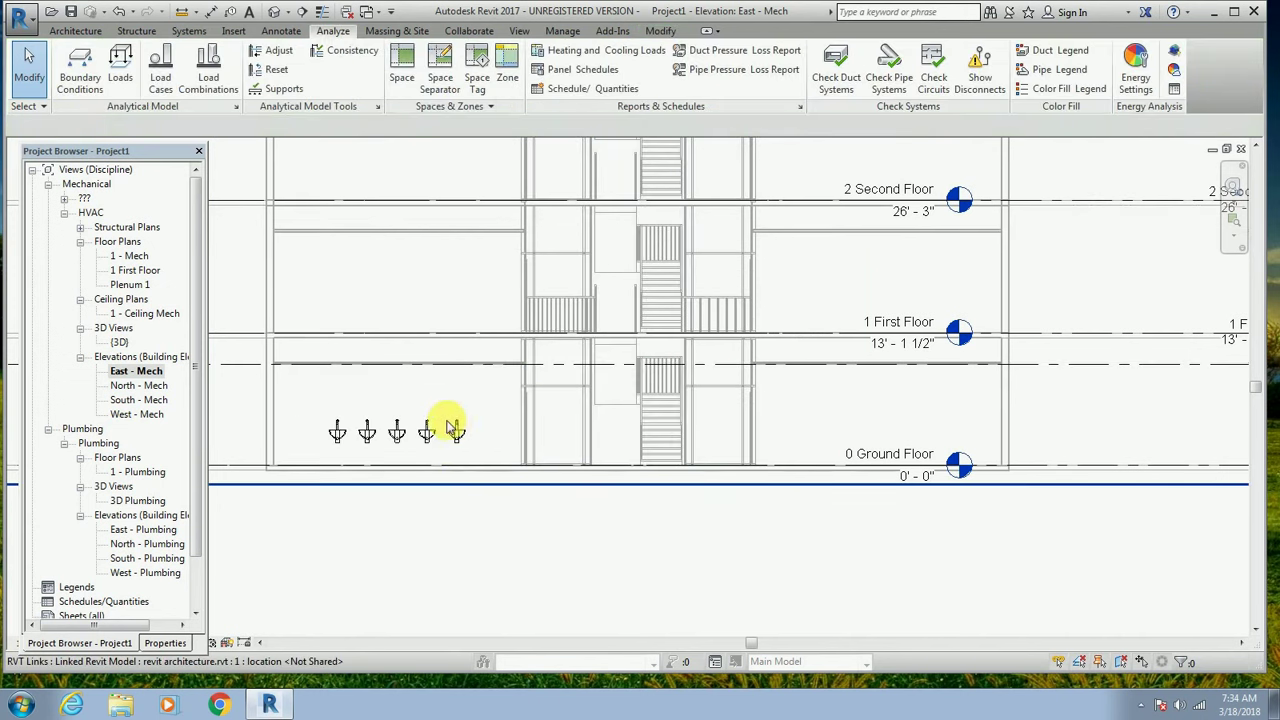
left_click(397, 418)
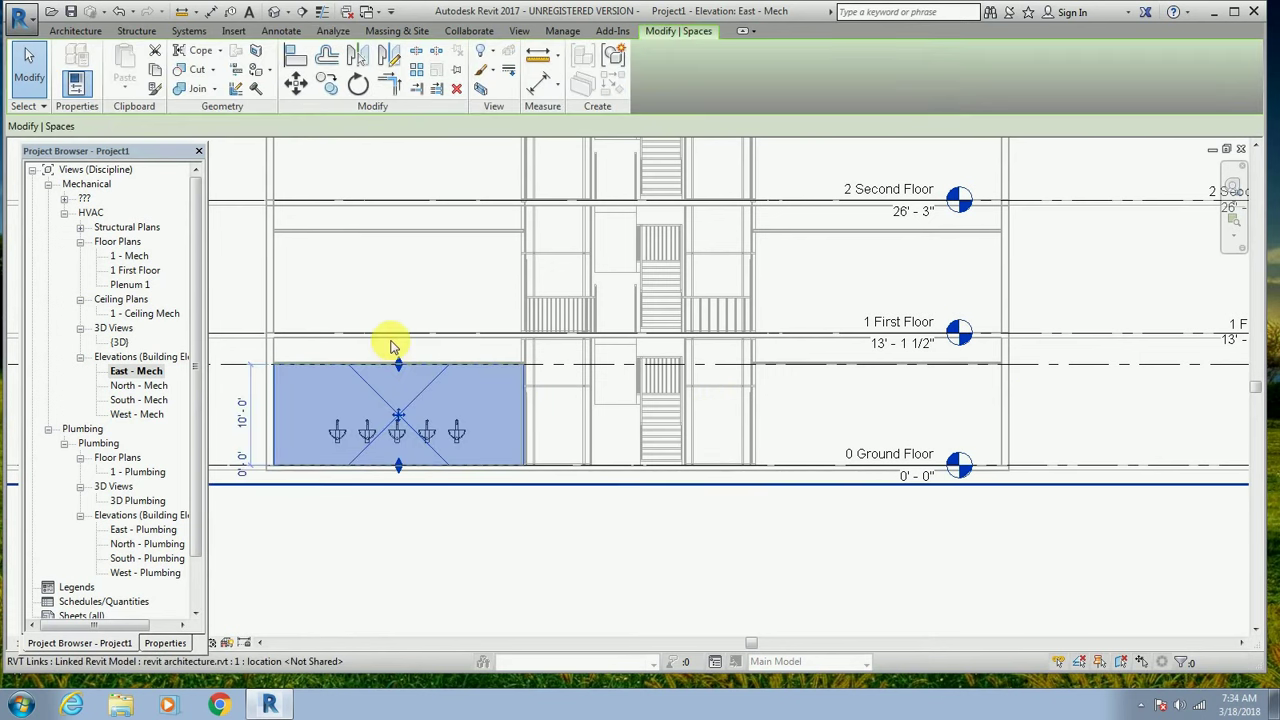
left_click(363, 536)
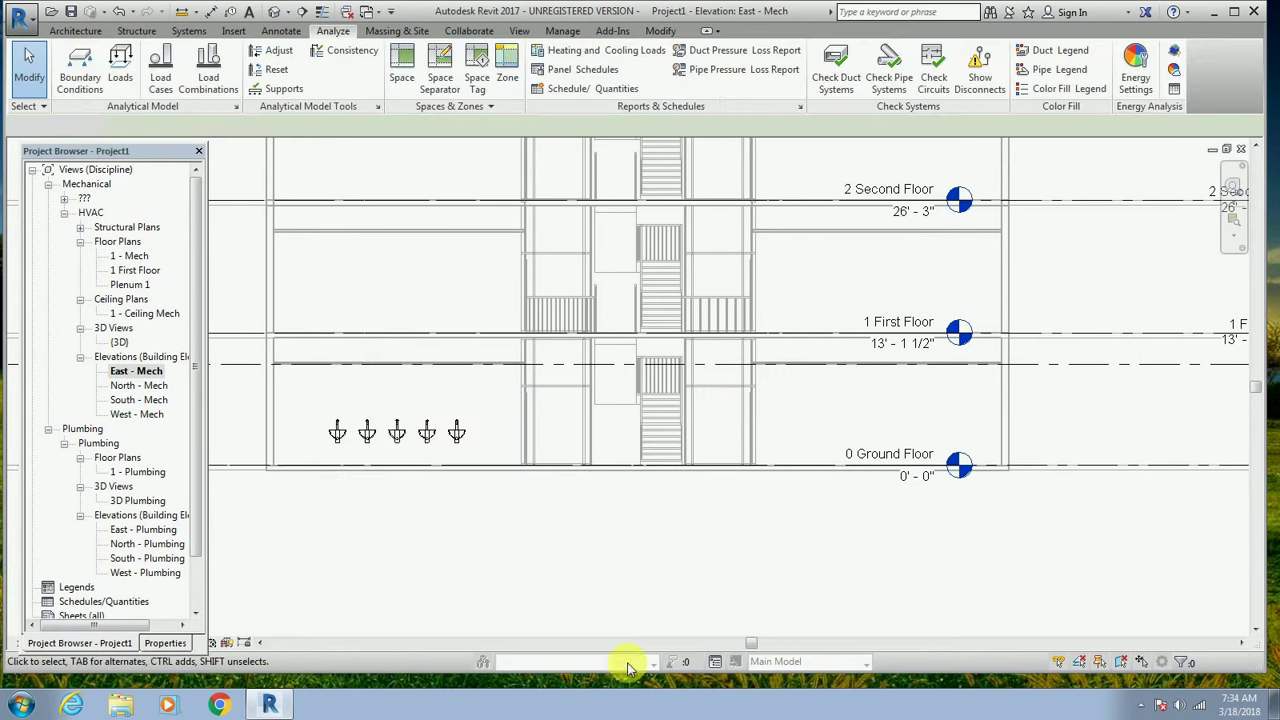
left_click(1241, 151)
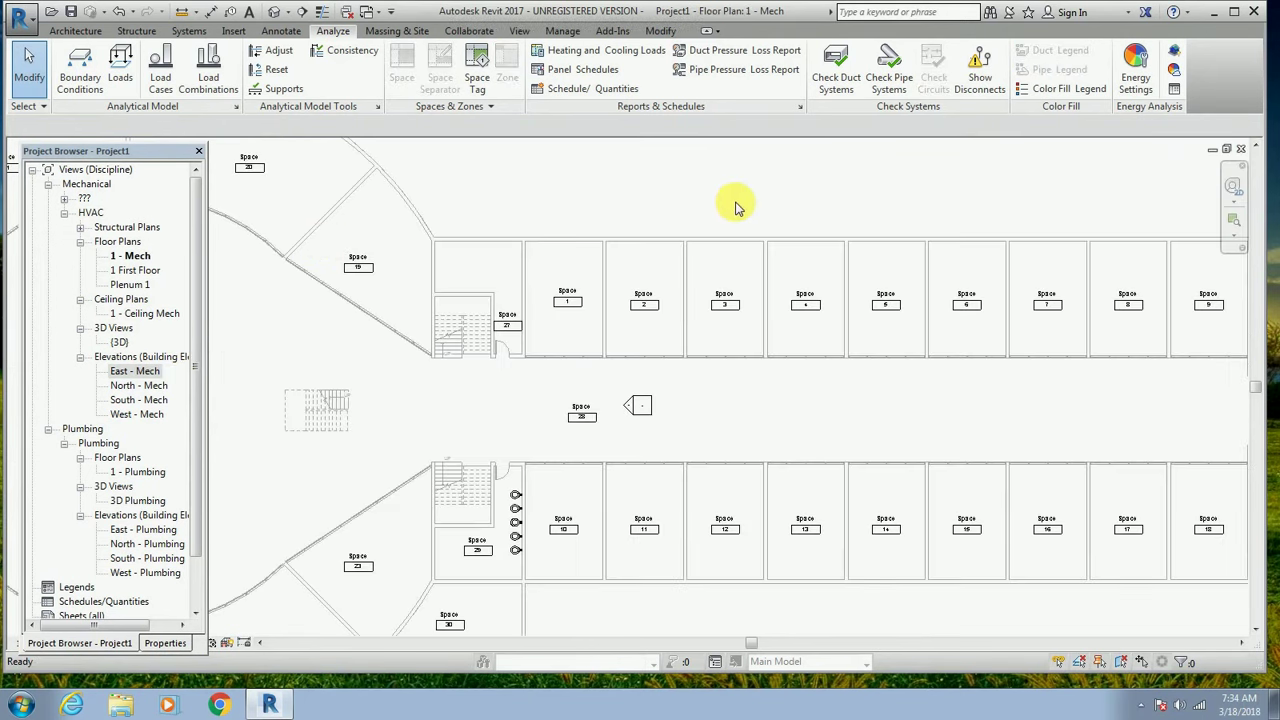
Change the Heating and Cooling Loads building type from Office to School or University.
scroll(730, 202, "up", 1)
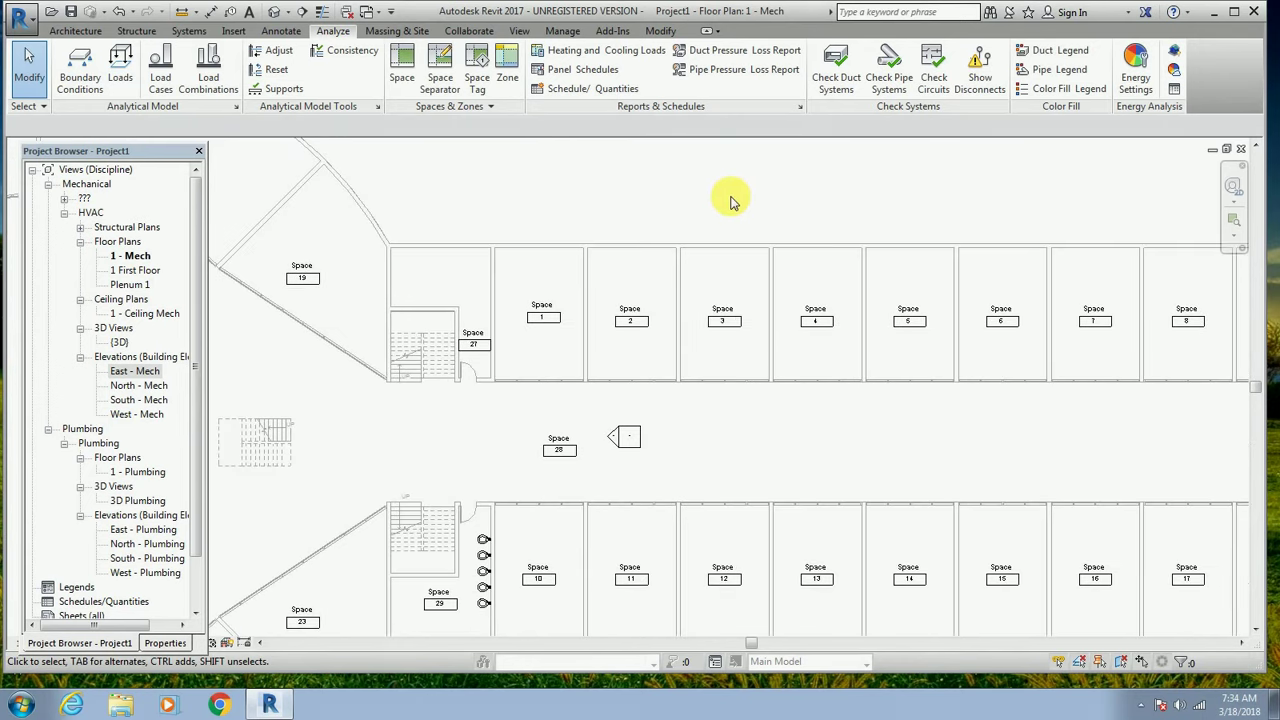
scroll(730, 202, "up", 1)
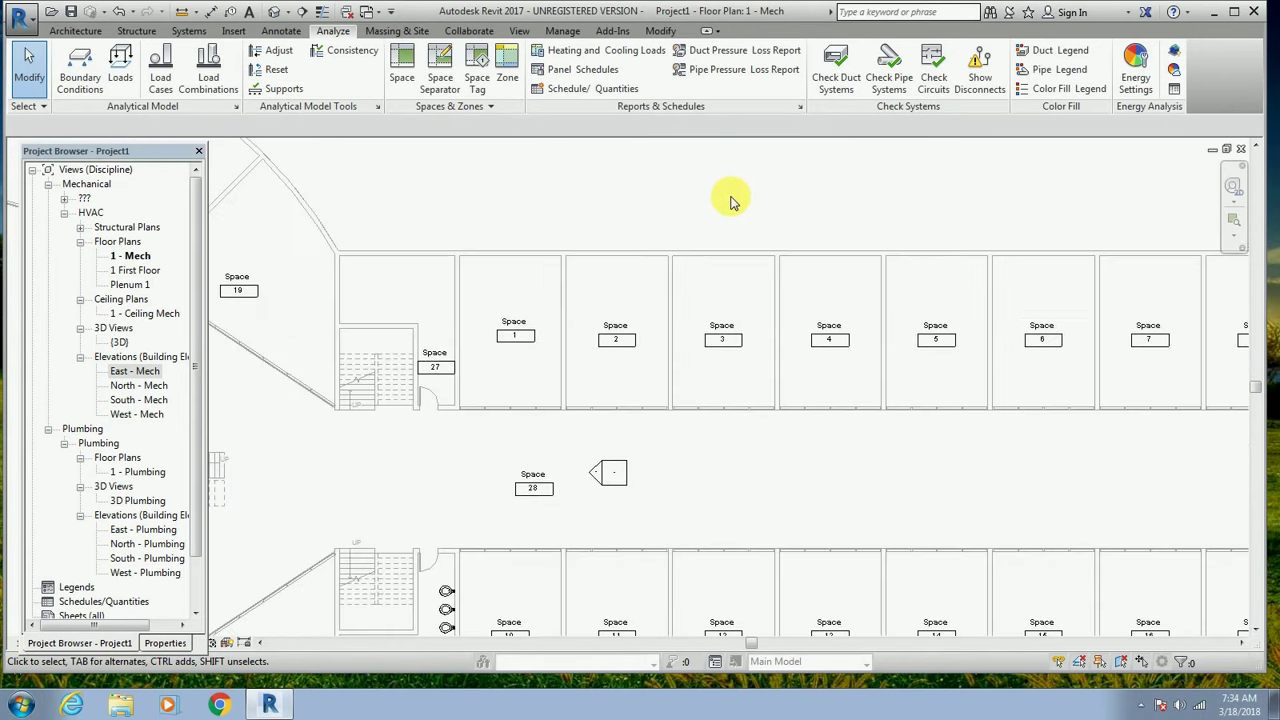
left_click(604, 52)
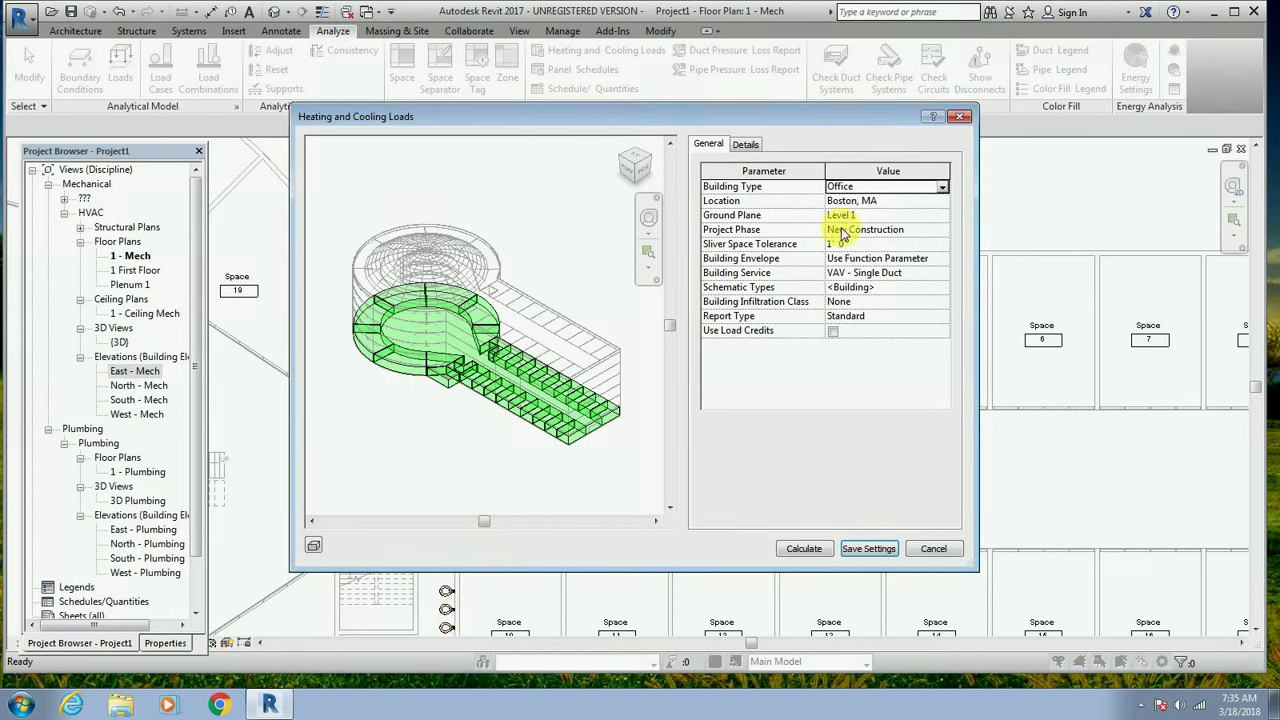
left_click(942, 189)
left_click_drag(956, 238, 958, 250)
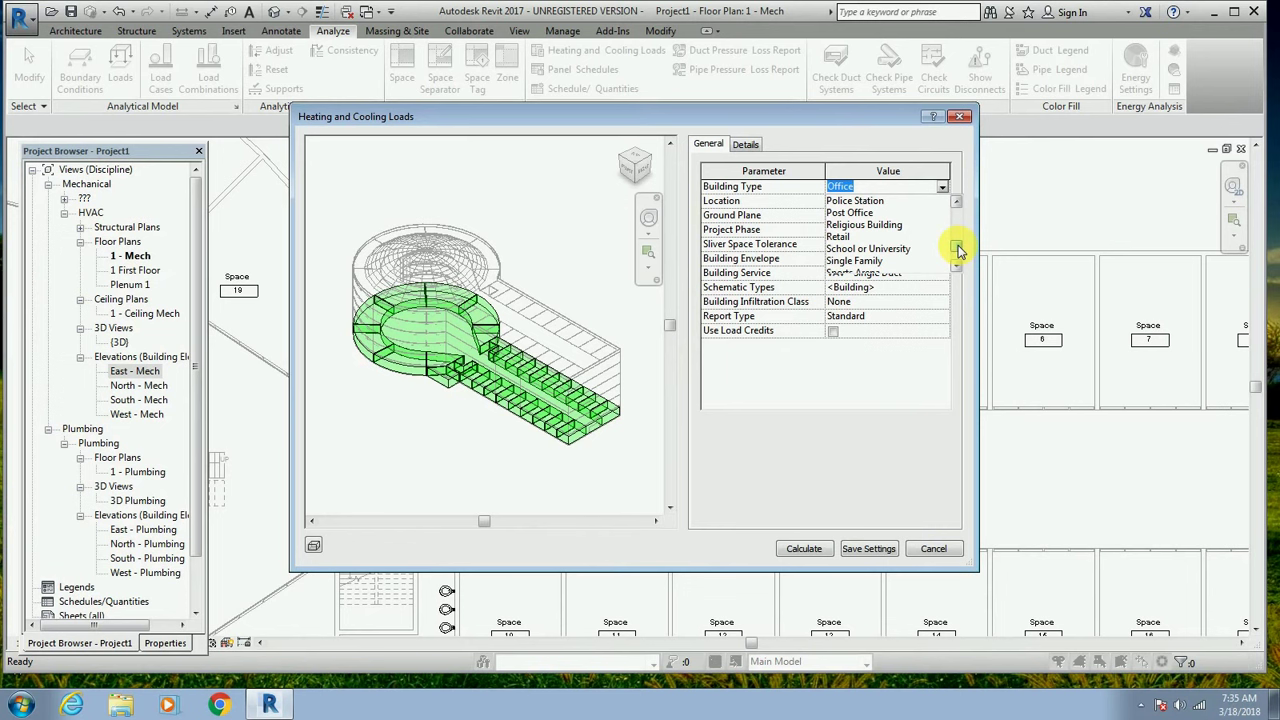
left_click(906, 249)
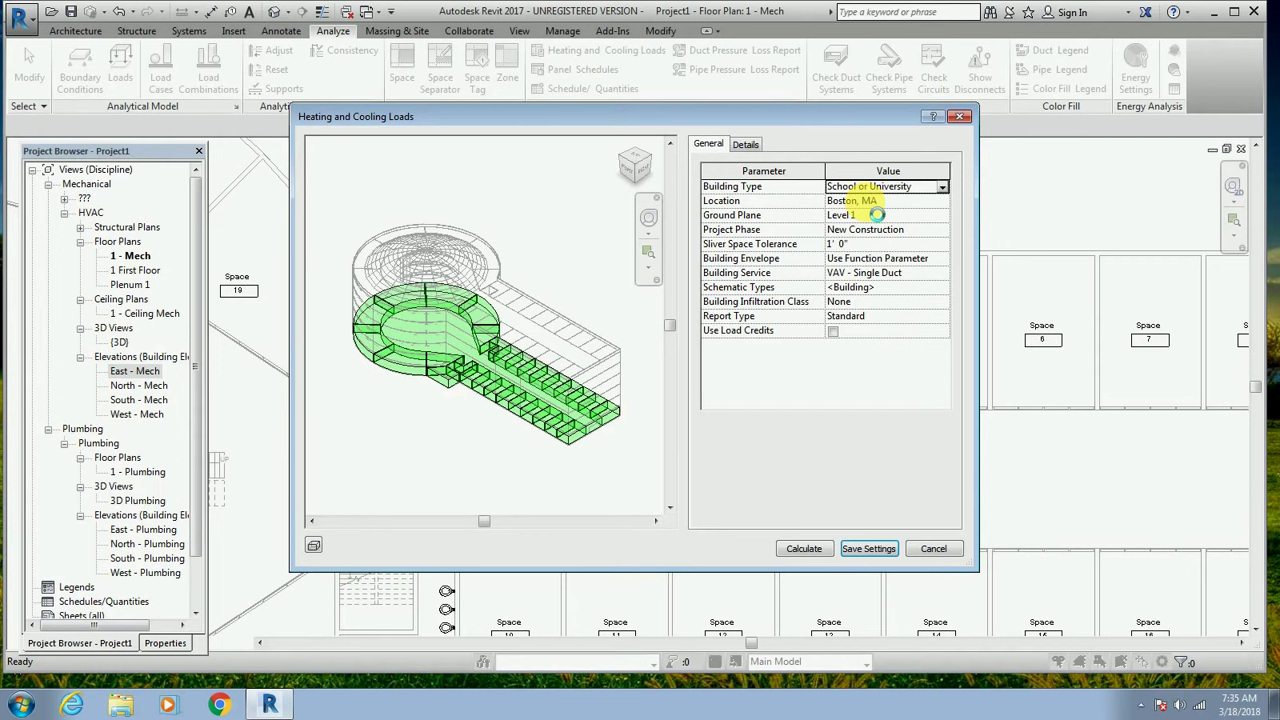
left_click(870, 201)
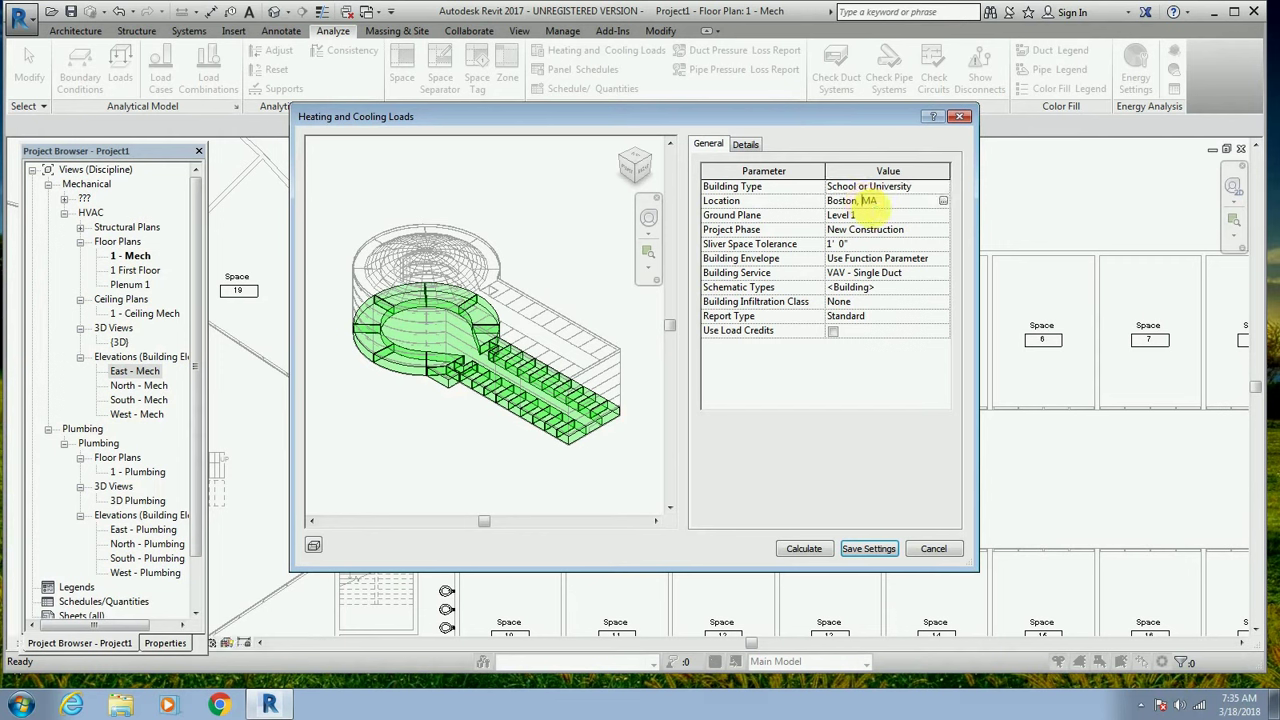
Set the loads location to Chennai, India from the Default City List.
left_click(943, 201)
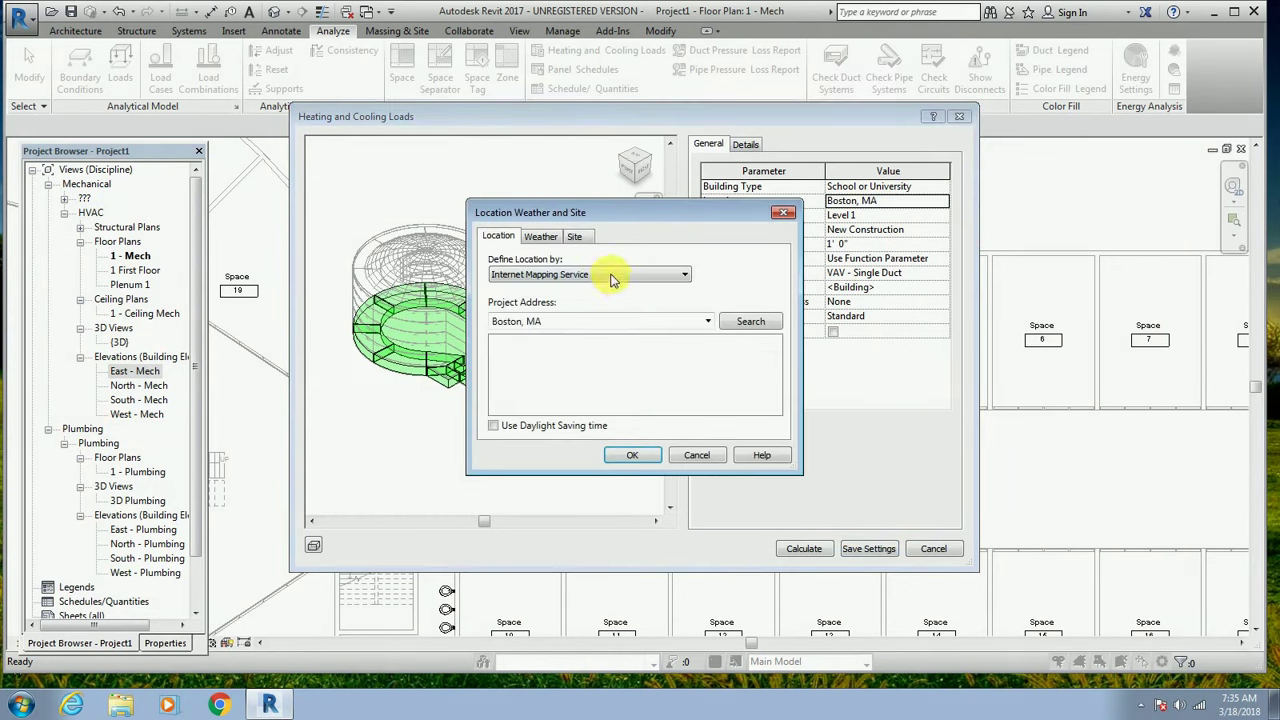
left_click(612, 275)
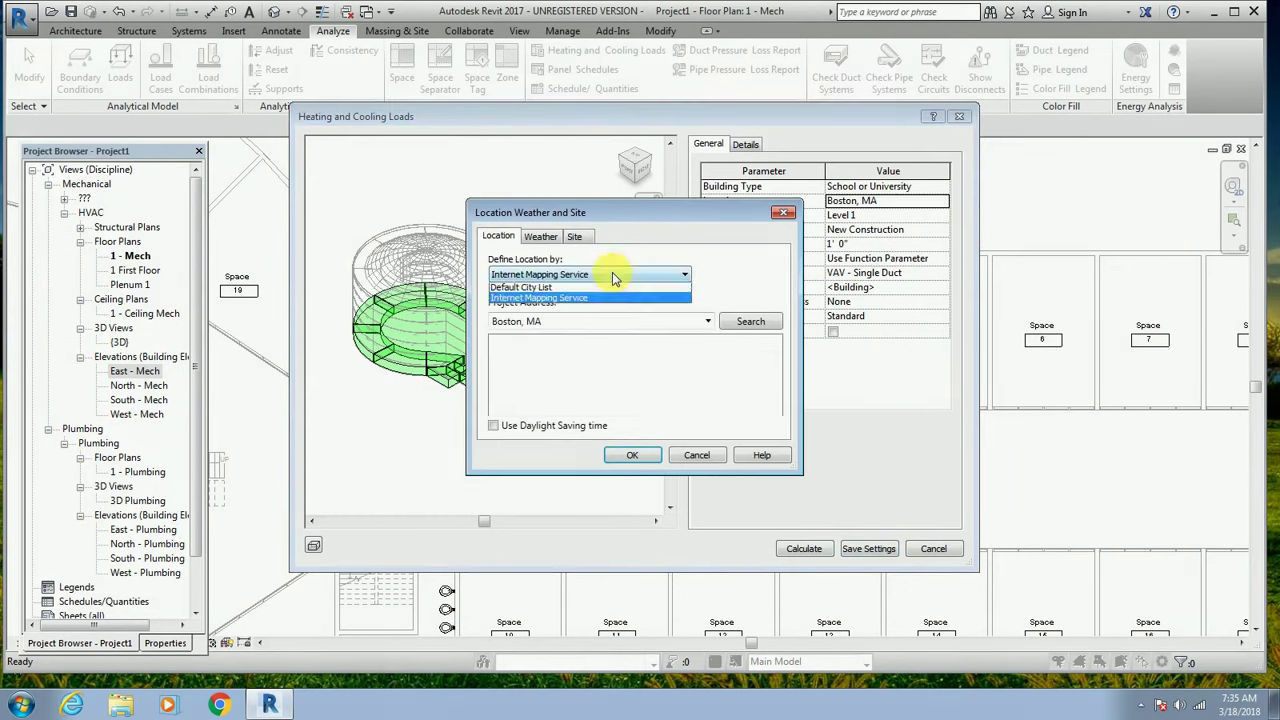
left_click(540, 291)
left_click(640, 333)
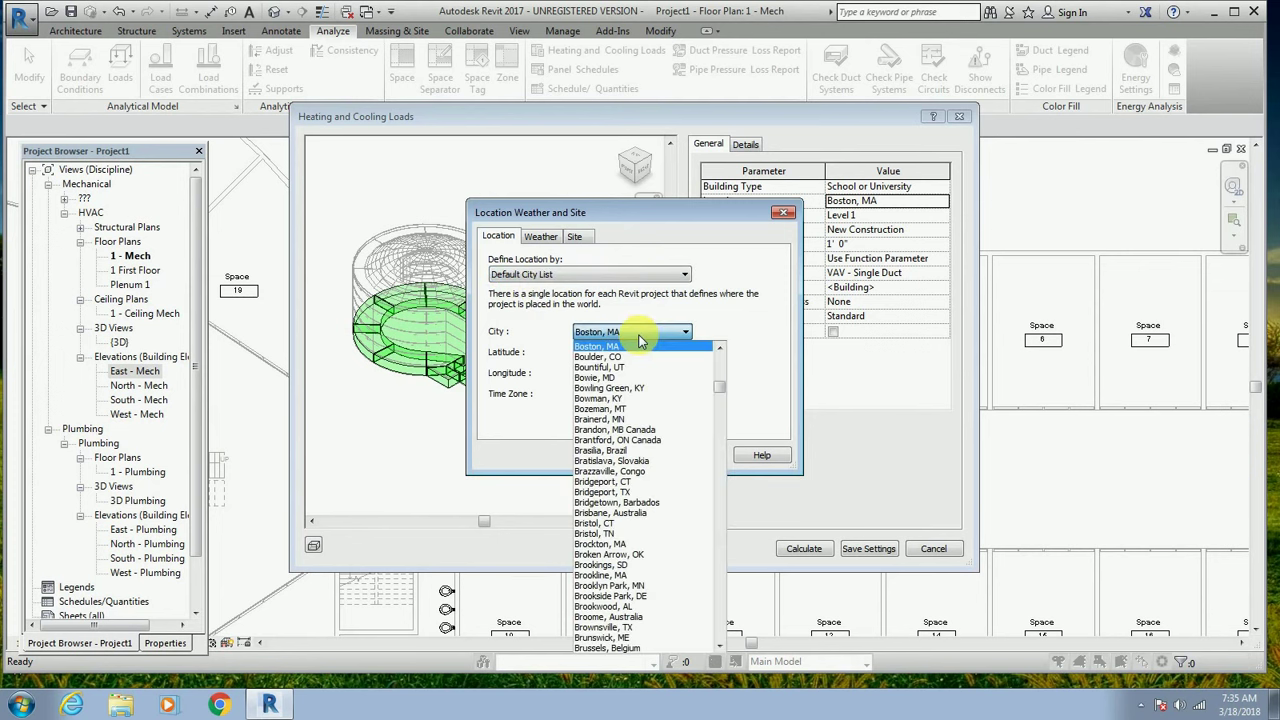
scroll(688, 440, "down", 2)
scroll(688, 442, "down", 3)
scroll(688, 440, "down", 1)
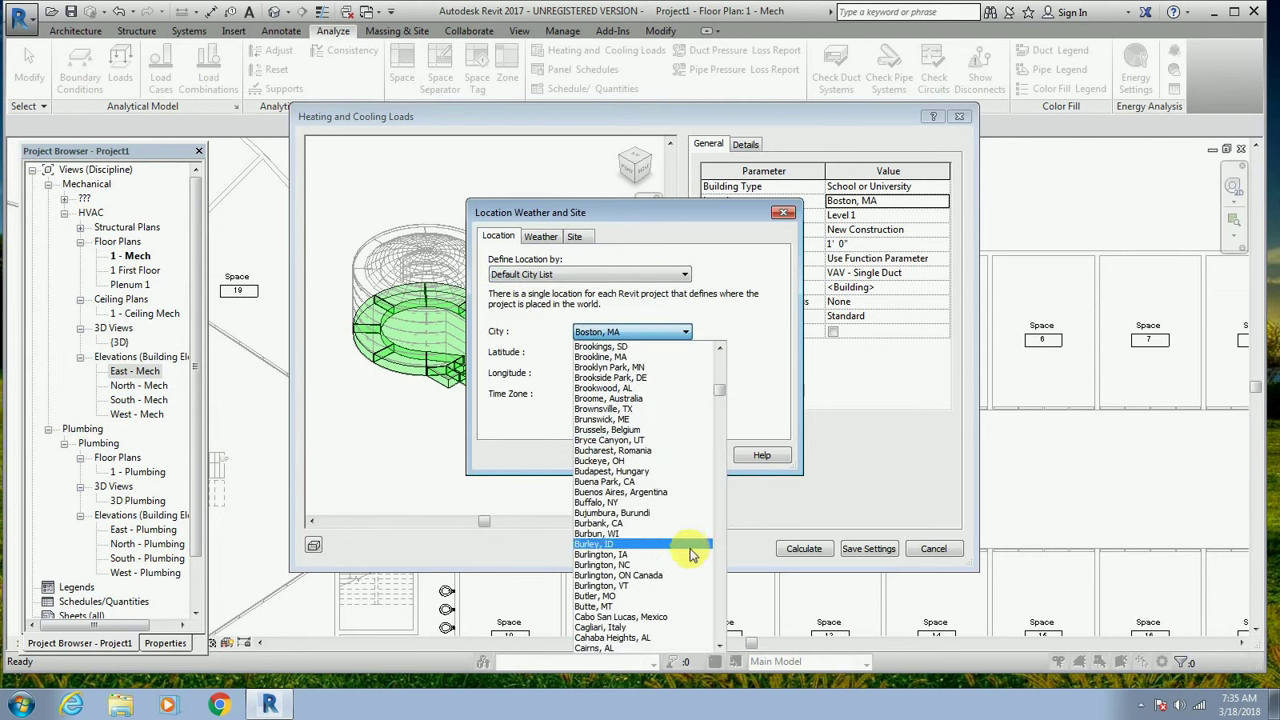
scroll(686, 568, "down", 1)
scroll(686, 574, "down", 1)
scroll(686, 574, "down", 2)
scroll(686, 574, "down", 1)
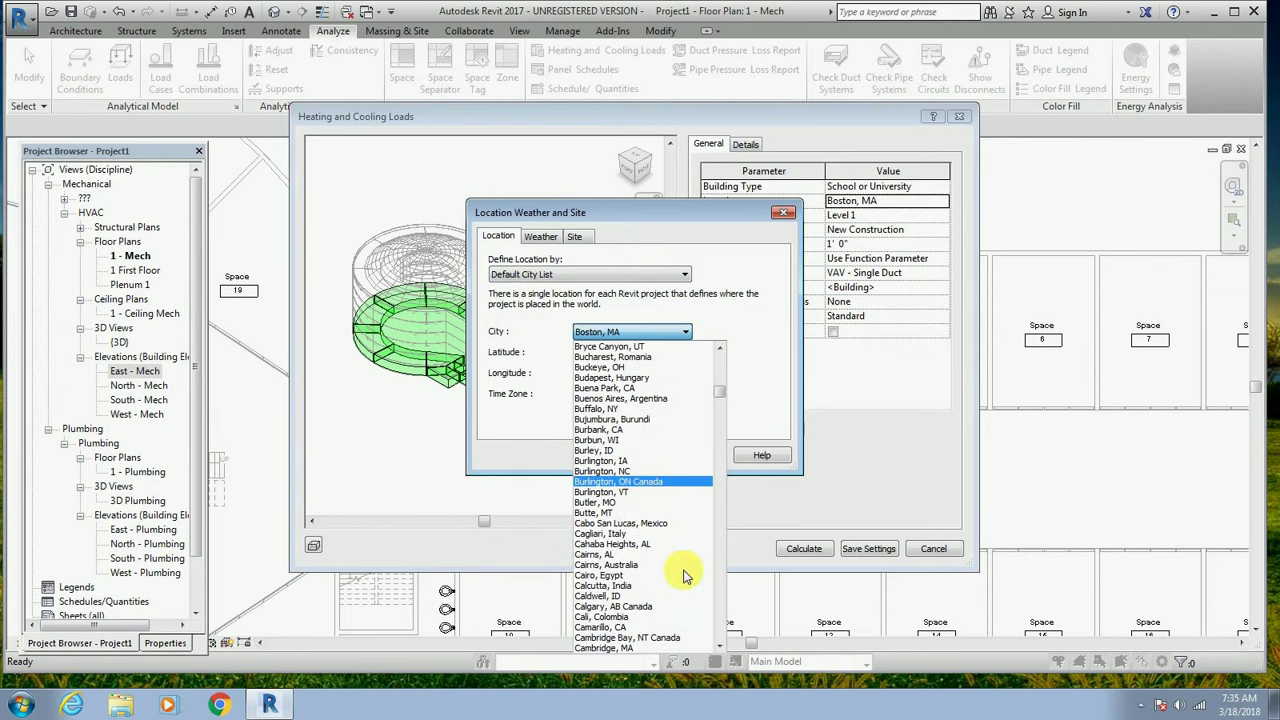
scroll(686, 574, "down", 1)
scroll(686, 576, "down", 2)
scroll(686, 576, "down", 2)
scroll(686, 576, "down", 2)
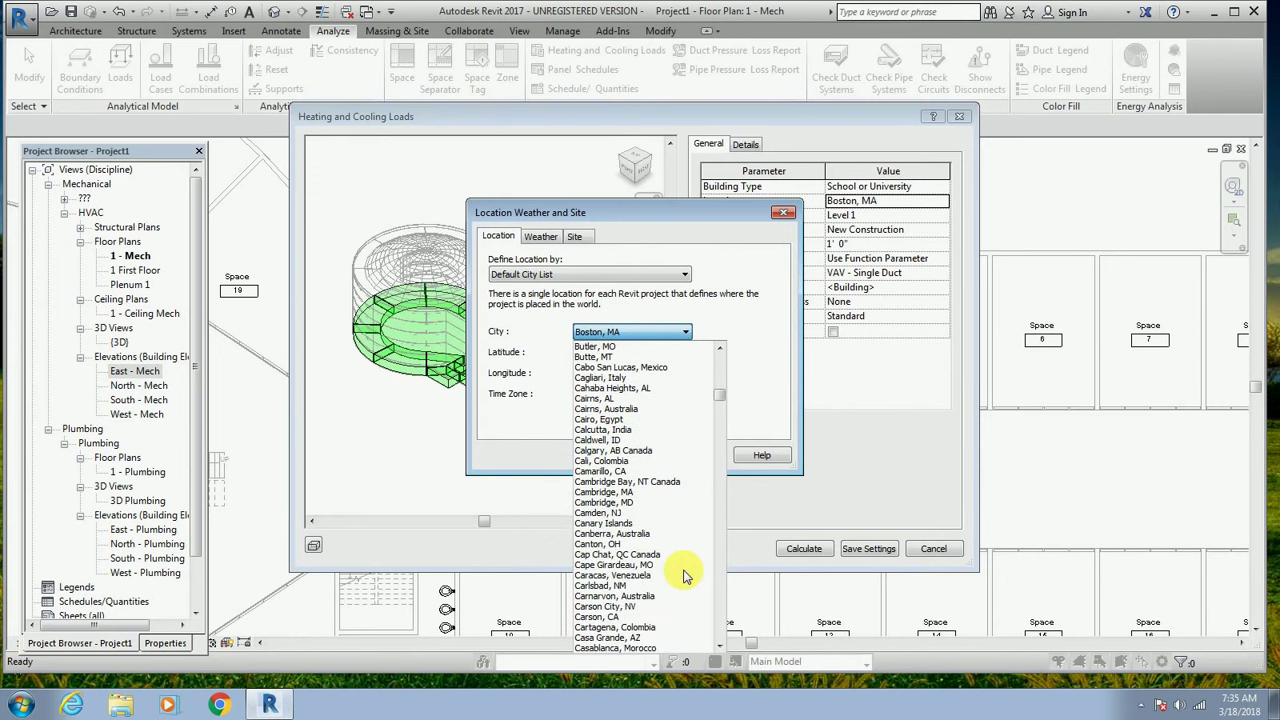
scroll(686, 576, "down", 2)
scroll(686, 576, "down", 2)
scroll(684, 574, "down", 4)
scroll(686, 578, "down", 2)
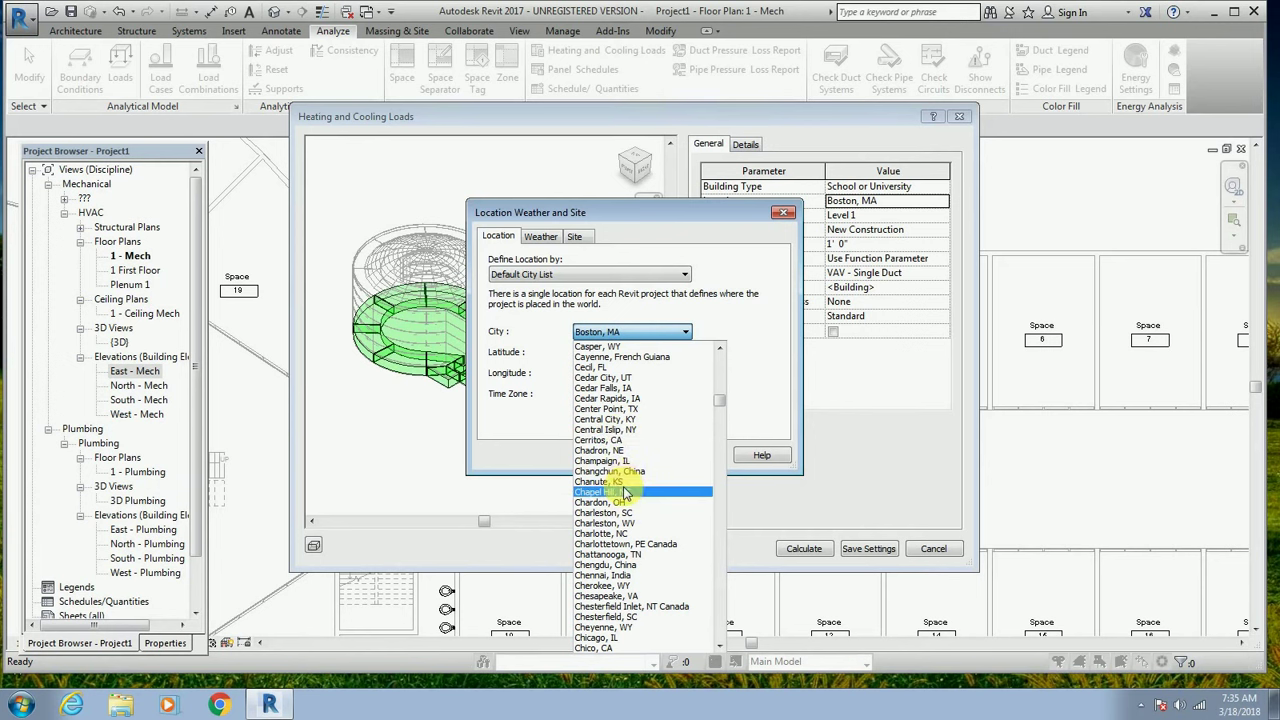
left_click(630, 576)
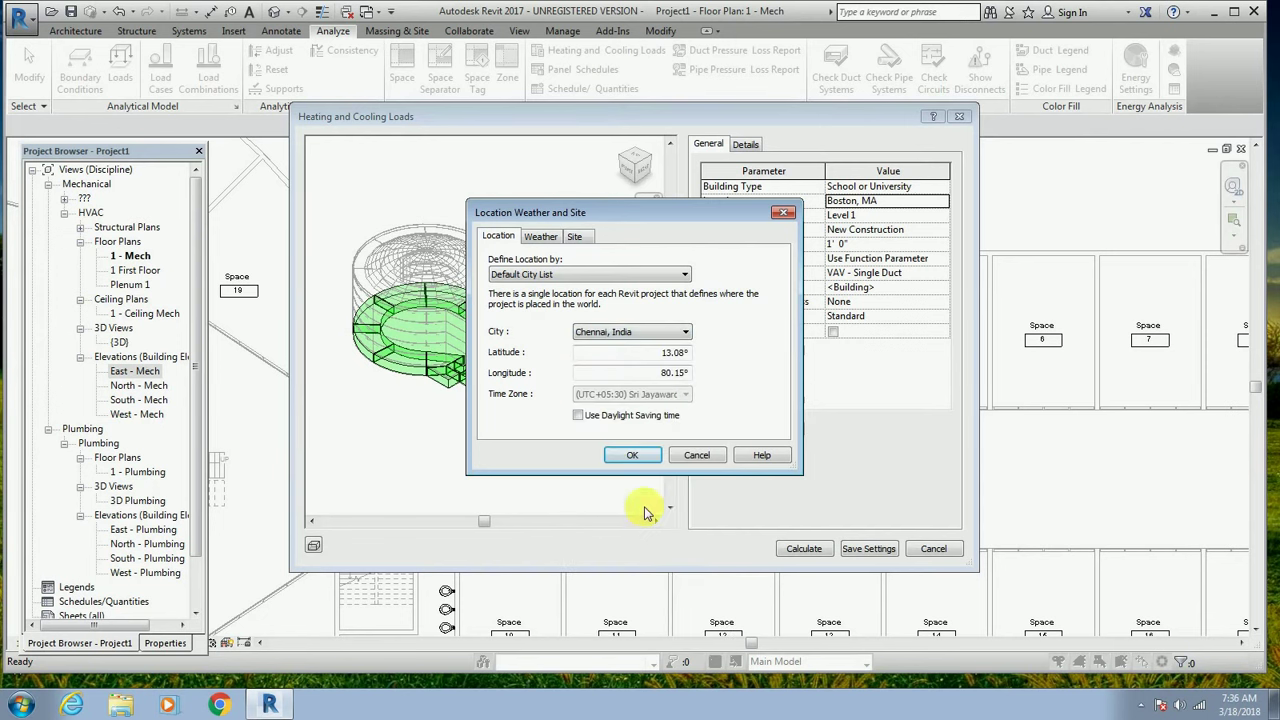
left_click(634, 456)
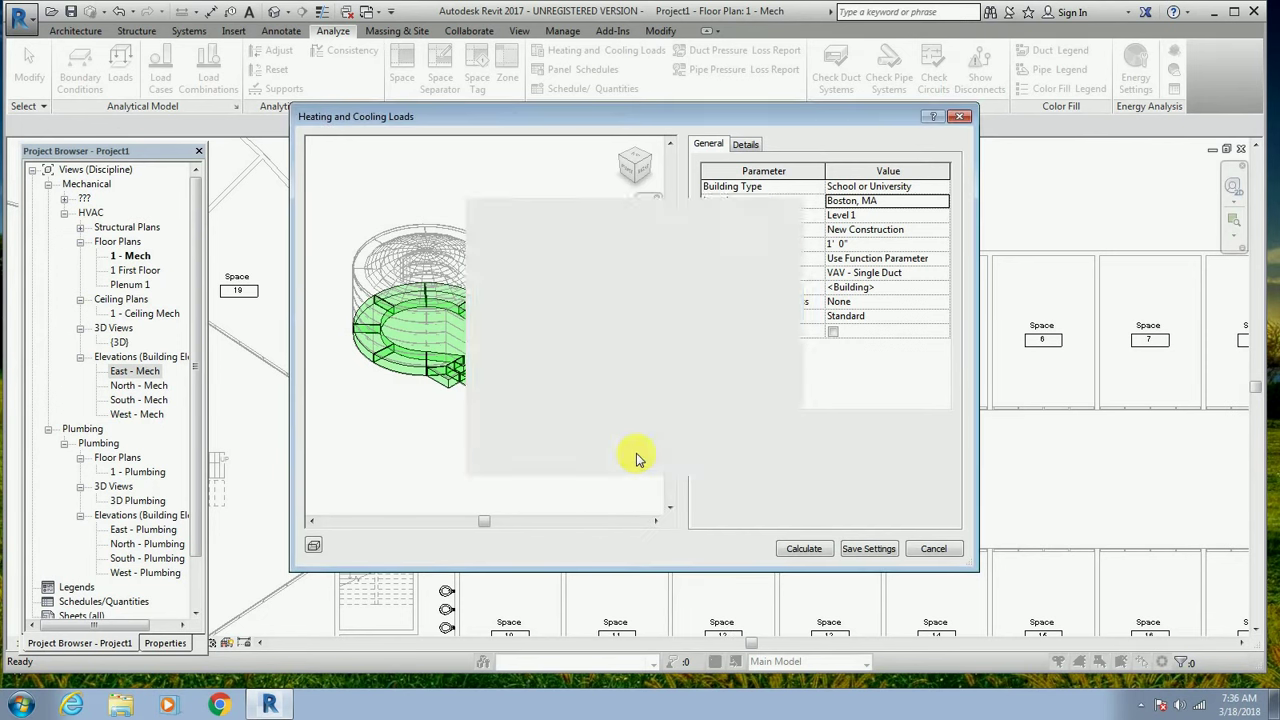
Keep the loads report type as Standard.
left_click(848, 316)
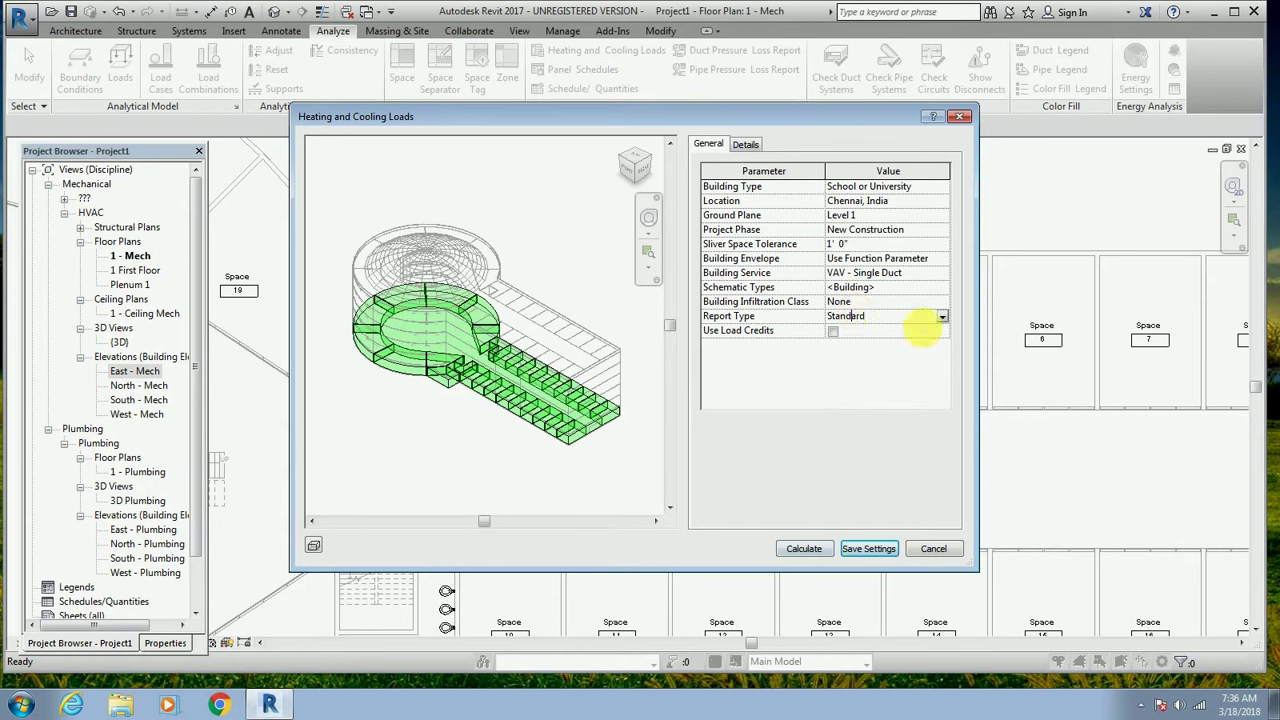
left_click(942, 318)
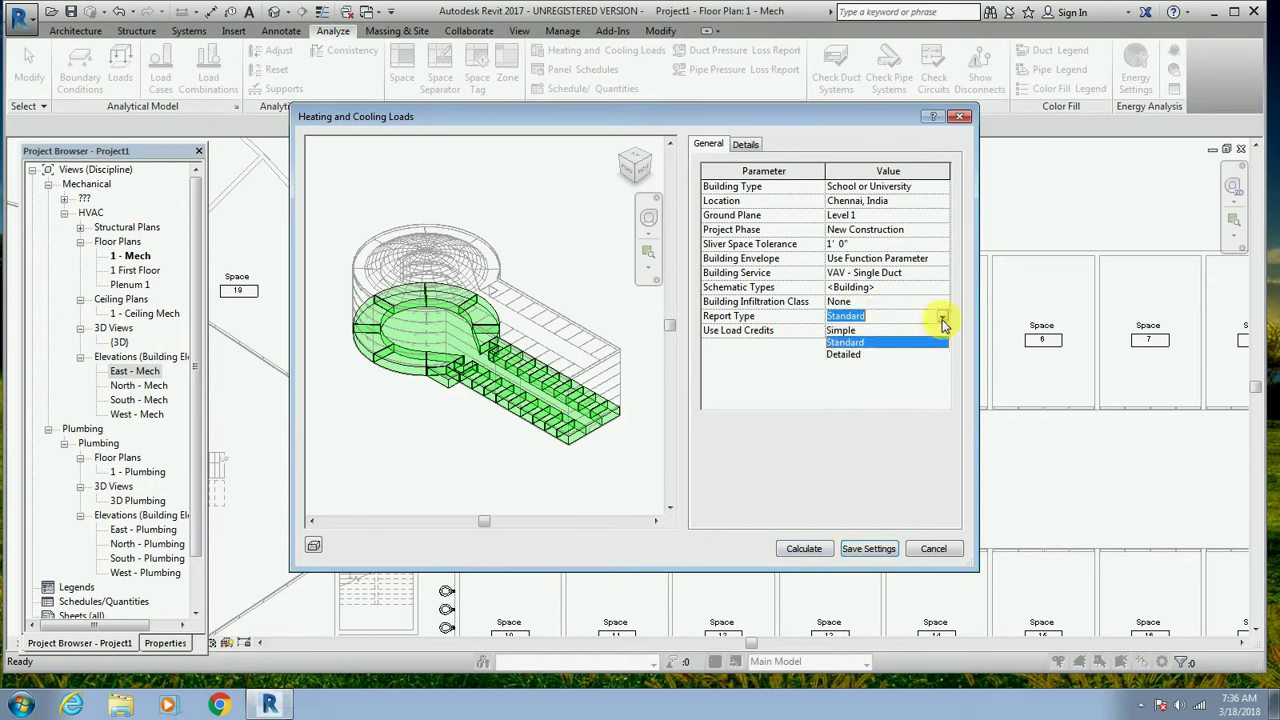
left_click(843, 343)
left_click(885, 302)
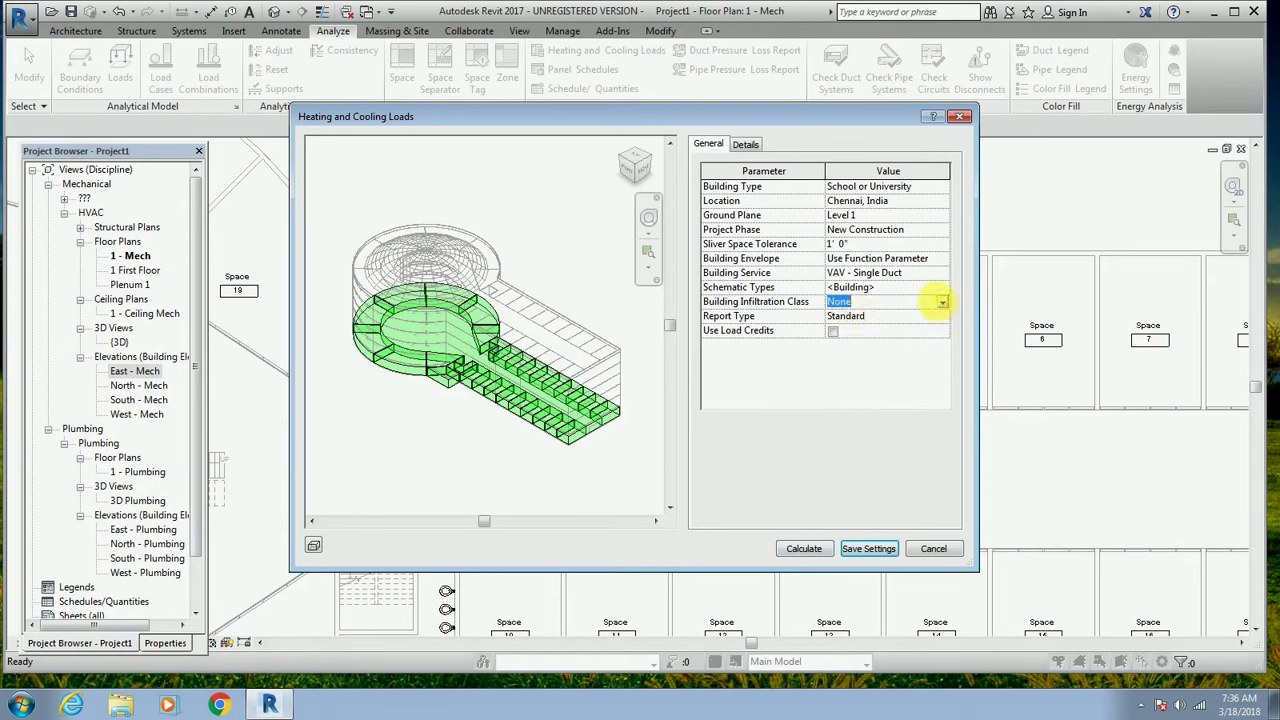
Set the building infiltration class to Tight.
left_click(940, 305)
left_click(878, 340)
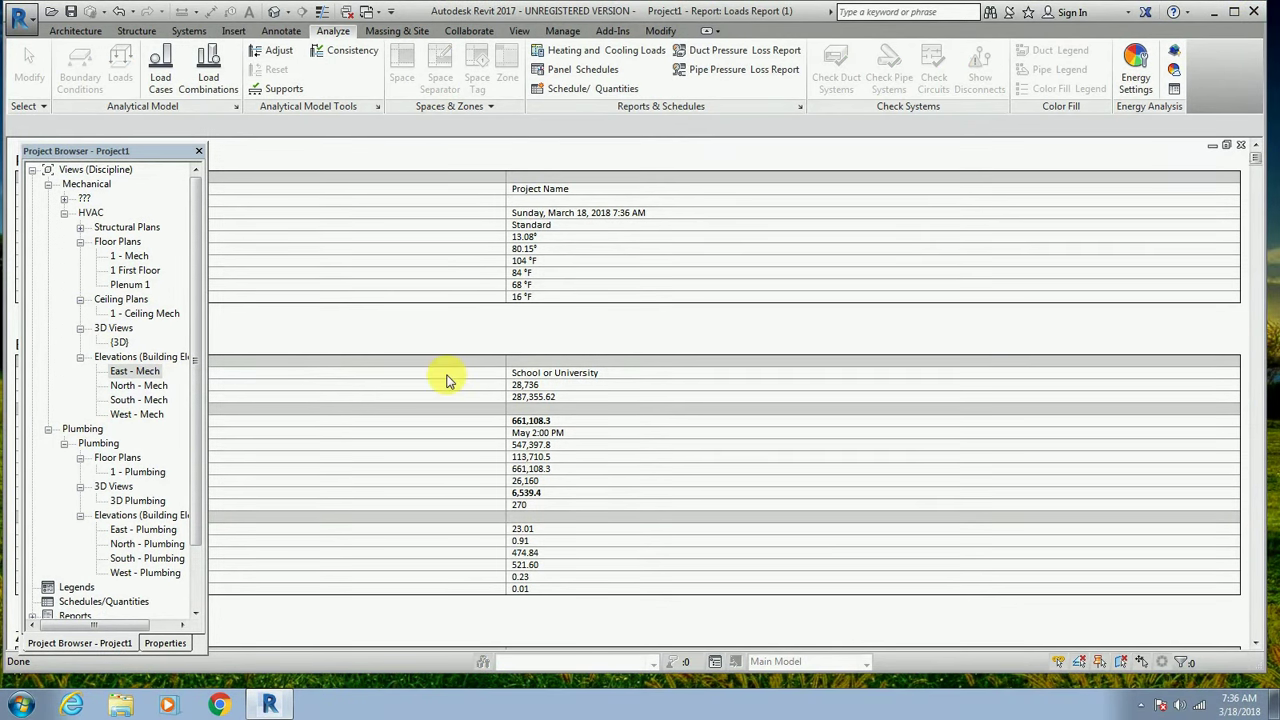
Scroll through the Loads Report with the Project Browser moved aside and back, then close the report.
left_click_drag(160, 152, 979, 232)
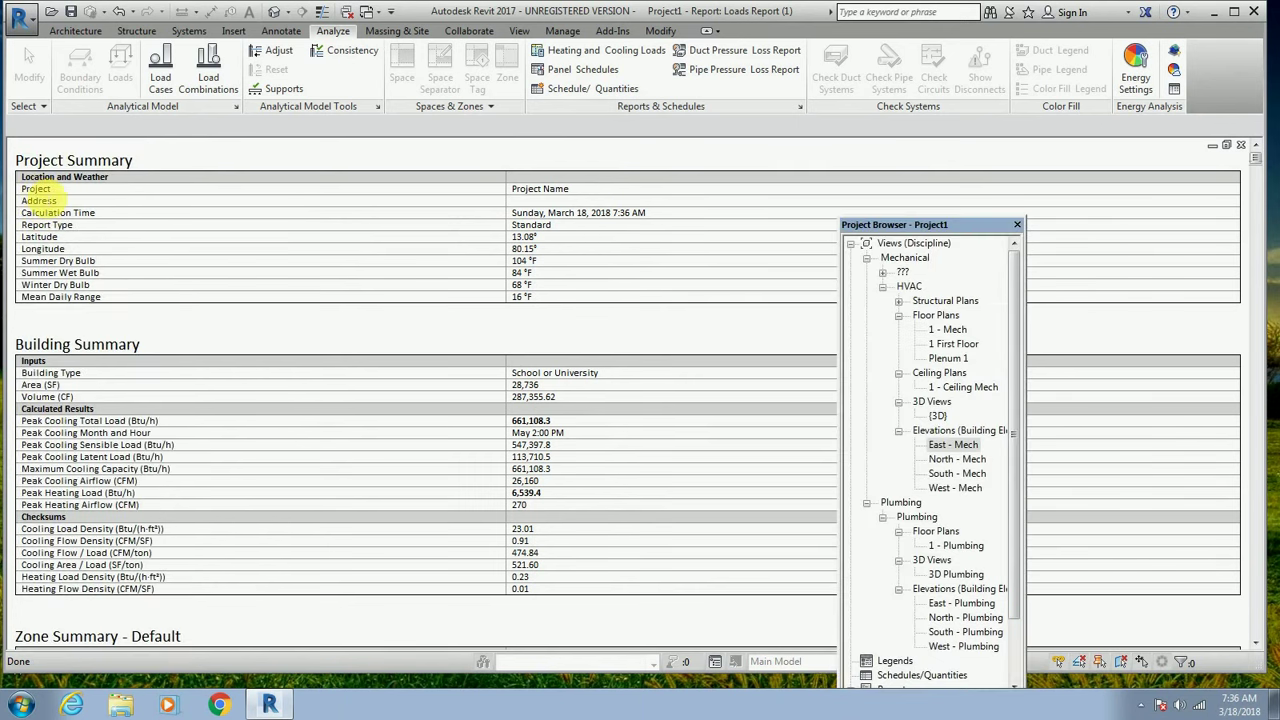
scroll(443, 495, "down", 5)
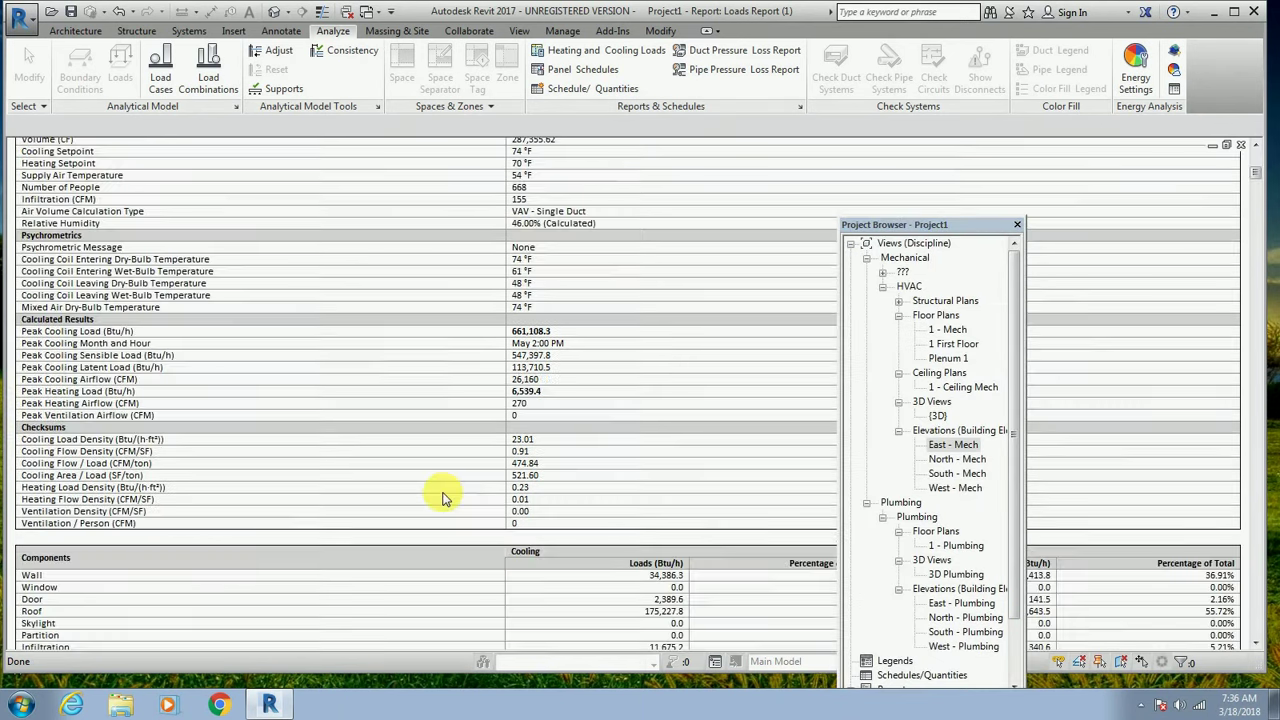
scroll(445, 498, "down", 5)
scroll(443, 495, "down", 5)
scroll(414, 486, "up", 2)
scroll(414, 486, "up", 3)
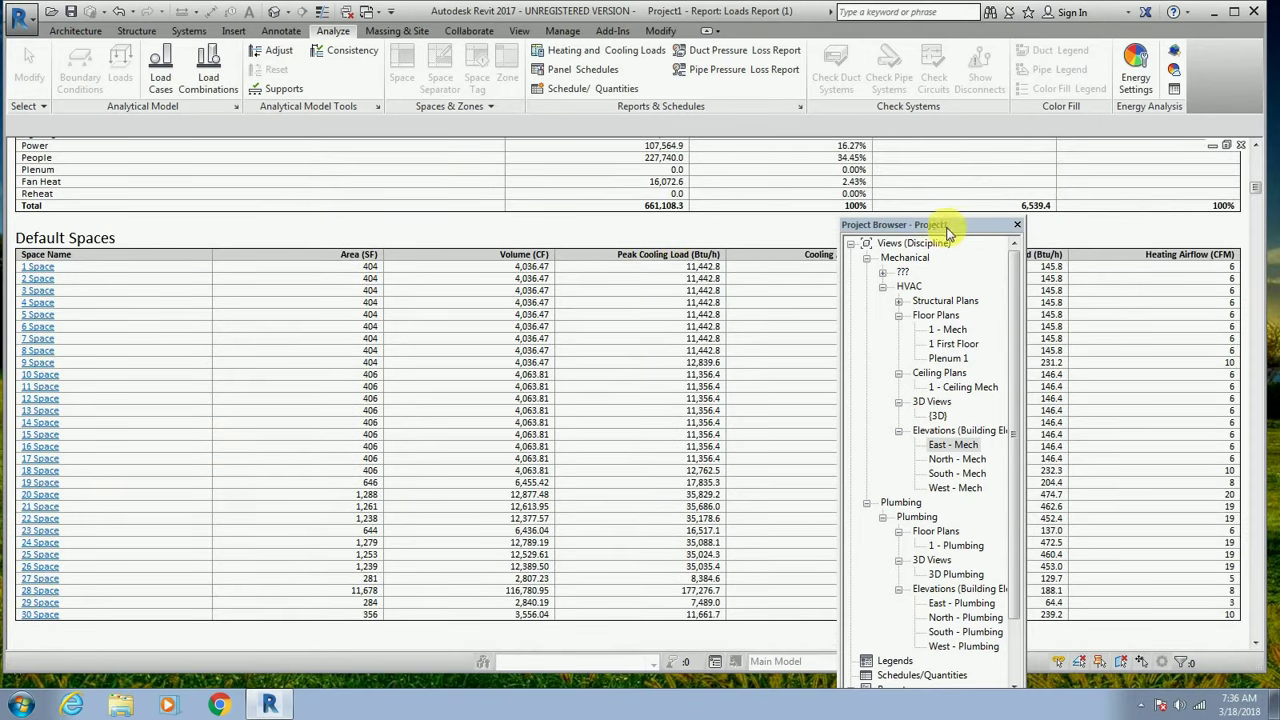
left_click_drag(948, 224, 166, 171)
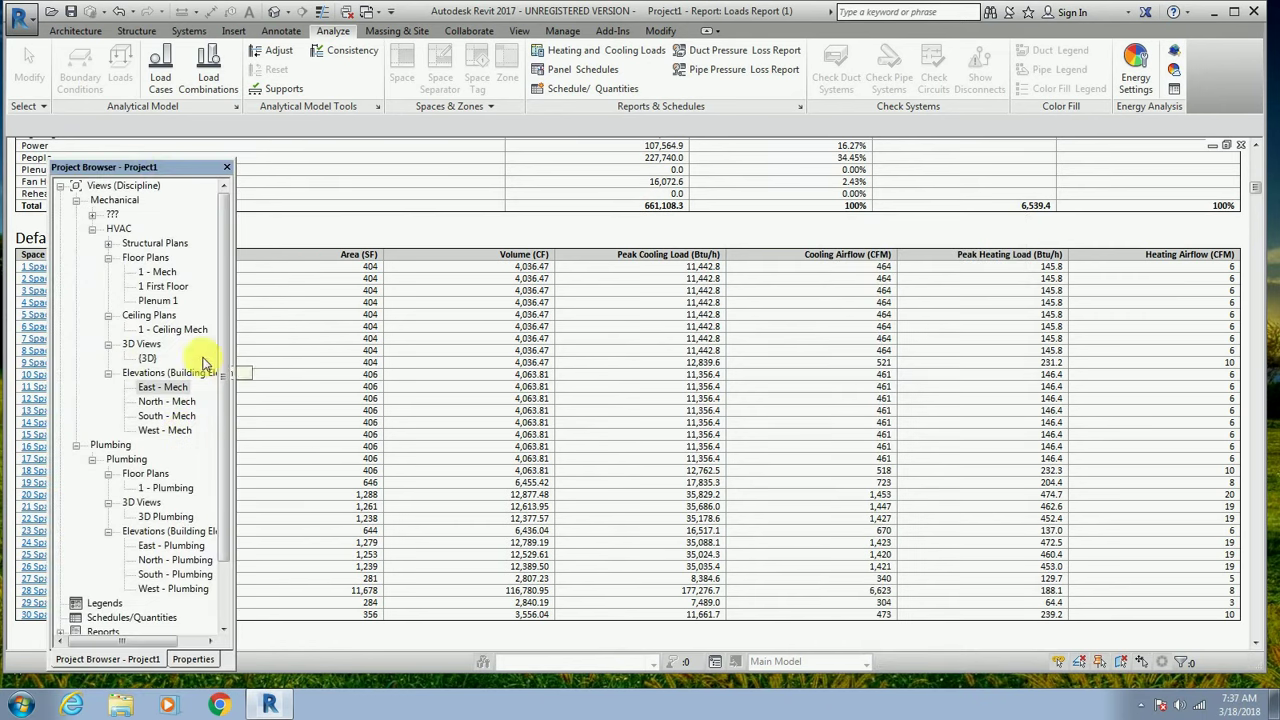
left_click(1241, 147)
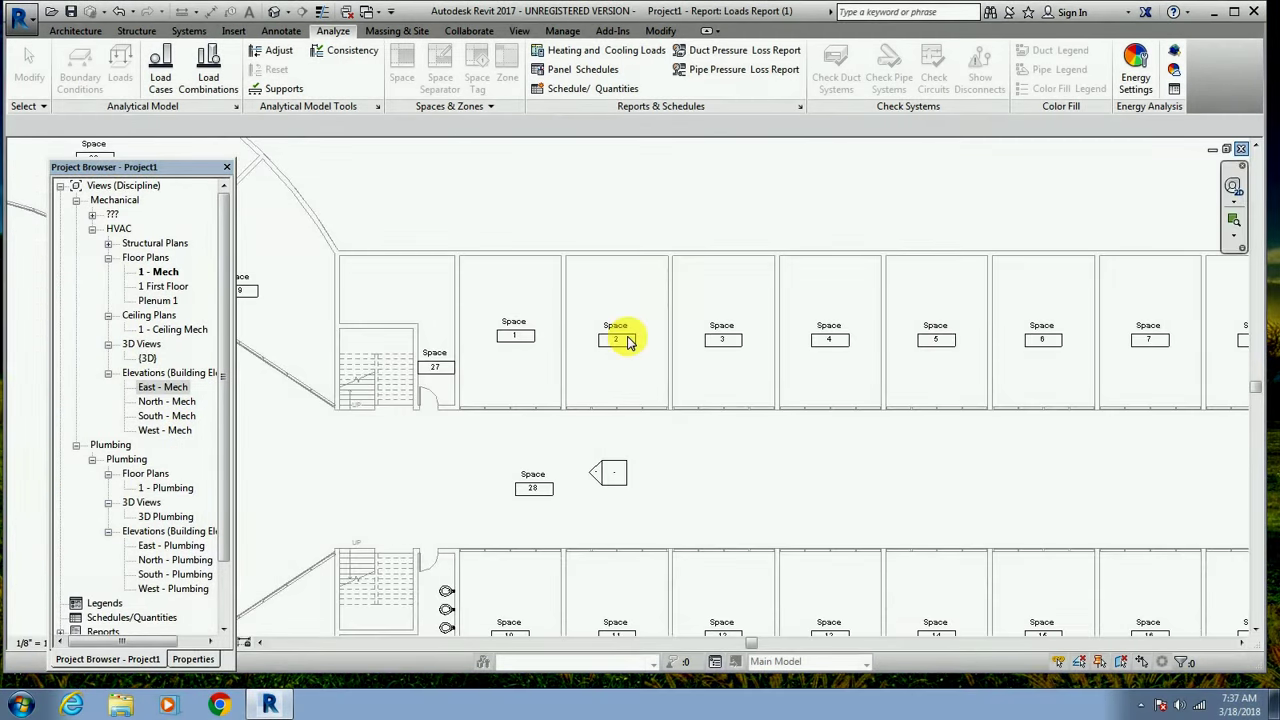
From the floor plan, start a new schedule and filter its category list to Mechanical only.
left_click(313, 525)
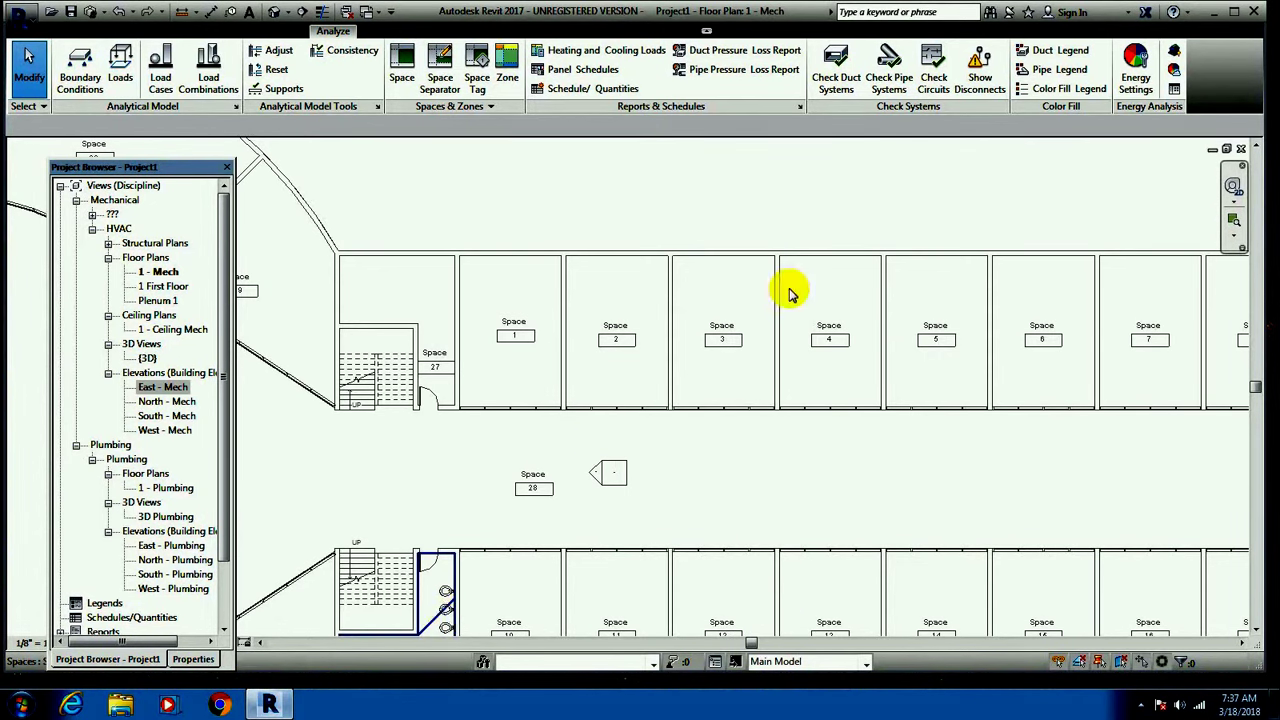
scroll(503, 233, "up", 2)
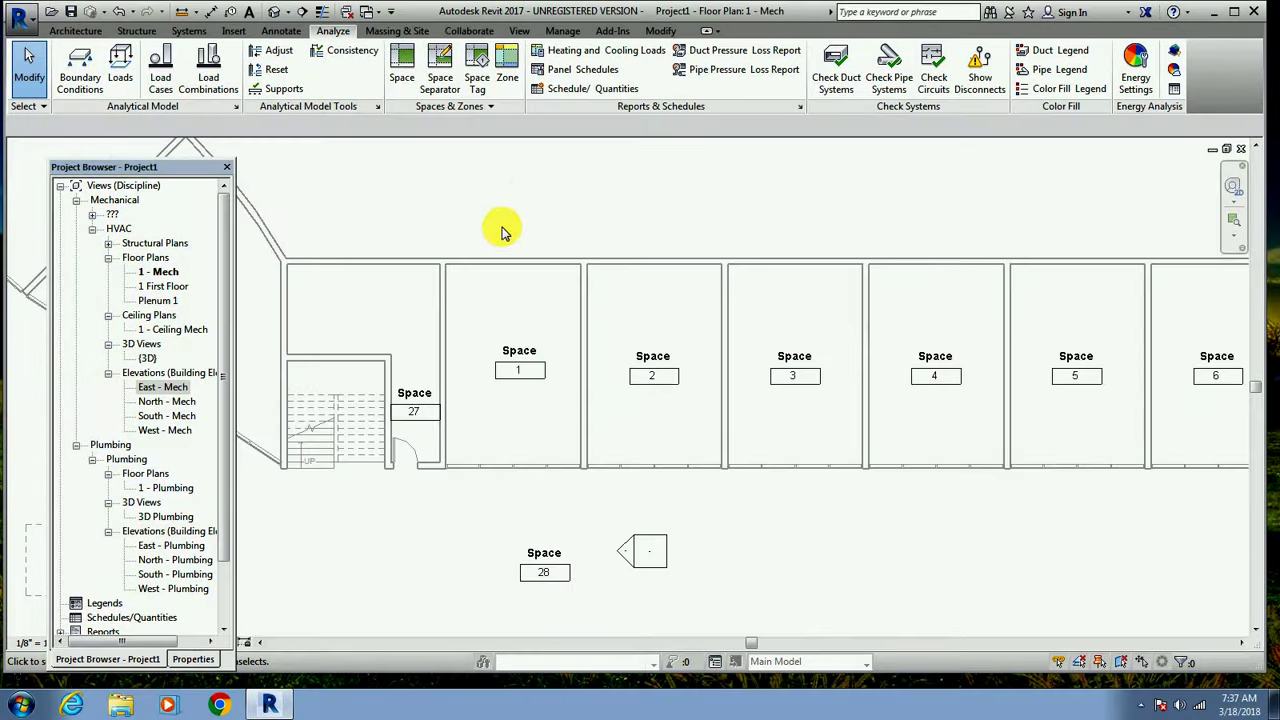
left_click(578, 95)
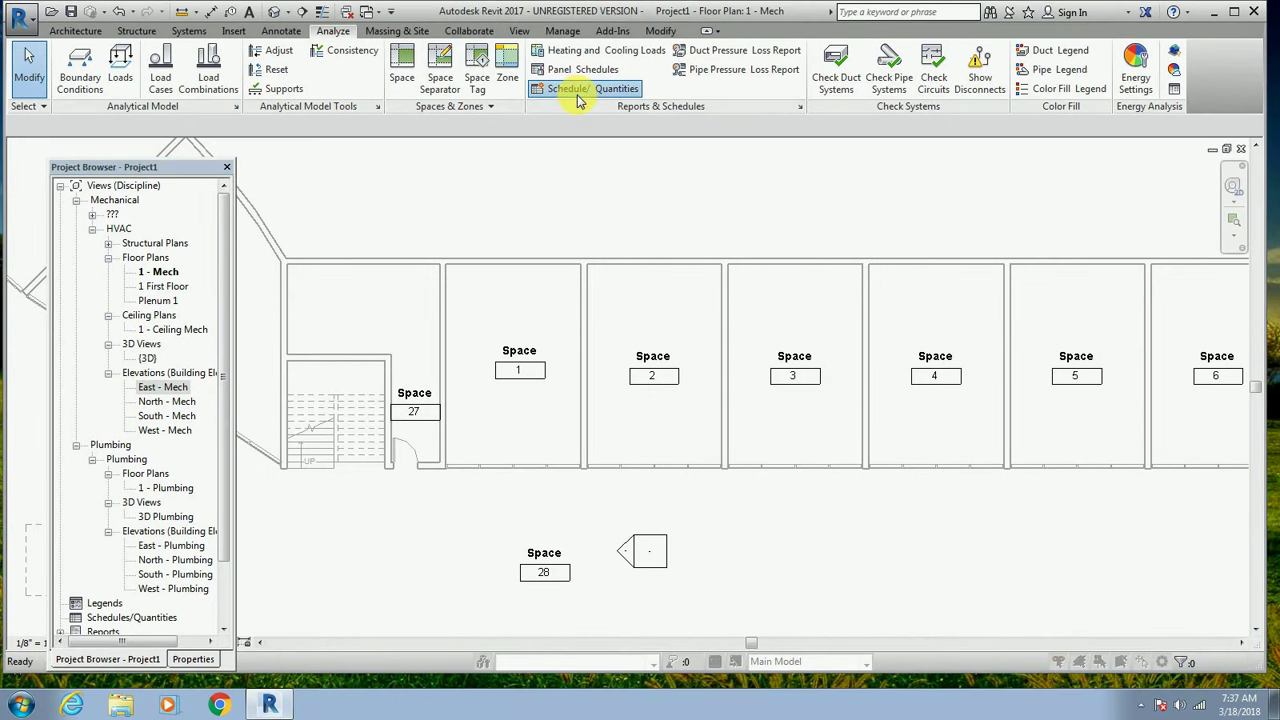
left_click(572, 234)
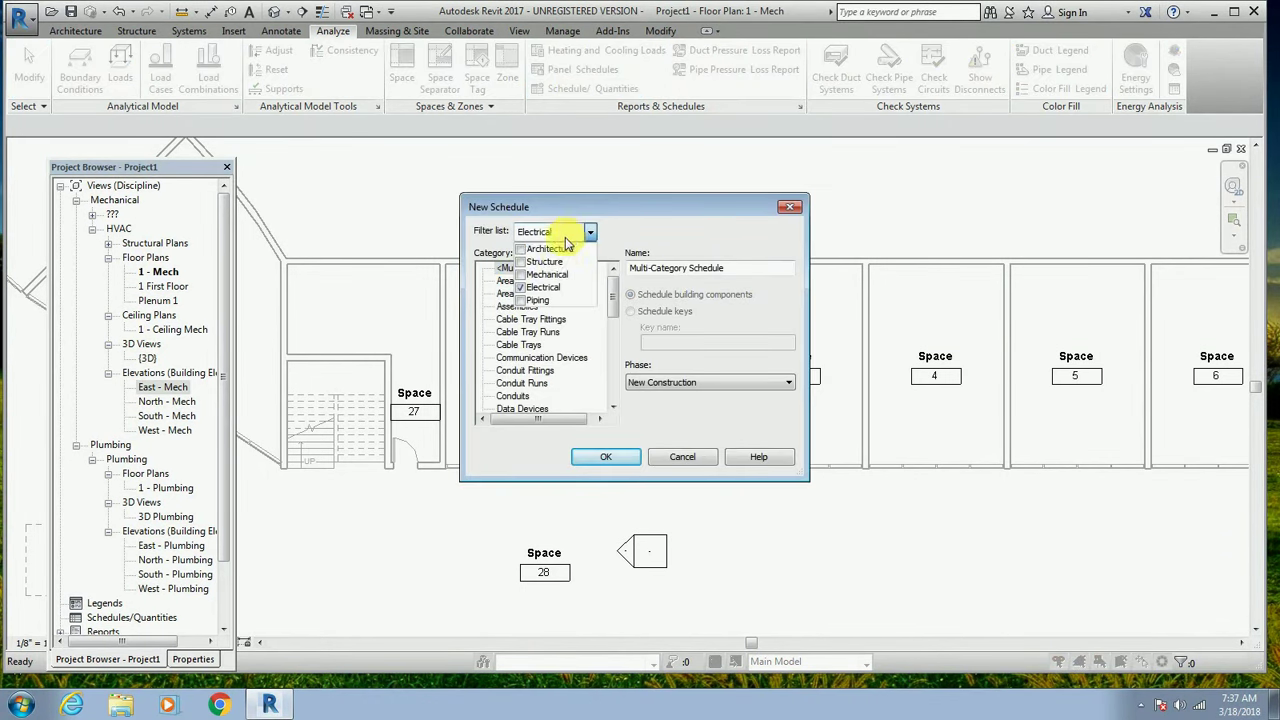
left_click(521, 275)
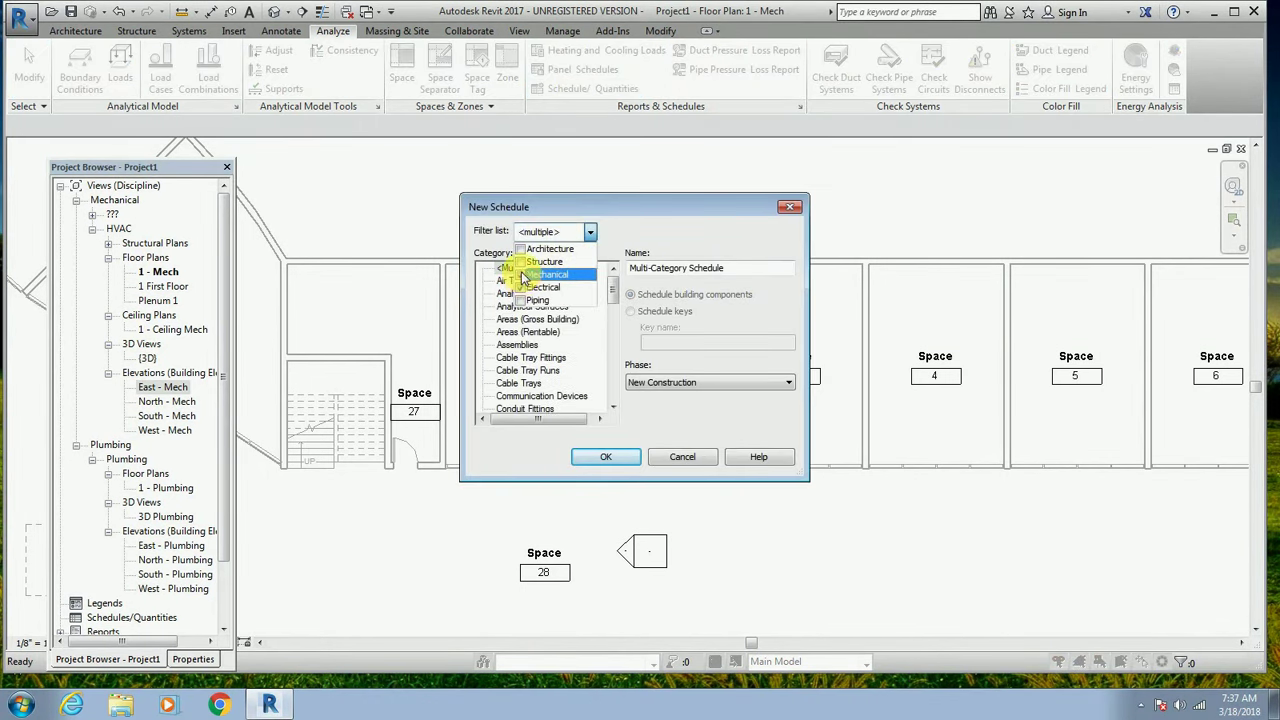
left_click(614, 293)
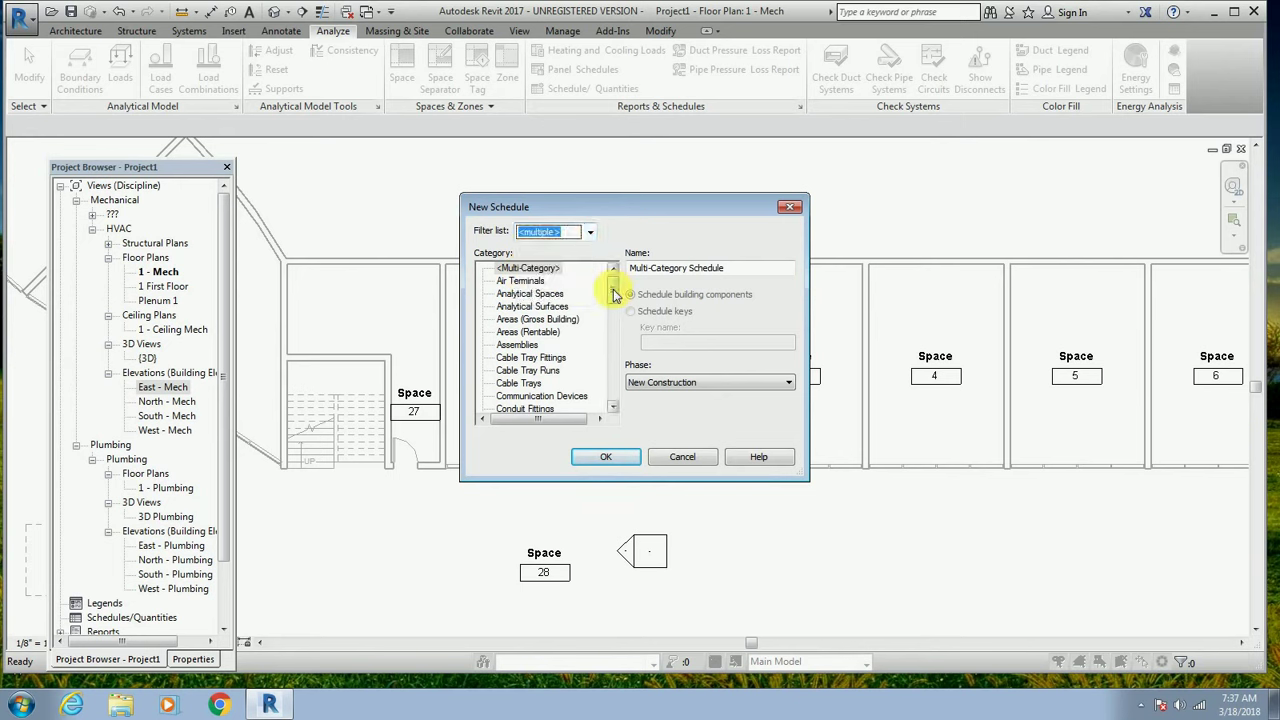
left_click(590, 231)
left_click(524, 288)
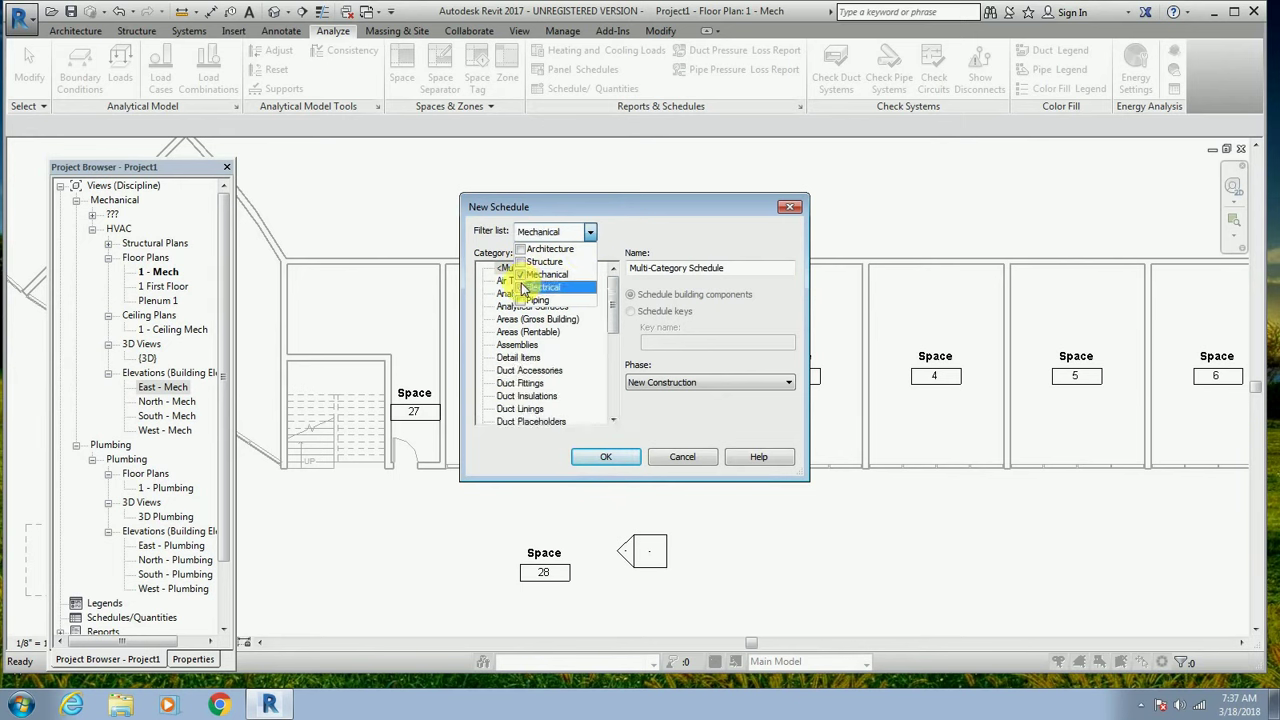
left_click(605, 310)
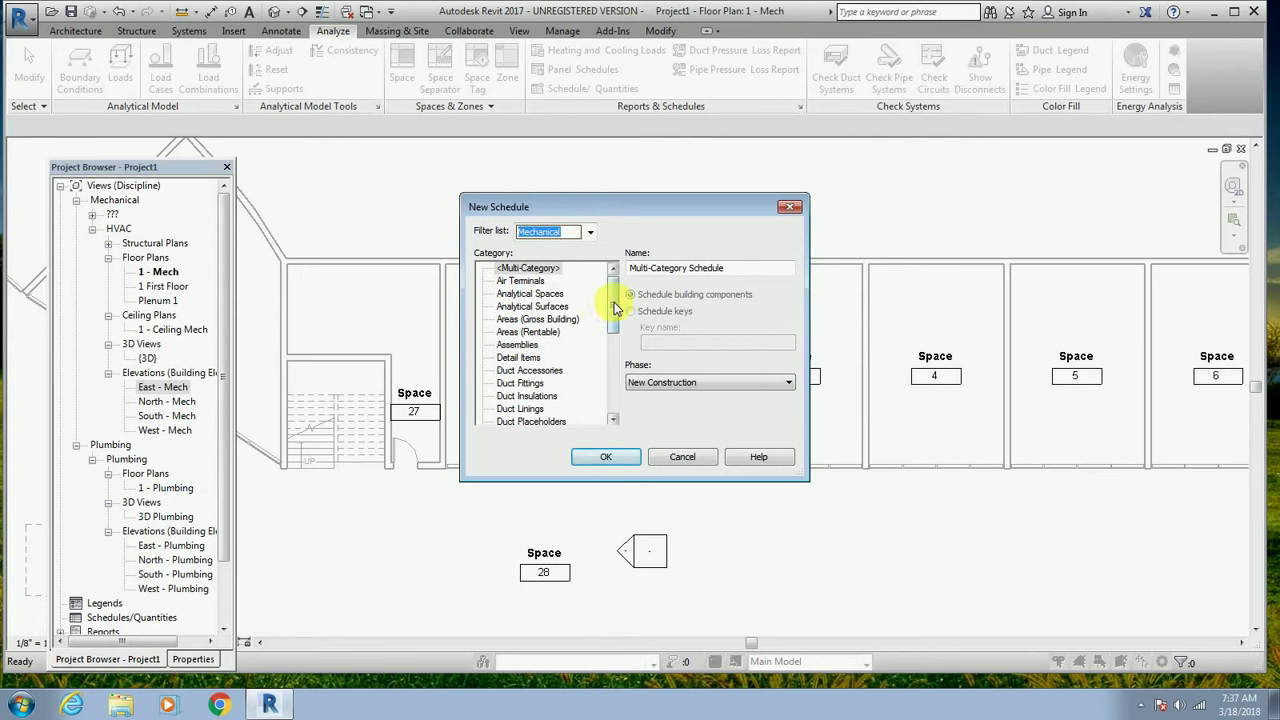
Choose the Spaces category, name it 'Space Schedule HVAC F1', and create the schedule.
left_click_drag(608, 309, 608, 408)
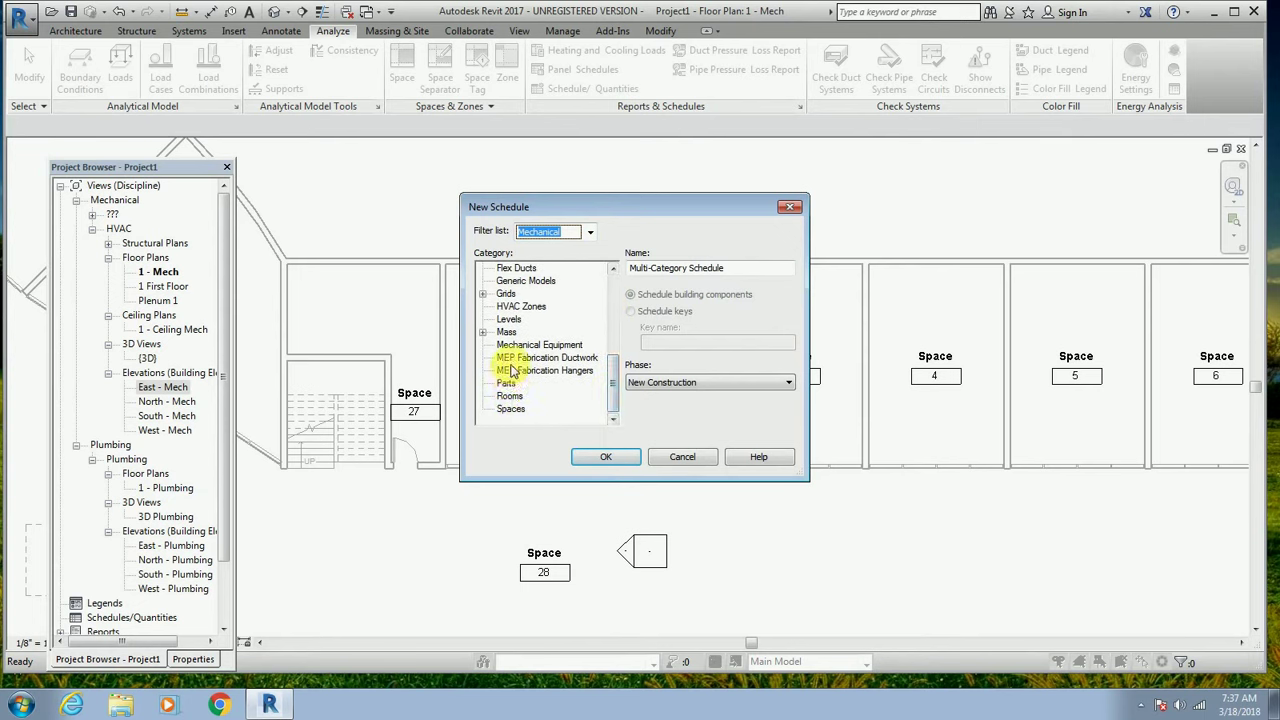
left_click(512, 409)
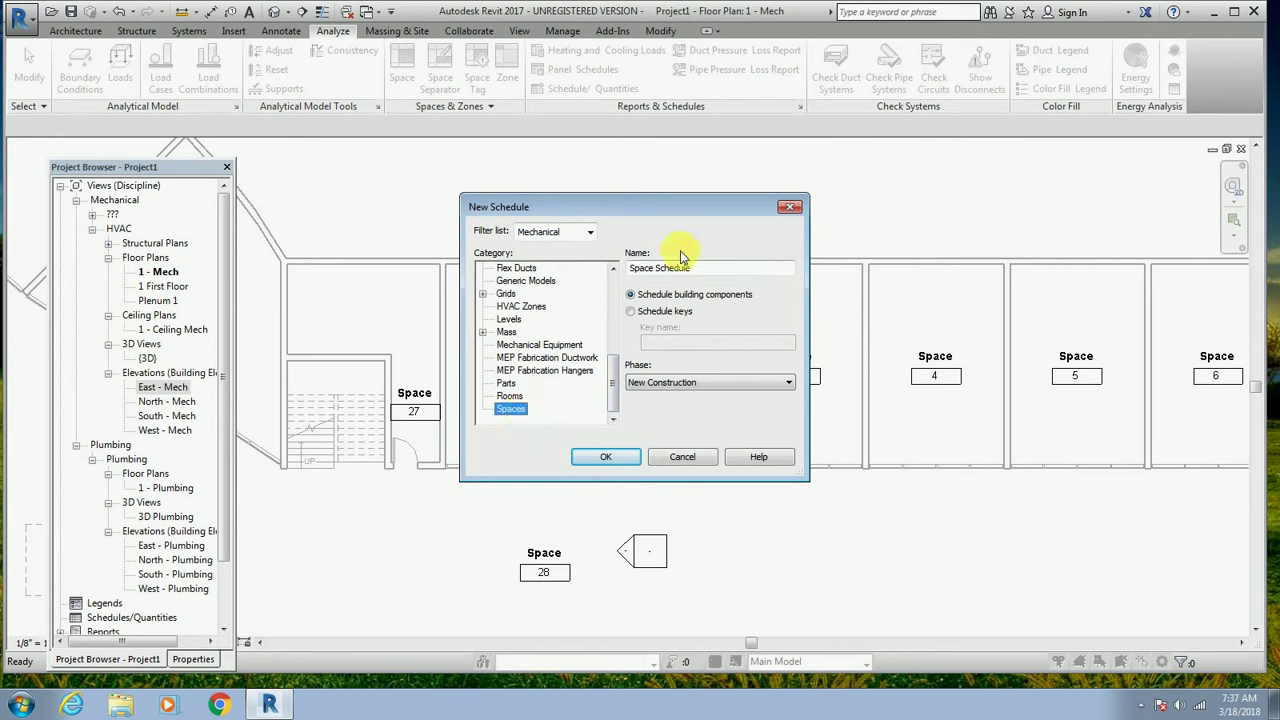
left_click(718, 268)
type("HVAC F1")
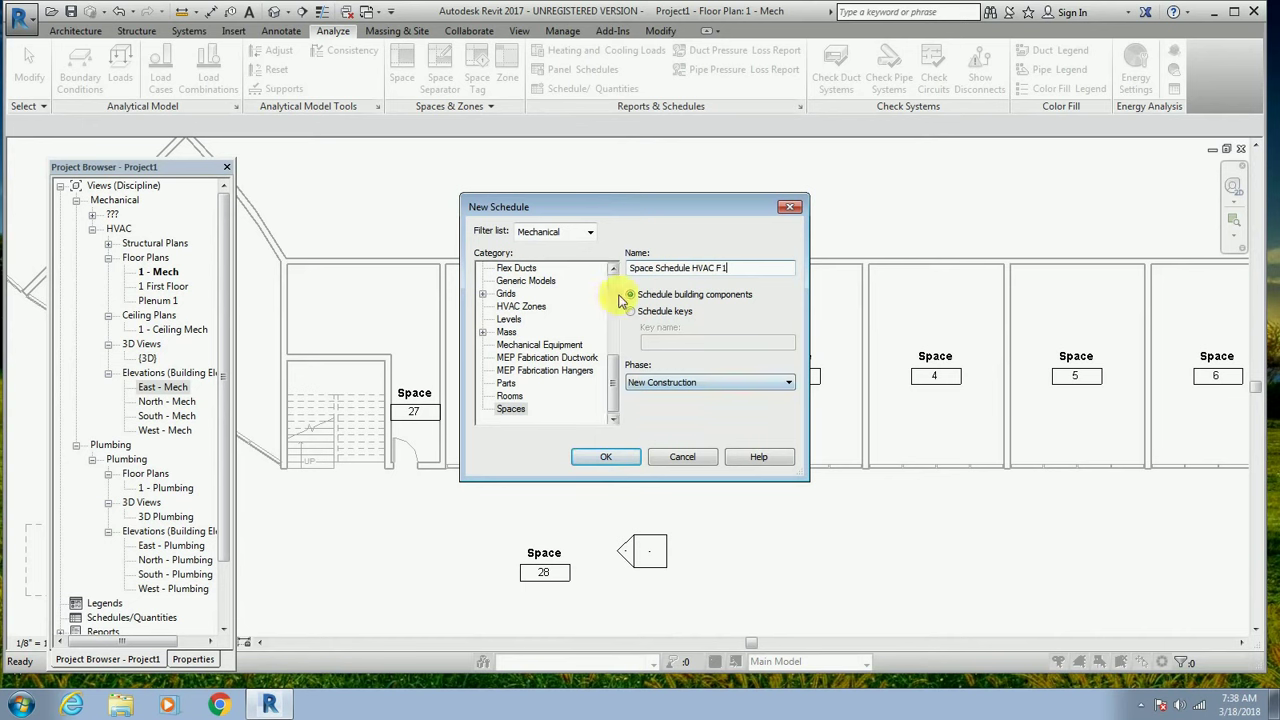
left_click(613, 457)
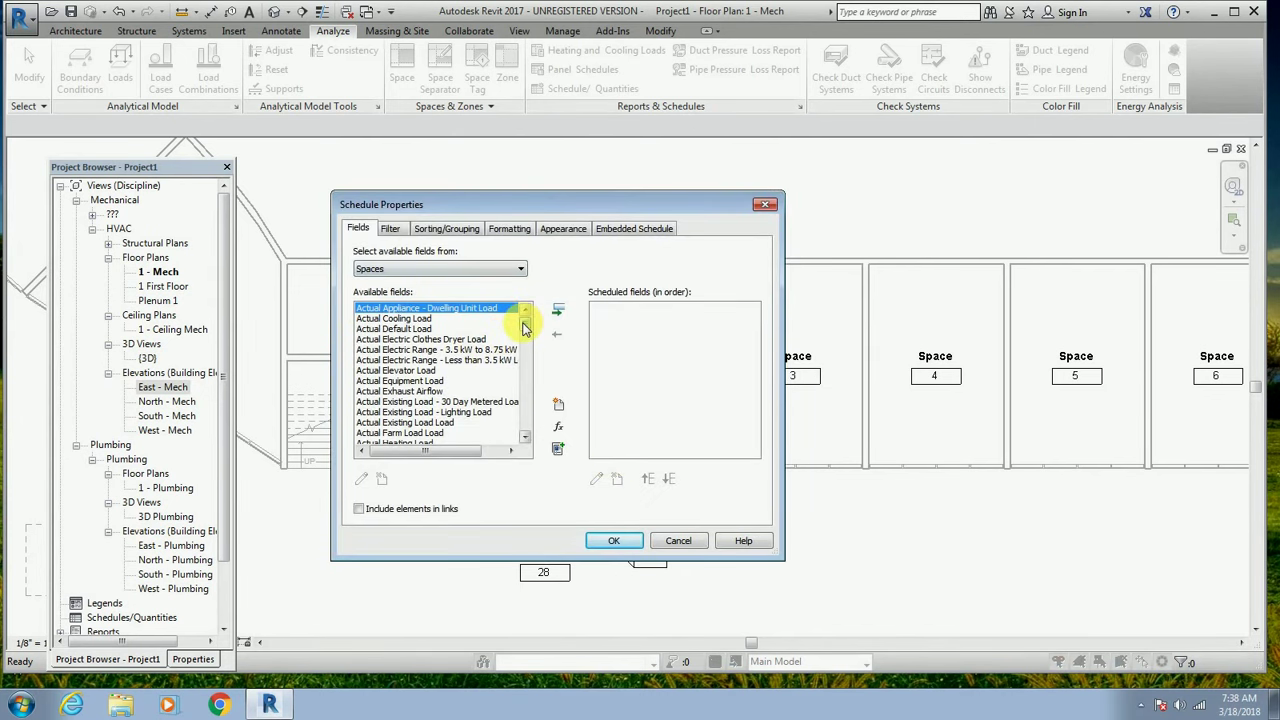
Add the Actual Supply Airflow, Calculated Supply Airflow, Name and Number fields to the schedule.
left_click_drag(524, 328, 524, 355)
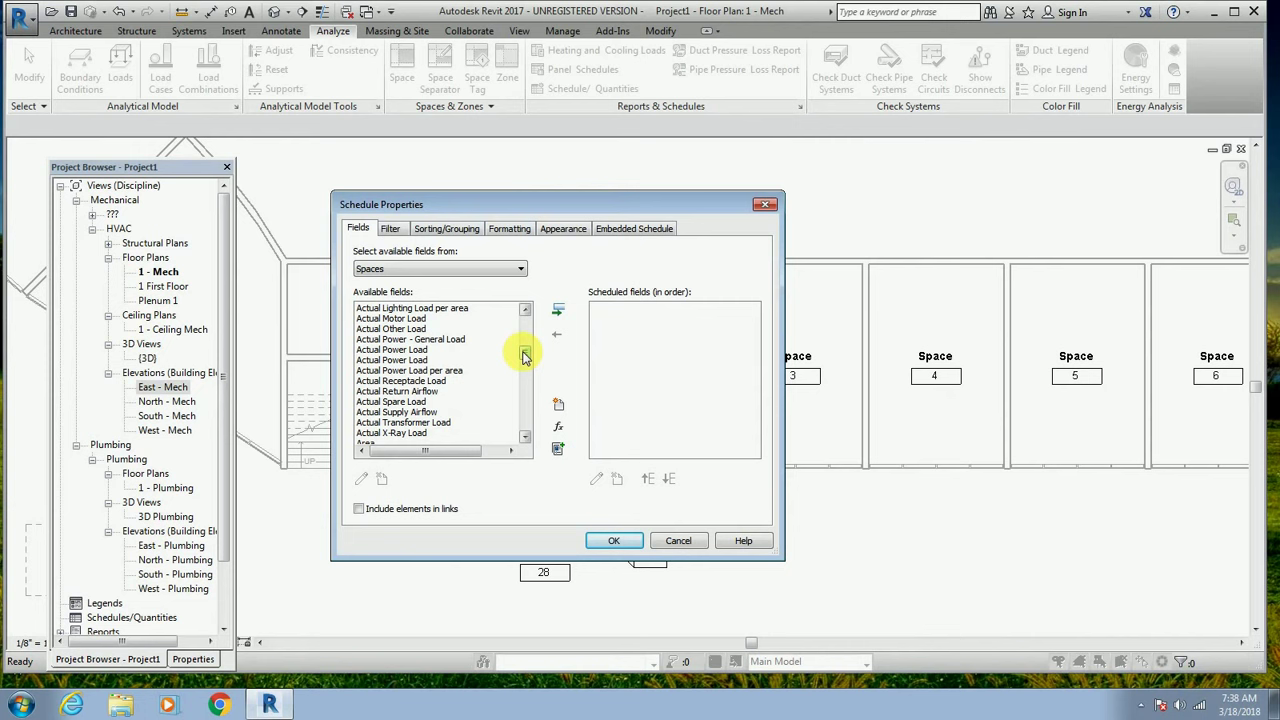
left_click(420, 412)
left_click(558, 310)
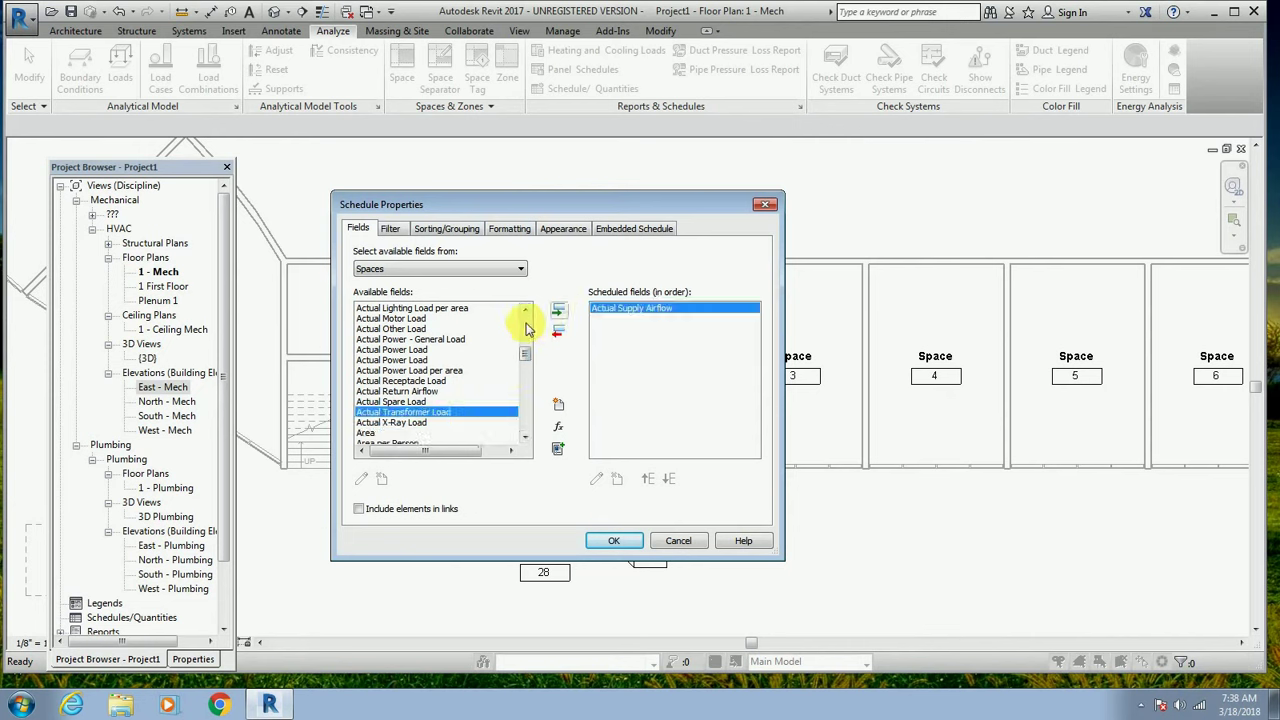
left_click_drag(527, 354, 524, 368)
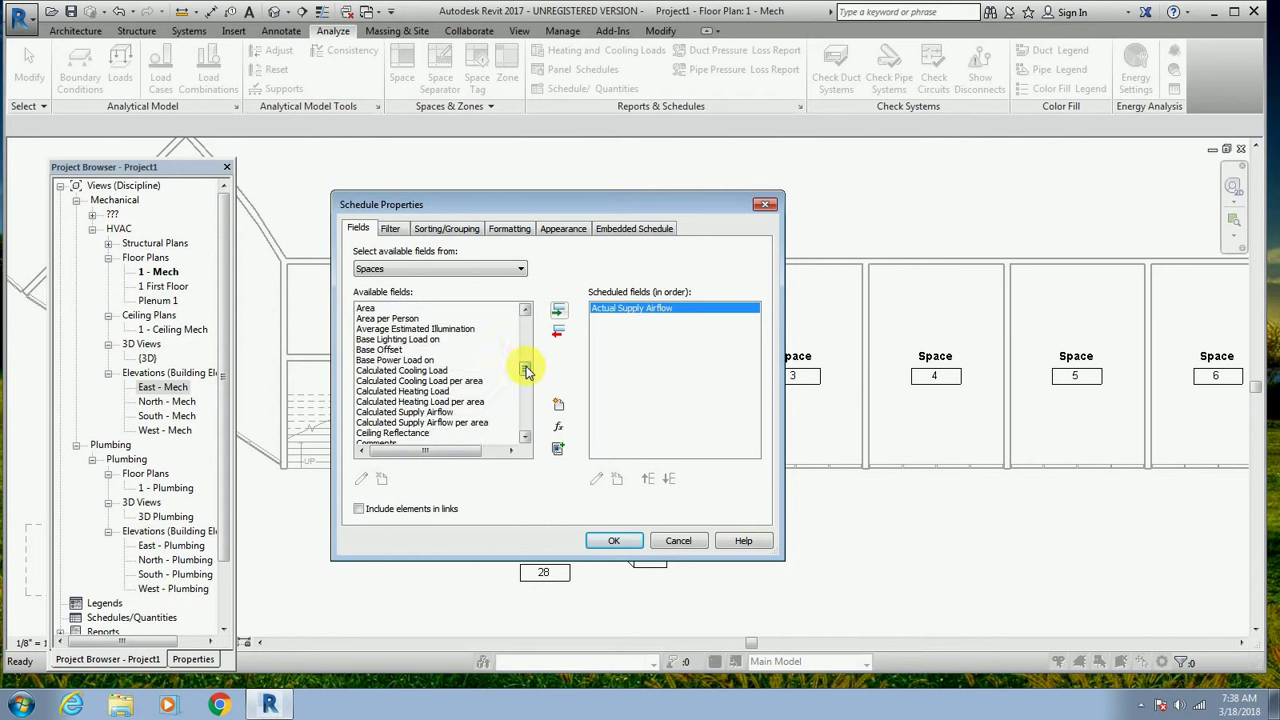
left_click(432, 412)
left_click(557, 312)
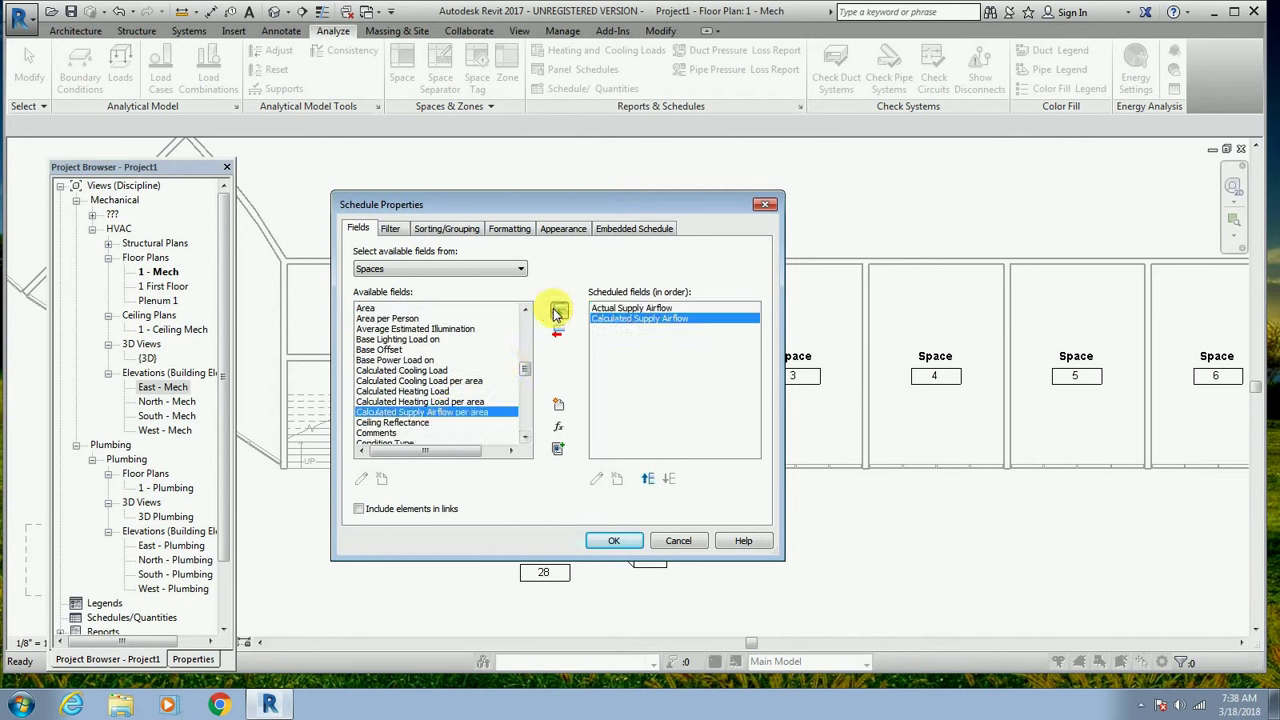
mouse_move(524, 368)
left_mouse_down()
mouse_move(514, 429)
mouse_move(522, 402)
left_mouse_up()
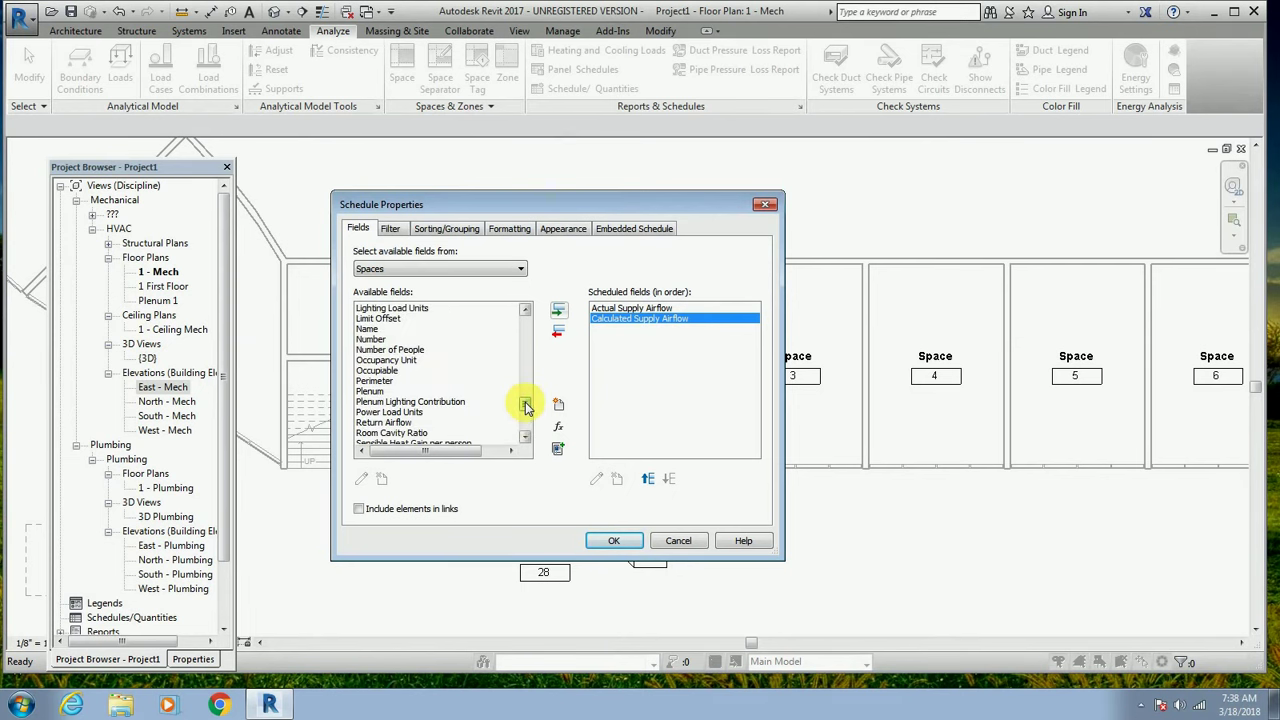
left_click(372, 329)
left_click(558, 311)
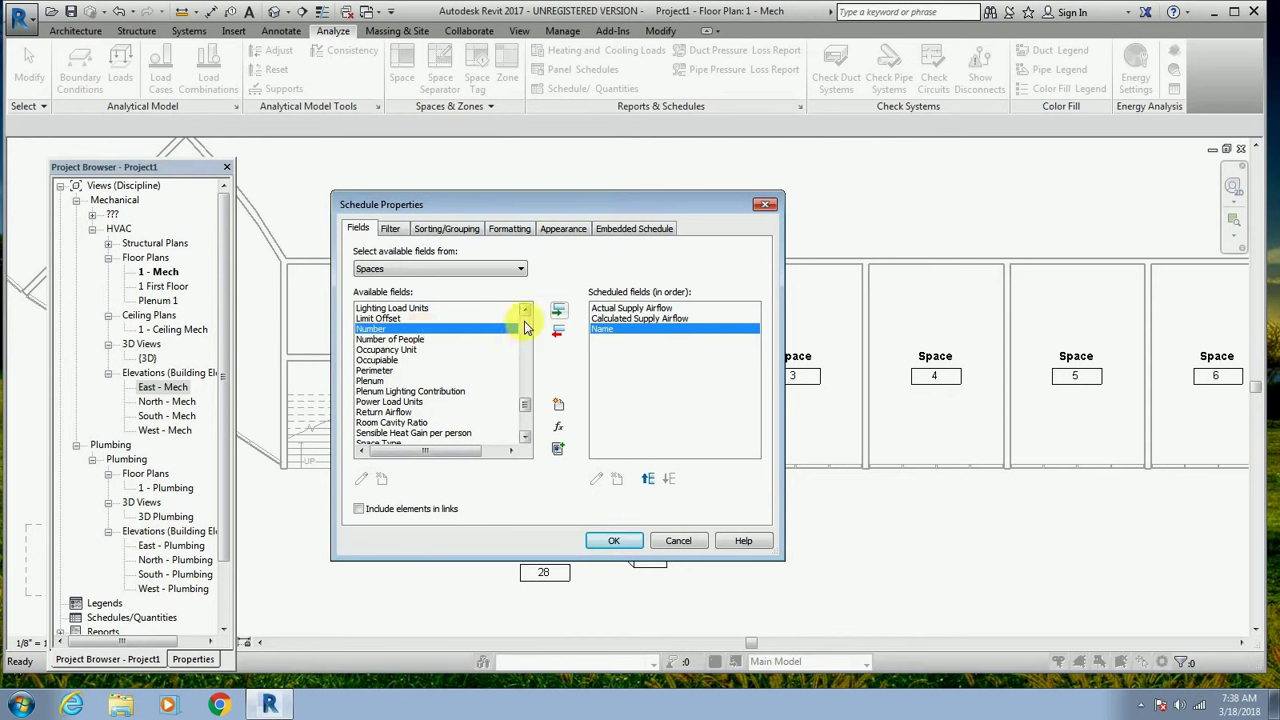
left_click(558, 311)
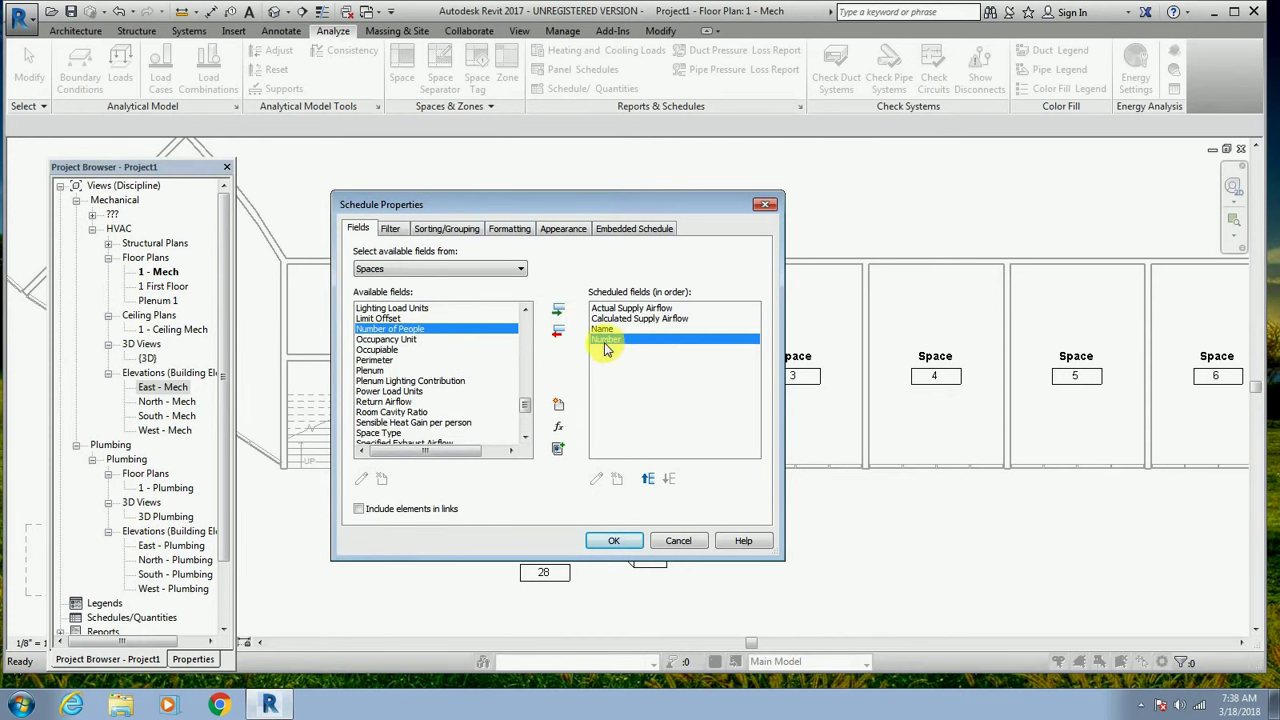
Reorder the columns to Number, Name, Calculated Supply Airflow, Actual Supply Airflow.
left_click(648, 479)
left_click(648, 479)
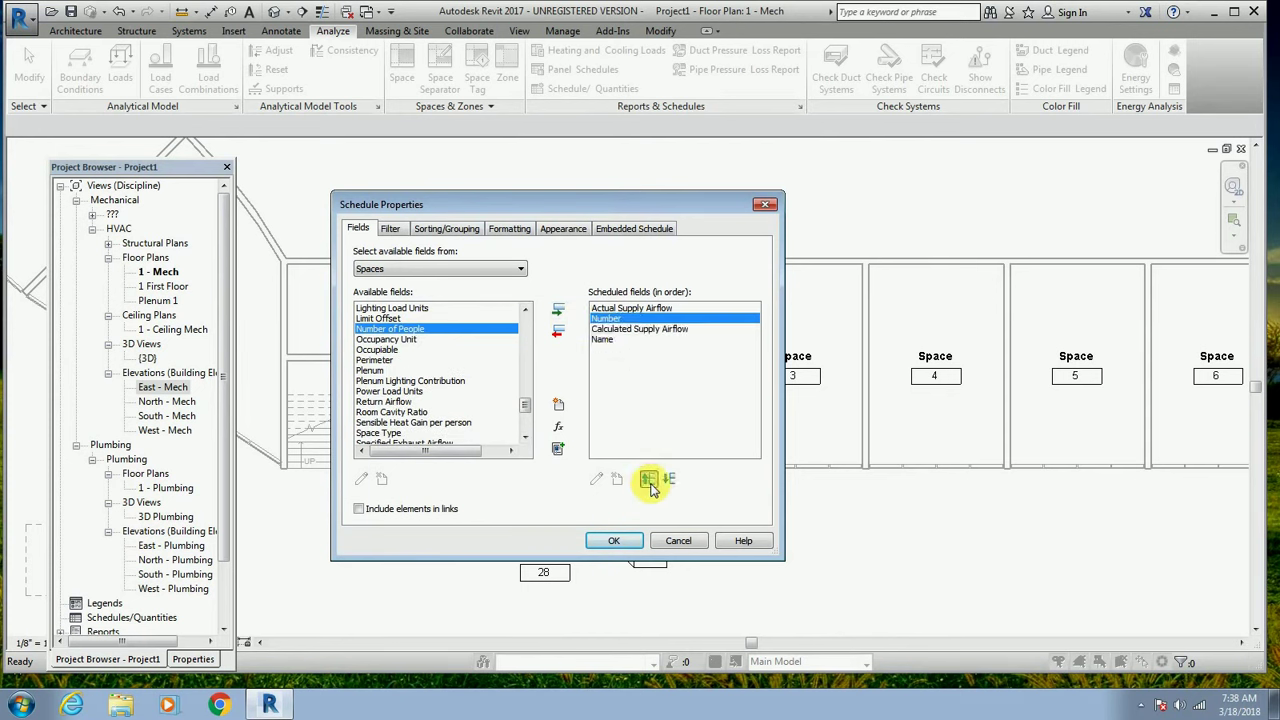
left_click(648, 479)
left_click(603, 339)
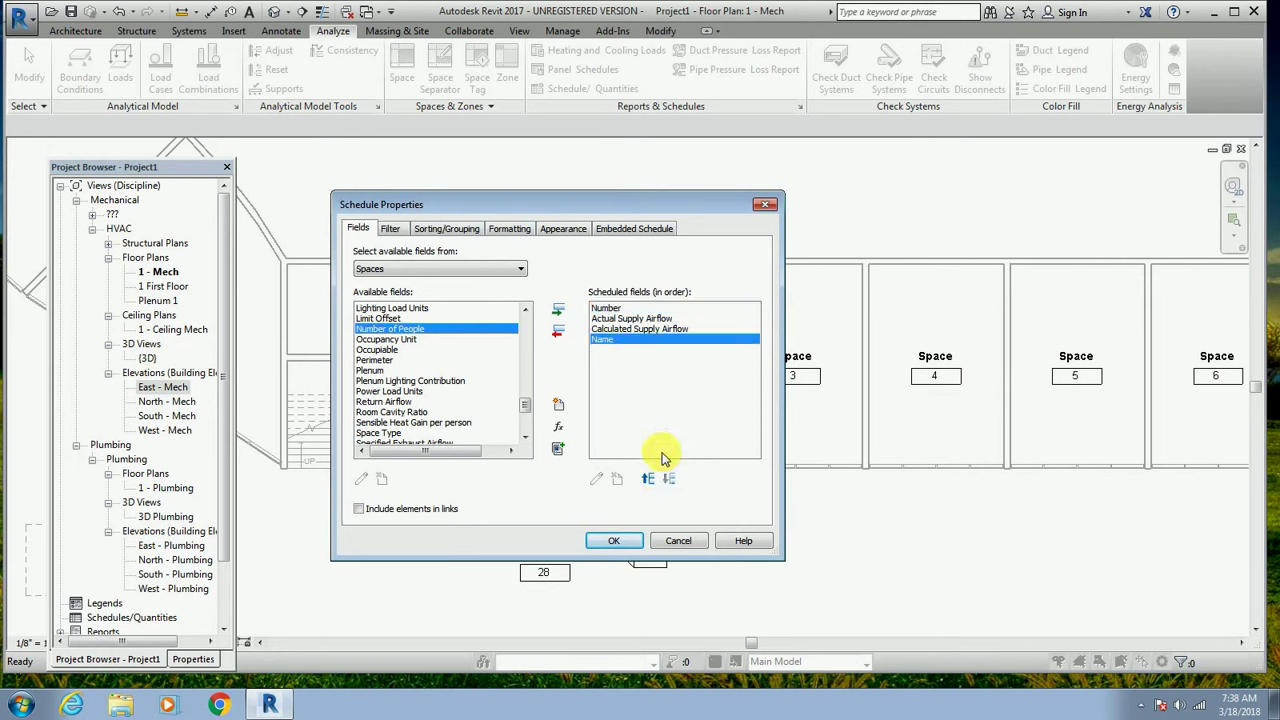
left_click(648, 479)
left_click(648, 479)
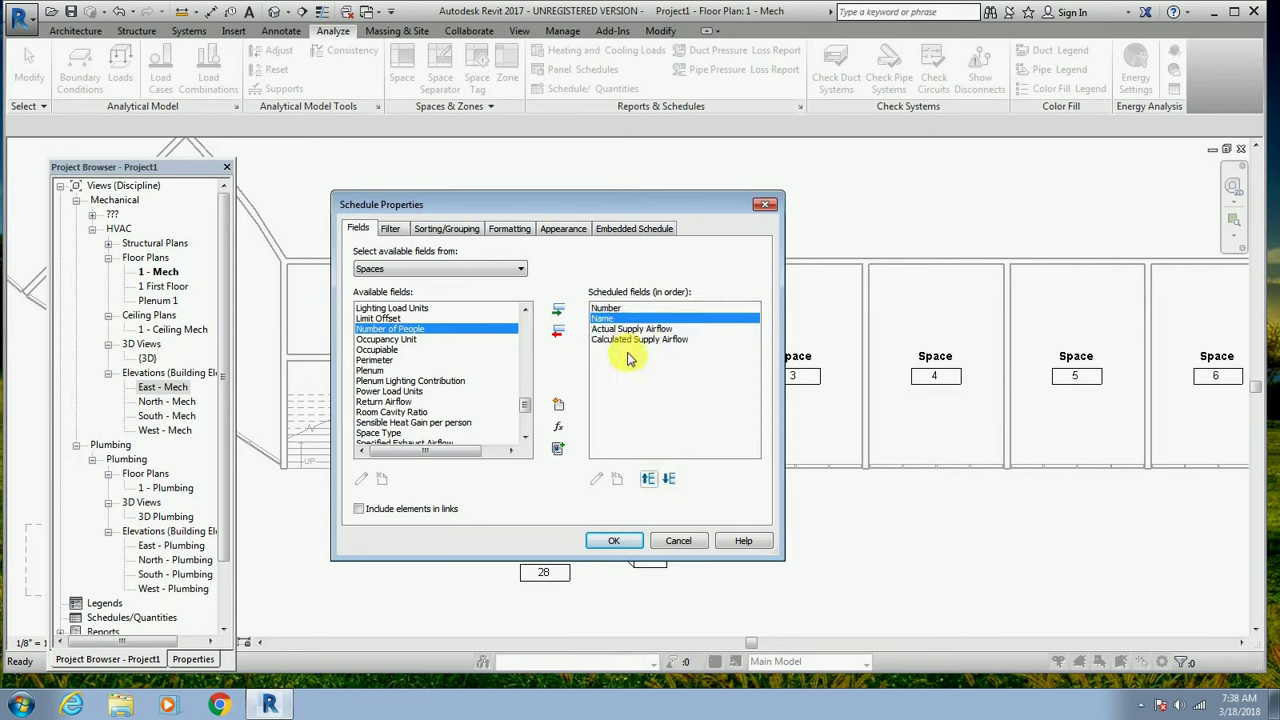
left_click(613, 340)
left_click(648, 479)
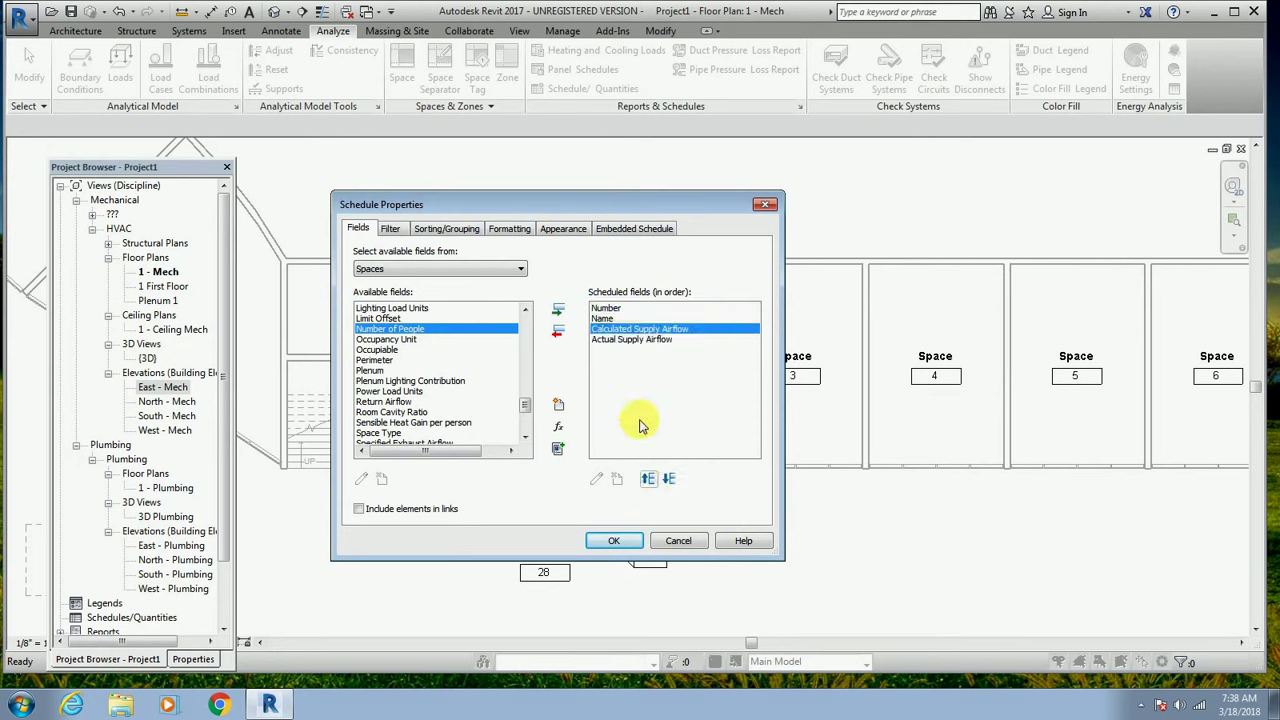
key("Down")
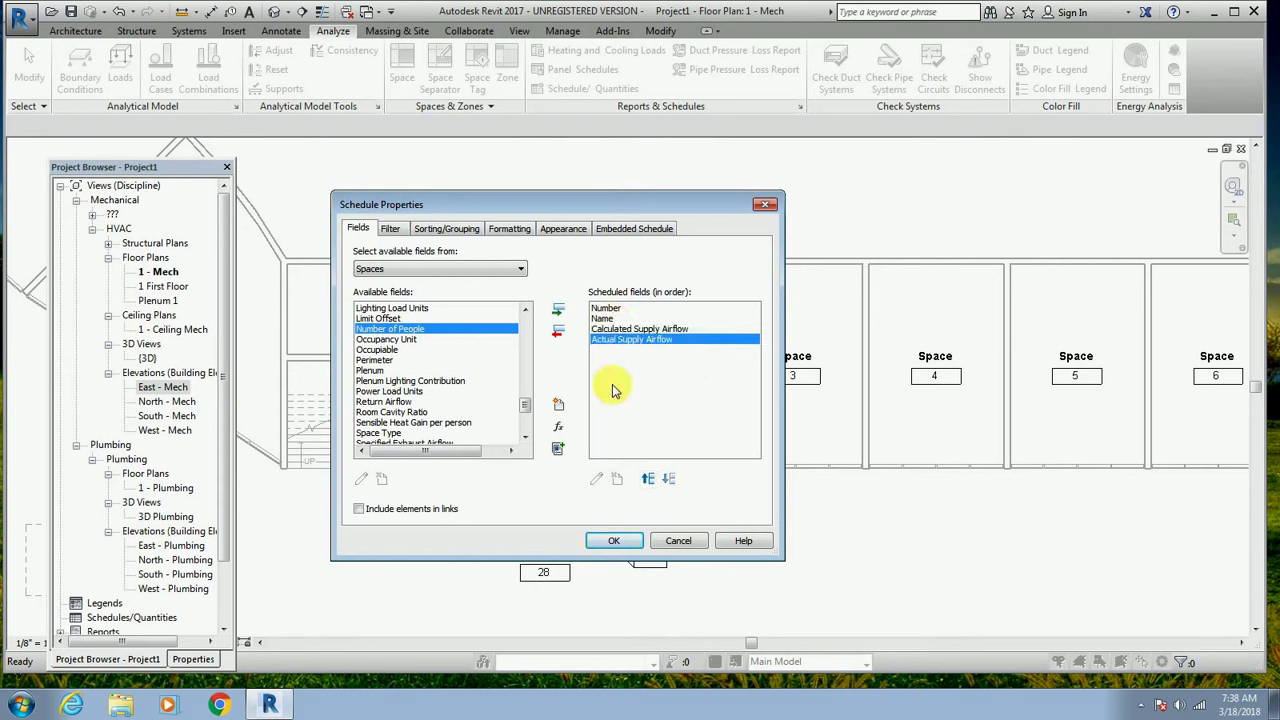
left_click(558, 425)
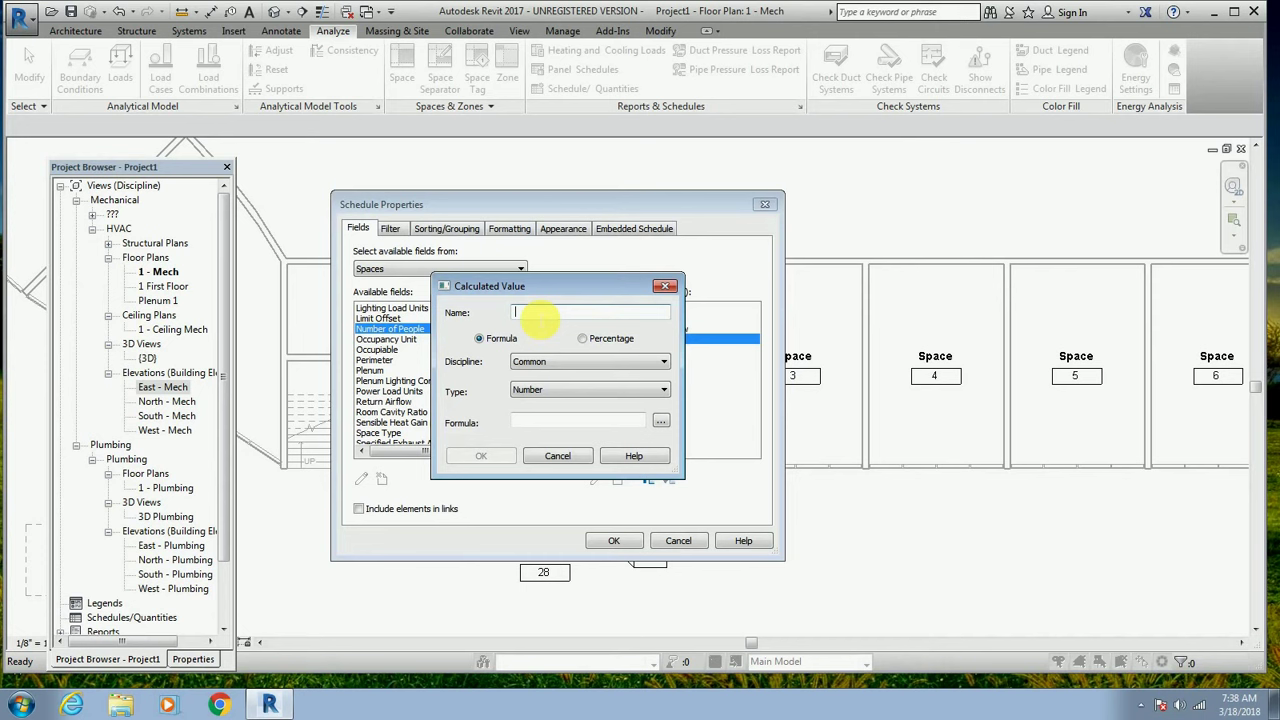
Name the calculated value 'Air flow data for F1', with HVAC discipline and Air Flow type.
type("Air flow data for F1")
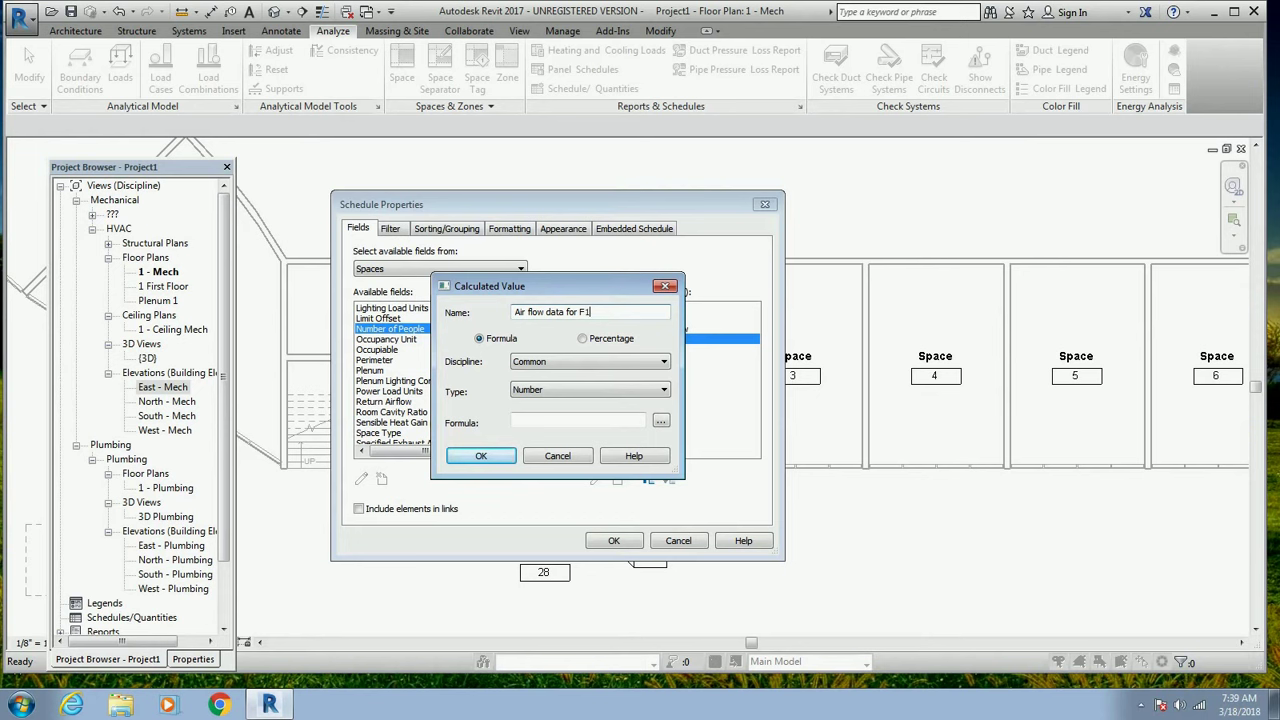
left_click(530, 362)
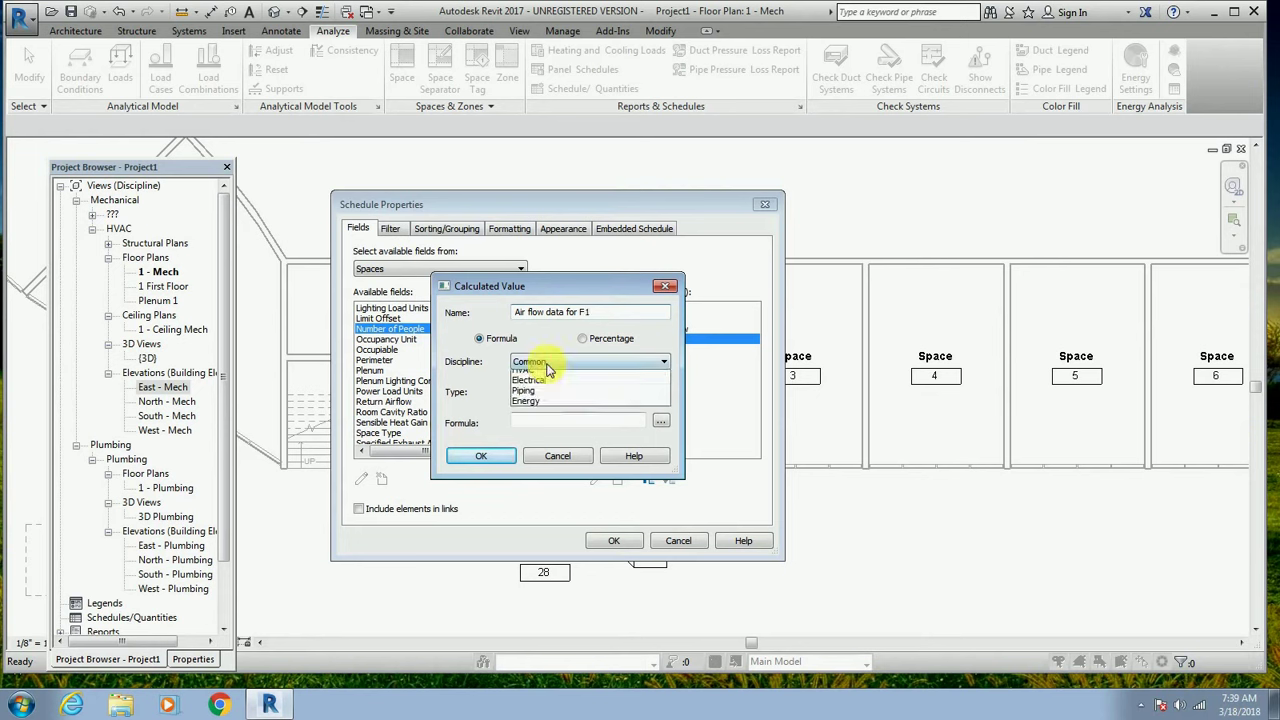
left_click(529, 398)
left_click(529, 398)
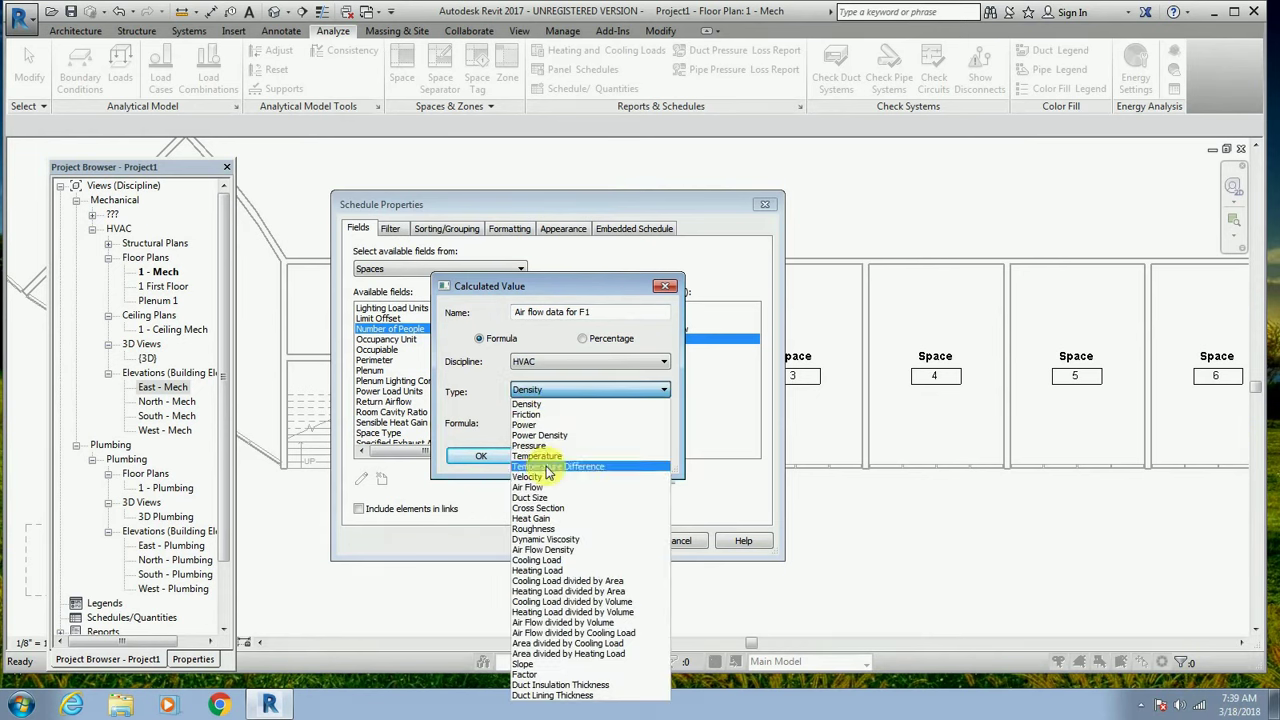
left_click(550, 484)
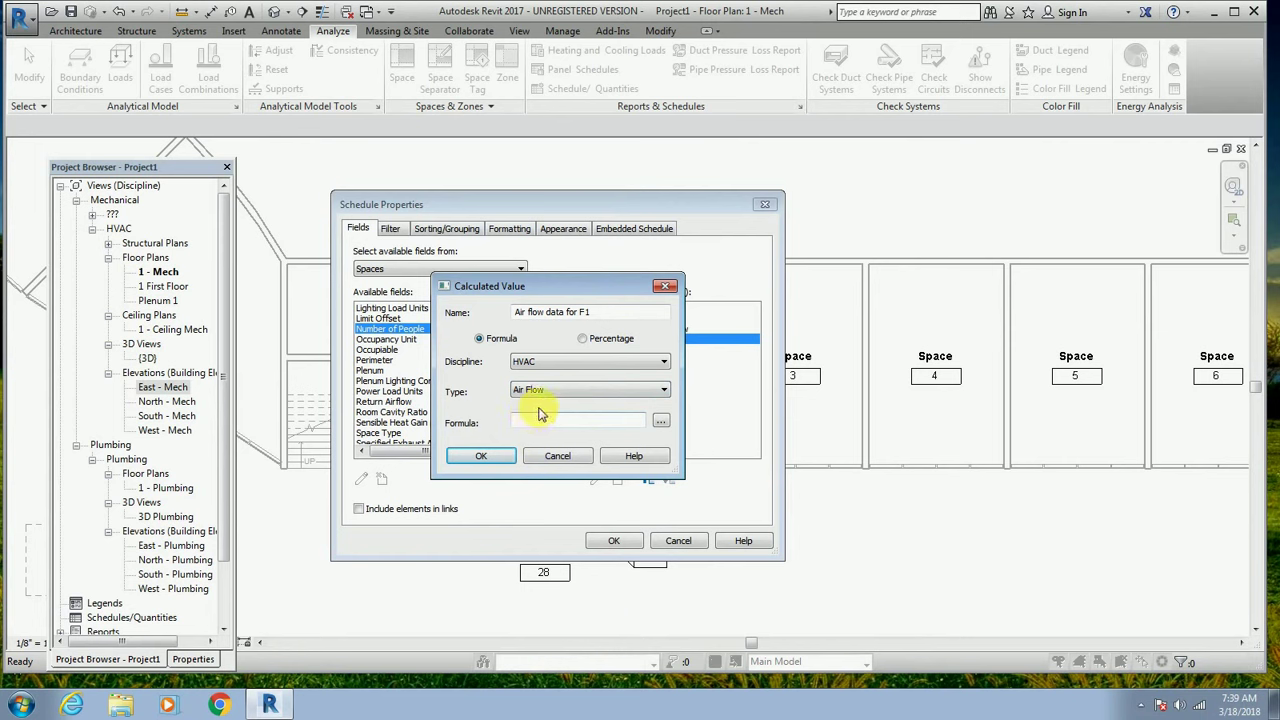
Build the formula Calculated Supply Airflow minus Actual Supply Airflow and add the field.
left_click(661, 421)
left_click(520, 332)
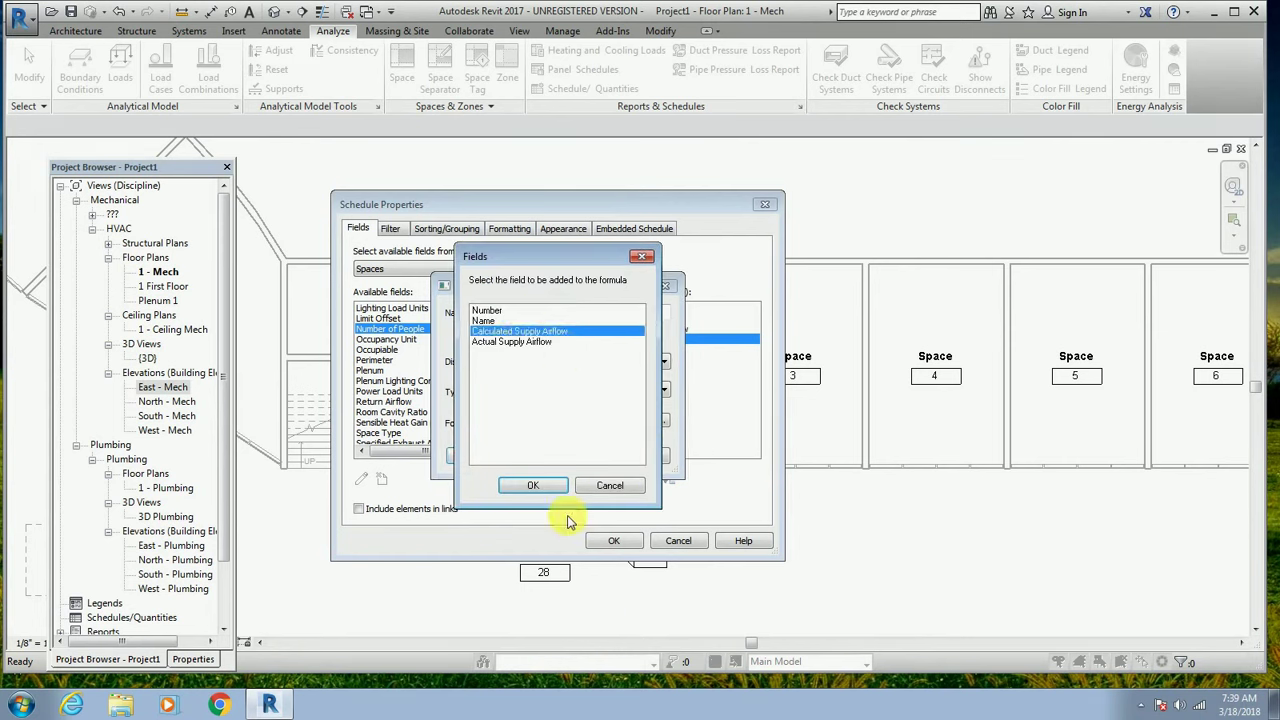
left_click(533, 485)
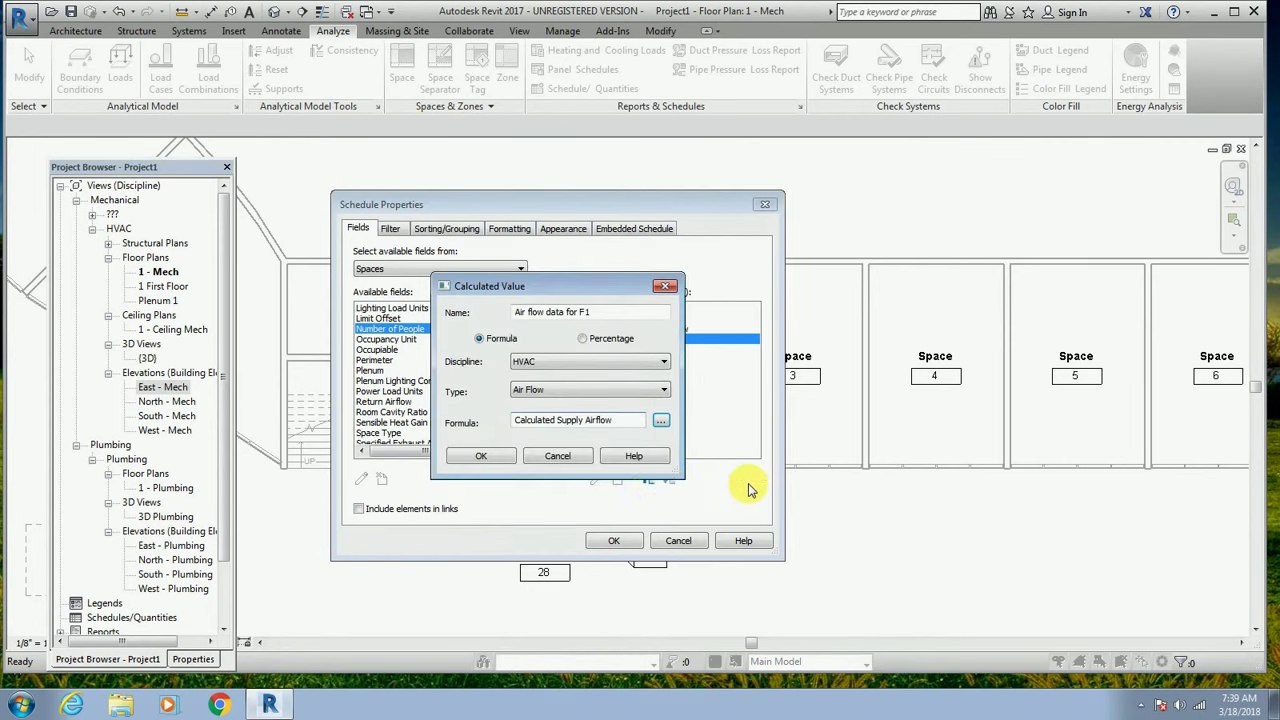
left_click(661, 421)
left_click(508, 342)
left_click(533, 485)
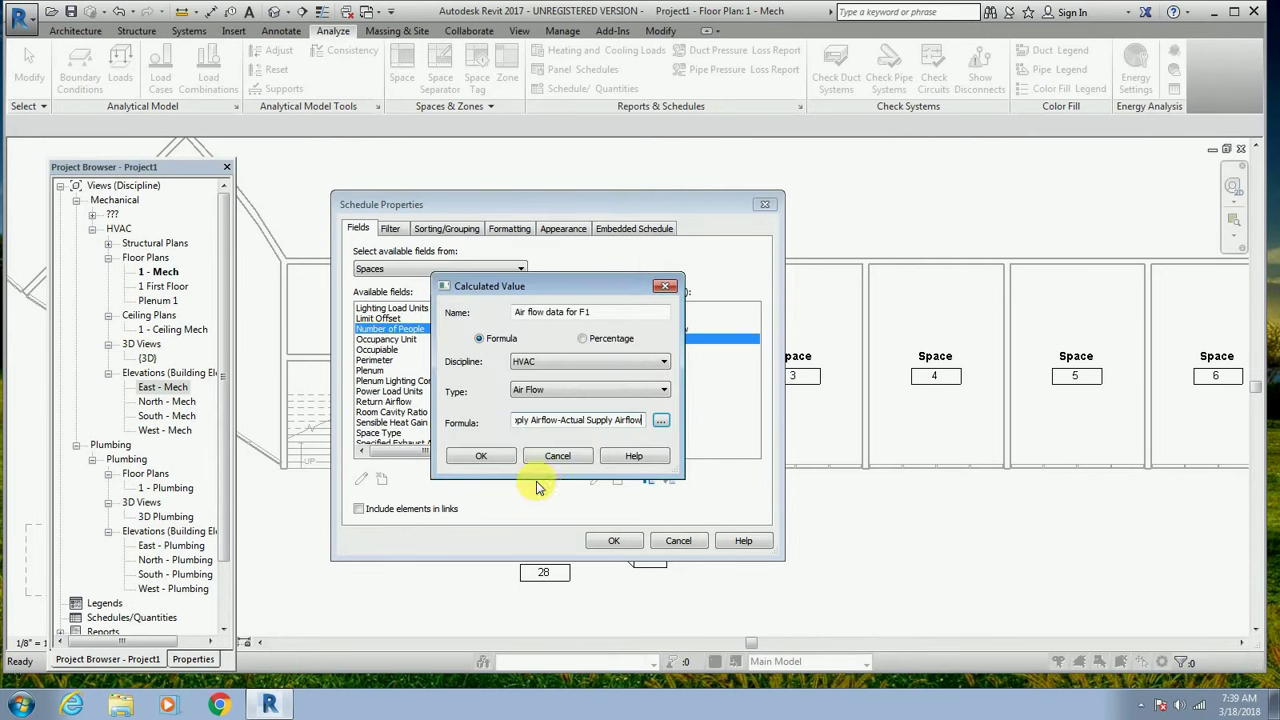
left_click(482, 456)
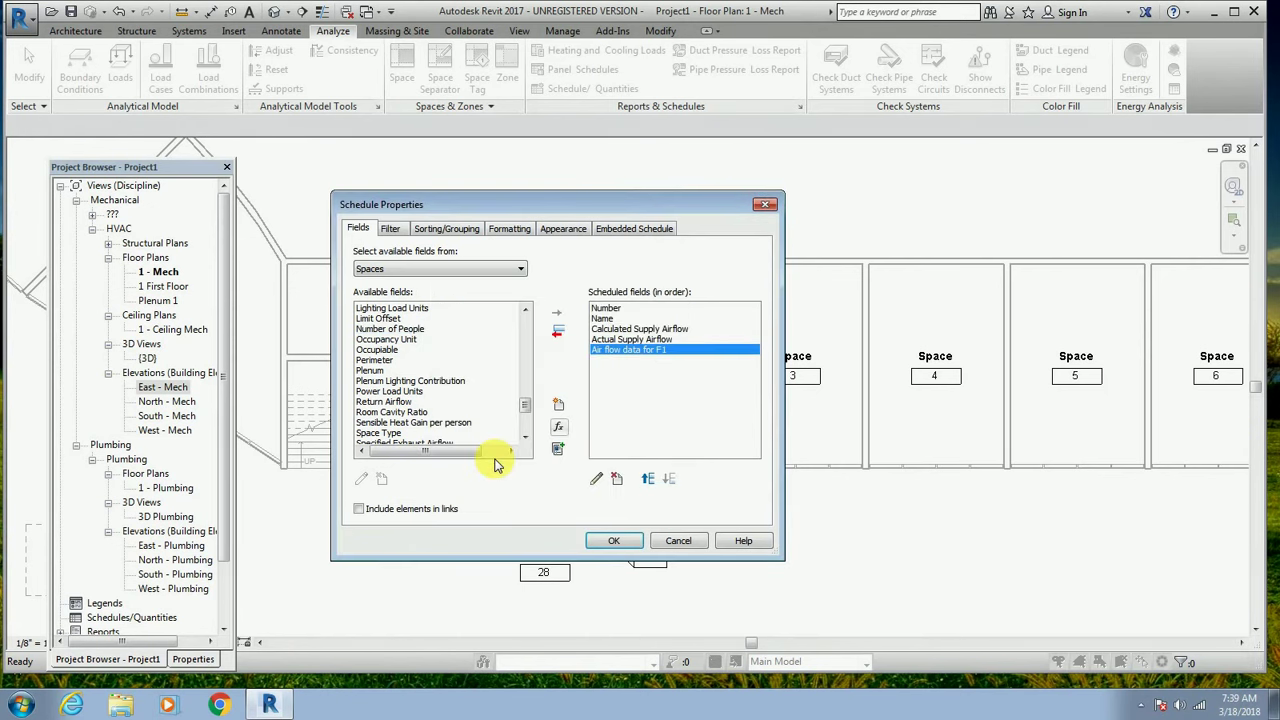
Add a conditional format on Air flow data for F1 using a Not Between test.
left_click(510, 229)
left_click(393, 308)
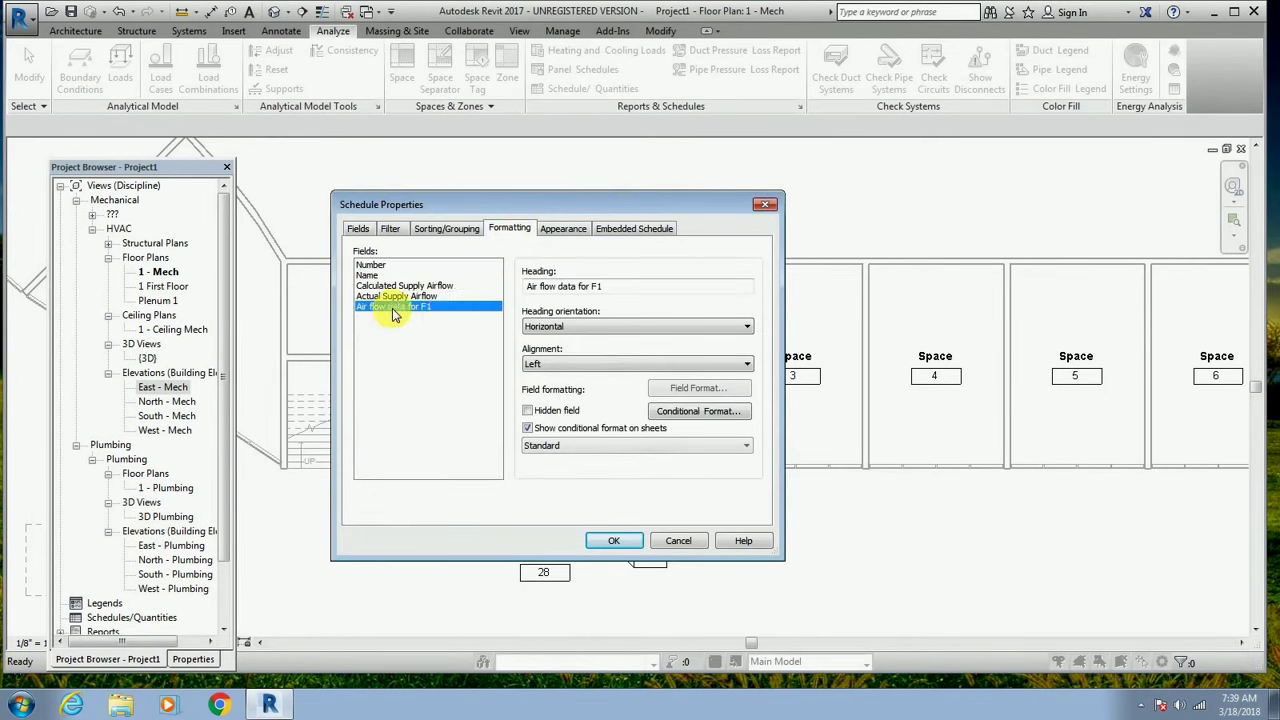
left_click(699, 411)
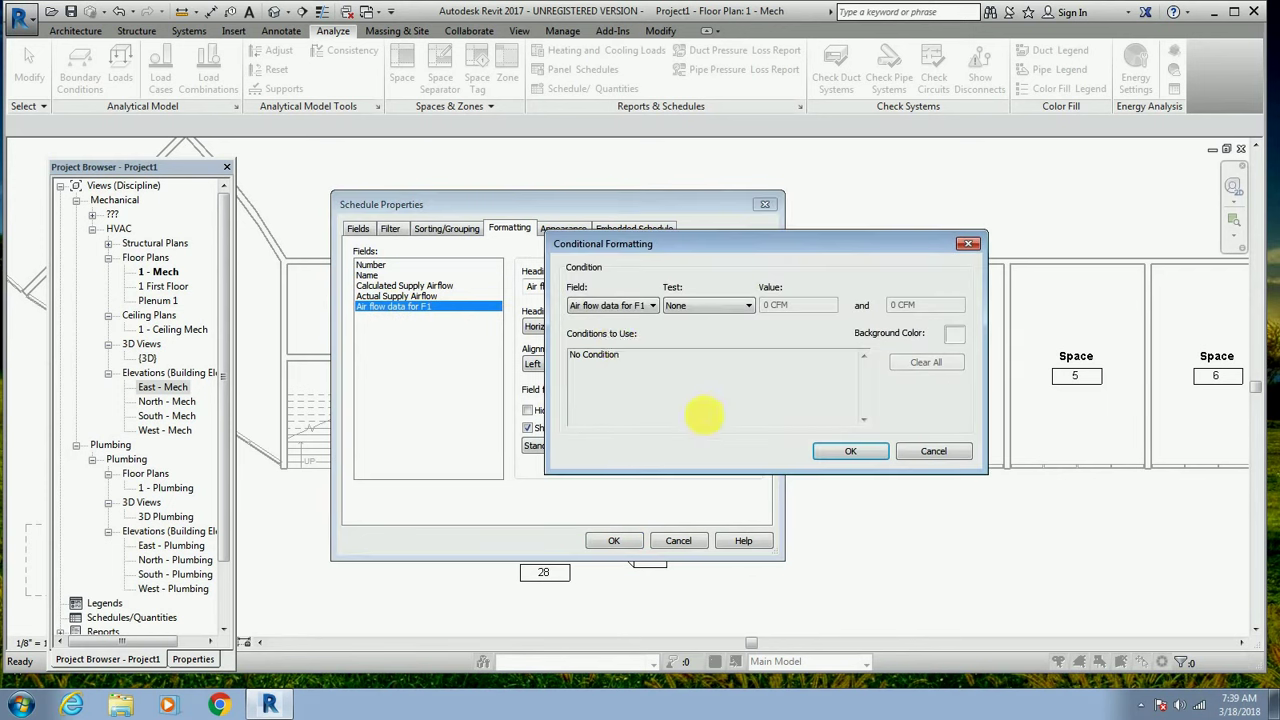
left_click(631, 306)
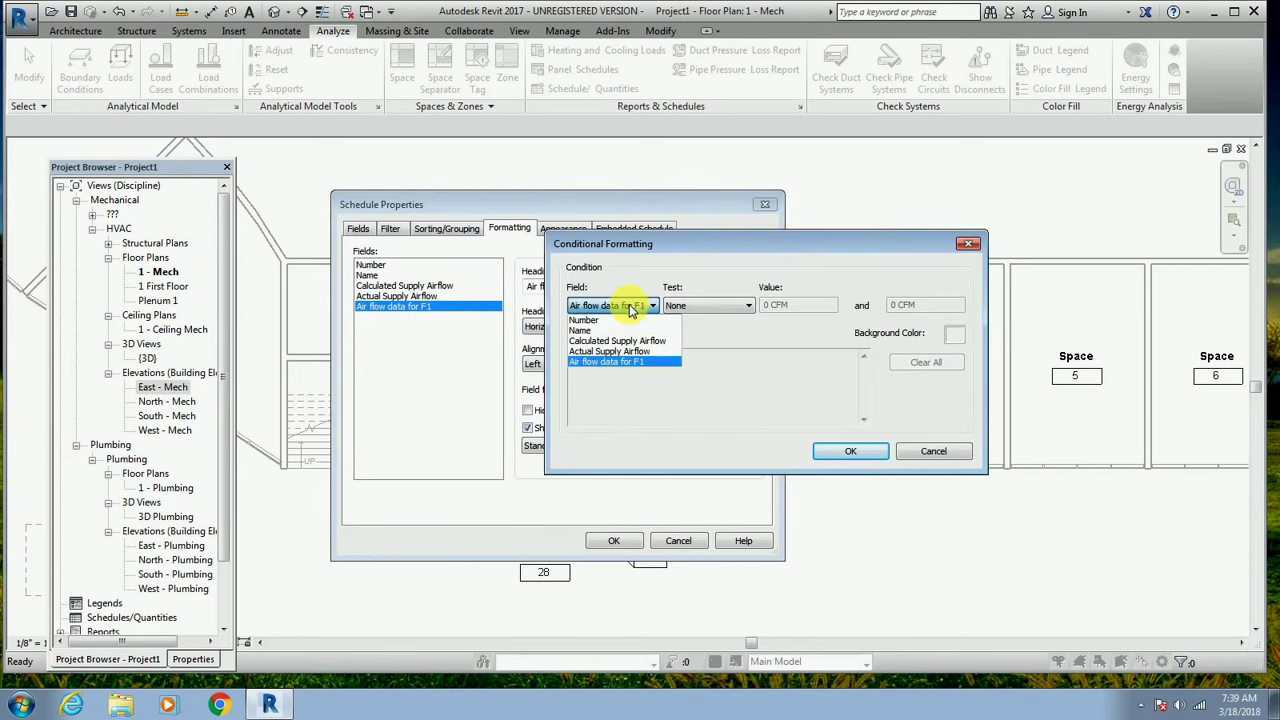
left_click(615, 364)
left_click(726, 304)
left_click(710, 340)
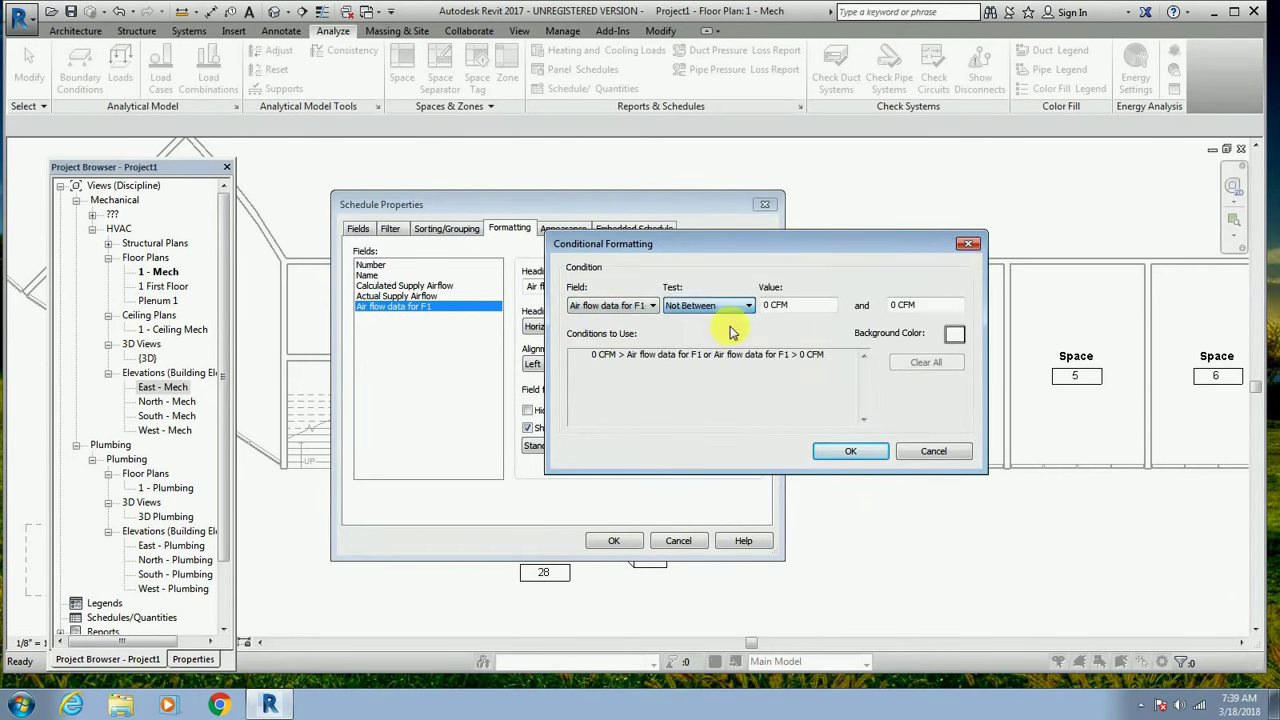
Set the bounds to 10 and -10 CFM with a red background, and apply.
left_click(775, 308)
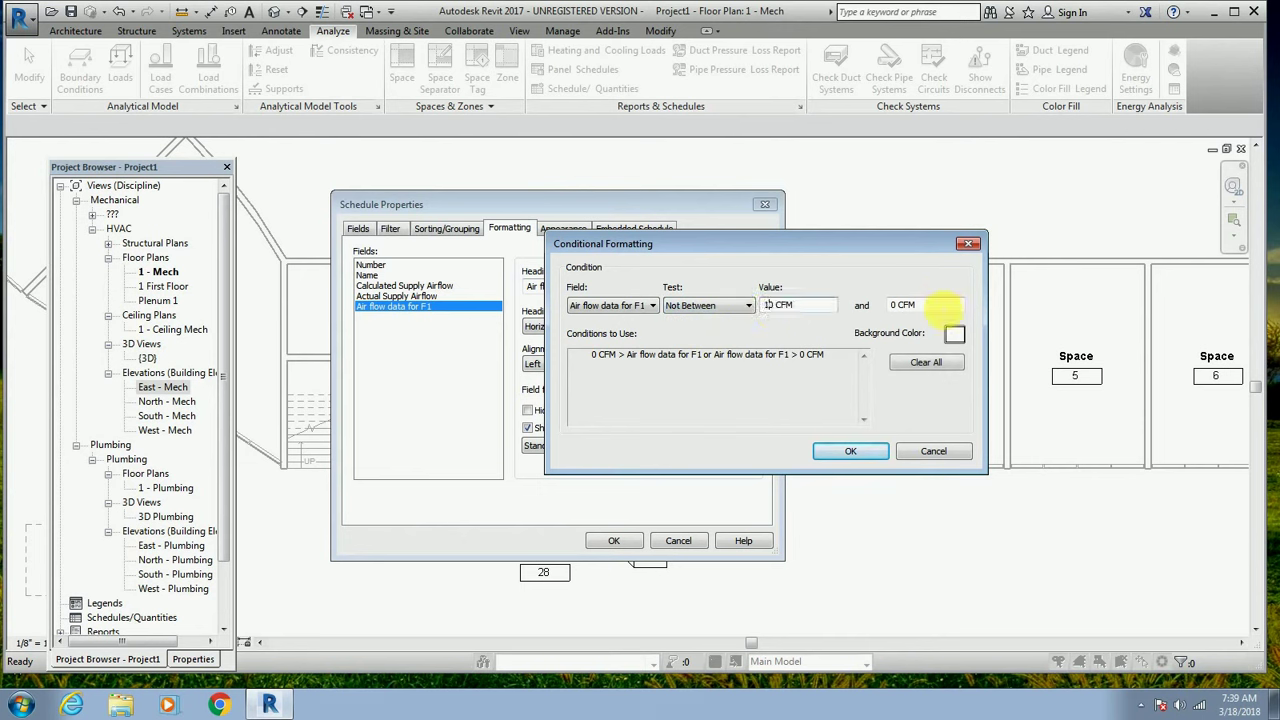
type("0")
left_click(893, 305)
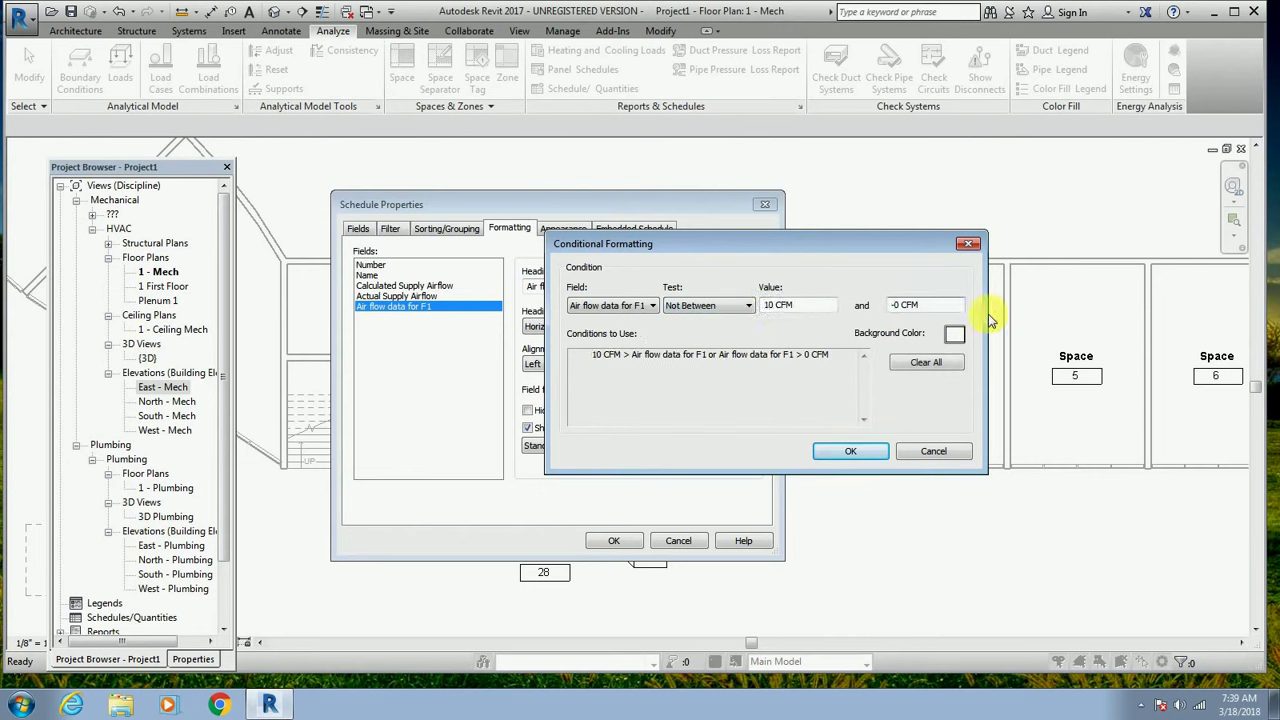
type("10")
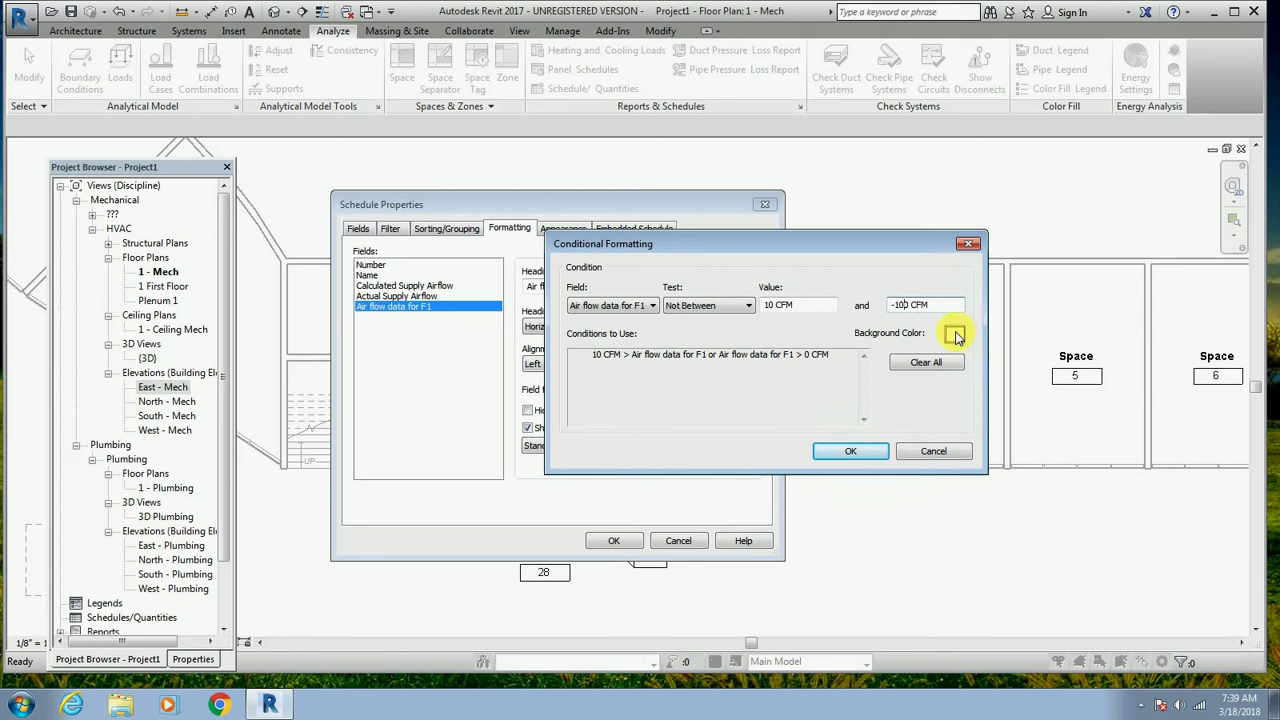
left_click(955, 337)
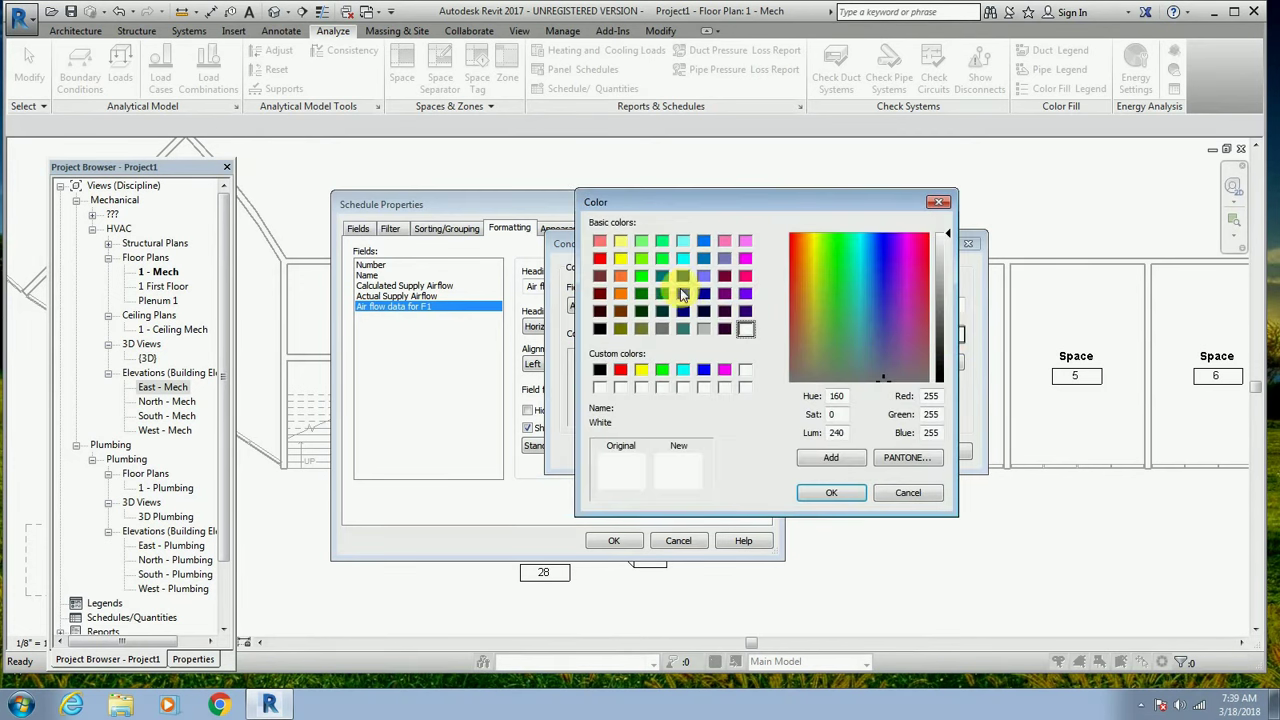
left_click(600, 259)
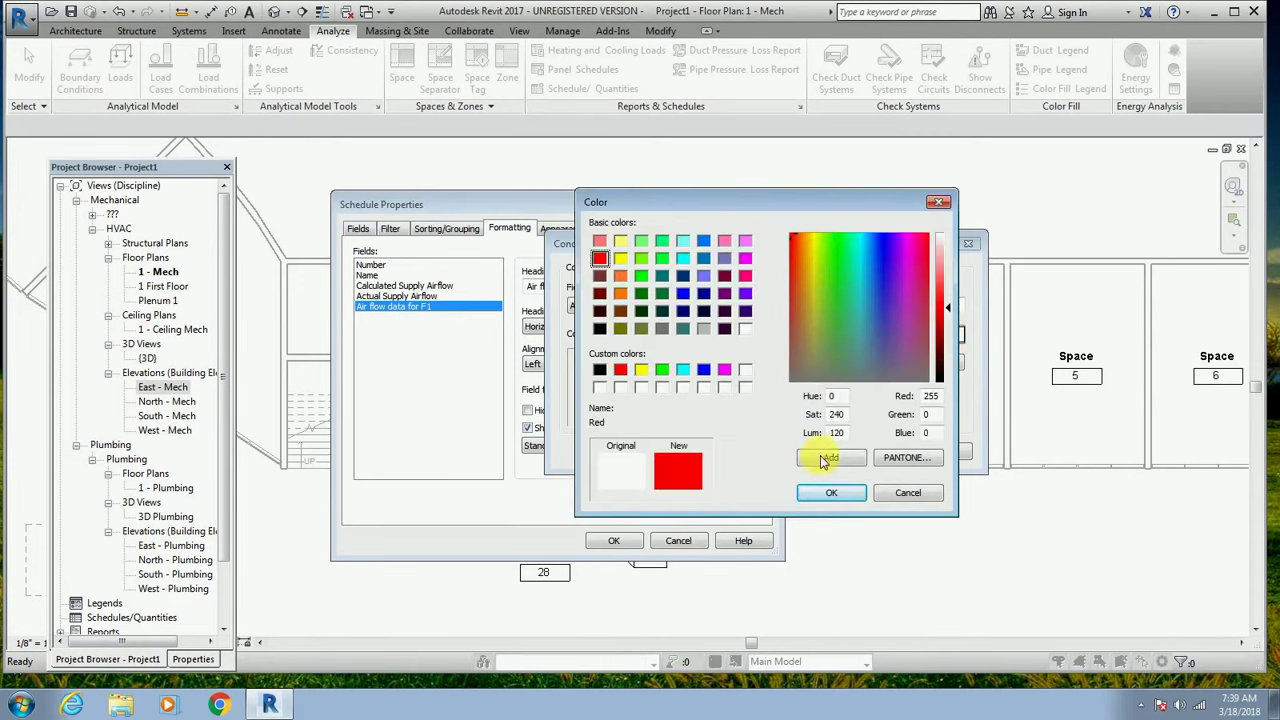
left_click(836, 492)
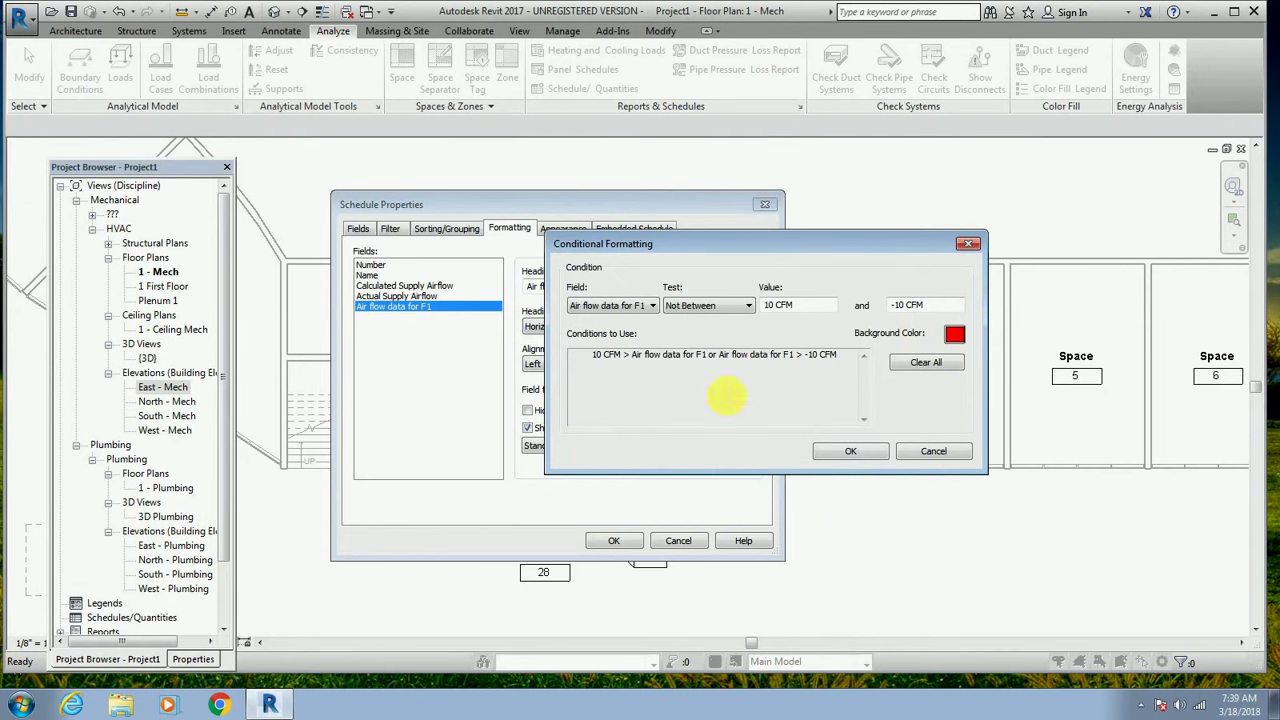
left_click(826, 462)
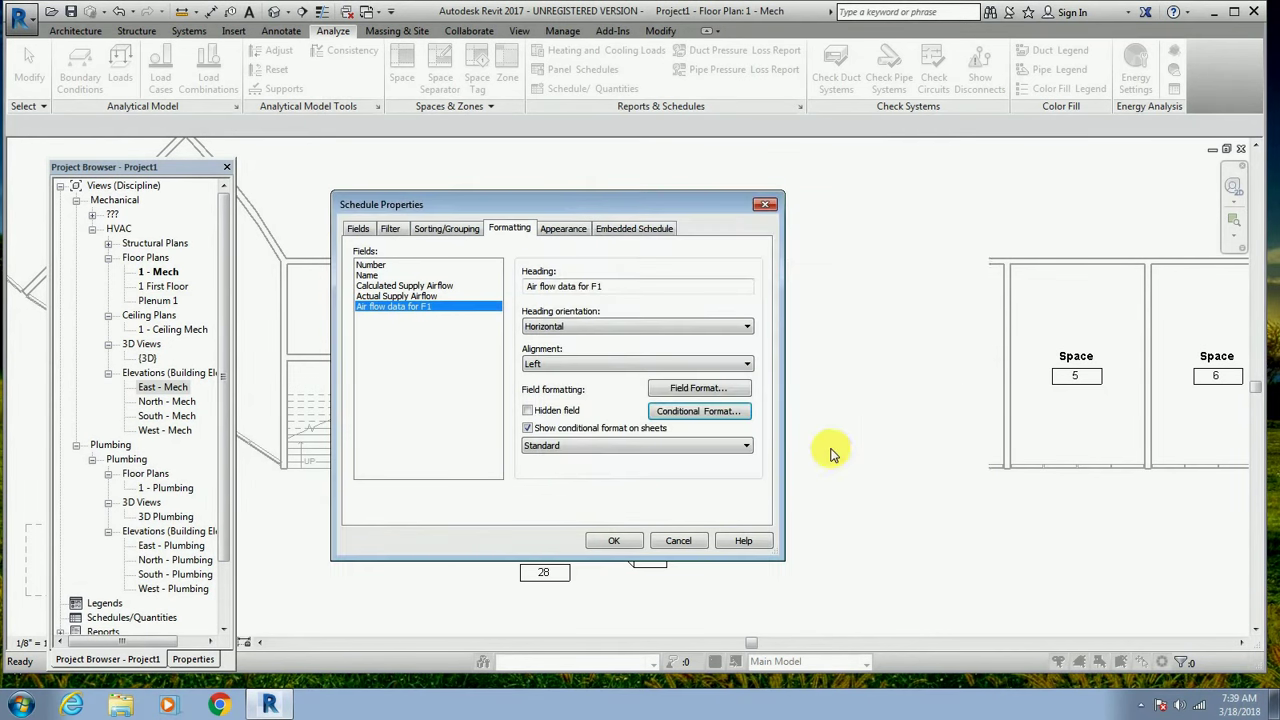
left_click(612, 540)
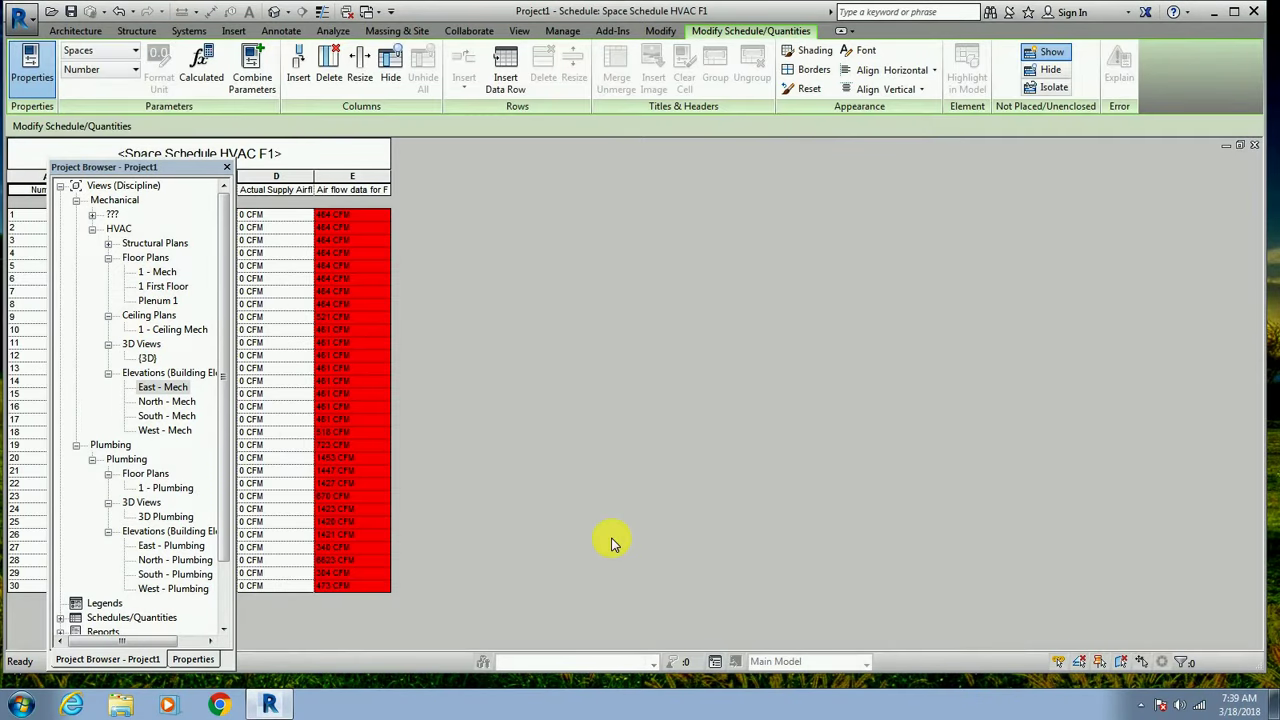
Re-dock the Project Browser on the left and open the 1 - Mech floor plan.
mouse_move(180, 167)
left_mouse_down()
mouse_move(370, 190)
mouse_move(598, 163)
left_mouse_up()
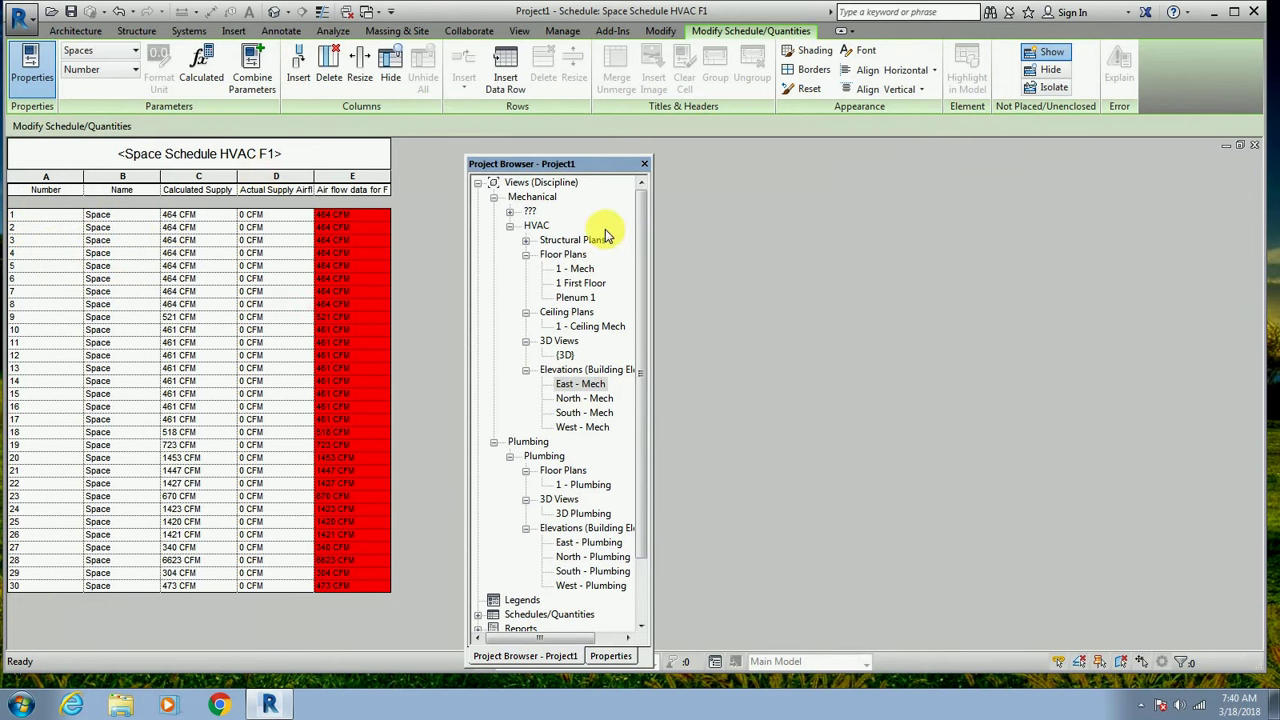
left_click_drag(594, 168, 235, 162)
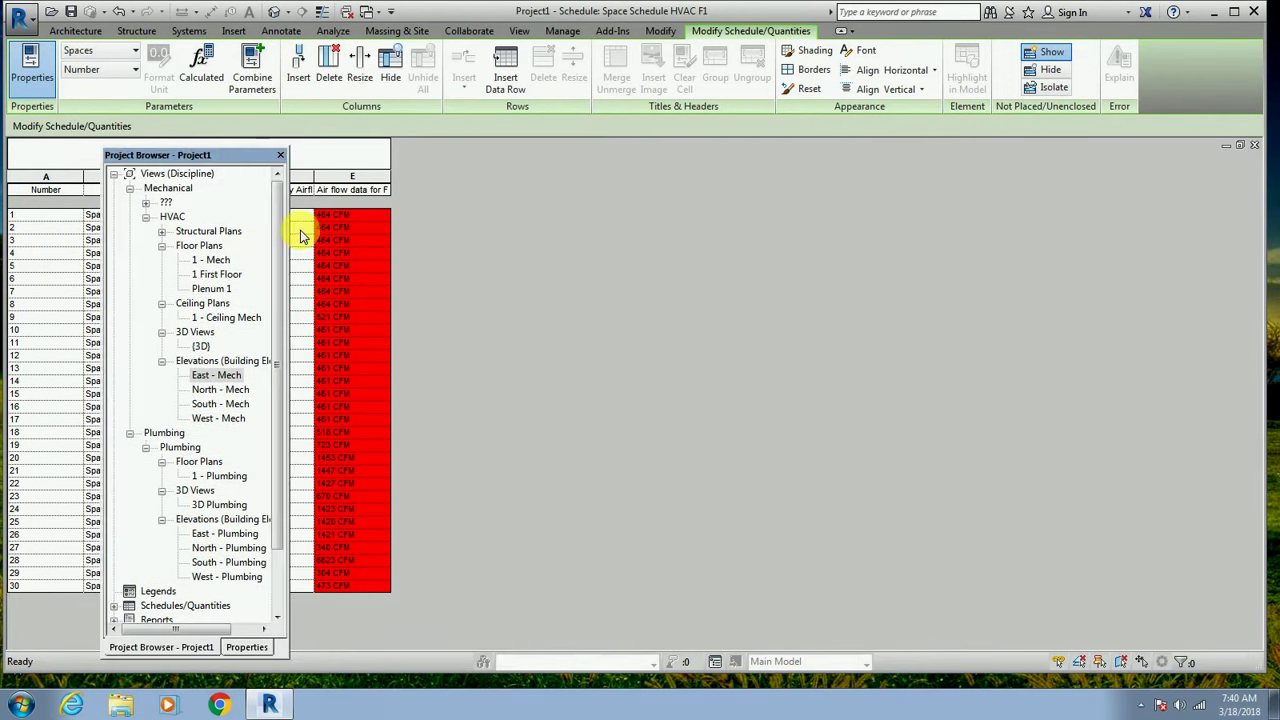
double_click(214, 260)
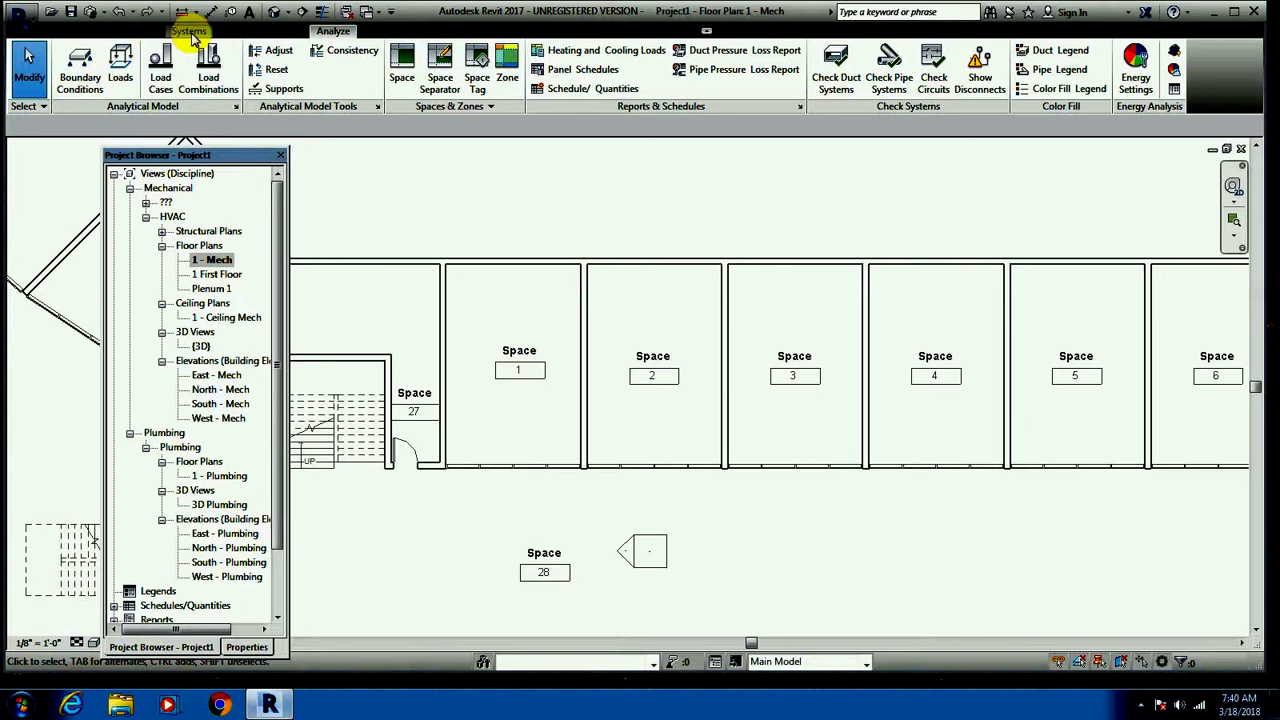
Start placing a Supply Diffuser 24 x 24 Face 12 x 12 Connection at 10' 0" offset.
left_click(190, 31)
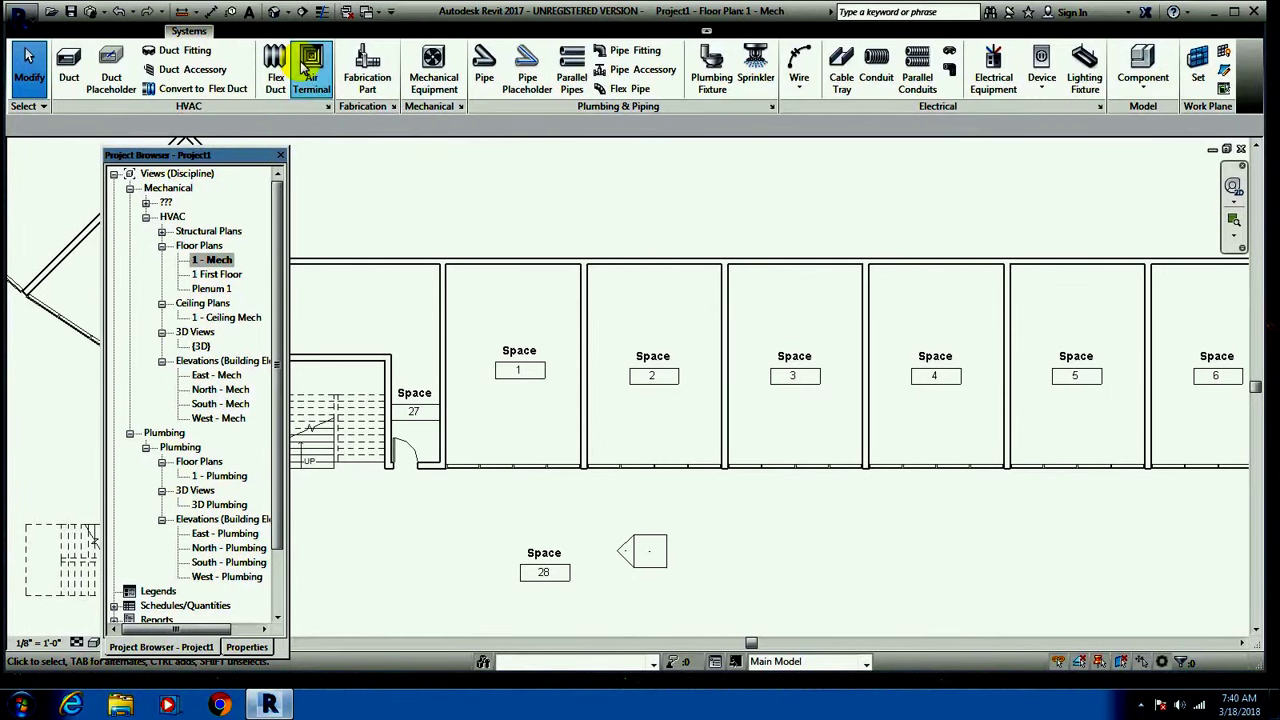
left_click(313, 70)
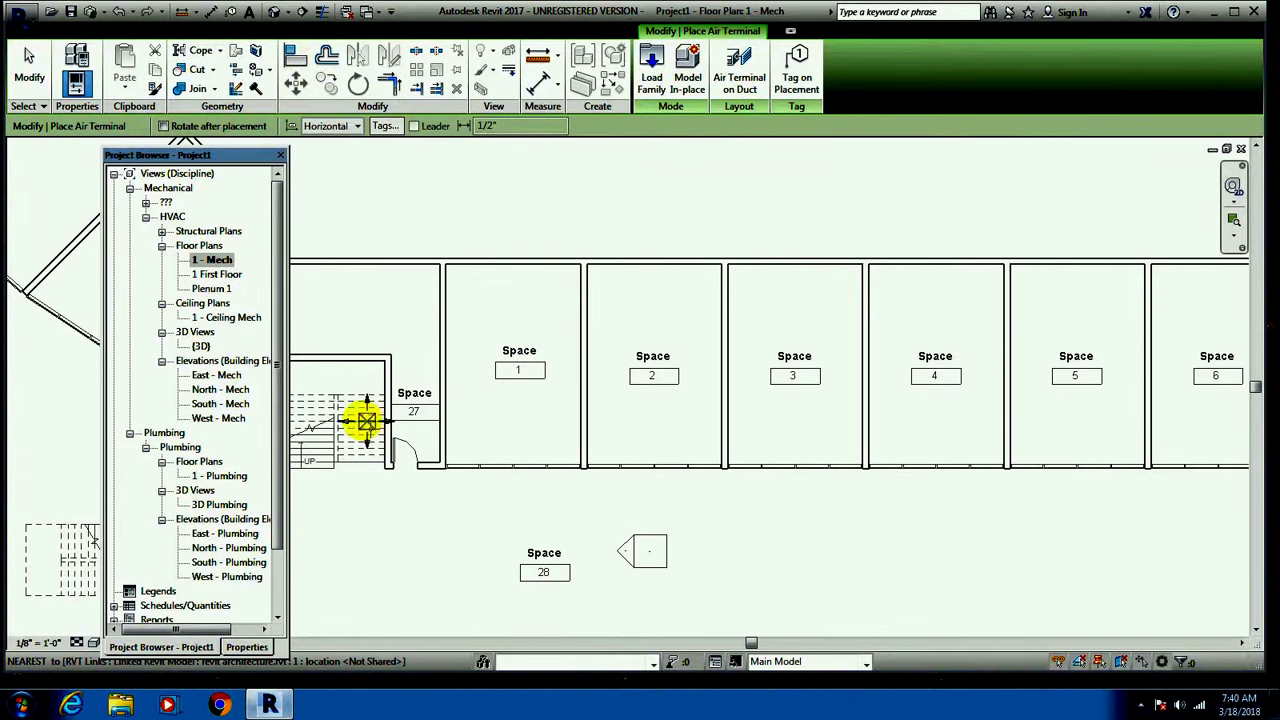
left_click(246, 647)
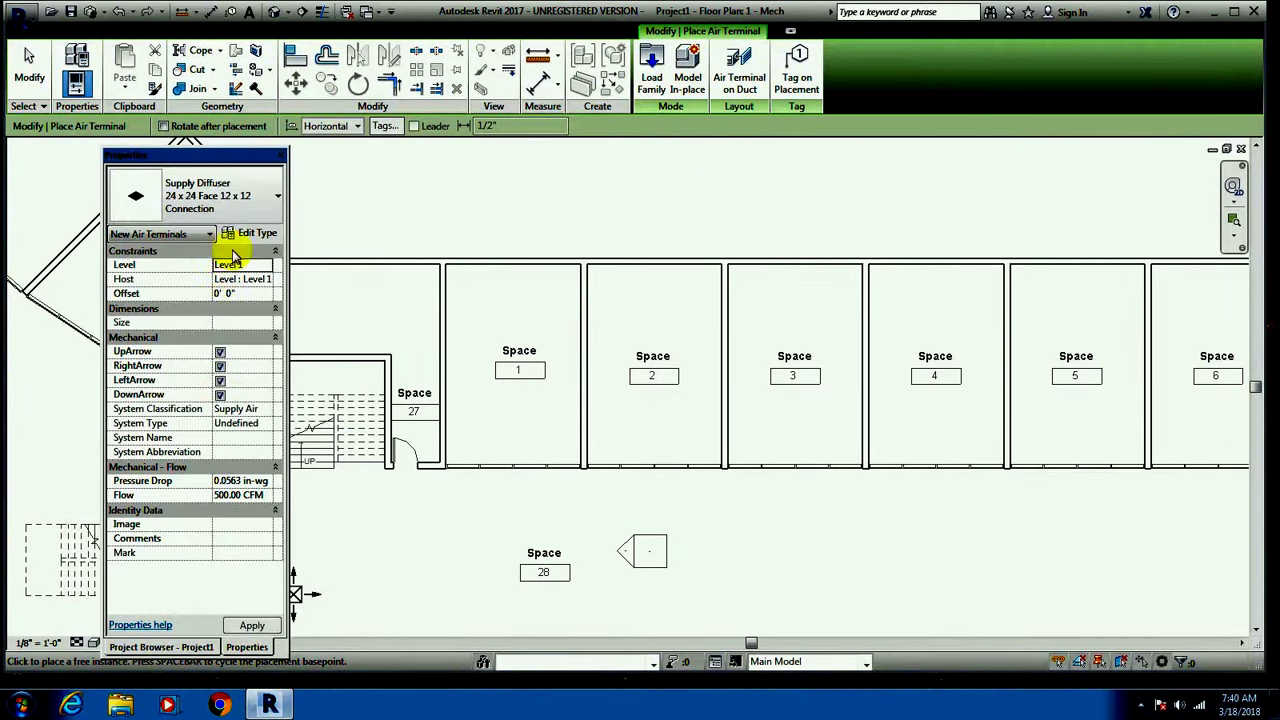
left_click(242, 300)
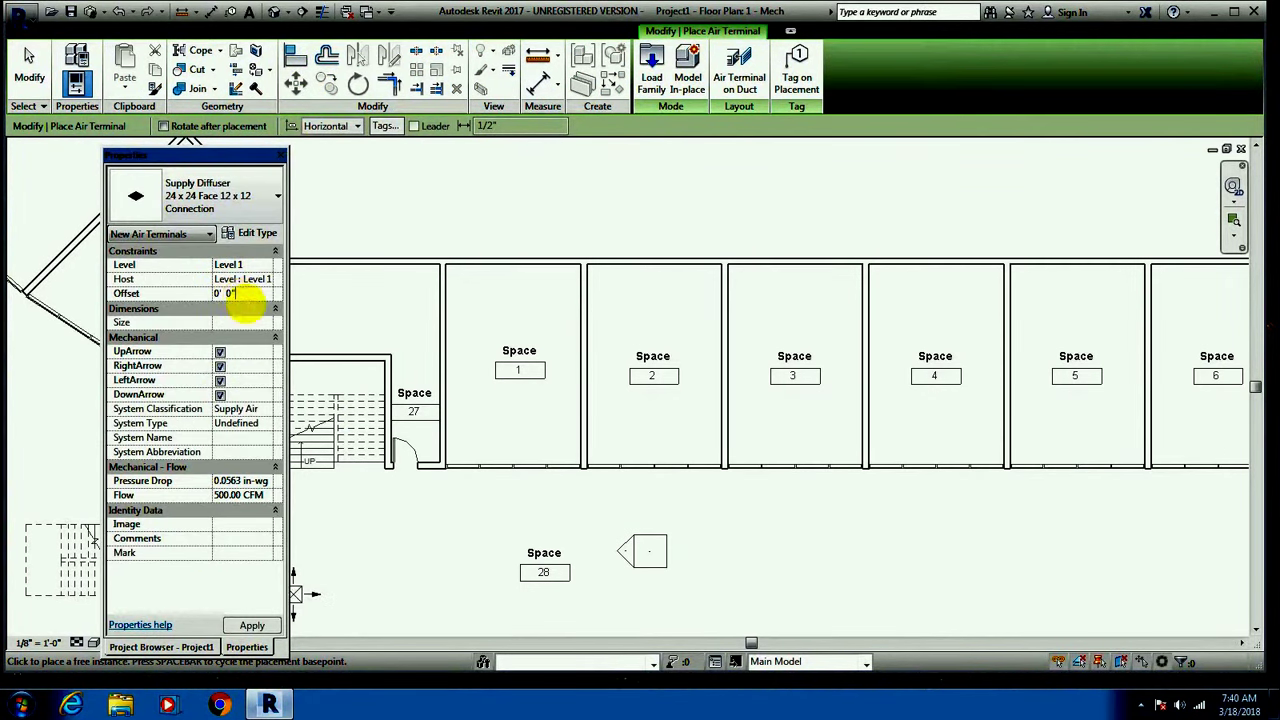
left_click_drag(250, 294, 212, 303)
type("10")
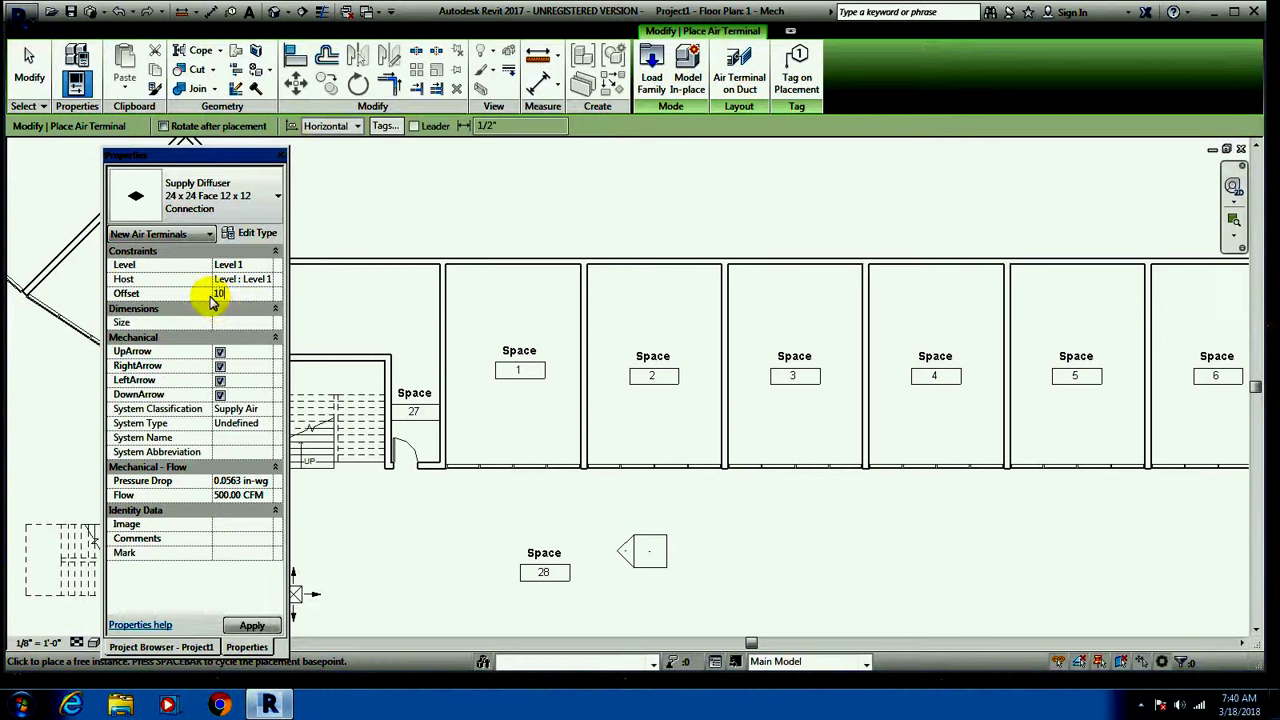
key("Return")
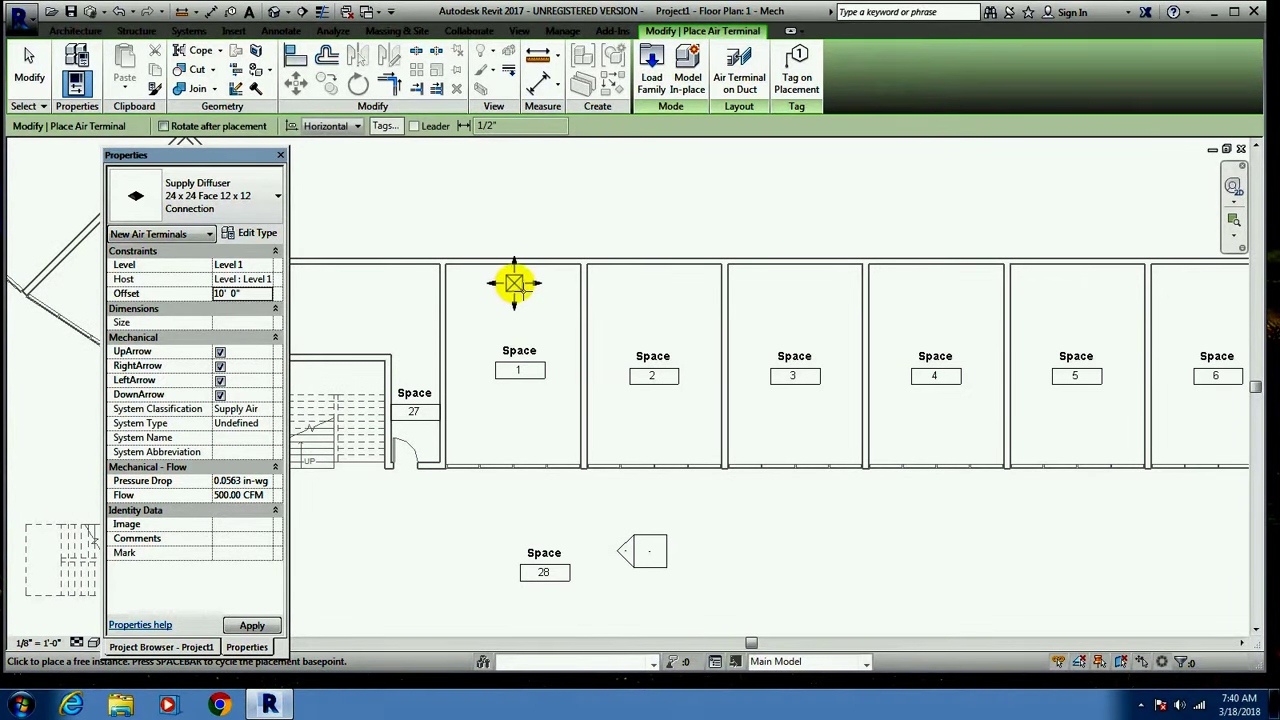
Place upper and lower supply diffusers in Spaces 1, 2 and 3, then end placement.
left_click(514, 282)
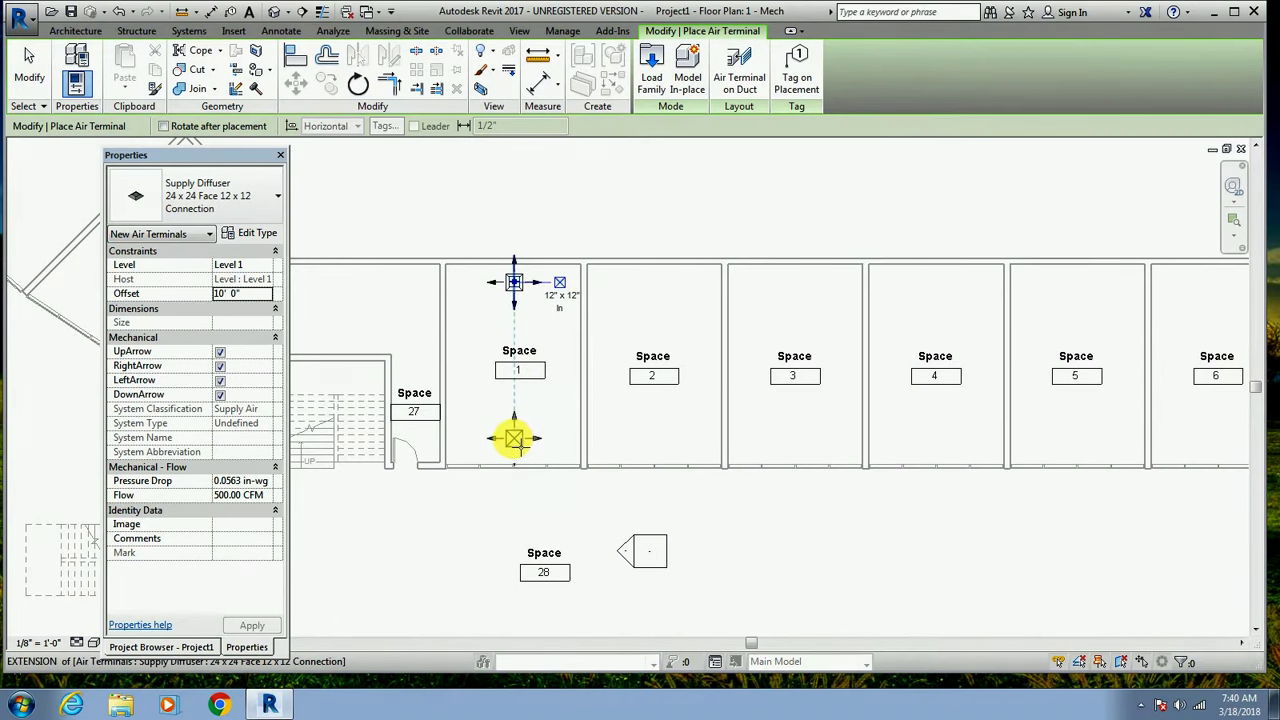
left_click(527, 442)
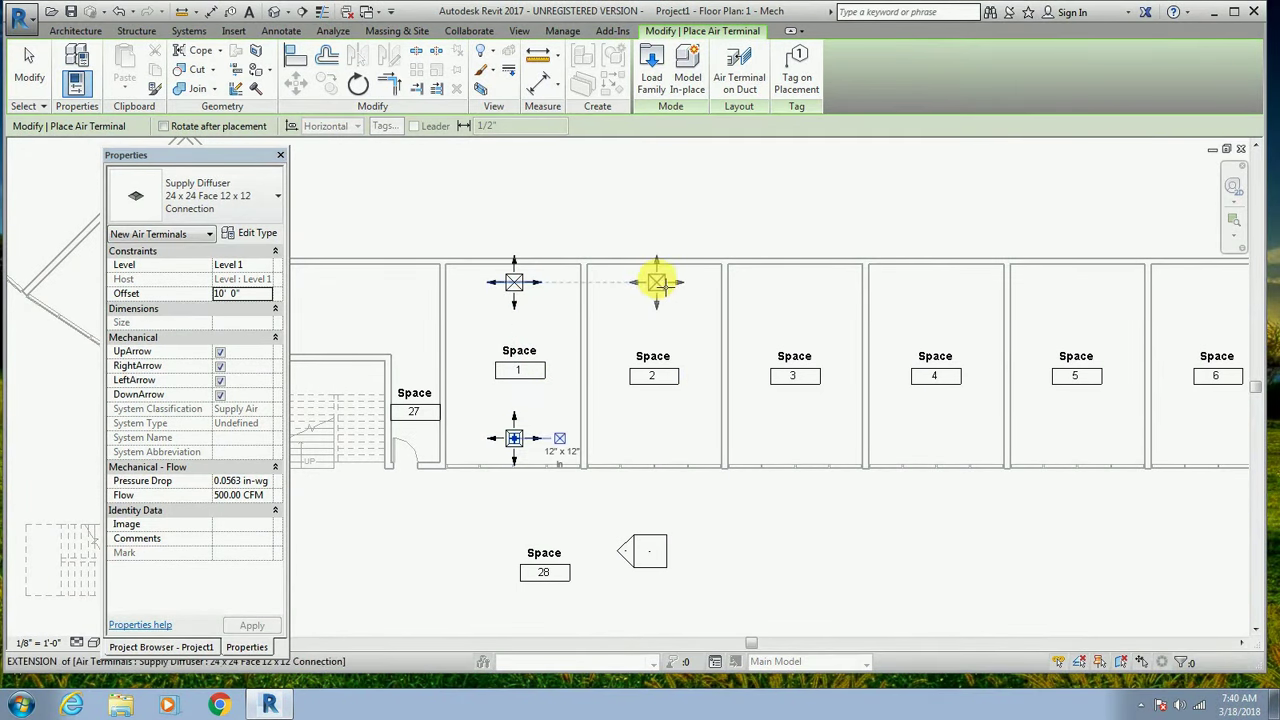
left_click(658, 284)
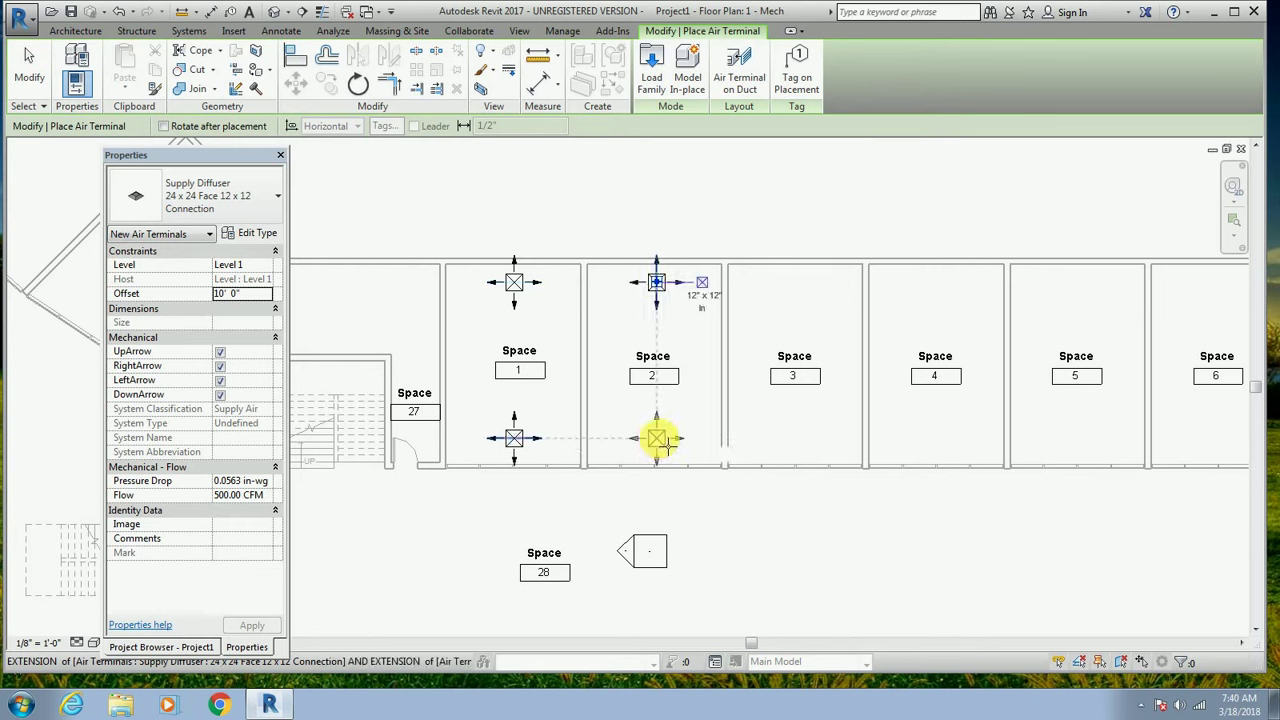
left_click(656, 438)
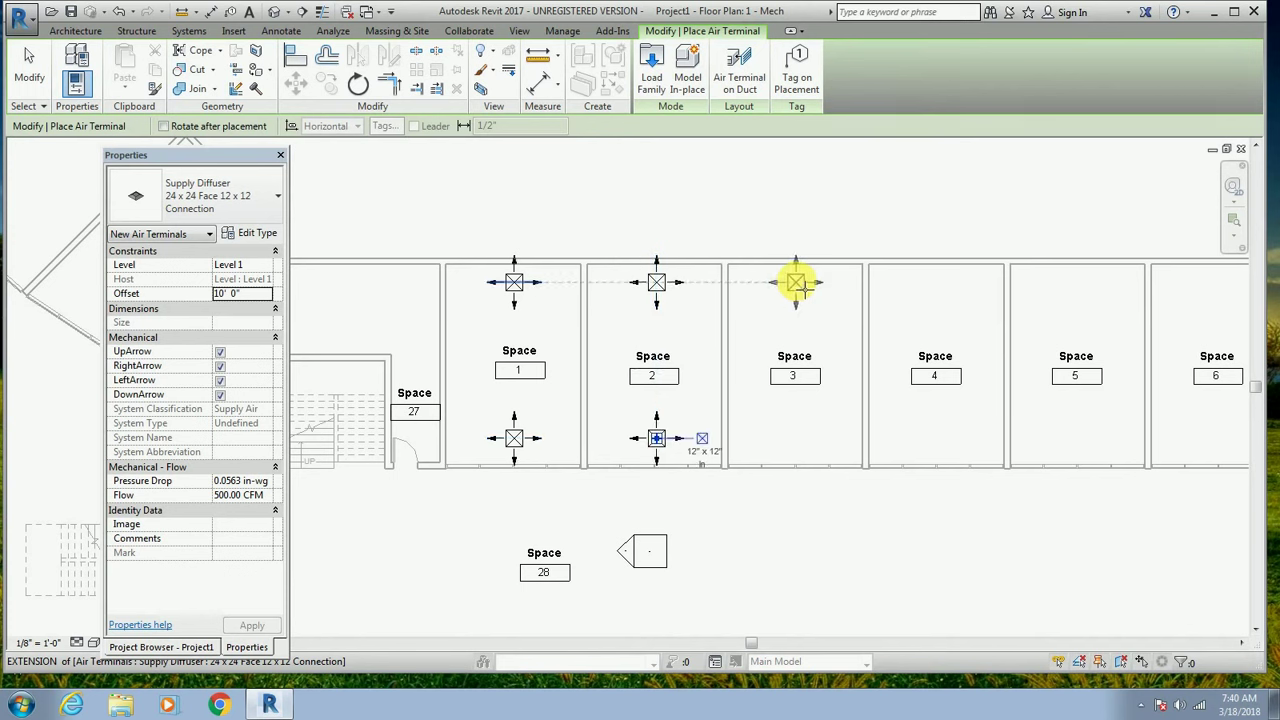
left_click(800, 285)
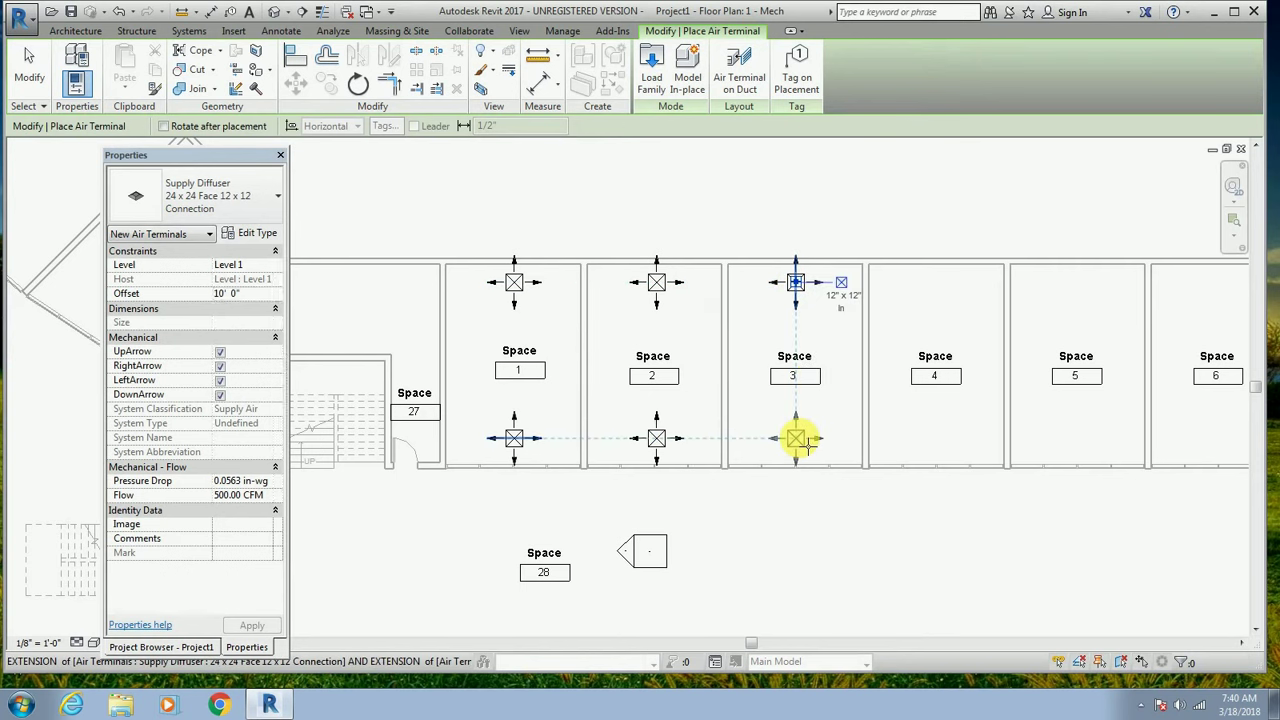
left_click(797, 439)
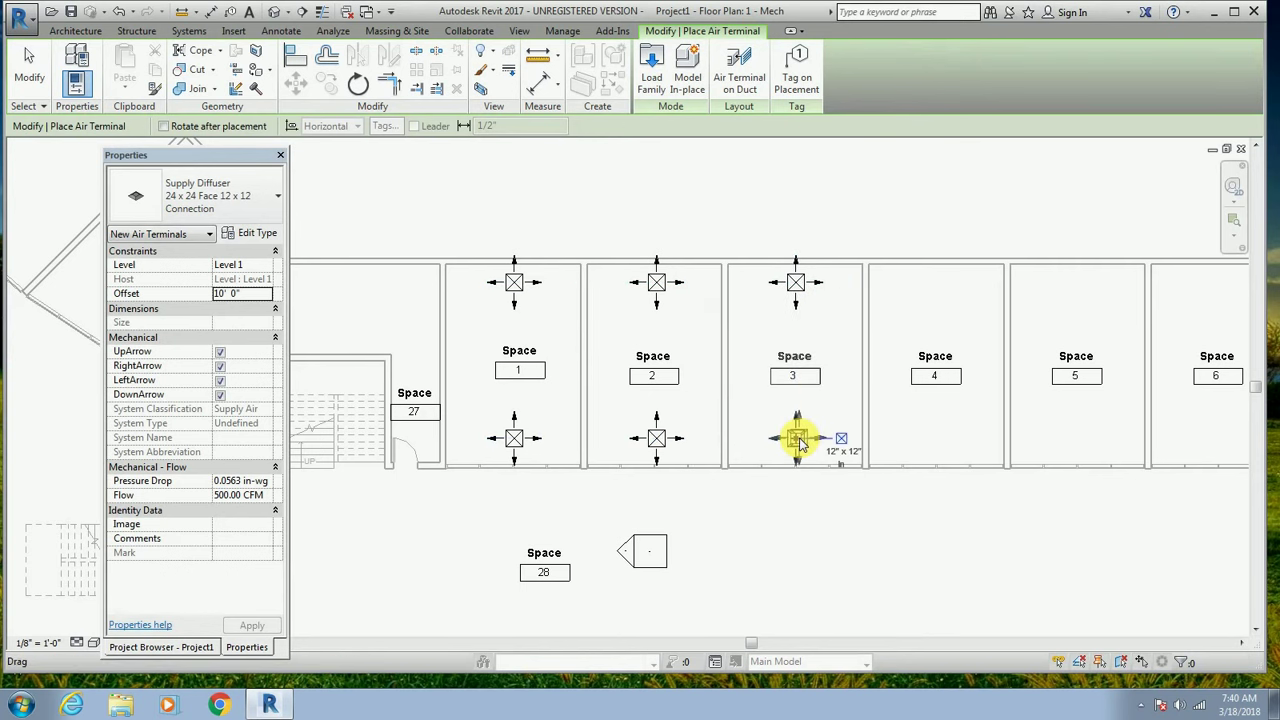
key("Escape")
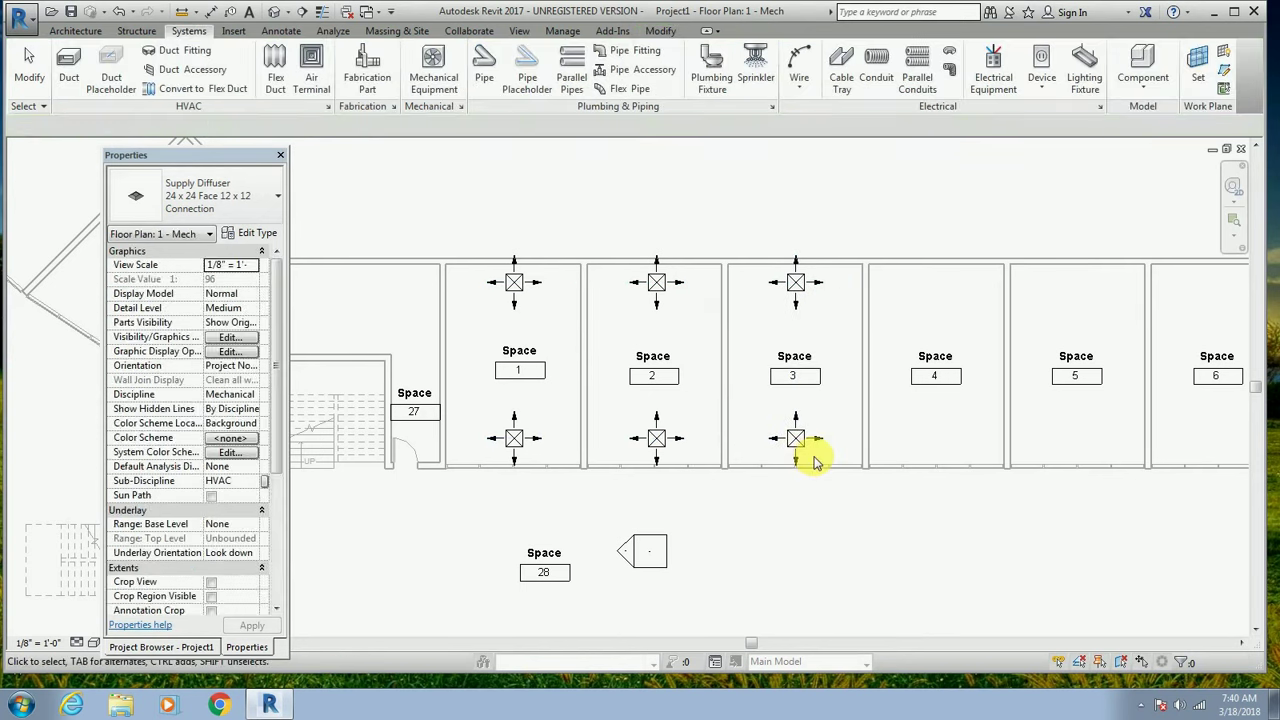
Ctrl-select the six diffusers, upper and lower, in Spaces 1, 2 and 3.
scroll(851, 468, "down", 3)
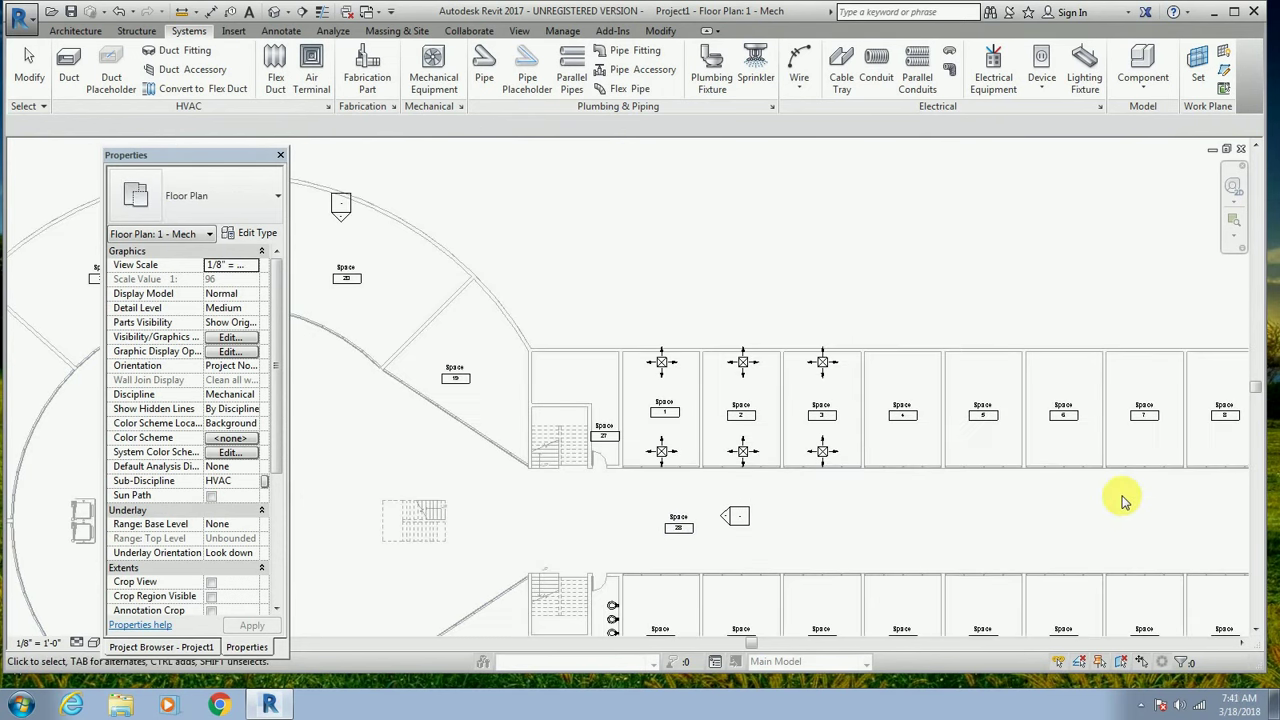
scroll(754, 648, "down", 2)
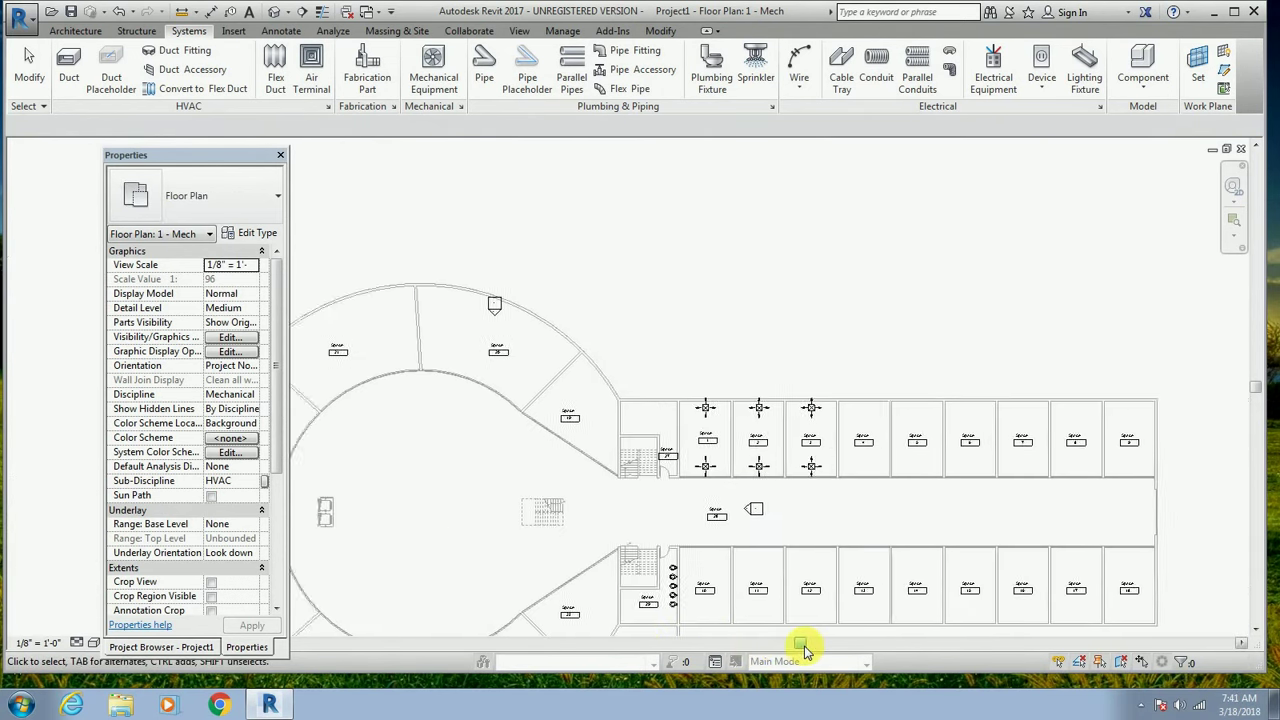
left_click_drag(754, 647, 846, 646)
scroll(437, 510, "up", 1)
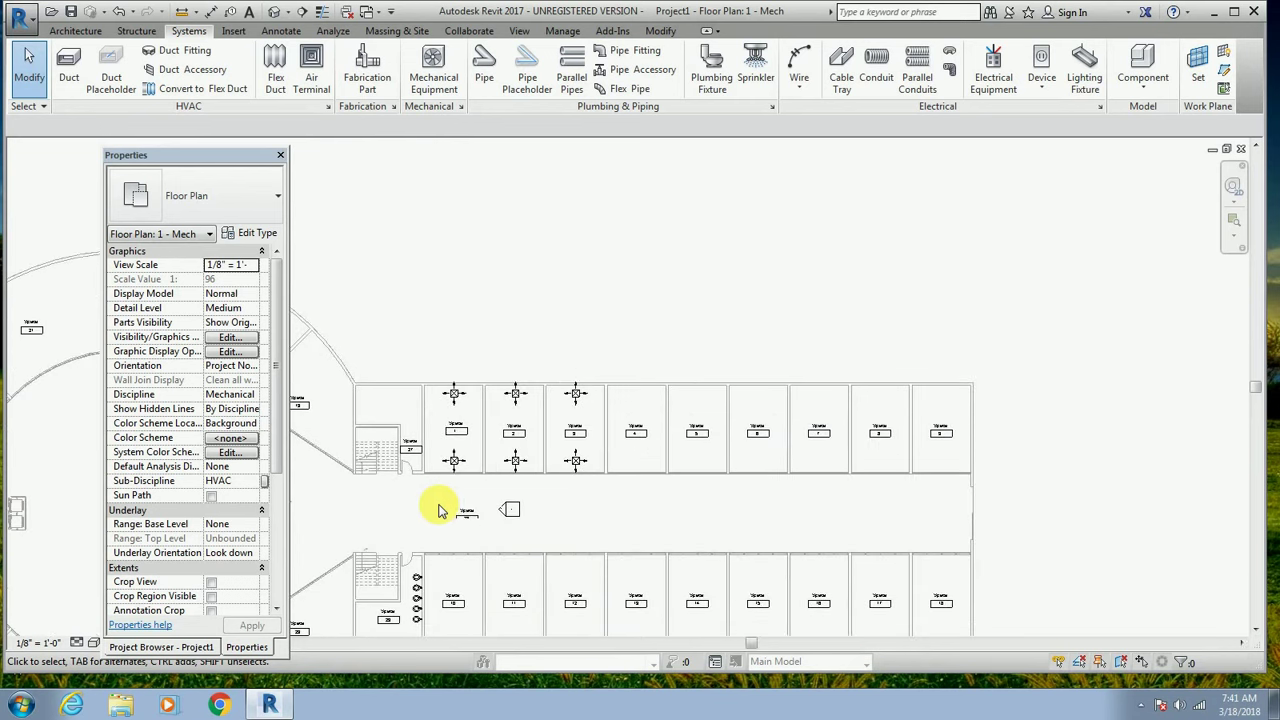
scroll(437, 510, "up", 1)
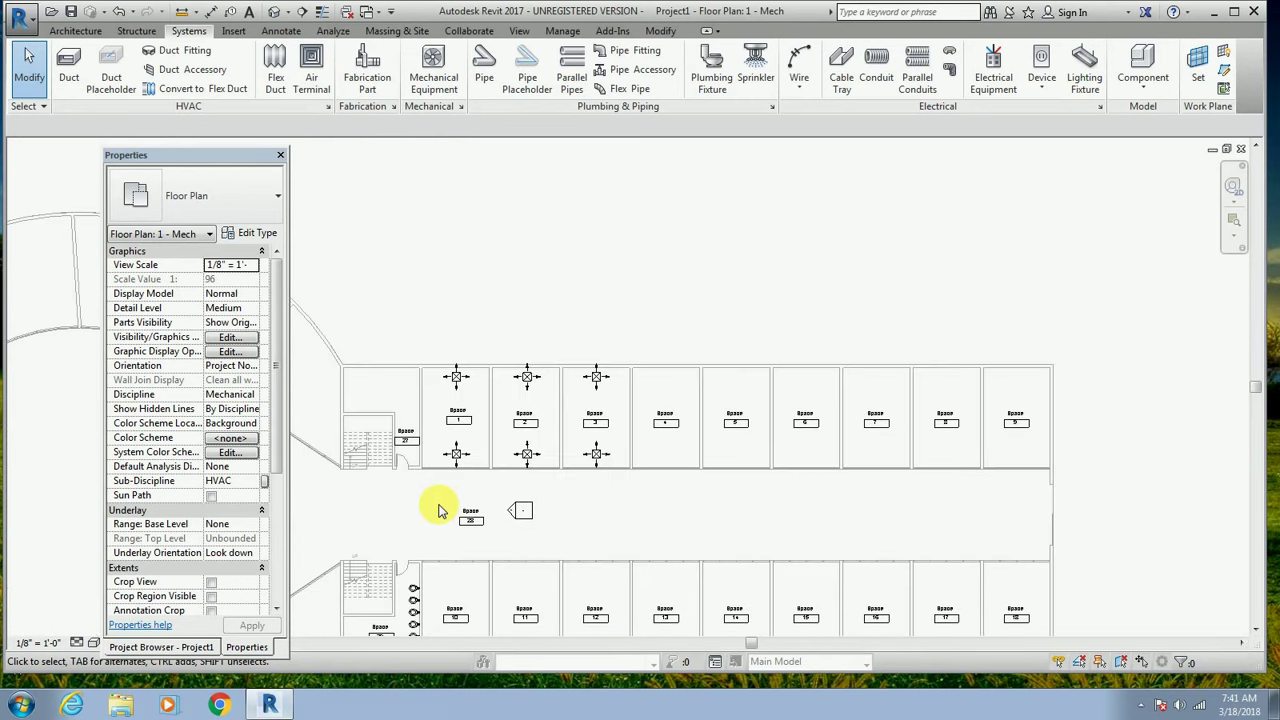
left_click(458, 383)
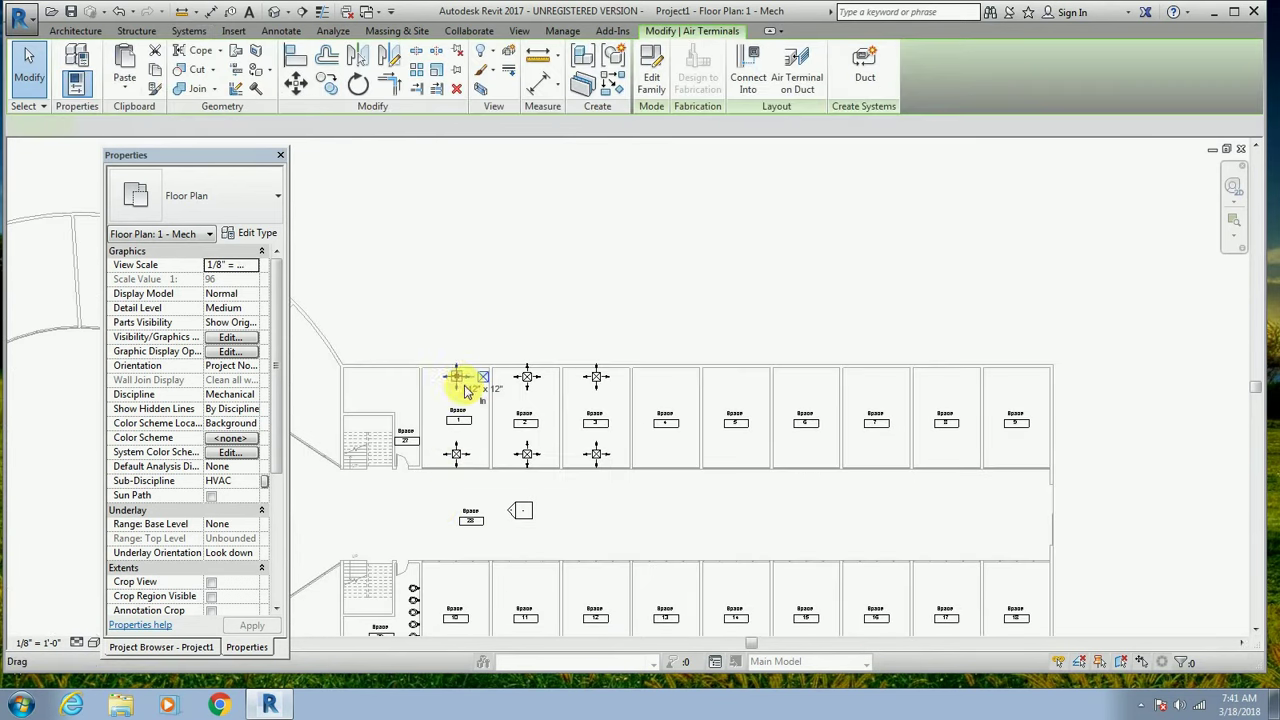
left_click(458, 458, "ctrl")
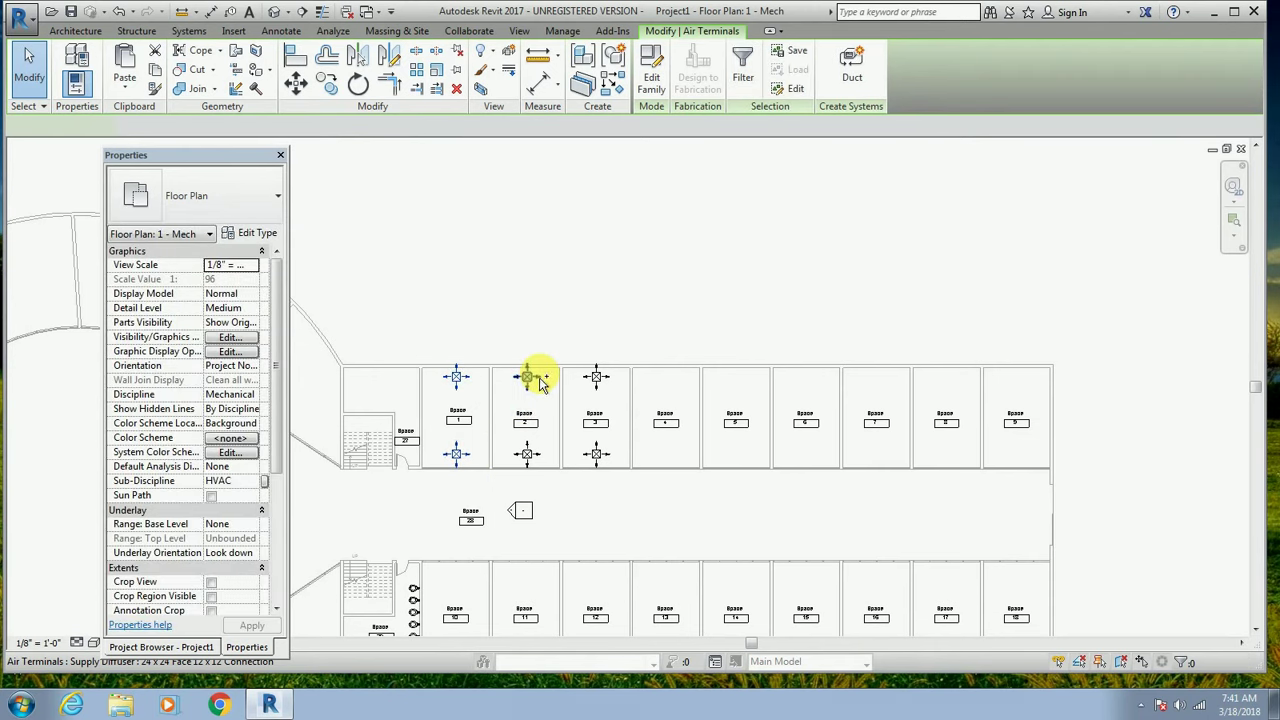
left_click(537, 379, "ctrl")
left_click(528, 457, "ctrl")
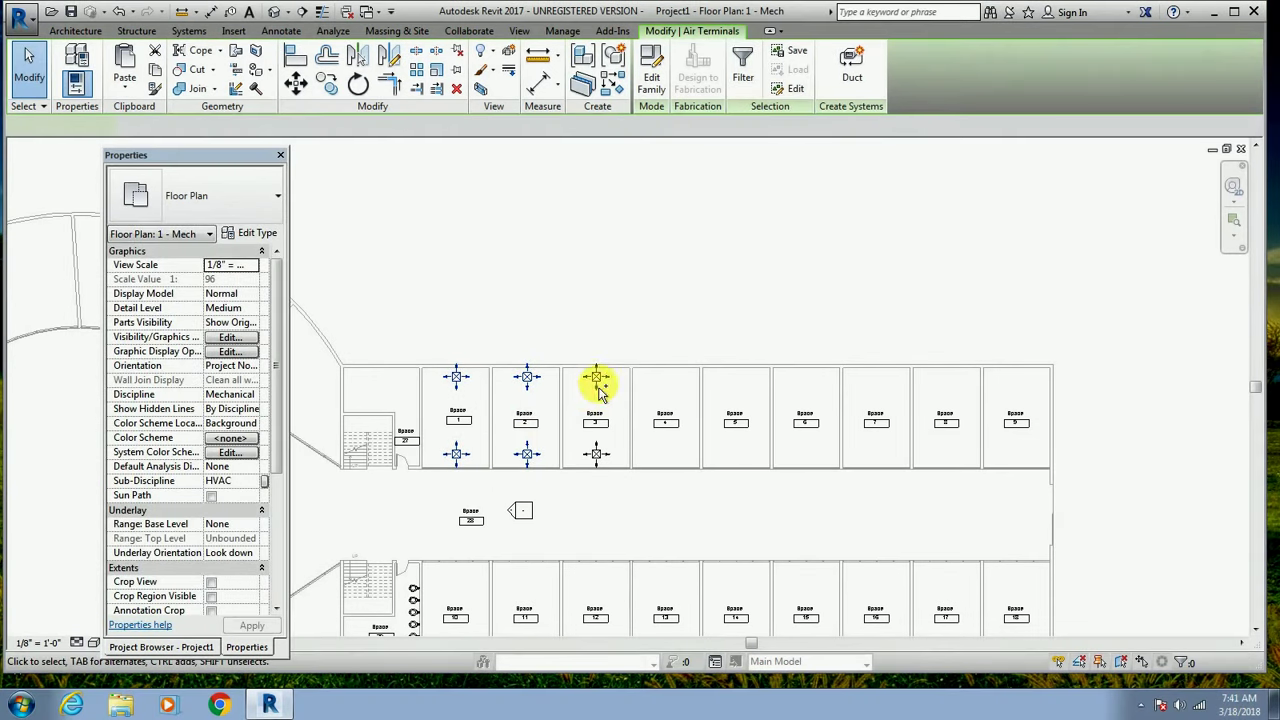
left_click(596, 378, "ctrl")
left_click(597, 457, "ctrl")
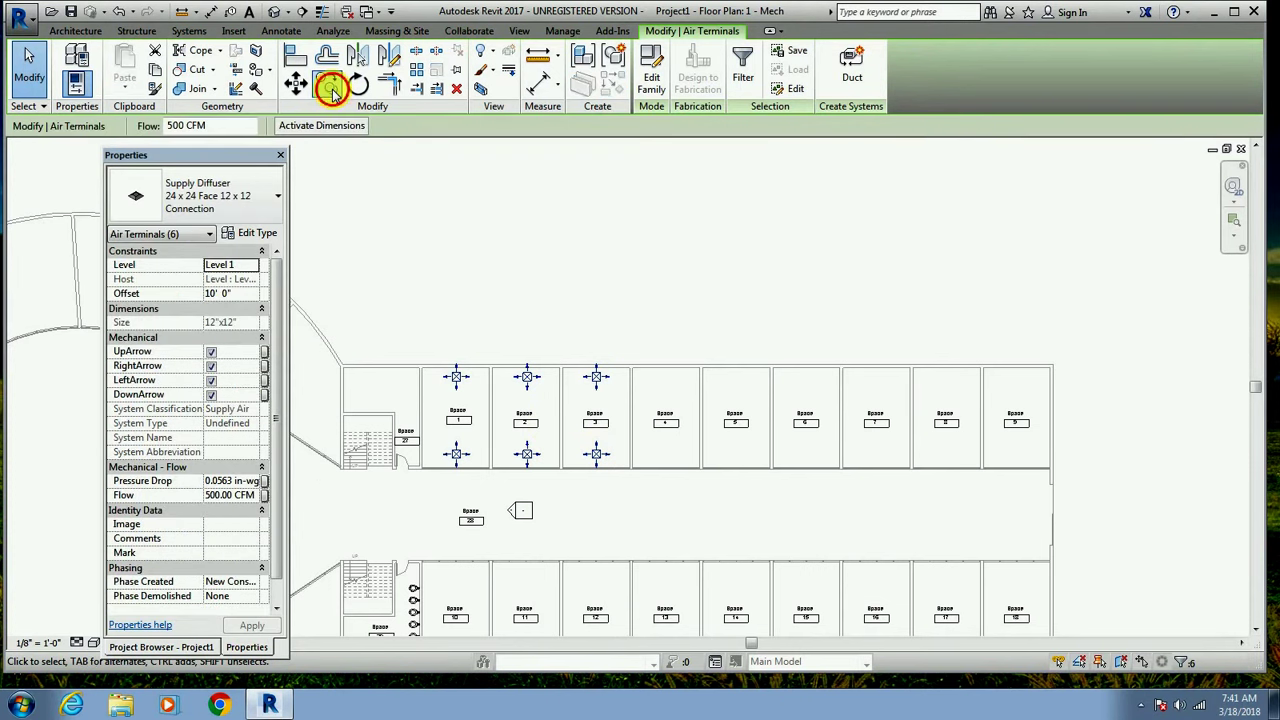
Copy the six diffusers with Multiple enabled into Spaces 4–6 and Spaces 7–9.
left_click(327, 85)
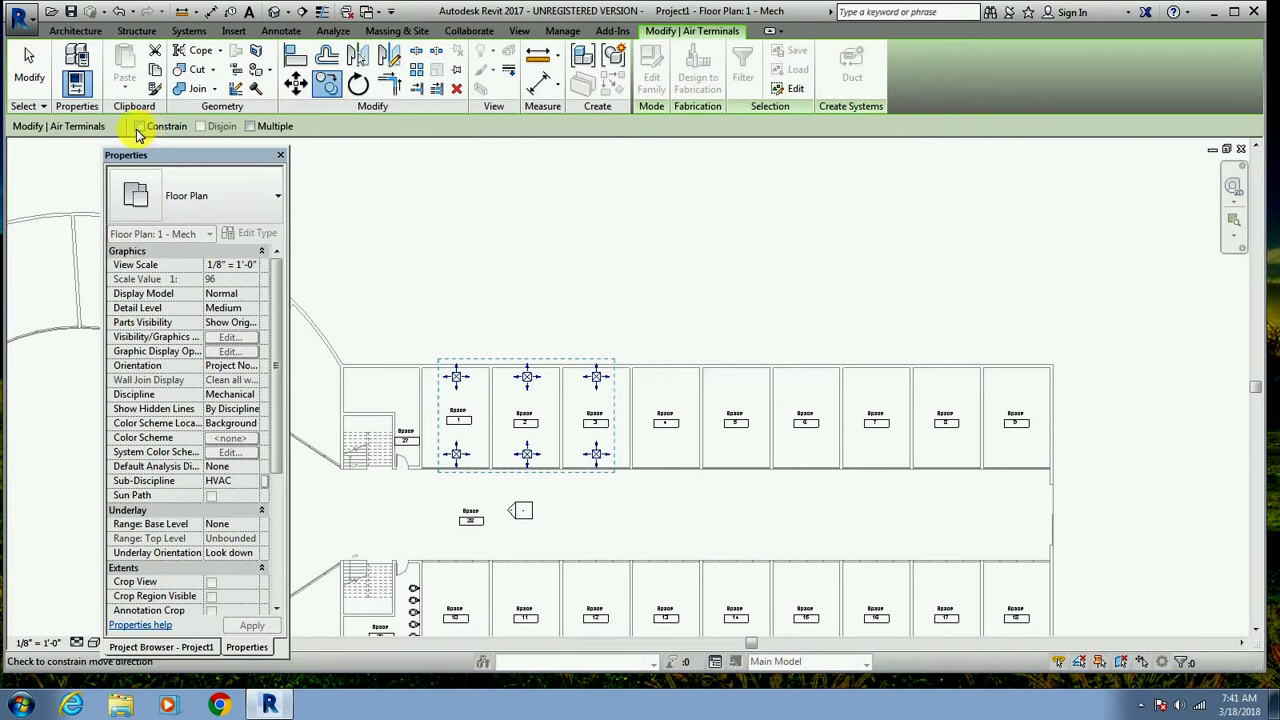
left_click(250, 126)
left_click(527, 468)
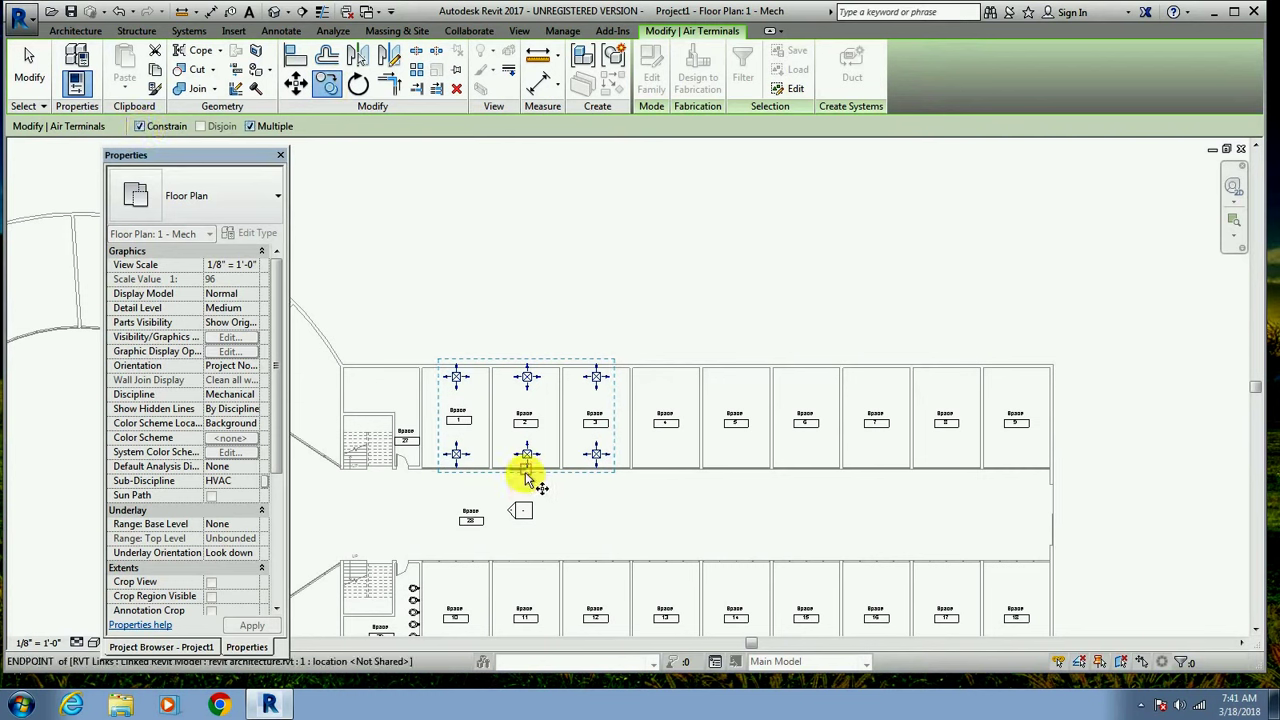
left_click(744, 498)
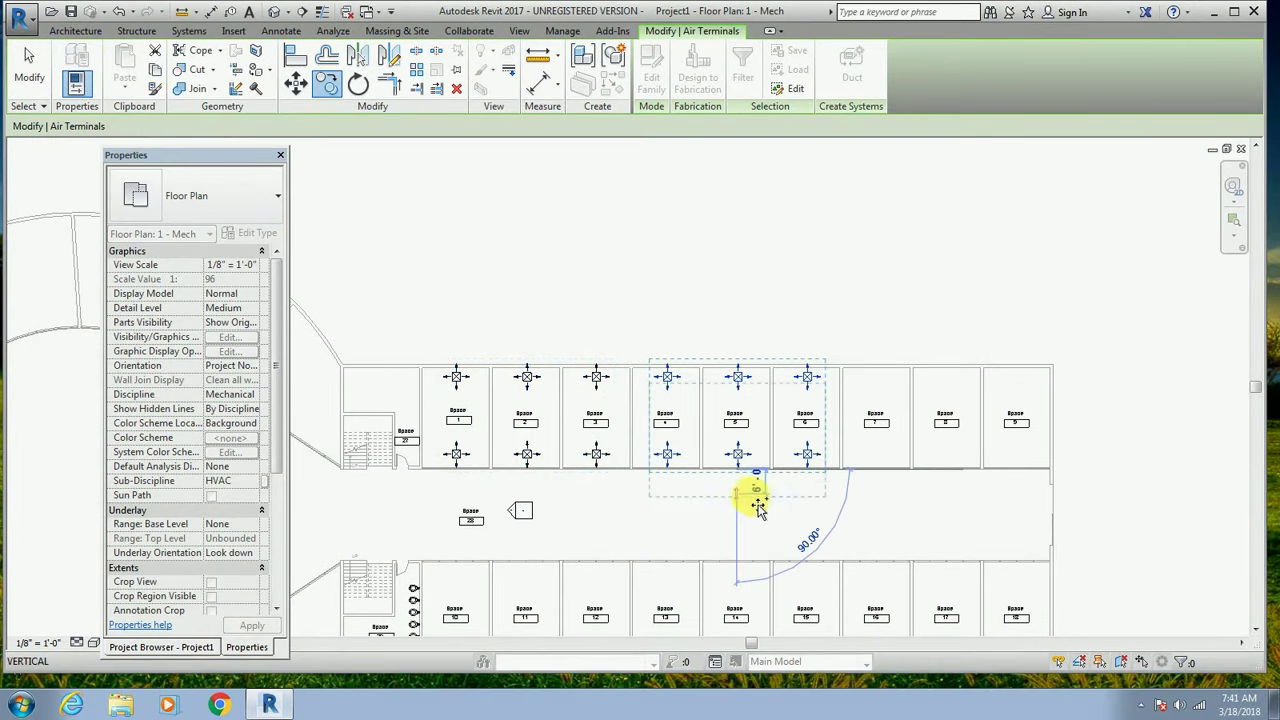
left_click(955, 505)
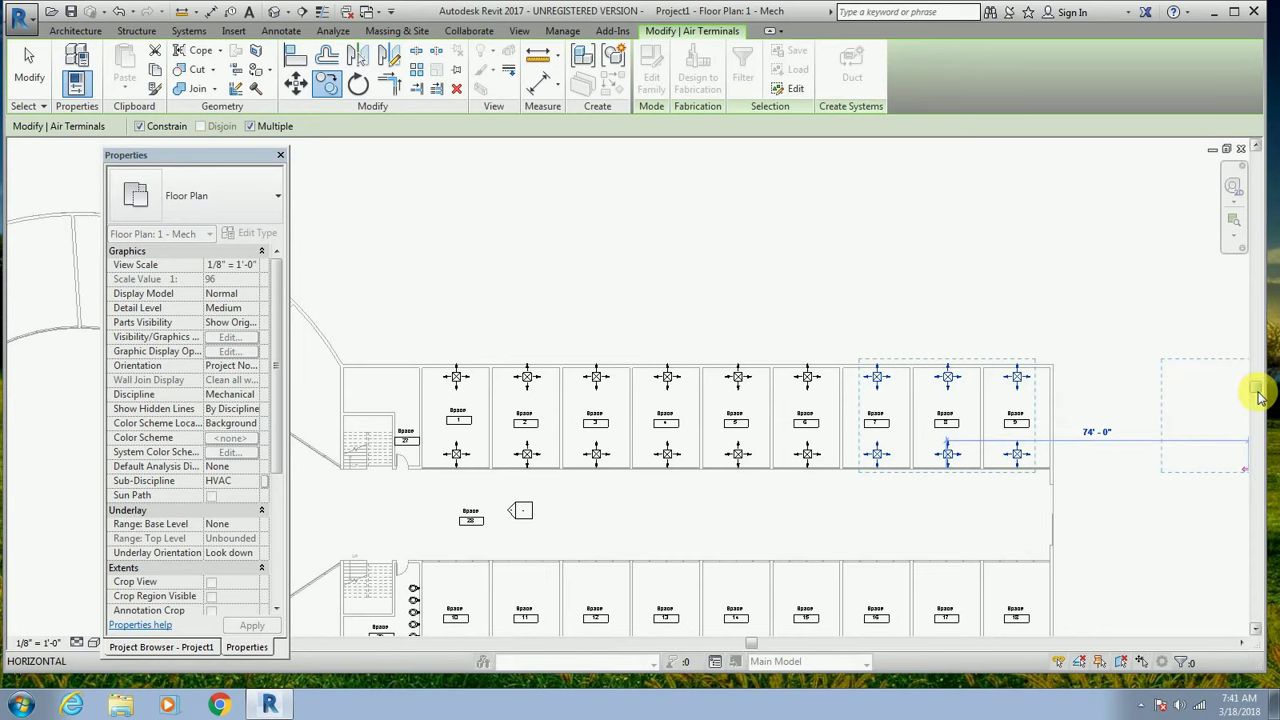
scroll(1252, 412, "down", 3)
scroll(1252, 412, "down", 2)
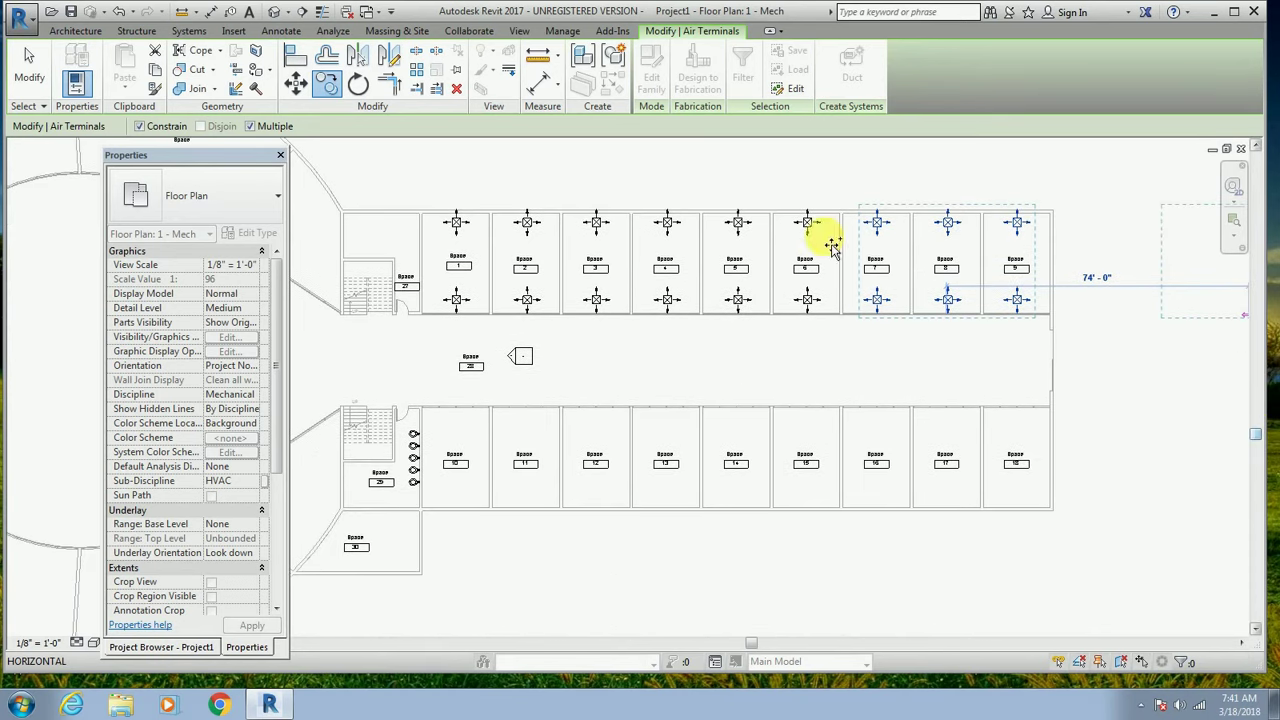
left_click(717, 240)
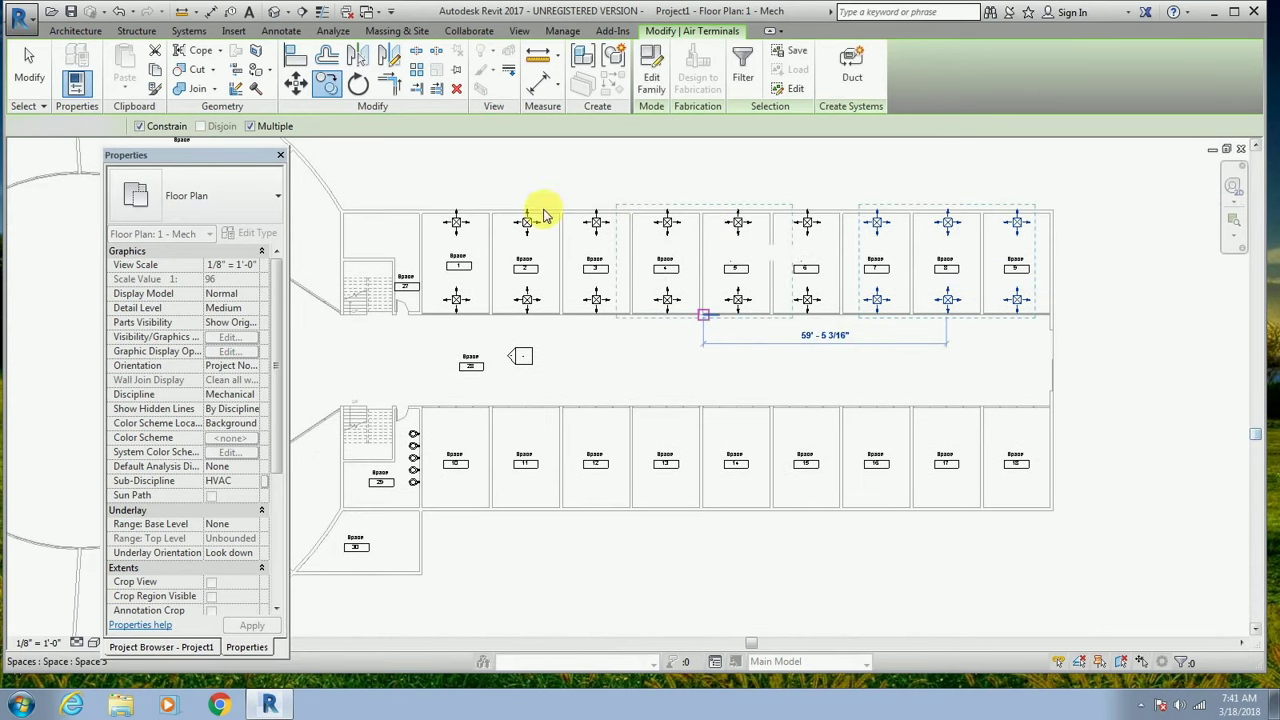
key("Escape")
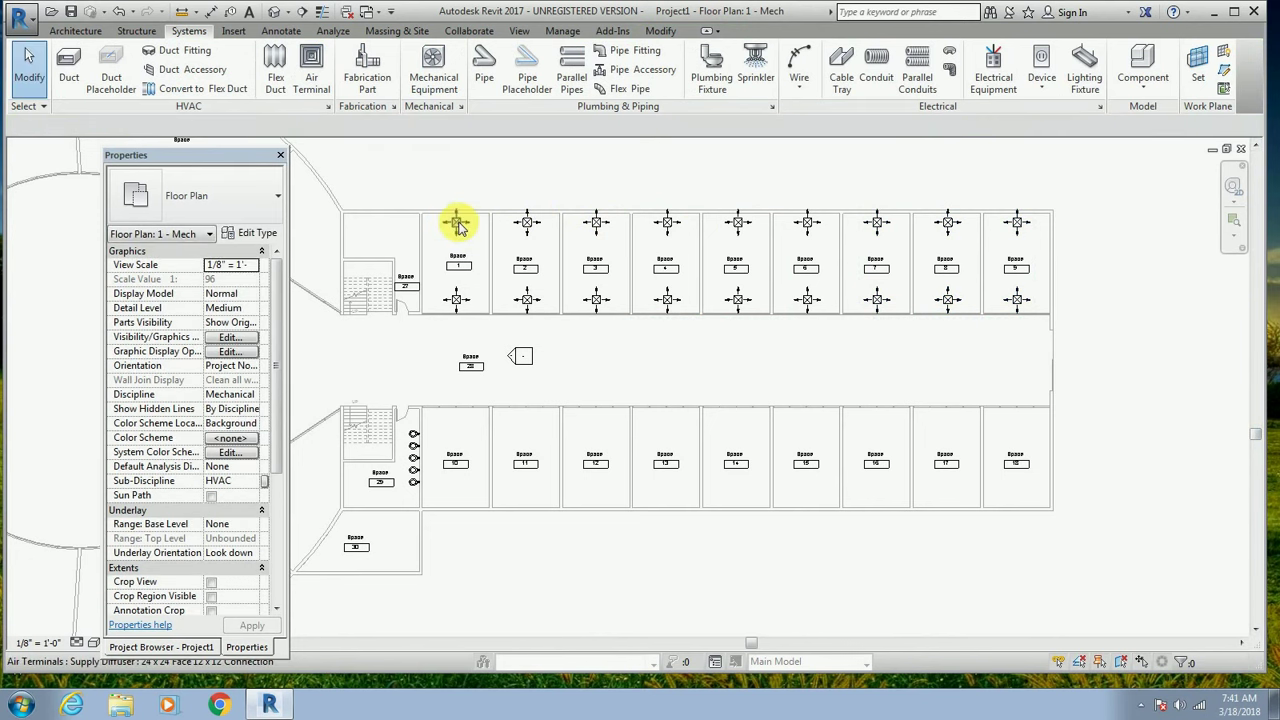
Window-select the upper row and filter out Spaces and Space Tags, leaving 18 air terminals.
left_click(458, 225)
mouse_move(421, 190)
left_mouse_down()
mouse_move(982, 327)
mouse_move(1043, 320)
left_mouse_up()
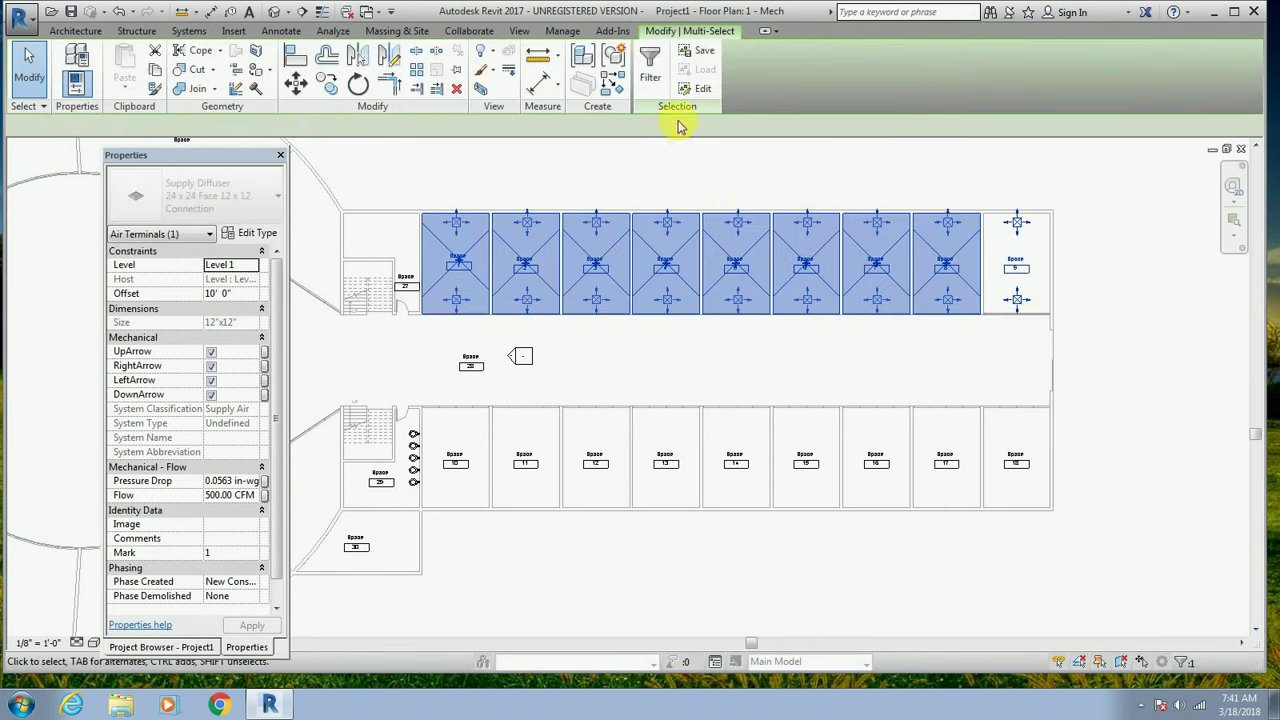
left_click(660, 80)
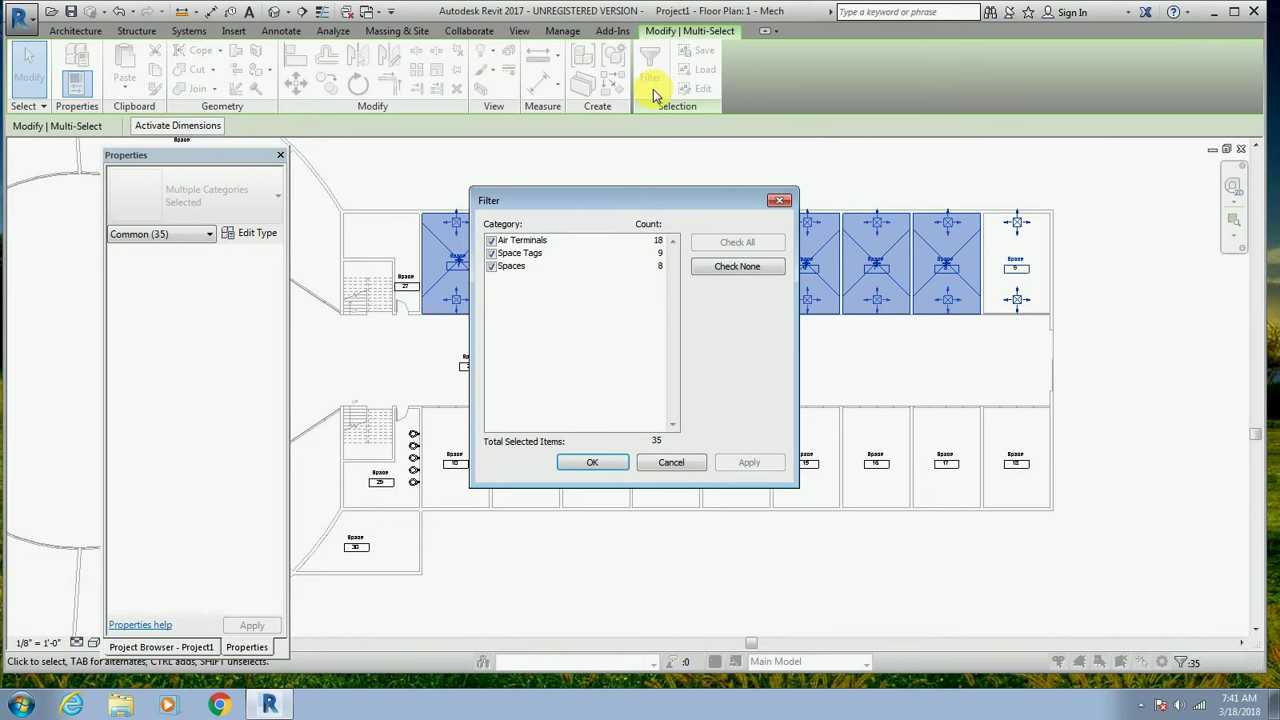
left_click(491, 254)
left_click(491, 267)
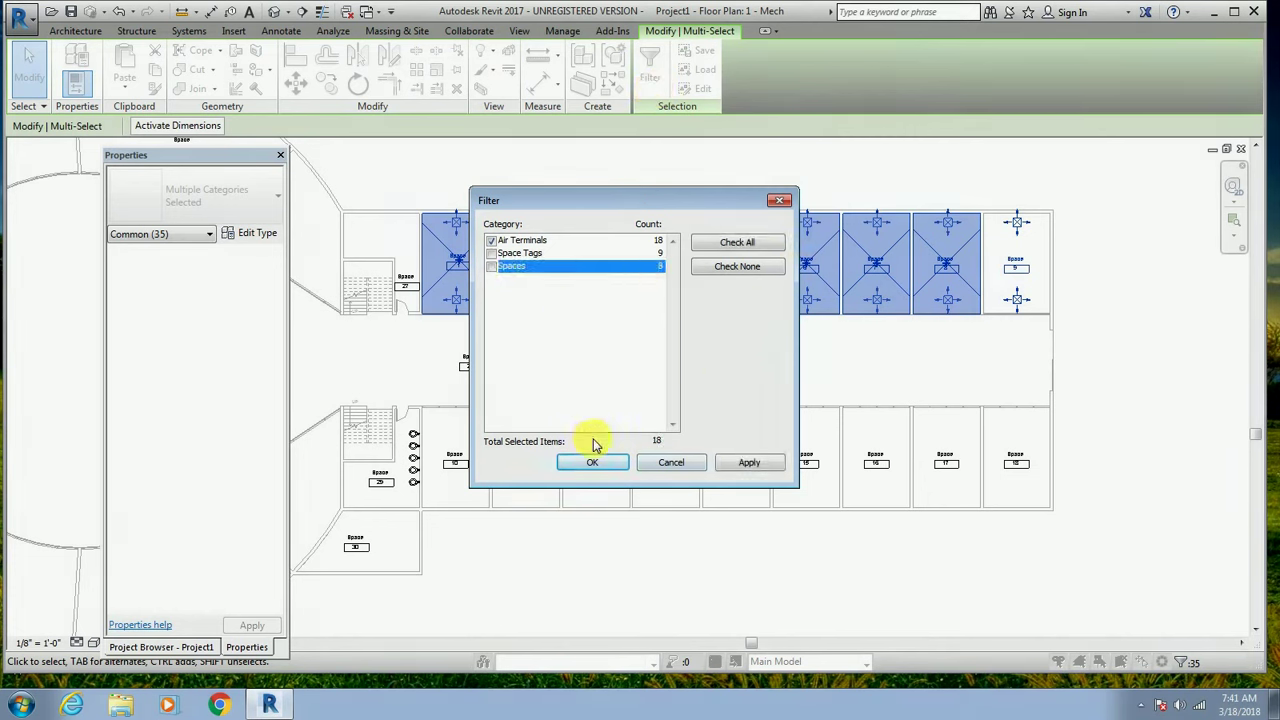
left_click(777, 464)
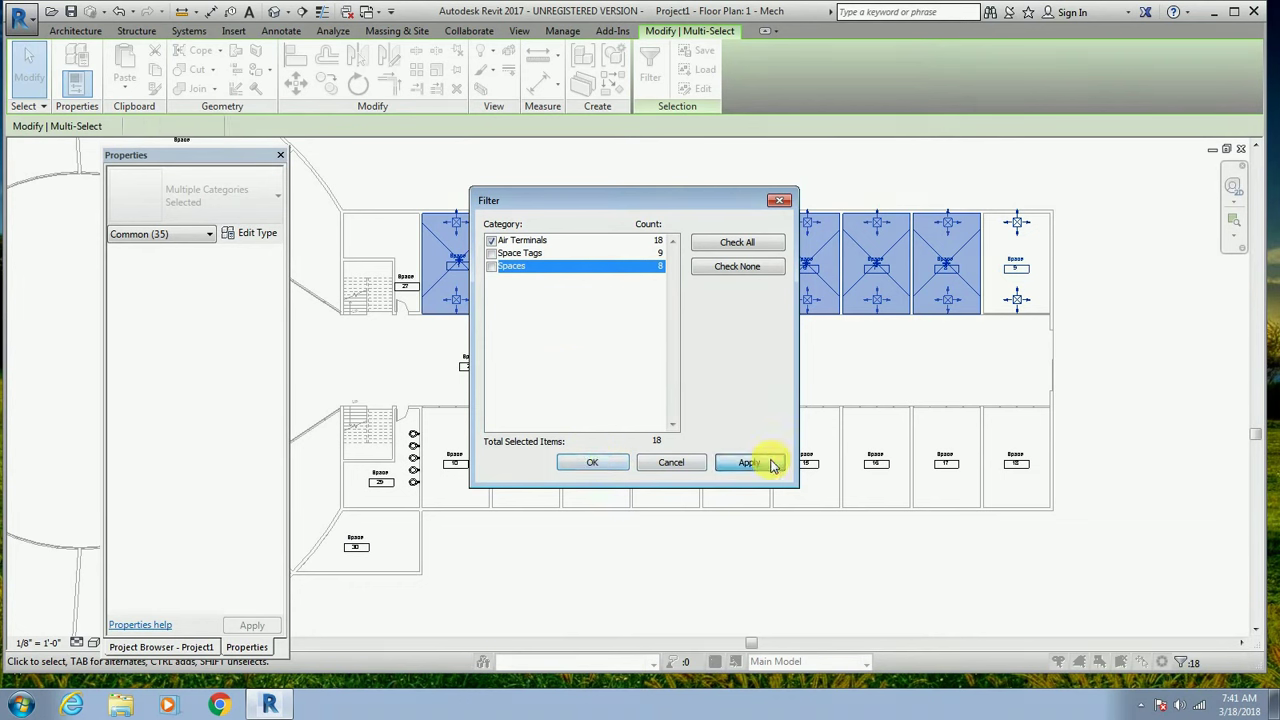
left_click(593, 464)
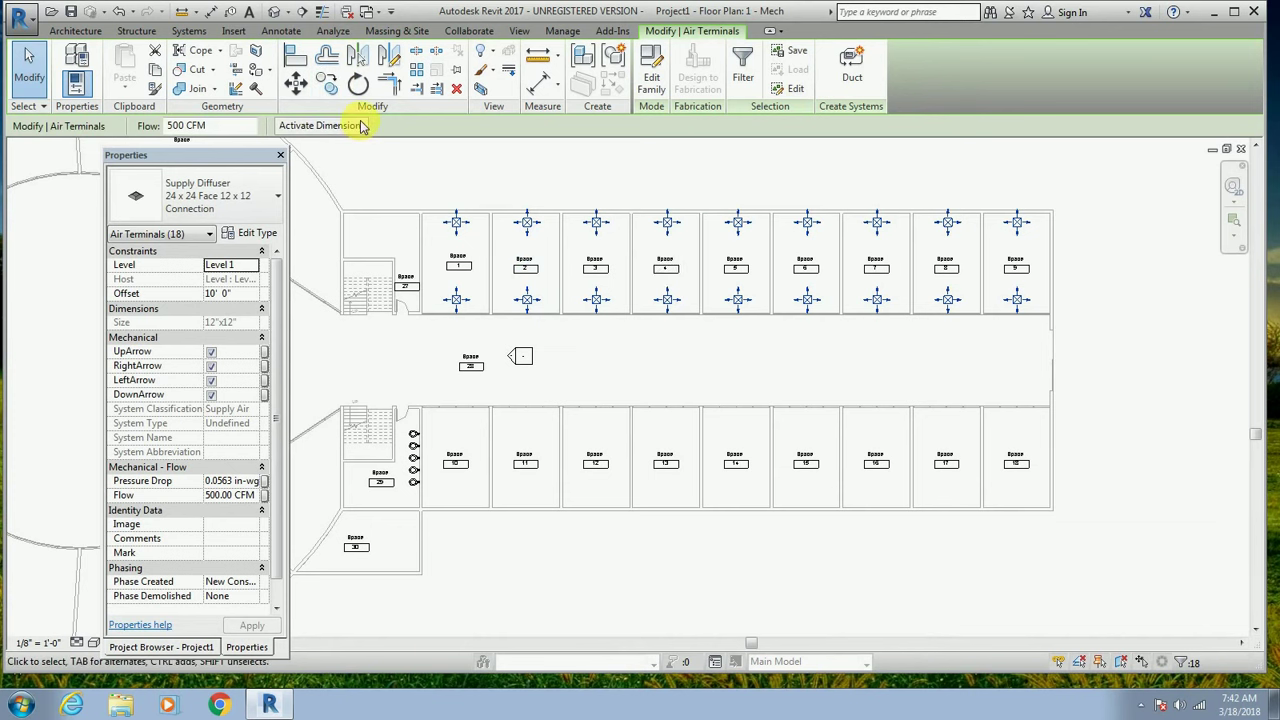
Start a multiple copy of the 18 diffusers, previewing a 34' 8 159/256" shift down to the lower rooms.
left_click(328, 86)
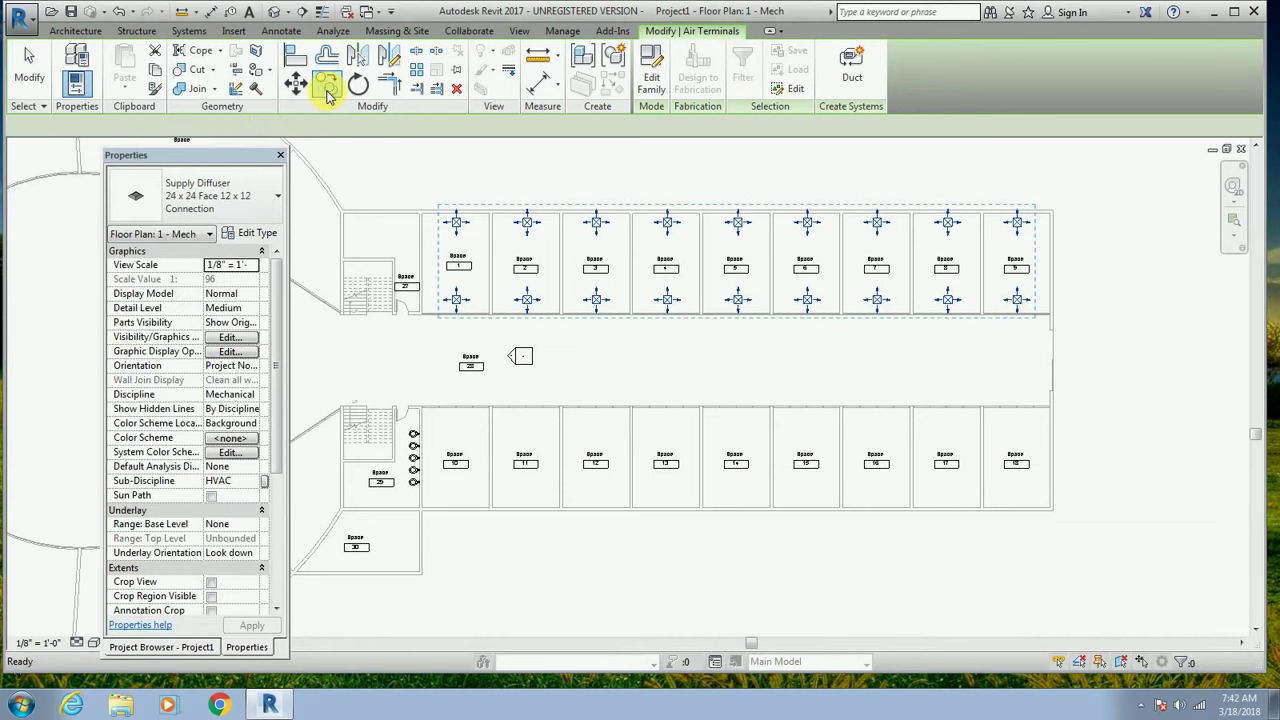
left_click(748, 316)
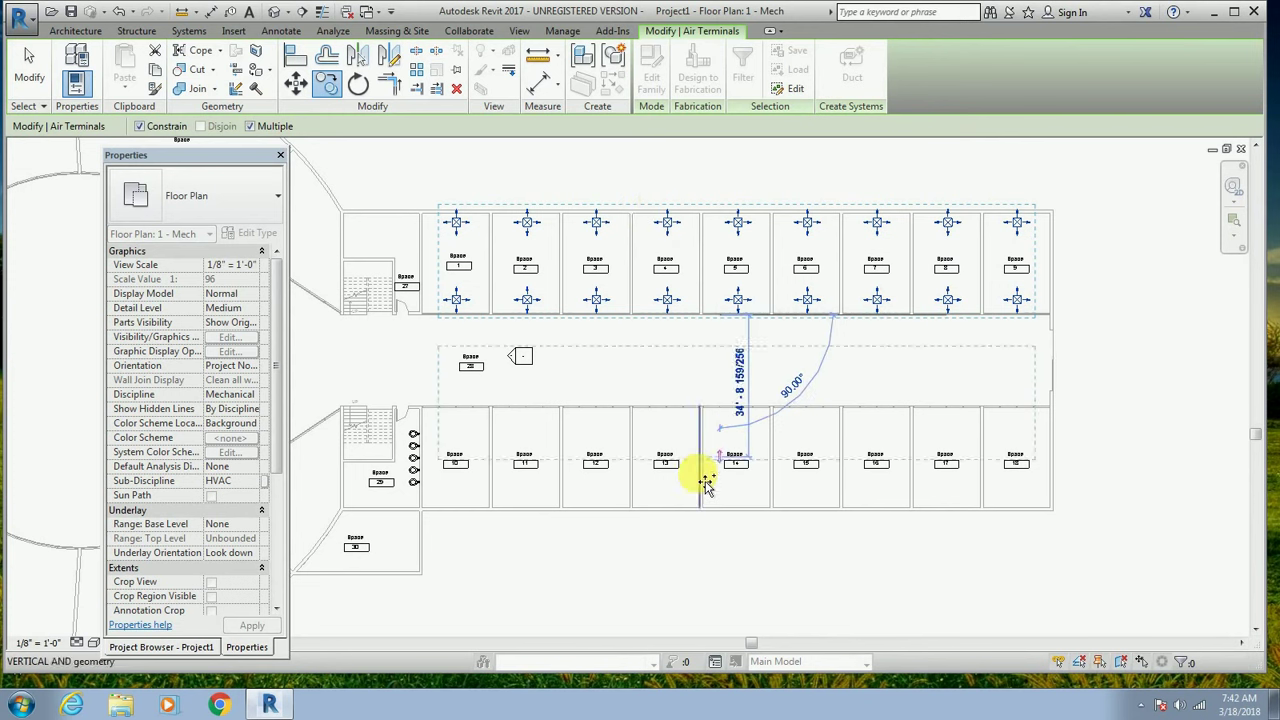
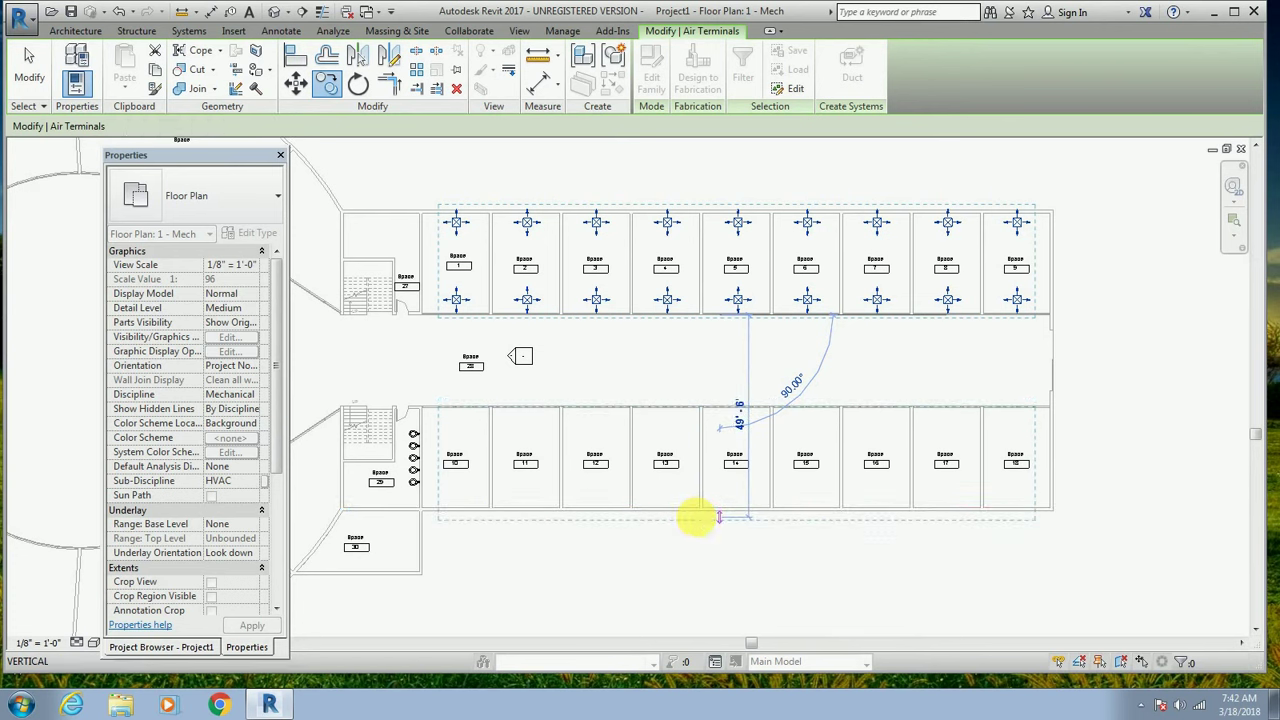
Undo the diffuser copy into the lower rooms, keeping diffusers only in the upper row.
left_click(697, 518)
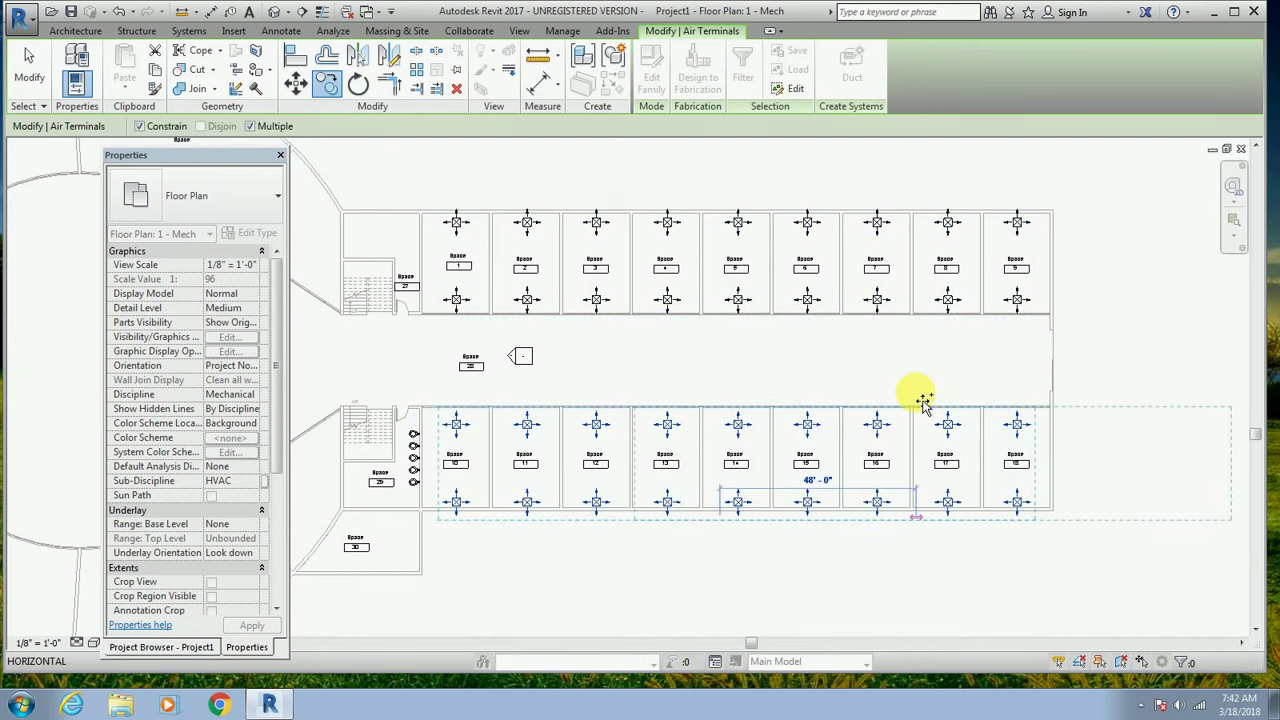
key("Escape")
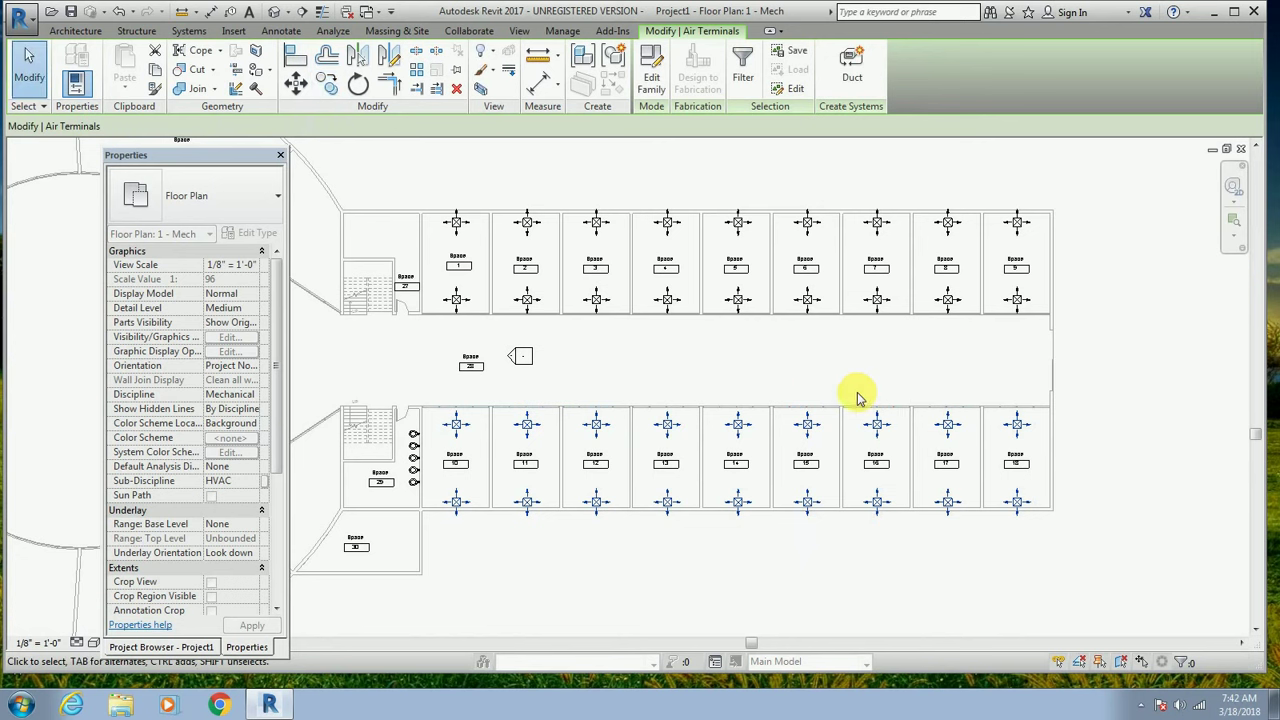
key("Escape")
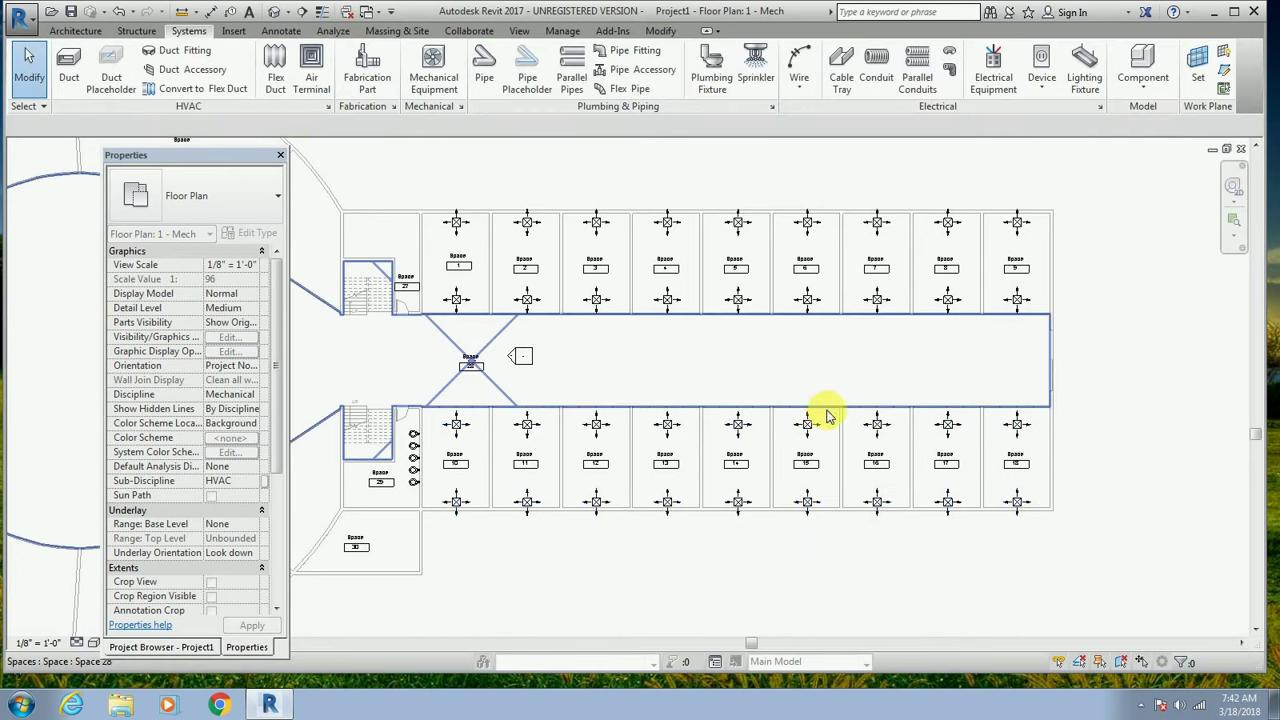
key("ctrl+z")
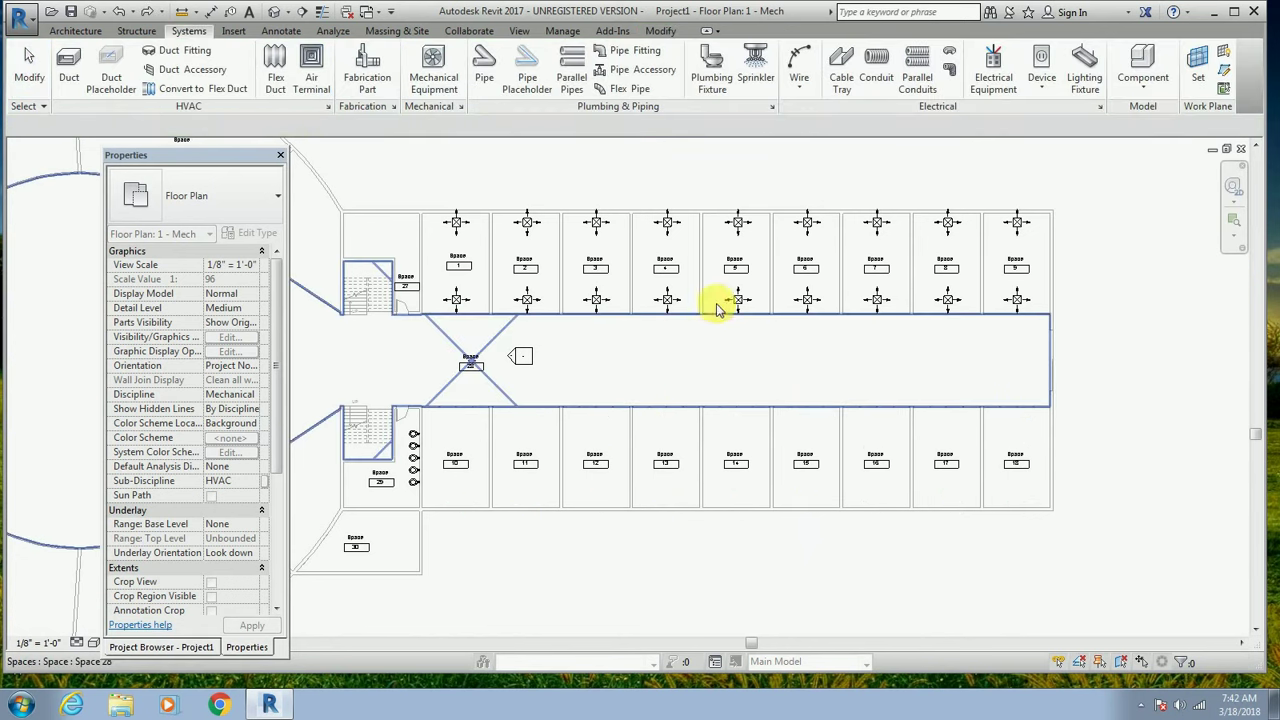
Window-select everything in the upper row of rooms.
left_click(458, 226)
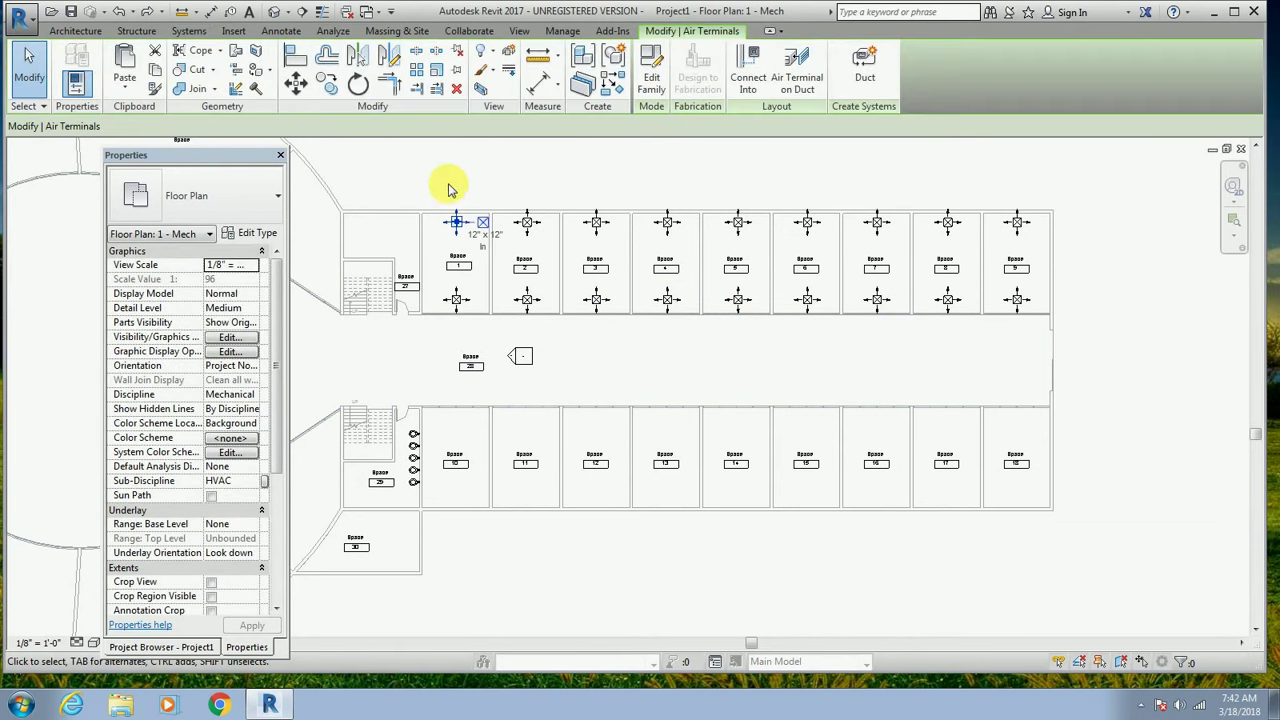
mouse_move(423, 187)
left_mouse_down()
mouse_move(885, 350)
mouse_move(1046, 339)
left_mouse_up()
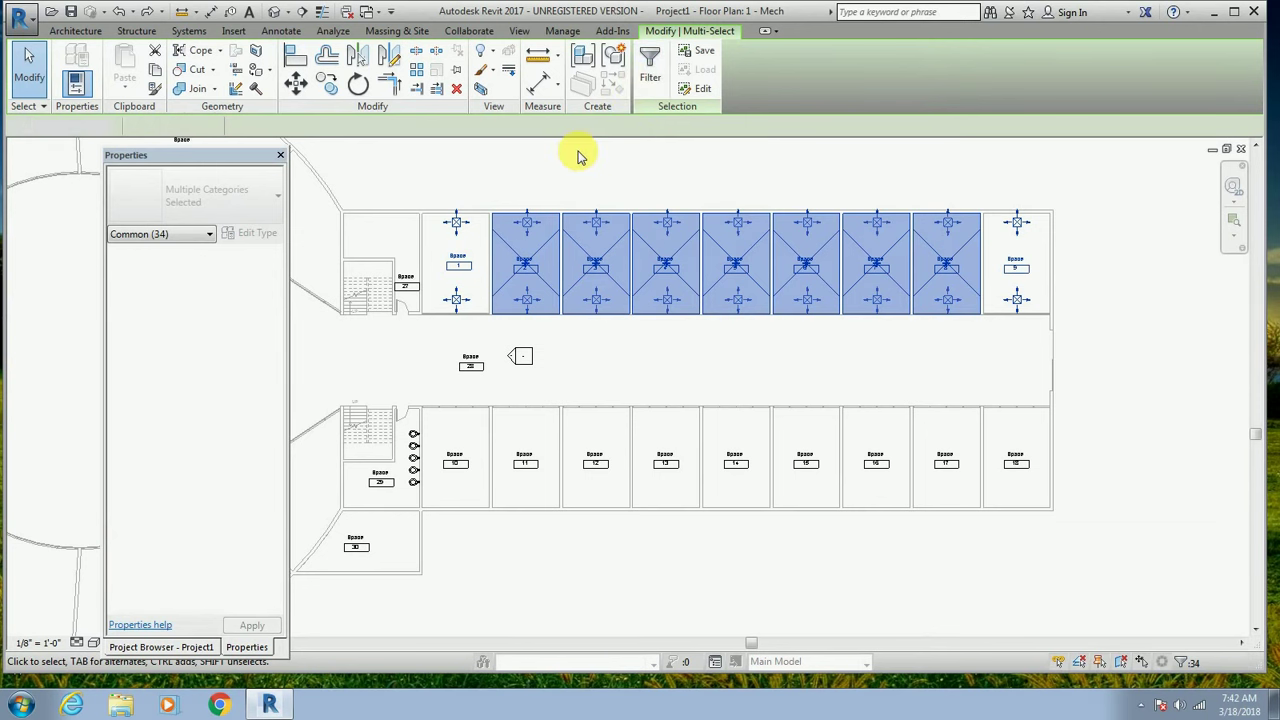
key("Escape")
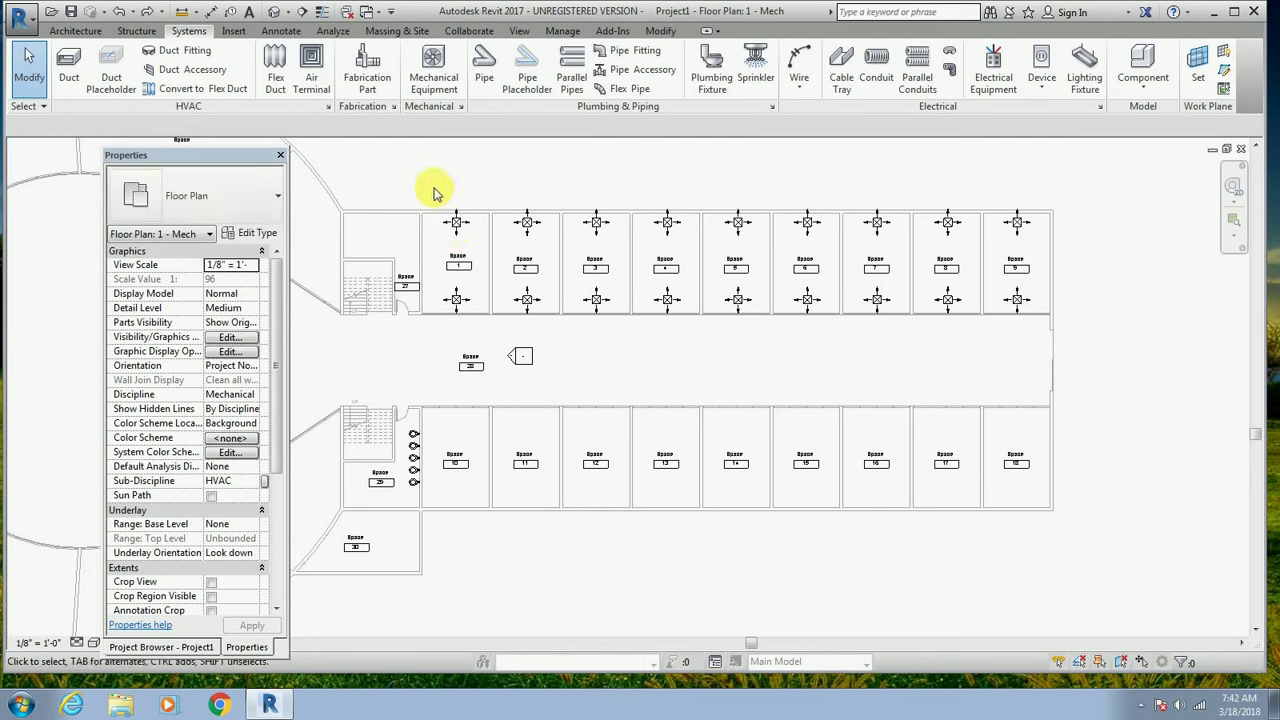
mouse_move(429, 182)
left_mouse_down()
mouse_move(730, 352)
mouse_move(1063, 355)
left_mouse_up()
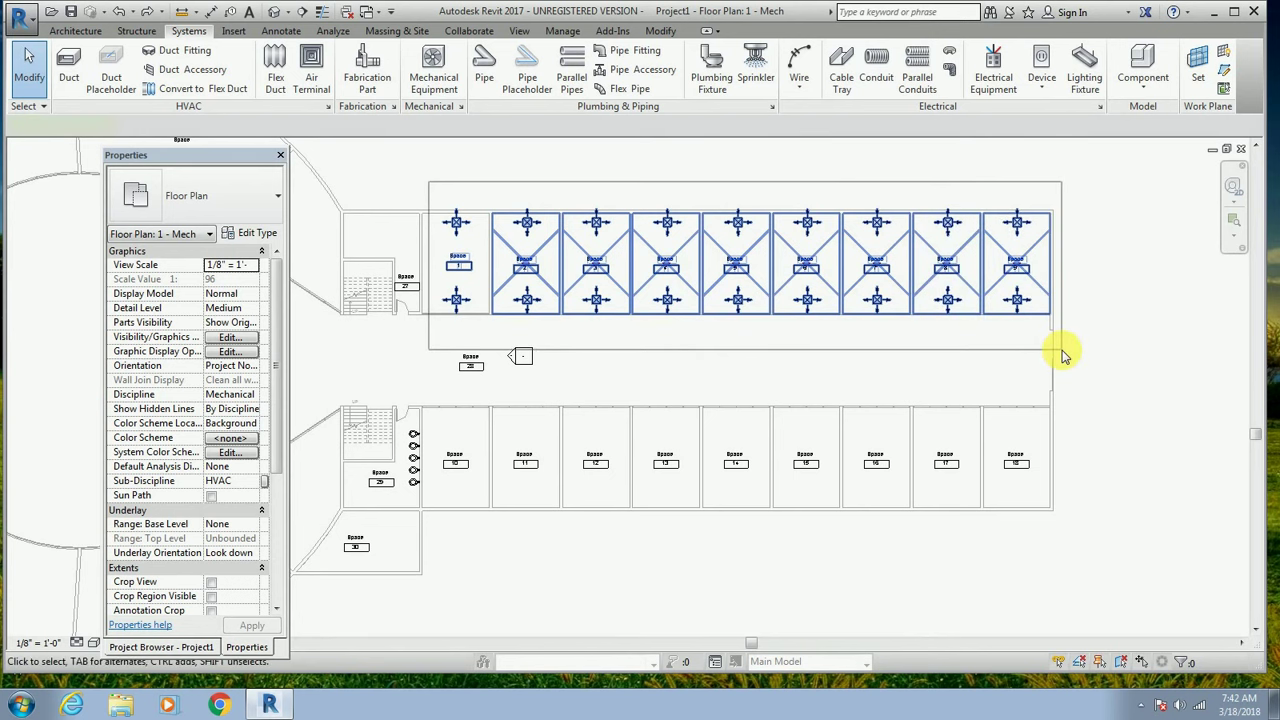
key("Escape")
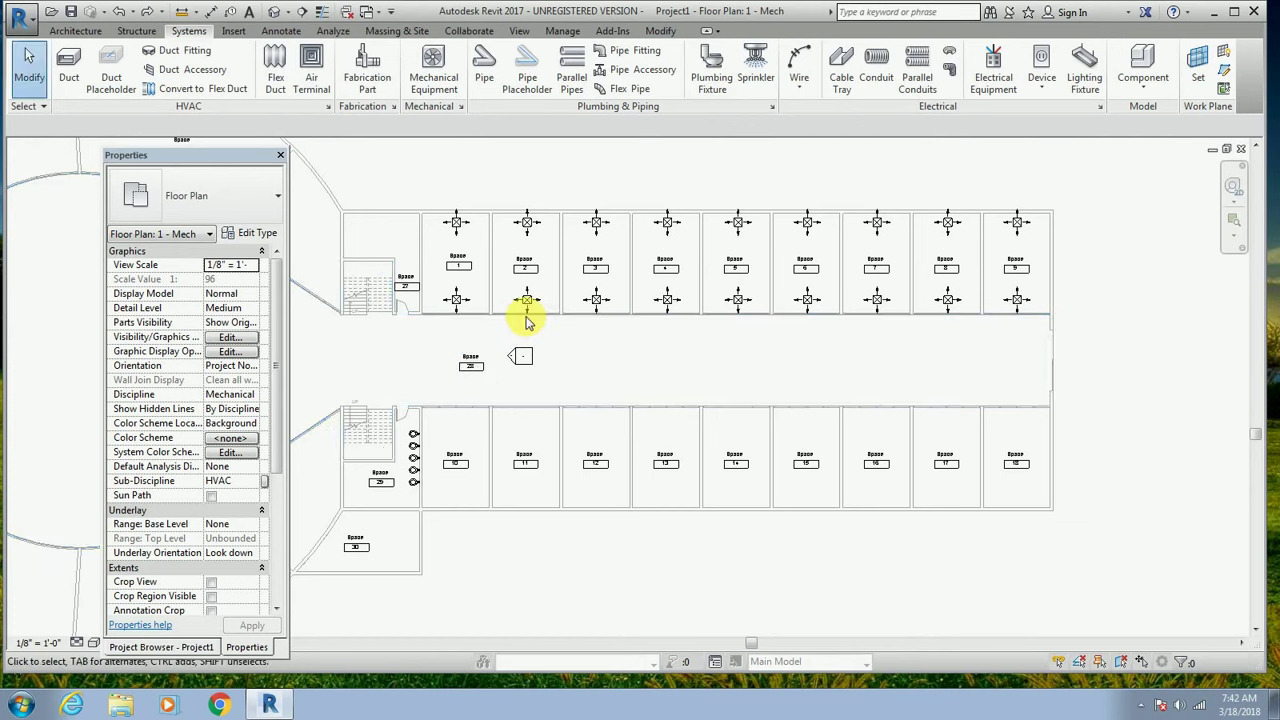
left_click_drag(405, 172, 1071, 342)
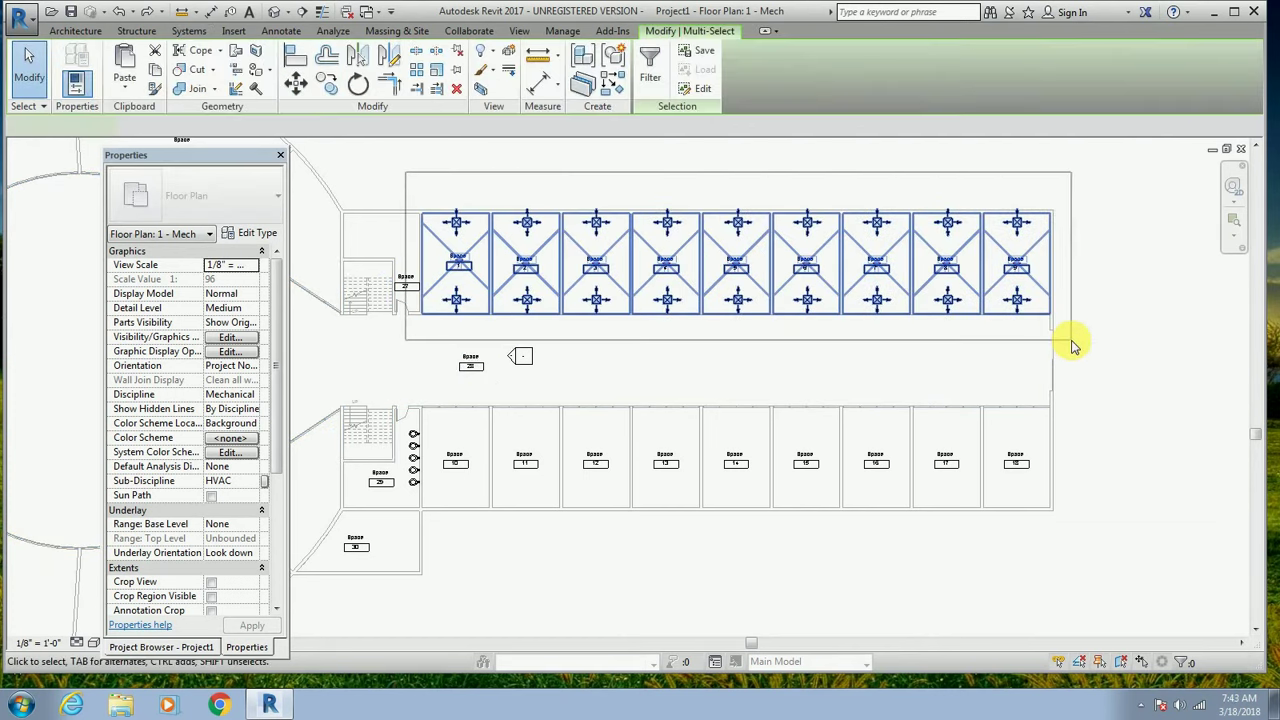
Filter the selection to the 18 air terminals only, dropping Spaces and Space Tags.
left_click(650, 70)
left_click(491, 253)
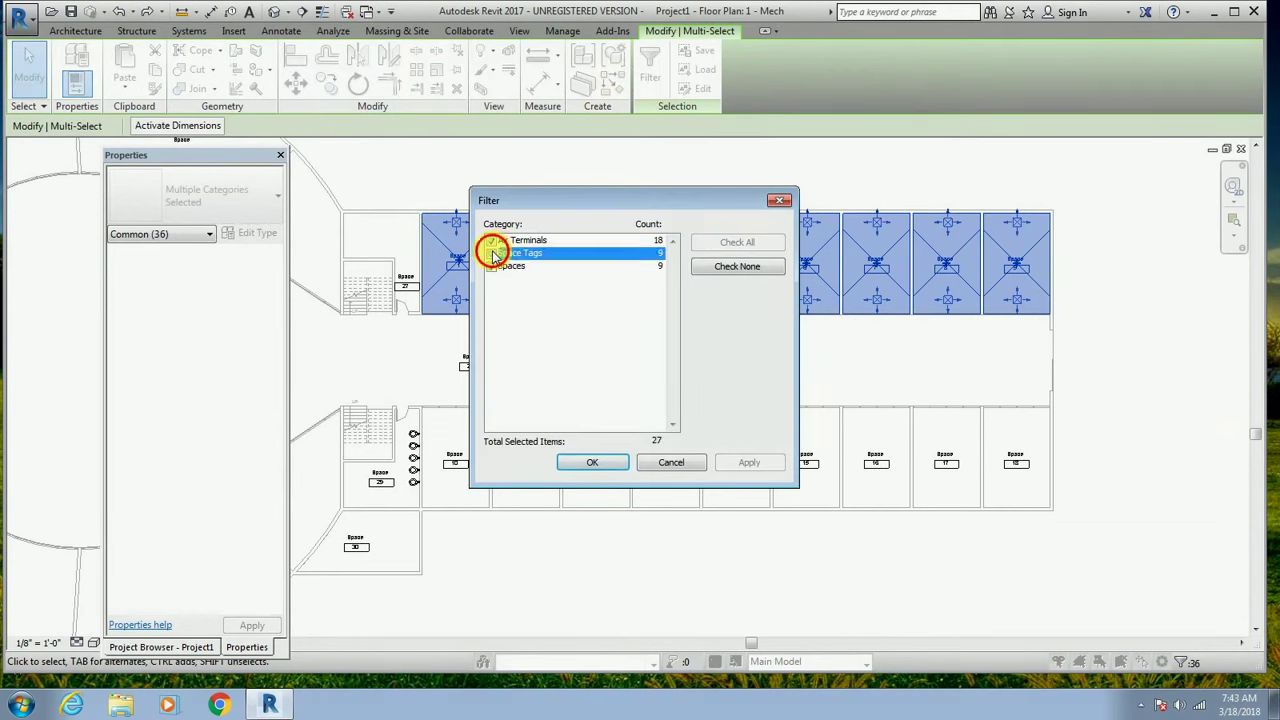
left_click(491, 266)
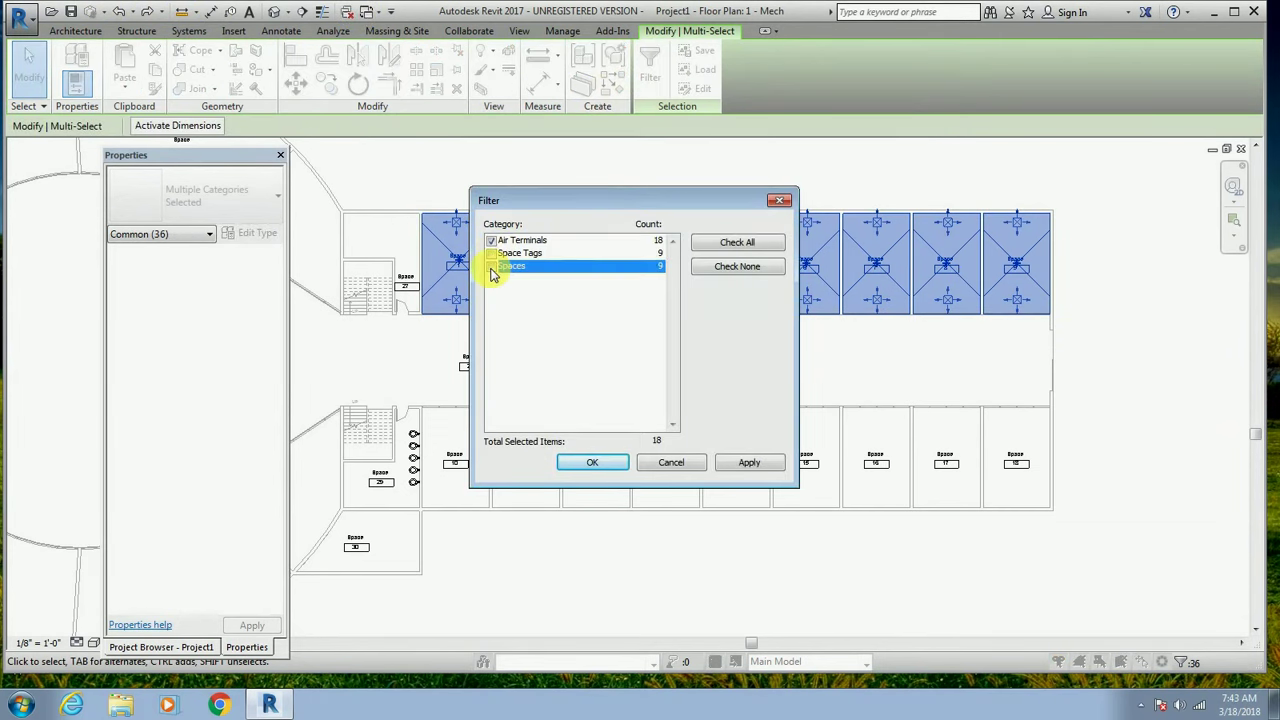
left_click(754, 470)
left_click(594, 464)
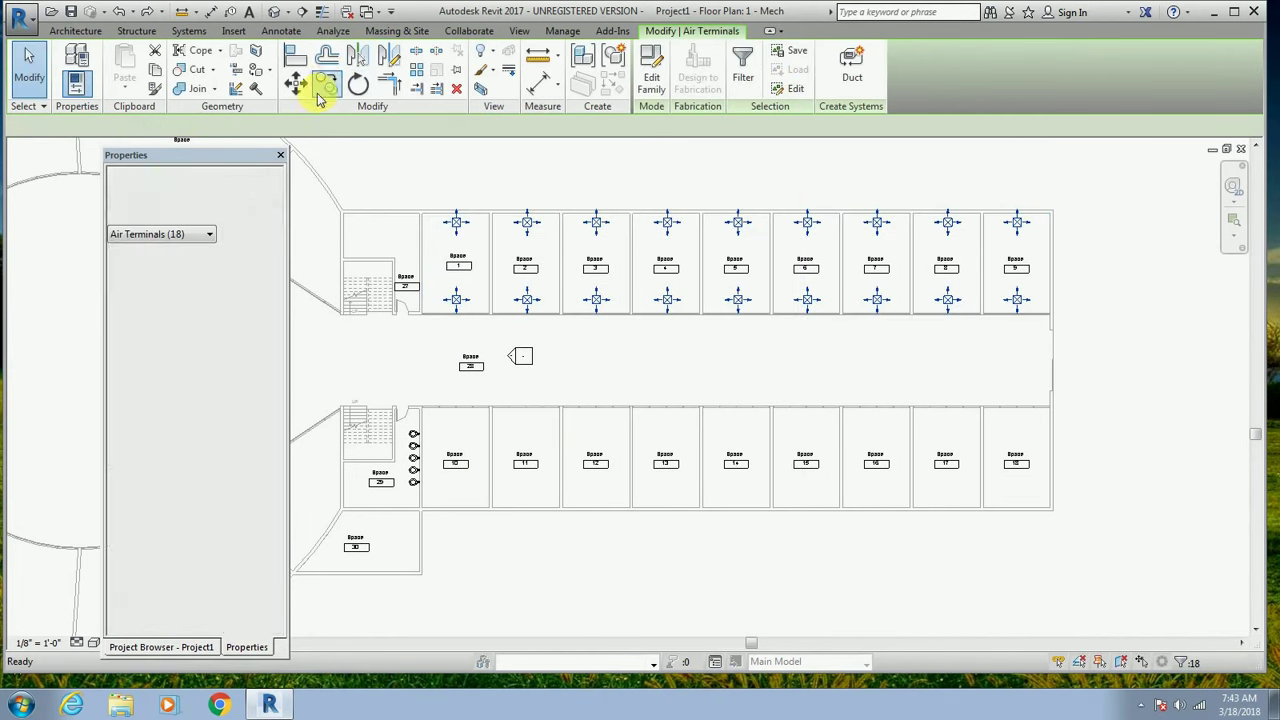
left_click(328, 86)
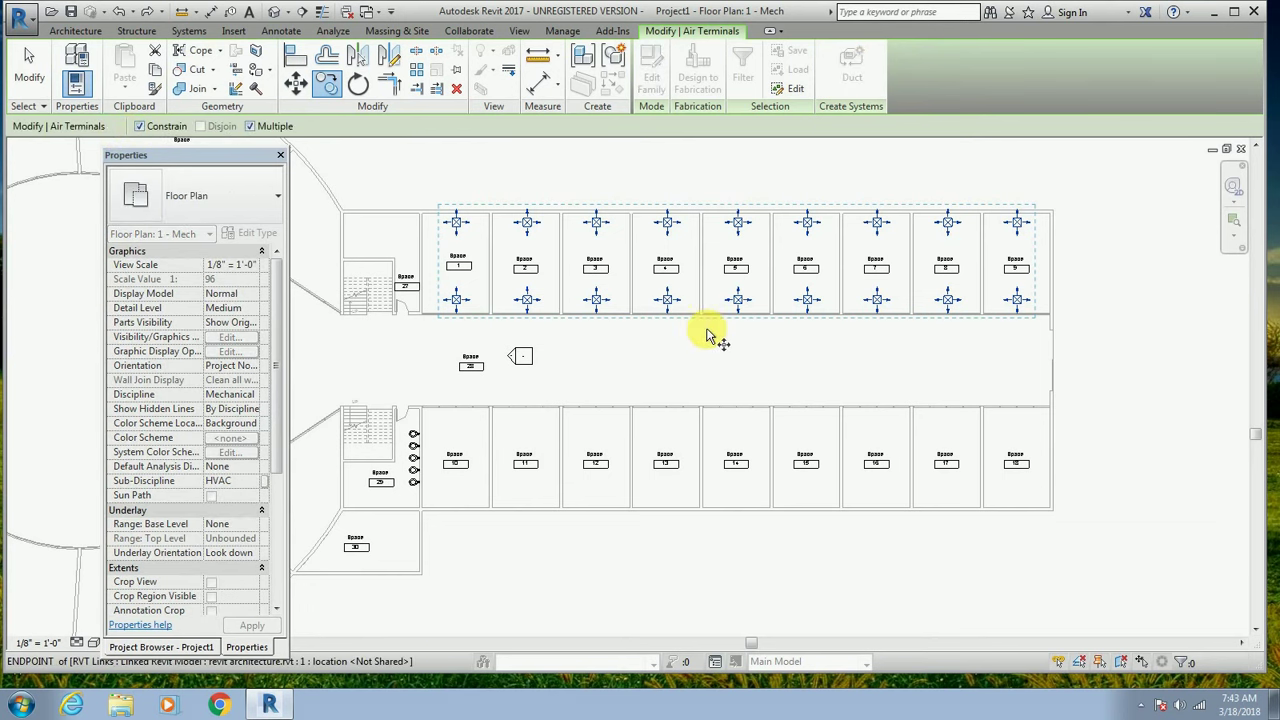
Copy the 18 diffusers from a corridor-wall base point into lower Spaces 10–18.
scroll(706, 332, "up", 3)
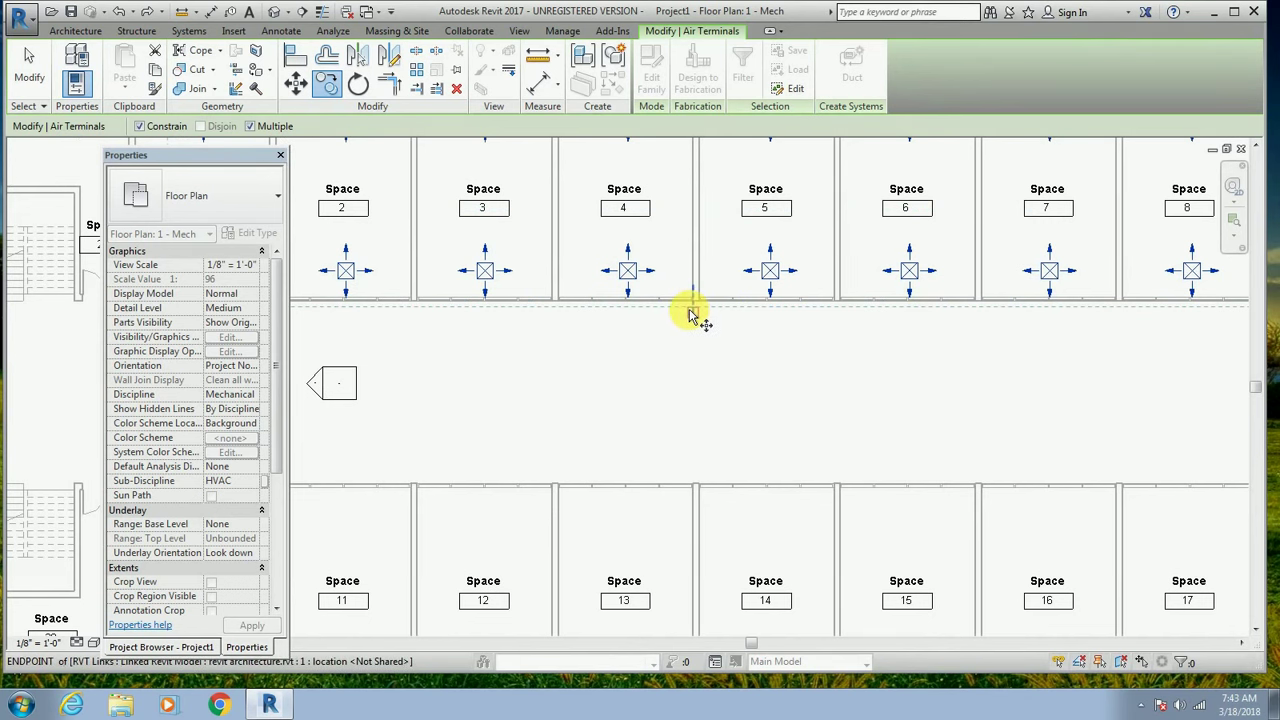
left_click(692, 313)
scroll(700, 375, "down", 2)
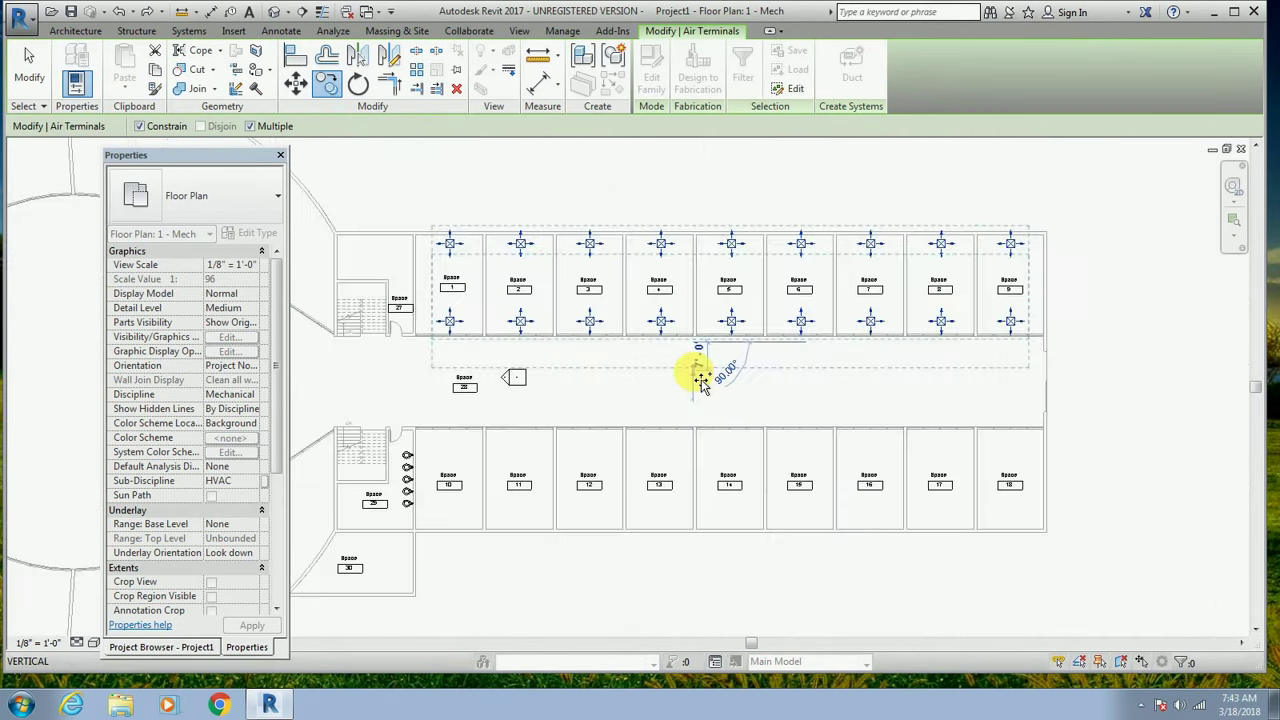
scroll(685, 450, "down", 3)
scroll(679, 500, "down", 2)
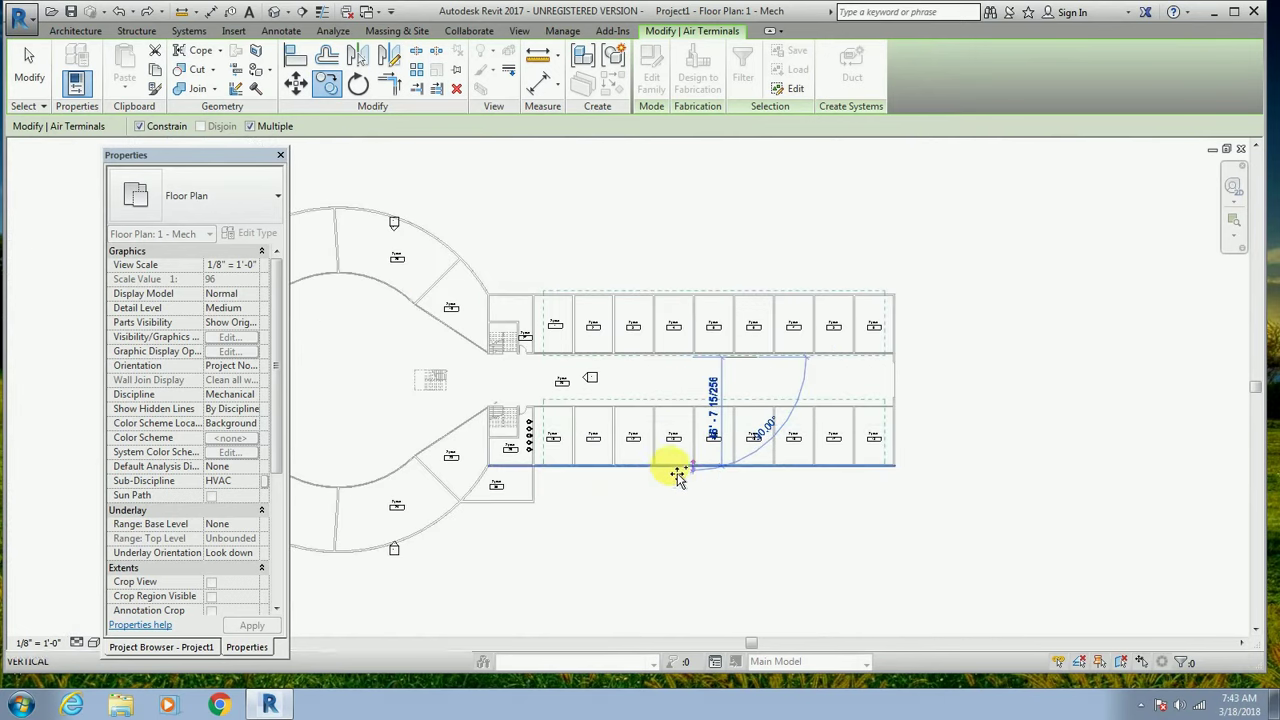
scroll(670, 485, "up", 2)
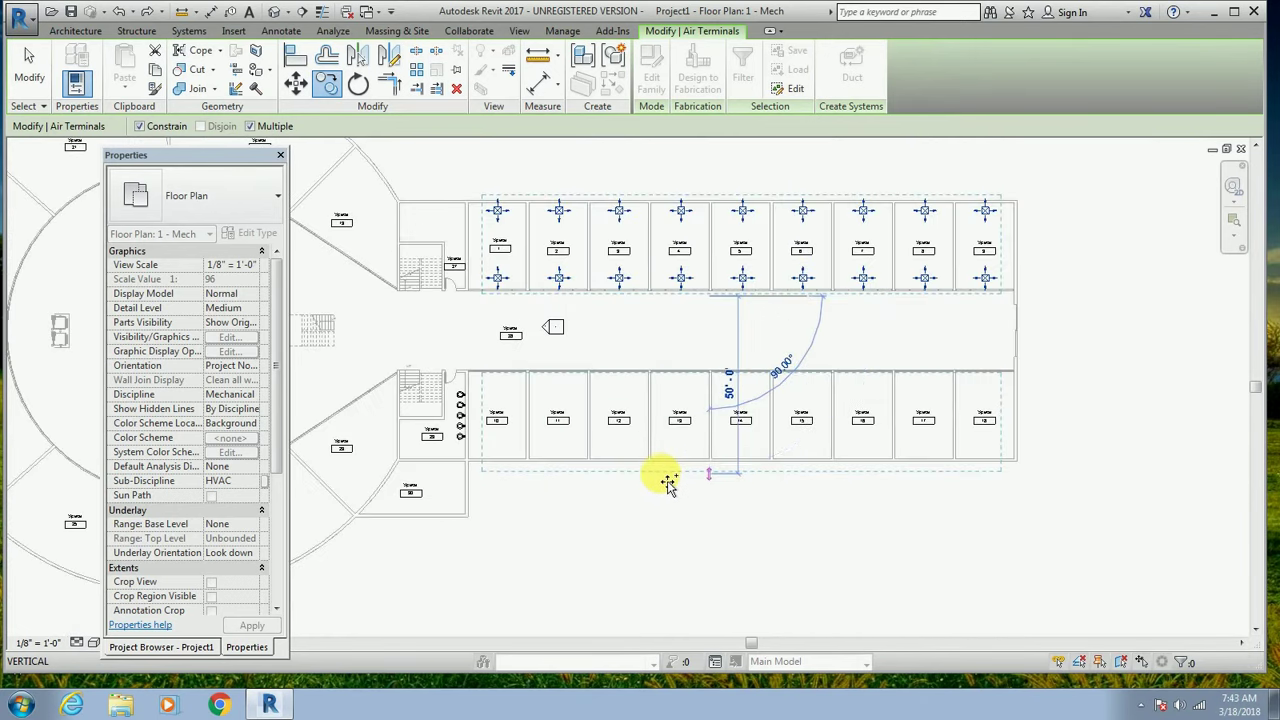
scroll(668, 480, "up", 1)
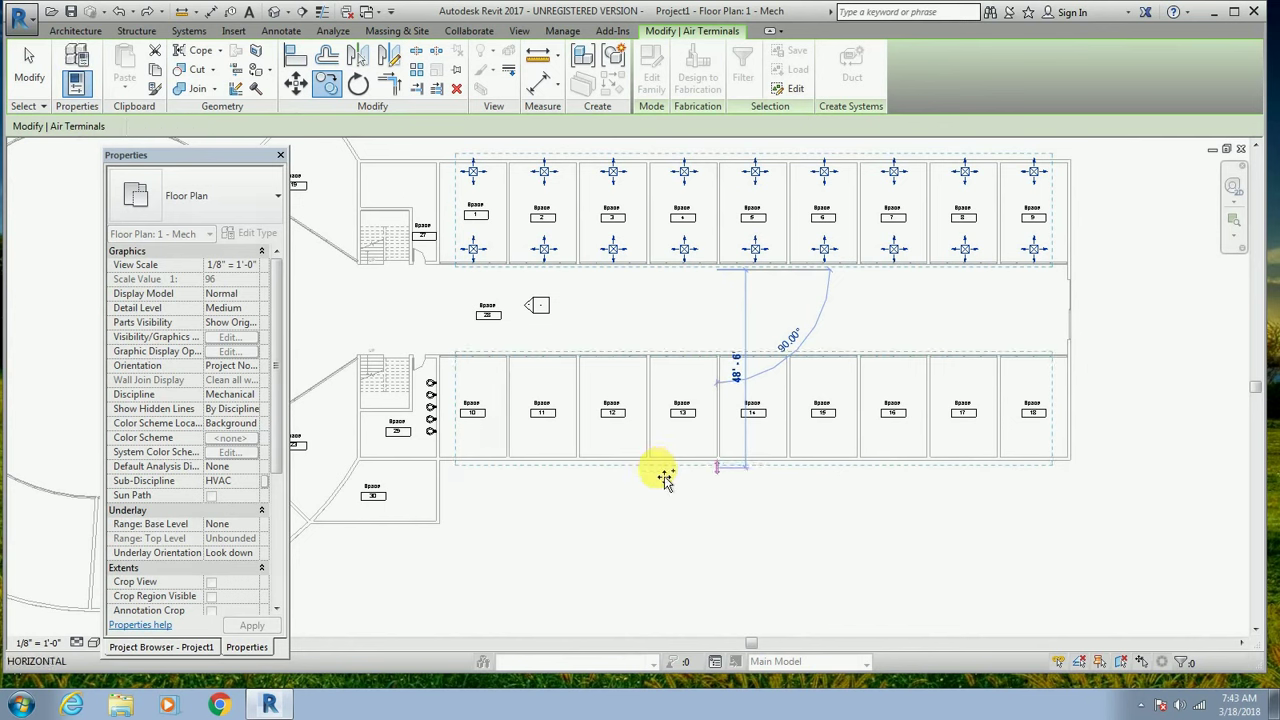
left_click(665, 478)
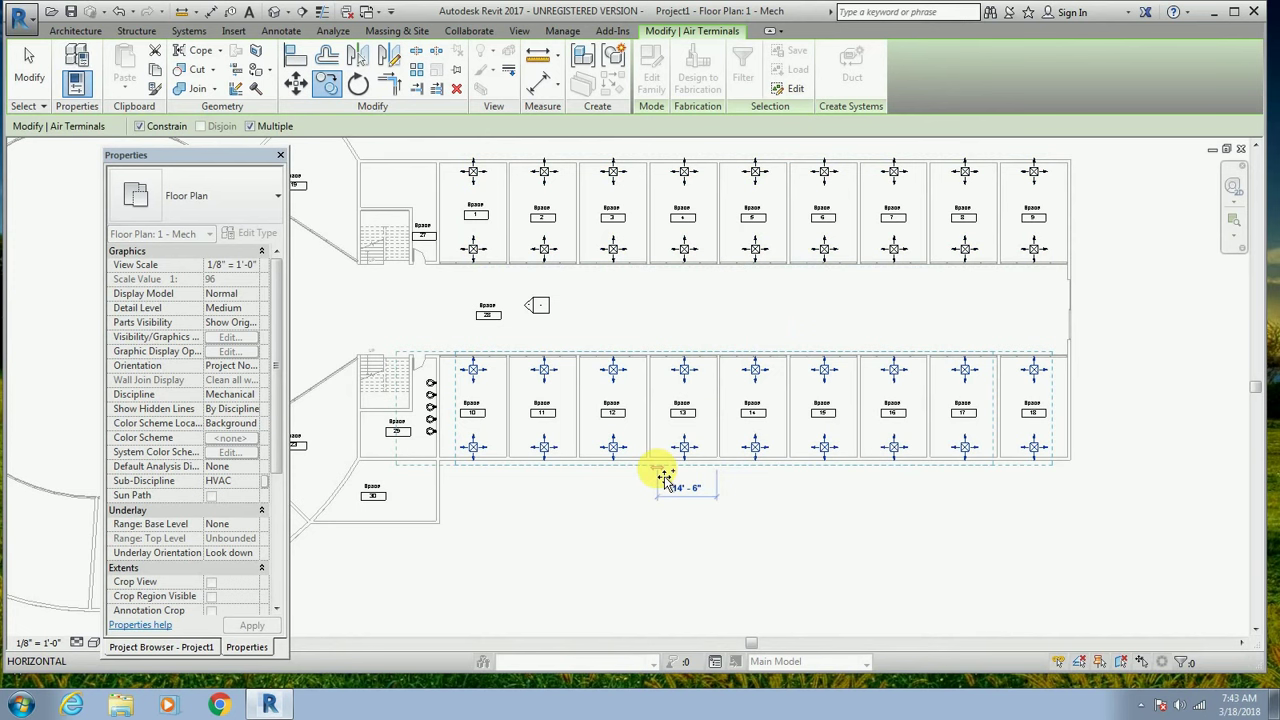
key("Escape")
key("Escape")
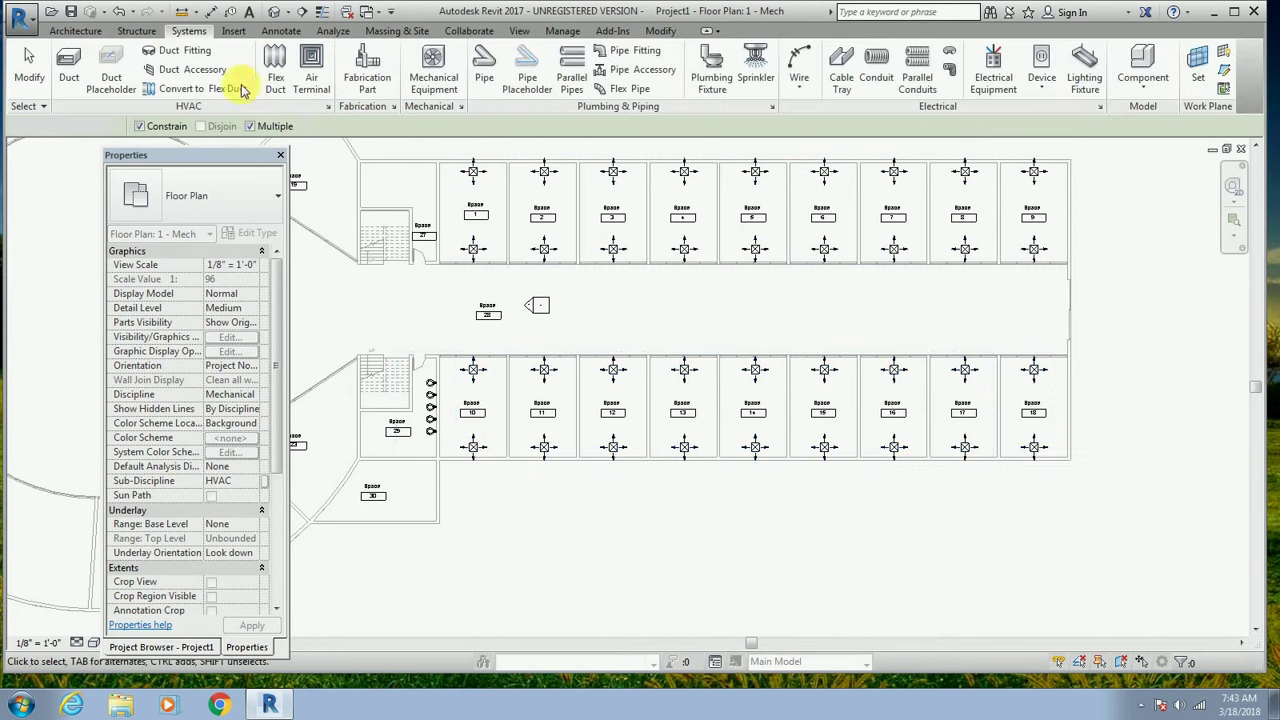
Place one supply diffuser in each small west-end room, Spaces 27, 29 and 30.
left_click(312, 62)
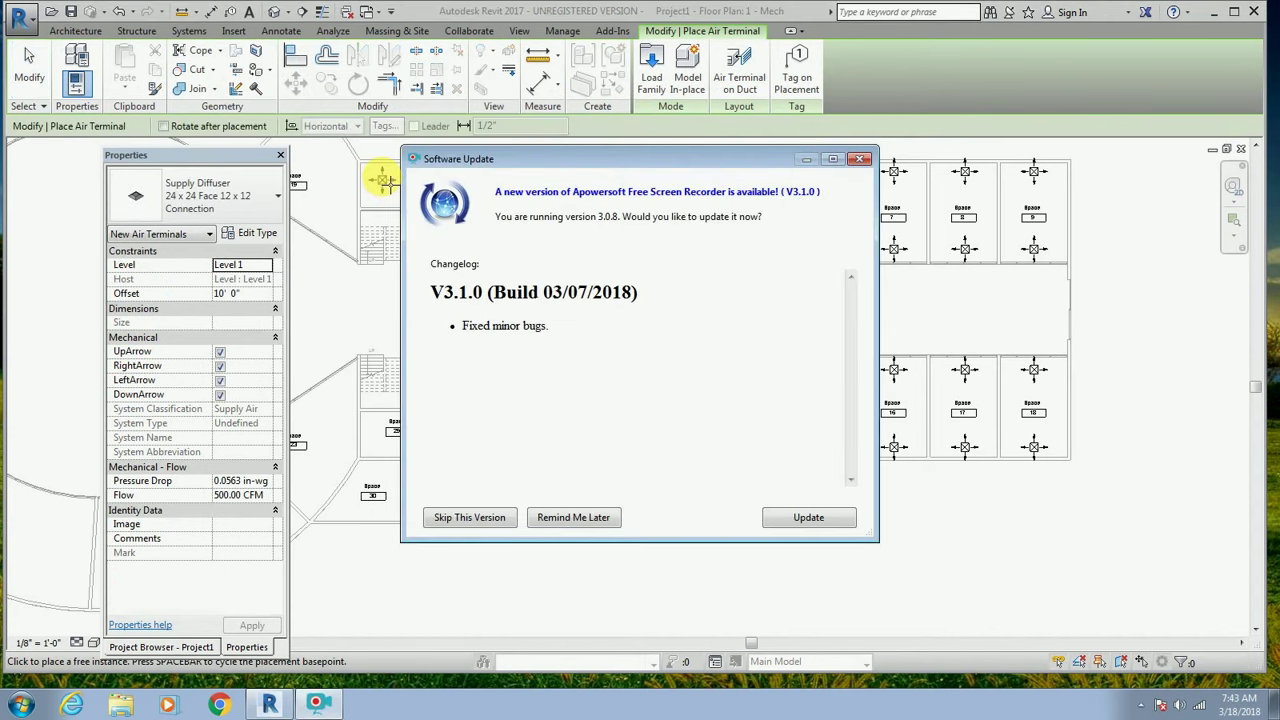
left_click(385, 180)
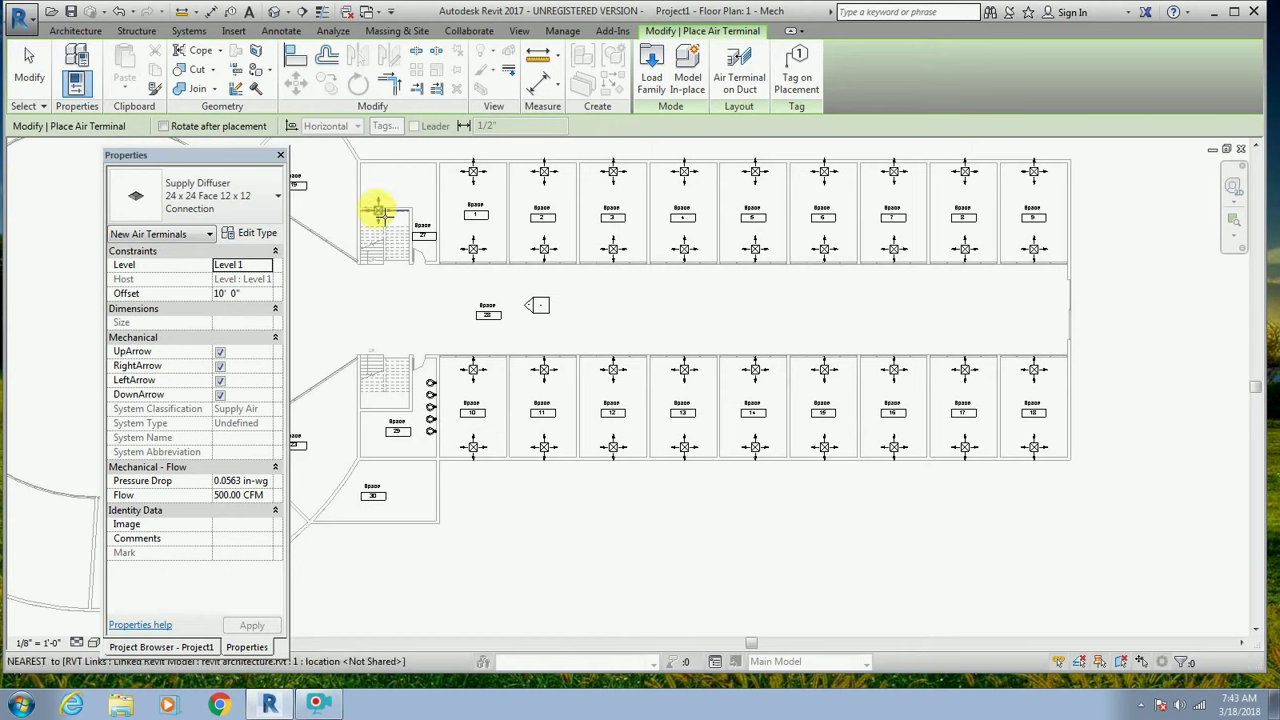
scroll(380, 176, "up", 1)
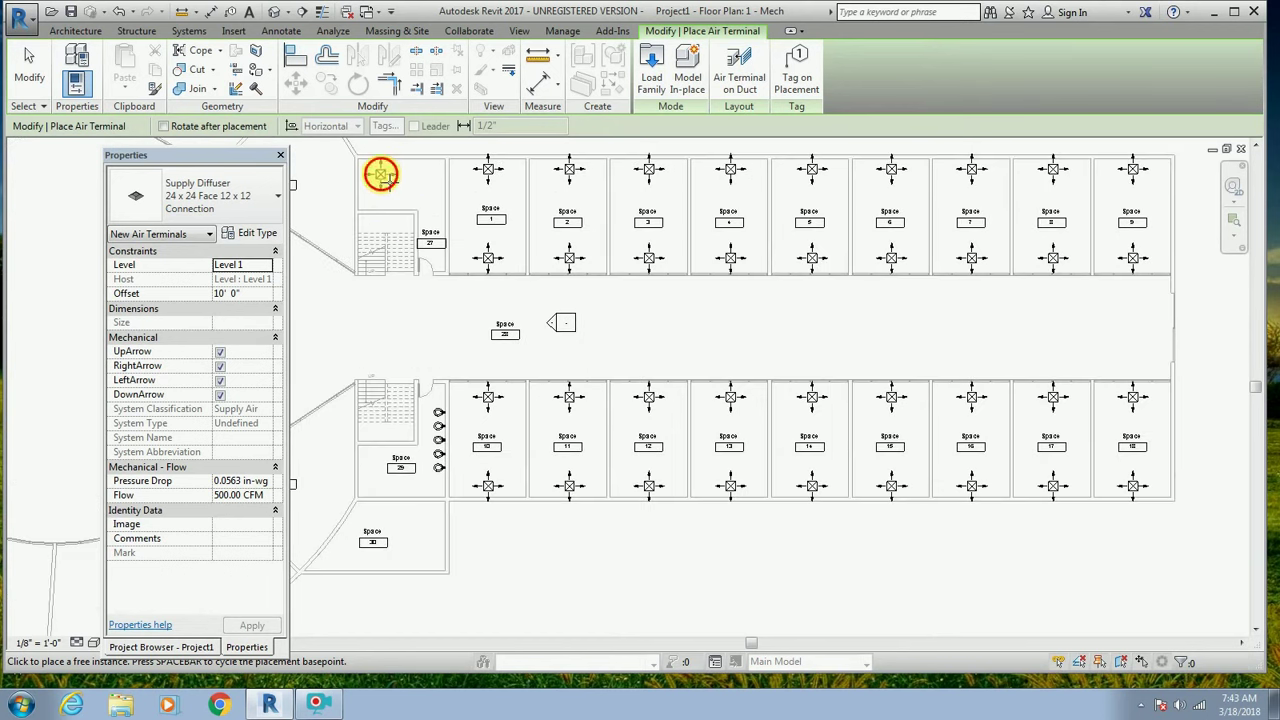
left_click(381, 177)
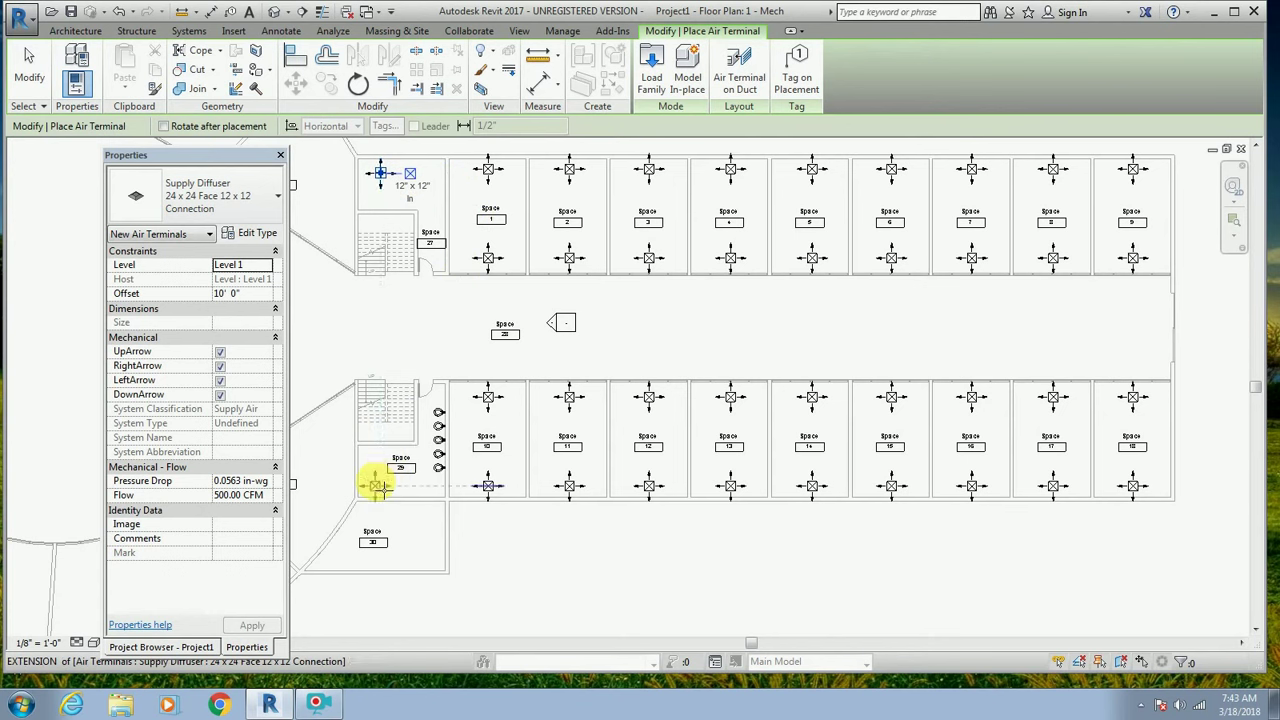
left_click(374, 481)
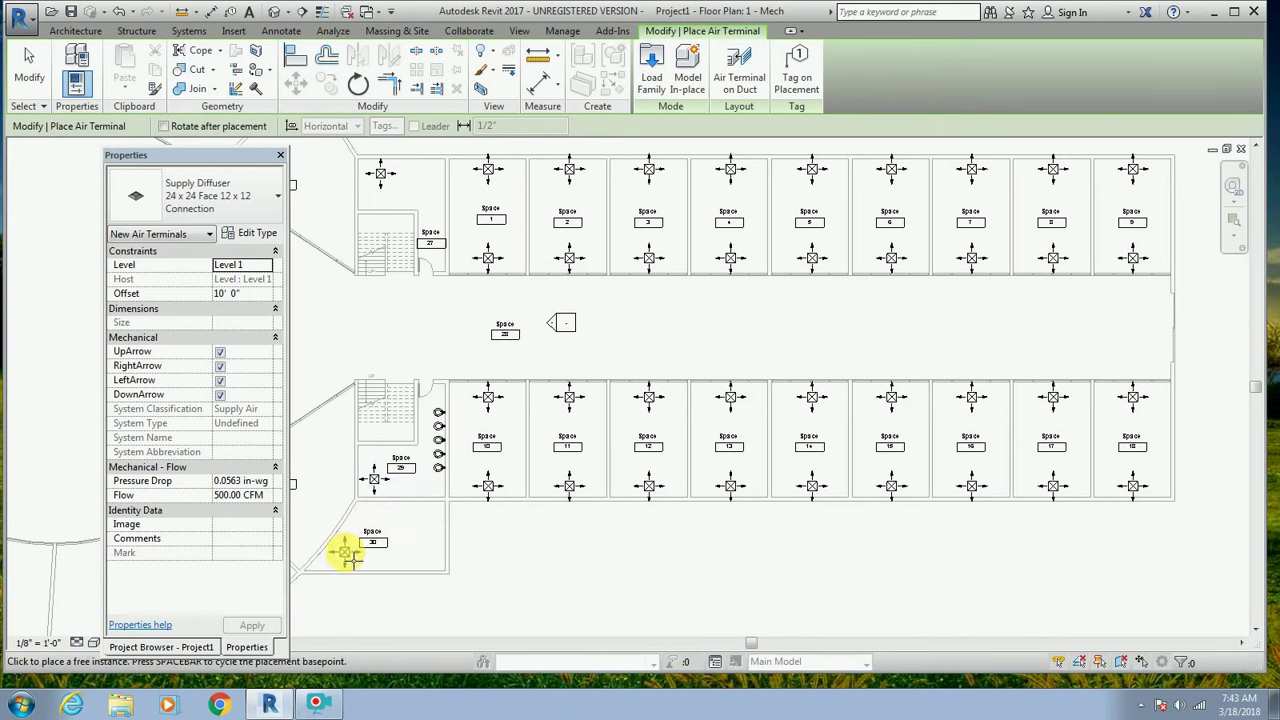
left_click(373, 551)
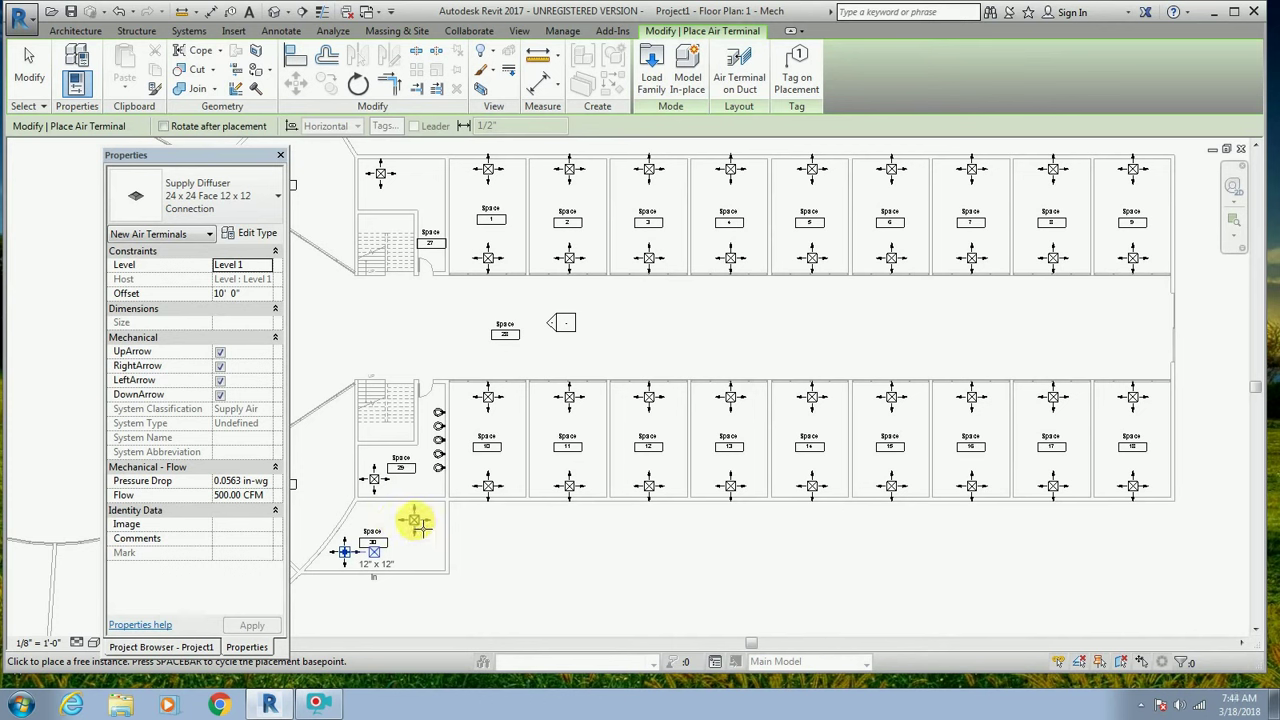
left_click(422, 520)
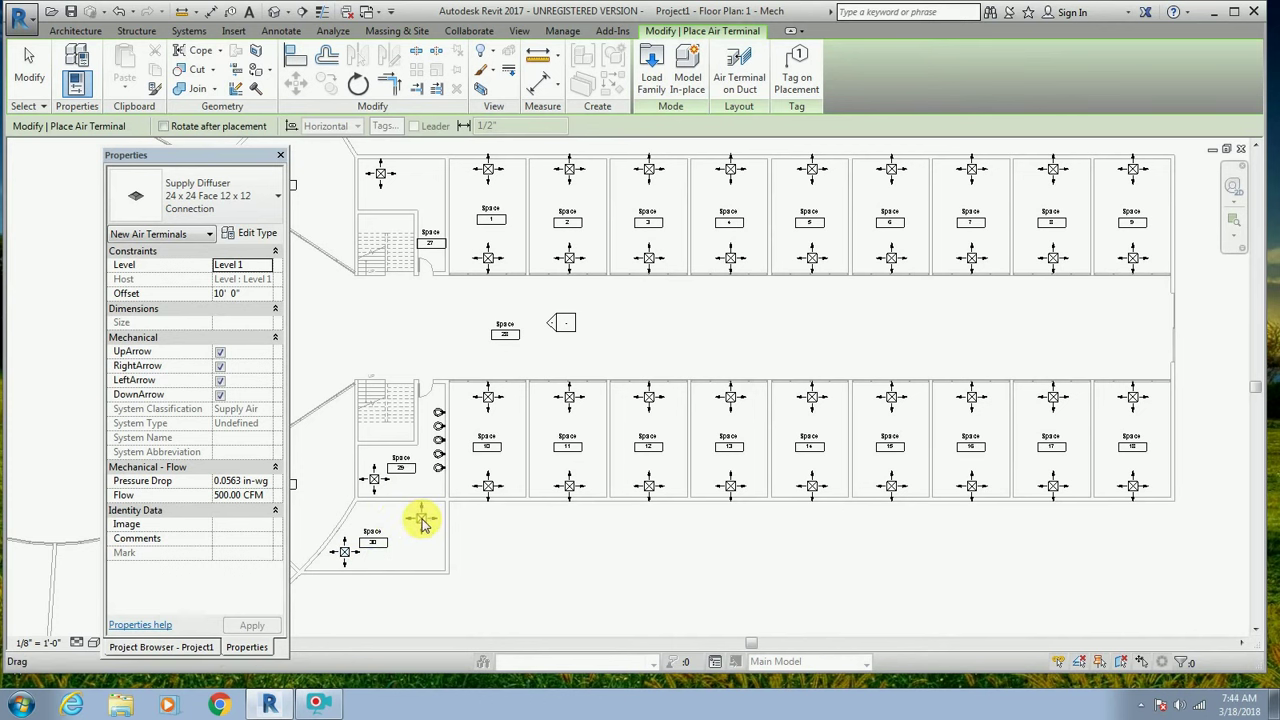
Place 24x24 supply diffusers in curved Spaces 23 and 24.
scroll(422, 520, "down", 2)
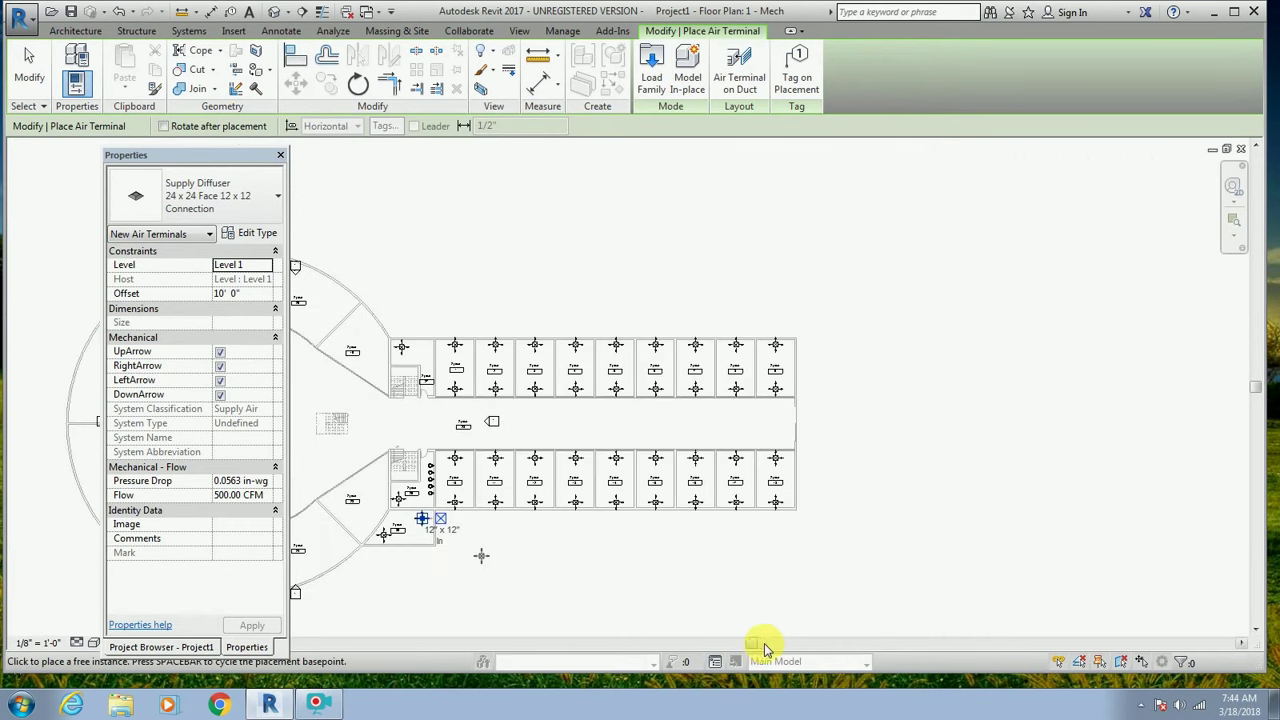
left_click_drag(747, 648, 657, 660)
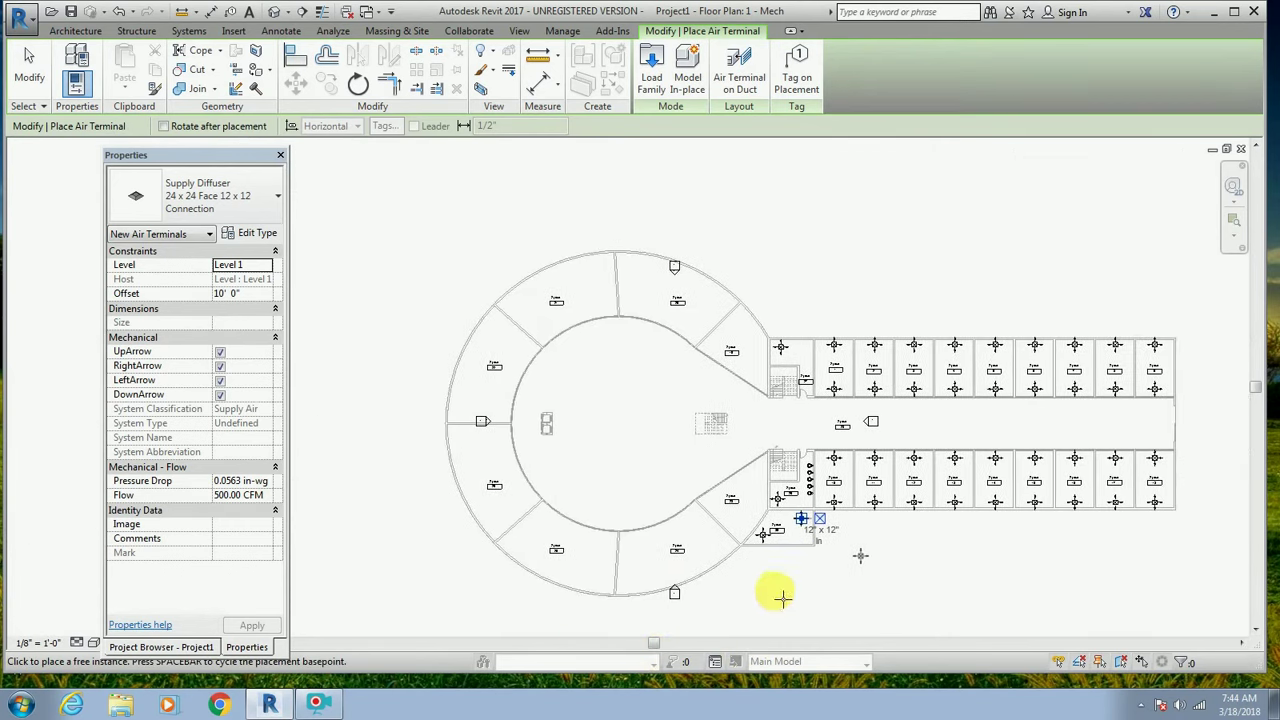
scroll(768, 582, "up", 1)
scroll(768, 580, "up", 1)
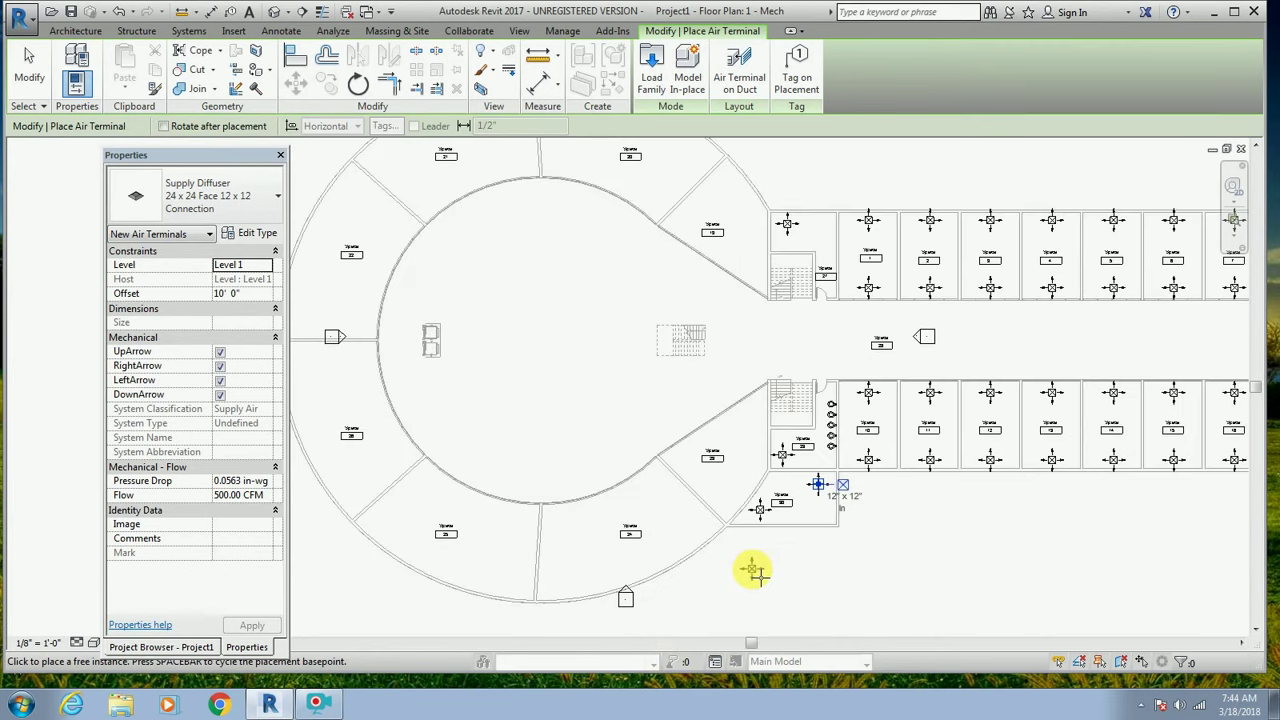
scroll(752, 570, "up", 1)
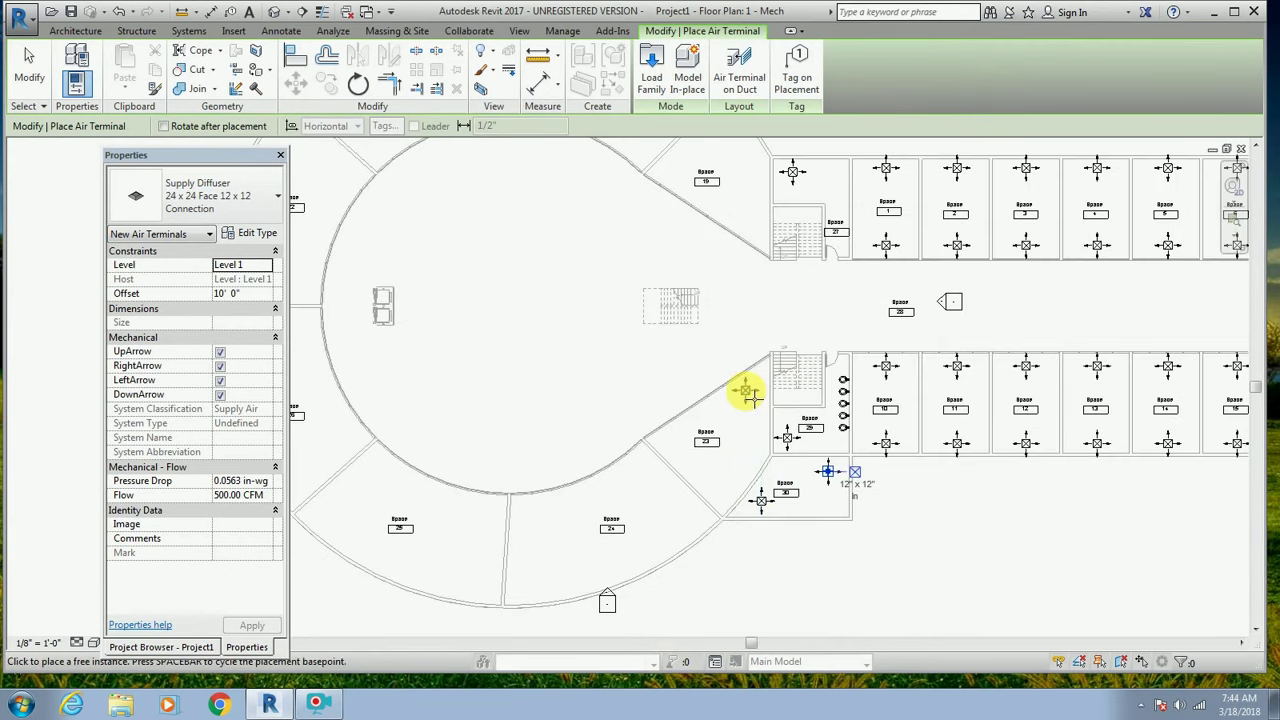
left_click(676, 444)
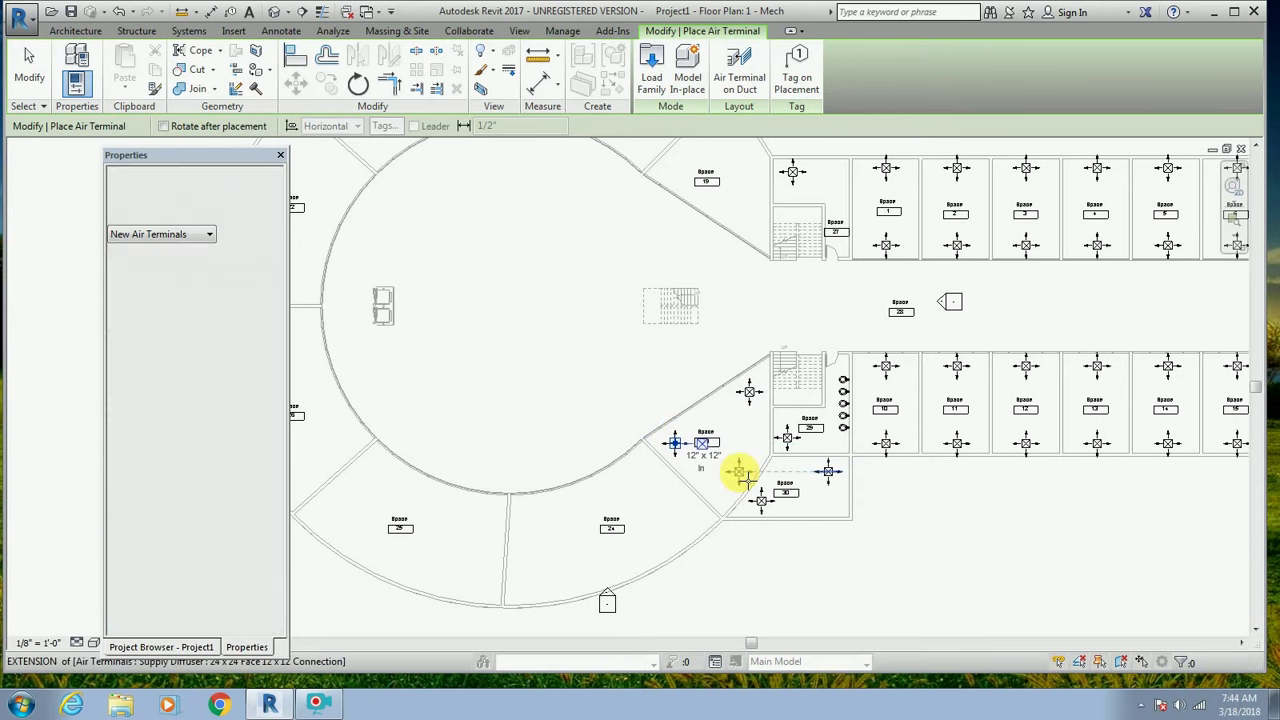
left_click(534, 515)
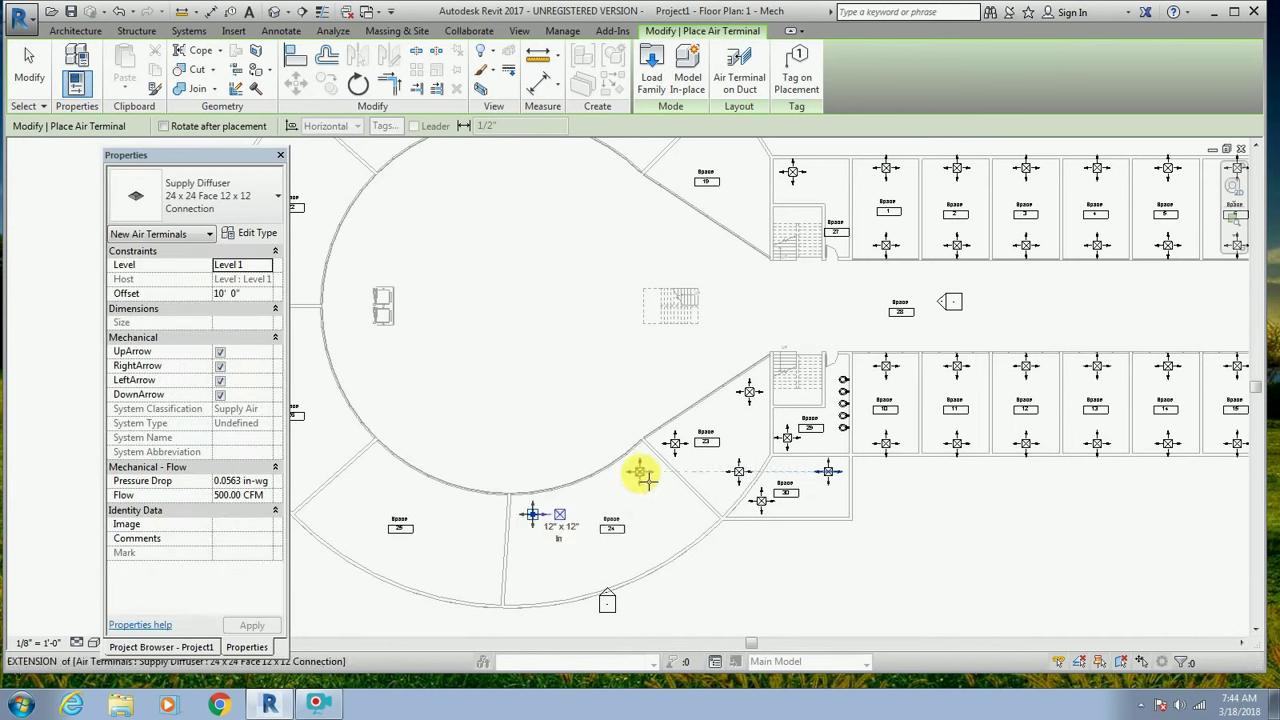
left_click(643, 476)
left_click(543, 589)
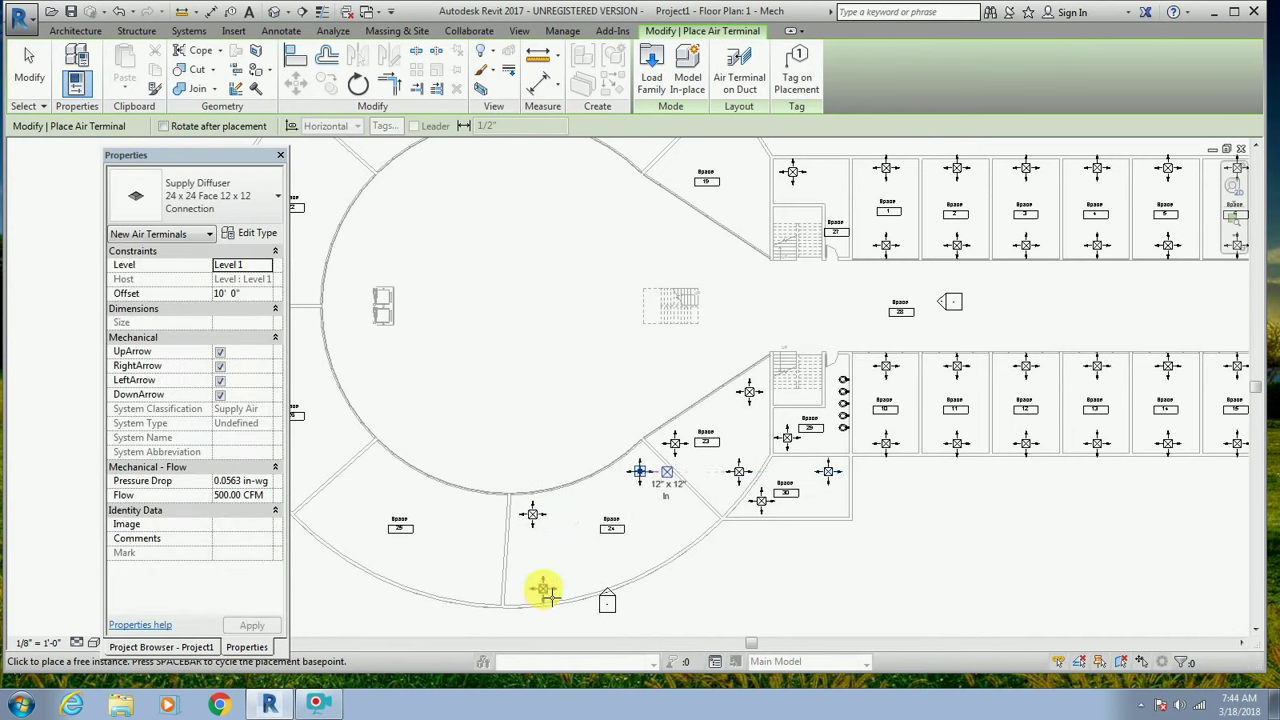
left_click(676, 525)
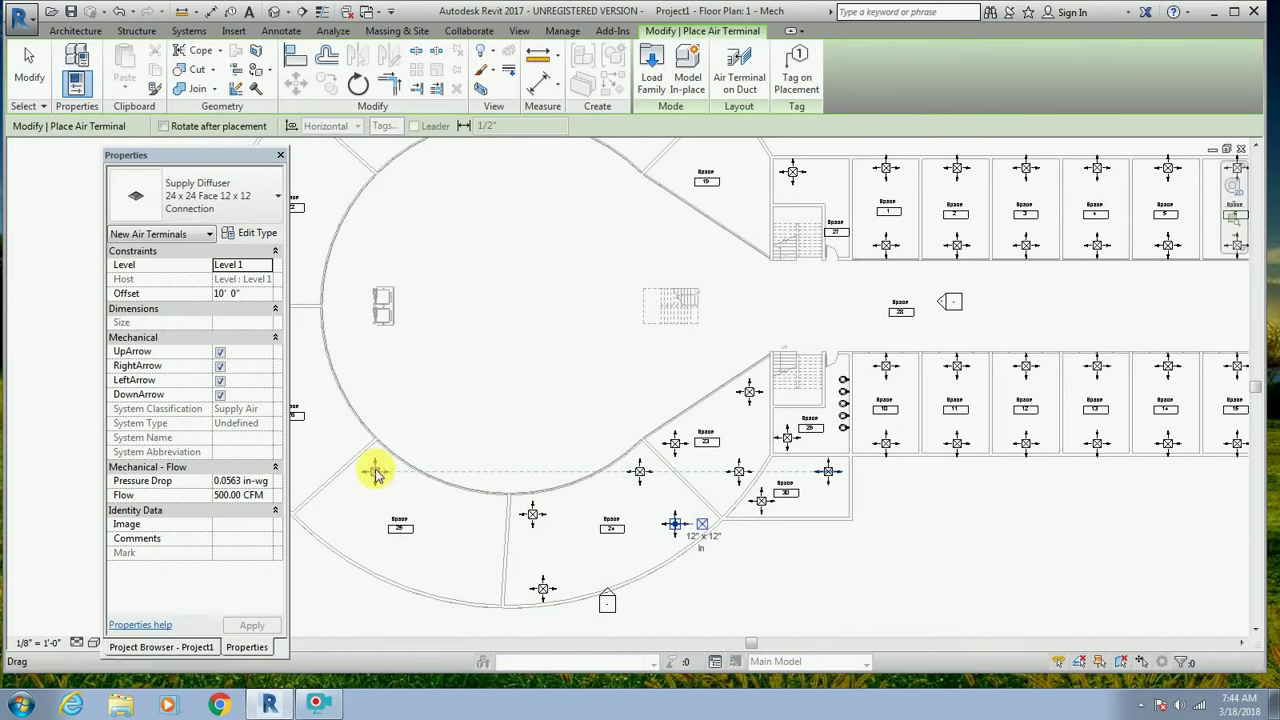
Place four supply diffusers each in Spaces 25 and 26.
left_click(375, 472)
left_click(488, 514)
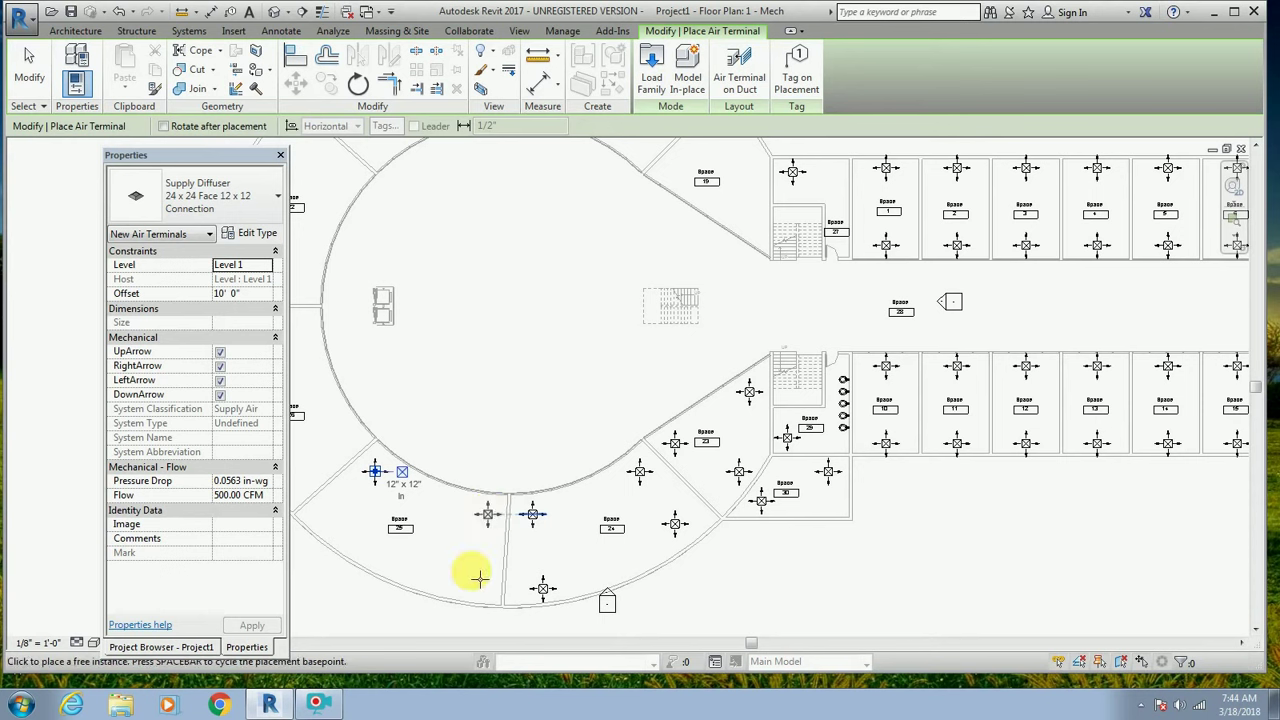
left_click(477, 588)
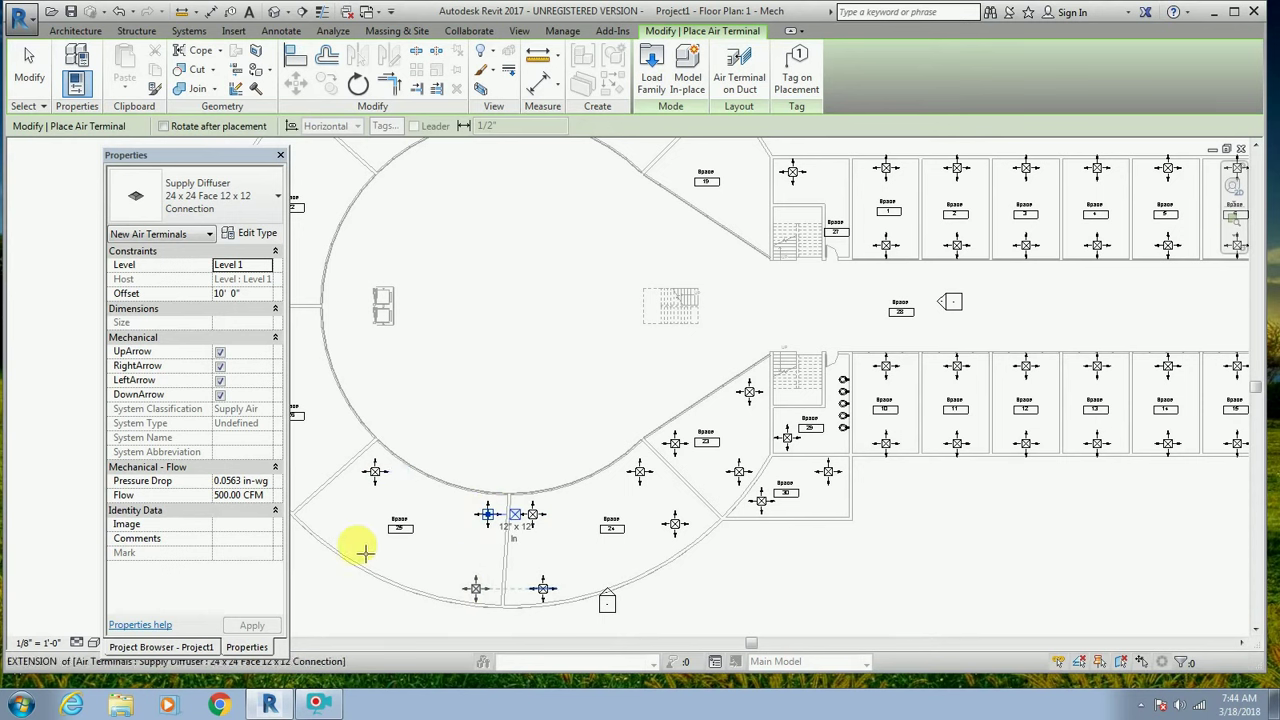
left_click(330, 522)
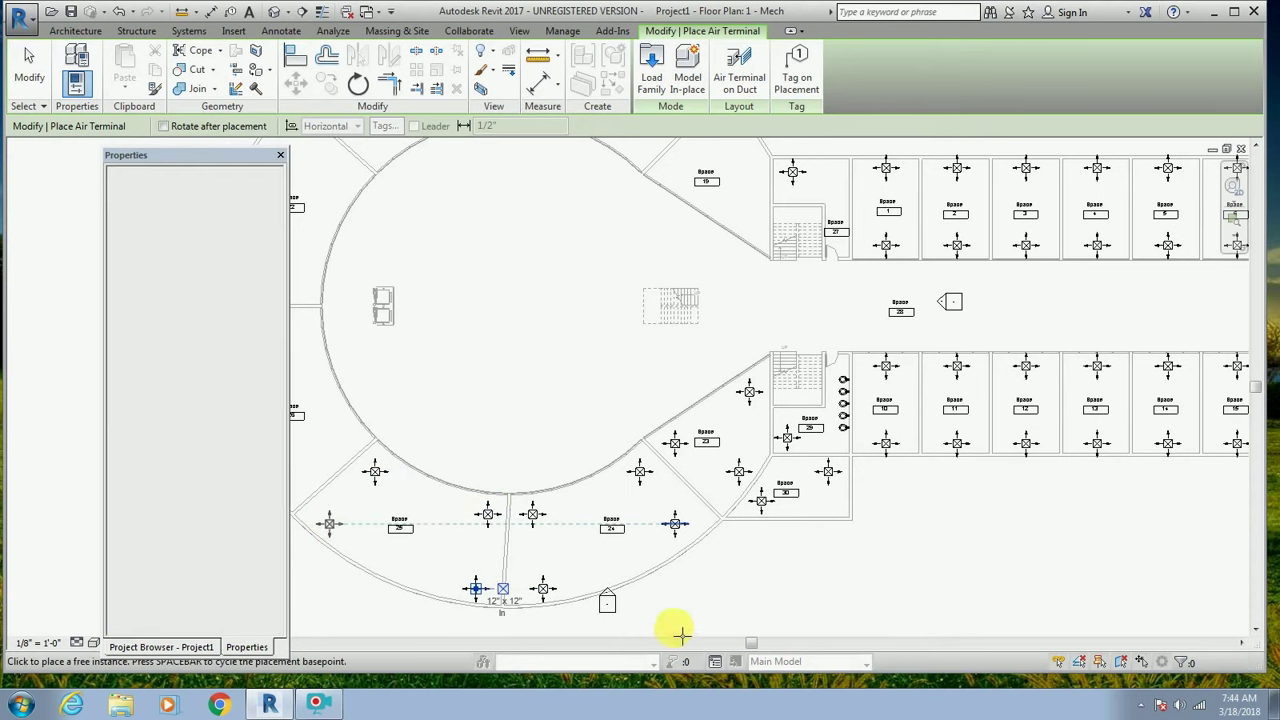
left_click_drag(750, 643, 707, 643)
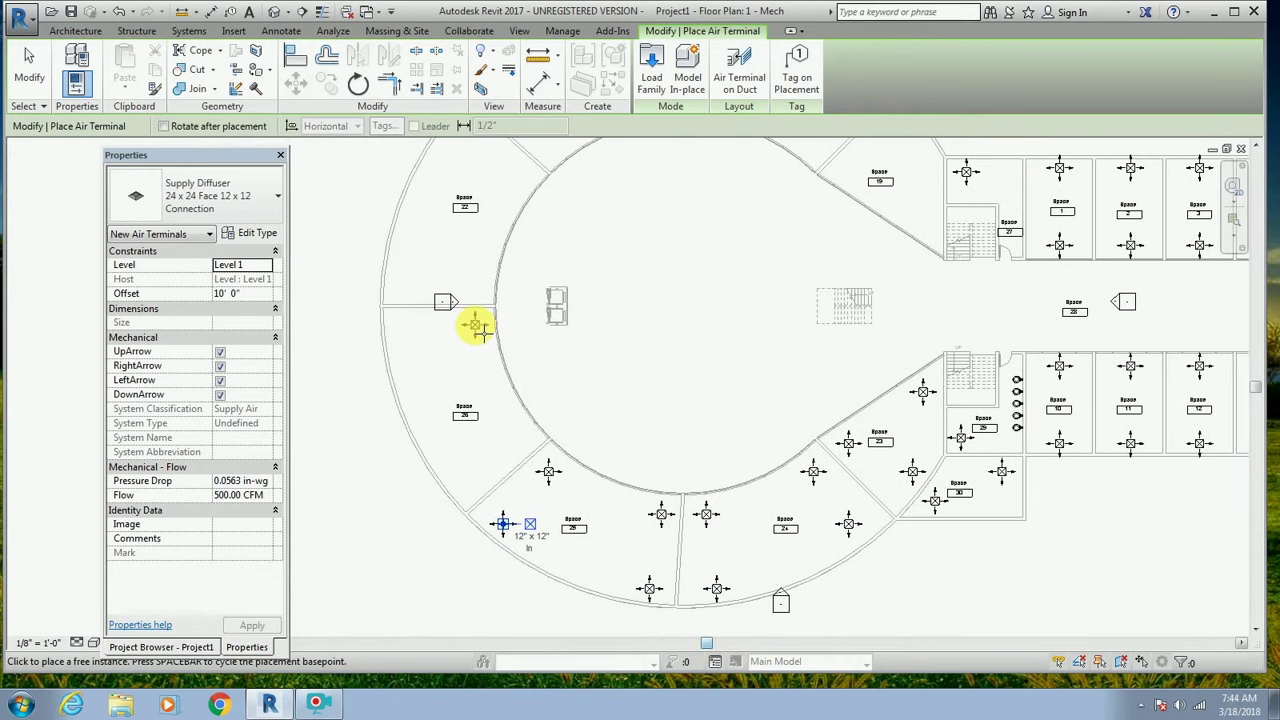
left_click(477, 326)
left_click(402, 326)
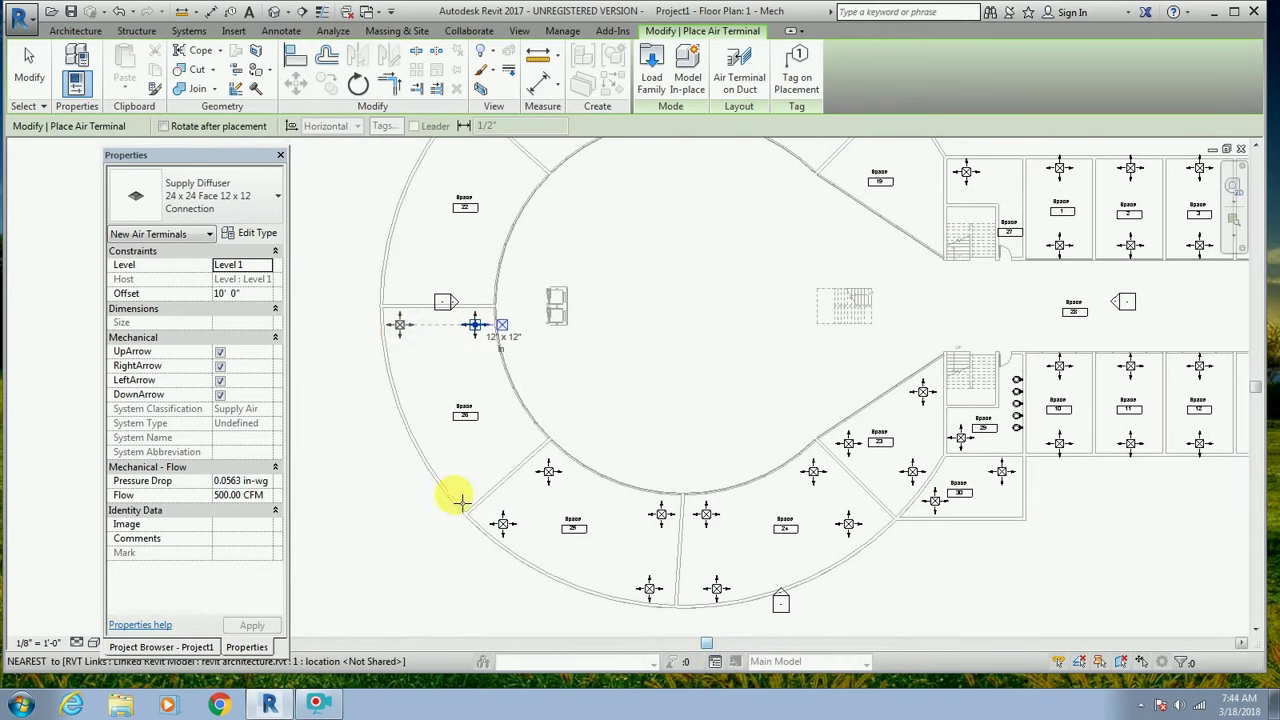
left_click(468, 481)
left_click(518, 445)
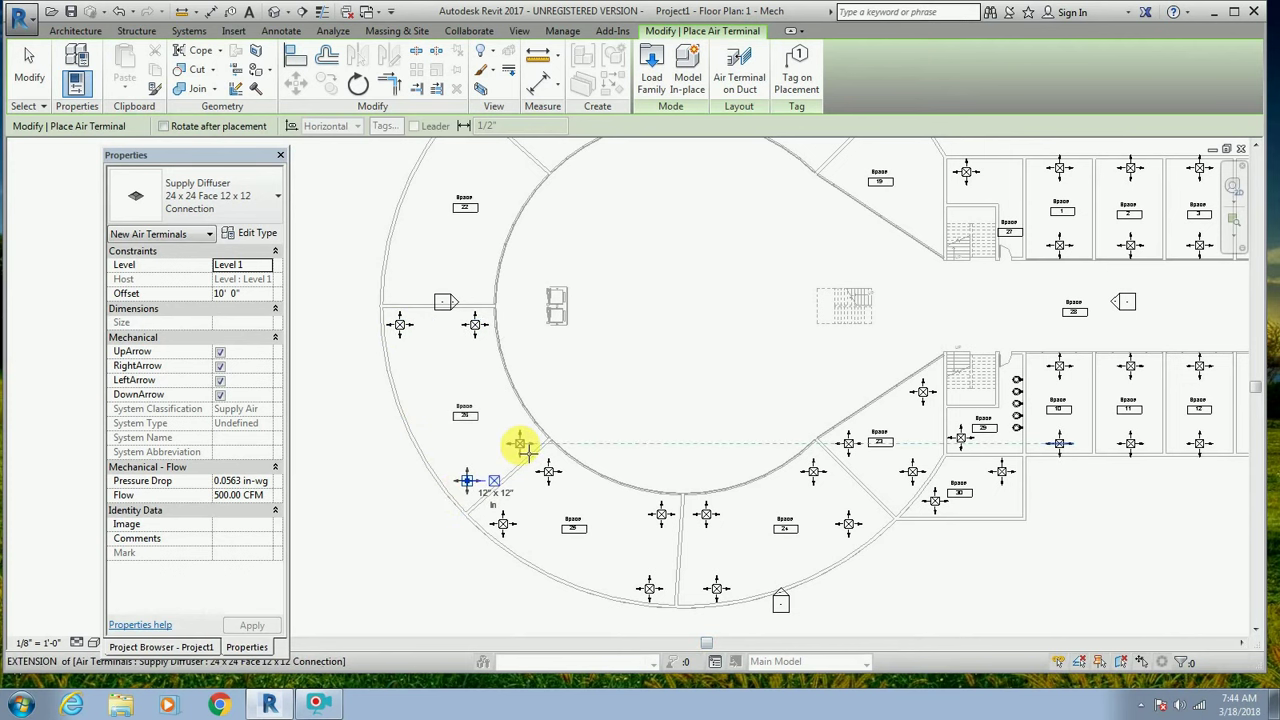
Place four supply diffusers each in Spaces 22 and 21.
left_click_drag(707, 646, 689, 646)
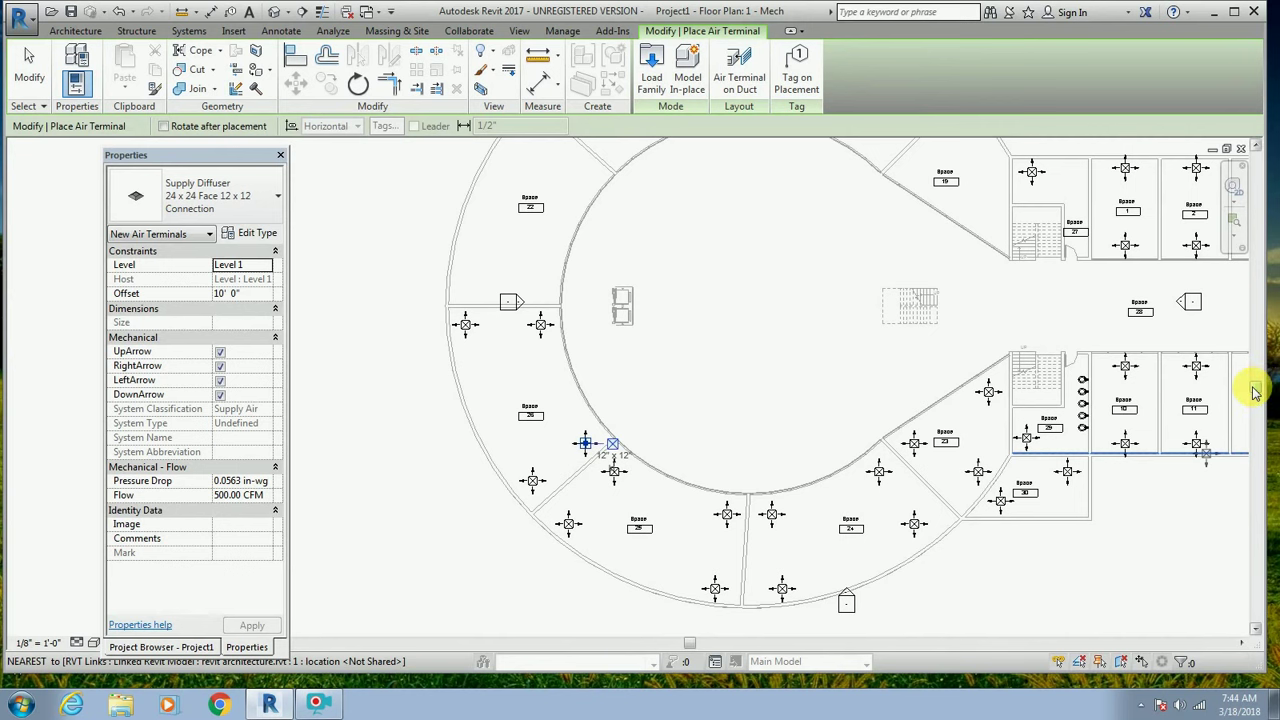
left_click_drag(1255, 392, 1251, 371)
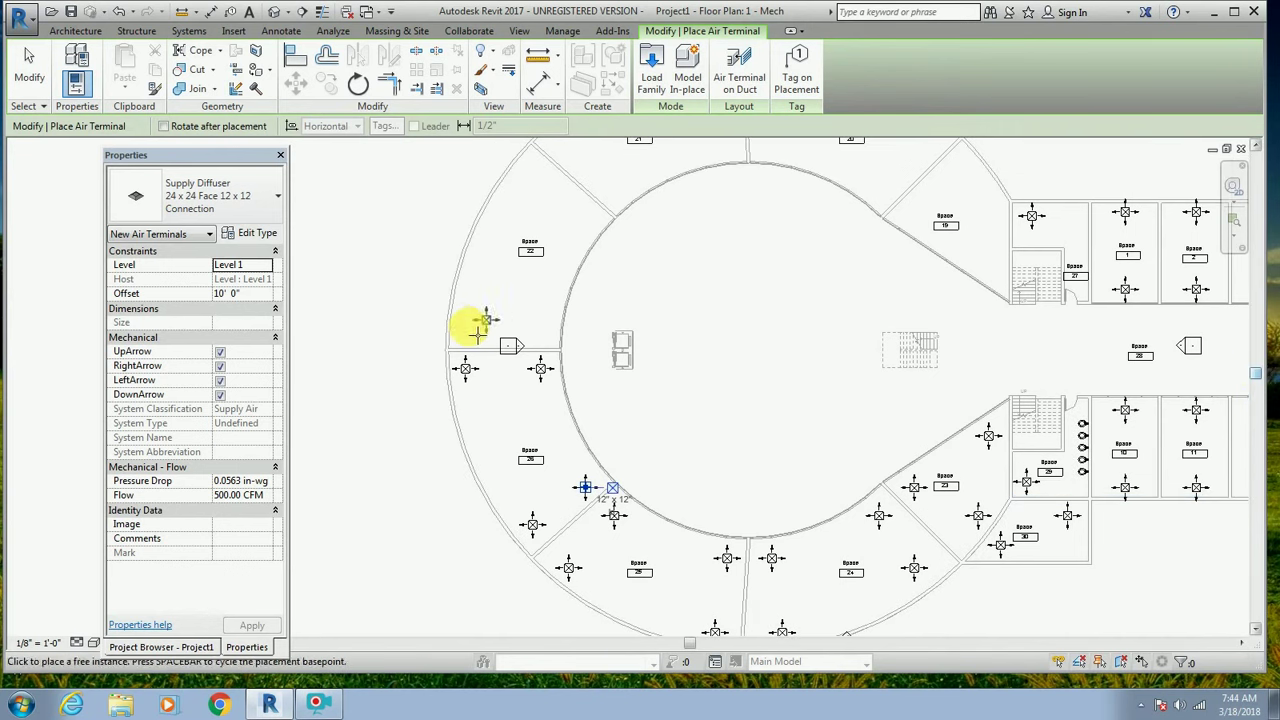
left_click(481, 336)
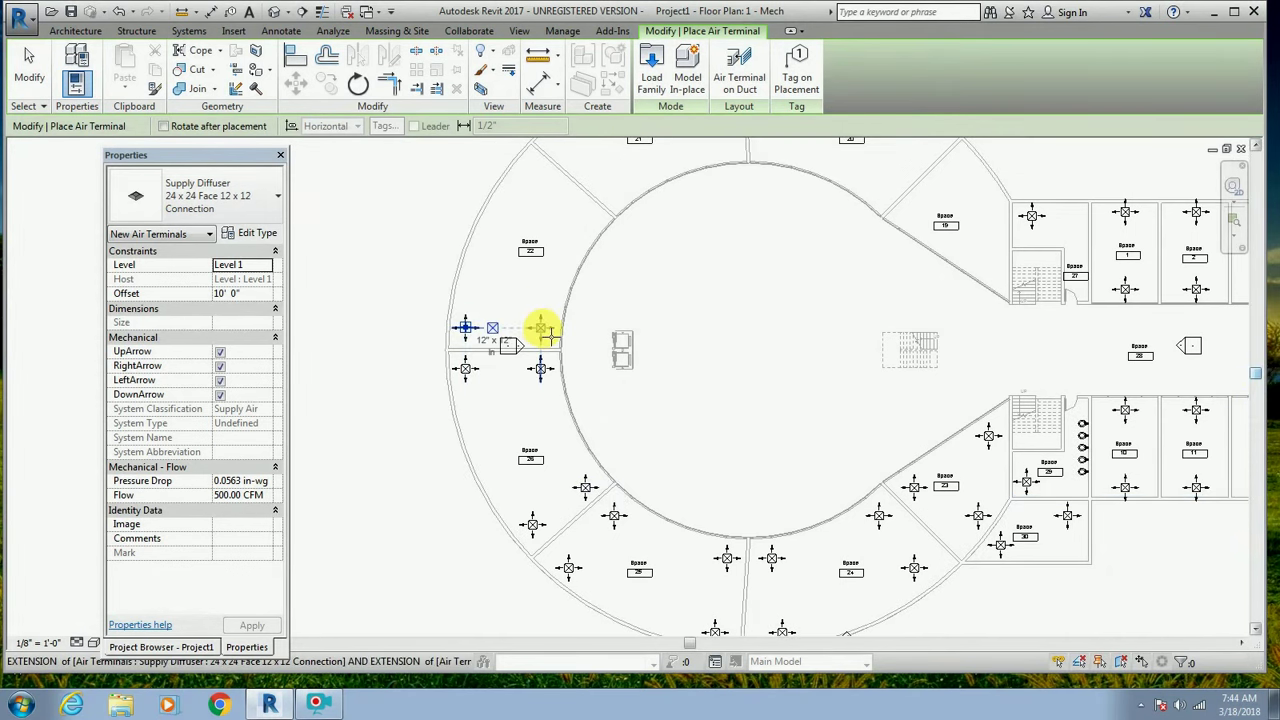
left_click(549, 336)
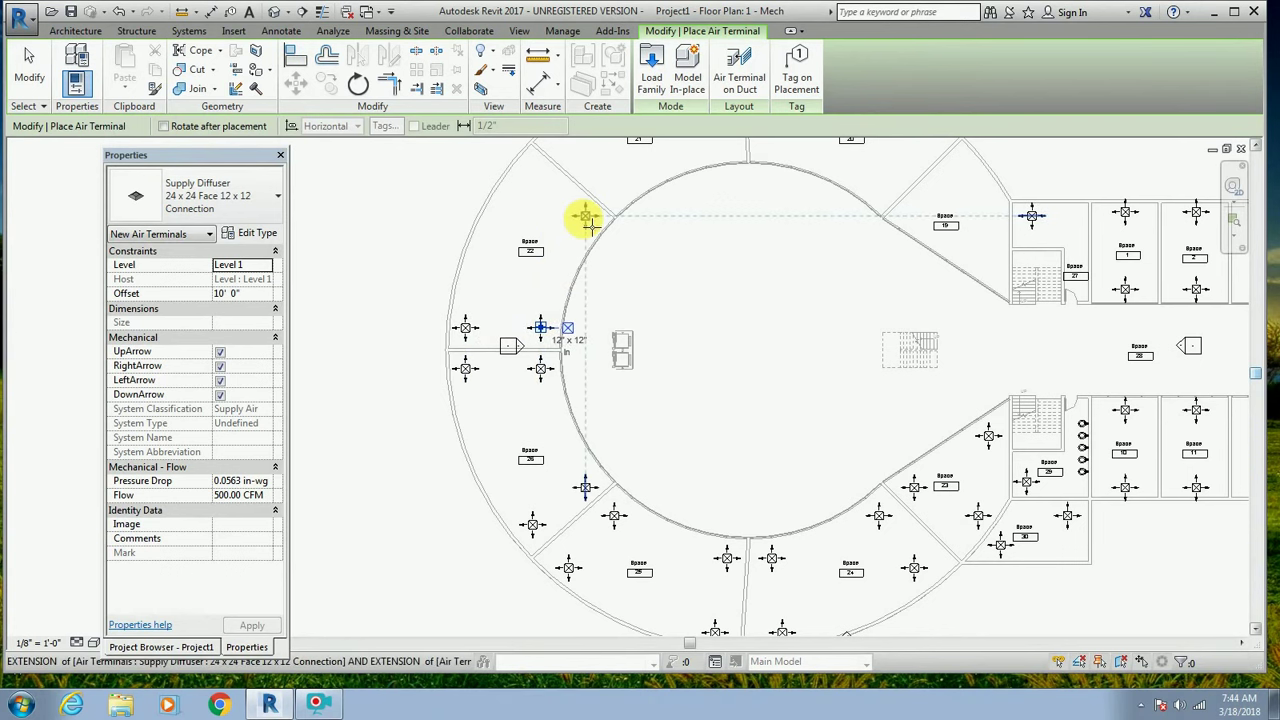
left_click(586, 218)
left_click(533, 171)
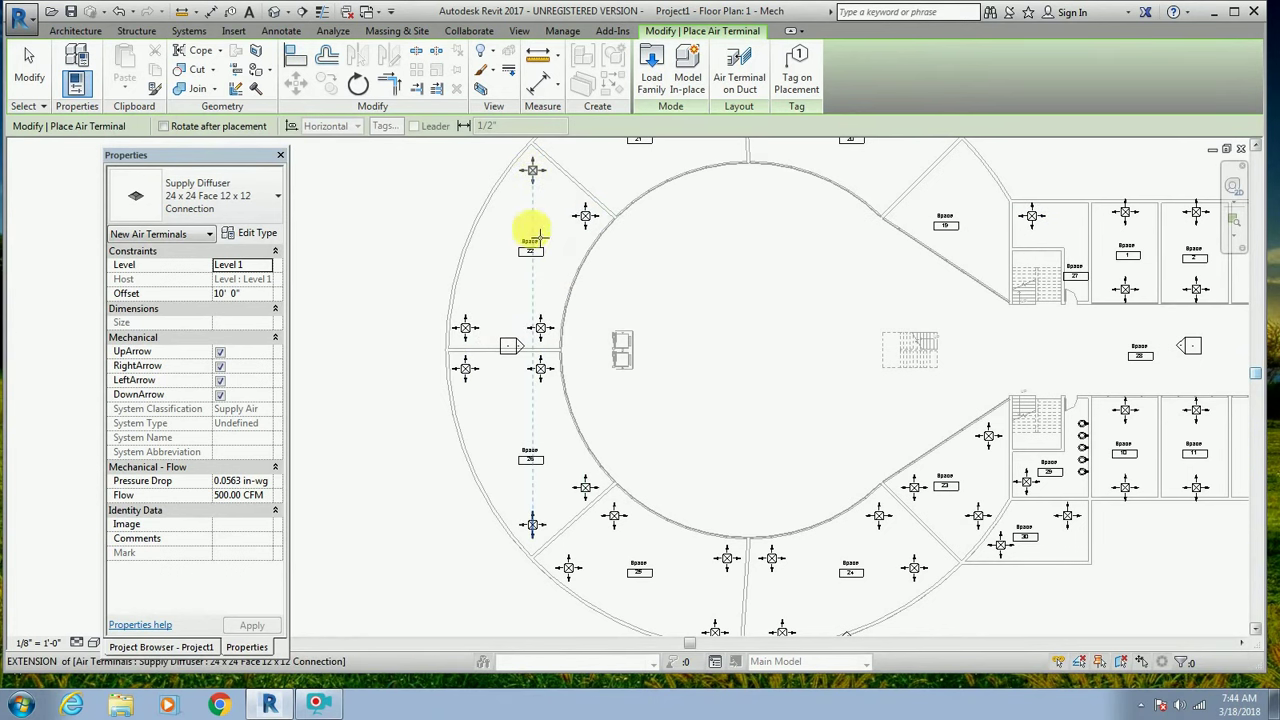
left_click_drag(1260, 378, 1257, 329)
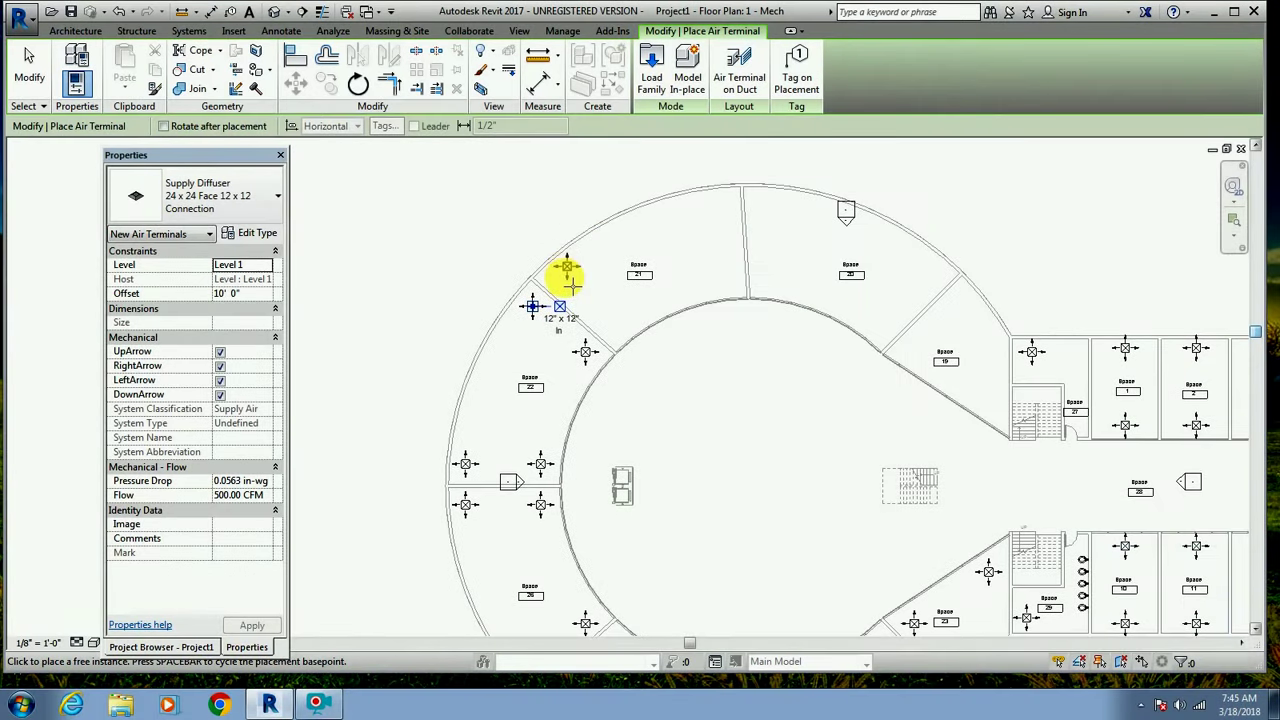
left_click(572, 283)
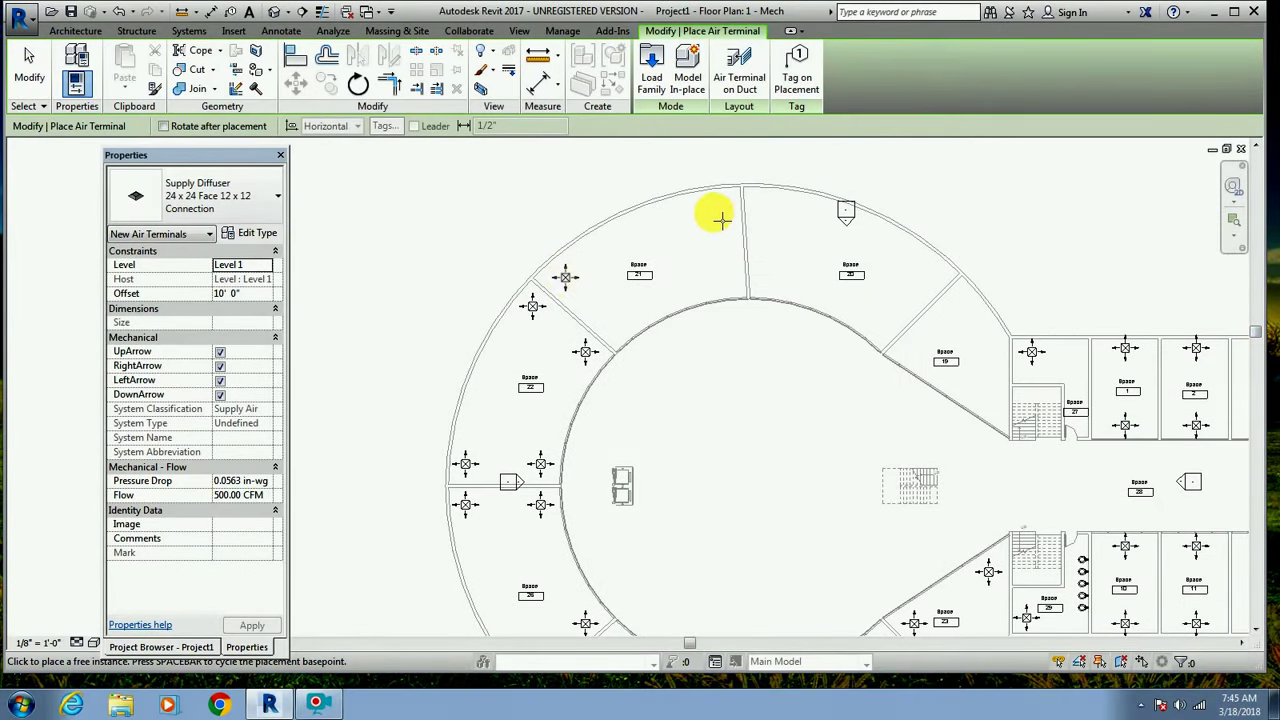
left_click(716, 210)
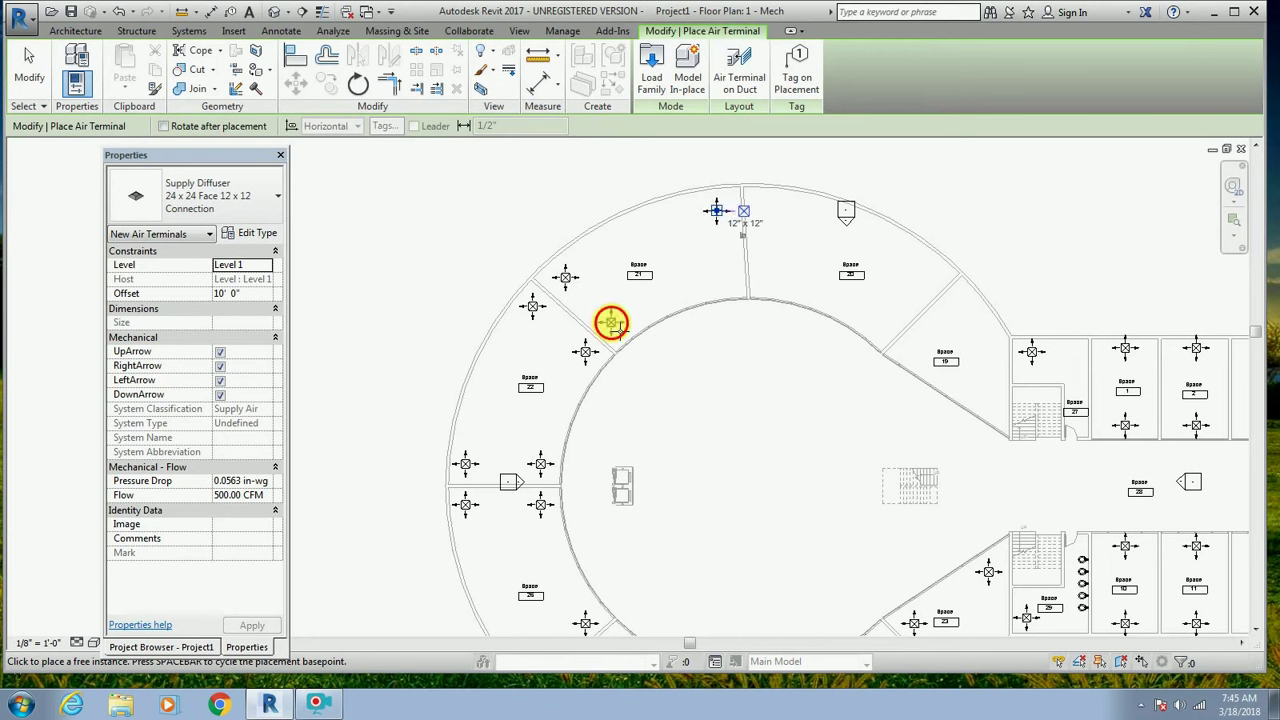
left_click(611, 322)
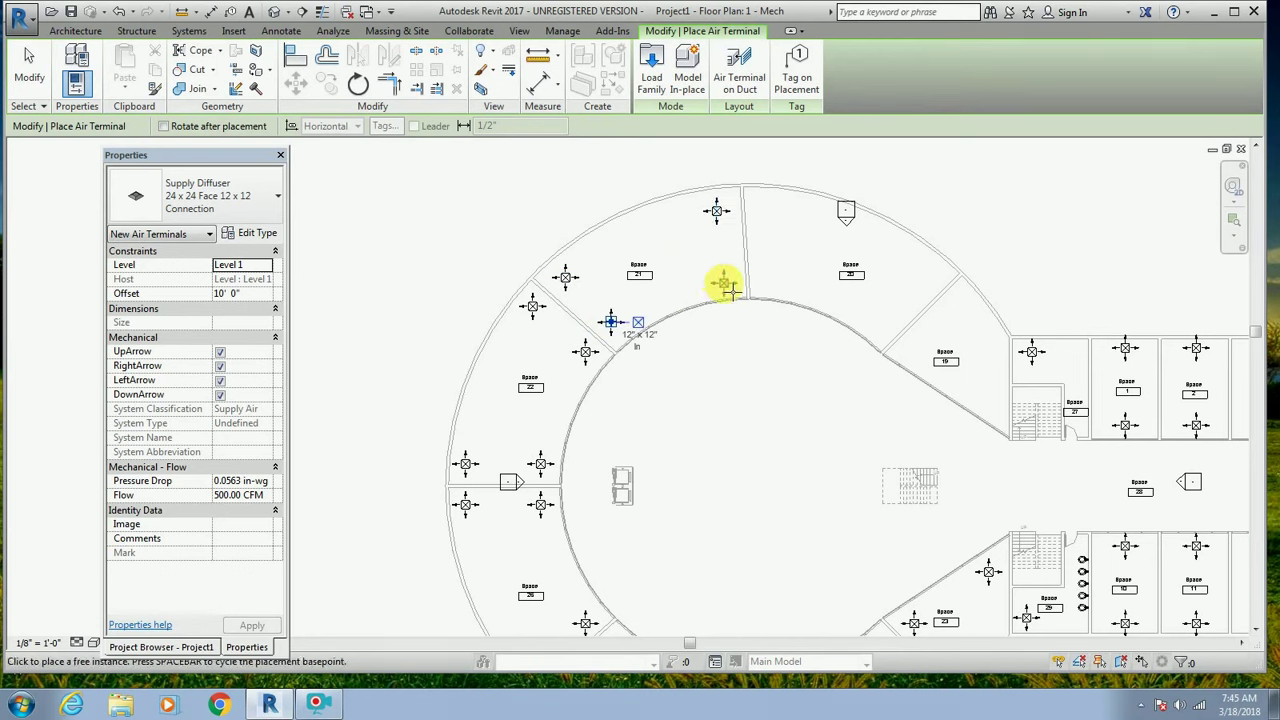
left_click(724, 284)
Place three supply diffusers each in Spaces 20 and 19.
left_click(765, 211)
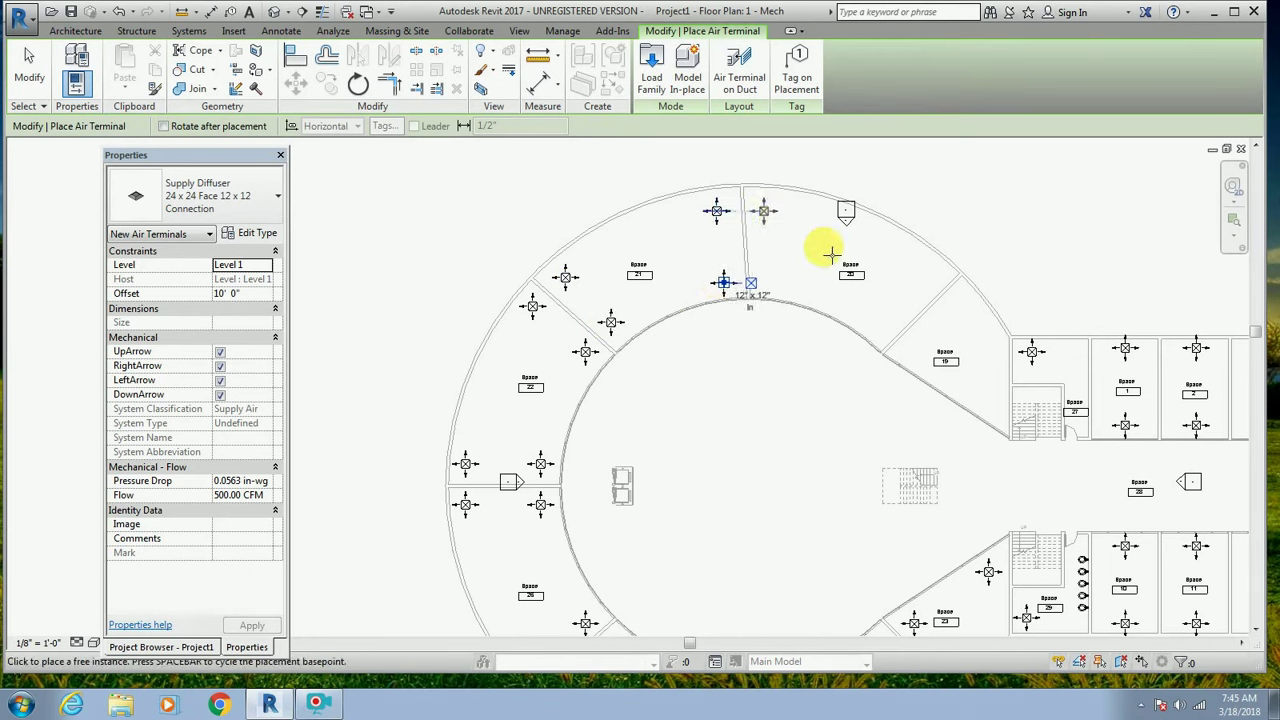
left_click(930, 268)
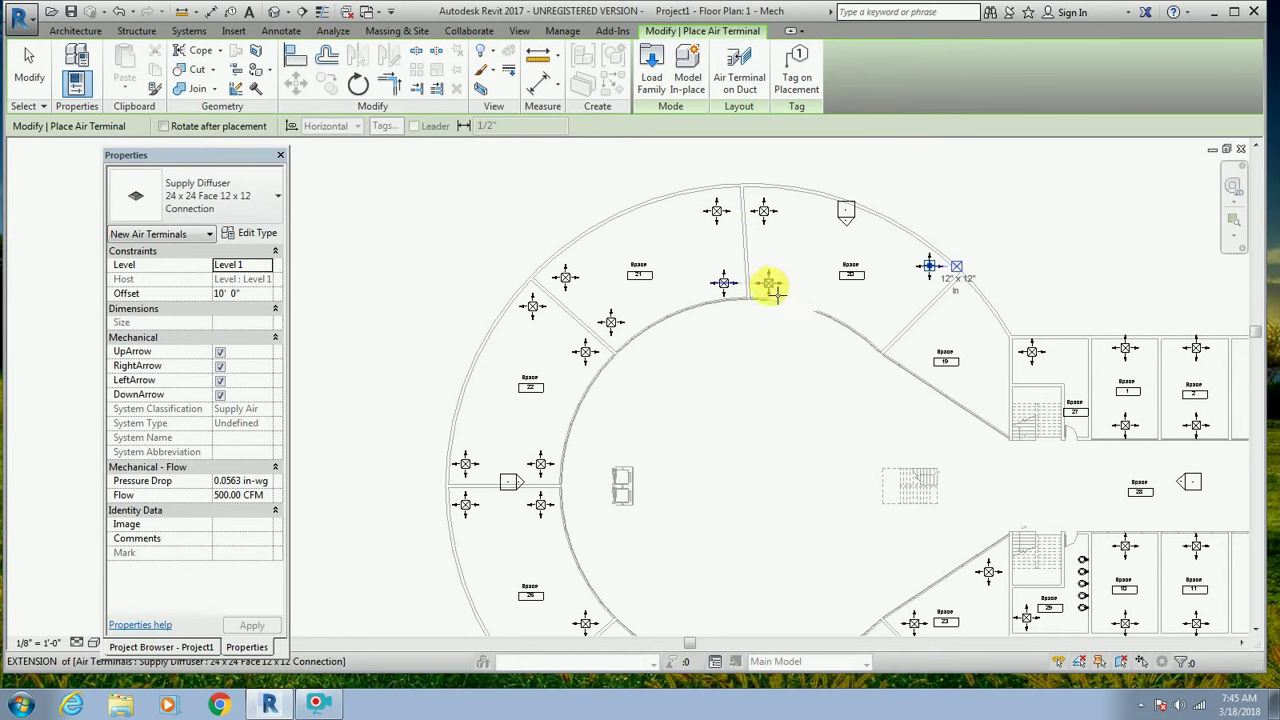
left_click(768, 285)
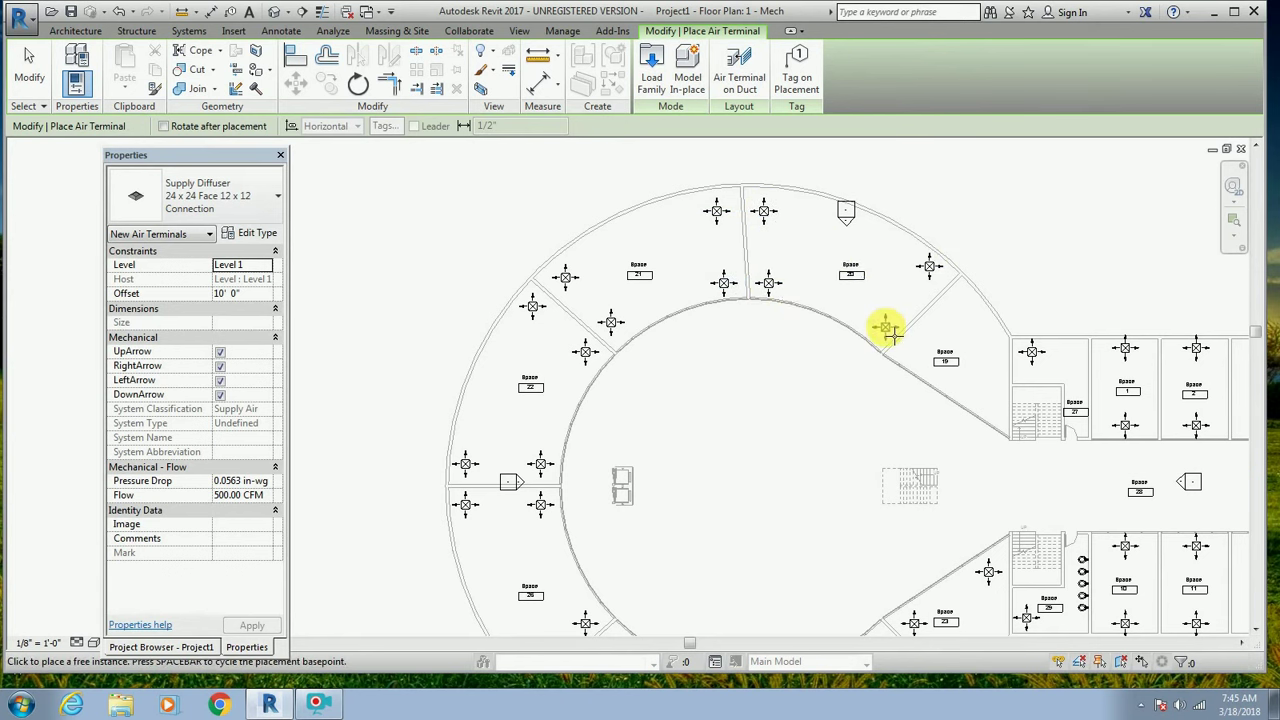
left_click(886, 327)
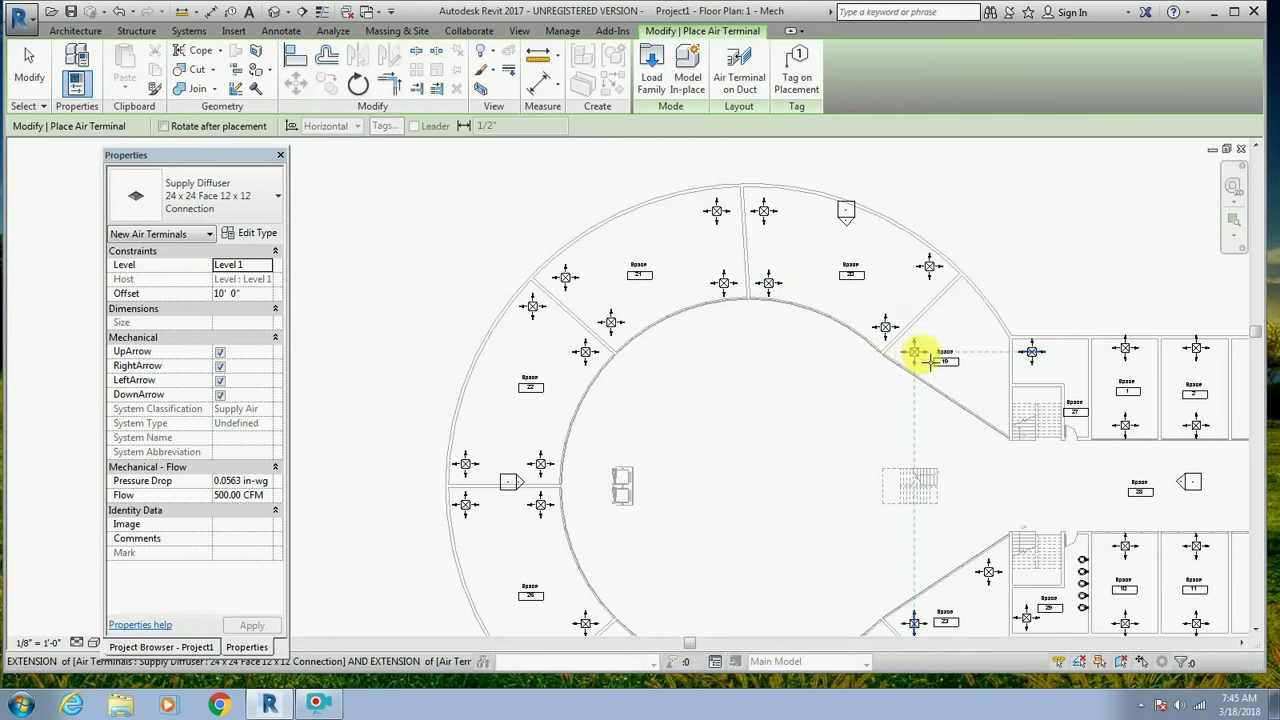
left_click(915, 355)
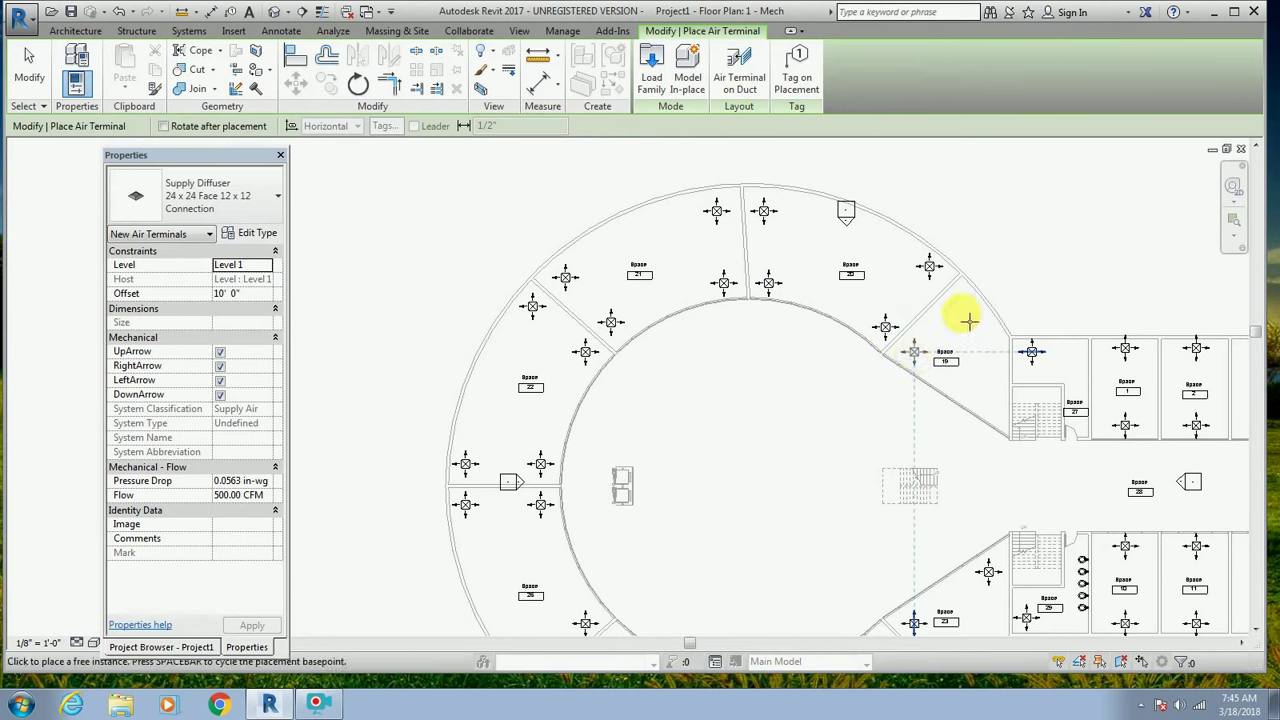
left_click(1000, 366)
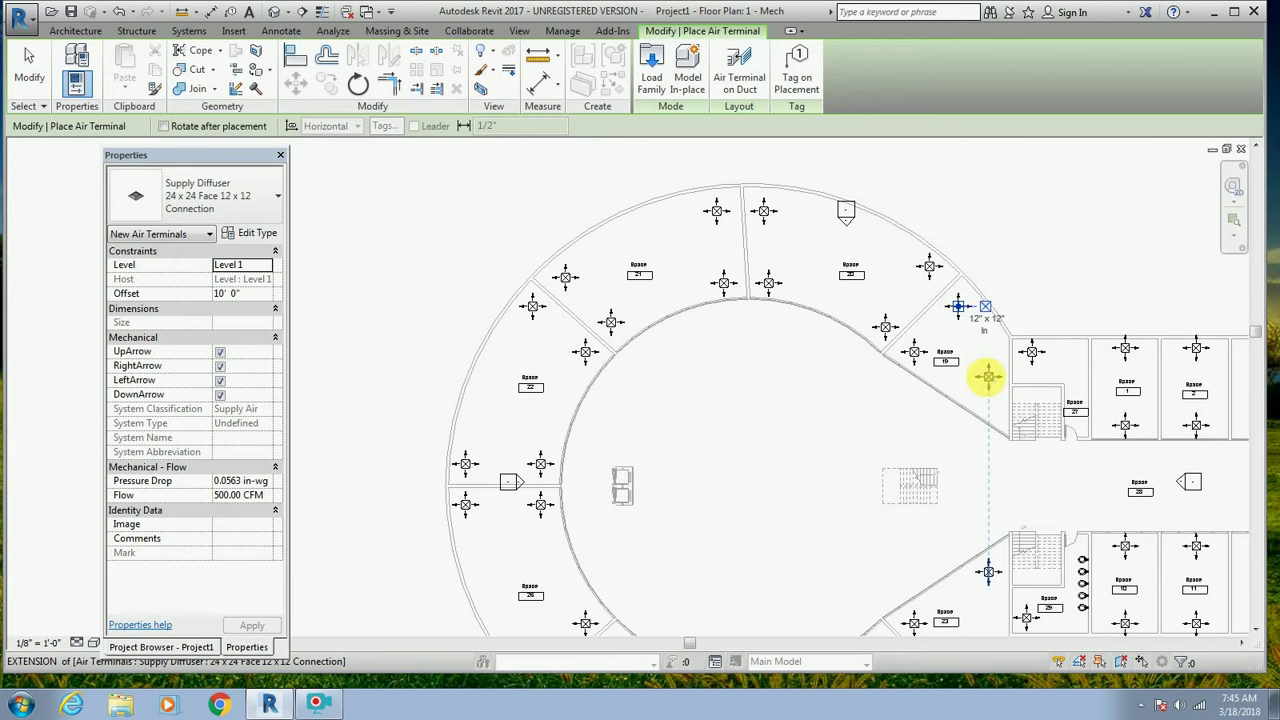
scroll(760, 336, "down", 1)
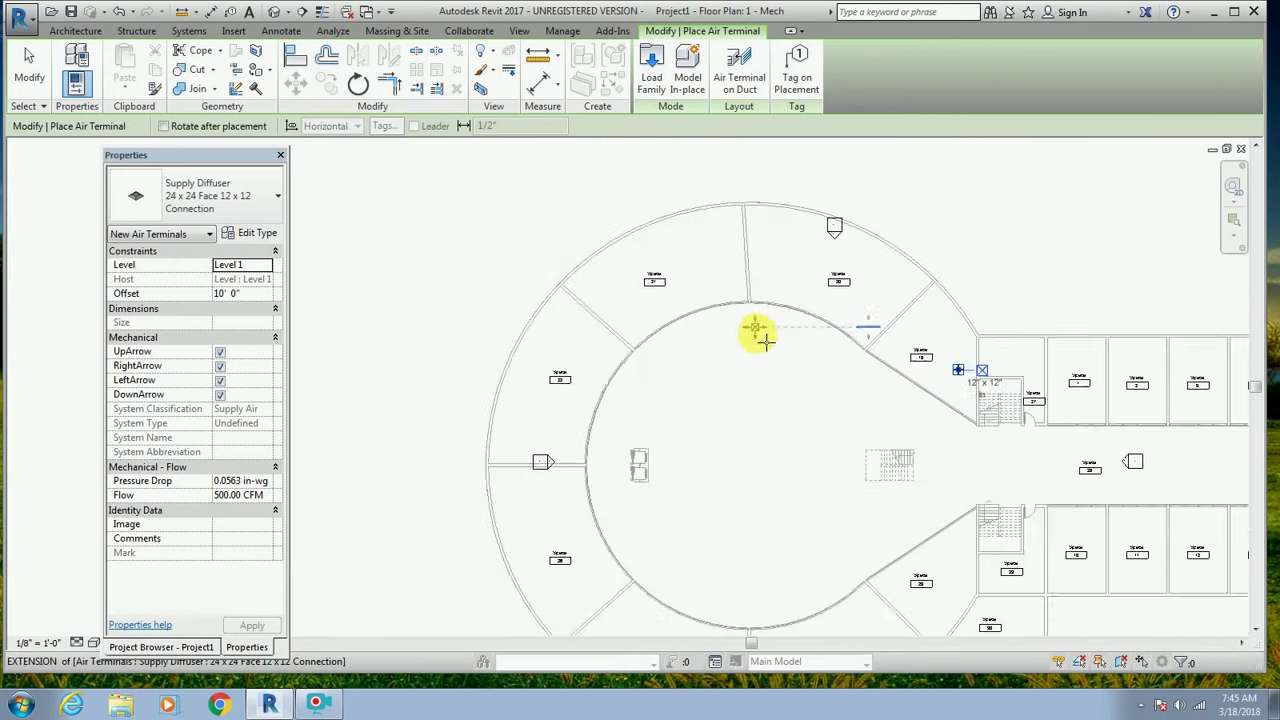
scroll(760, 336, "down", 1)
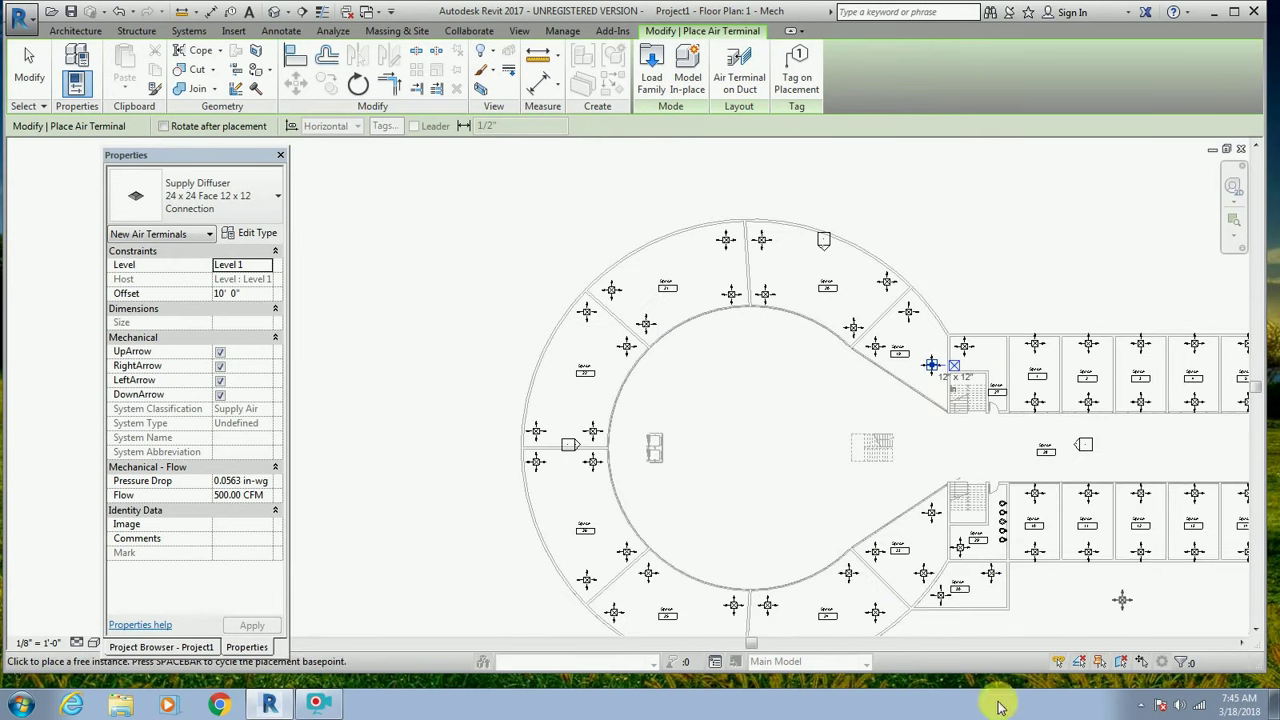
left_click(752, 641)
left_click_drag(752, 641, 808, 638)
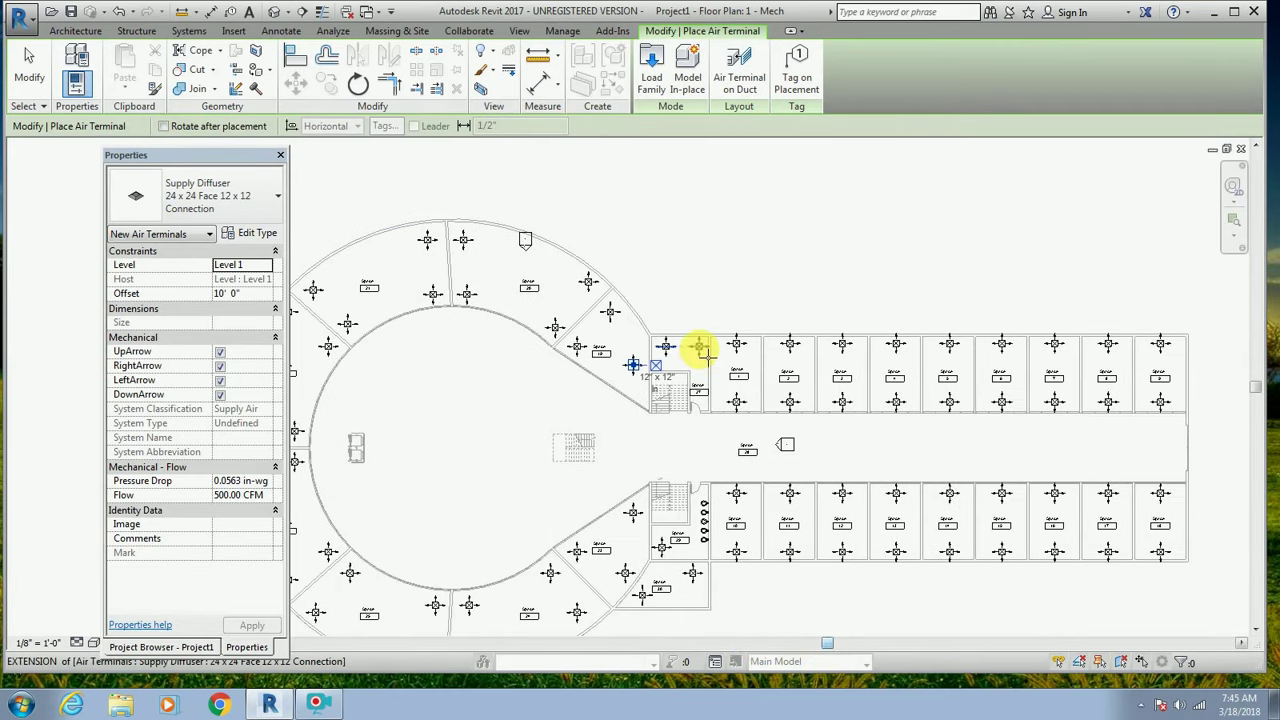
key("Escape")
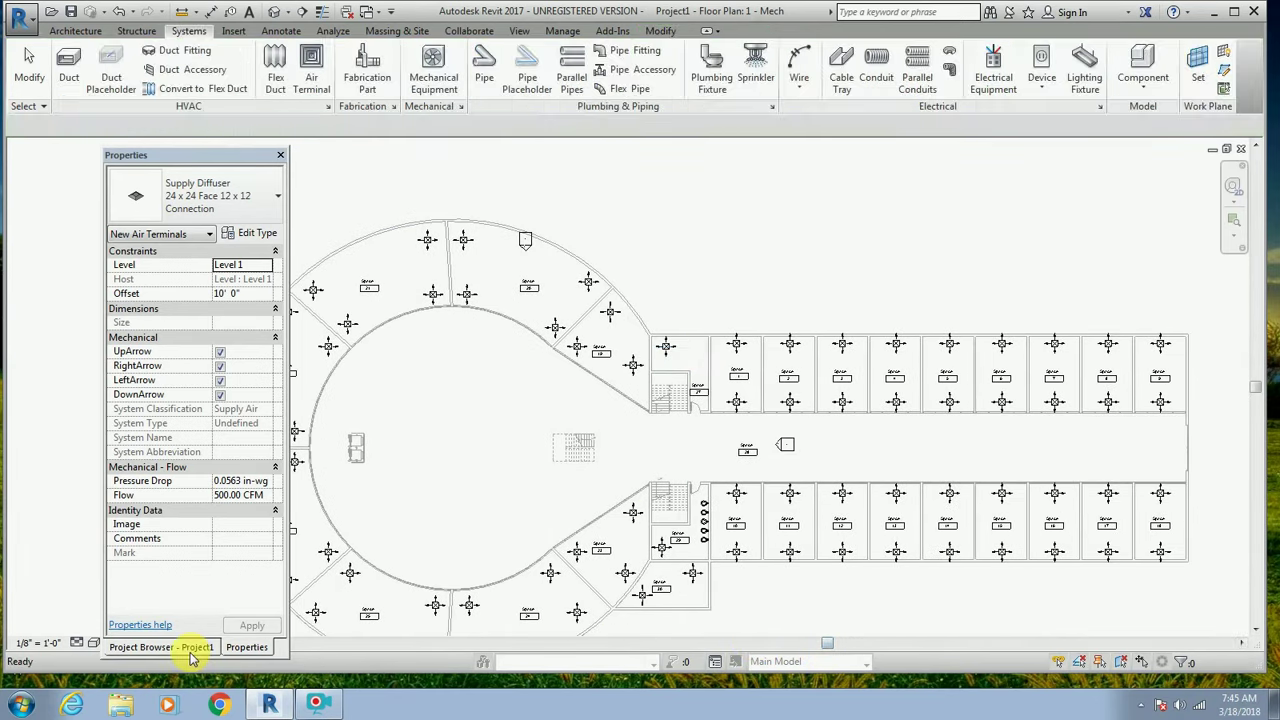
left_click(186, 646)
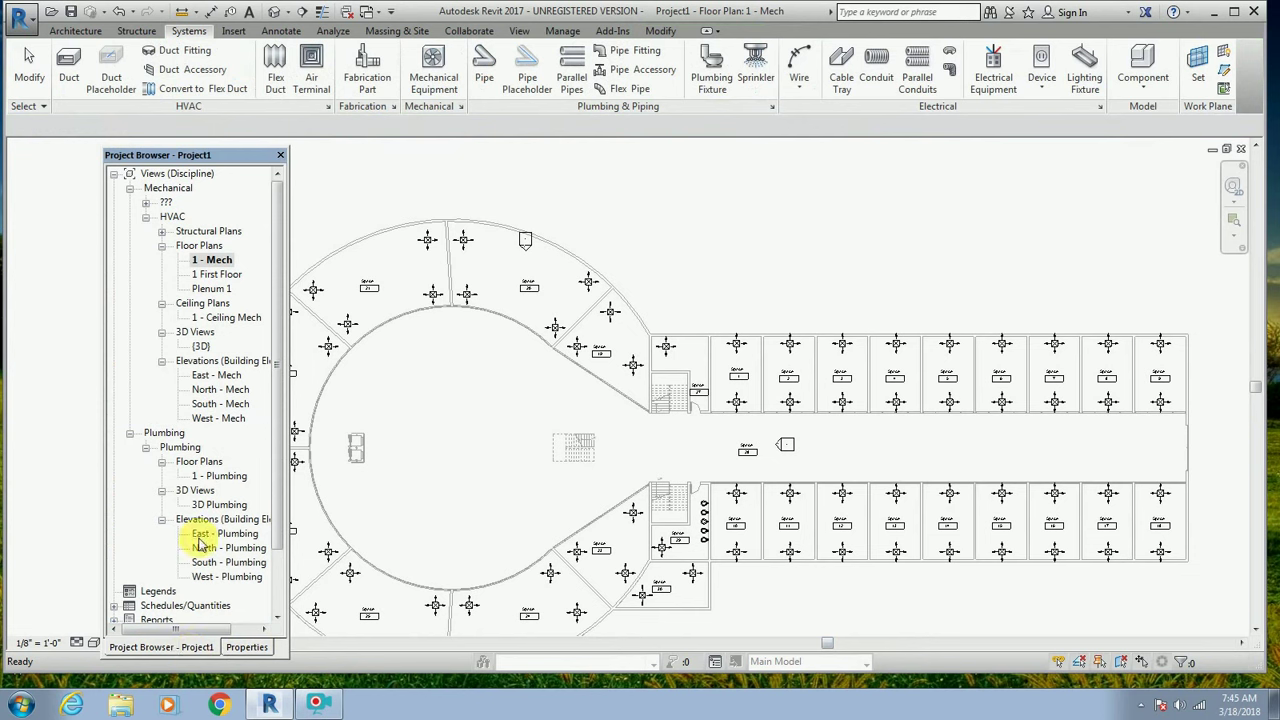
left_click(219, 377)
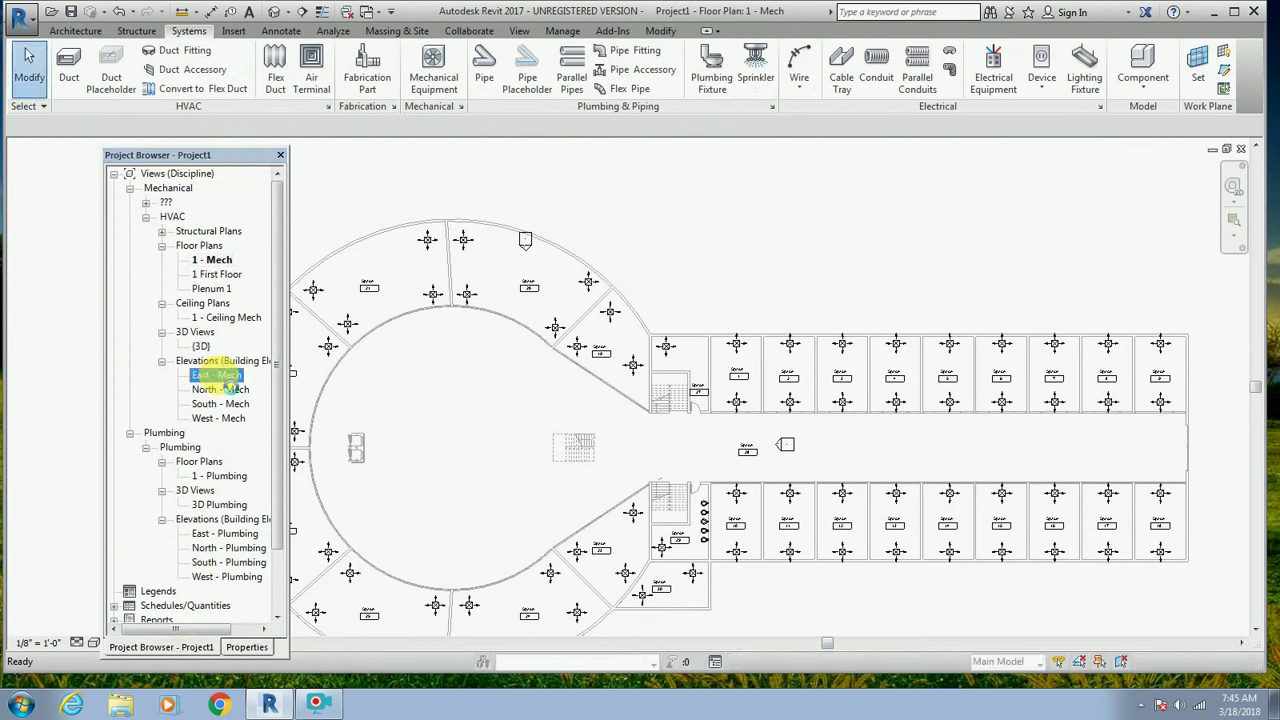
double_click(229, 383)
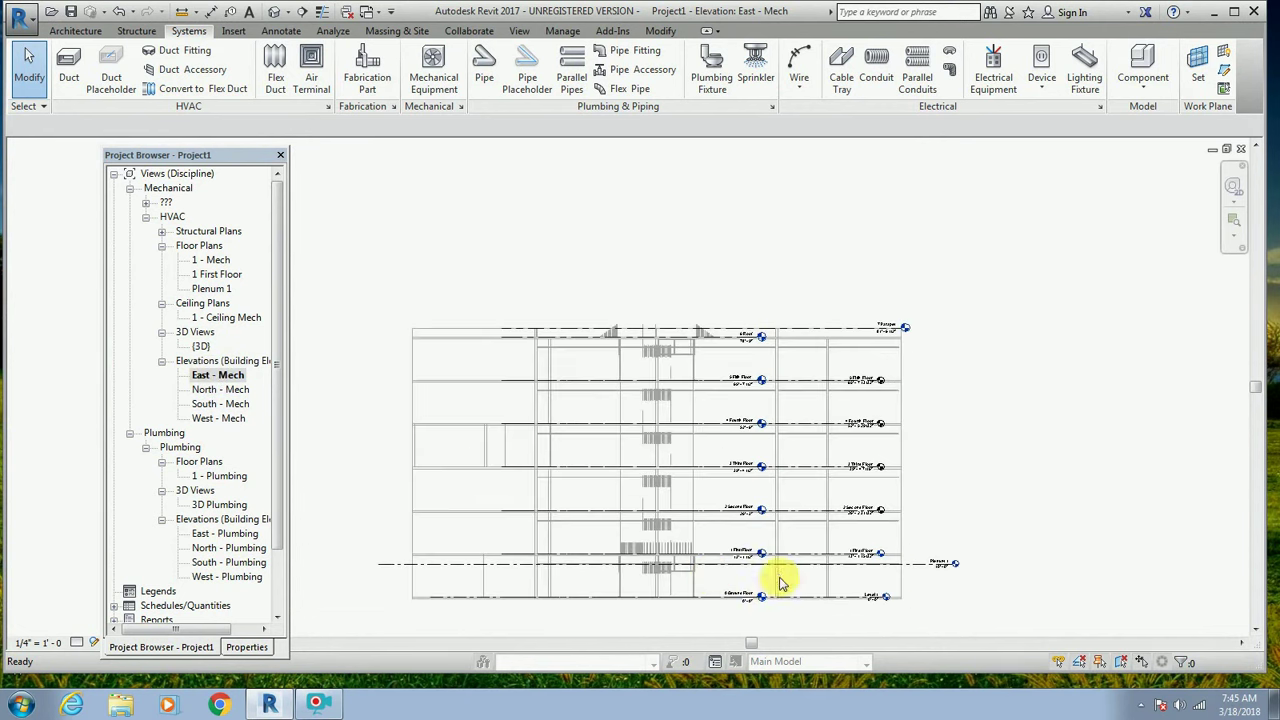
scroll(866, 594, "up", 3)
scroll(868, 595, "up", 2)
scroll(868, 595, "up", 3)
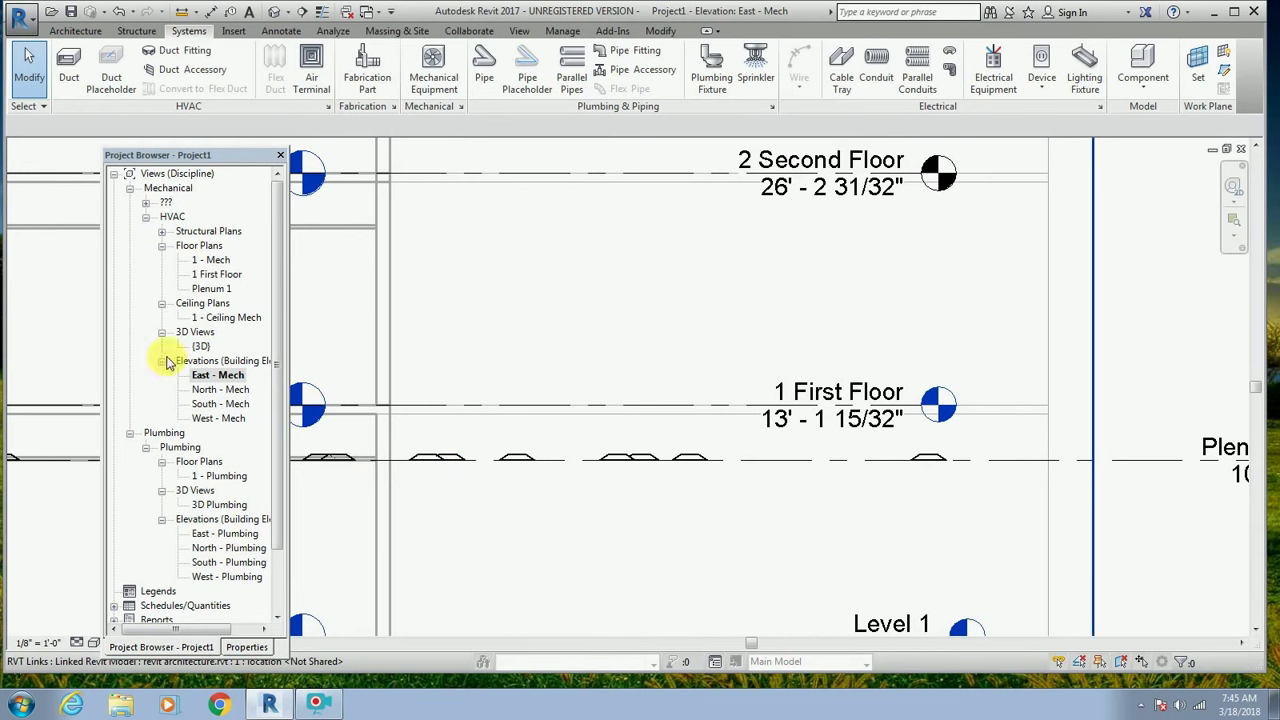
double_click(215, 260)
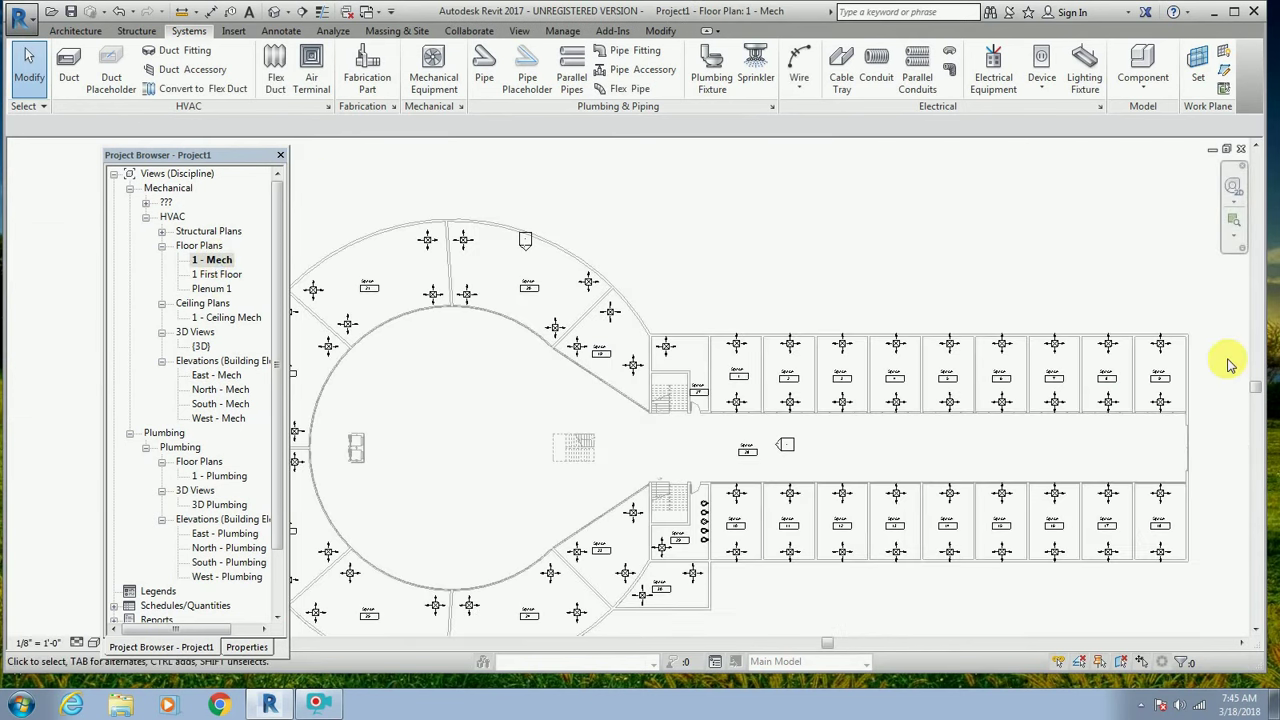
scroll(1230, 365, "up", 3)
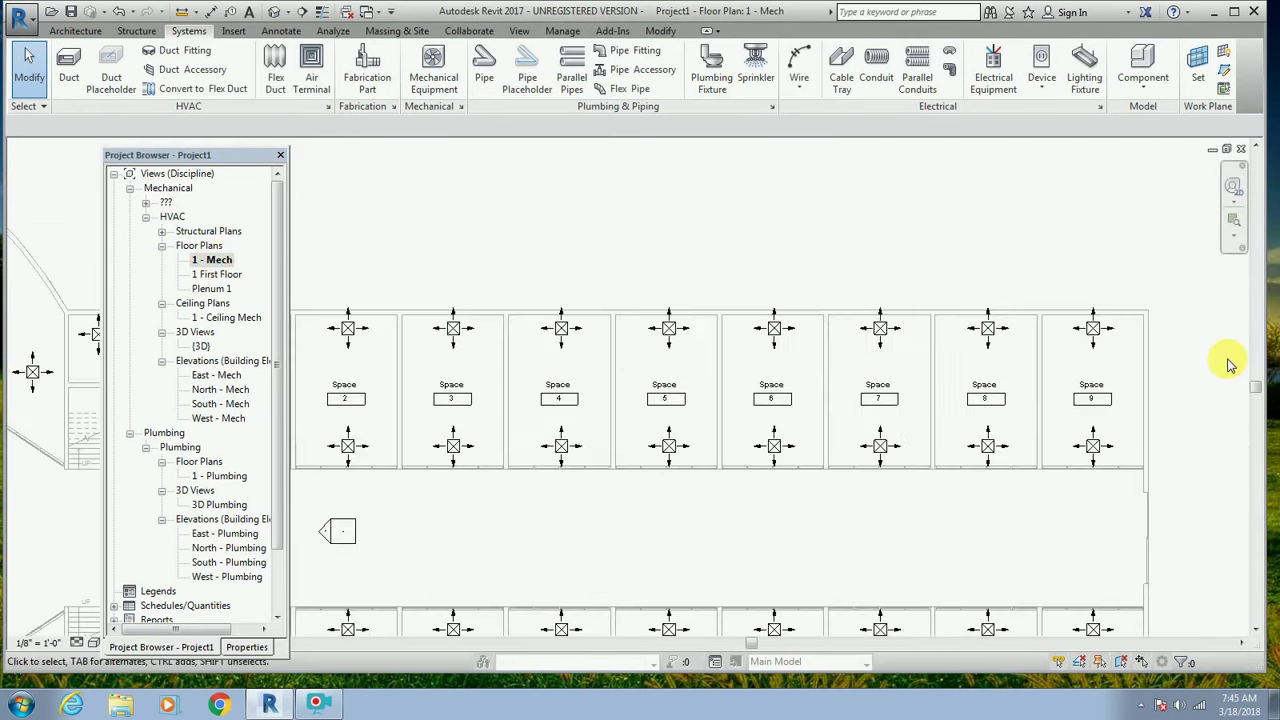
left_click(1103, 402)
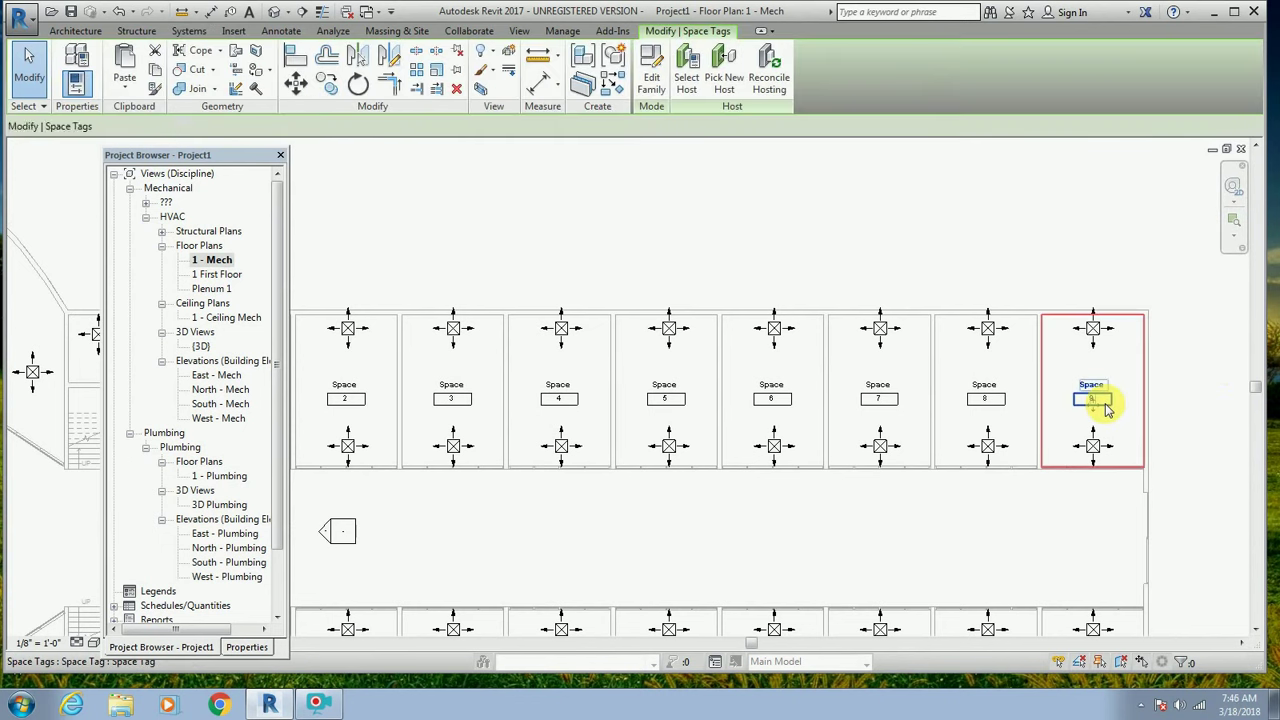
key("Escape")
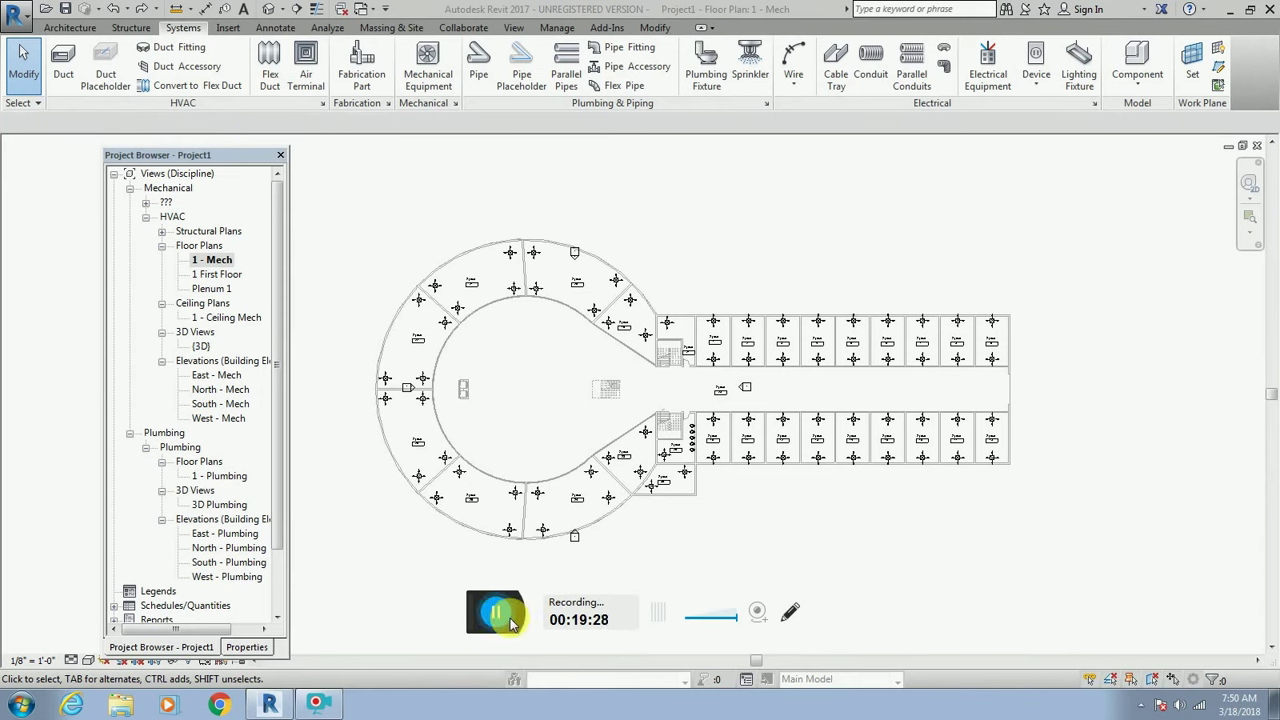
Select the entire plan, filter it to Space Tags only, and hide those tags in the view.
left_click(510, 622)
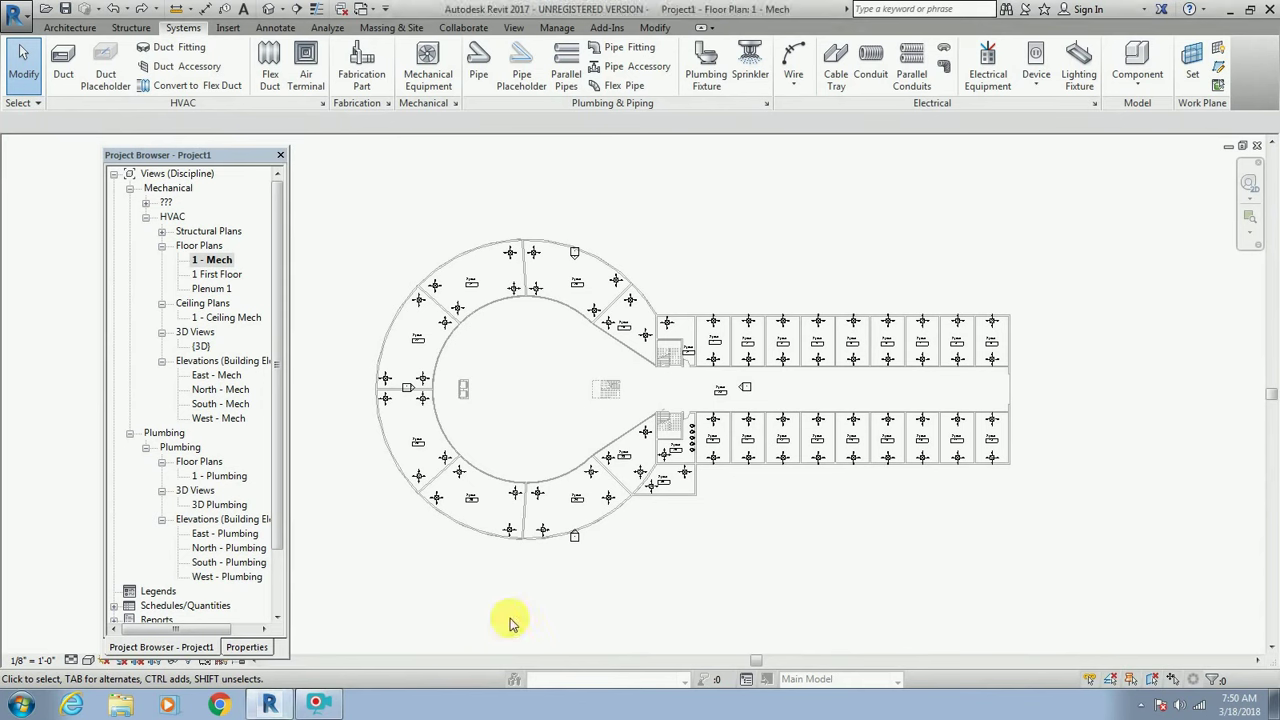
mouse_move(322, 174)
left_mouse_down()
mouse_move(855, 600)
mouse_move(1057, 617)
left_mouse_up()
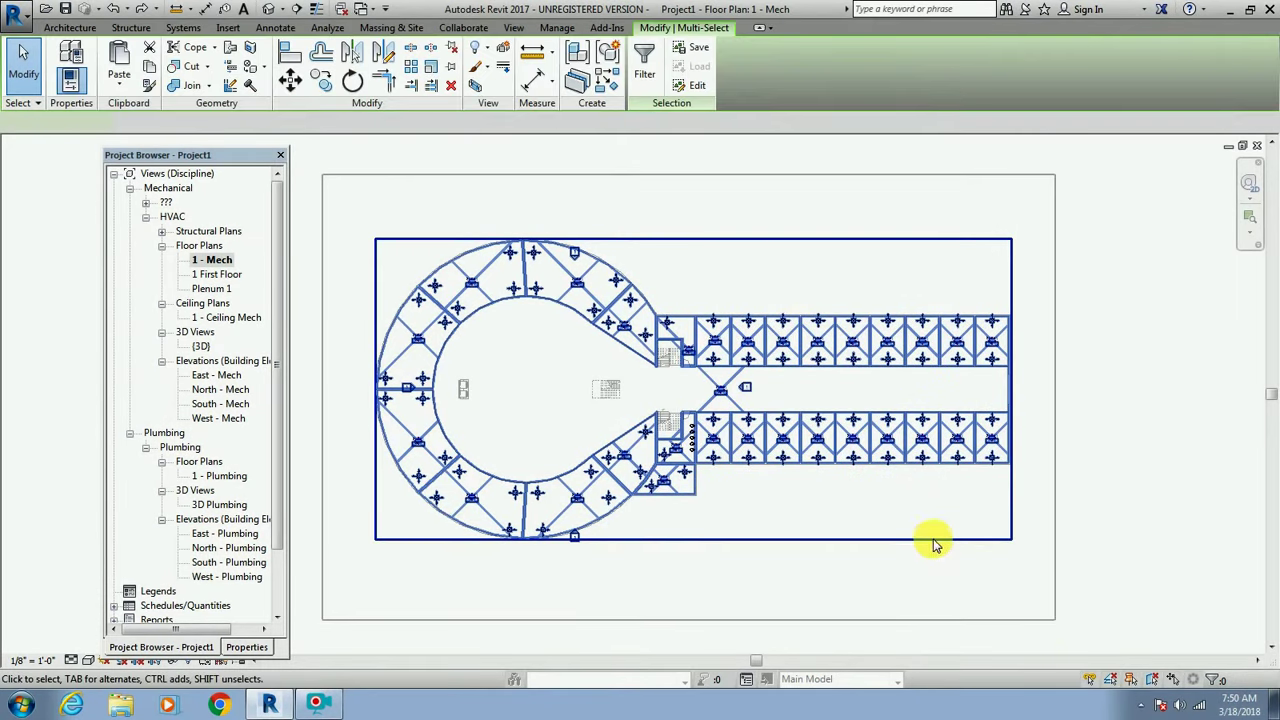
left_click(644, 62)
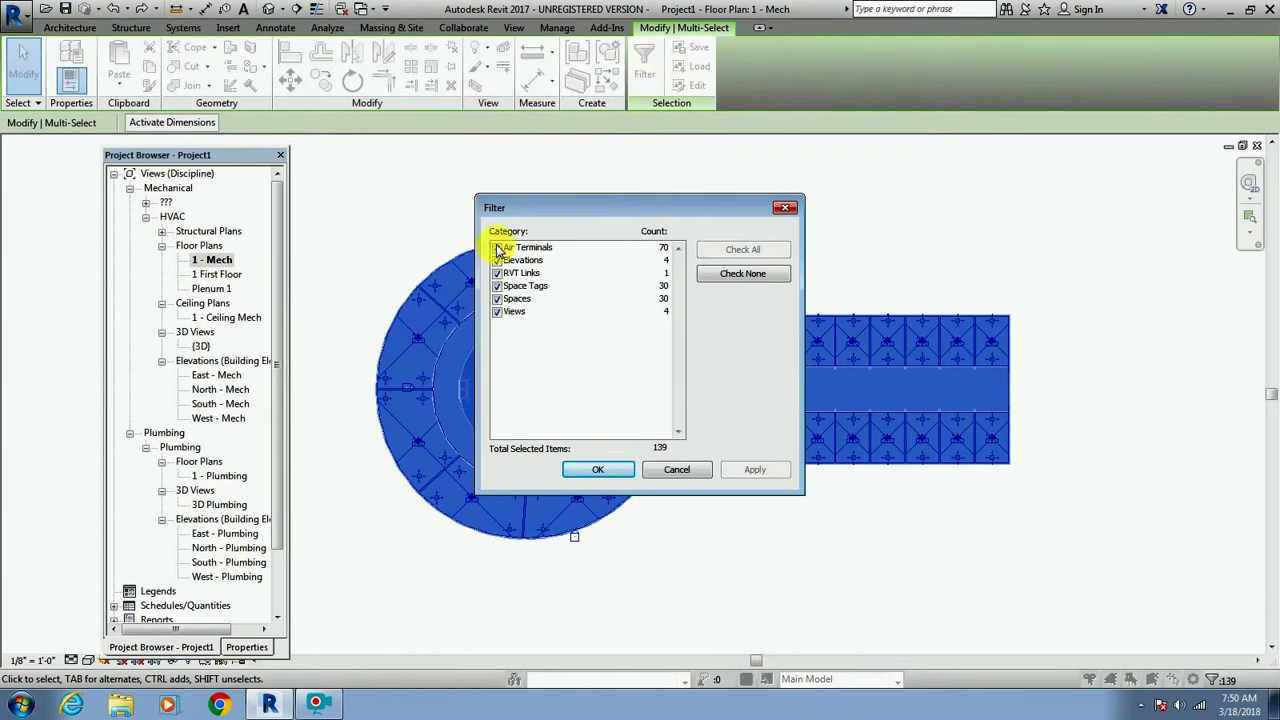
left_click(497, 247)
left_click(497, 260)
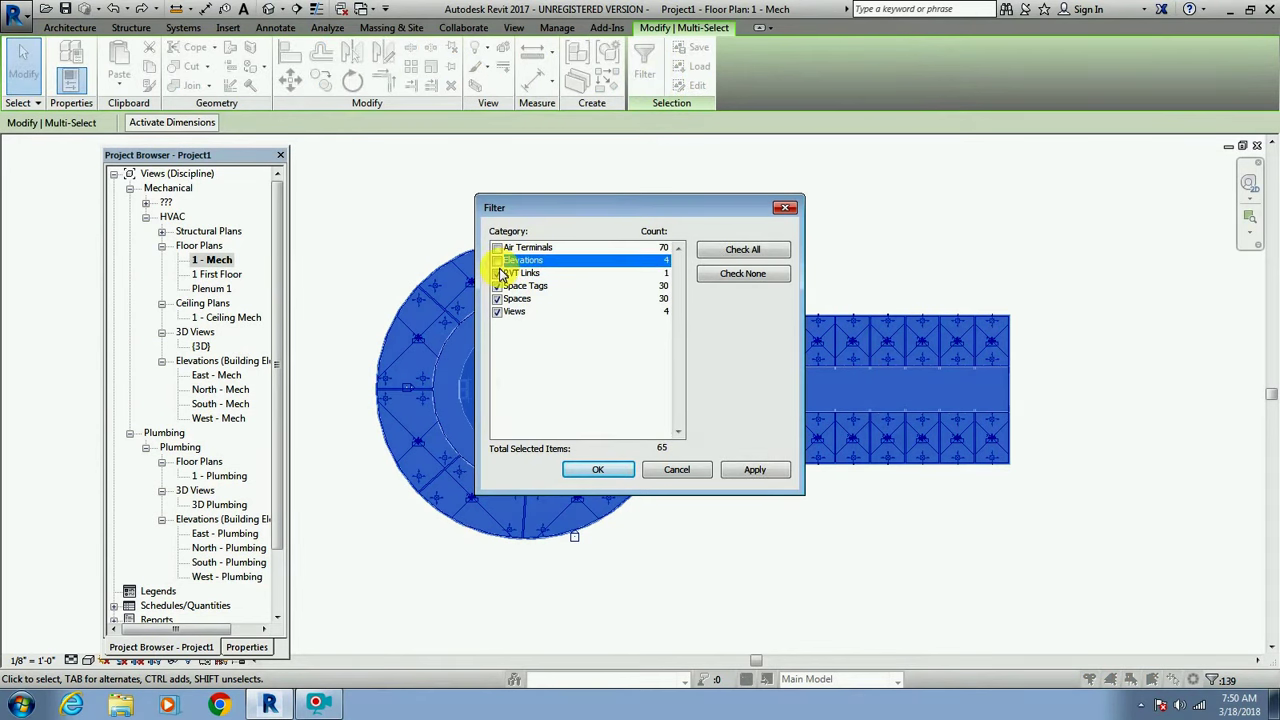
left_click(498, 273)
left_click(497, 299)
left_click(497, 311)
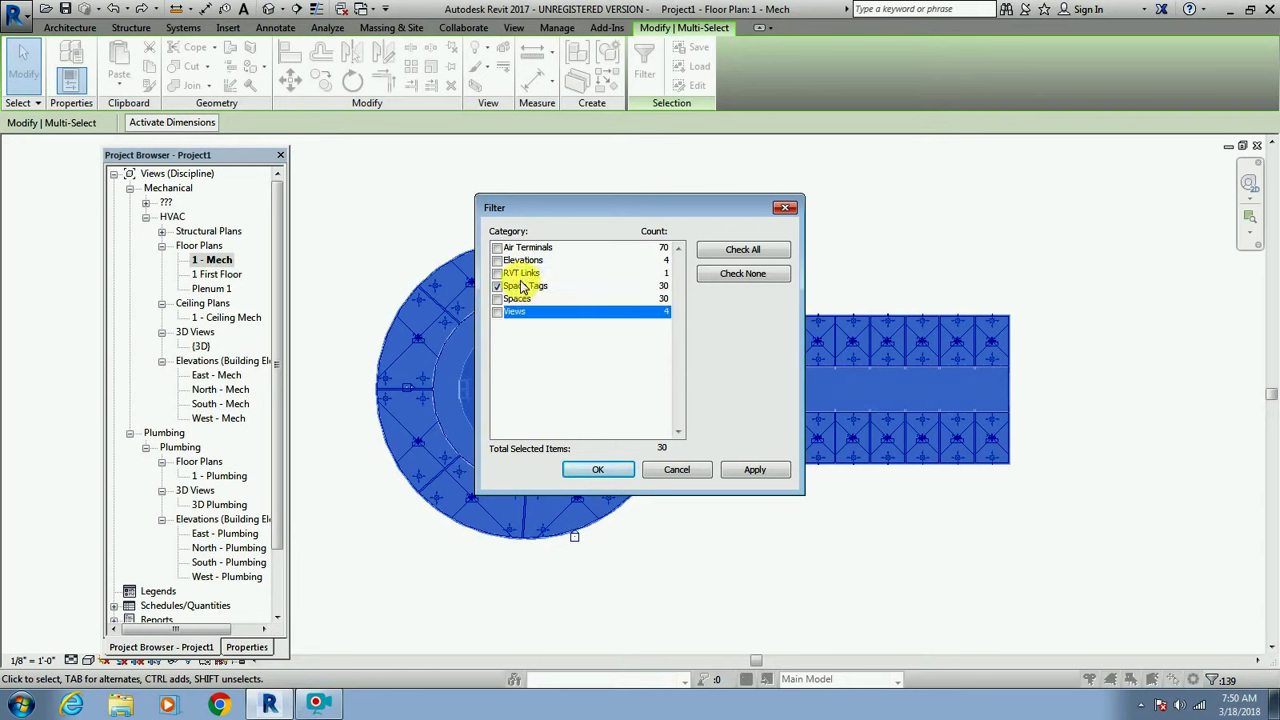
left_click(754, 477)
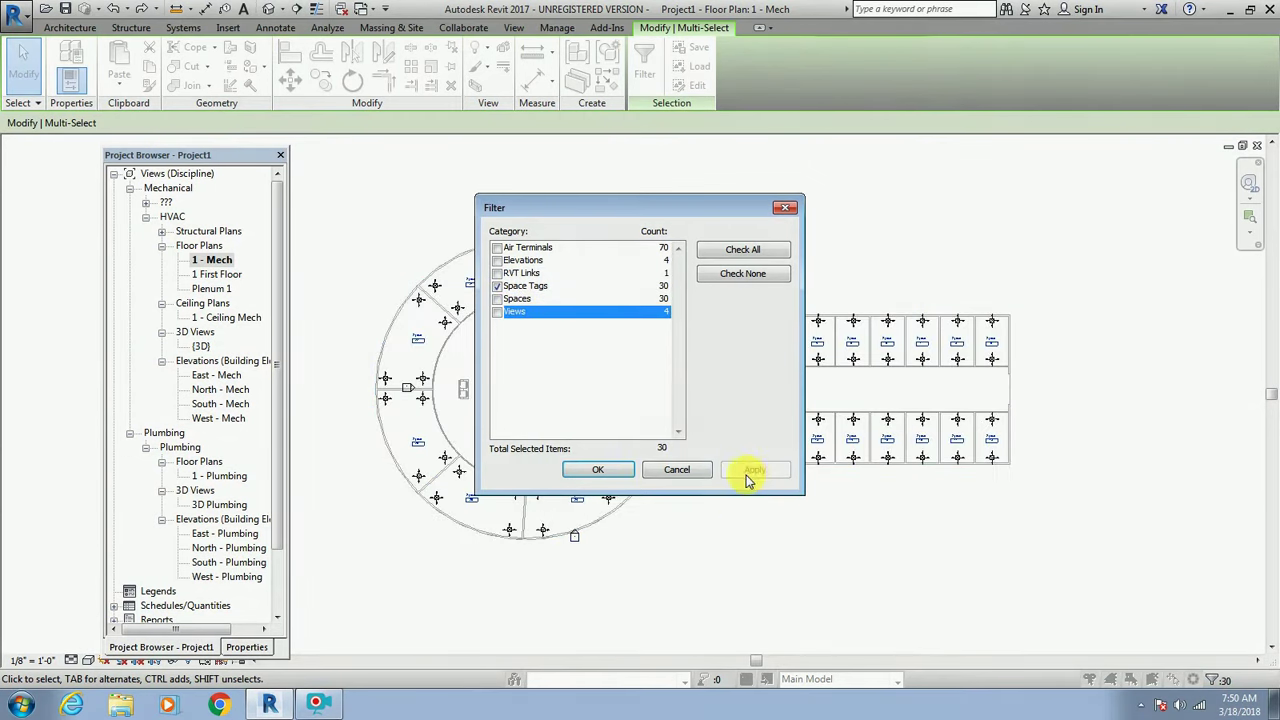
left_click(612, 472)
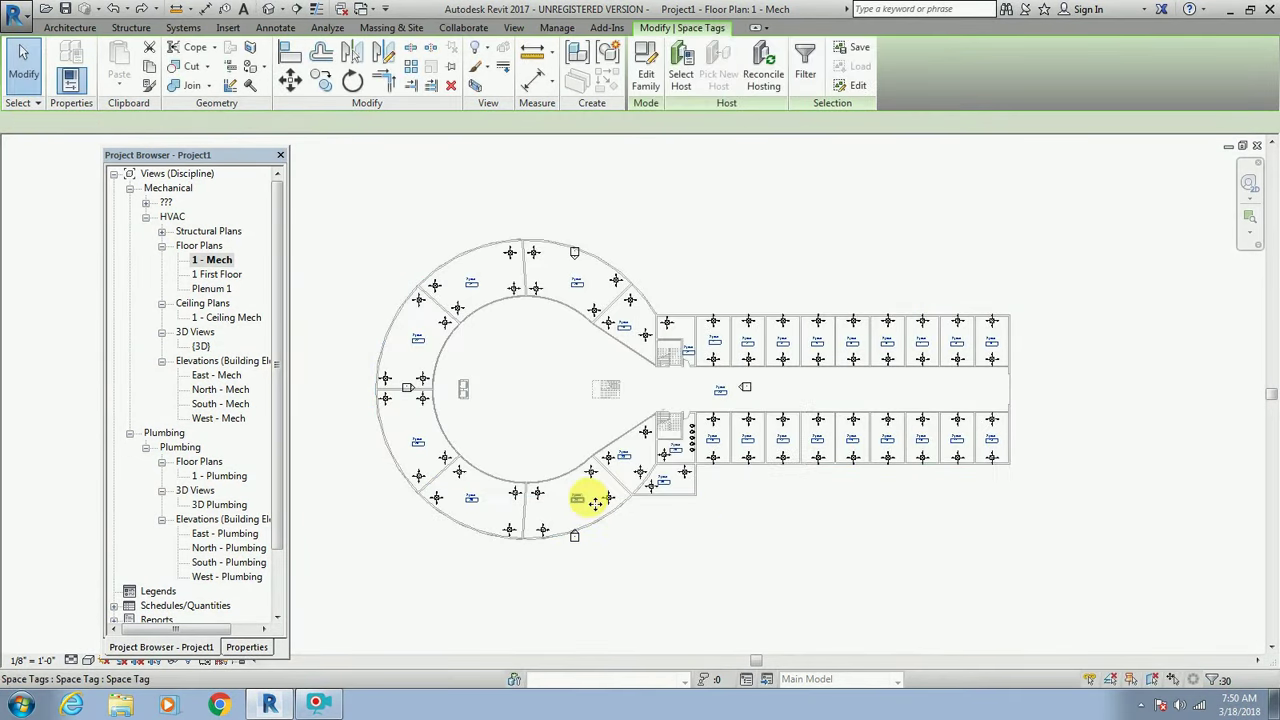
left_click(484, 54)
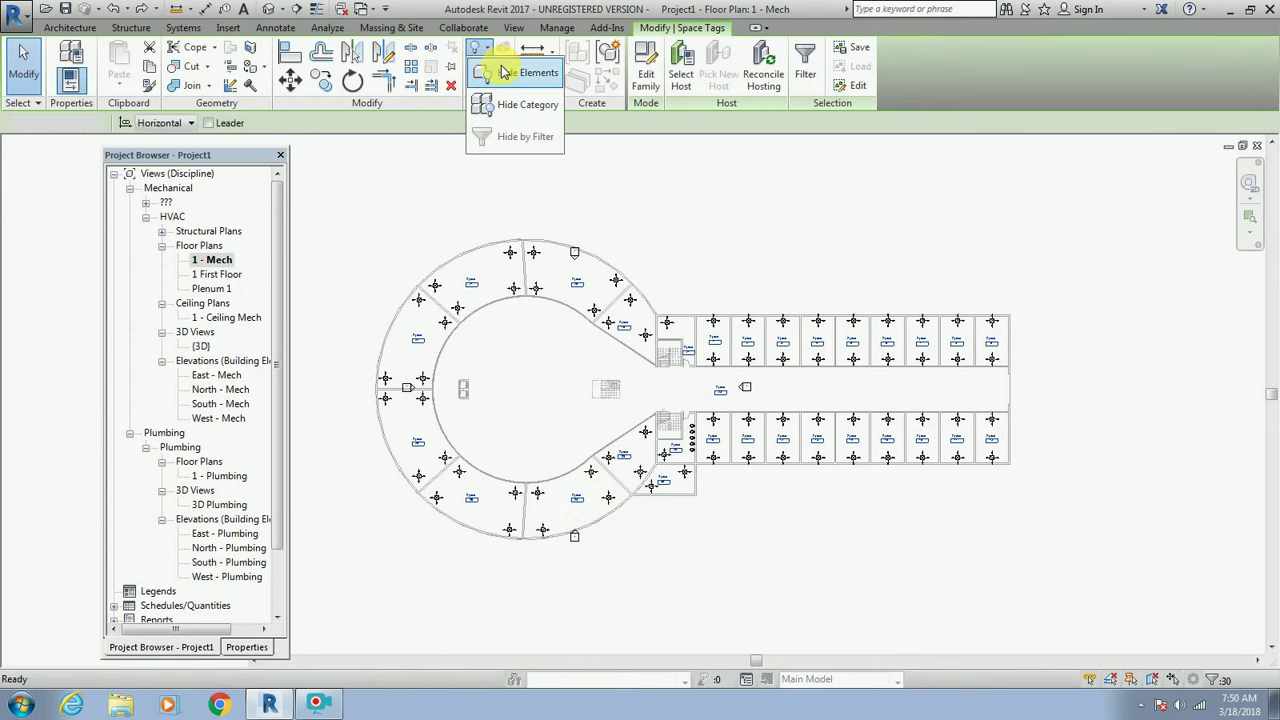
left_click(503, 70)
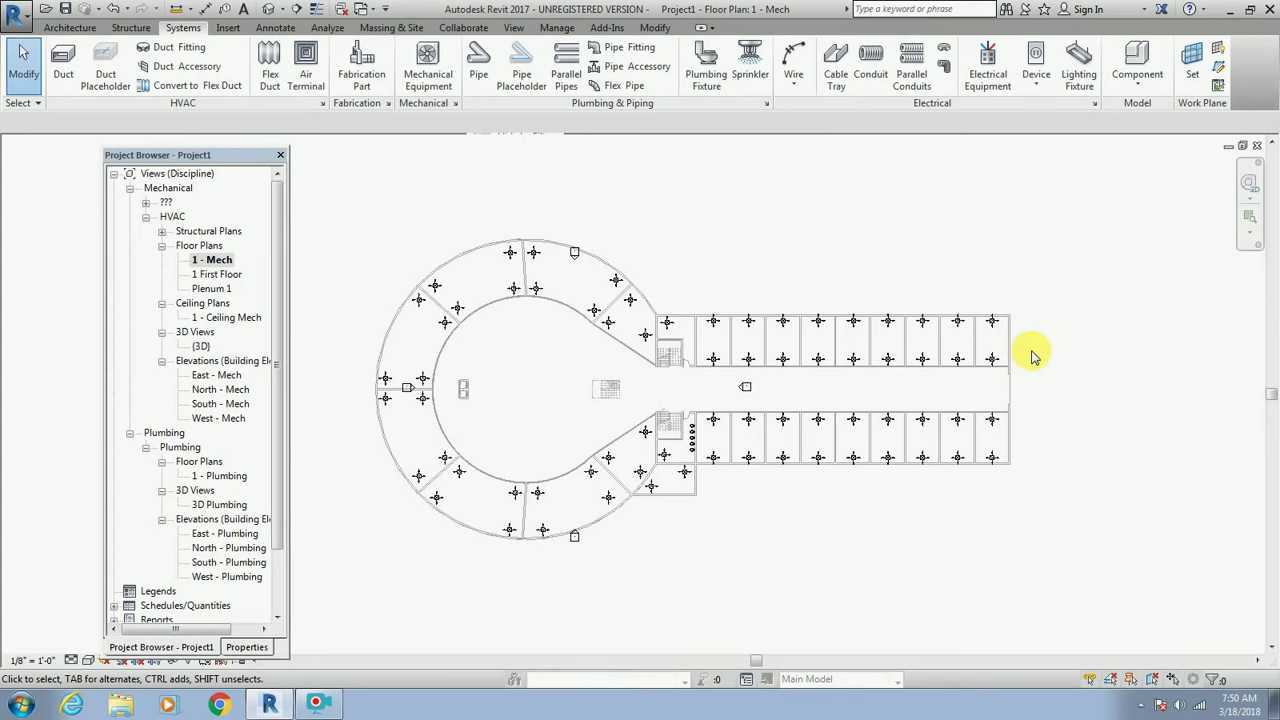
Zoom into the straight wing and drag the Project Browser further left.
scroll(1033, 357, "up", 3)
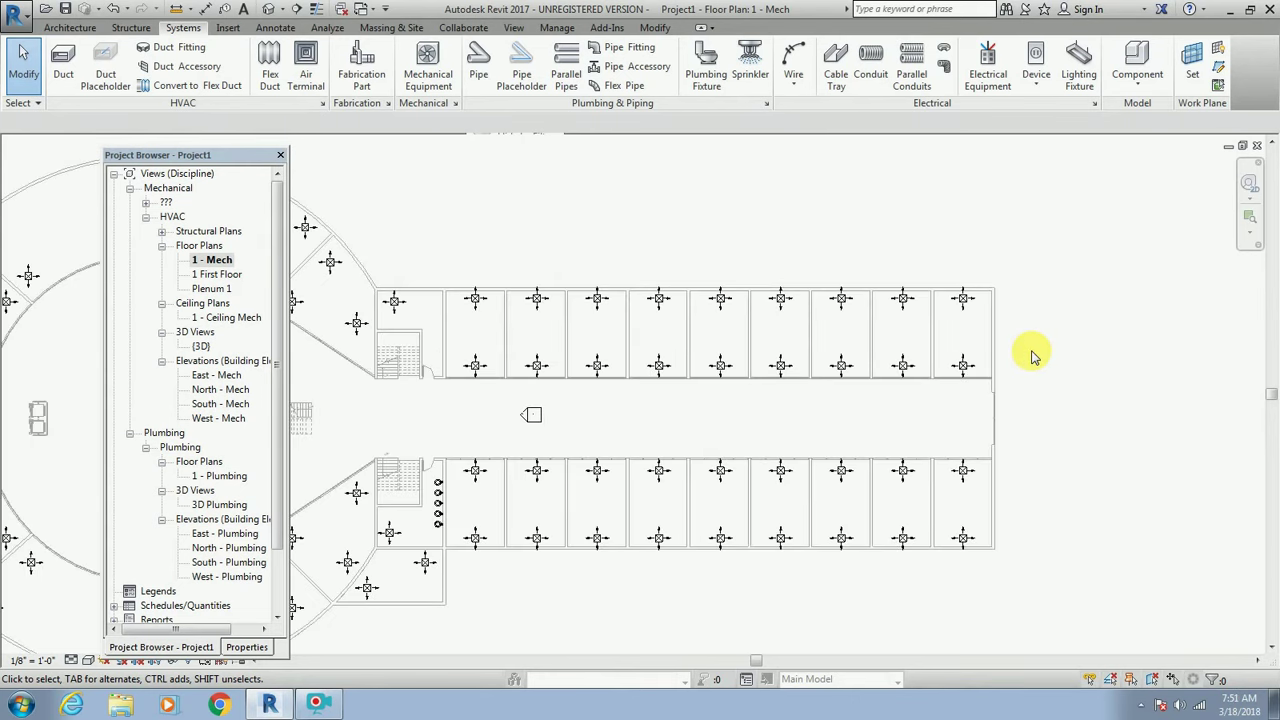
scroll(814, 323, "down", 1)
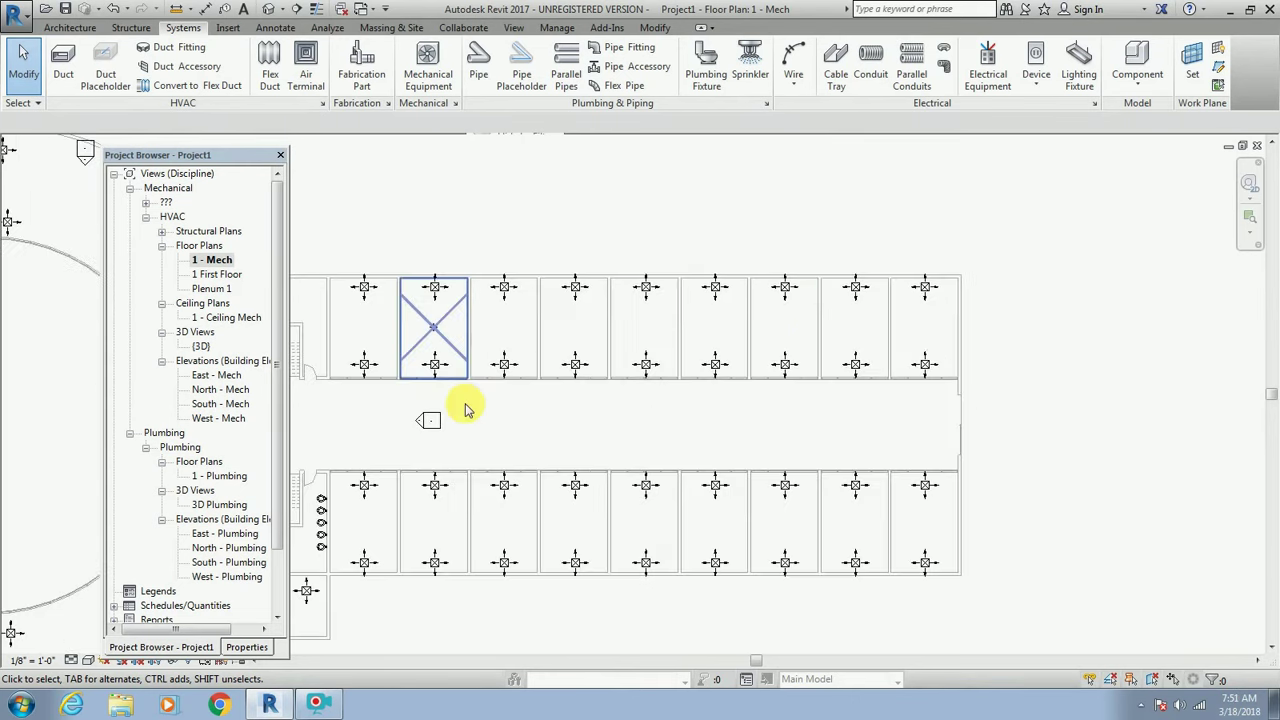
left_click_drag(754, 662, 726, 659)
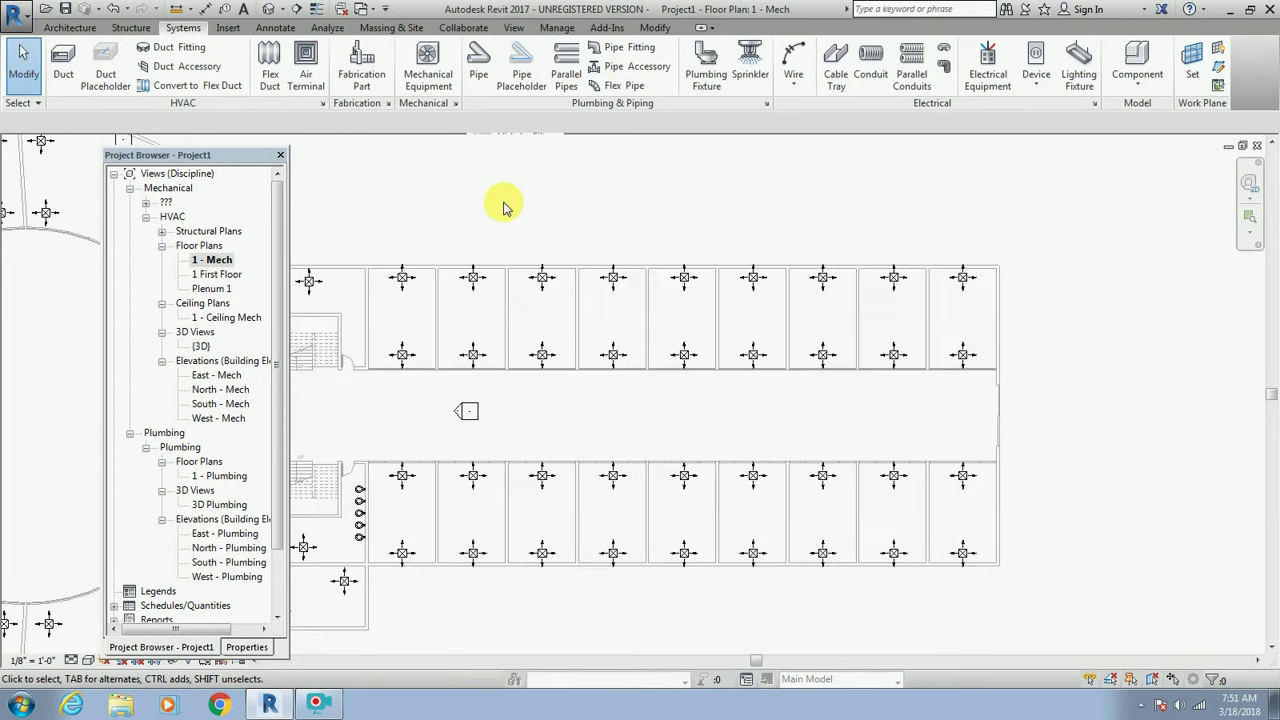
scroll(270, 198, "up", 1)
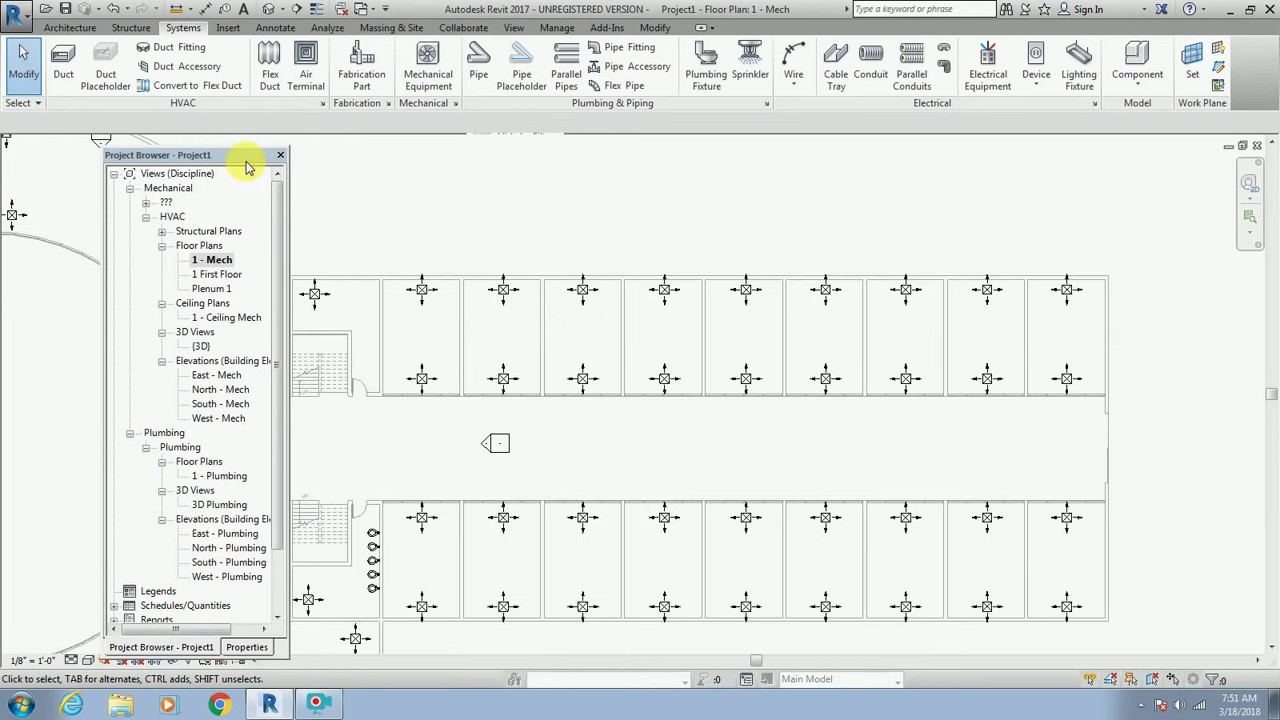
left_click_drag(245, 160, 161, 156)
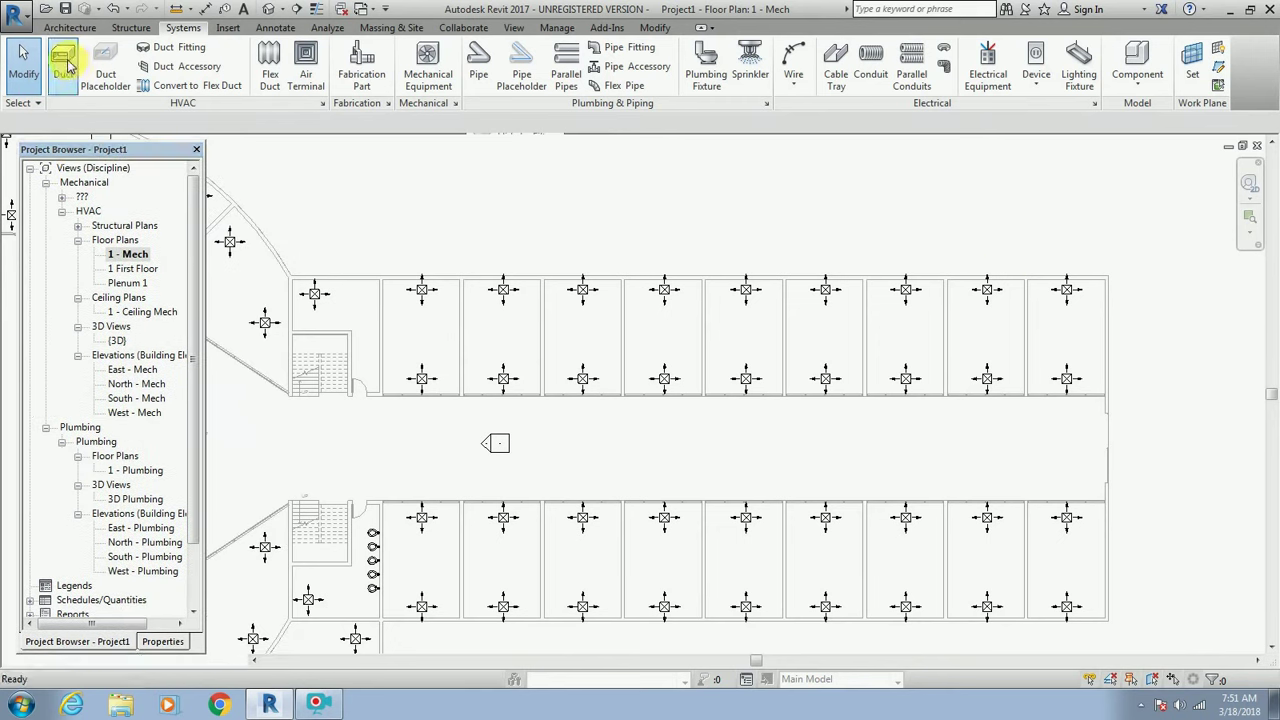
Draw the main 12" x 12" supply duct at 12' 0" offset along the north-wing corridor.
left_click(63, 64)
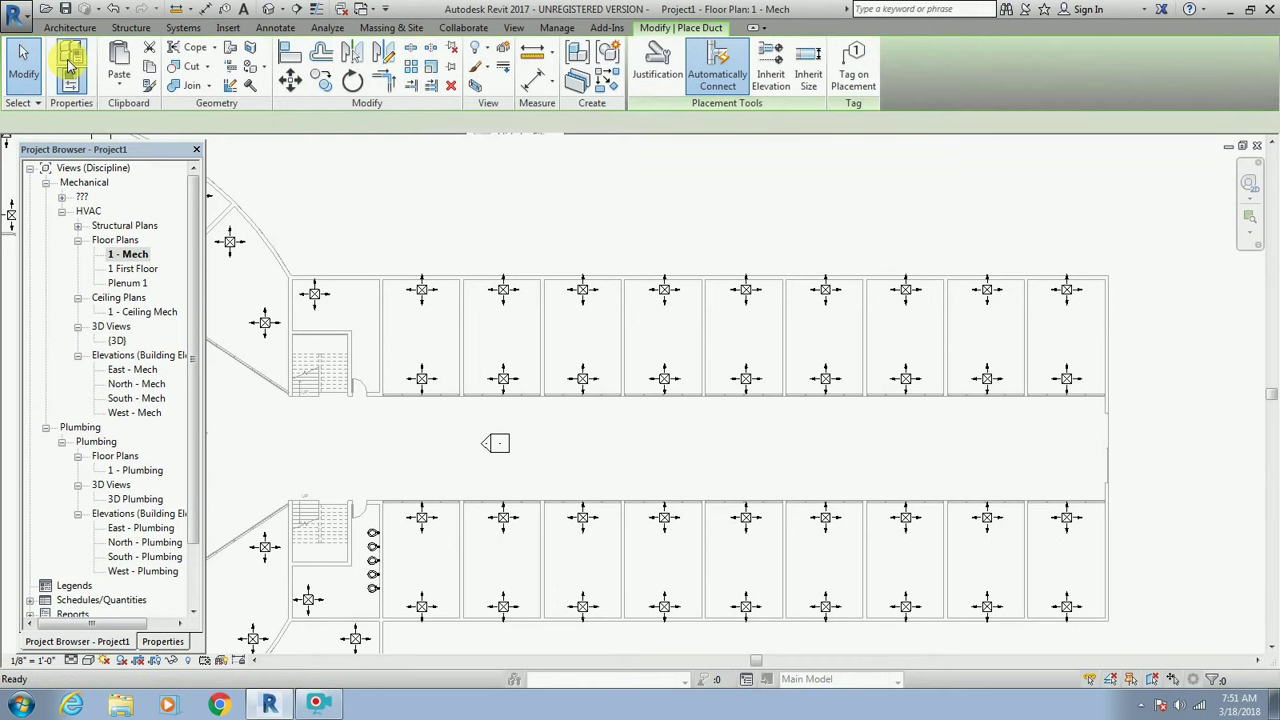
left_click(415, 122)
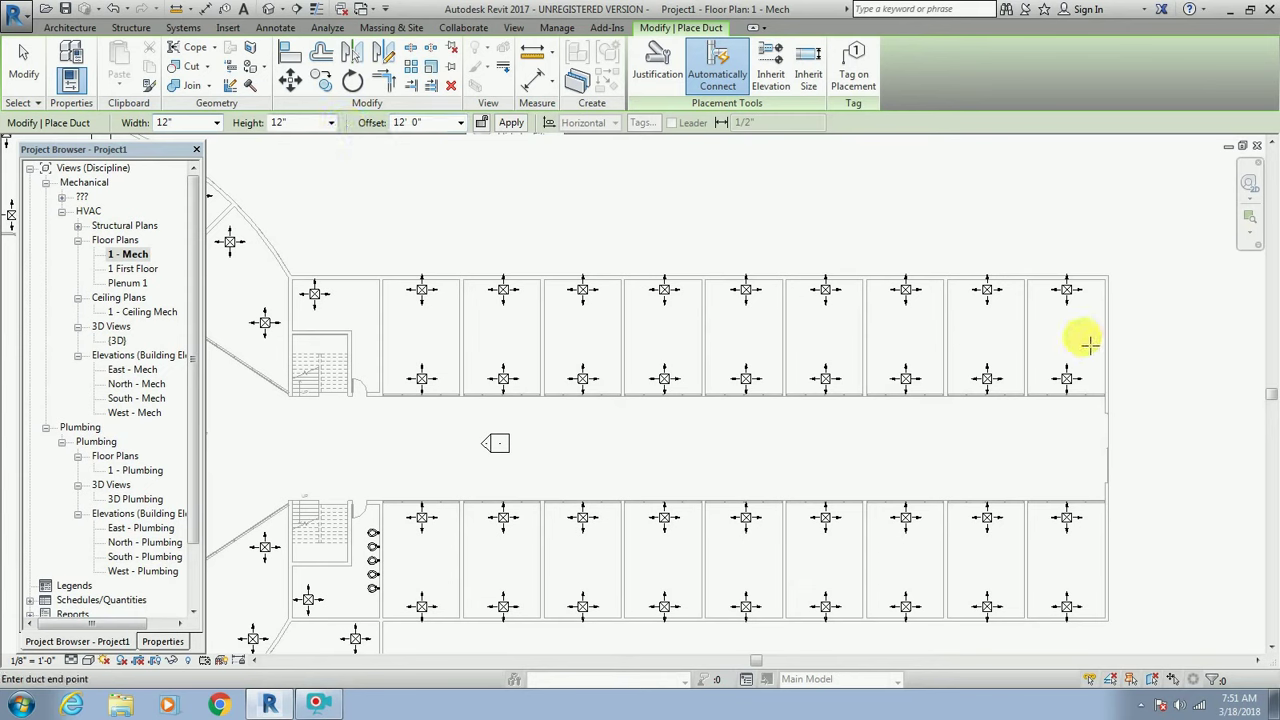
left_click(357, 335)
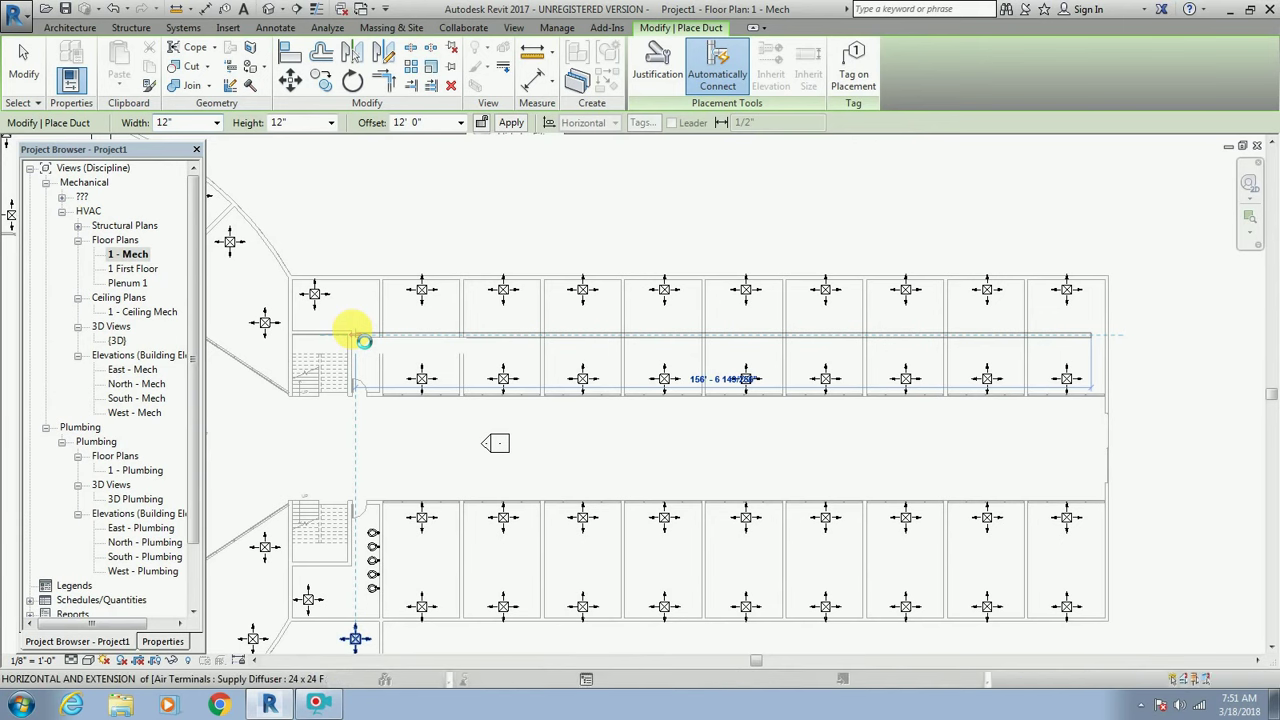
left_click(357, 335)
key("Escape")
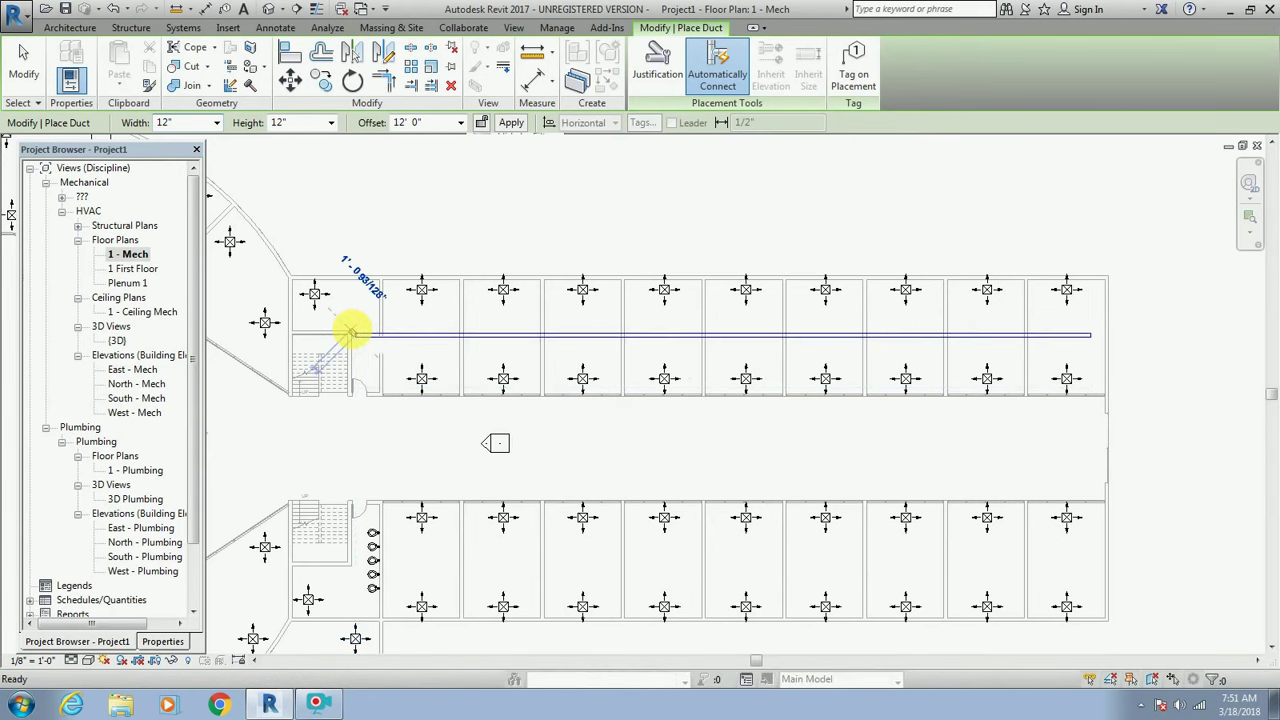
key("Escape")
Zoom in on the north wing and start a new 12" x 12" duct.
scroll(410, 293, "up", 1)
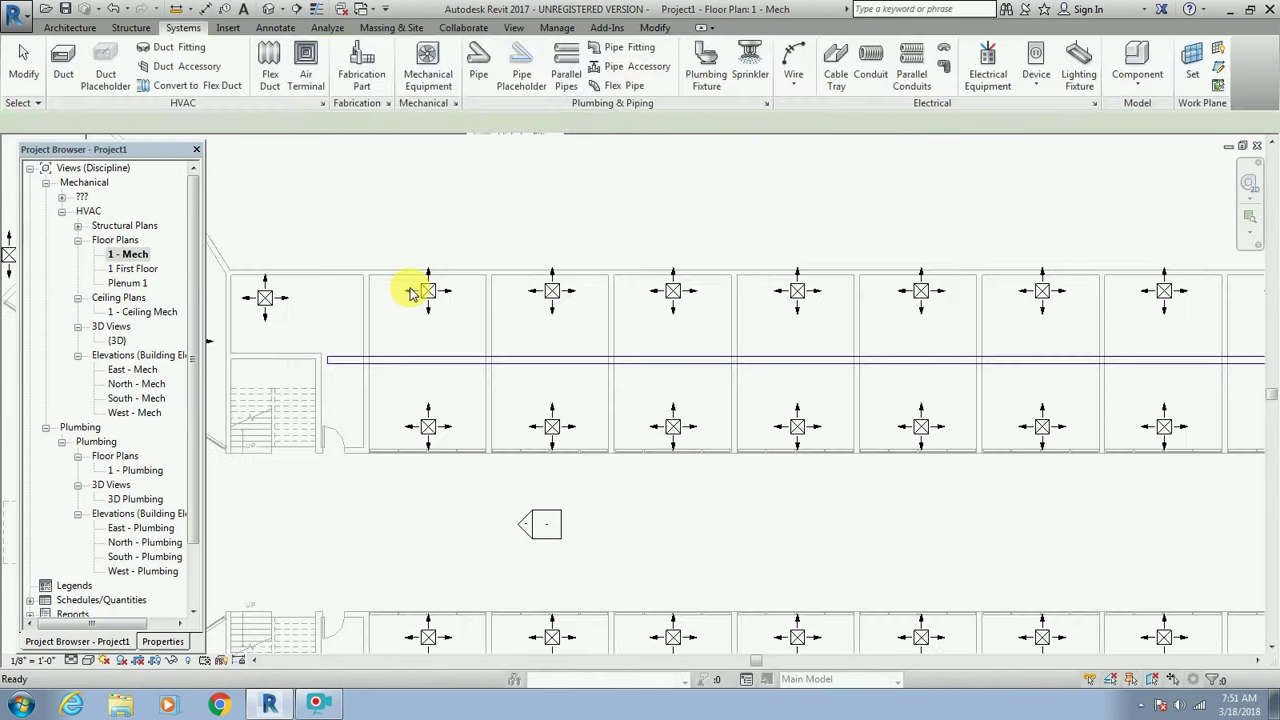
scroll(510, 385, "up", 1)
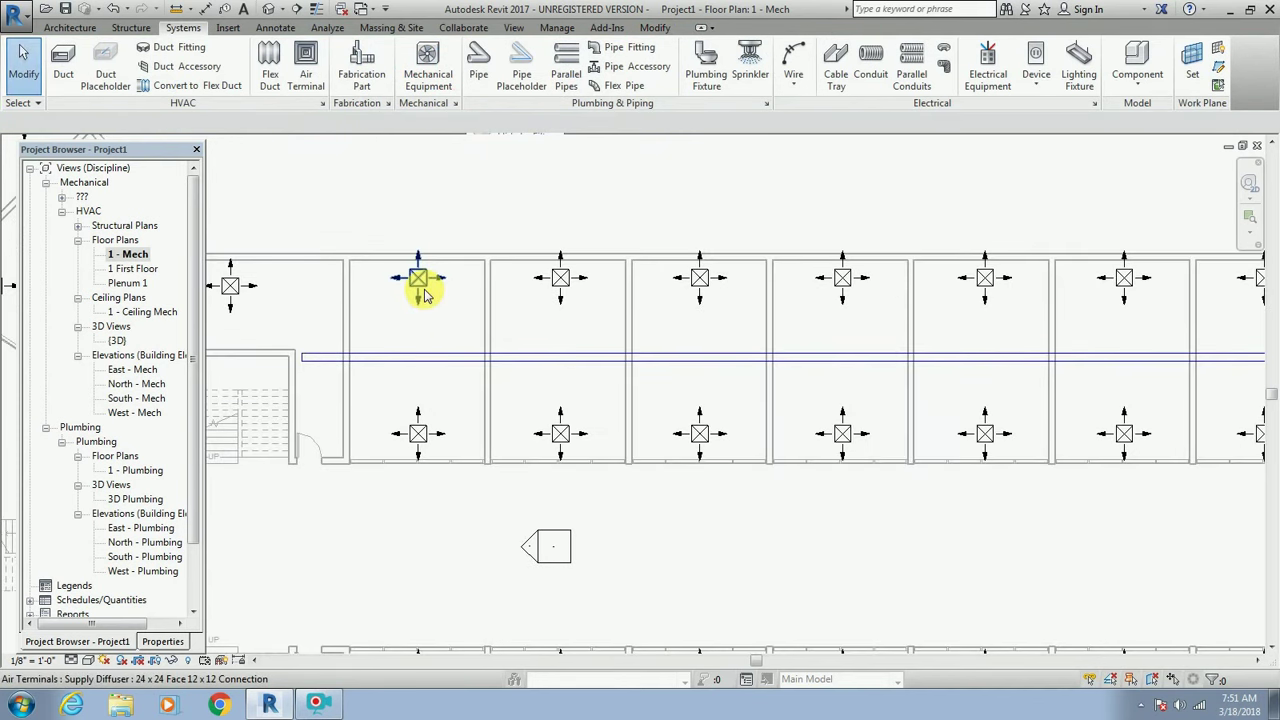
scroll(424, 293, "up", 1)
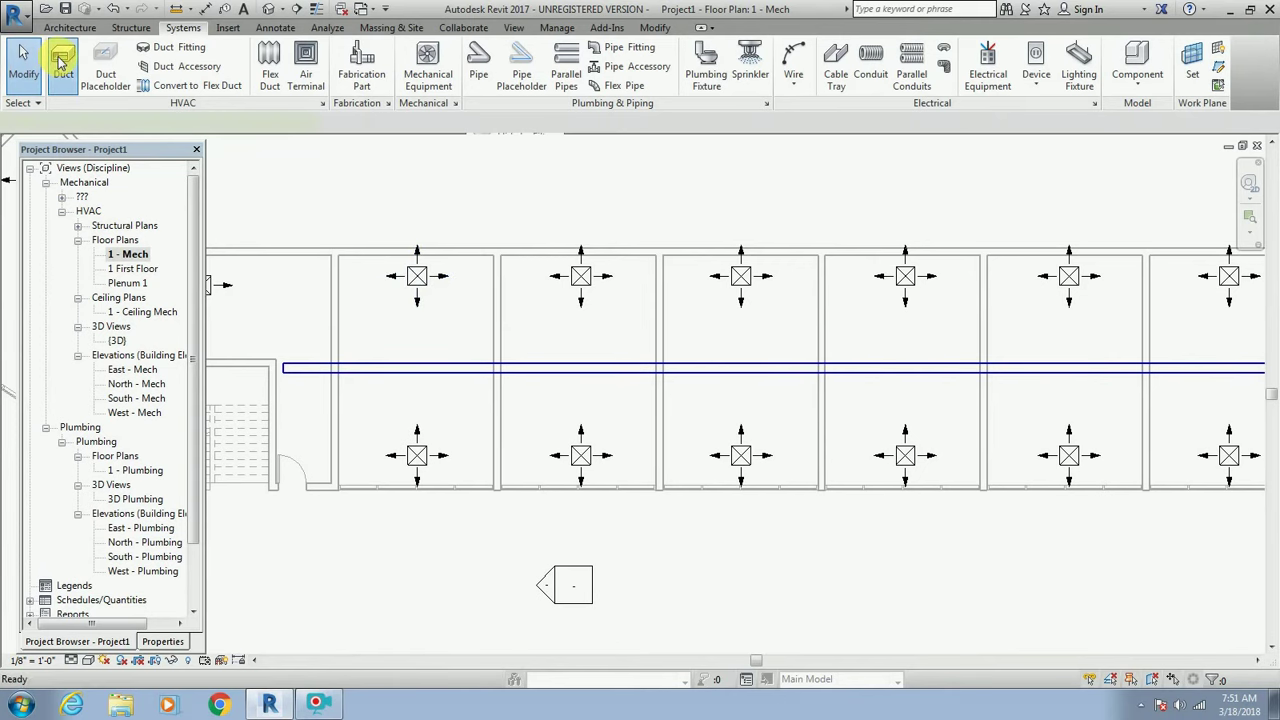
left_click(60, 62)
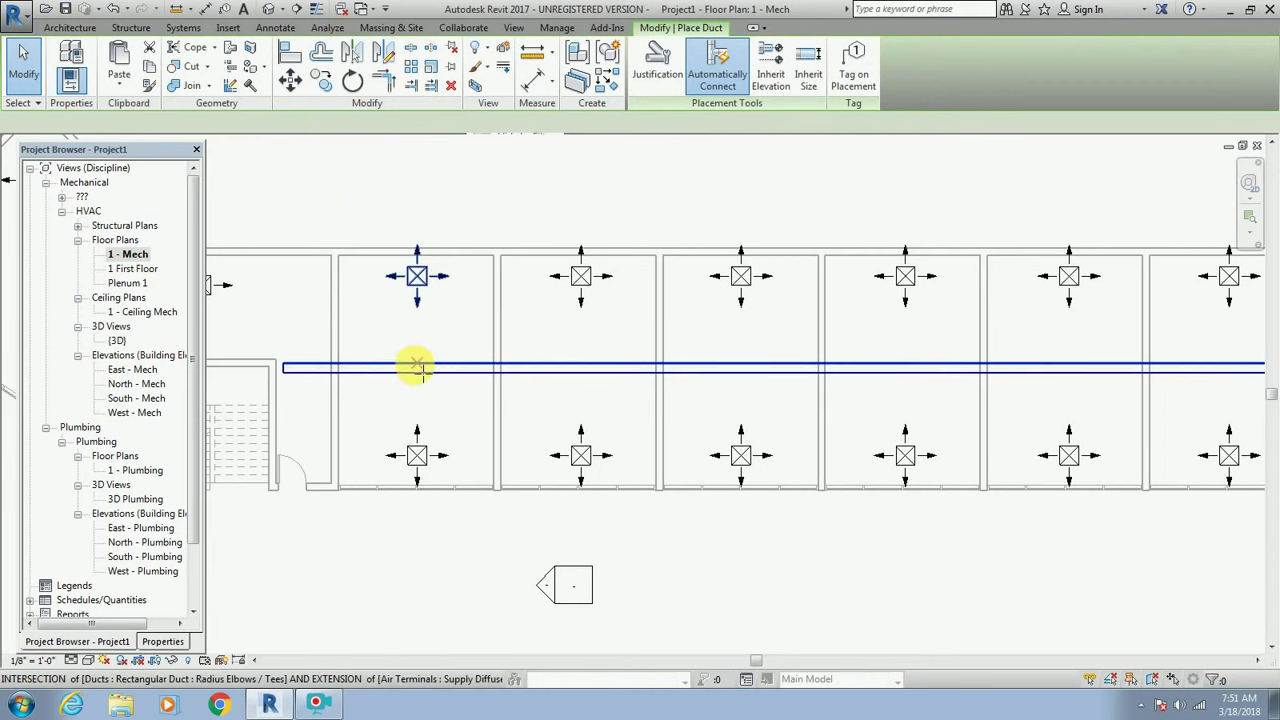
scroll(418, 368, "up", 1)
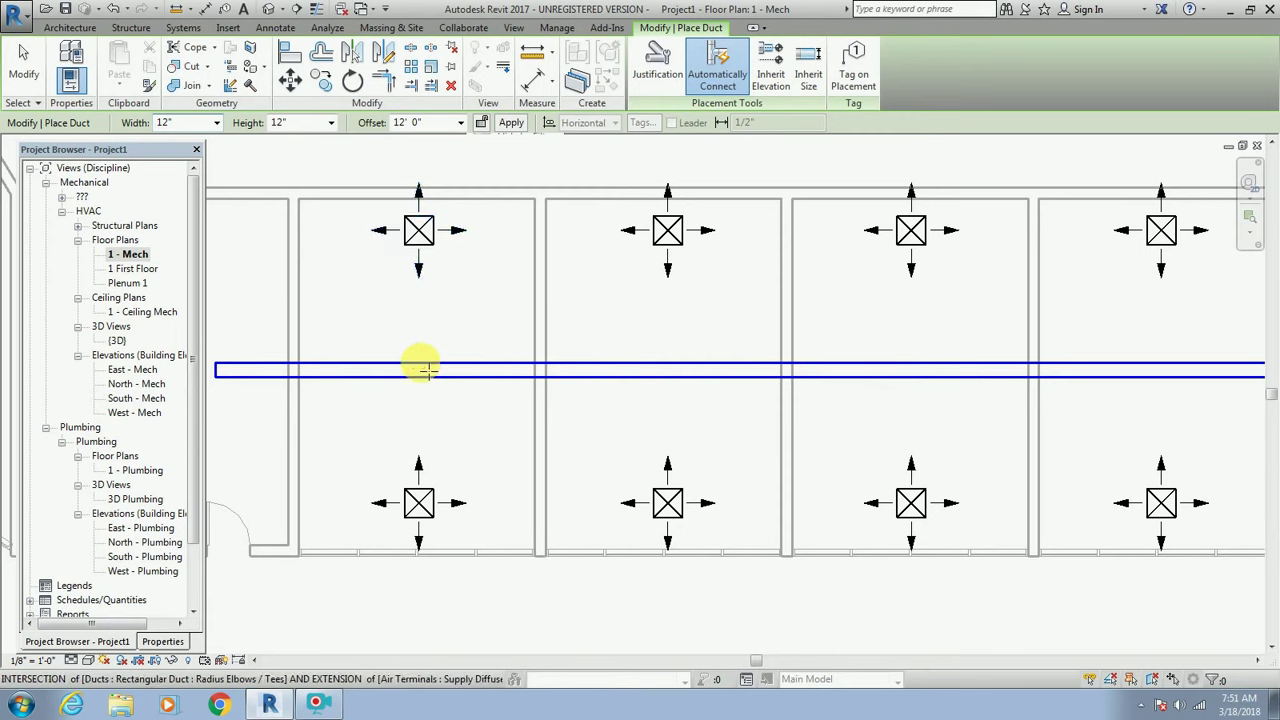
Draw a short upward branch duct off the main duct in the first bay.
left_click(420, 365)
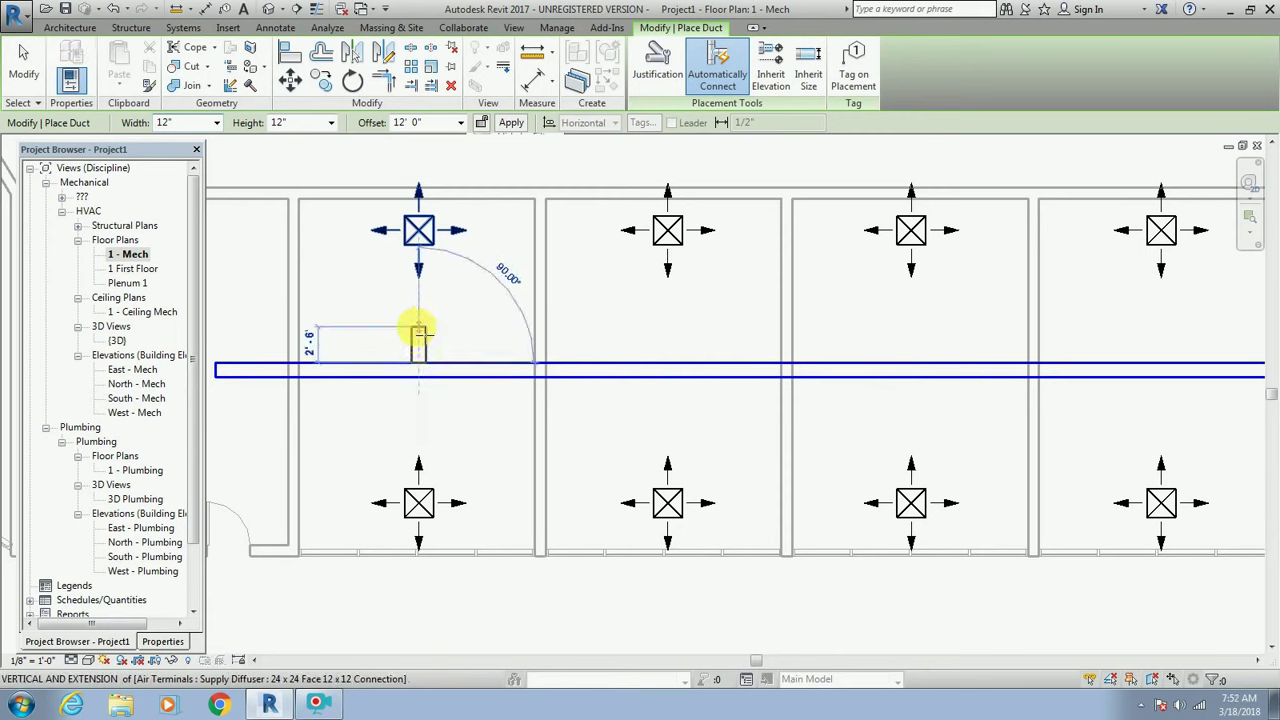
left_click(419, 333)
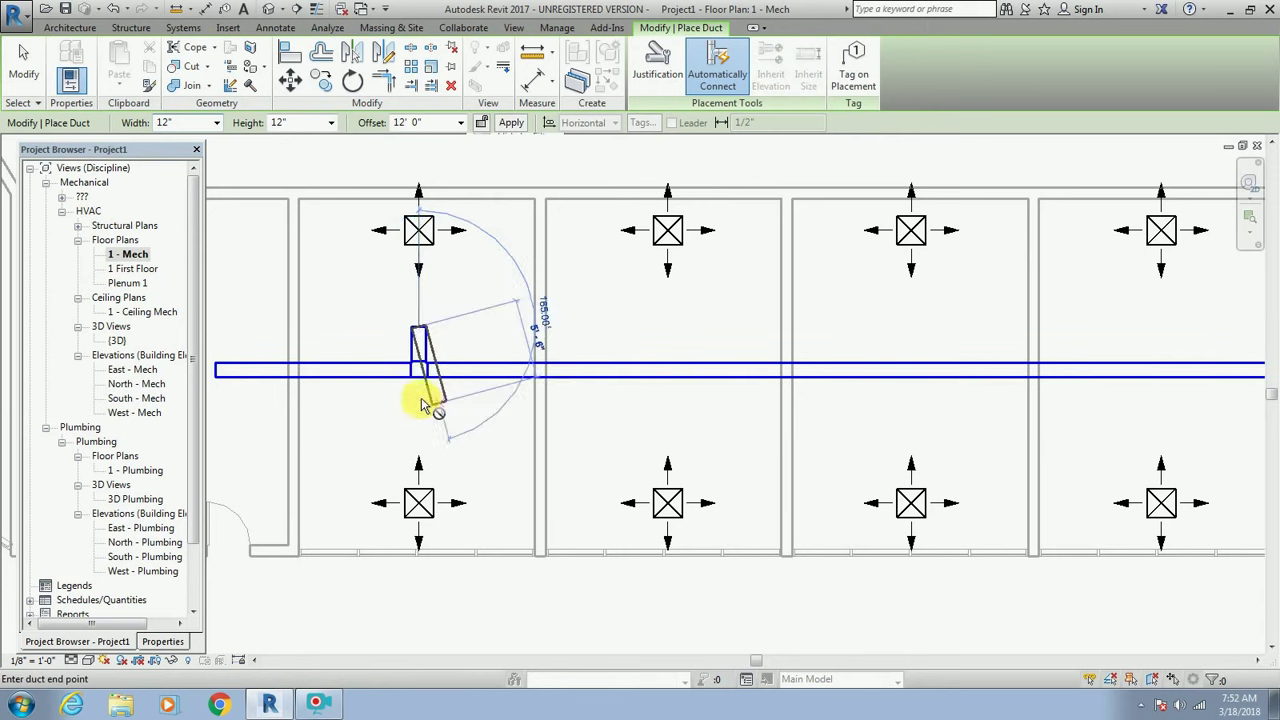
key("Escape")
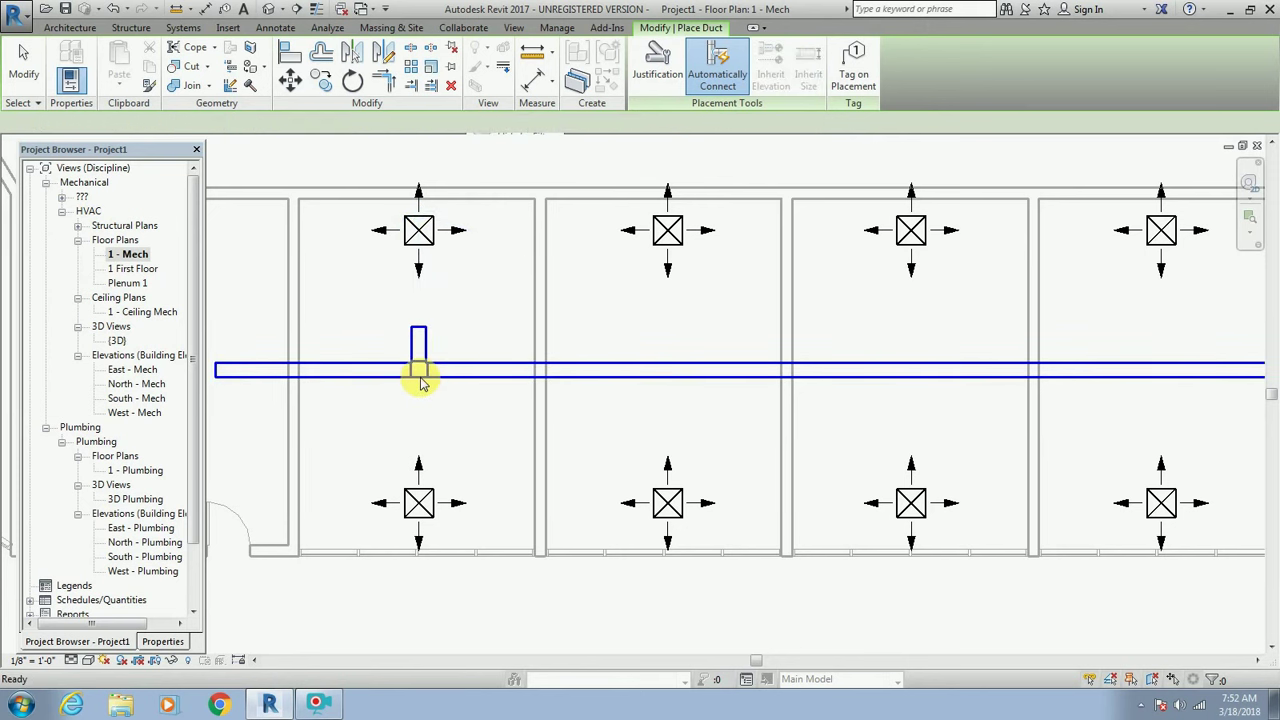
key("Escape")
left_click(422, 390)
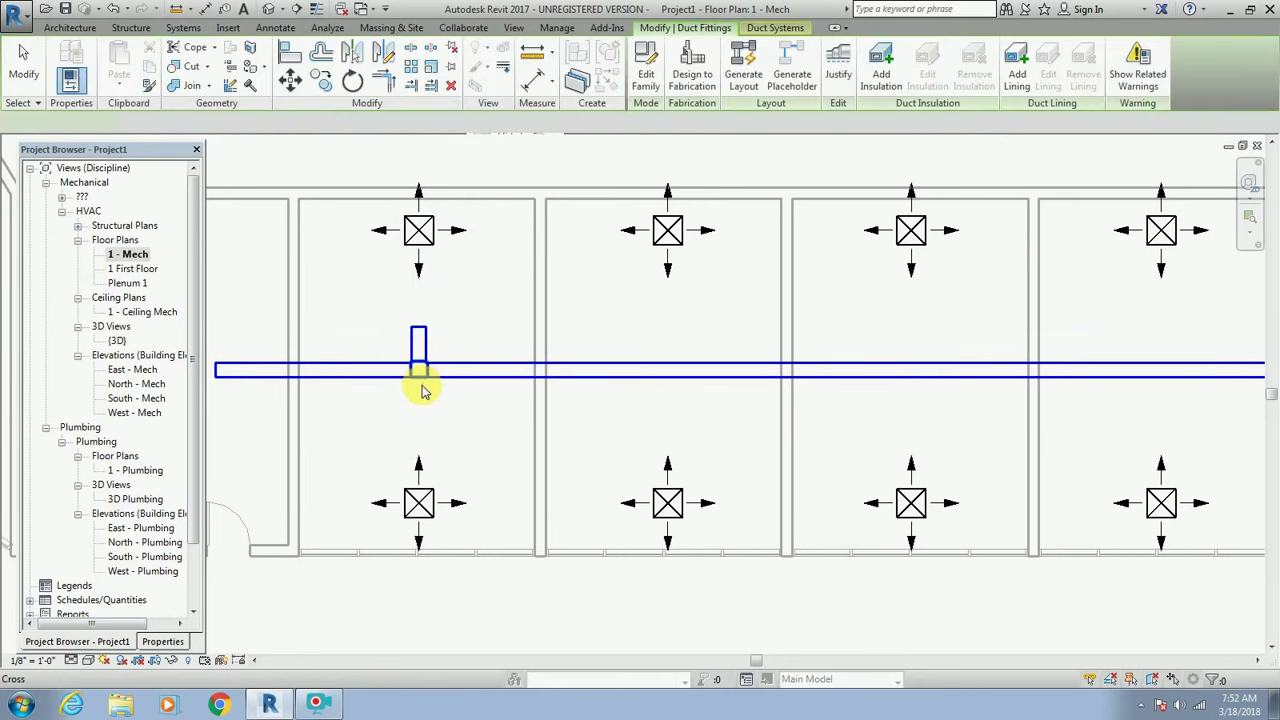
scroll(422, 392, "up", 2)
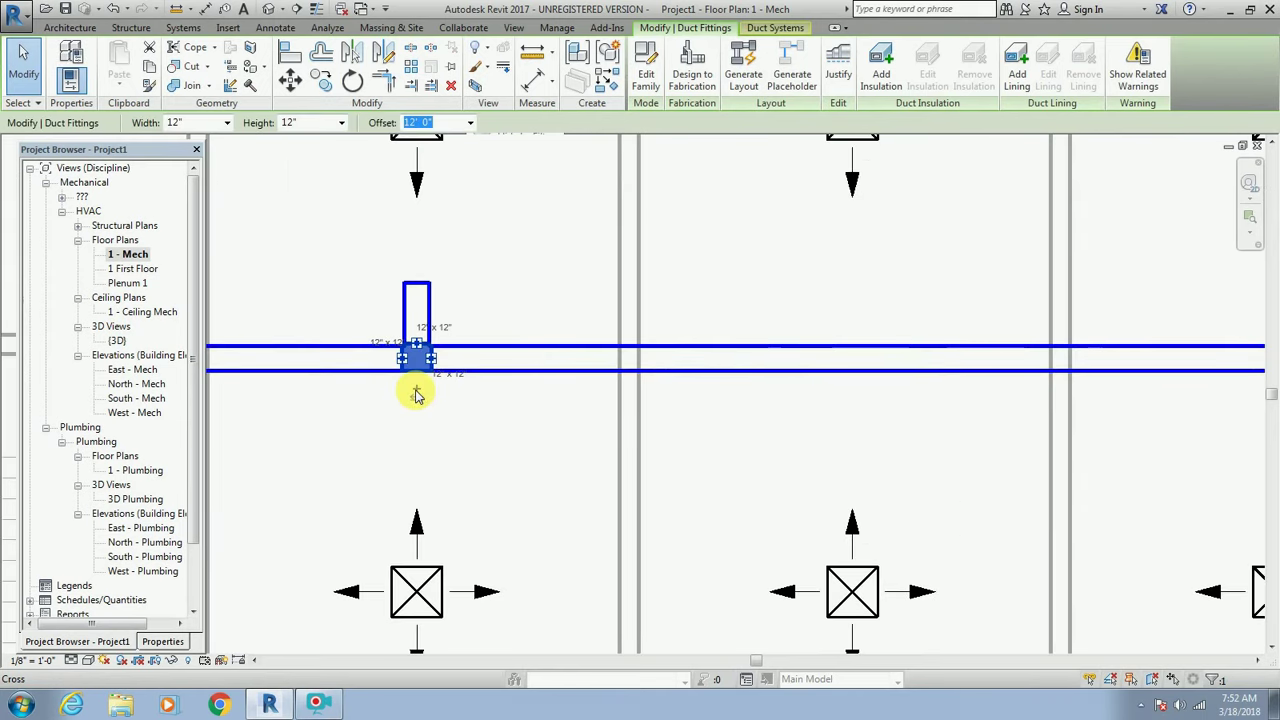
key("Escape")
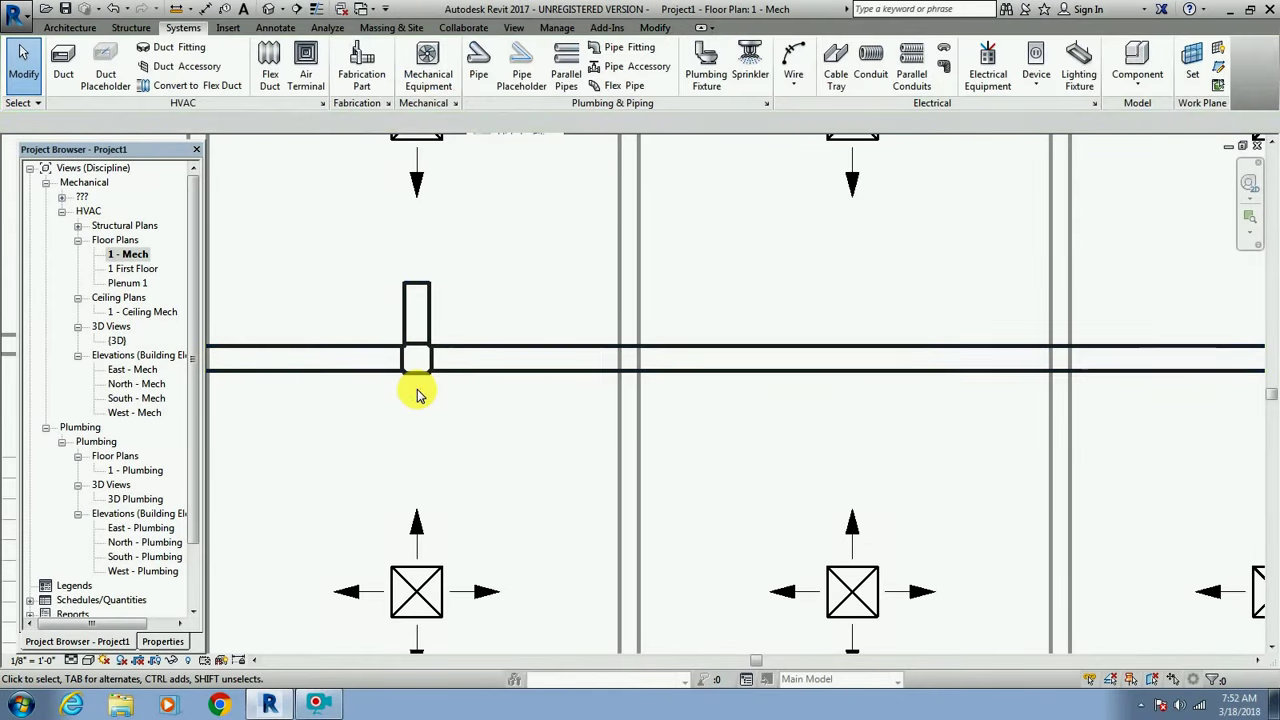
Draw a downward branch from the fitting's lower connection, forming a cross.
left_click(63, 60)
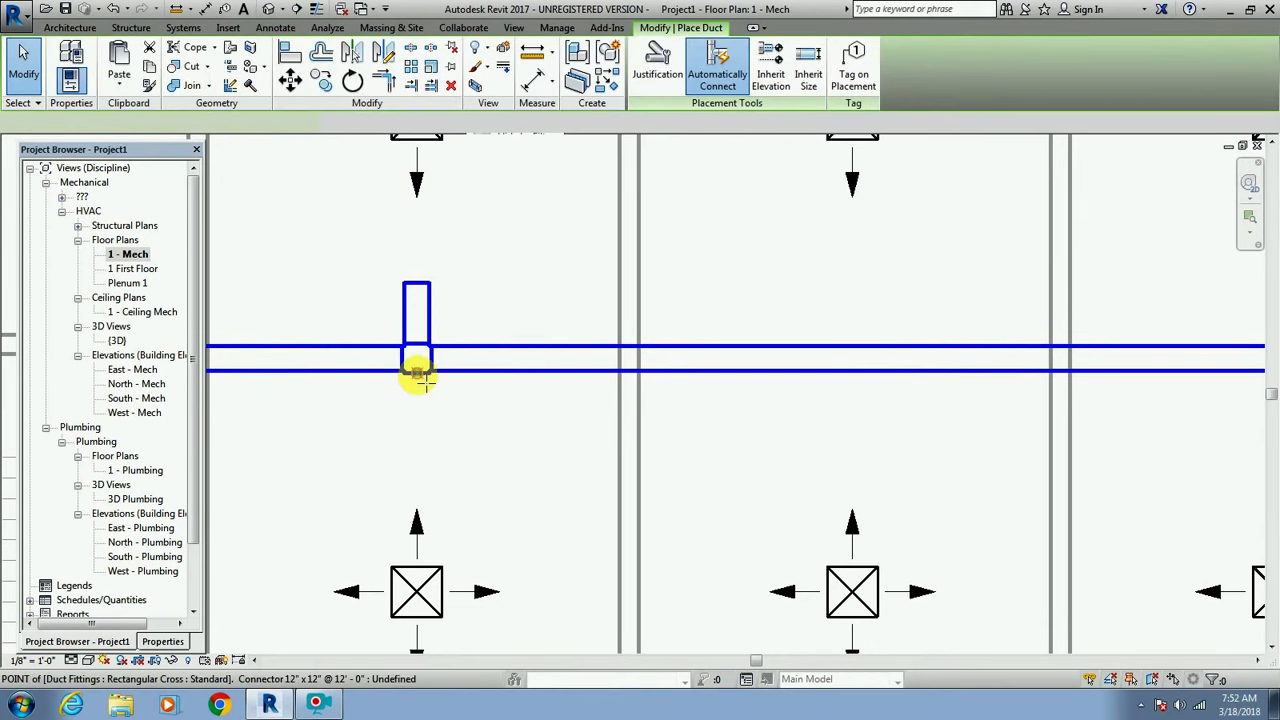
left_click(417, 374)
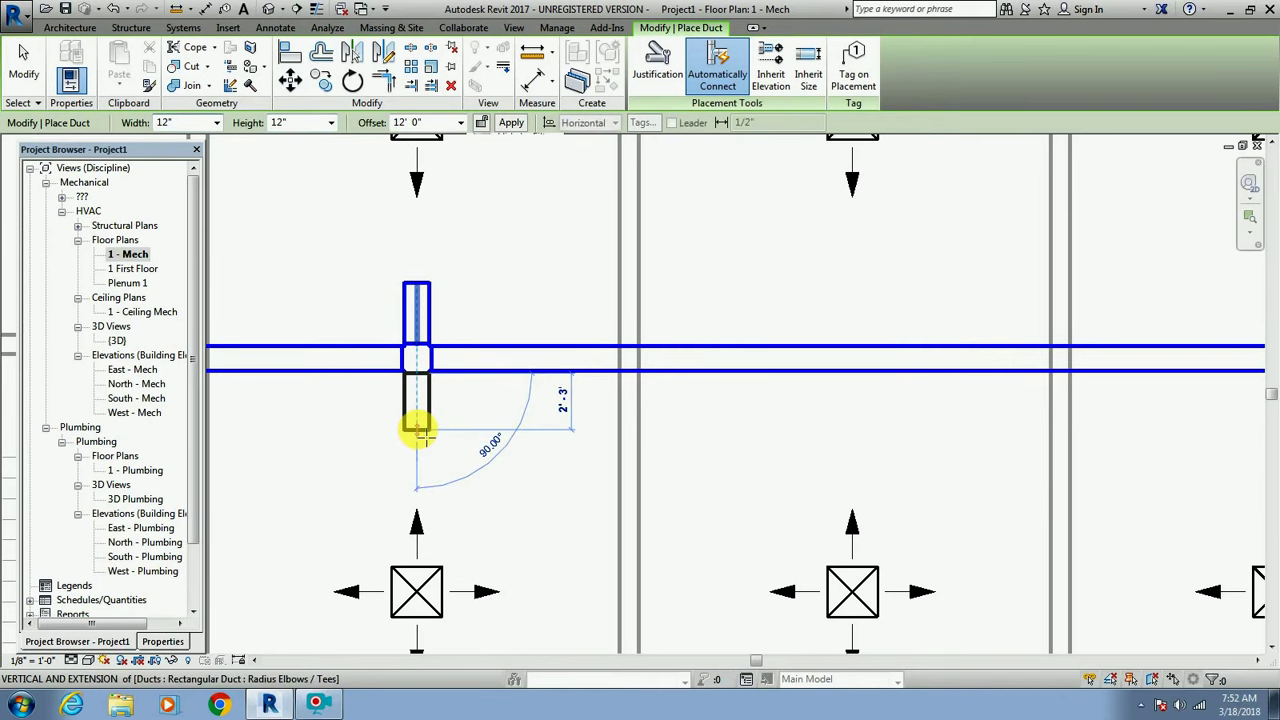
left_click(417, 432)
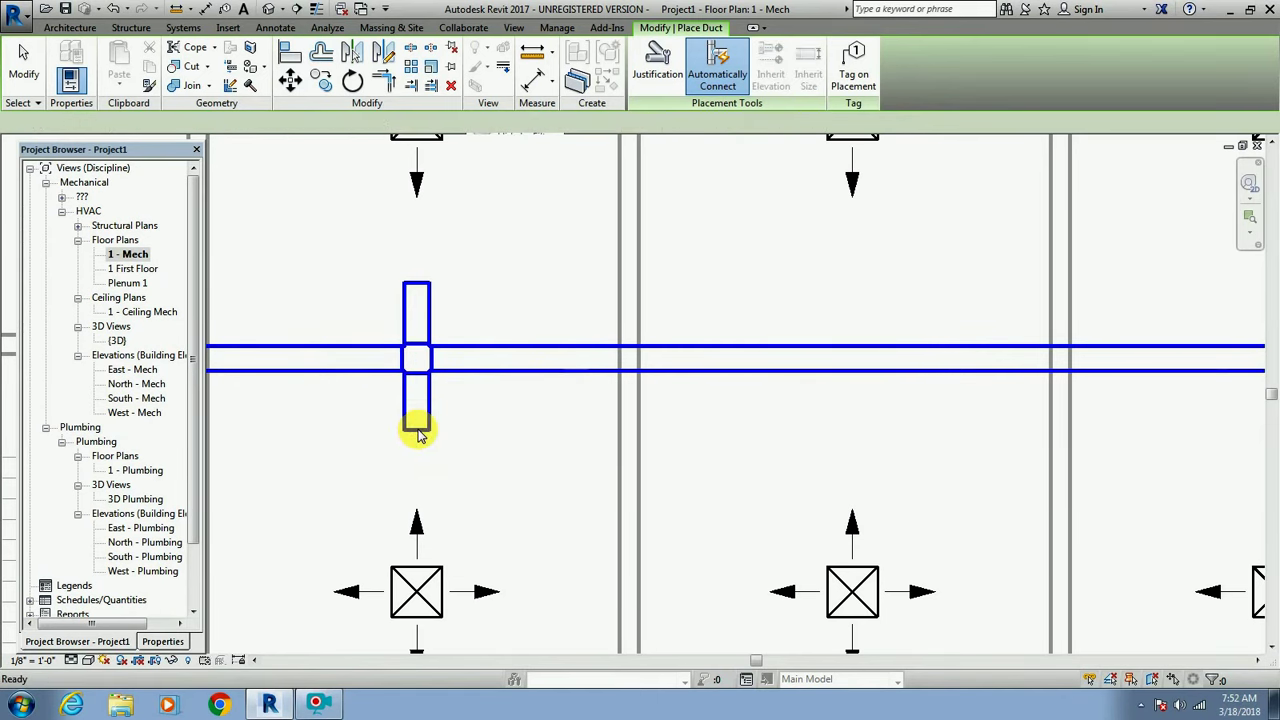
key("Escape")
key("Escape")
Set the upper branch duct's length to 2' 3".
left_click(417, 428)
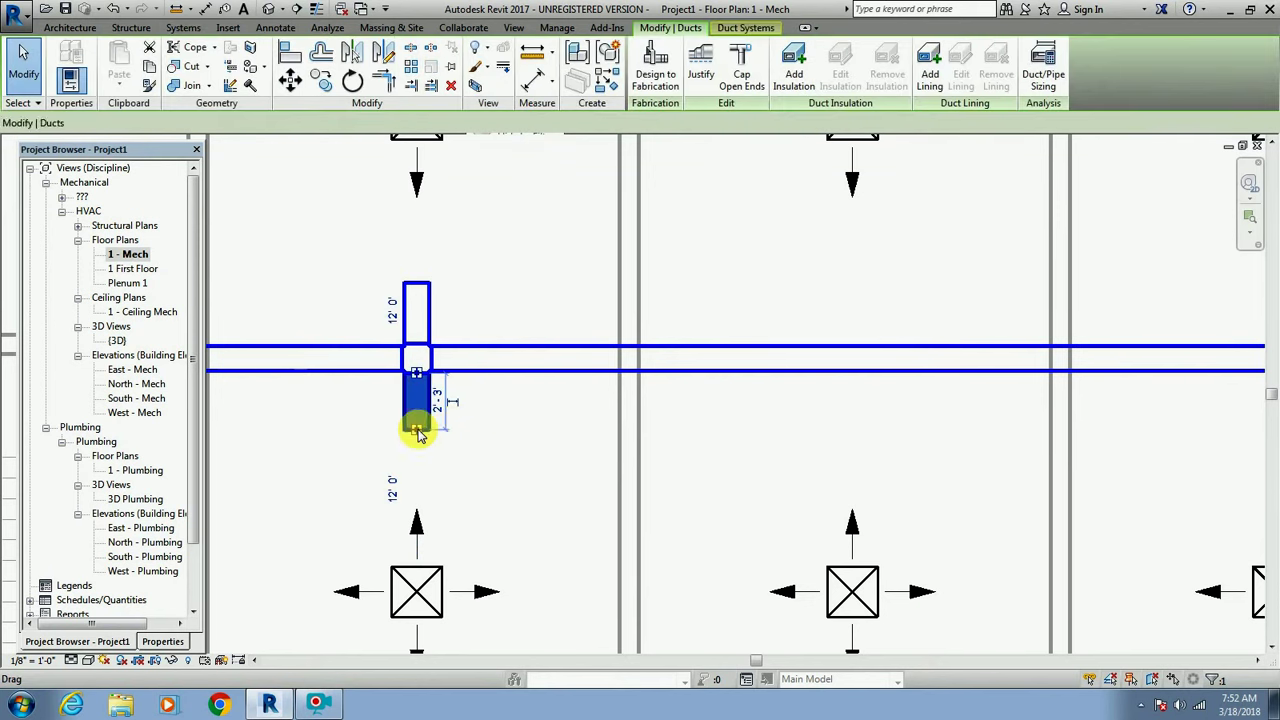
left_click_drag(417, 292, 417, 288)
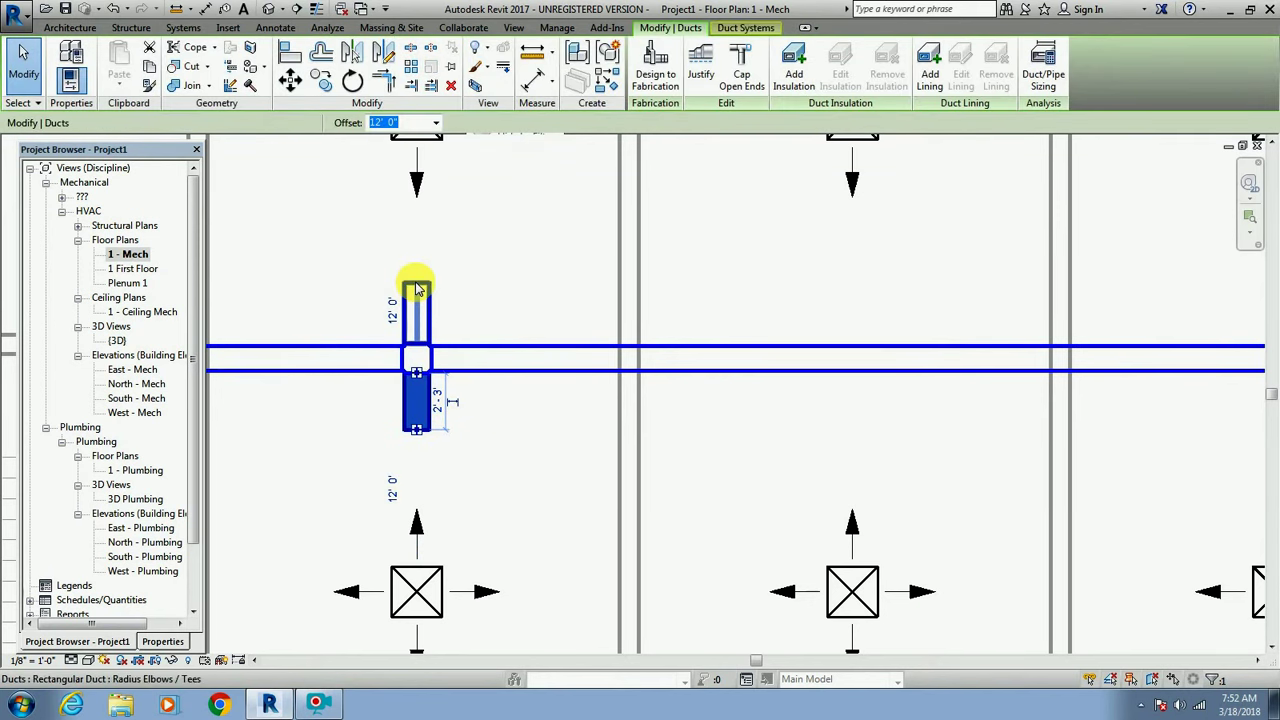
left_click(417, 288)
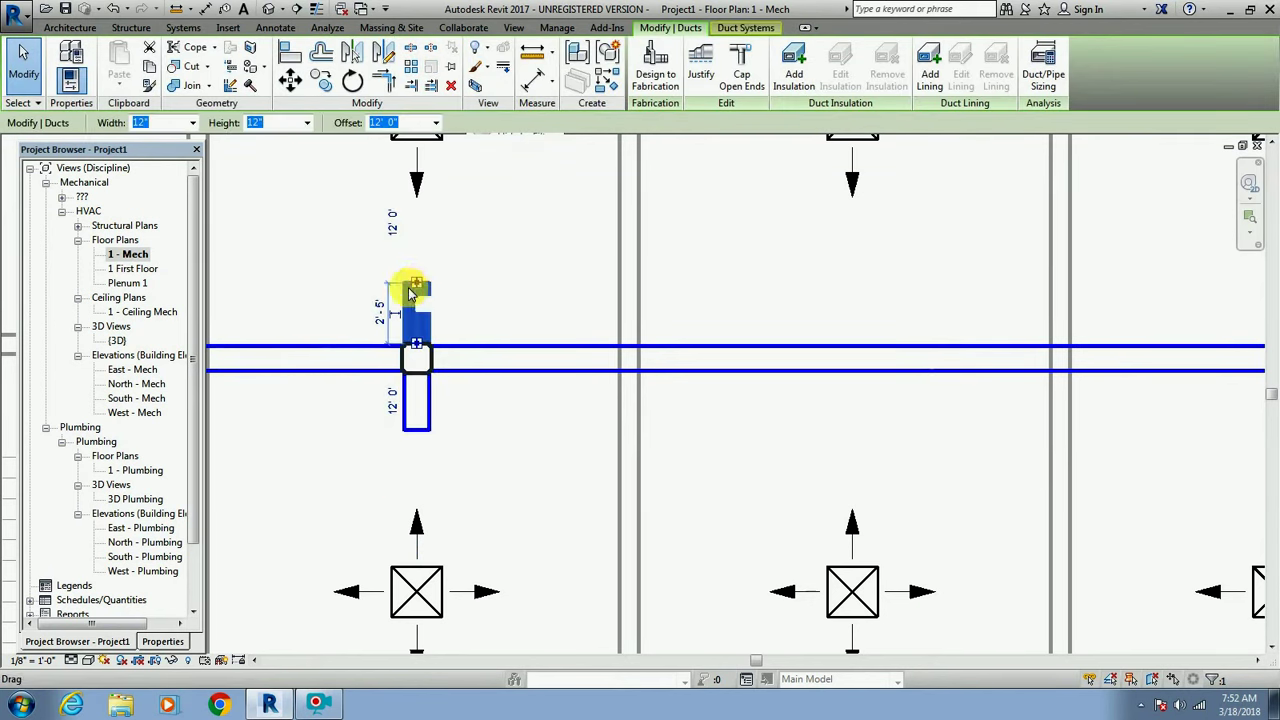
left_click(381, 311)
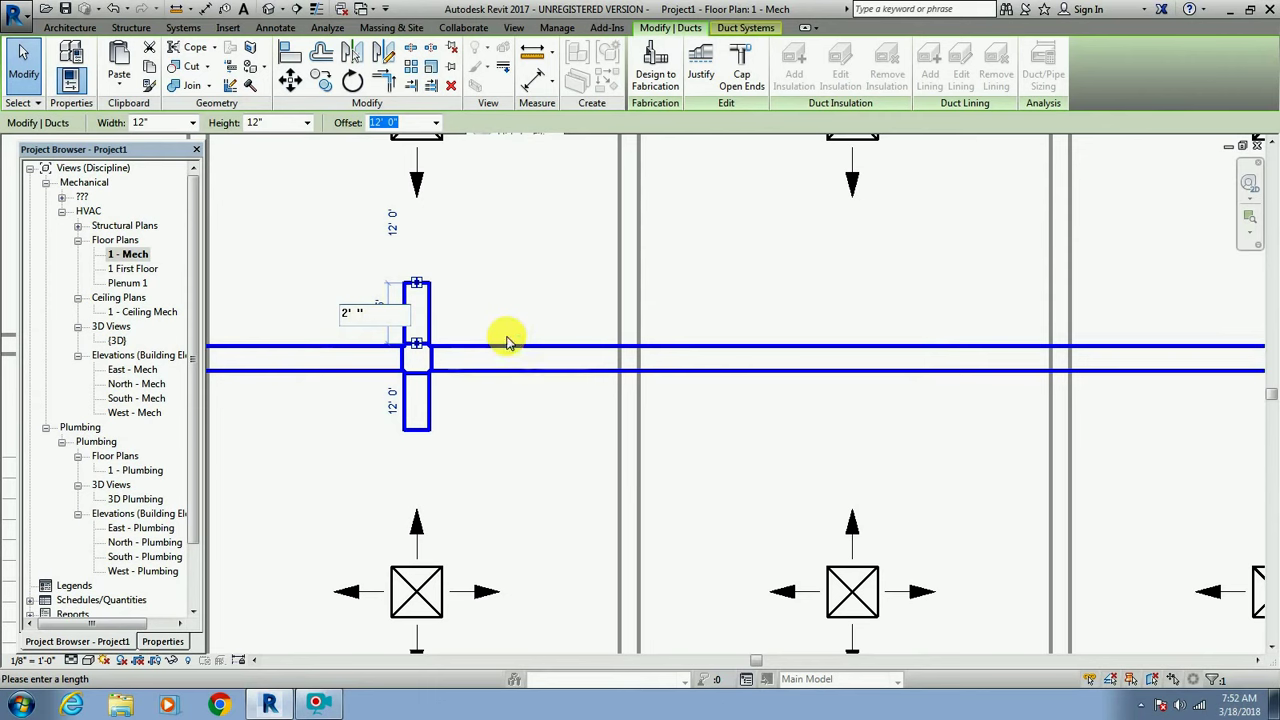
type("3")
key("Return")
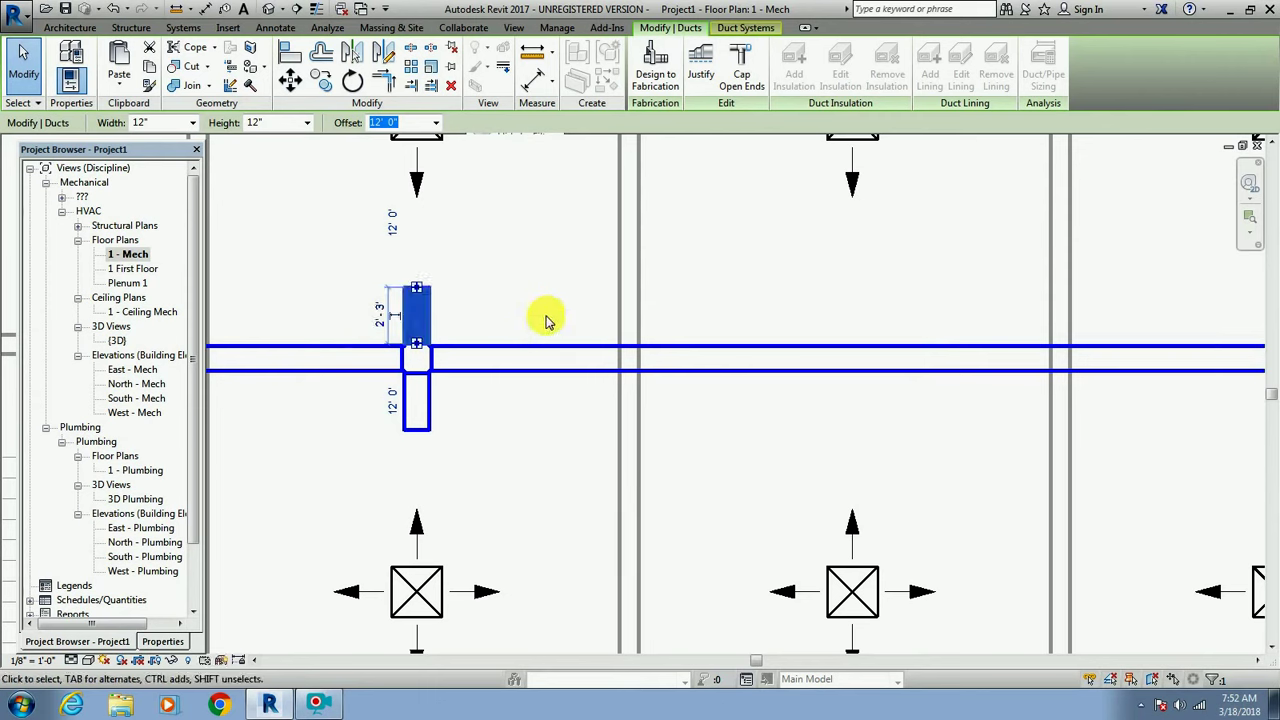
key("Escape")
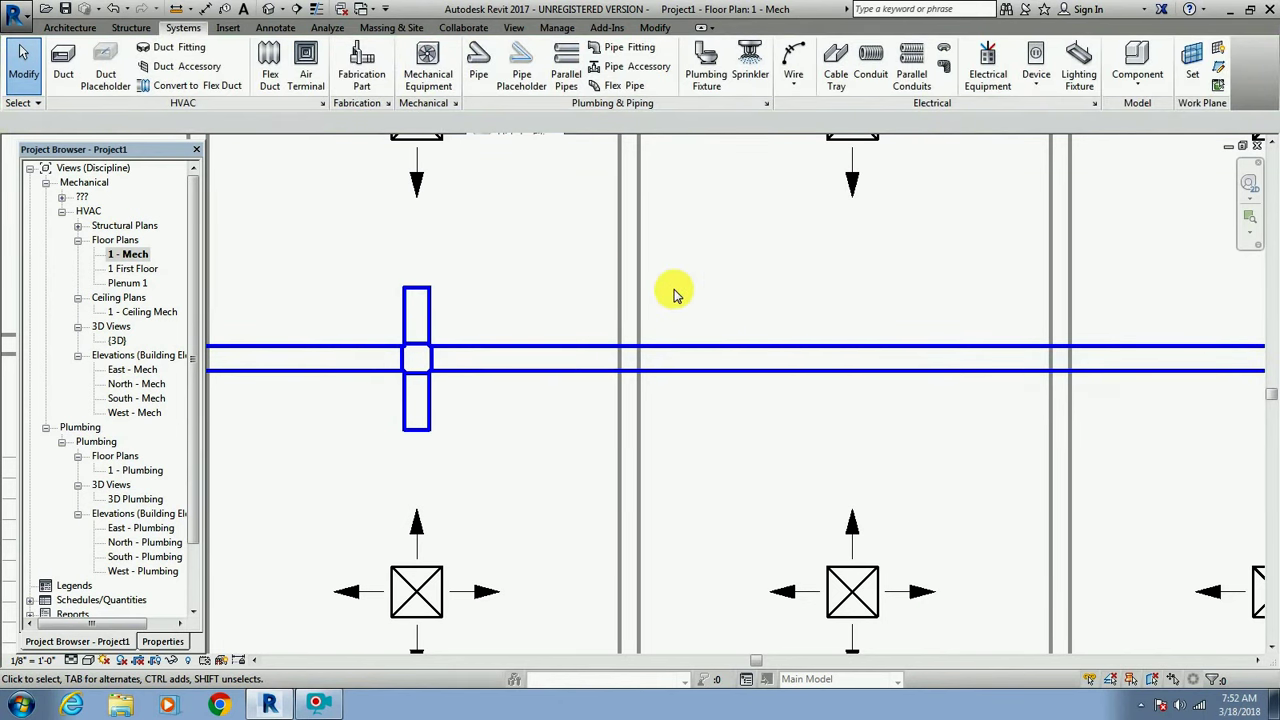
scroll(766, 326, "down", 1)
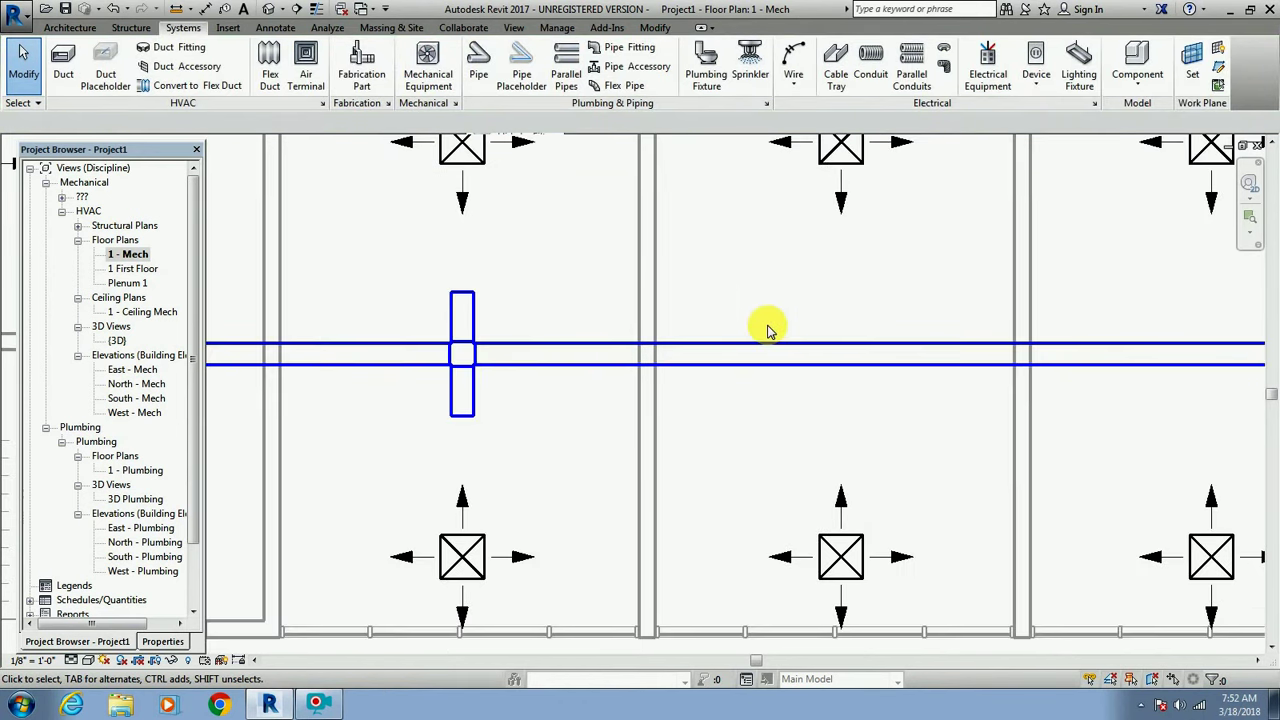
Draw an upward branch duct off the main duct in the next bay.
left_click(66, 68)
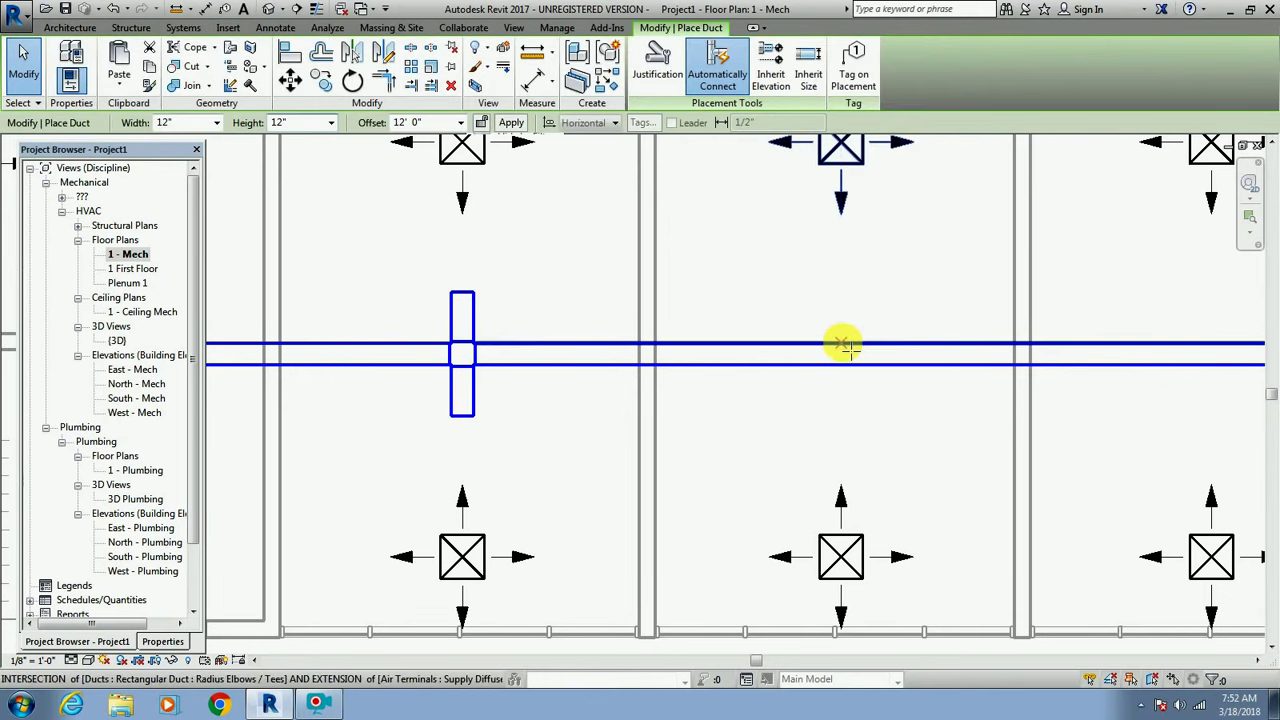
left_click(845, 347)
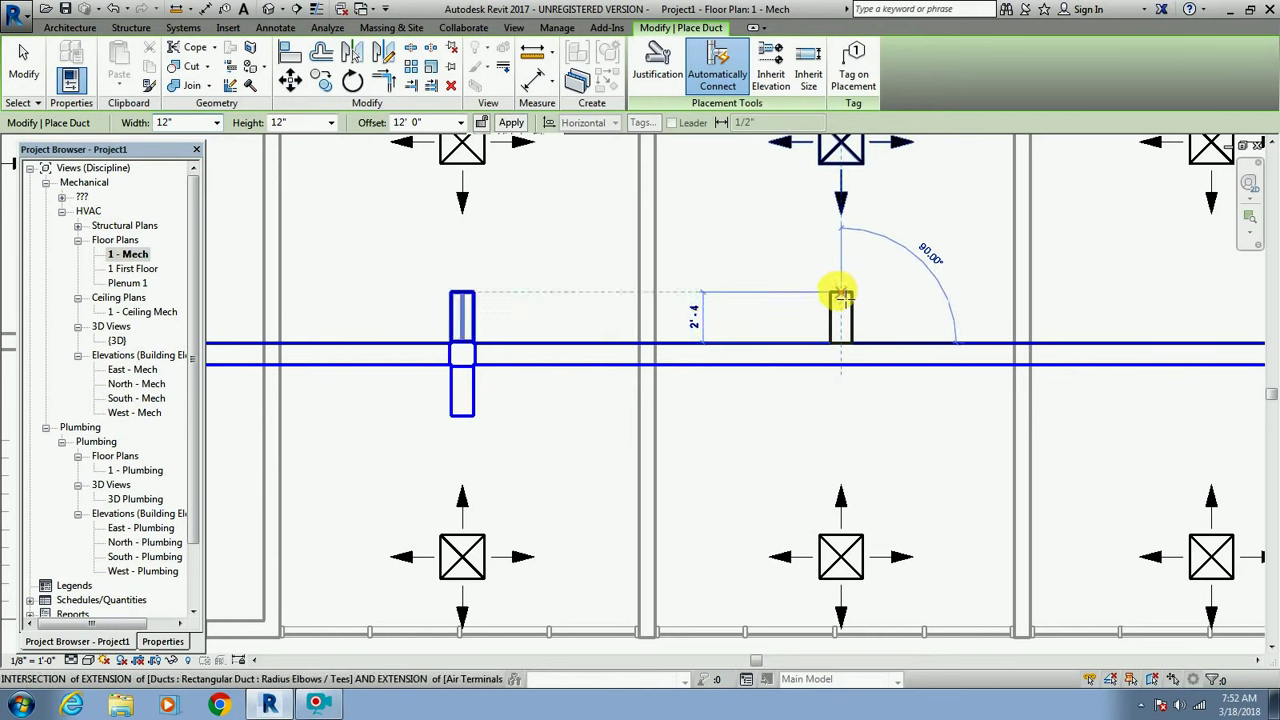
left_click(843, 295)
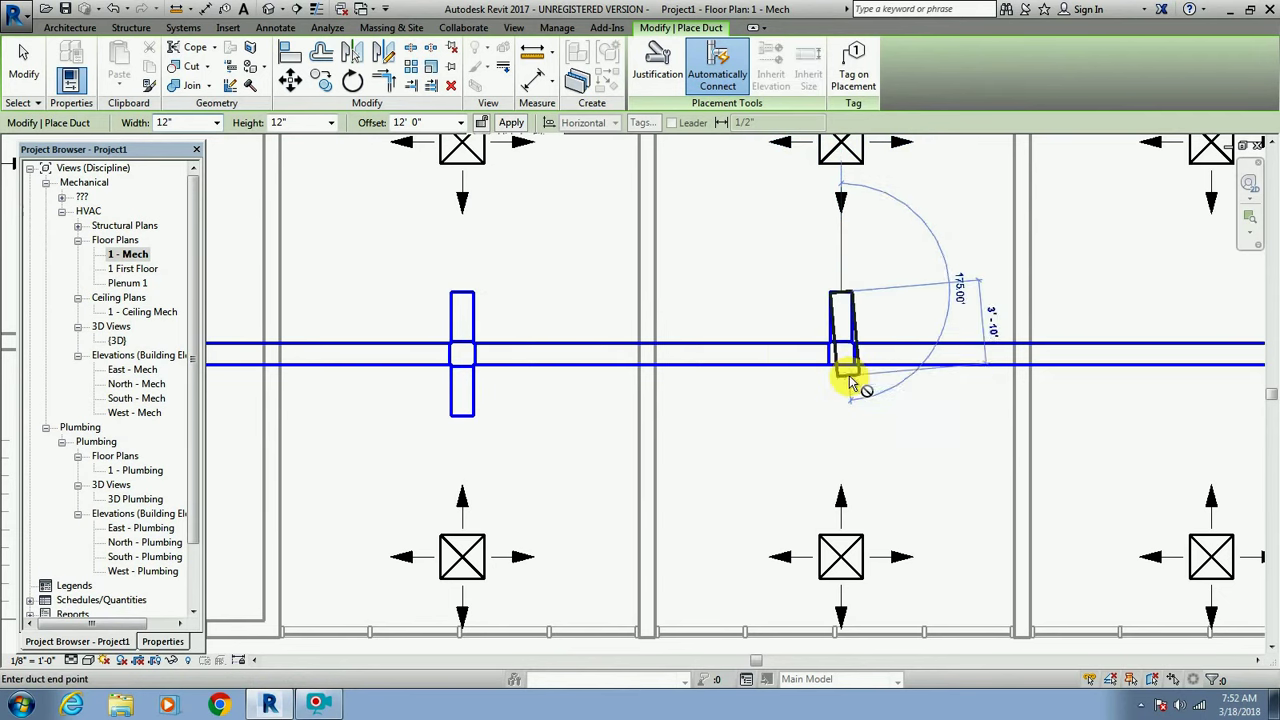
key("Escape")
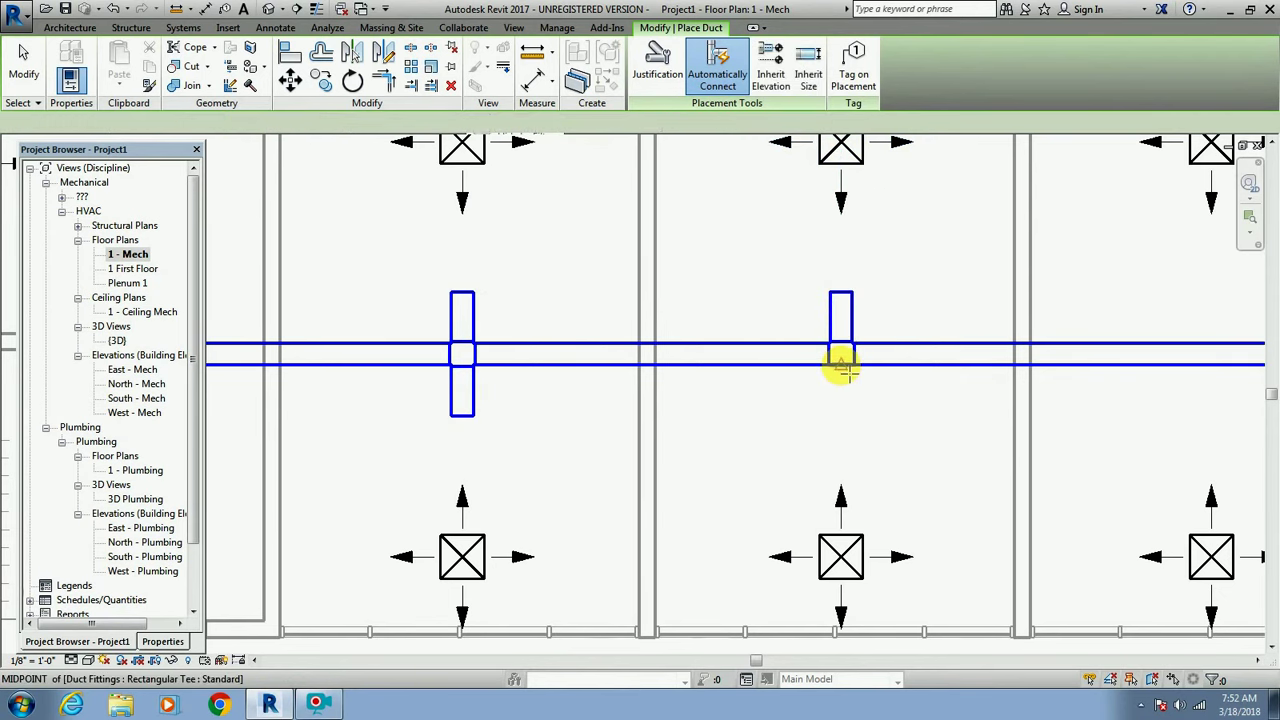
key("Escape")
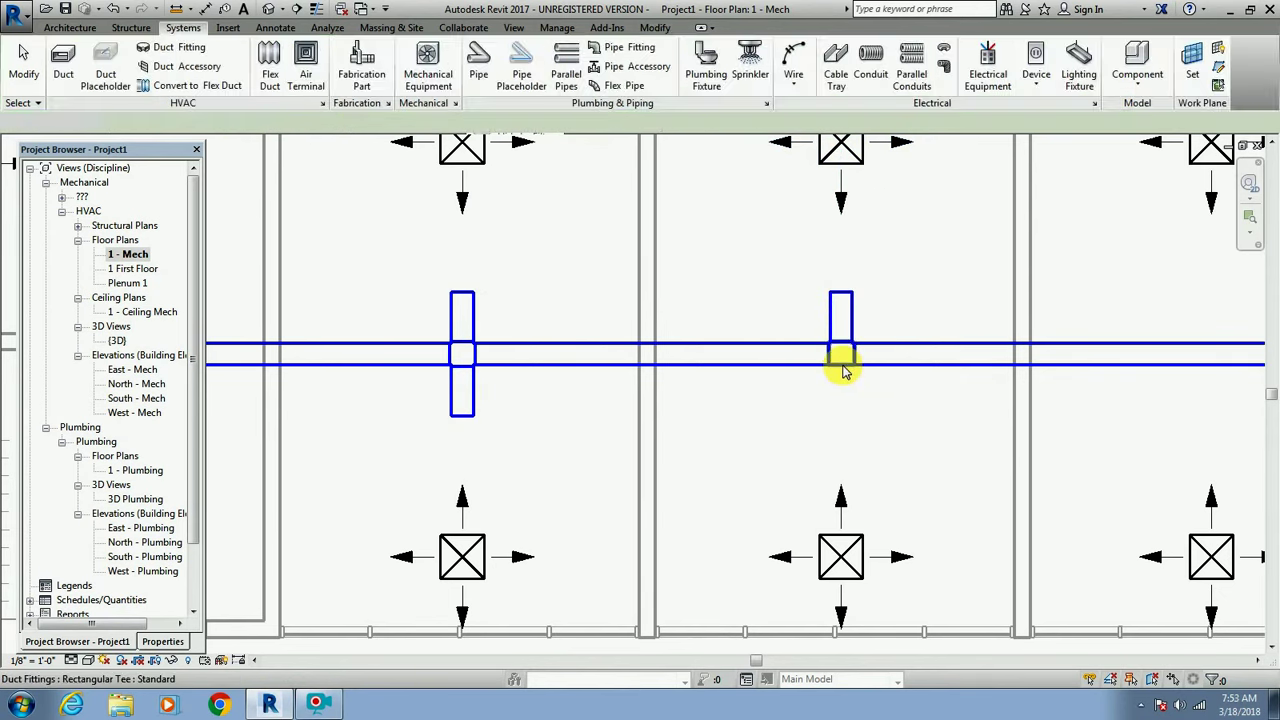
left_click(843, 384)
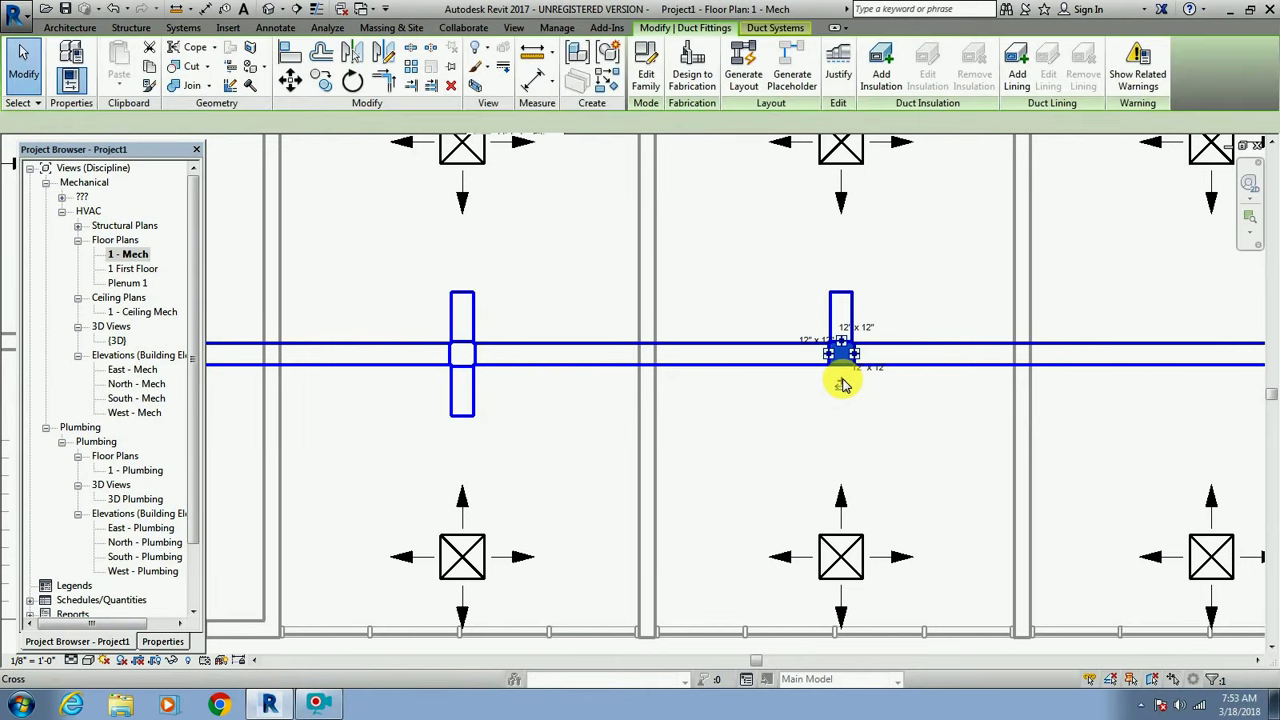
scroll(840, 388, "up", 2)
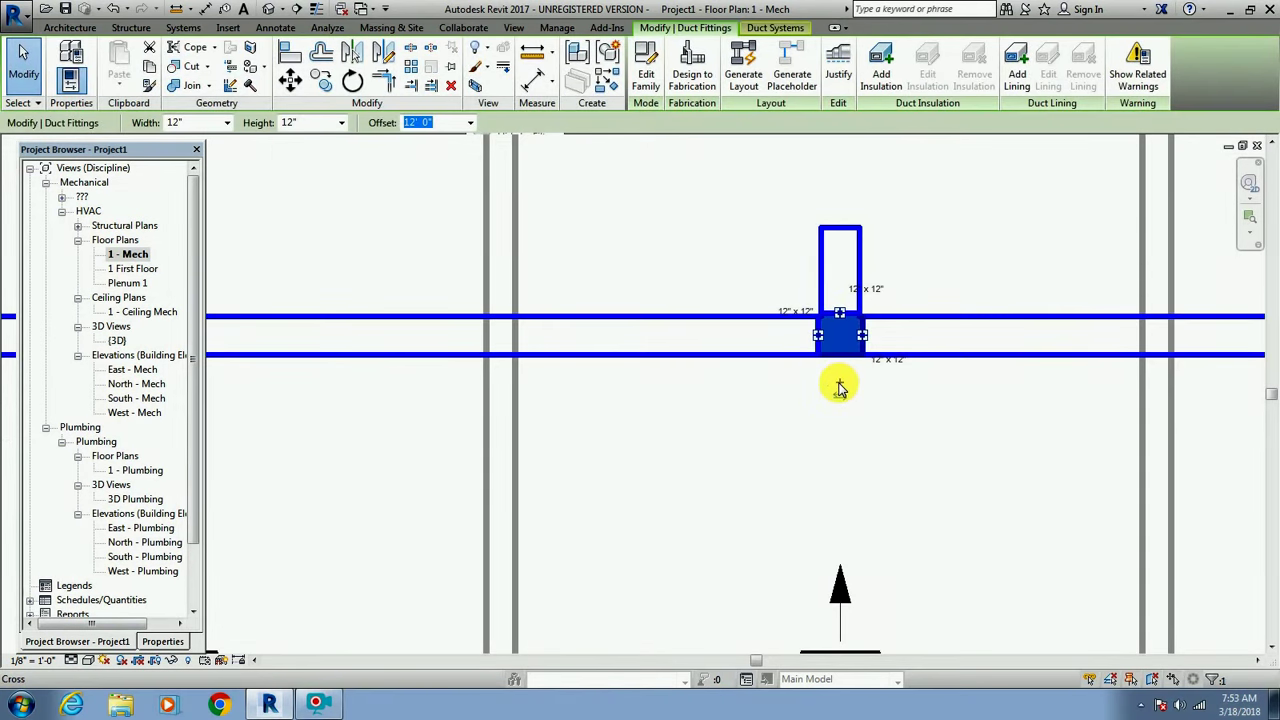
key("Escape")
scroll(808, 423, "down", 2)
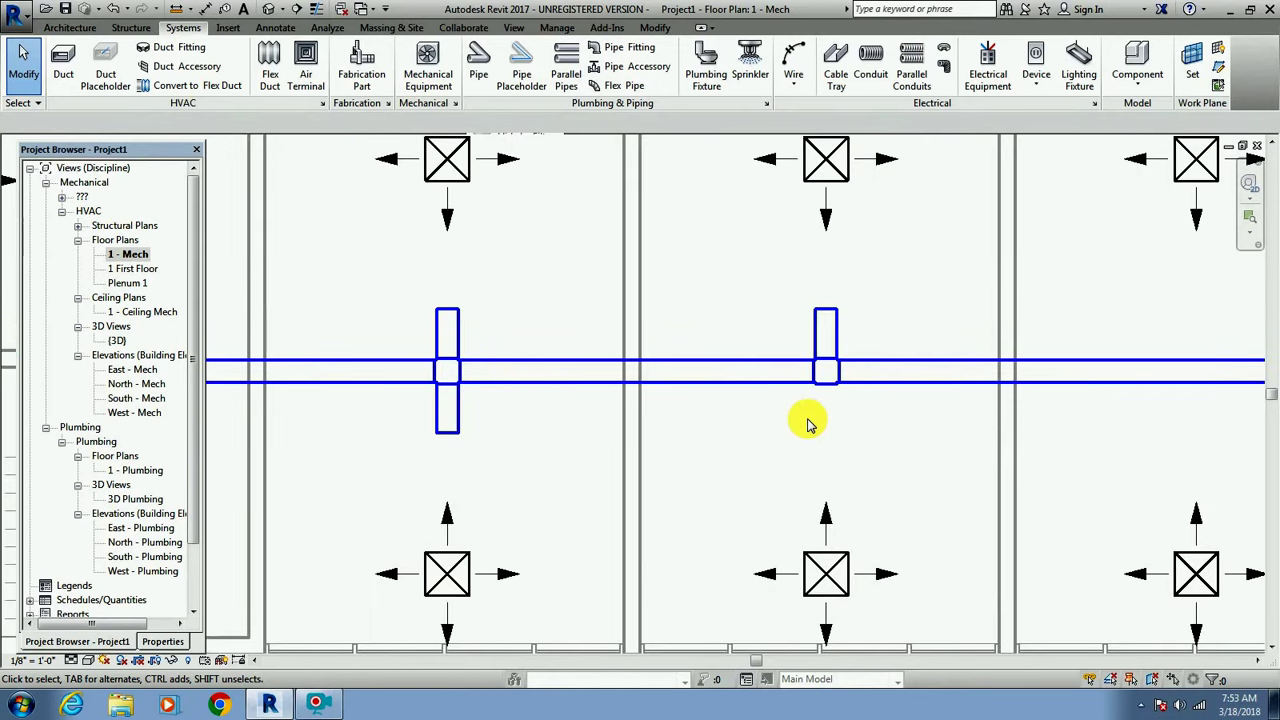
Draw a branch duct south from the middle tee, turning it into a cross.
left_click(63, 63)
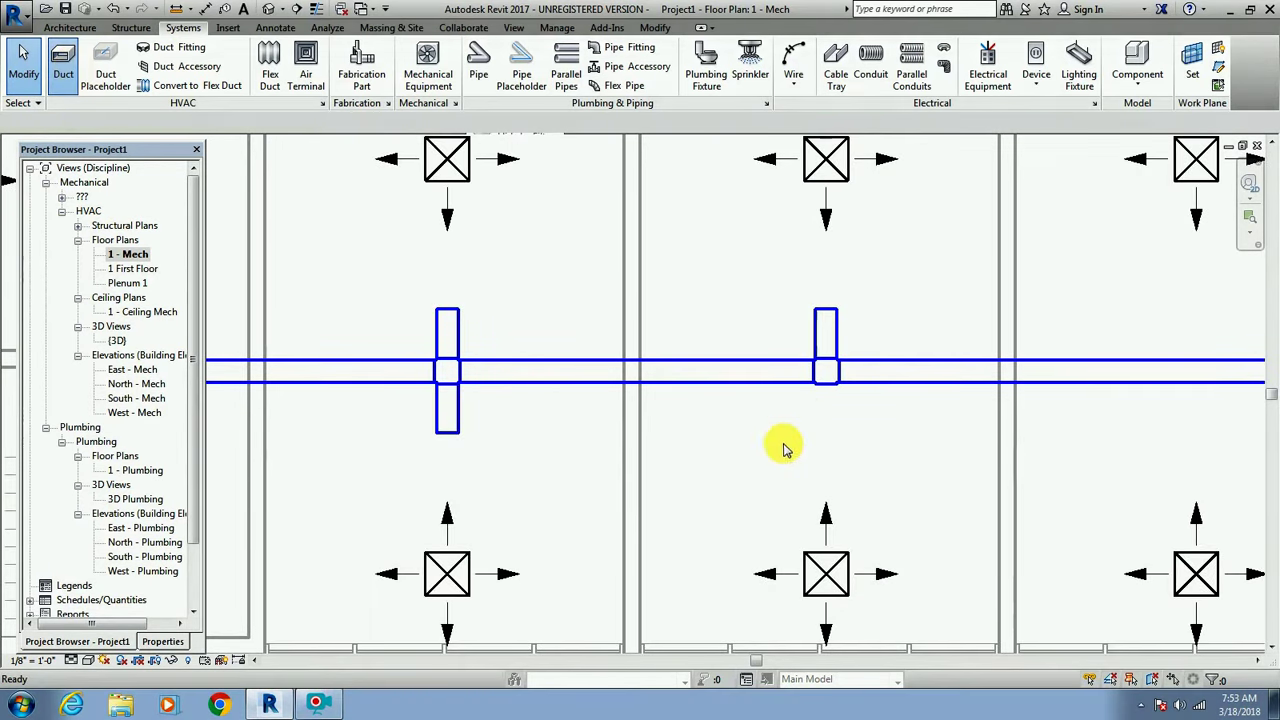
left_click(826, 385)
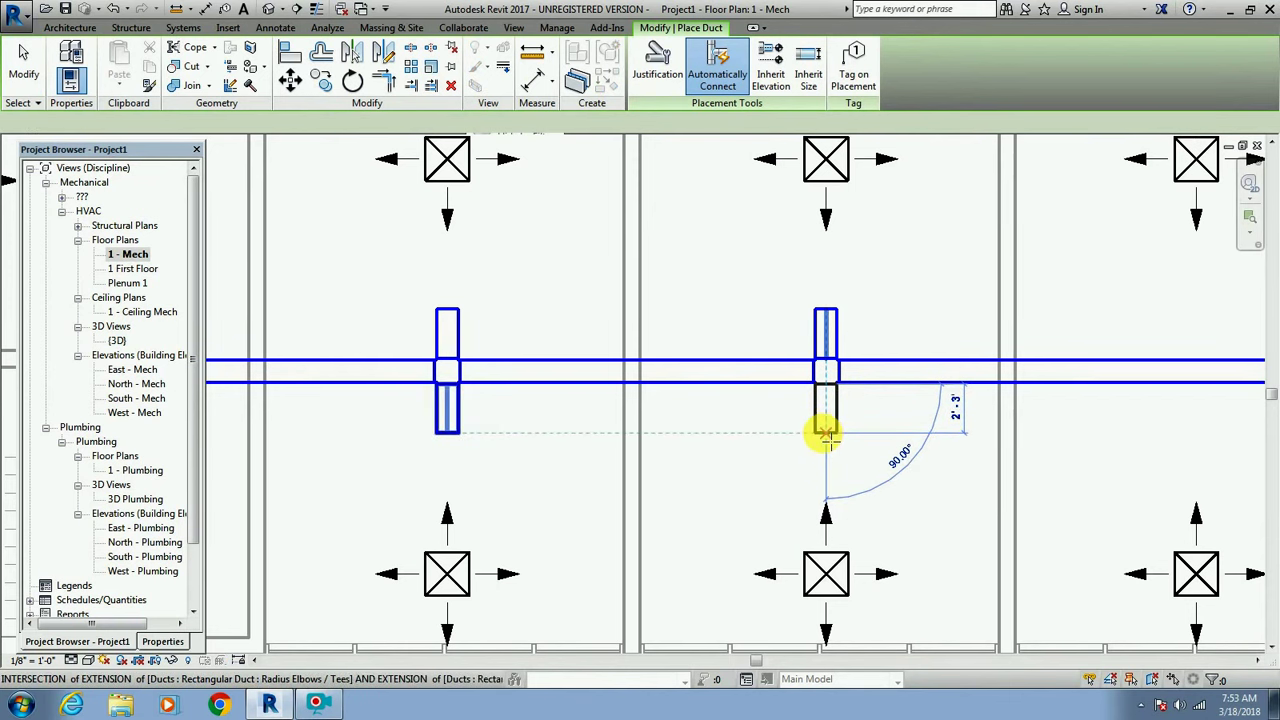
left_click(826, 433)
key("Escape")
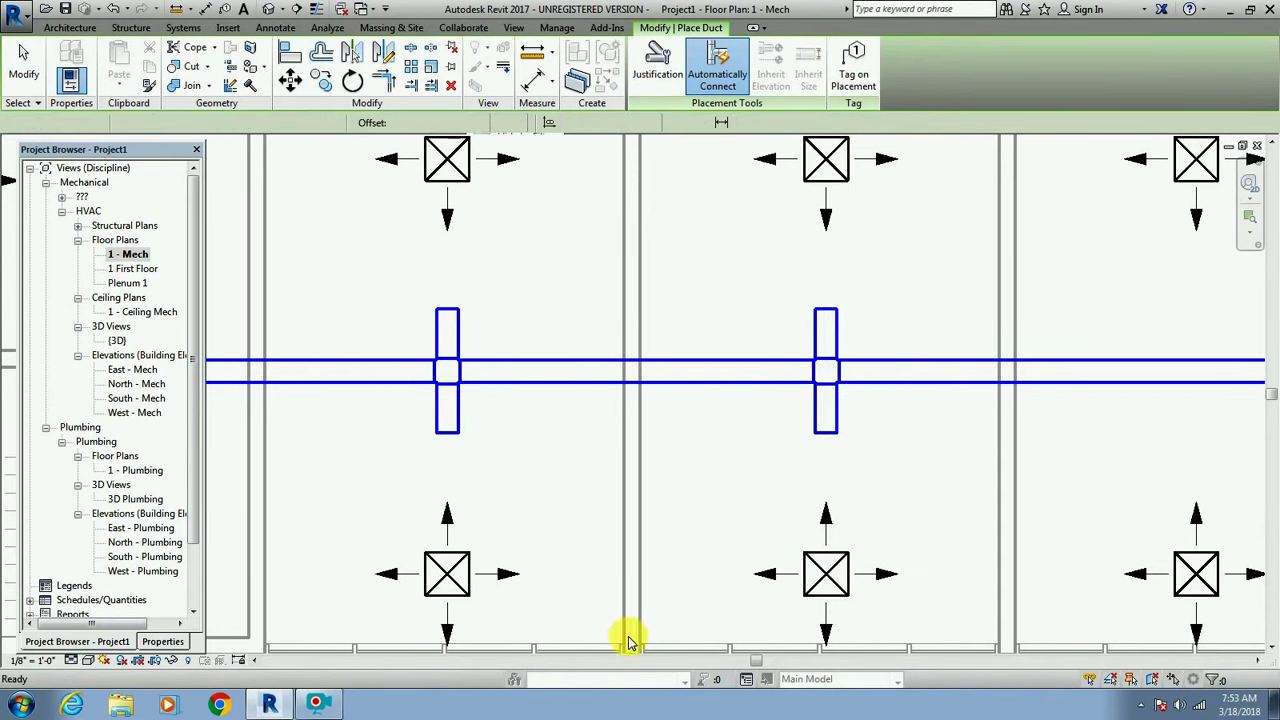
key("Escape")
scroll(878, 571, "down", 2)
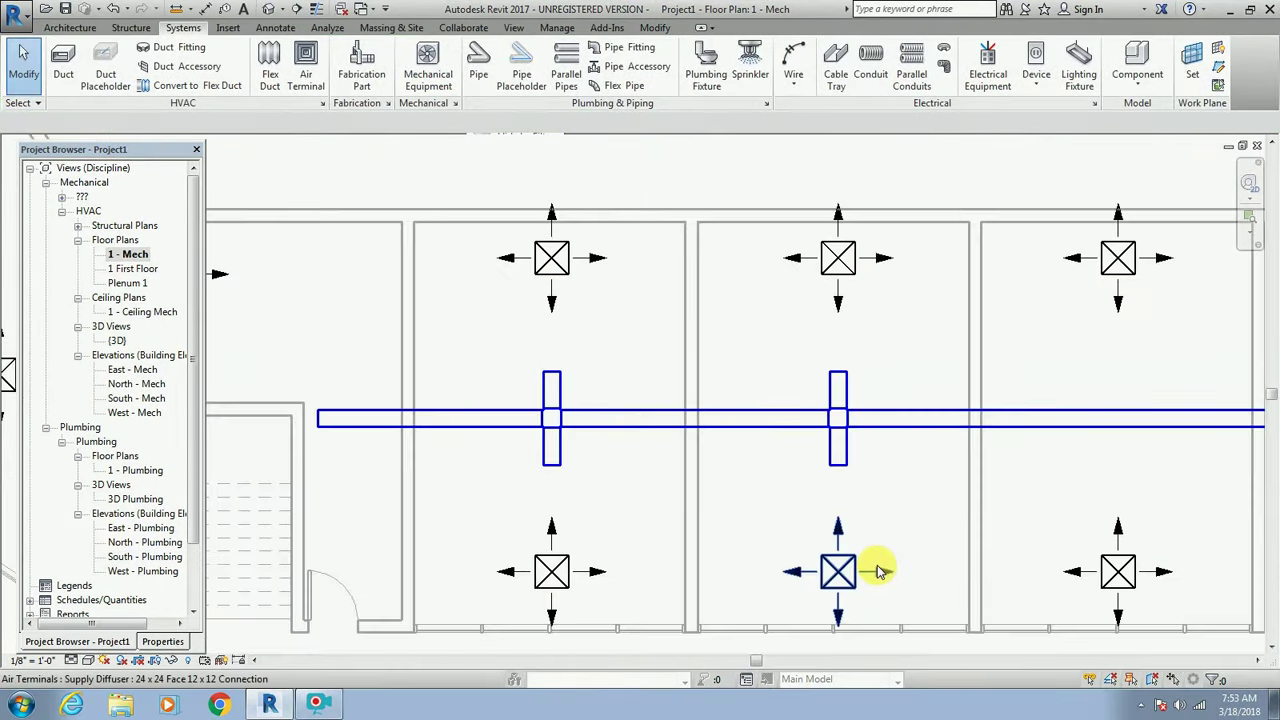
Draw a branch duct from the main duct up toward the north diffuser.
scroll(878, 571, "down", 1)
left_click_drag(757, 667, 823, 663)
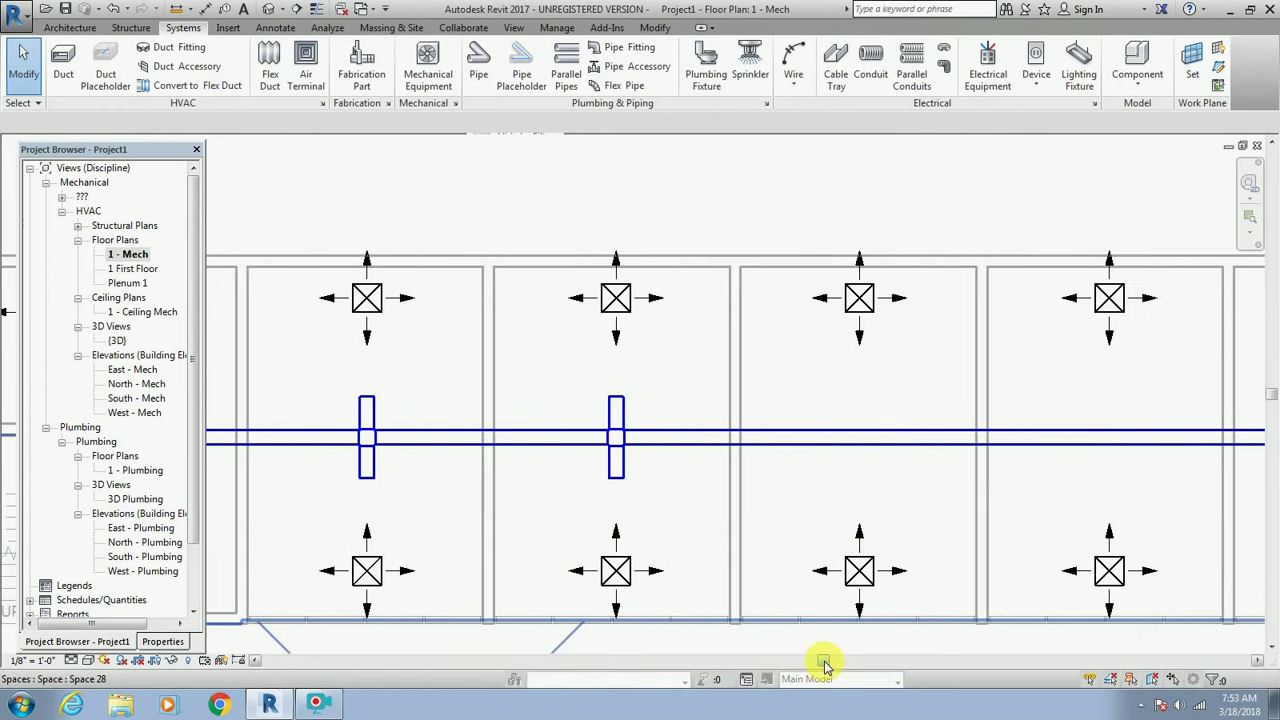
scroll(918, 434, "up", 1)
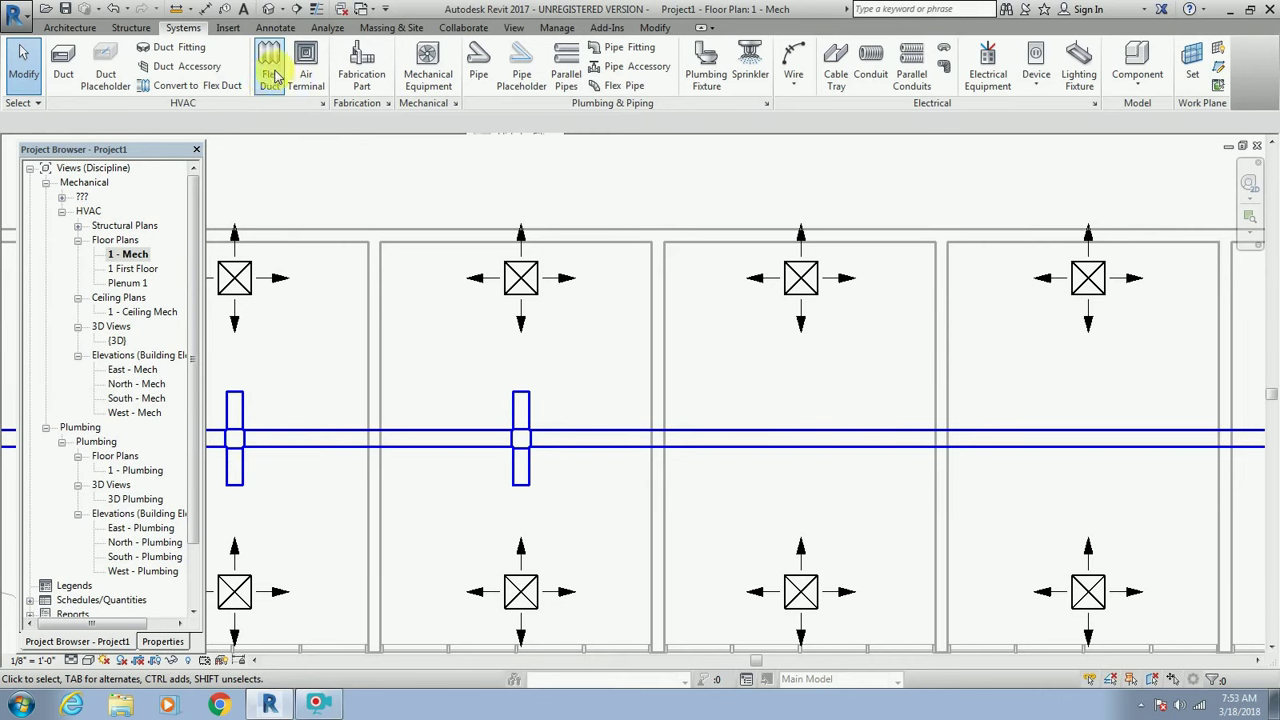
left_click(63, 62)
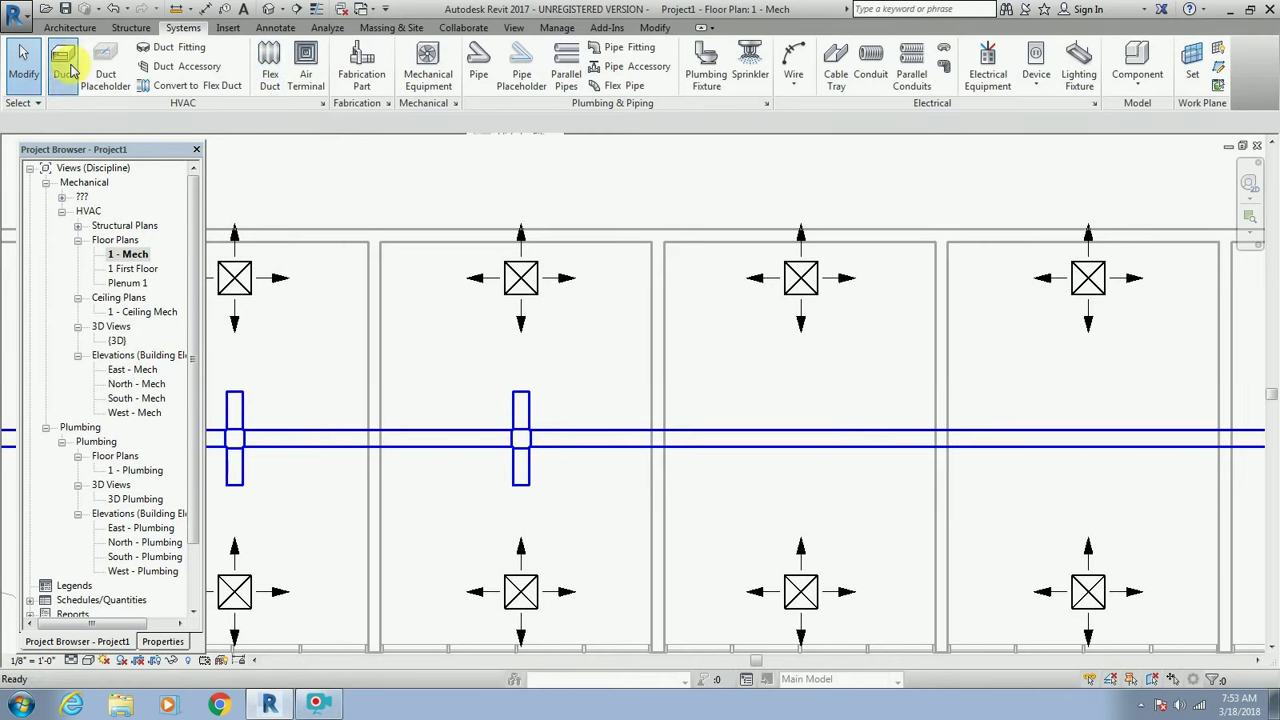
left_click(810, 433)
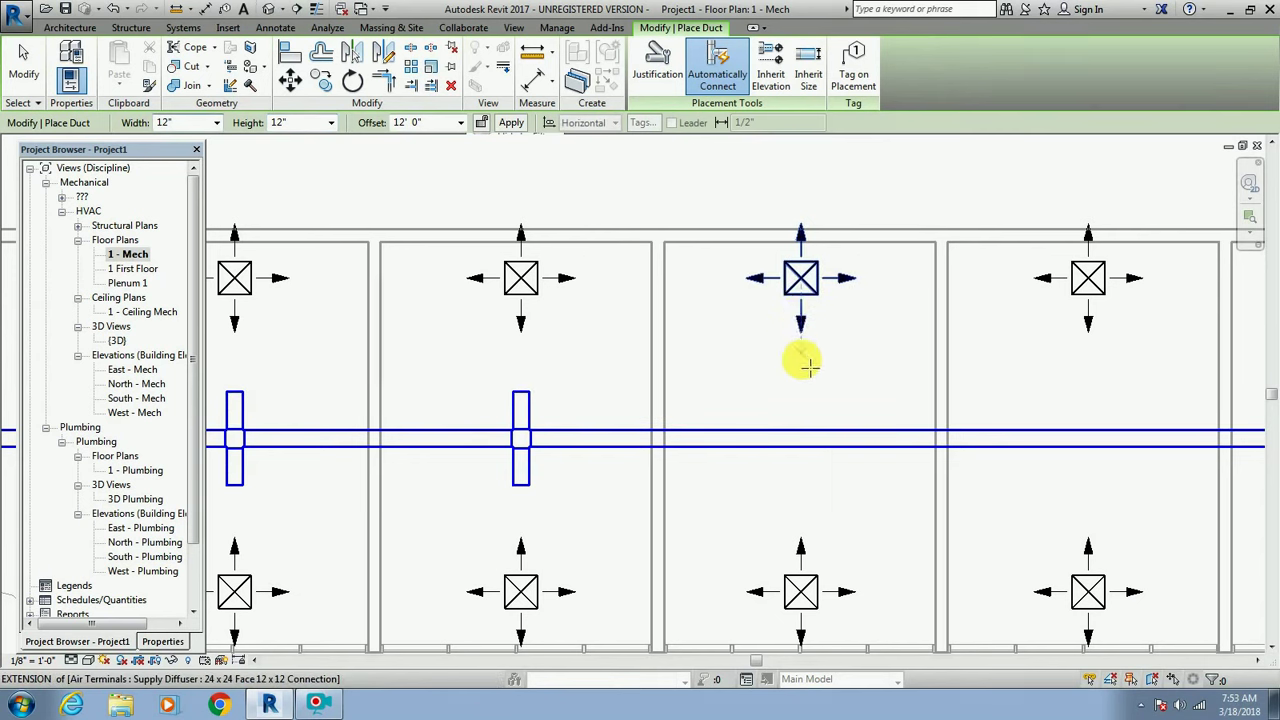
left_click(806, 435)
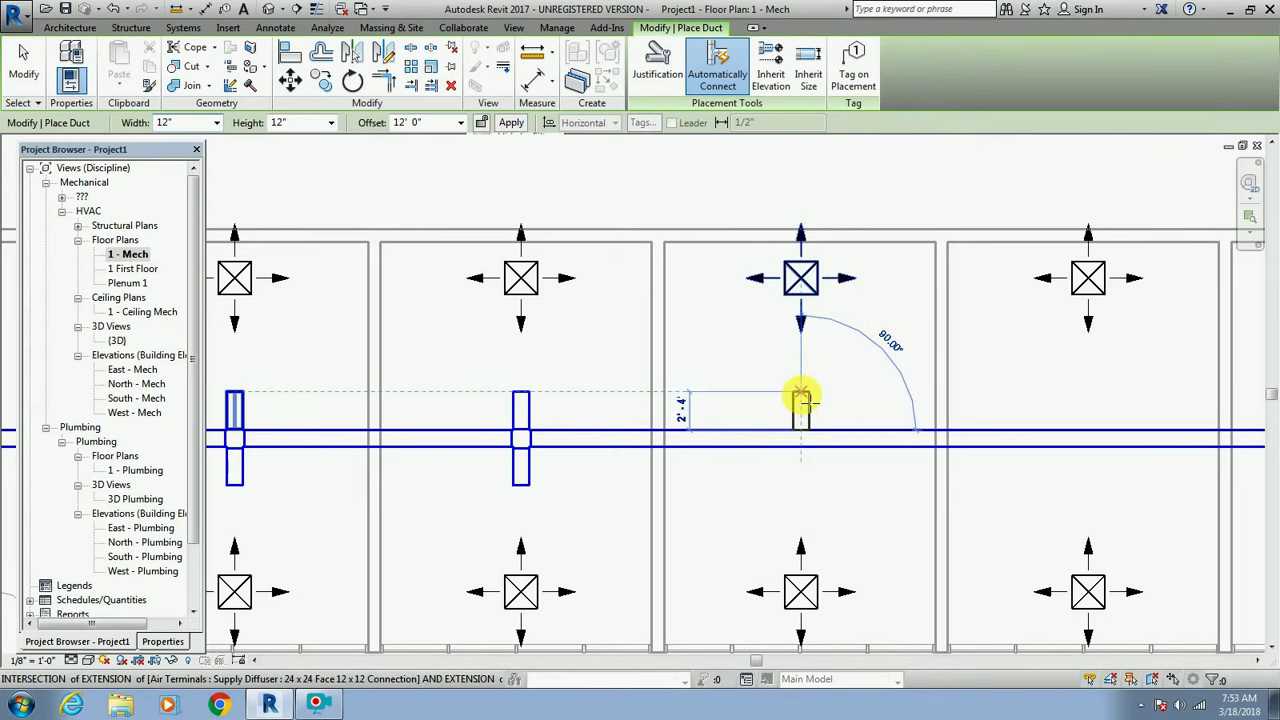
left_click(803, 398)
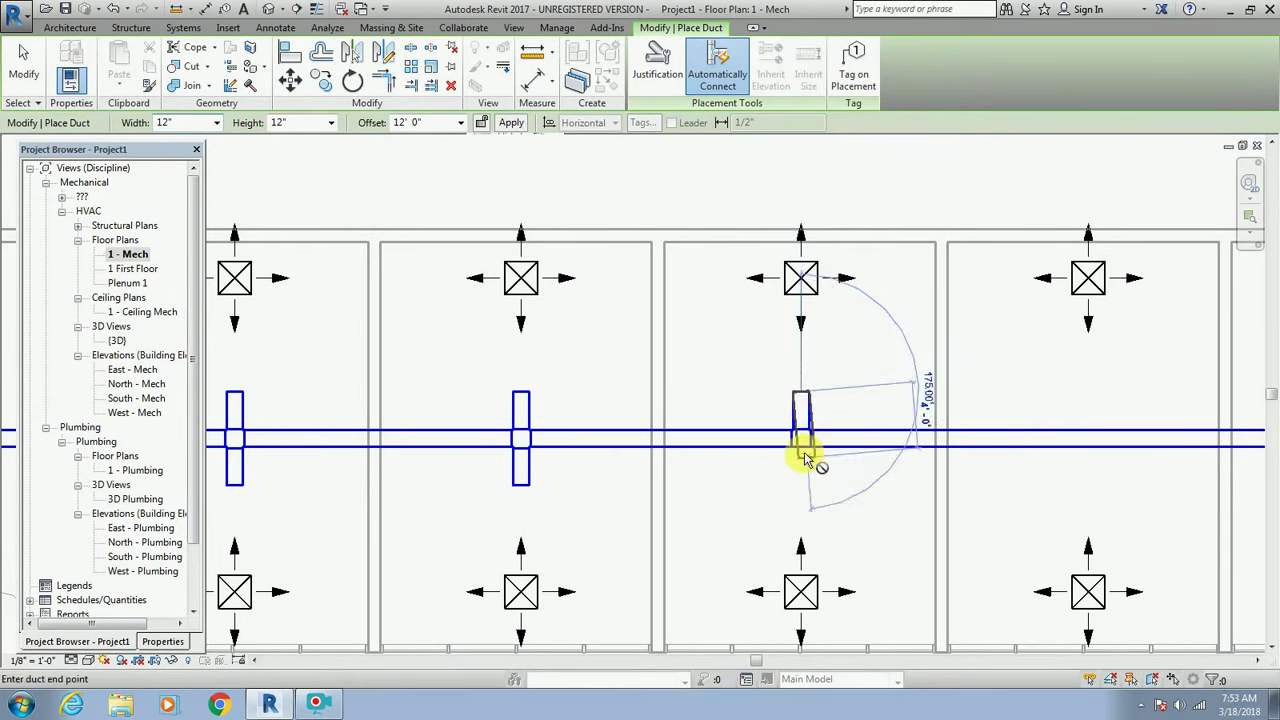
key("Escape")
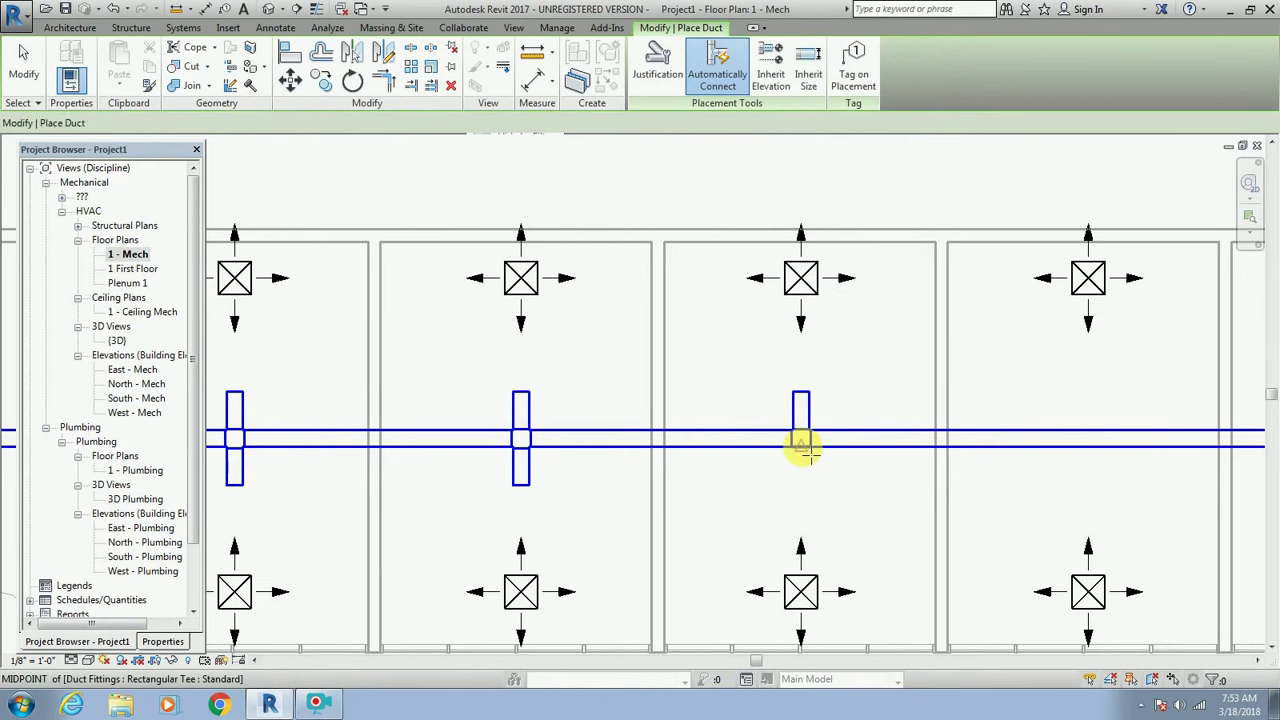
Draw a second branch from the new tee down toward the south diffuser, forming a cross.
scroll(803, 448, "up", 1)
scroll(805, 458, "up", 1)
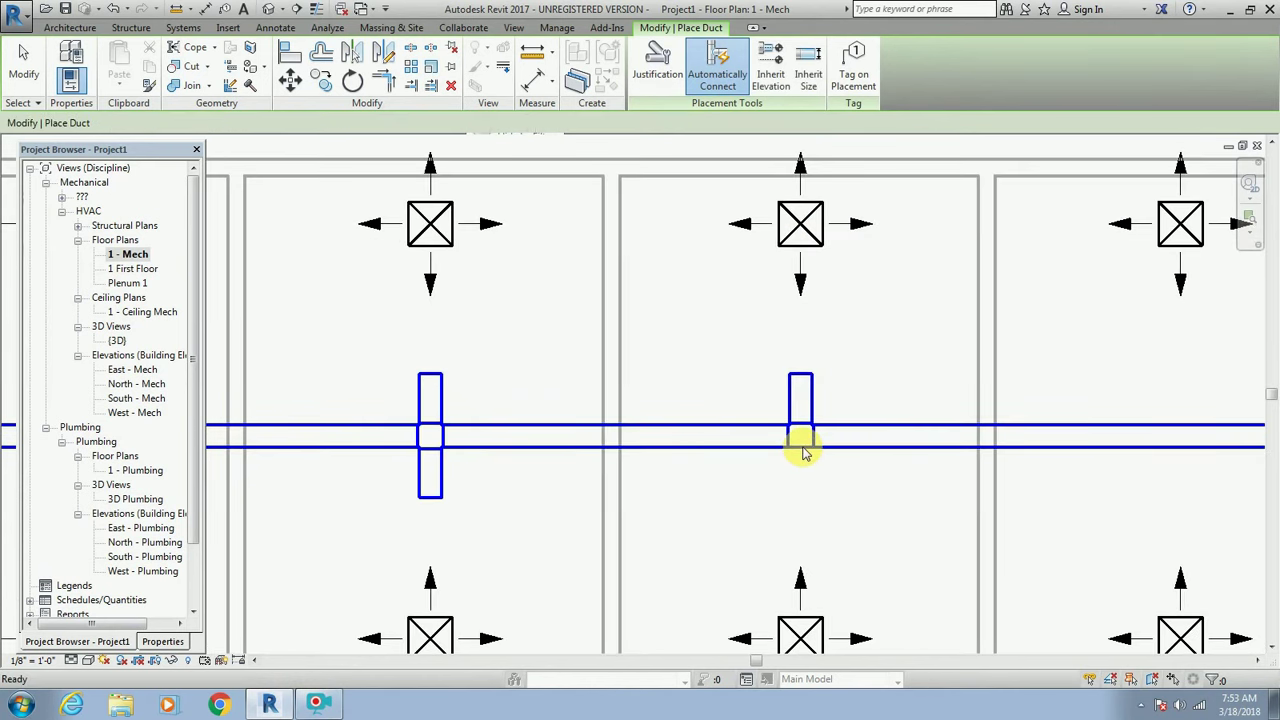
key("Escape")
left_click(801, 452)
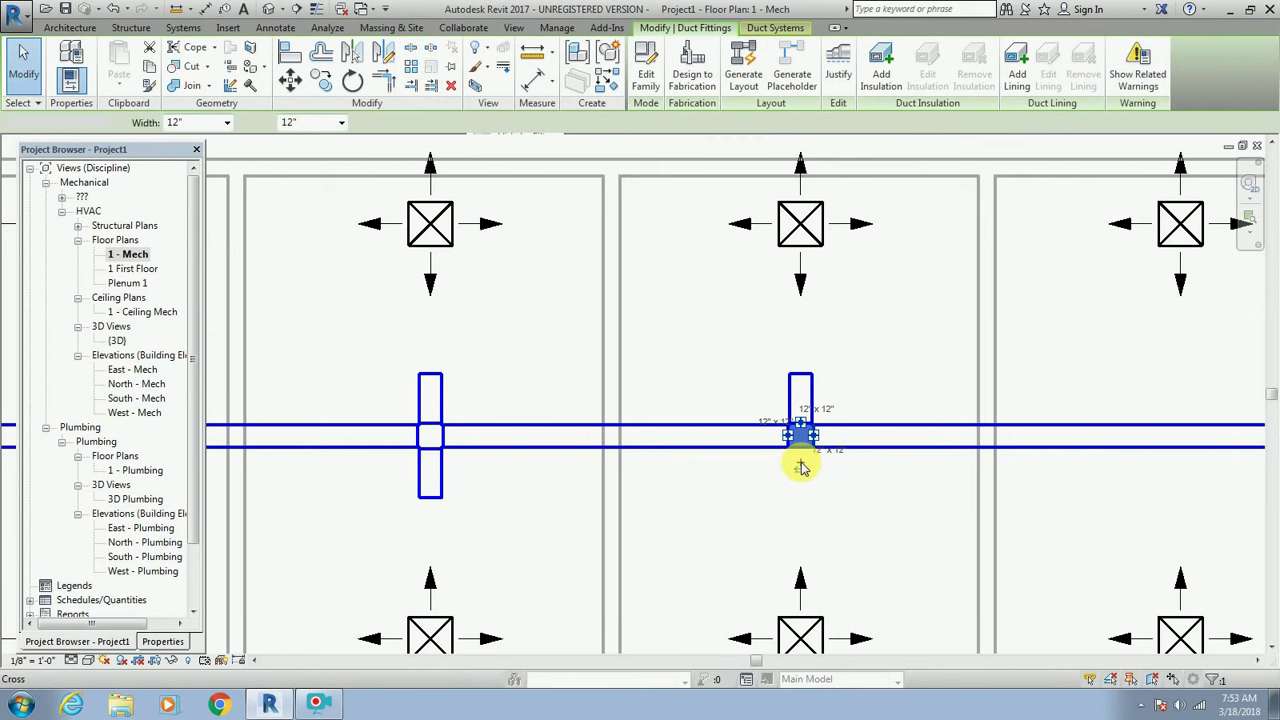
key("Escape")
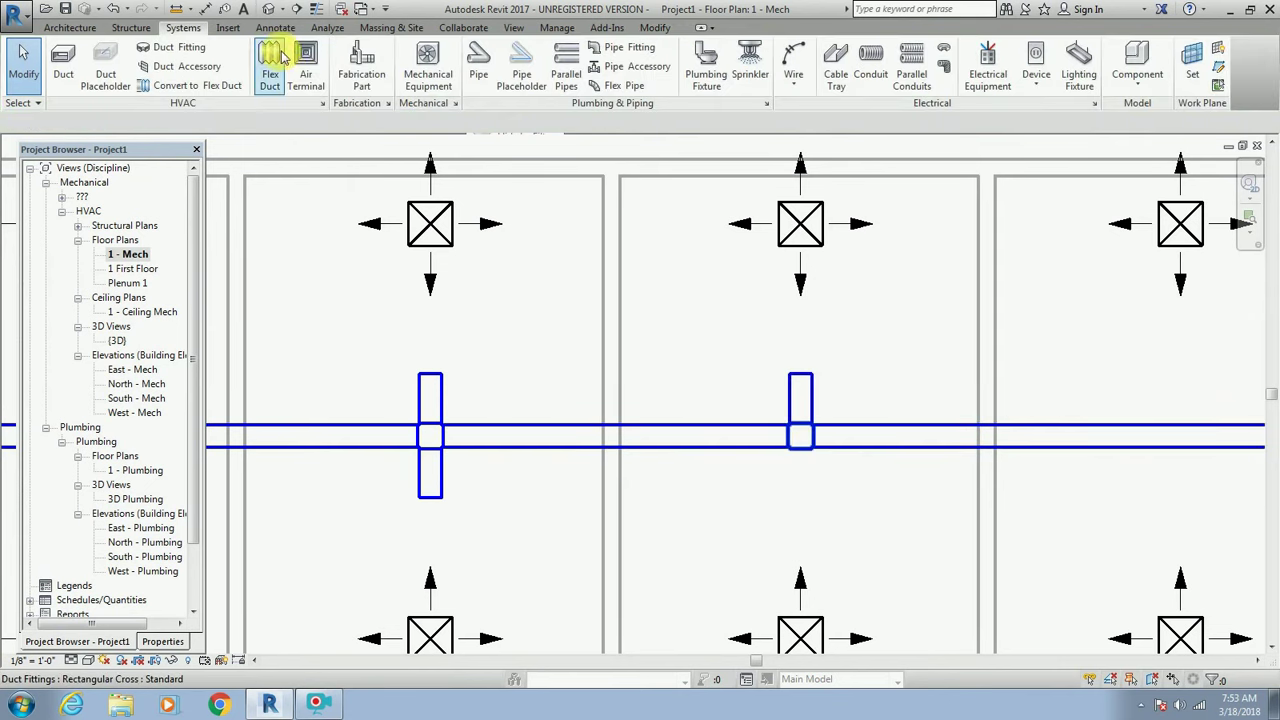
left_click(63, 66)
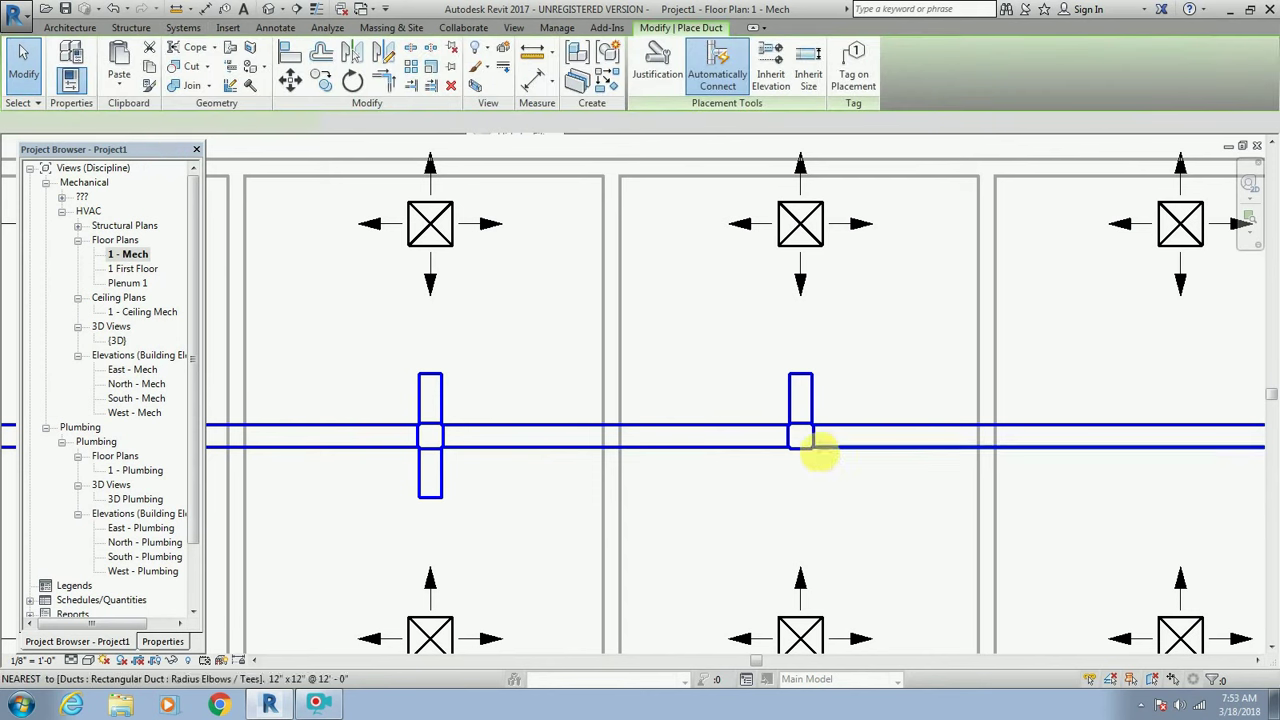
left_click(805, 450)
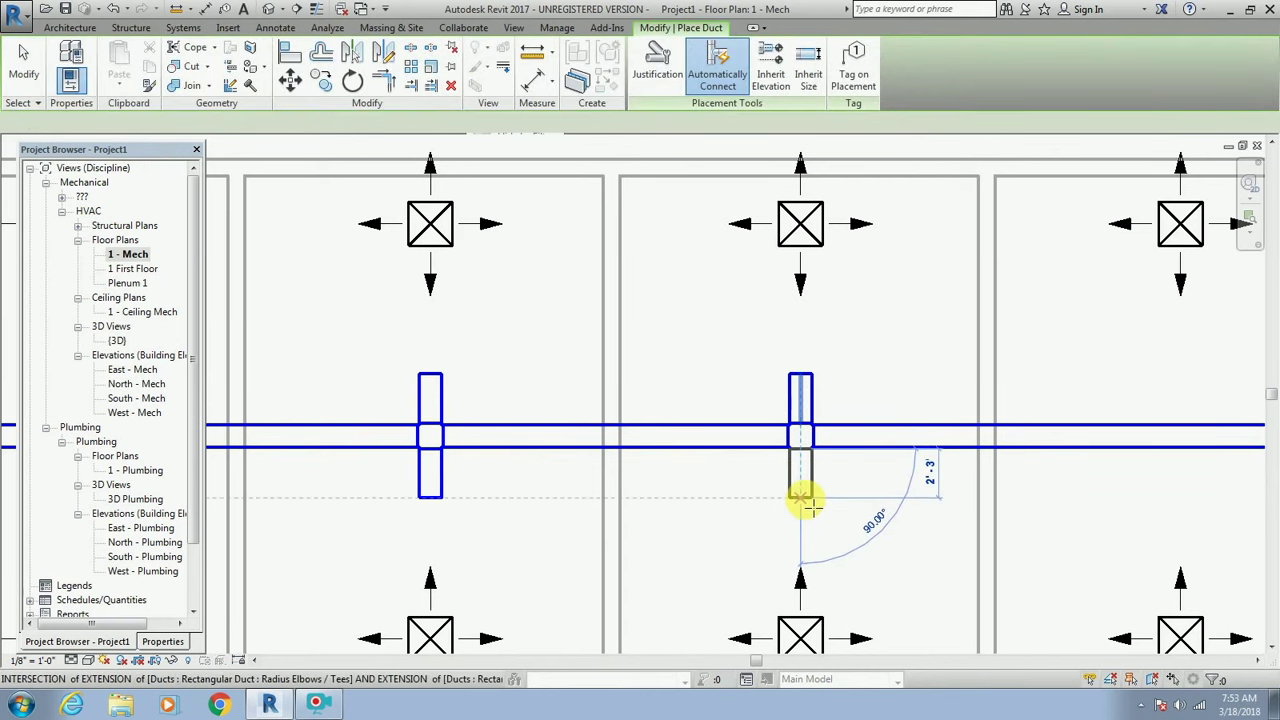
left_click(805, 498)
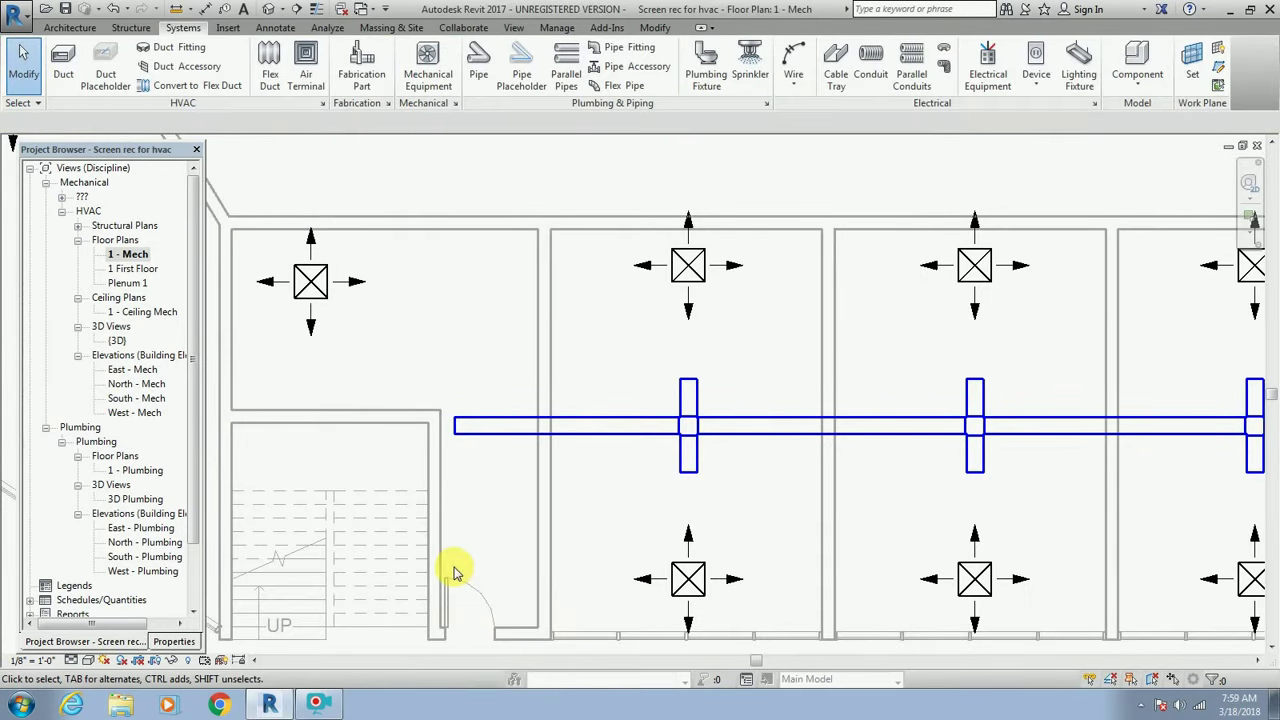
Extend the main supply duct west from its end to the corridor's end.
left_click(452, 424)
right_click(453, 424)
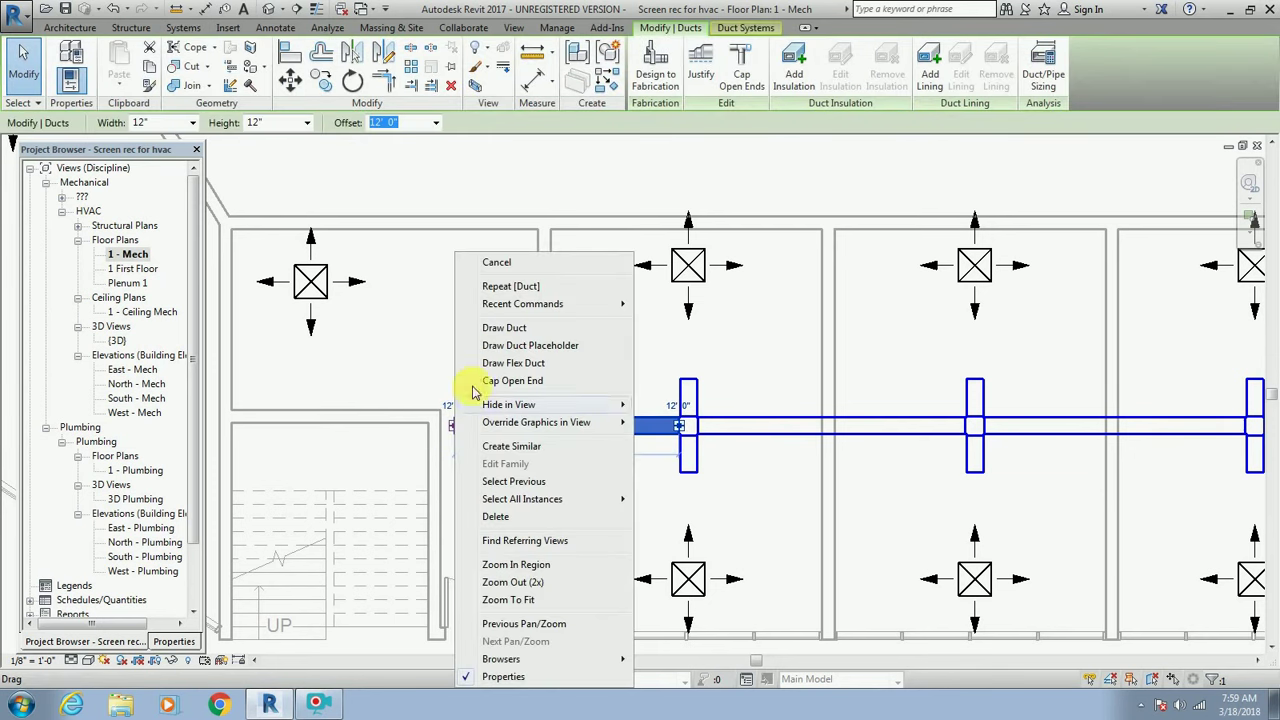
left_click(504, 327)
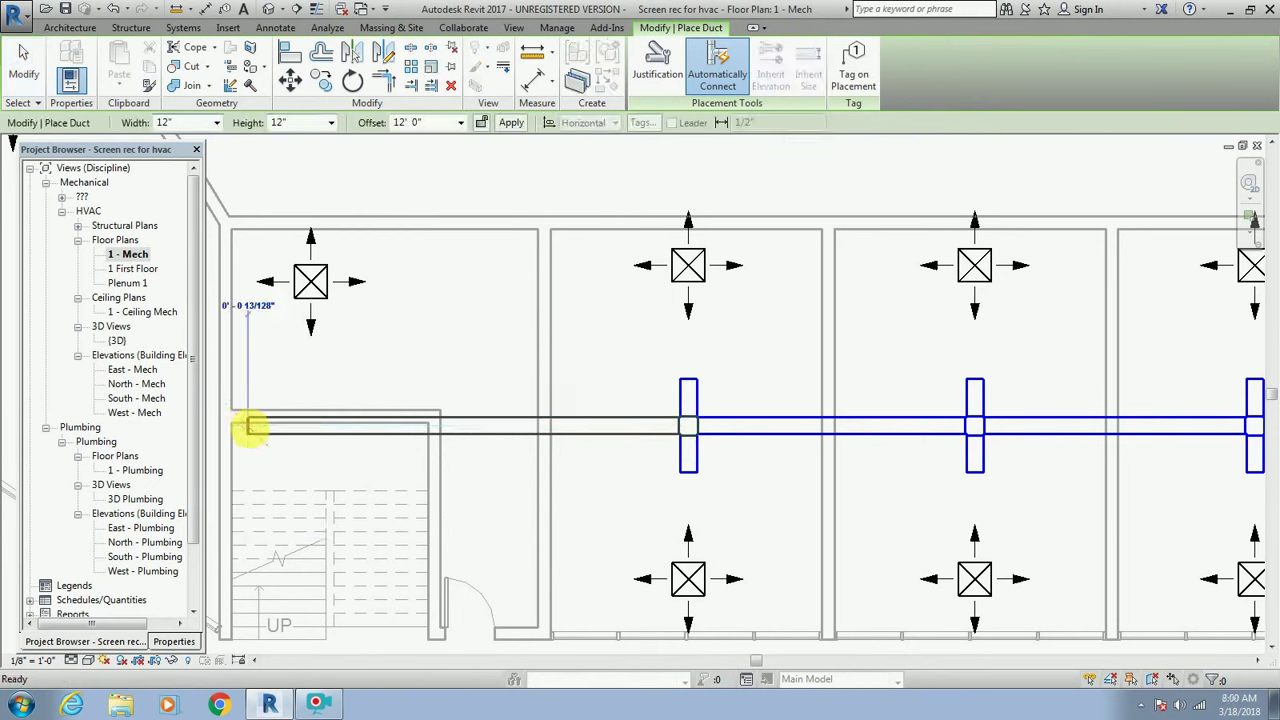
left_click(251, 429)
key("Escape")
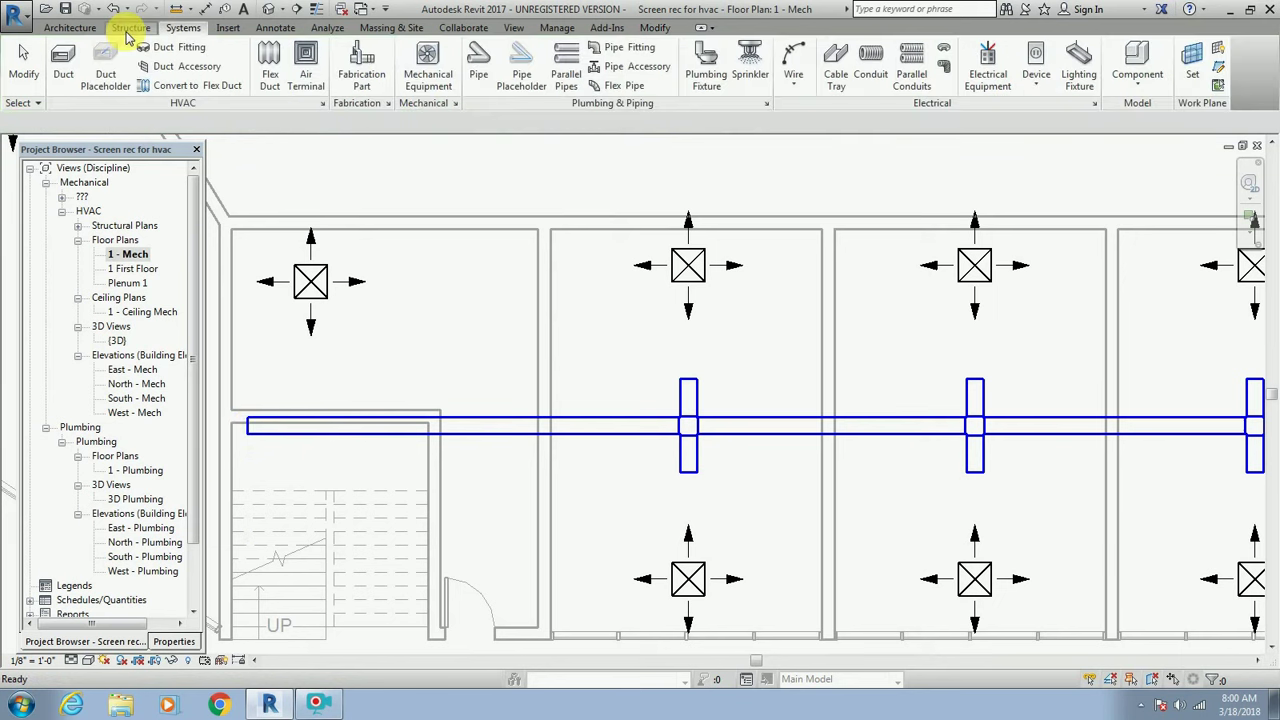
Draw a short branch up from the main duct toward the westernmost north diffuser.
left_click(62, 66)
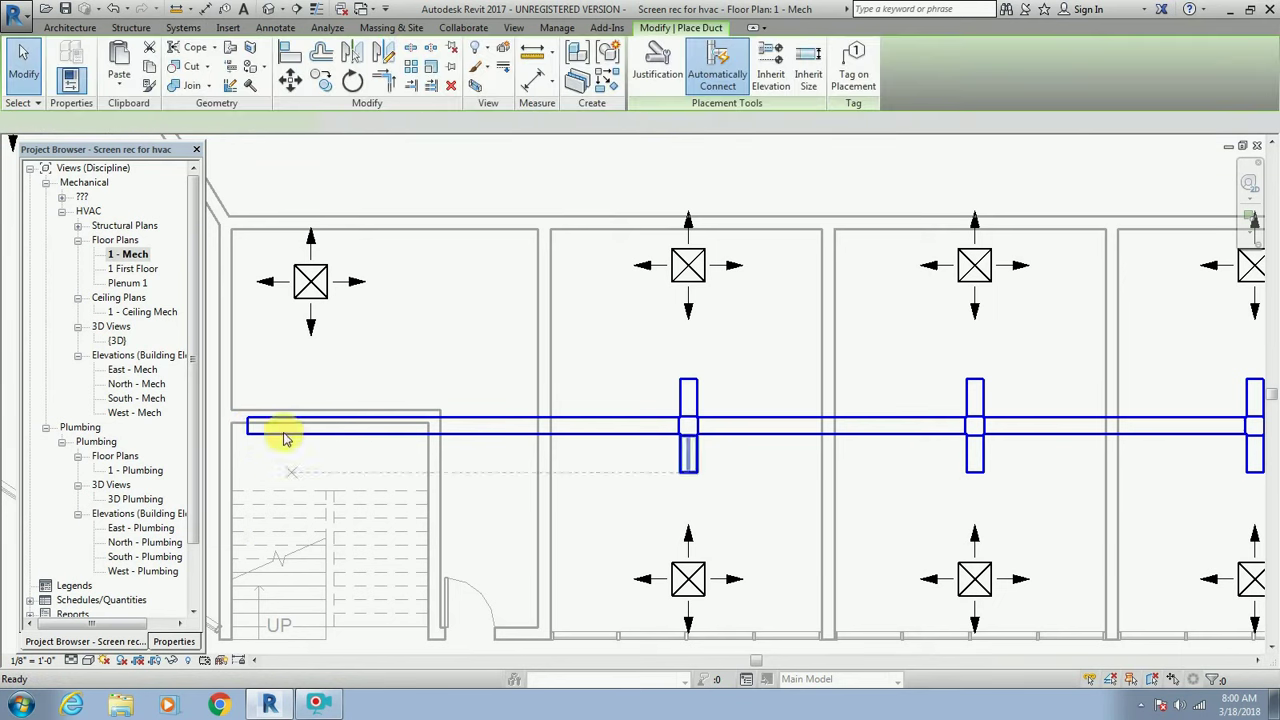
left_click(311, 418)
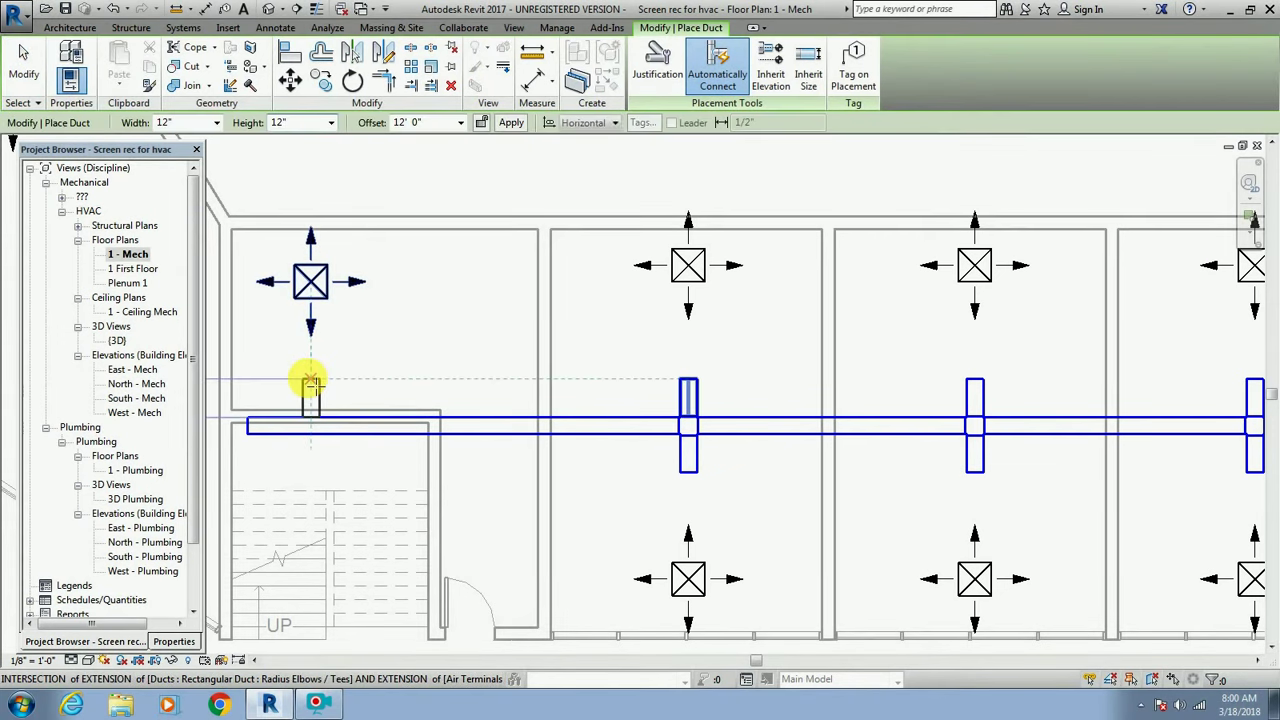
left_click(311, 383)
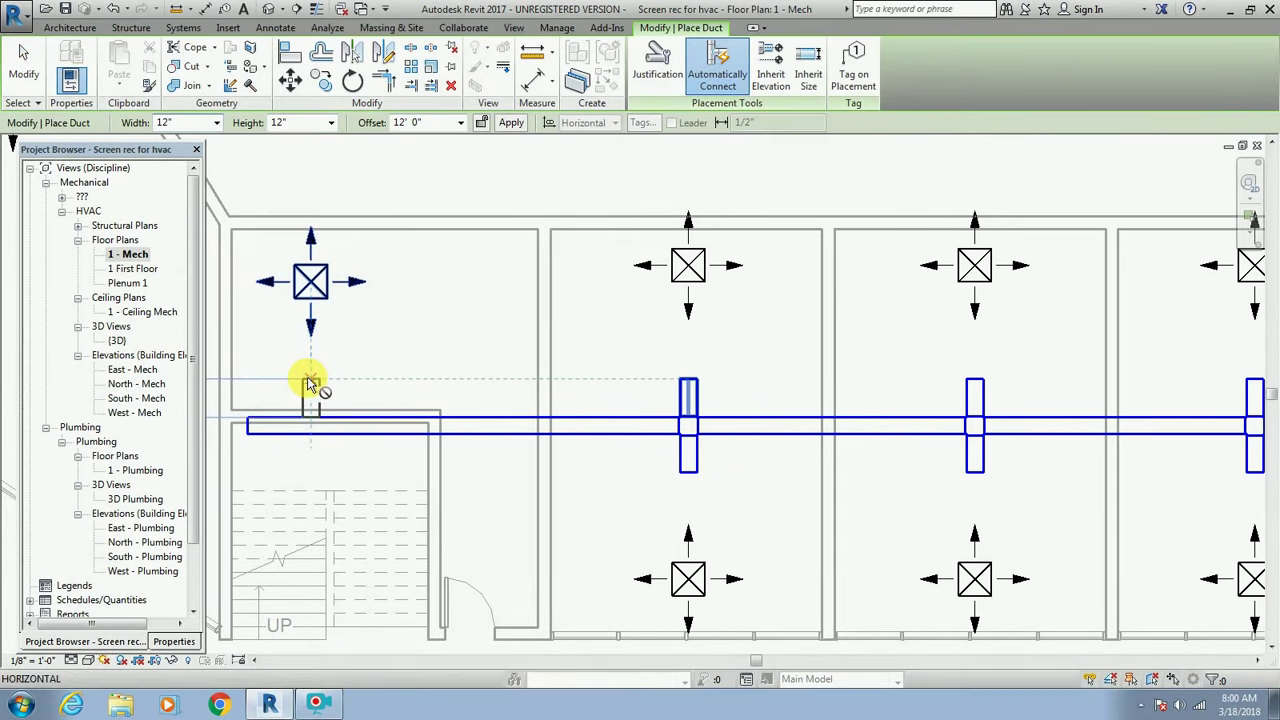
key("Escape")
key("Escape")
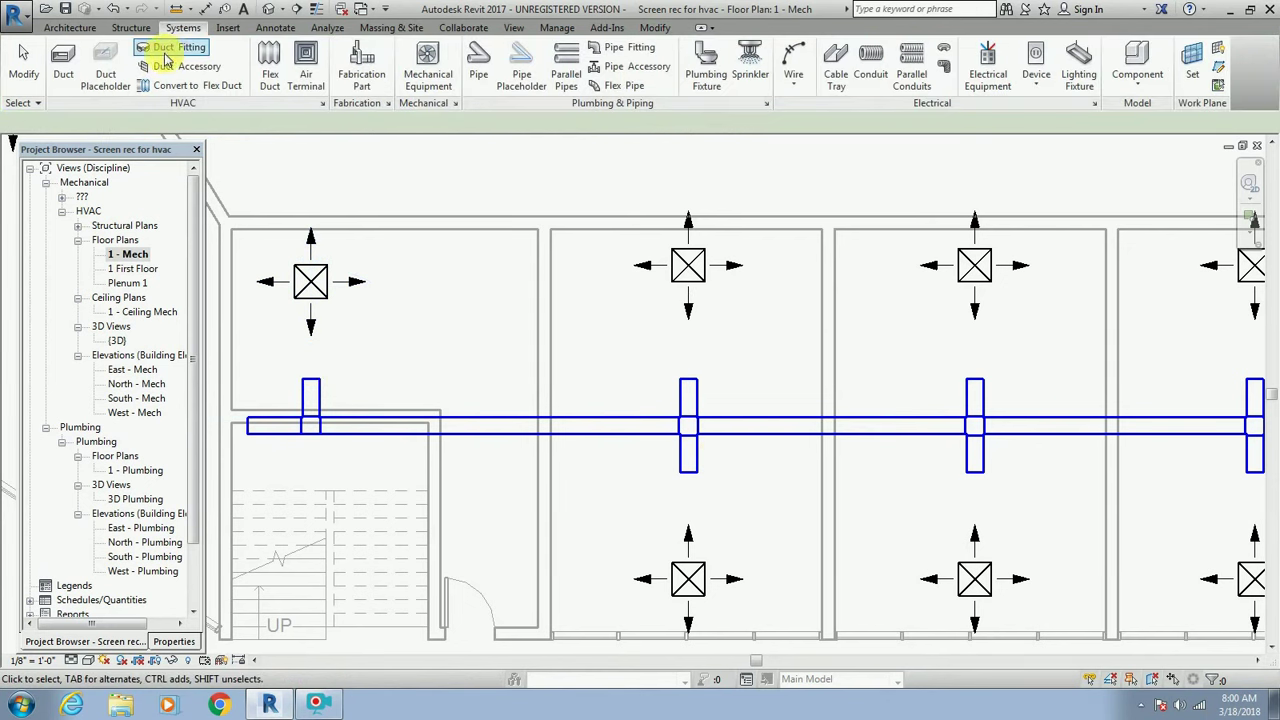
Connect the middle bay's upper and lower diffusers to their branch stubs with flex ducts.
left_click(271, 66)
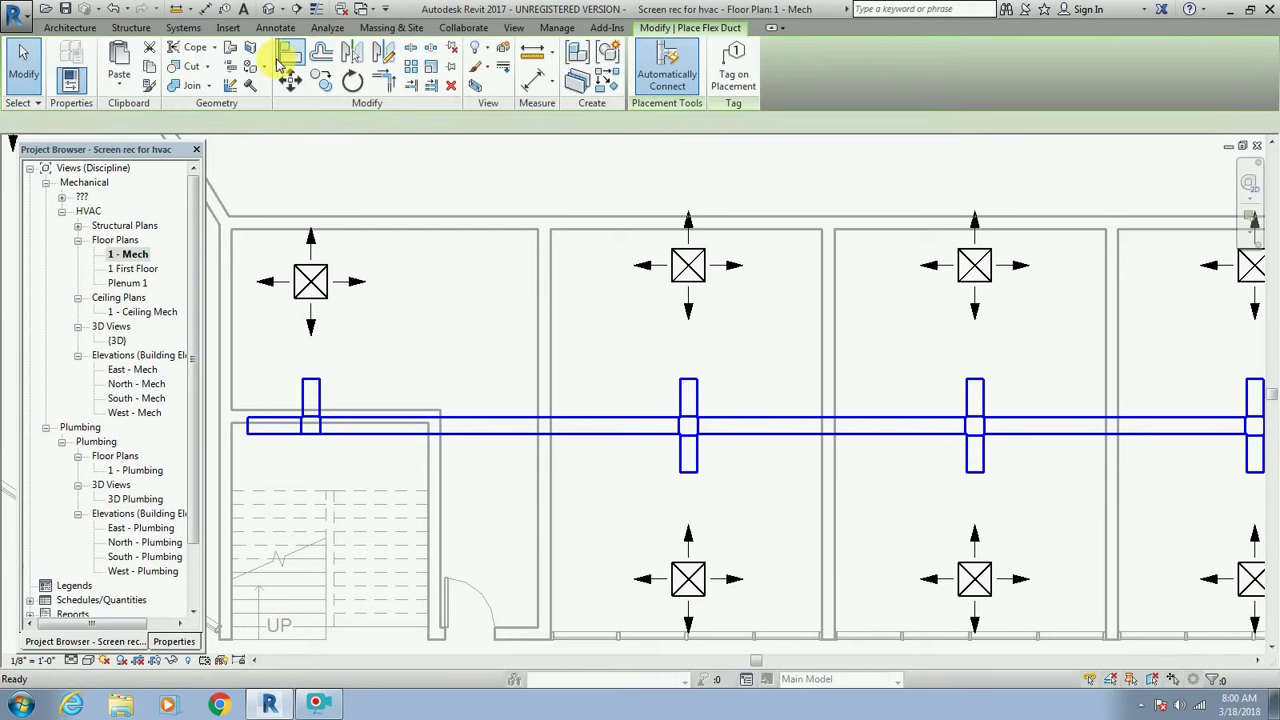
left_click(689, 380)
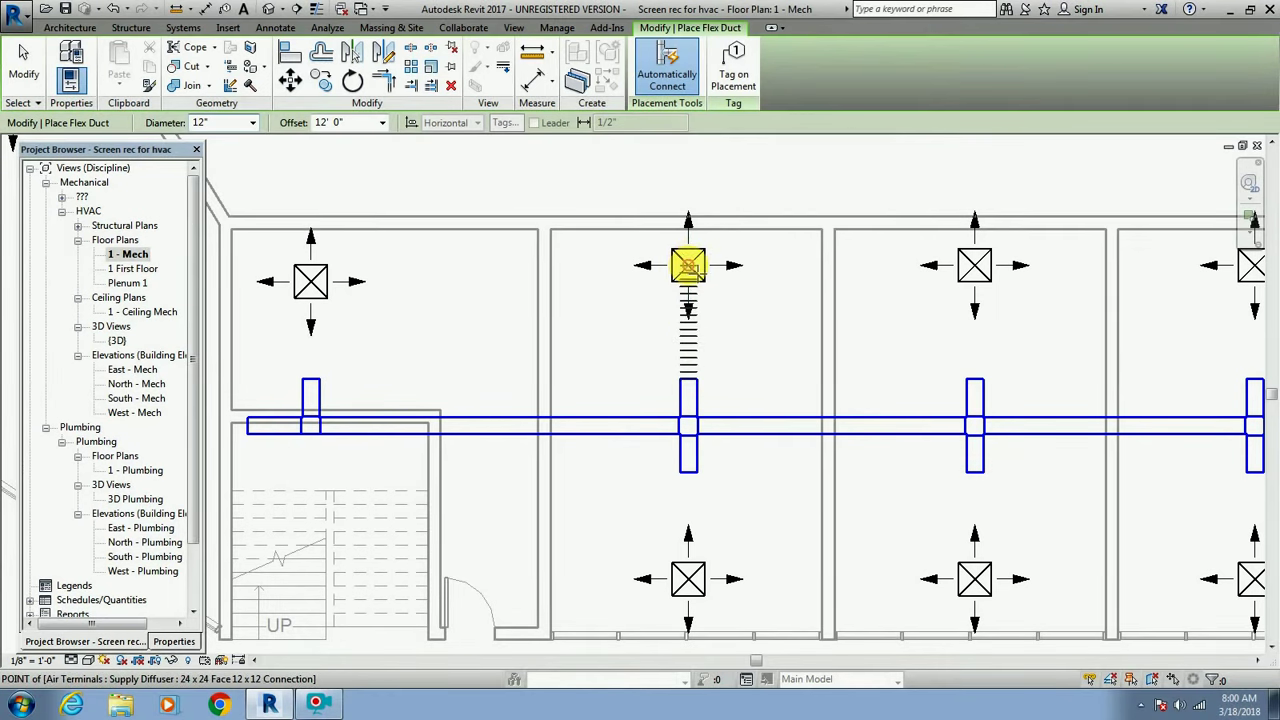
left_click(700, 277)
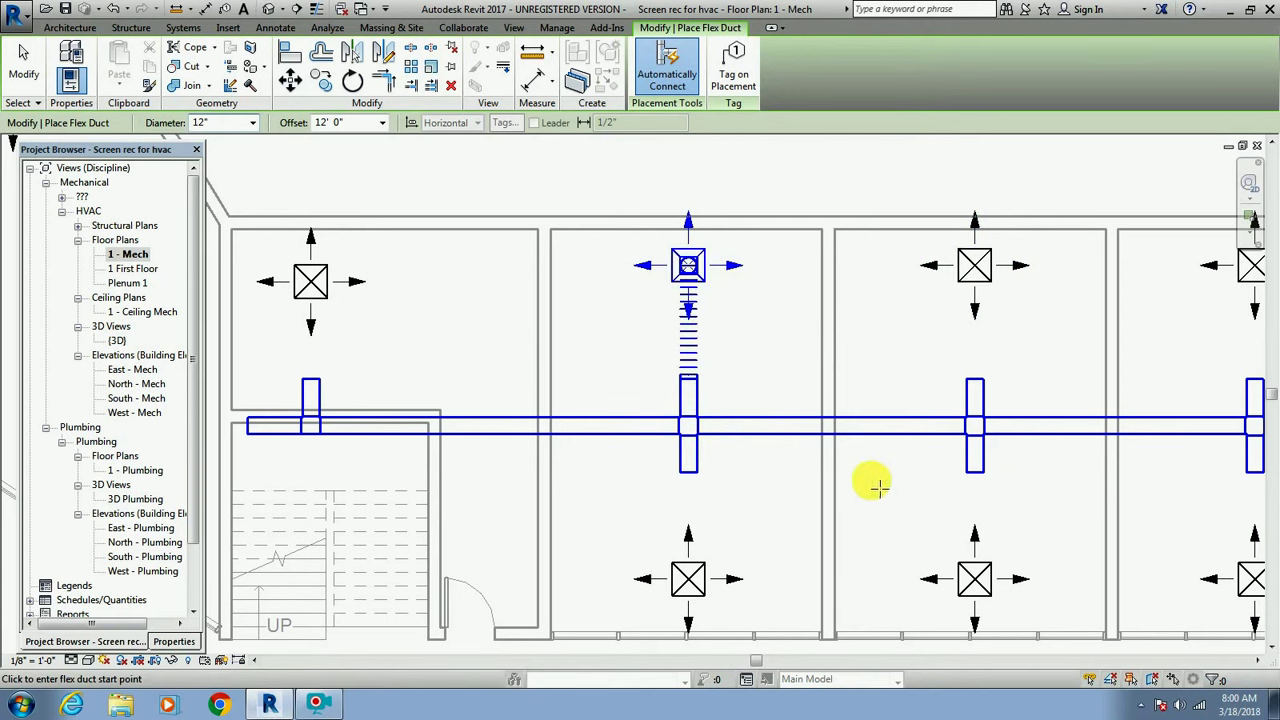
left_click(690, 472)
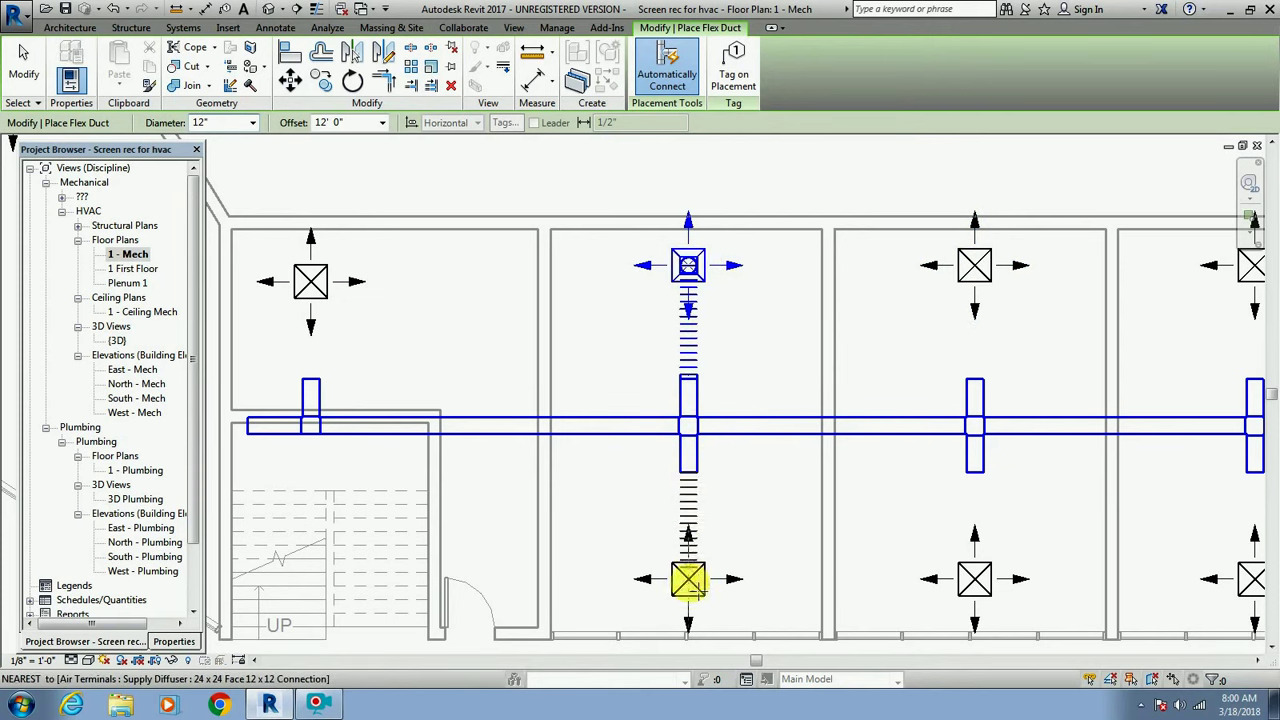
left_click(696, 586)
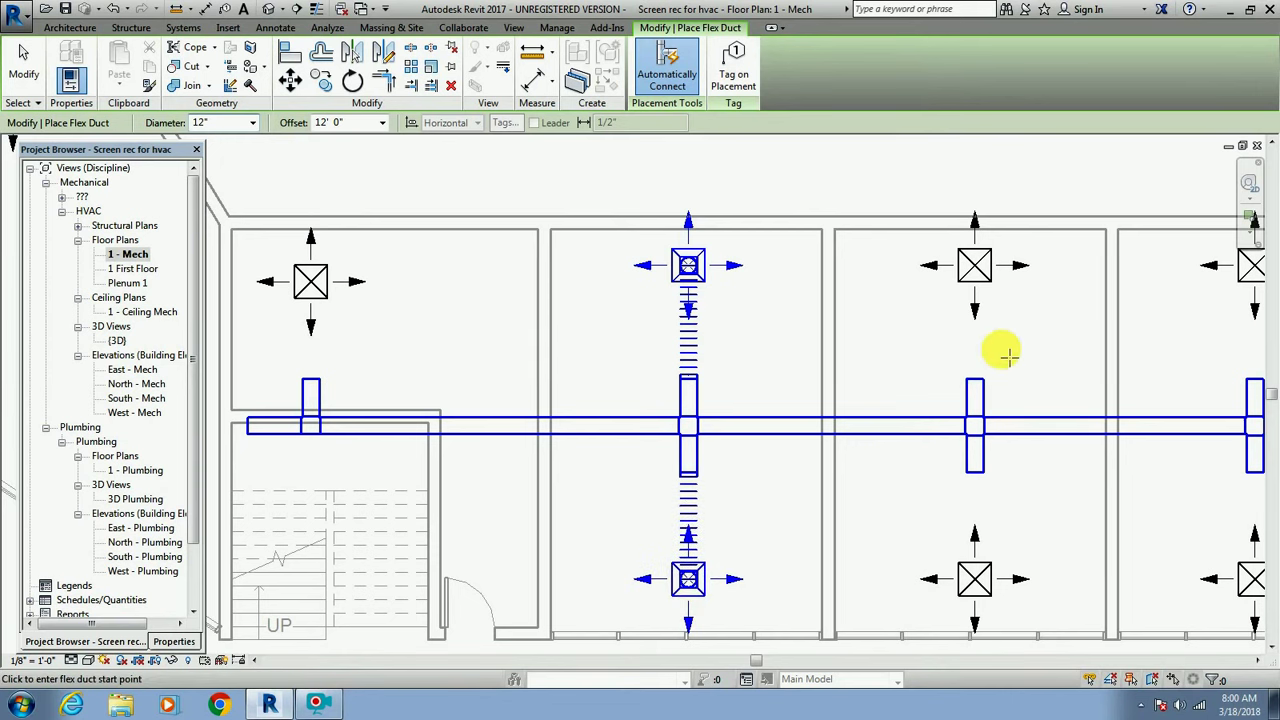
Connect both diffusers of the next room east to their branch duct with flex ducts.
left_click(975, 265)
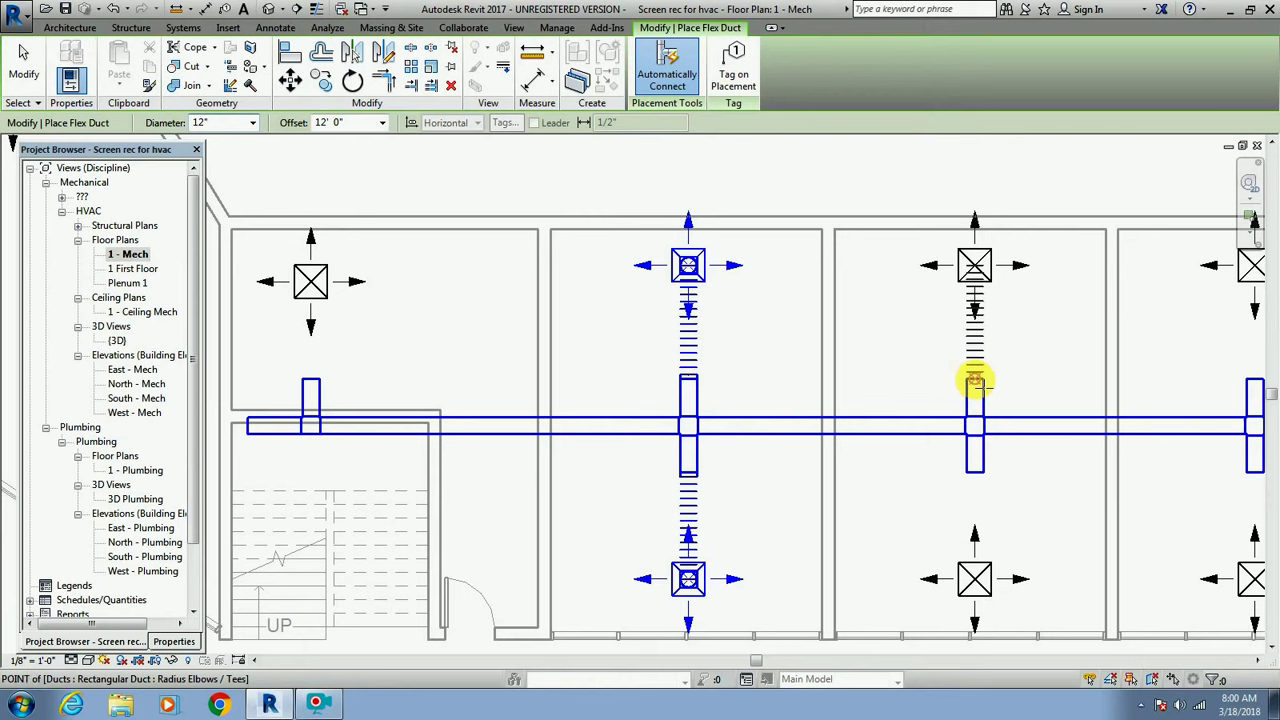
left_click(975, 381)
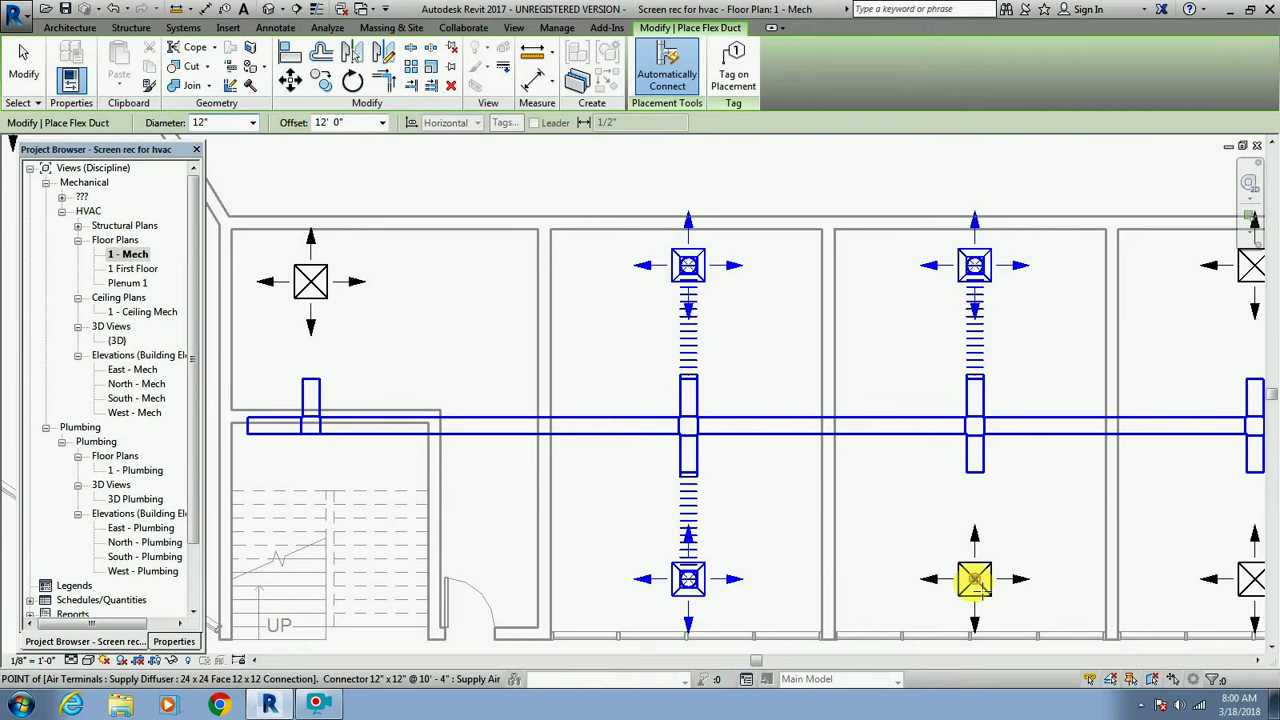
left_click(975, 580)
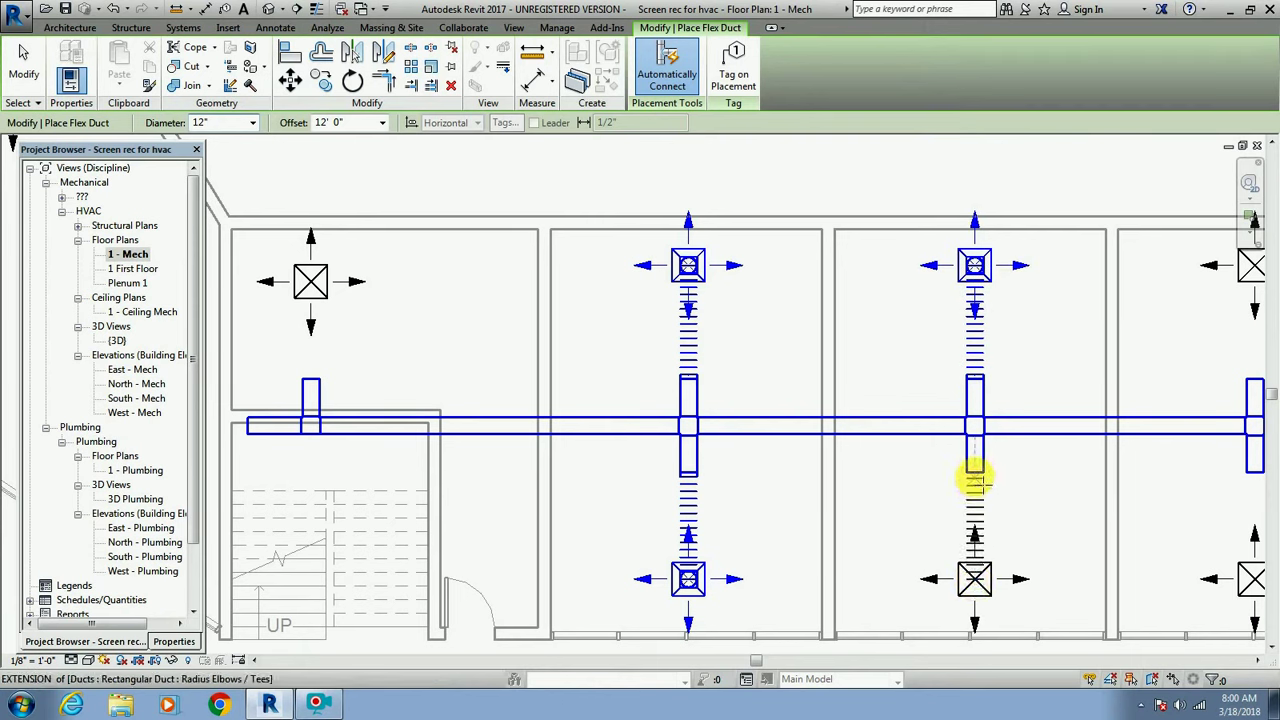
left_click(975, 472)
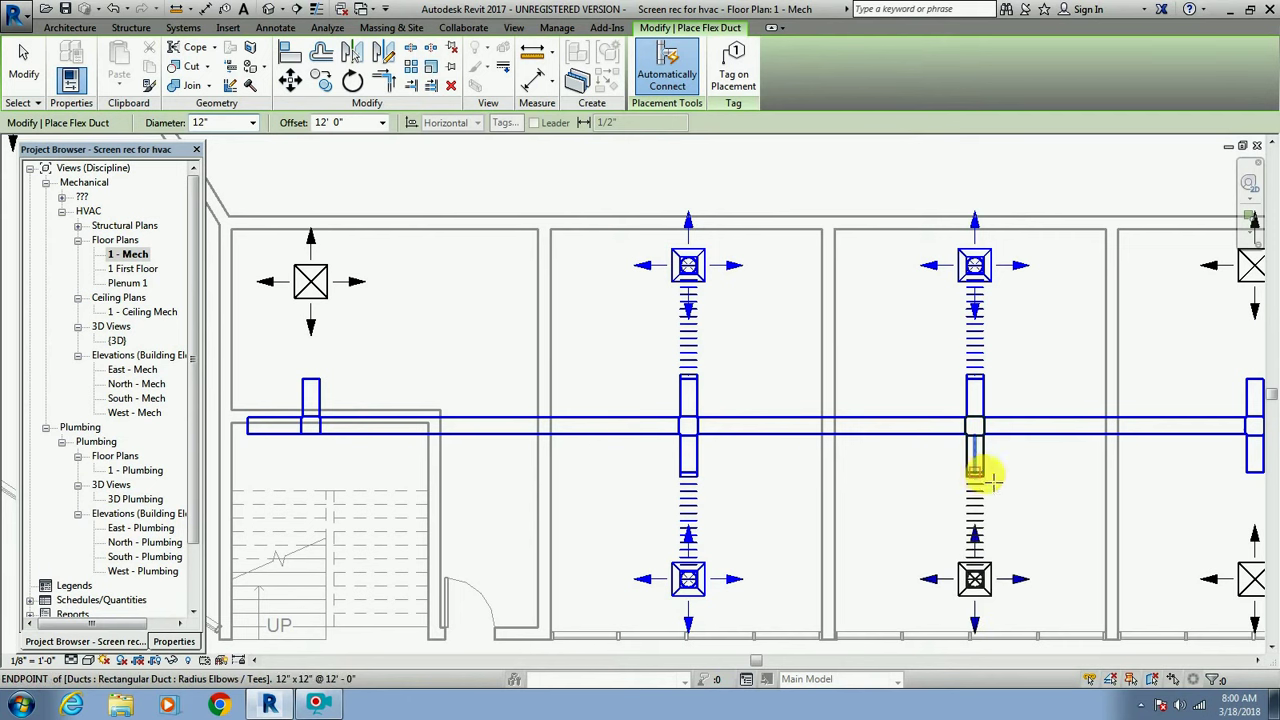
key("Escape")
key("Escape")
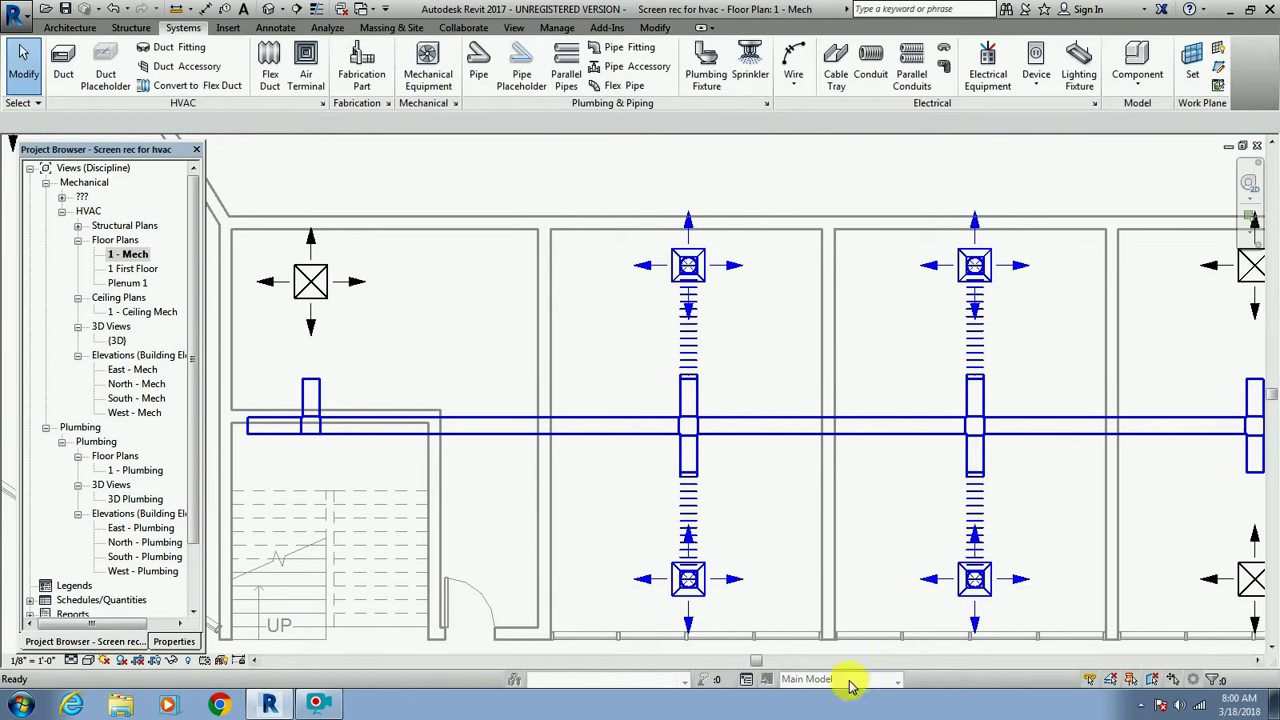
Connect the next room's upper and lower diffusers to their branch duct with flex ducts.
left_click_drag(750, 662, 897, 665)
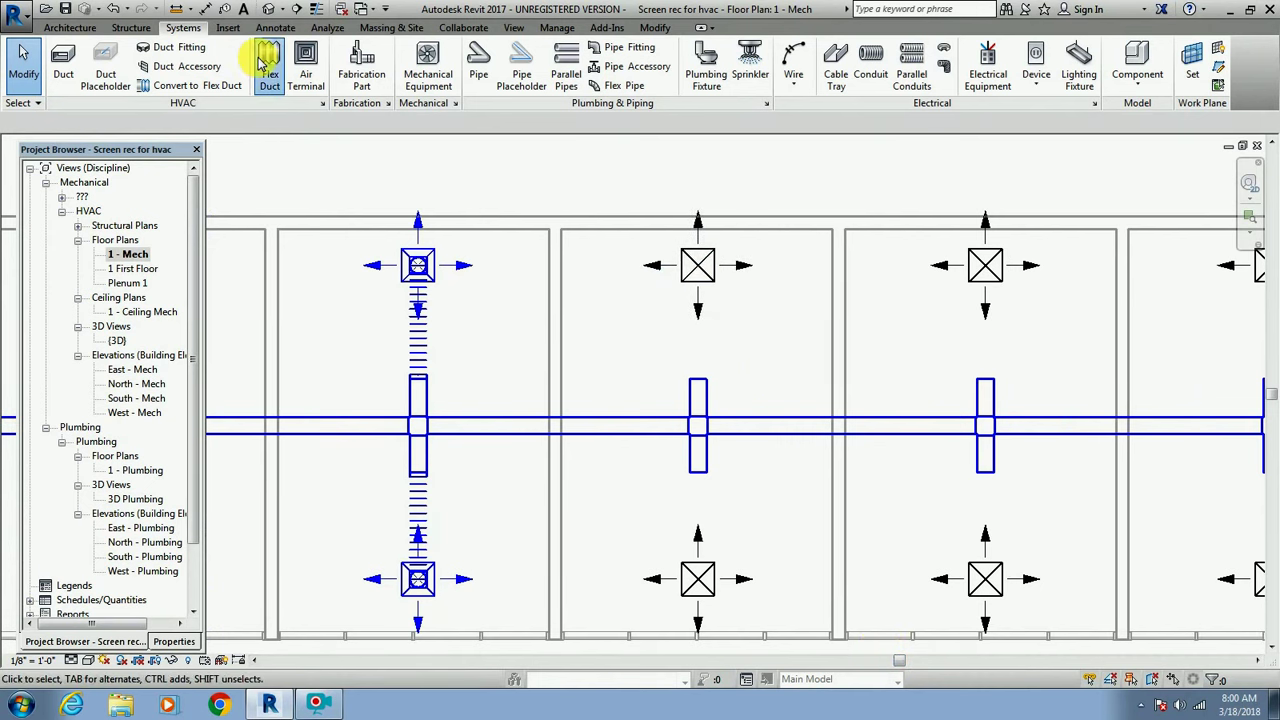
left_click(698, 265)
left_click(698, 382)
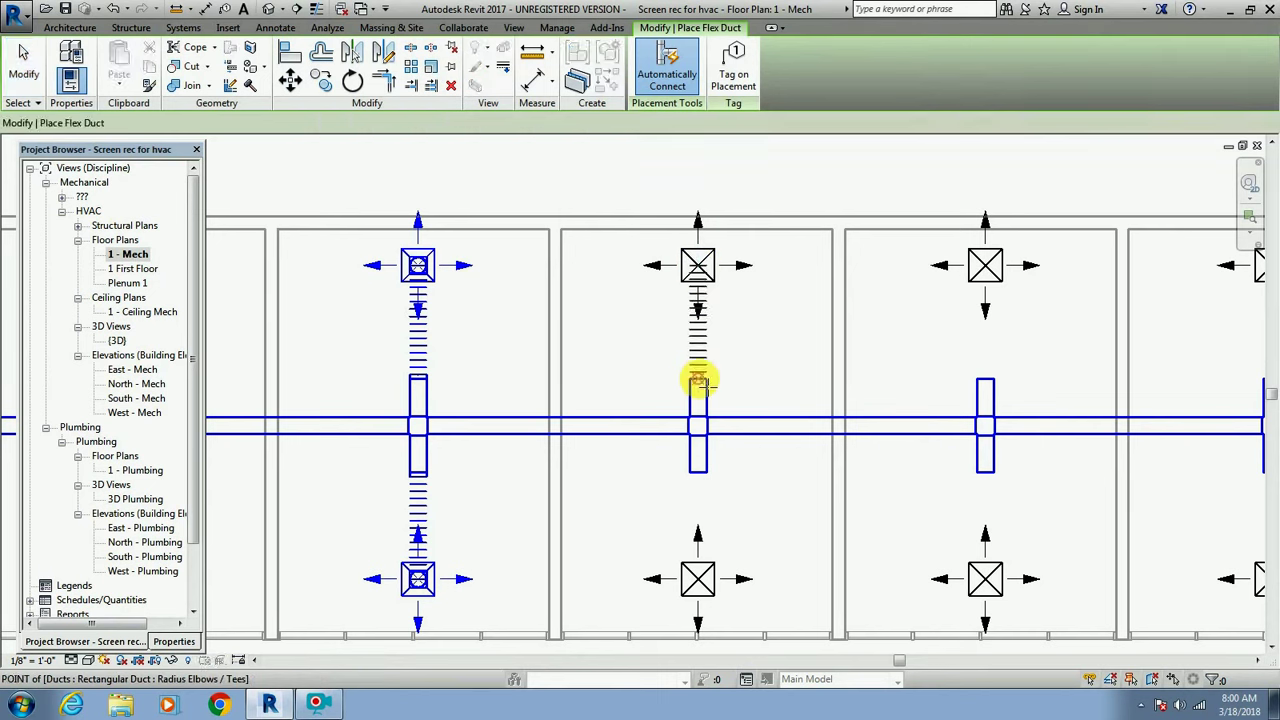
left_click(698, 580)
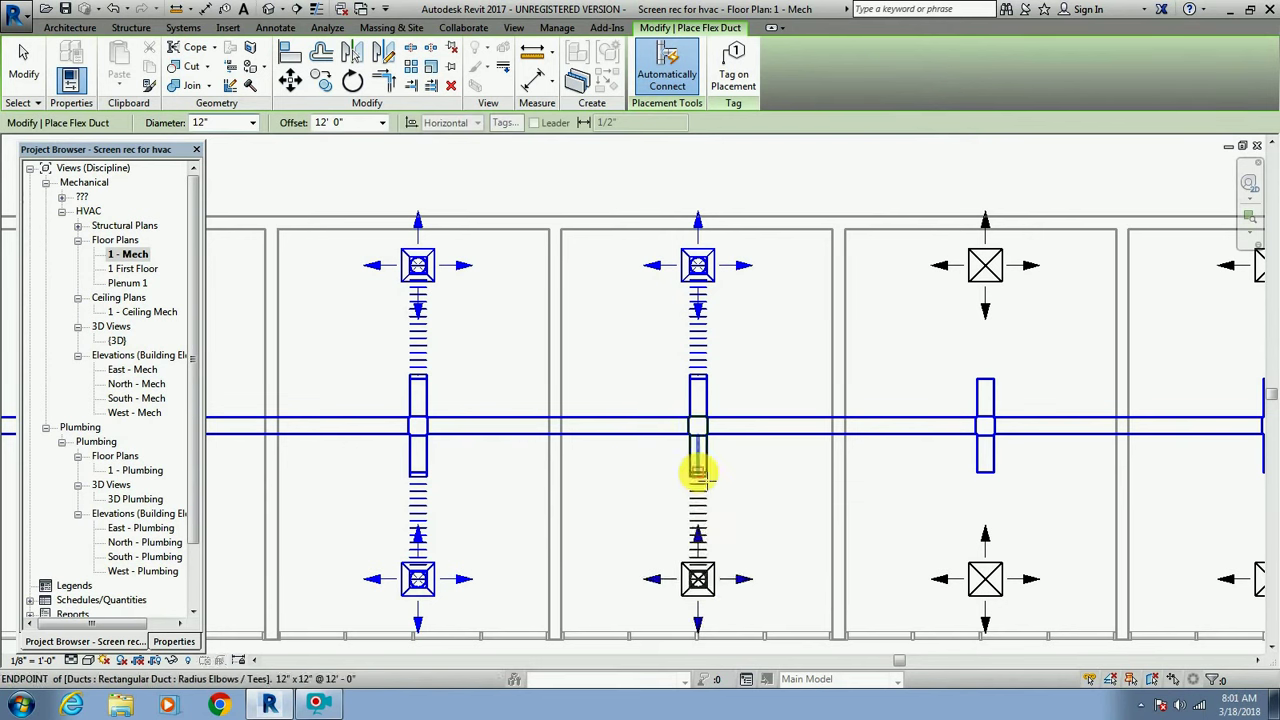
left_click(700, 478)
scroll(700, 478, "down", 3)
scroll(700, 478, "down", 1)
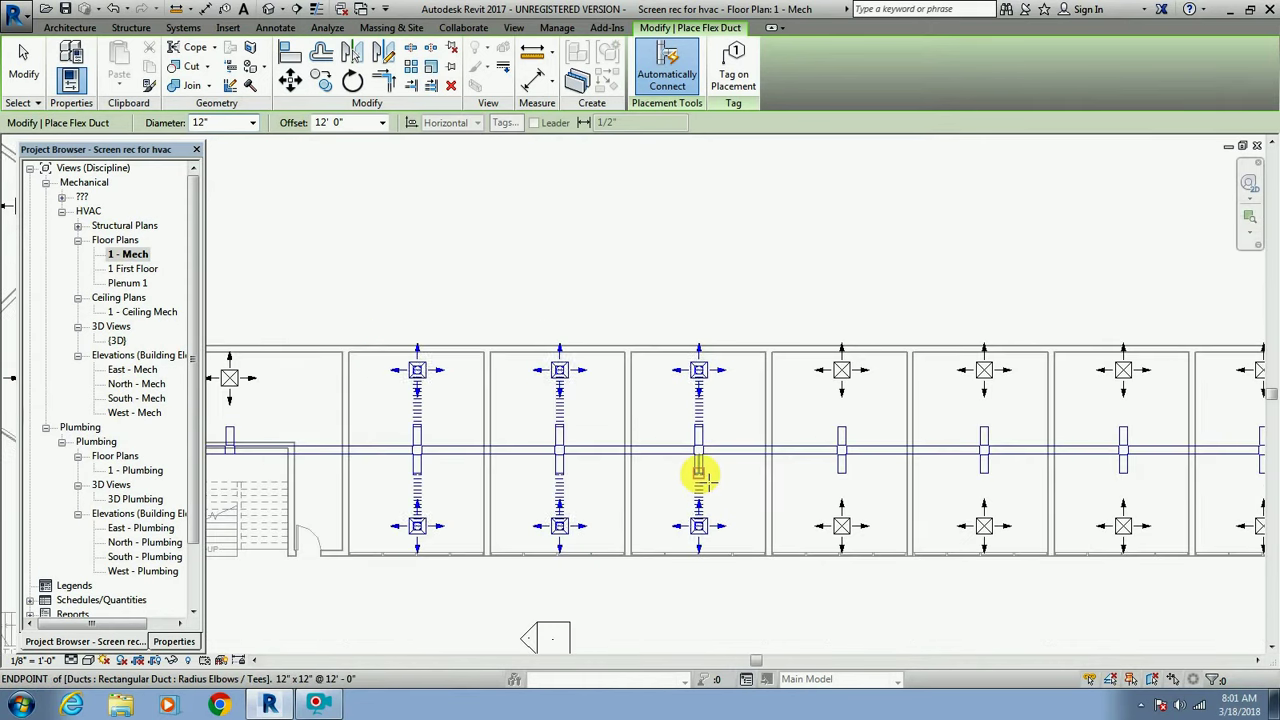
scroll(703, 480, "down", 1)
scroll(704, 480, "down", 1)
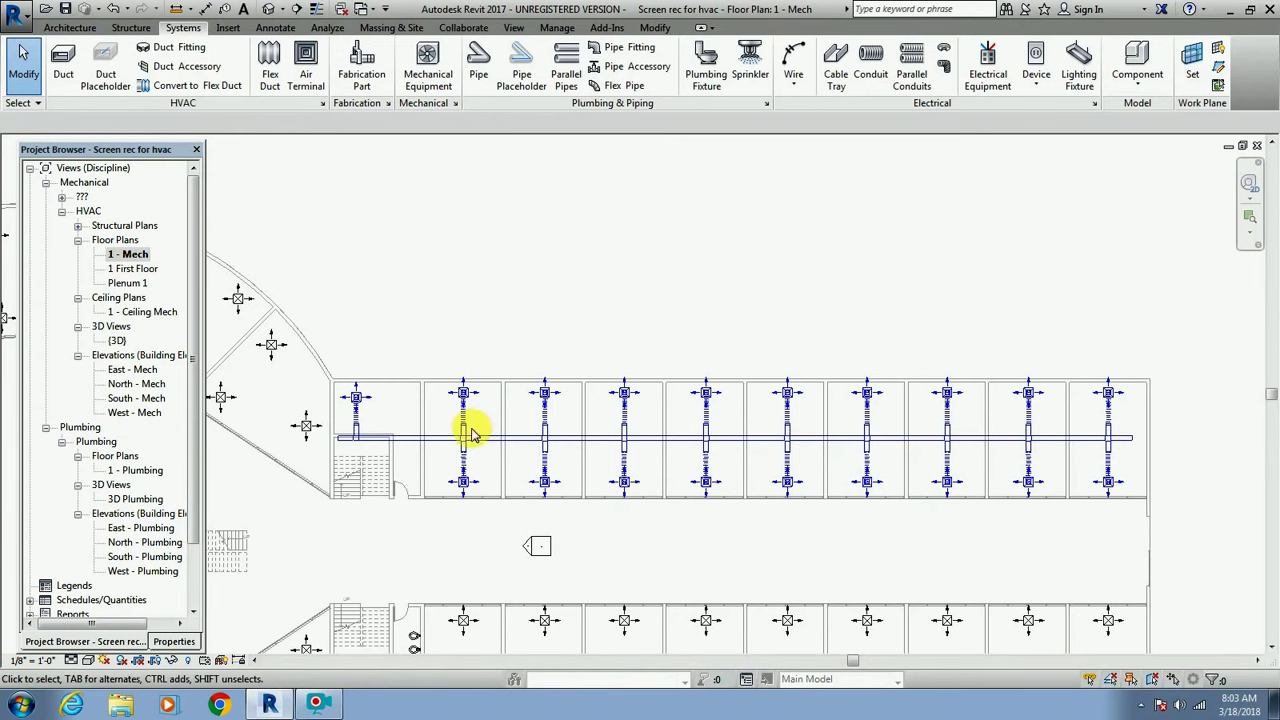
Show the Properties palette and confirm the upper and lower diffusers read 500 CFM flow.
scroll(478, 418, "up", 3)
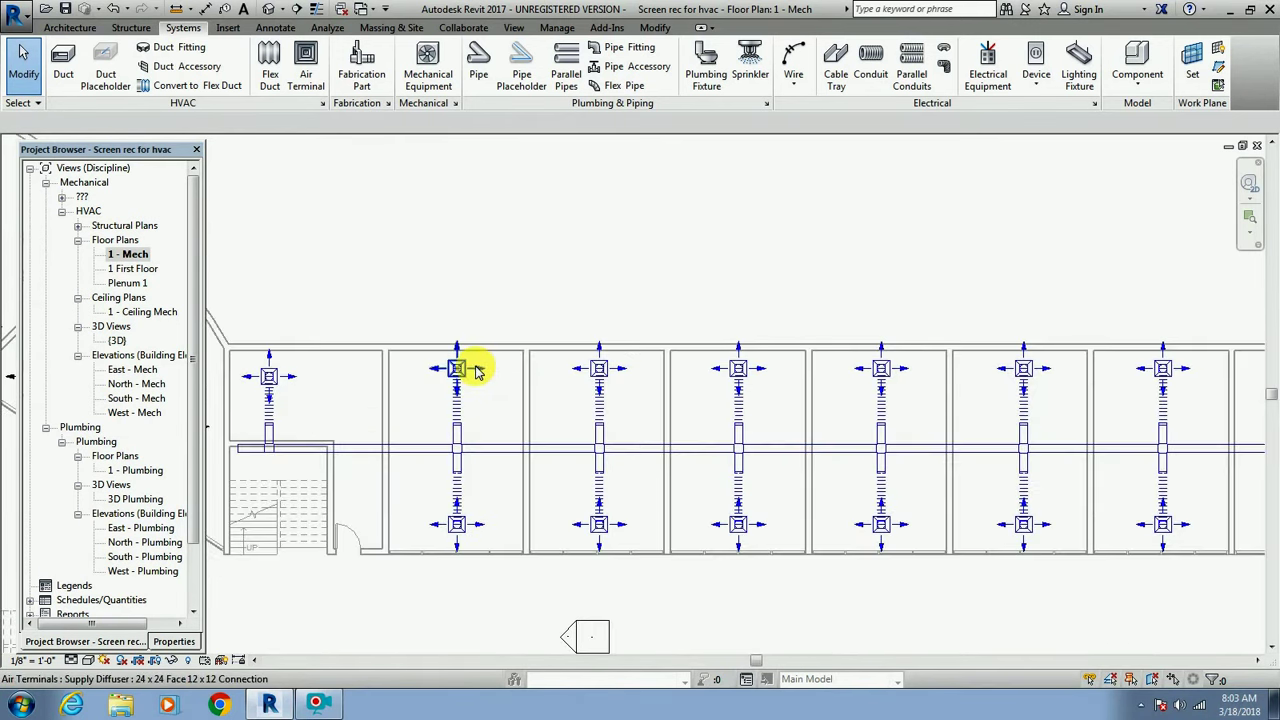
left_click(477, 370)
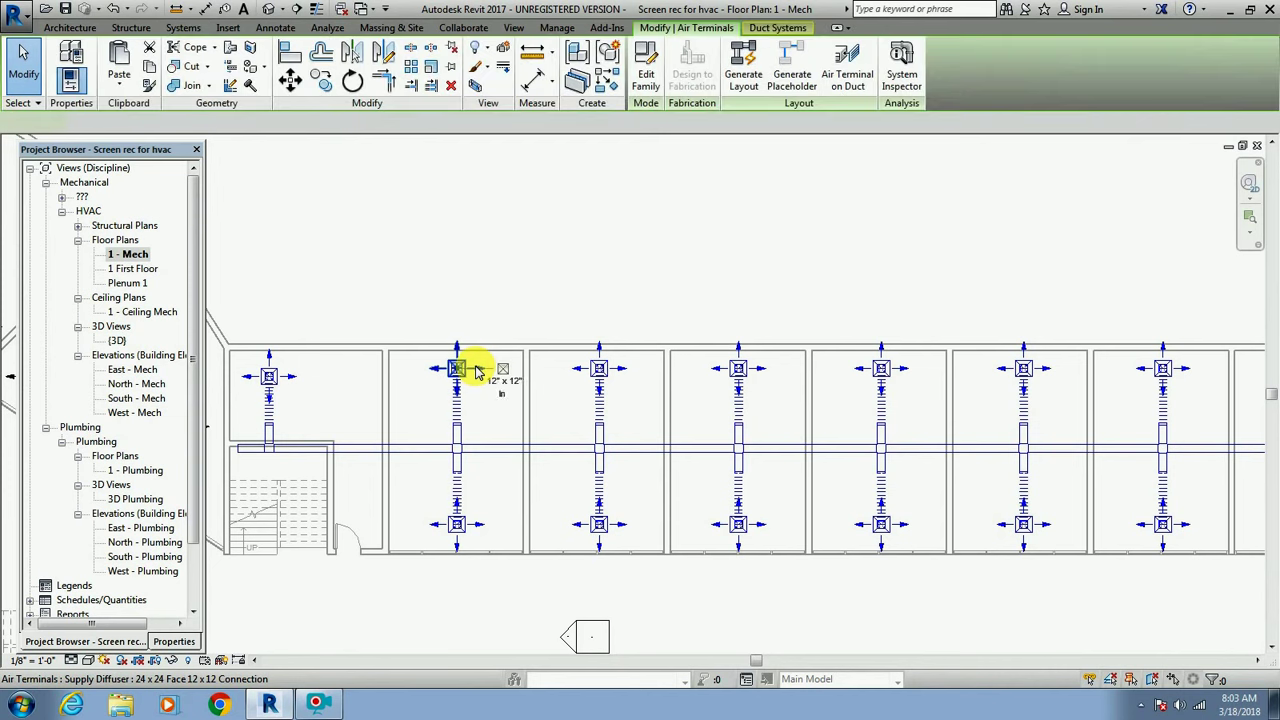
left_click(478, 530, "ctrl")
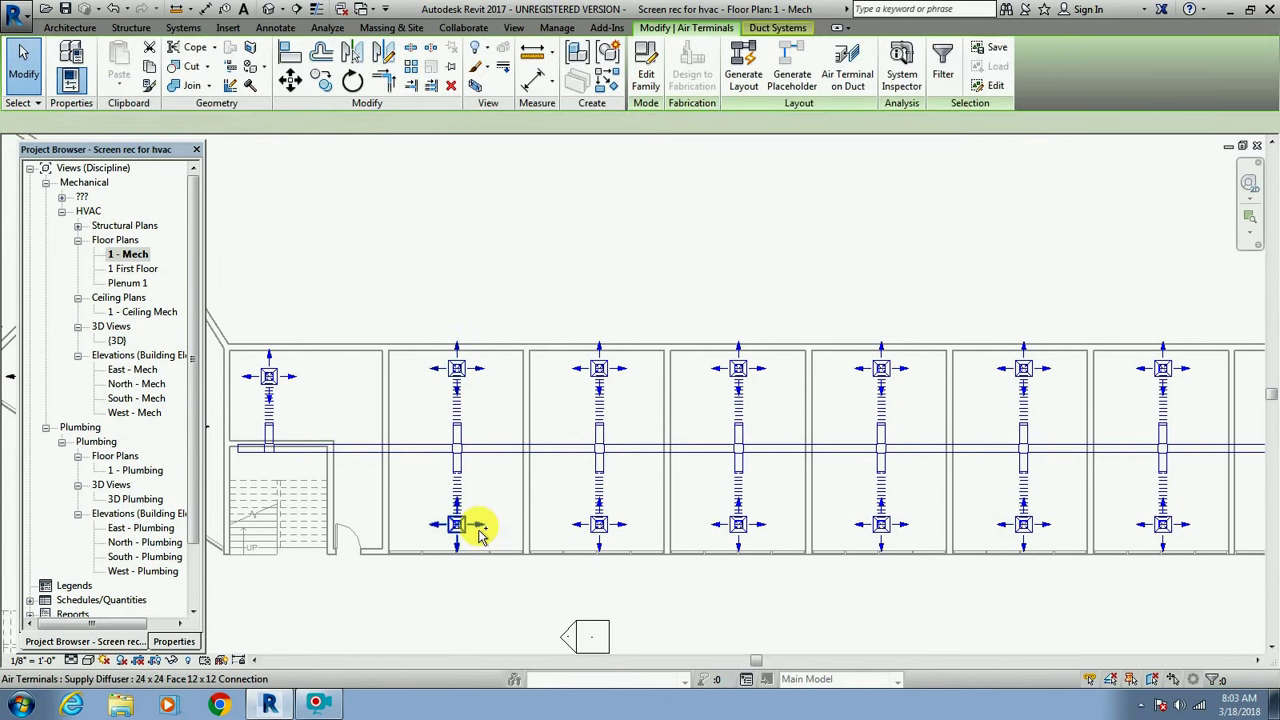
left_click(175, 641)
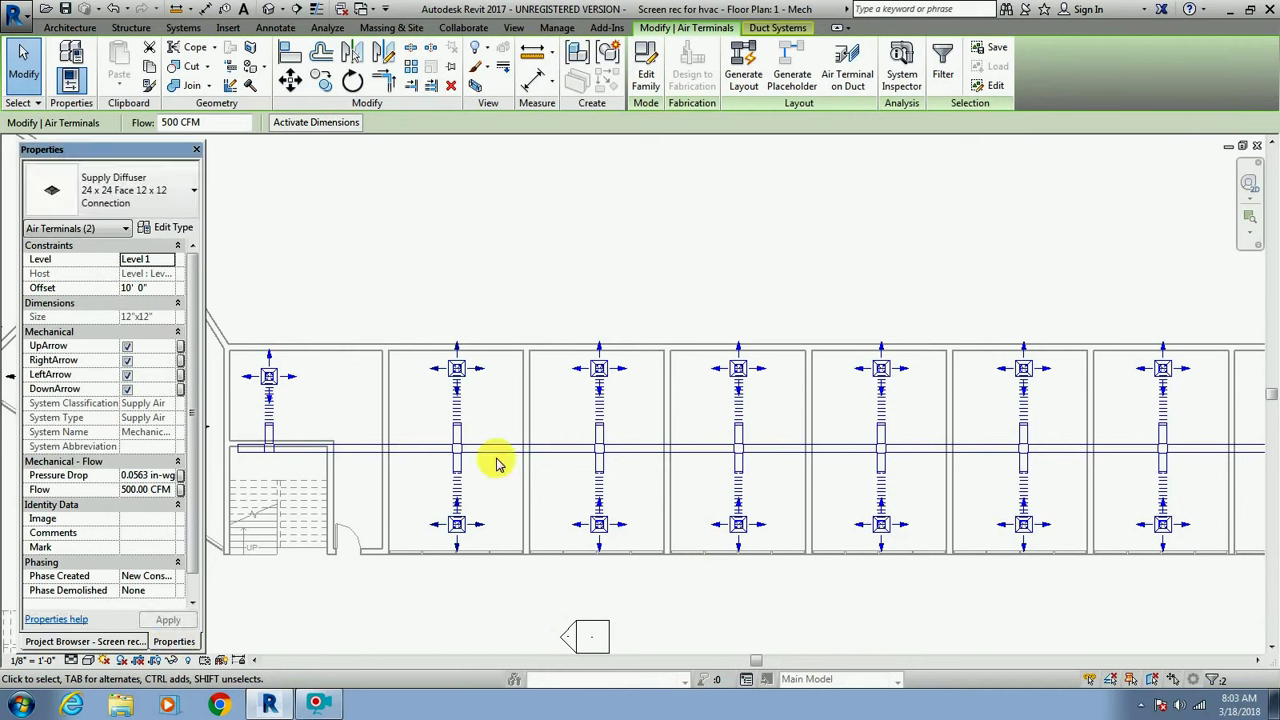
left_click(488, 374)
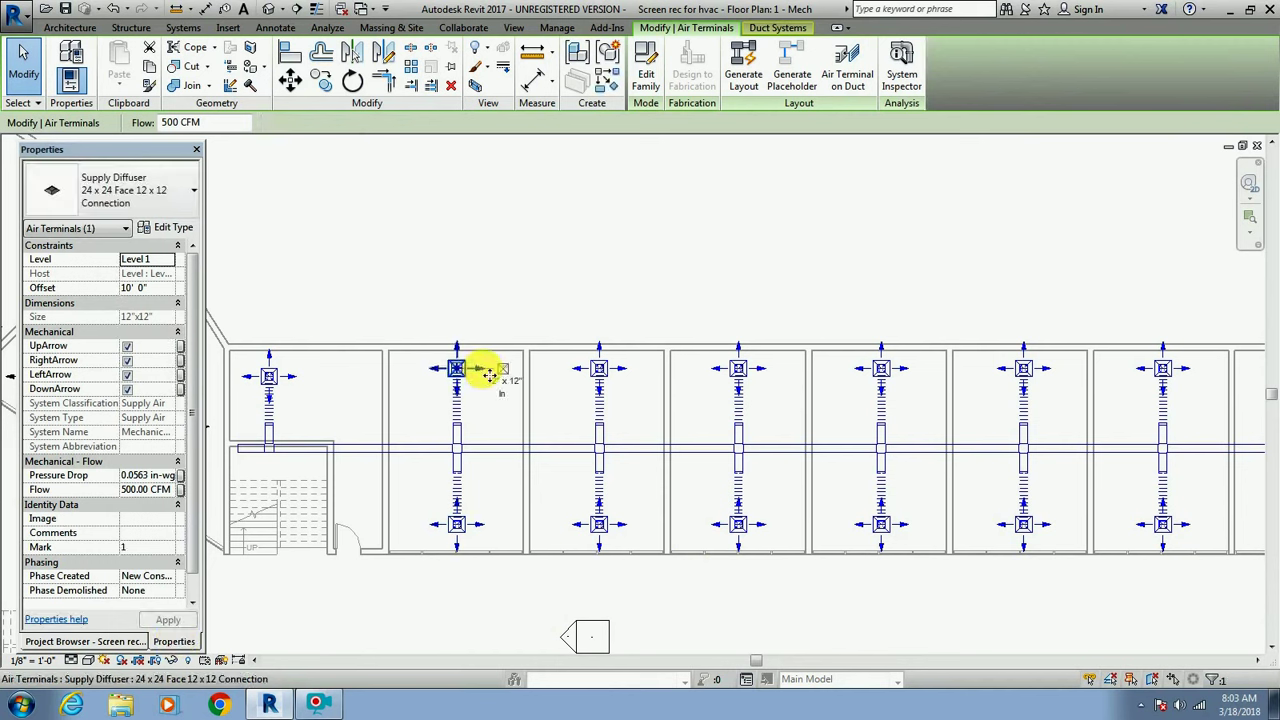
key("Escape")
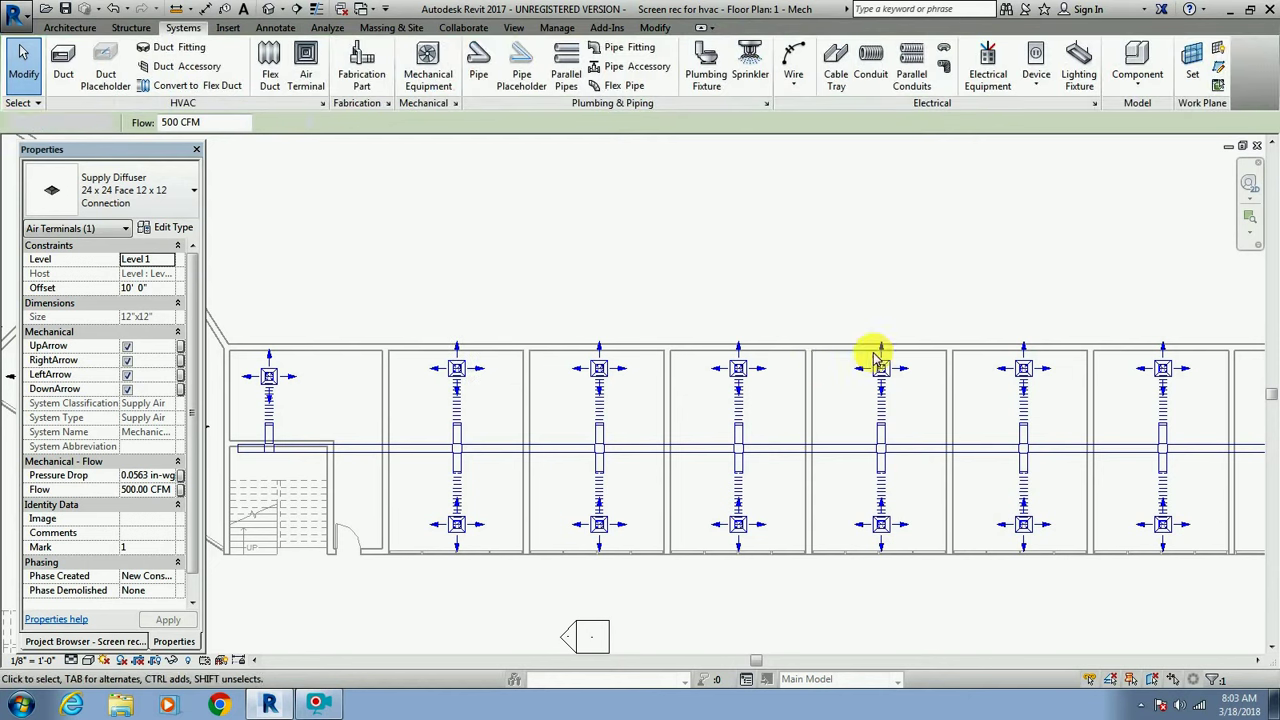
Zoom out to view both wings of the mechanical plan.
scroll(873, 395, "down", 2)
scroll(820, 500, "down", 2)
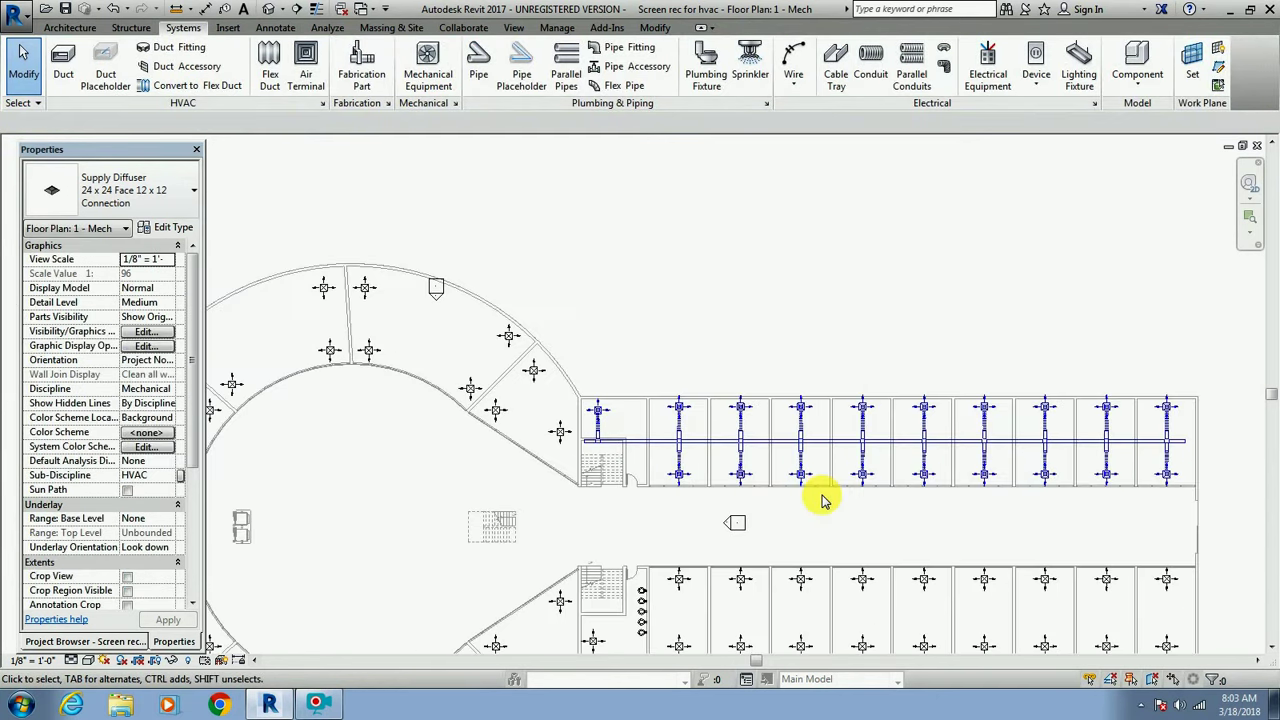
scroll(950, 580, "down", 1)
scroll(1095, 650, "up", 2)
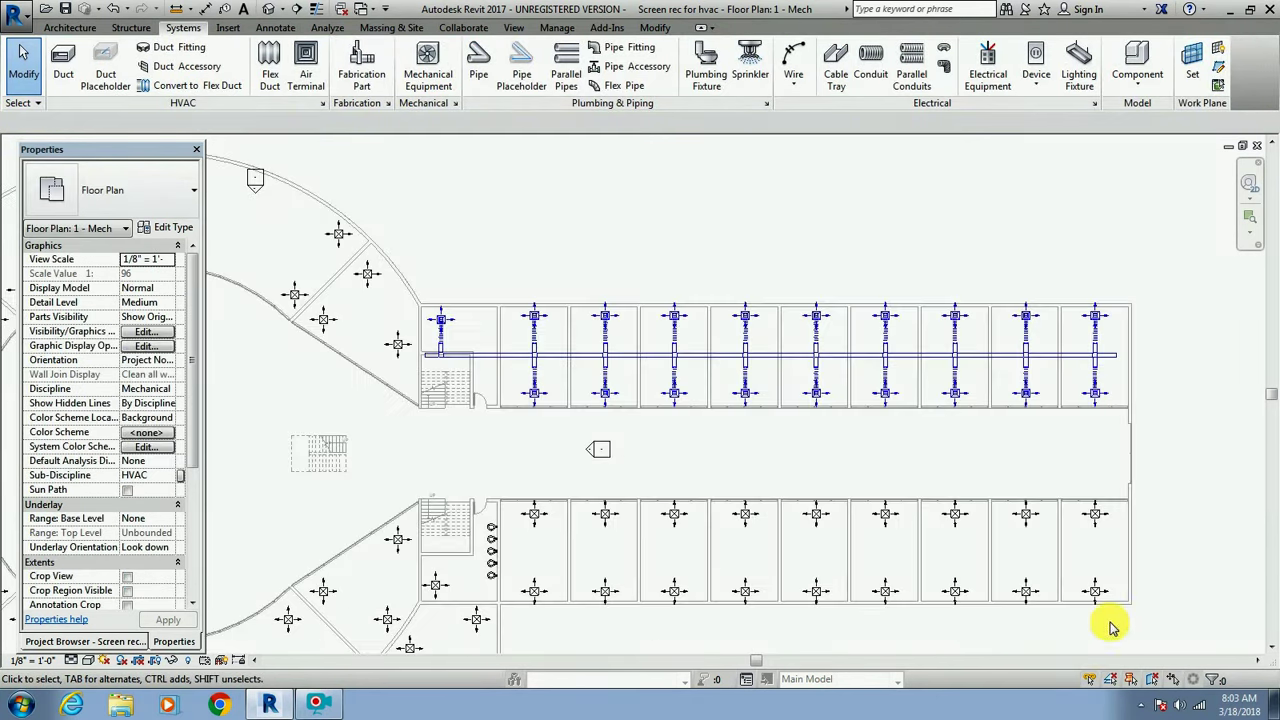
scroll(995, 665, "up", 1)
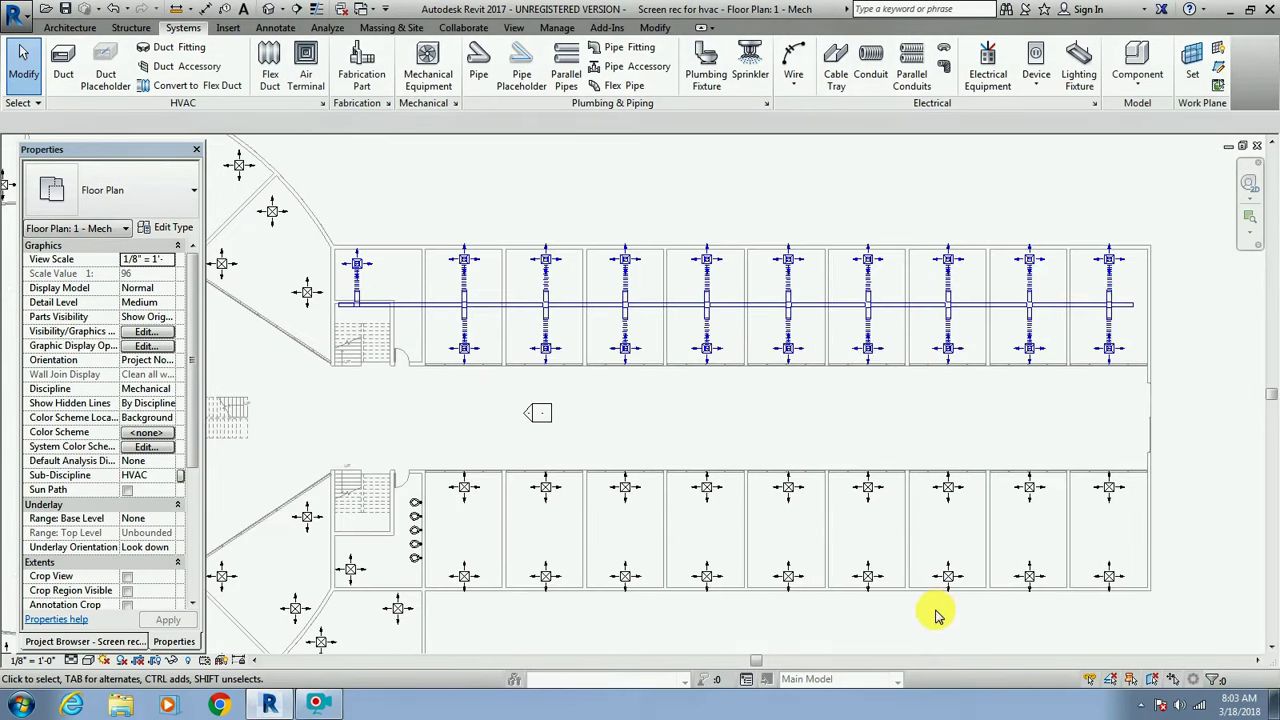
scroll(937, 616, "up", 1)
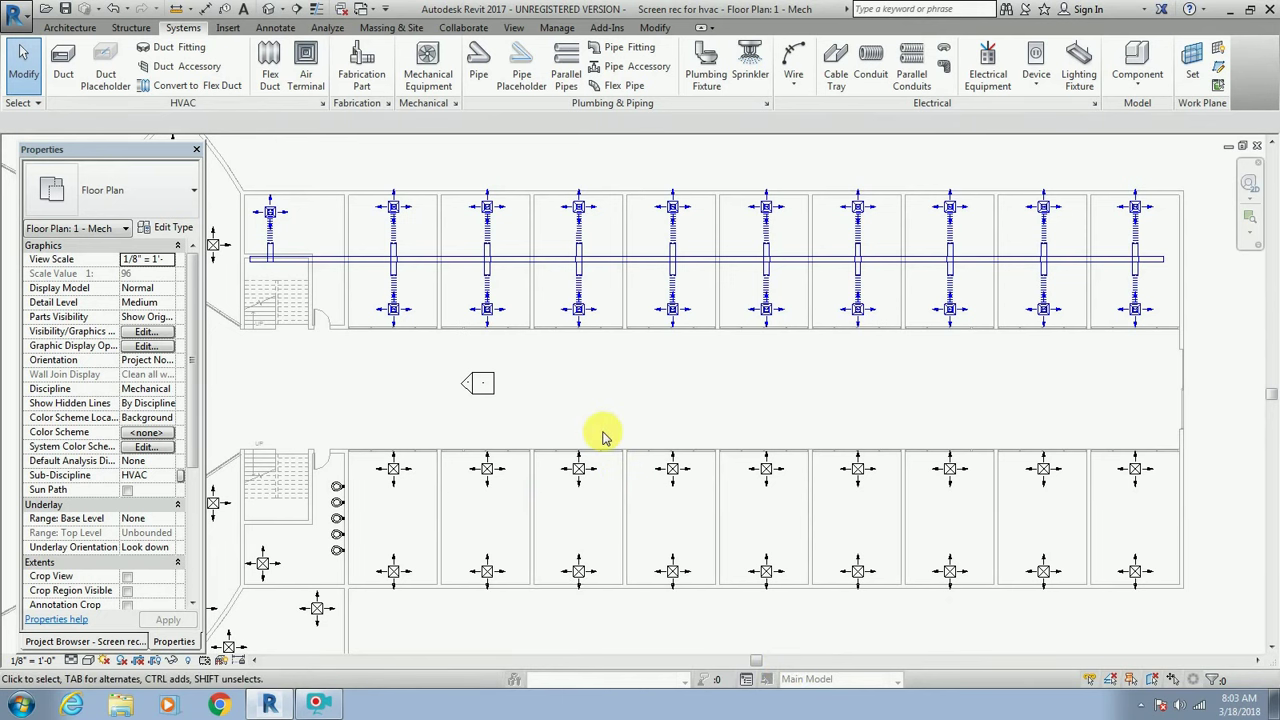
scroll(600, 432, "down", 1)
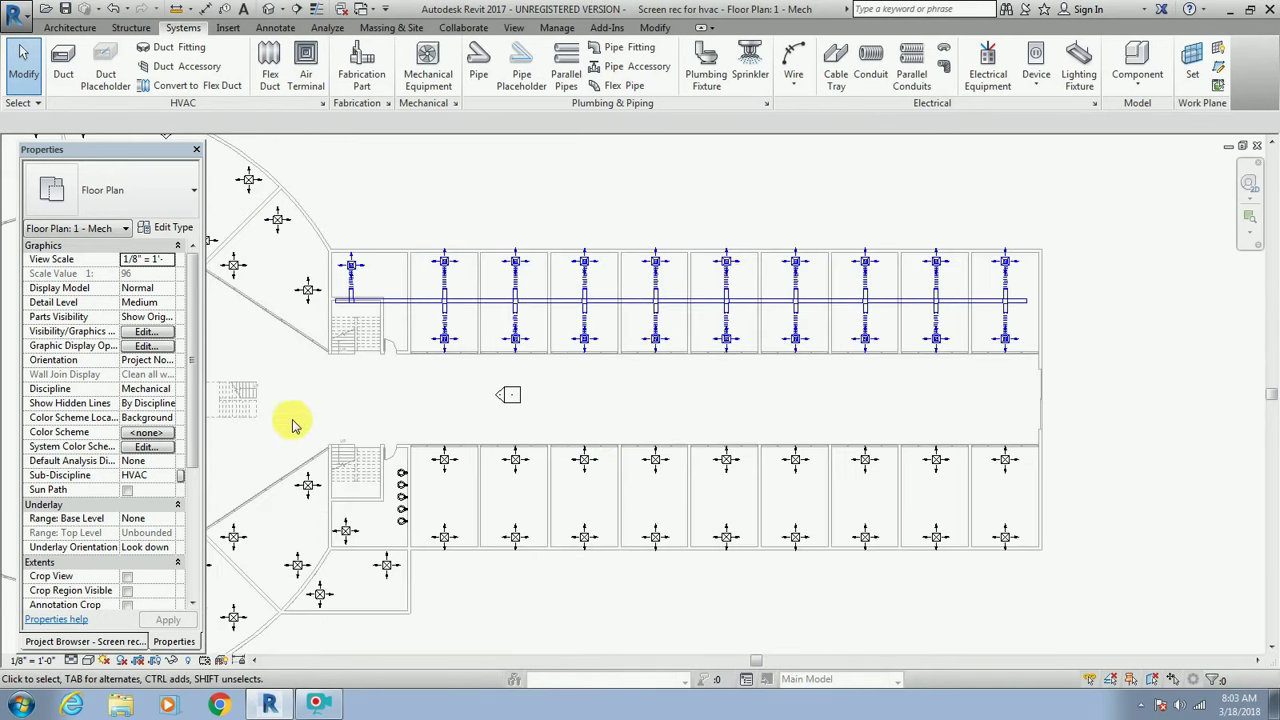
left_click_drag(355, 650, 1063, 622)
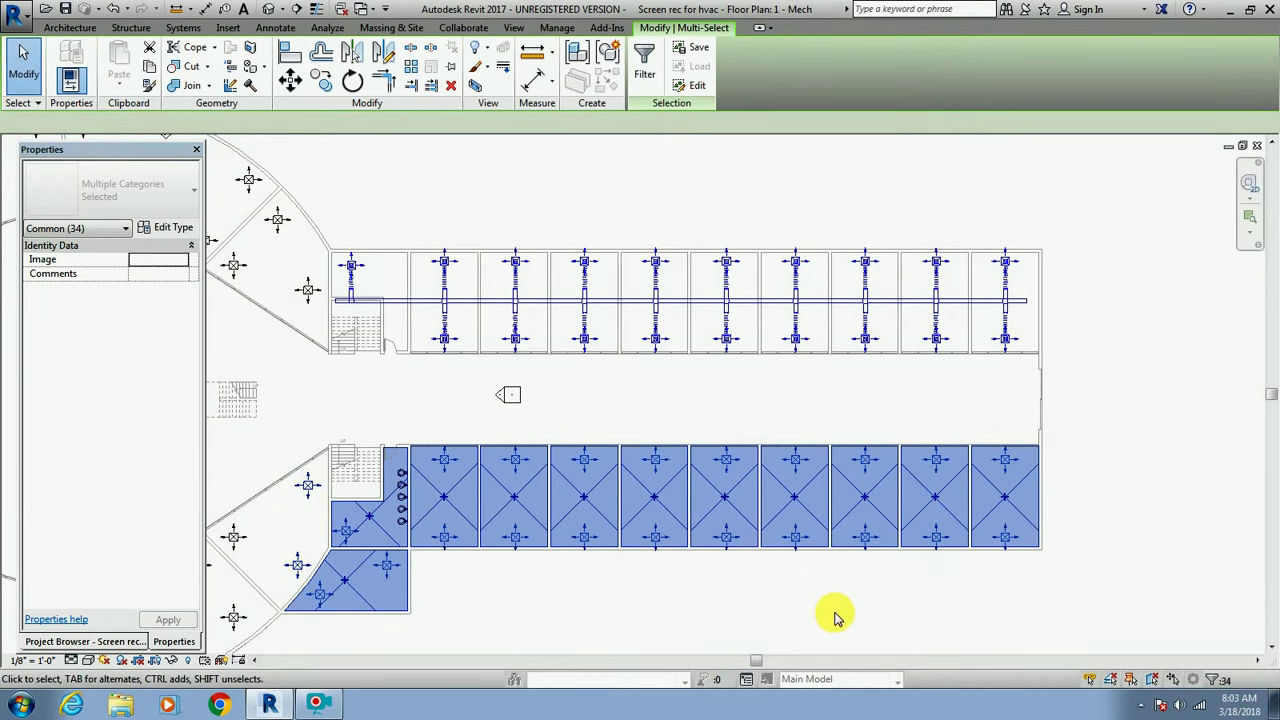
left_click(318, 634)
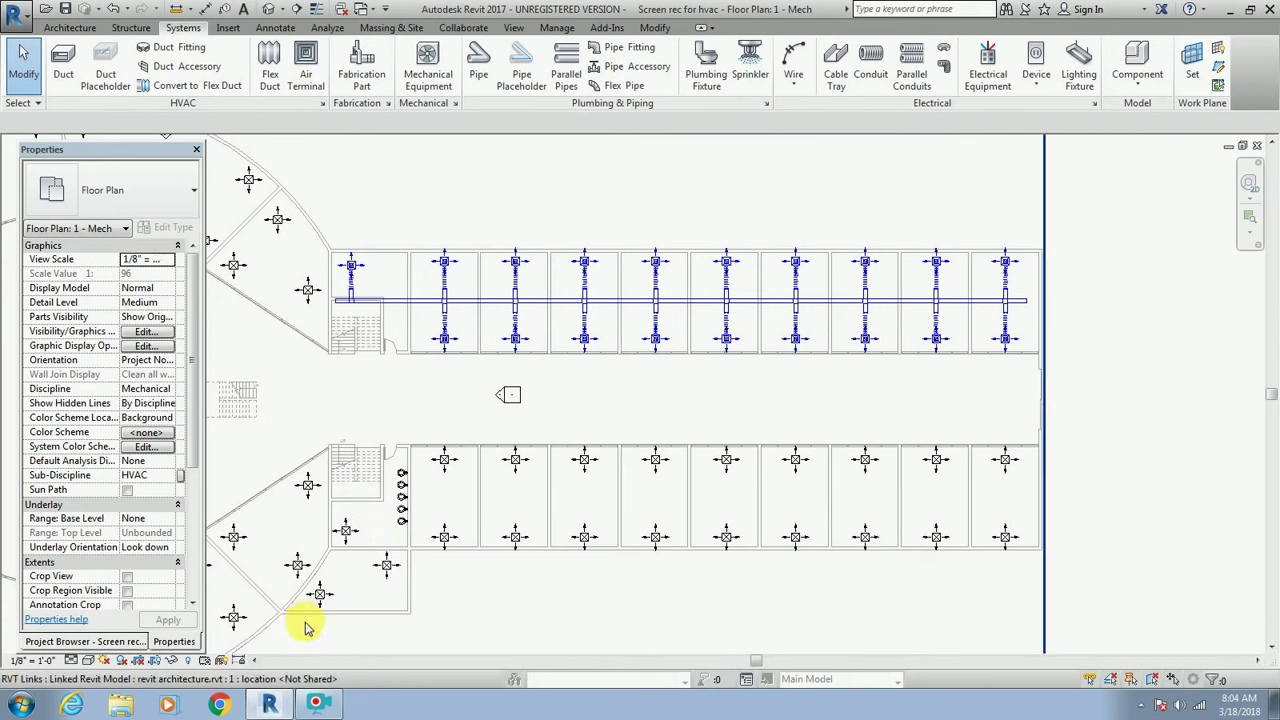
mouse_move(291, 640)
left_mouse_down()
mouse_move(698, 490)
mouse_move(923, 449)
mouse_move(1020, 500)
mouse_move(1060, 505)
mouse_move(1077, 476)
left_mouse_up()
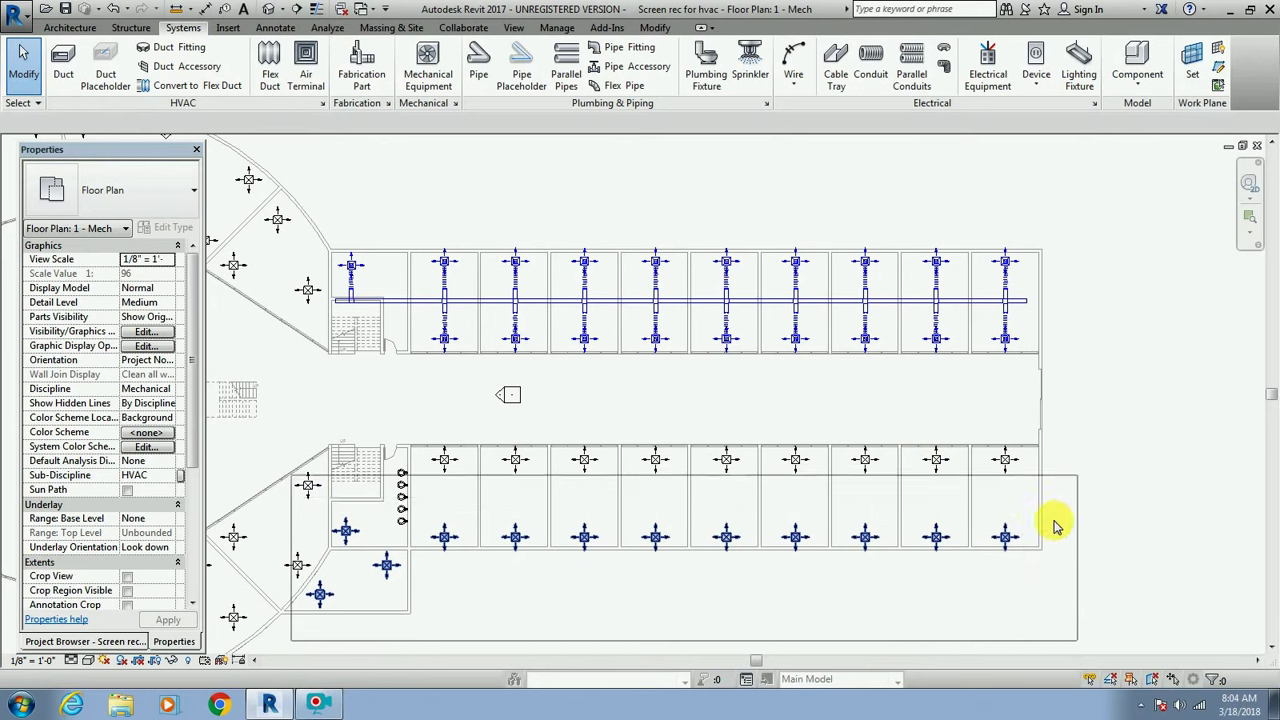
key("Escape")
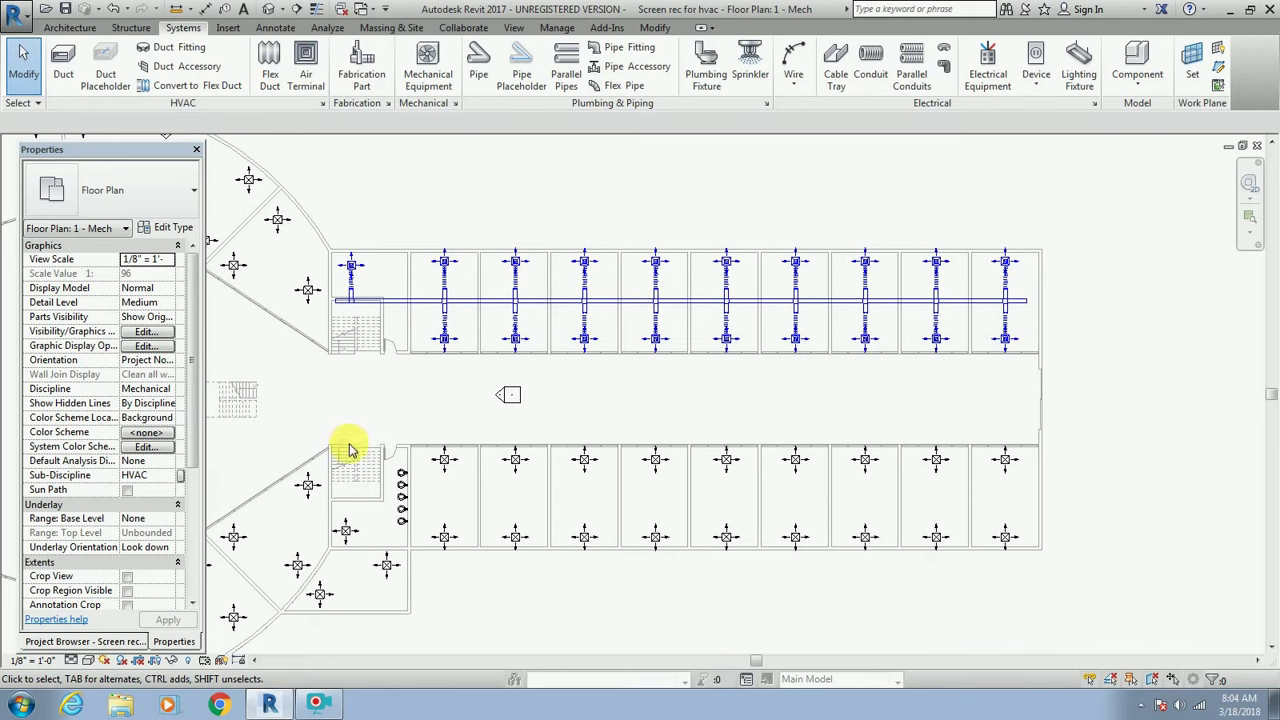
mouse_move(318, 419)
left_mouse_down()
mouse_move(1048, 655)
mouse_move(995, 640)
mouse_move(1088, 640)
left_mouse_up()
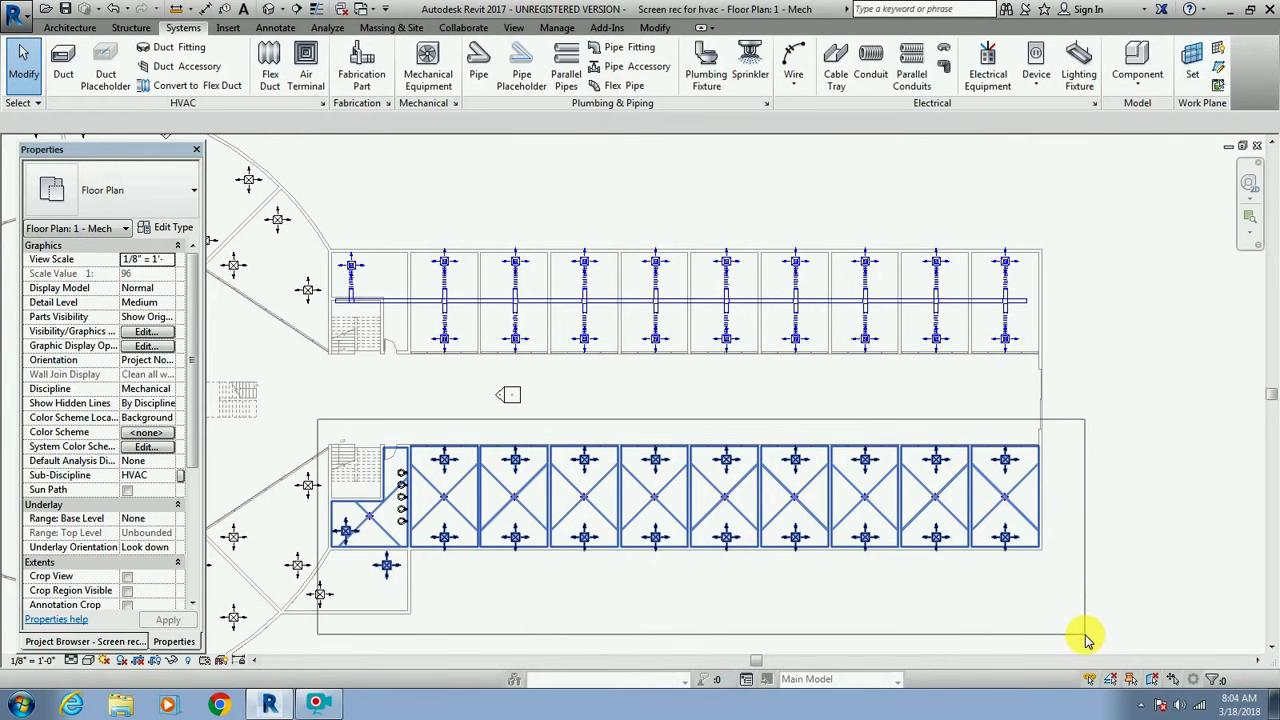
left_click_drag(1088, 640, 1088, 636)
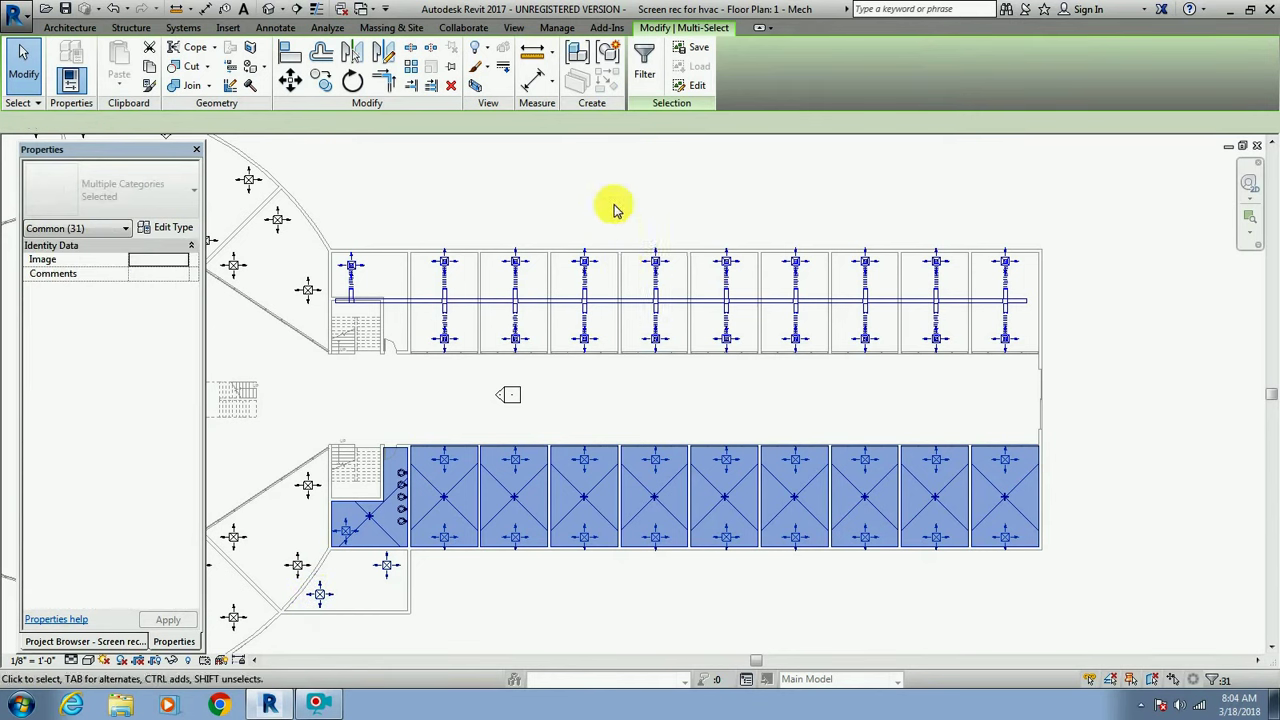
key("Escape")
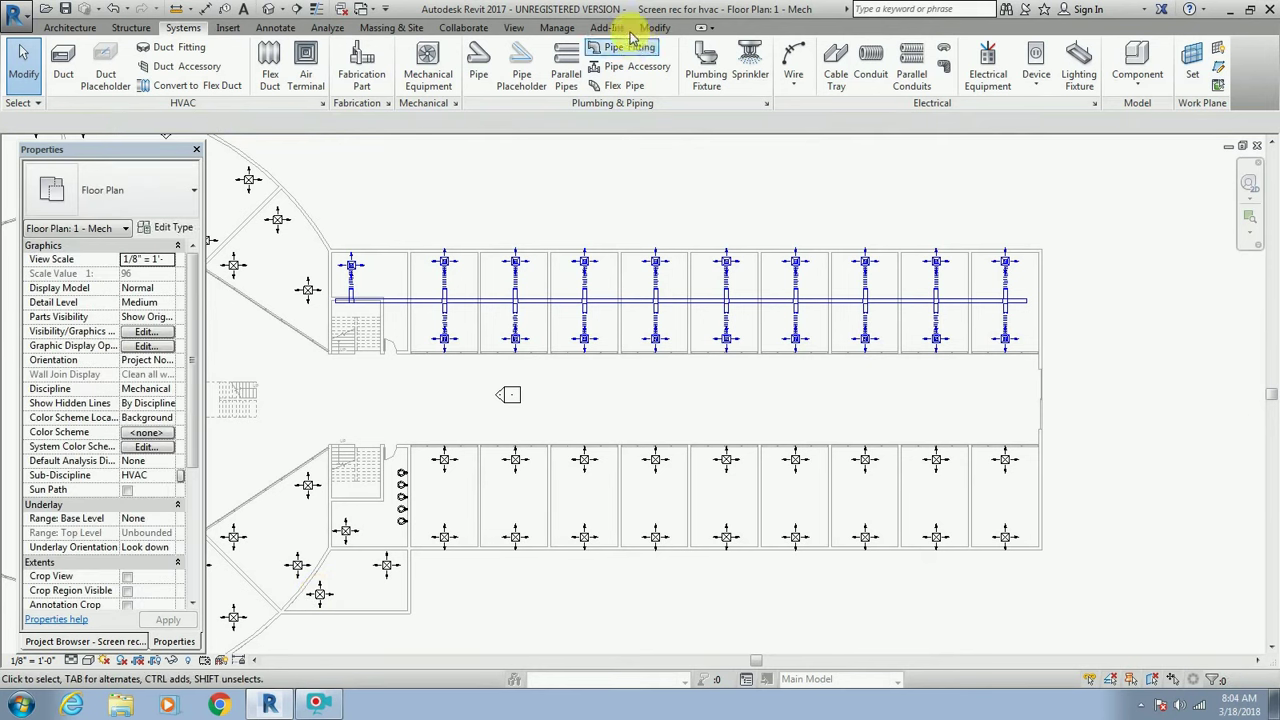
left_click(557, 30)
left_click(607, 28)
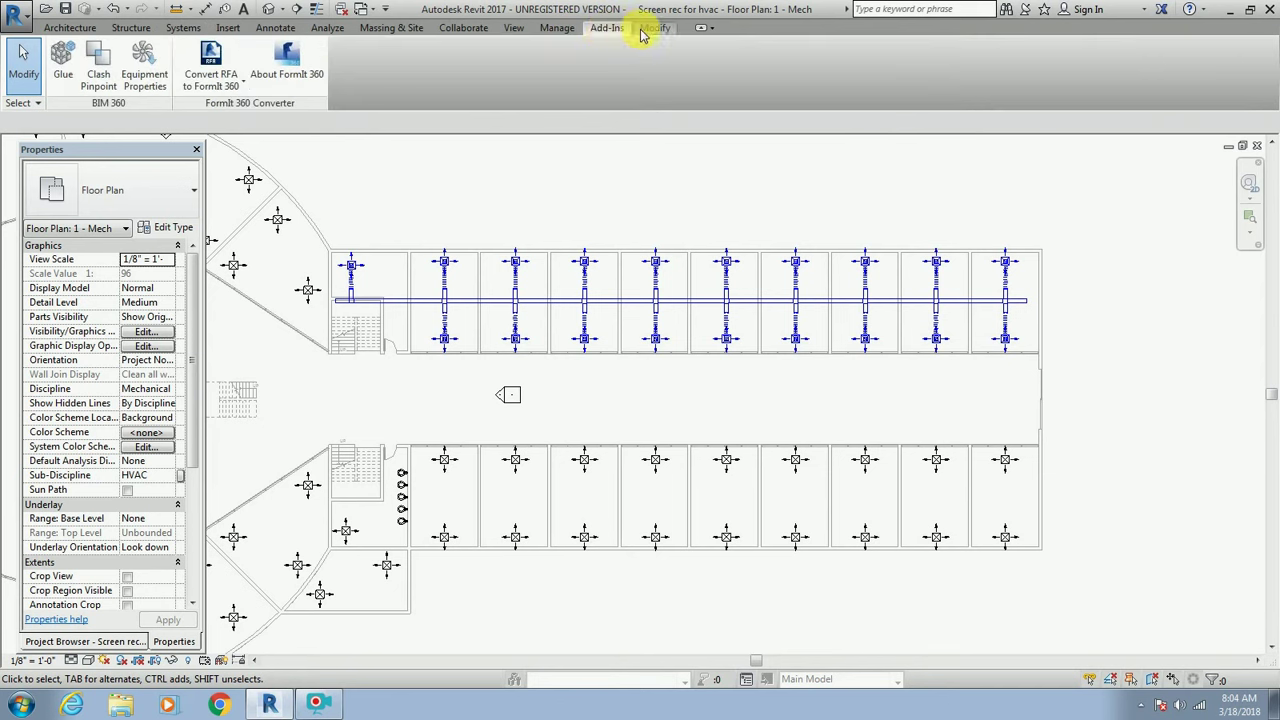
left_click(653, 28)
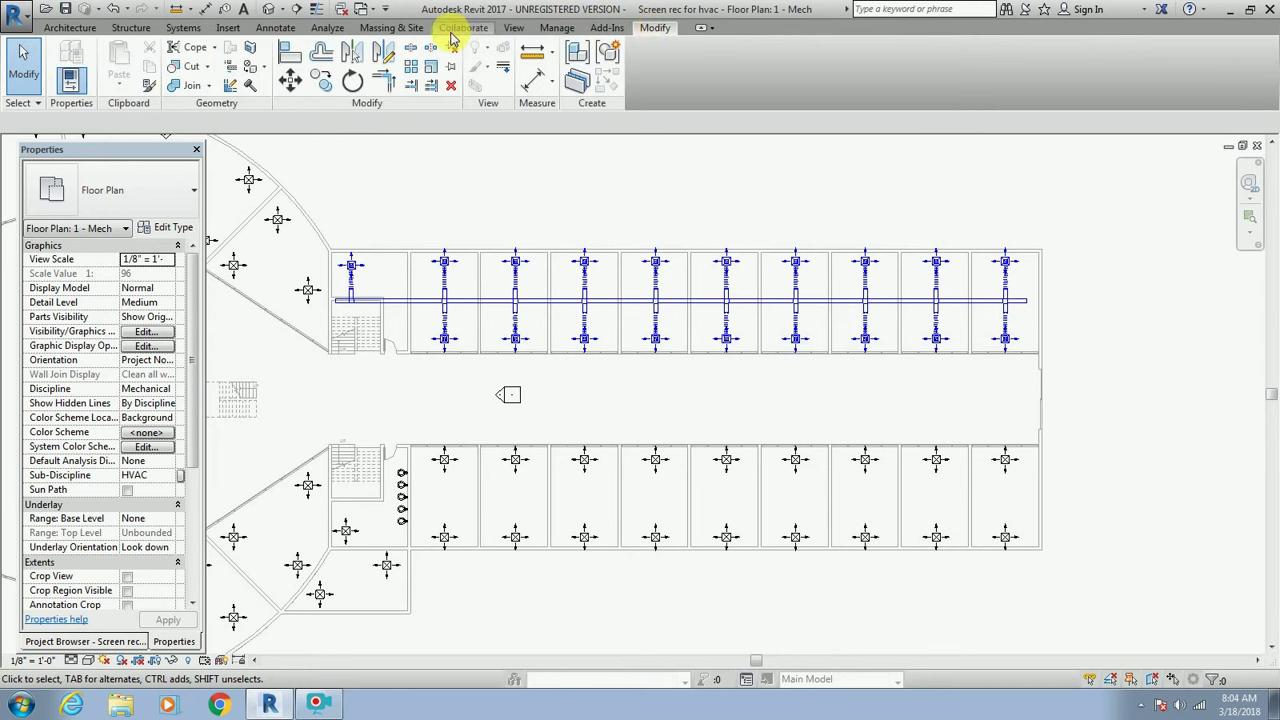
left_click(413, 32)
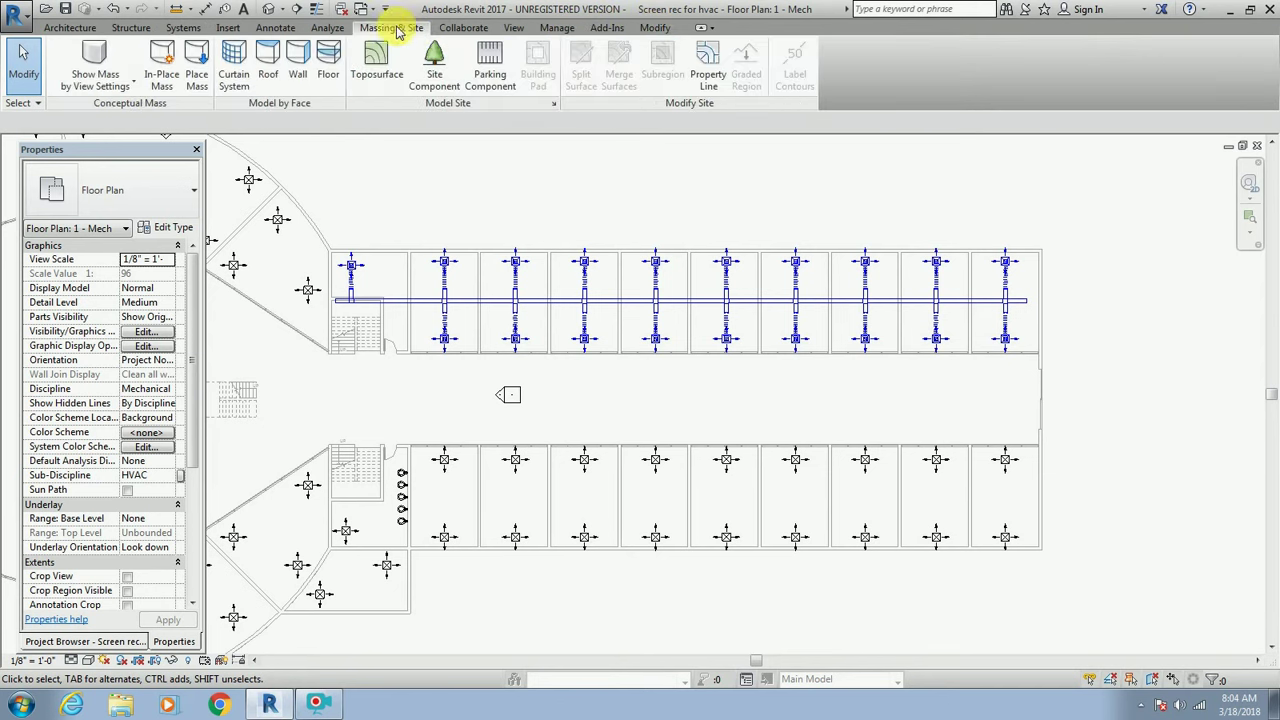
left_click(268, 30)
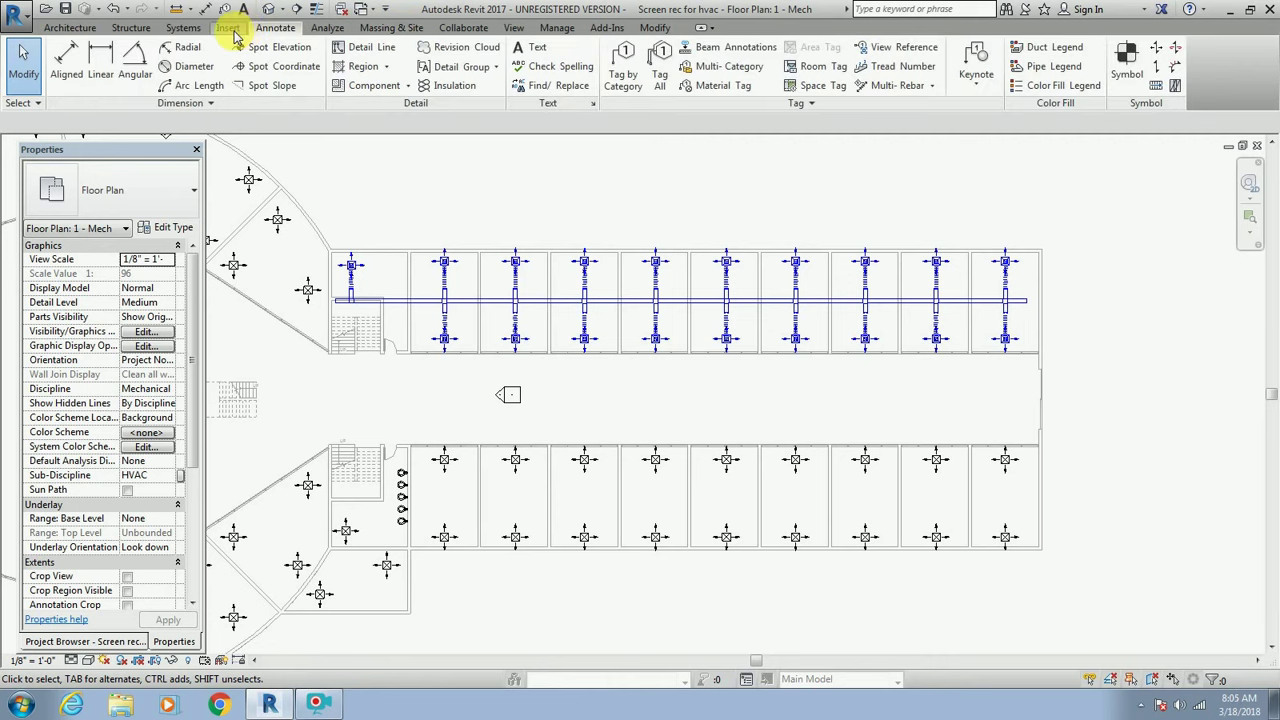
left_click(232, 30)
left_click(183, 30)
left_click(136, 32)
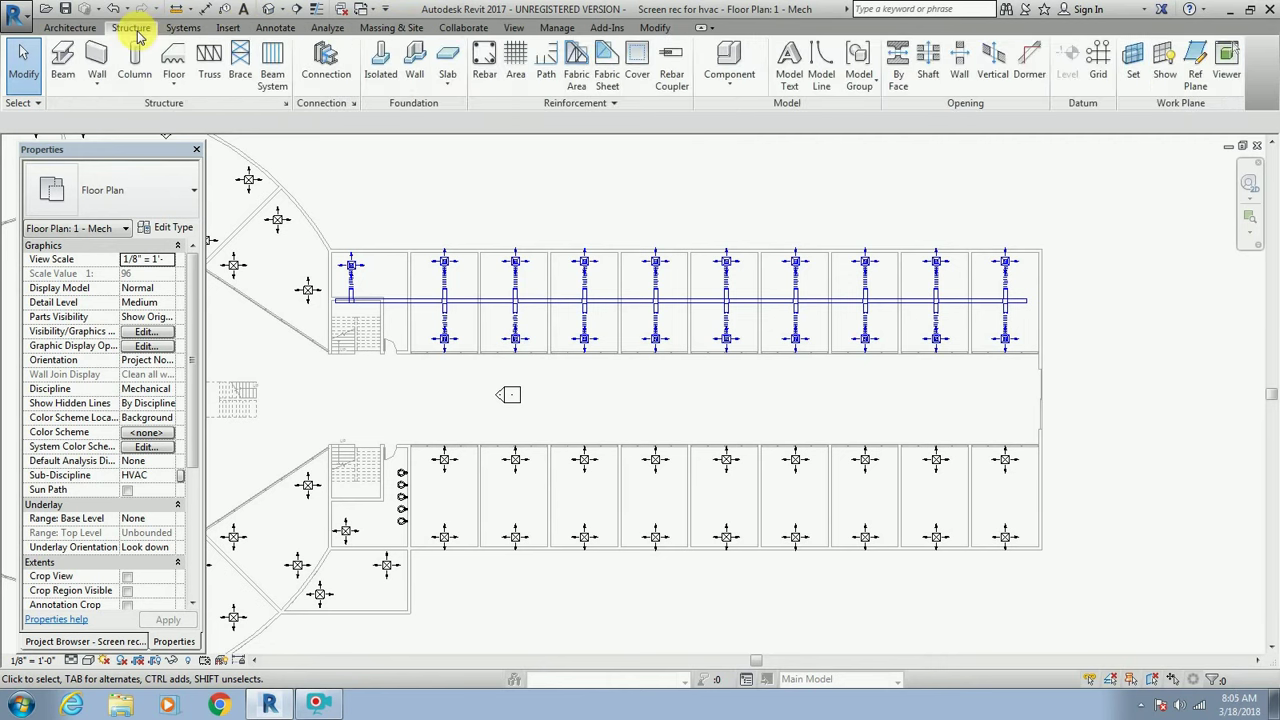
left_click(72, 28)
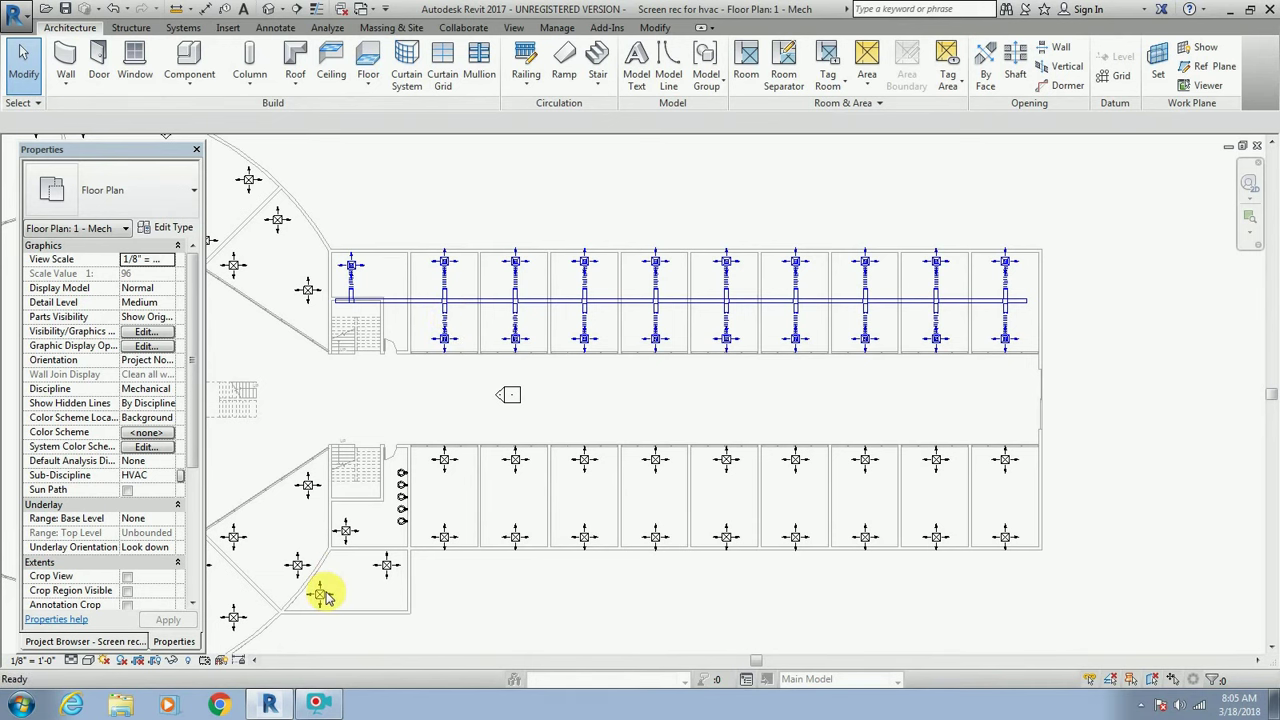
Create a new supply air duct system from three diffusers and open it in the System Editor.
left_click(343, 535)
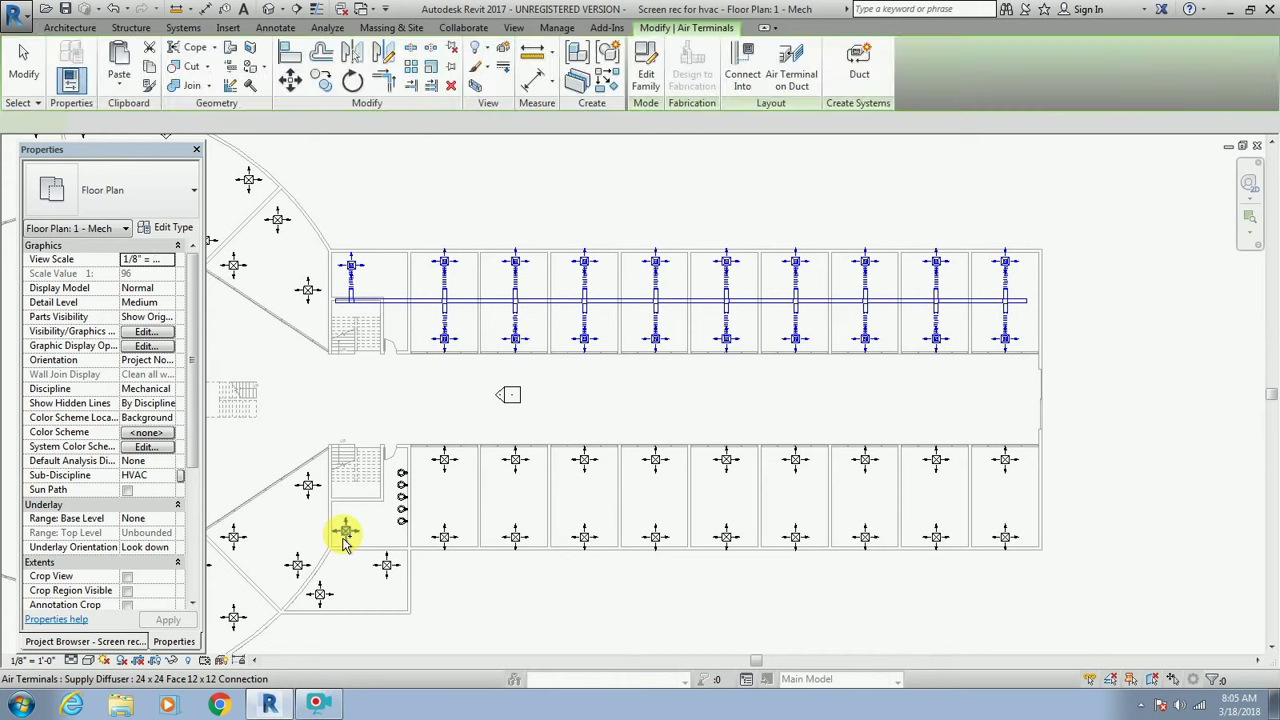
left_click(389, 568, "ctrl")
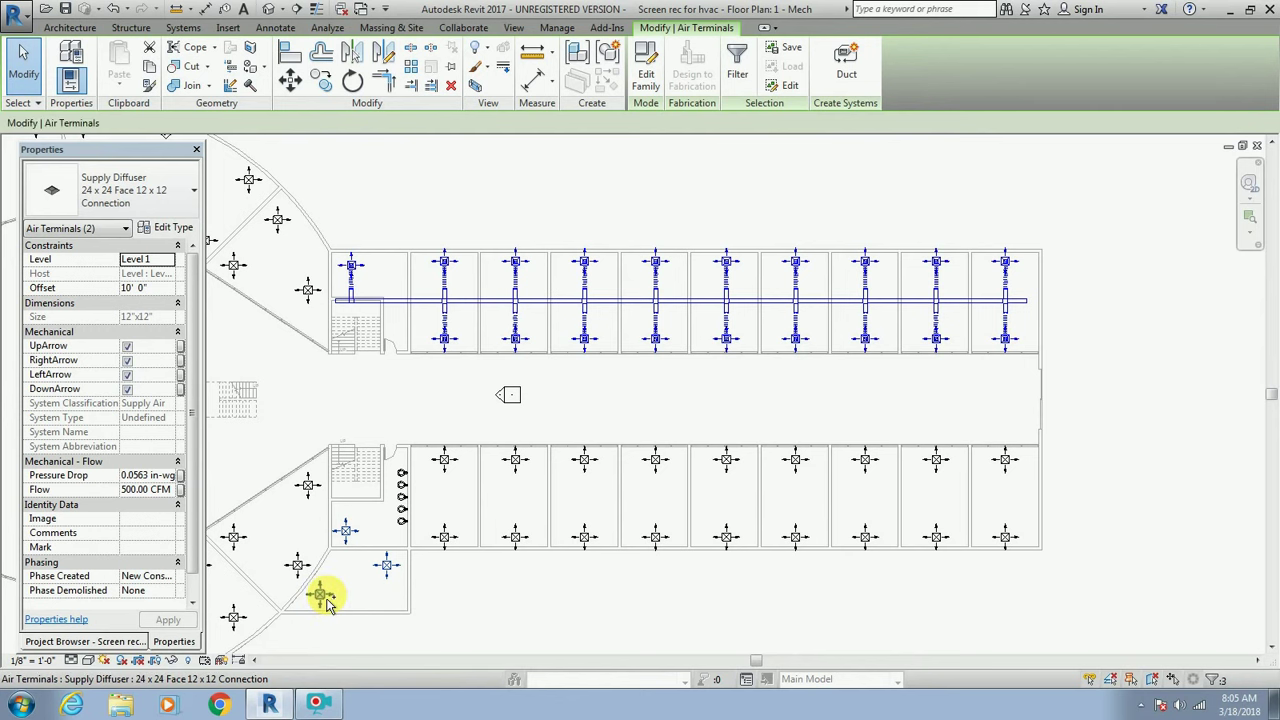
left_click(322, 596, "ctrl")
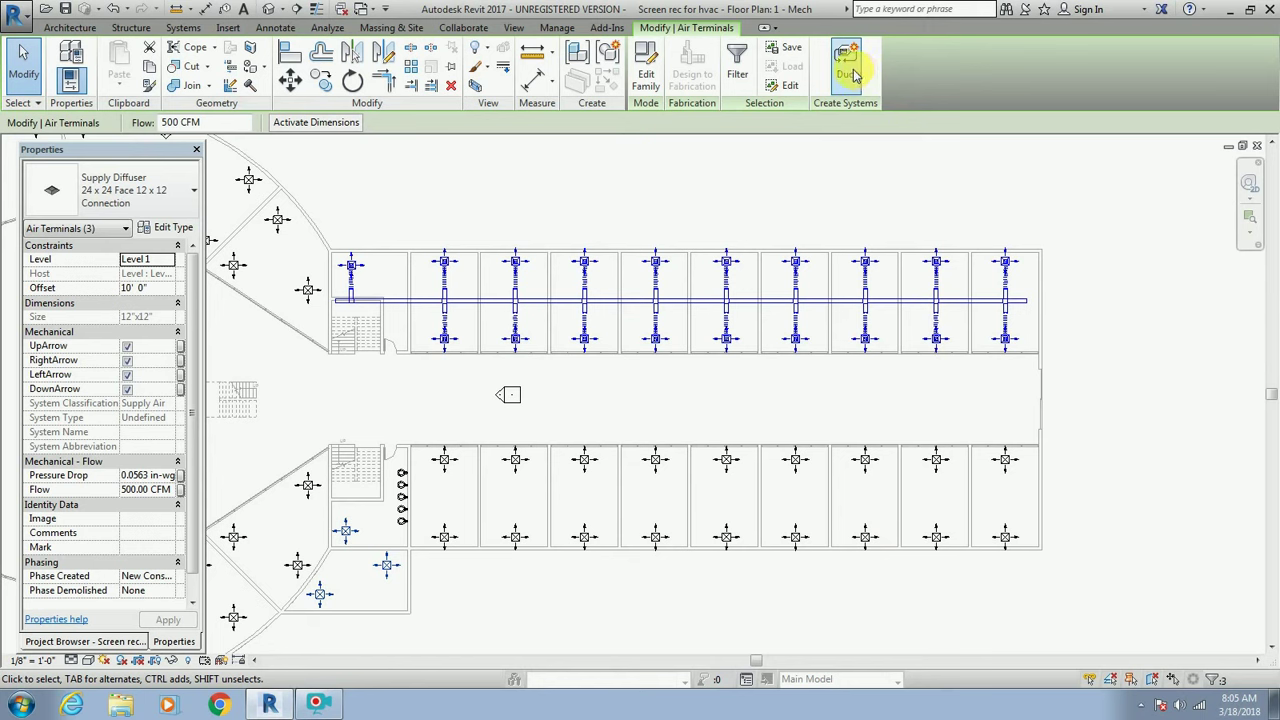
left_click(848, 68)
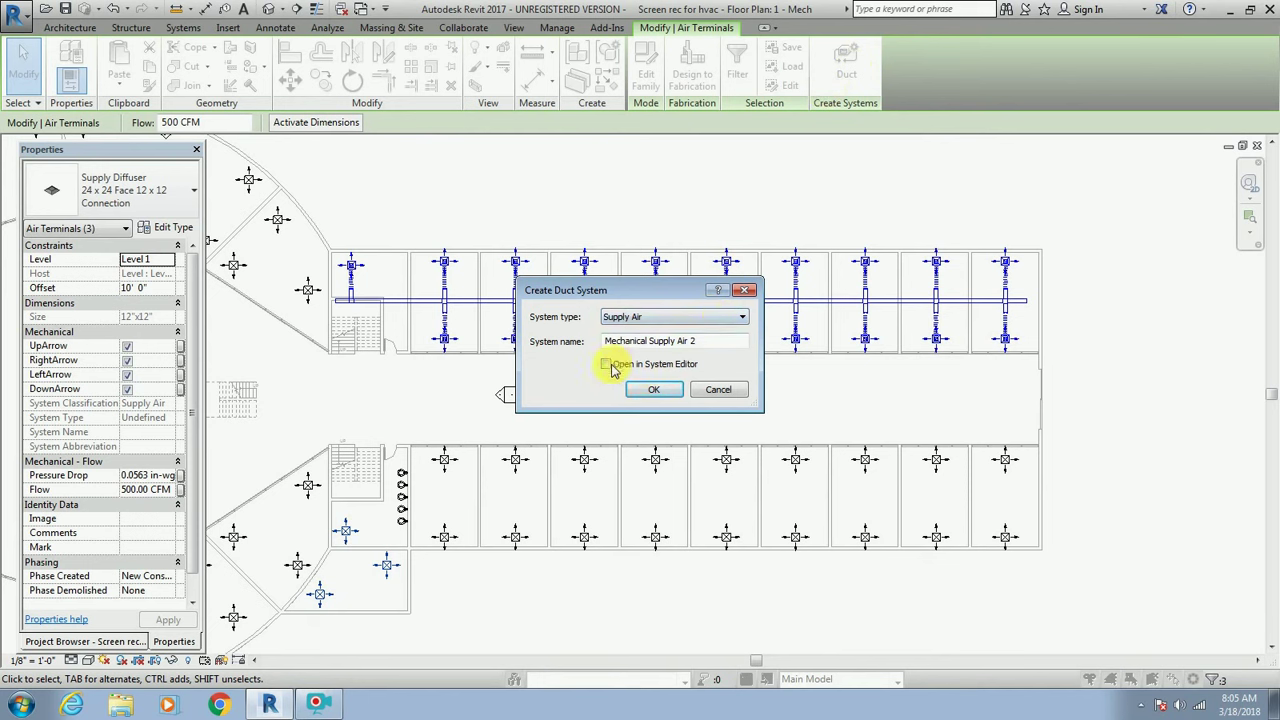
left_click(664, 394)
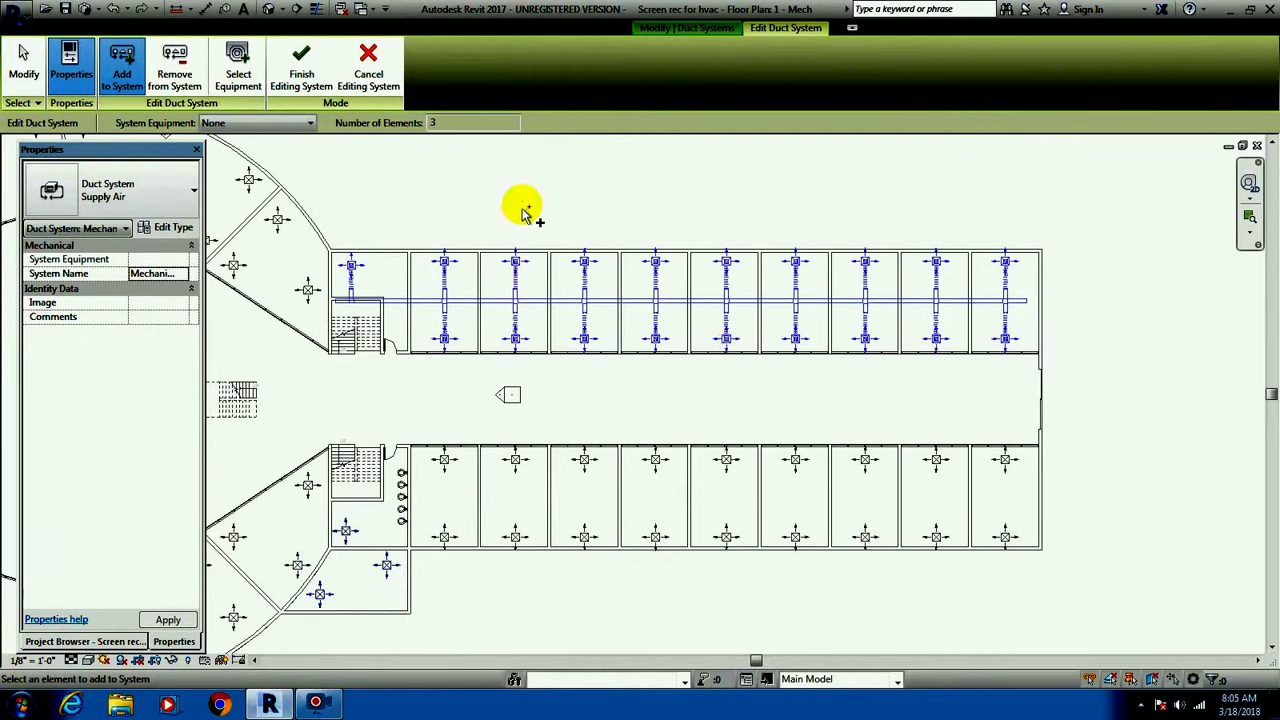
Add the whole south-wing row of diffusers to the system and finish editing.
left_click_drag(415, 430, 874, 578)
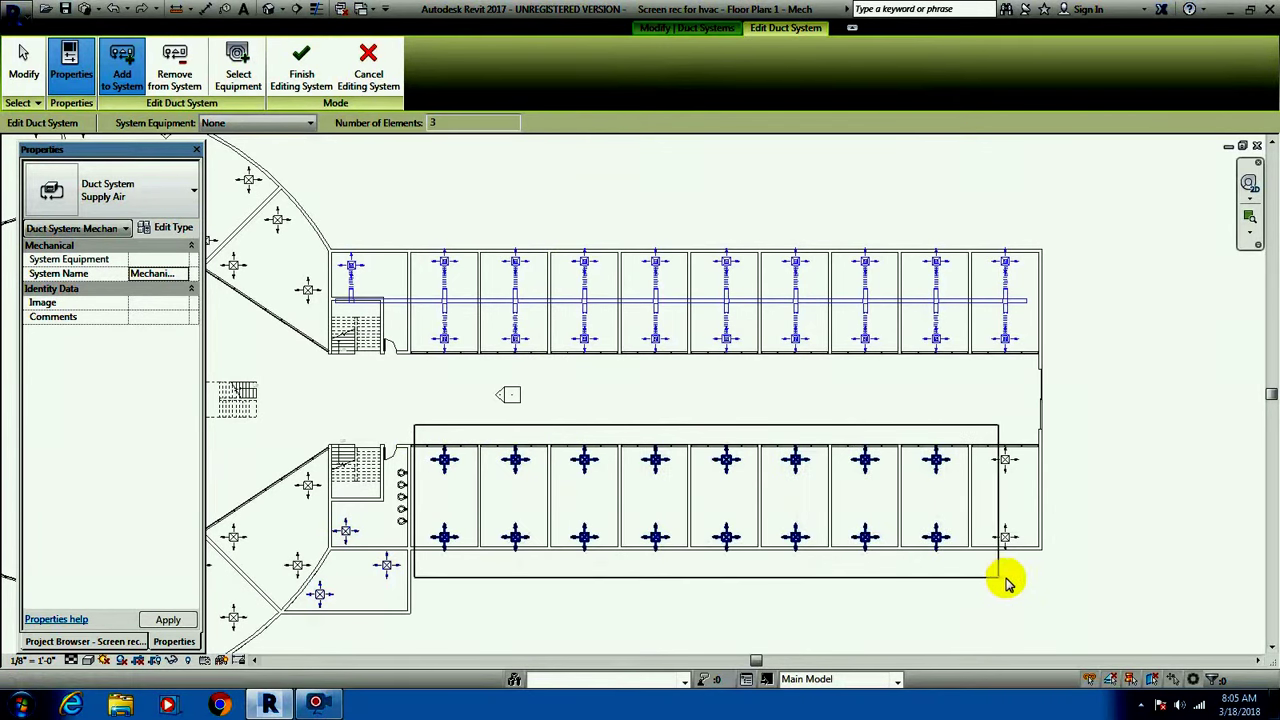
left_click_drag(874, 578, 1034, 586)
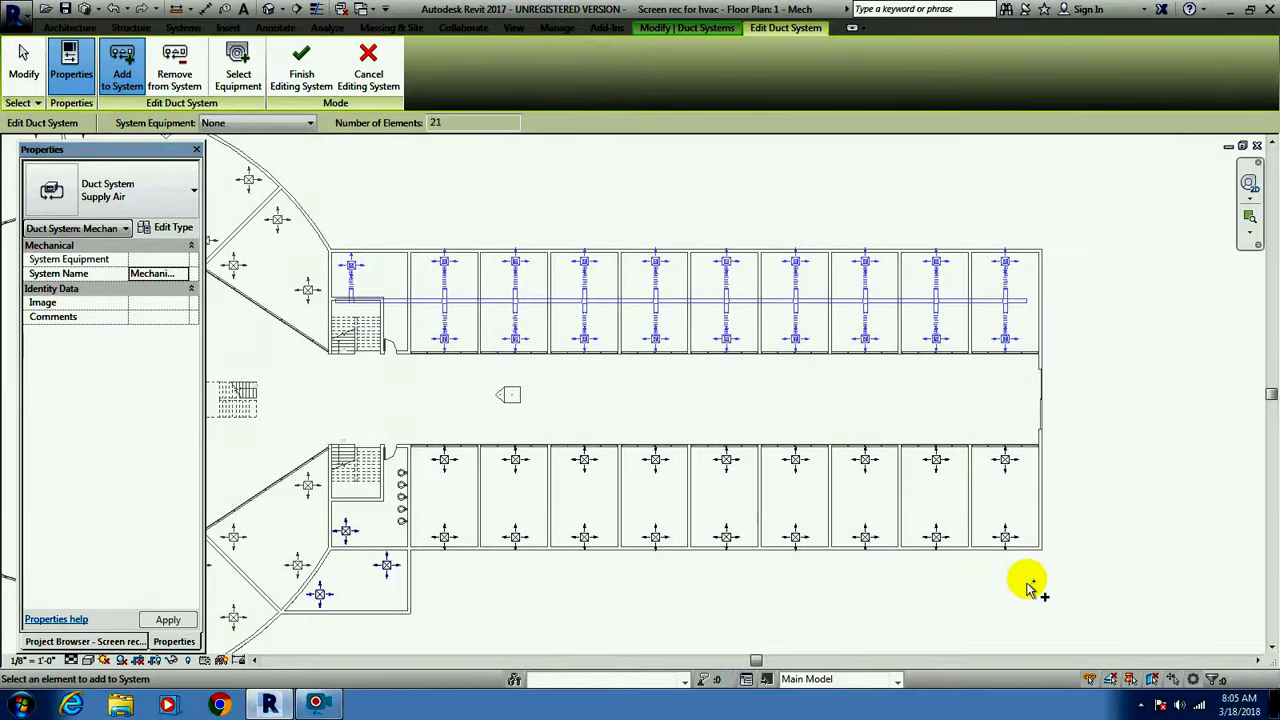
left_click(306, 92)
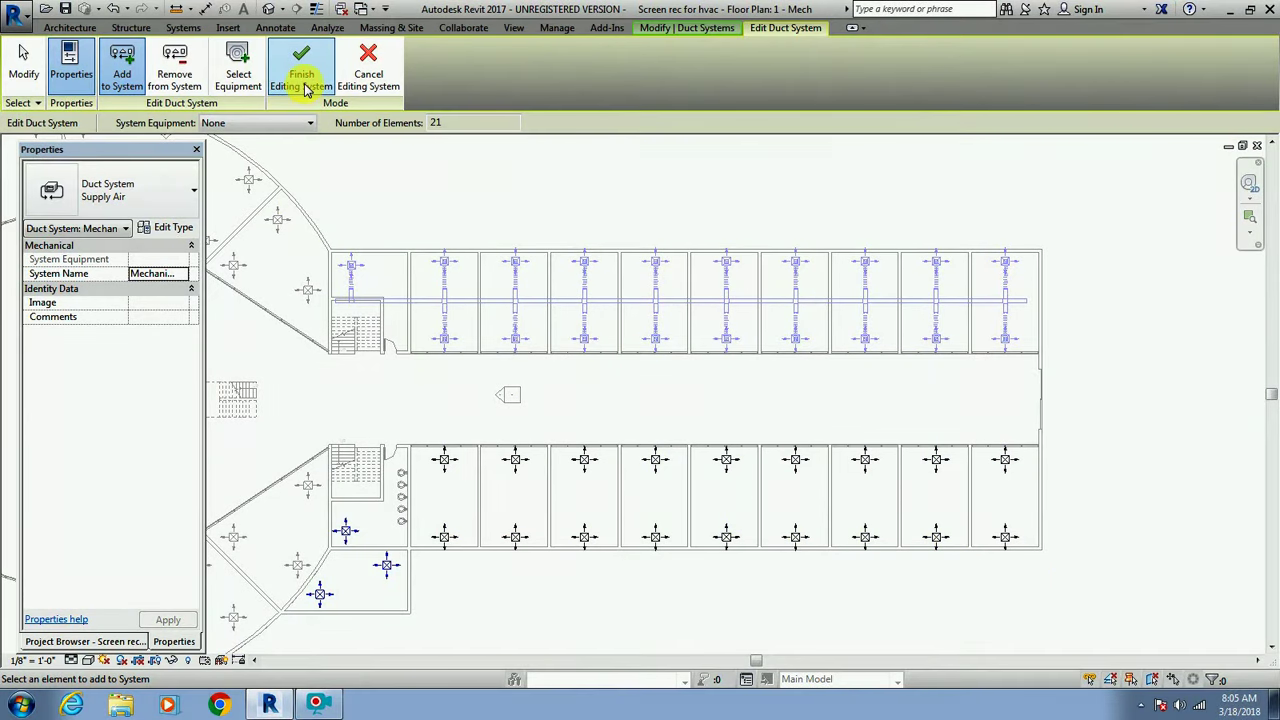
left_click(306, 85)
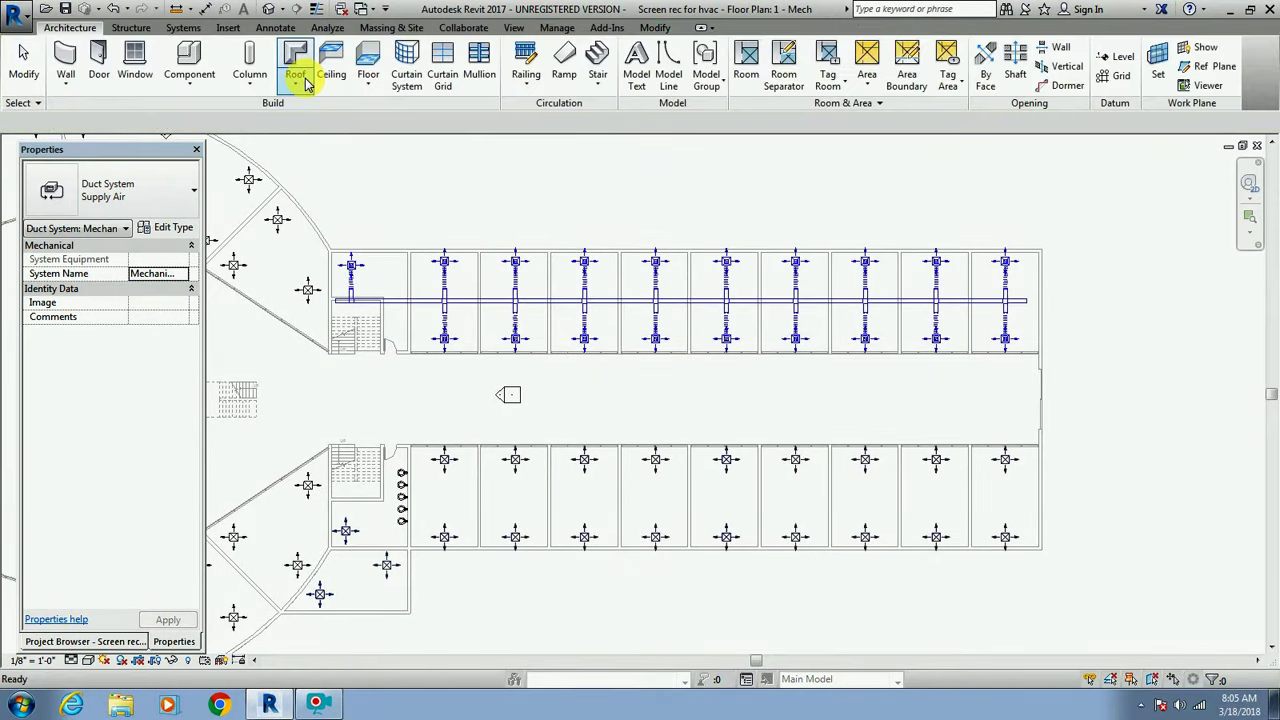
left_click(447, 473)
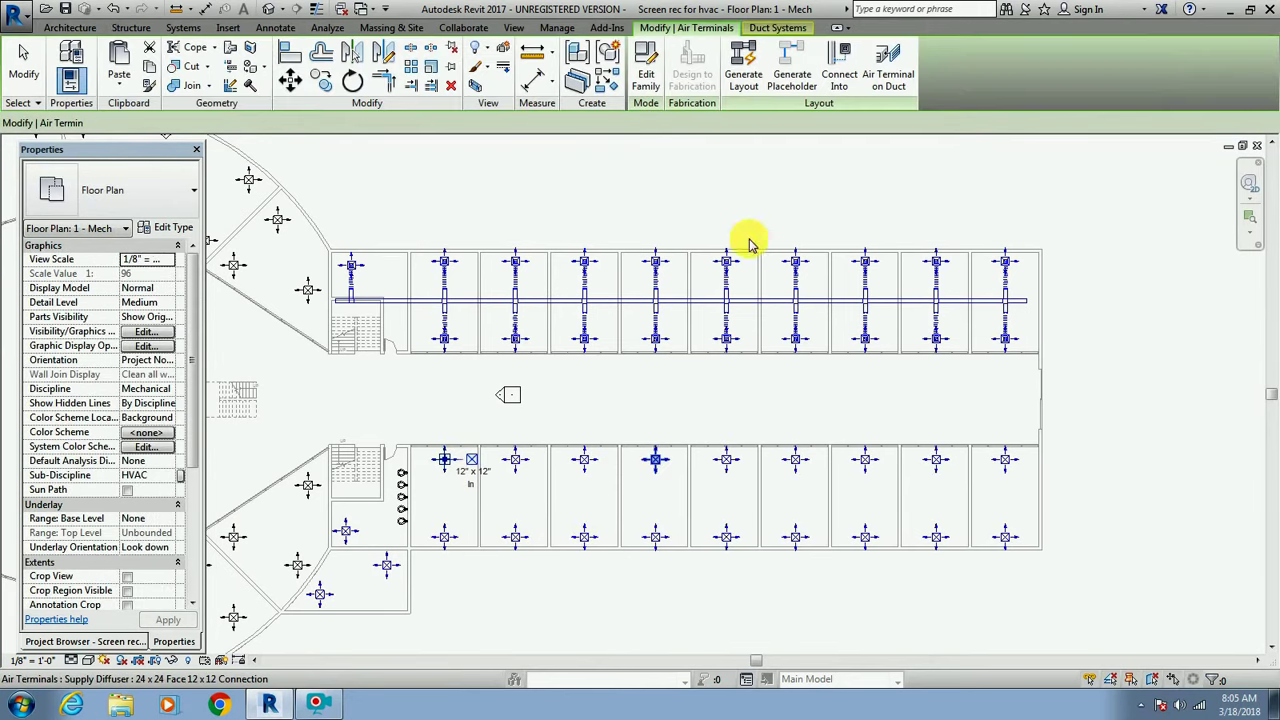
left_click(745, 79)
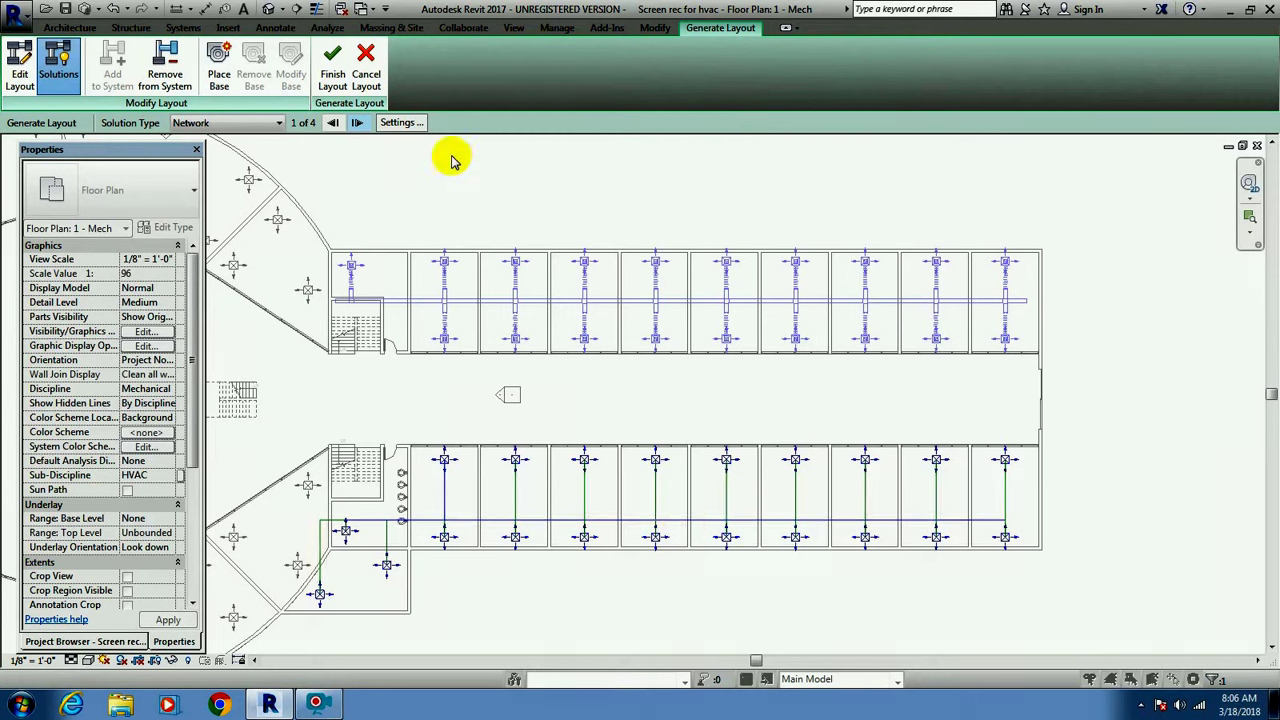
left_click(357, 122)
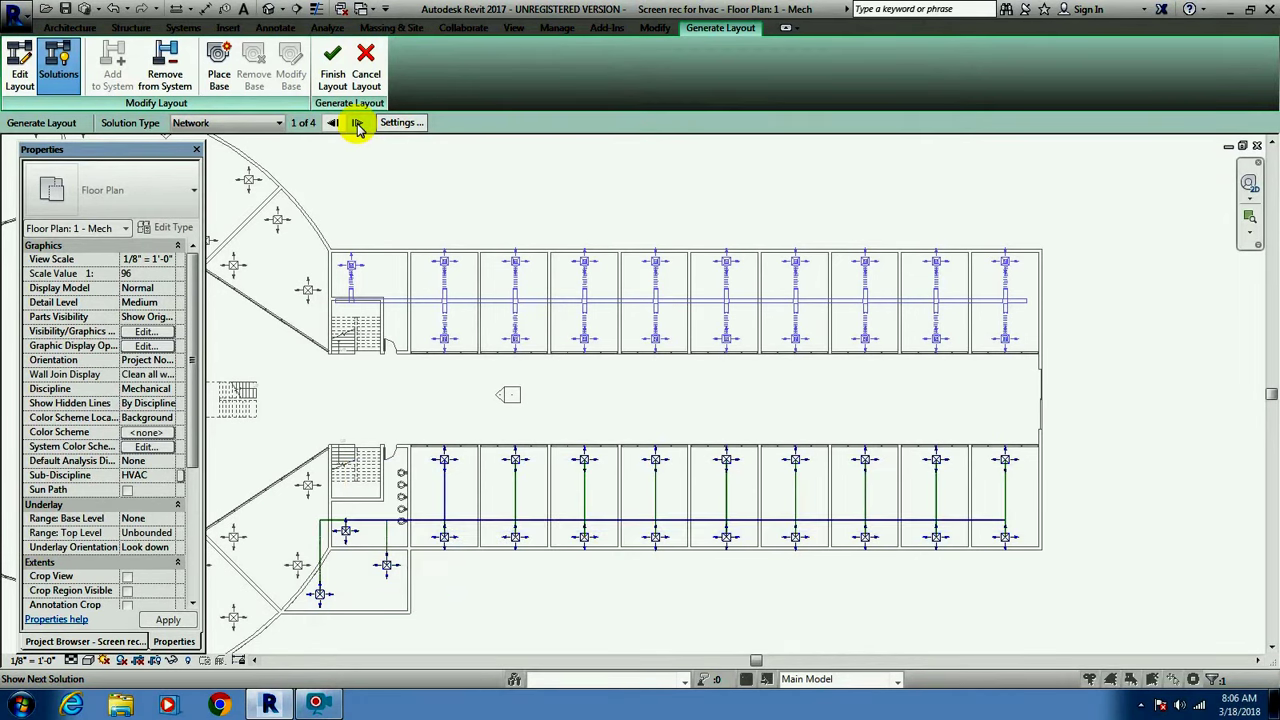
left_click(357, 122)
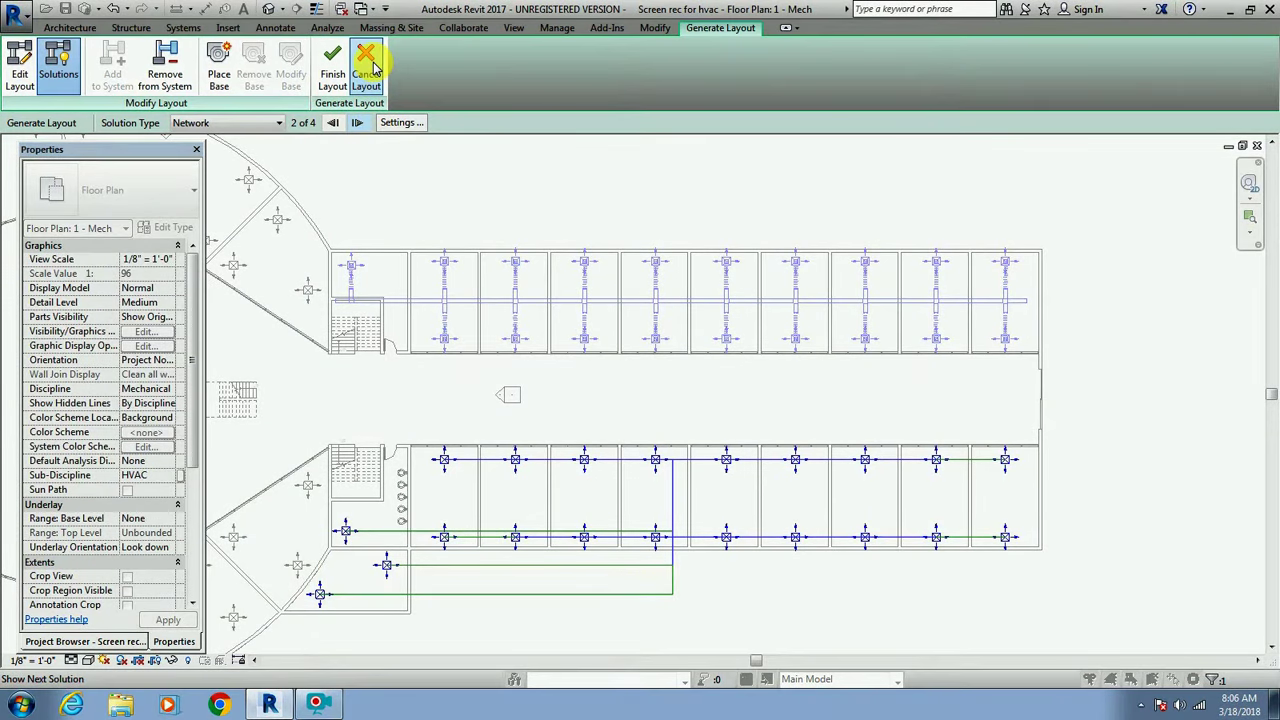
left_click(368, 64)
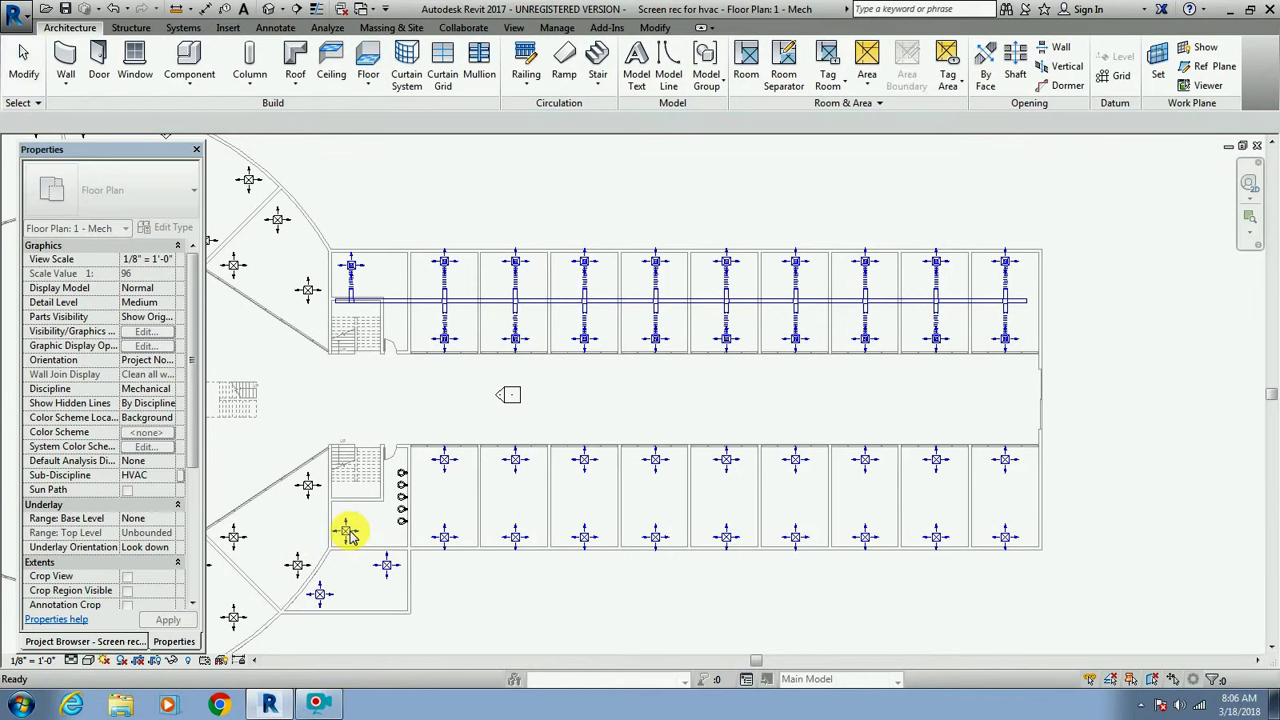
Select the lower-left diffusers and open Mechanical Supply Air 2 for editing.
left_click(390, 566)
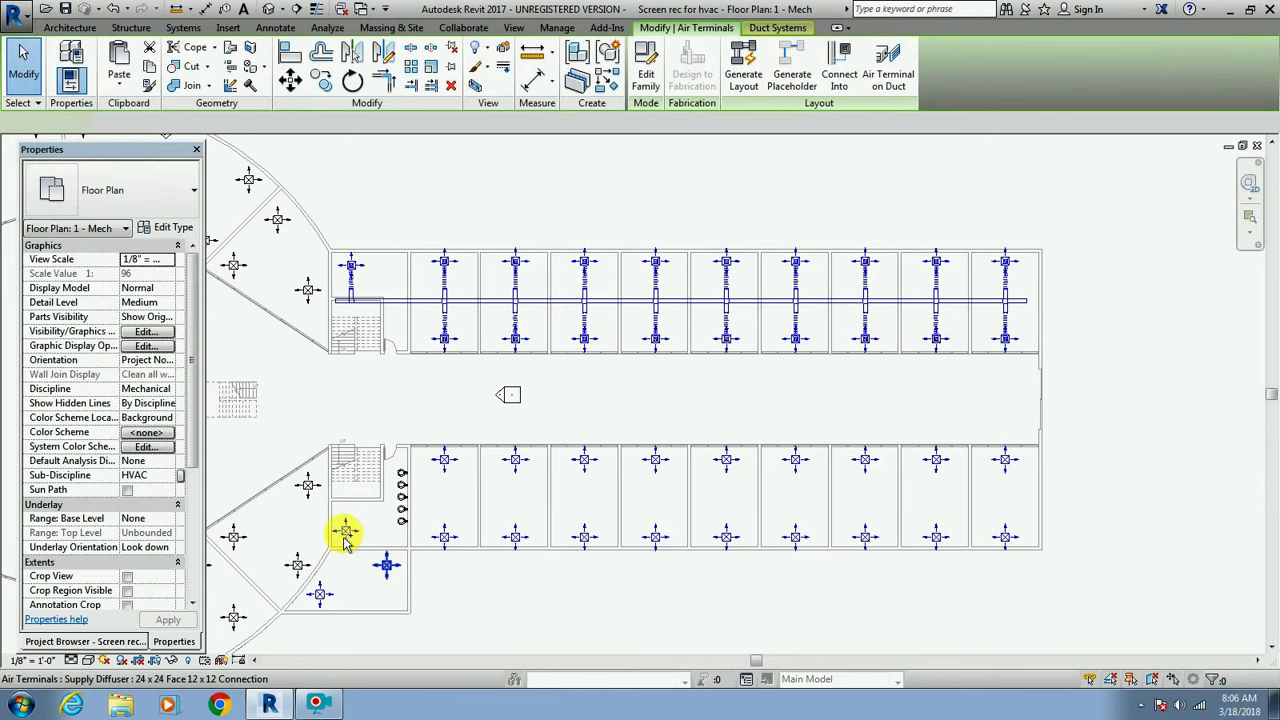
left_click(345, 532, "ctrl")
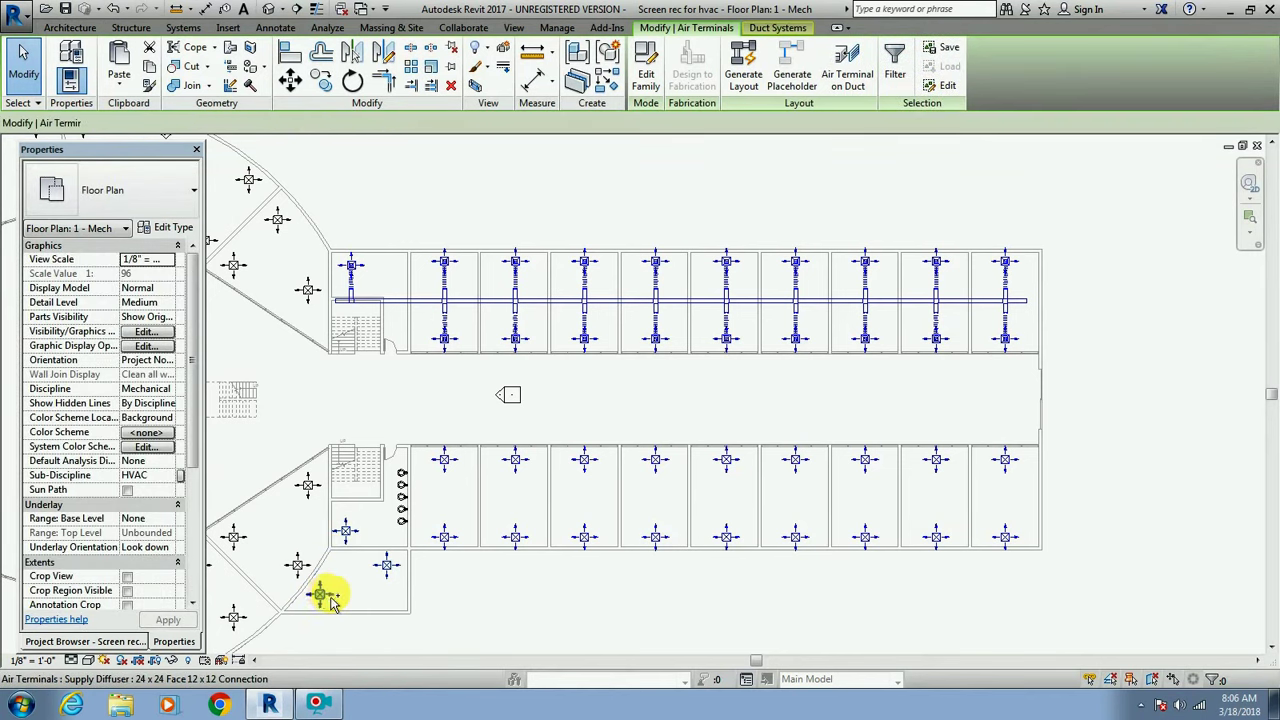
left_click(779, 29)
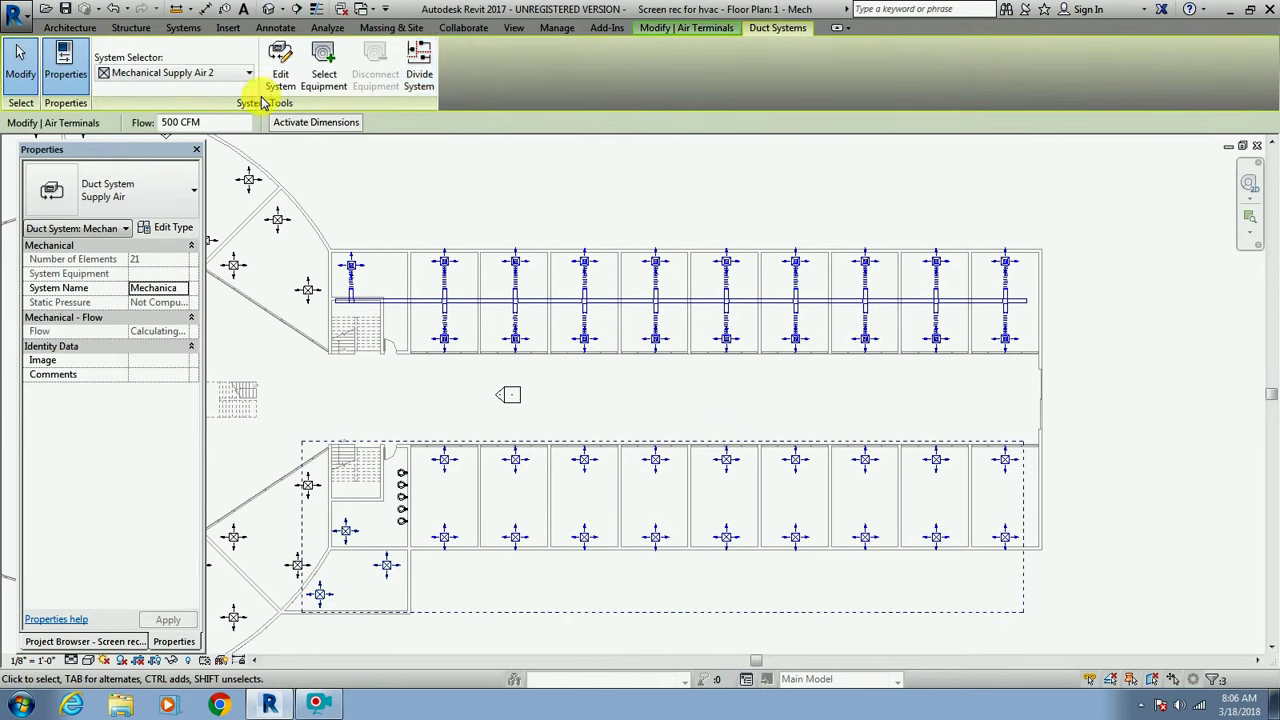
left_click(283, 80)
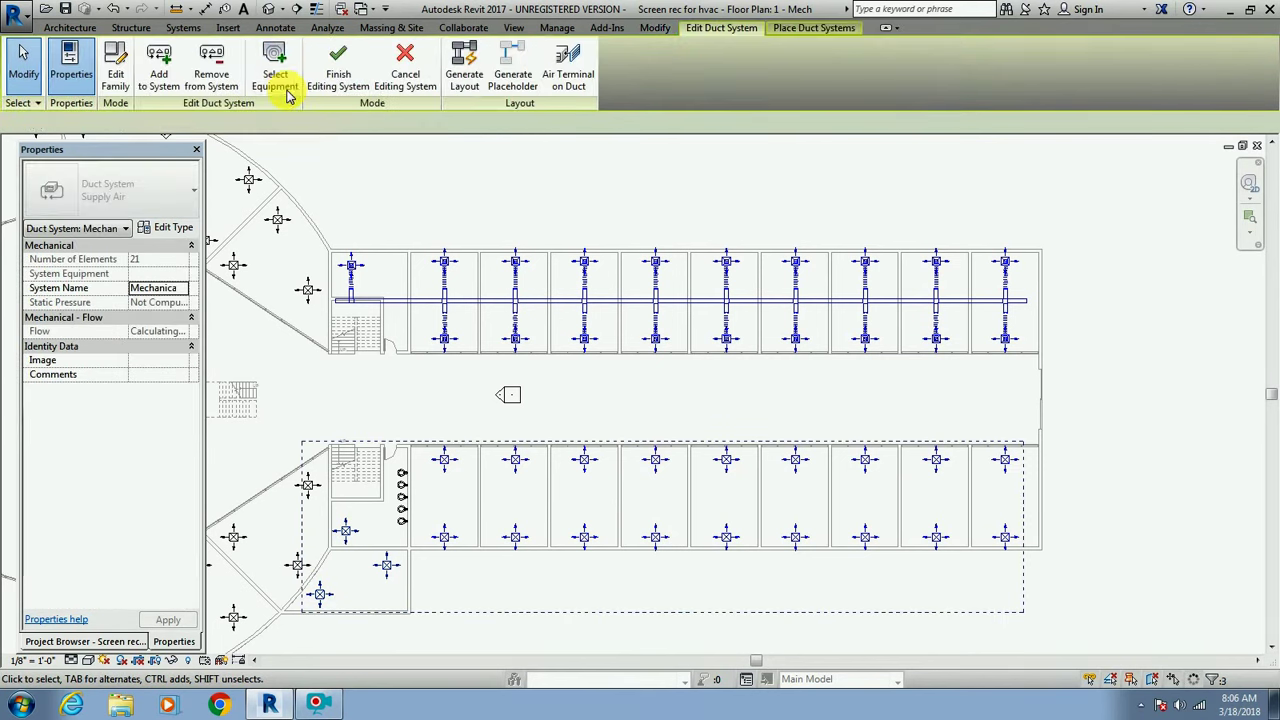
left_click(287, 93)
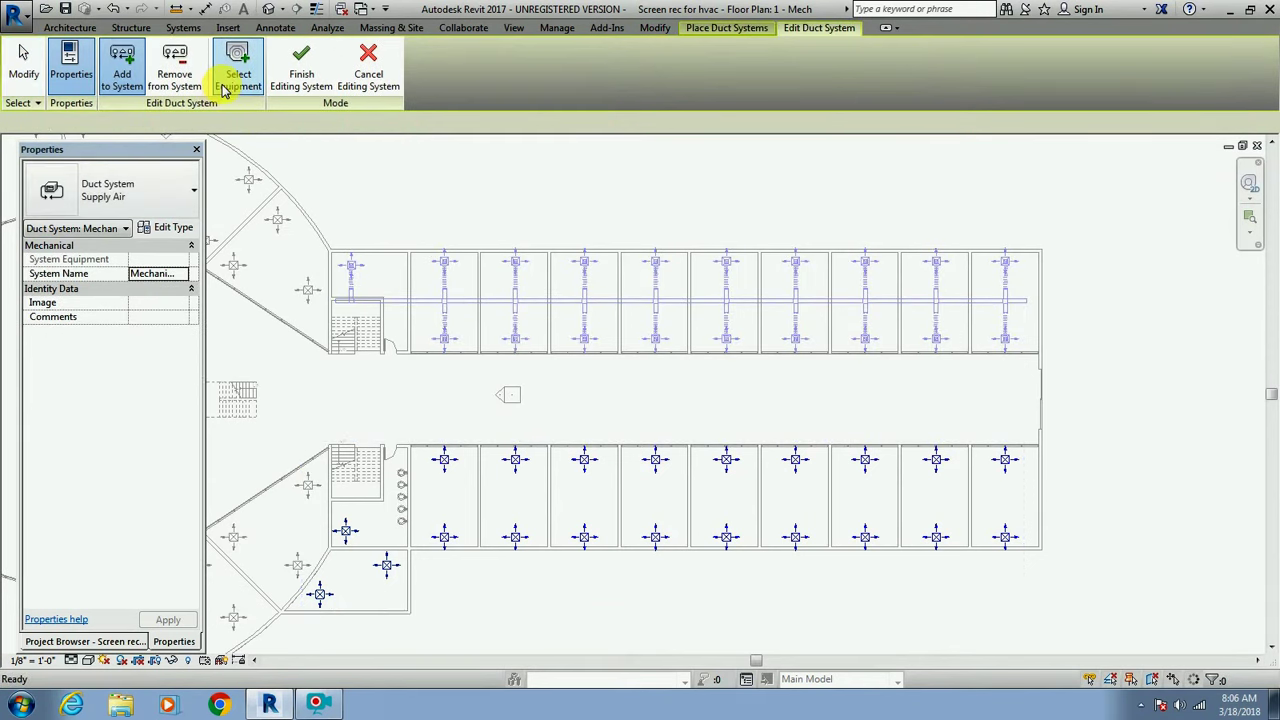
left_click(176, 78)
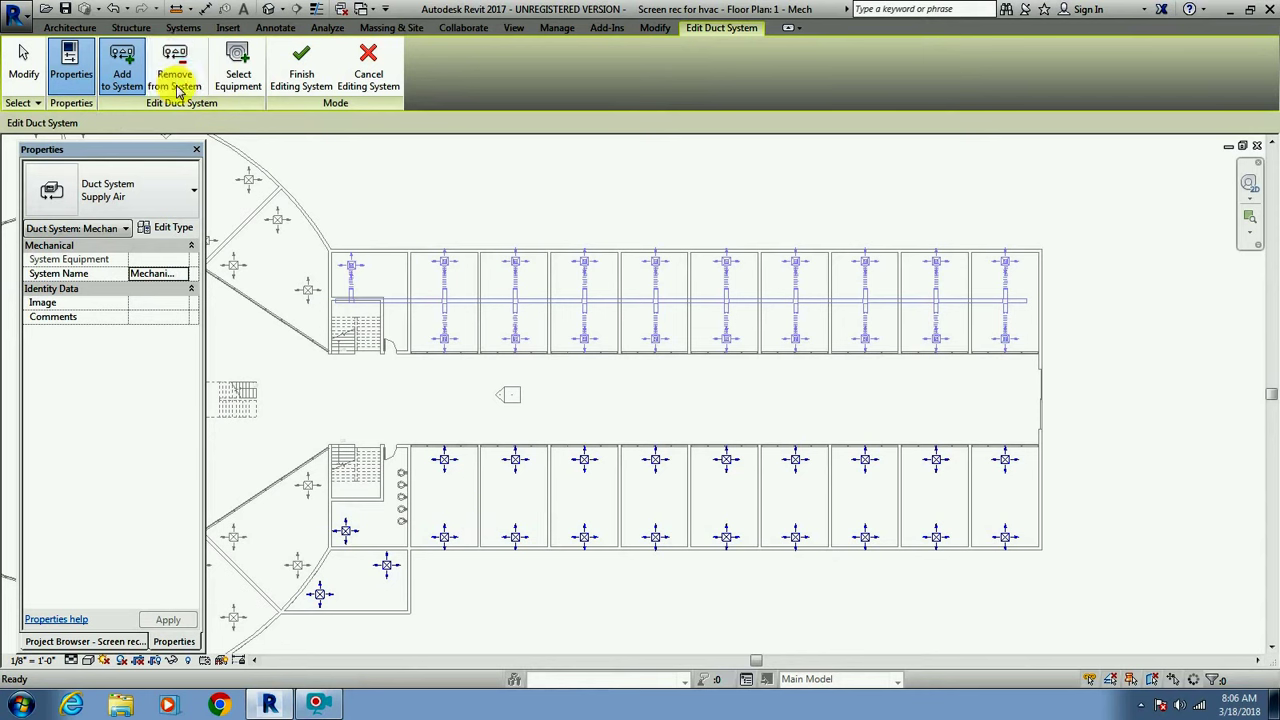
Remove the three lower-left room diffusers from the system and finish editing.
left_click(175, 78)
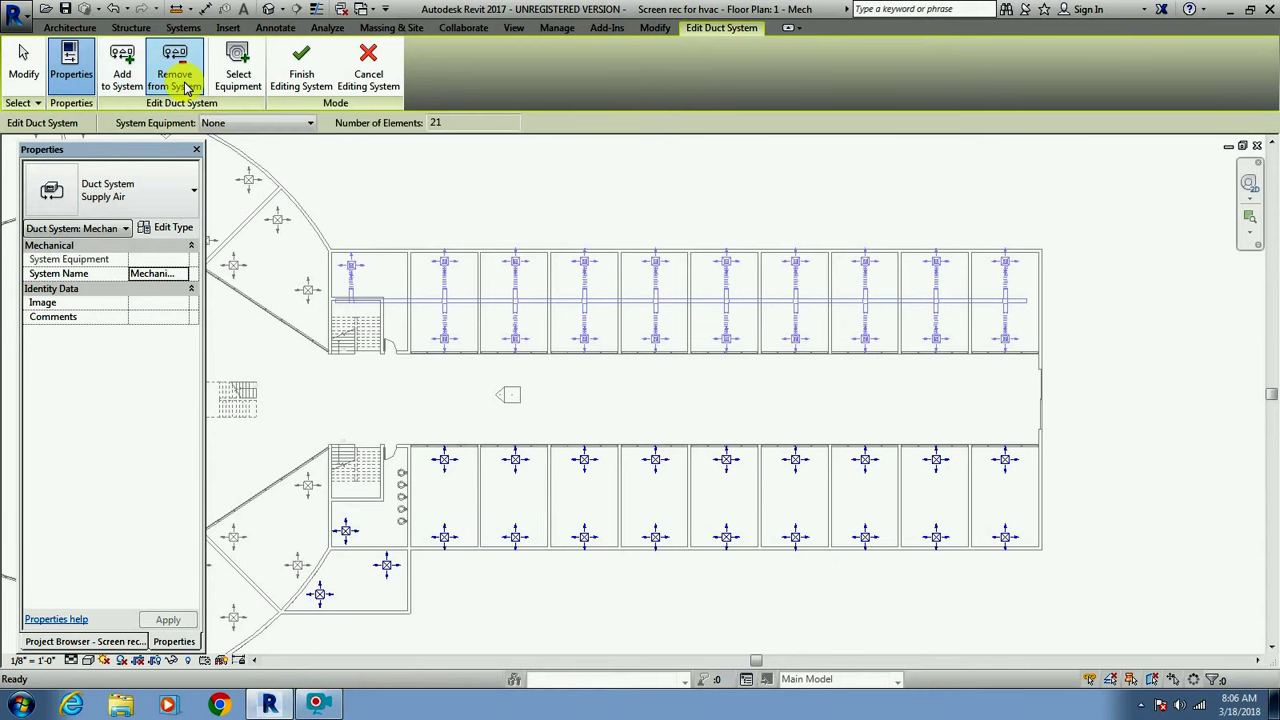
left_click(386, 568)
left_click(345, 535)
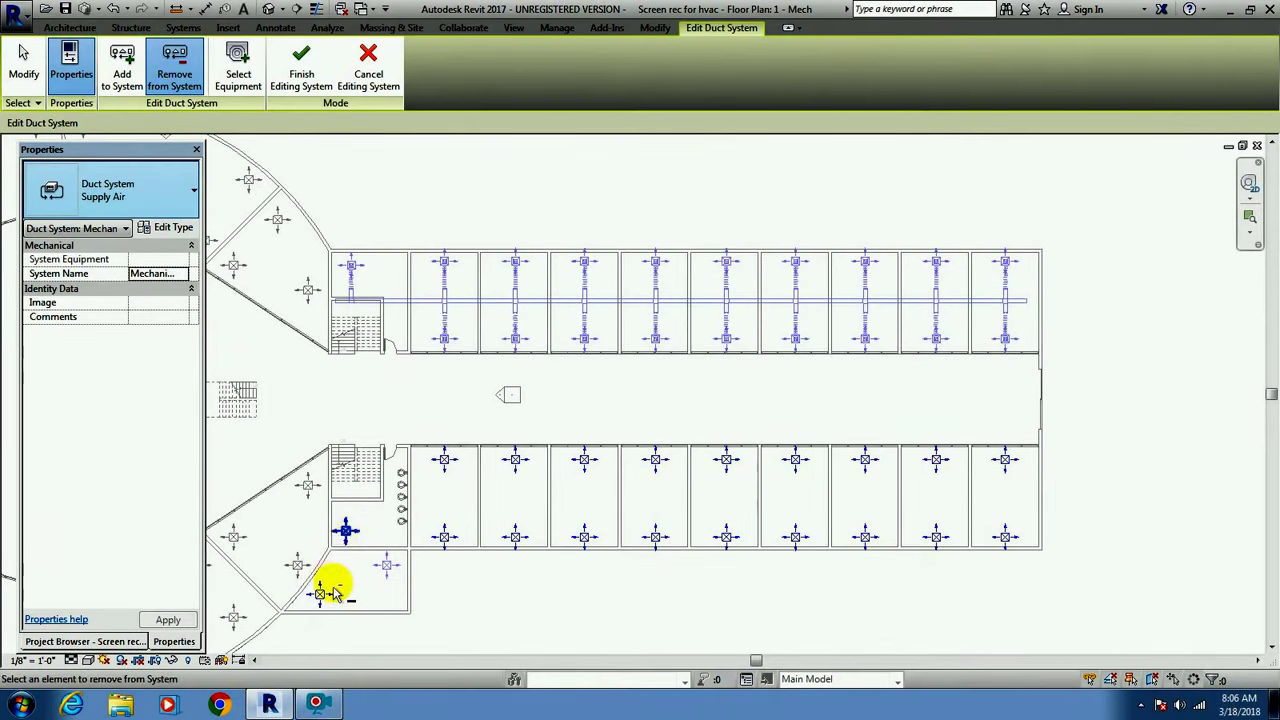
left_click(343, 604)
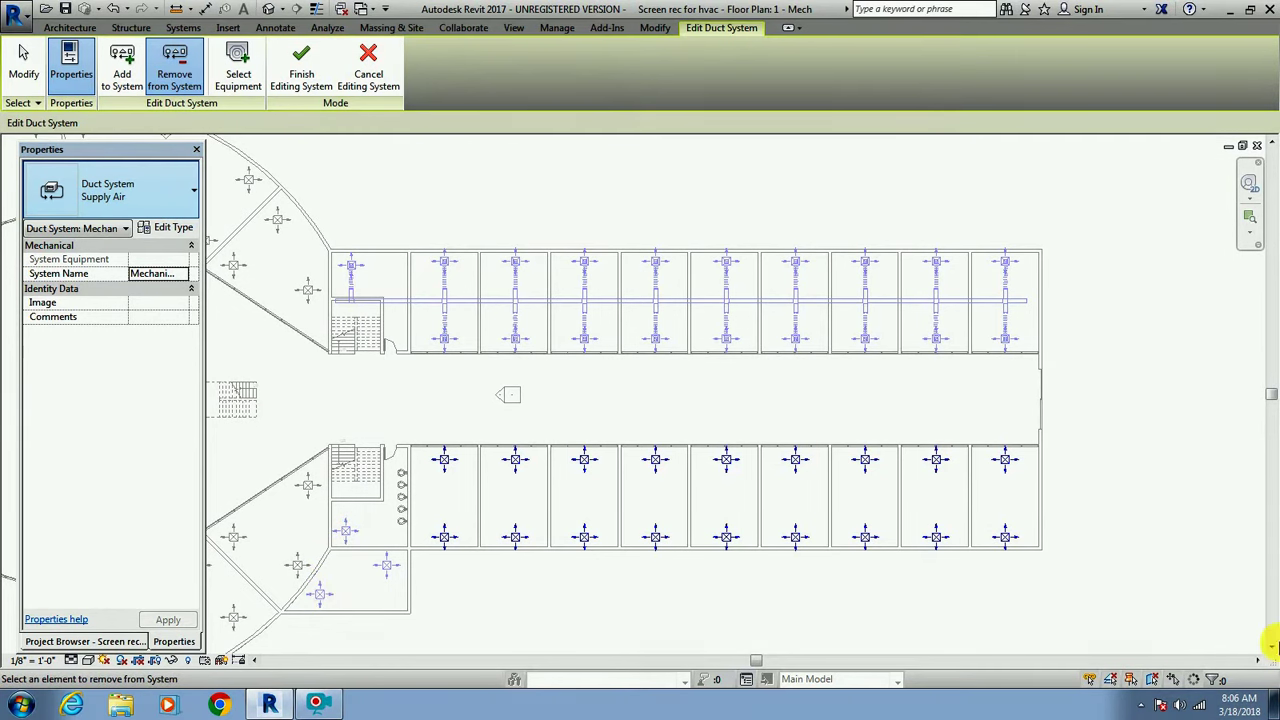
left_click(301, 64)
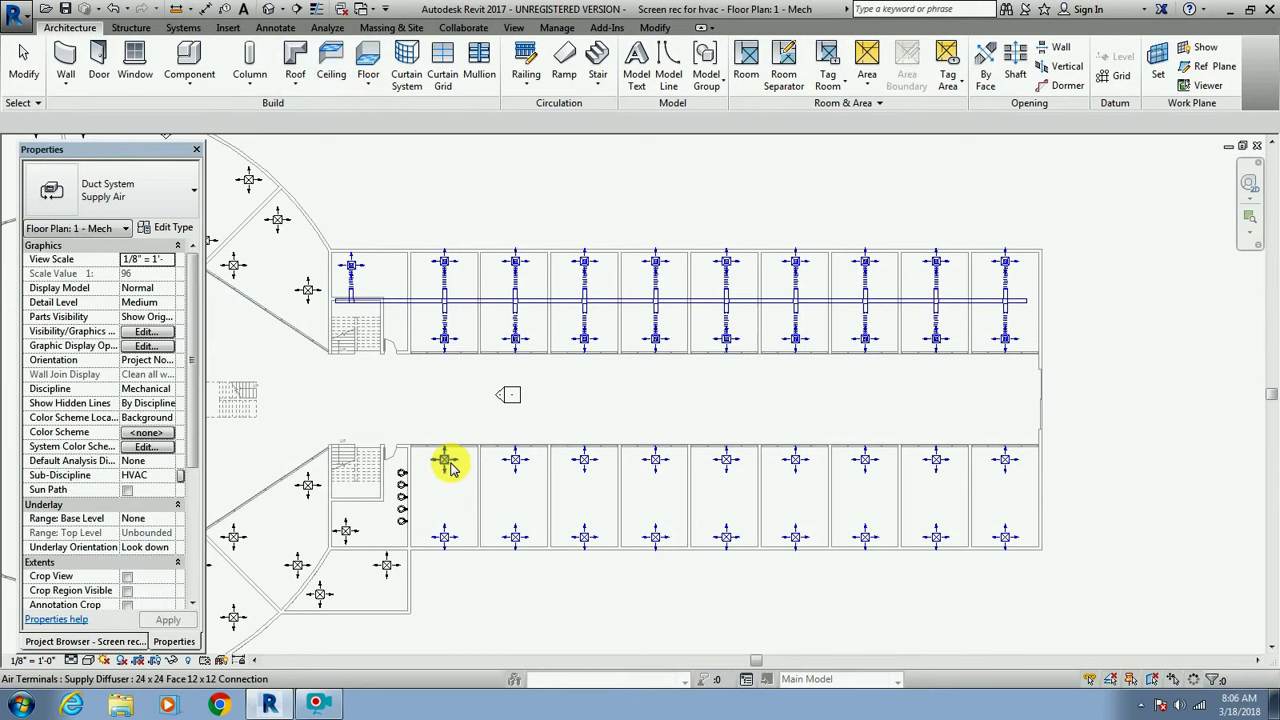
key("Escape")
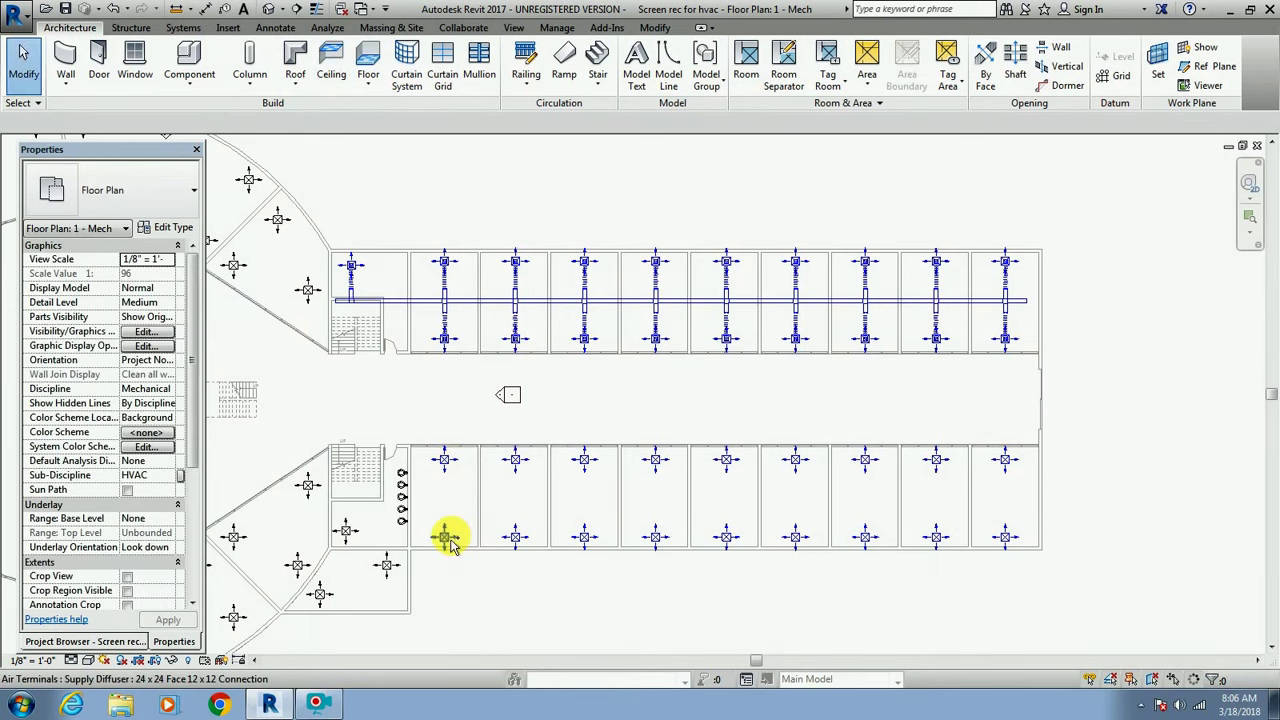
left_click(446, 538)
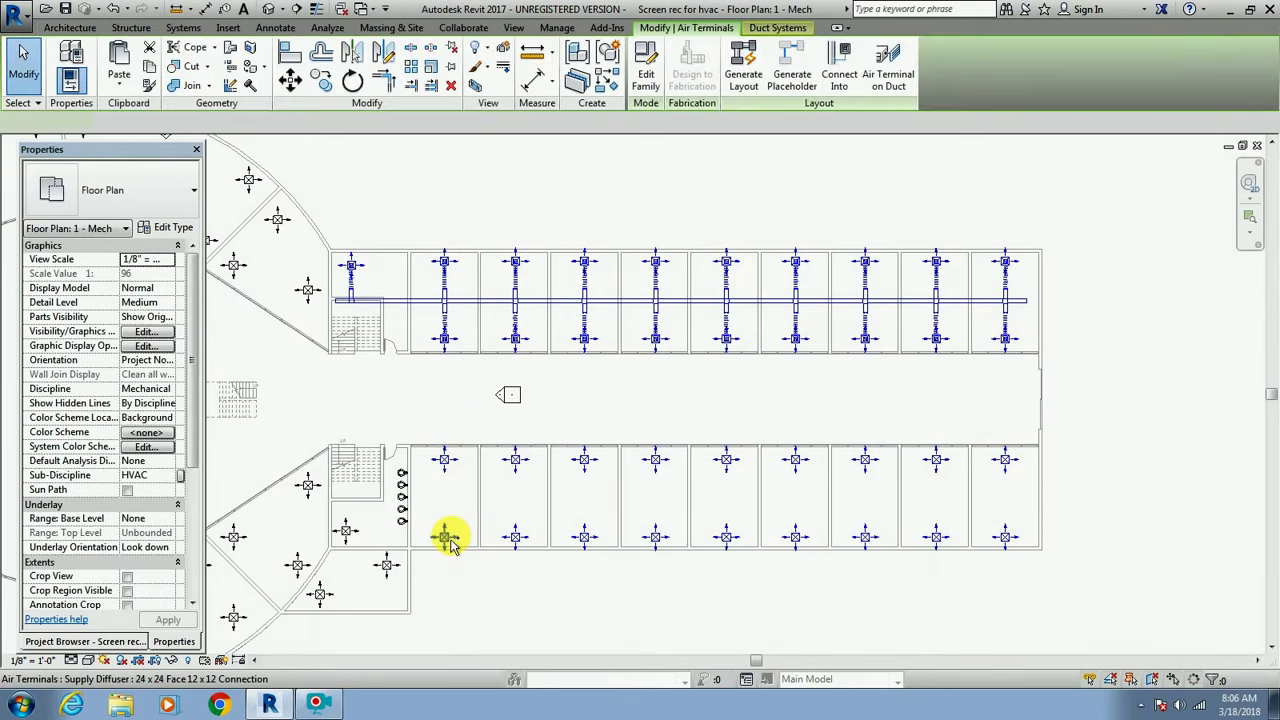
left_click(743, 75)
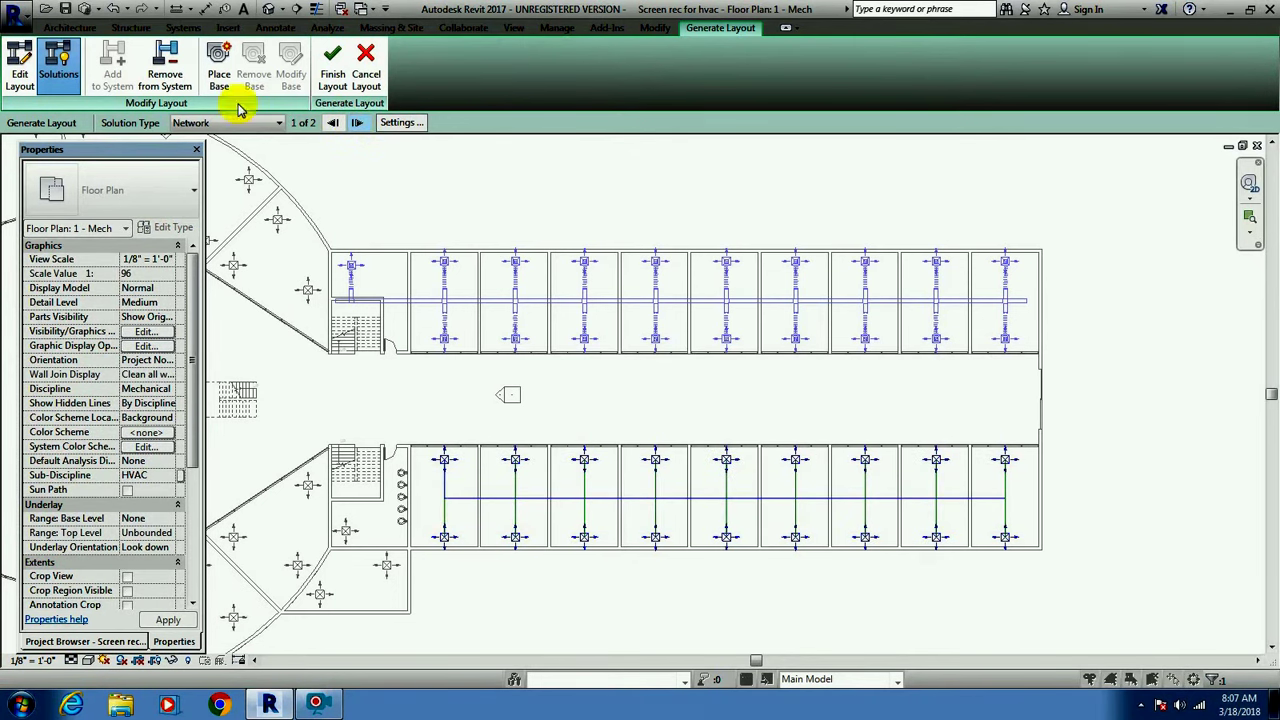
left_click(335, 62)
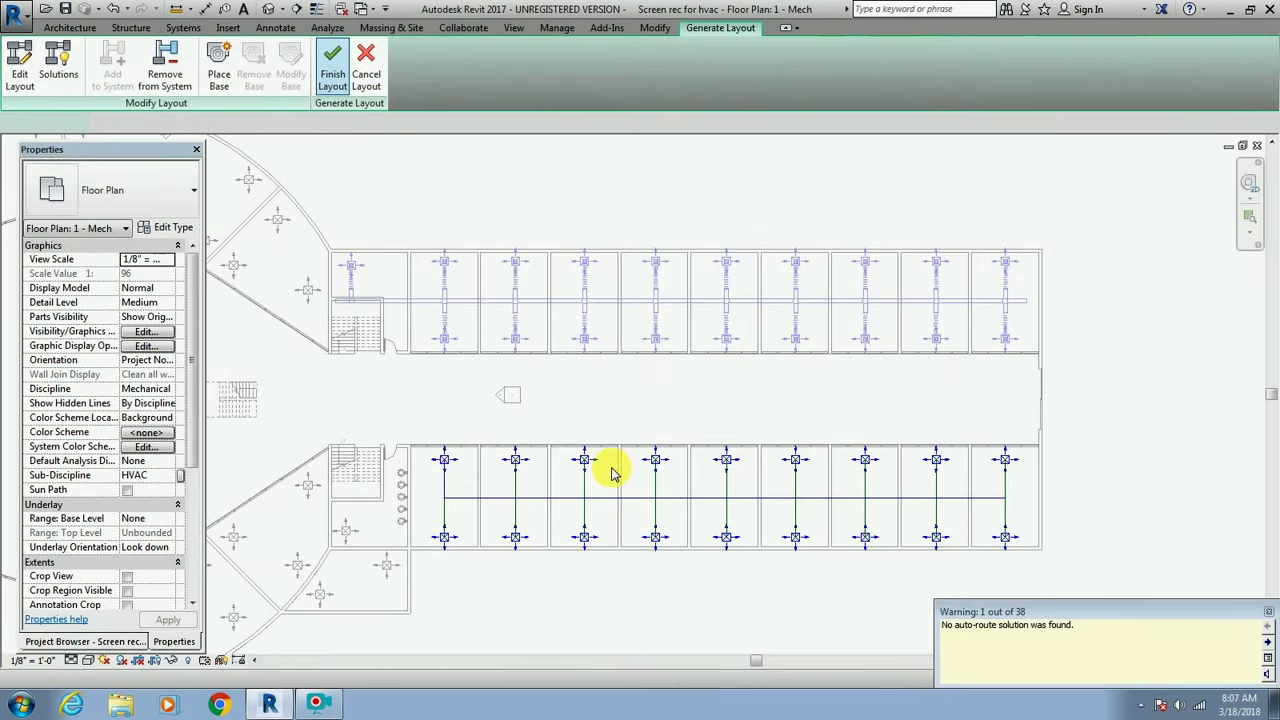
key("Escape")
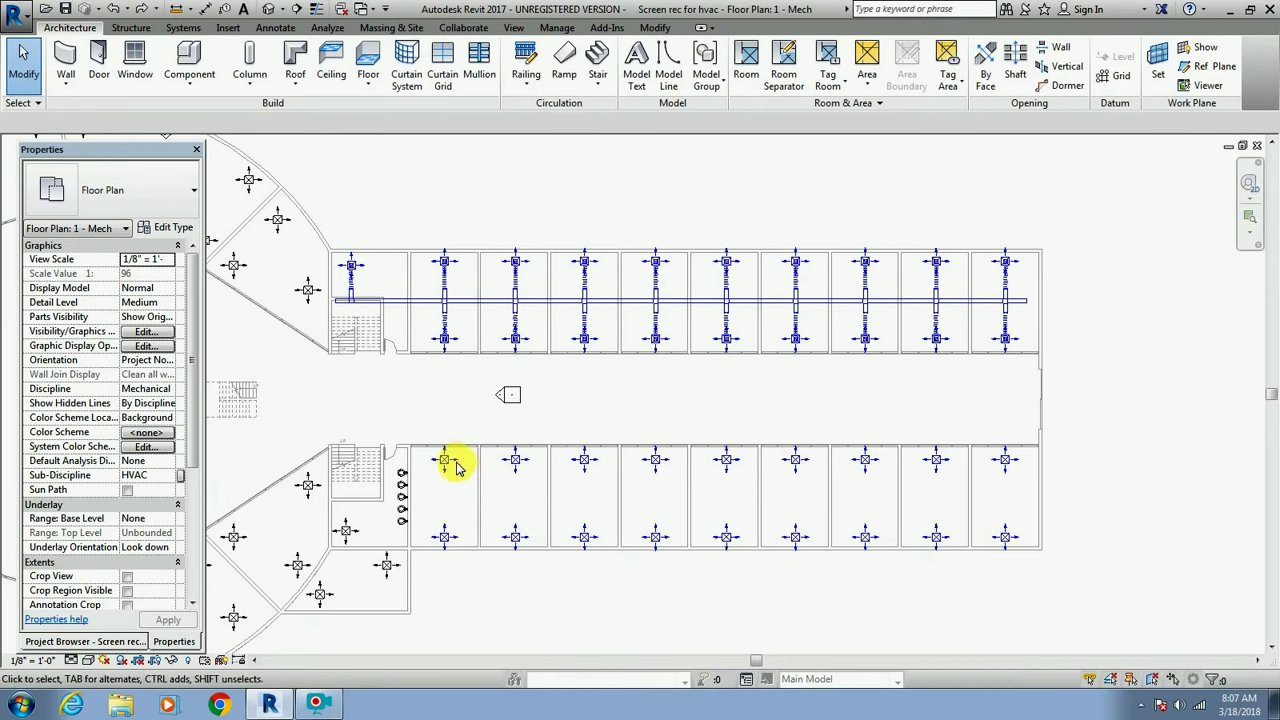
Inspect a south-wing diffuser's type properties without making changes.
left_click(447, 461)
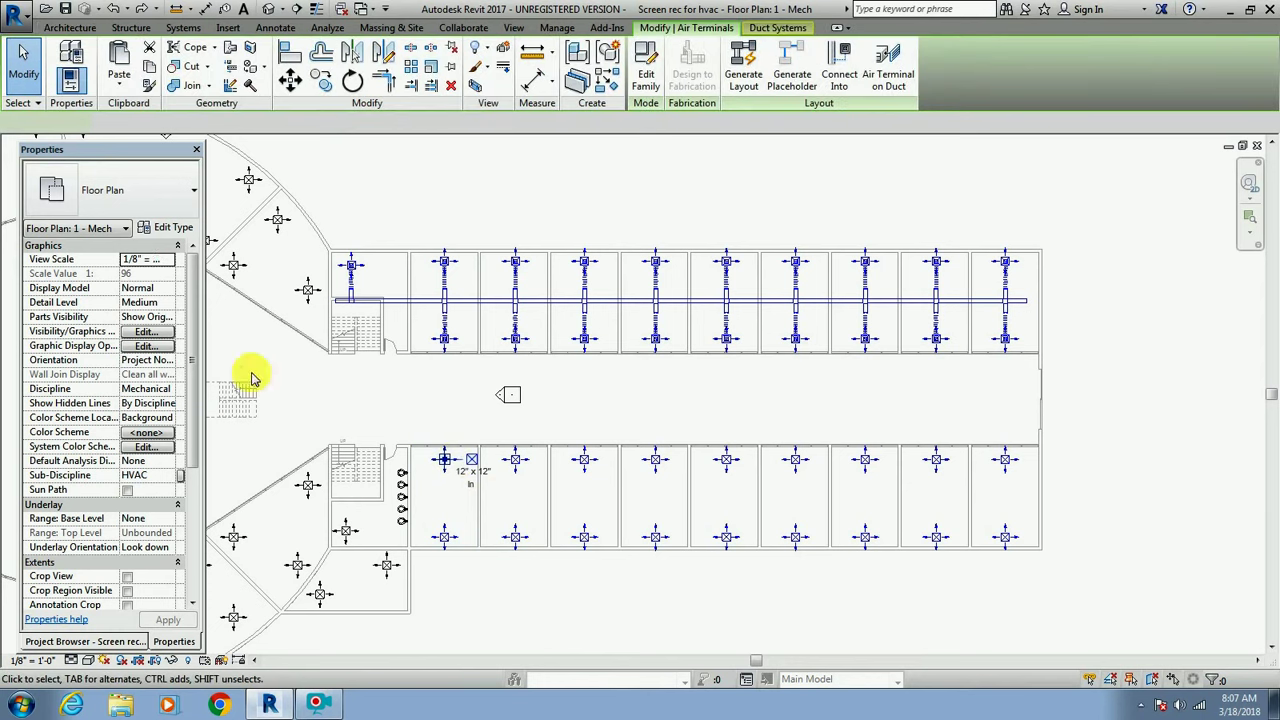
left_click(176, 230)
key("Escape")
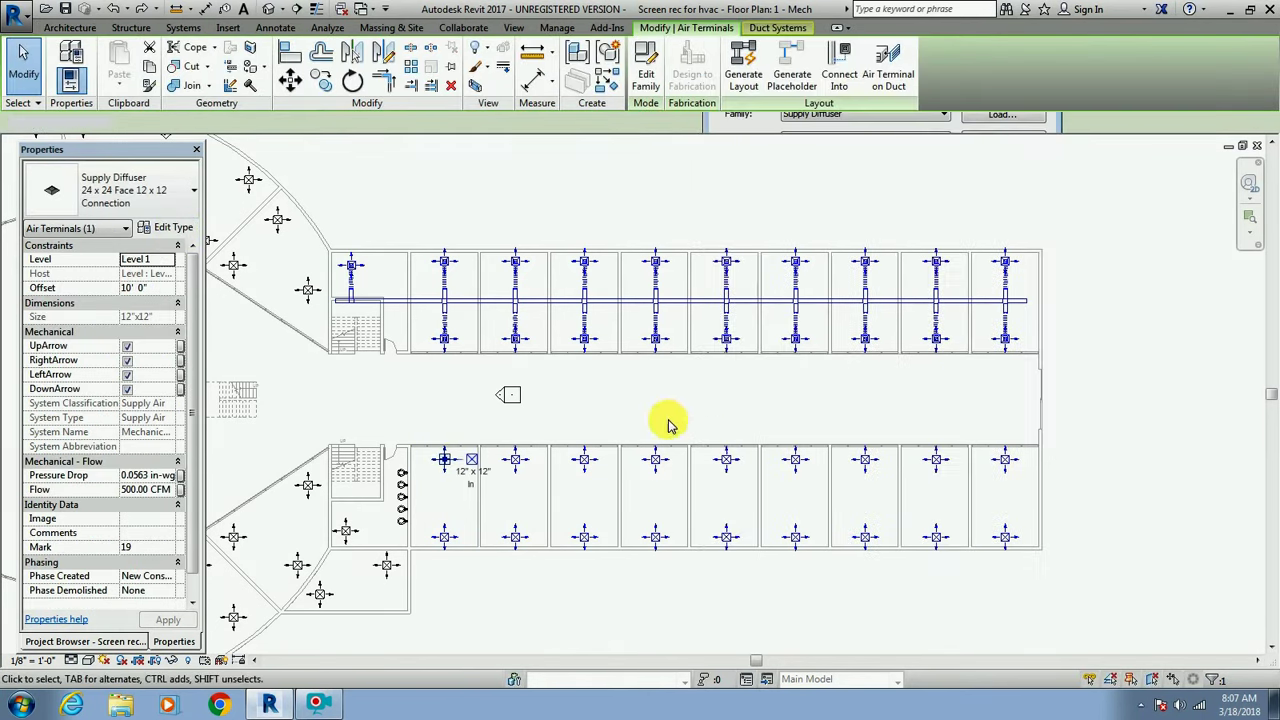
left_click(666, 420)
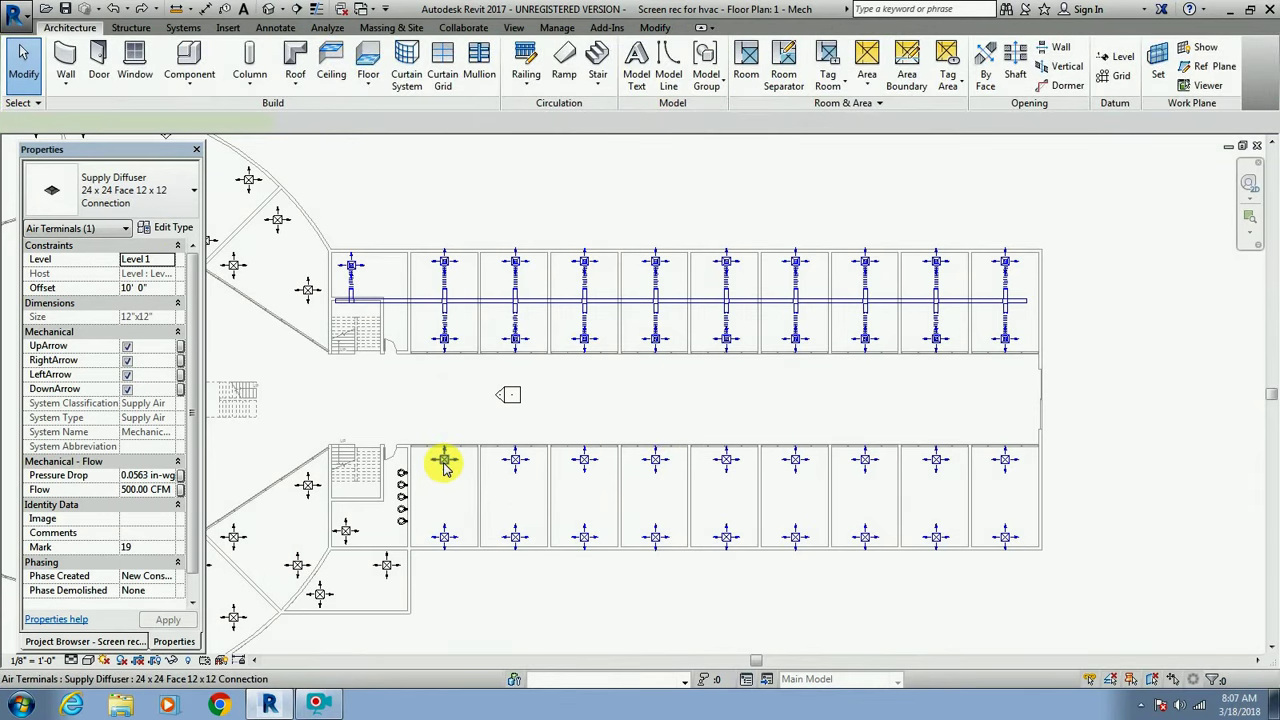
Select two south-wing diffusers and generate a duct layout preview for their system.
left_click(444, 463)
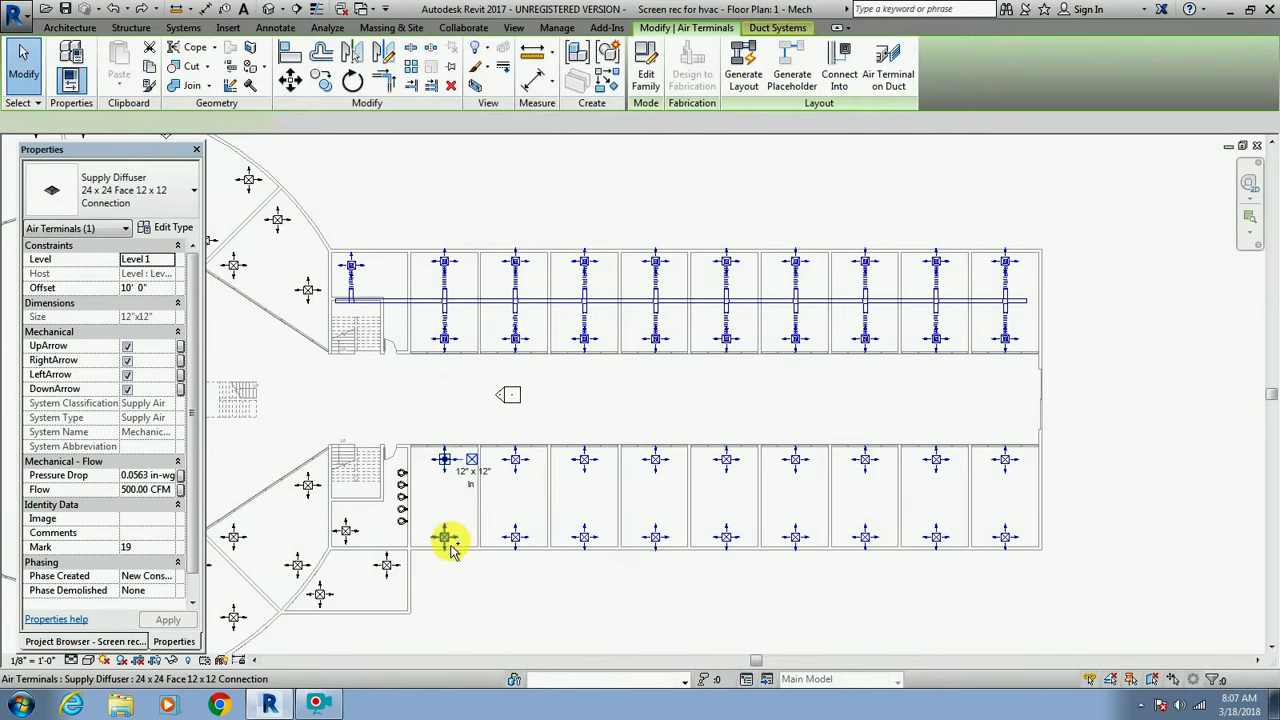
left_click(447, 540)
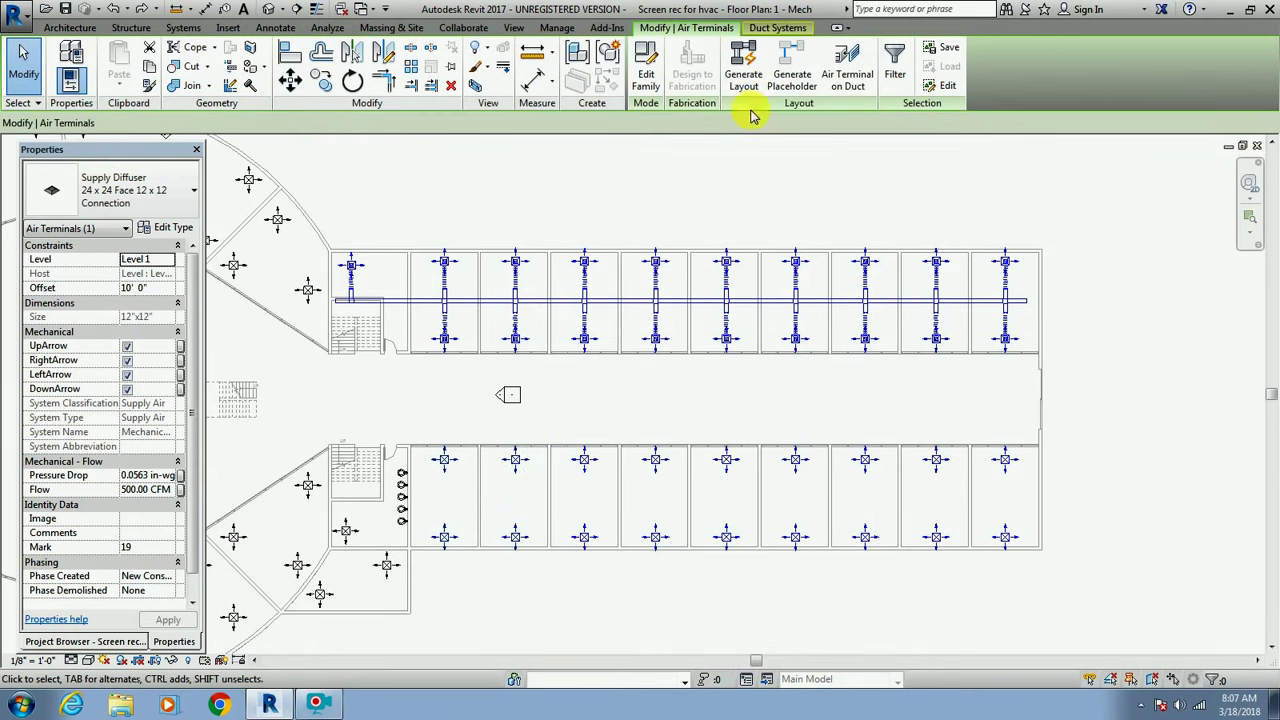
left_click(743, 80)
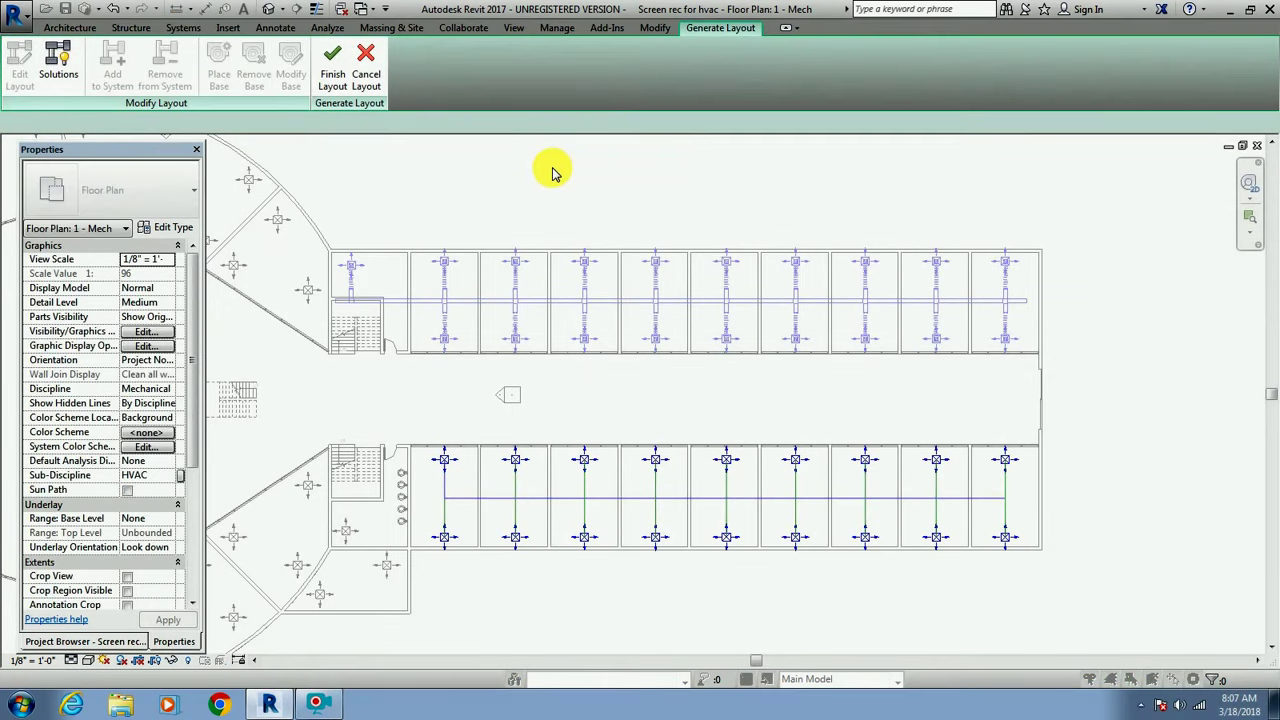
Set the main duct offset to 12' 0" in the duct conversion settings.
left_click(405, 123)
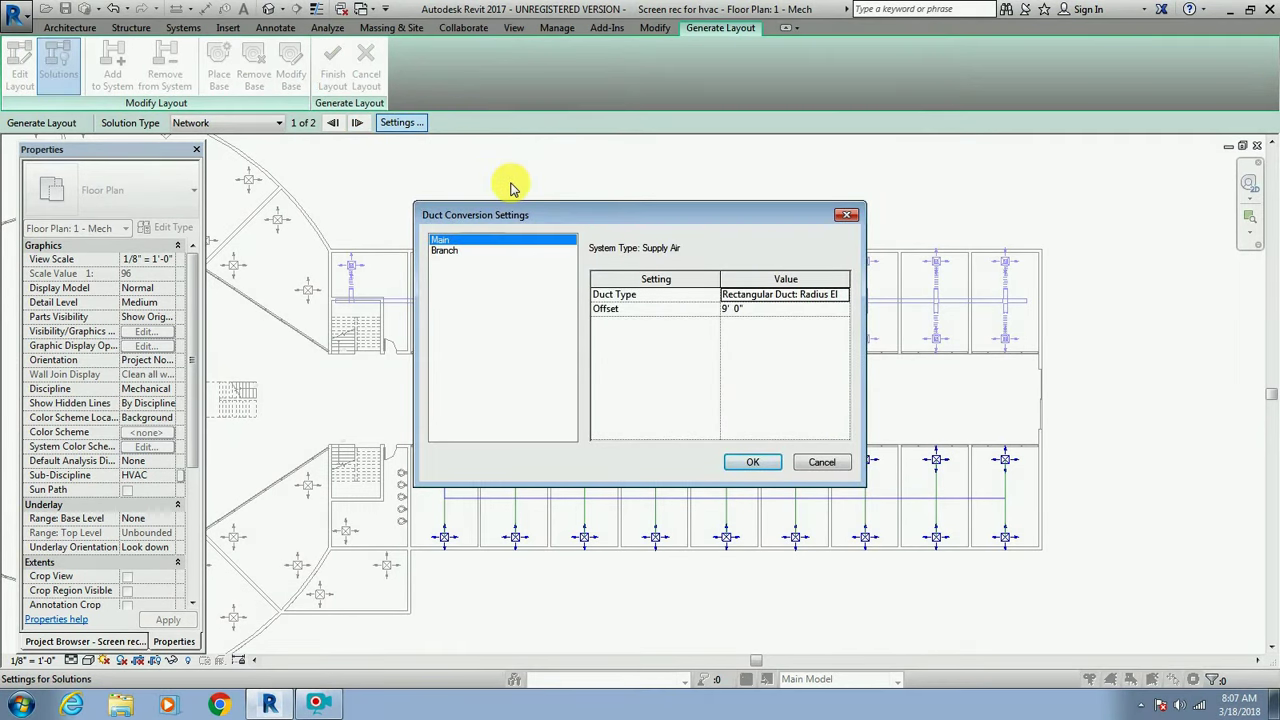
left_click(737, 309)
double_click(755, 312)
type("12")
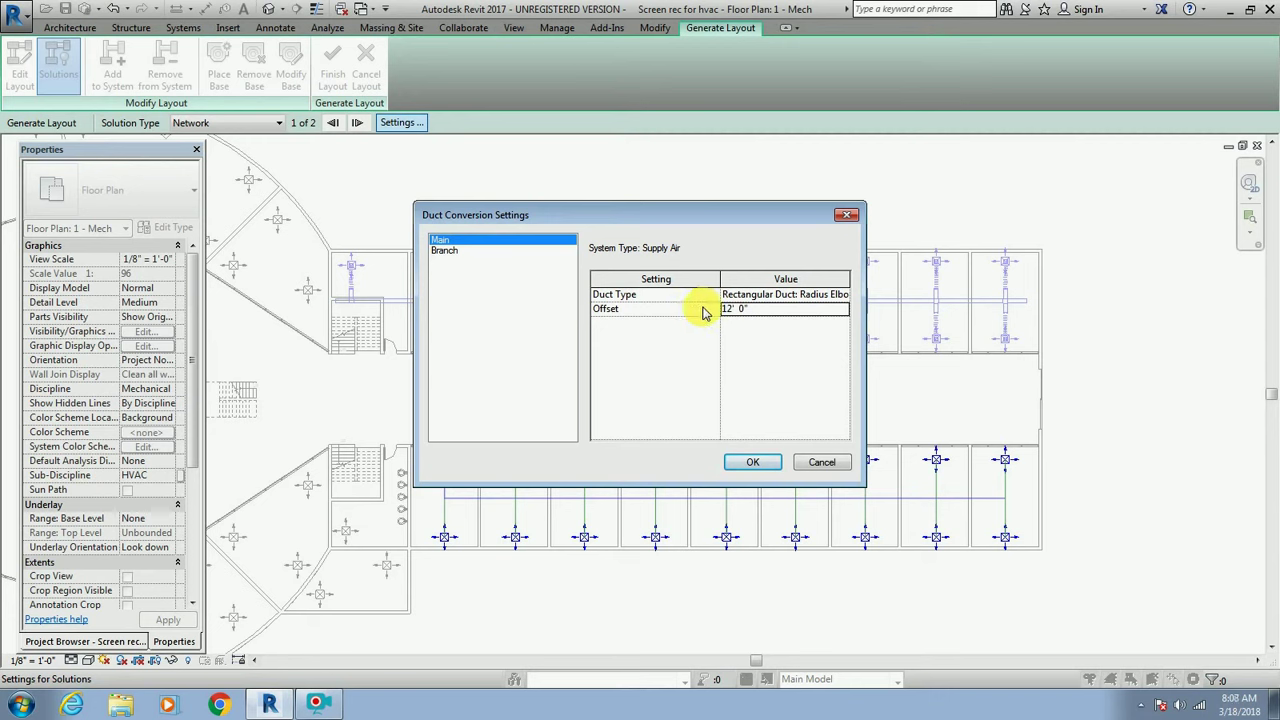
left_click(757, 294)
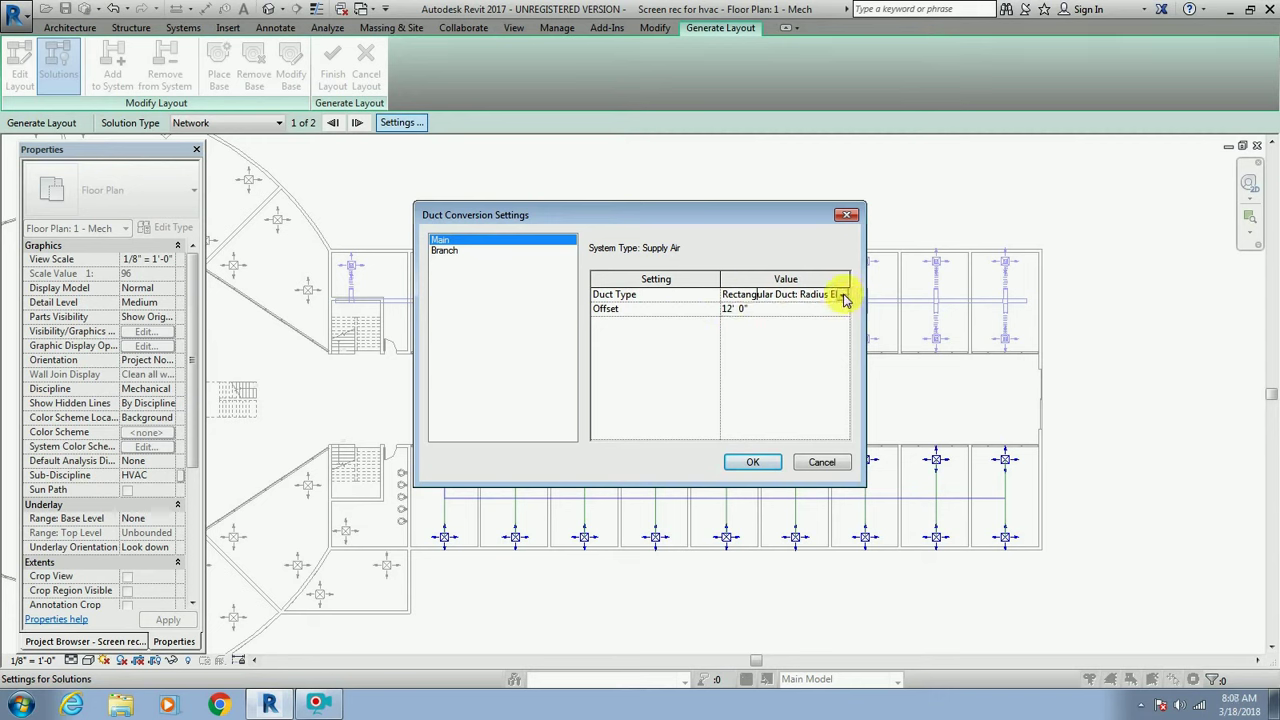
left_click(843, 296)
Set branch offset to 12' 0" with Flex Duct Round connections, apply, and finish the layout.
left_click(843, 296)
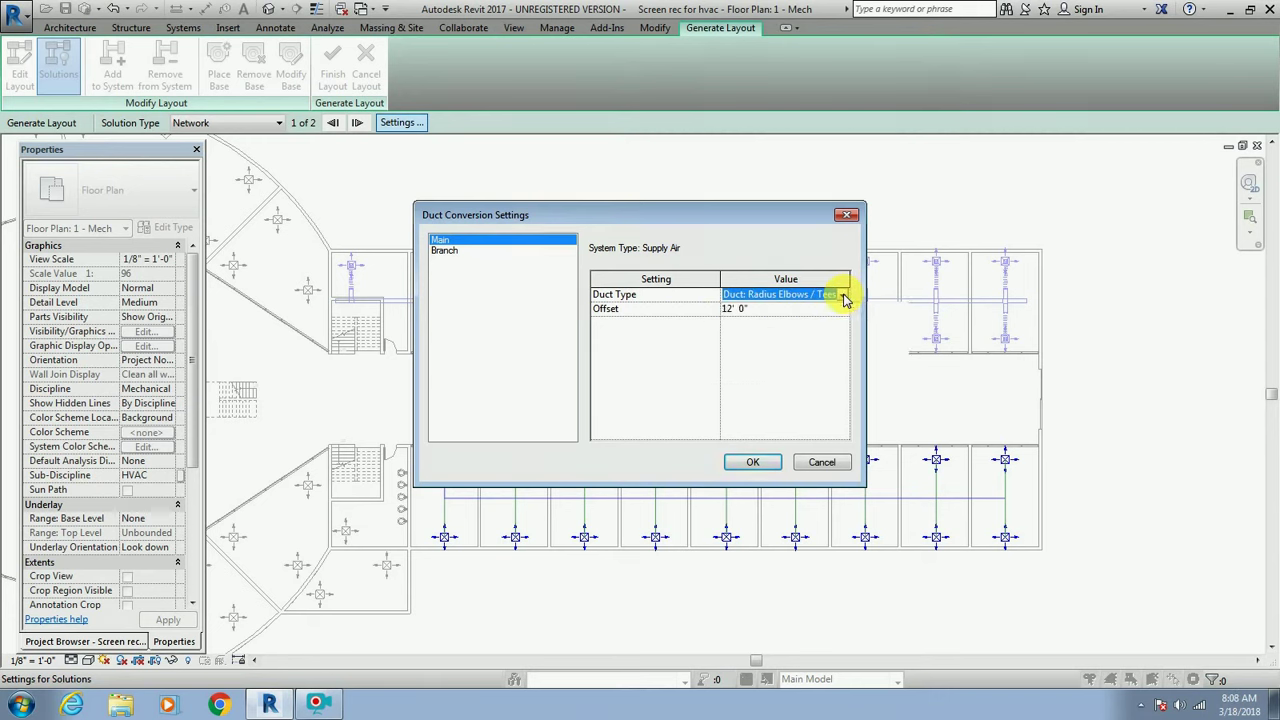
left_click(437, 250)
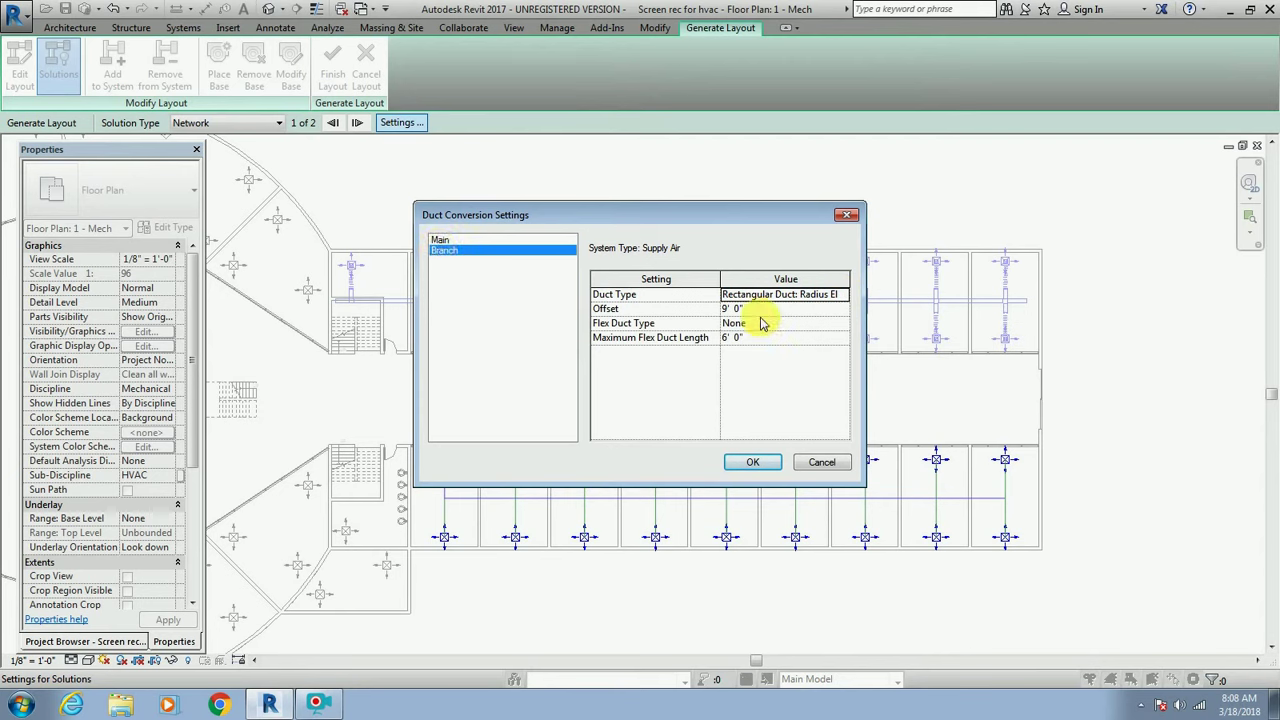
left_click(760, 312)
type("12")
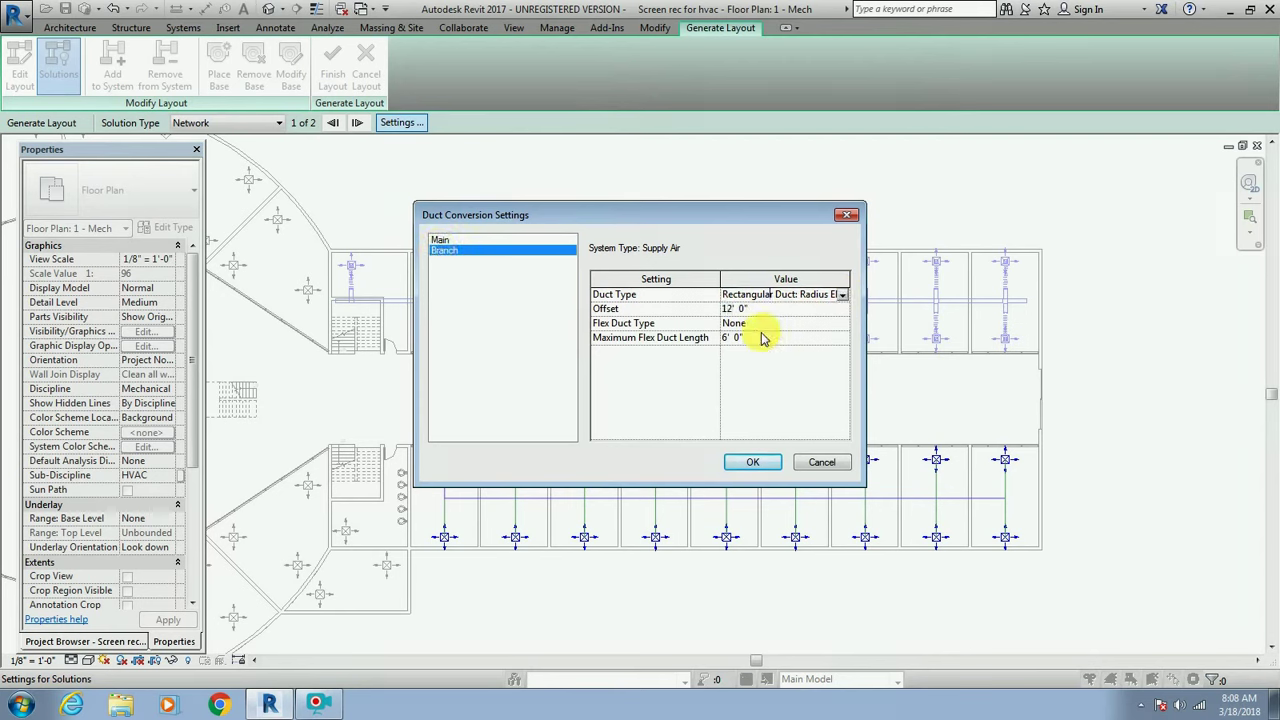
left_click(842, 326)
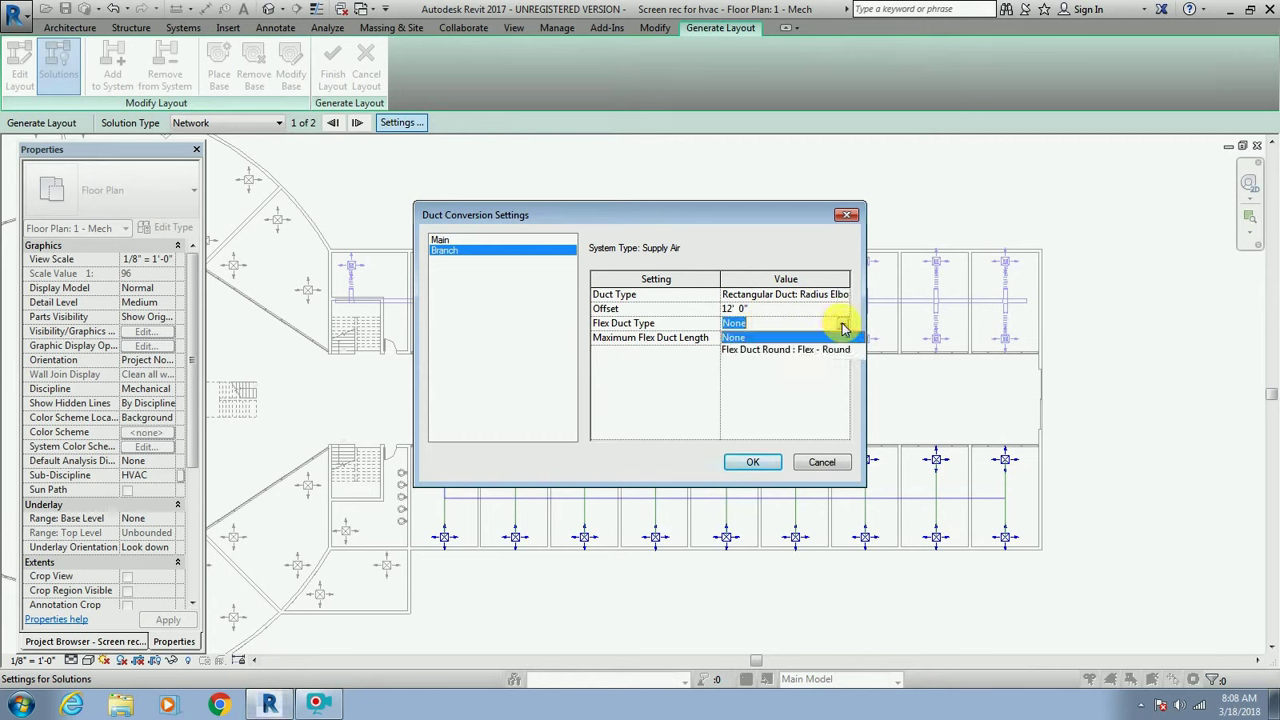
left_click(815, 348)
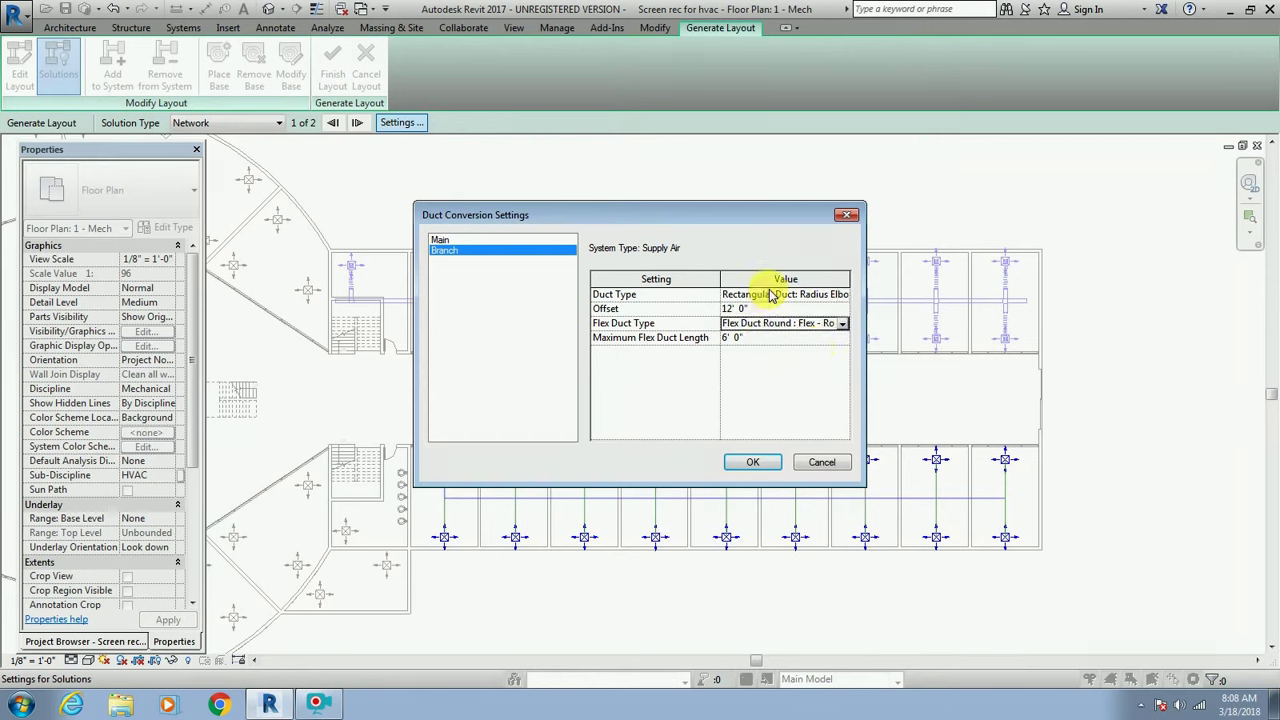
left_click(828, 298)
left_click(843, 296)
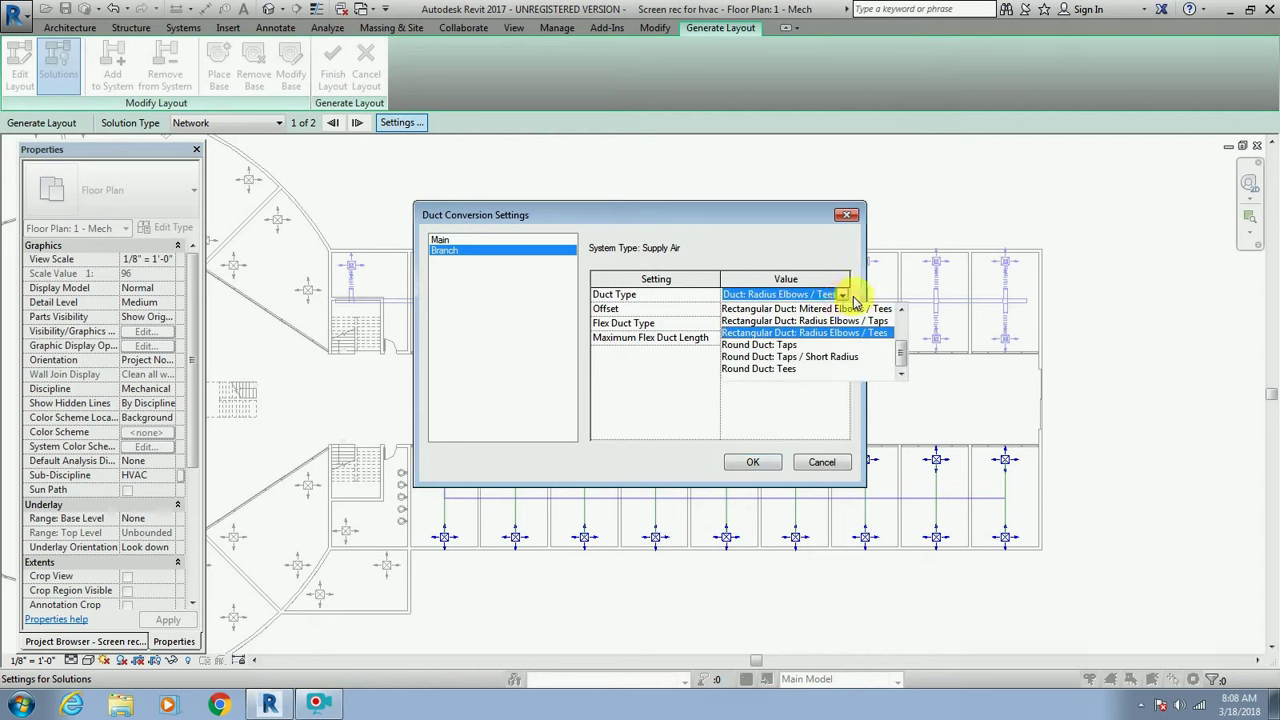
left_click(847, 298)
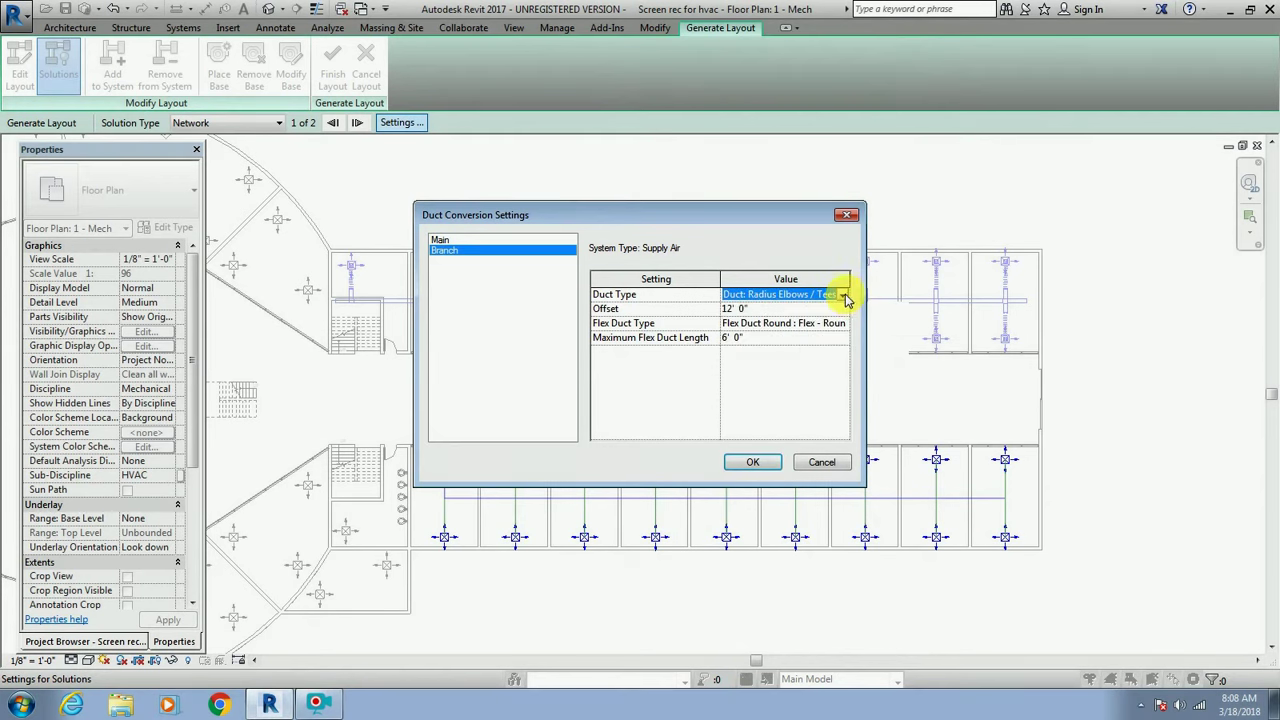
left_click(755, 463)
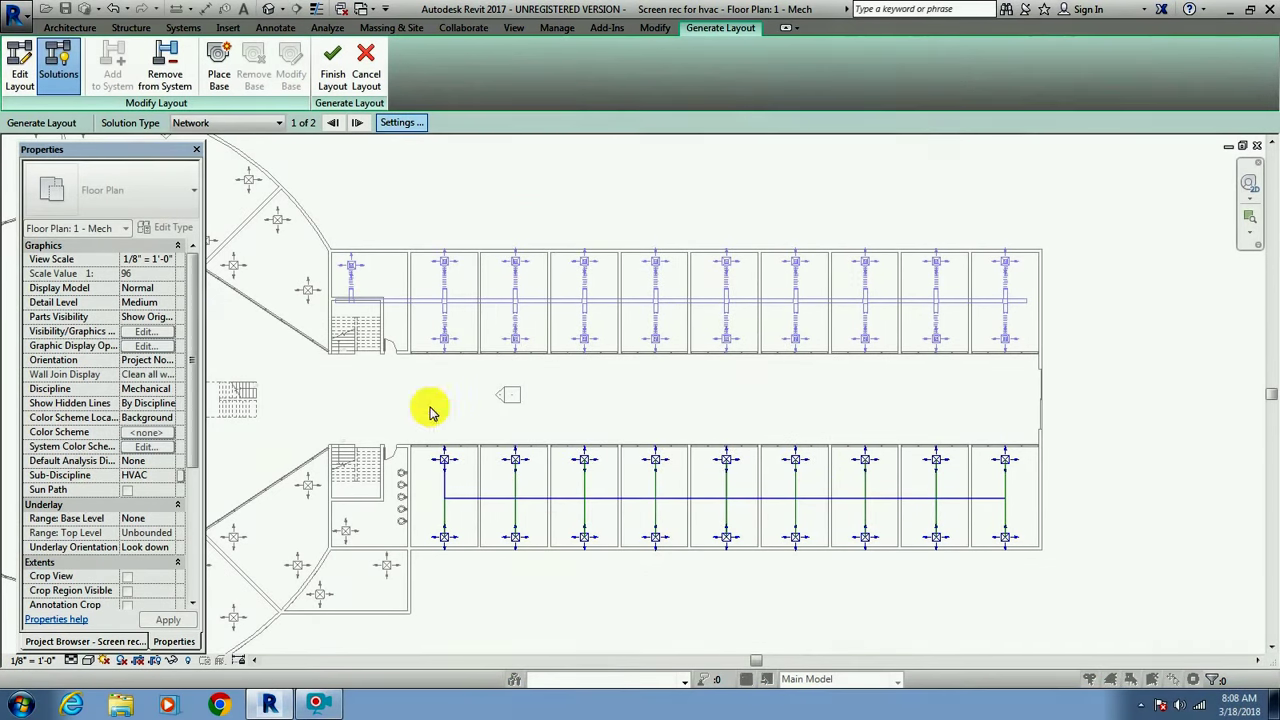
left_click(337, 89)
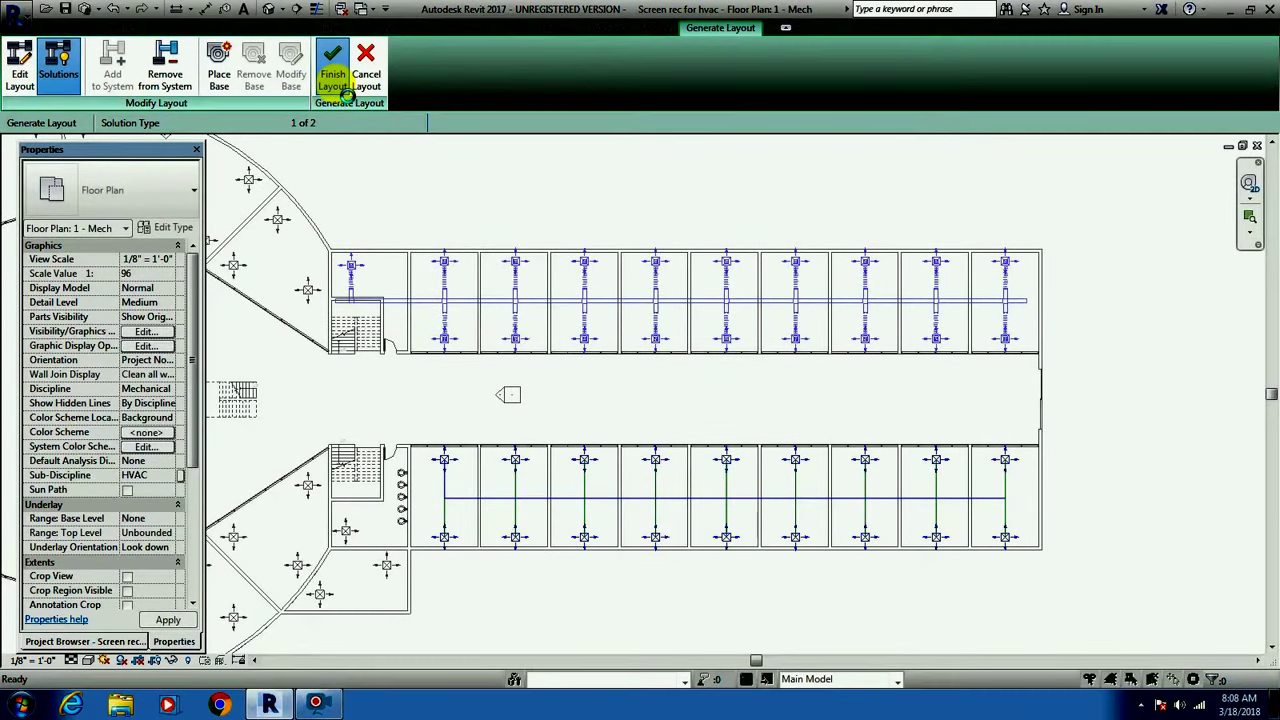
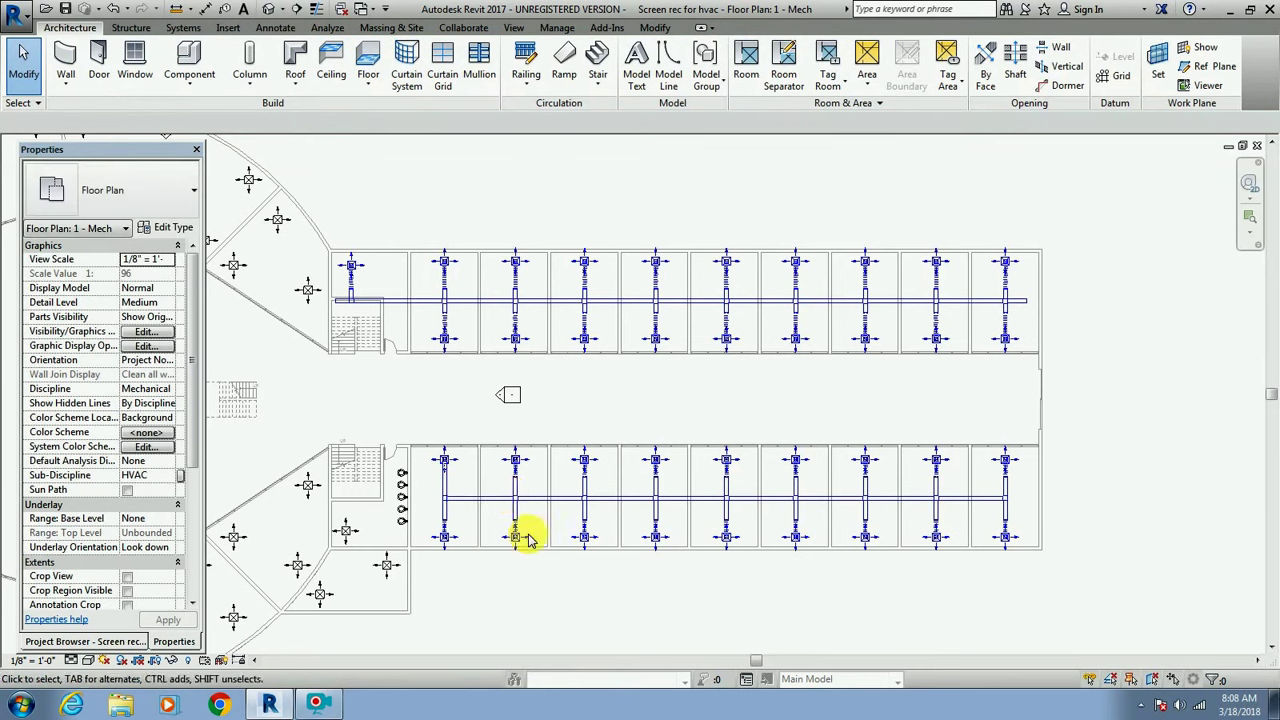
Delete the transition fitting on the upper diffuser in the leftmost lower-row room.
scroll(443, 480, "up", 4)
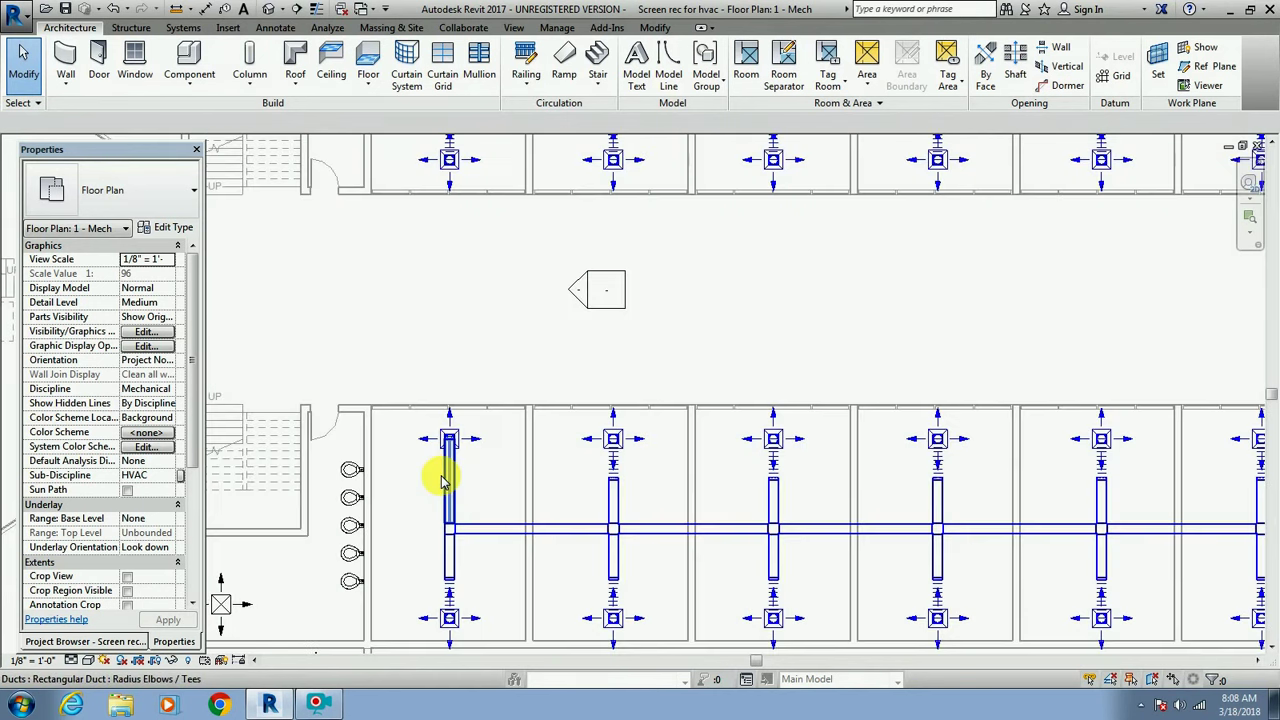
scroll(452, 484, "up", 4)
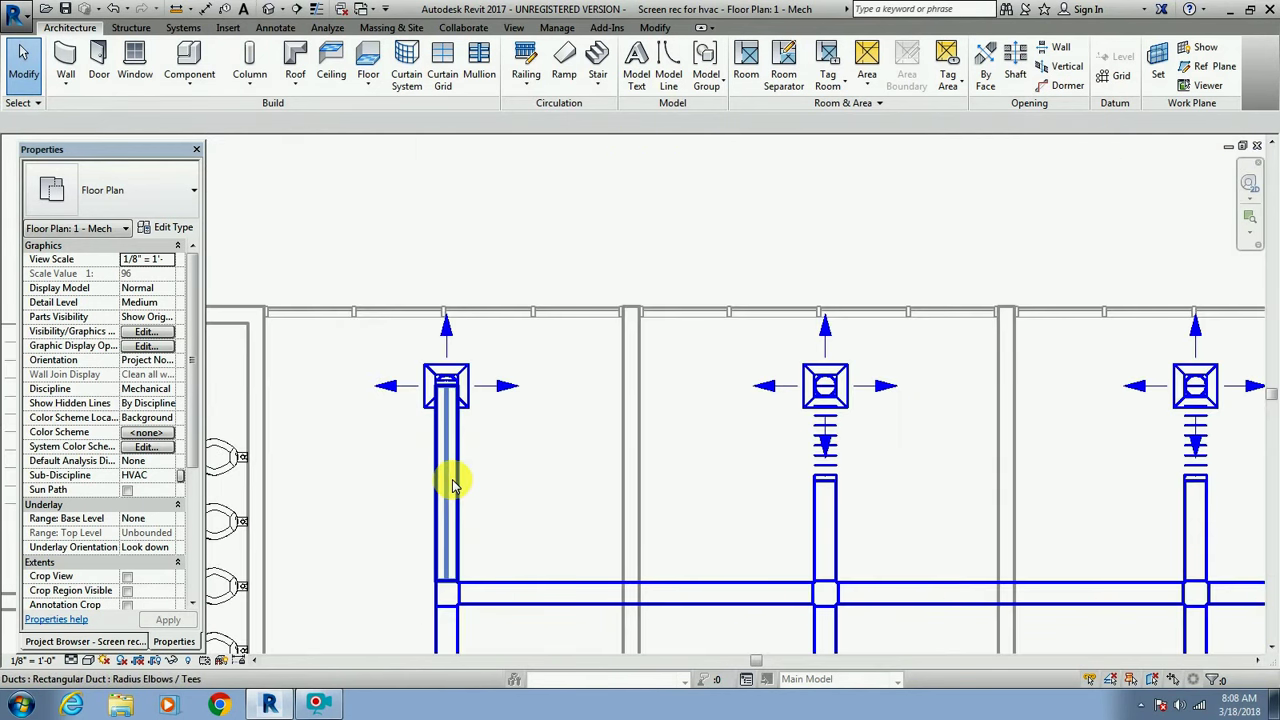
left_click(452, 395)
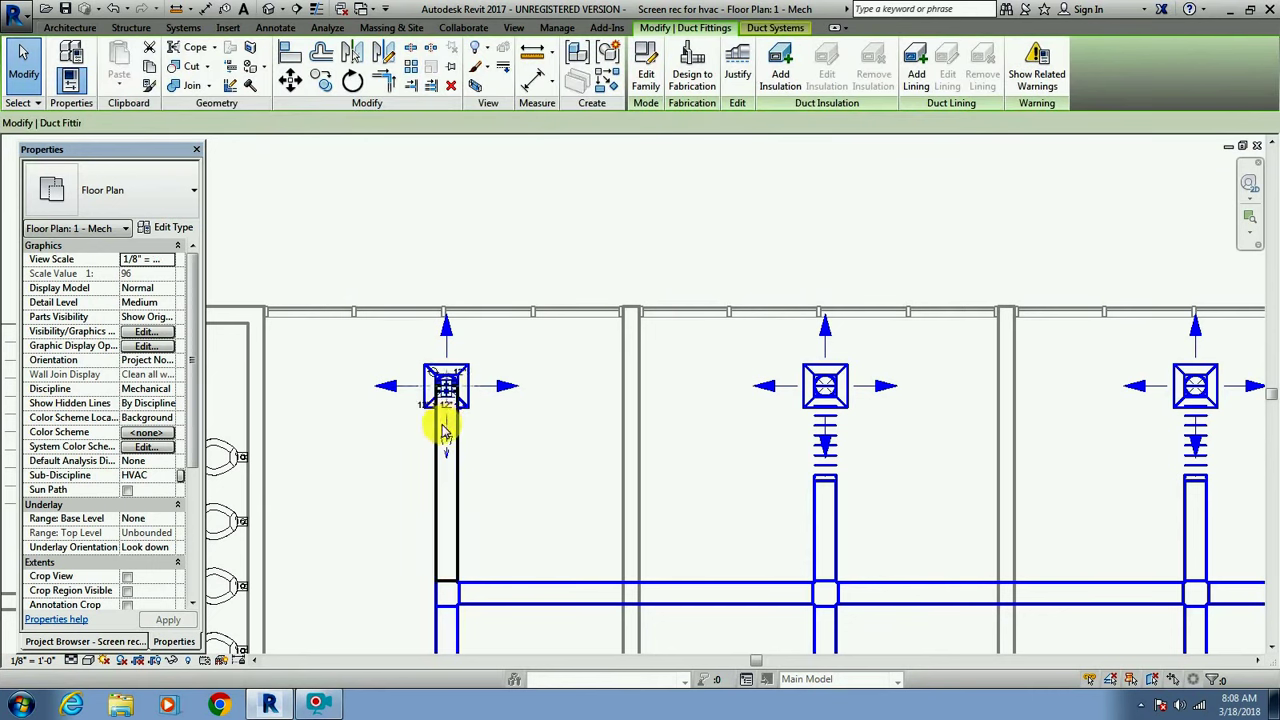
left_click_drag(446, 432, 446, 495)
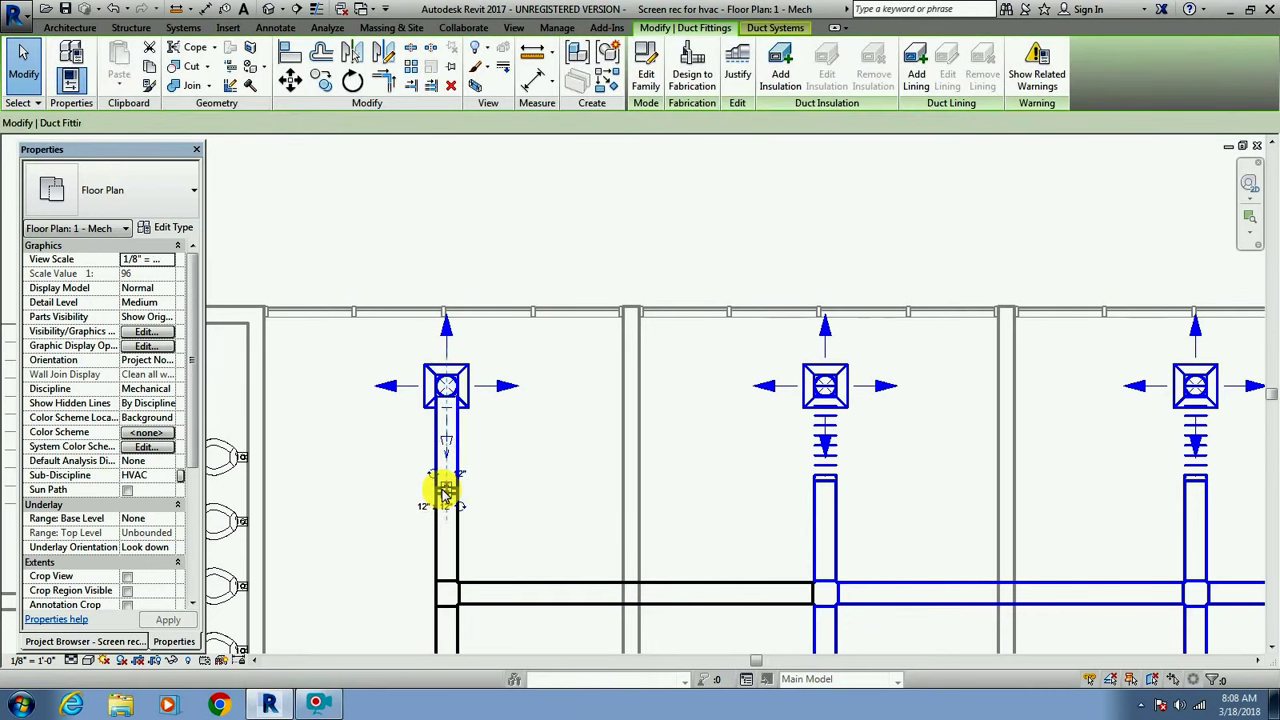
left_click(540, 495)
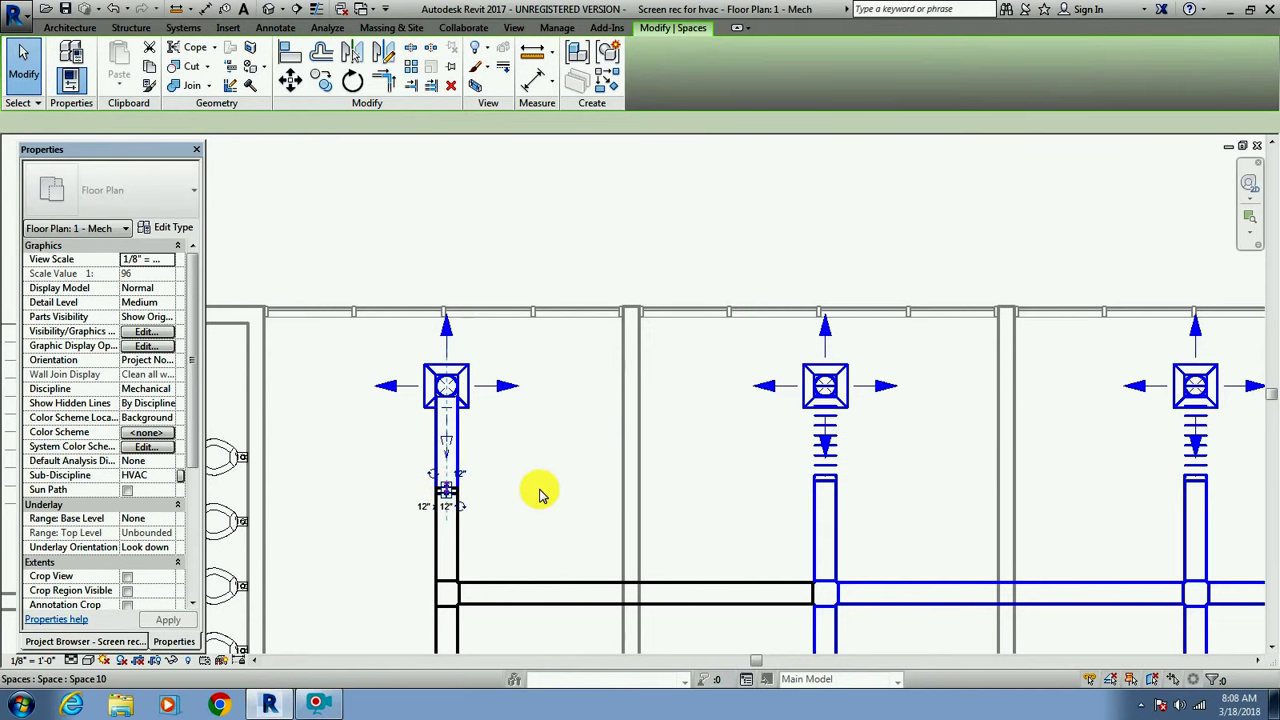
key("Escape")
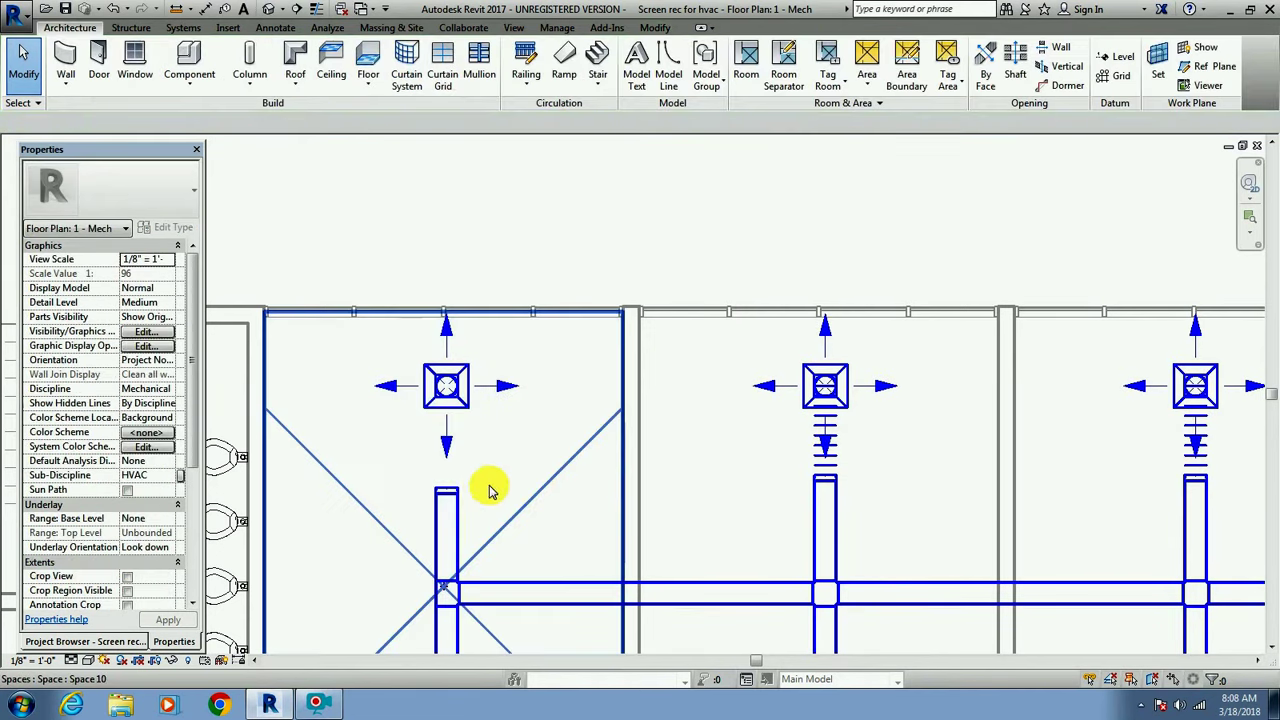
left_click(452, 396)
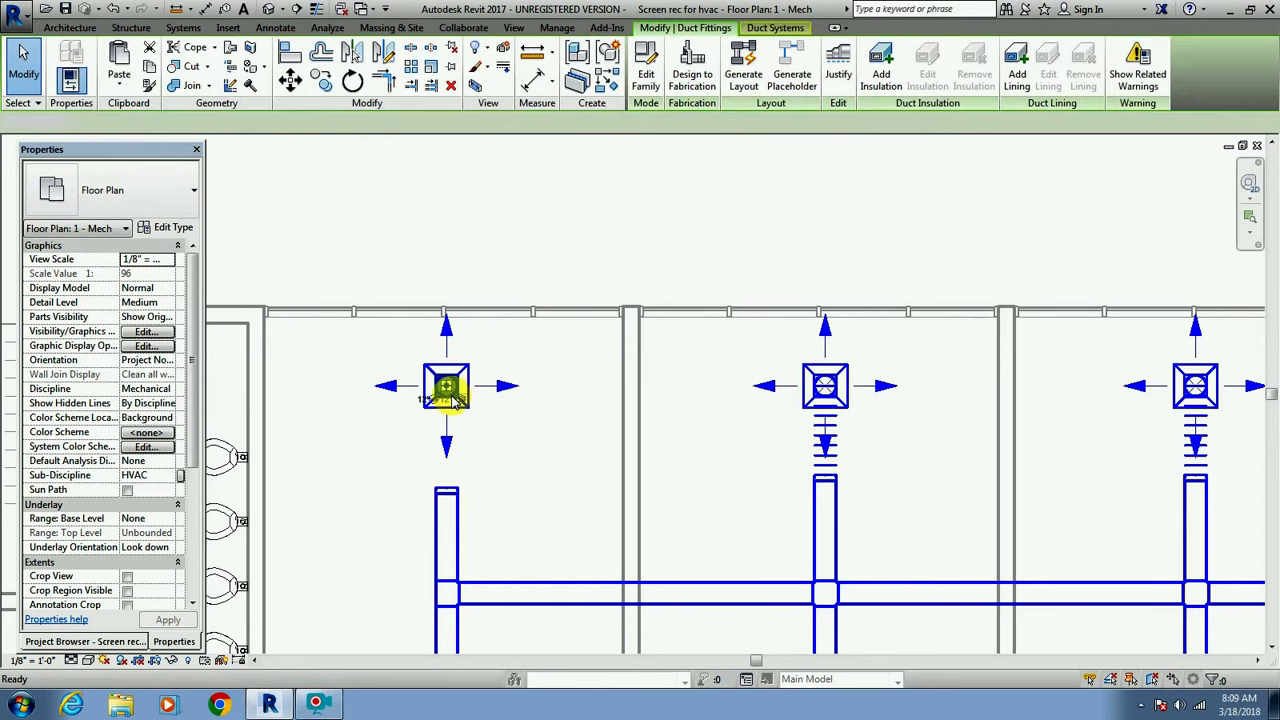
key("Delete")
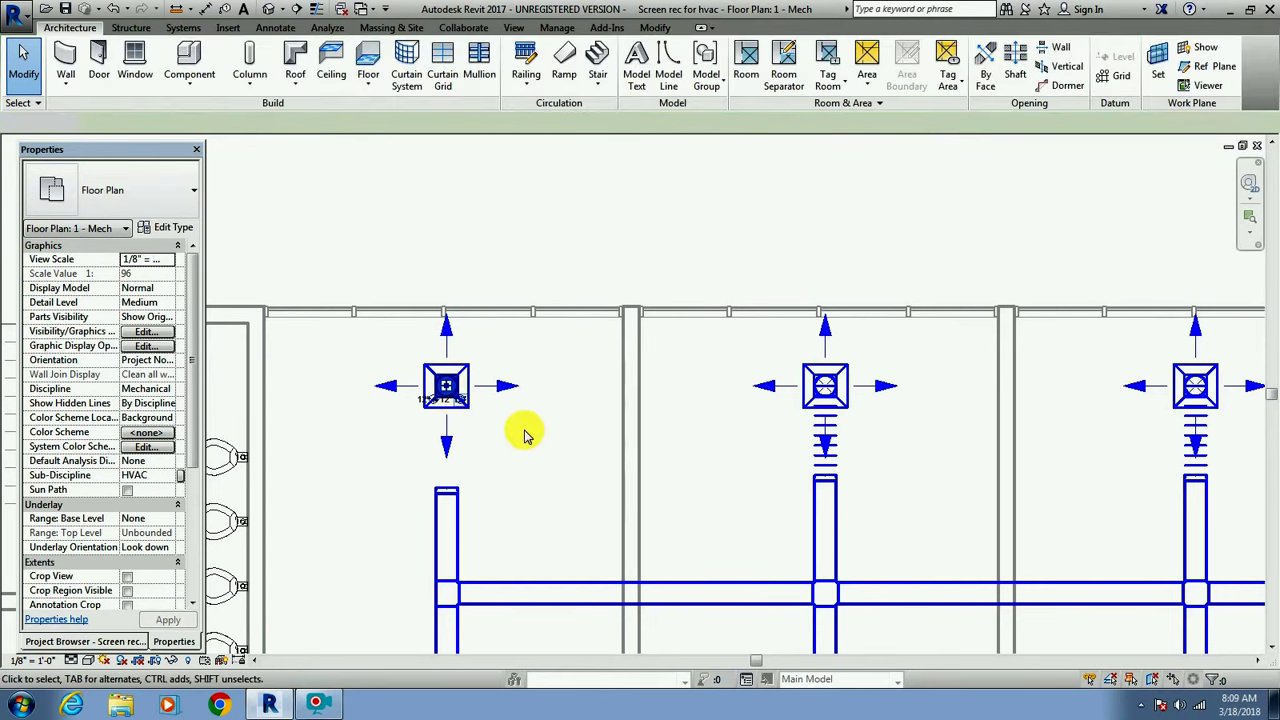
Draw a flex duct (FD) from the diffuser connector down to the branch duct end.
left_click(128, 28)
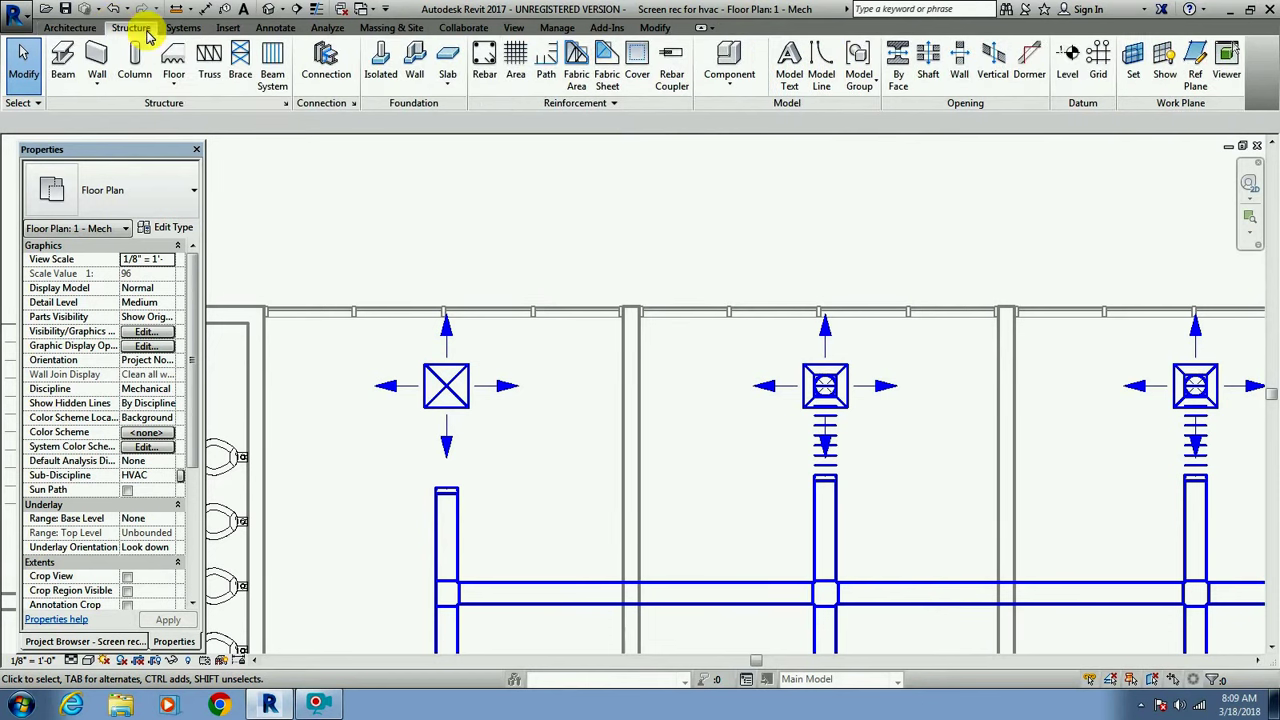
left_click(182, 28)
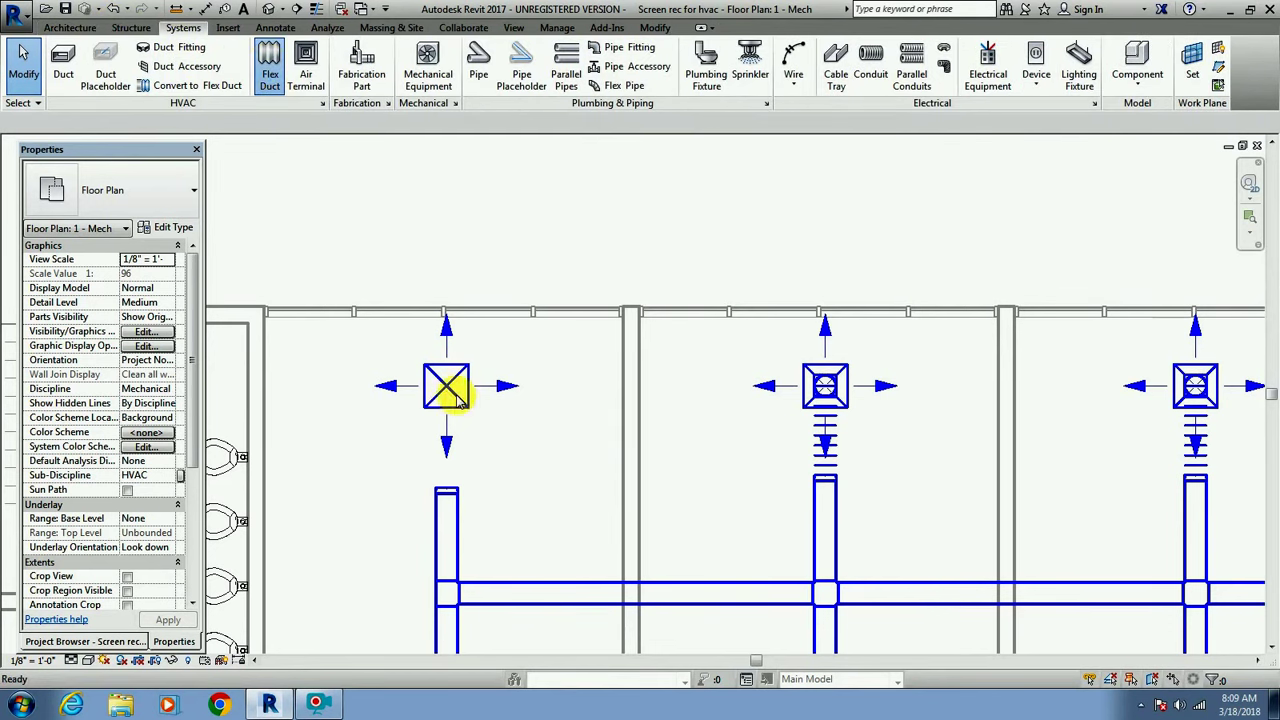
key("f")
key("d")
left_click(447, 457)
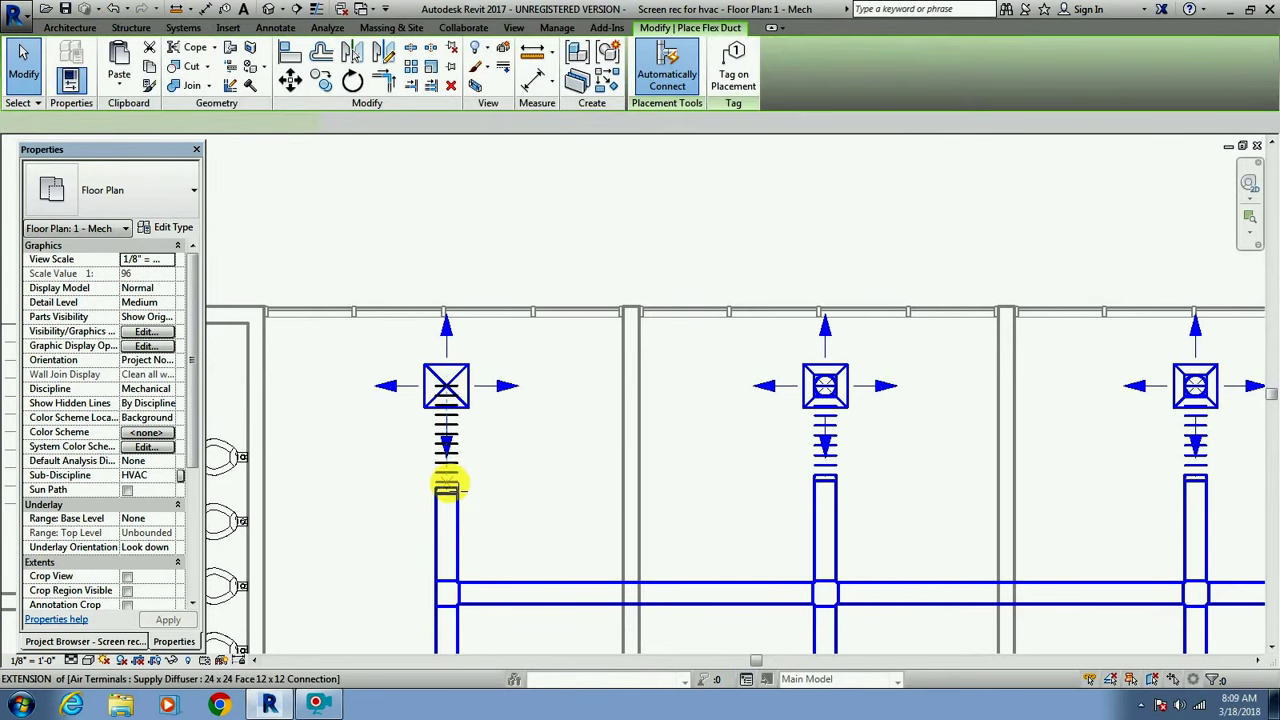
left_click(448, 493)
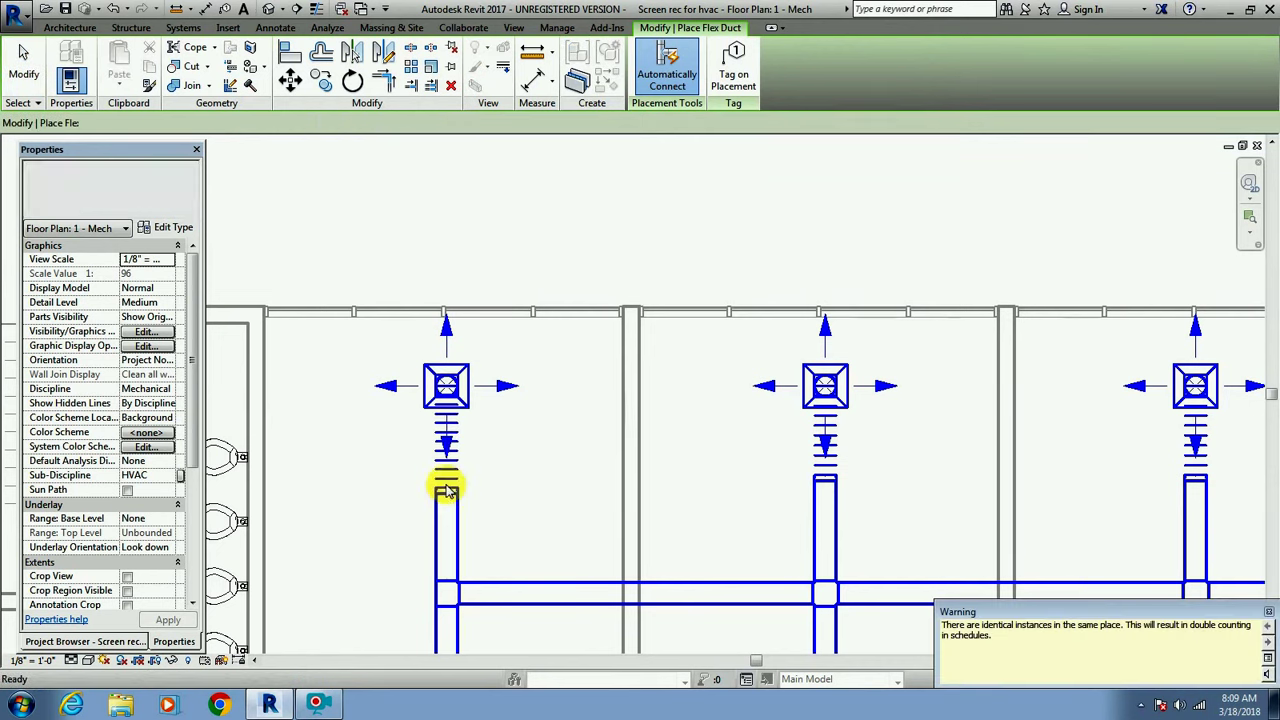
key("Escape")
Delete the misplaced transition and flex duct at the branch duct end.
left_click(452, 493)
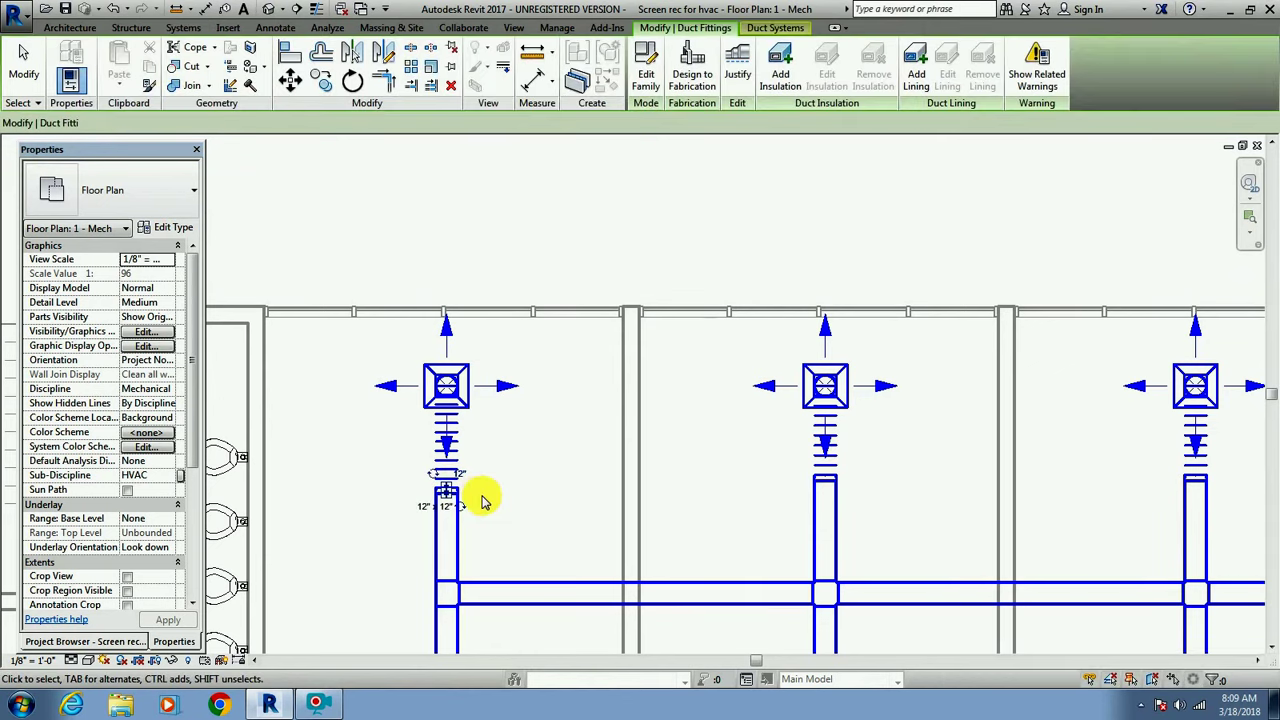
key("Delete")
left_click(446, 493)
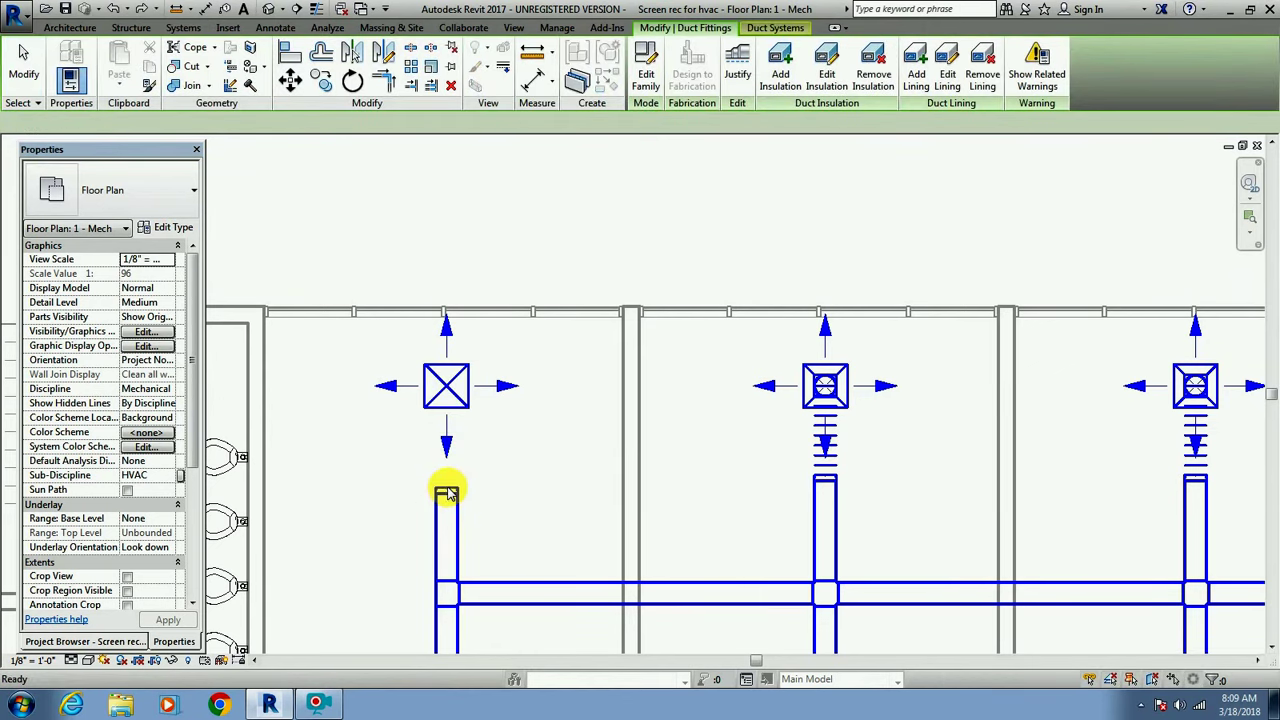
key("Escape")
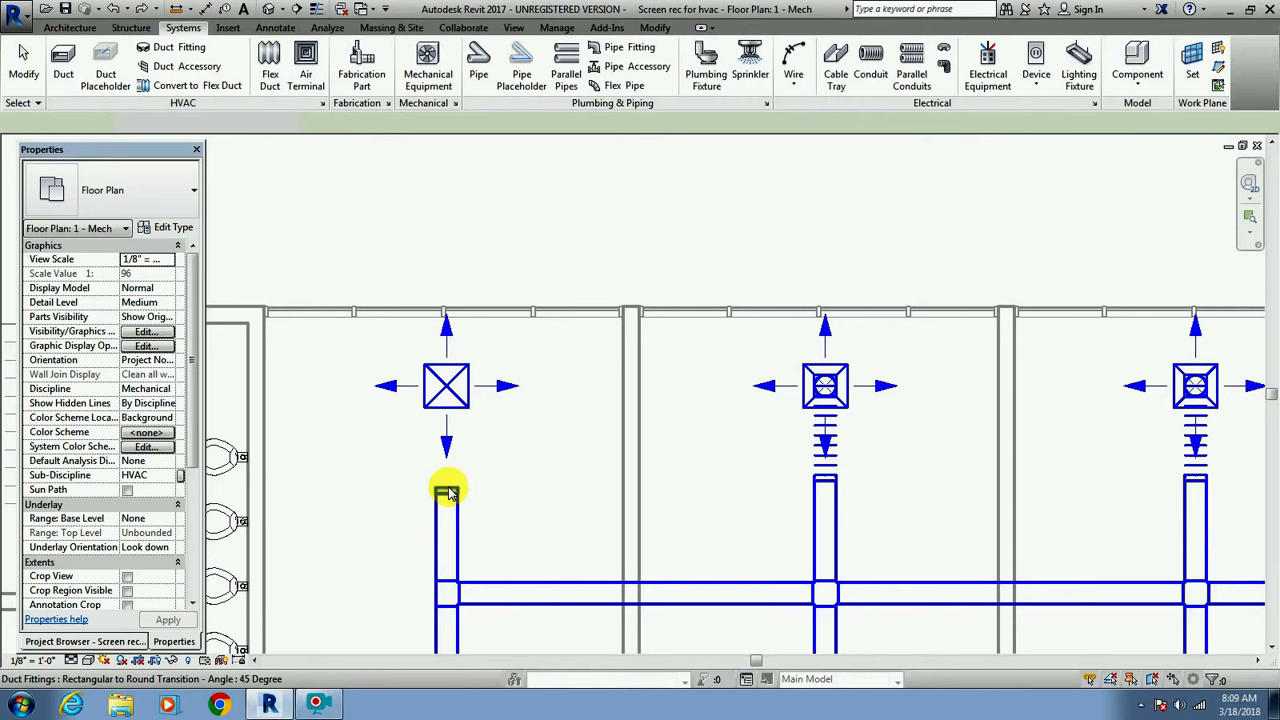
left_click(449, 494)
left_click(466, 494)
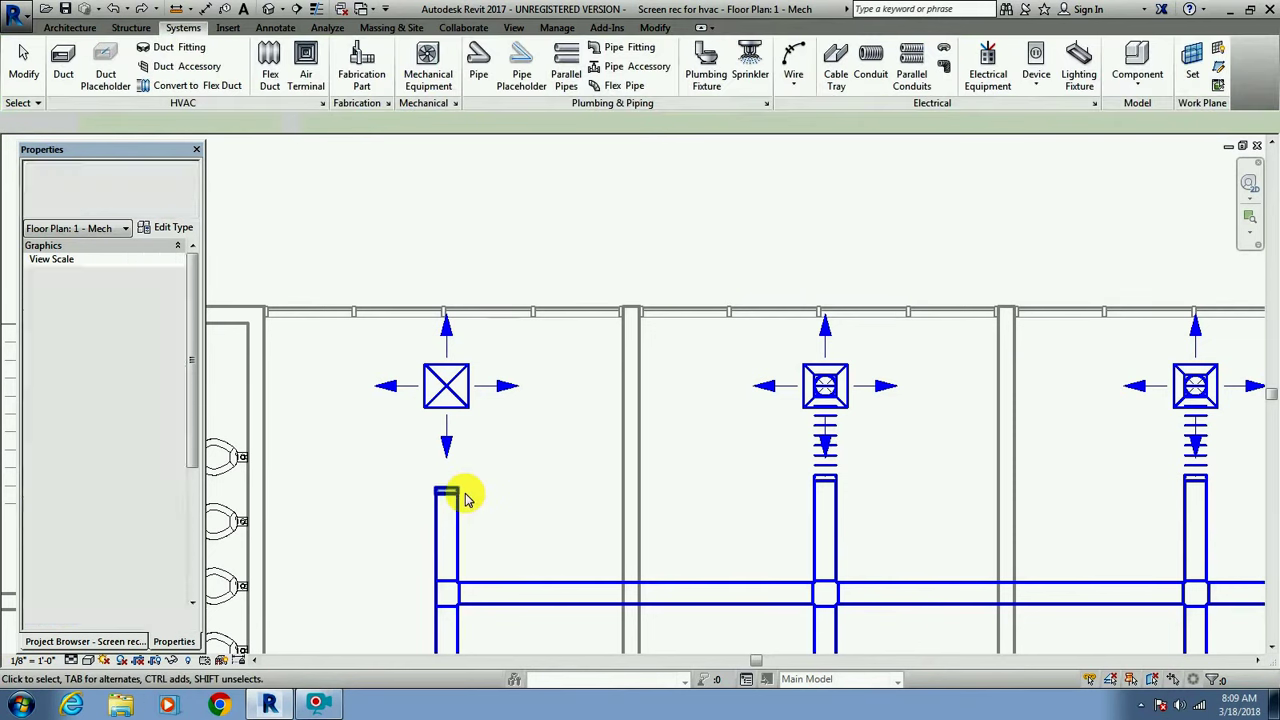
Redraw a 12" round flex duct from the branch duct end up to the diffuser.
left_click(269, 68)
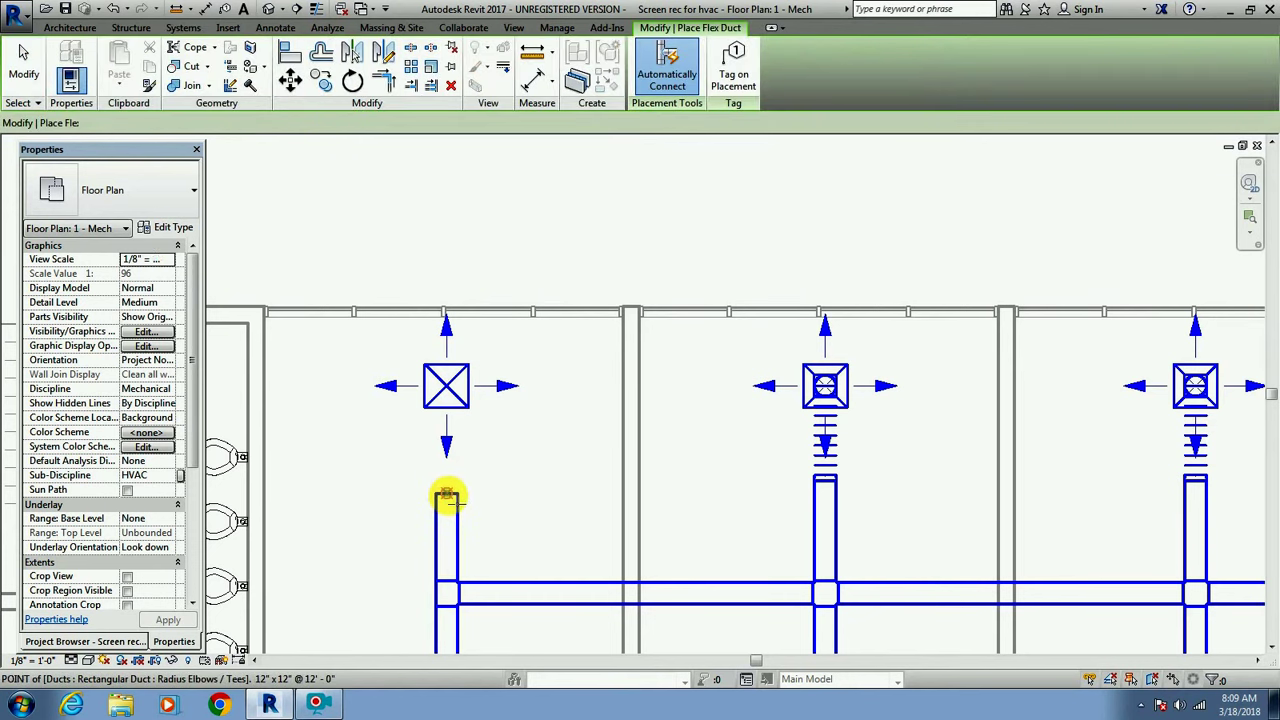
left_click(446, 496)
left_click(447, 385)
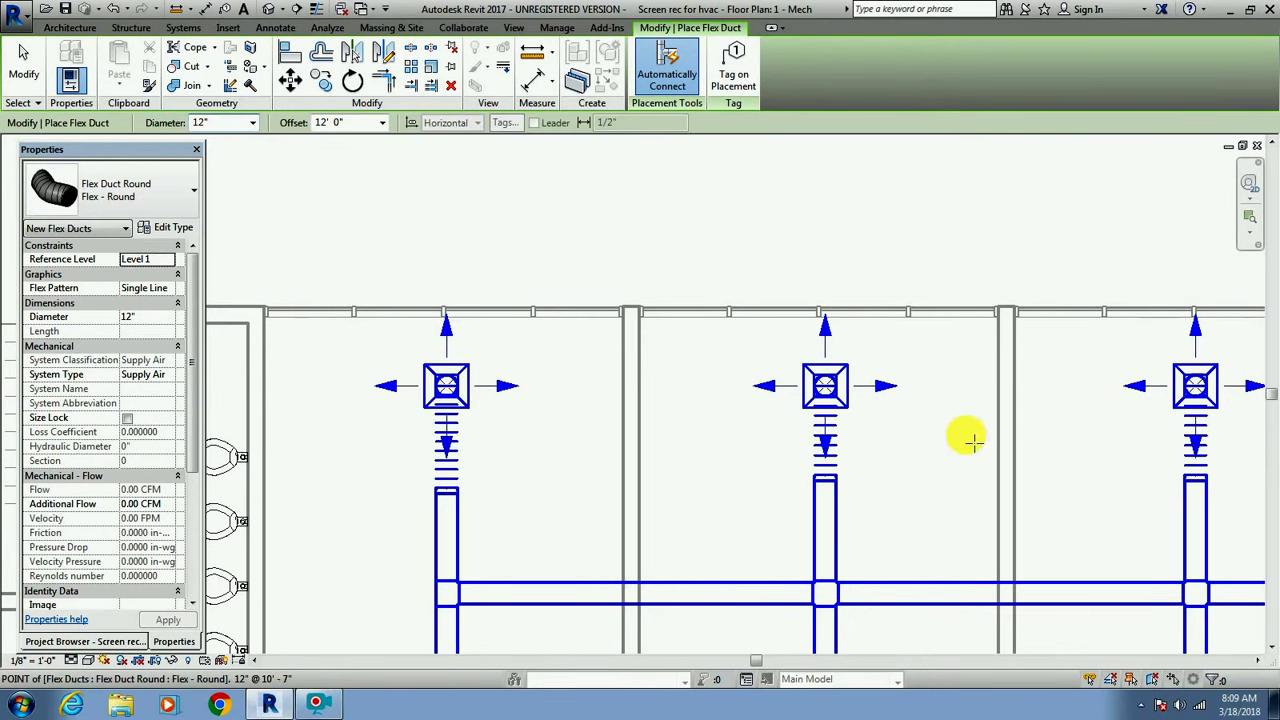
mouse_move(1268, 395)
left_mouse_down()
mouse_move(1263, 475)
mouse_move(1246, 486)
left_mouse_up()
key("Escape")
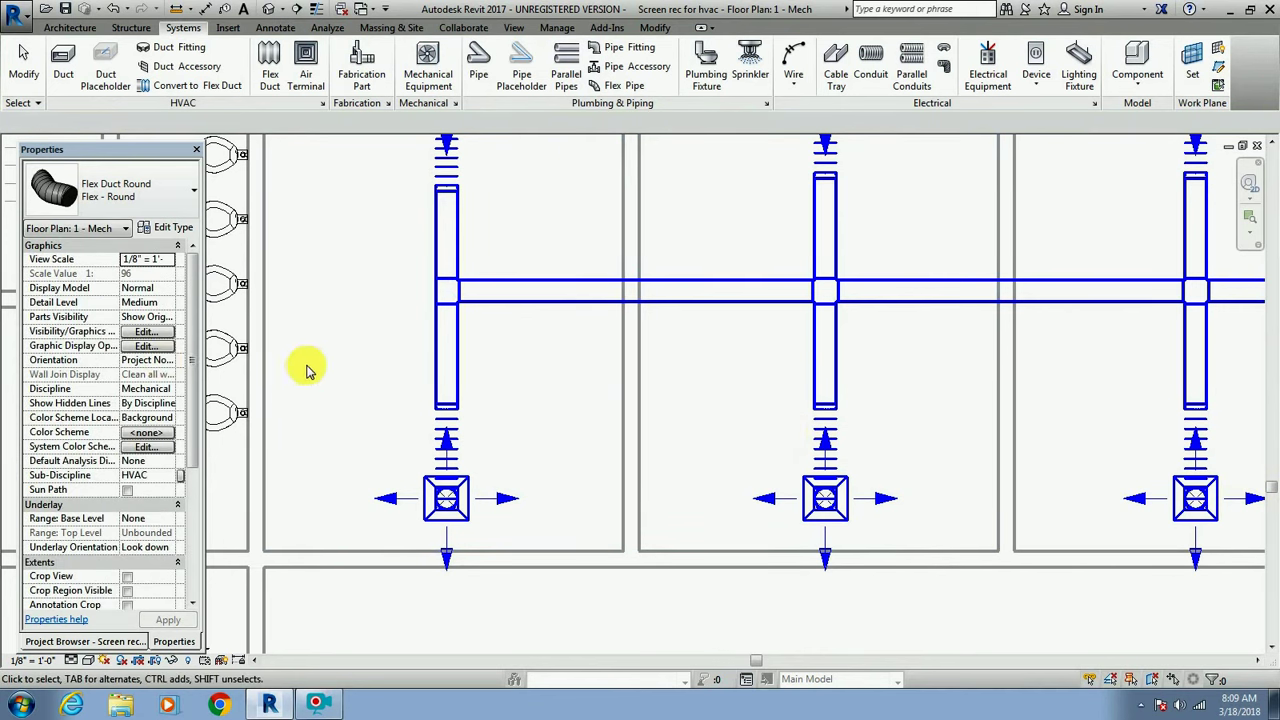
Bring the cross fitting at the end of the 12"x12" supply main into view.
scroll(320, 377, "down", 2)
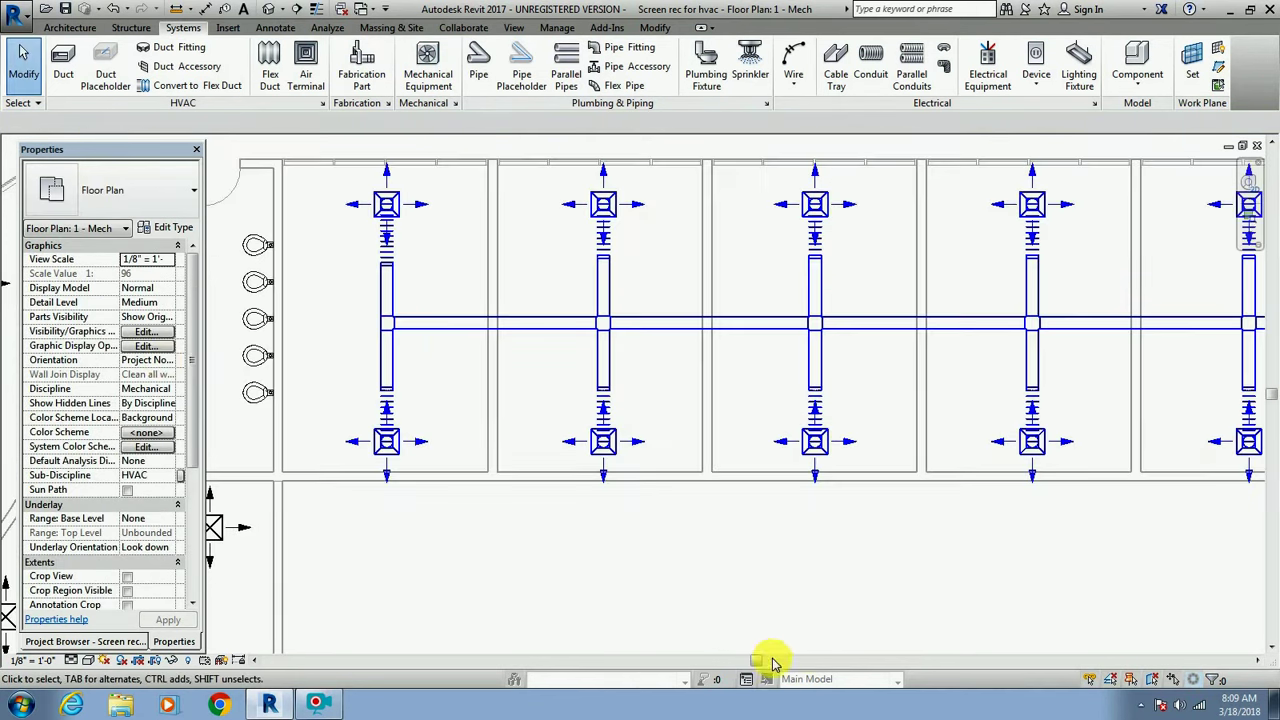
left_click_drag(760, 665, 615, 655)
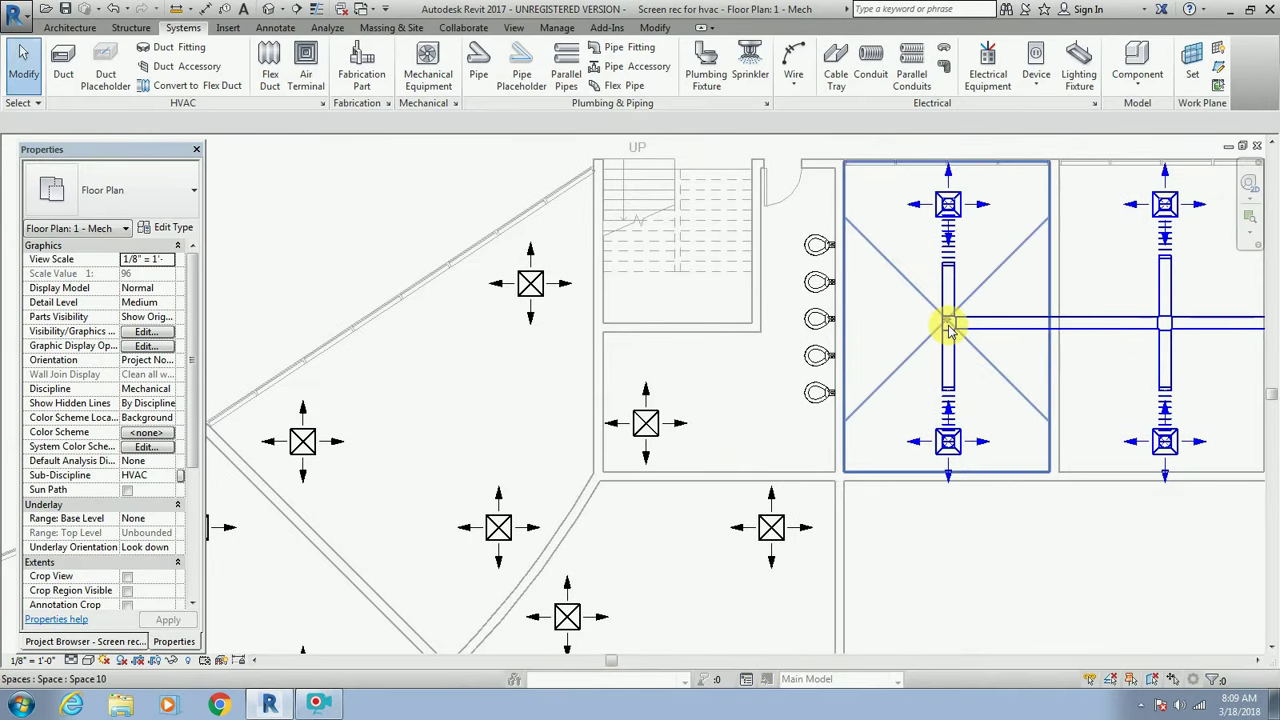
scroll(940, 330, "up", 2)
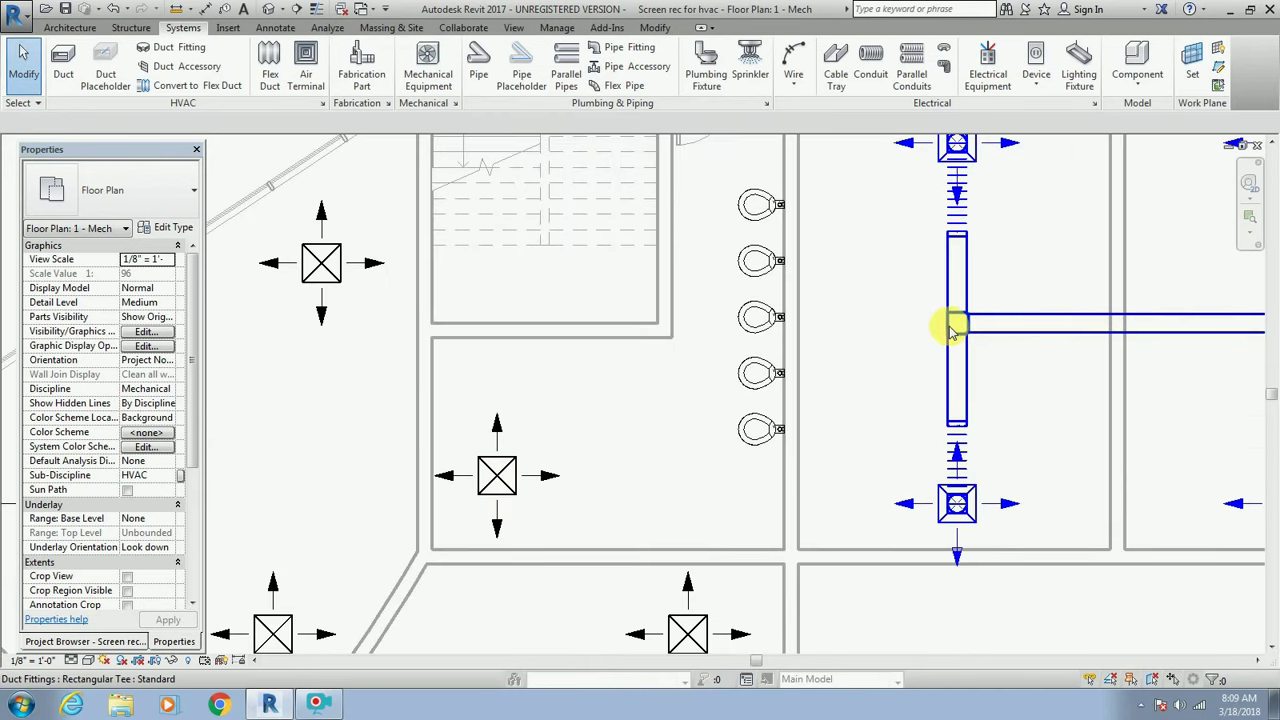
left_click(953, 332)
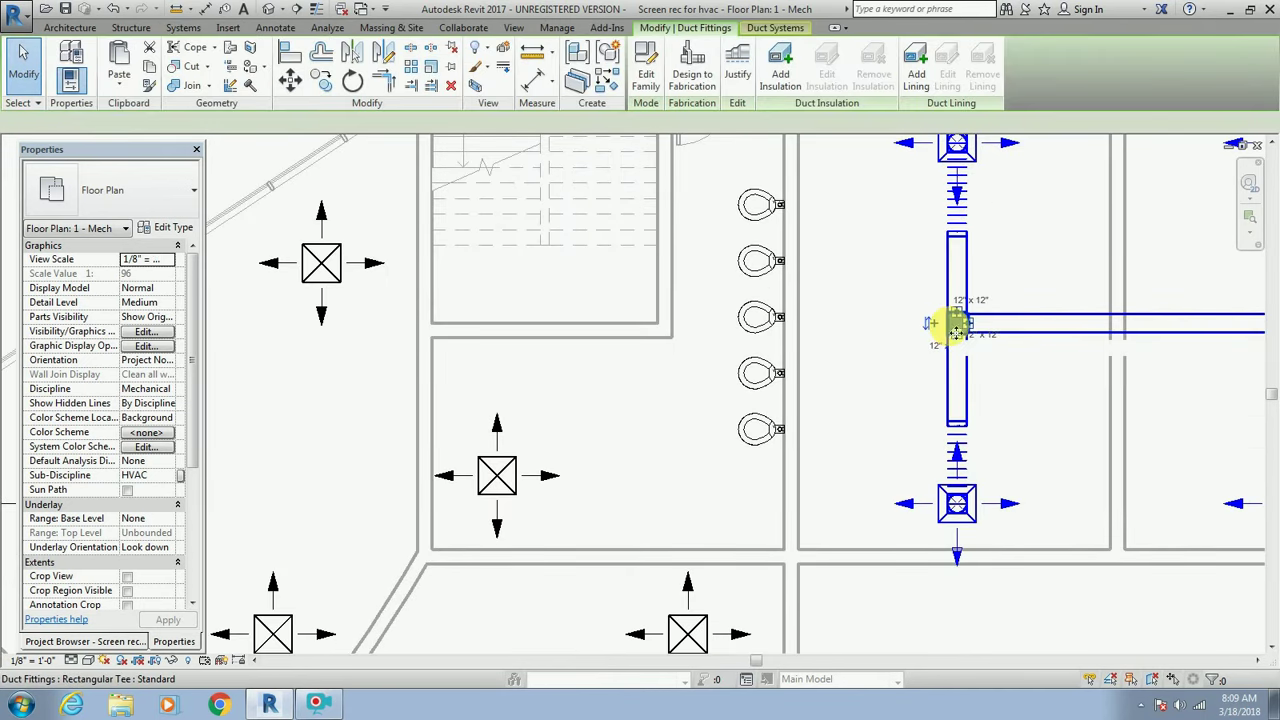
scroll(955, 332, "up", 1)
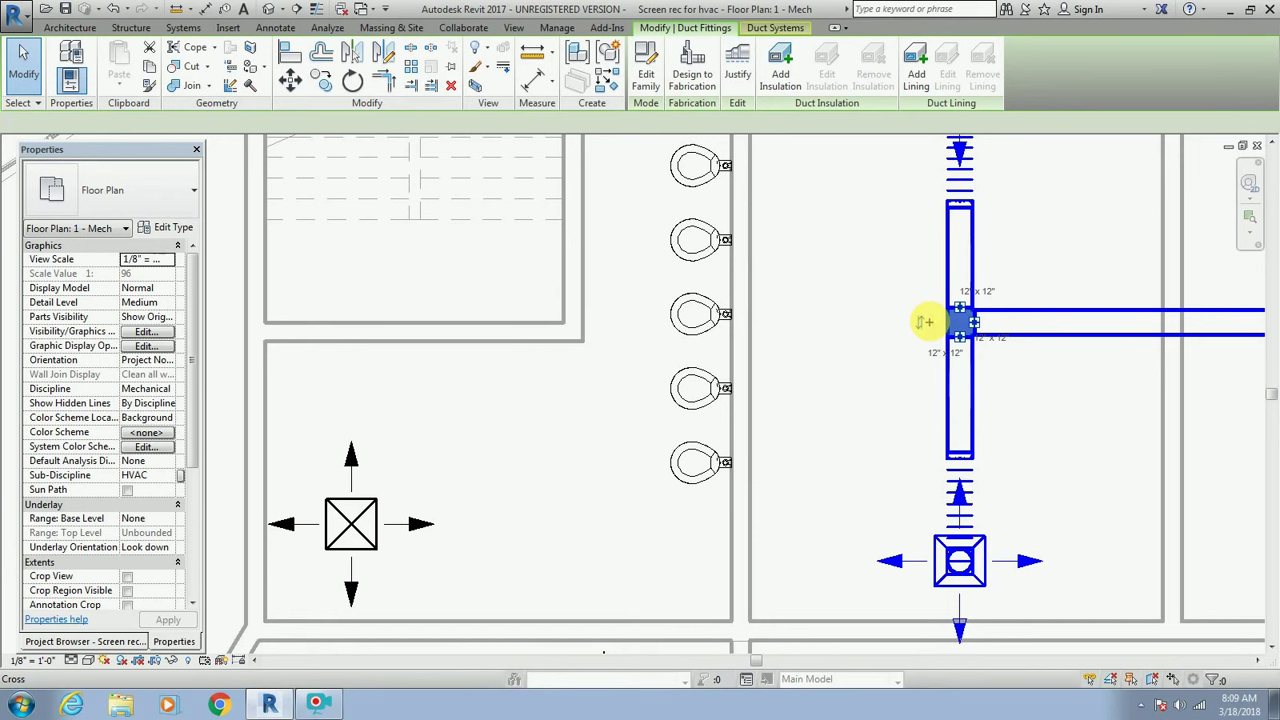
key("Escape")
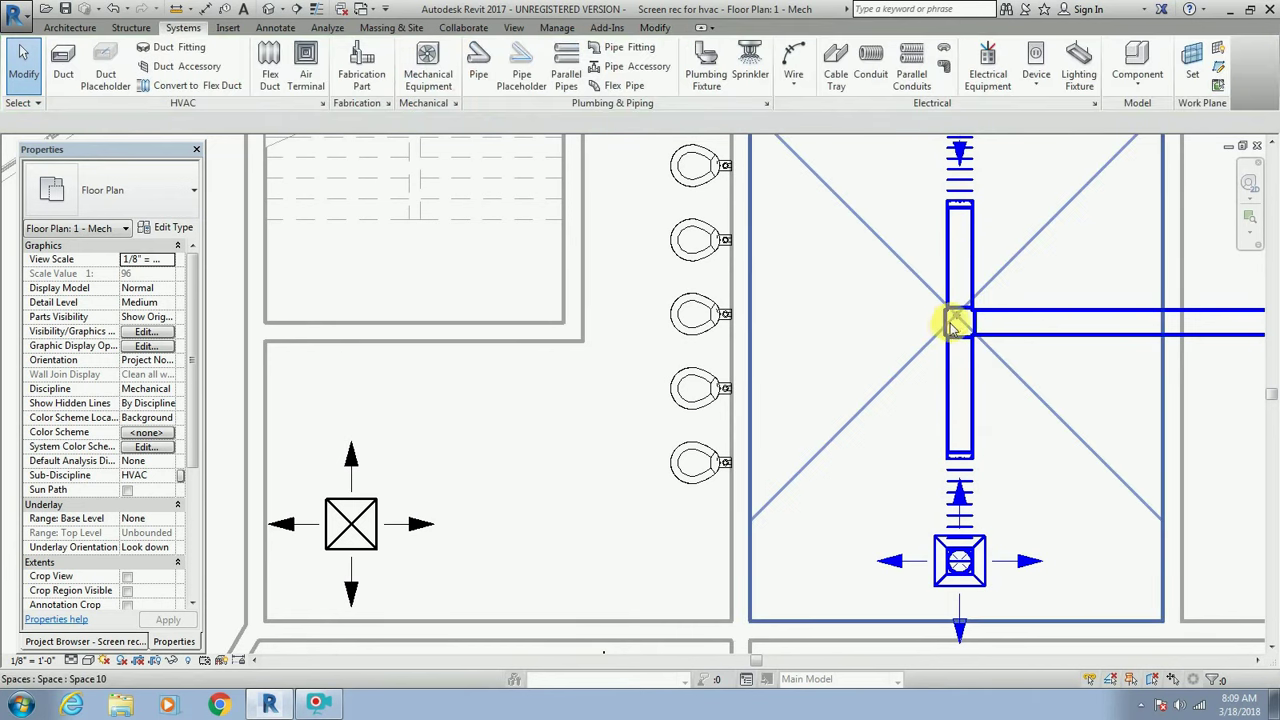
Extend the main from the cross about 26'-9" west as a 12"x12" duct at 12' 0" offset.
left_click(950, 330)
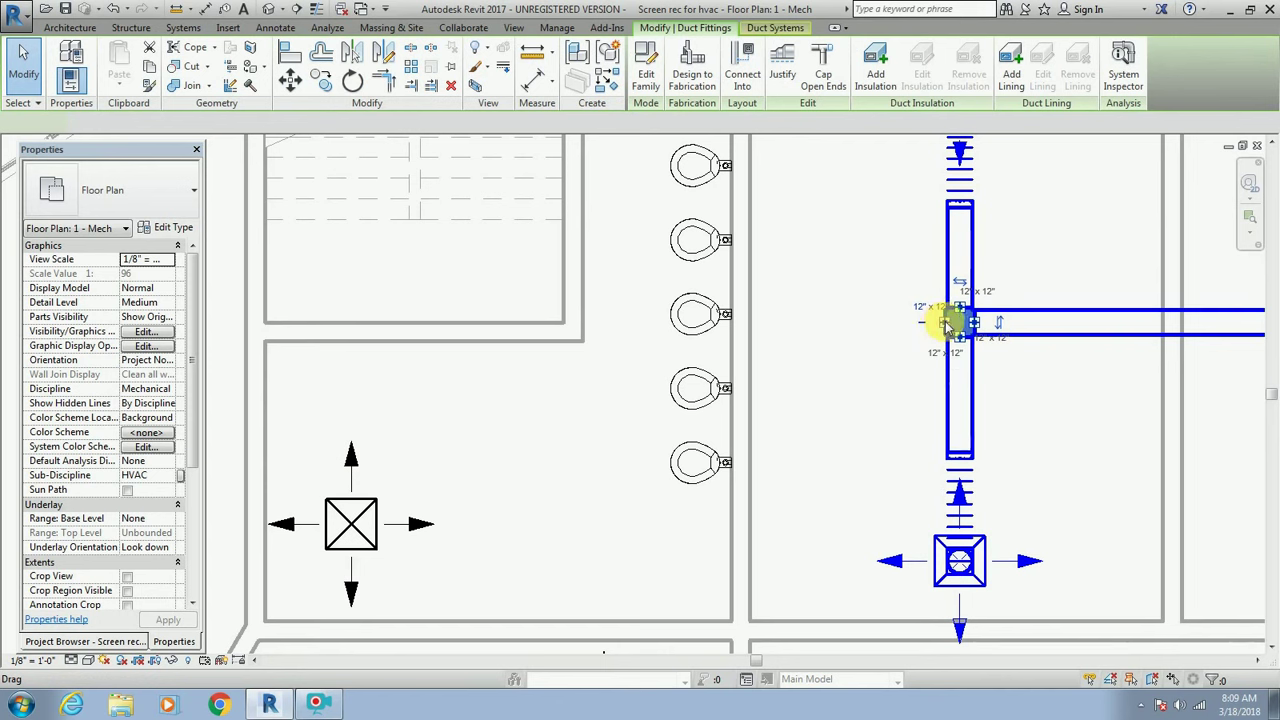
right_click(948, 326)
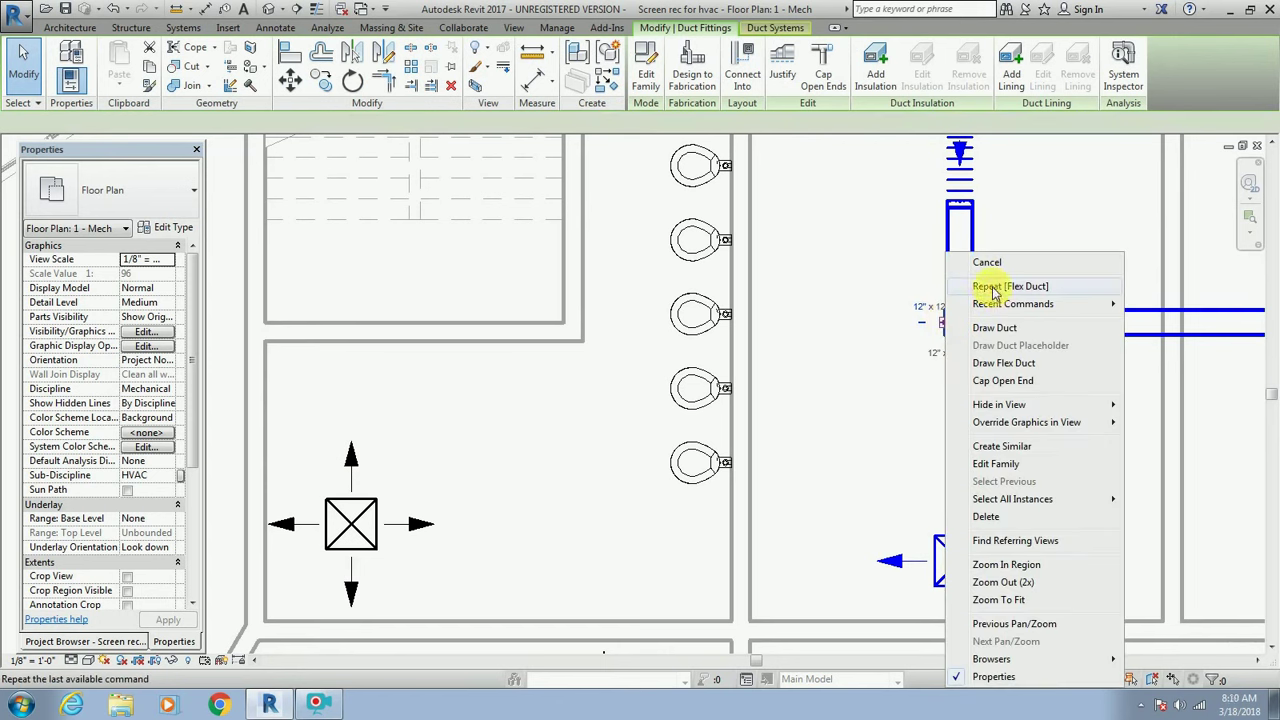
left_click(997, 329)
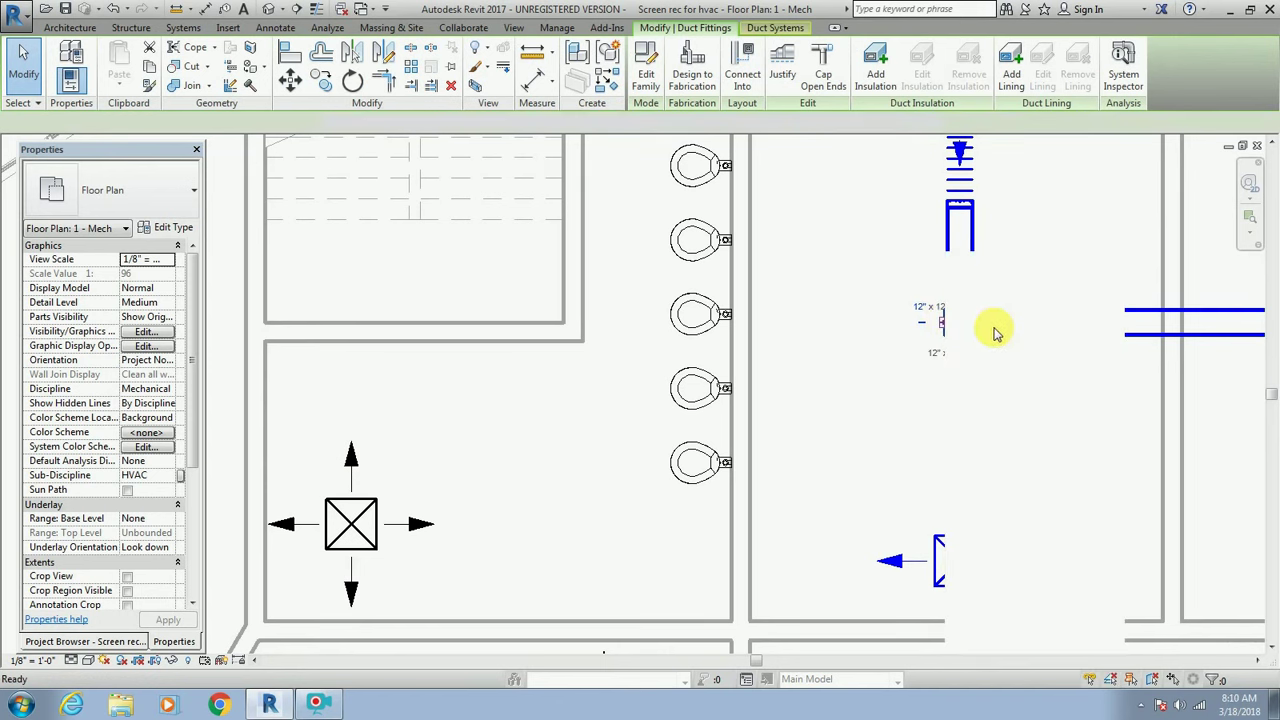
left_click(958, 322)
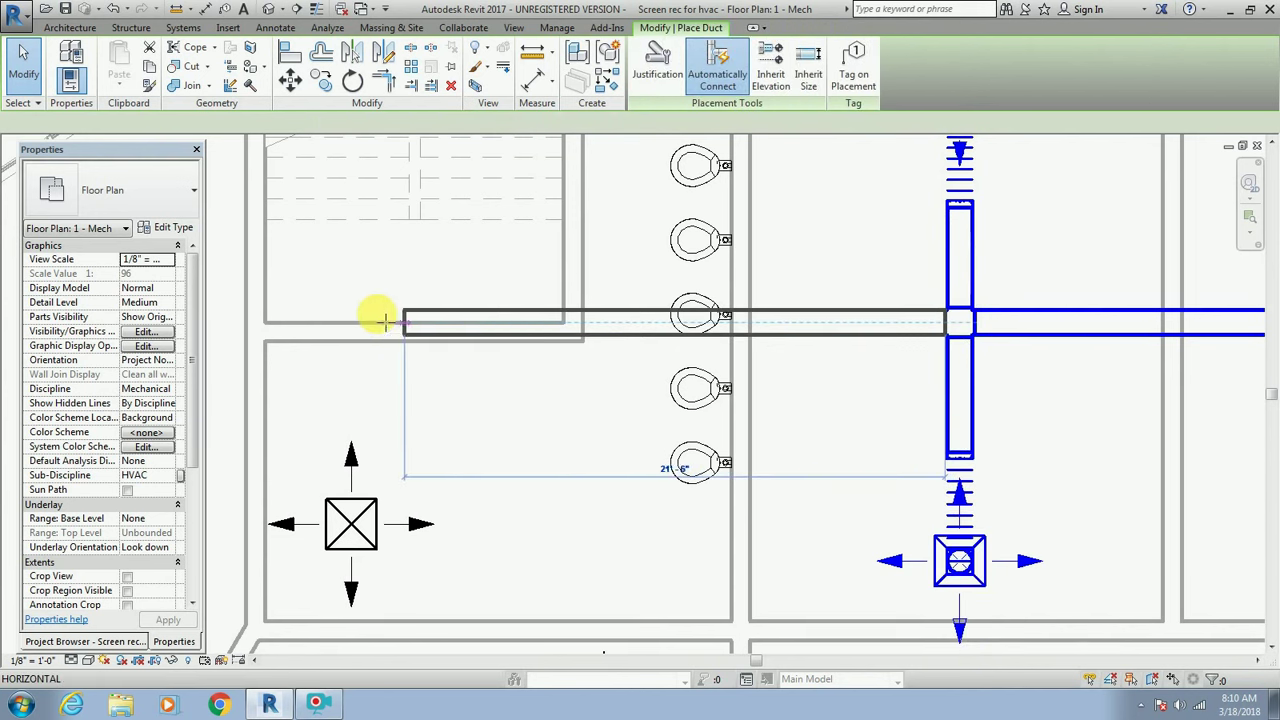
left_click(282, 318)
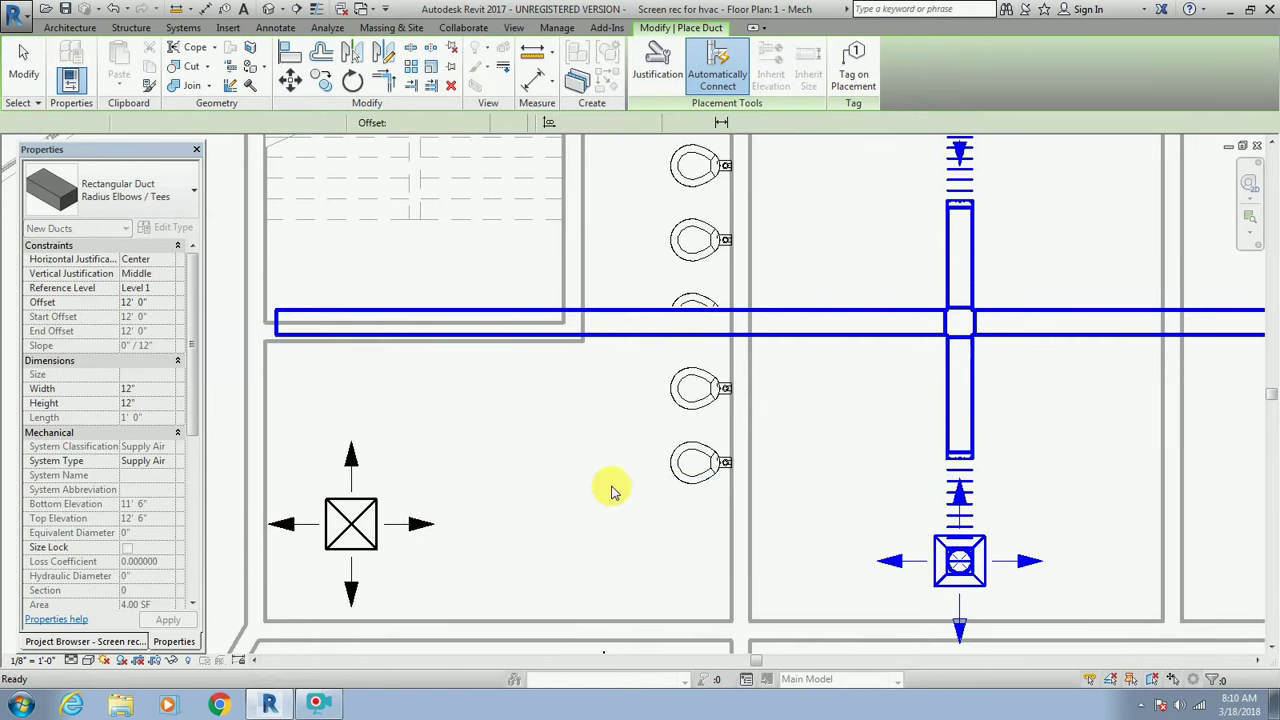
scroll(610, 487, "down", 2)
scroll(622, 477, "down", 2)
key("Escape")
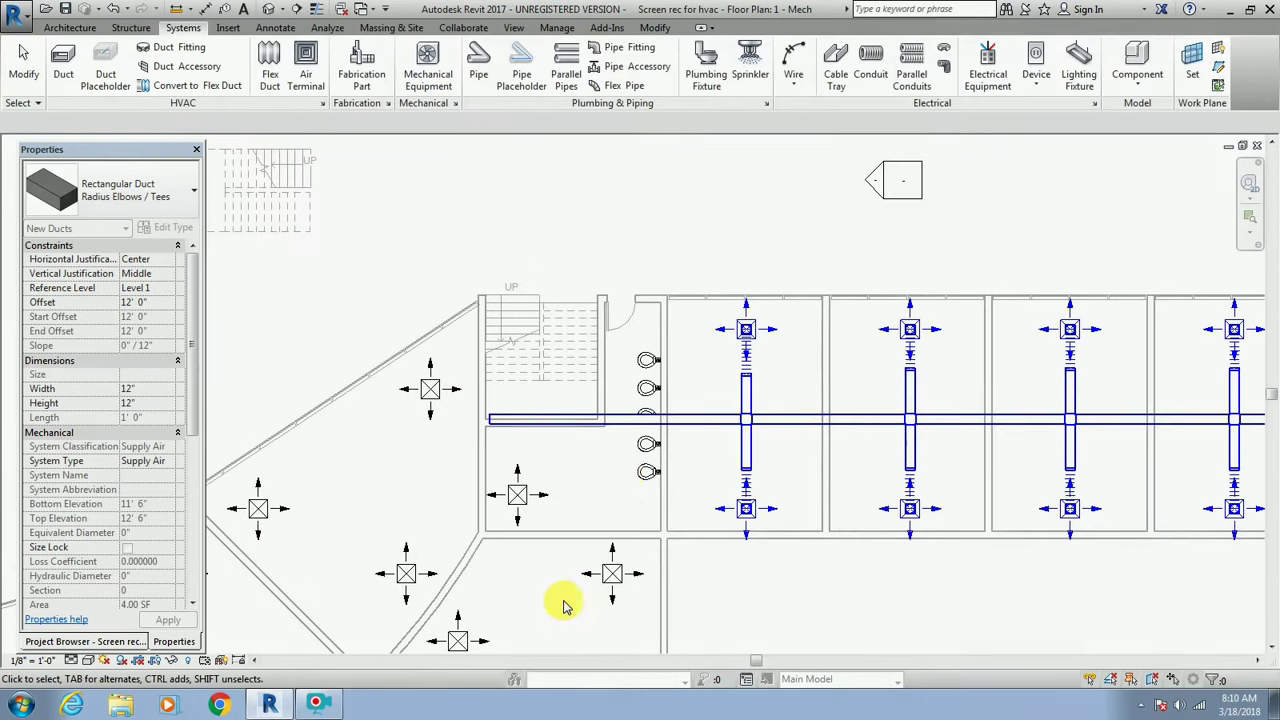
Shift the centre diffuser slightly right and move the lower diffuser right toward the room centre.
left_click(614, 572)
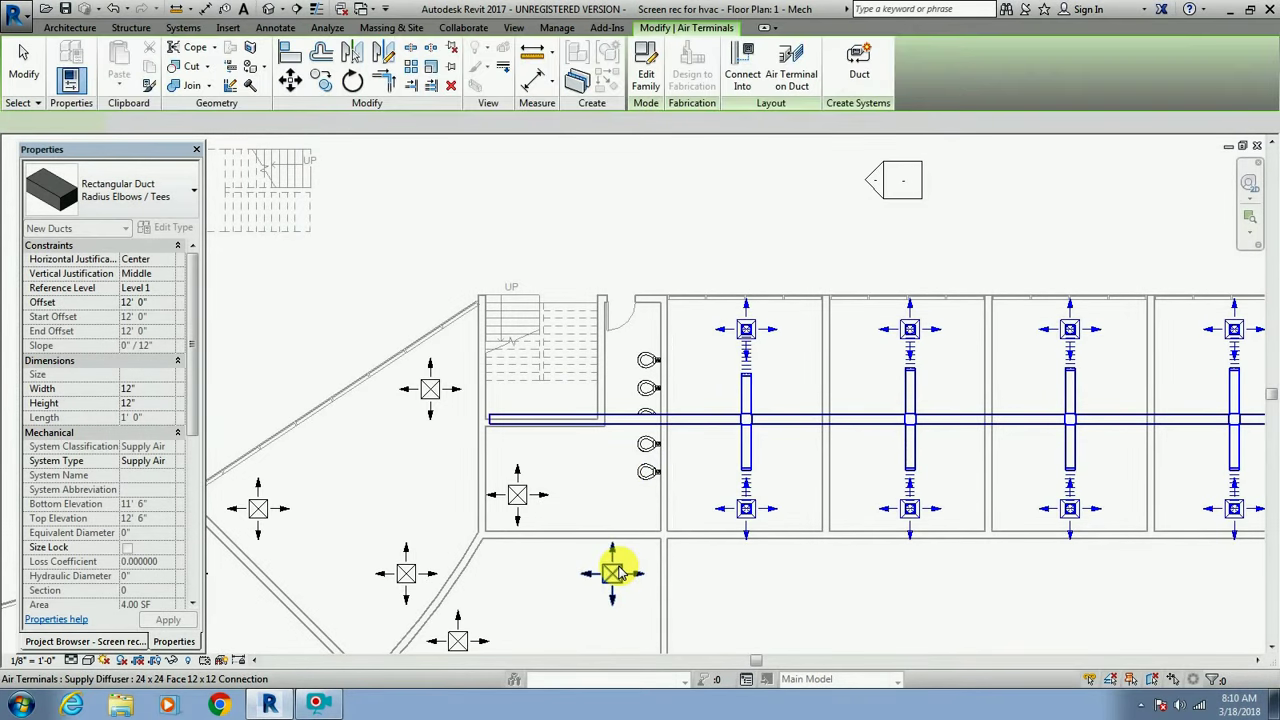
scroll(614, 574, "down", 3)
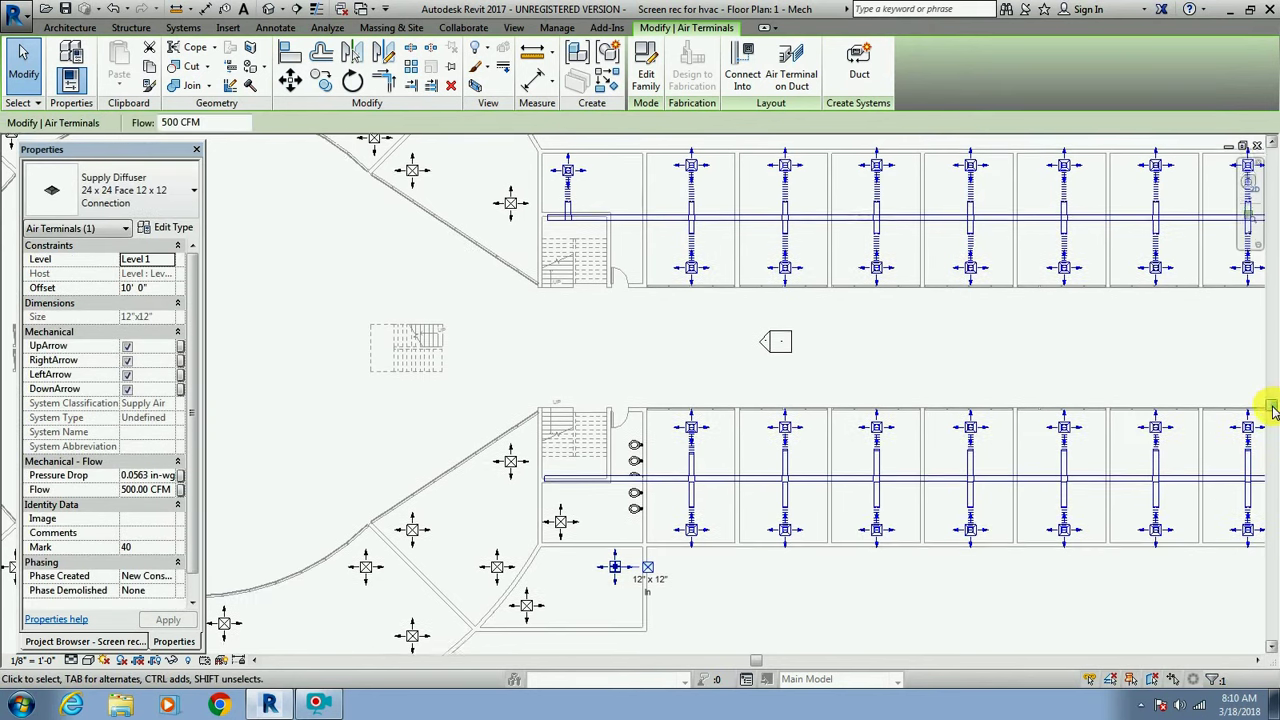
left_click_drag(1272, 397, 1272, 414)
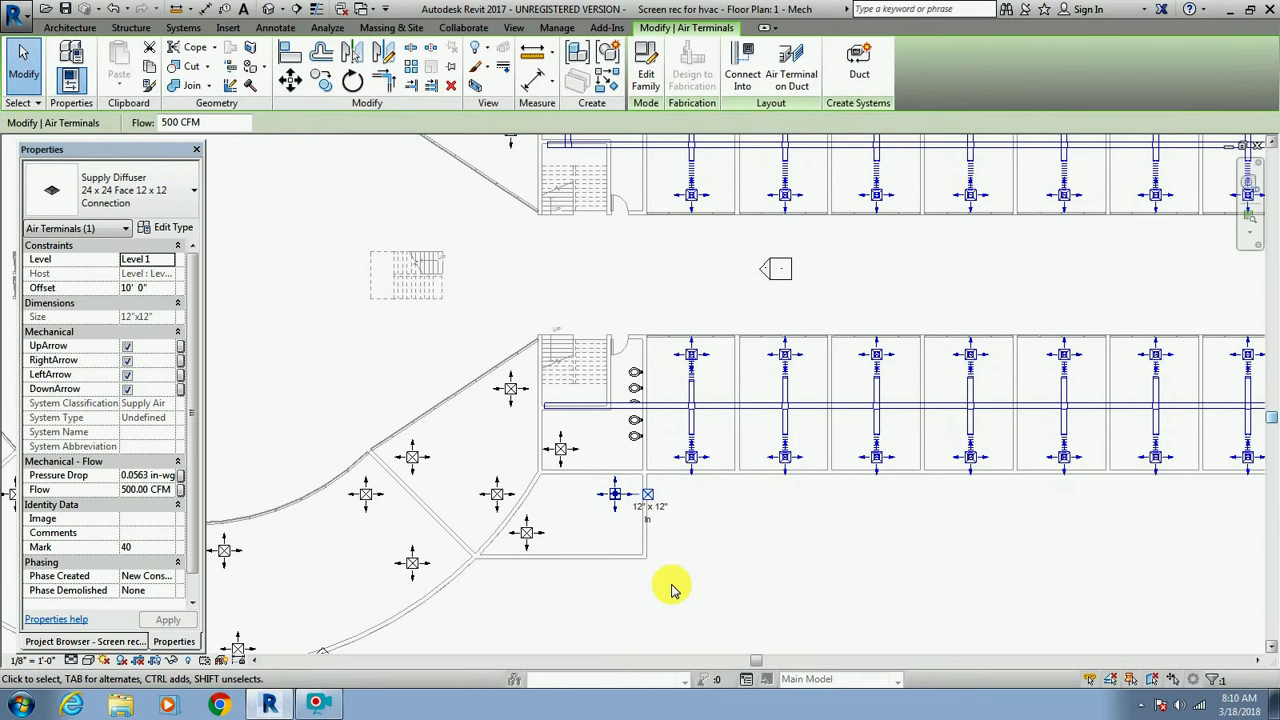
scroll(609, 580, "up", 3)
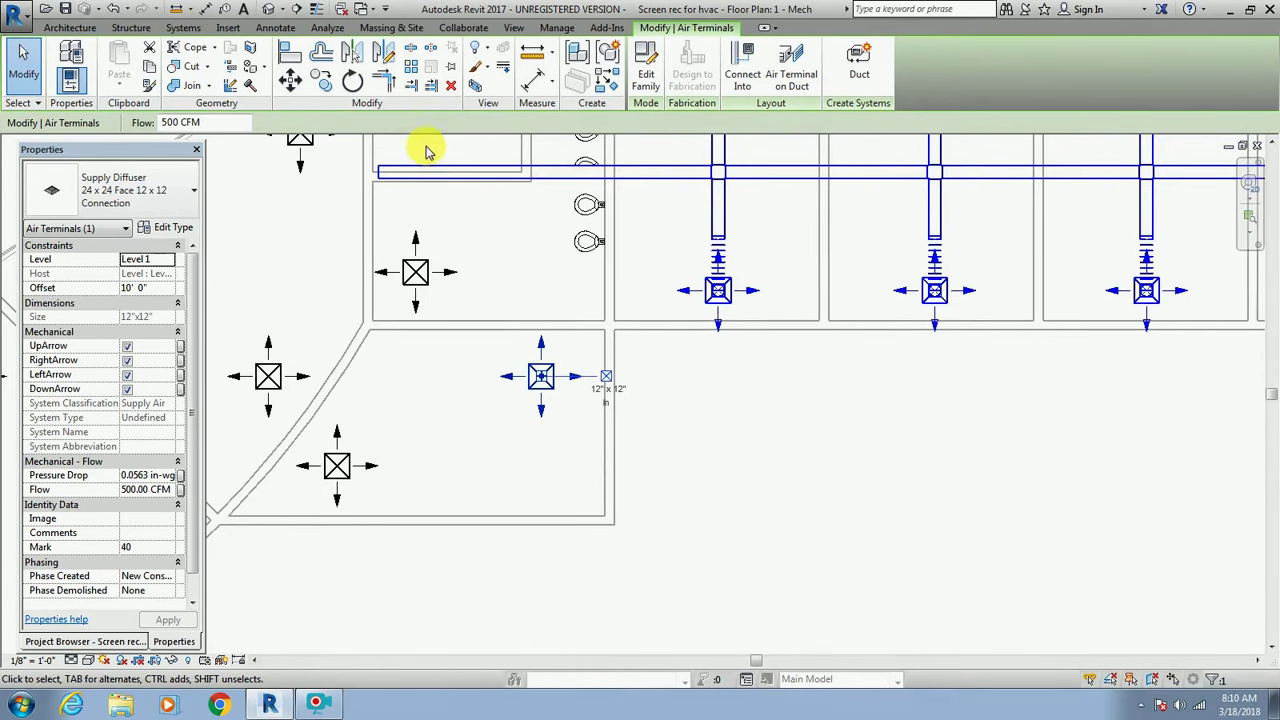
scroll(425, 148, "up", 1)
scroll(425, 148, "up", 1)
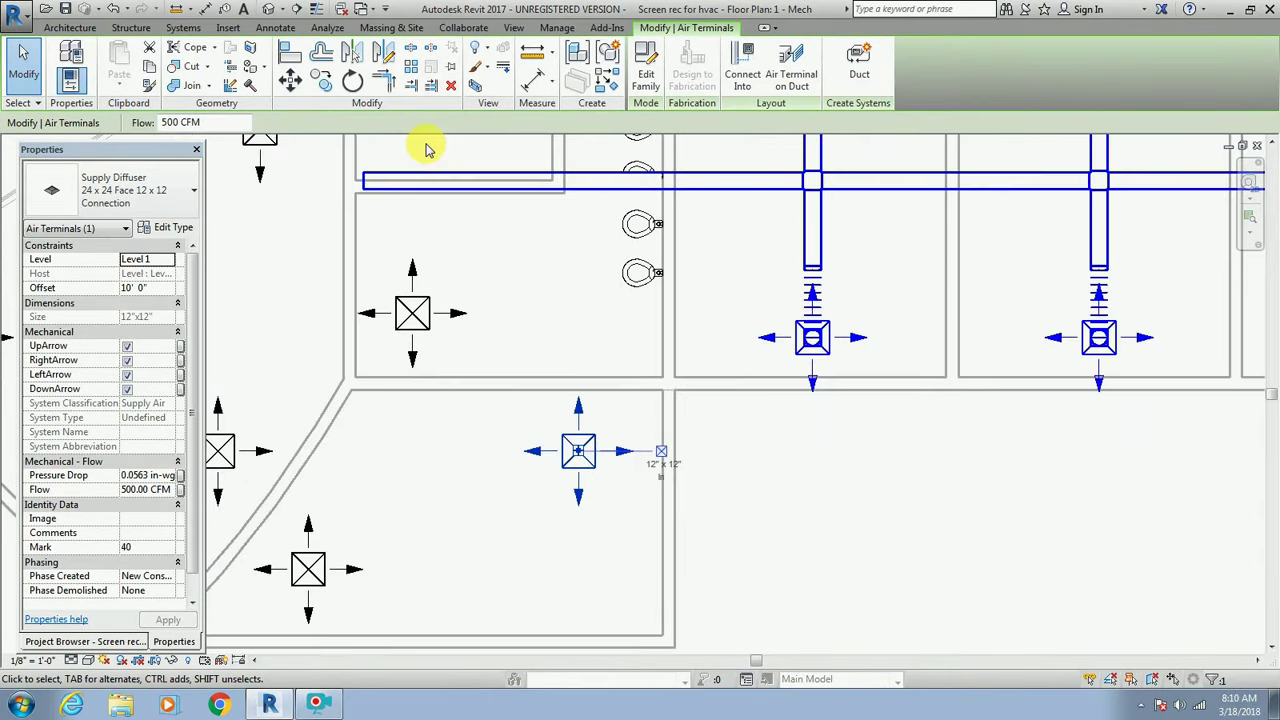
left_click(312, 556)
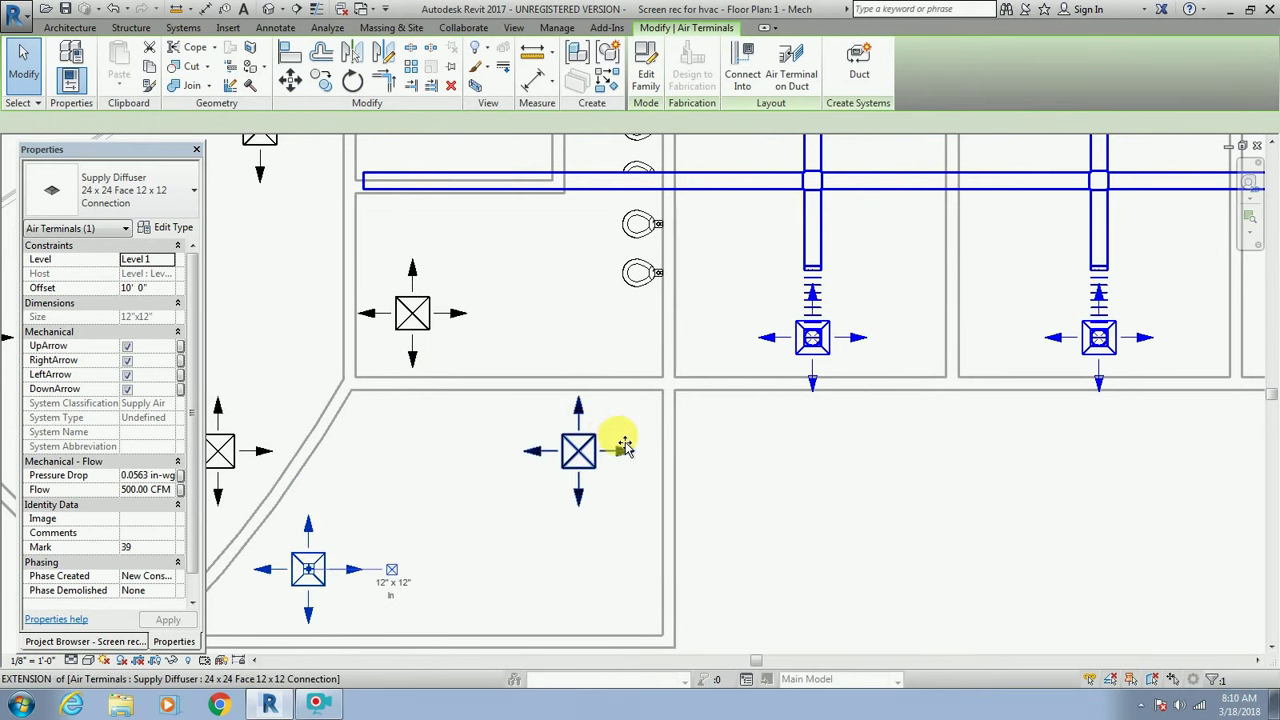
left_click_drag(605, 443, 631, 447)
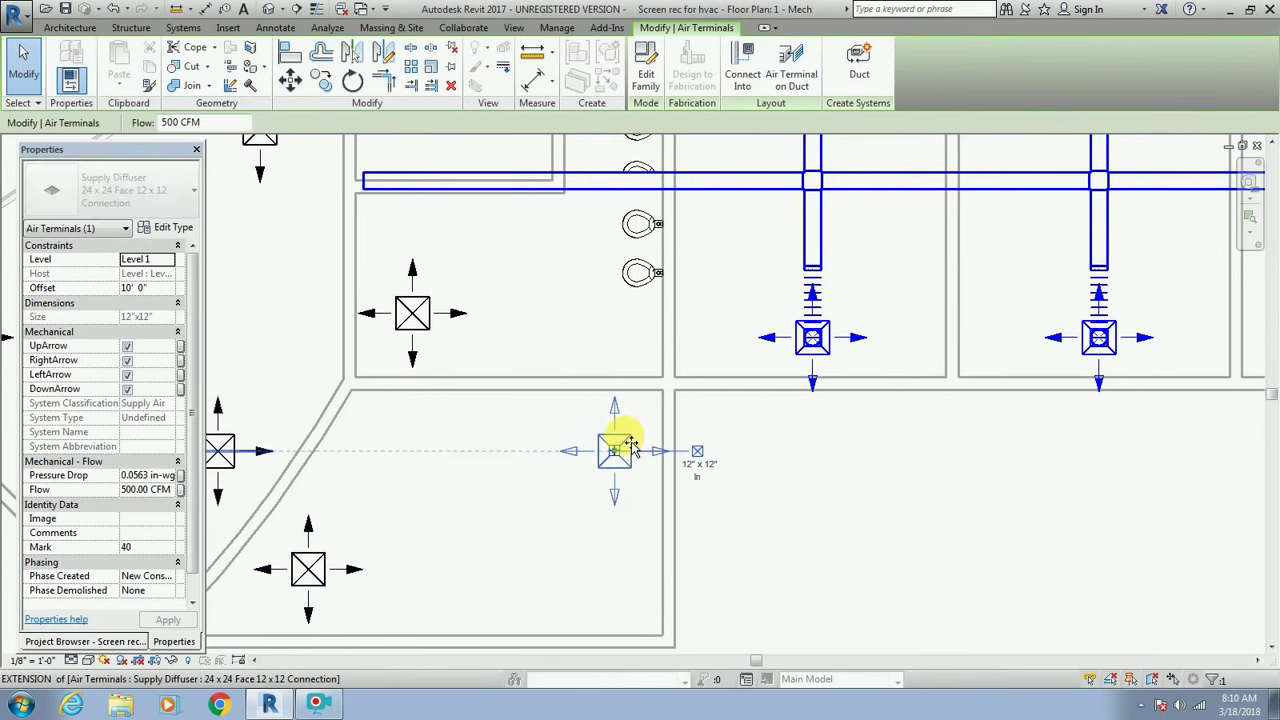
left_click(312, 552)
mouse_move(309, 545)
left_mouse_down()
mouse_move(494, 570)
mouse_move(478, 567)
left_mouse_up()
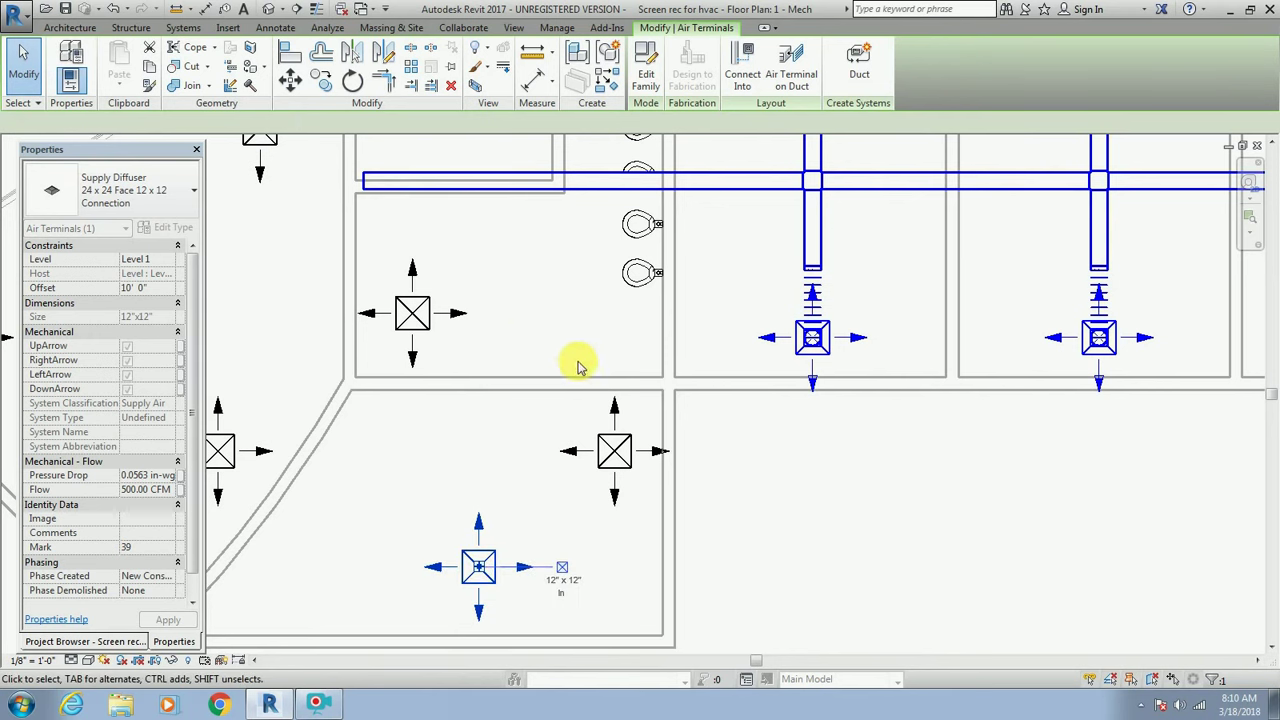
left_click(636, 410)
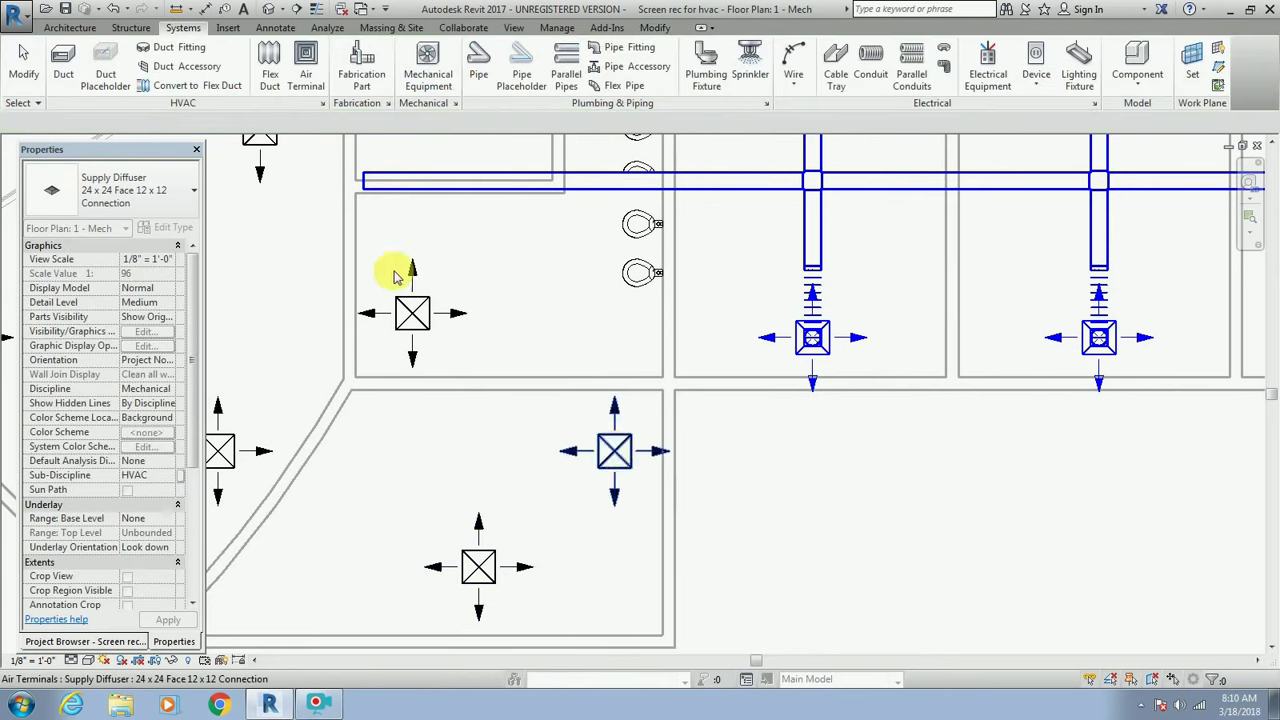
Connect the centre, upper and lower diffusers to the main supply duct with flex ducts.
left_click(270, 62)
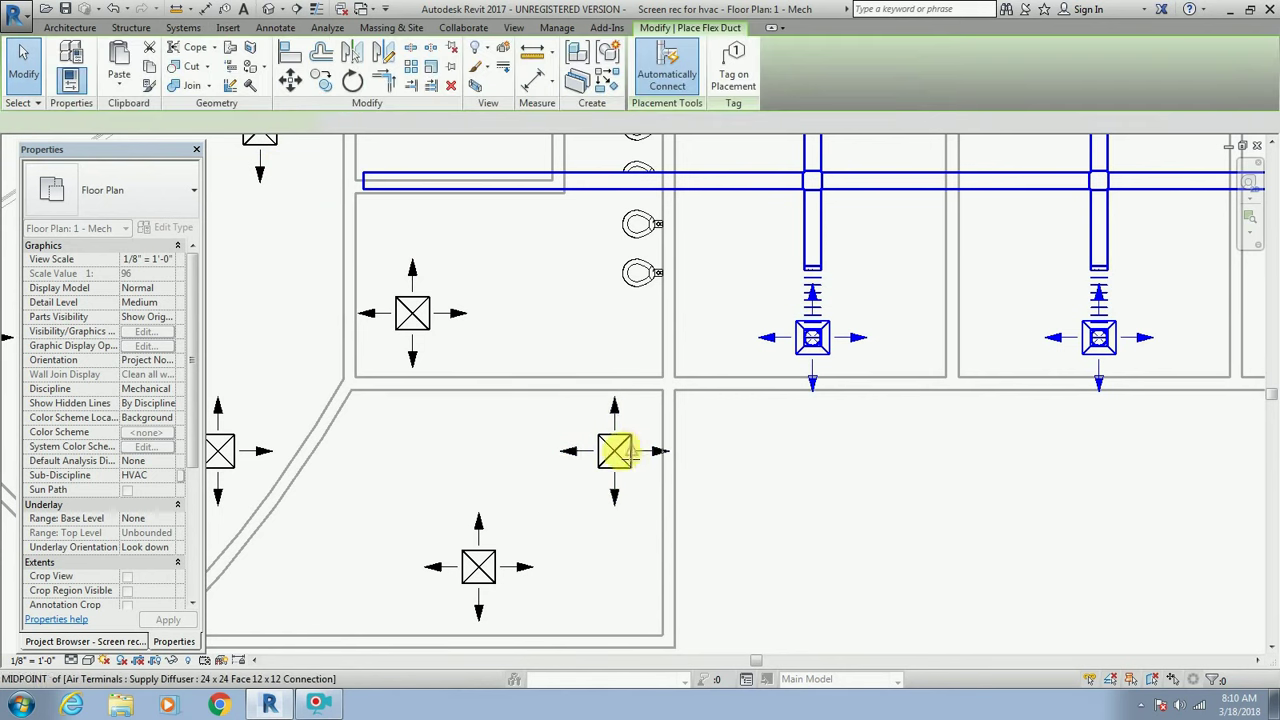
left_click(616, 450)
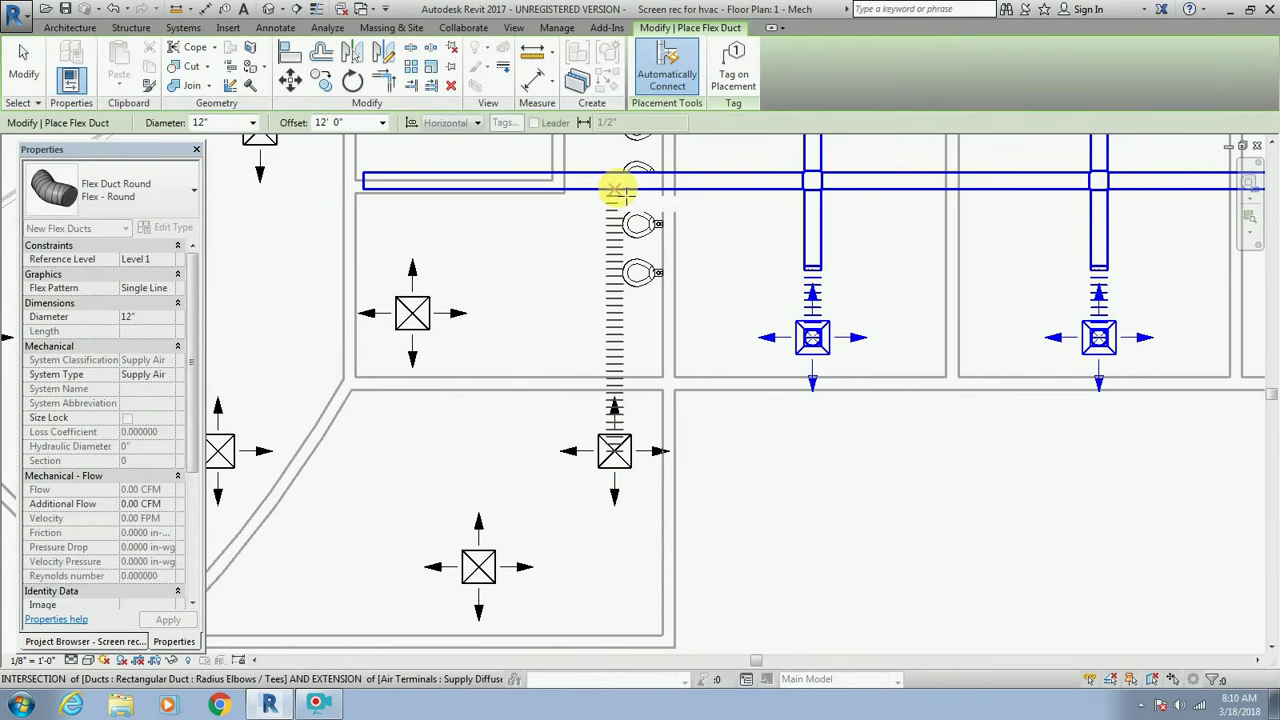
left_click(615, 190)
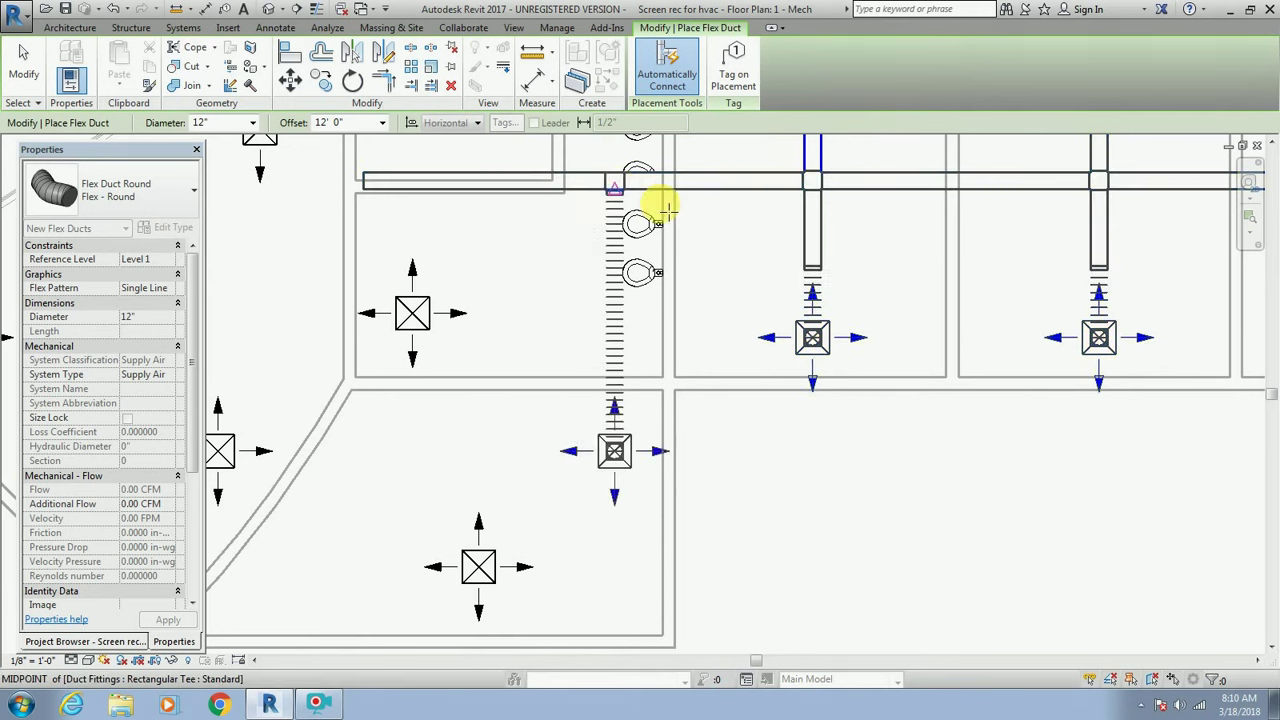
left_click(412, 313)
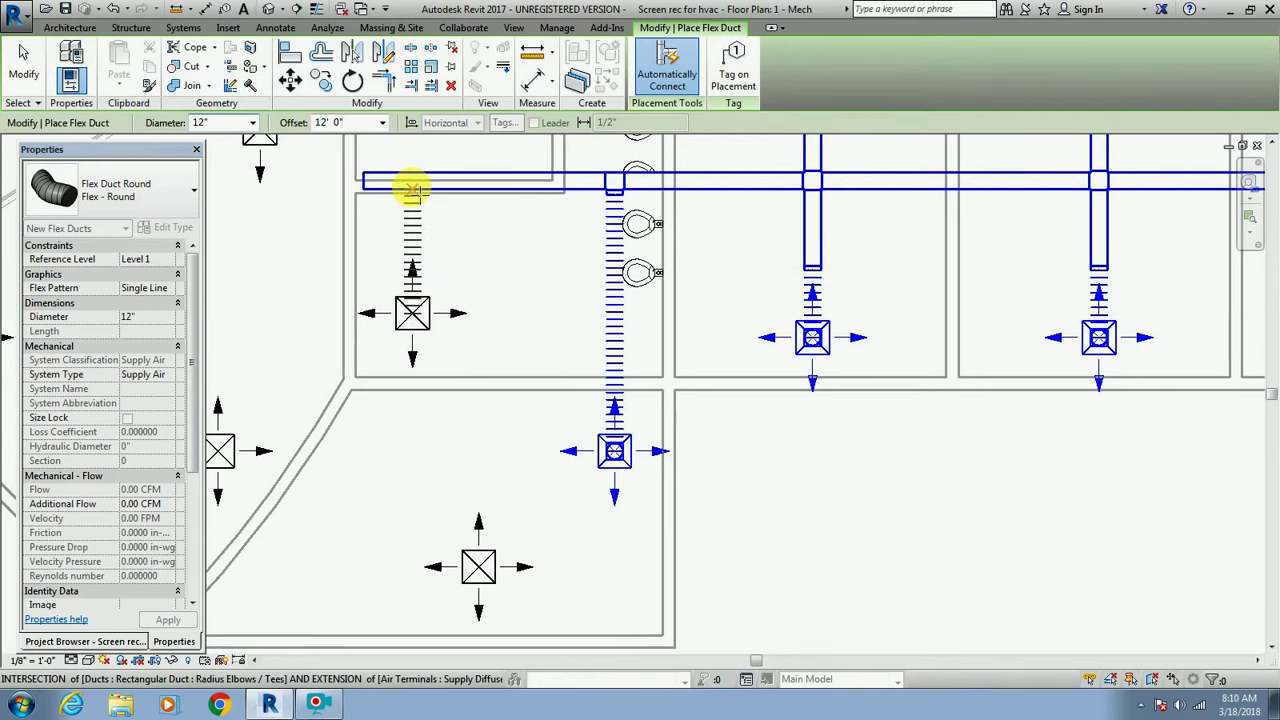
left_click(418, 195)
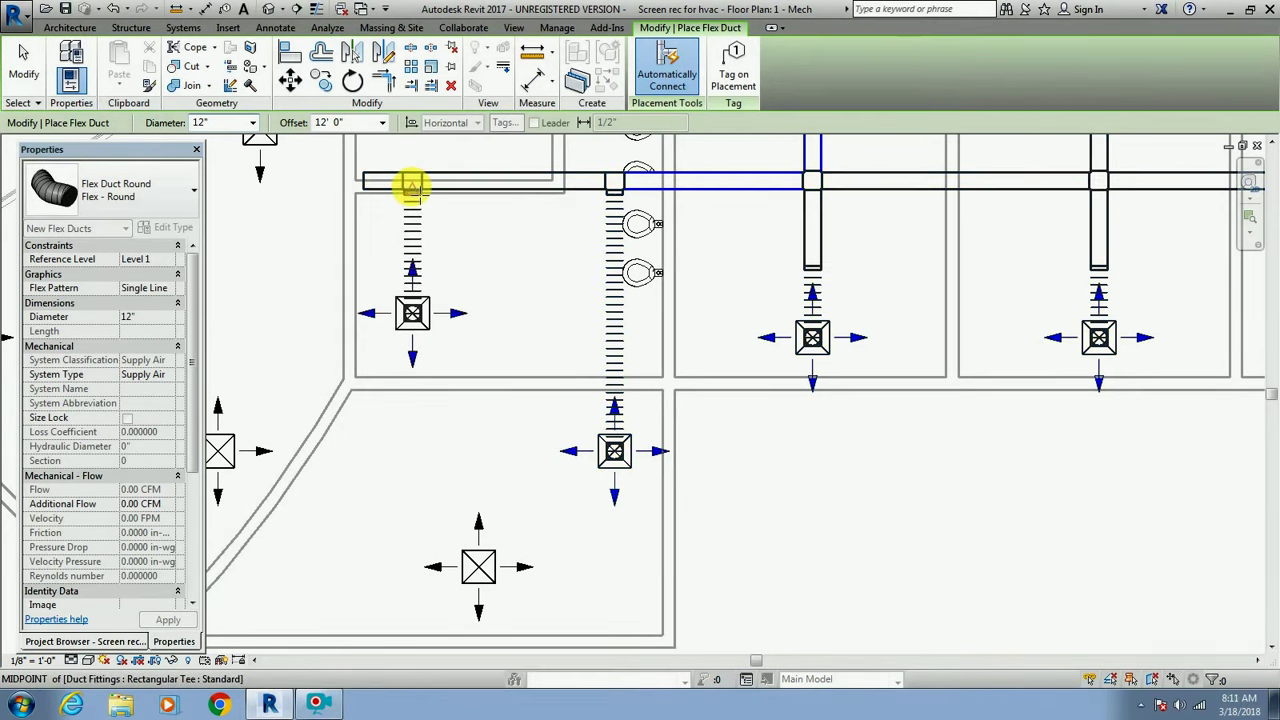
left_click(478, 567)
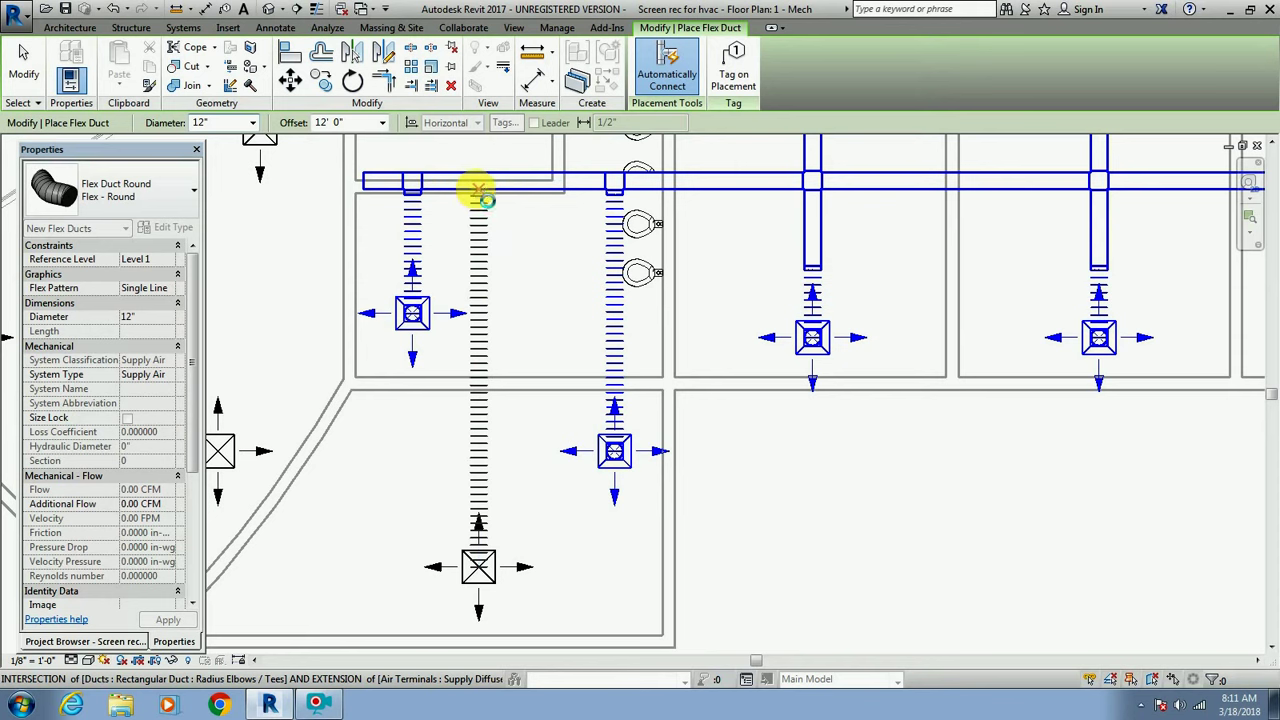
left_click(479, 190)
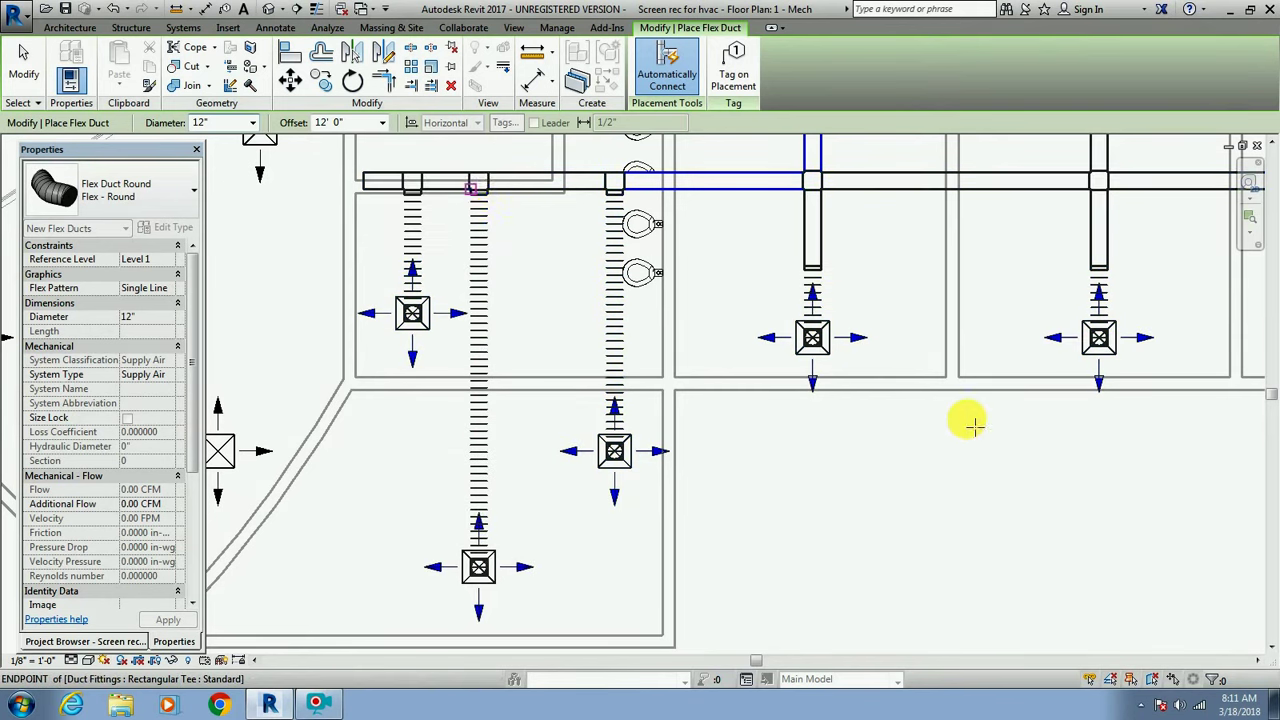
Zoom out and recentre the view to show the entire Floor Plan 1 - Mech.
scroll(751, 434, "down", 2)
key("Escape")
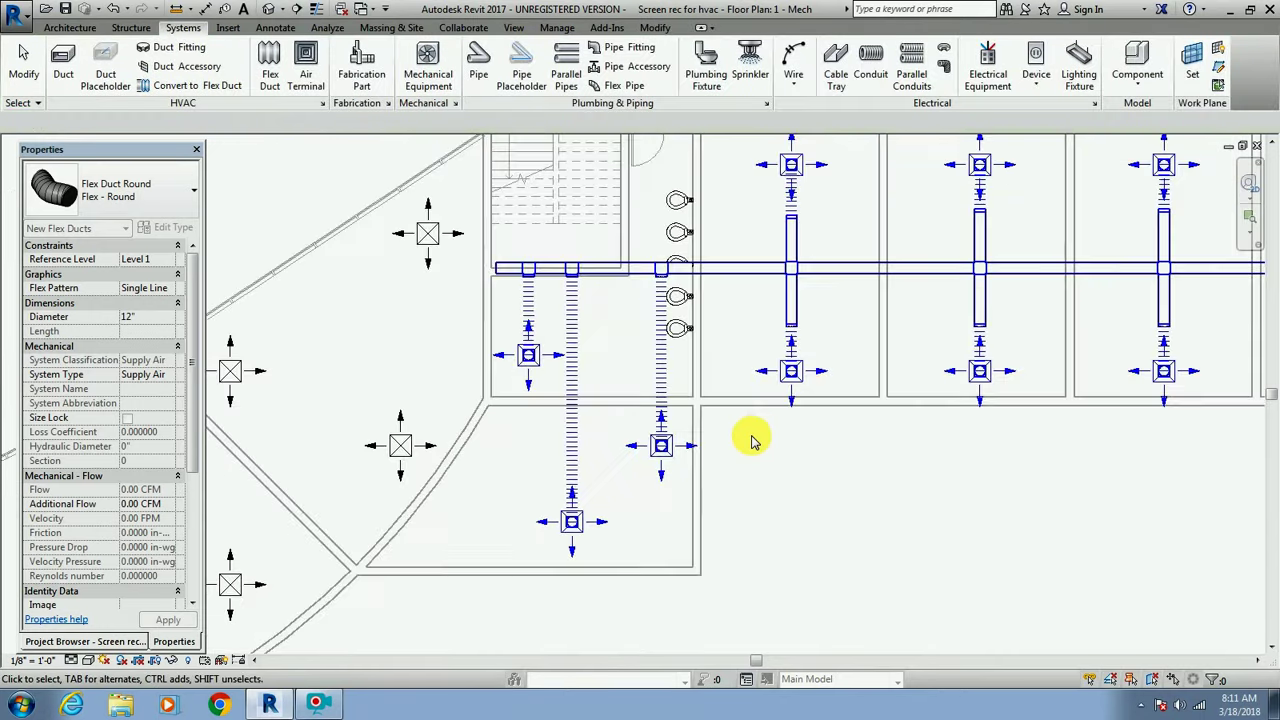
scroll(752, 438, "down", 1)
scroll(752, 441, "down", 1)
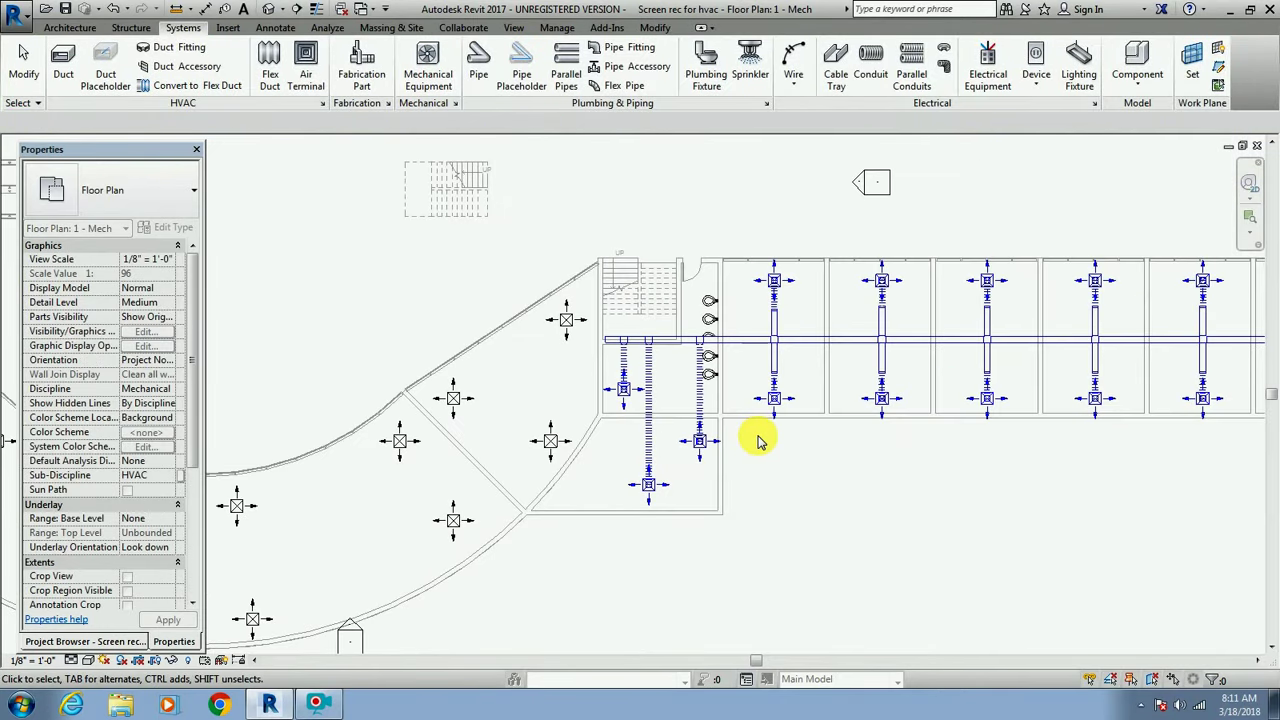
scroll(757, 440, "down", 2)
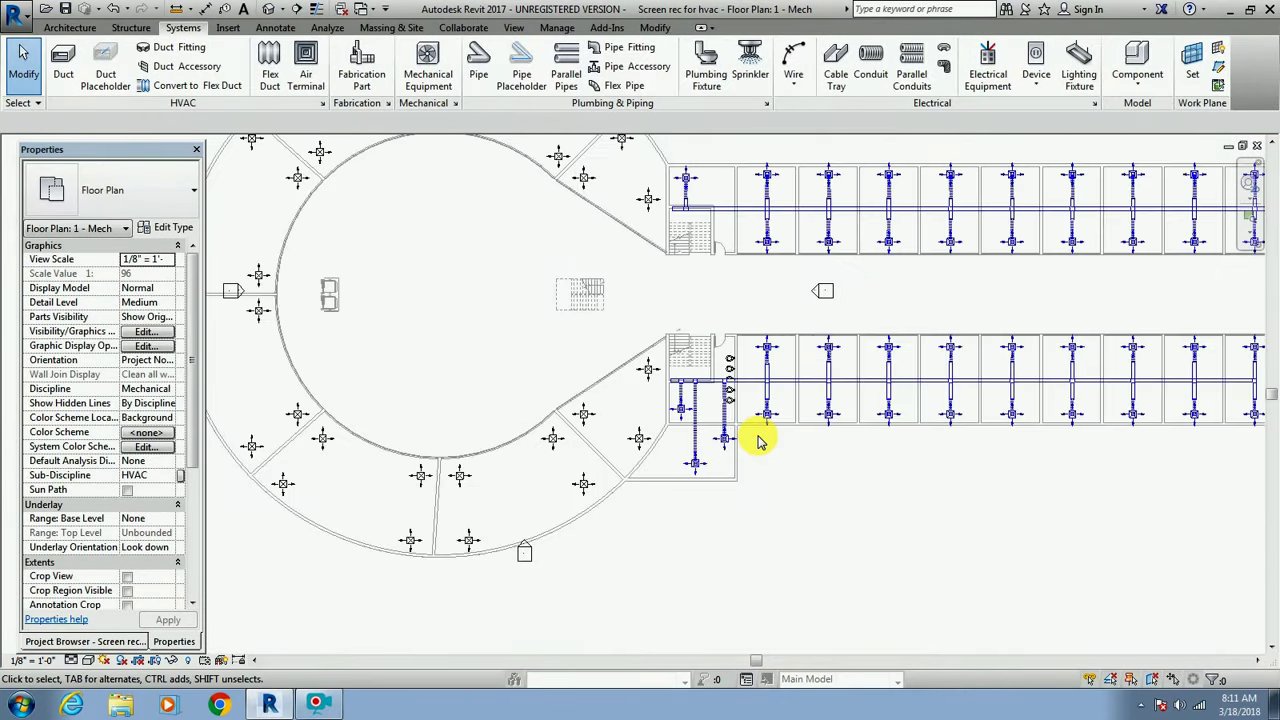
scroll(760, 440, "down", 1)
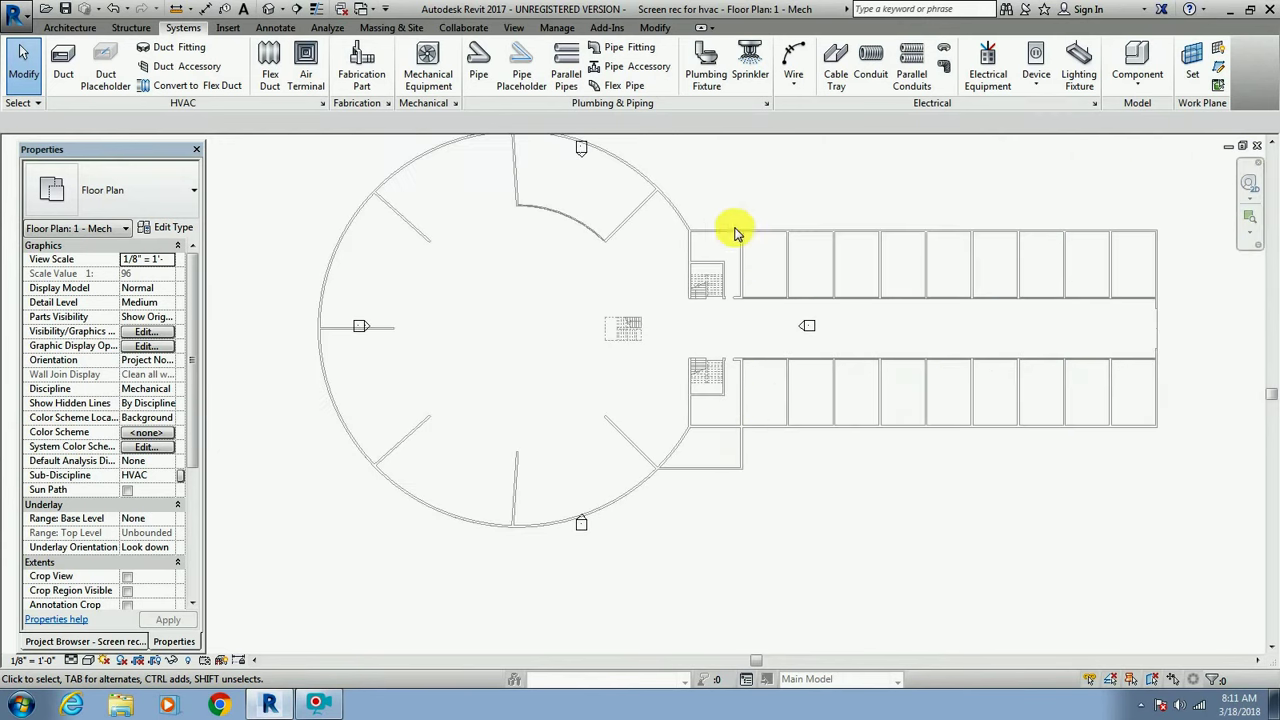
scroll(680, 183, "up", 1)
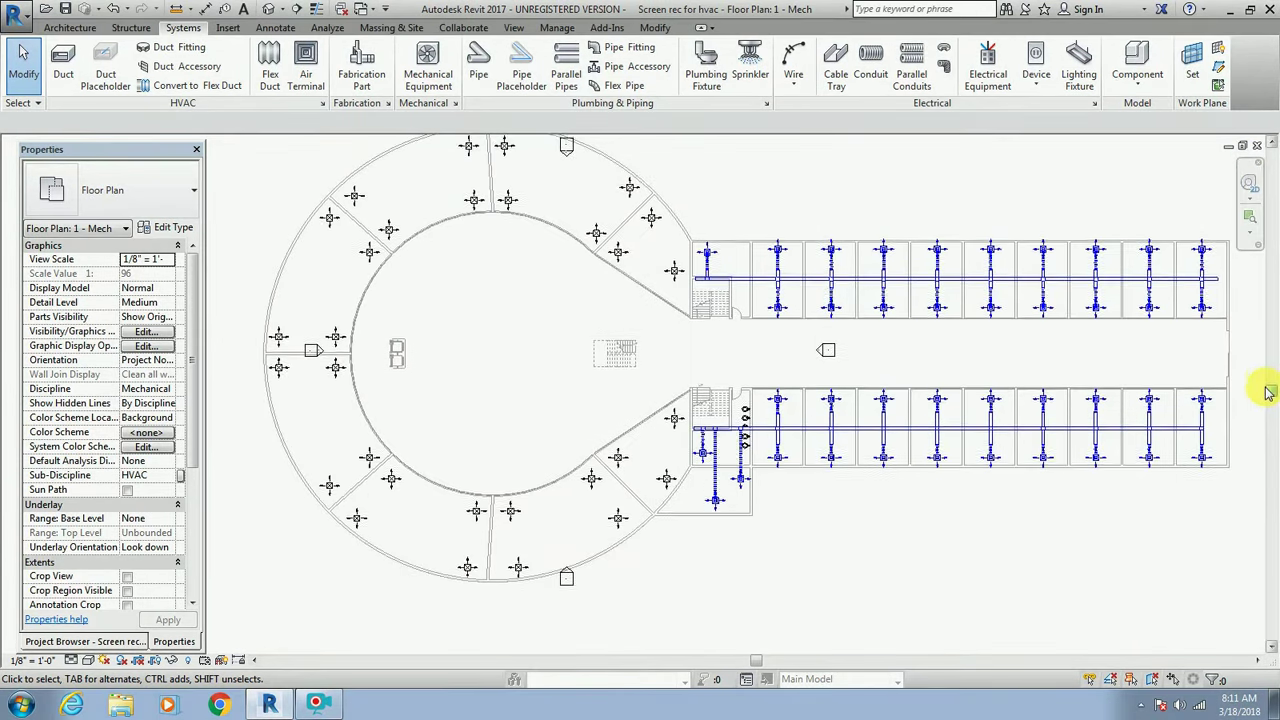
left_click_drag(1265, 392, 1262, 374)
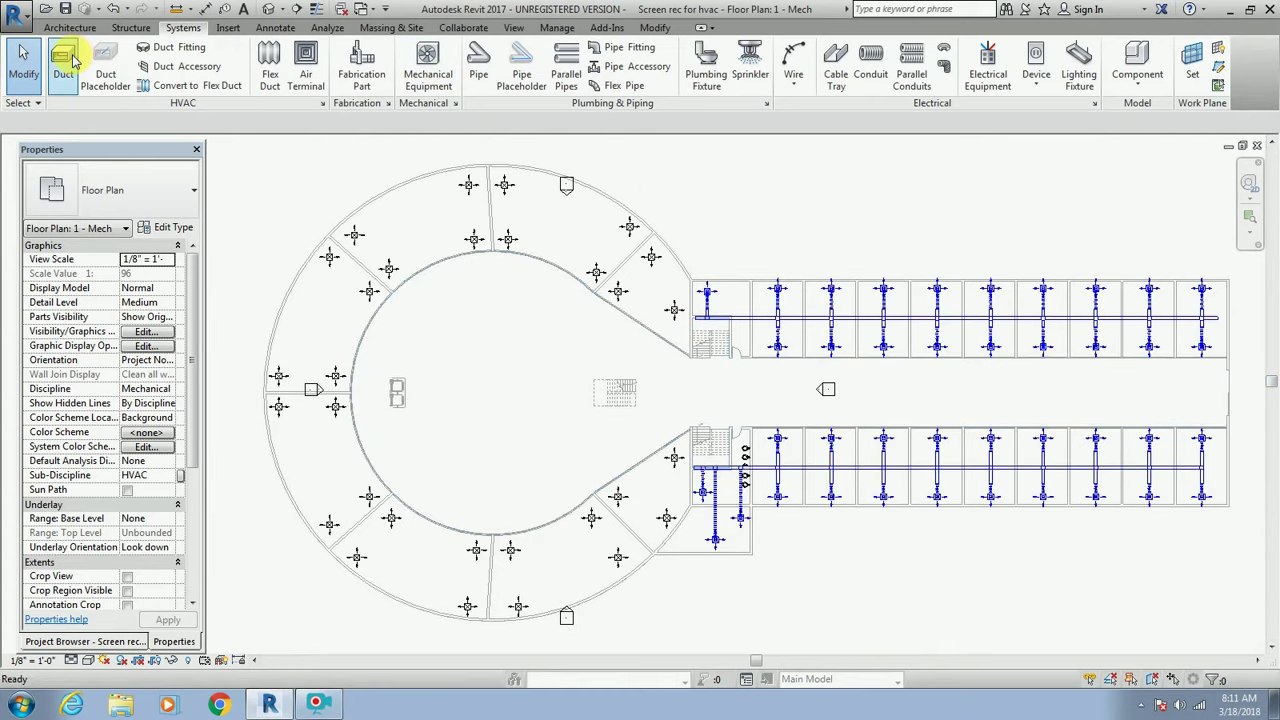
Draw a 12"x12" rectangular duct at 12' 0" offset in straight segments around the circular wing.
left_click(63, 62)
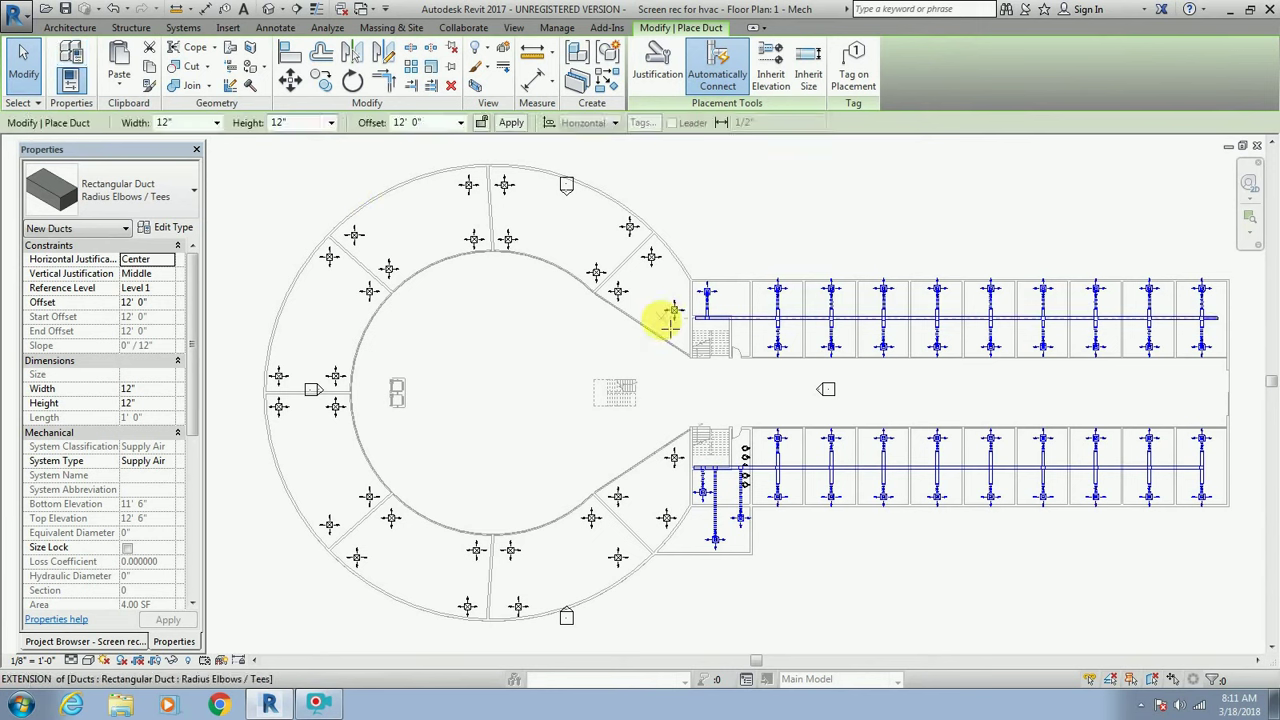
left_click(666, 318)
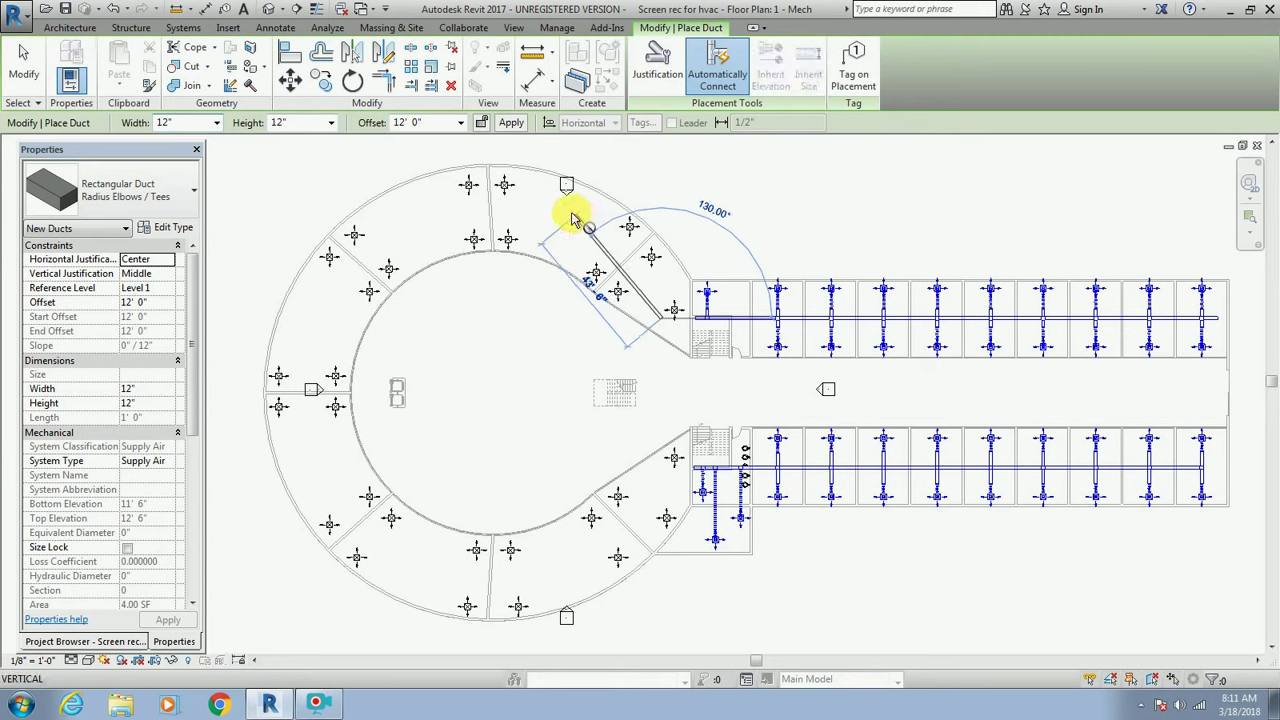
left_click(575, 220)
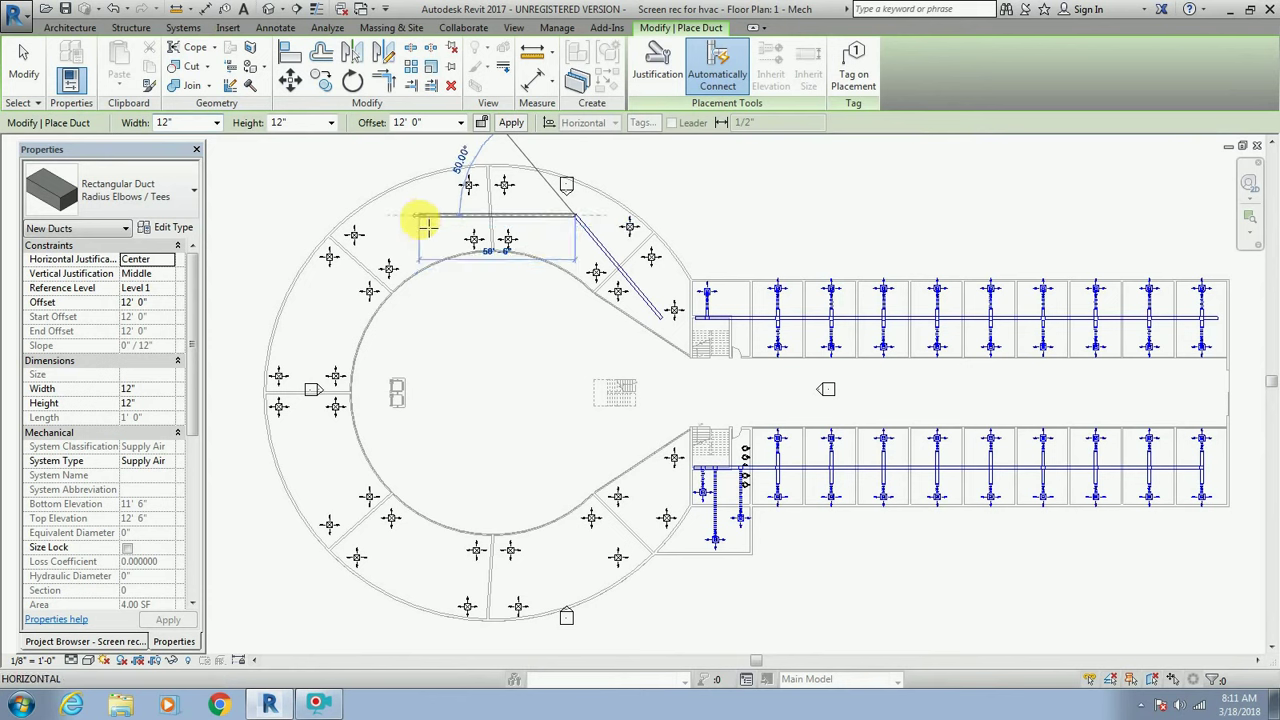
left_click(421, 216)
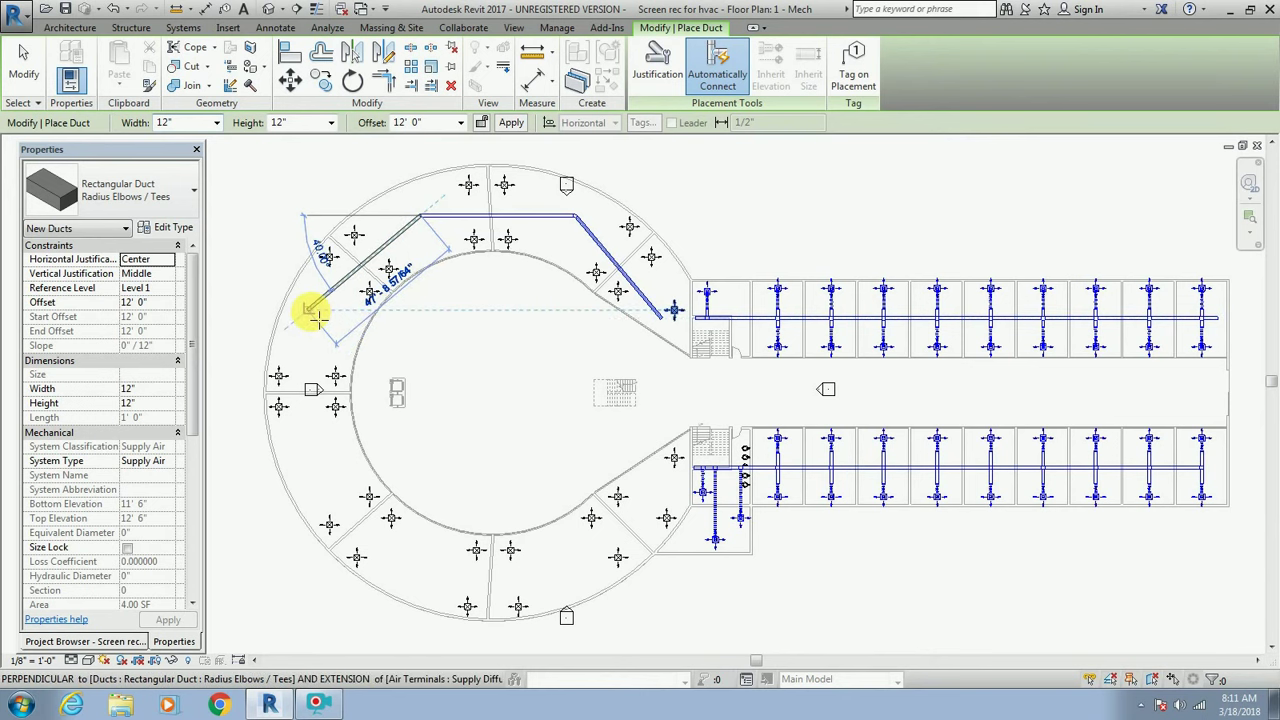
left_click(312, 312)
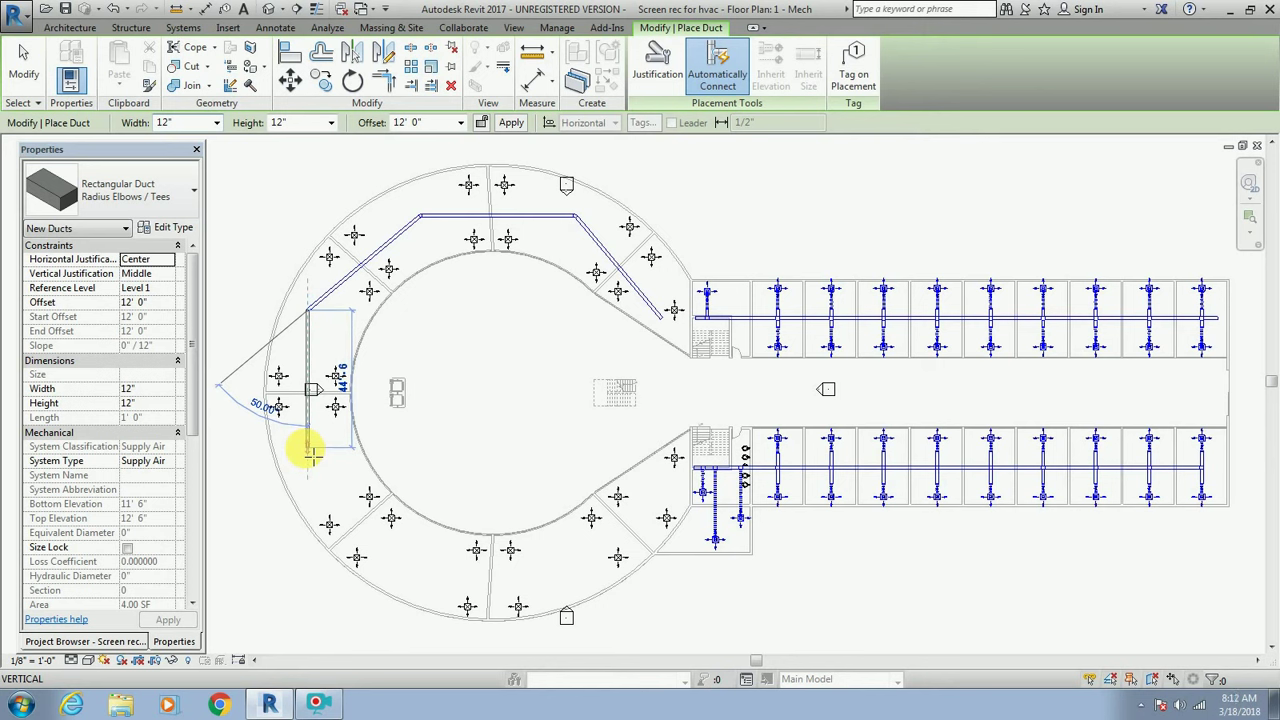
left_click(312, 453)
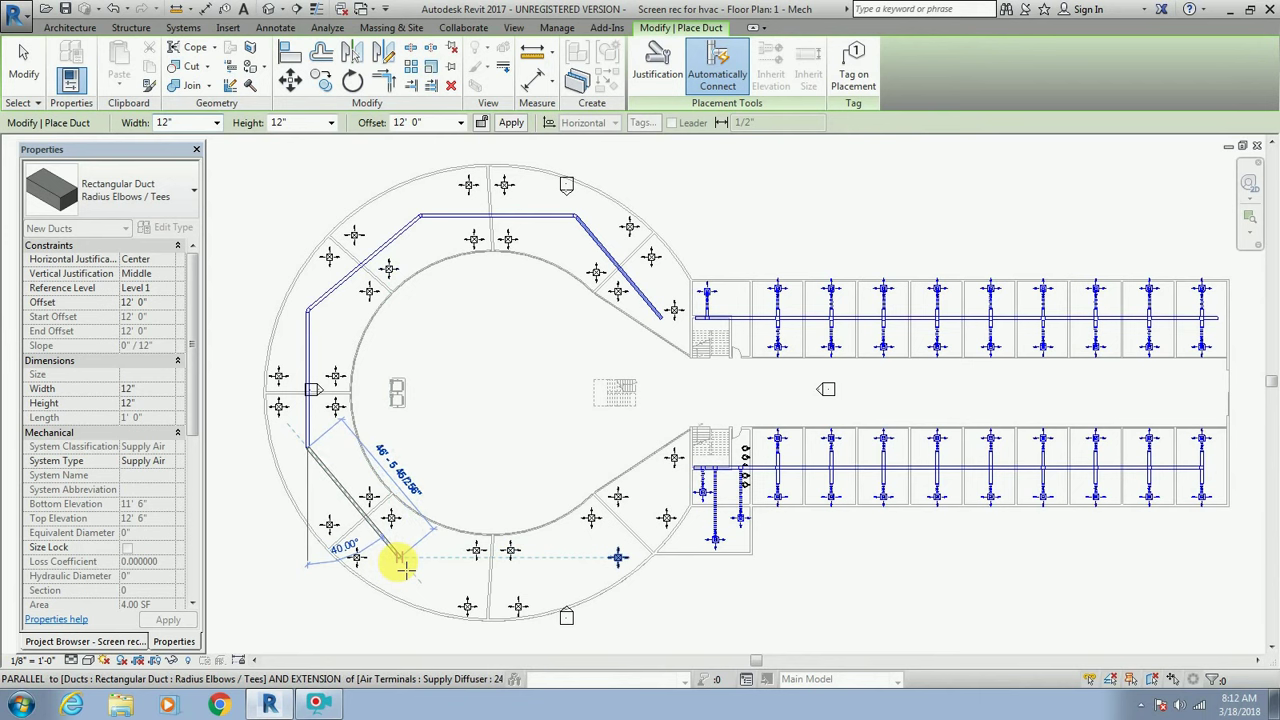
left_click(401, 560)
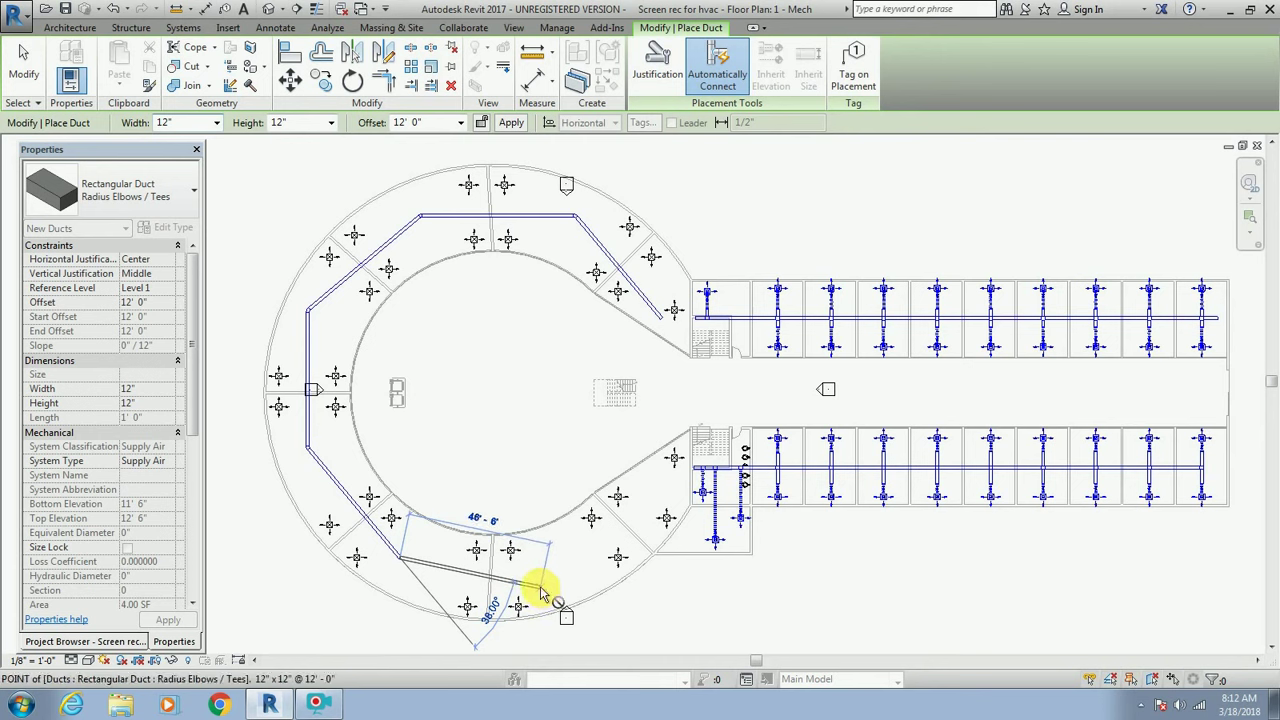
left_click(540, 589)
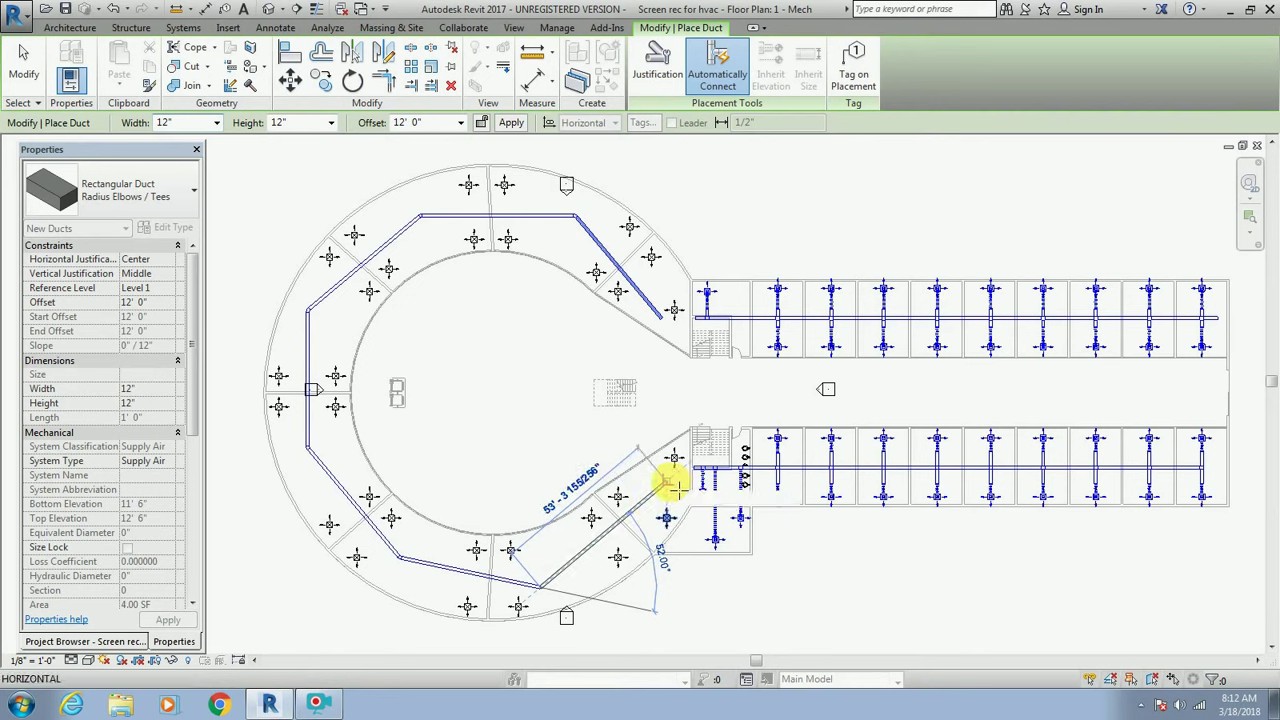
left_click(675, 487)
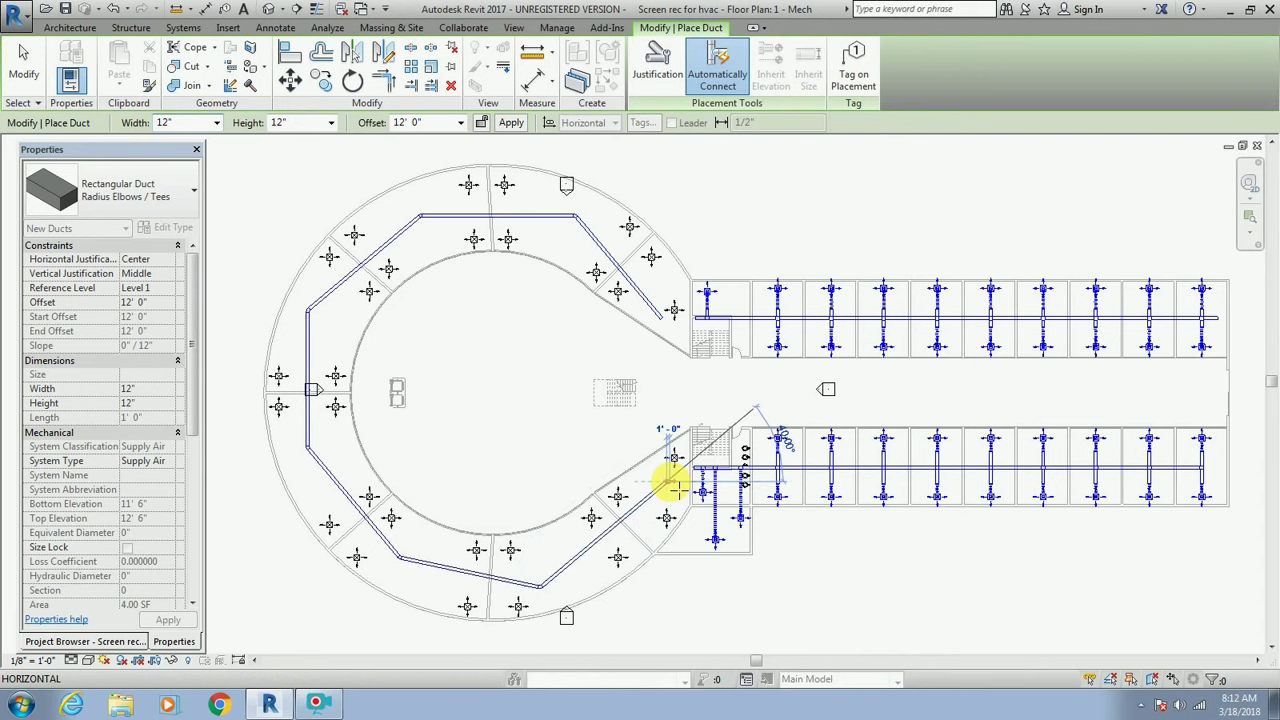
key("Escape")
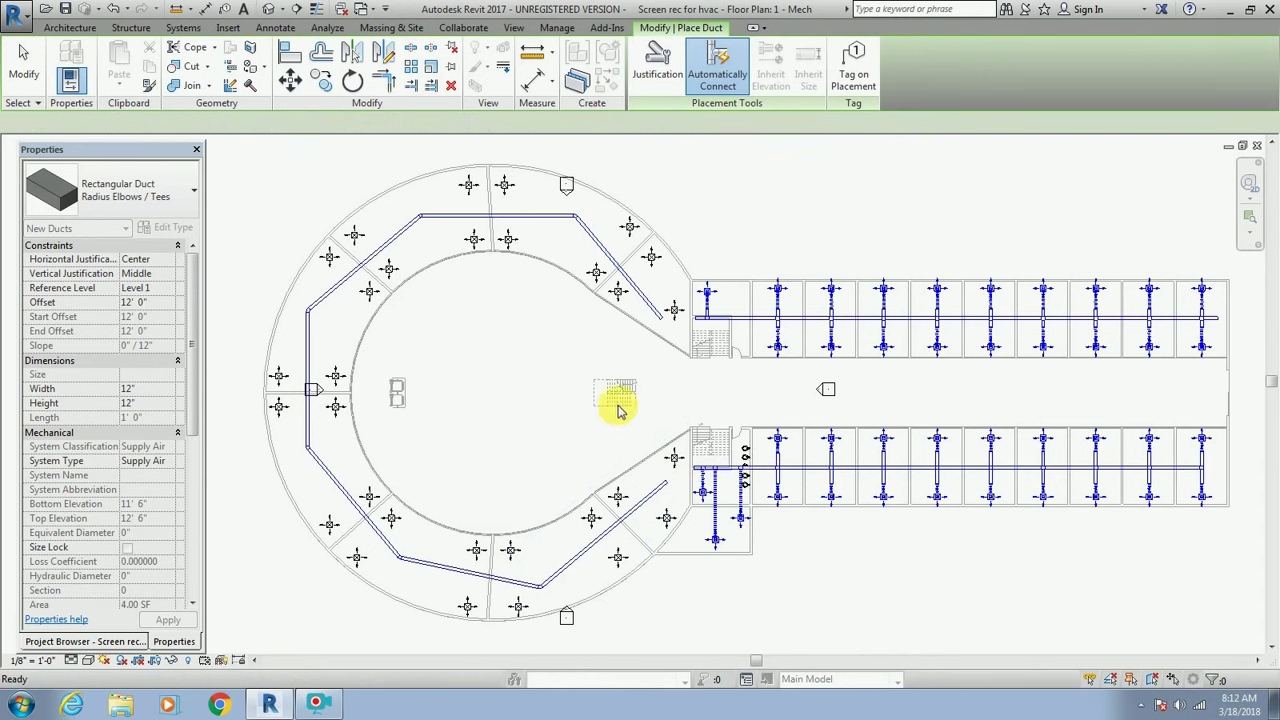
key("Escape")
Zoom in on the diagonal supply duct and its nearby diffusers in the circular wing.
scroll(688, 272, "up", 4)
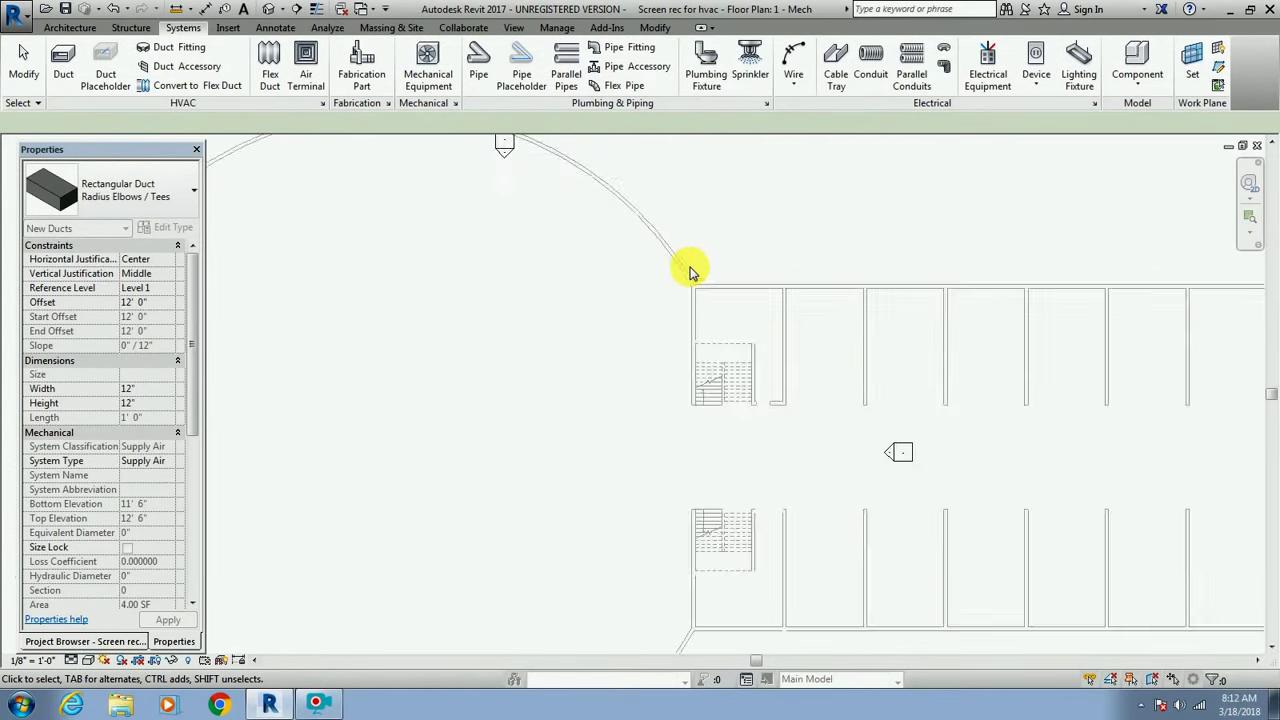
scroll(690, 255, "down", 1)
scroll(696, 243, "down", 1)
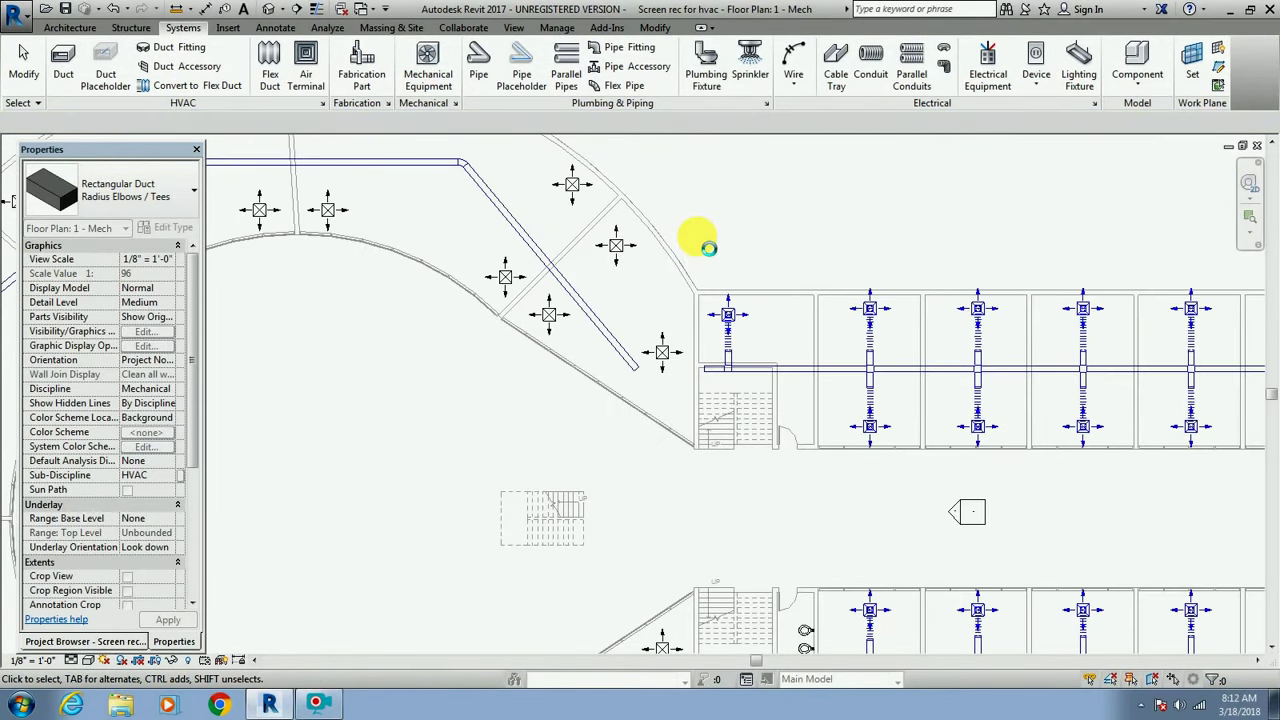
scroll(696, 232, "up", 1)
scroll(698, 234, "up", 1)
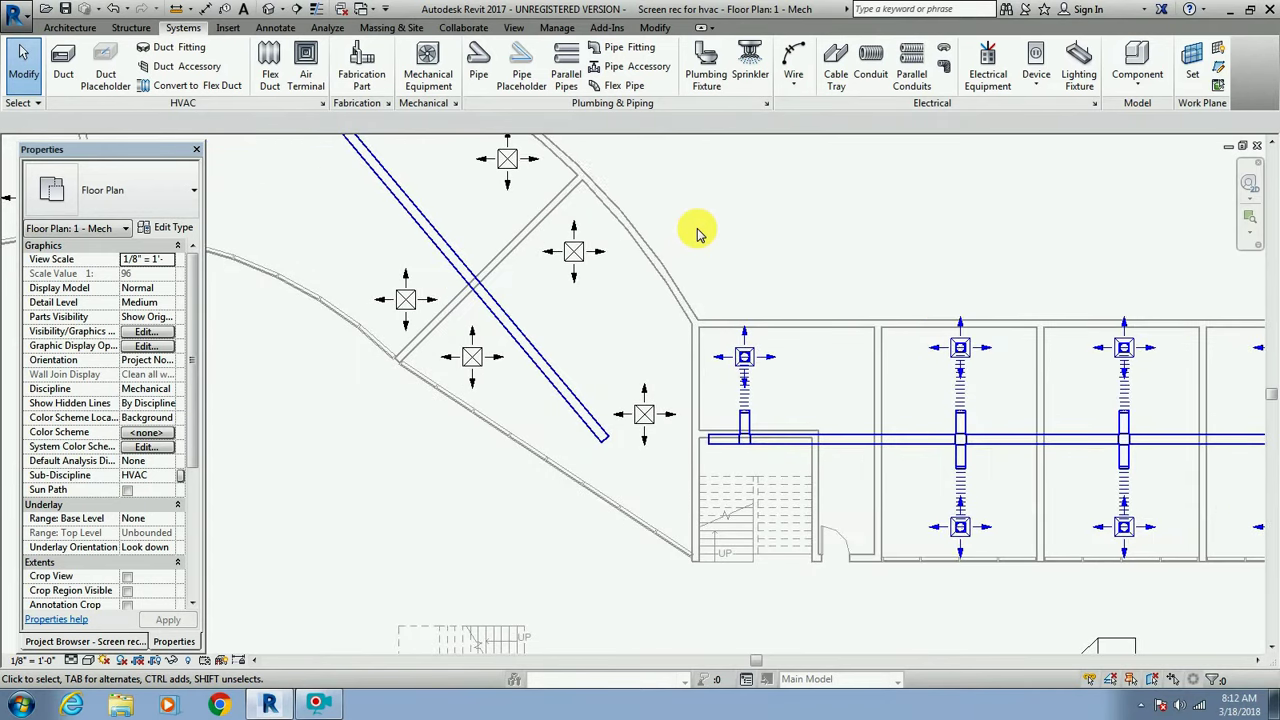
scroll(603, 257, "up", 1)
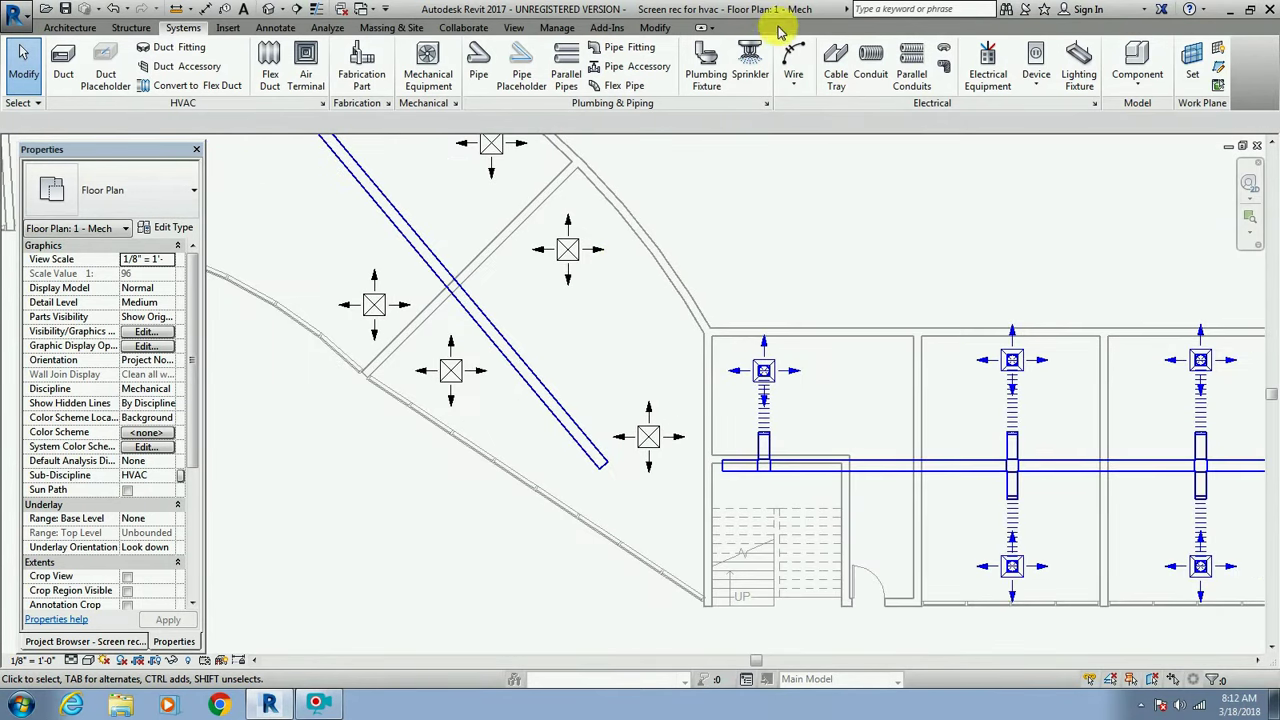
Align the diffuser at the duct's end and the upper diffuser onto the diagonal duct.
left_click(652, 28)
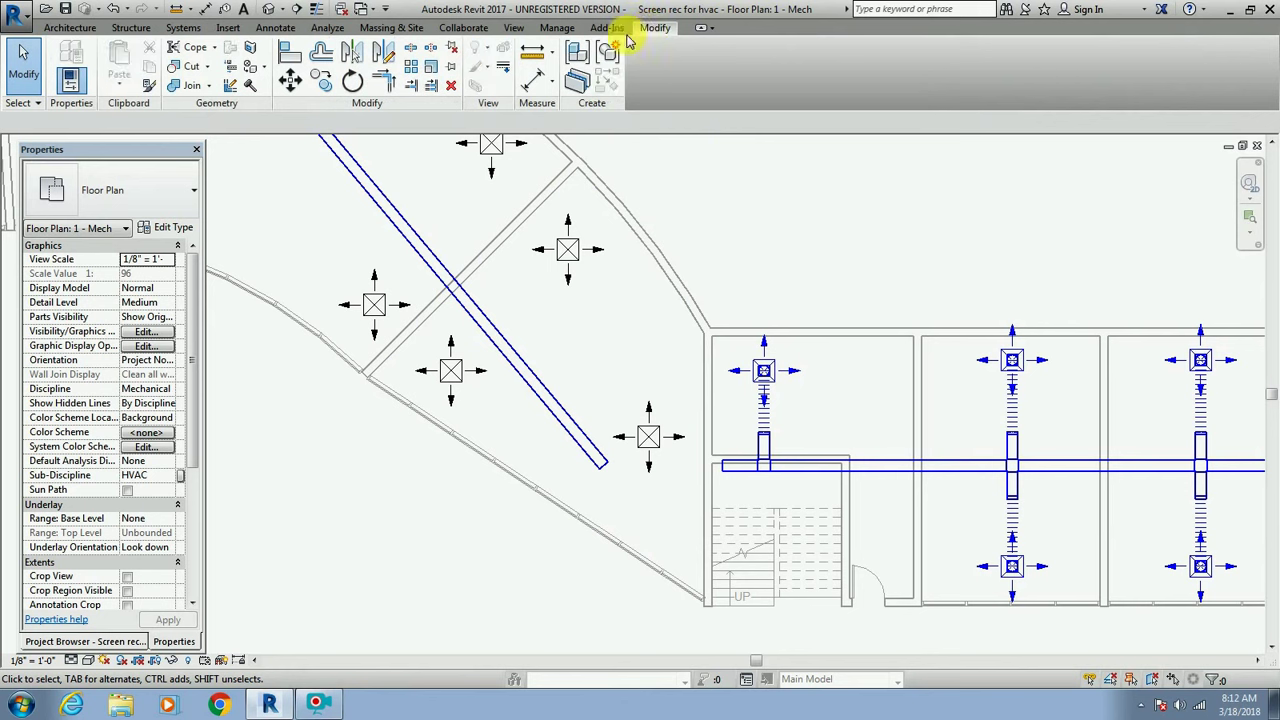
left_click(289, 55)
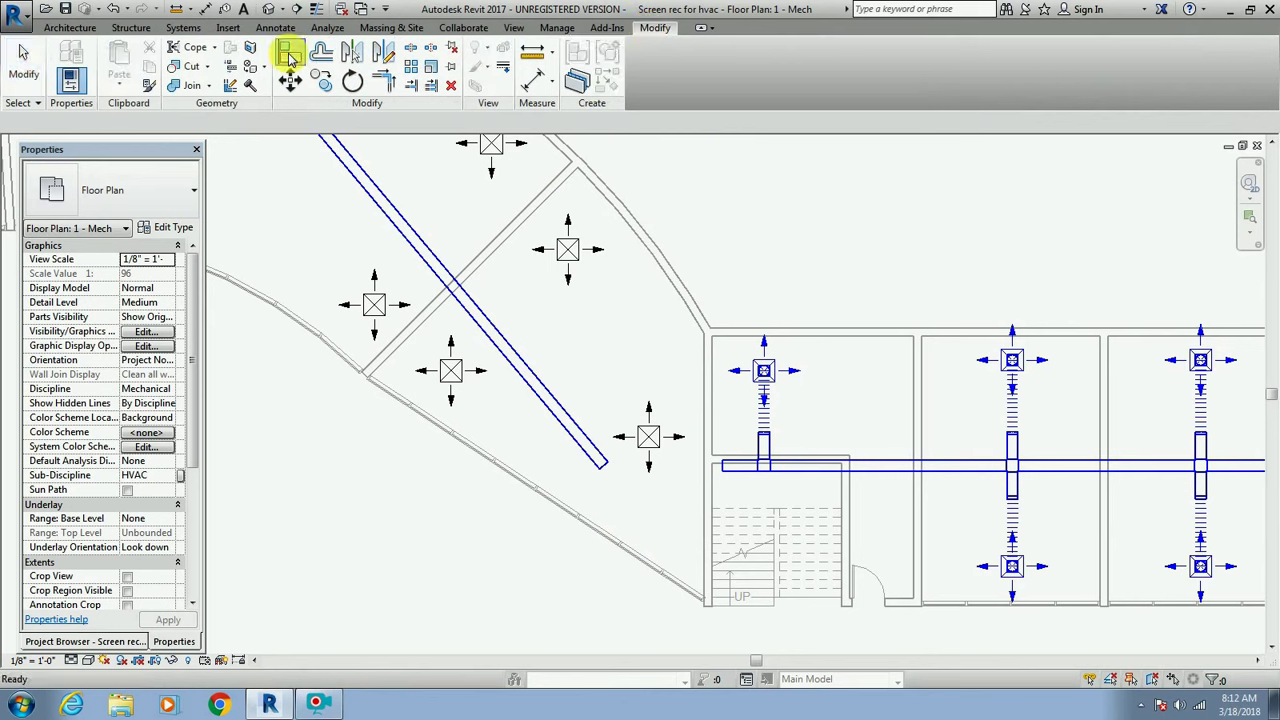
left_click(537, 377)
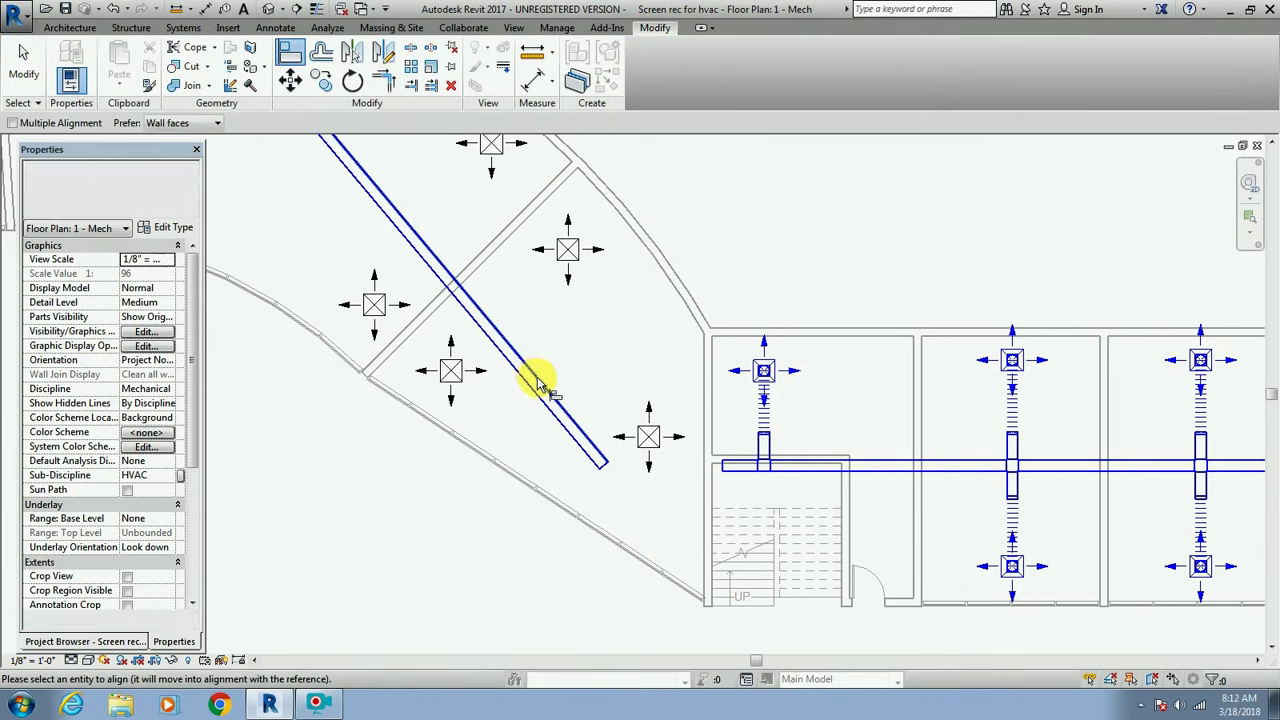
left_click(648, 437)
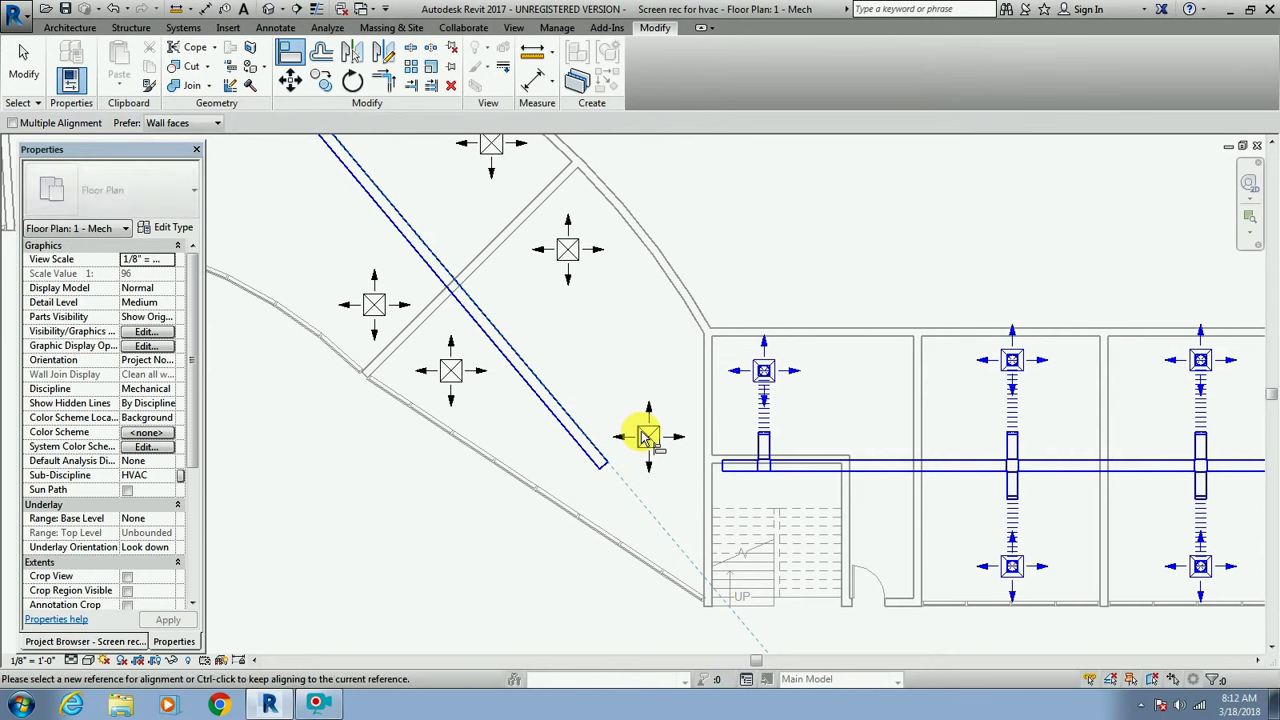
left_click(497, 325)
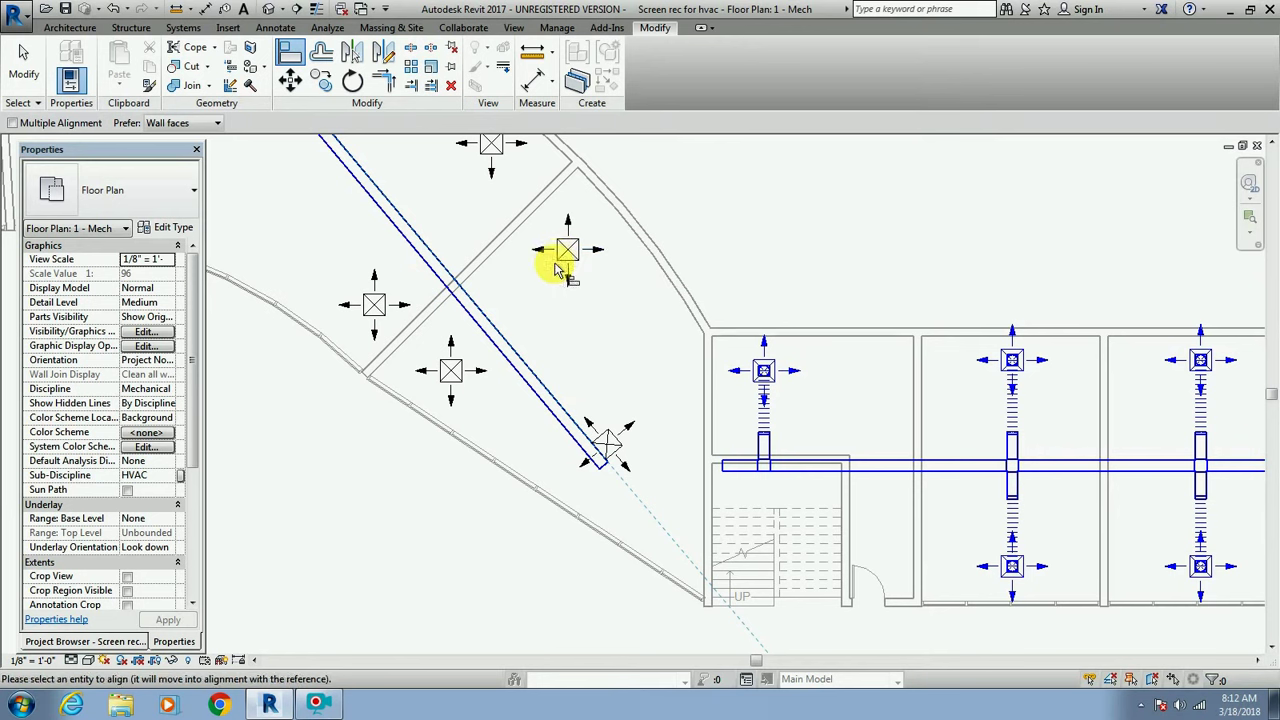
scroll(563, 254, "up", 2)
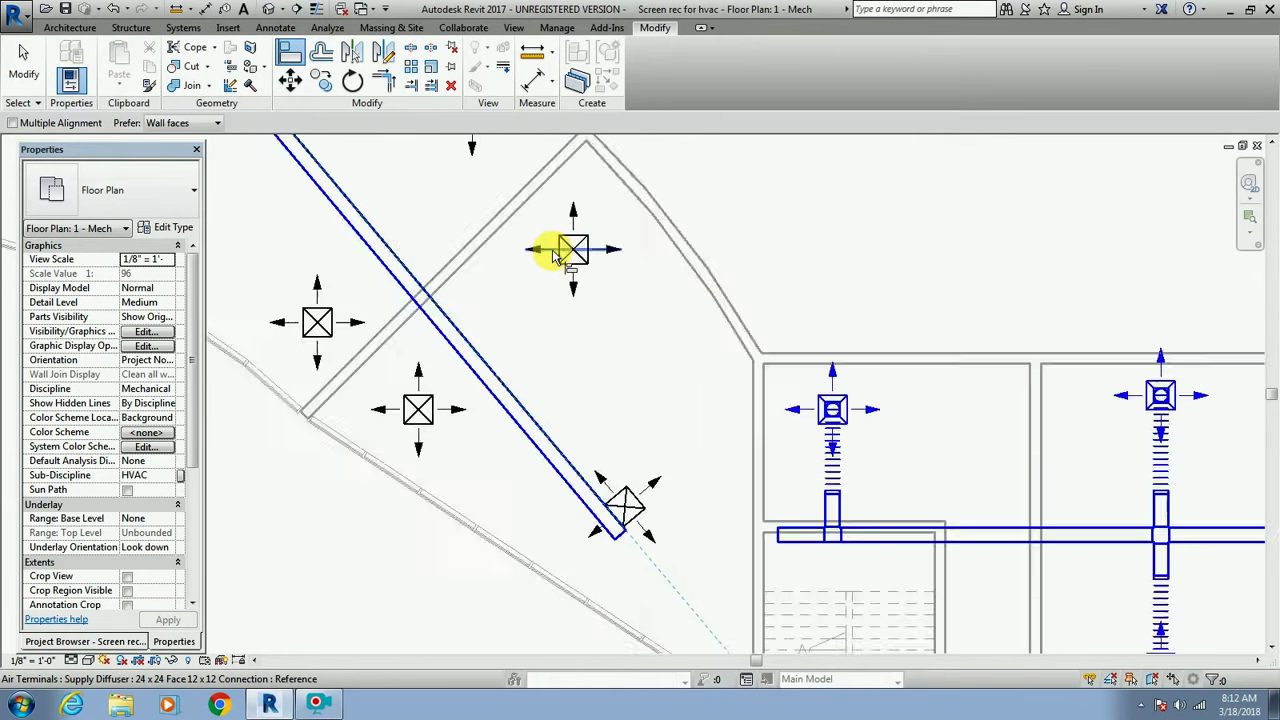
scroll(565, 260, "up", 2)
left_click(566, 265)
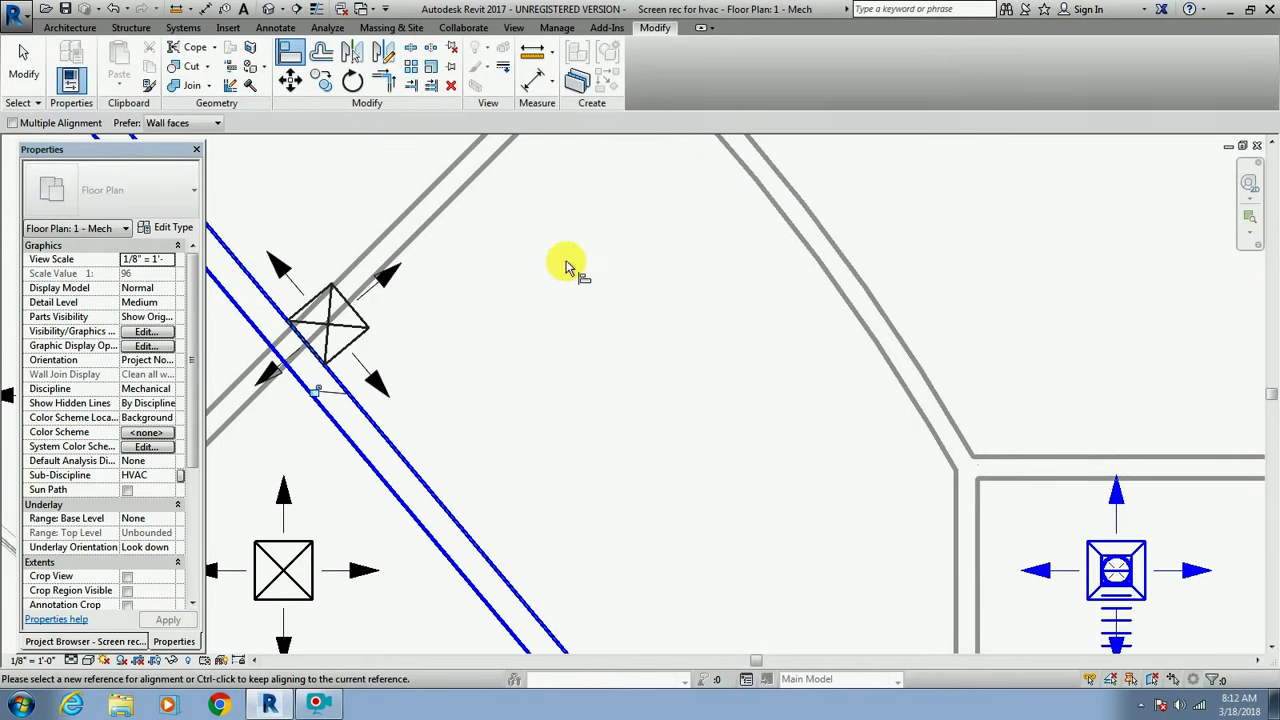
Align the lower, right-hand and lower-left diffusers against the diagonal duct's edges.
left_click(395, 502)
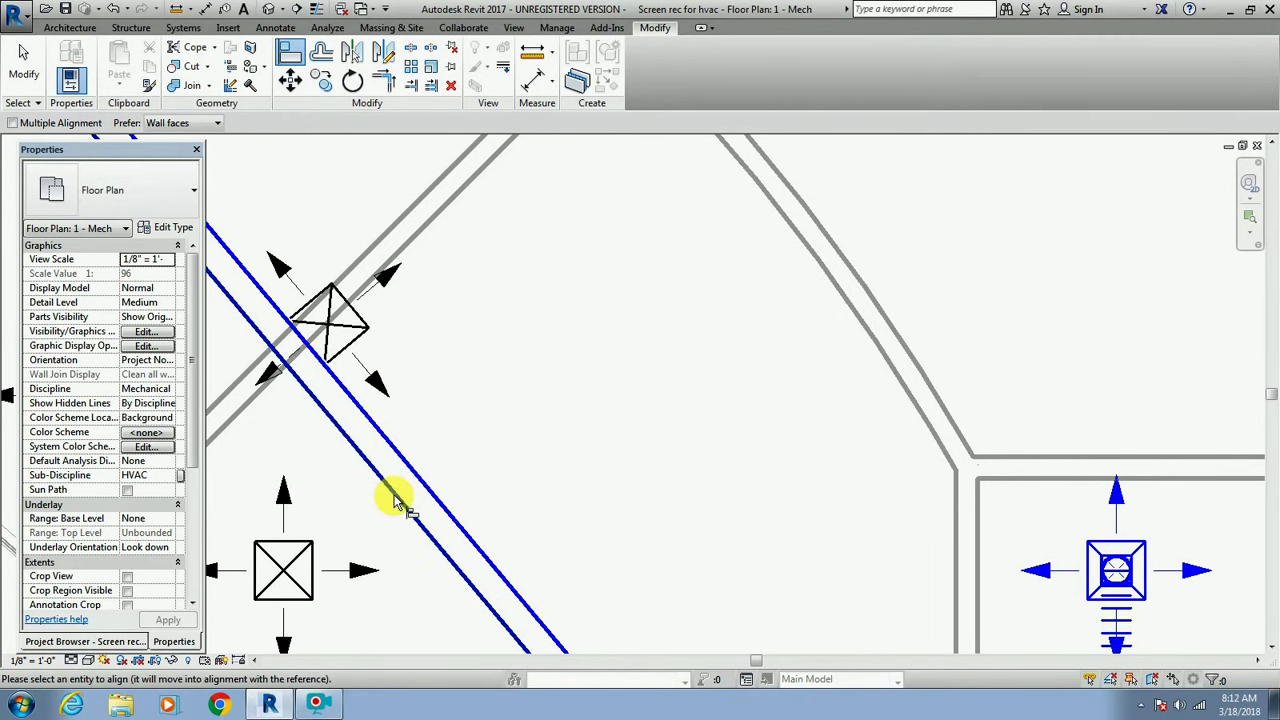
left_click(297, 550)
scroll(360, 481, "down", 2)
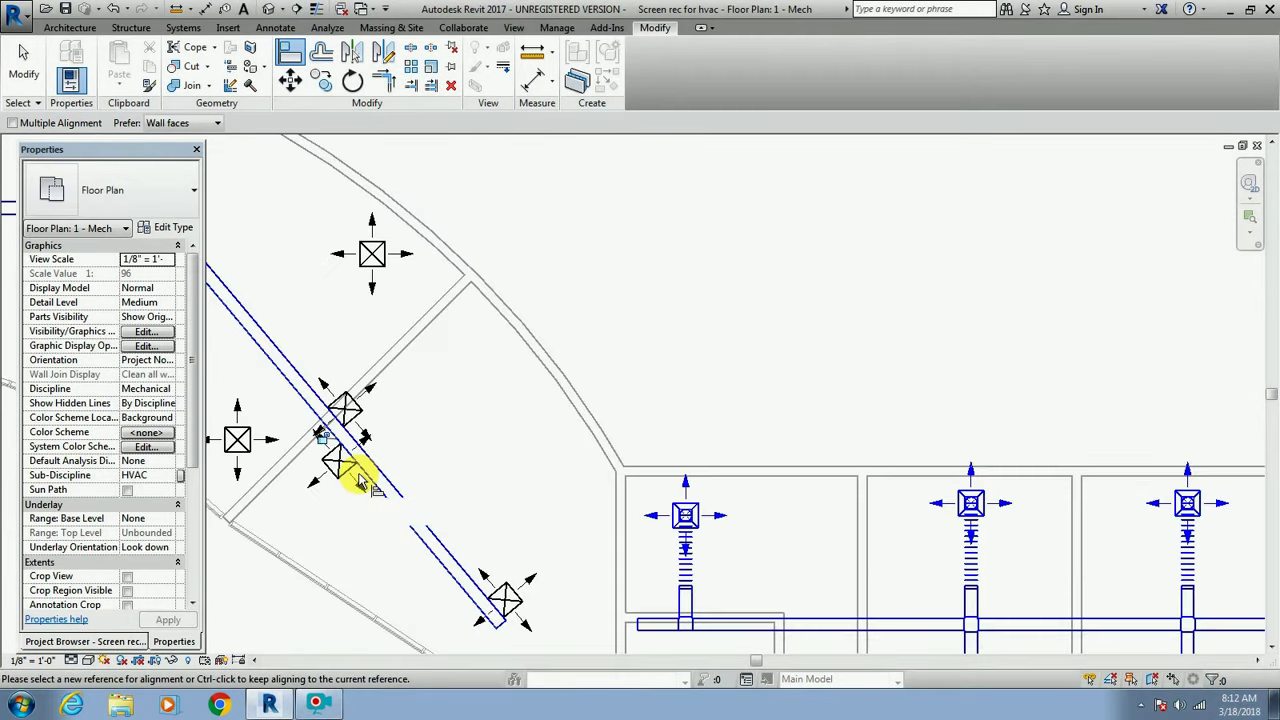
scroll(360, 481, "down", 1)
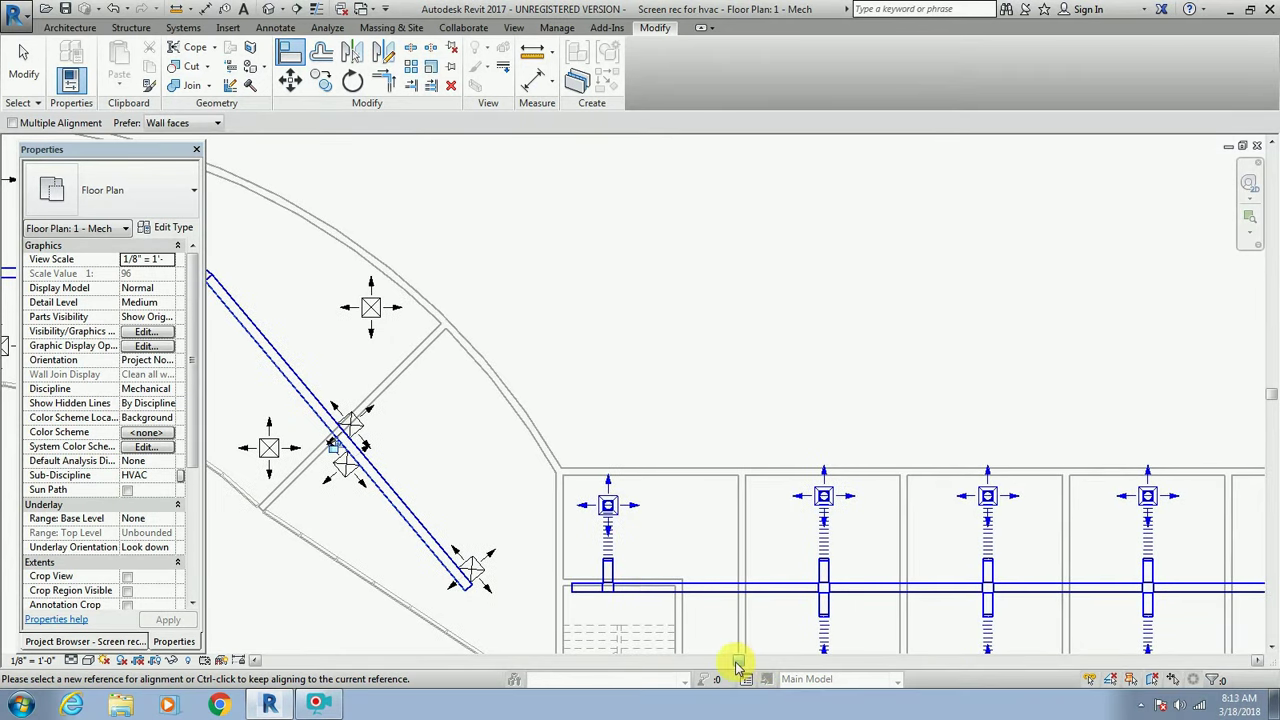
left_click_drag(738, 665, 686, 651)
scroll(608, 366, "up", 2)
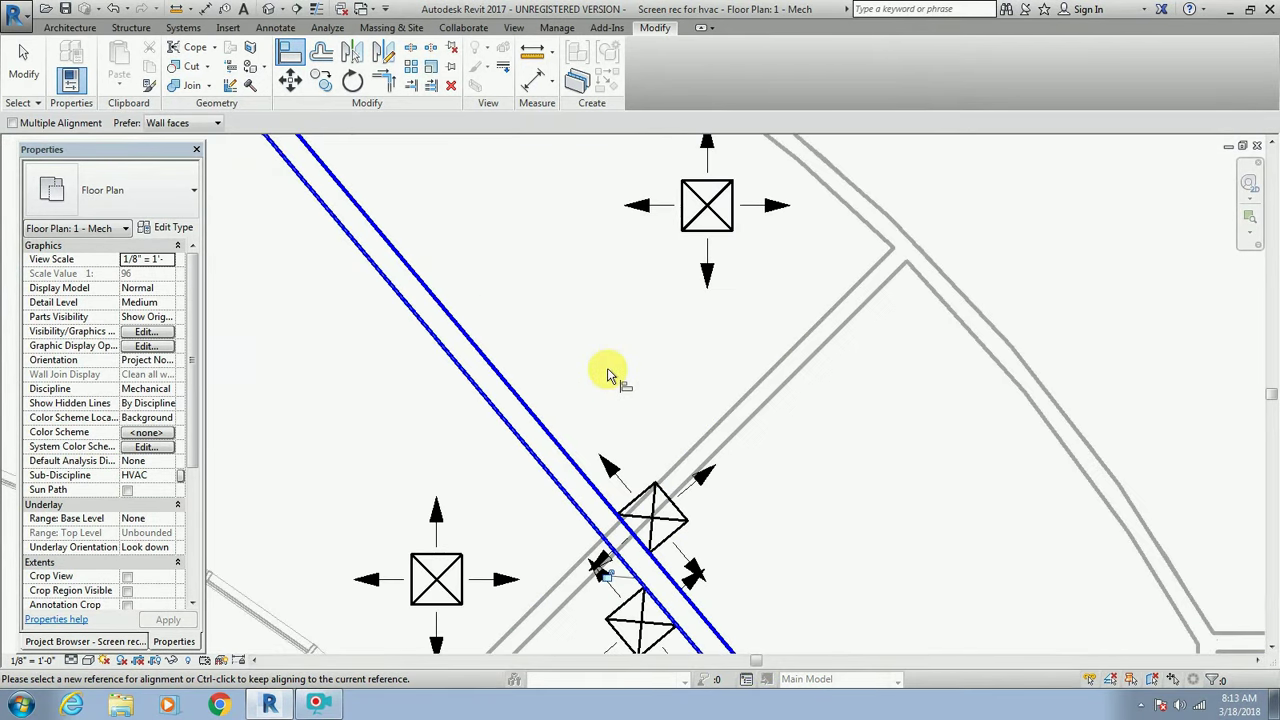
left_click(557, 445)
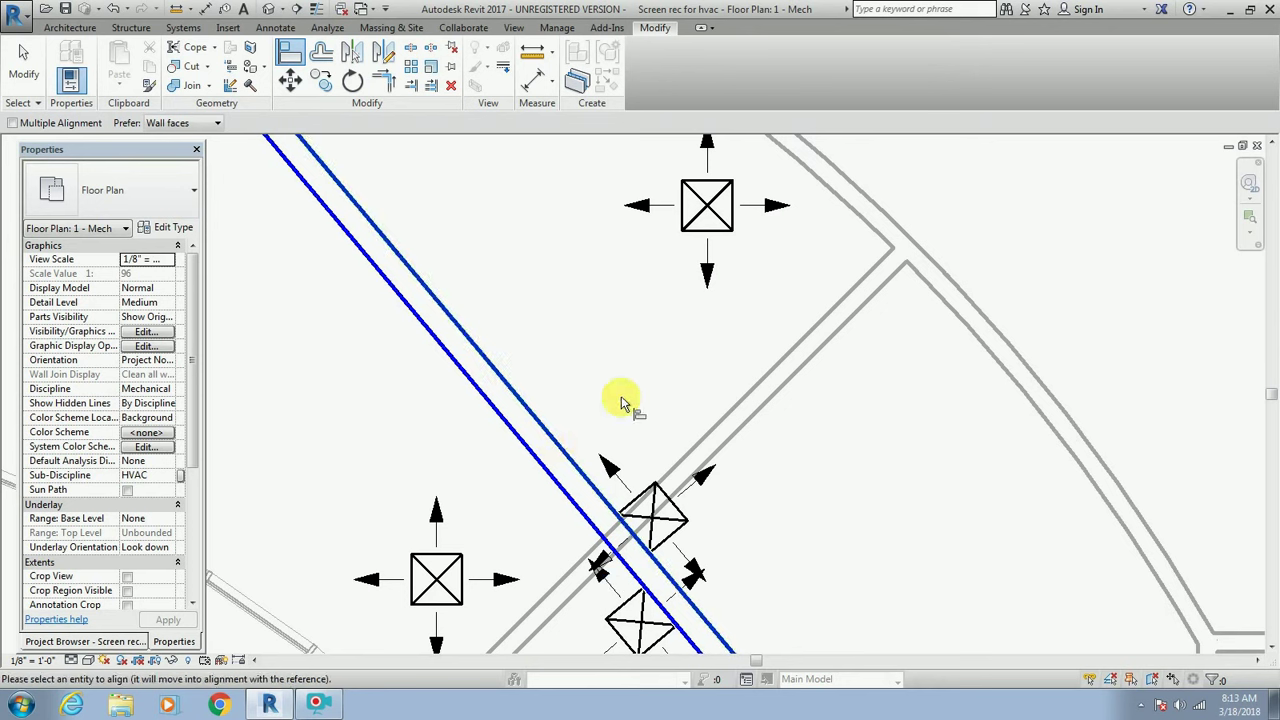
left_click(700, 237)
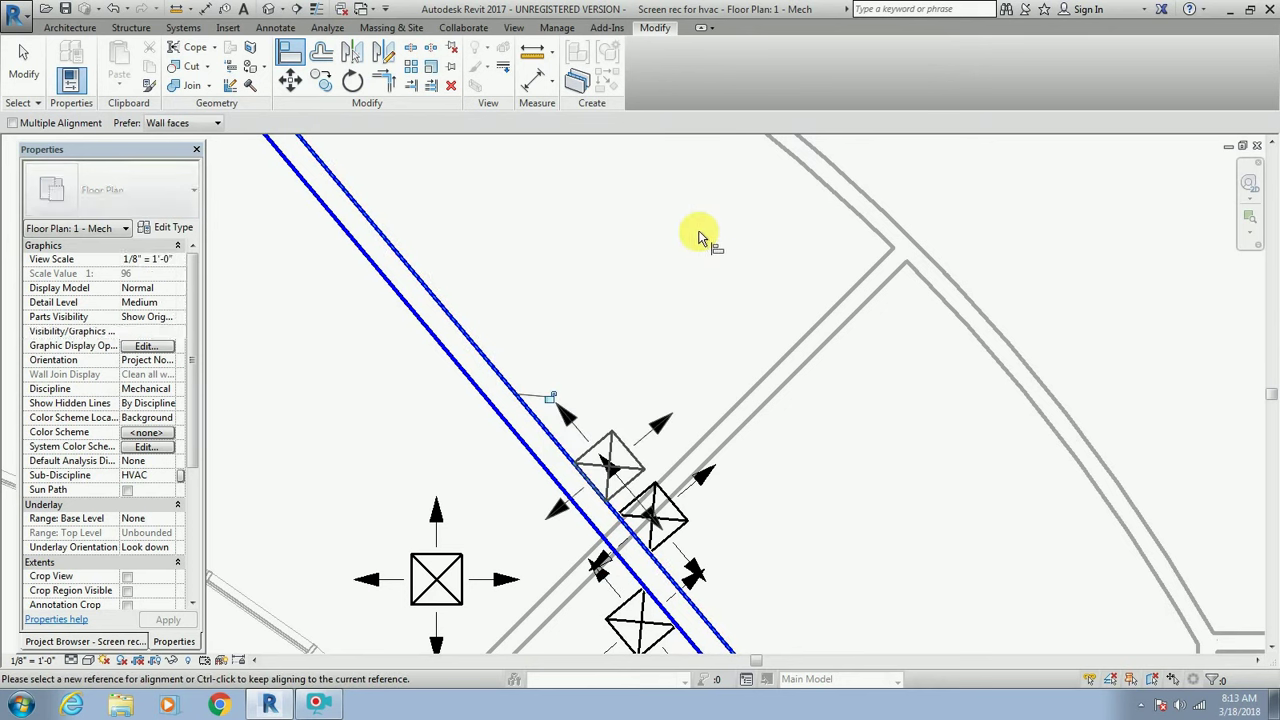
left_click(491, 408)
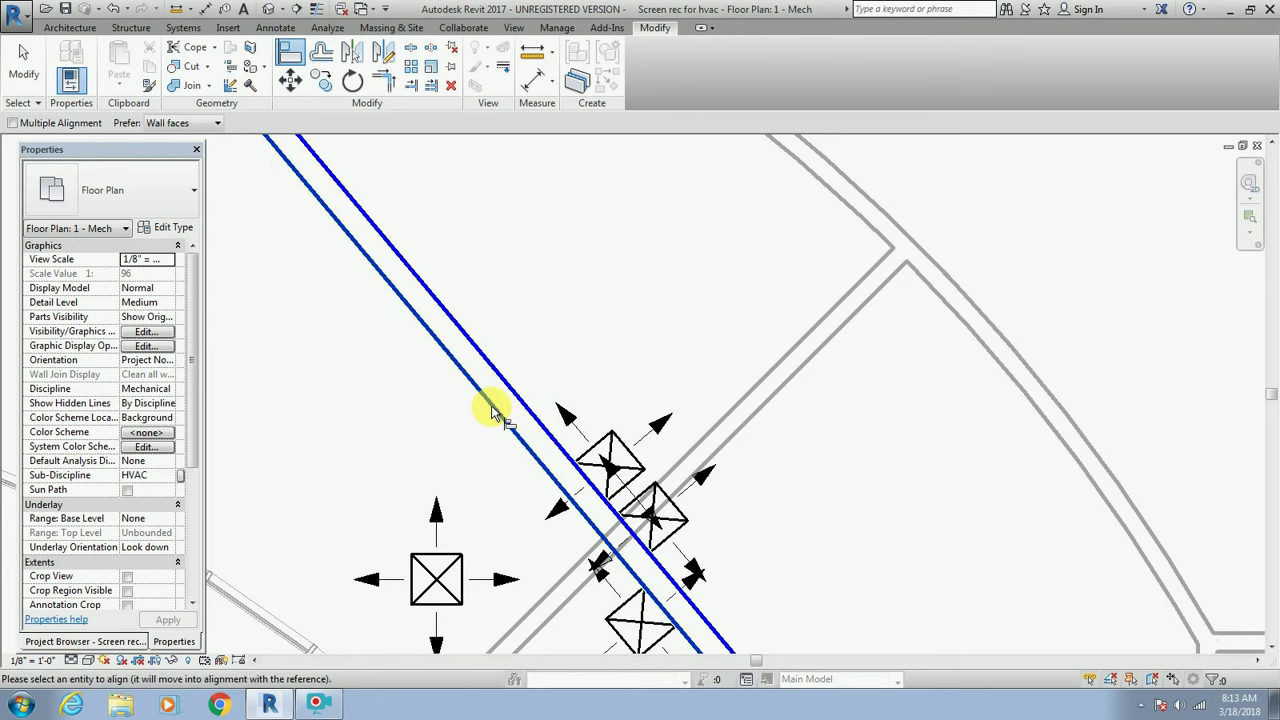
left_click(447, 560)
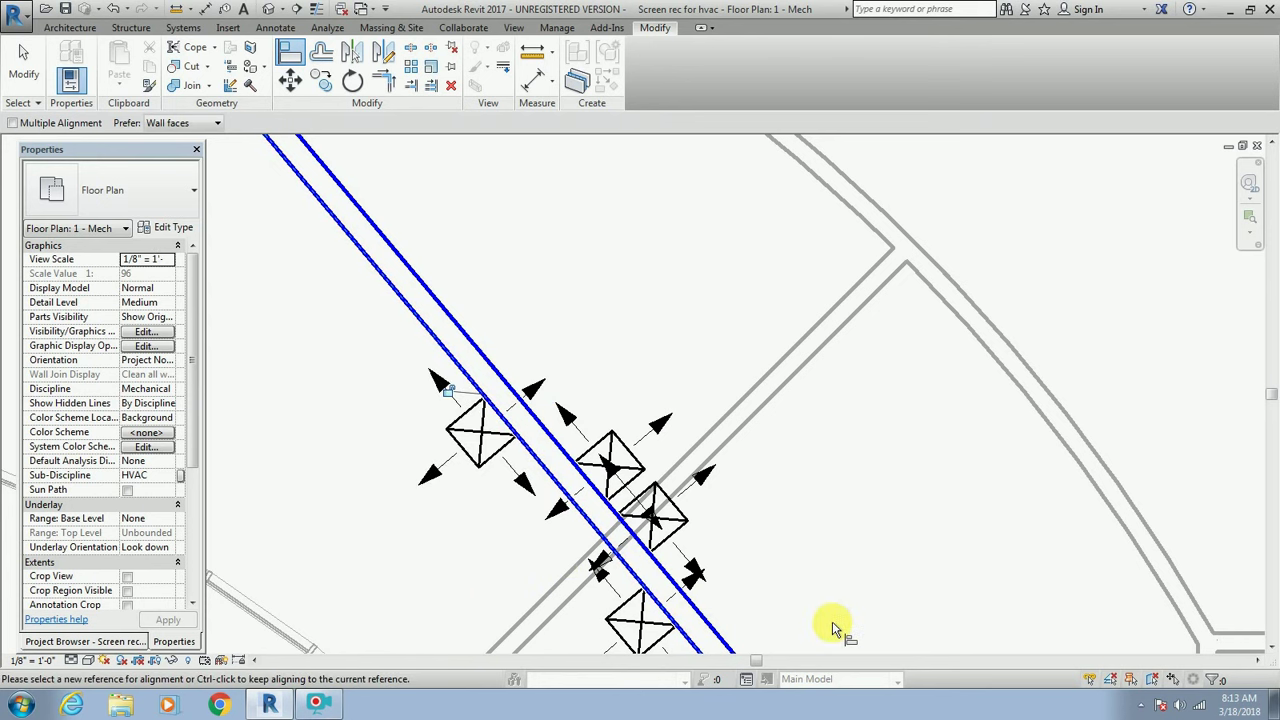
Align the upper and lower diffusers to the horizontal duct's edges.
scroll(475, 386, "down", 2)
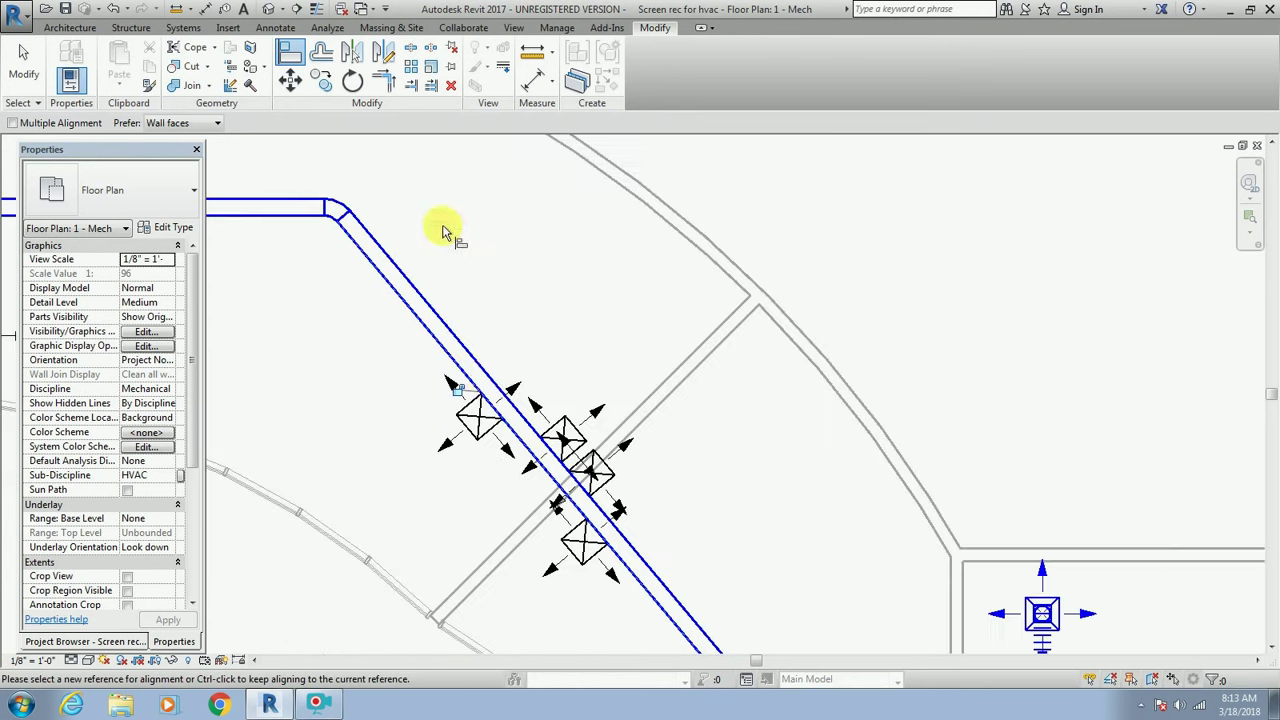
scroll(443, 229, "down", 1)
scroll(400, 243, "down", 1)
scroll(430, 402, "down", 1)
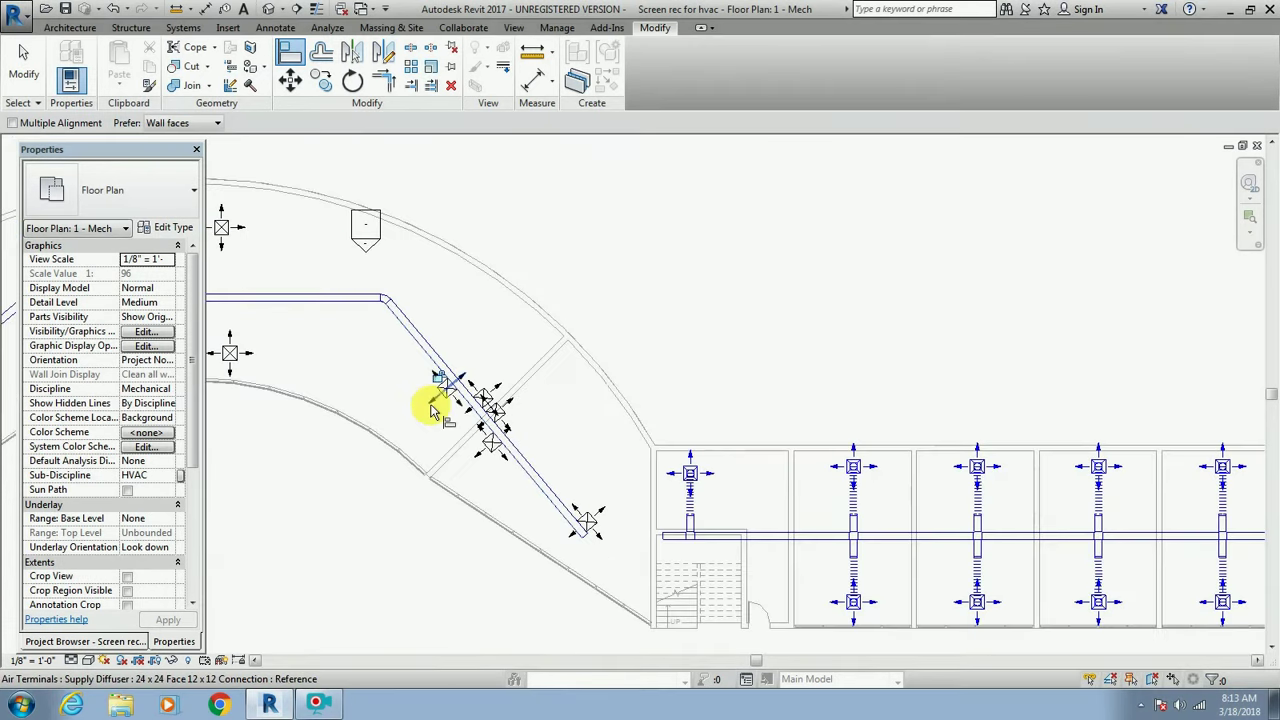
scroll(350, 380, "down", 1)
scroll(248, 284, "up", 1)
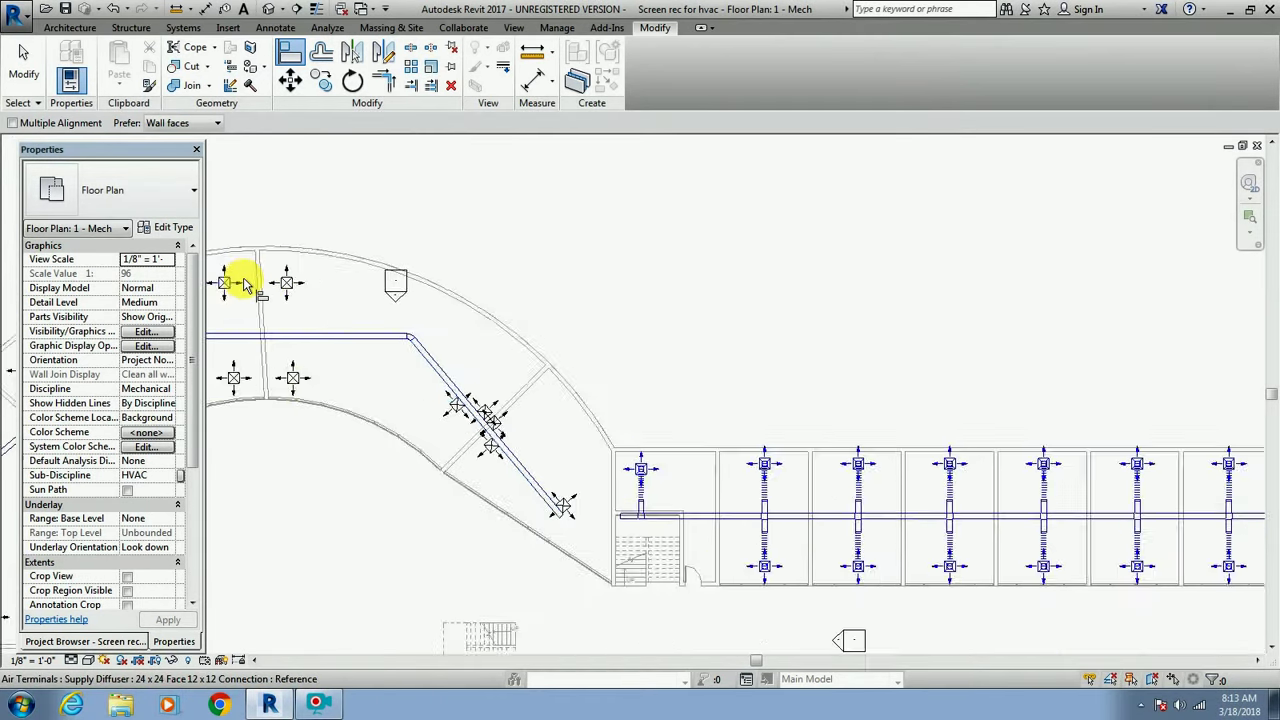
scroll(245, 290, "up", 1)
scroll(255, 340, "up", 1)
left_click(445, 452)
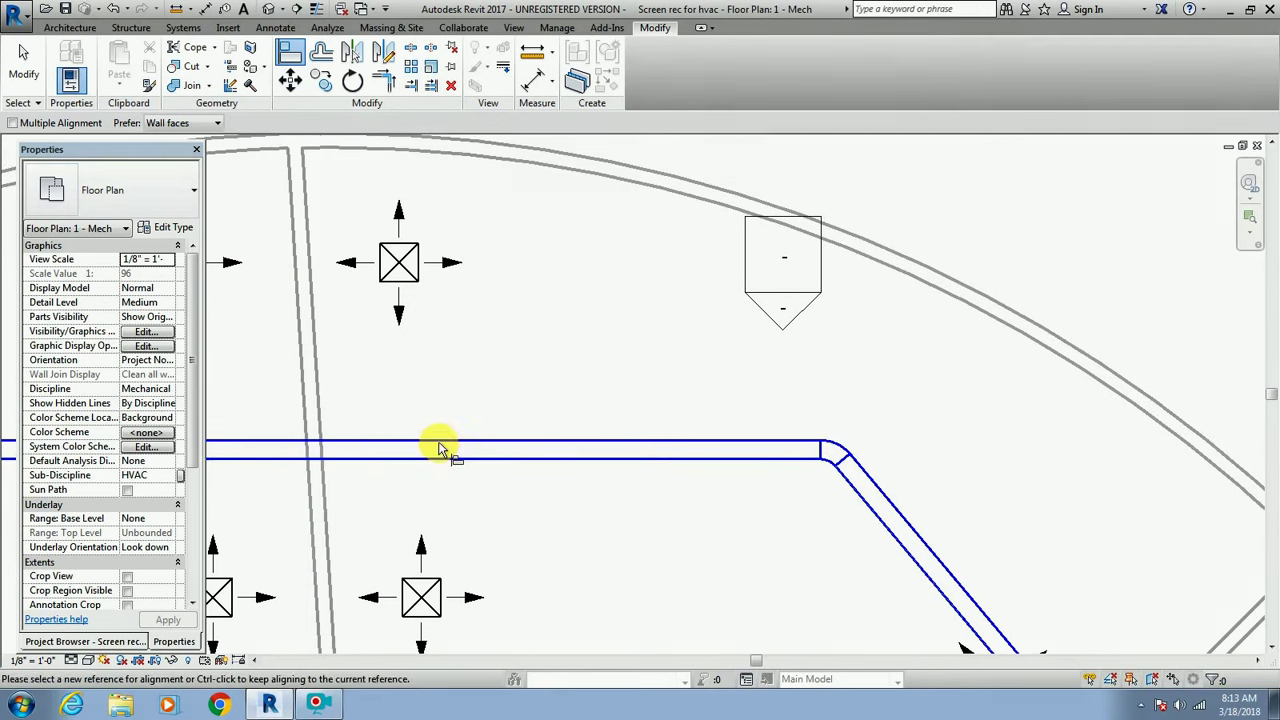
left_click(405, 295)
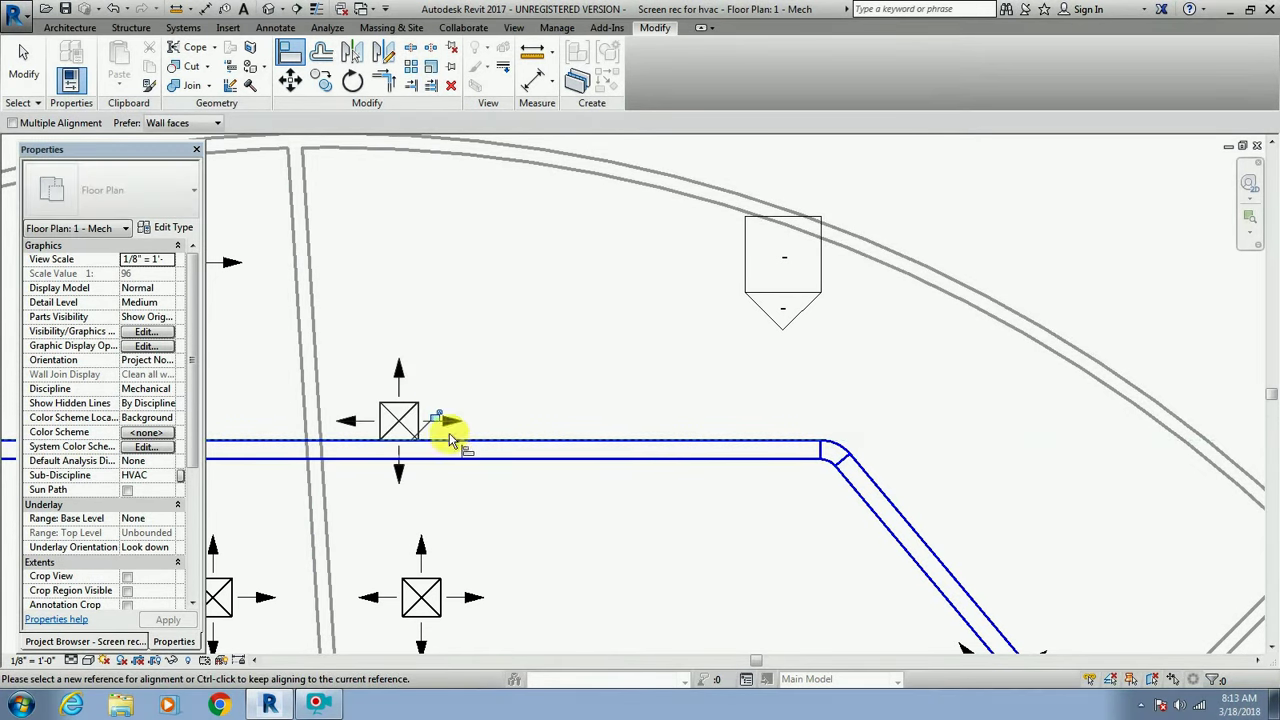
left_click(459, 468)
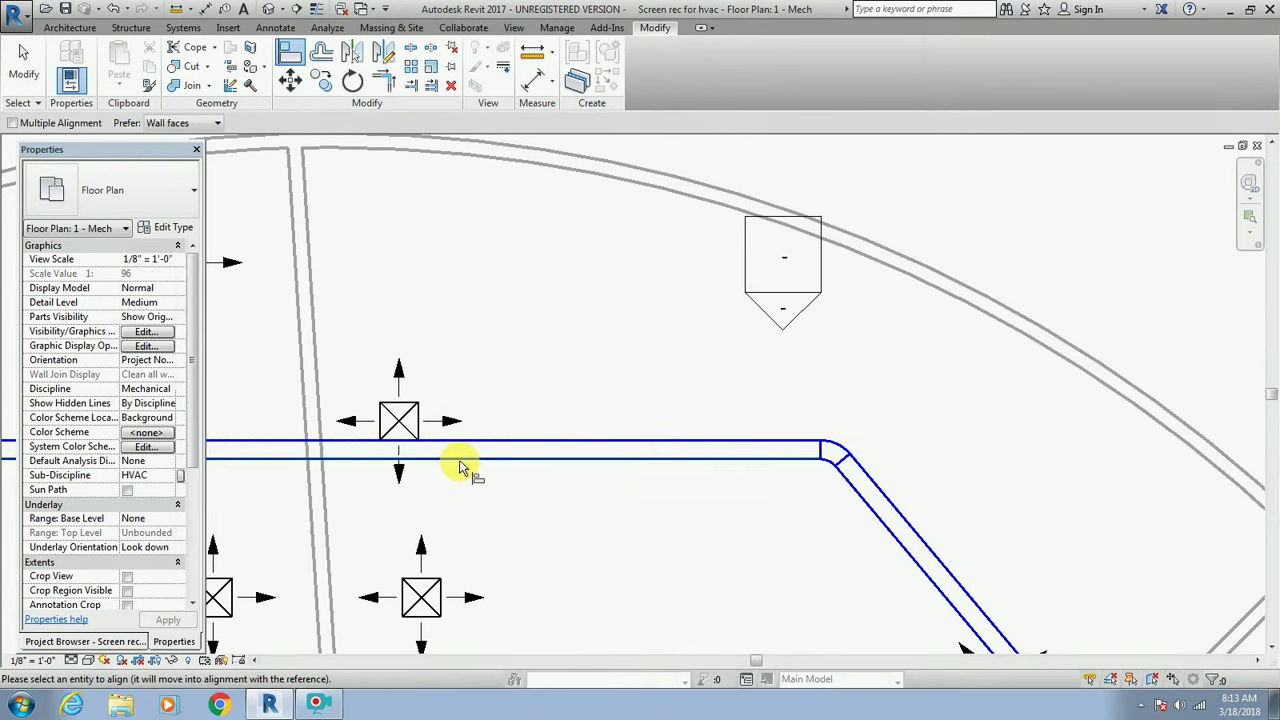
left_click(429, 577)
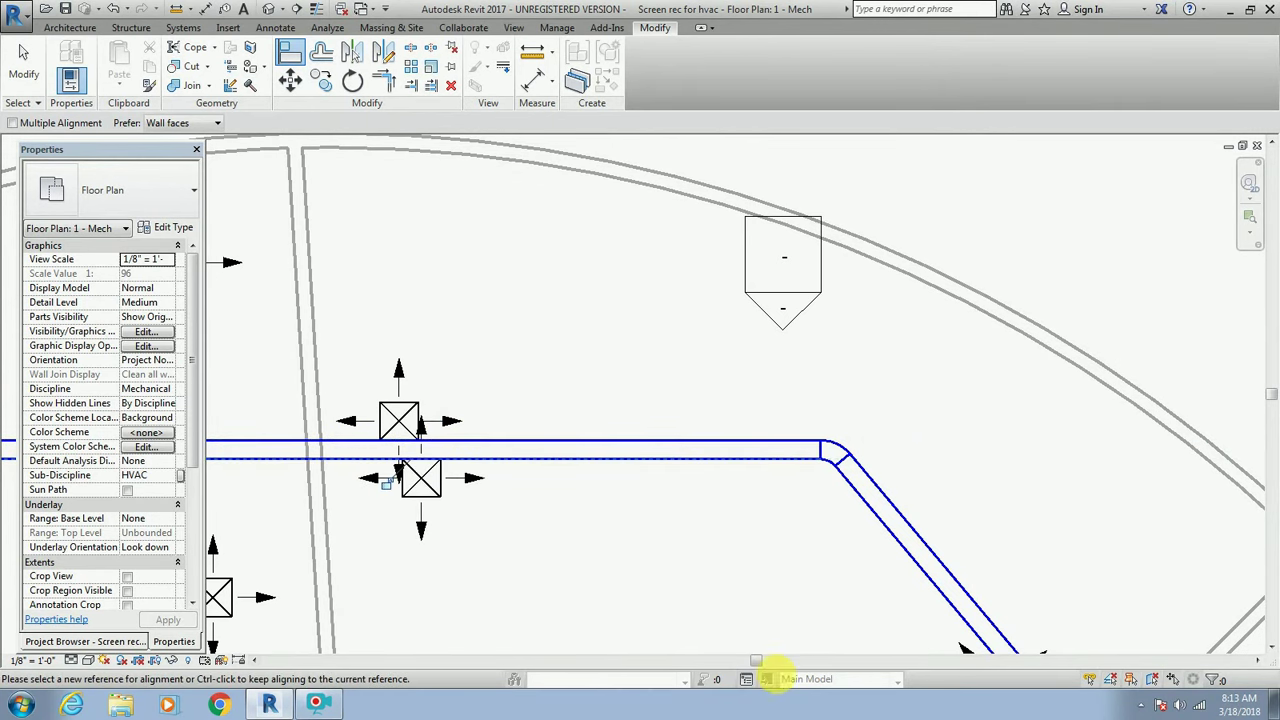
Align the upper-left and lower-left diffusers to the duct's upper and lower edges.
left_click_drag(758, 664, 700, 664)
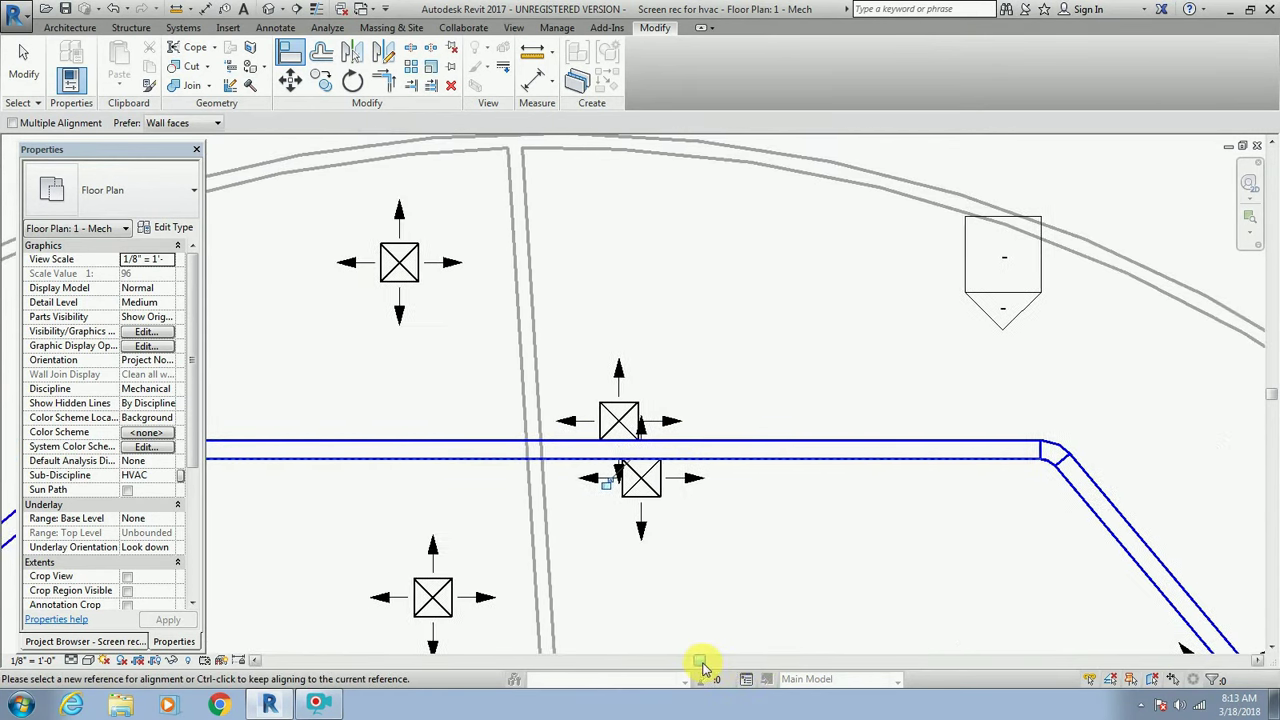
left_click(429, 442)
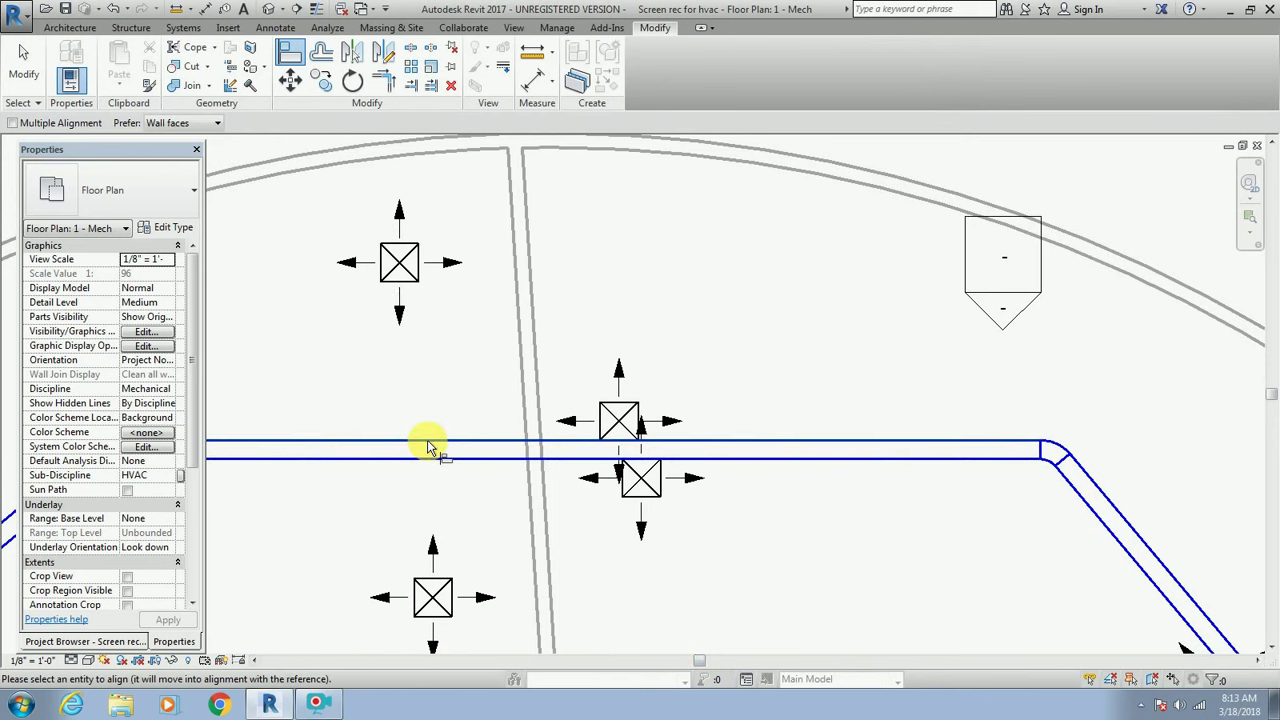
left_click(410, 280)
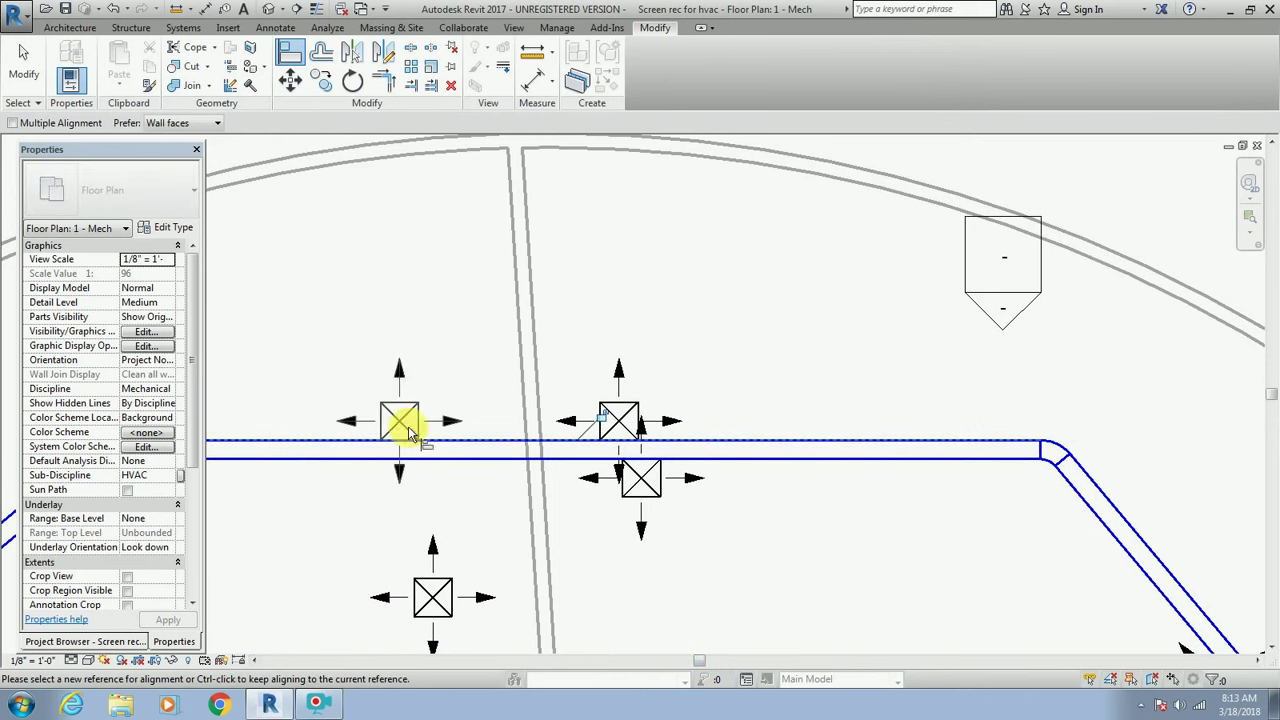
left_click(440, 460)
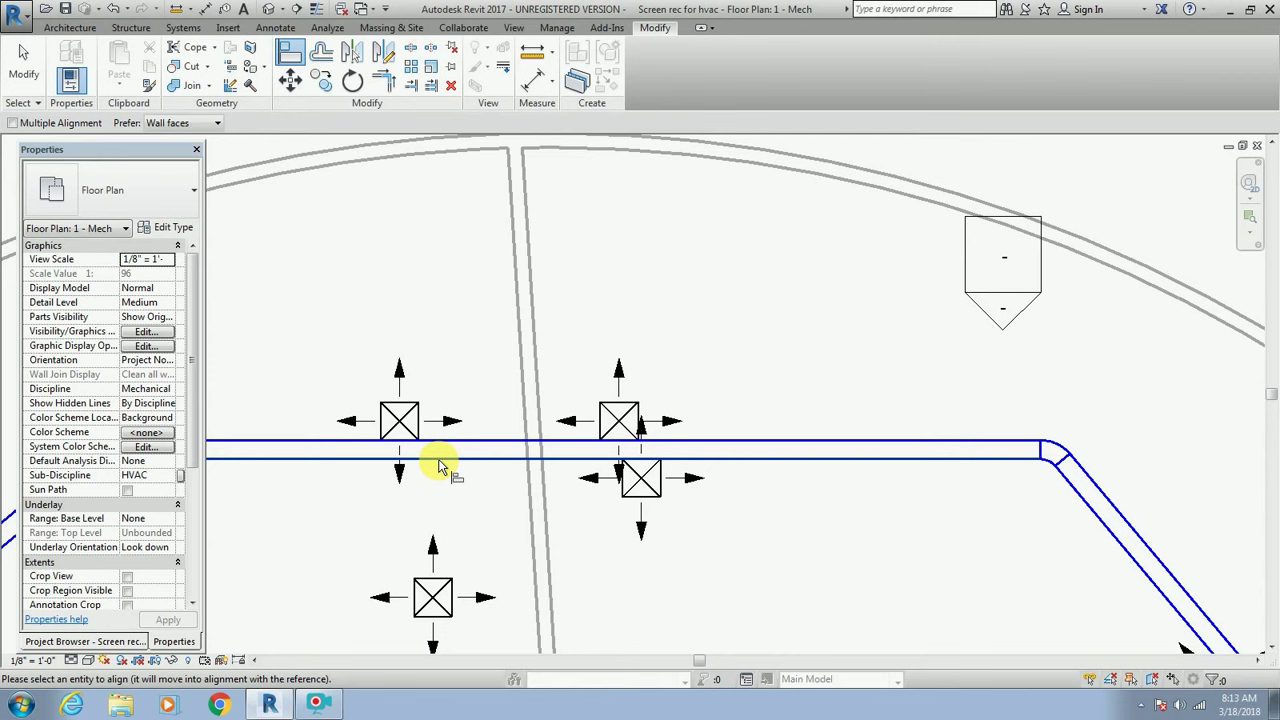
left_click(429, 585)
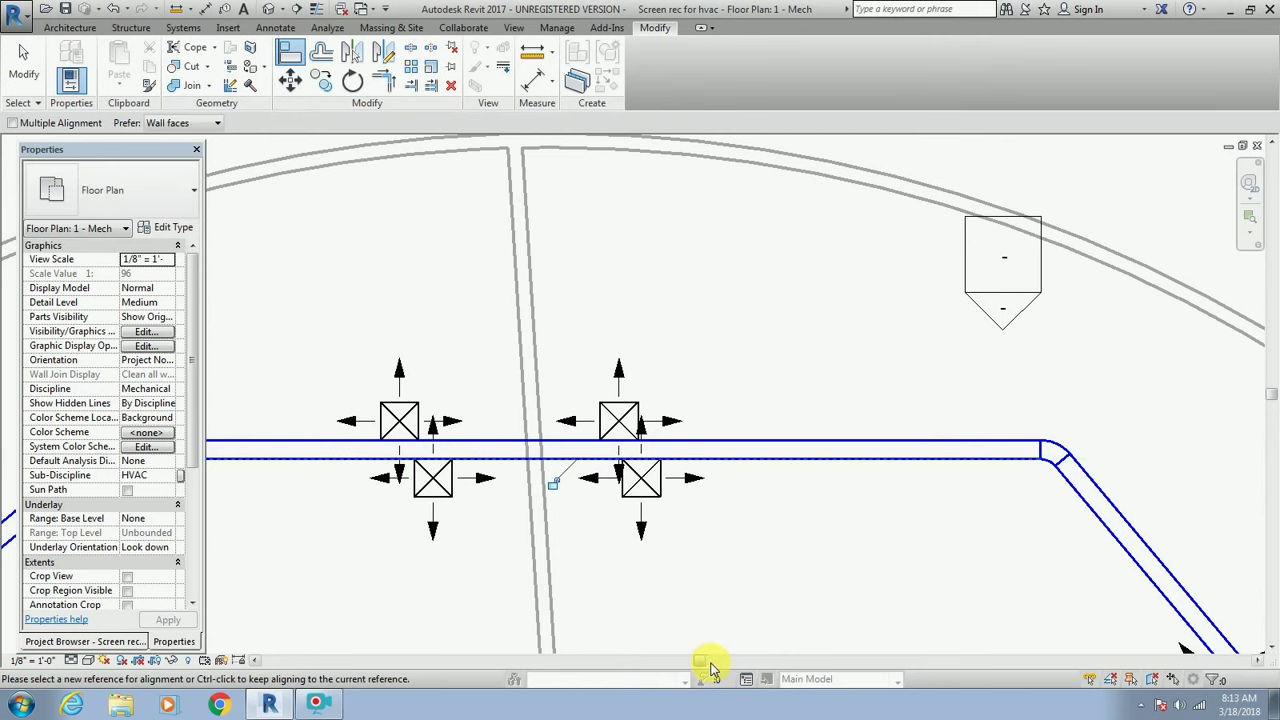
Move a diffuser onto the diagonal duct and align the lower diffuser with it.
left_click_drag(700, 665, 566, 663)
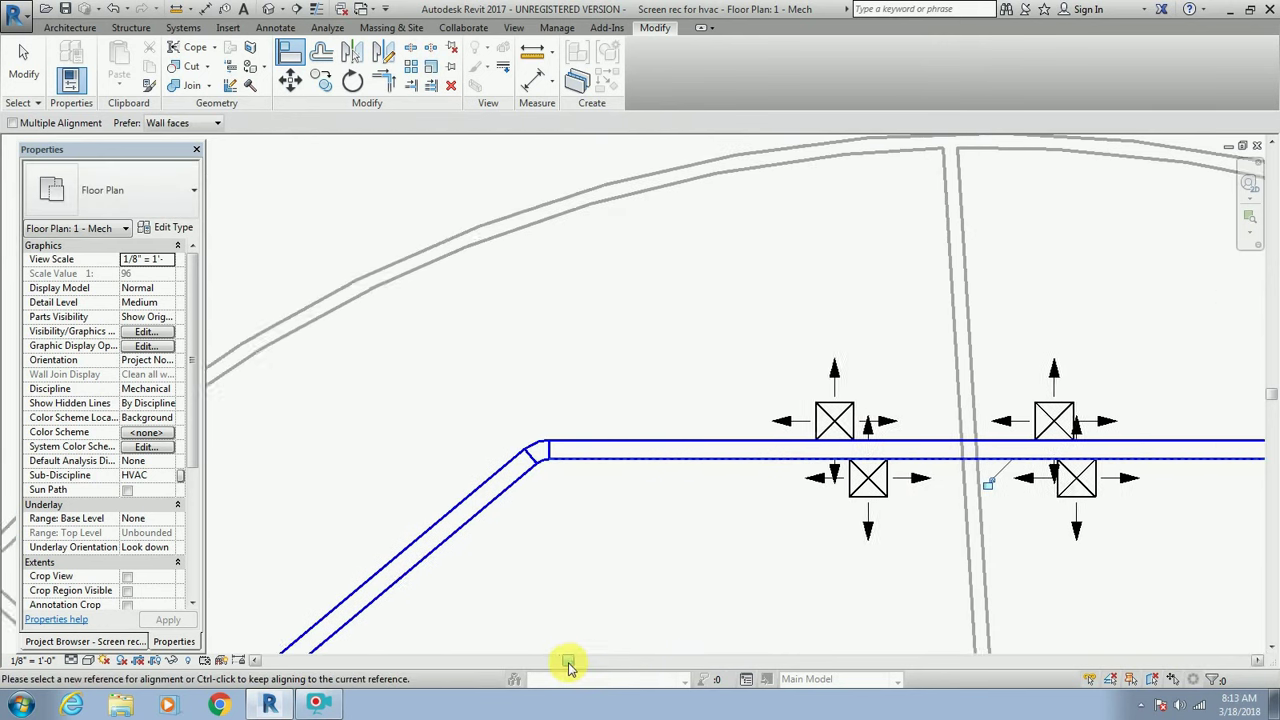
left_click(1273, 403)
left_click(1273, 403)
left_click(1273, 403)
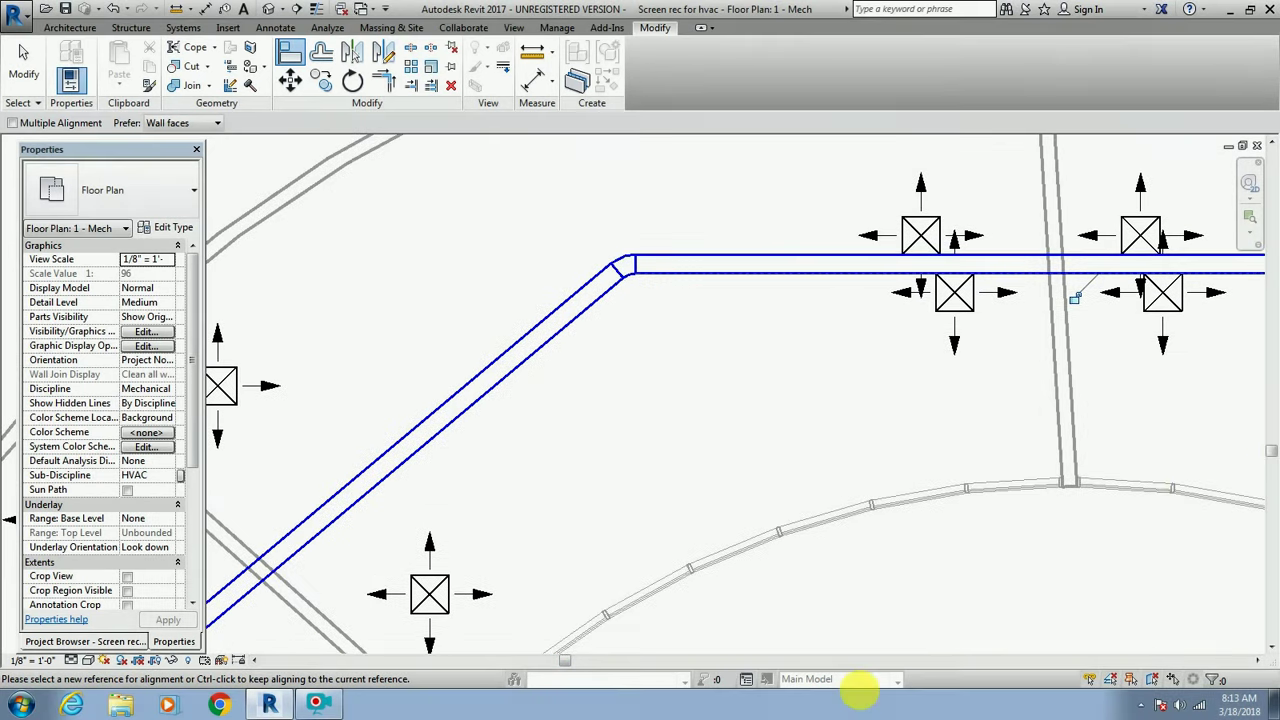
left_click_drag(568, 664, 549, 664)
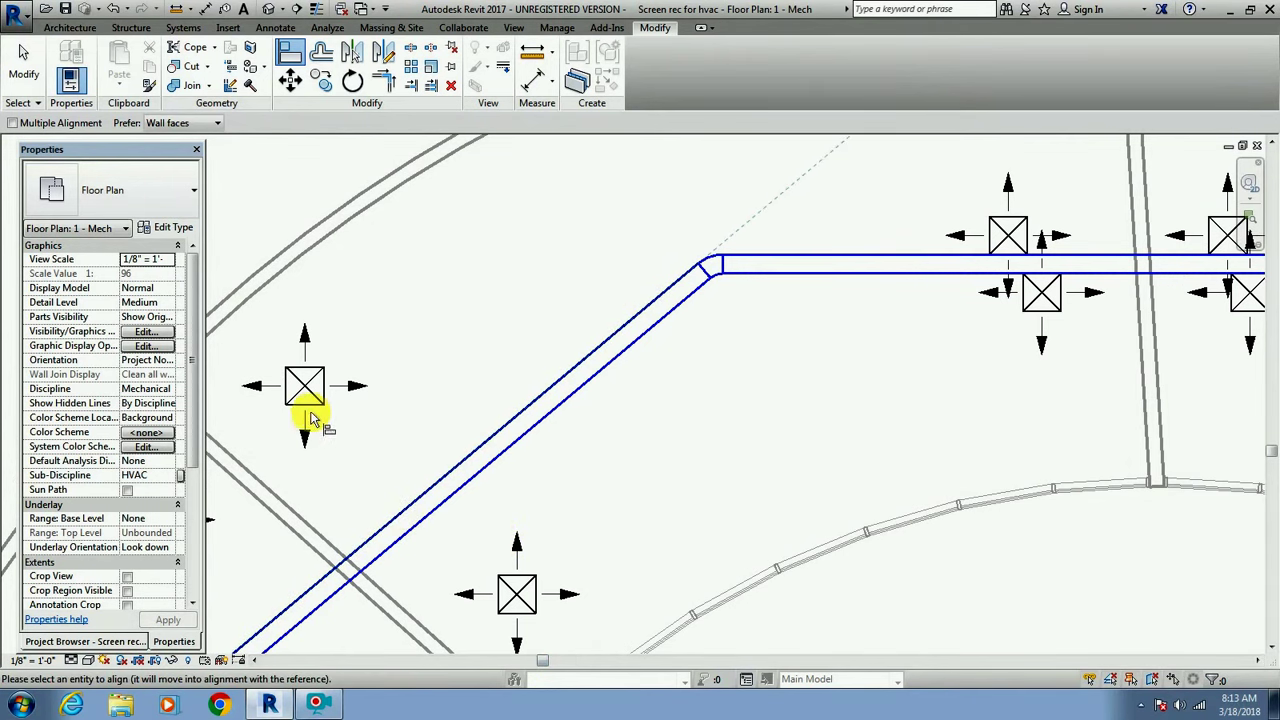
left_click_drag(313, 412, 470, 487)
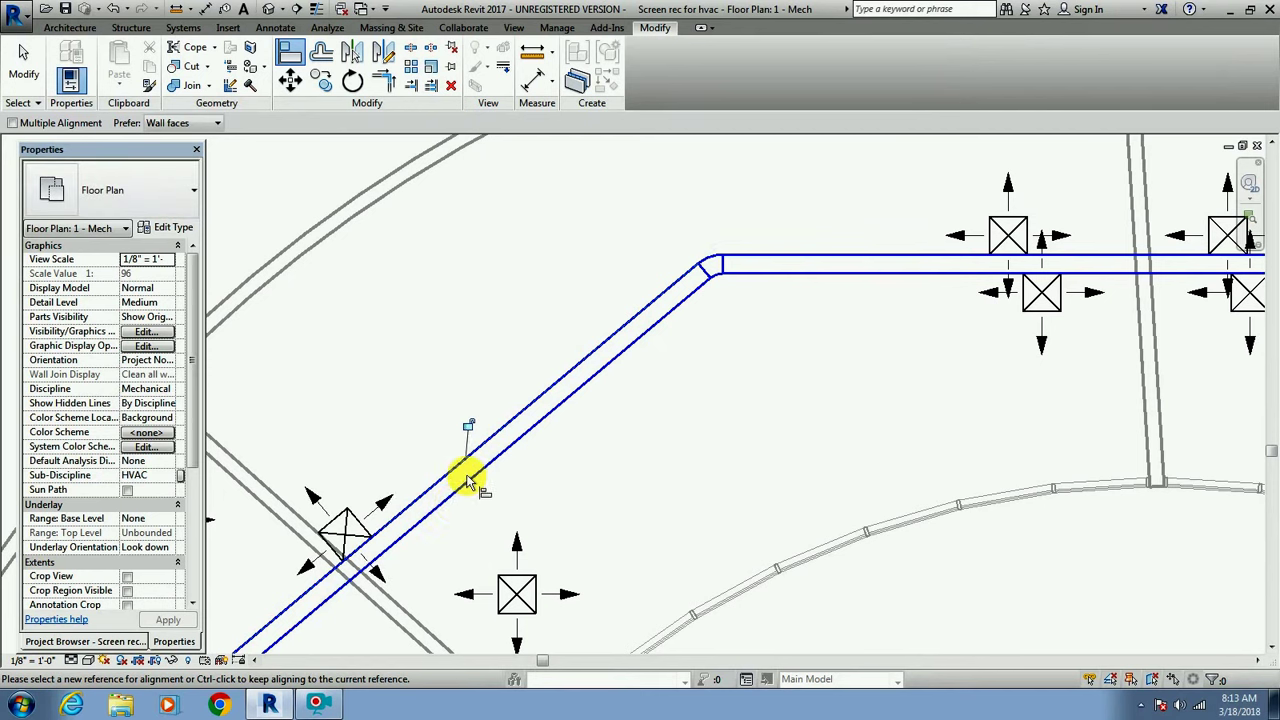
left_click(527, 580)
scroll(563, 563, "down", 2)
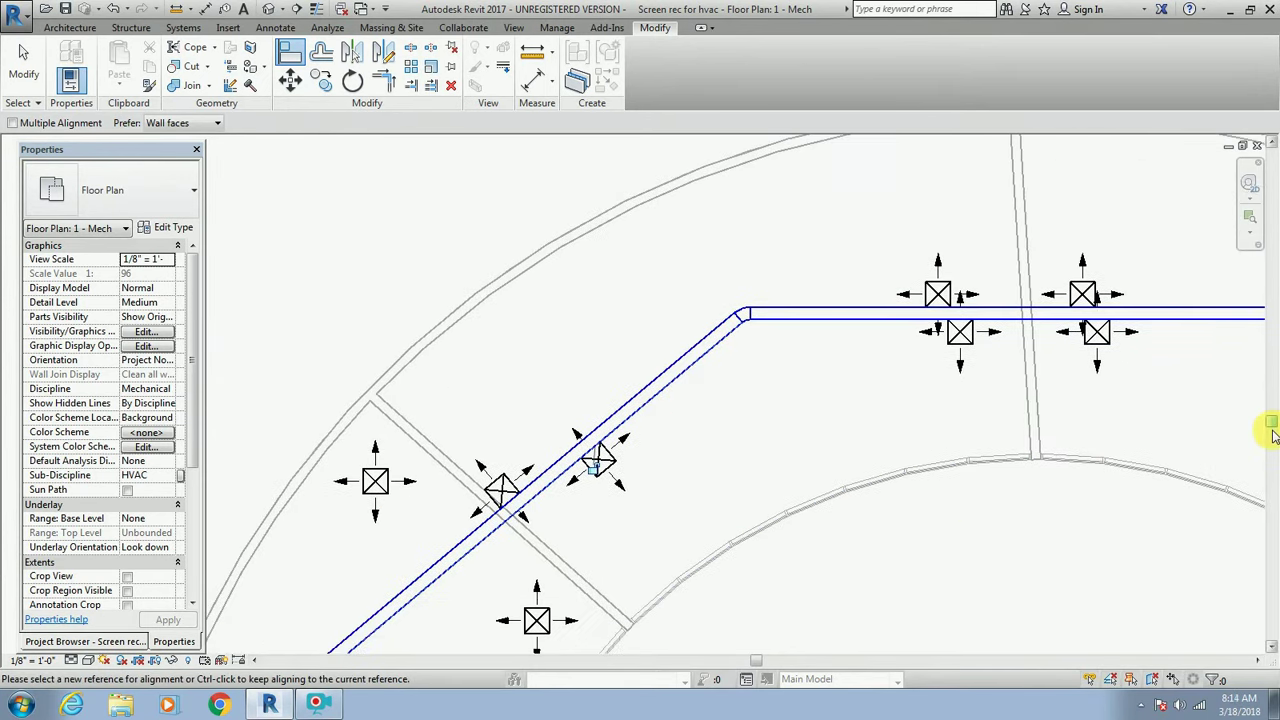
left_click_drag(1273, 398, 1271, 500)
scroll(663, 418, "down", 2)
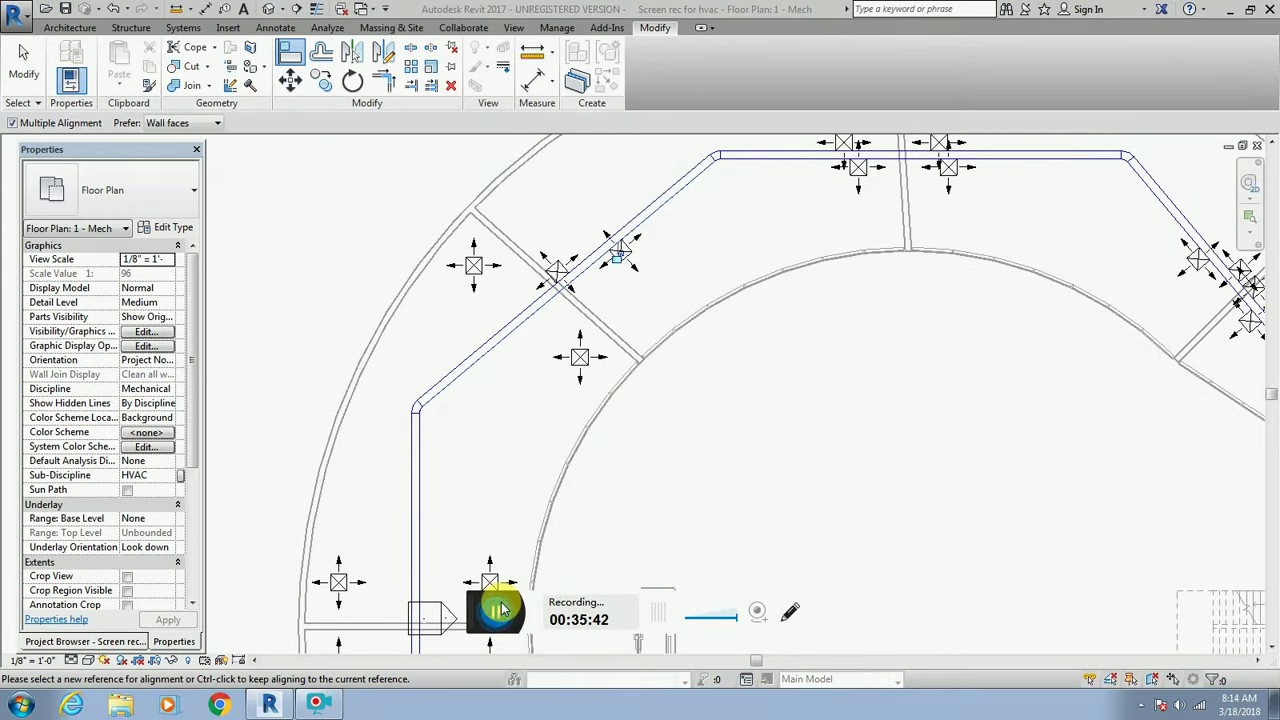
scroll(490, 600, "down", 4)
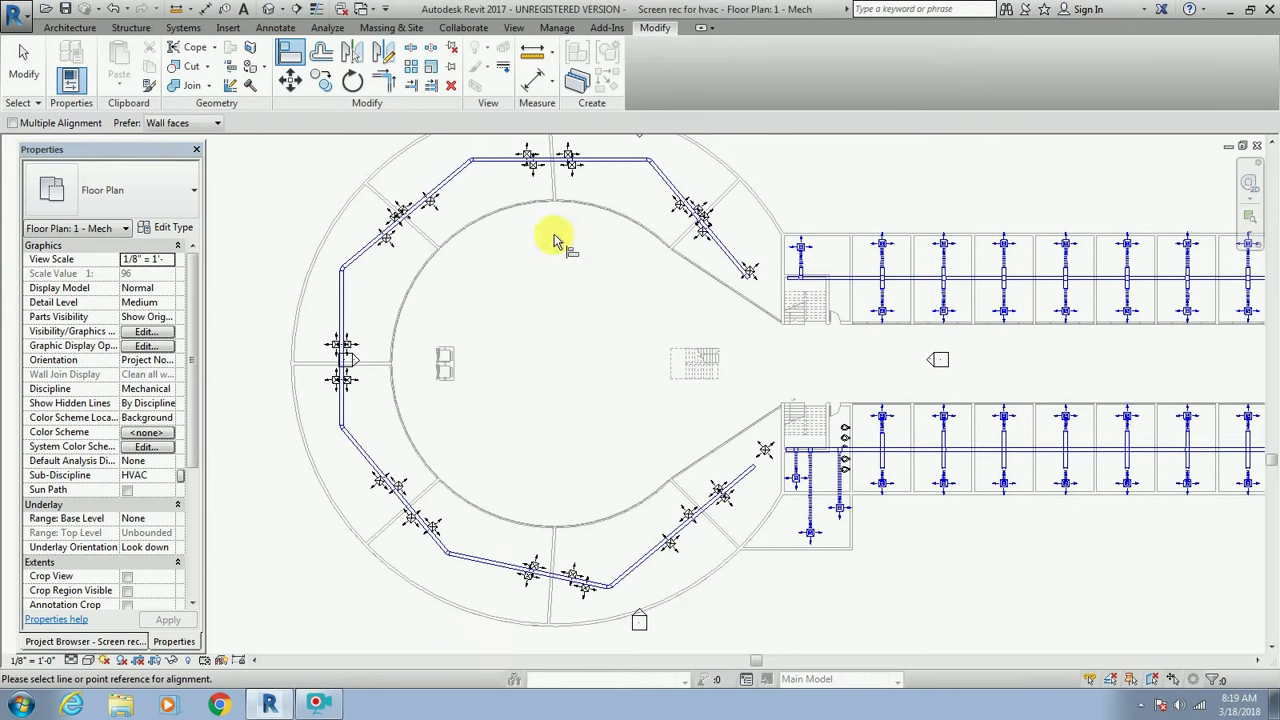
scroll(749, 268, "up", 2)
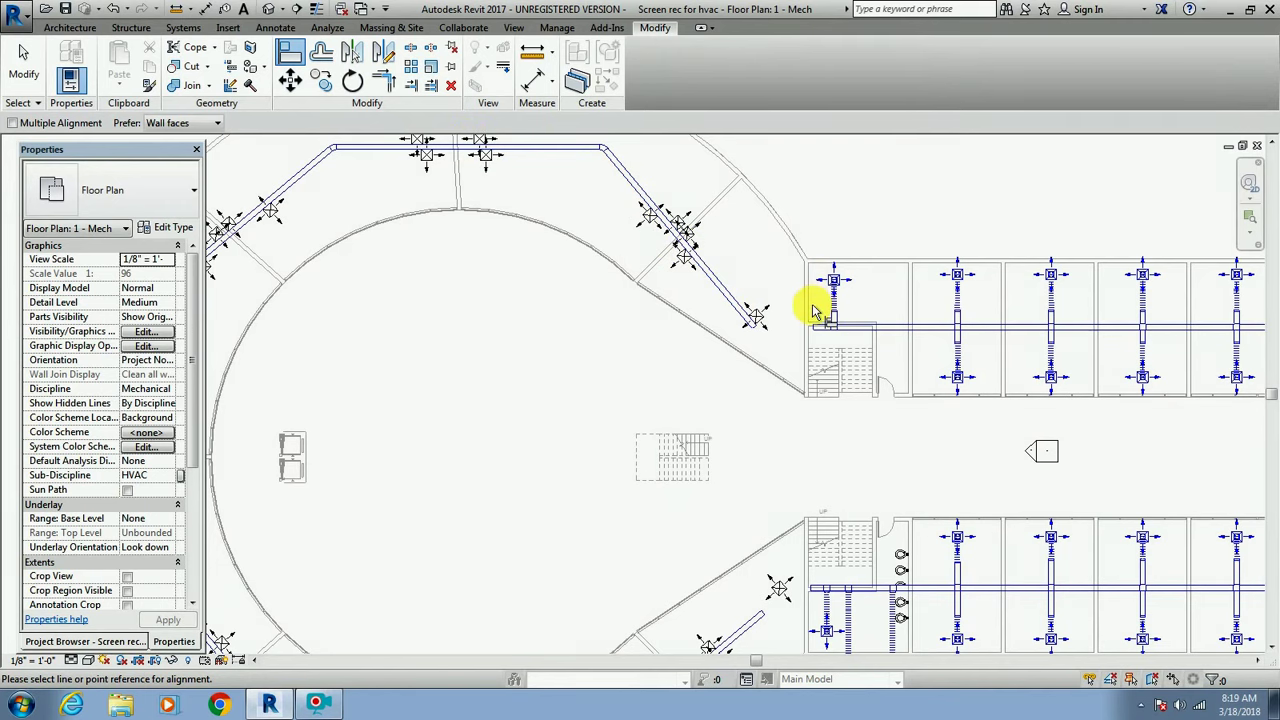
scroll(810, 305, "up", 3)
scroll(727, 314, "up", 1)
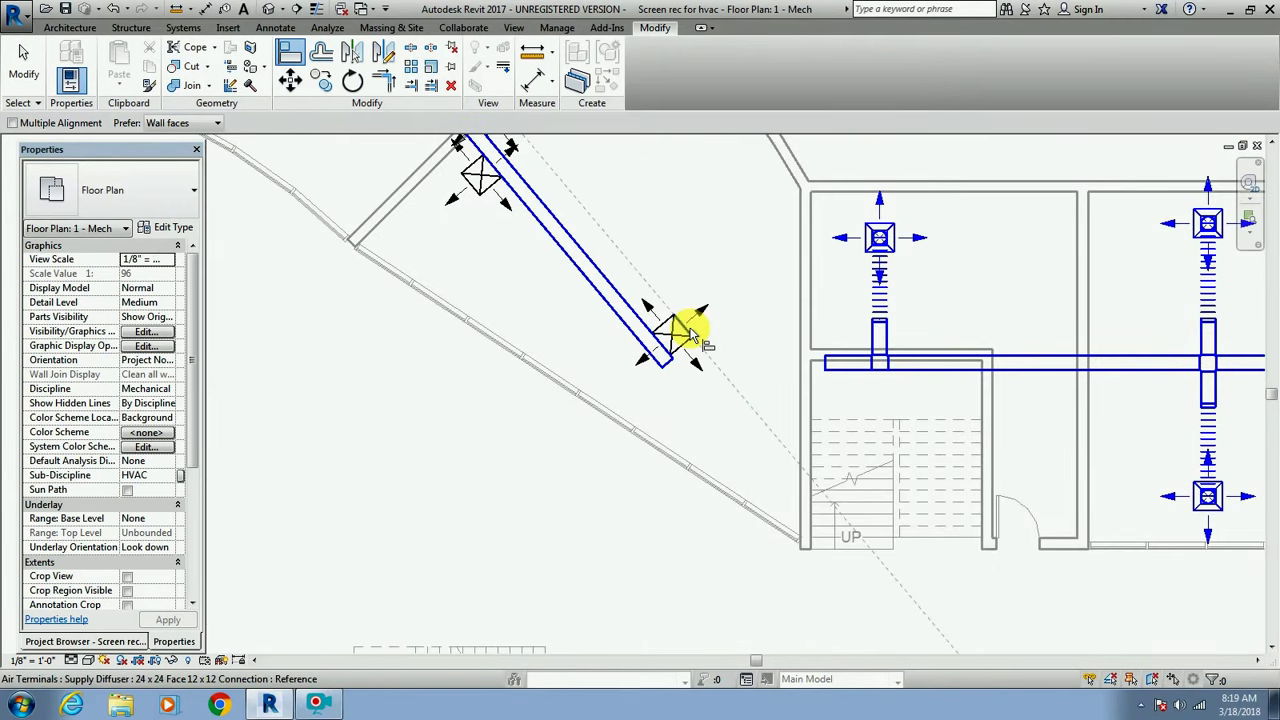
key("Escape")
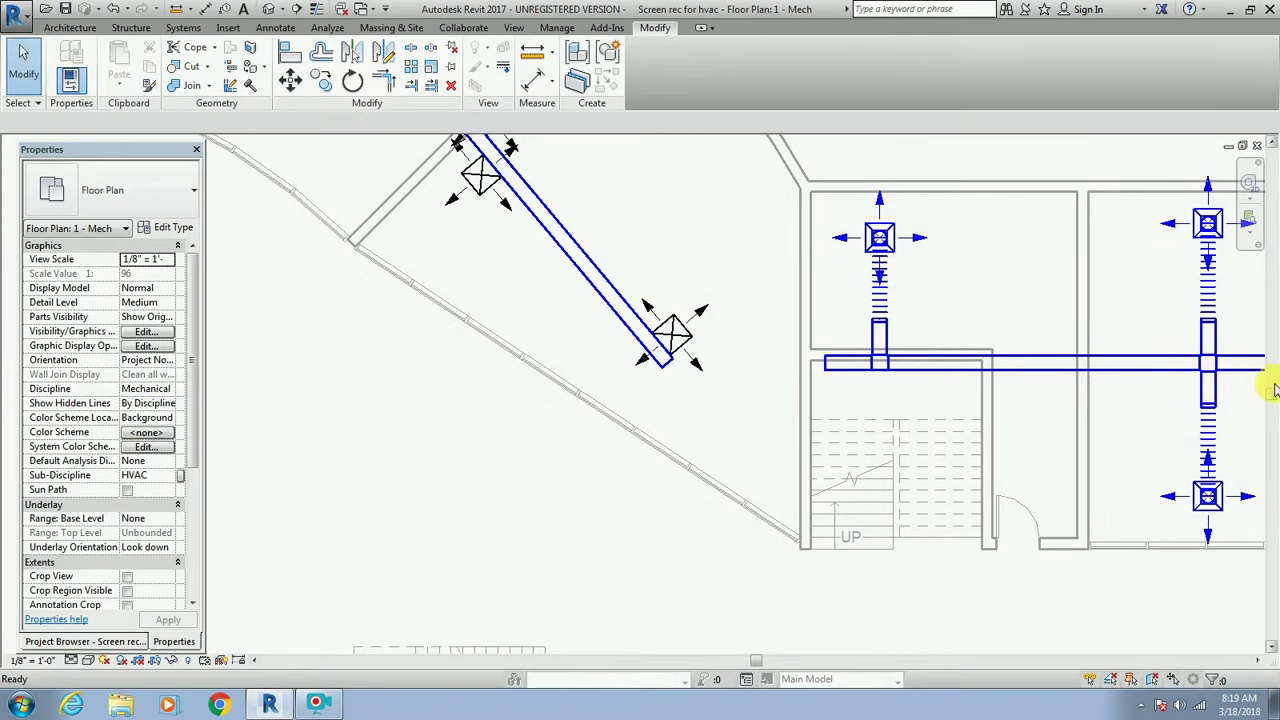
left_click_drag(1270, 380, 1268, 349)
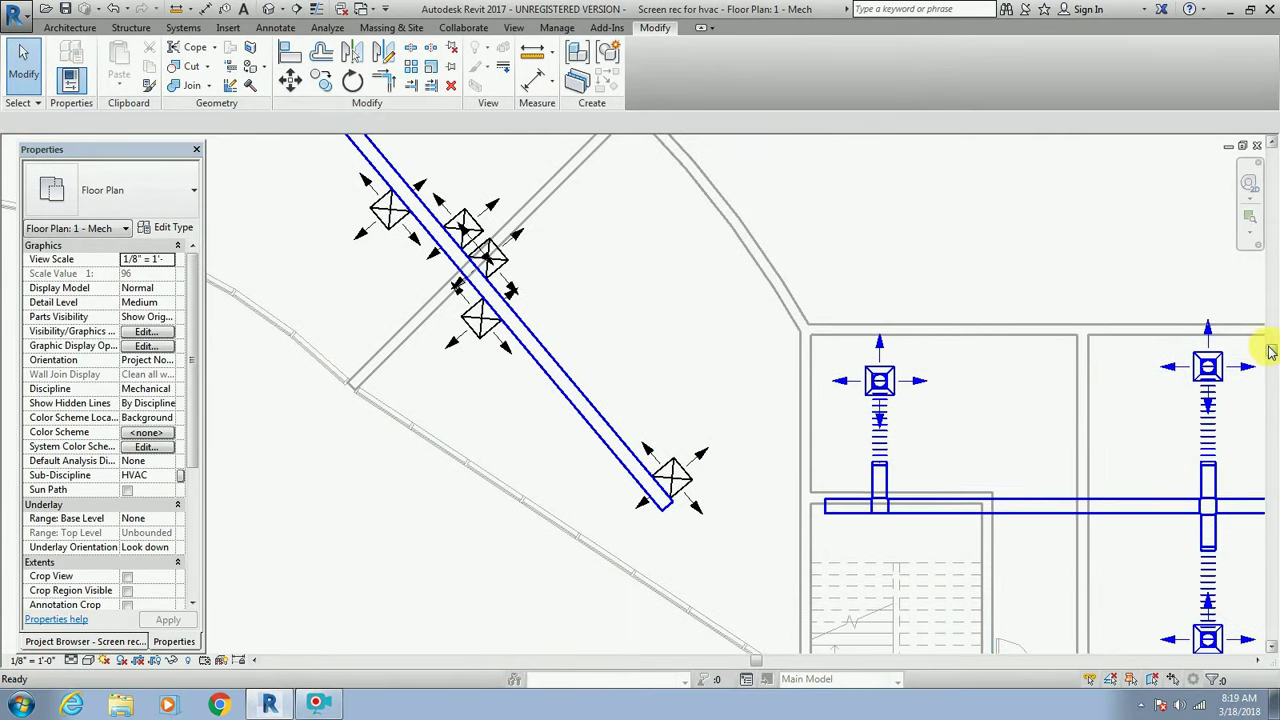
left_click(680, 483)
double_click(680, 483)
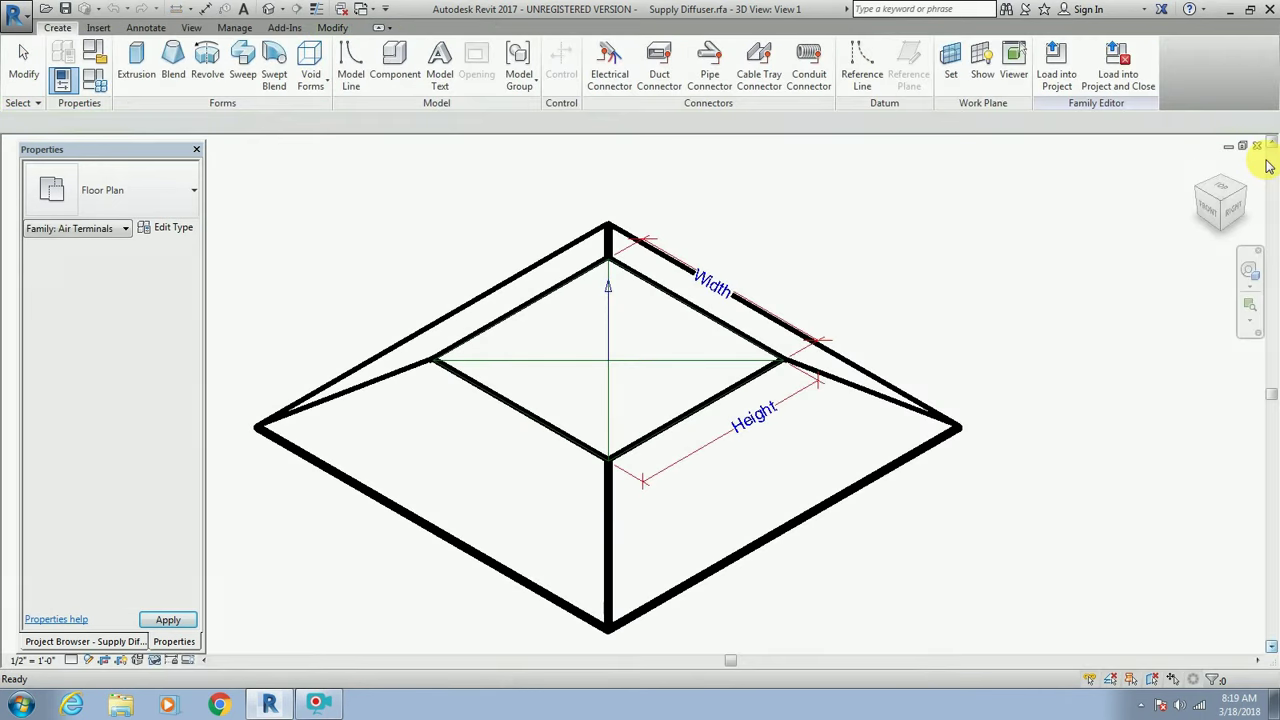
left_click(1257, 145)
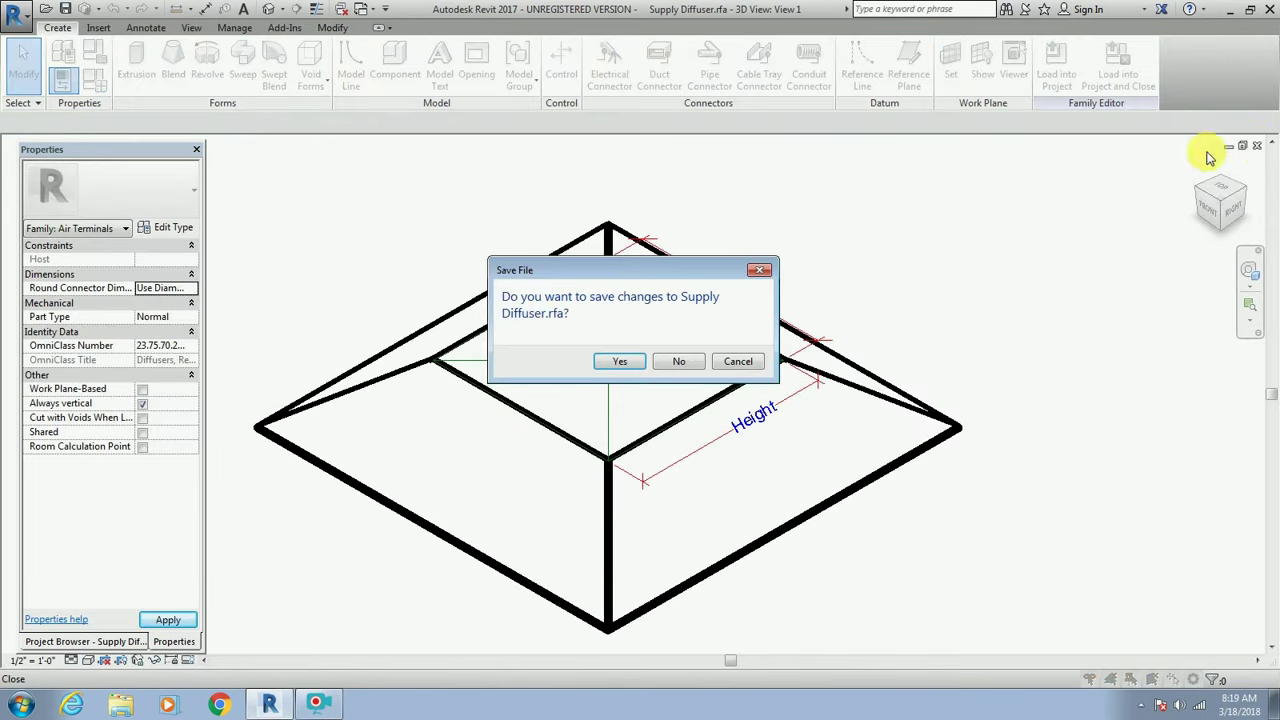
left_click(678, 365)
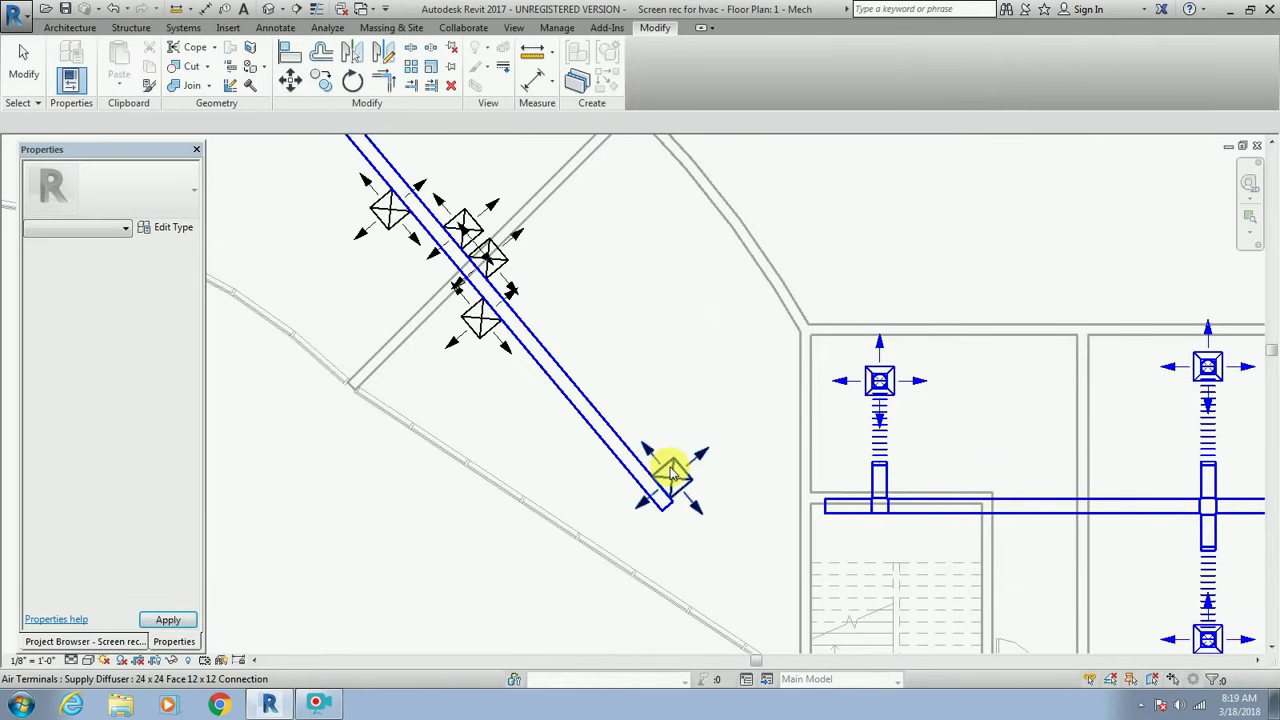
Drag three diffusers off the diagonal duct's end into open spots in the wedge-shaped room.
mouse_move(672, 468)
left_mouse_down()
mouse_move(720, 340)
mouse_move(766, 343)
left_mouse_up()
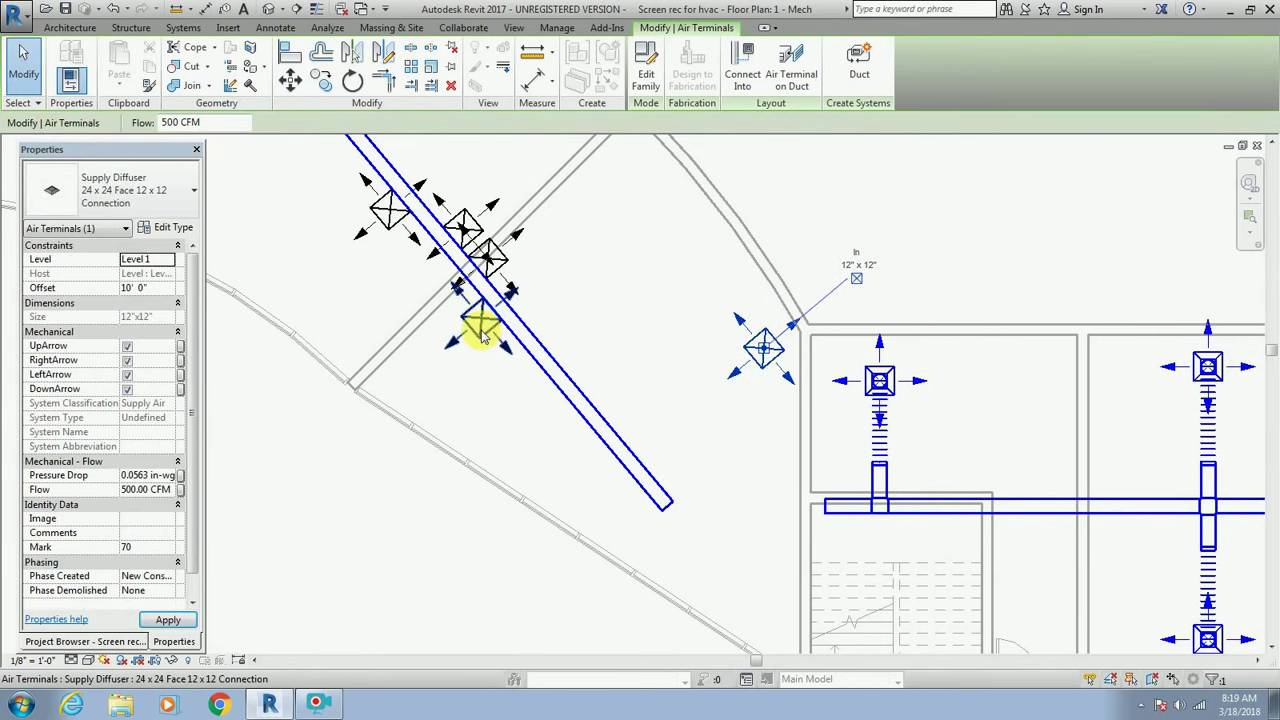
left_click_drag(483, 335, 436, 394)
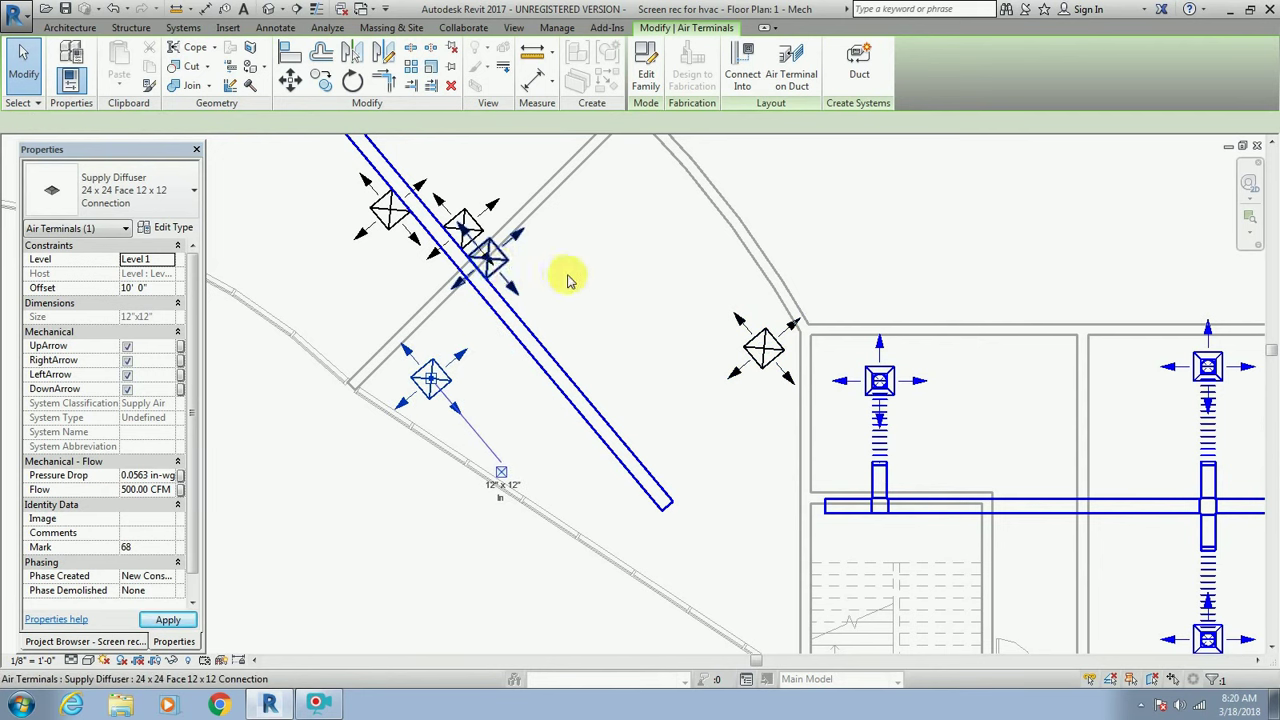
mouse_move(505, 273)
left_mouse_down()
mouse_move(640, 278)
mouse_move(580, 296)
mouse_move(646, 229)
mouse_move(665, 238)
mouse_move(658, 224)
left_mouse_up()
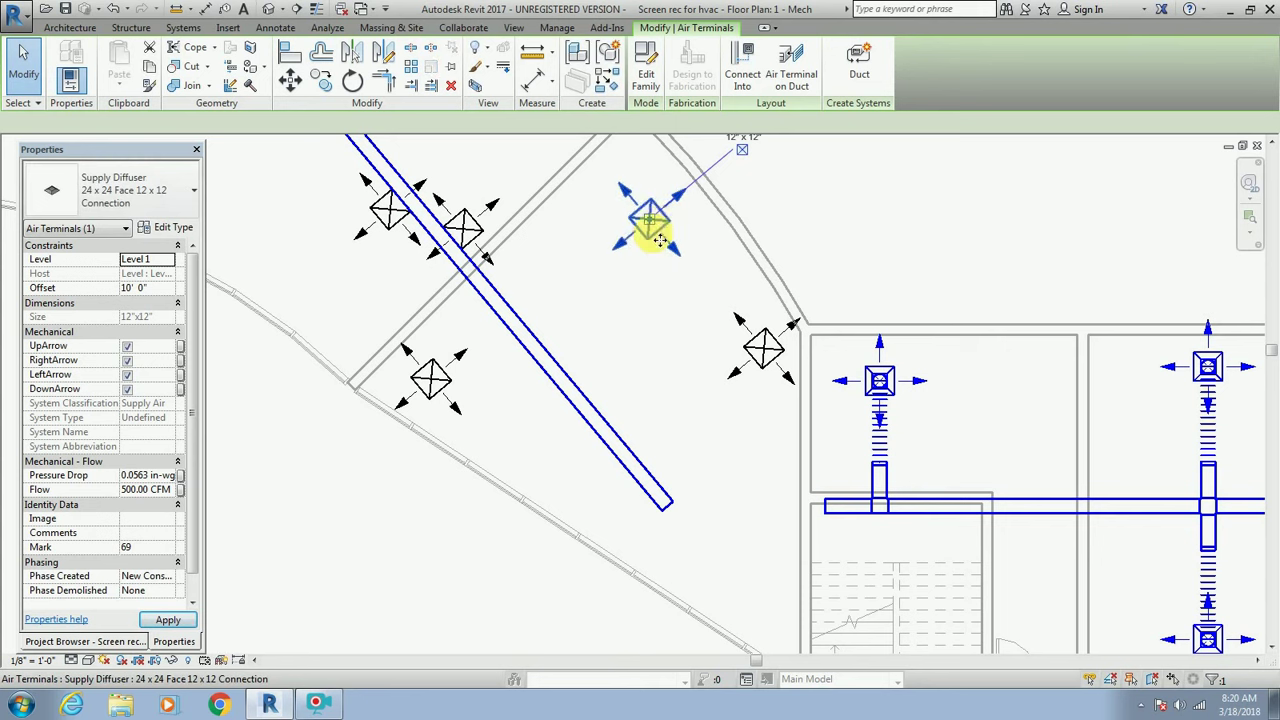
left_click(632, 249)
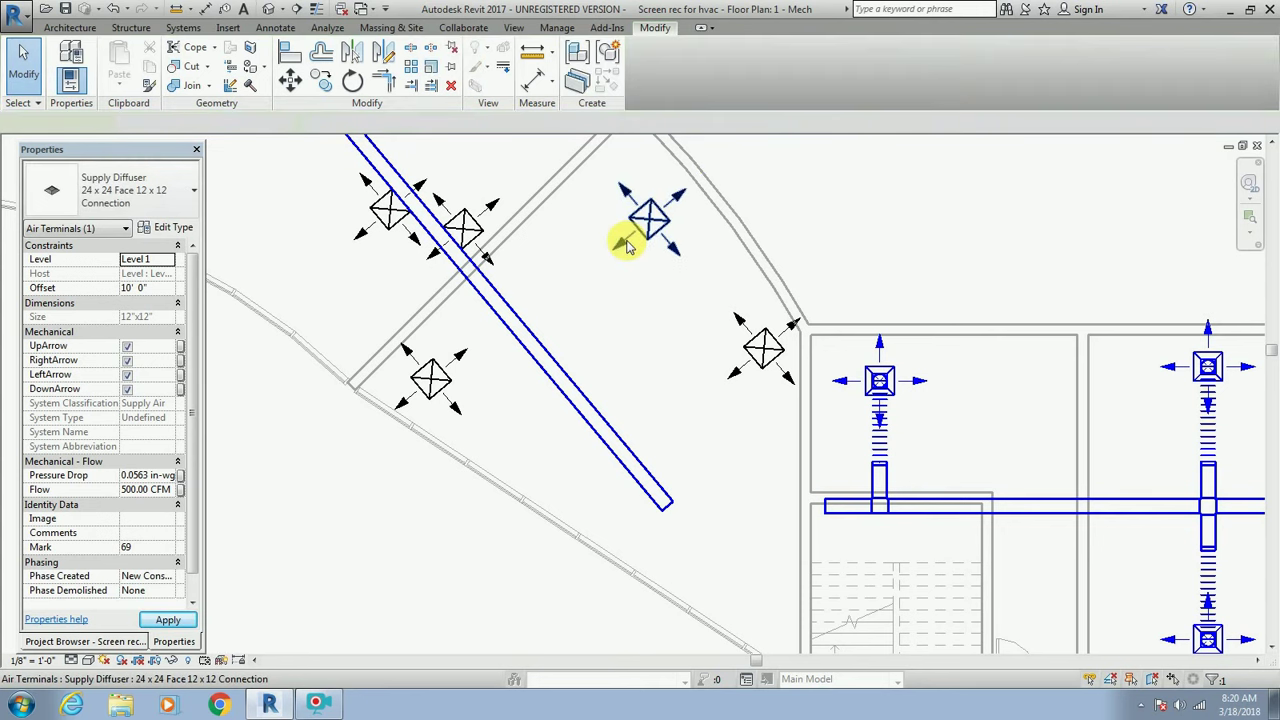
left_click(627, 247)
left_click(848, 443)
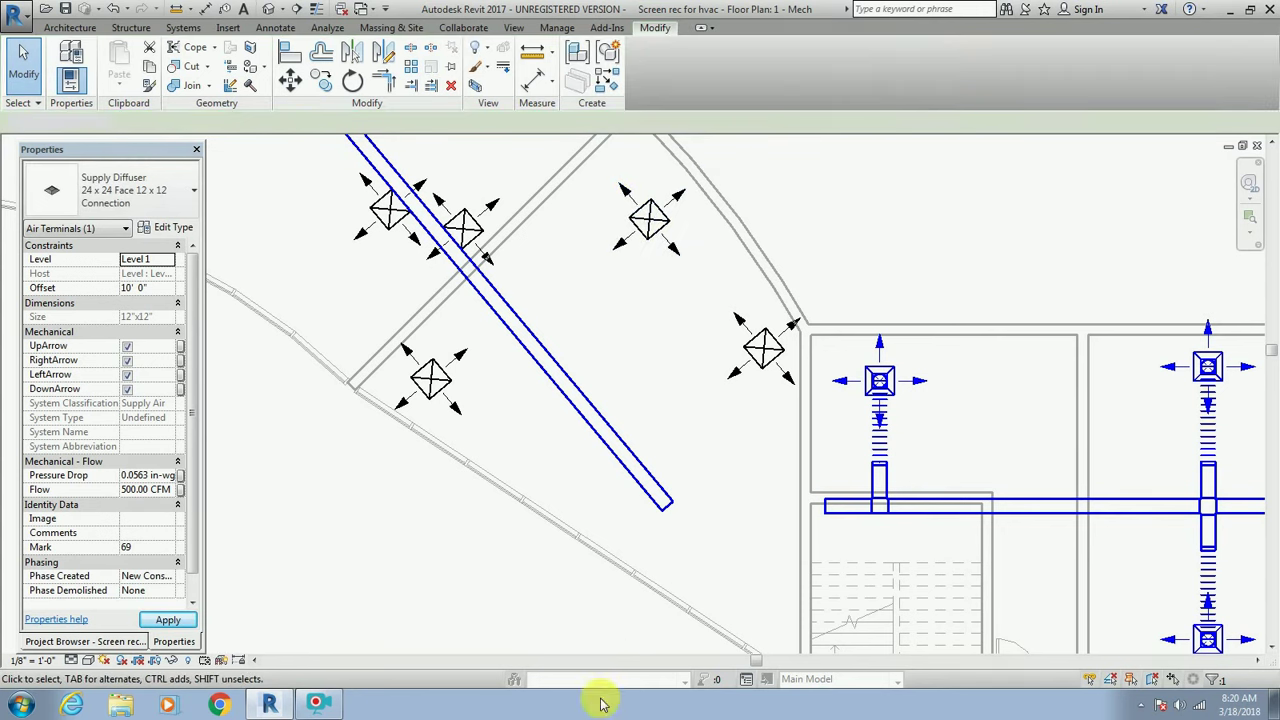
left_click_drag(748, 662, 700, 660)
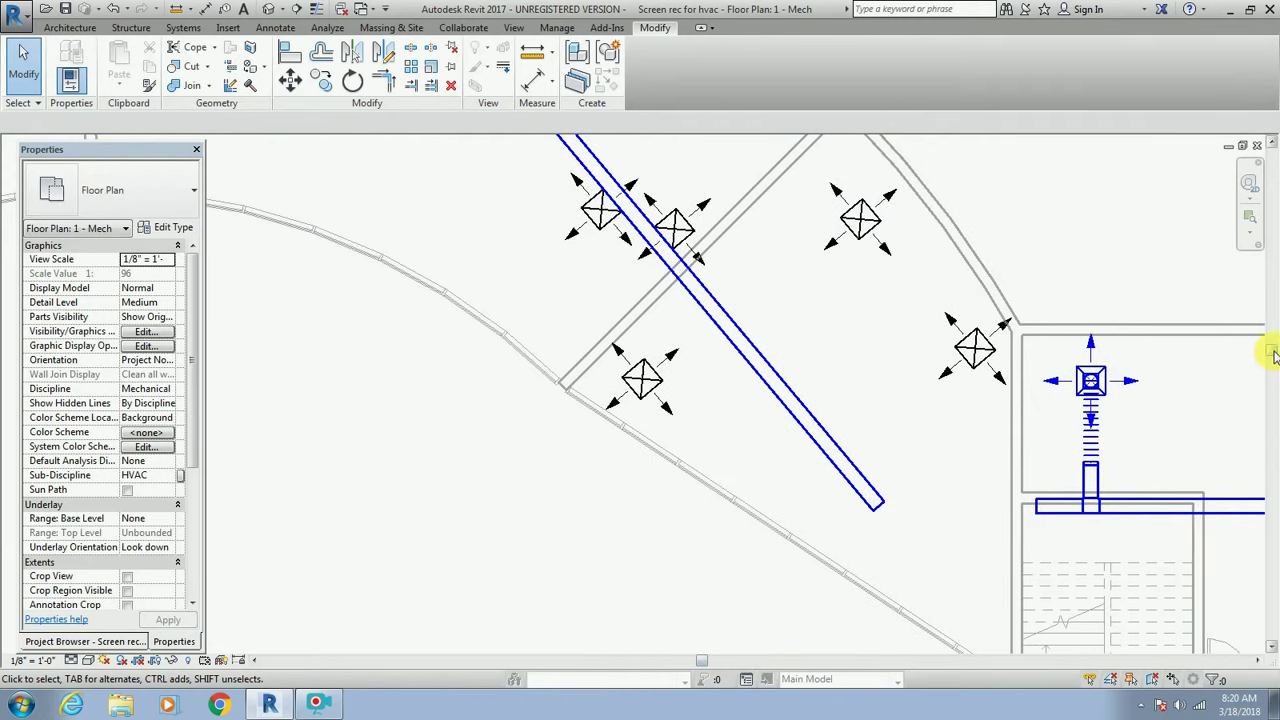
Move the two diffusers off the diagonal duct, one down-left and one up-right toward the outer wall.
left_click_drag(1274, 357, 1272, 268)
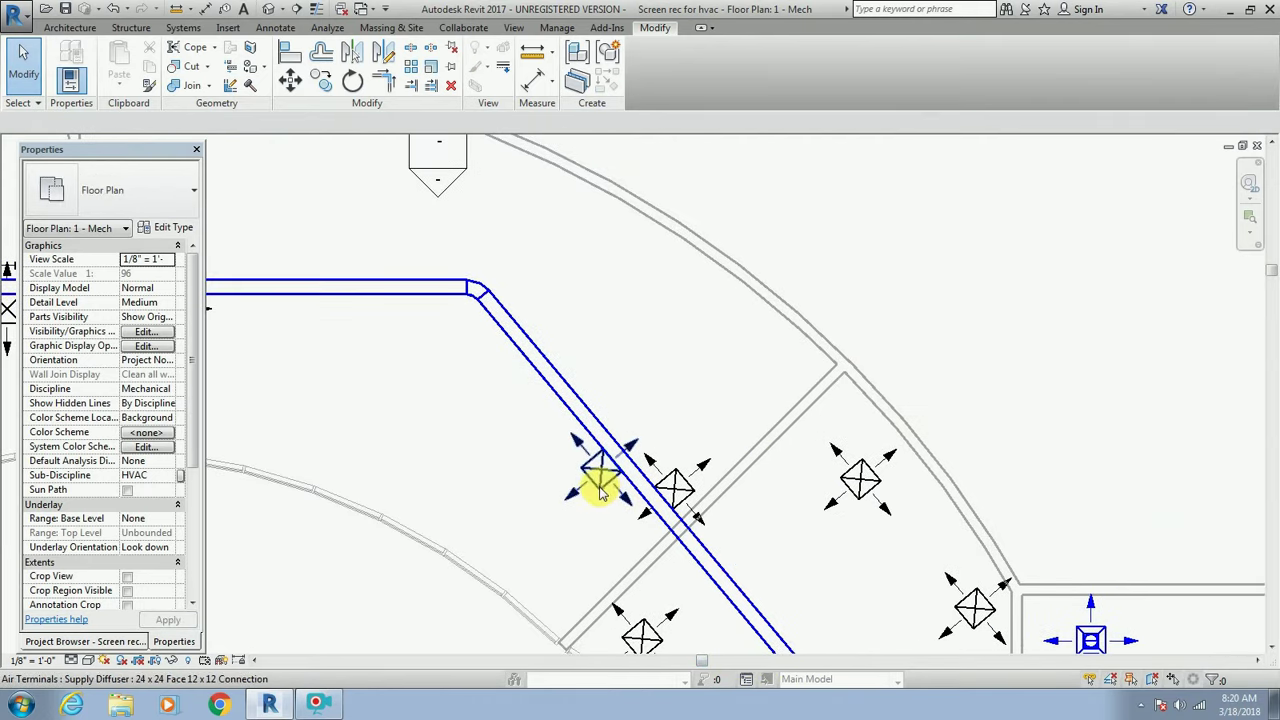
left_click(600, 478)
mouse_move(600, 478)
left_mouse_down()
mouse_move(570, 555)
mouse_move(538, 573)
left_mouse_up()
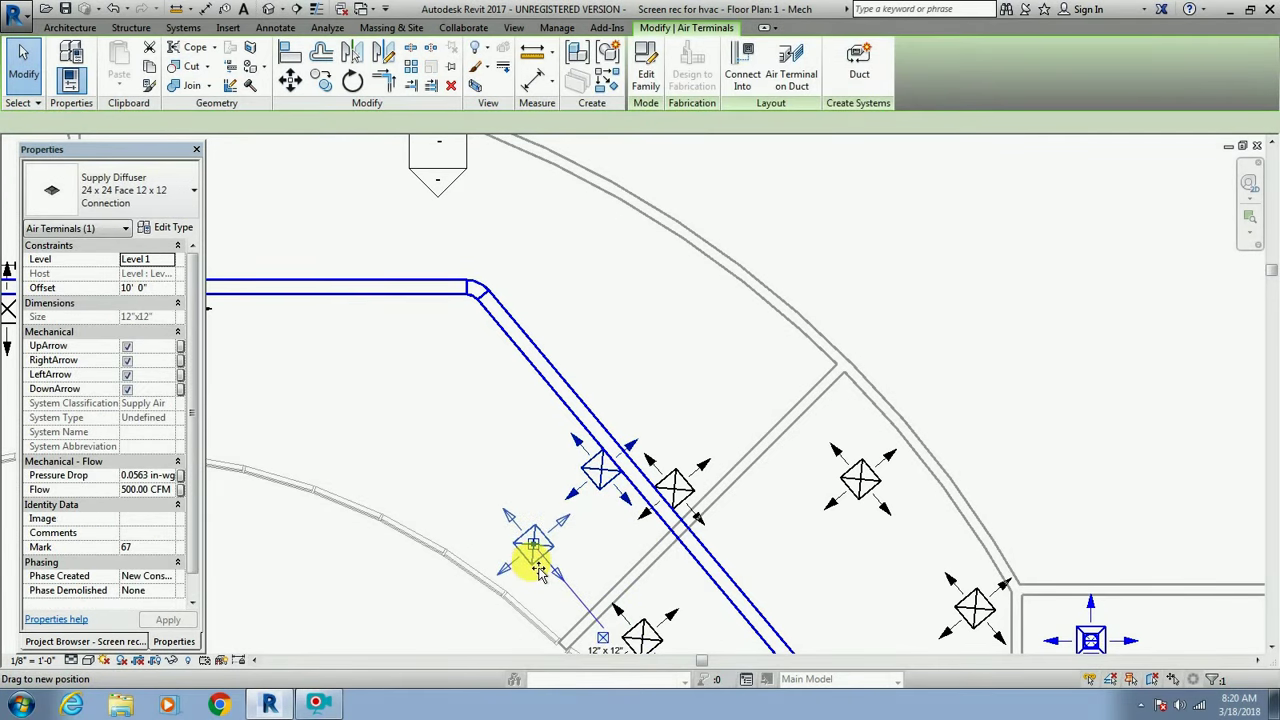
left_click(682, 492)
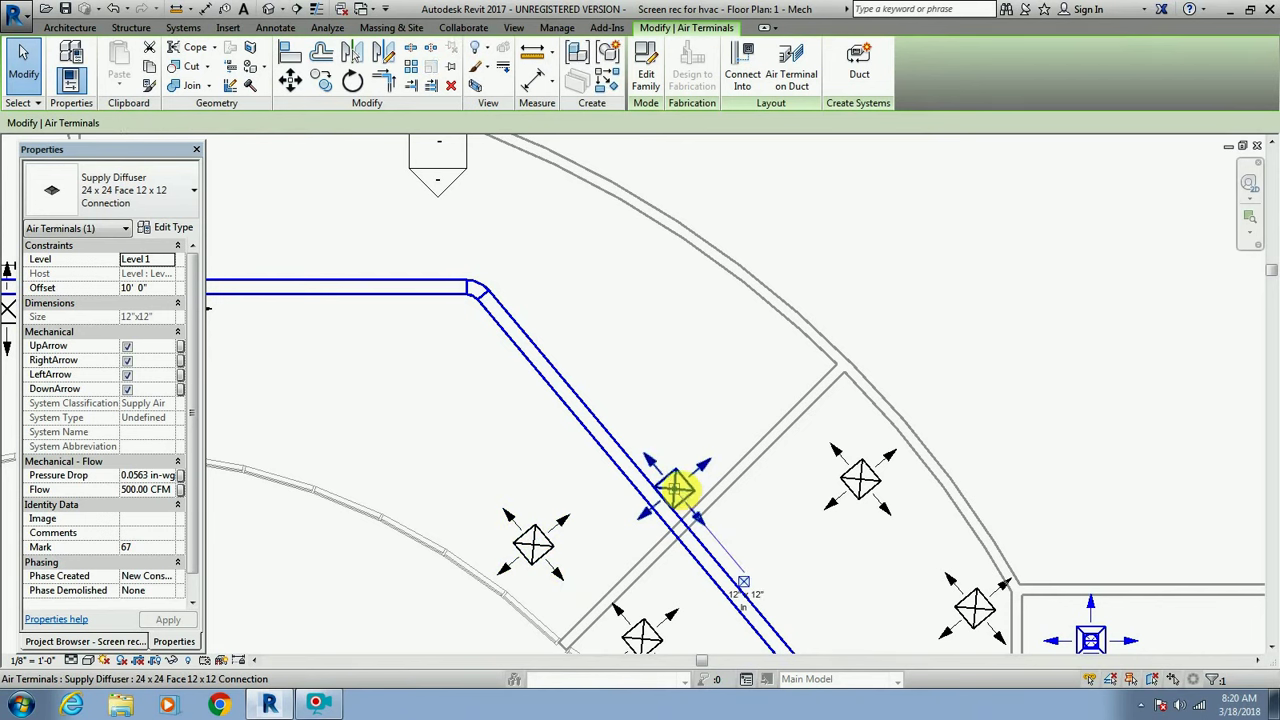
left_click_drag(680, 490, 757, 358)
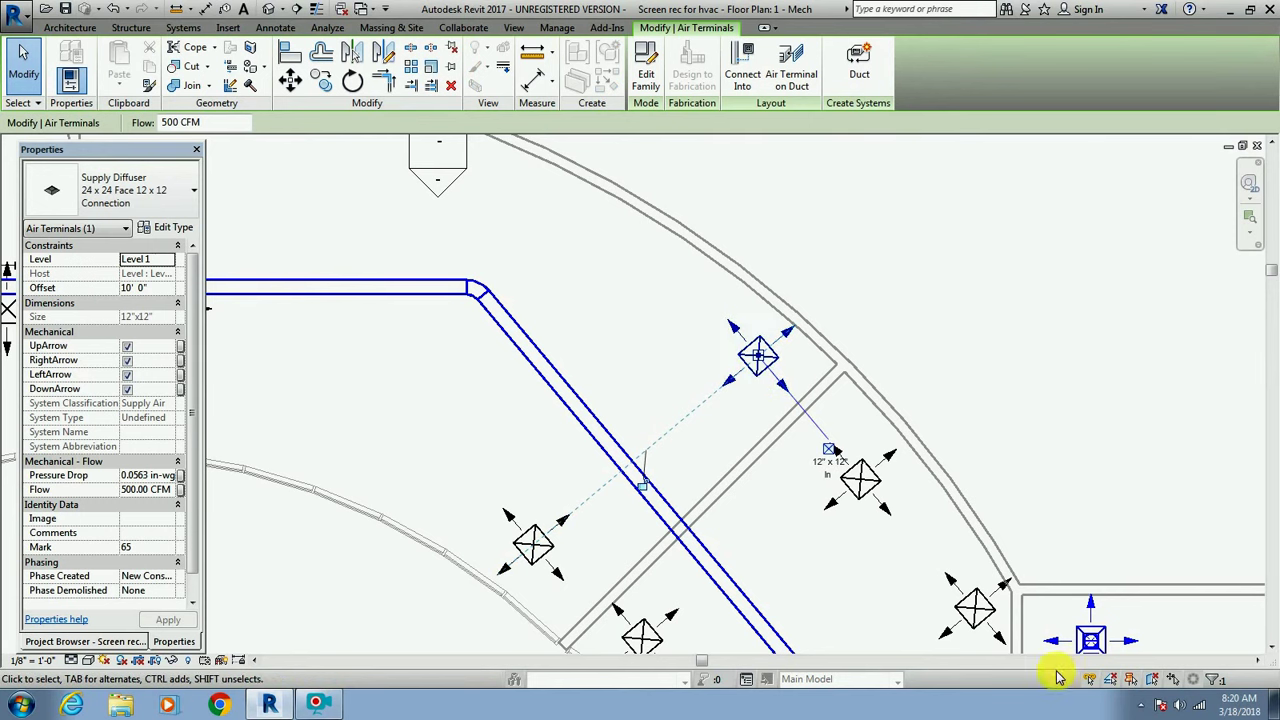
left_click_drag(700, 662, 631, 660)
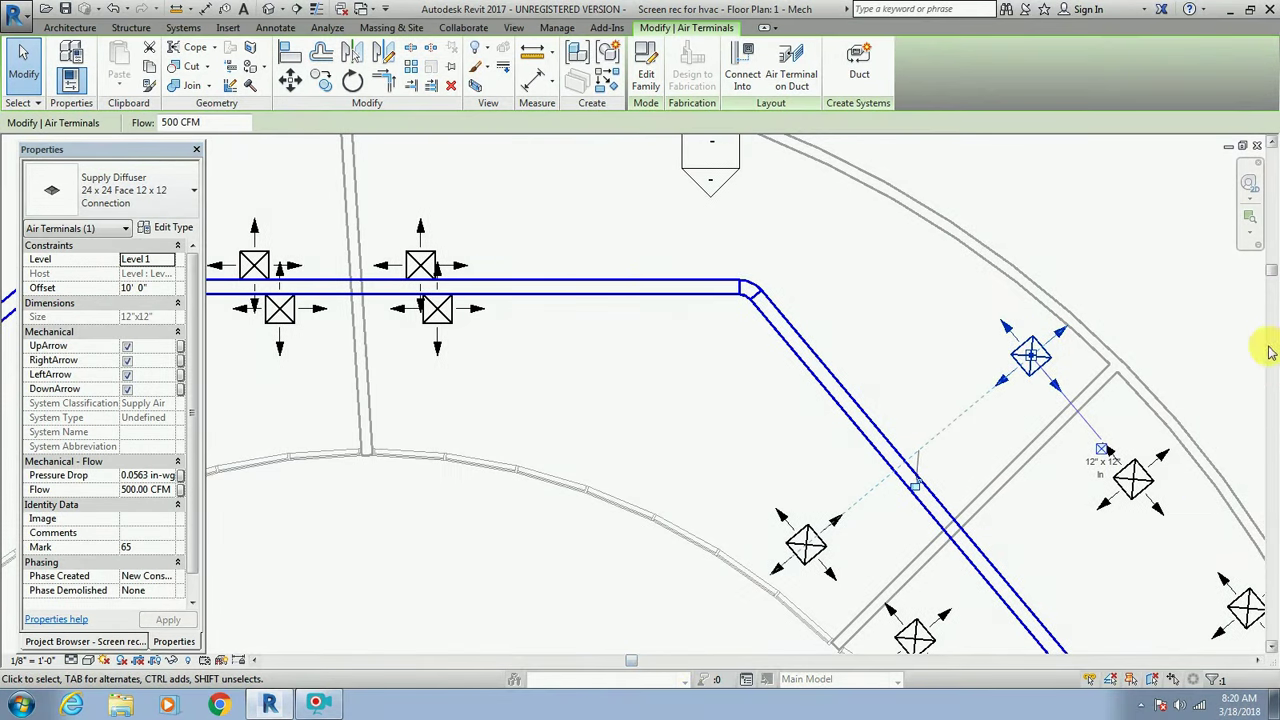
Spread the straight-duct and wall-side diffusers above and below the duct, lined up with extension snaps.
left_click_drag(1272, 278, 1270, 258)
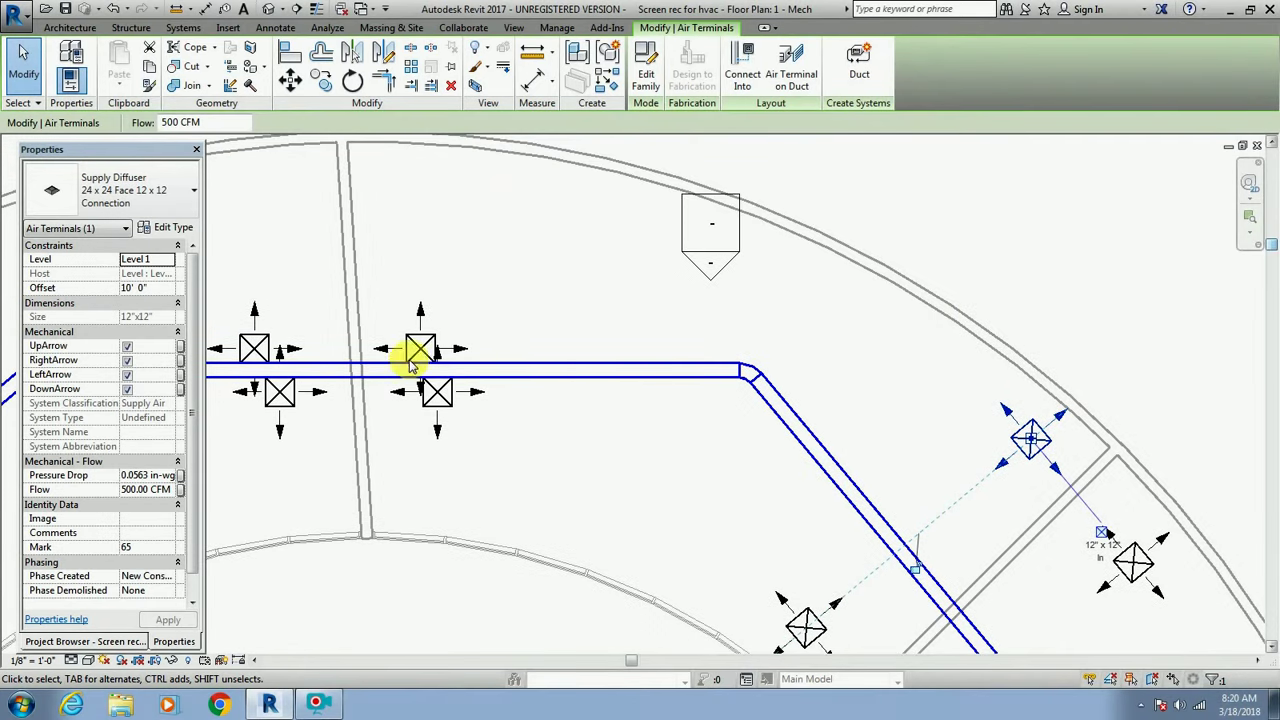
left_click(420, 346)
left_click_drag(420, 346, 490, 190)
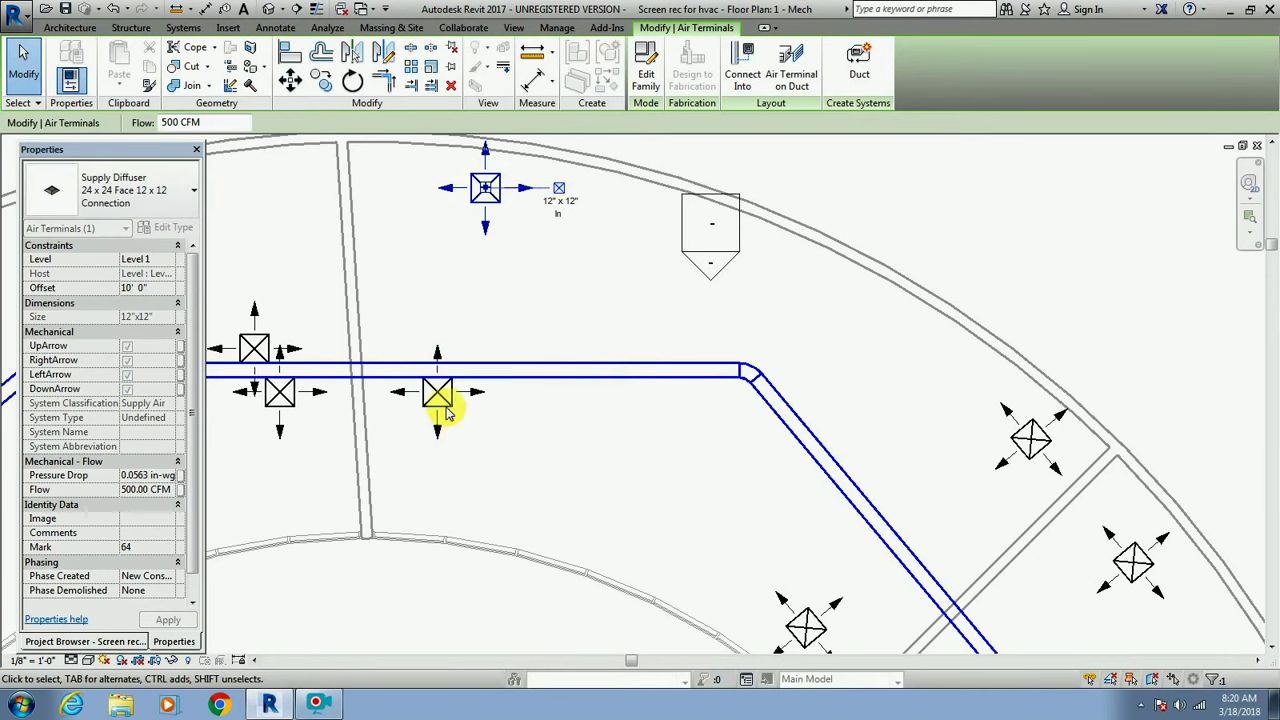
mouse_move(452, 416)
left_mouse_down()
mouse_move(519, 523)
mouse_move(503, 515)
left_mouse_up()
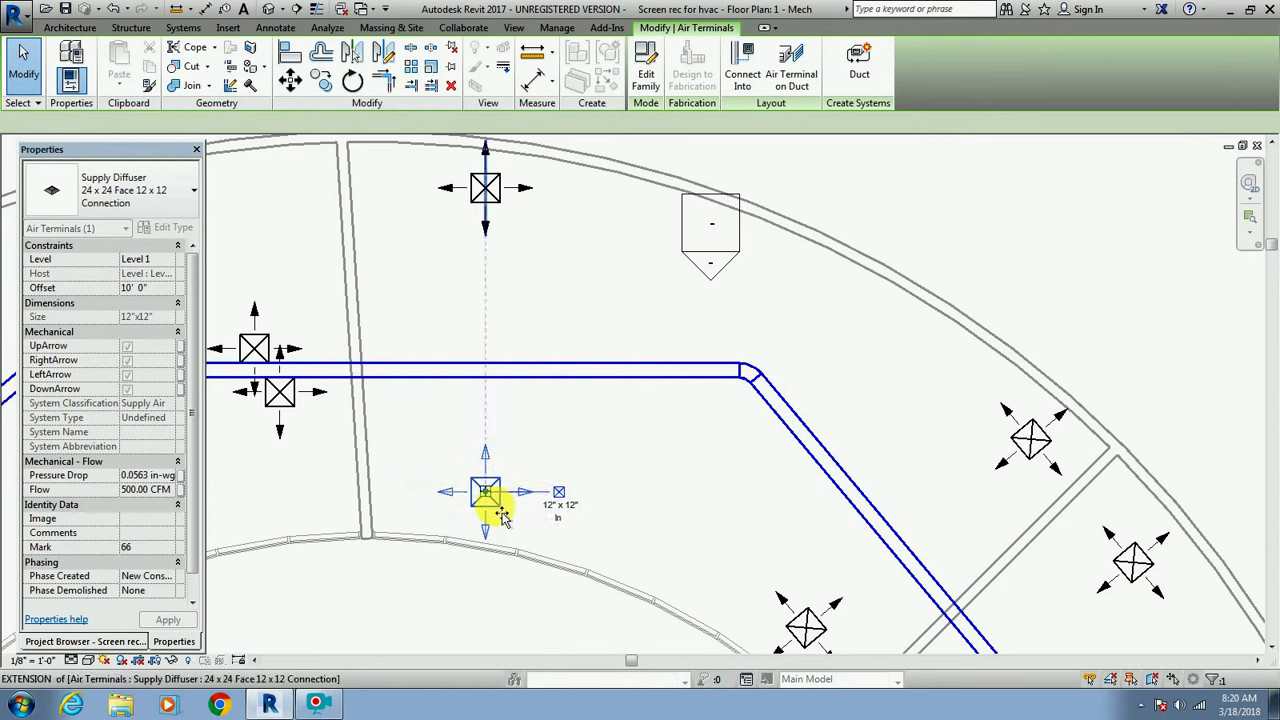
left_click_drag(503, 515, 503, 515)
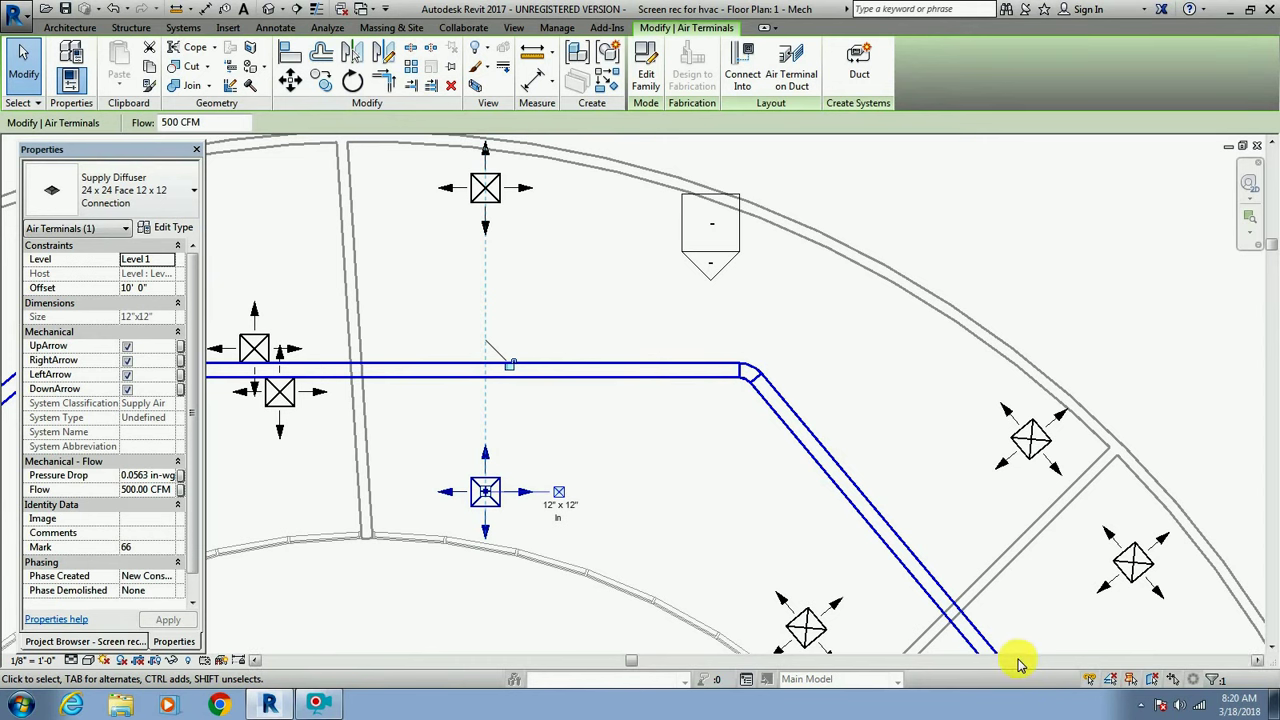
left_click_drag(633, 662, 512, 662)
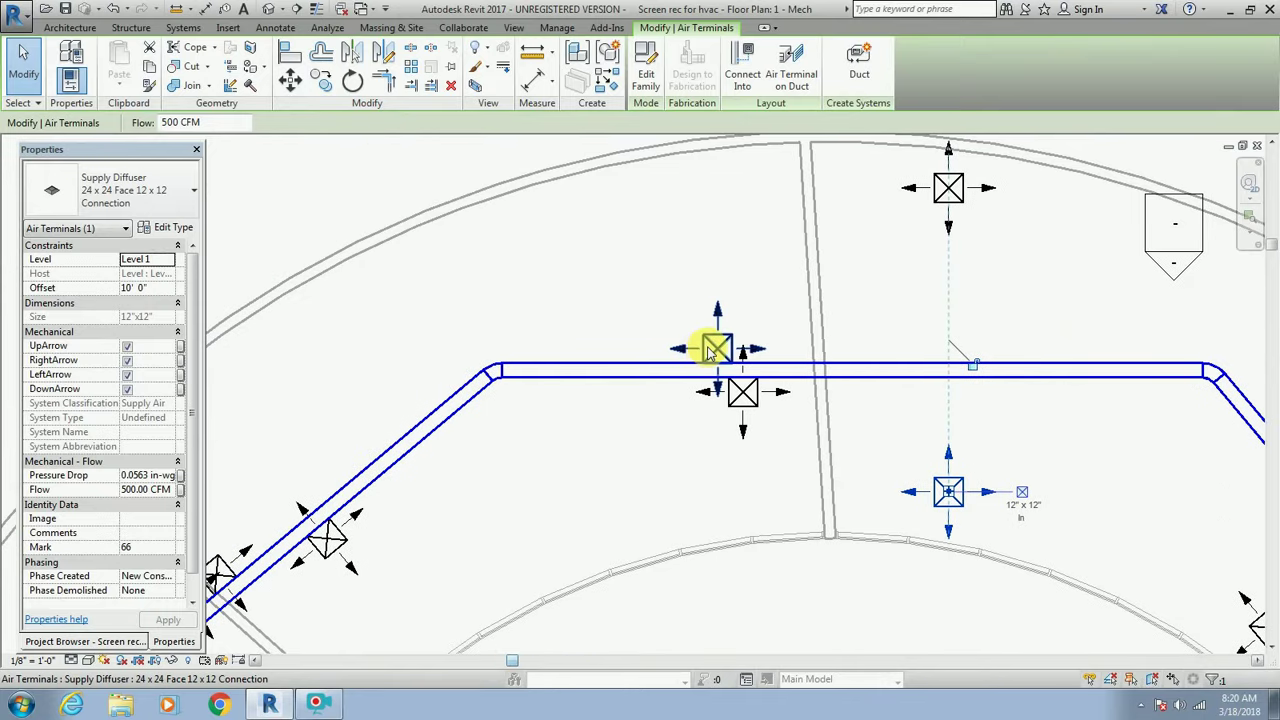
left_click(712, 350)
left_click_drag(722, 318, 731, 189)
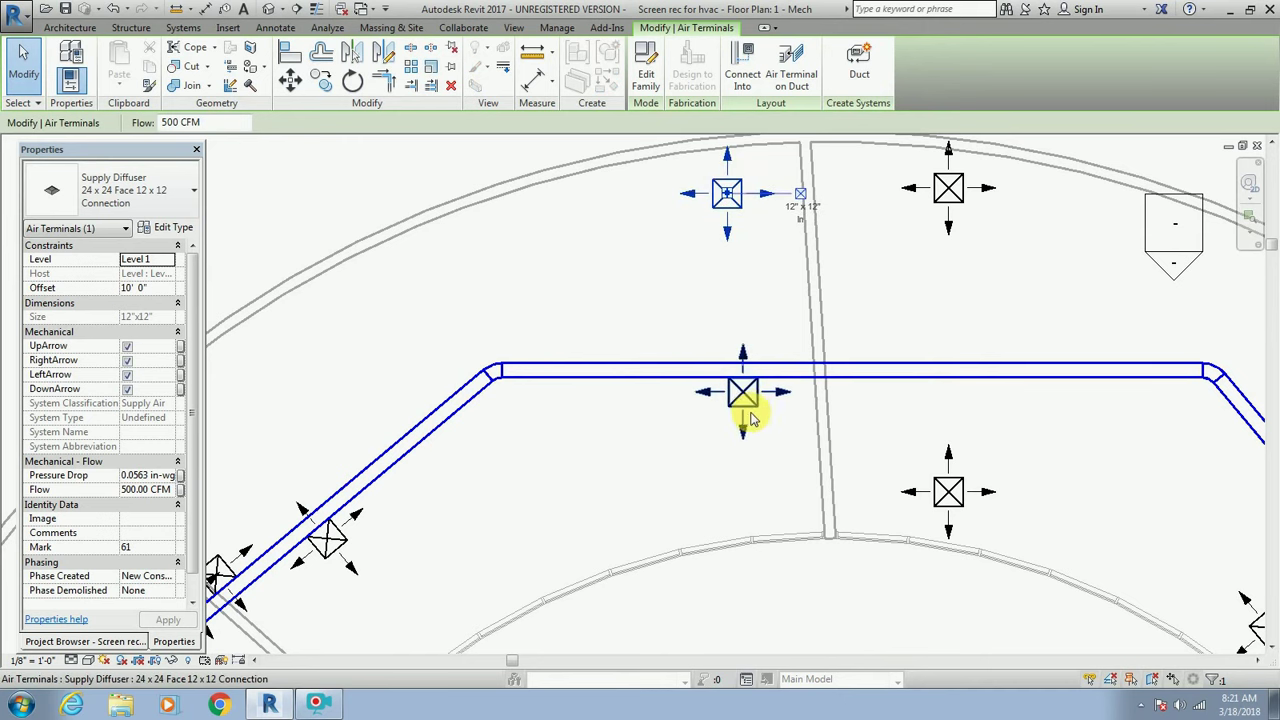
left_click_drag(752, 414, 741, 530)
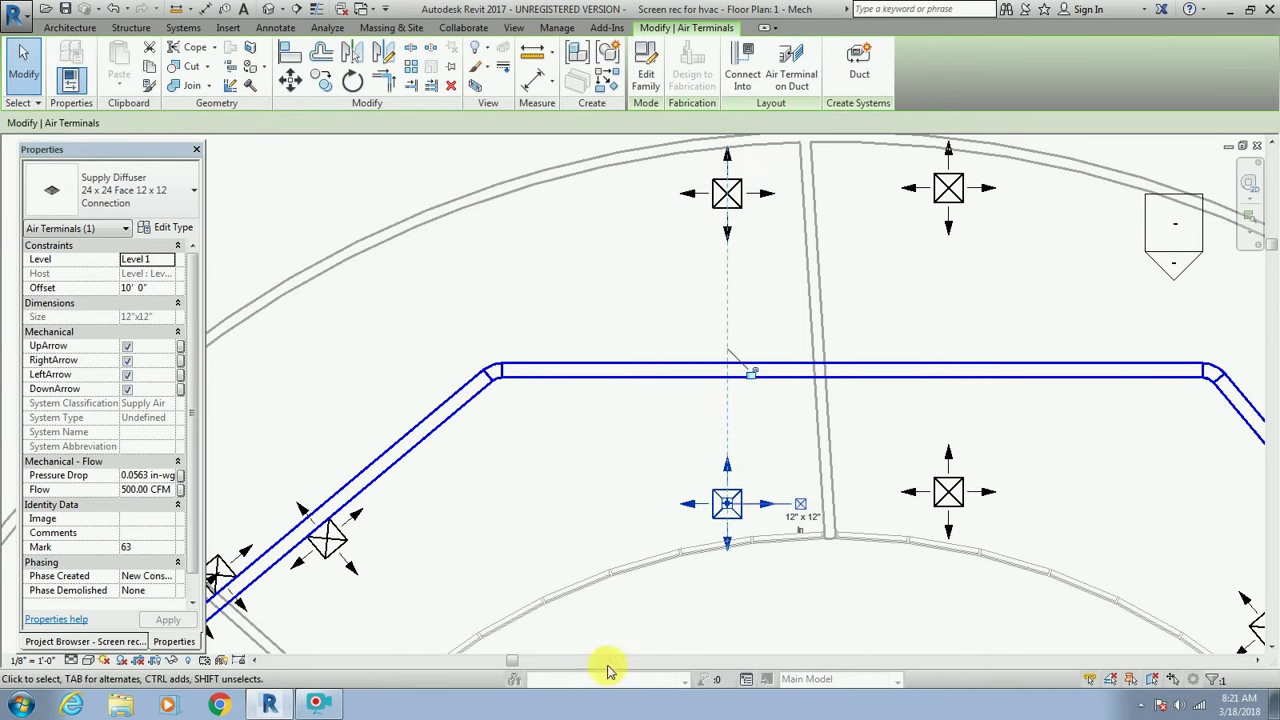
left_click_drag(507, 664, 466, 664)
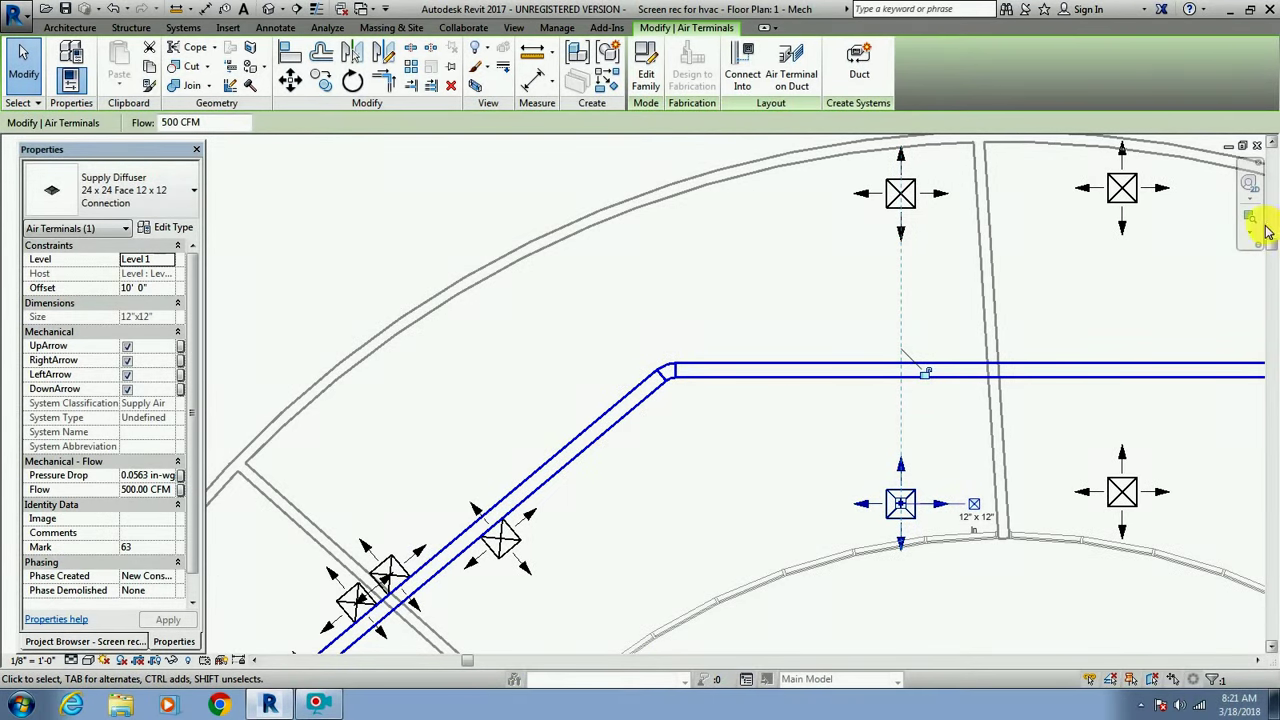
scroll(1273, 255, "down", 5)
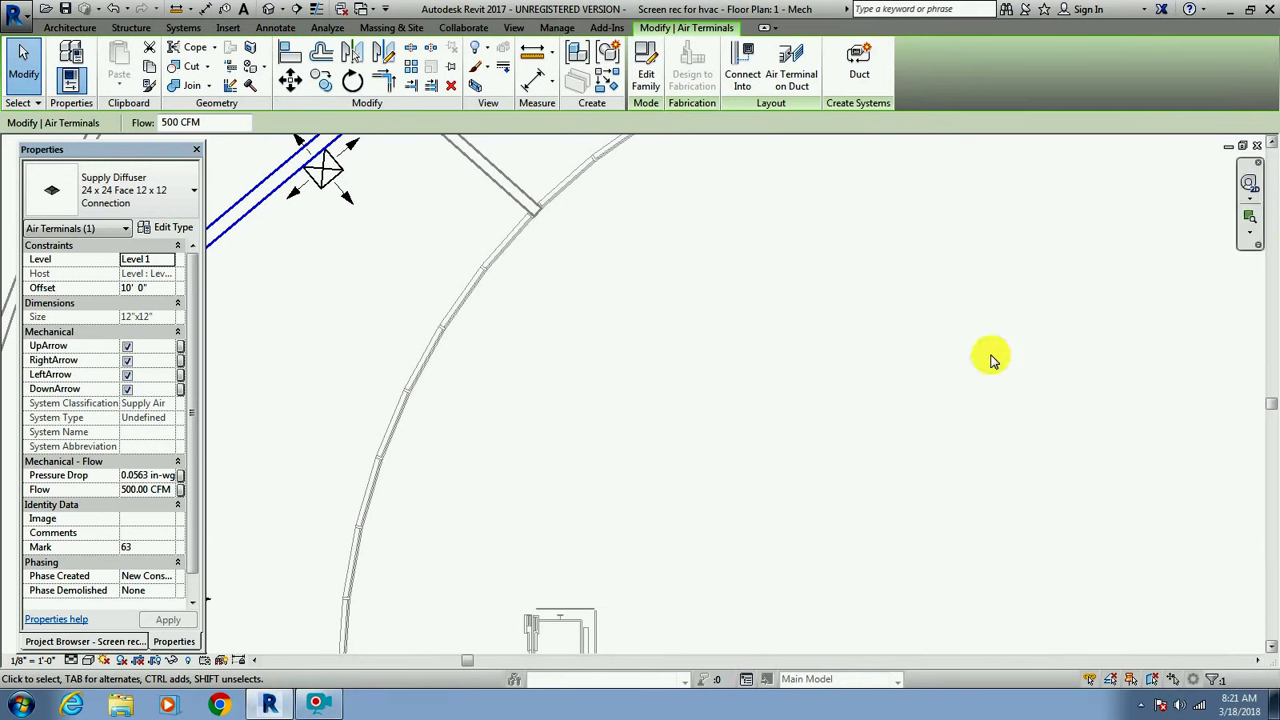
Drag two diffusers off the diagonal duct, one up-left to the outer wall and one down-right to the inner curved wall.
scroll(991, 357, "down", 2)
scroll(766, 170, "down", 1)
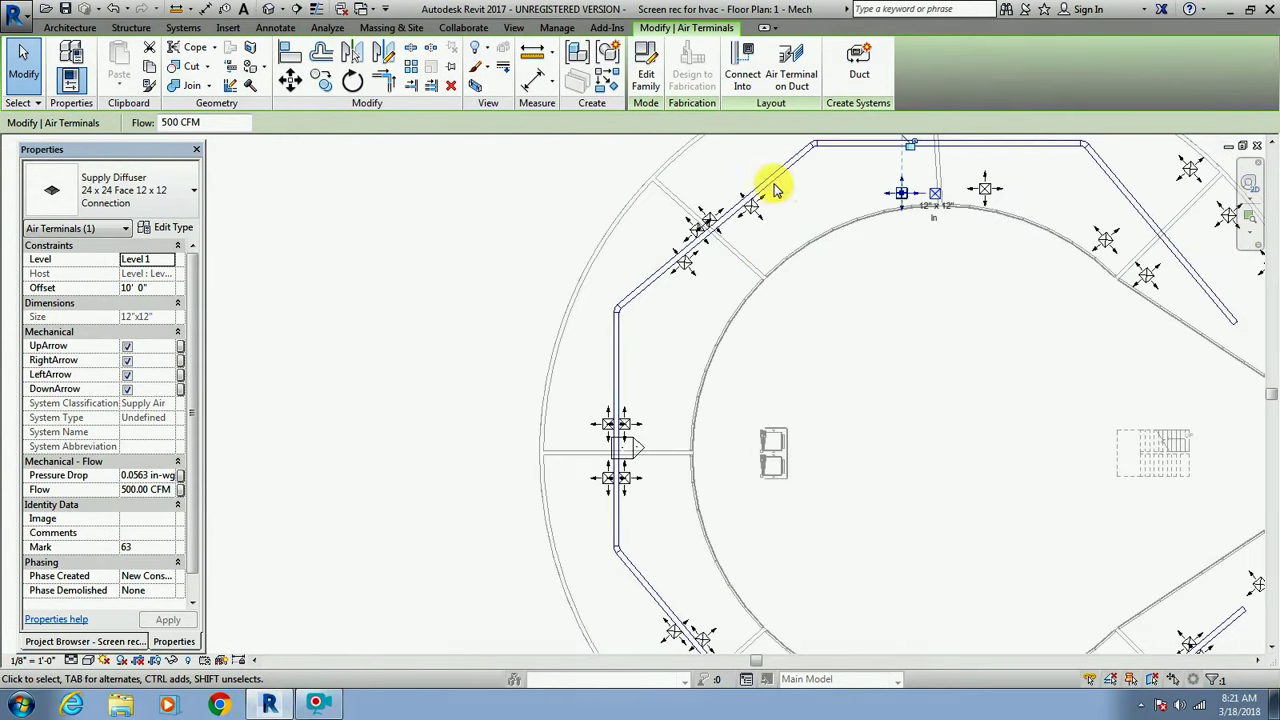
scroll(766, 162, "up", 3)
scroll(766, 162, "up", 1)
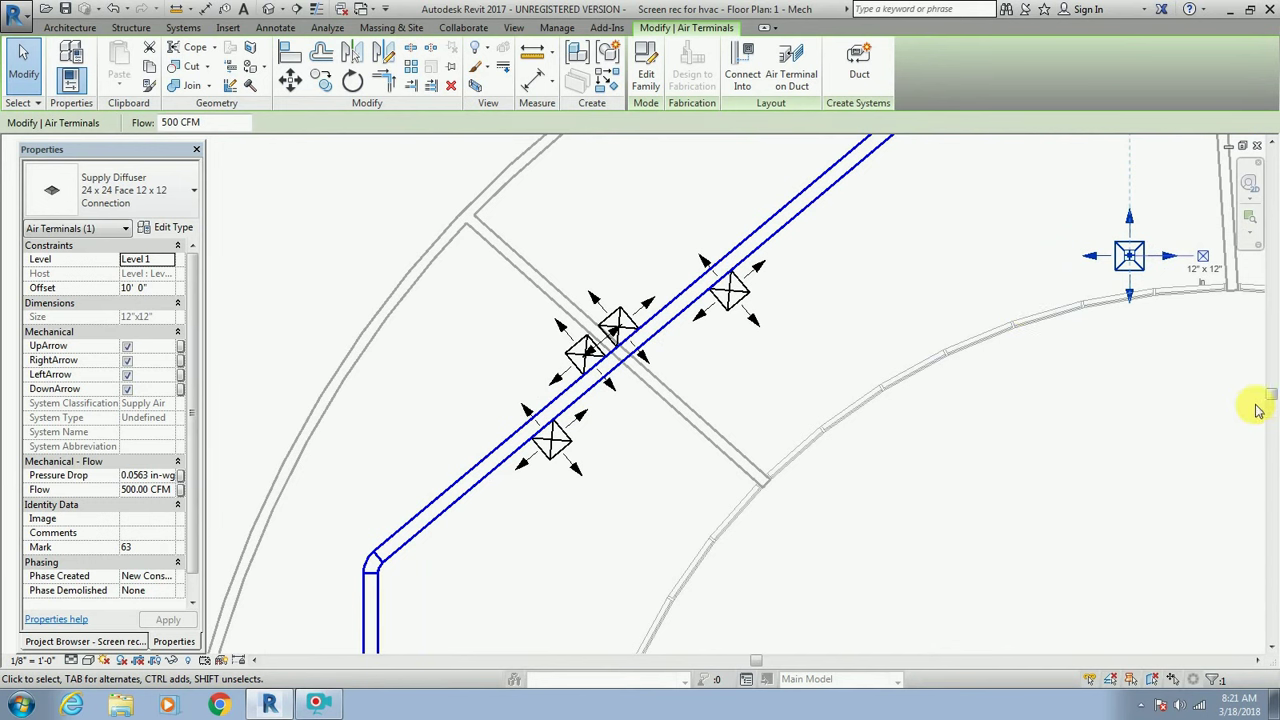
left_click_drag(1273, 400, 1272, 345)
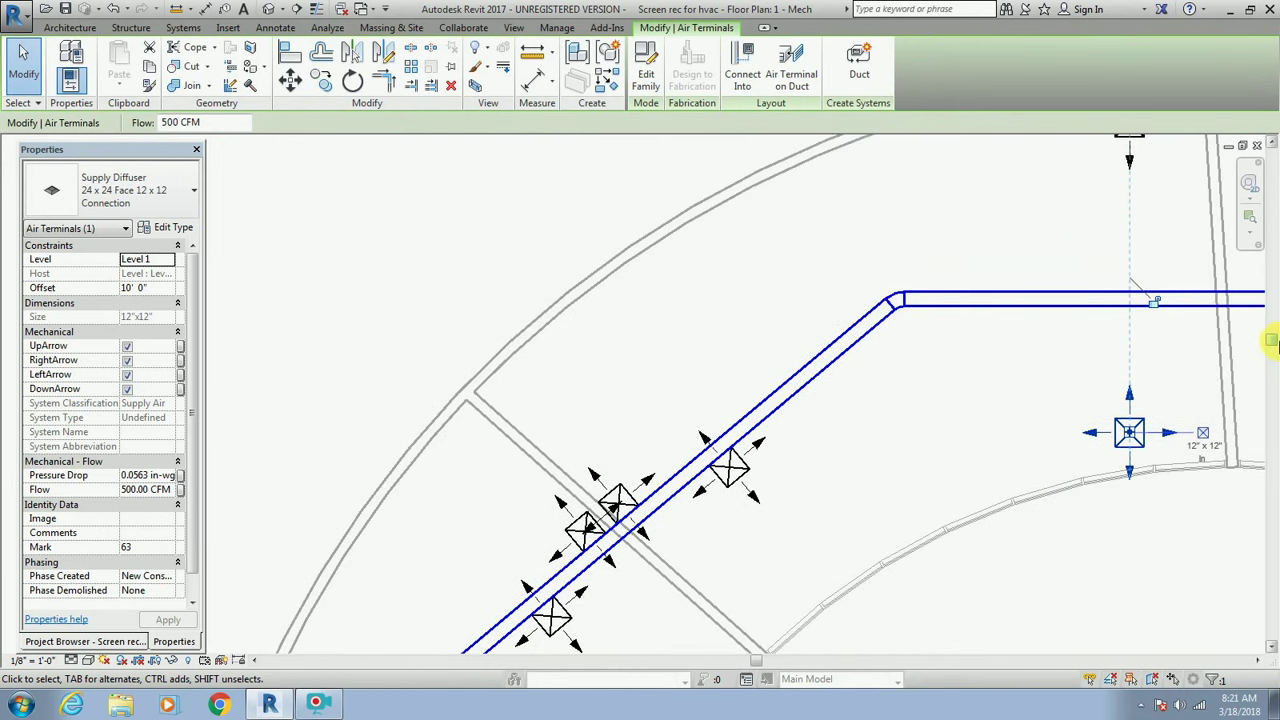
mouse_move(623, 486)
left_mouse_down()
mouse_move(647, 358)
mouse_move(591, 347)
left_mouse_up()
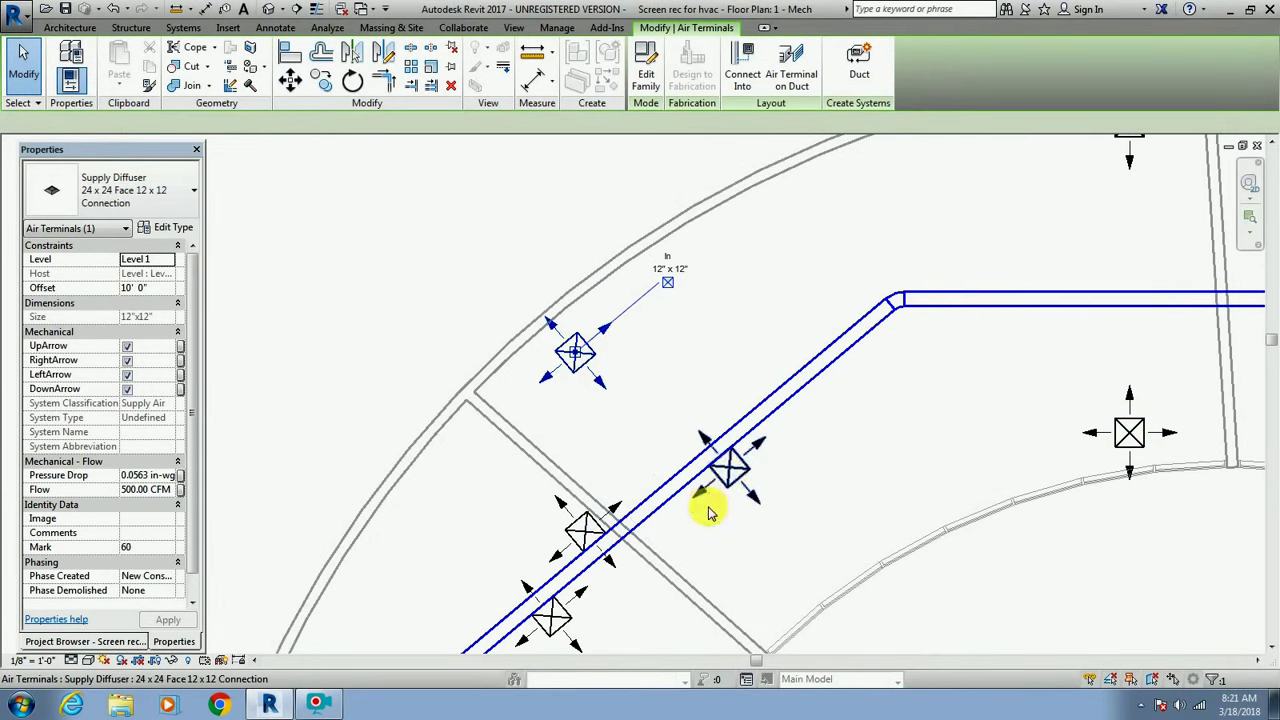
left_click(734, 480)
left_click_drag(734, 484, 777, 612)
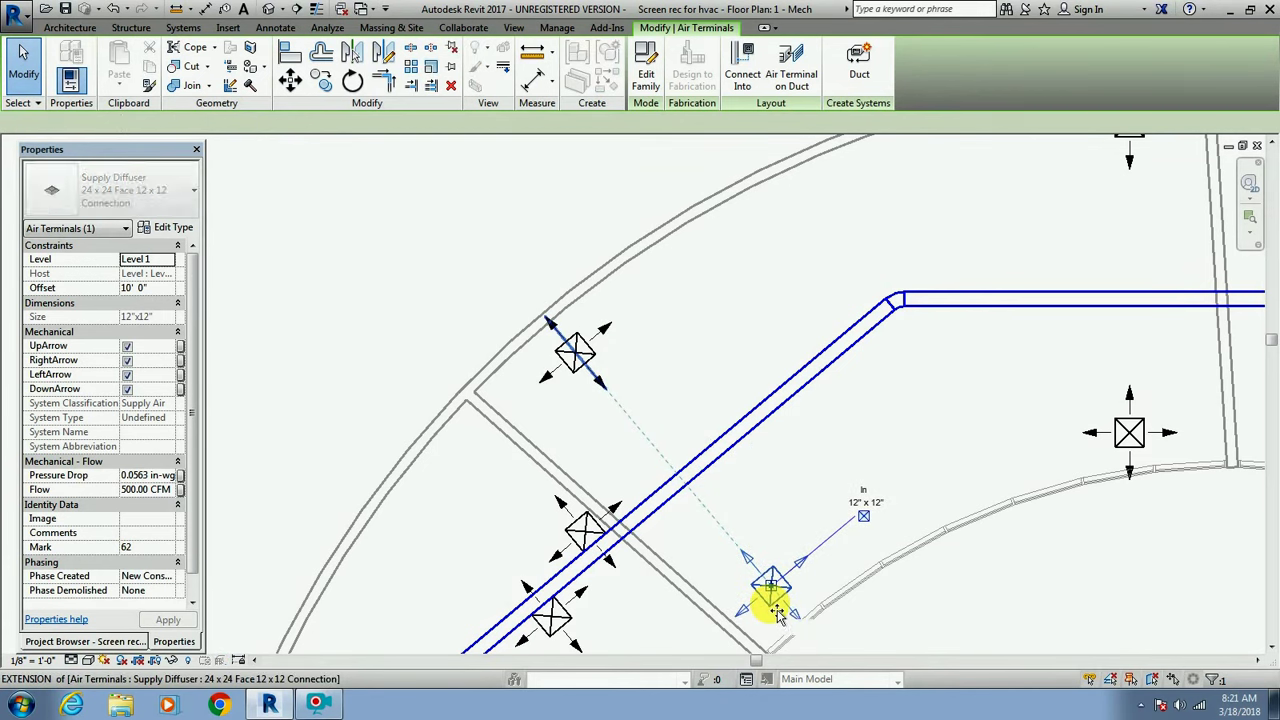
left_click_drag(777, 612, 775, 608)
scroll(1081, 489, "down", 1)
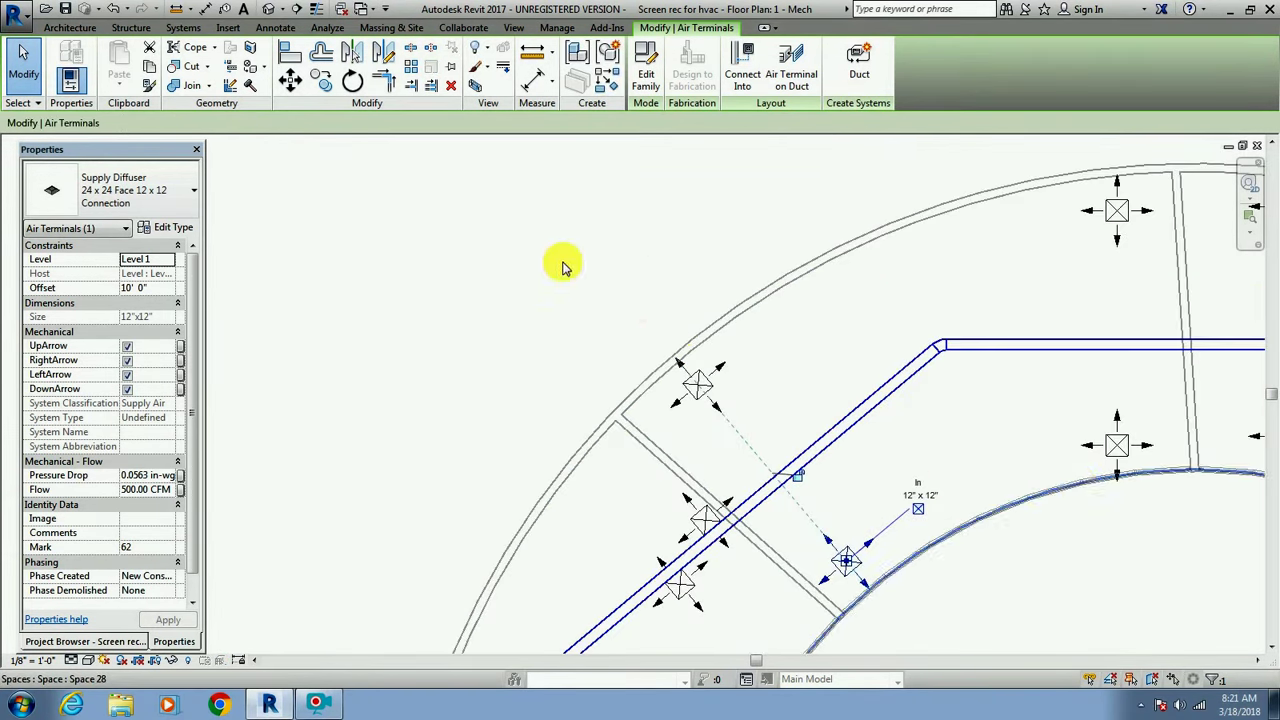
left_click(725, 415)
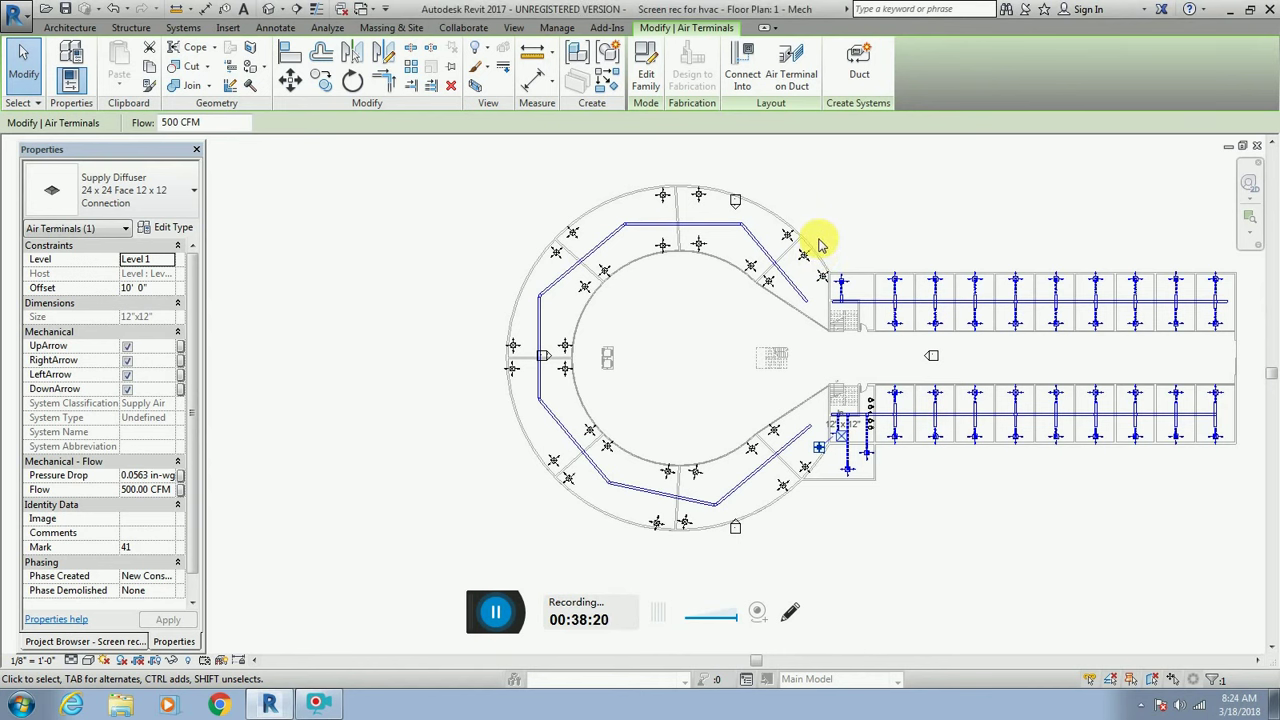
Align the lower diffuser with the upper one beside the diagonal duct using AL.
scroll(818, 244, "up", 1)
scroll(818, 244, "up", 1)
scroll(818, 244, "up", 1)
scroll(818, 244, "up", 1)
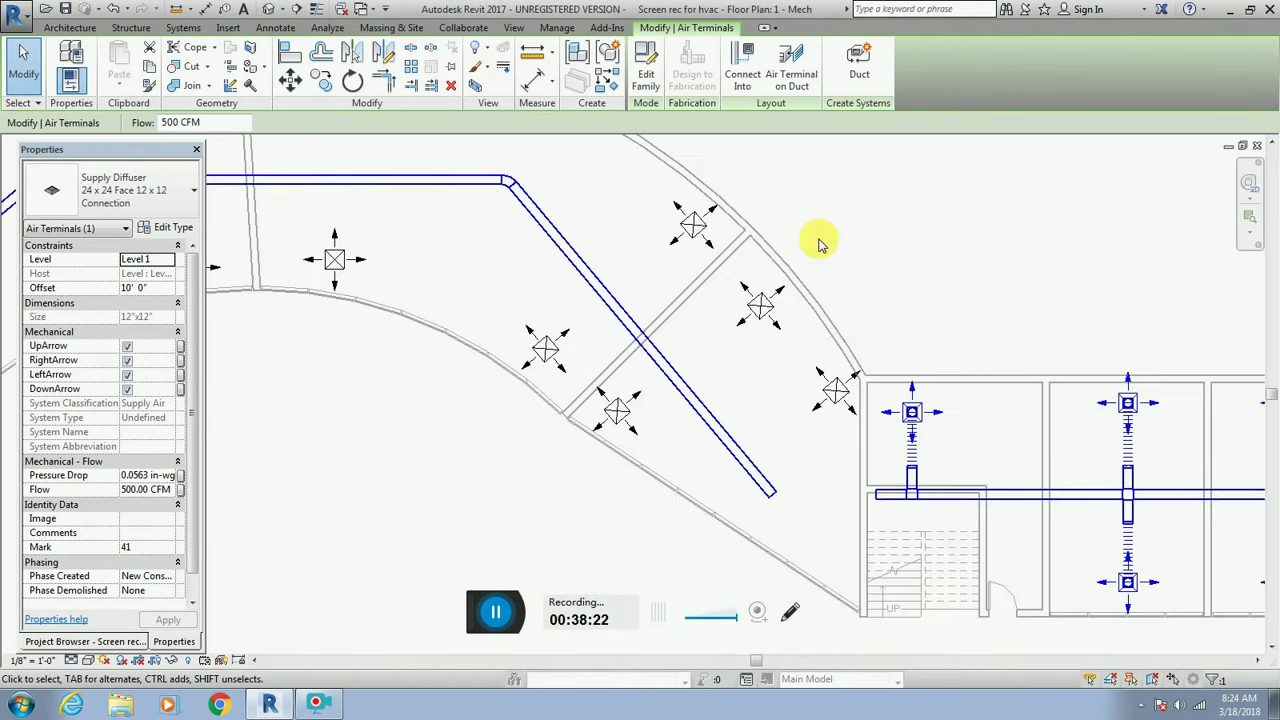
scroll(818, 244, "up", 1)
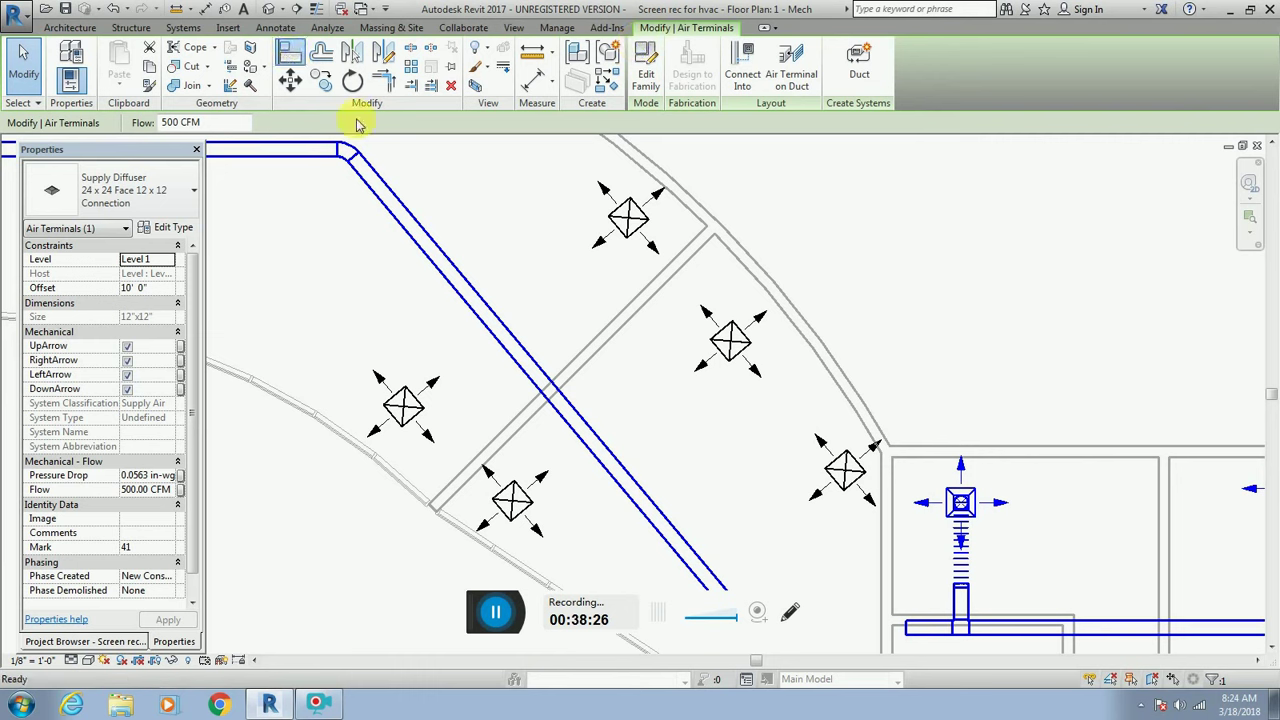
key("Escape")
key("a")
key("l")
left_click(706, 368)
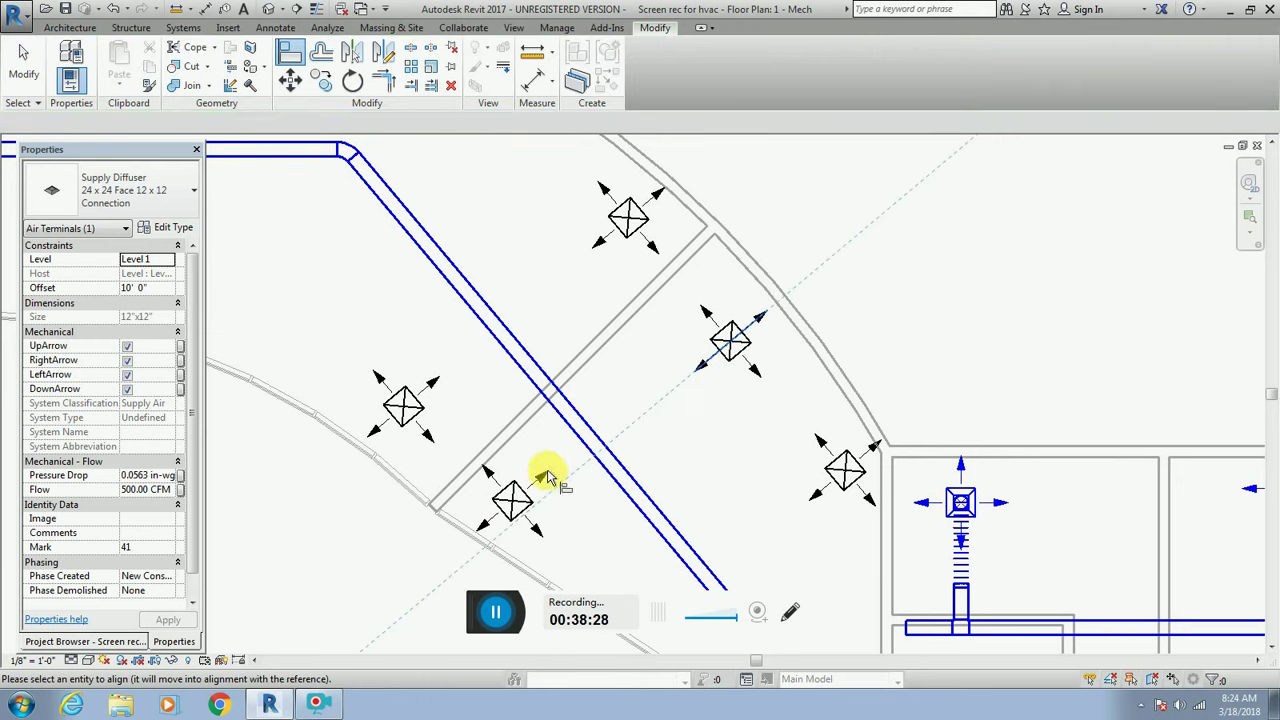
left_click(540, 480)
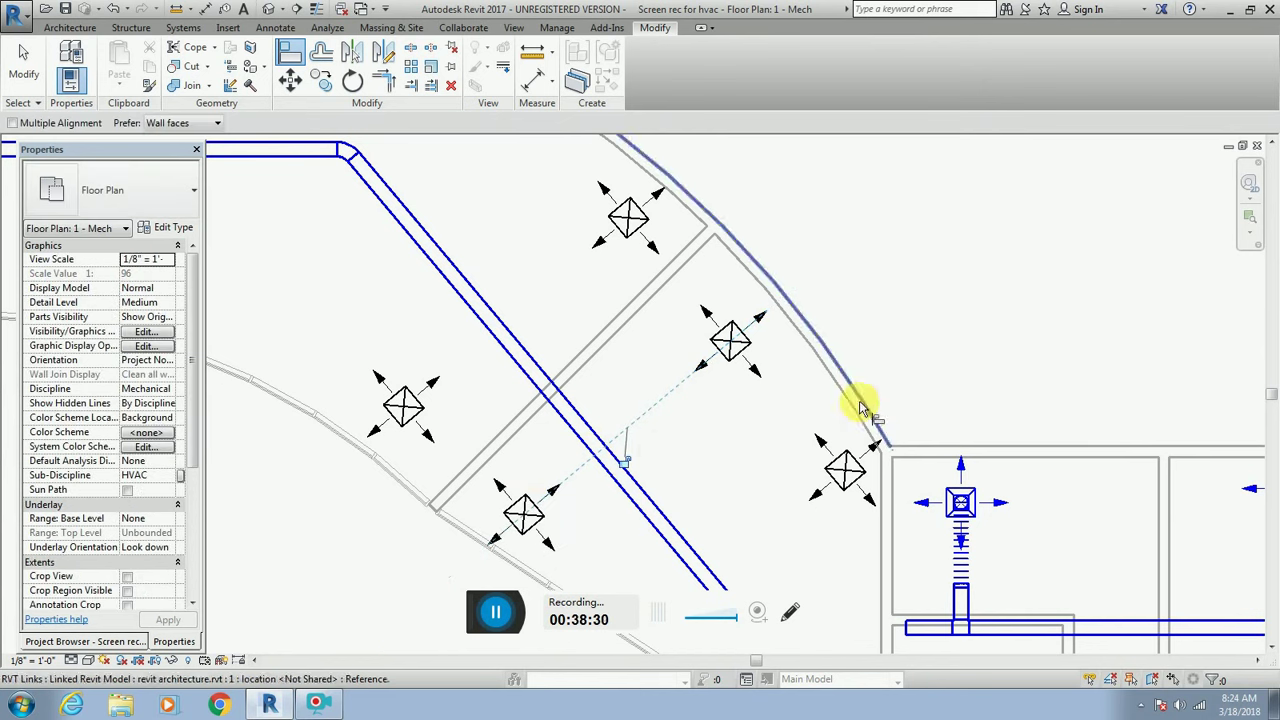
key("Escape")
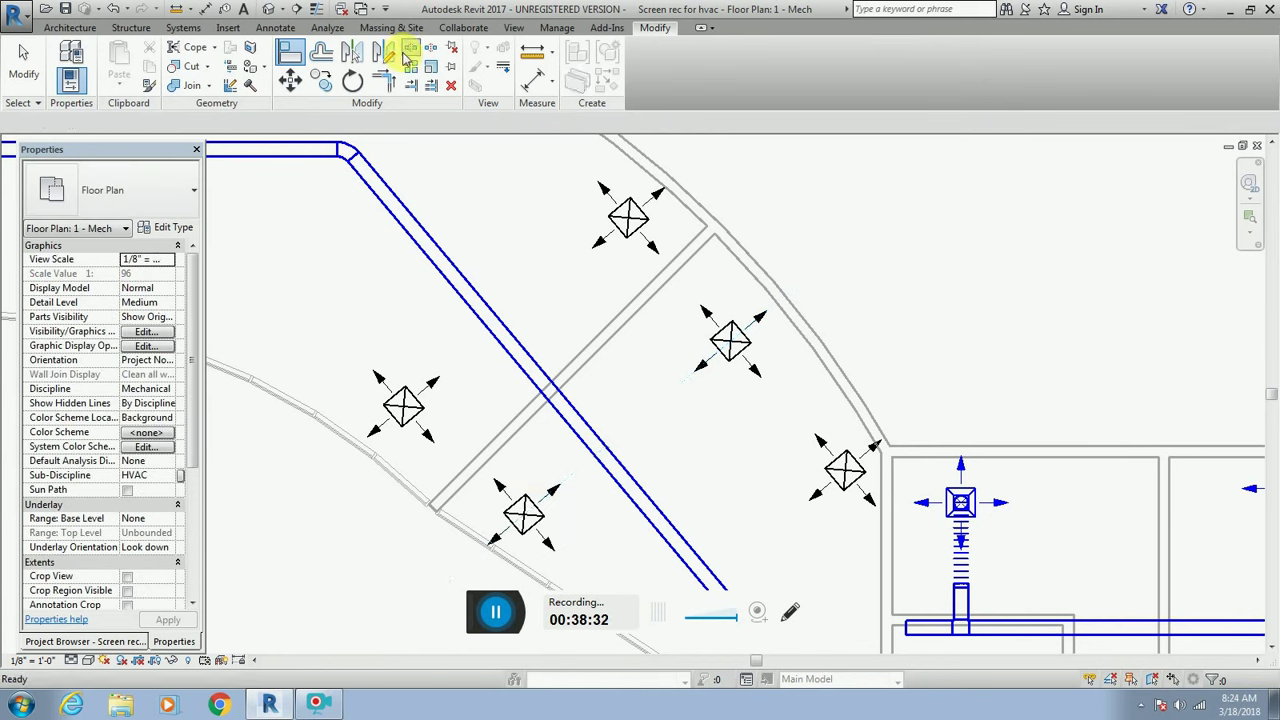
key("Escape")
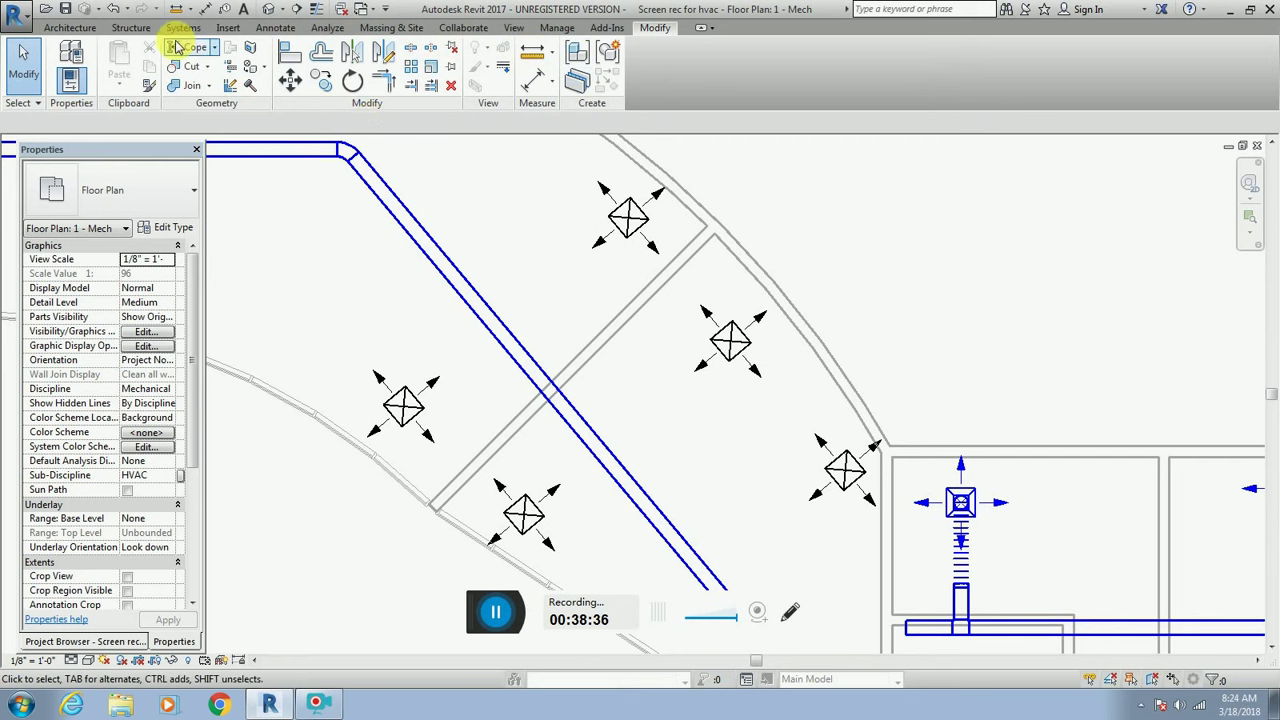
Try drawing a short rectangular duct branch off the diagonal duct, then cancel it.
left_click(132, 28)
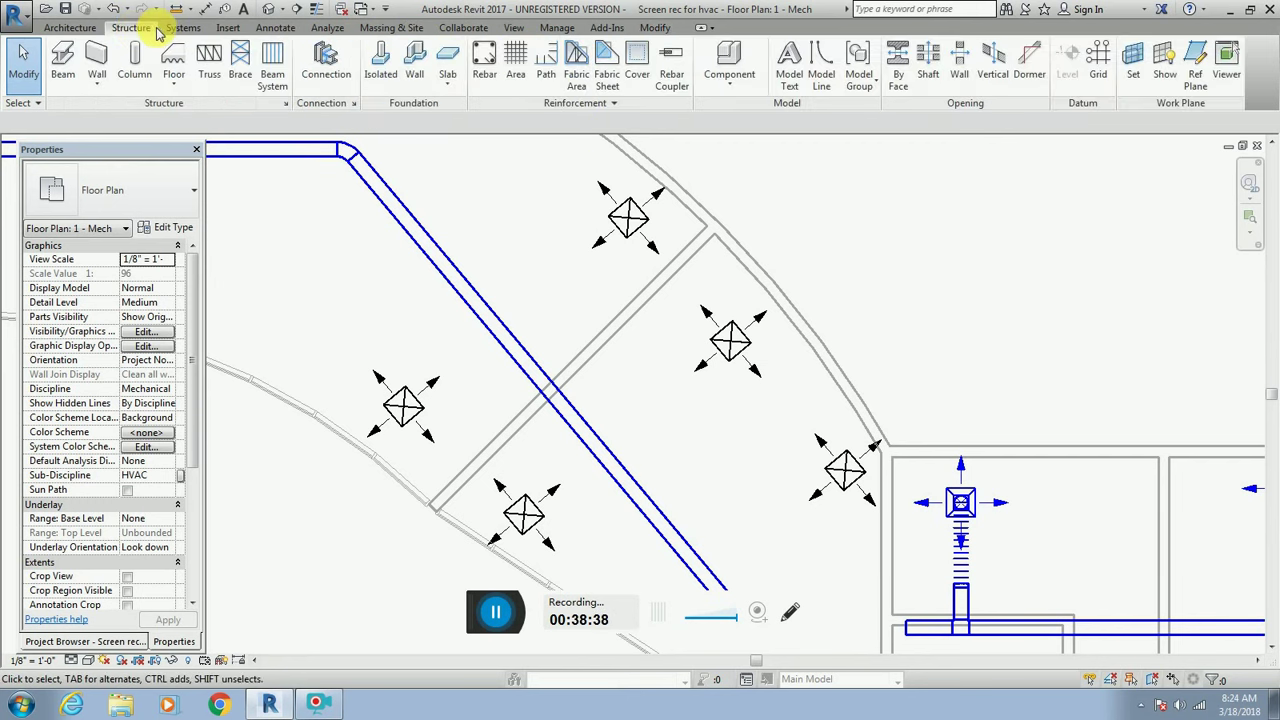
left_click(183, 28)
left_click(63, 62)
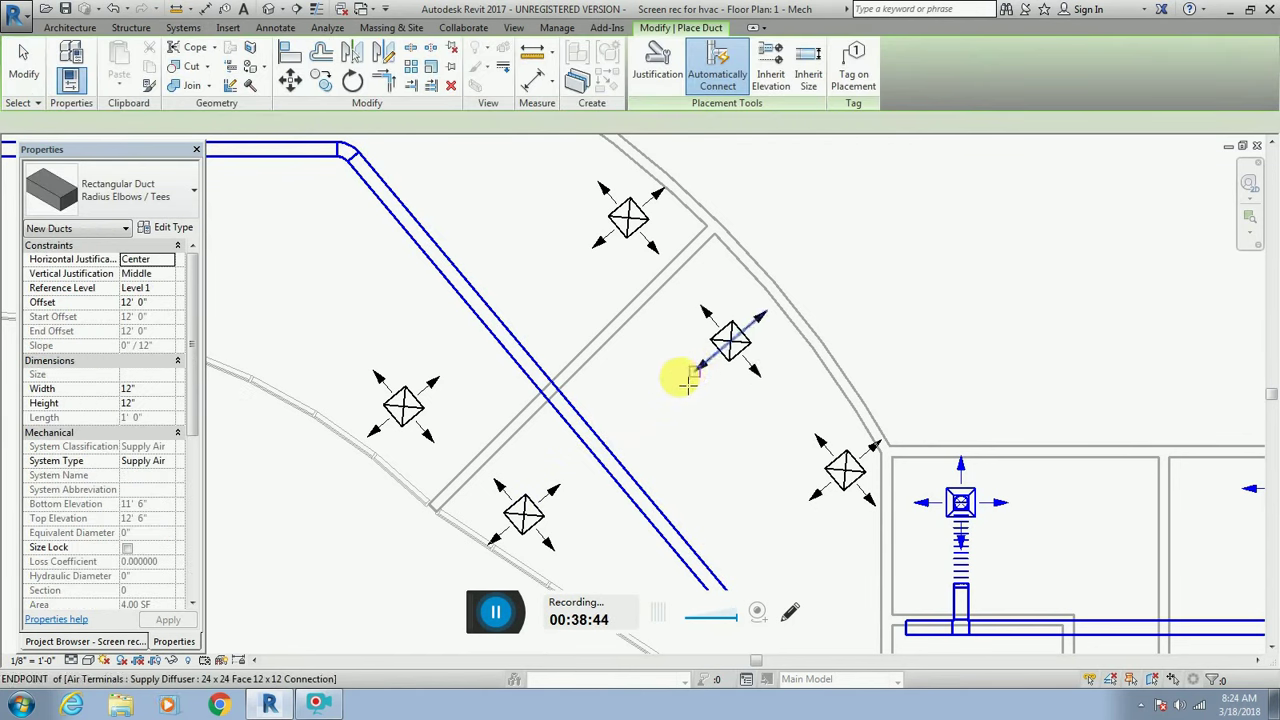
left_click(609, 449)
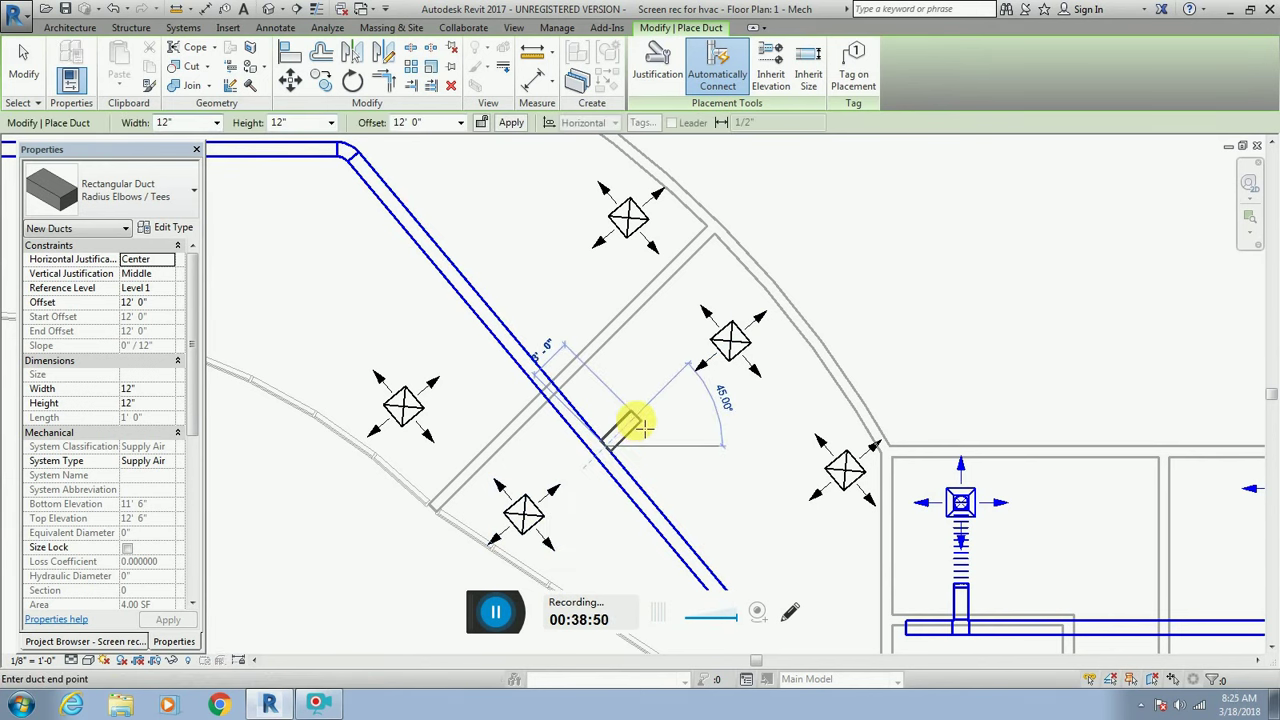
left_click(641, 425)
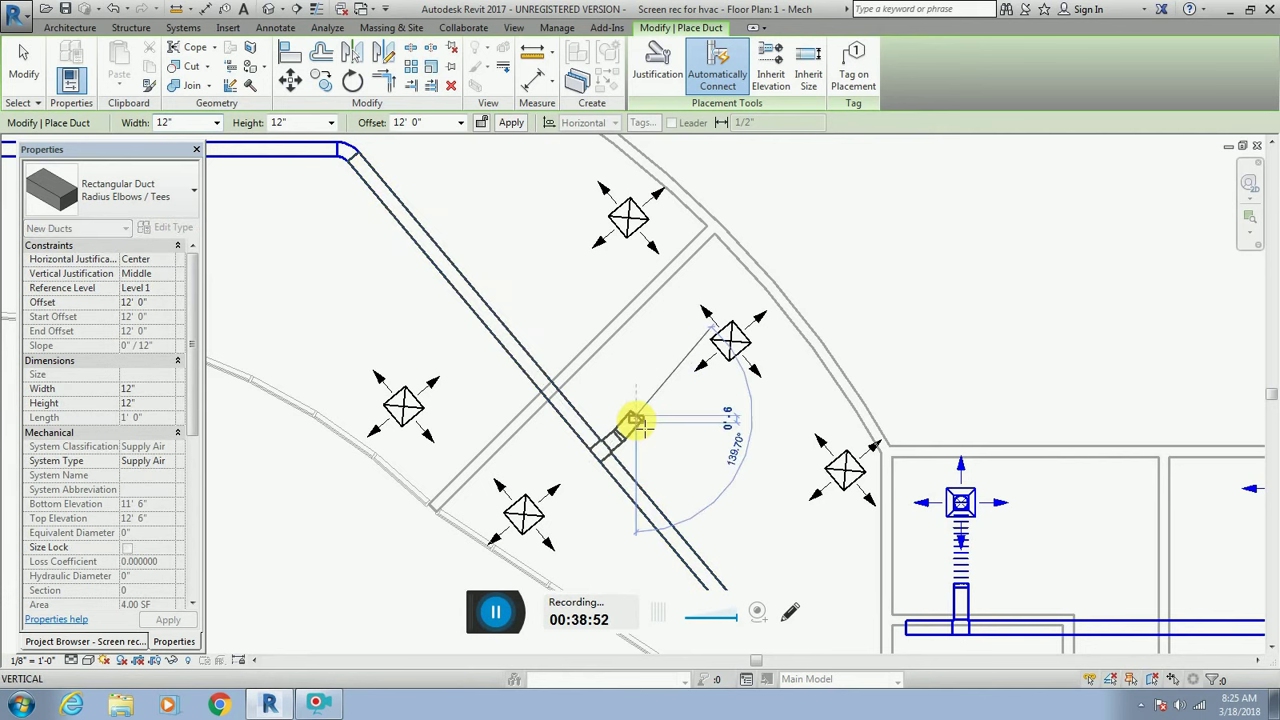
key("Escape")
key("Escape")
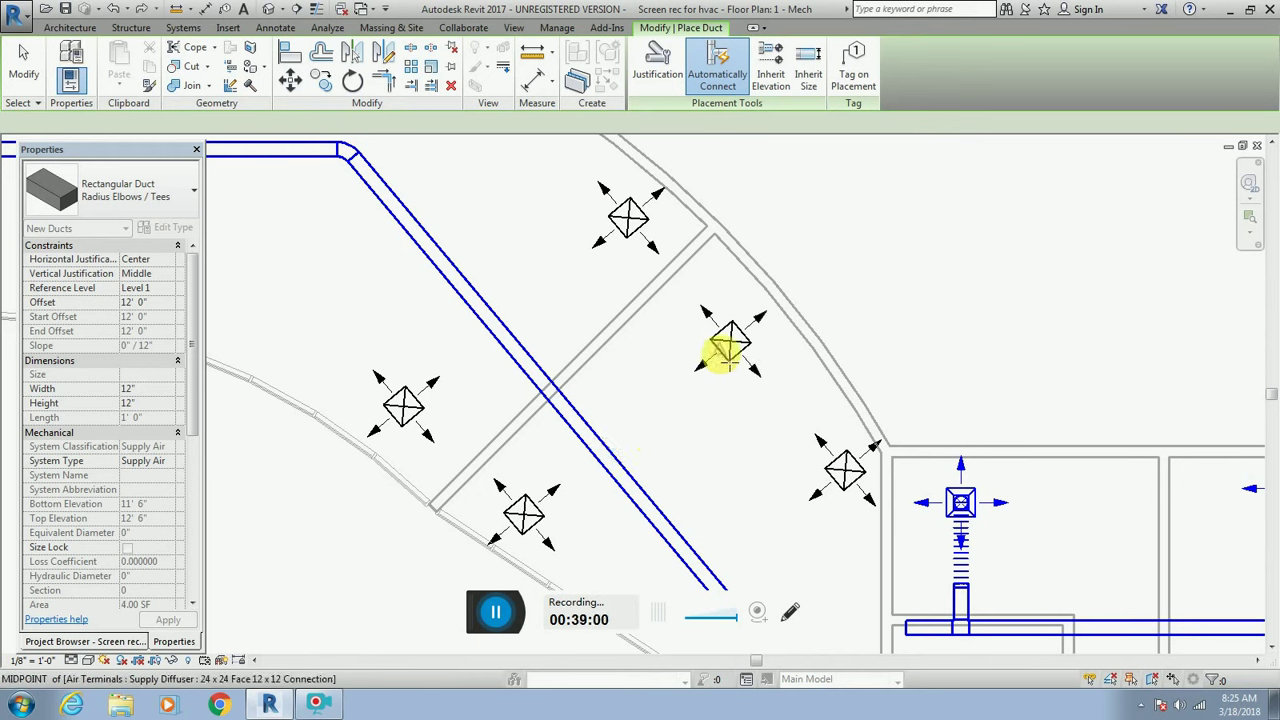
key("Escape")
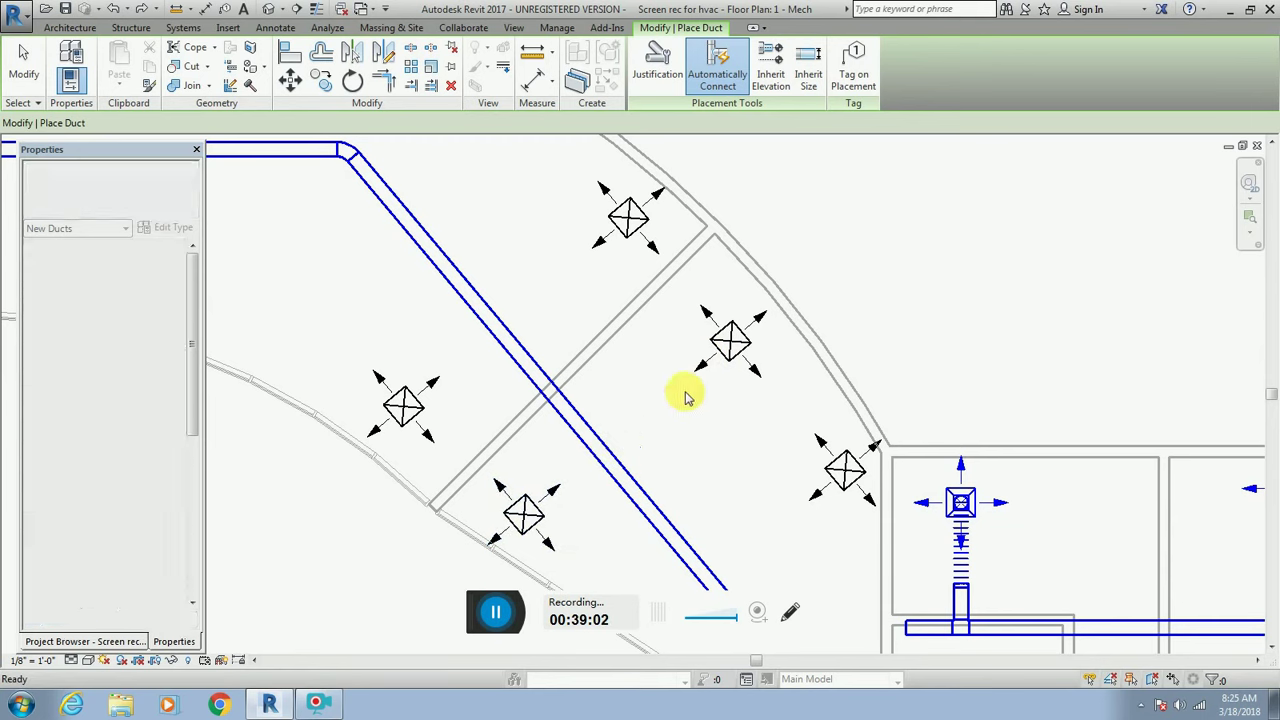
key("Escape")
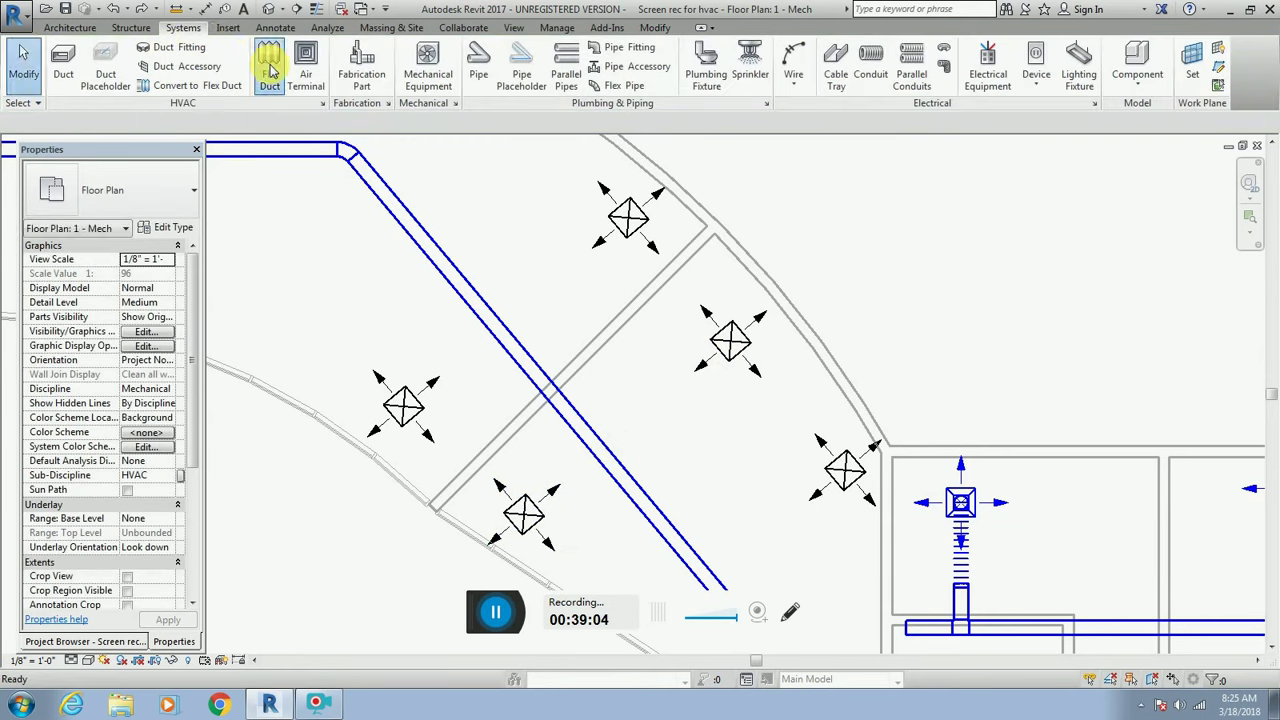
Connect the lower diffuser to the diagonal main duct with a flex duct and check the resulting tee.
left_click(270, 62)
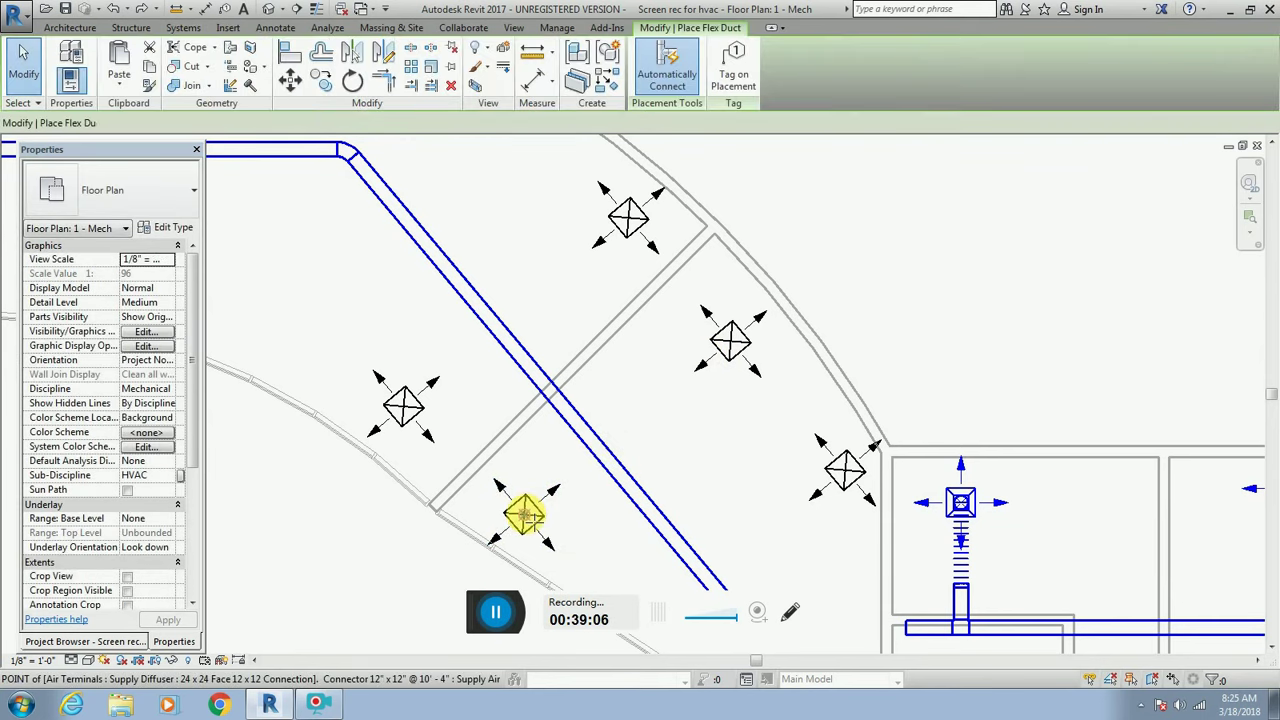
left_click(524, 514)
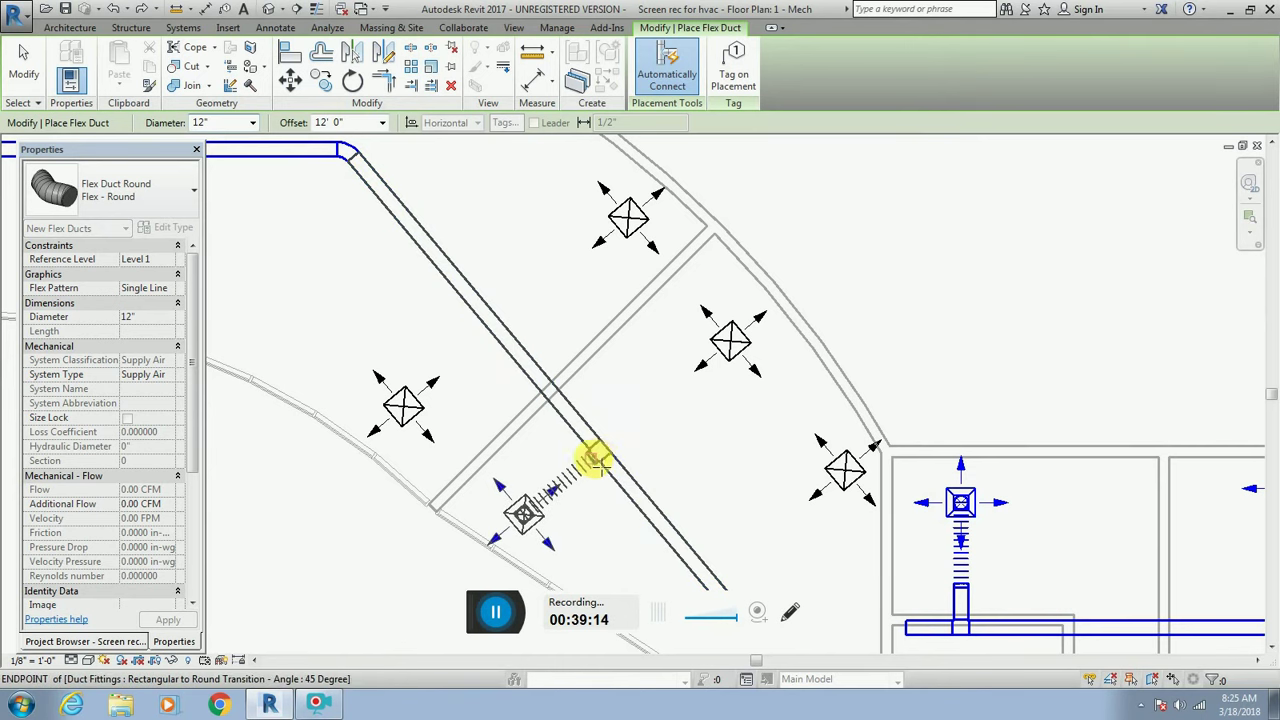
left_click(594, 460)
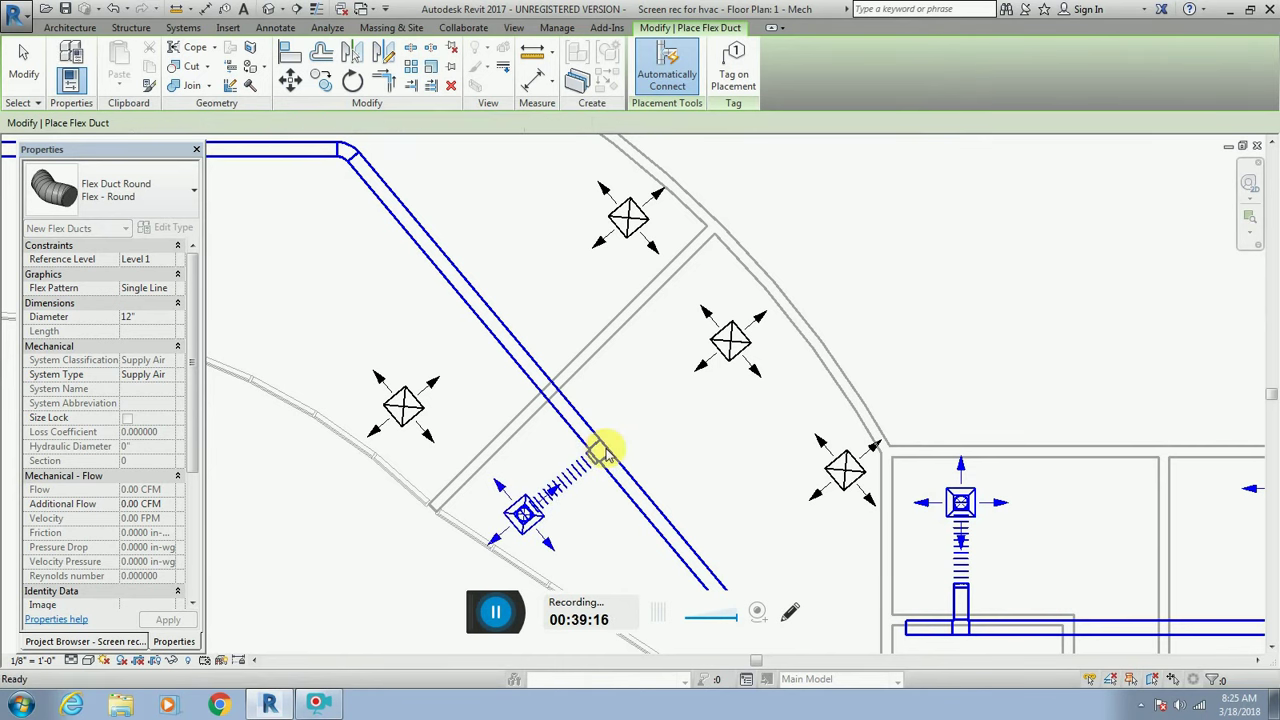
key("Escape")
scroll(608, 454, "up", 3)
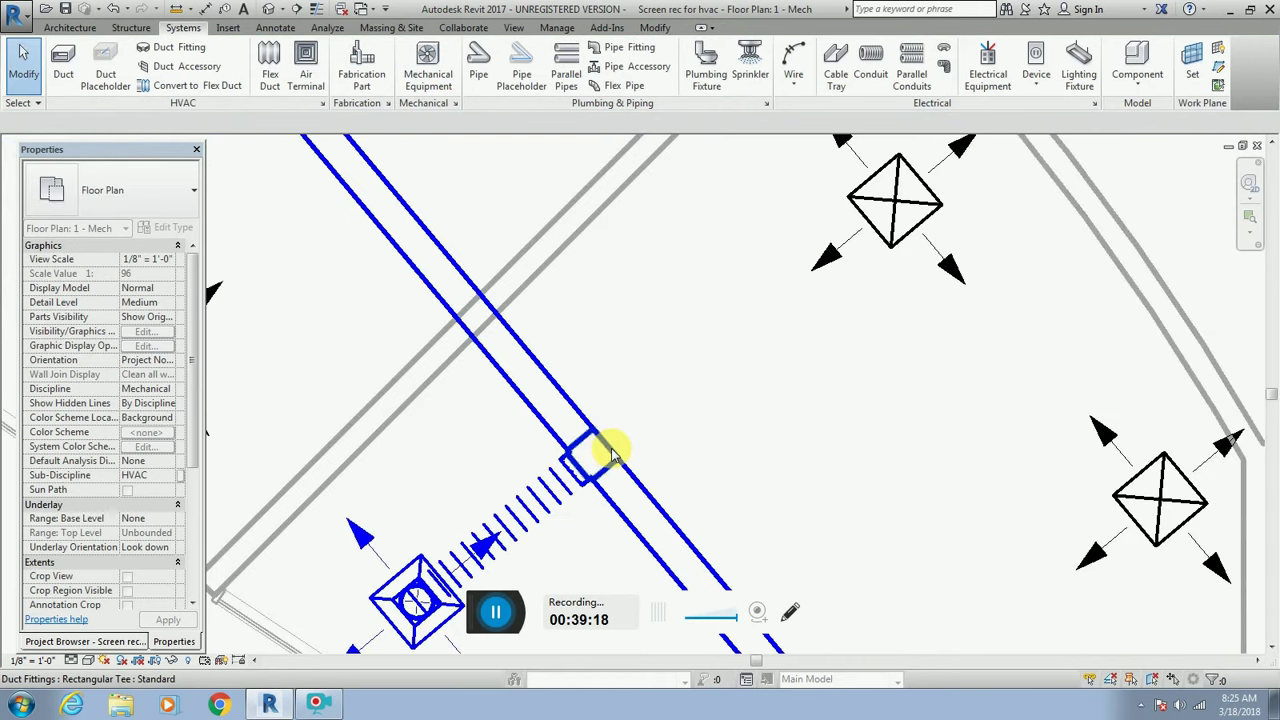
left_click(612, 452)
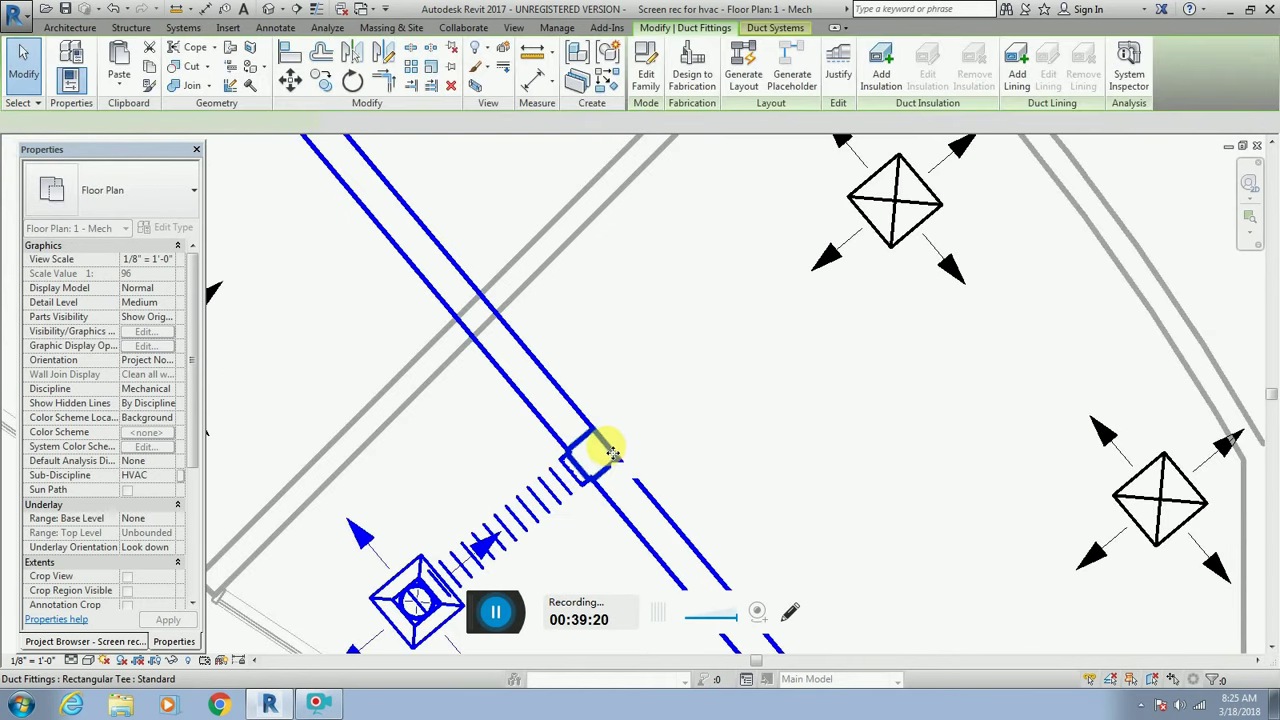
key("Escape")
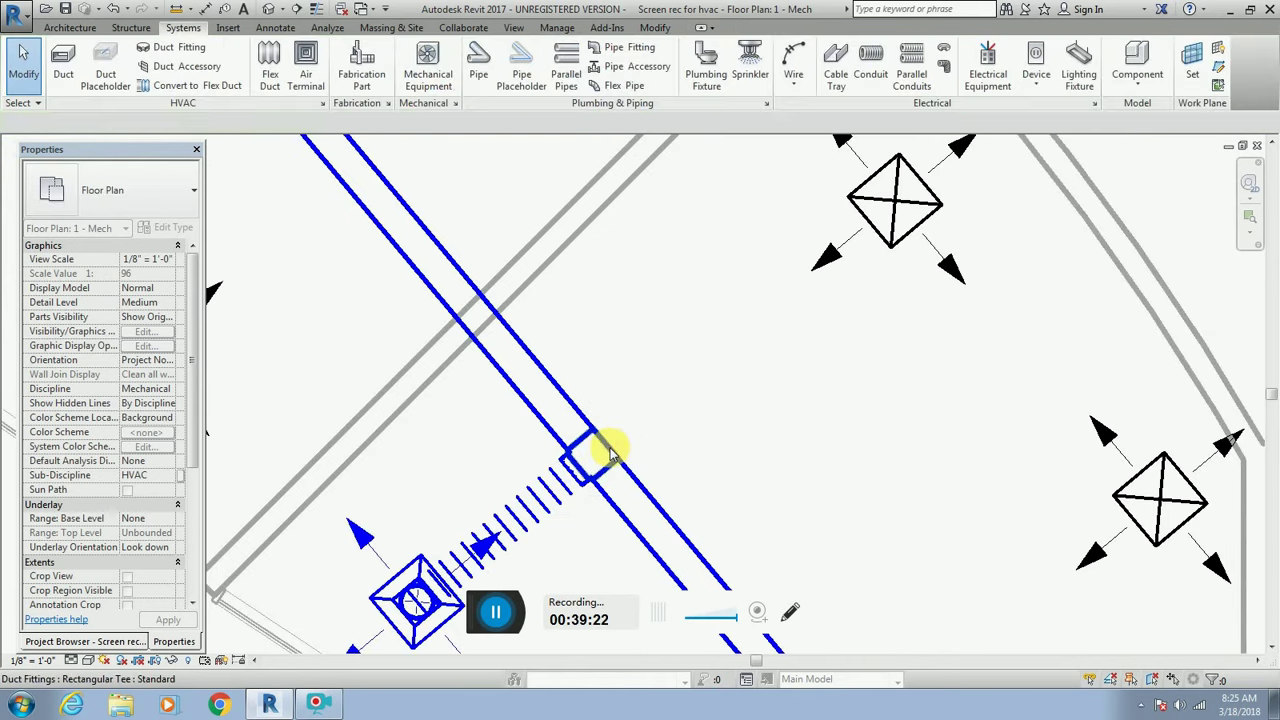
left_click(612, 452)
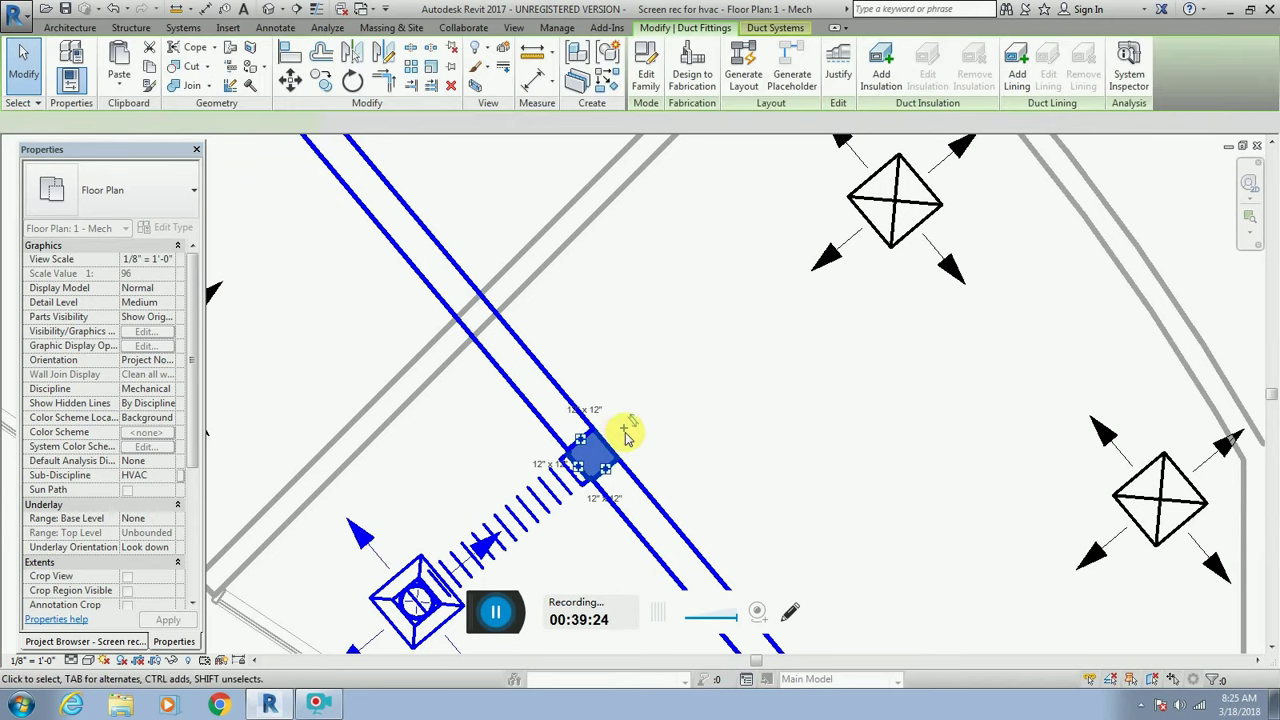
key("Escape")
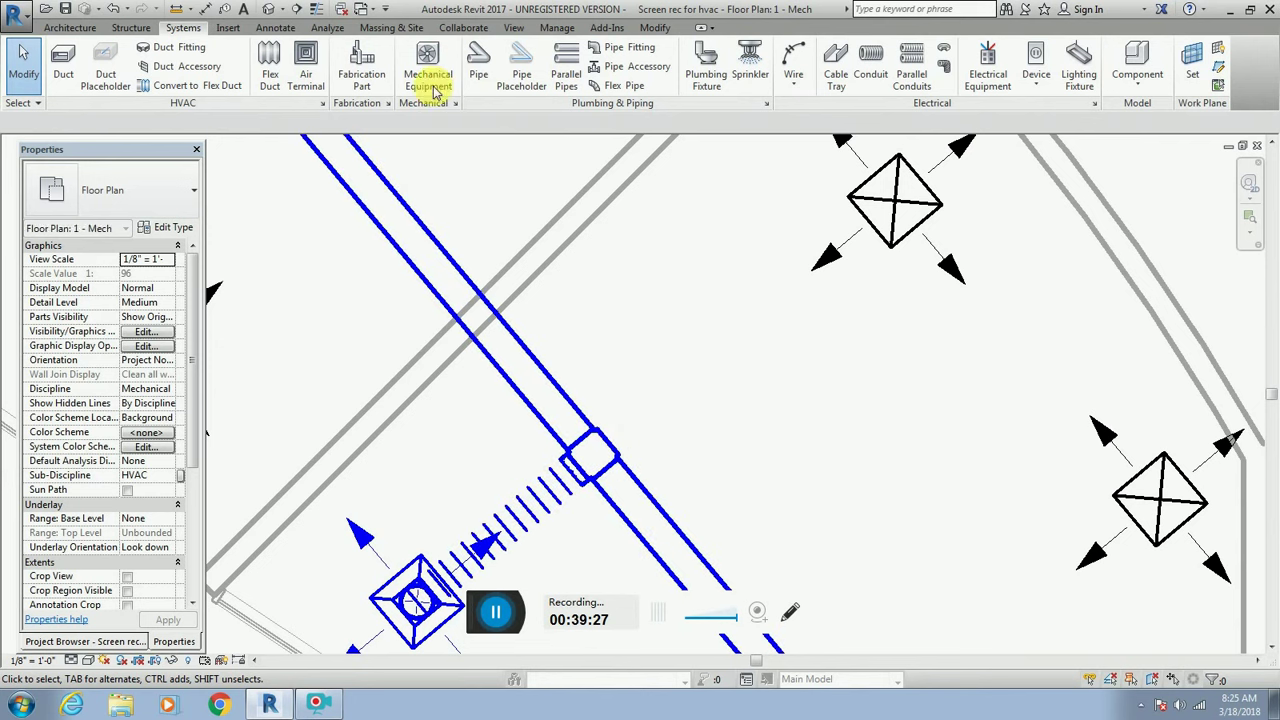
Run flex ducts from two more diffusers to the tee fitting and the main duct.
left_click(898, 203)
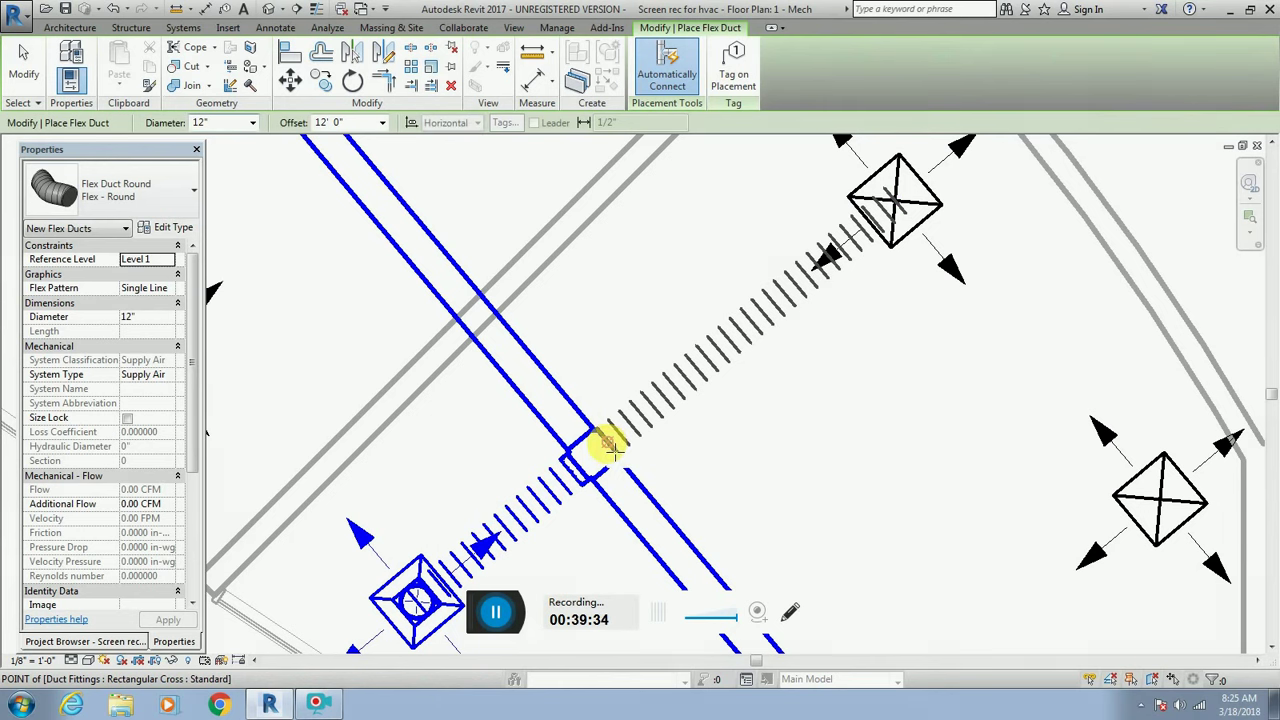
left_click(611, 447)
scroll(797, 455, "down", 3)
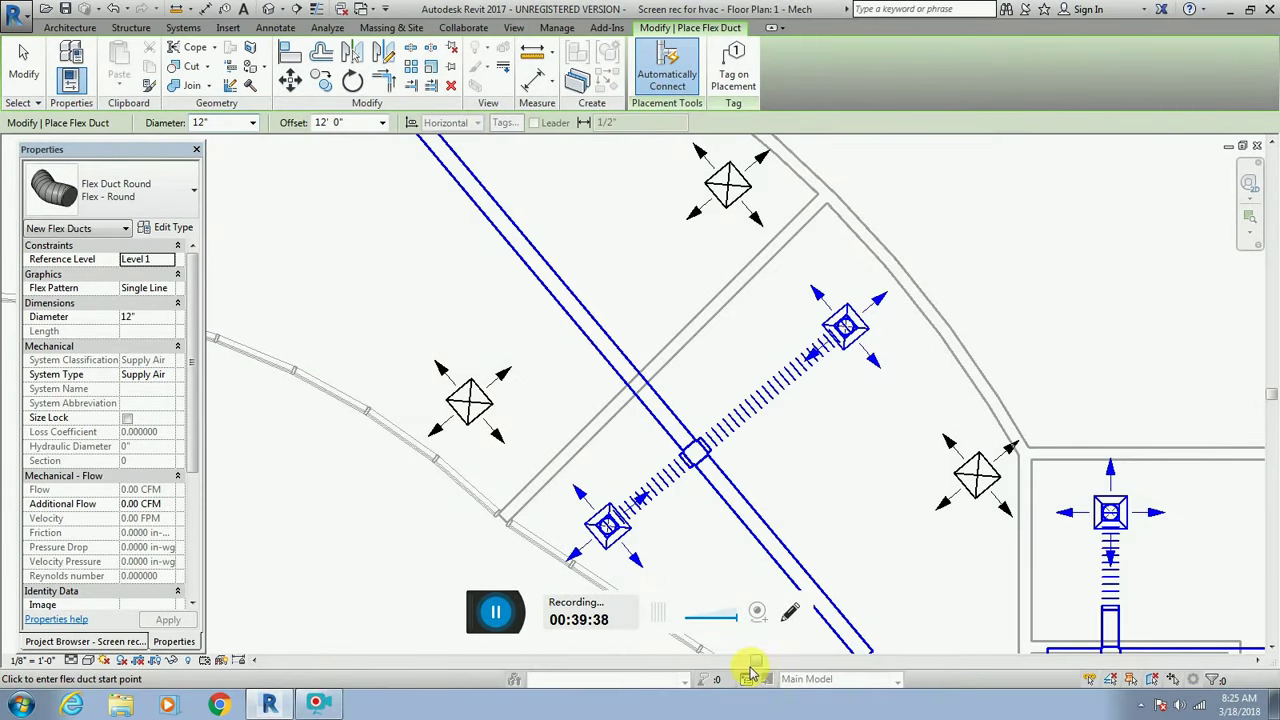
left_click_drag(758, 662, 800, 662)
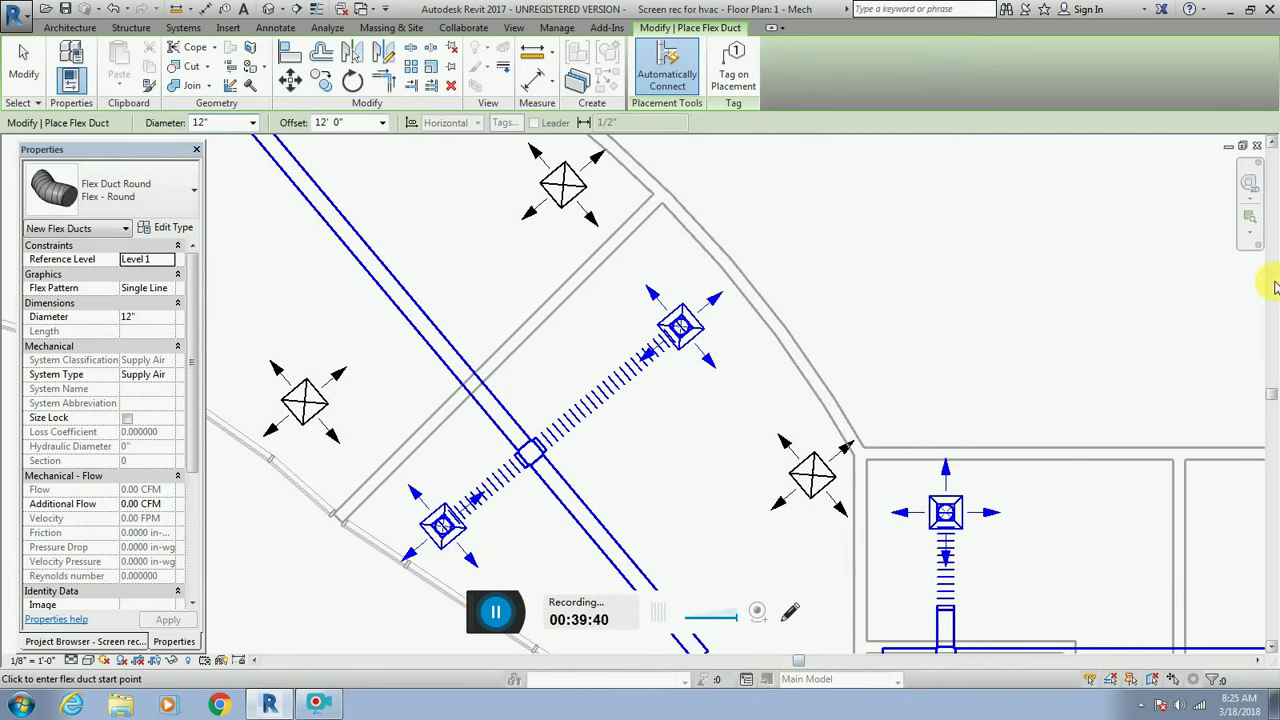
mouse_move(1270, 393)
left_mouse_down()
mouse_move(1272, 483)
mouse_move(1274, 451)
left_mouse_up()
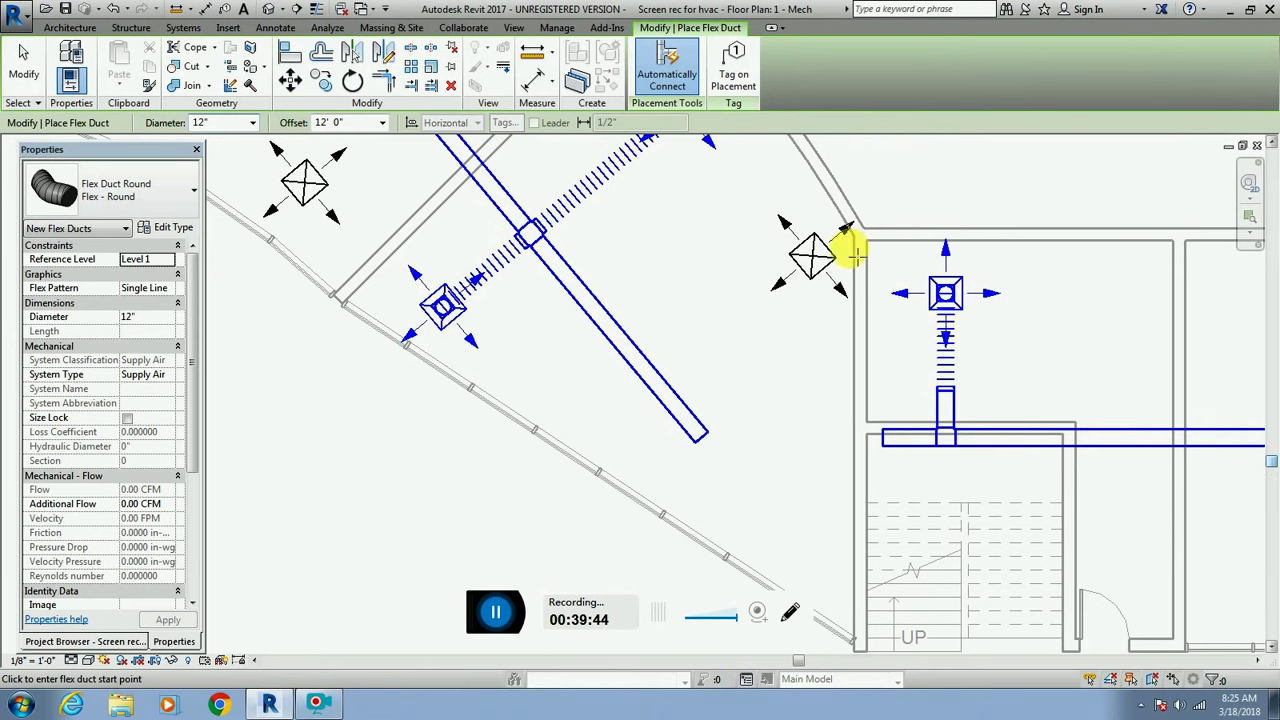
left_click(812, 256)
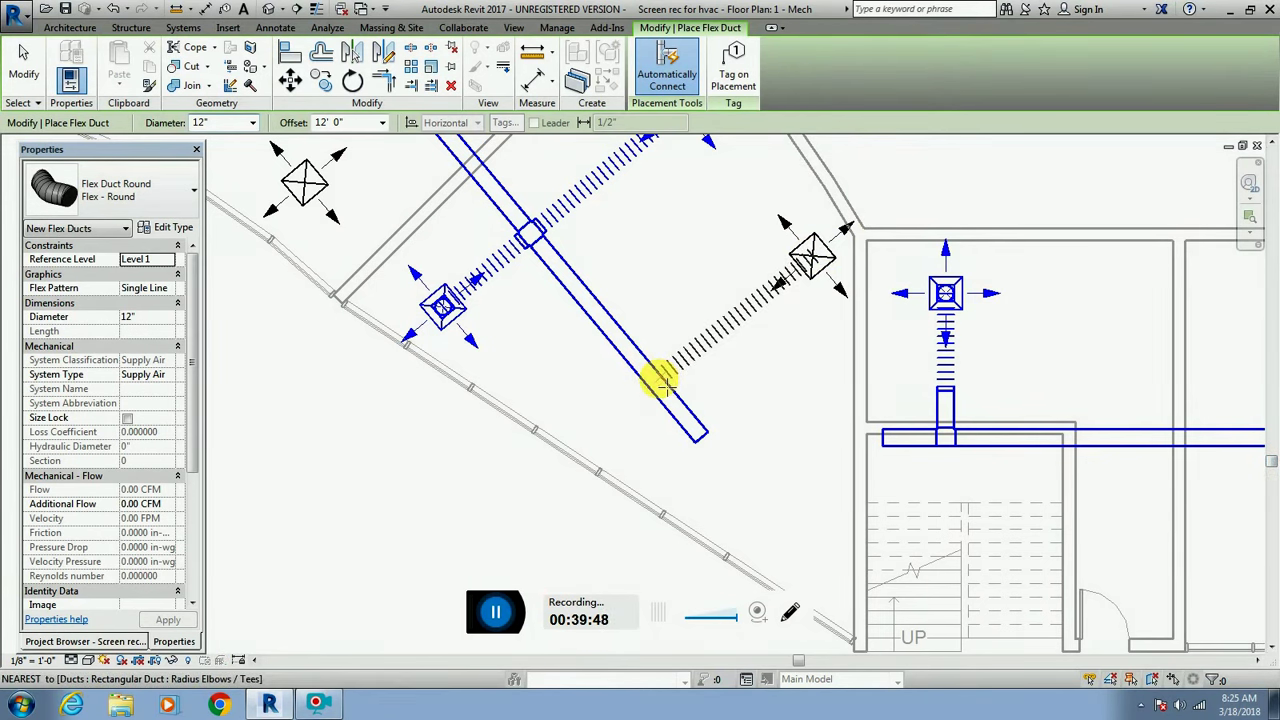
scroll(663, 383, "up", 3)
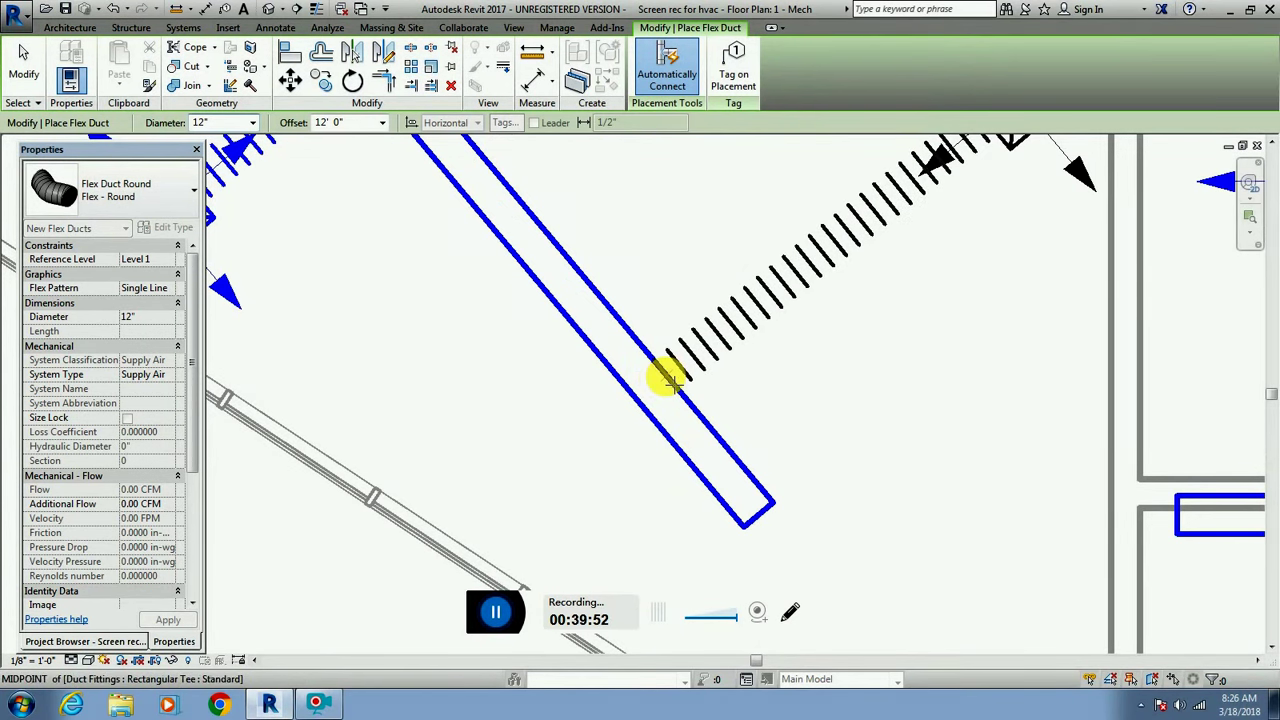
left_click(667, 378)
Join the upper diffuser to the diagonal main duct with a flex duct and inspect the new tee.
scroll(778, 418, "down", 3)
key("Escape")
key("Escape")
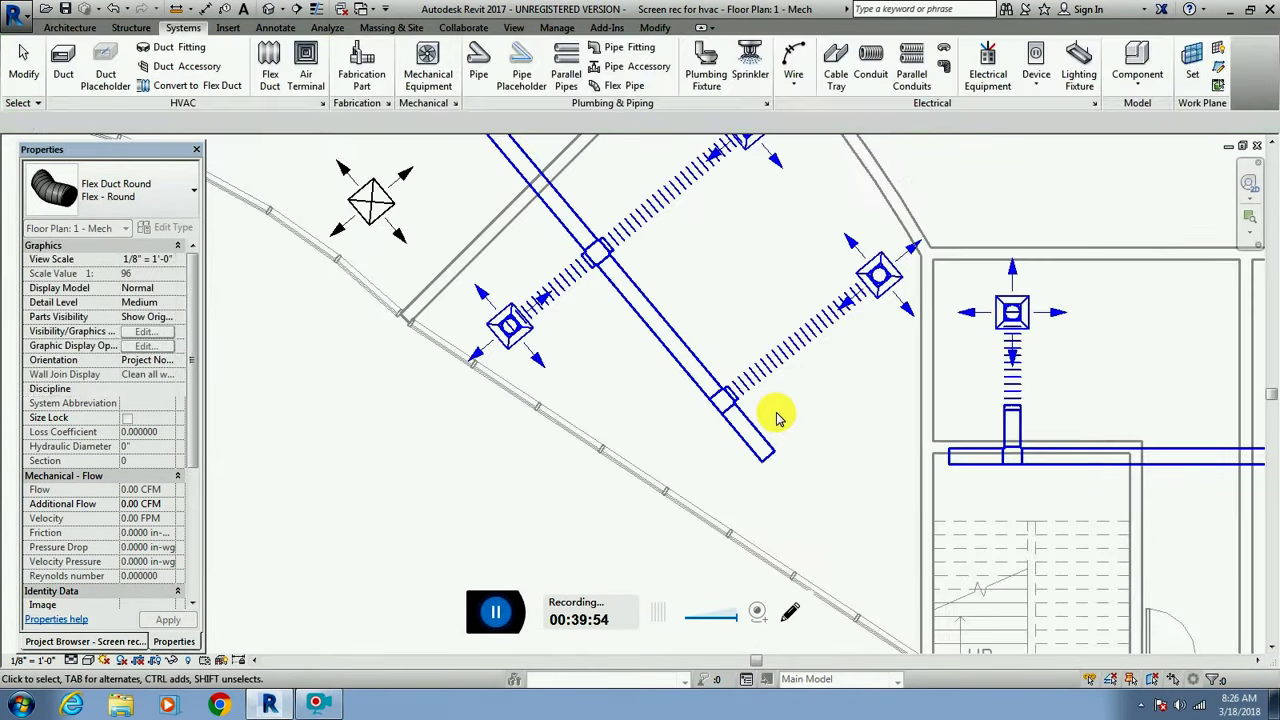
left_click(778, 418)
scroll(780, 450, "down", 2)
scroll(795, 485, "up", 4)
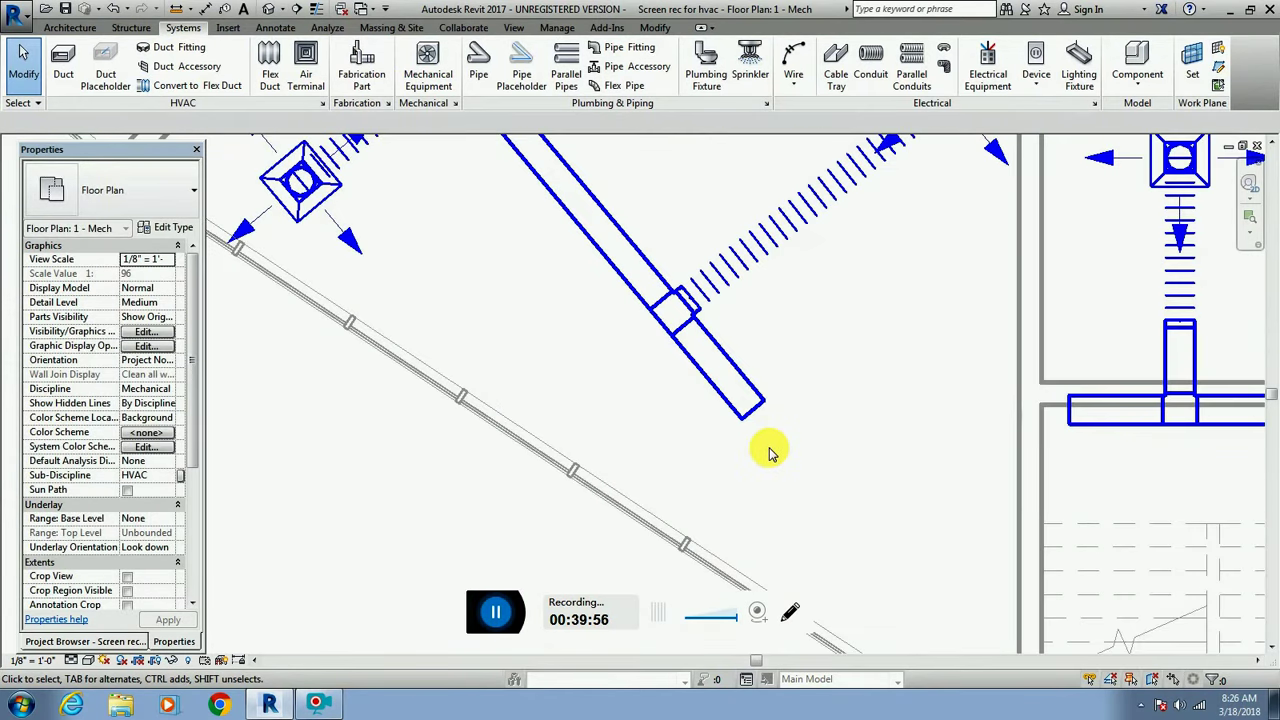
scroll(767, 451, "down", 2)
scroll(765, 452, "down", 2)
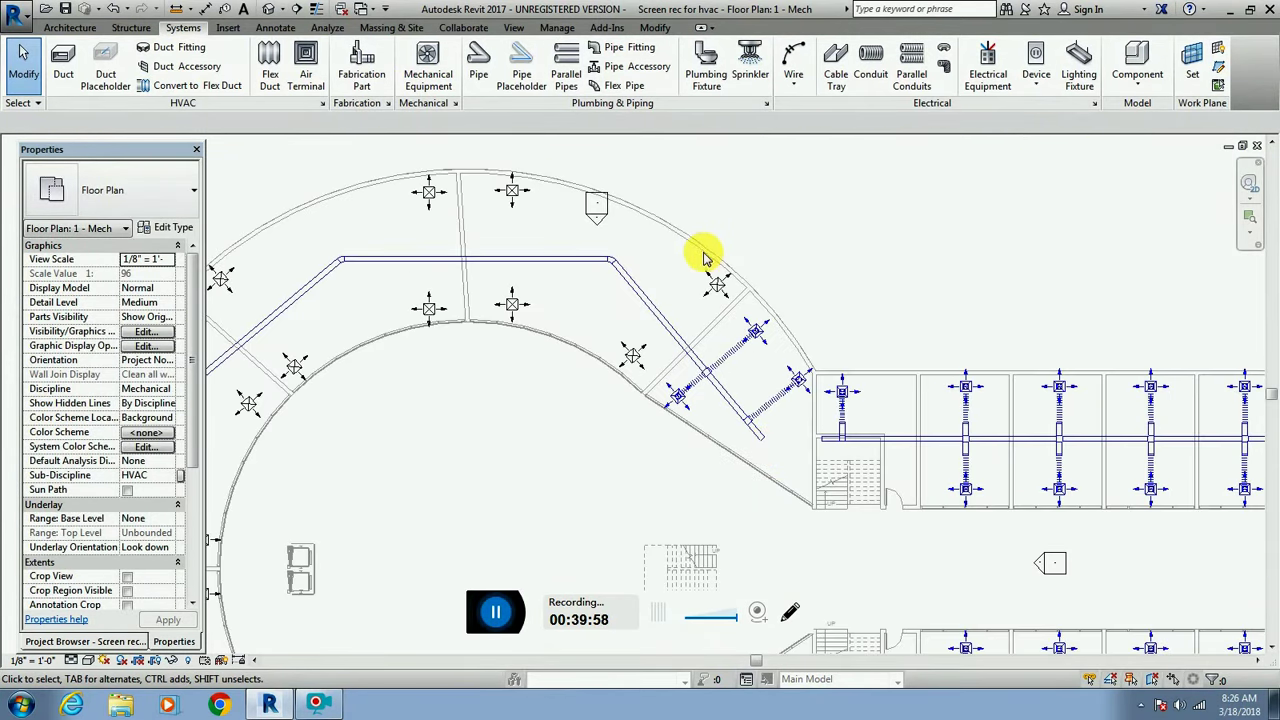
scroll(703, 265, "up", 4)
left_click(270, 68)
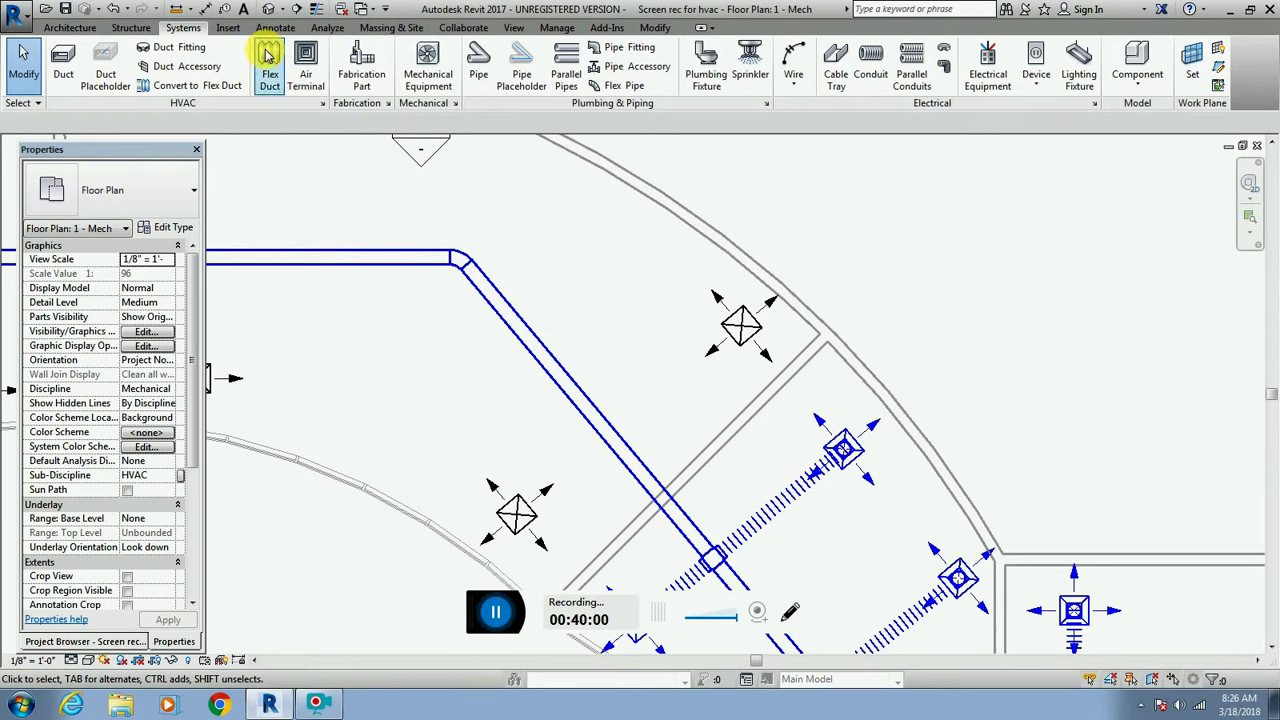
left_click(741, 328)
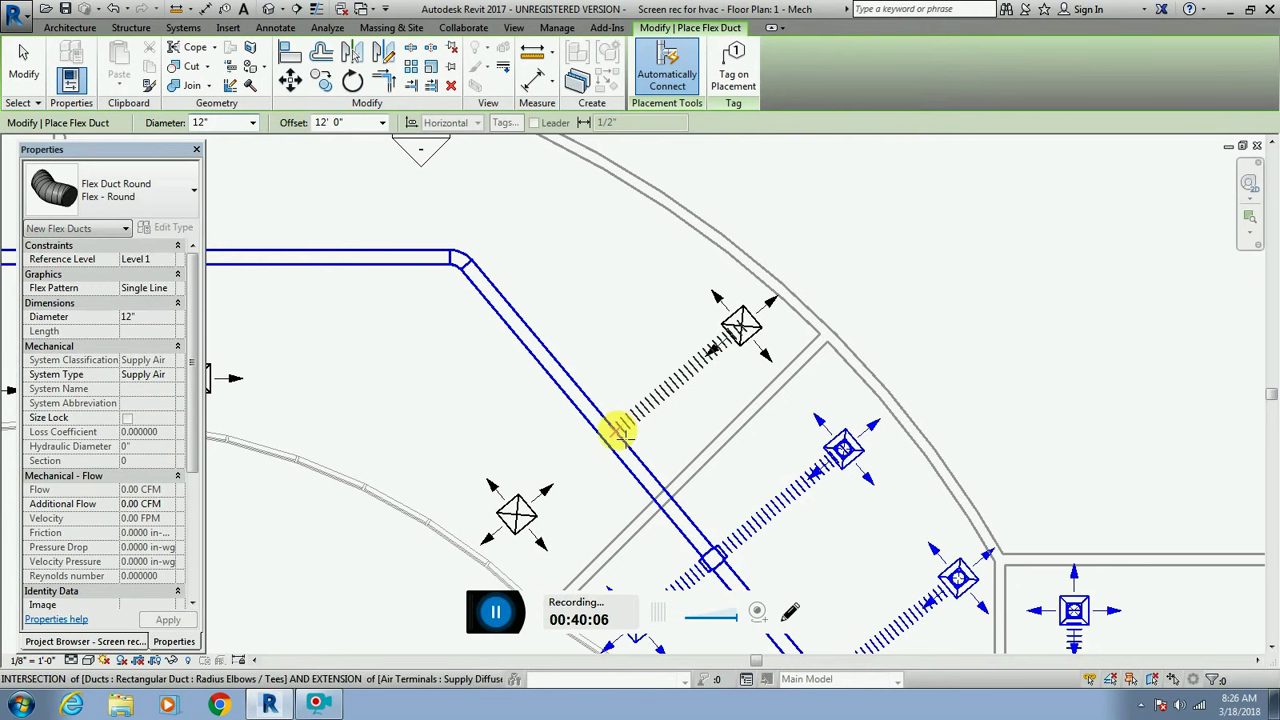
left_click(620, 432)
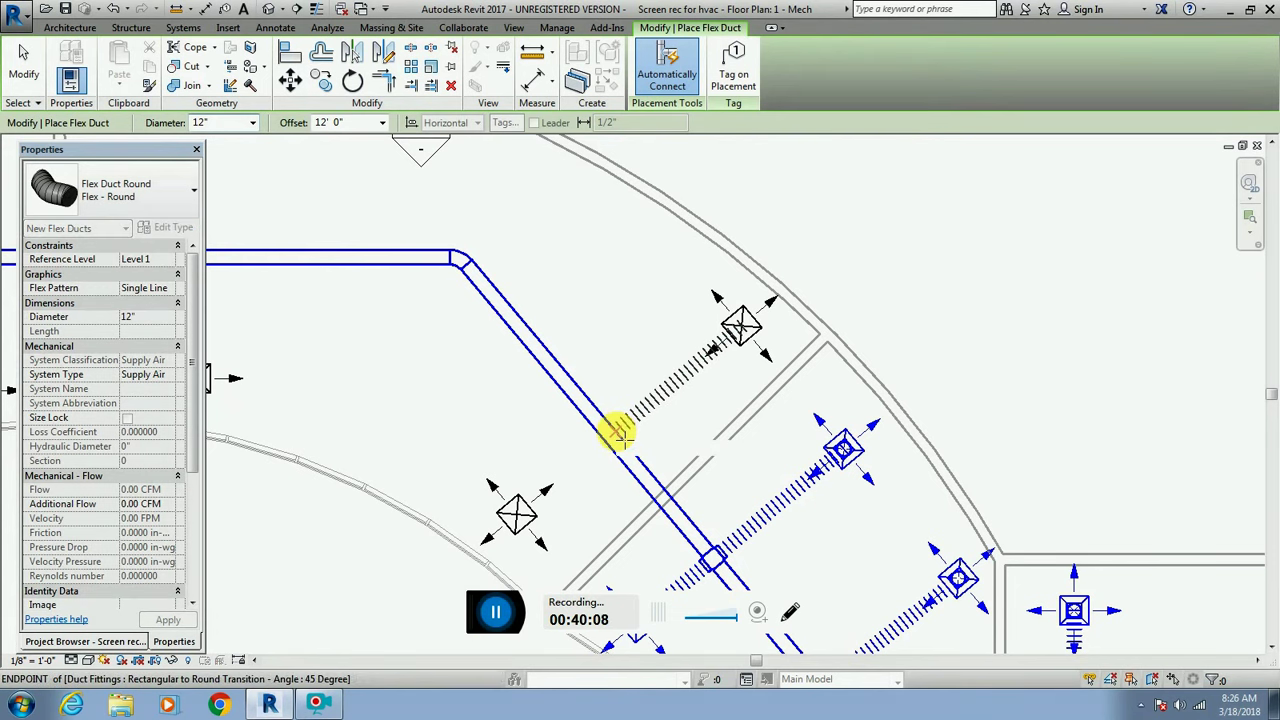
scroll(598, 468, "up", 2)
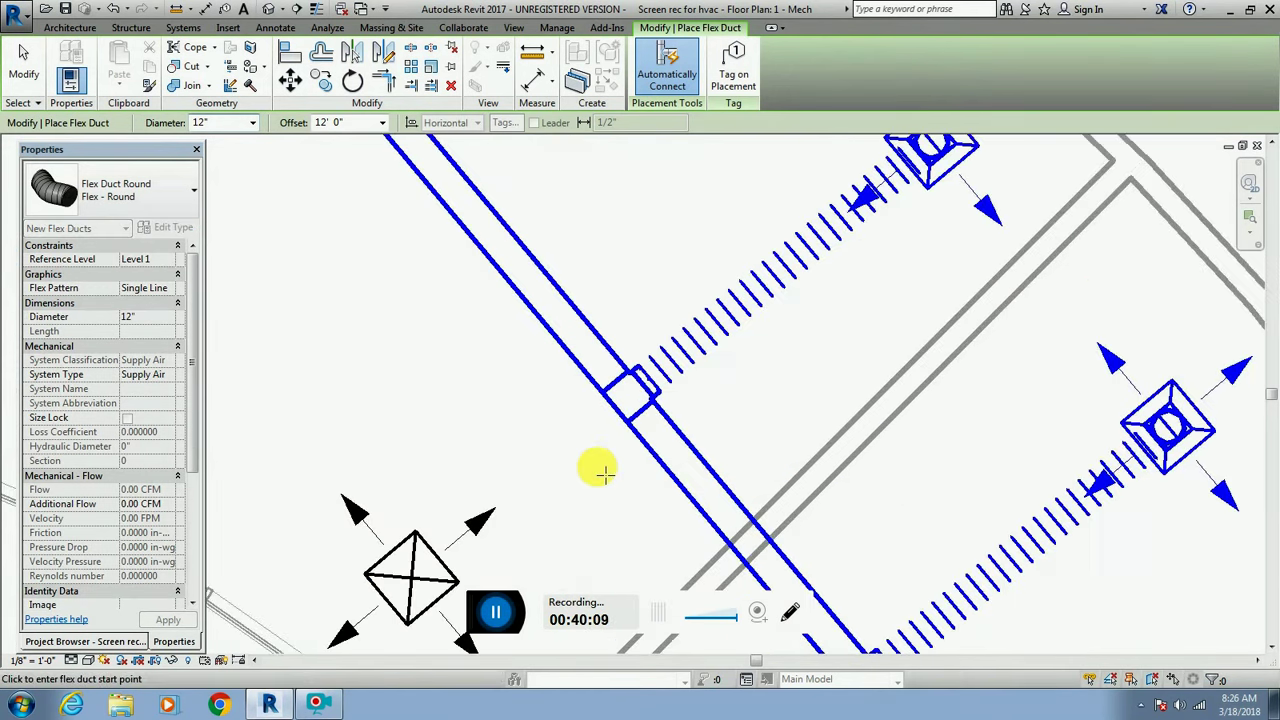
key("Escape")
key("Escape")
left_click(620, 420)
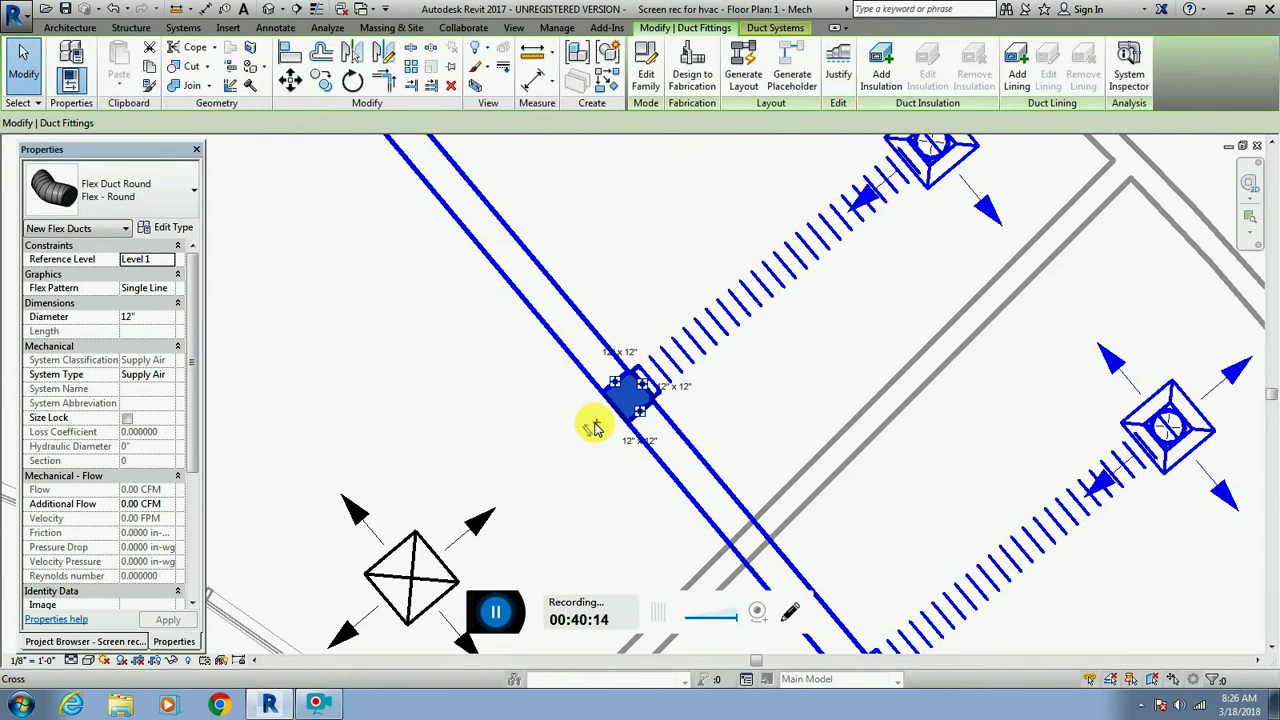
key("Escape")
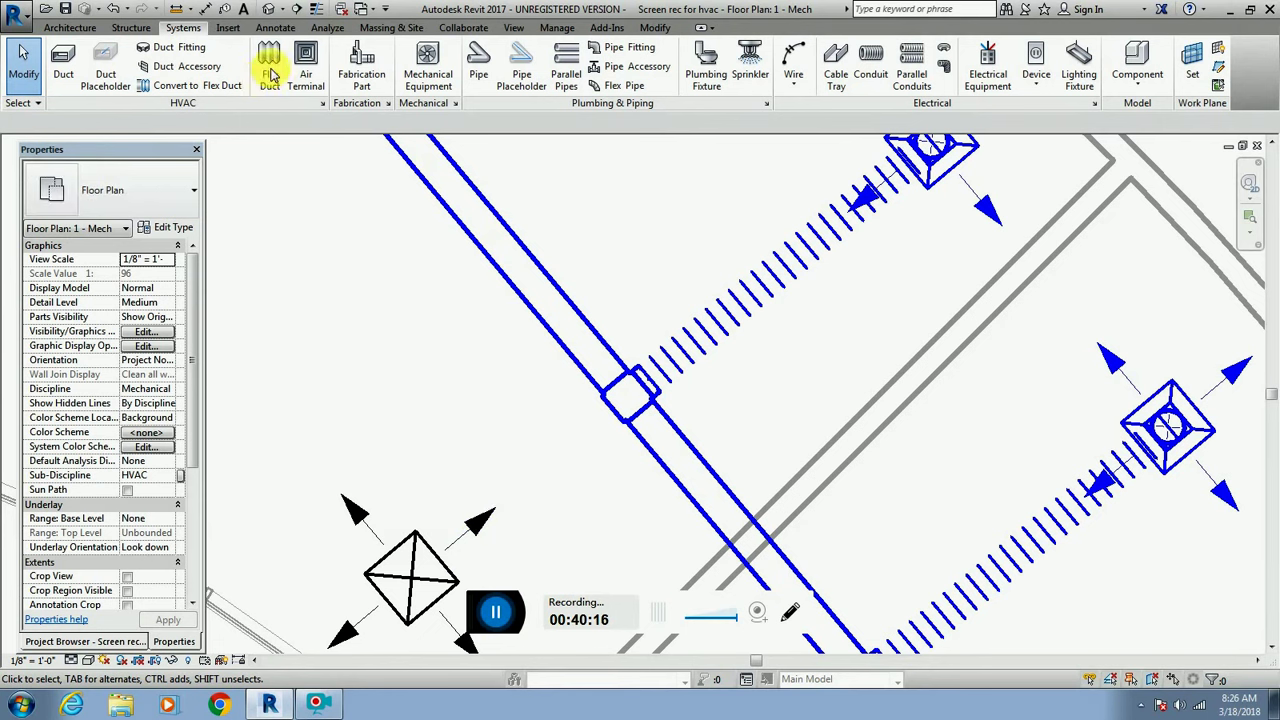
Connect the lower-left diffuser to the existing tee with another flex duct.
left_click(270, 76)
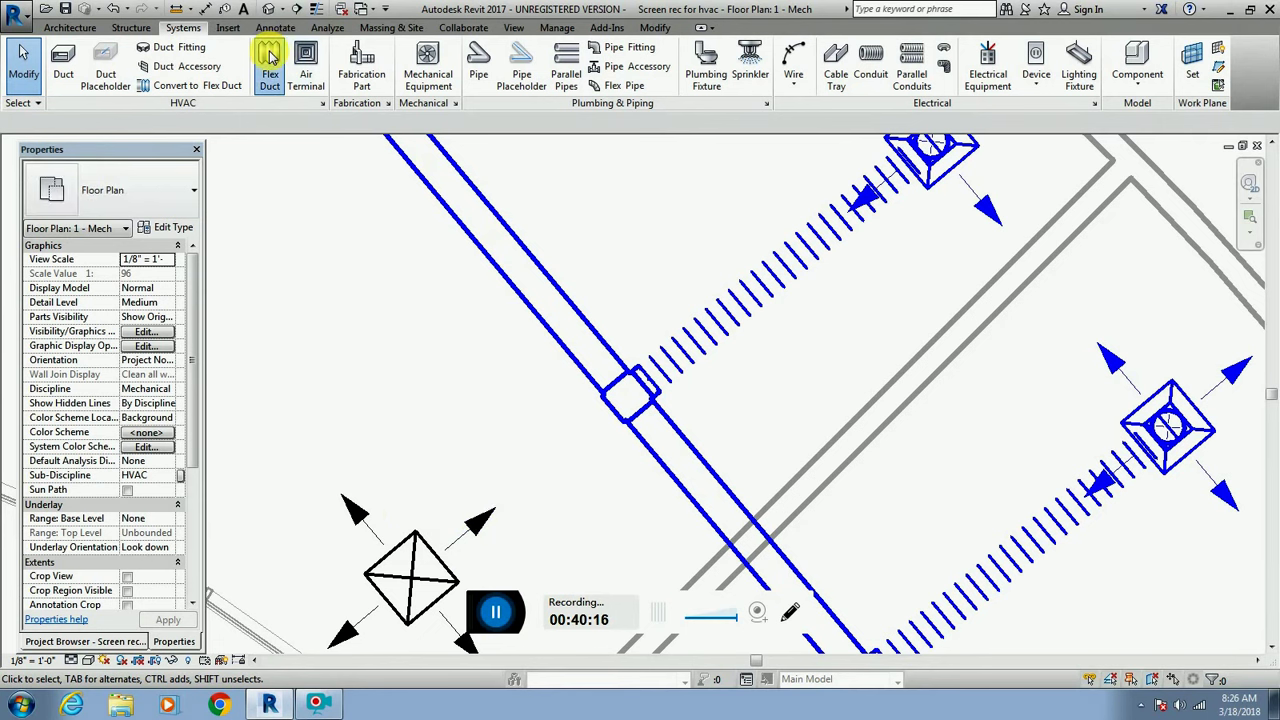
left_click(413, 585)
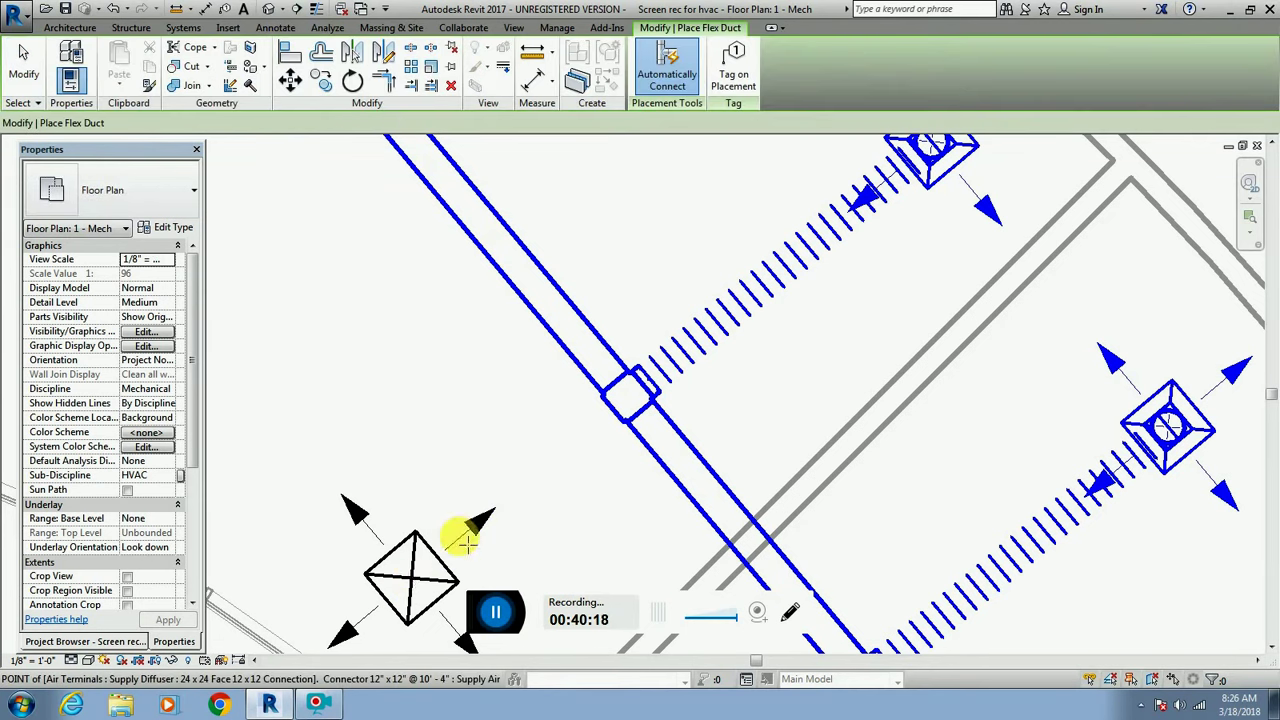
left_click(622, 414)
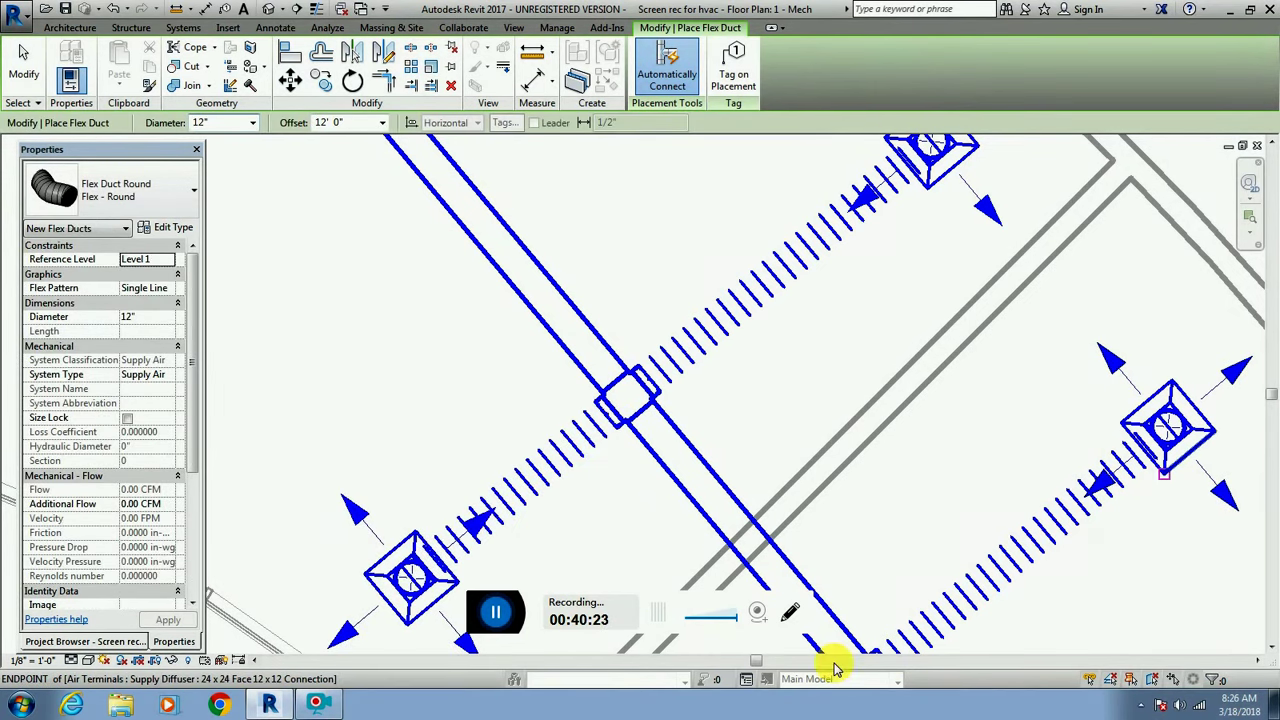
scroll(755, 660, "left", 5)
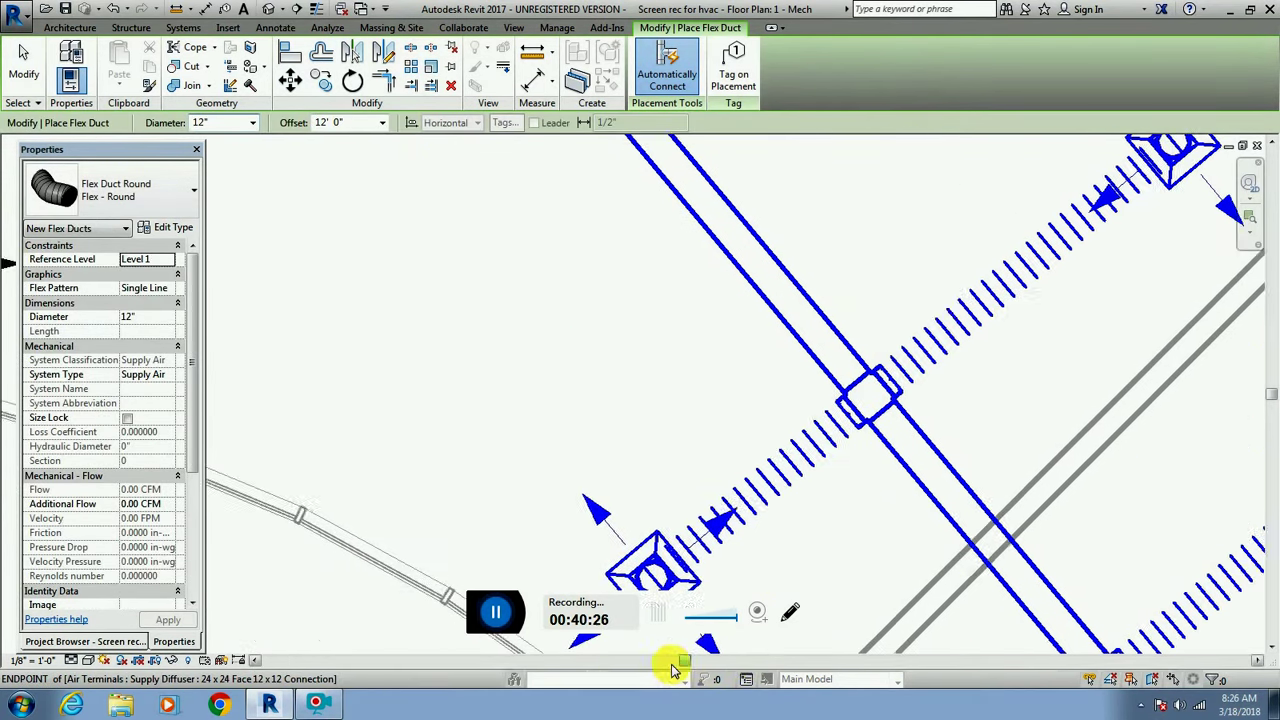
scroll(902, 328, "left", 2, "shift")
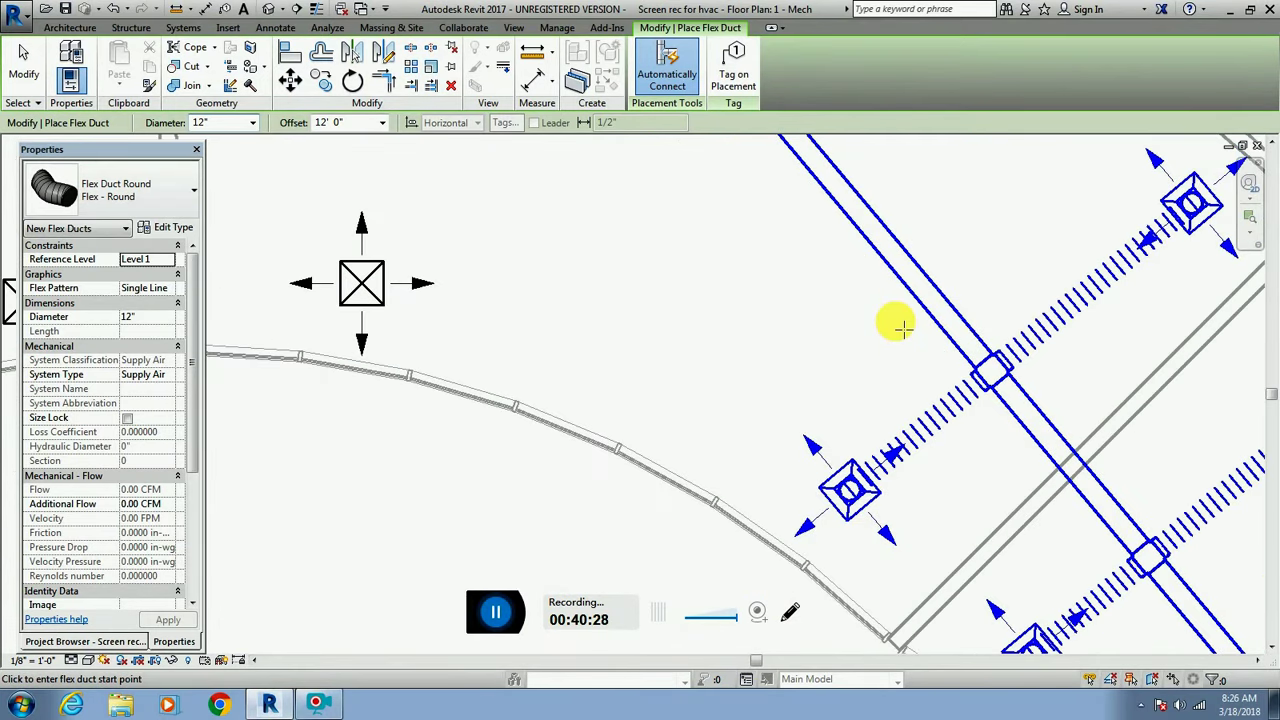
scroll(902, 328, "left", 2, "shift")
scroll(902, 328, "left", 2, "shift")
scroll(902, 328, "down", 1)
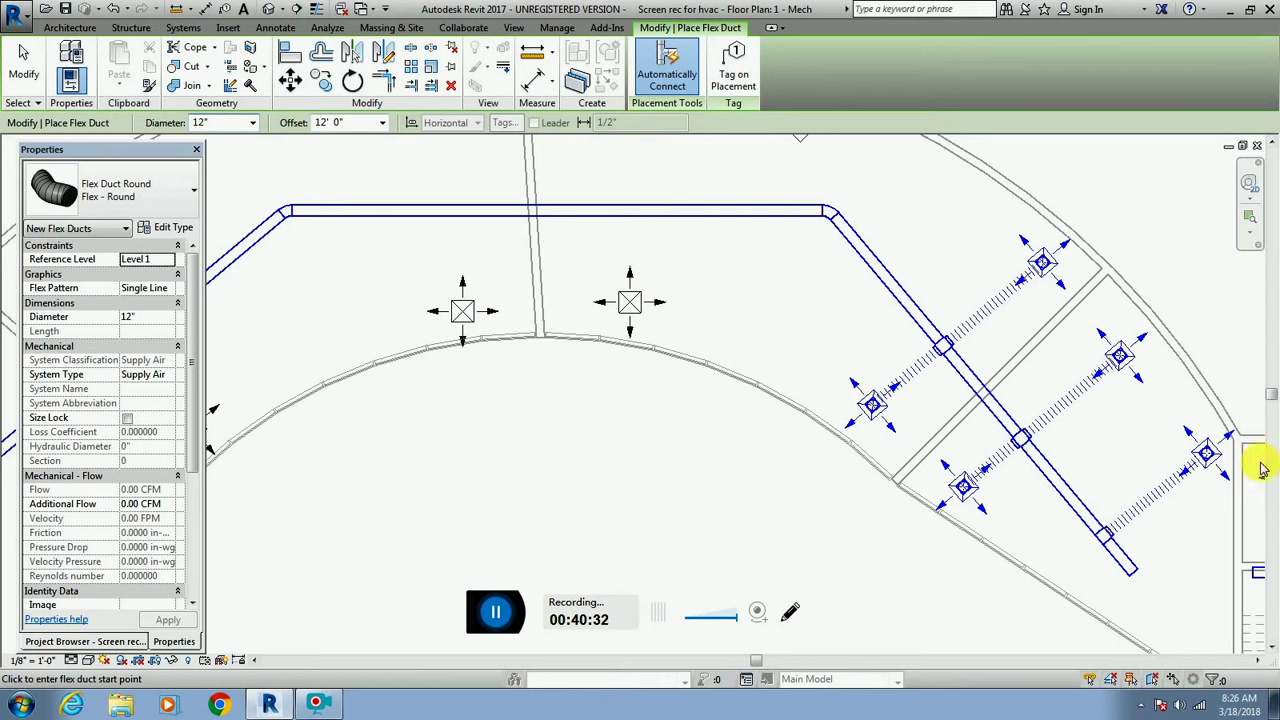
Connect the upper diffuser down to the main duct with a flex duct and check the tee.
scroll(1266, 370, "up", 2, "ctrl")
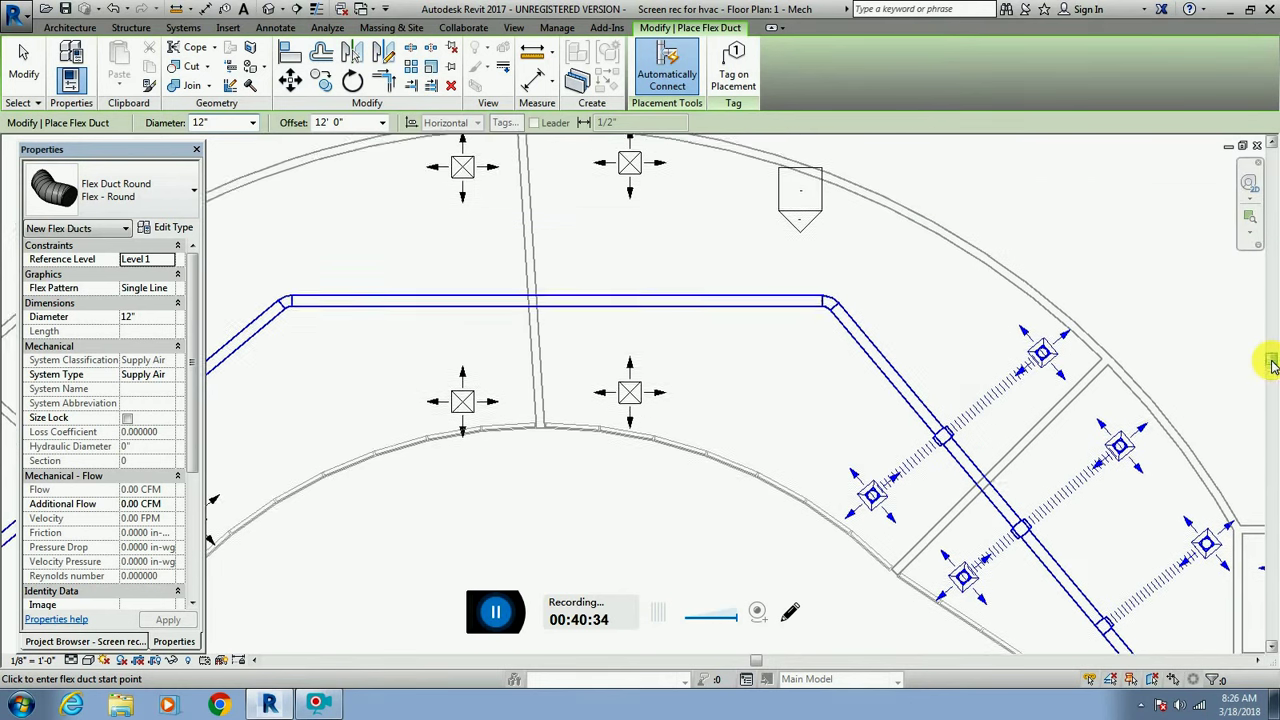
scroll(632, 195, "up", 2)
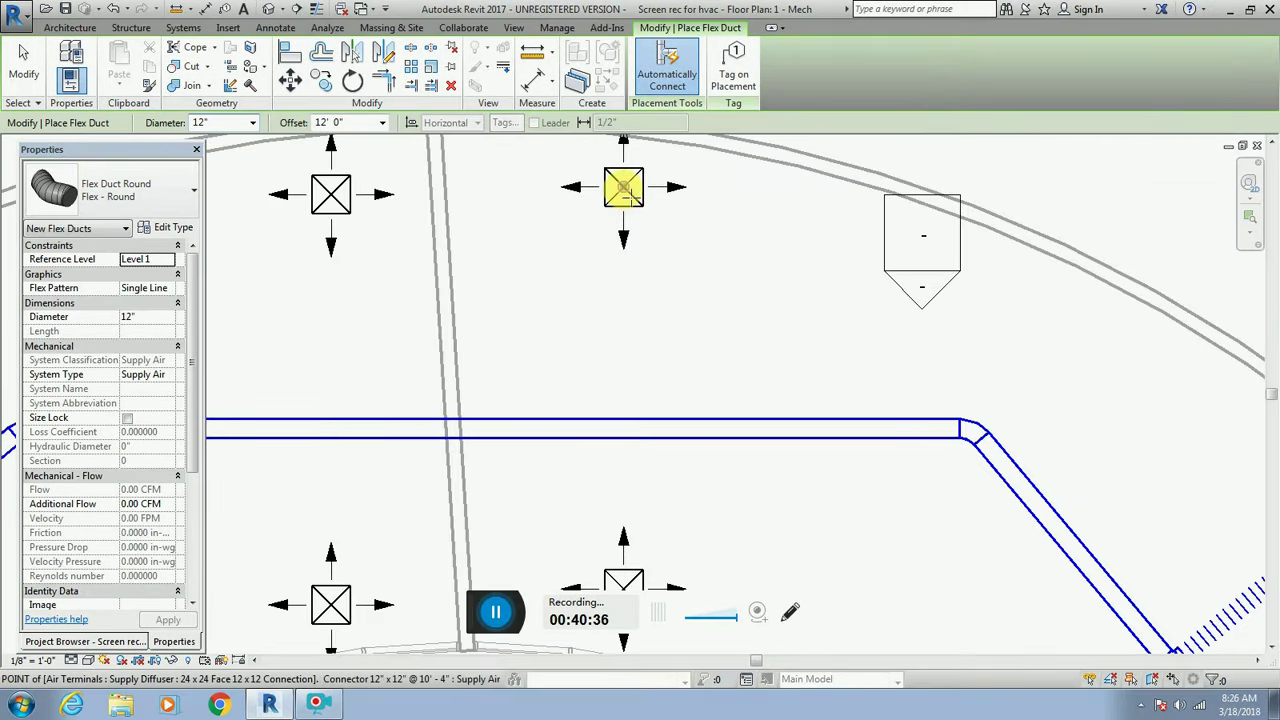
left_click(623, 186)
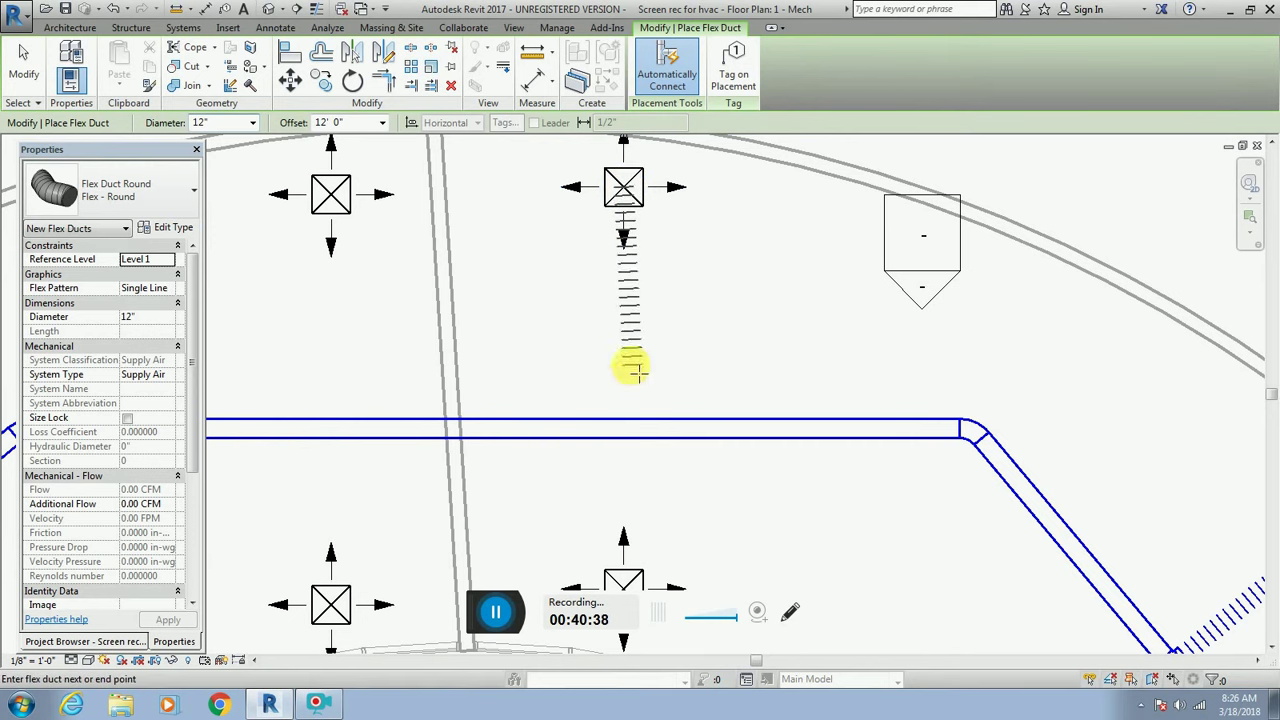
left_click(623, 423)
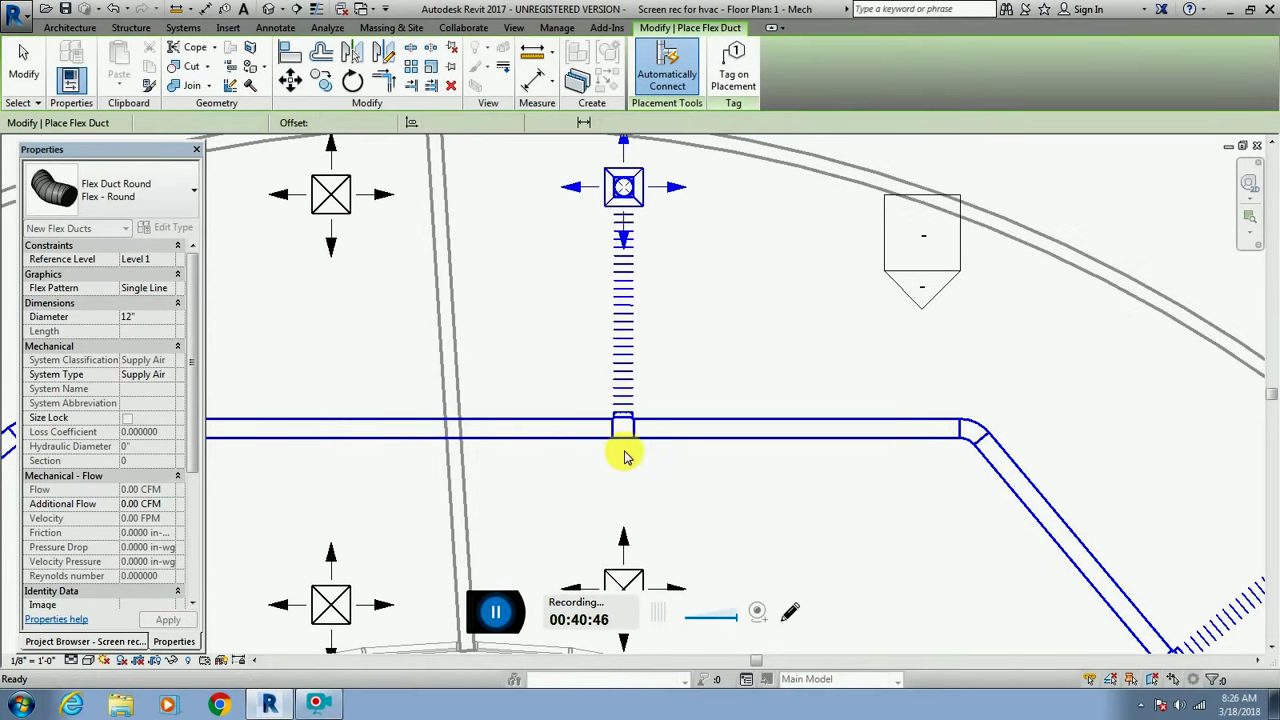
key("Escape")
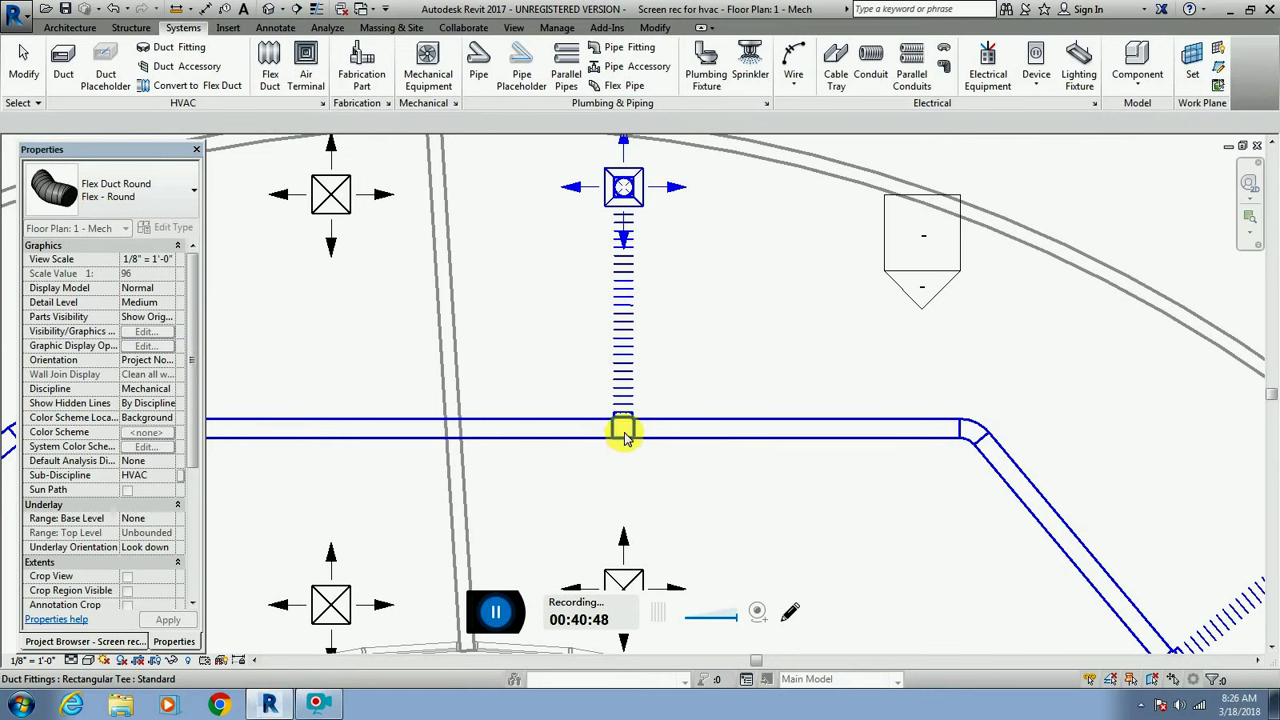
key("Escape")
scroll(625, 440, "up", 3)
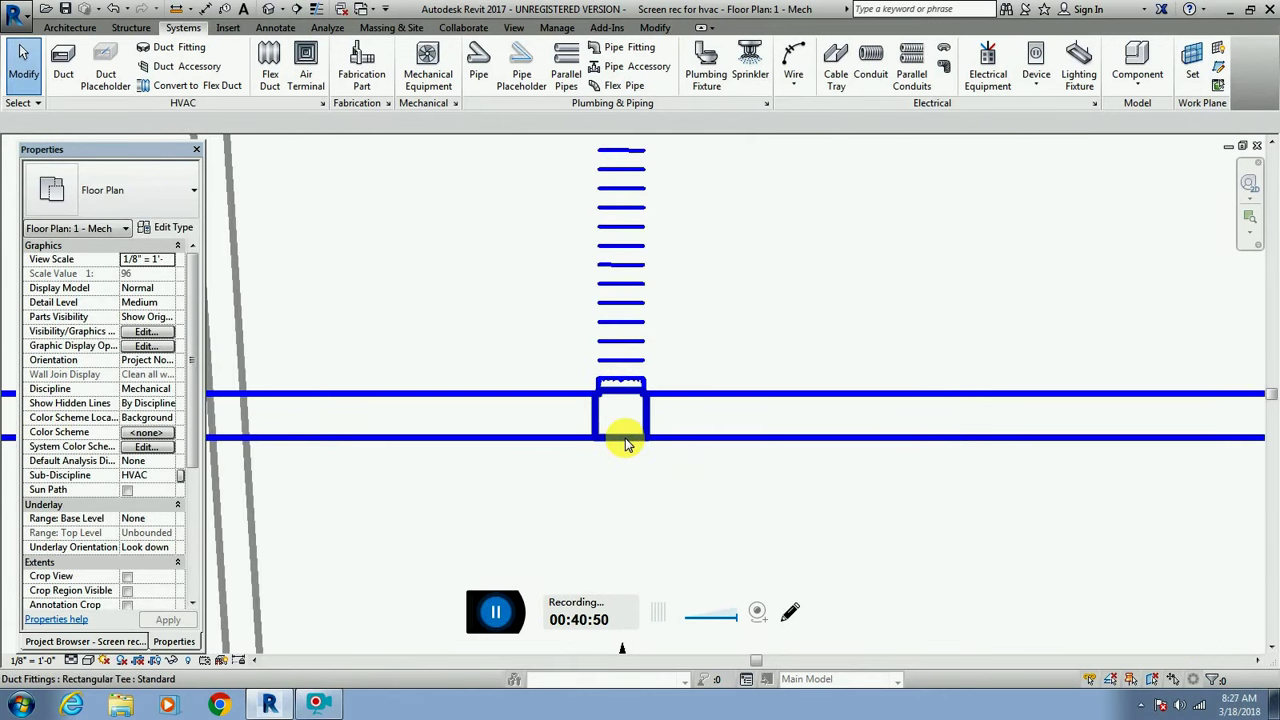
left_click(628, 436)
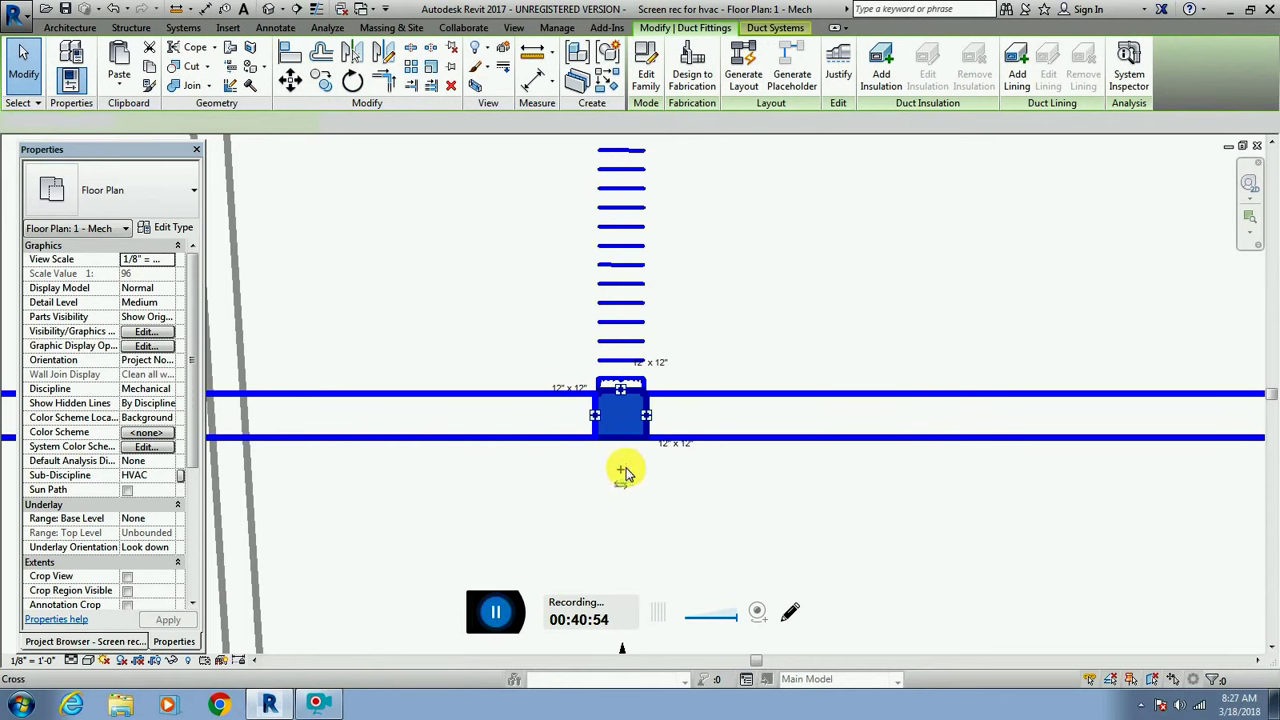
key("Escape")
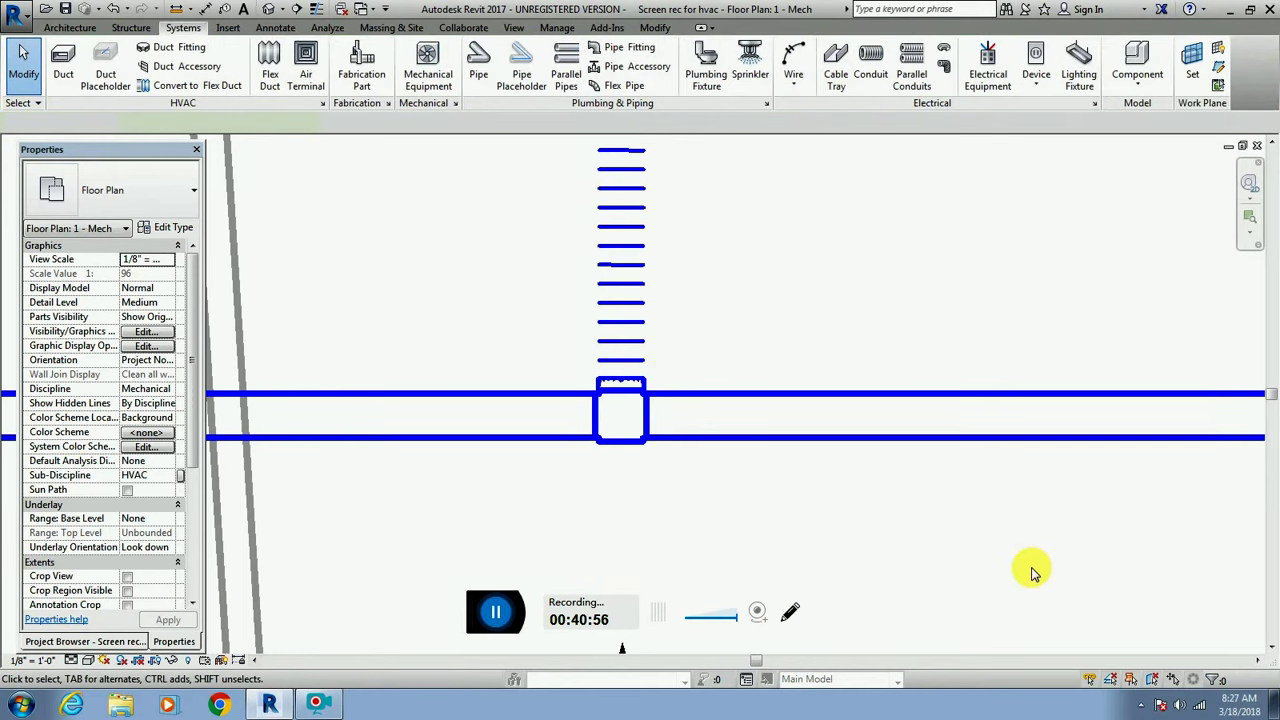
Run a flex duct from the lower diffuser up to the main duct.
scroll(1033, 573, "down", 5)
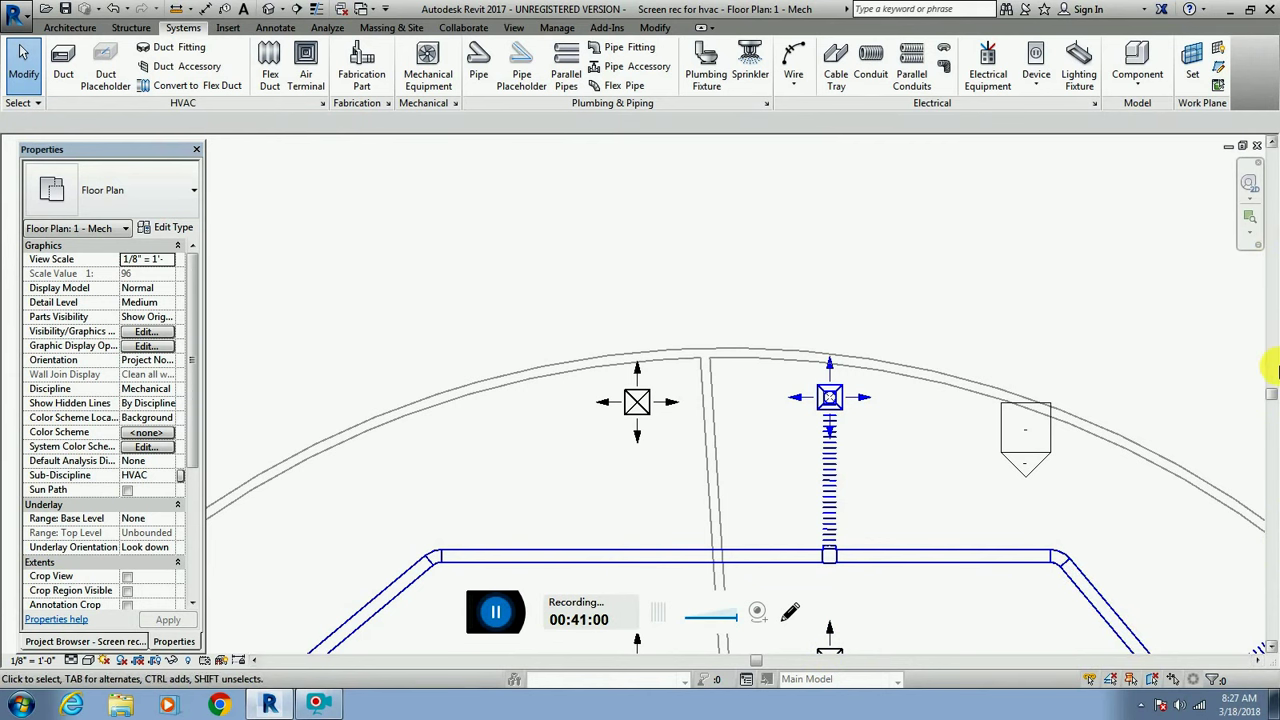
left_click_drag(1268, 398, 1271, 449)
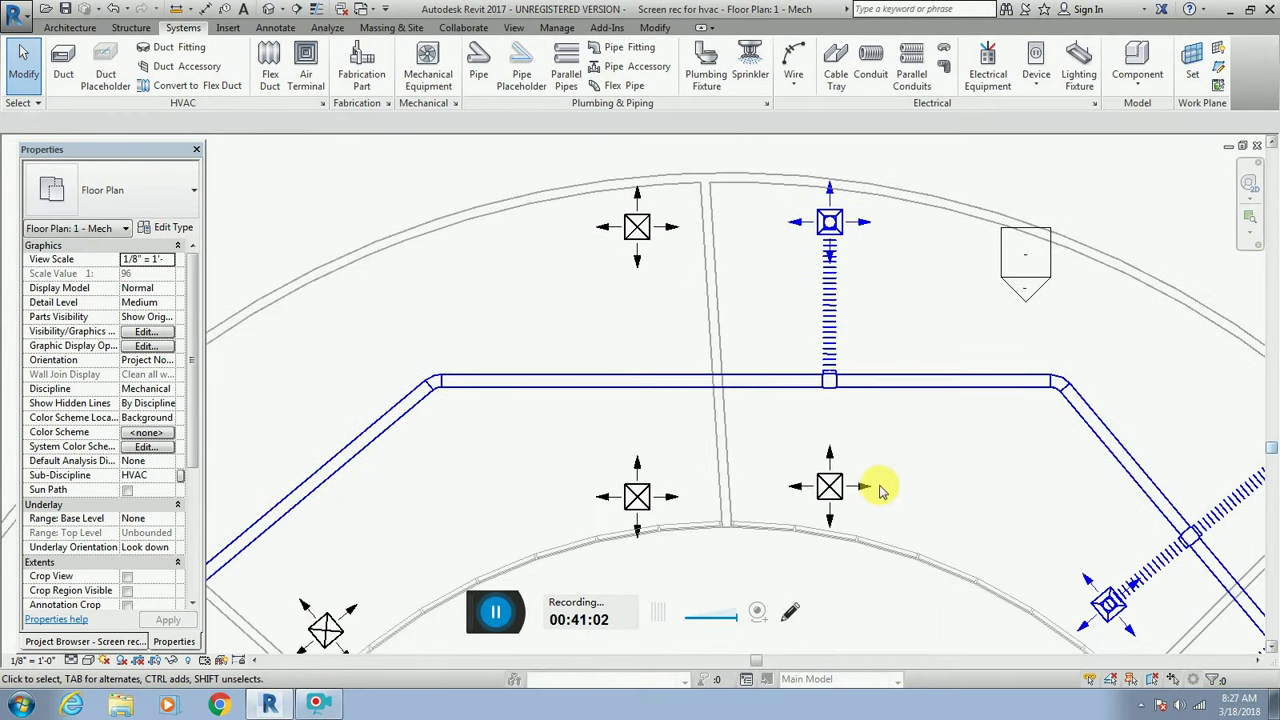
scroll(877, 492, "up", 2)
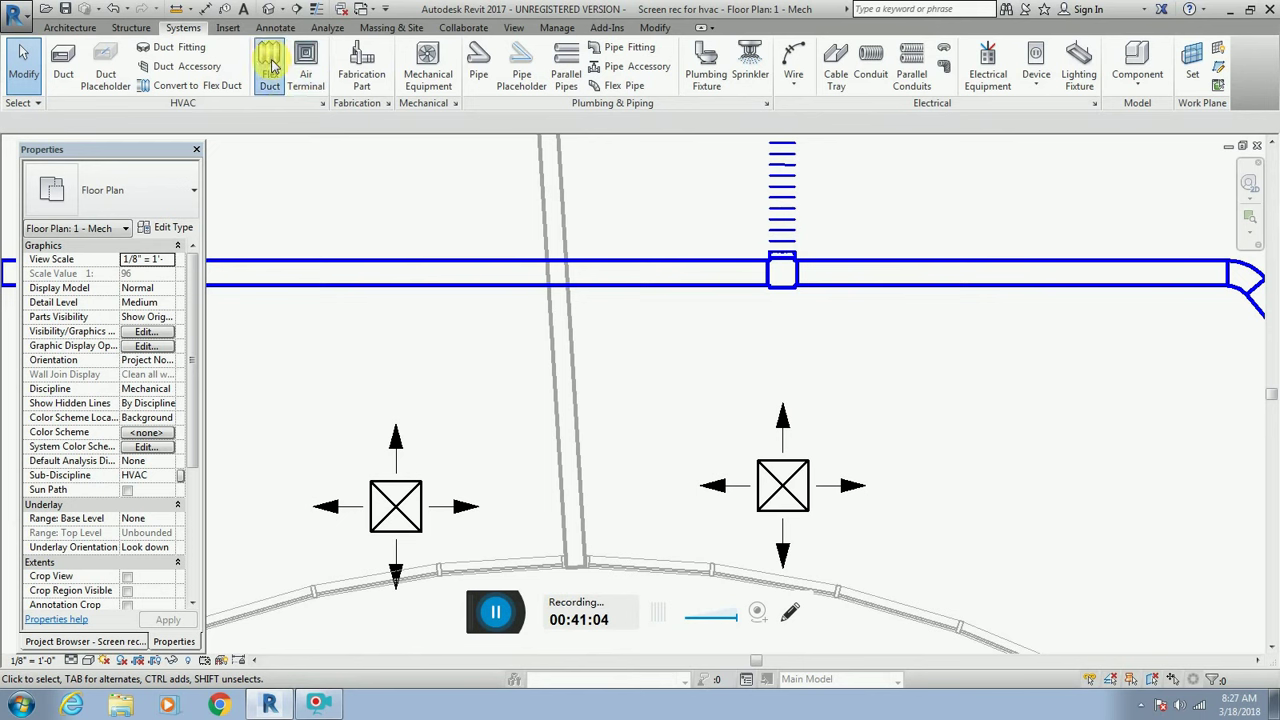
left_click(783, 487)
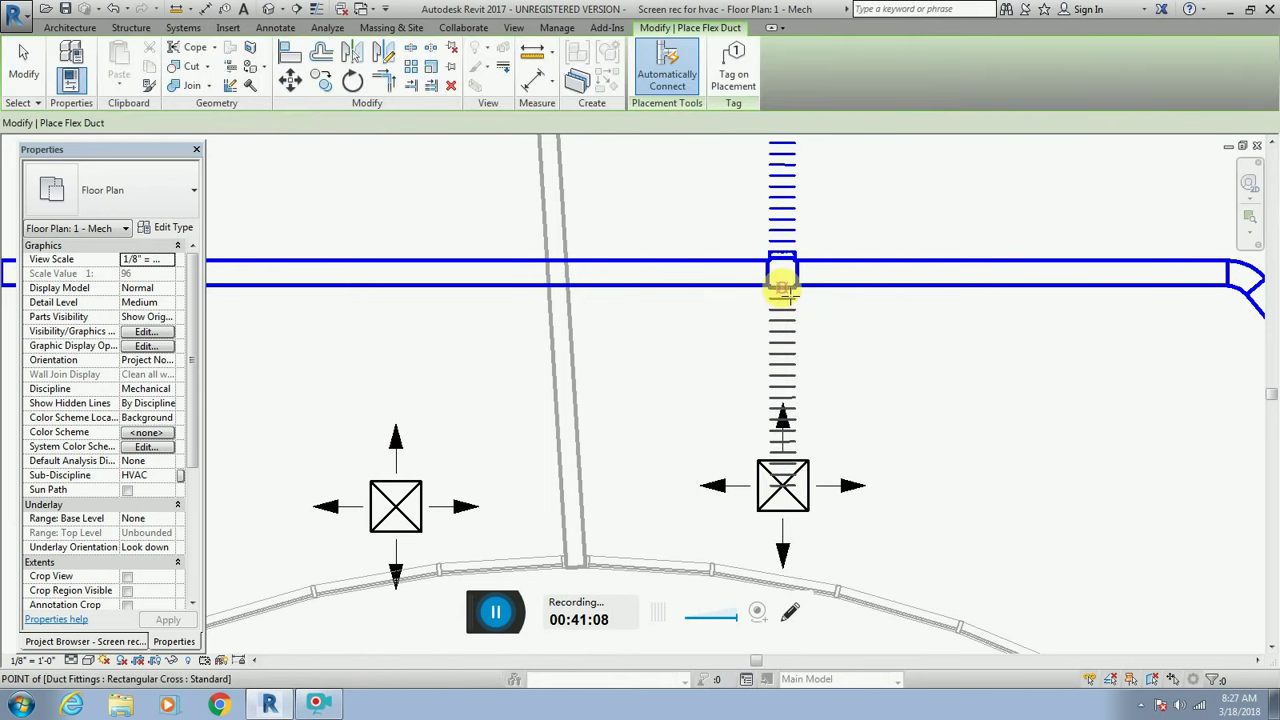
left_click(783, 288)
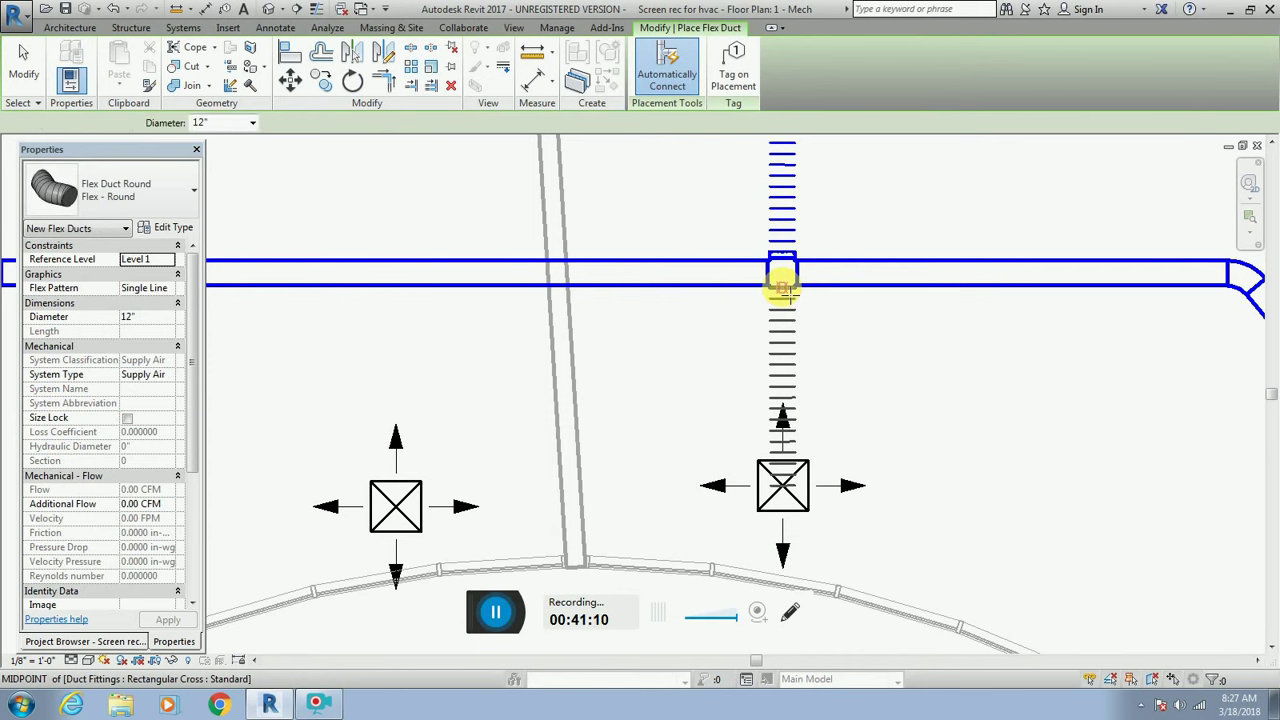
key("Escape")
key("Escape")
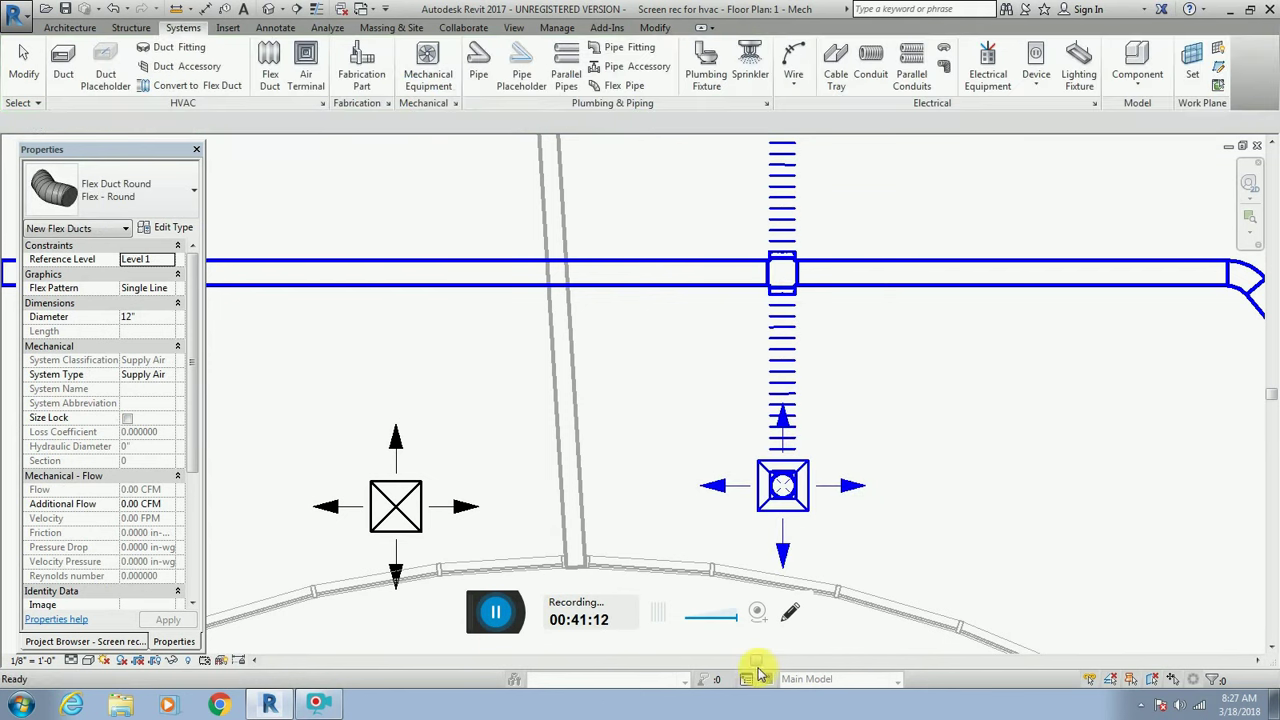
left_click_drag(757, 662, 661, 632)
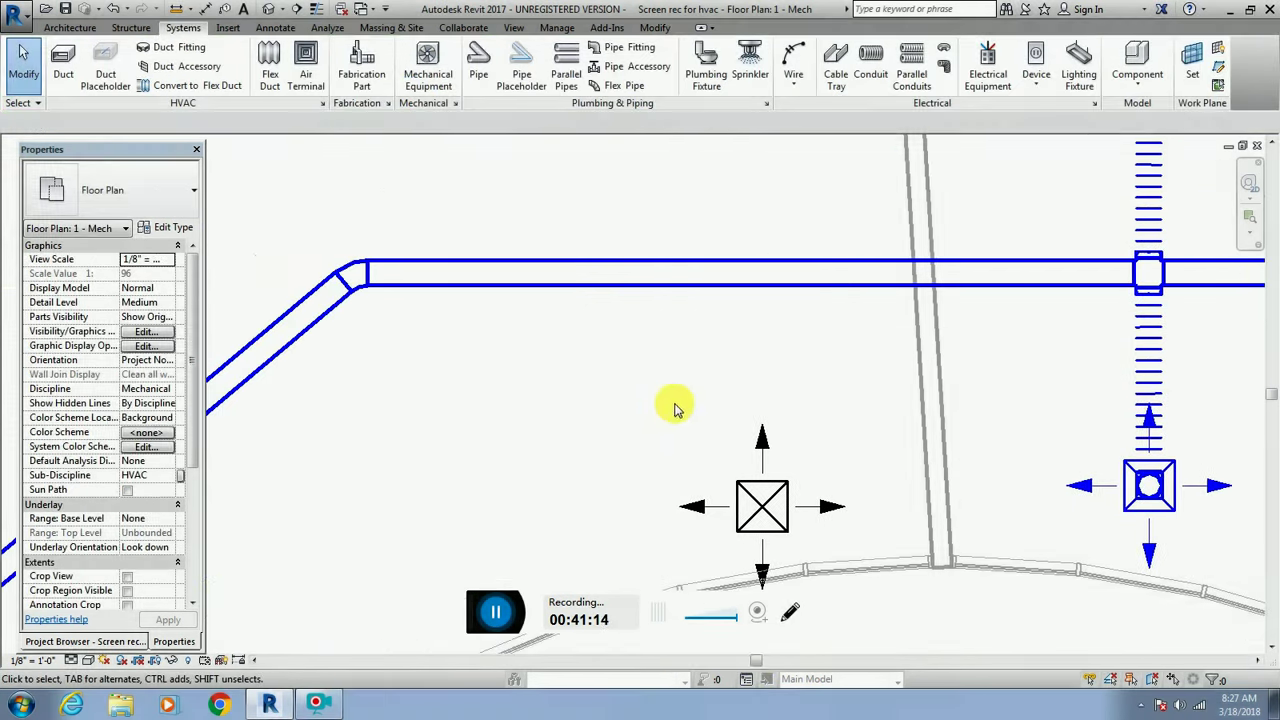
scroll(666, 409, "down", 2)
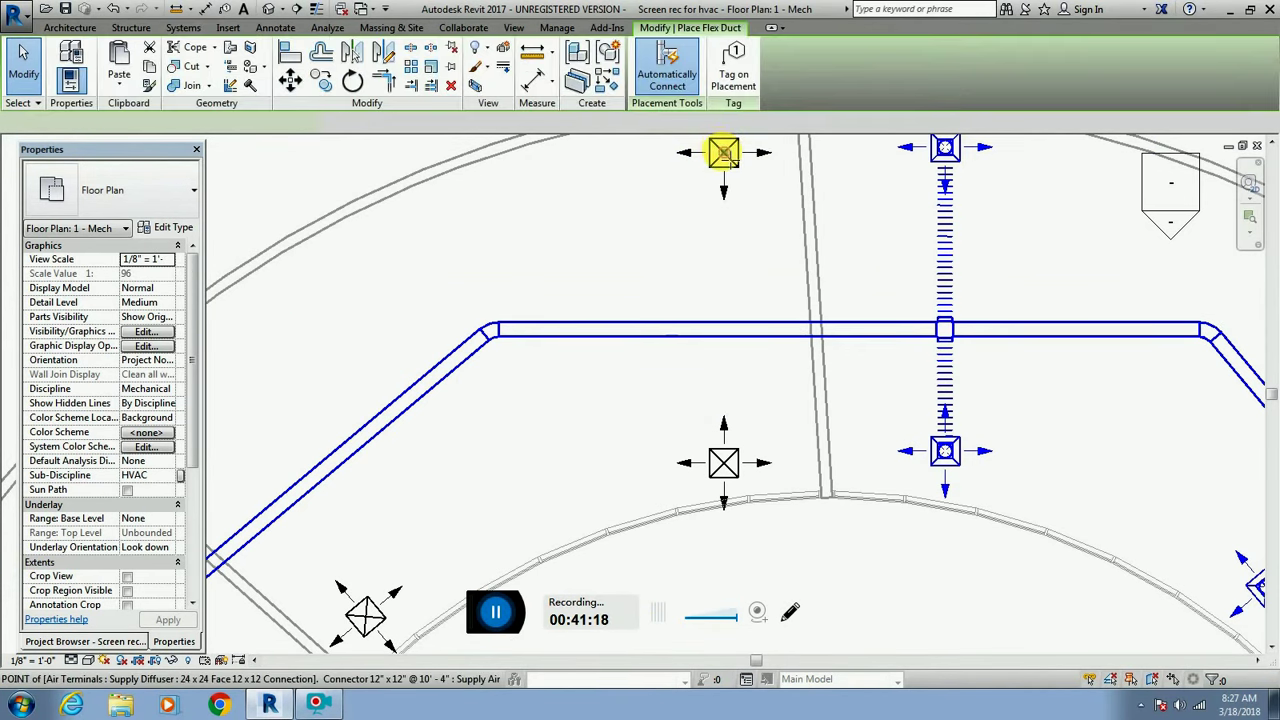
Join the top diffuser to the main duct's midpoint with a flex duct, creating a tee.
left_click(724, 153)
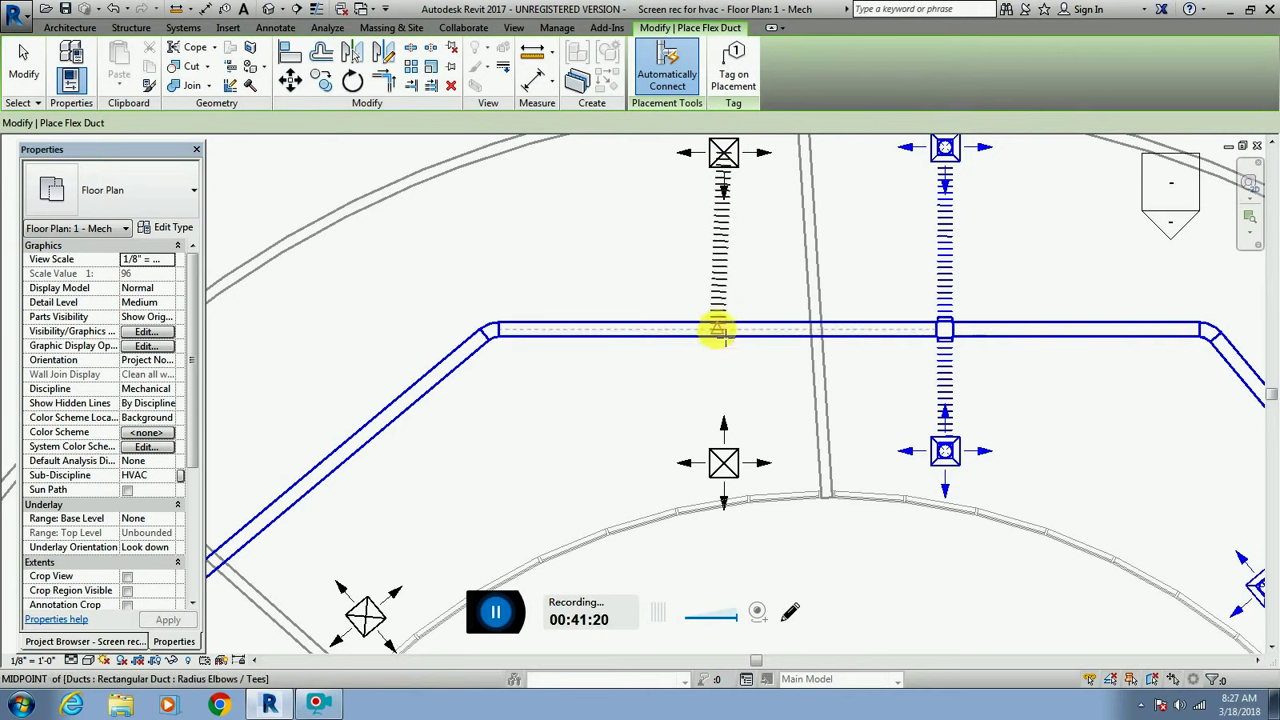
left_click(718, 325)
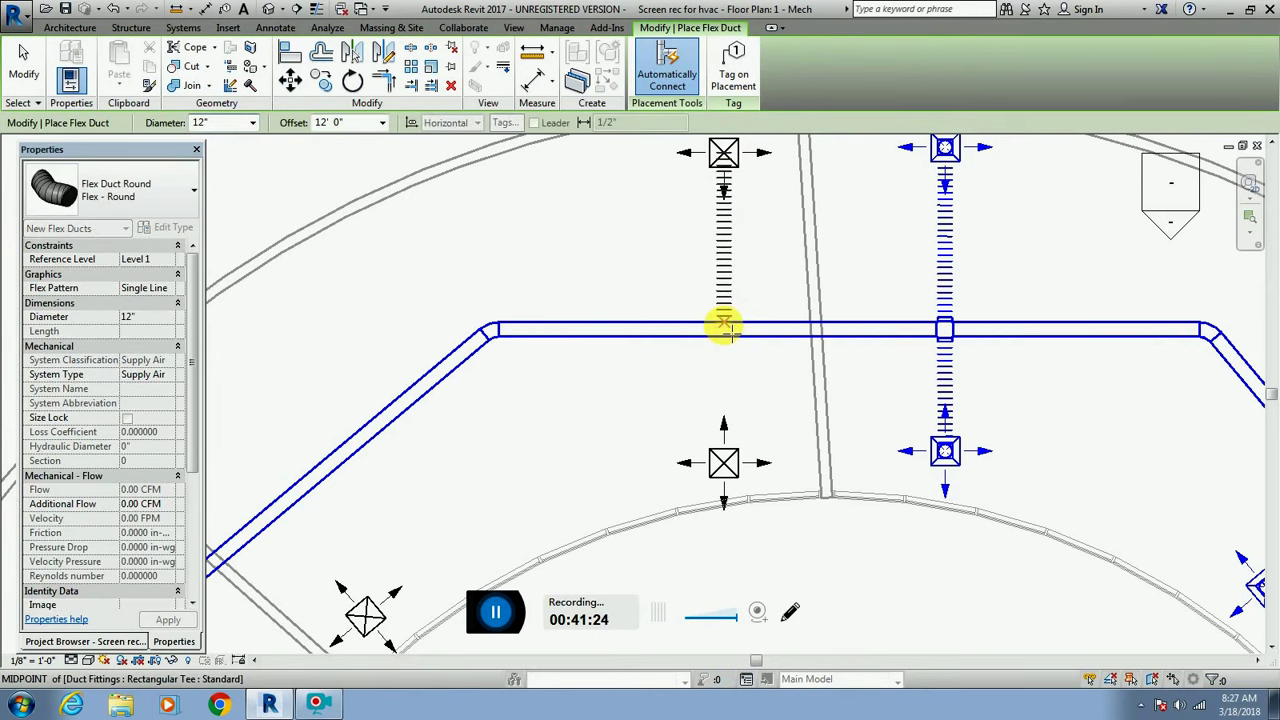
left_click(724, 325)
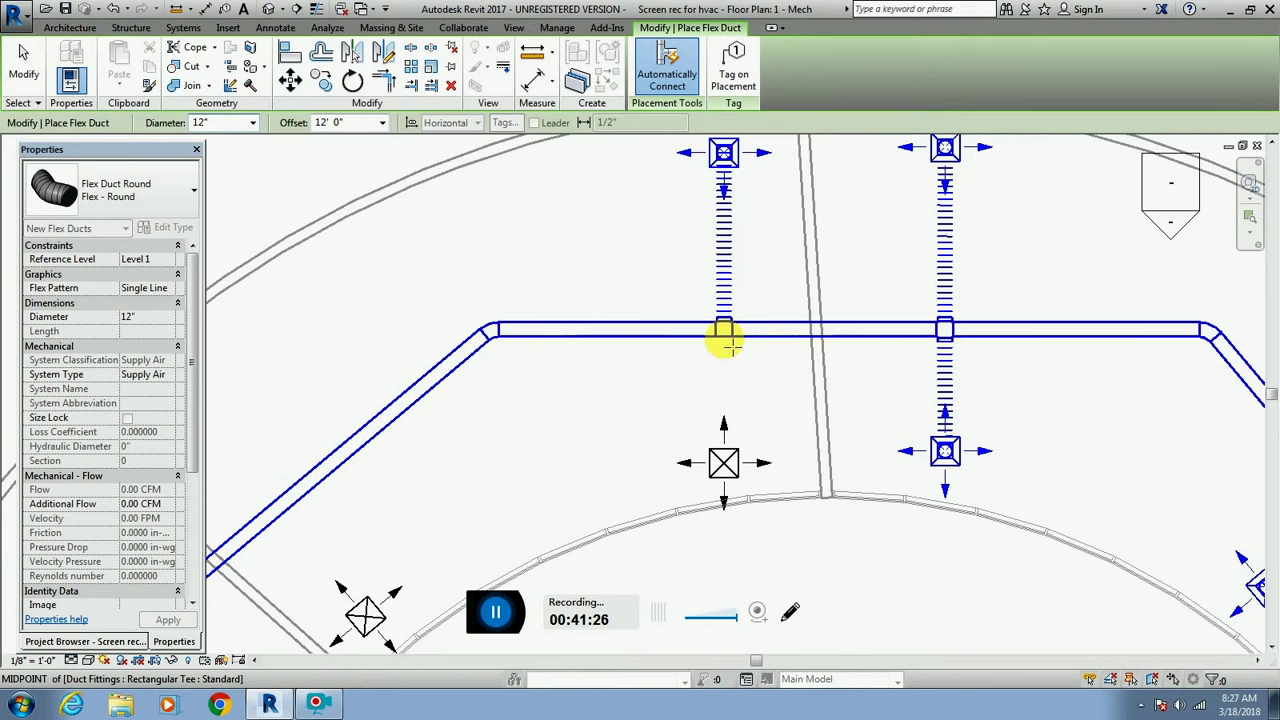
key("Escape")
key("Escape")
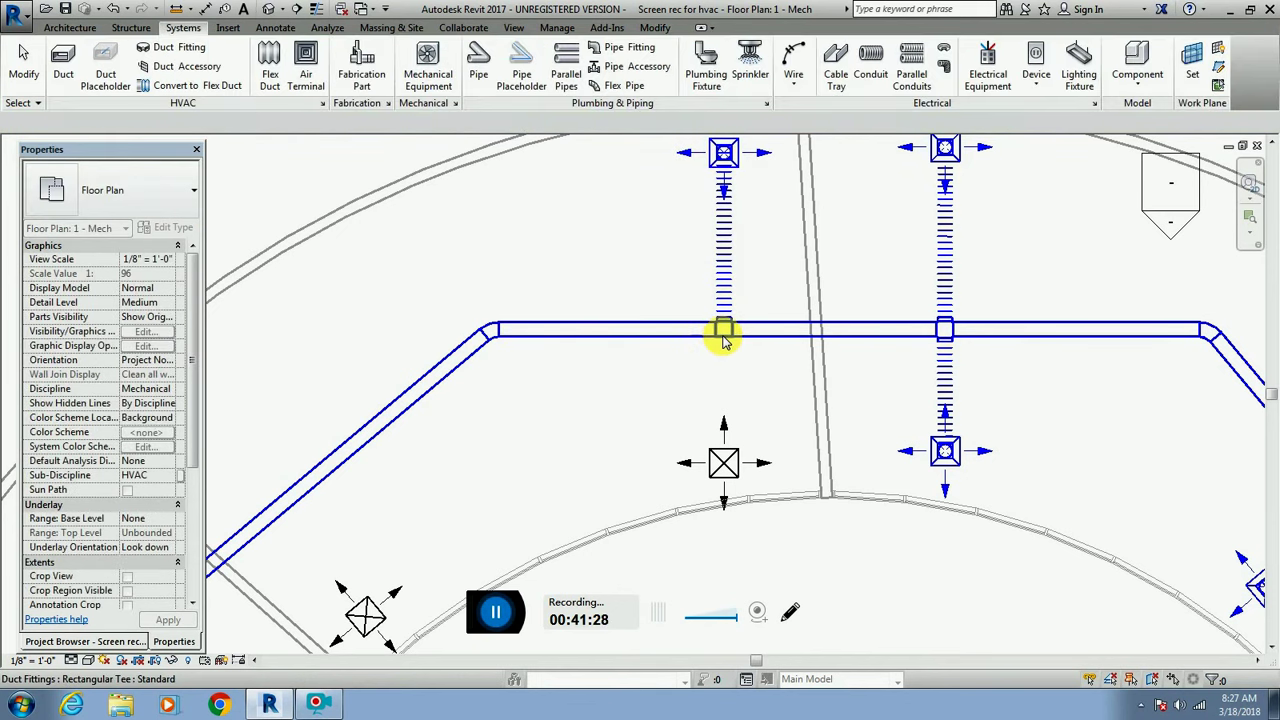
left_click(724, 340)
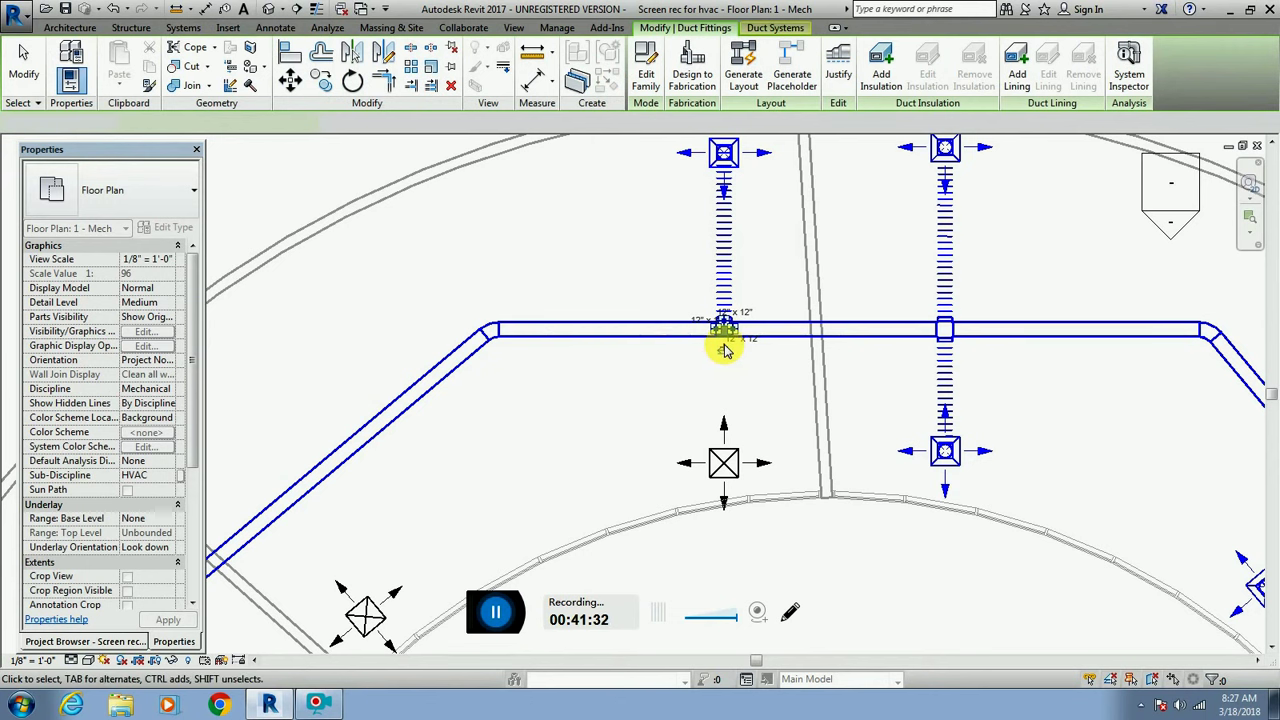
key("Escape")
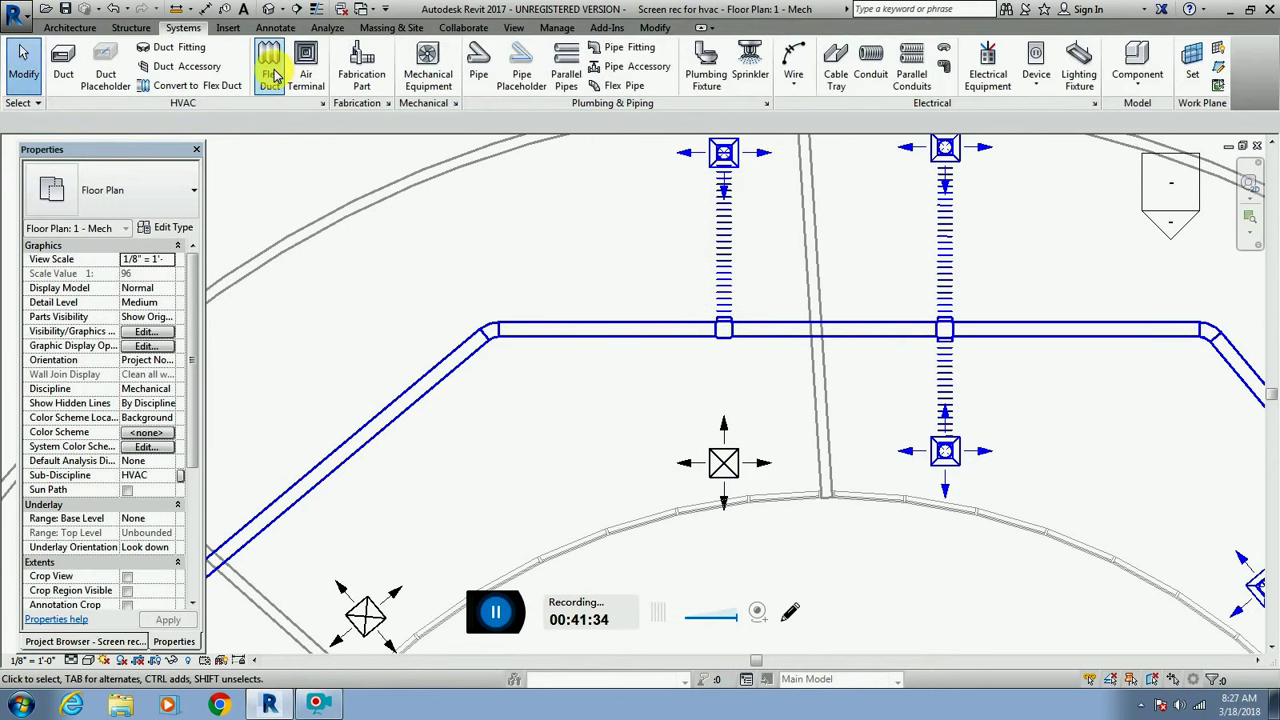
Attach a flex duct from the bottom diffuser to that tee, turning it into a cross fitting.
left_click(272, 76)
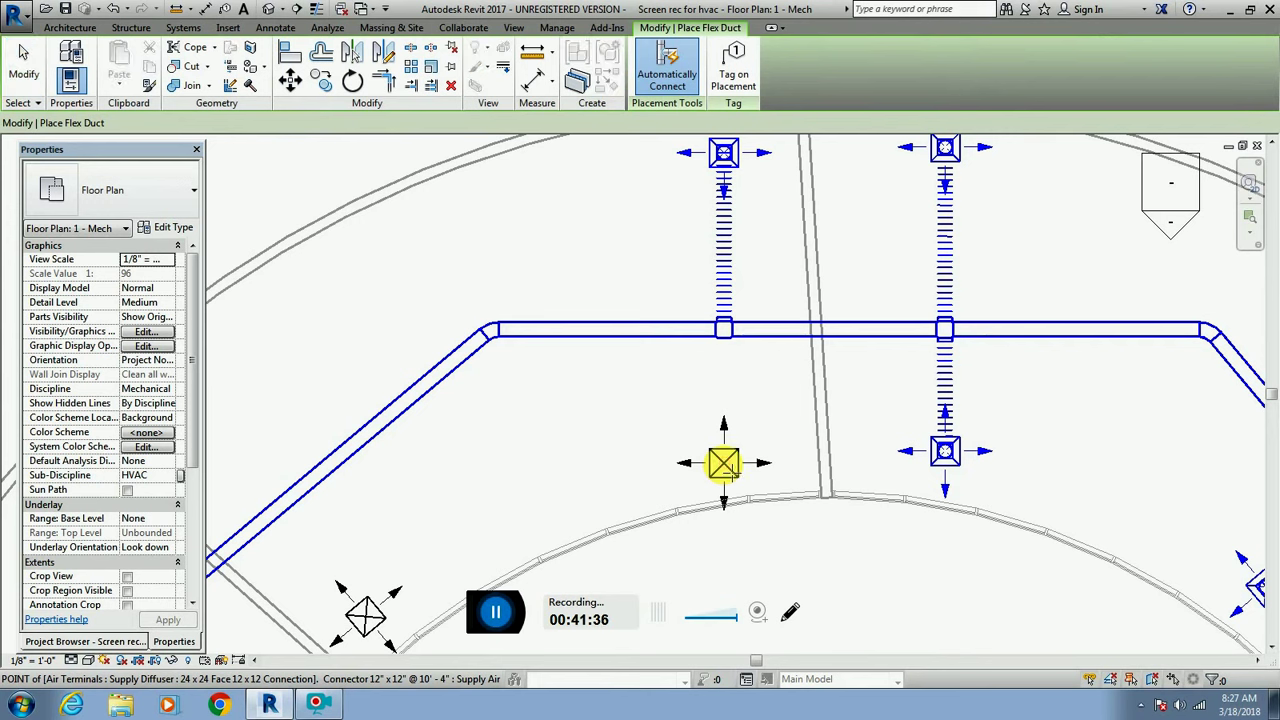
left_click(724, 463)
left_click(724, 337)
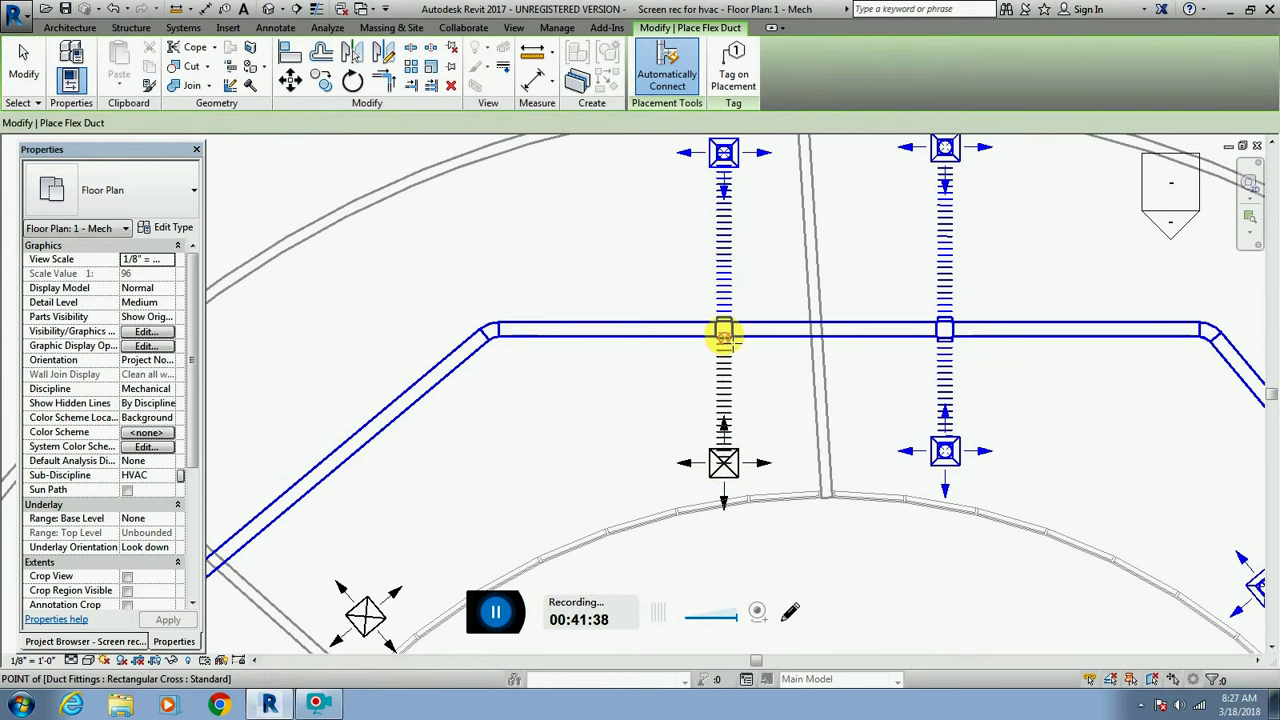
left_click(724, 337)
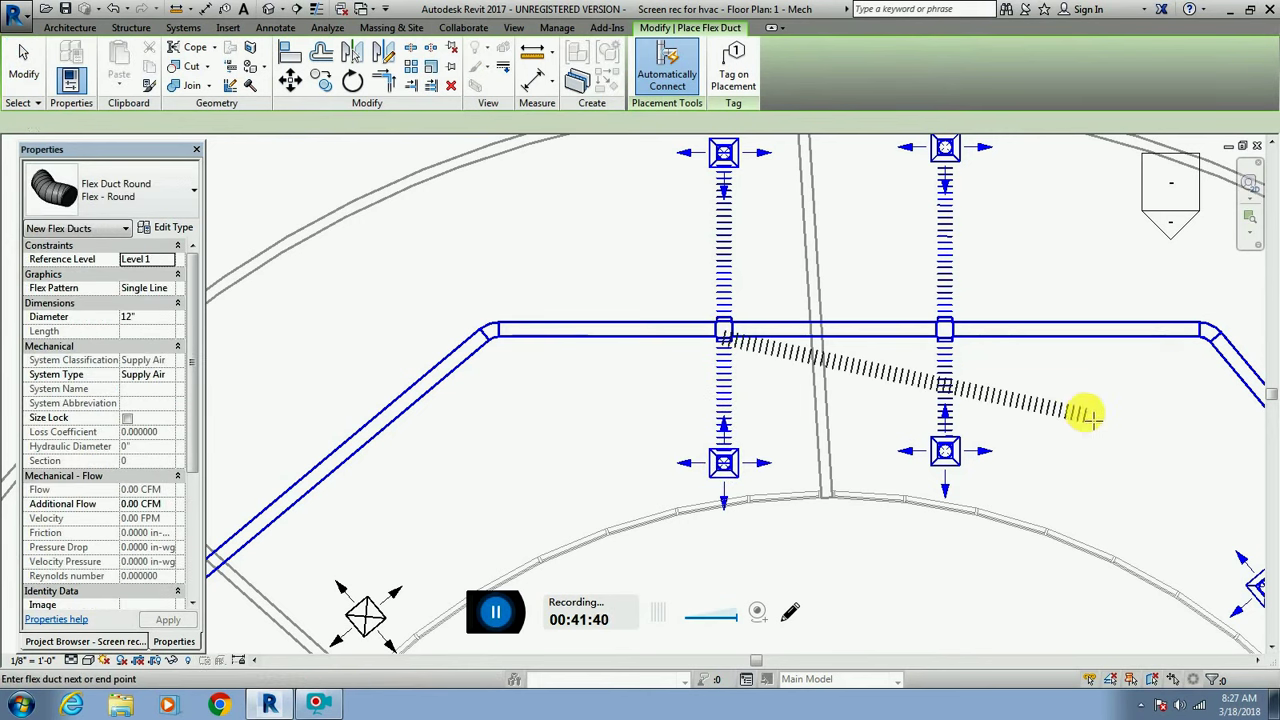
key("Escape")
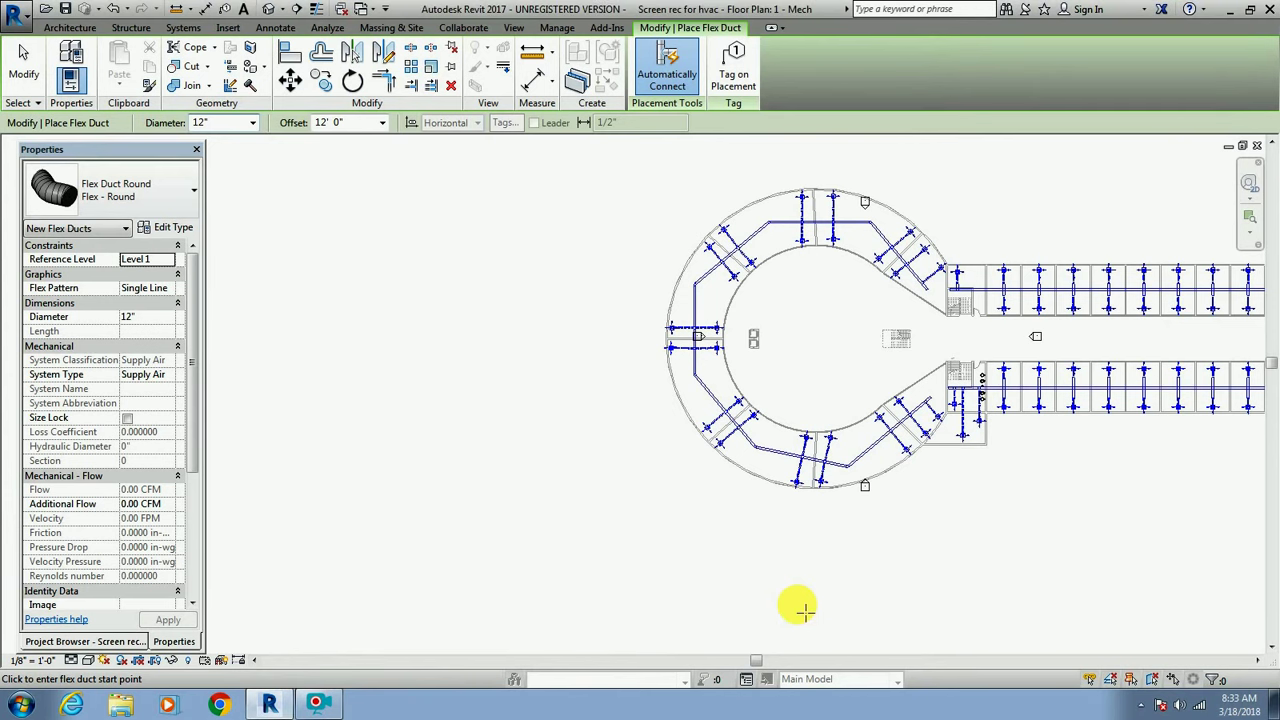
scroll(938, 235, "up", 2)
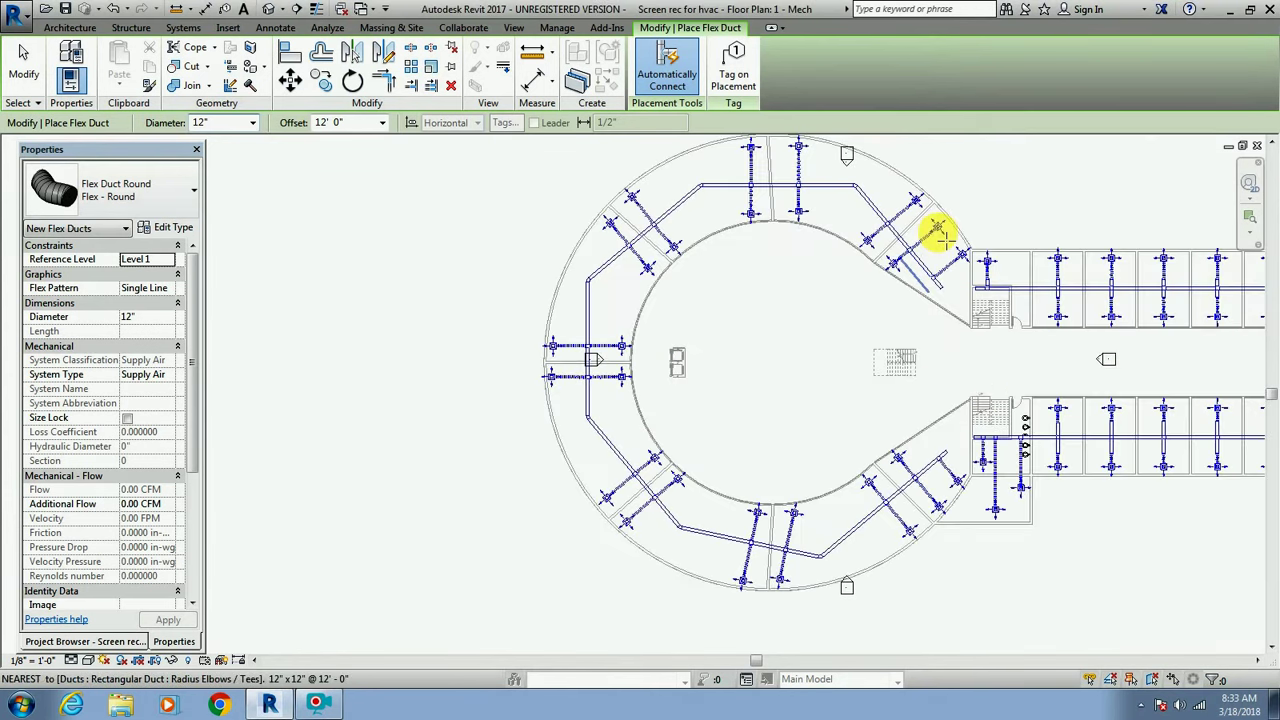
scroll(938, 235, "up", 2)
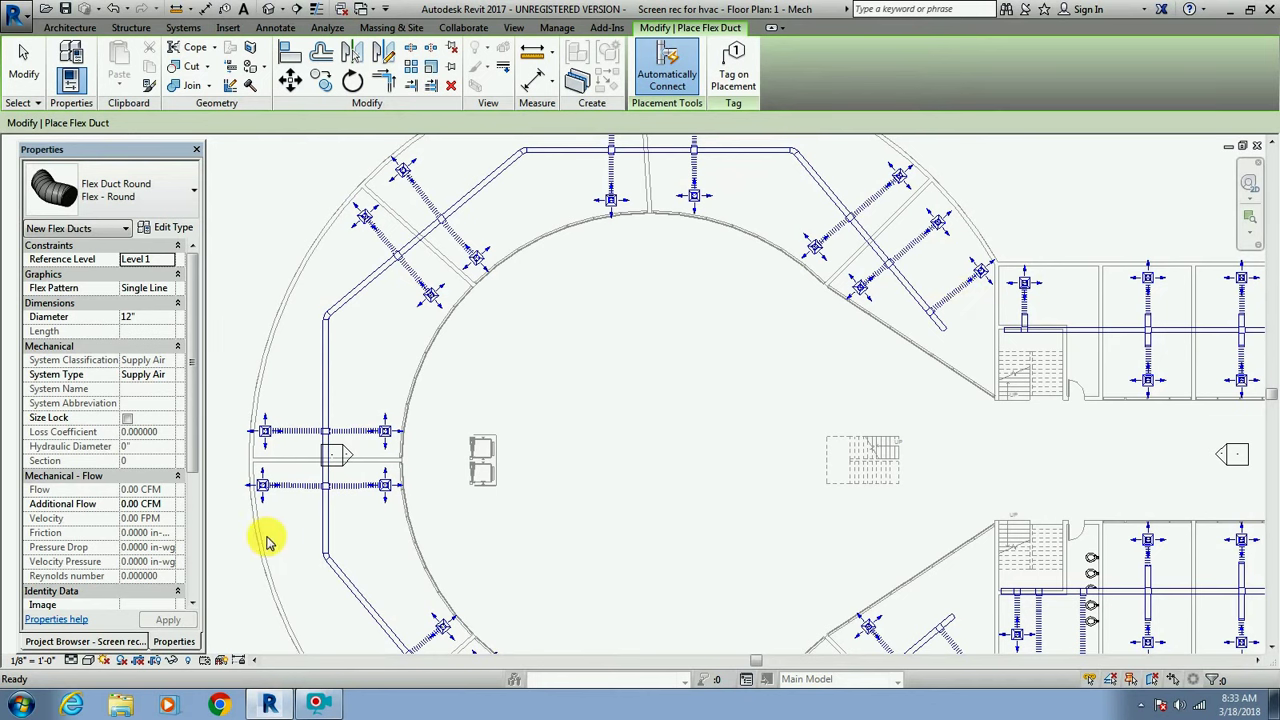
scroll(651, 551, "down", 3)
key("Escape")
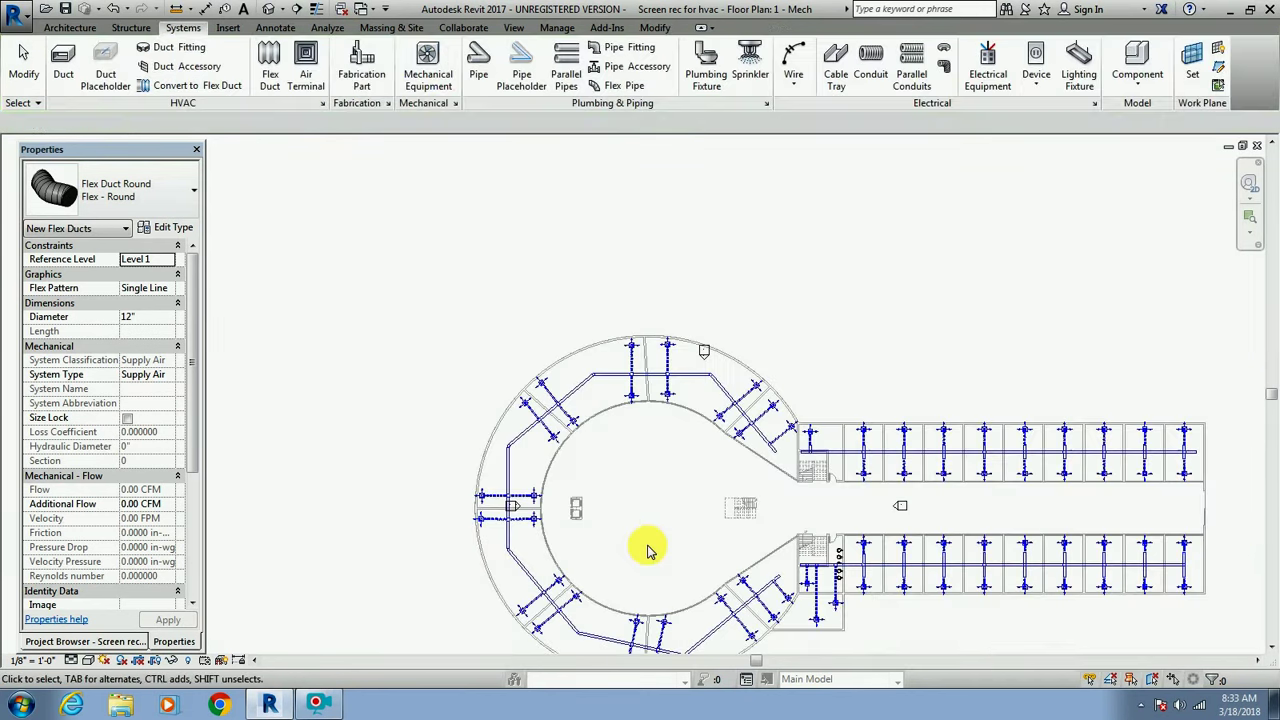
Open the Default 3D View and zoom out to see the whole building's supply ducts.
left_click(361, 72)
left_click(268, 9)
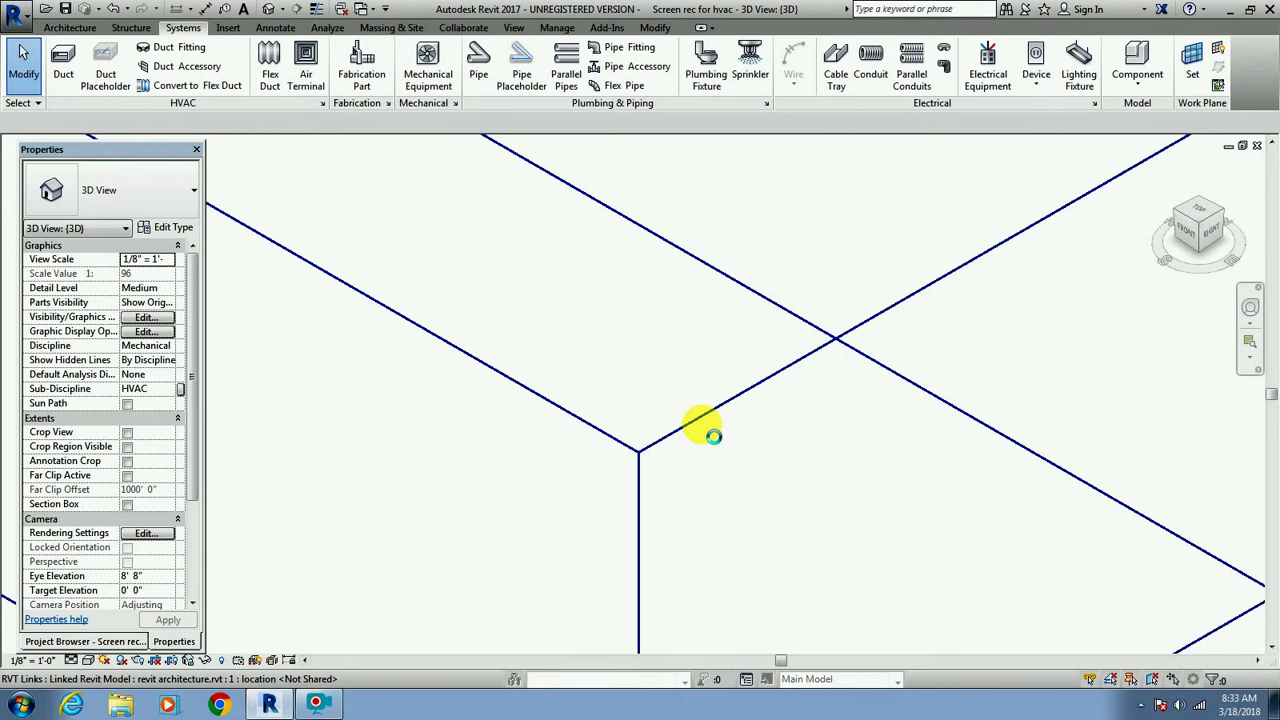
scroll(743, 351, "down", 3)
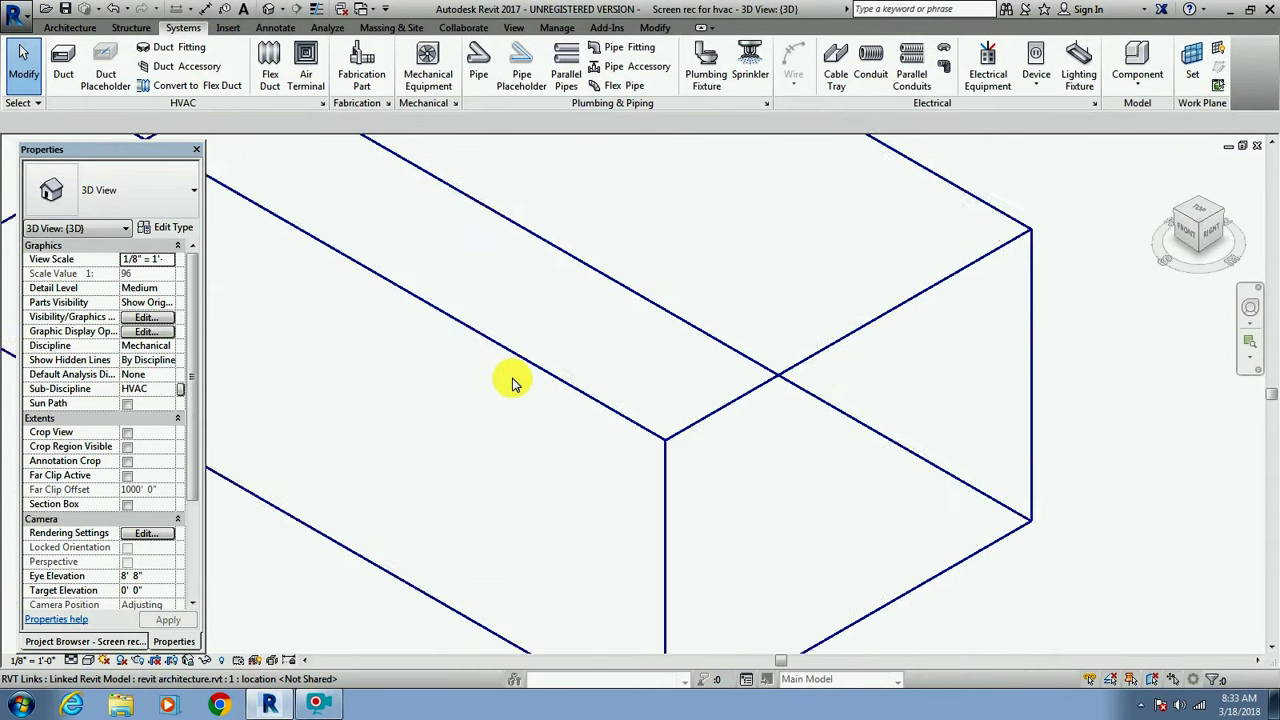
scroll(514, 380, "down", 5)
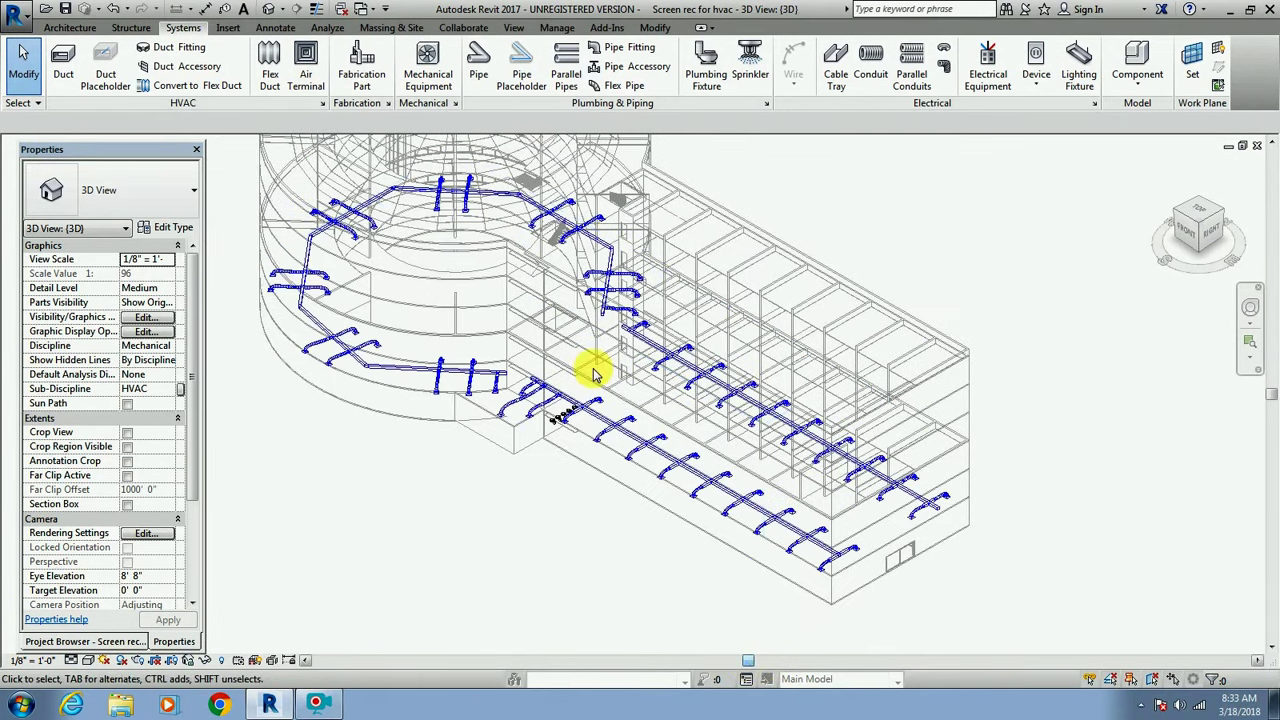
scroll(423, 200, "up", 2)
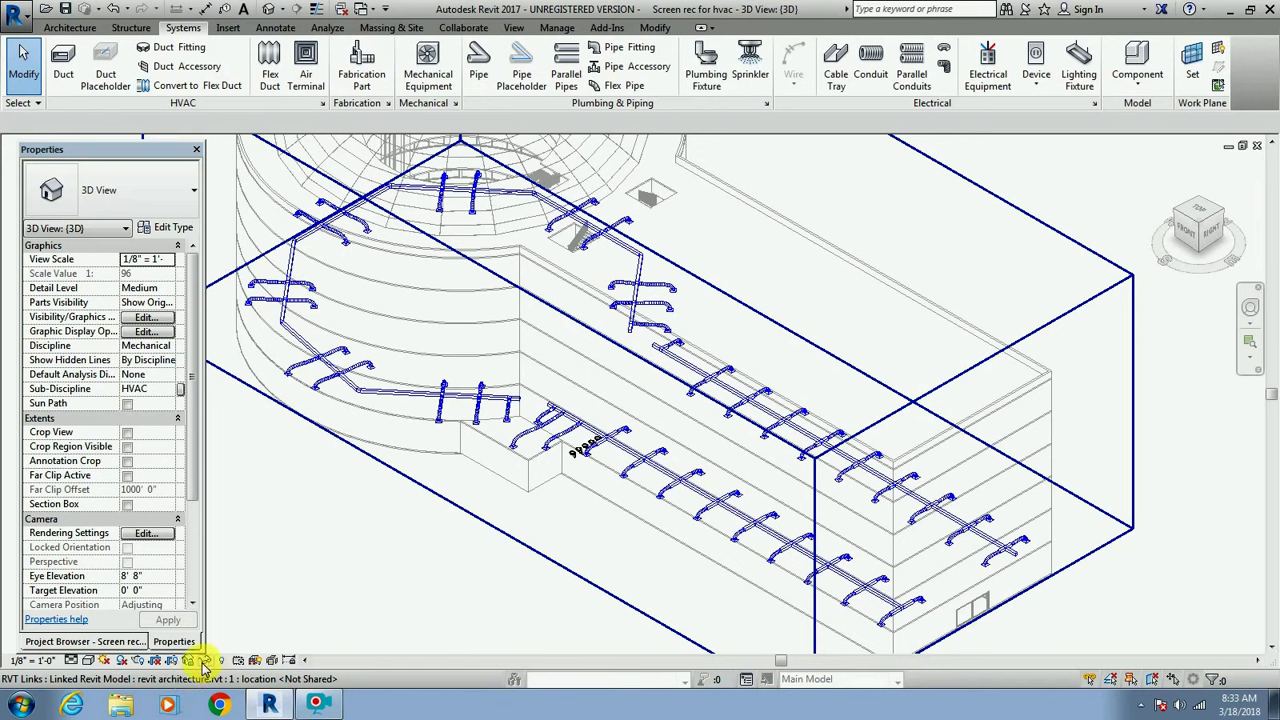
Switch the 3D view to Fine detail level and the Realistic visual style.
left_click(73, 660)
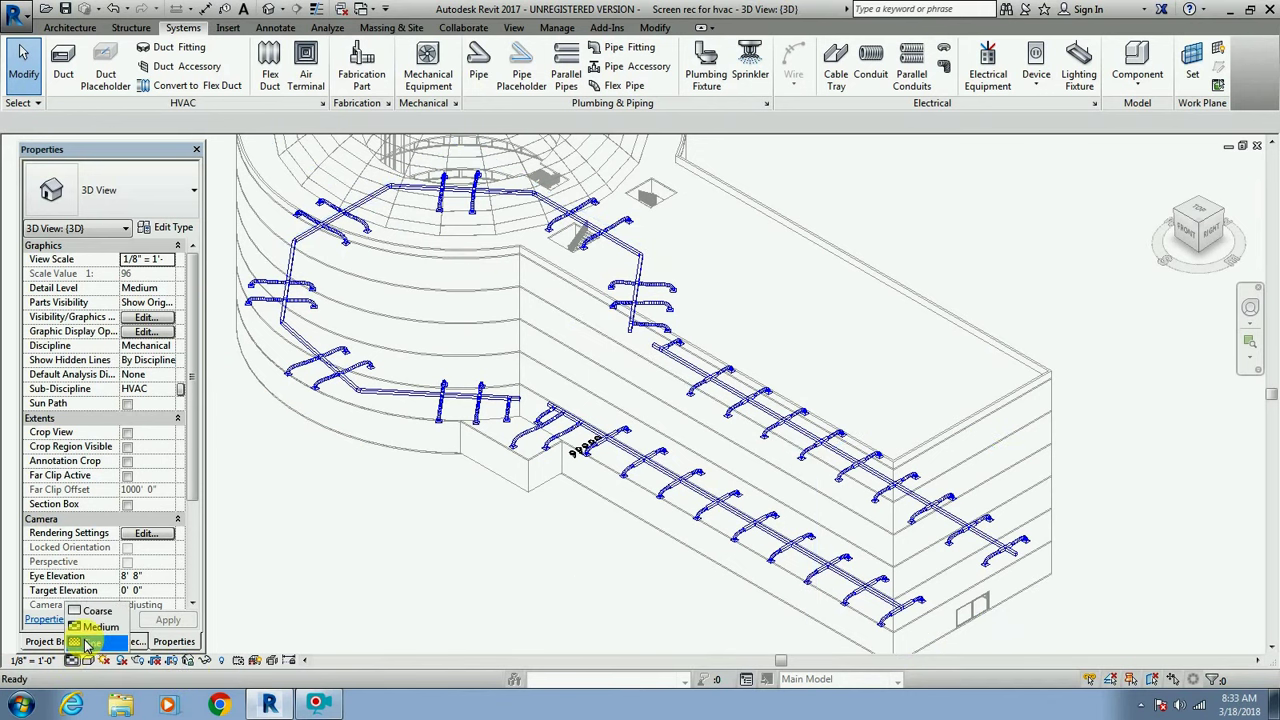
left_click(87, 643)
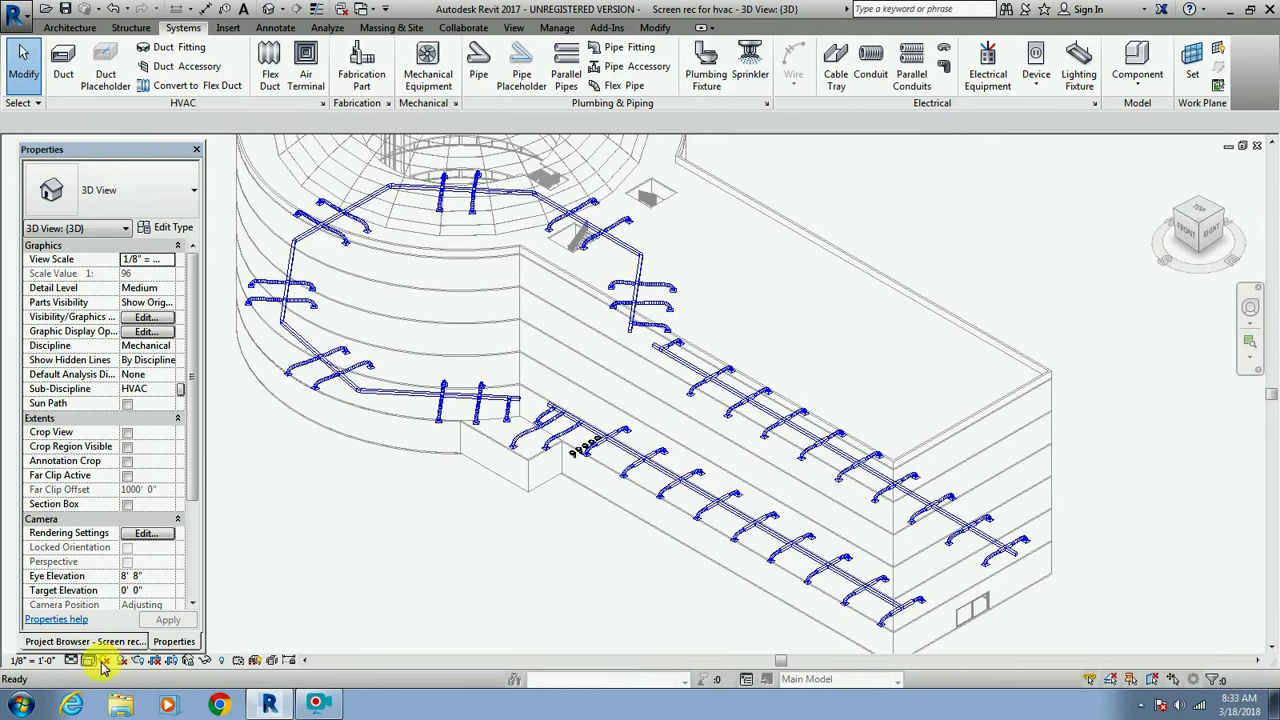
left_click(92, 660)
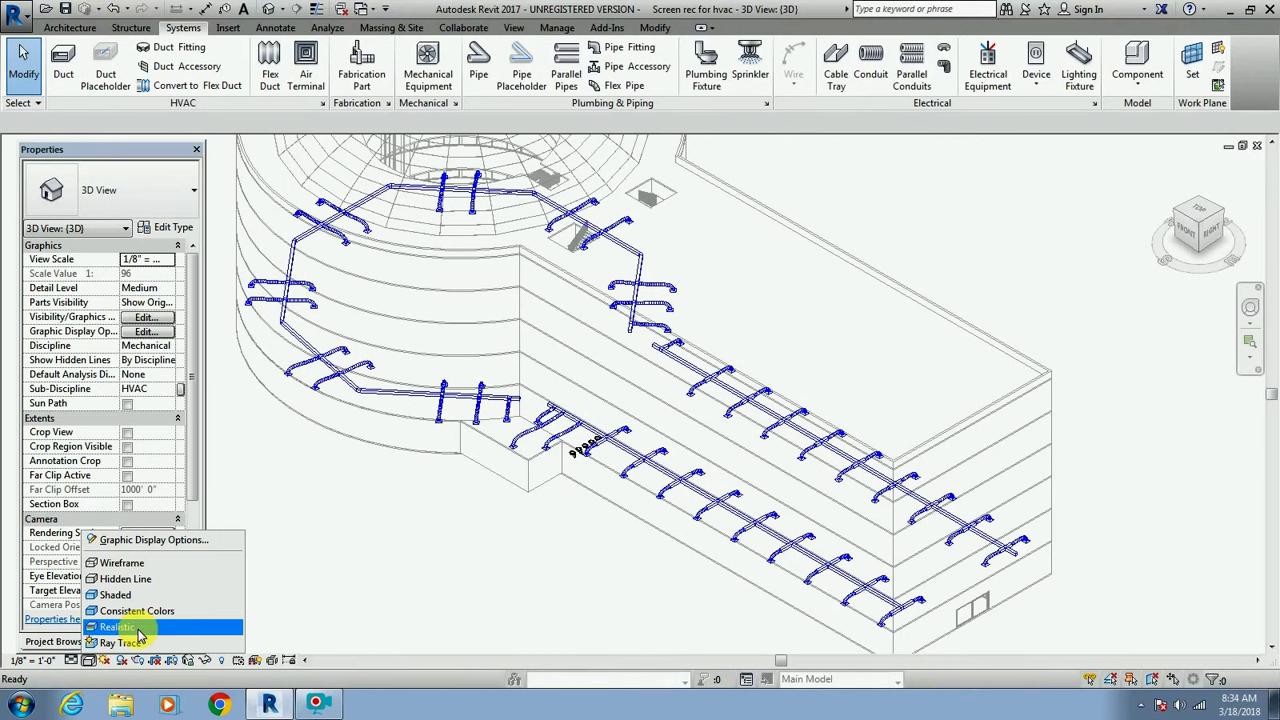
left_click(139, 630)
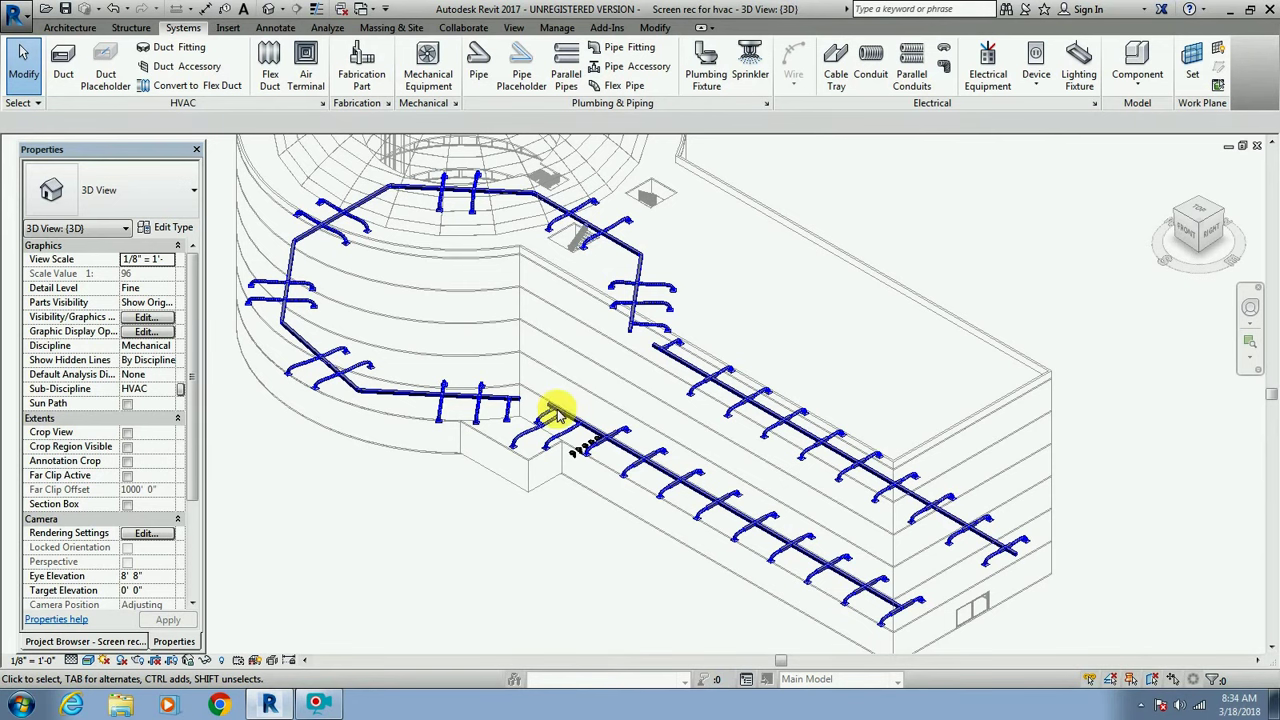
Zoom and pan the 3D duct view toward the far ducts.
scroll(818, 590, "up", 3)
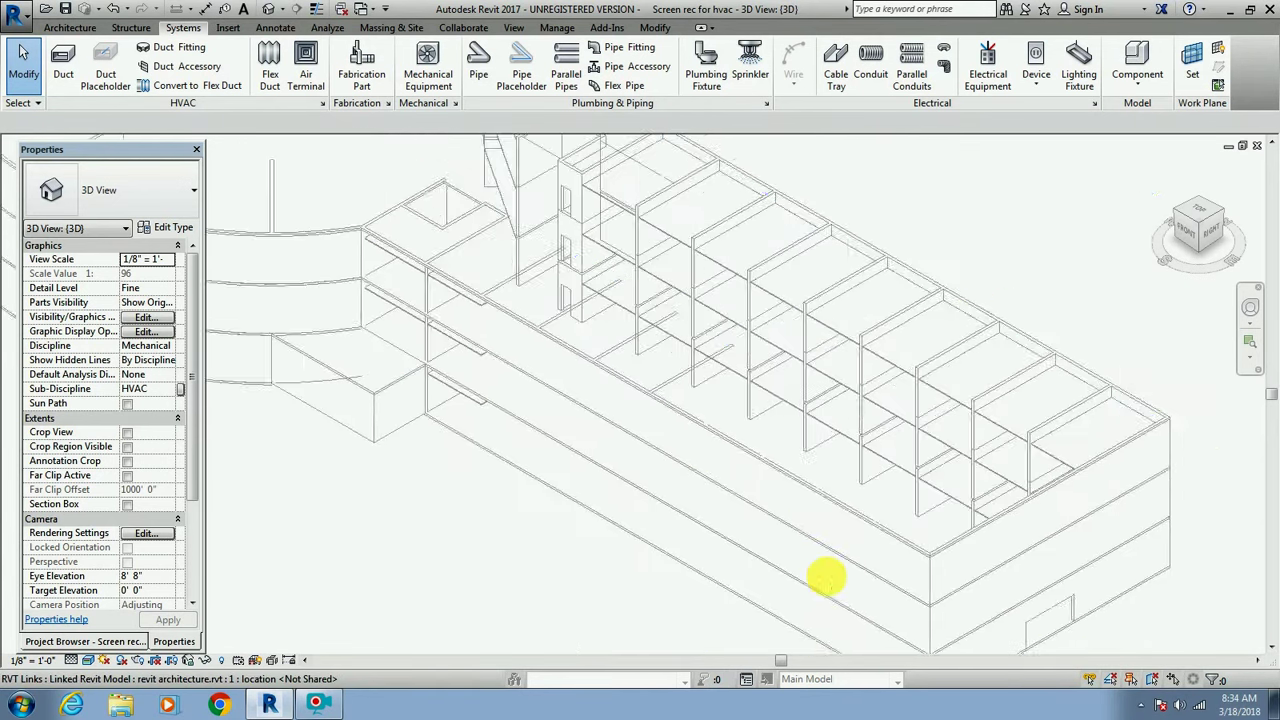
scroll(828, 583, "up", 2)
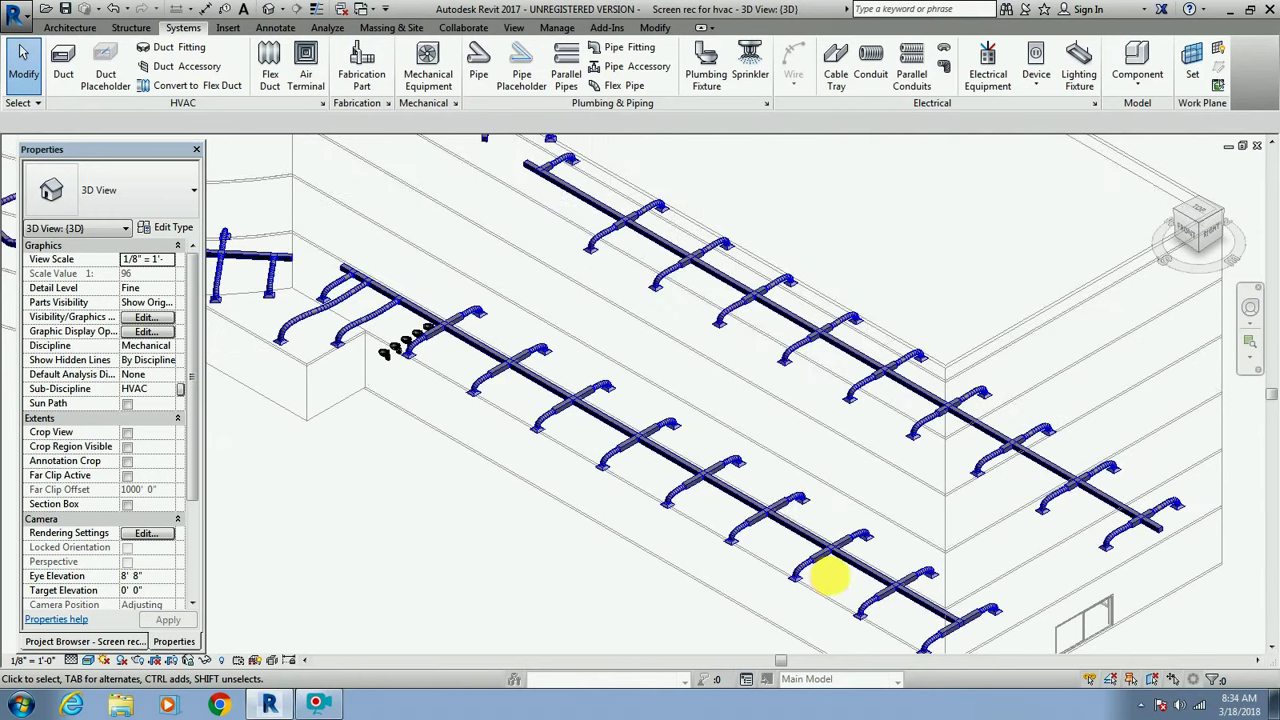
scroll(948, 588, "up", 2)
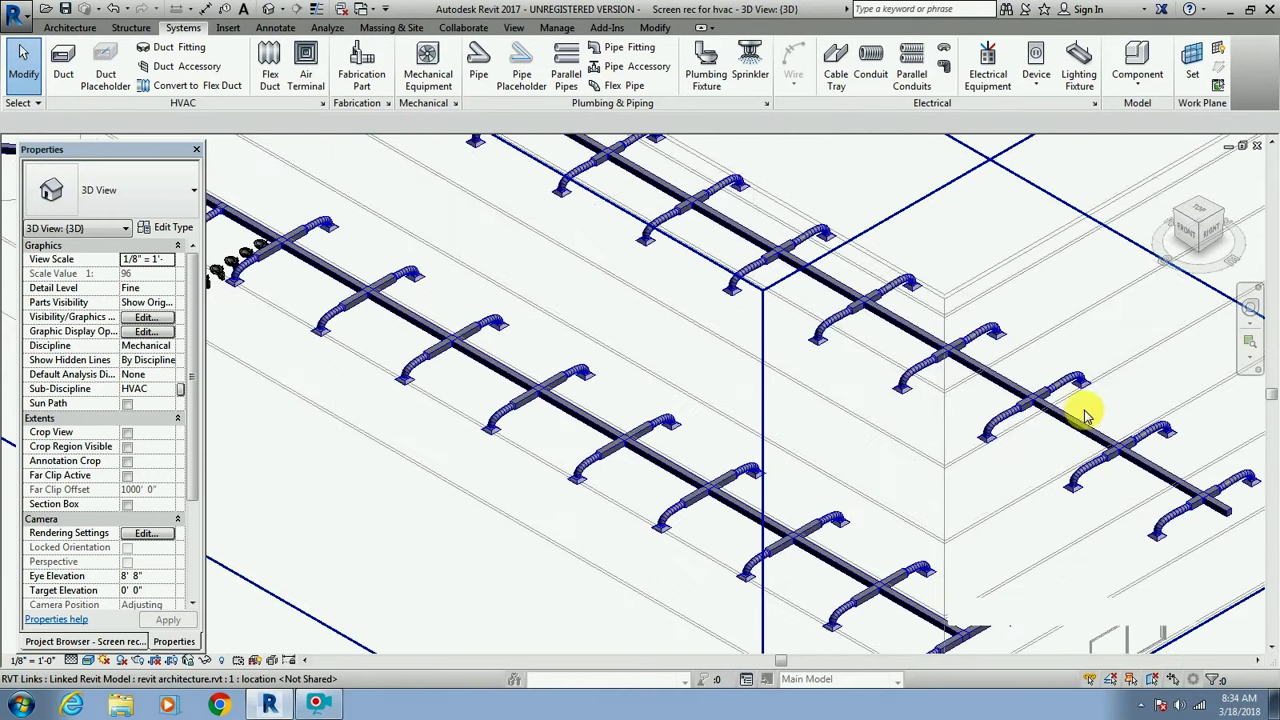
scroll(634, 434, "down", 2)
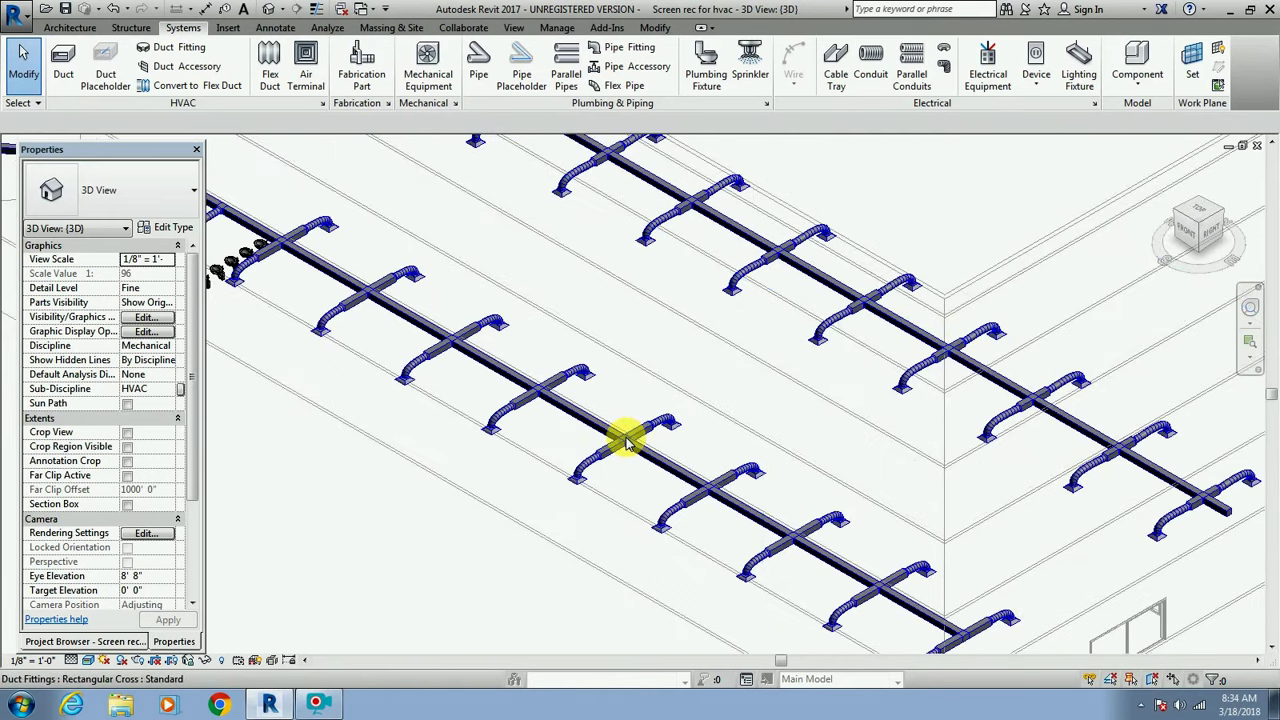
scroll(624, 437, "down", 3)
scroll(290, 215, "up", 3)
scroll(340, 315, "up", 2)
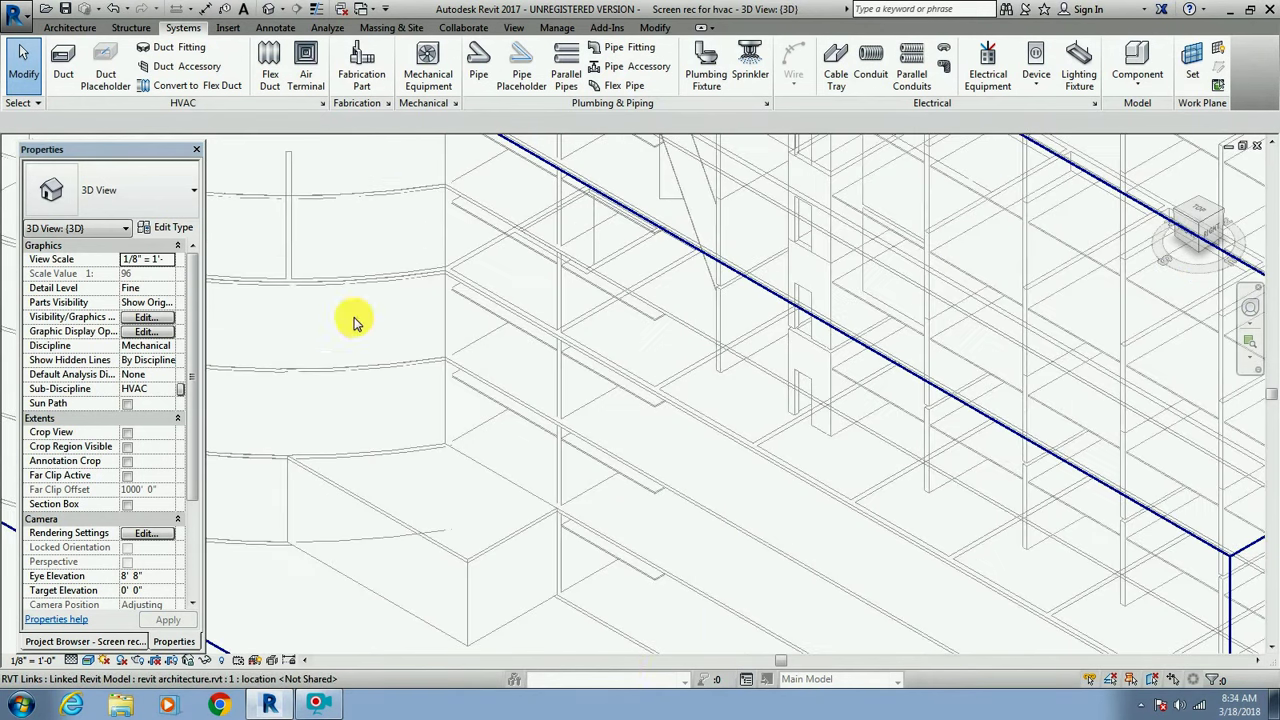
left_click_drag(780, 665, 623, 660)
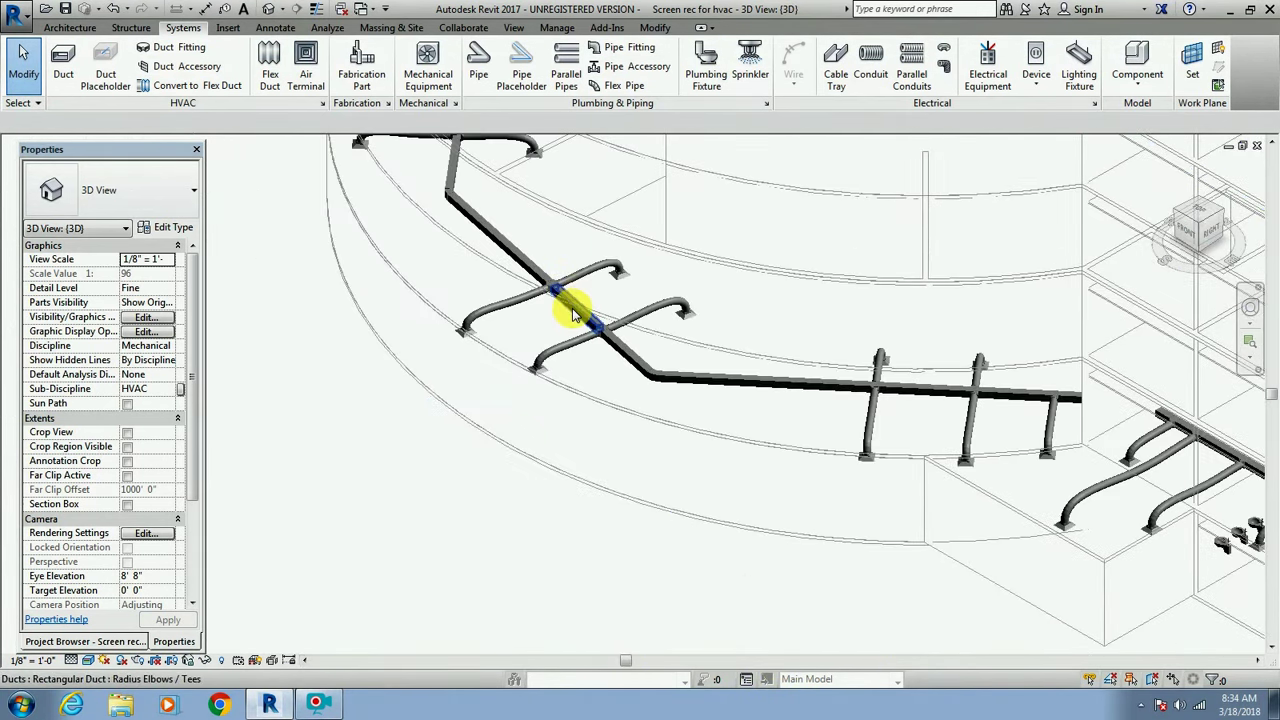
Frame the circular wing's supply duct loop and flex branches, then show the Project Browser.
scroll(572, 298, "up", 3)
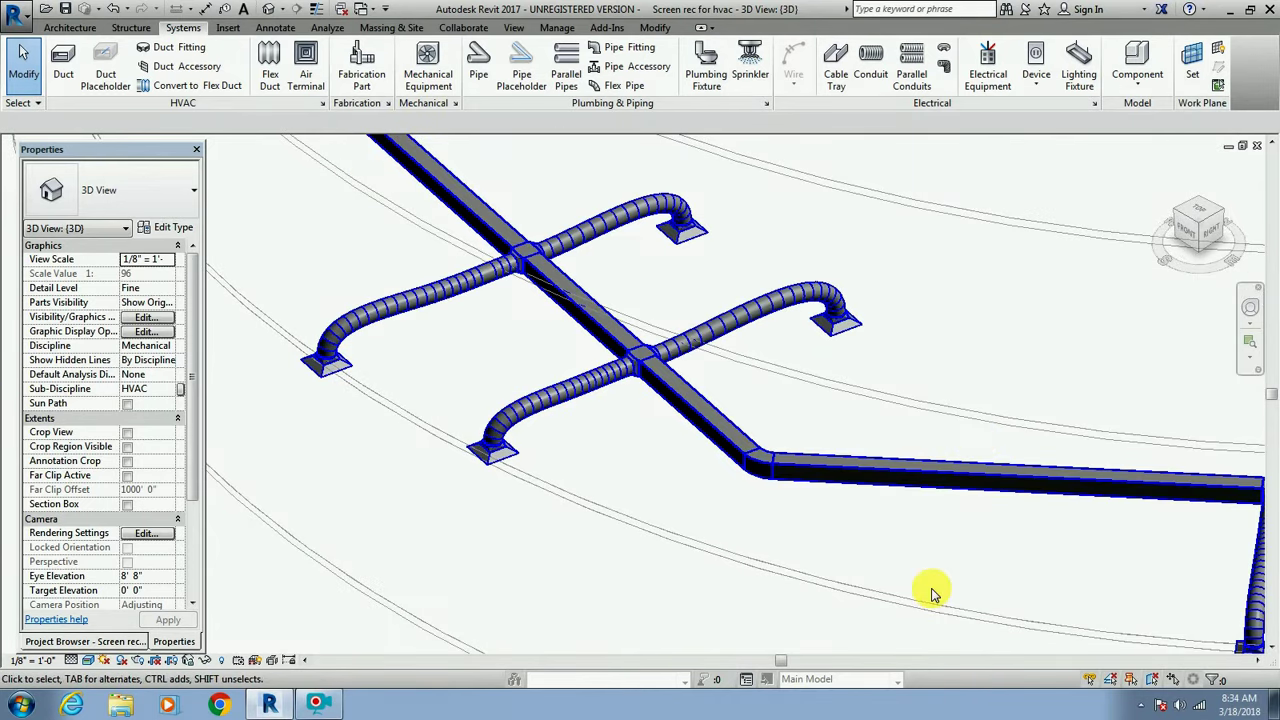
scroll(930, 593, "down", 3)
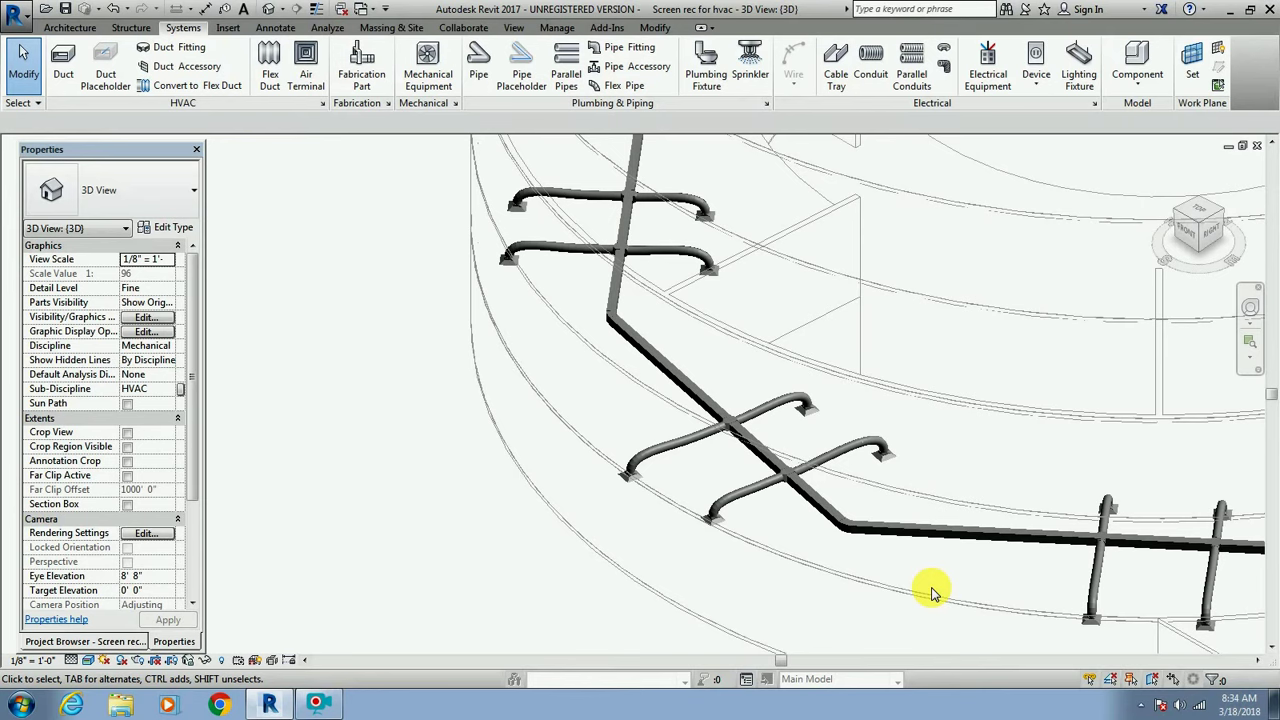
scroll(930, 593, "down", 2)
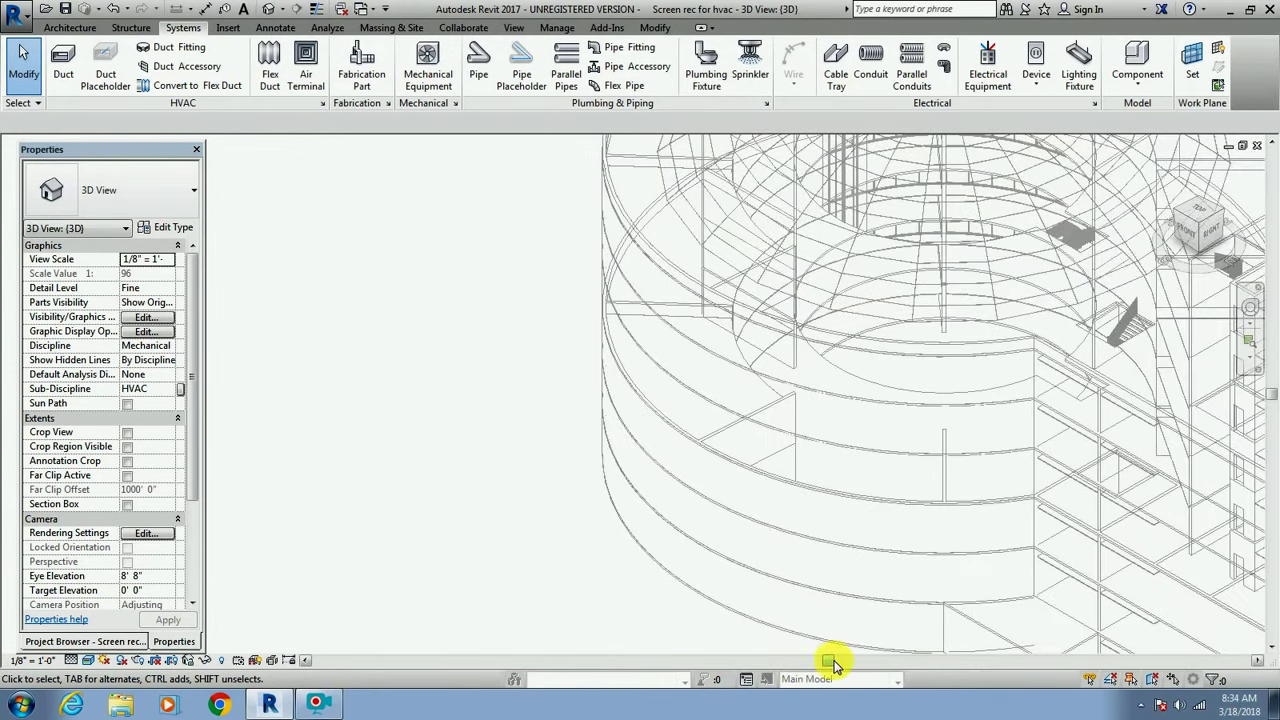
scroll(820, 331, "up", 3)
scroll(815, 224, "up", 2)
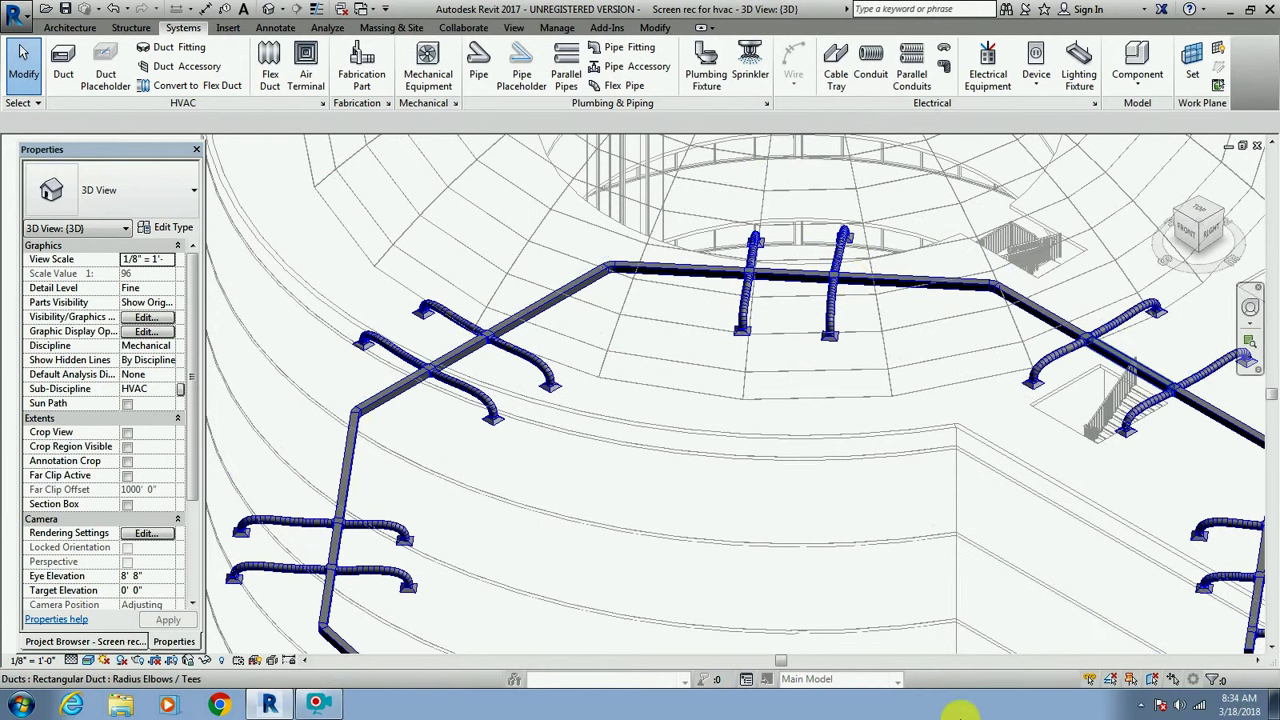
left_click_drag(771, 662, 857, 662)
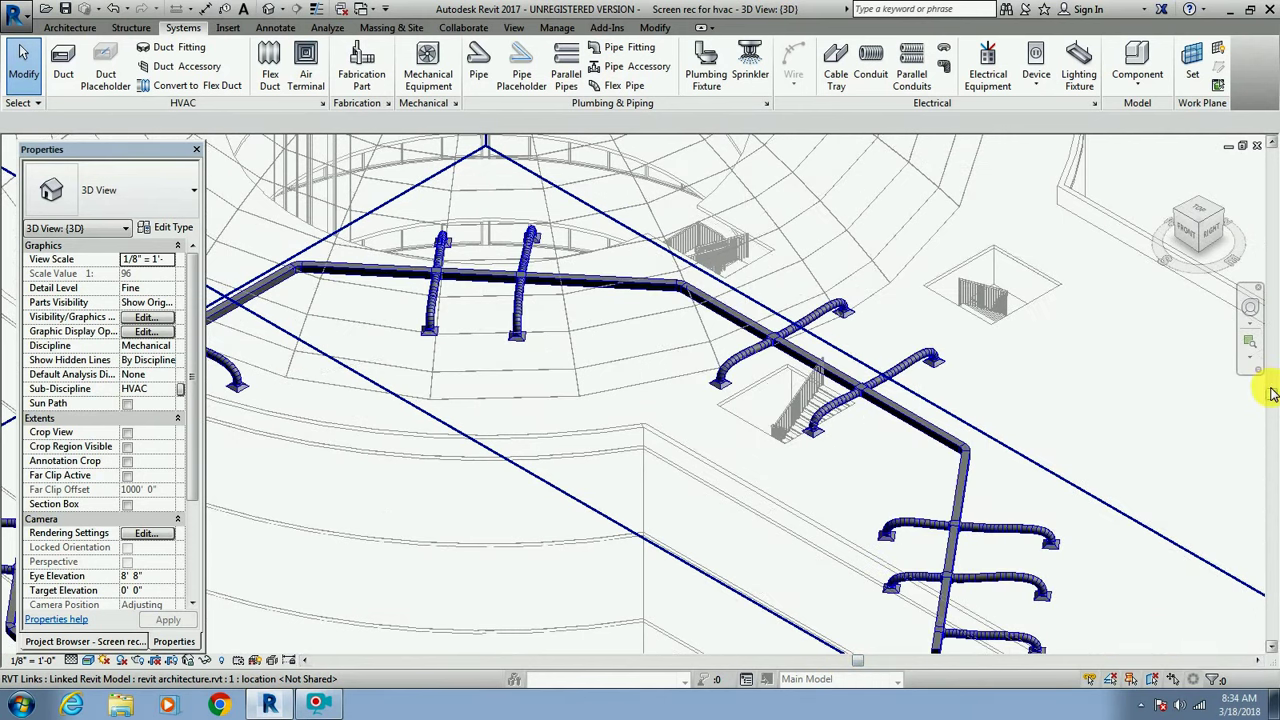
left_click_drag(1272, 393, 1272, 437)
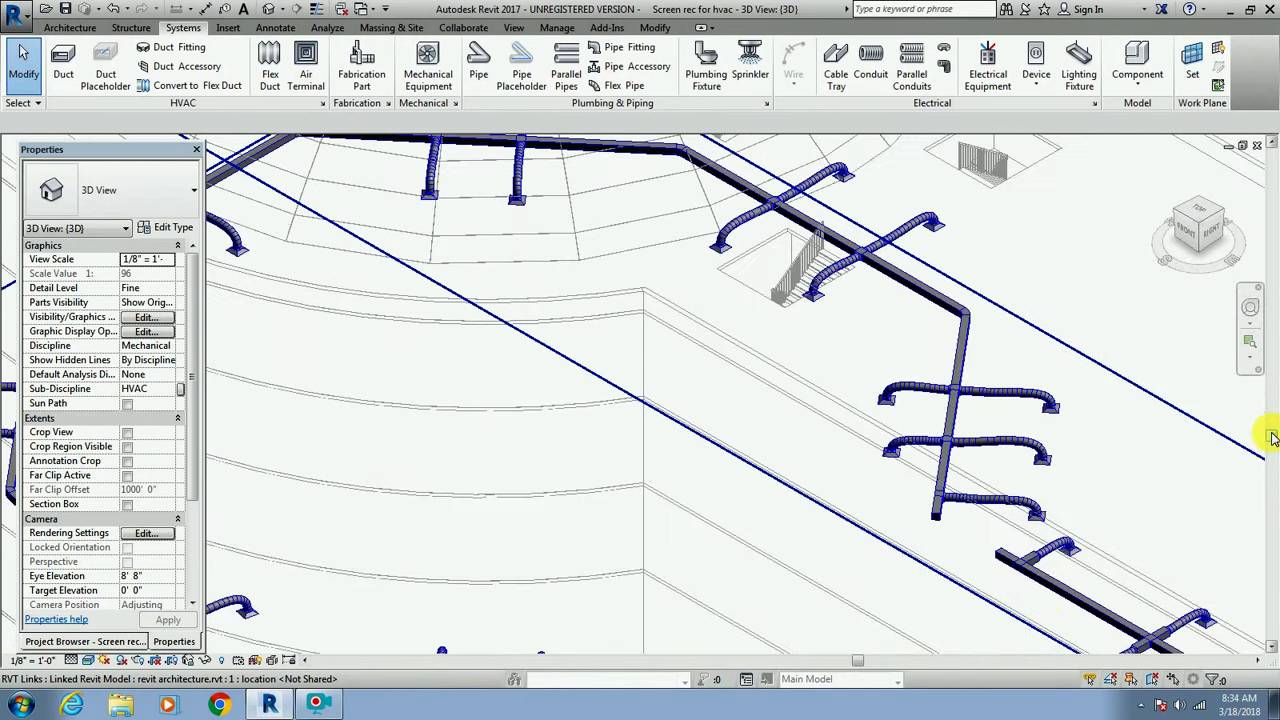
left_click(808, 290)
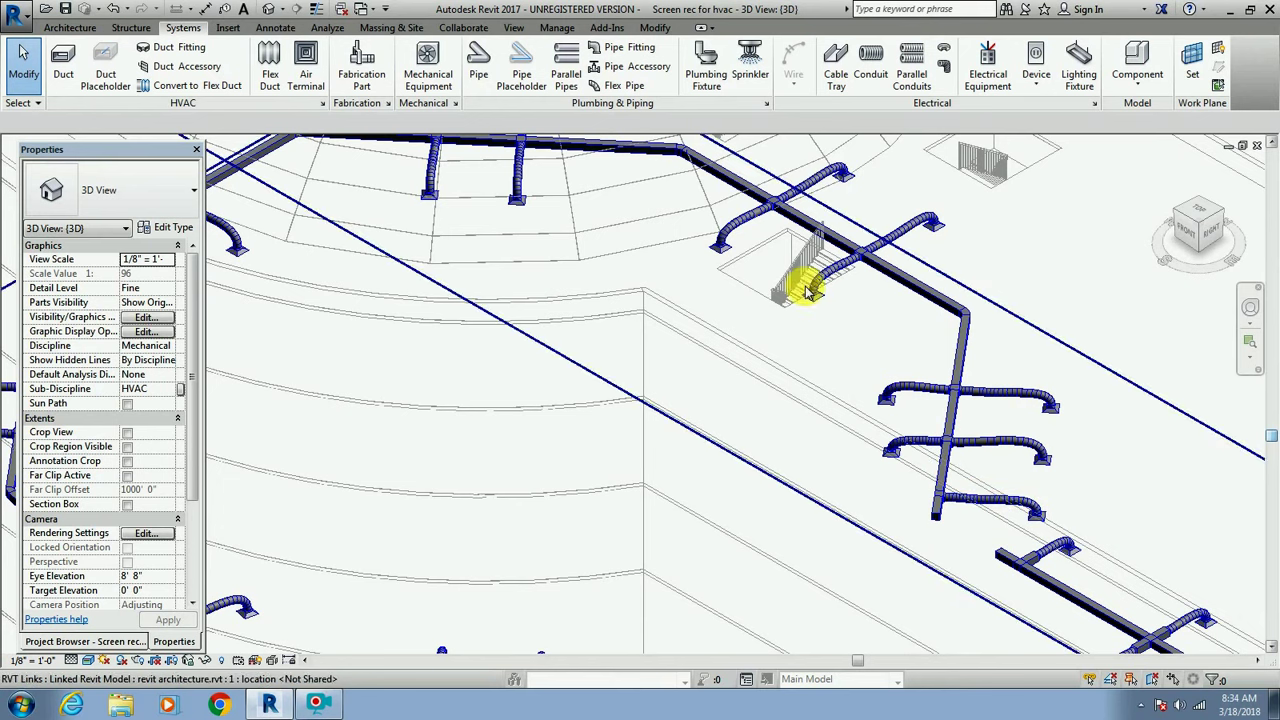
Open Floor Plan 1 - Mech and close all other hidden view windows.
left_click(72, 643)
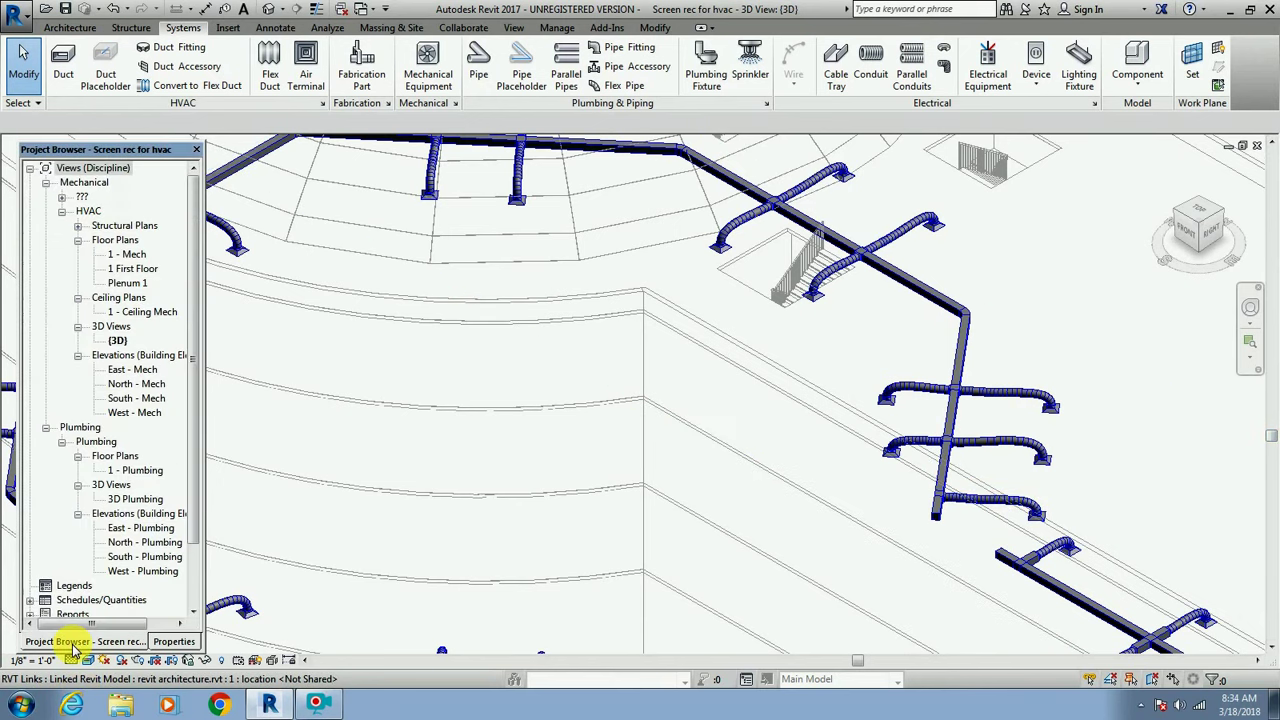
double_click(135, 255)
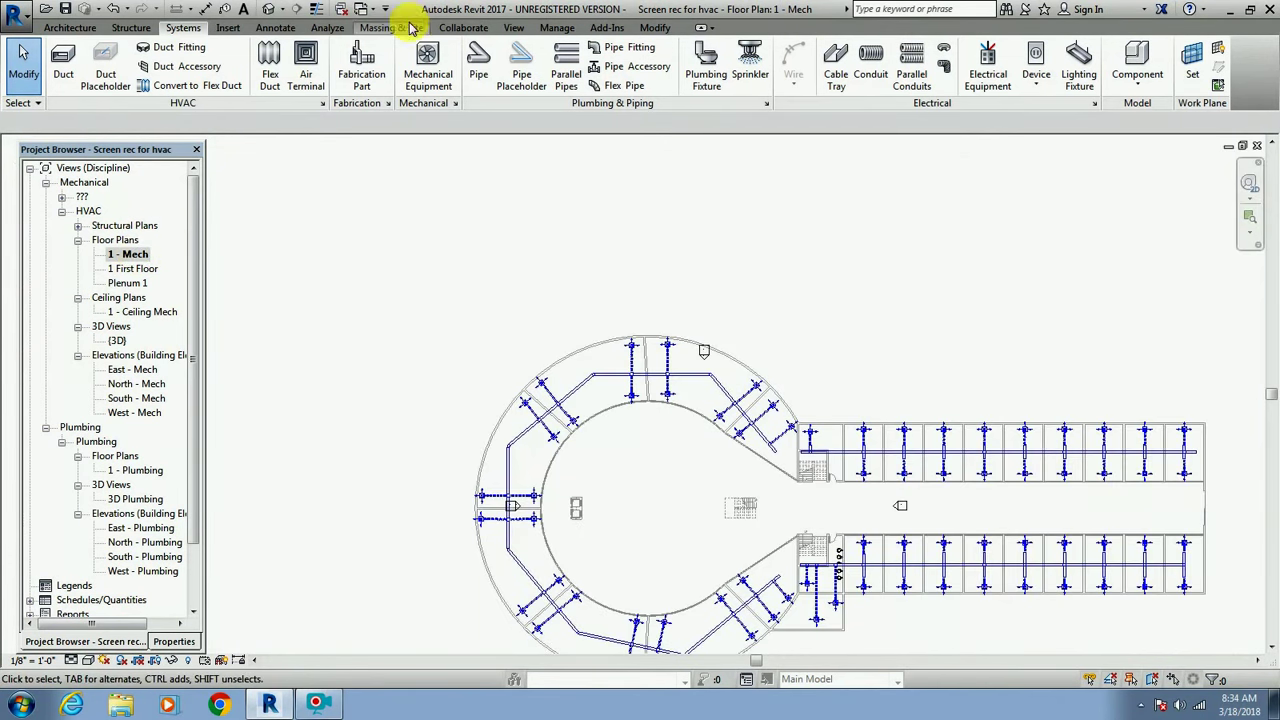
left_click(515, 28)
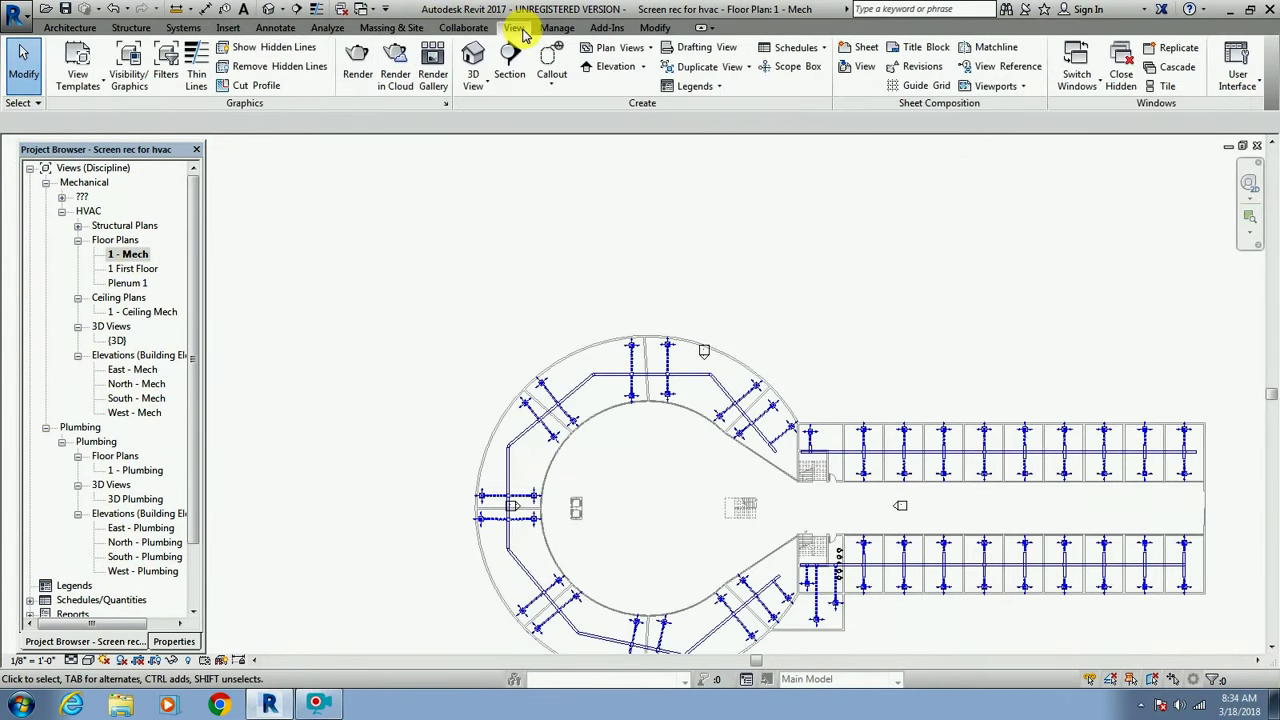
left_click(1122, 80)
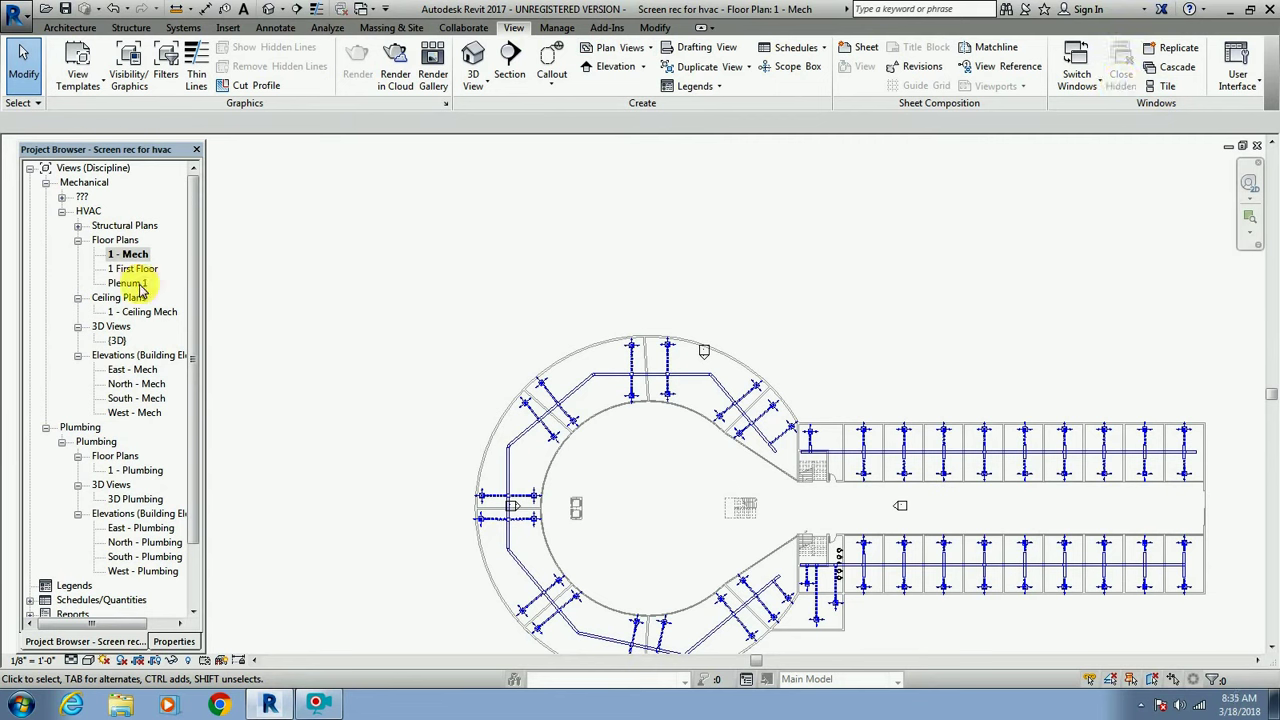
Expand Schedules/Quantities and select Space Schedule HVAC F1.
left_click_drag(183, 491, 193, 587)
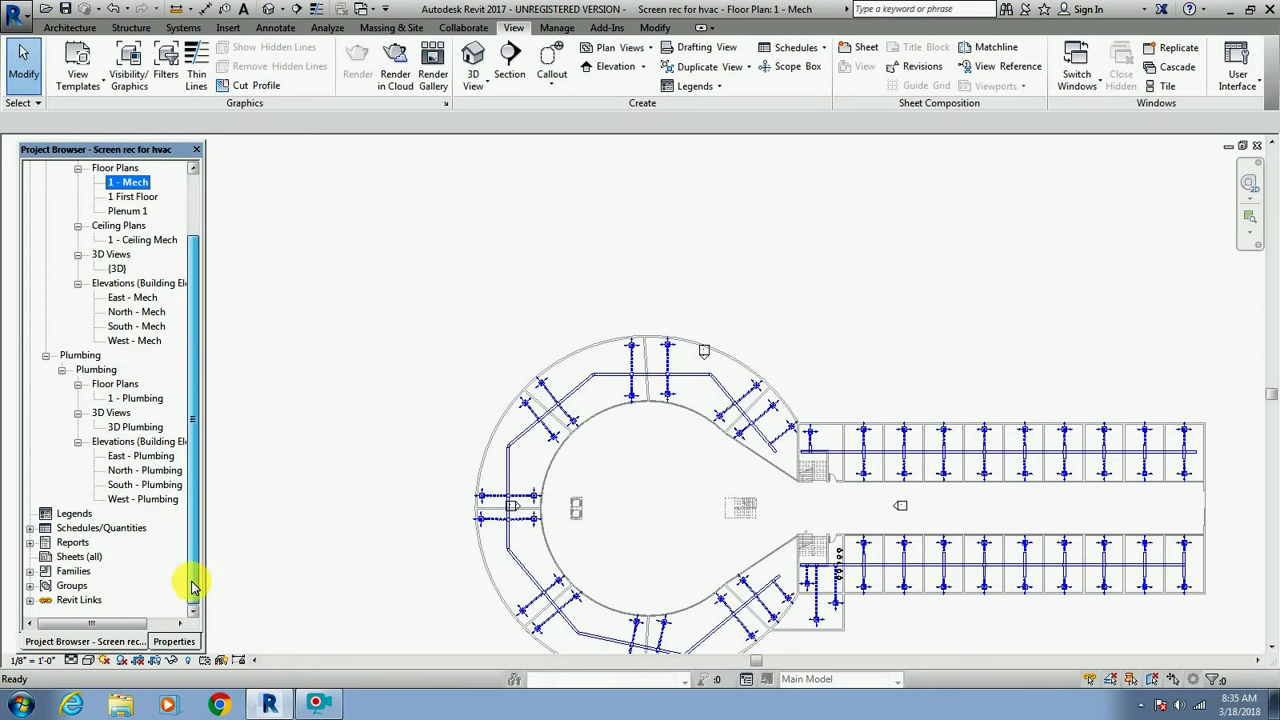
left_click(30, 528)
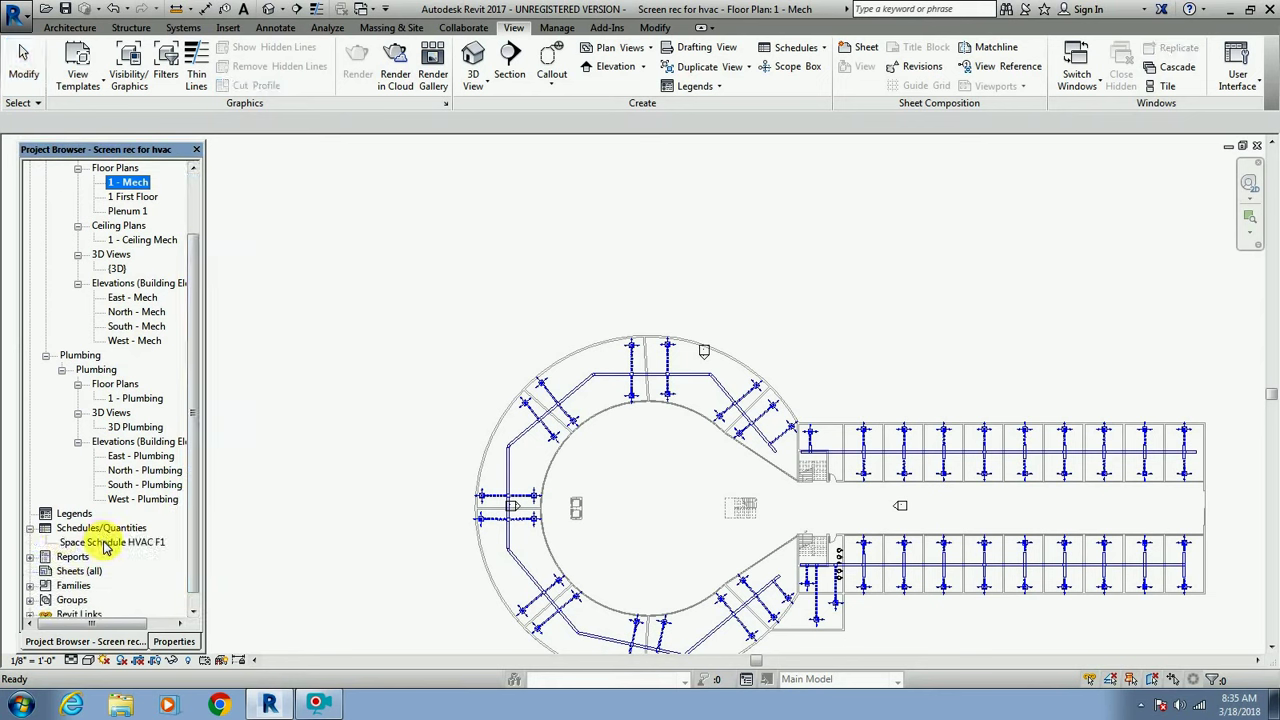
left_click(106, 543)
Open Space Schedule HVAC F1 and tile it with the 1 - Mech floor plan.
double_click(106, 543)
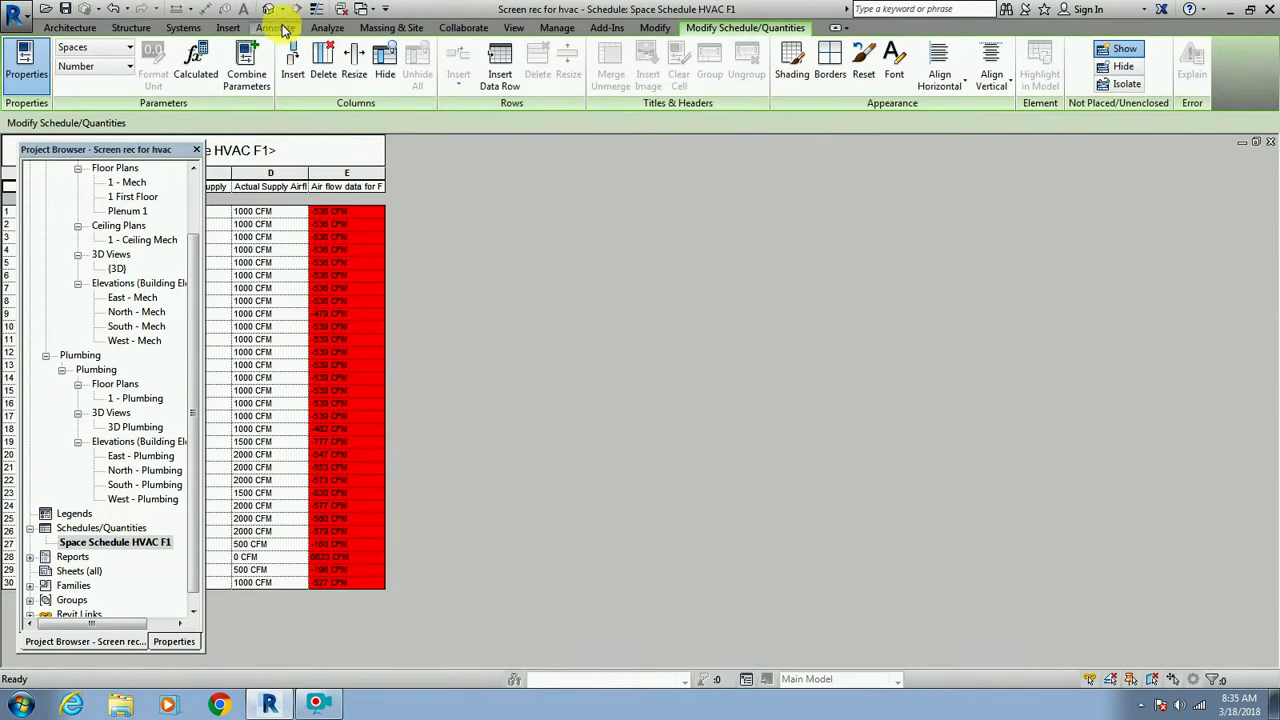
left_click(511, 30)
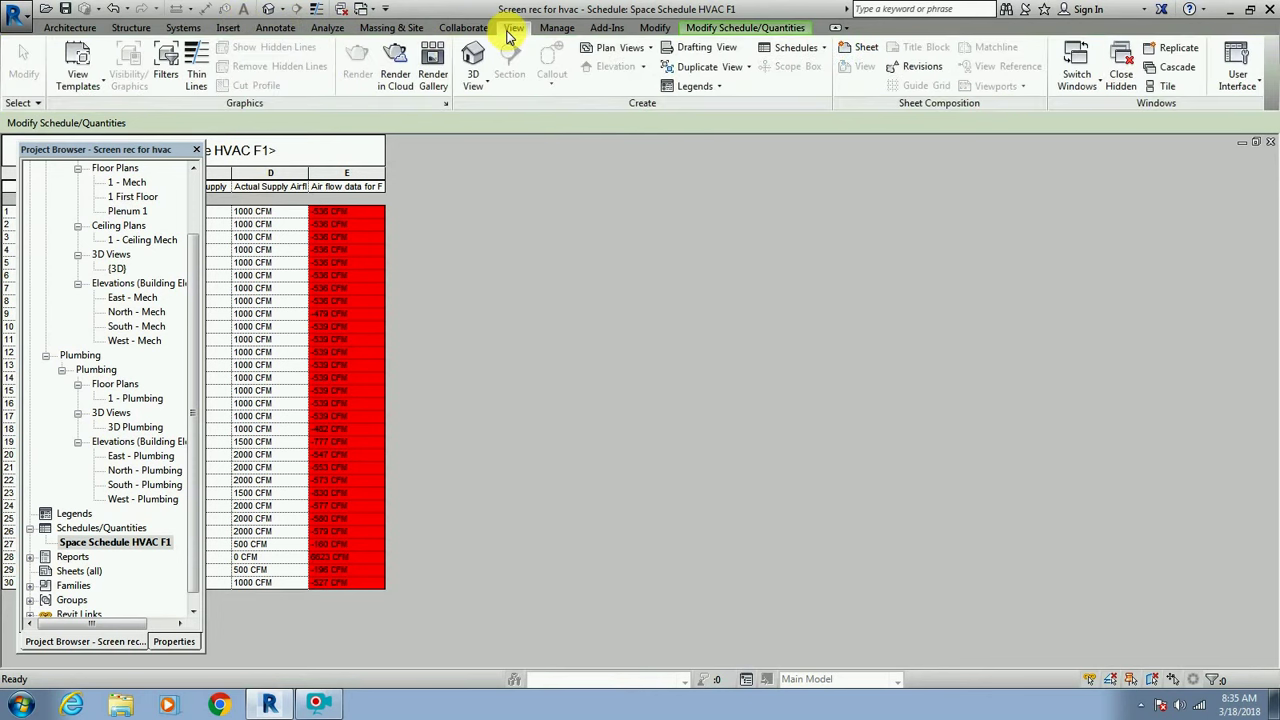
left_click(1162, 87)
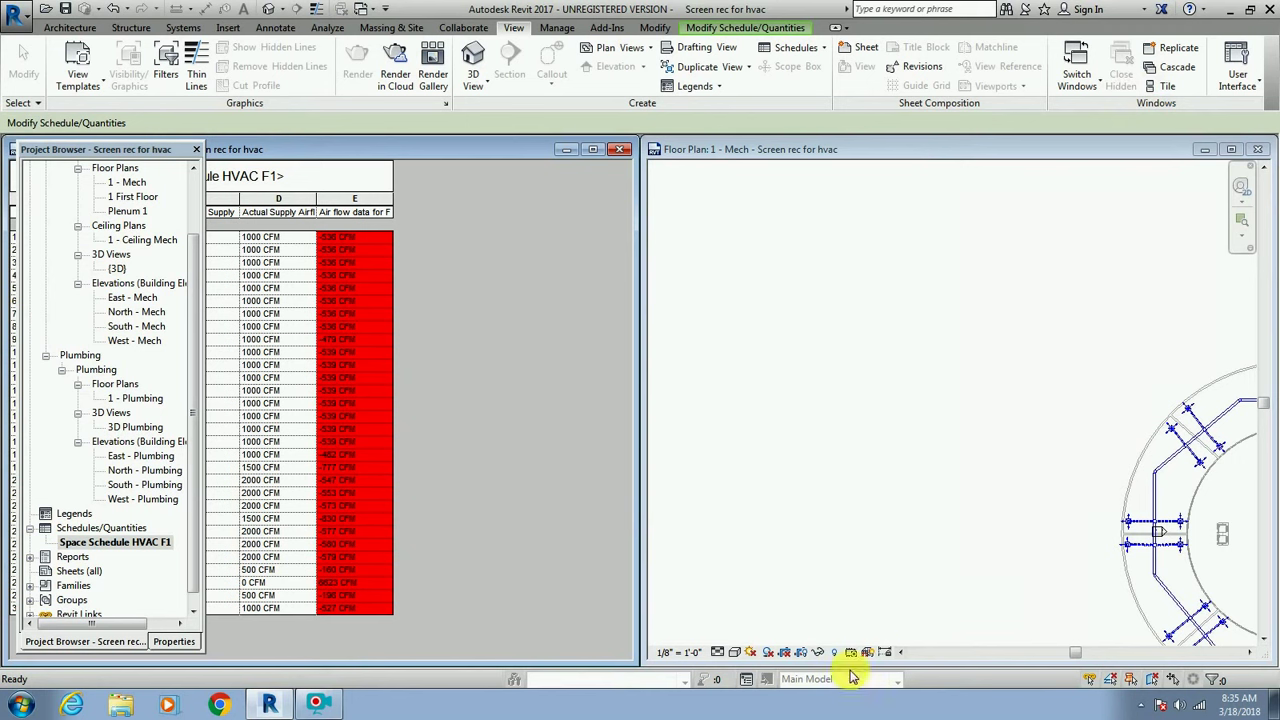
left_click_drag(1075, 657, 1105, 657)
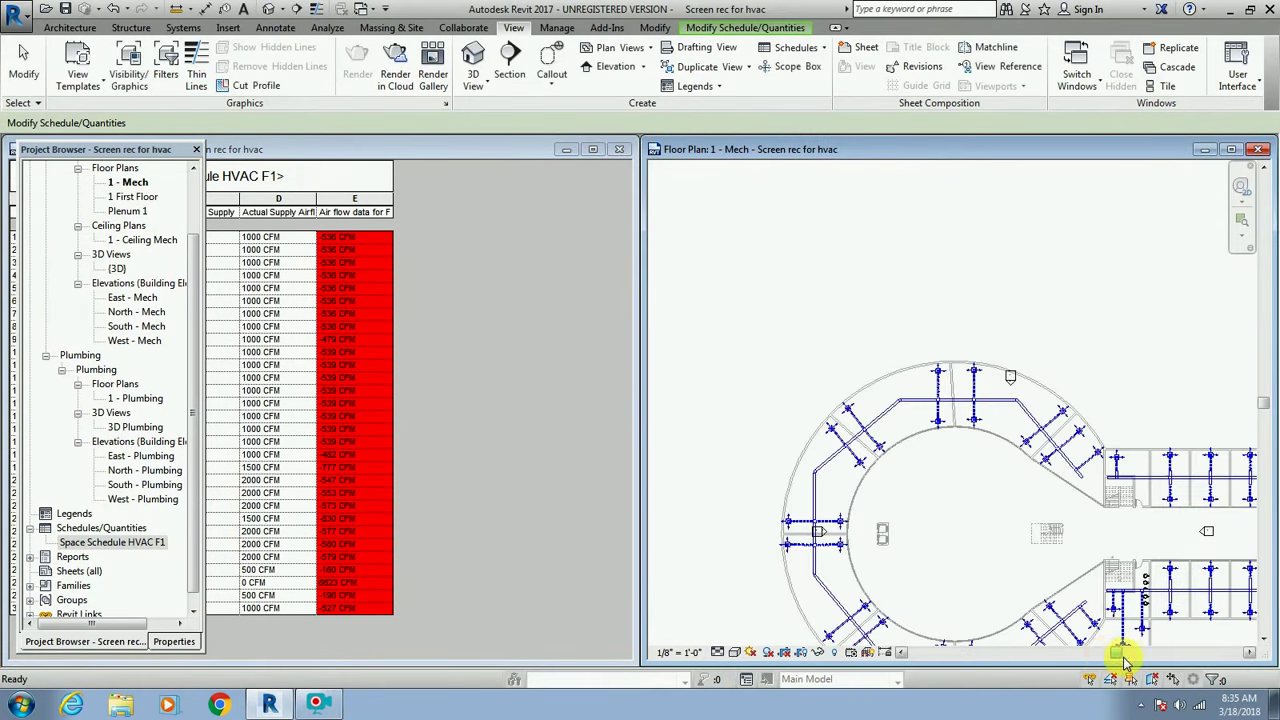
scroll(1125, 660, "up", 2)
scroll(823, 571, "up", 2)
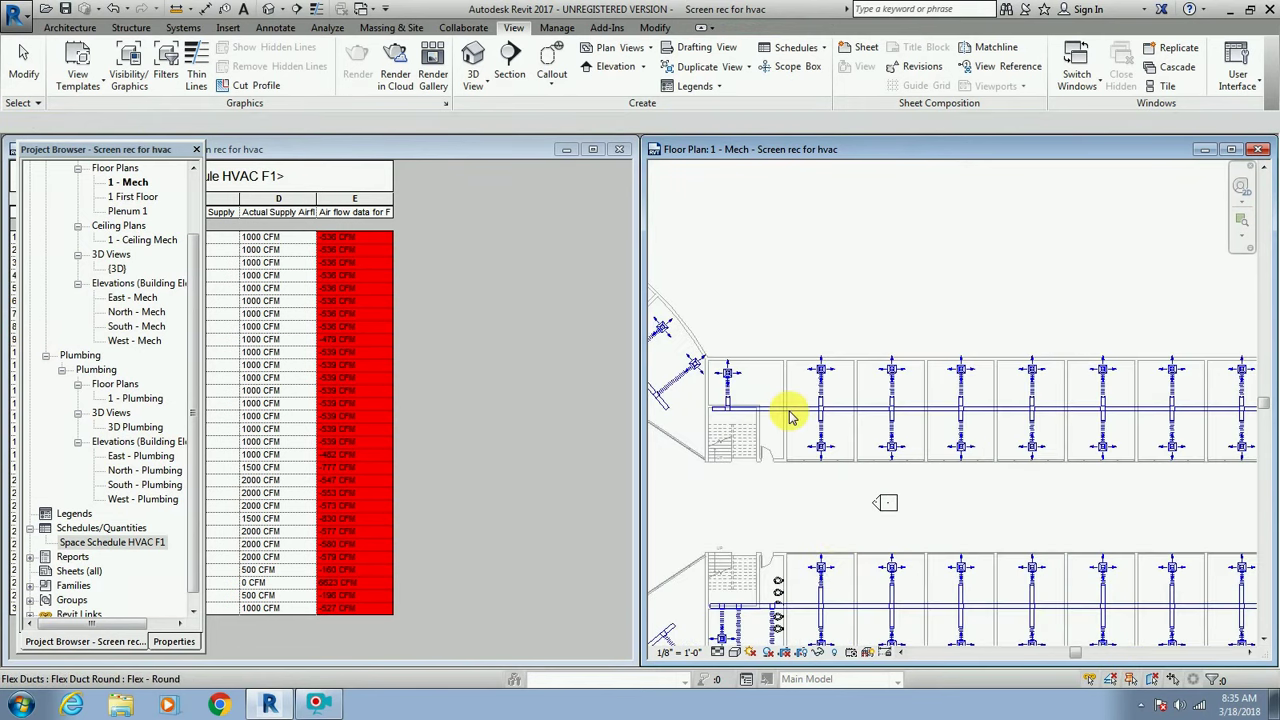
scroll(790, 418, "up", 1)
Arrange the windows with the floor plan on the left and the schedule on the right.
left_click_drag(518, 155, 916, 311)
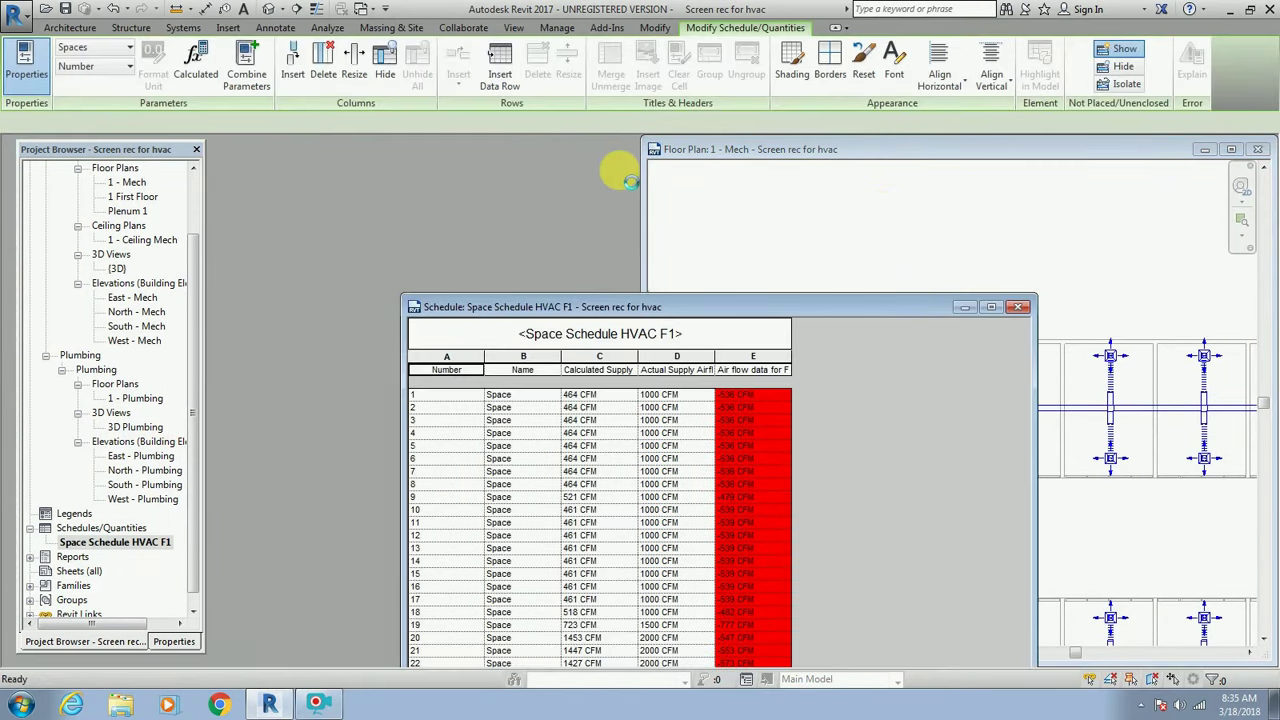
left_click_drag(880, 155, 205, 182)
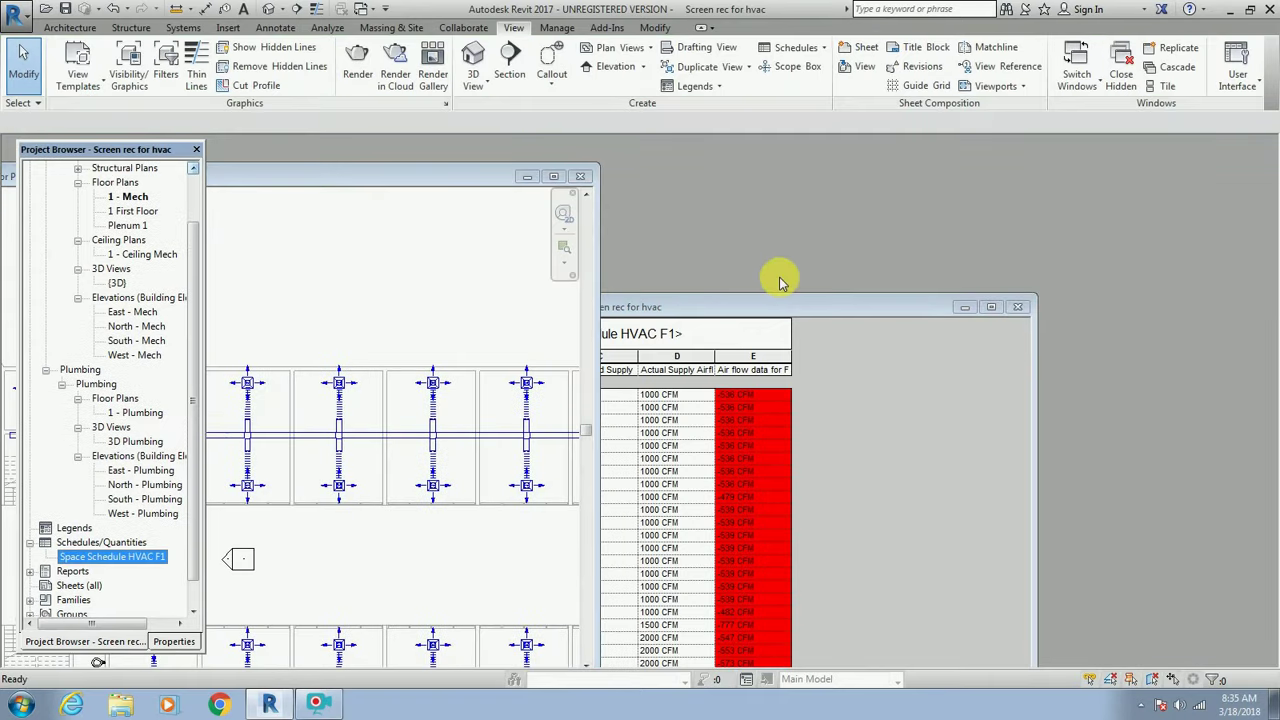
left_click(800, 307)
left_click_drag(797, 311, 1043, 156)
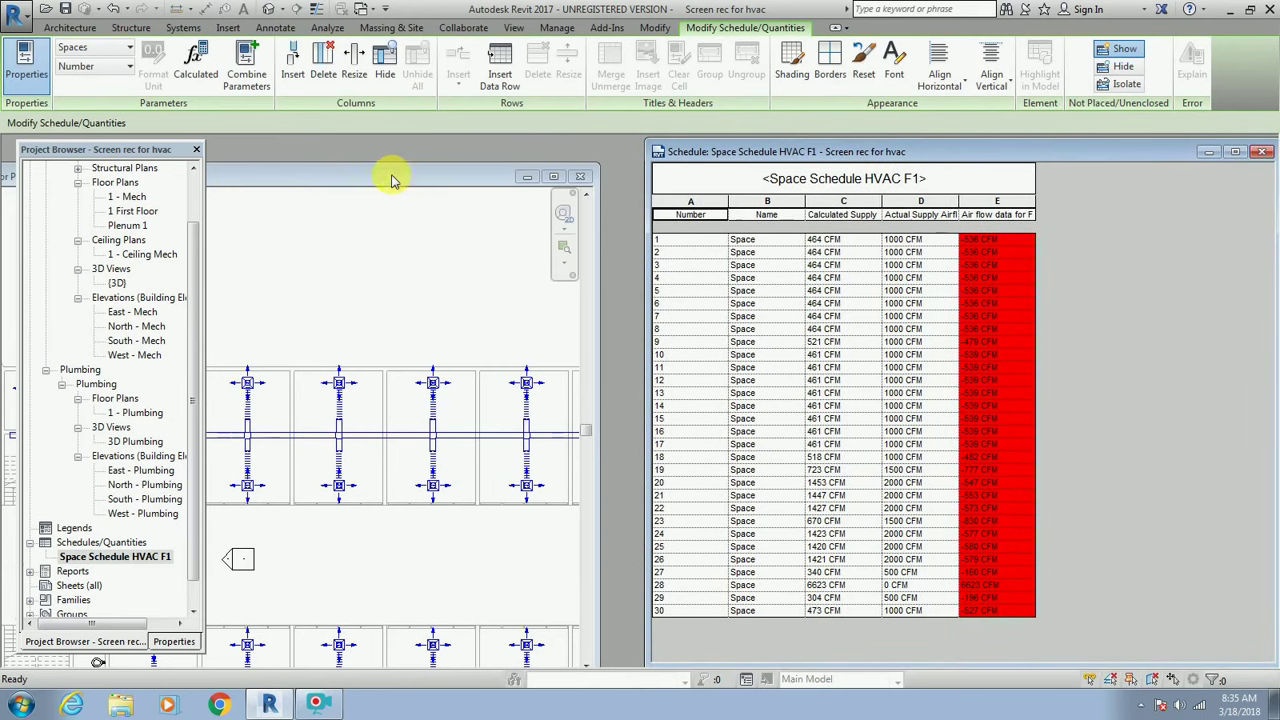
left_click_drag(391, 171, 429, 148)
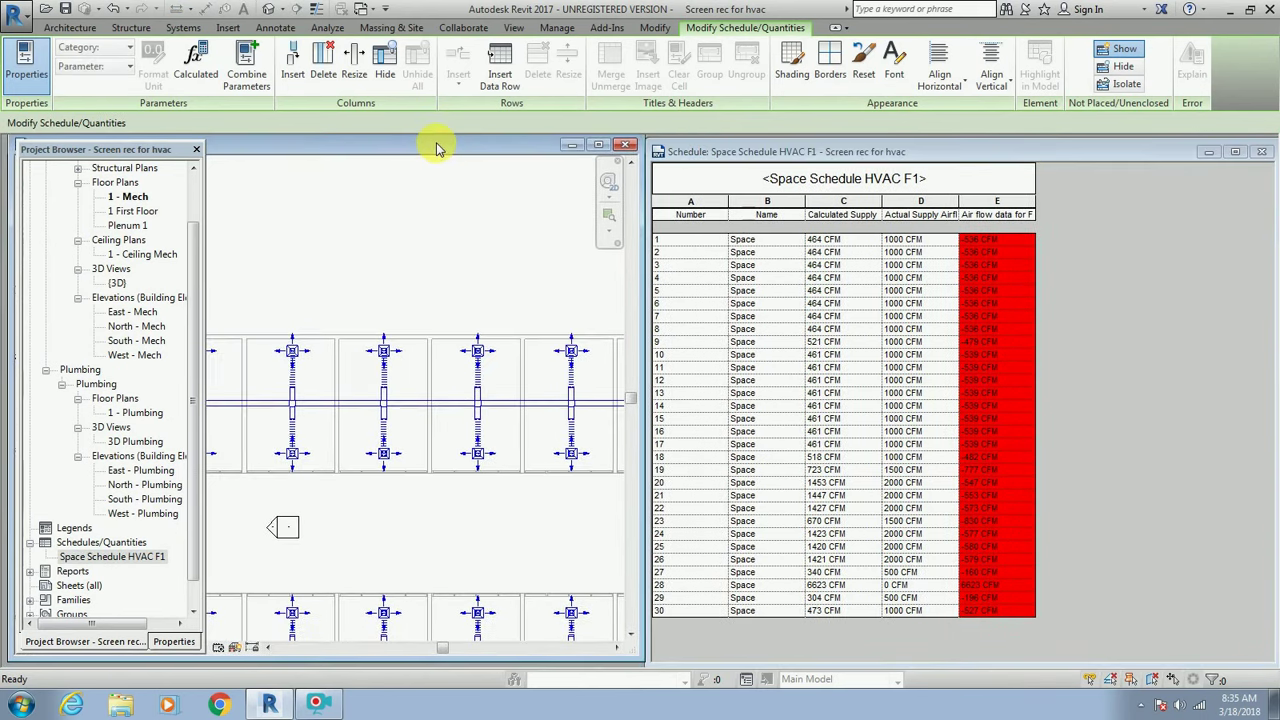
mouse_move(445, 655)
left_mouse_down()
mouse_move(390, 660)
mouse_move(414, 651)
left_mouse_up()
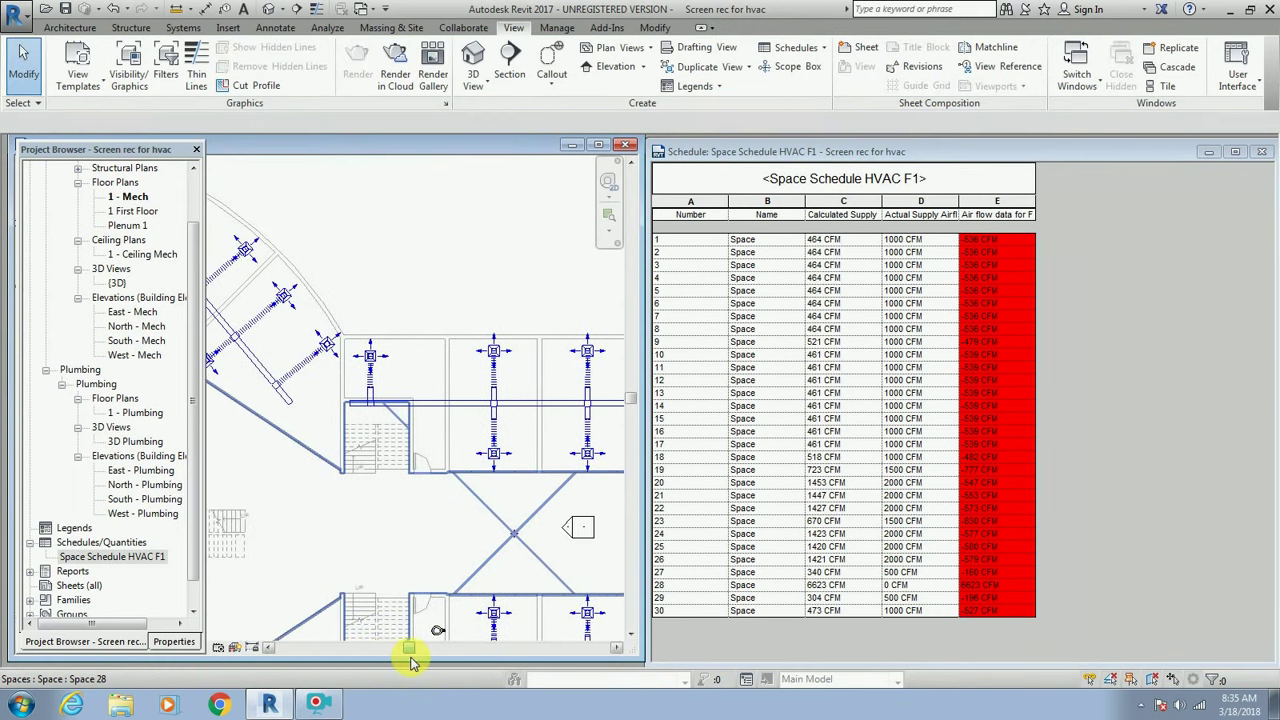
Zoom into a room and select its top supply diffuser, which shows 500 CFM.
scroll(394, 471, "up", 2)
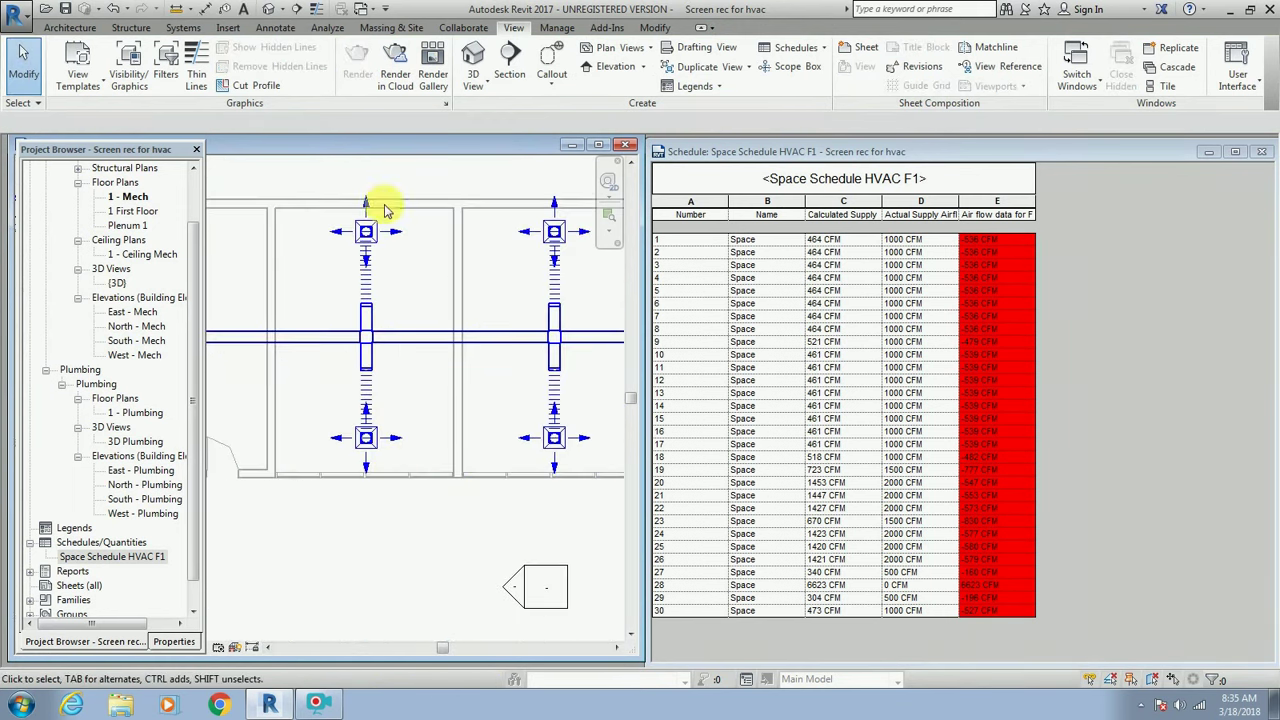
scroll(386, 177, "up", 2)
scroll(575, 374, "down", 1)
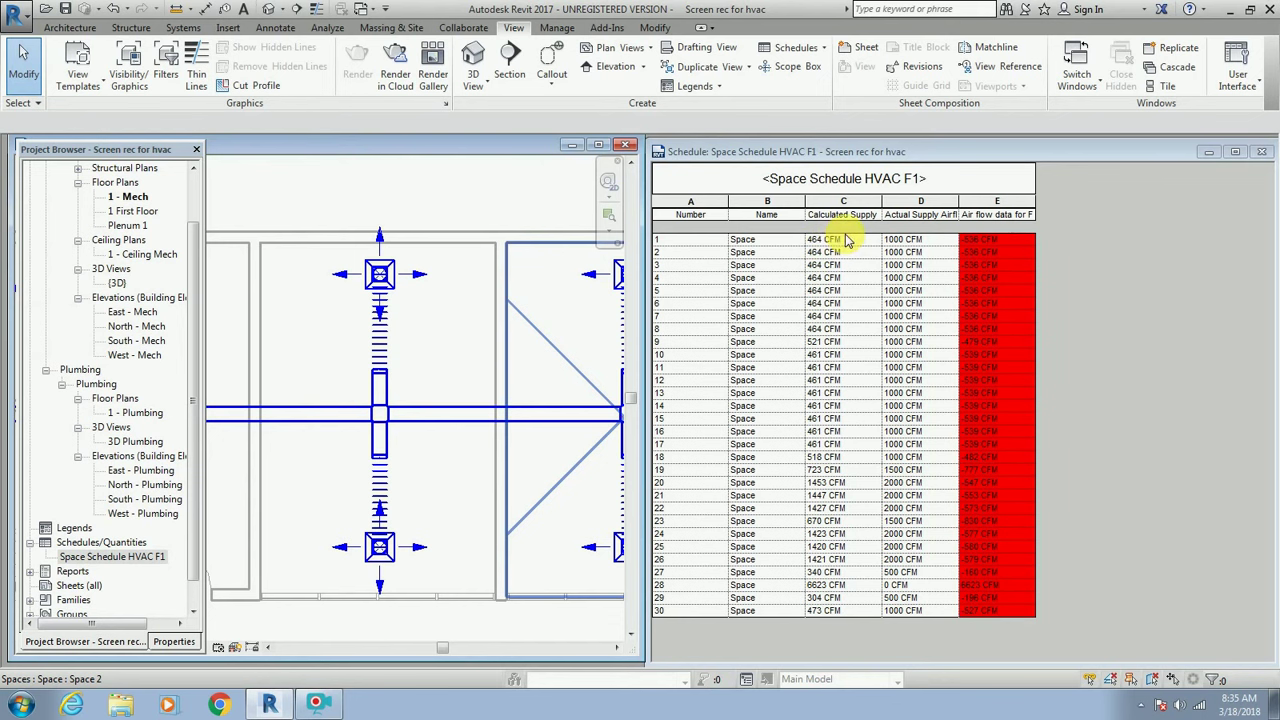
left_click(398, 284)
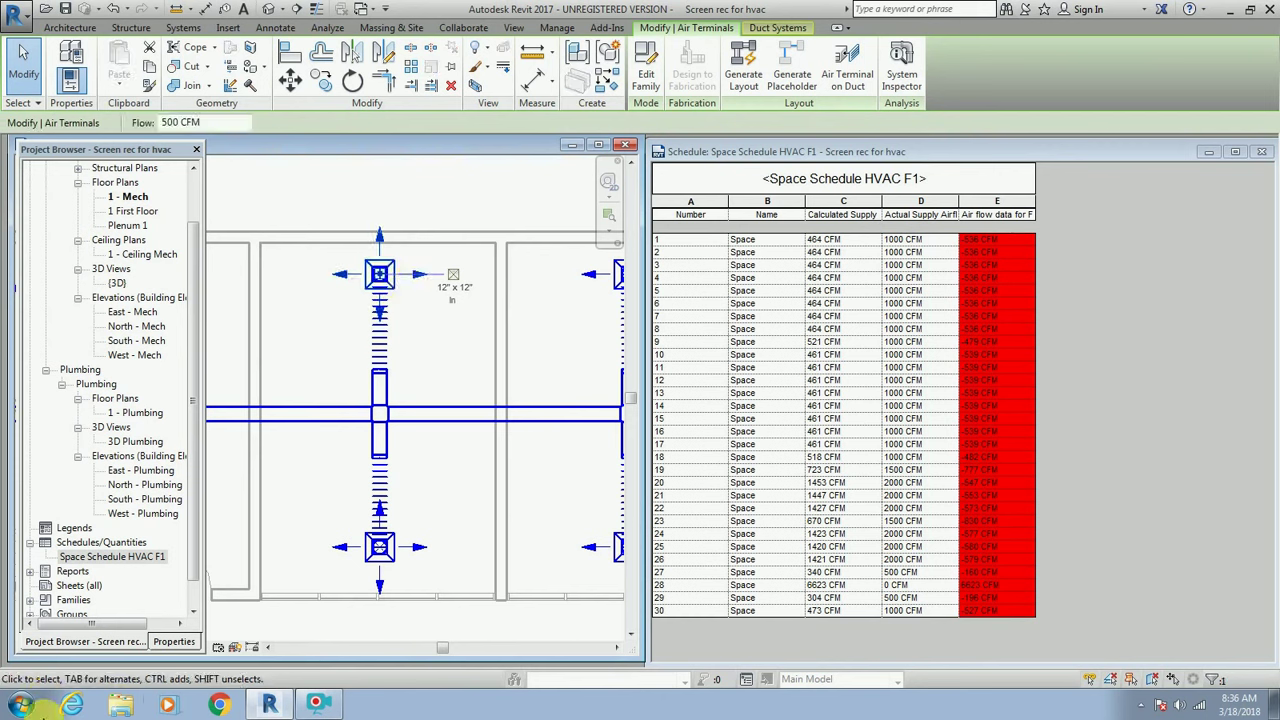
Work out 268 in Calculator and set the selected diffuser's flow to 268 CFM.
left_click(22, 705)
left_click(68, 478)
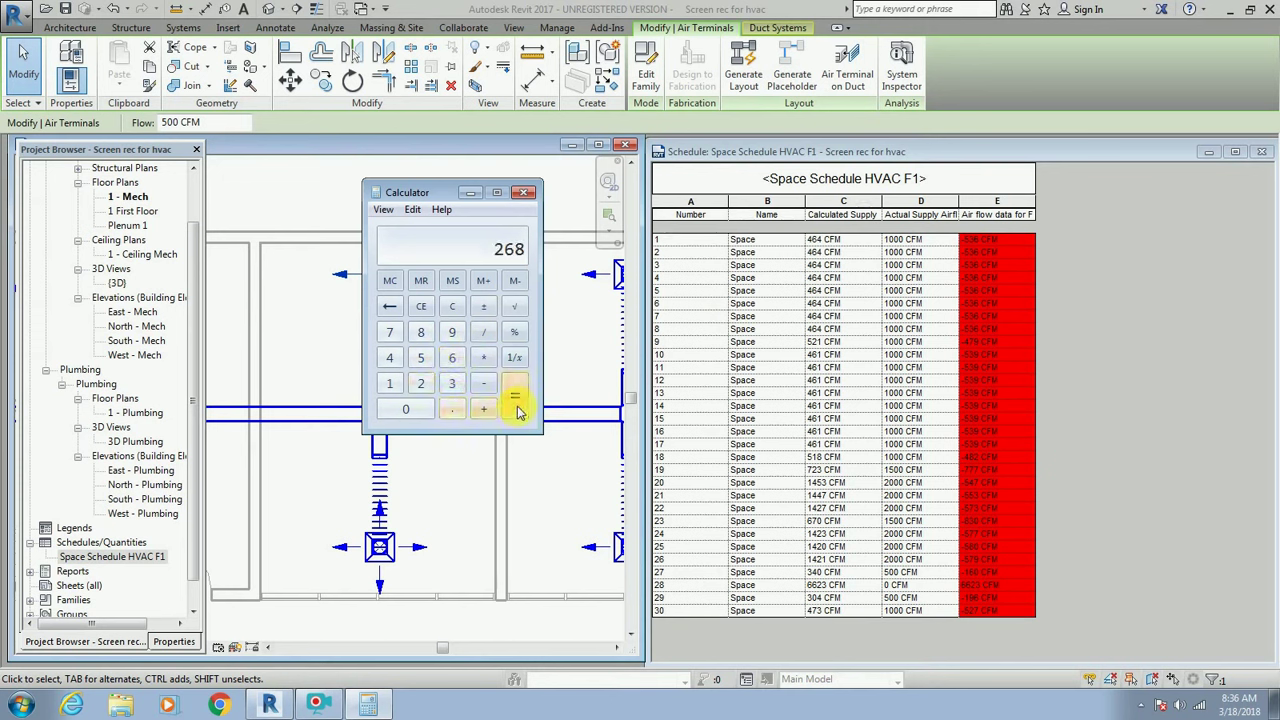
left_click(523, 192)
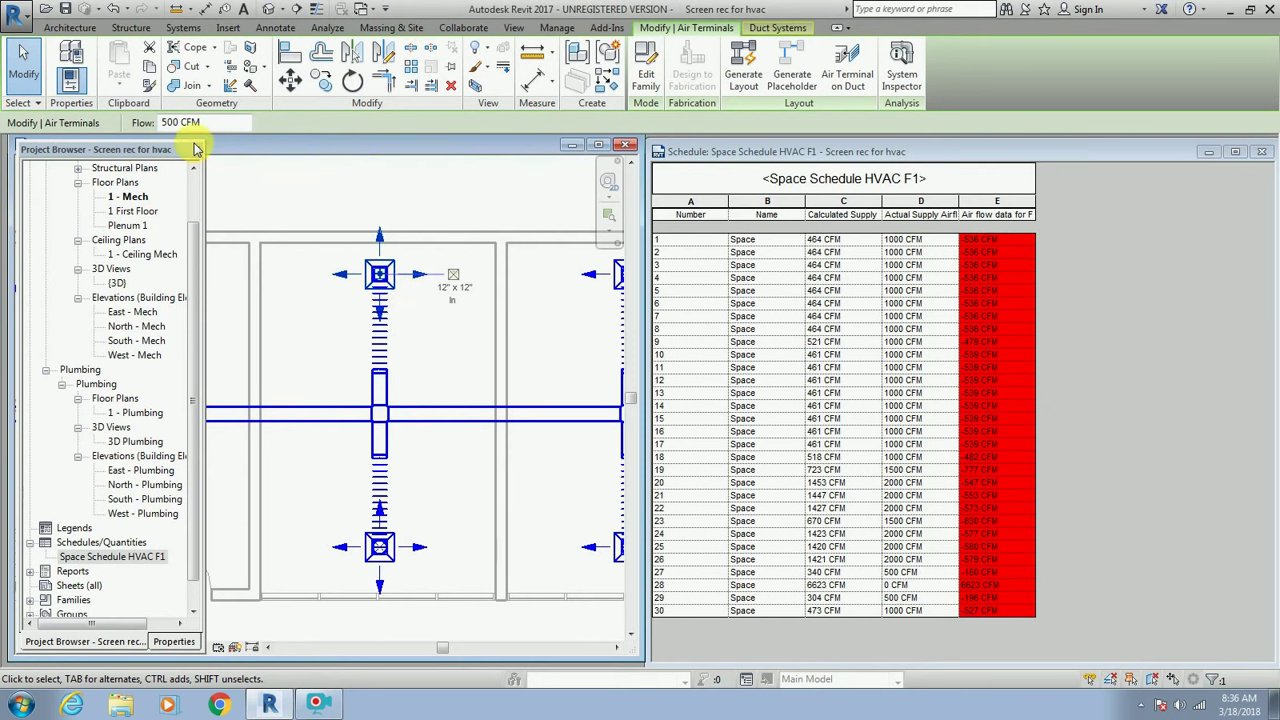
left_click_drag(179, 122, 141, 122)
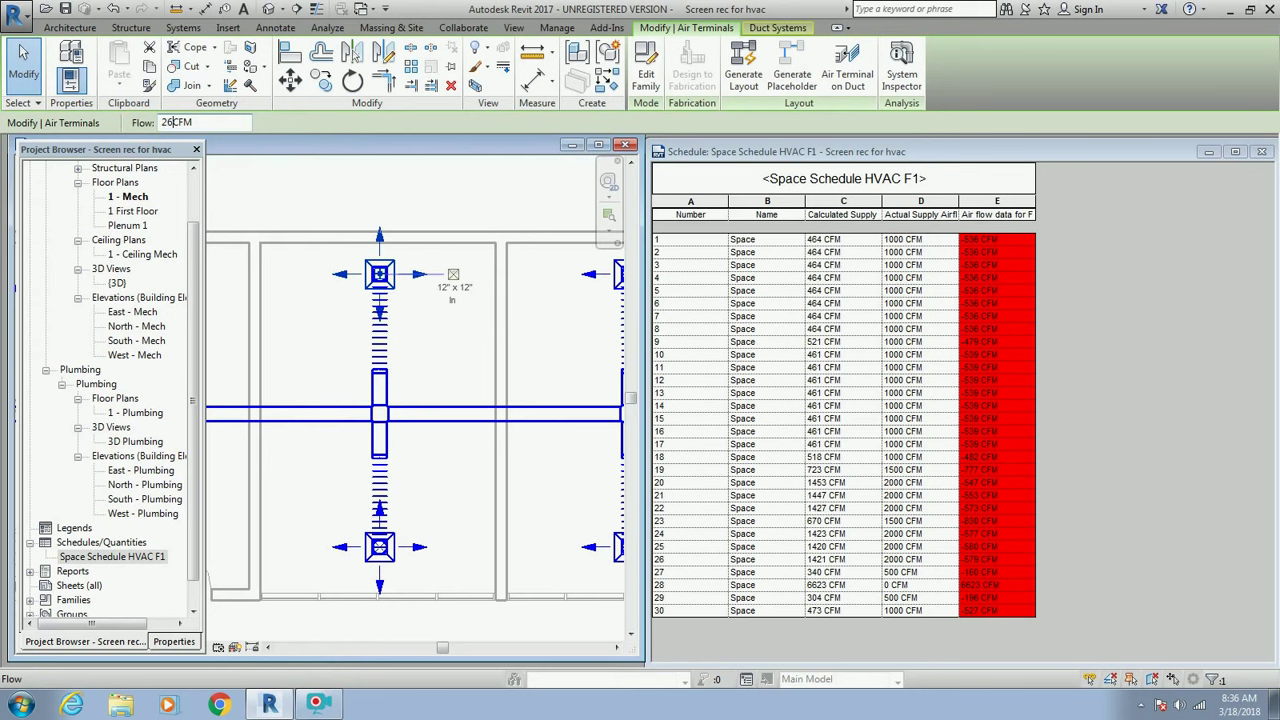
type("8")
key("Return")
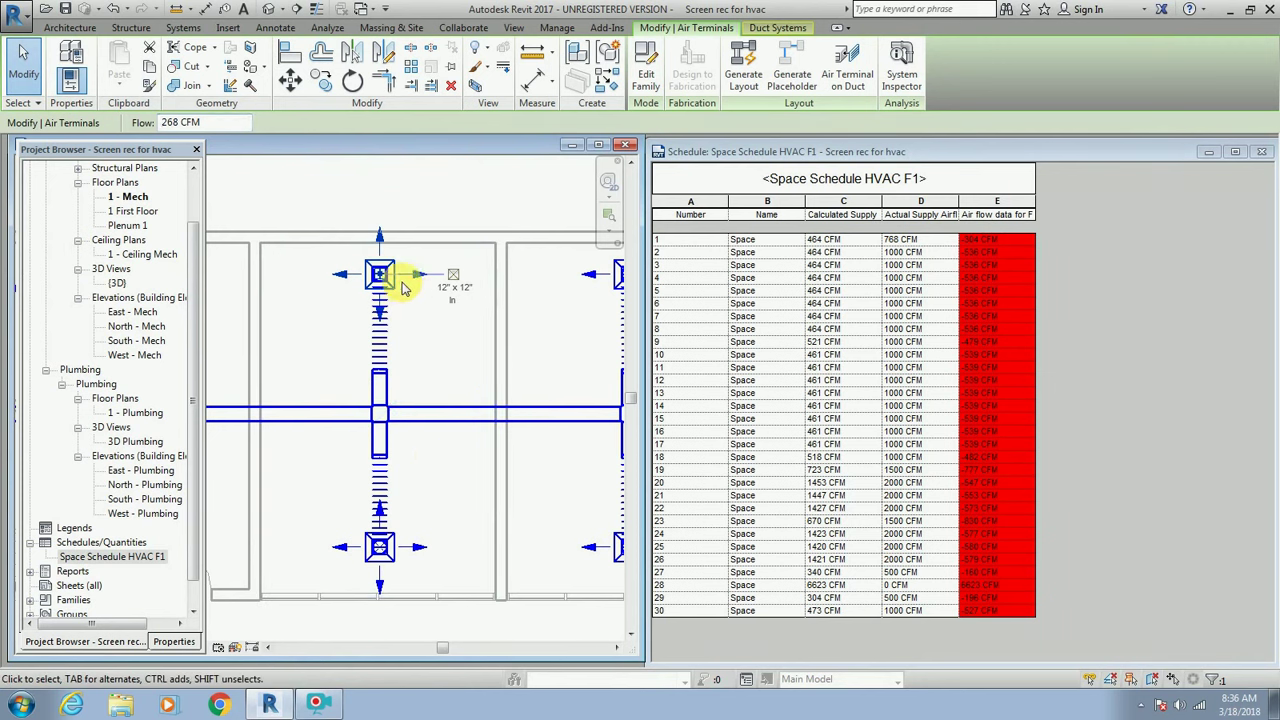
Set the room's other diffuser to 268 CFM, bringing space 1 to 536 CFM actual supply.
left_click(393, 563, "ctrl")
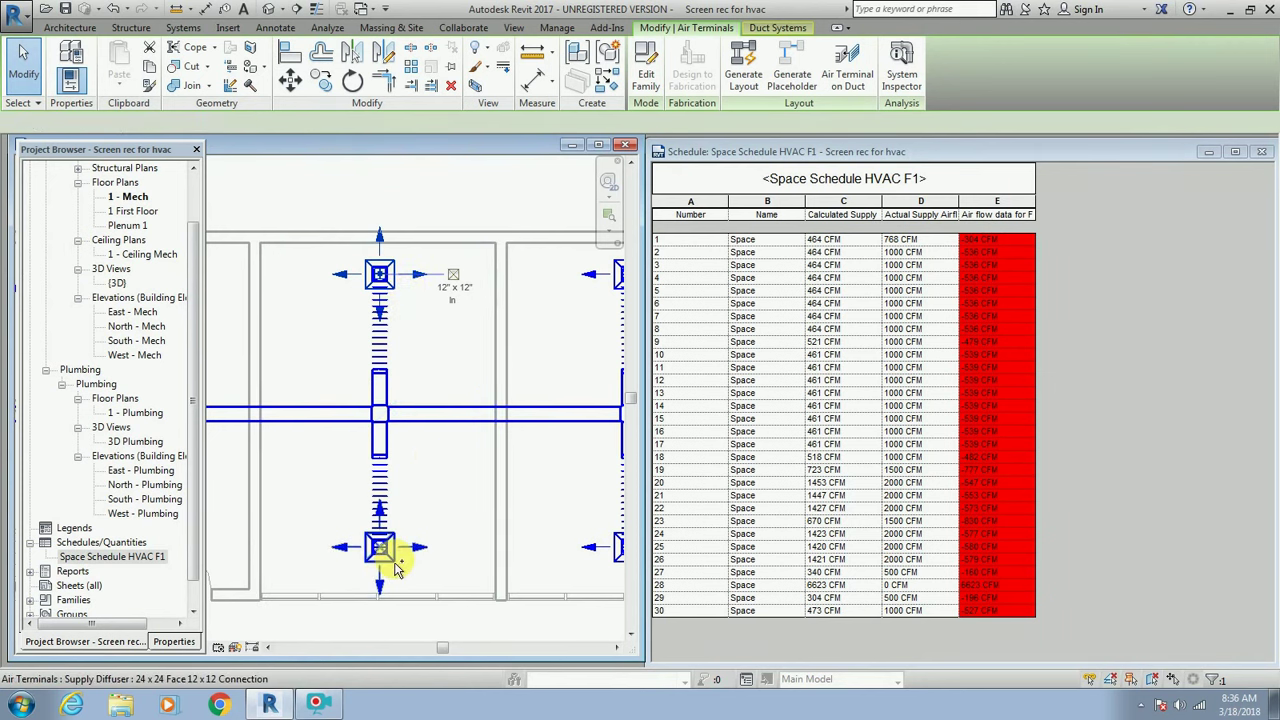
left_click(402, 291, "ctrl")
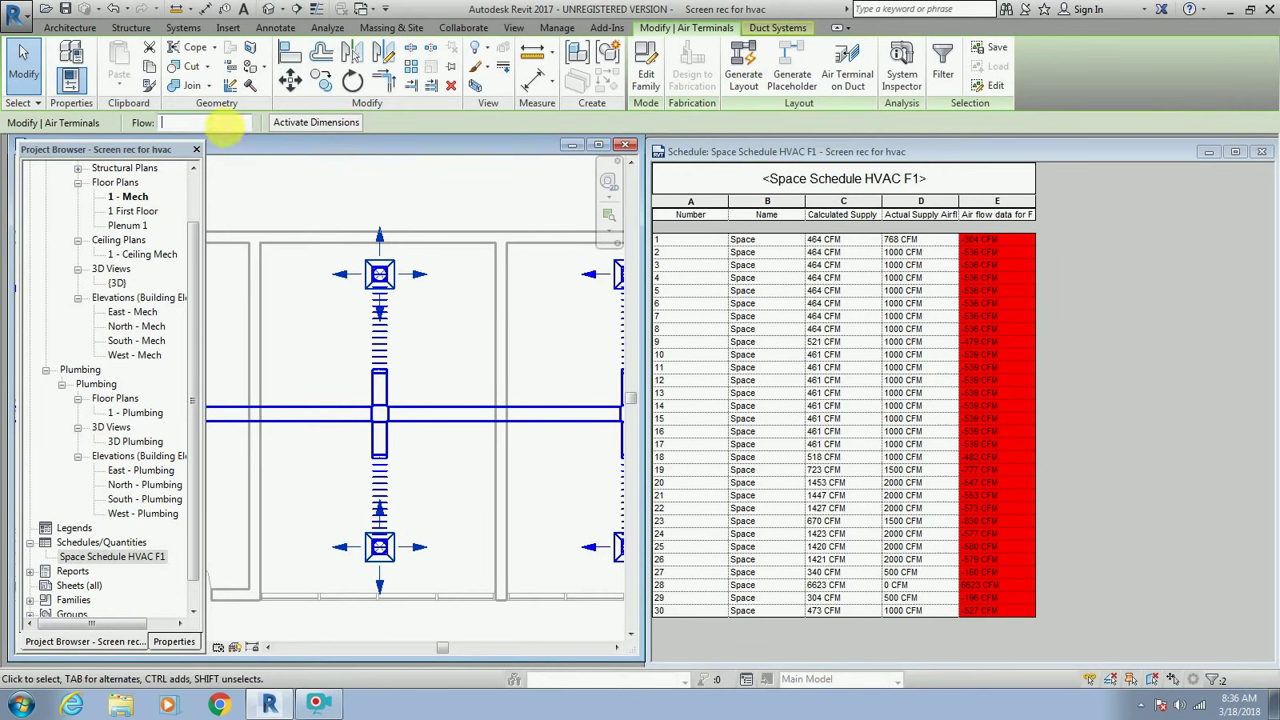
type("268")
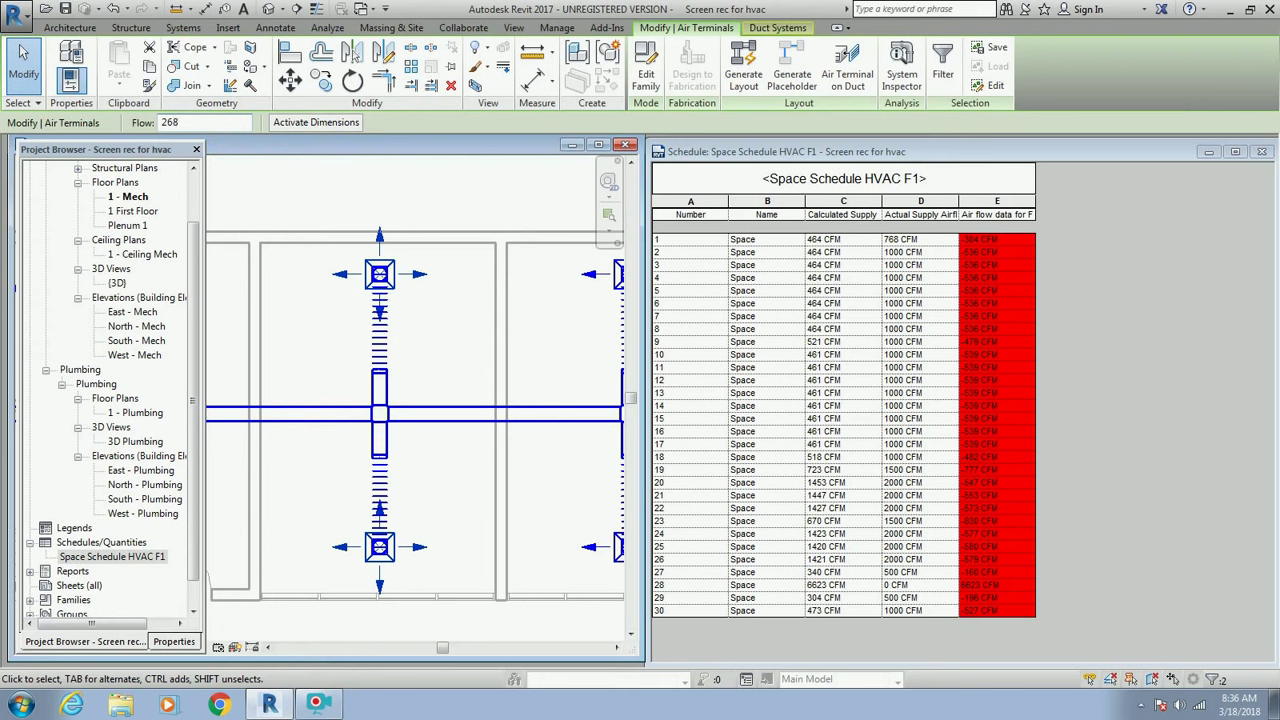
key("Return")
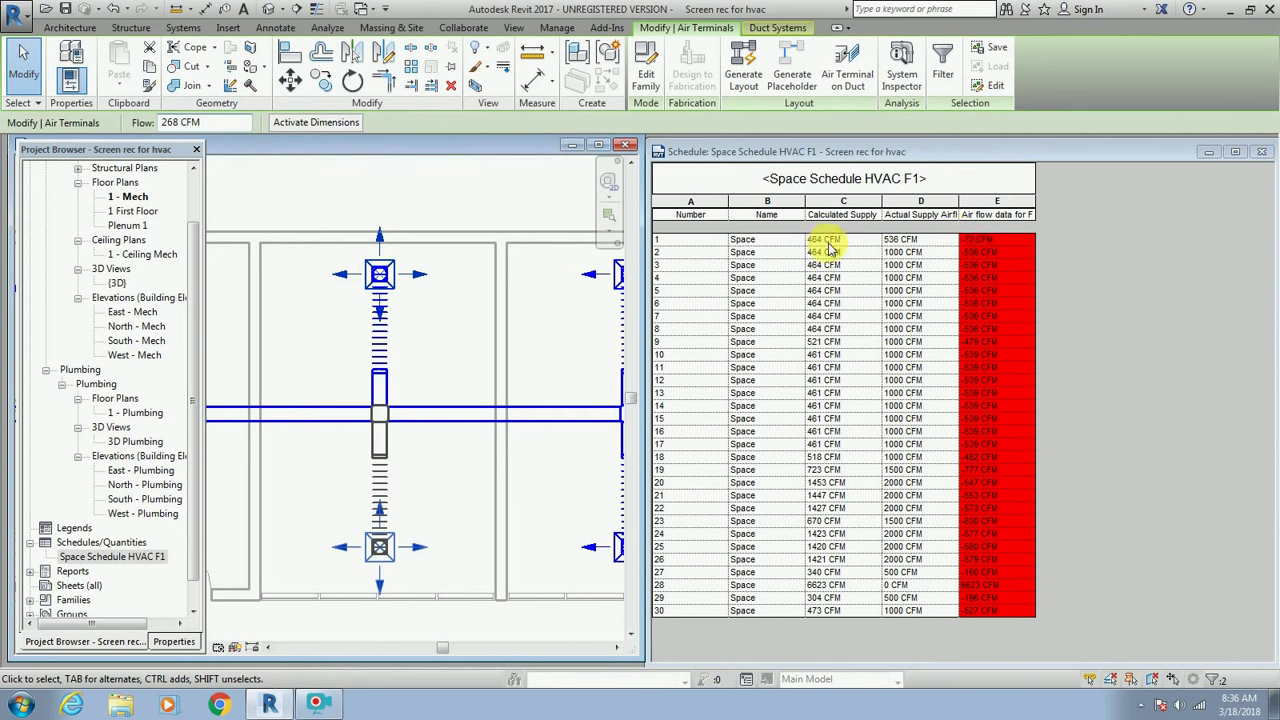
left_click(20, 702)
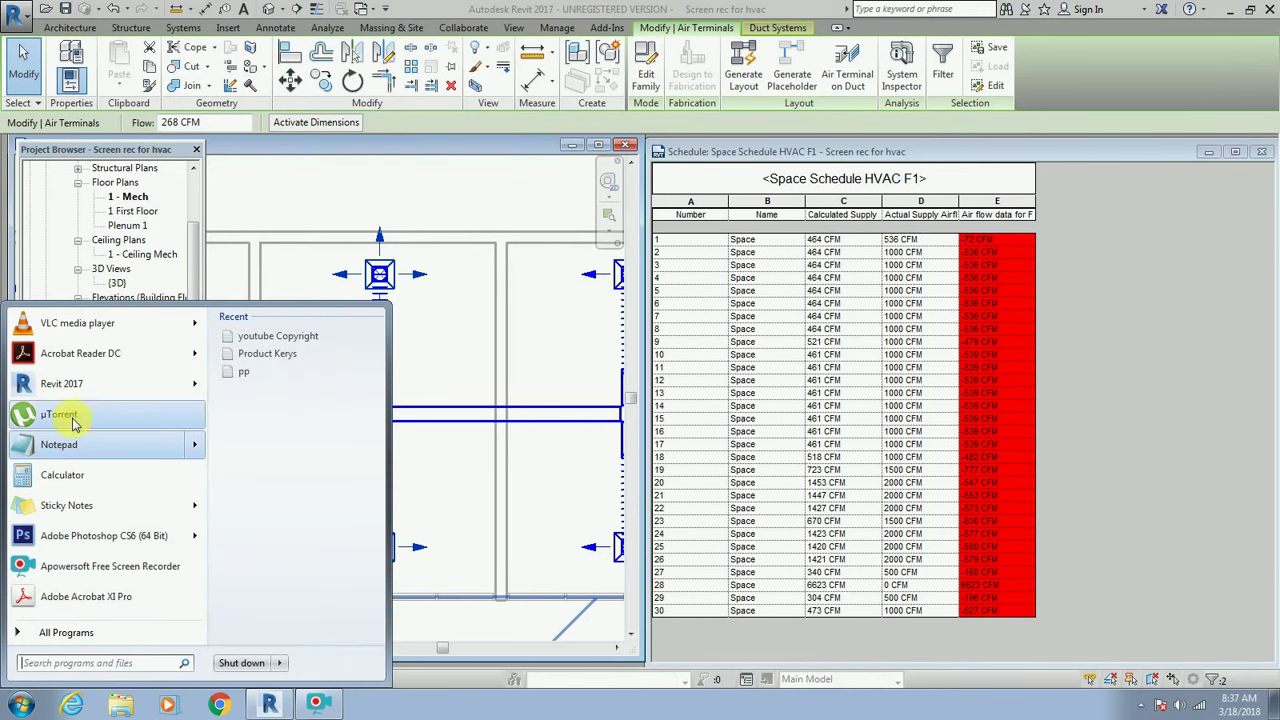
mouse_move(62, 384)
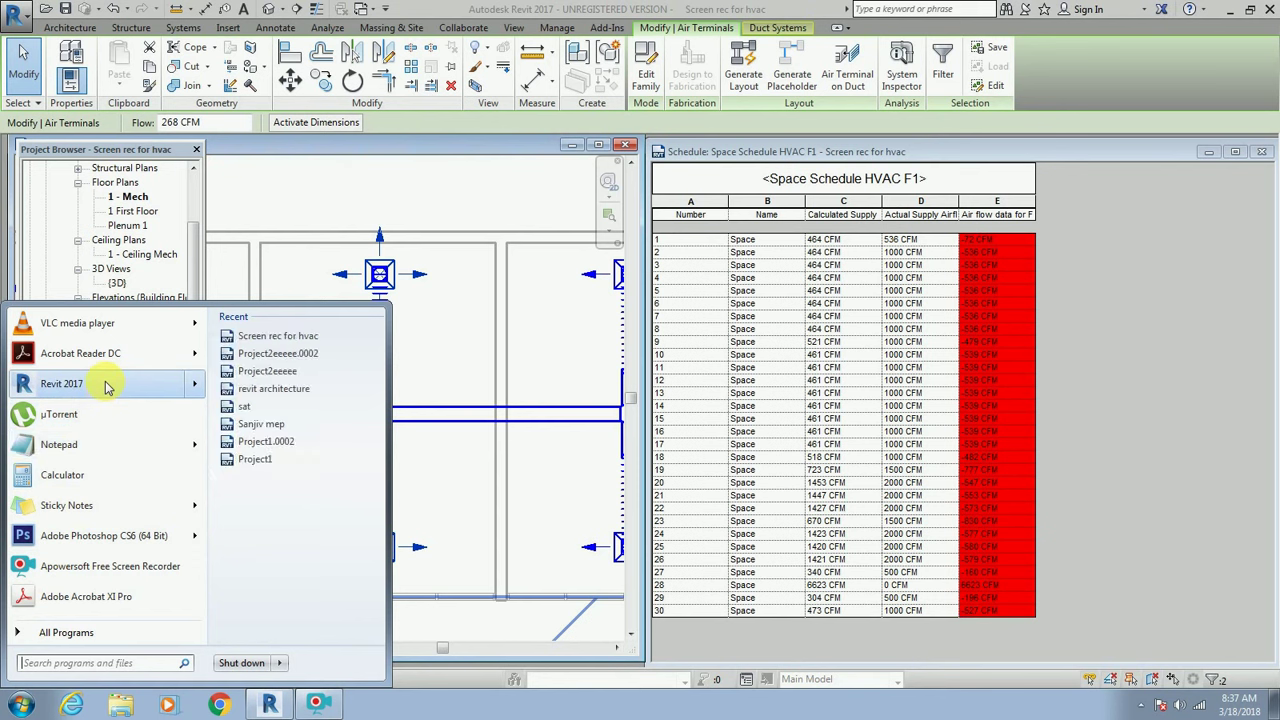
Undo the 268 CFM flow change so space 1 returns to 1000 CFM actual supply.
left_click(516, 342)
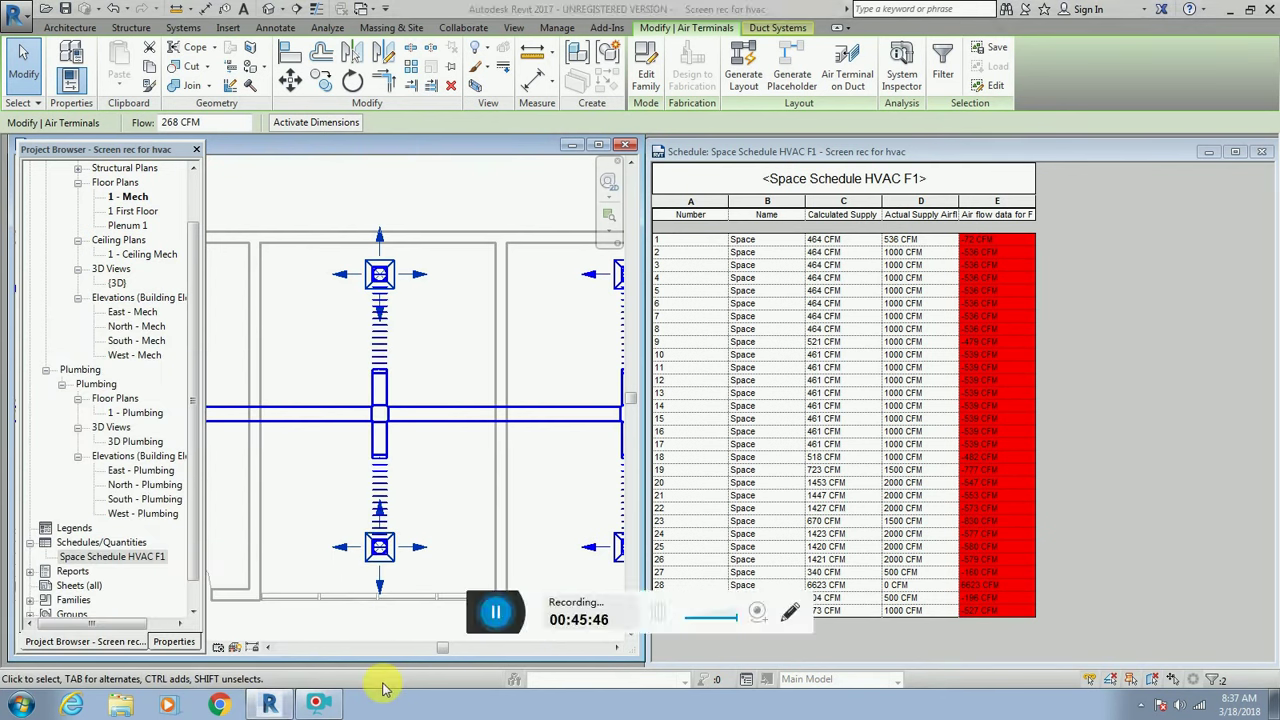
key("ctrl+z")
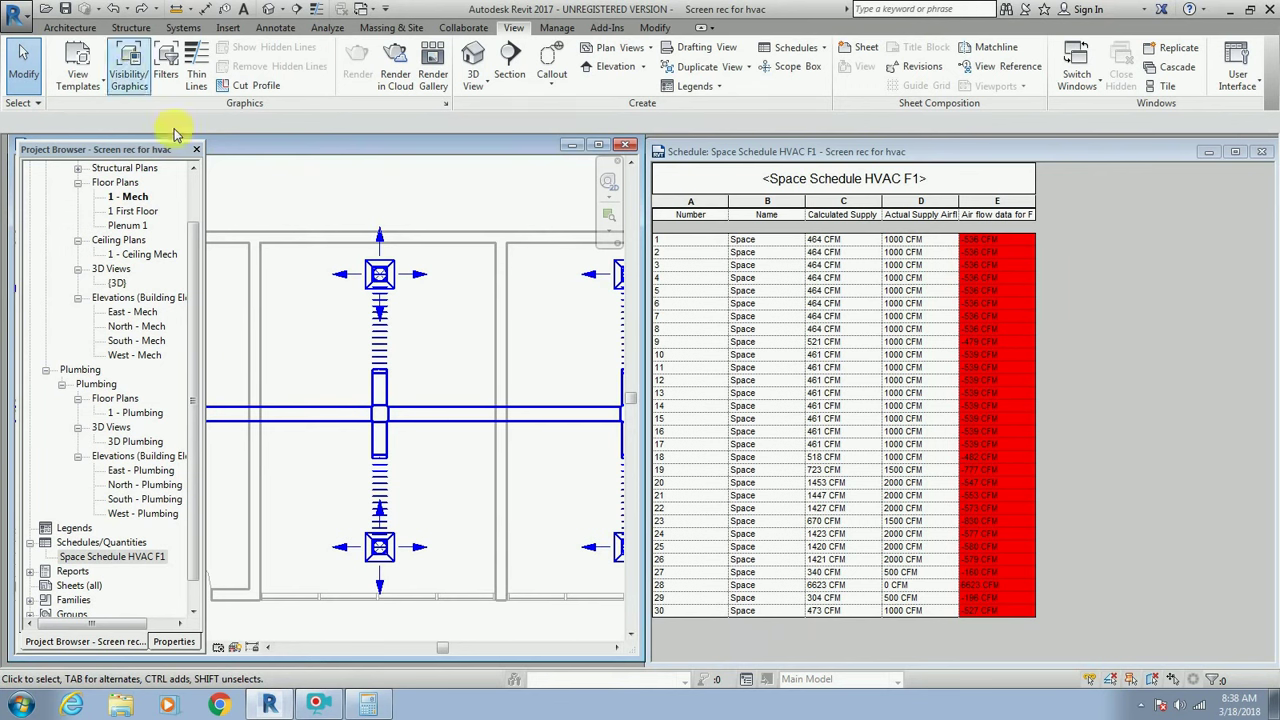
left_click(398, 290)
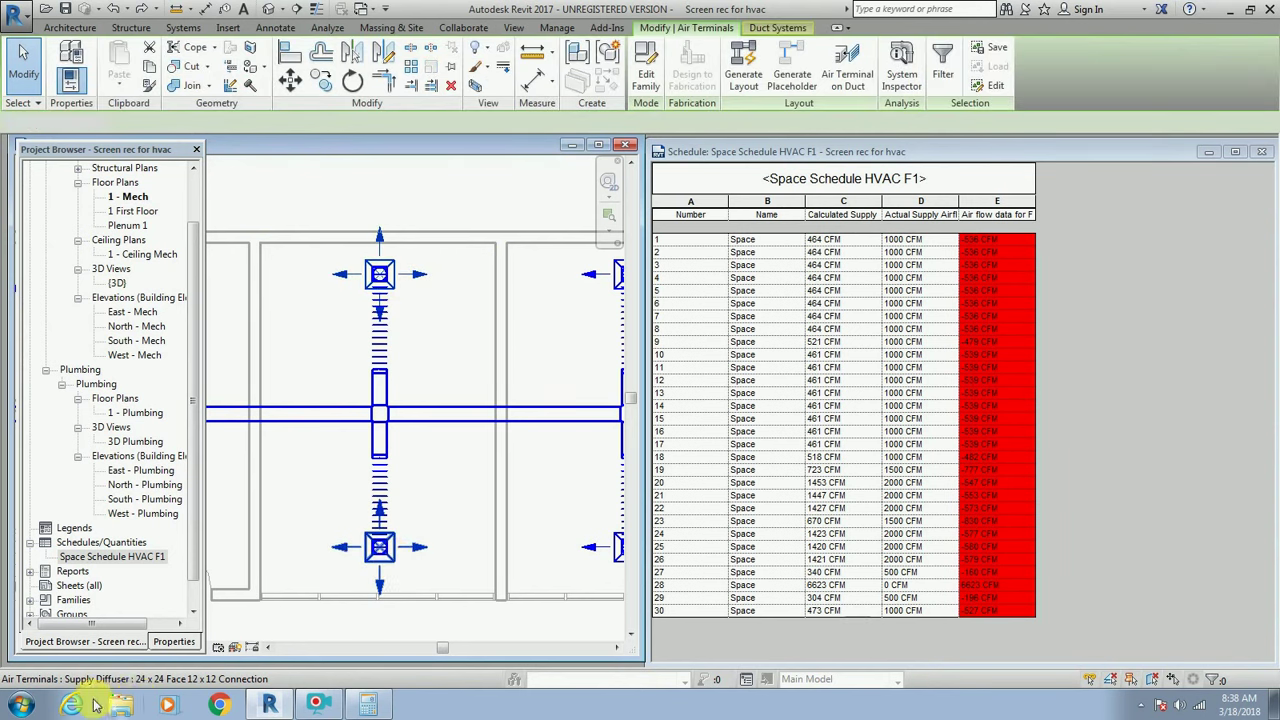
key("Escape")
Calculate 464 / 2 = 232 CFM per diffuser in Calculator.
left_click(20, 705)
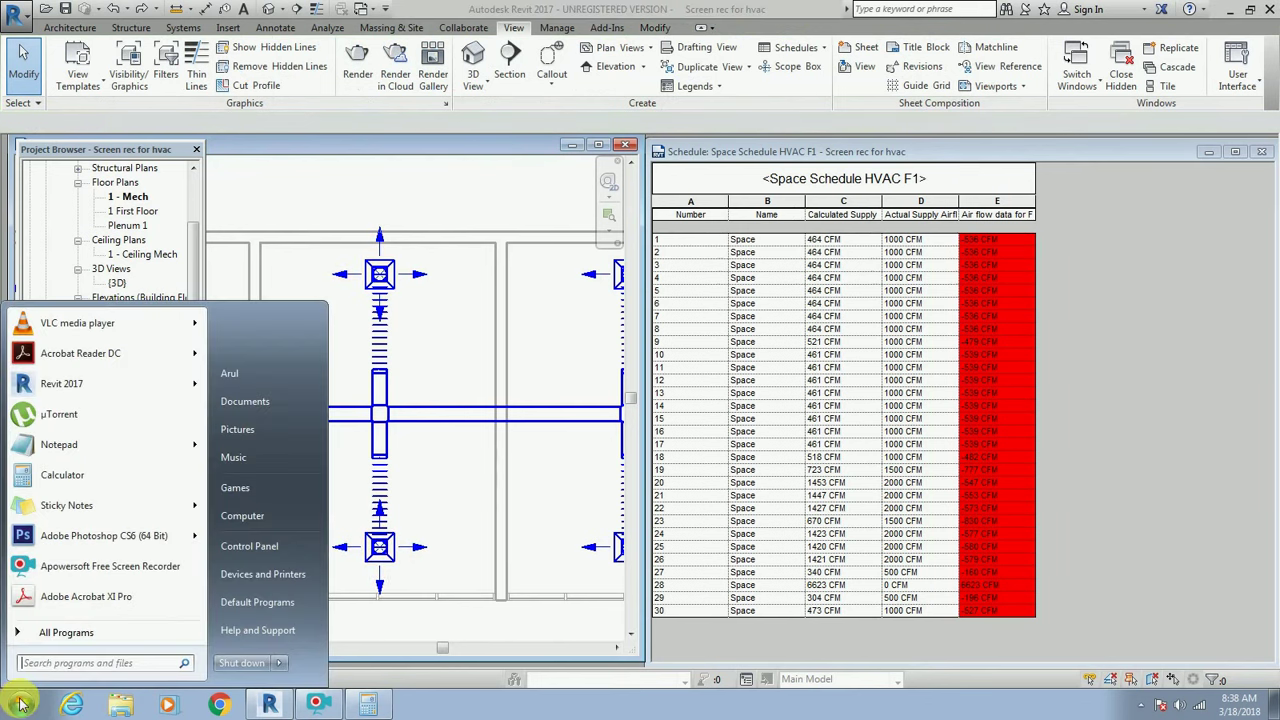
left_click(95, 485)
type("232")
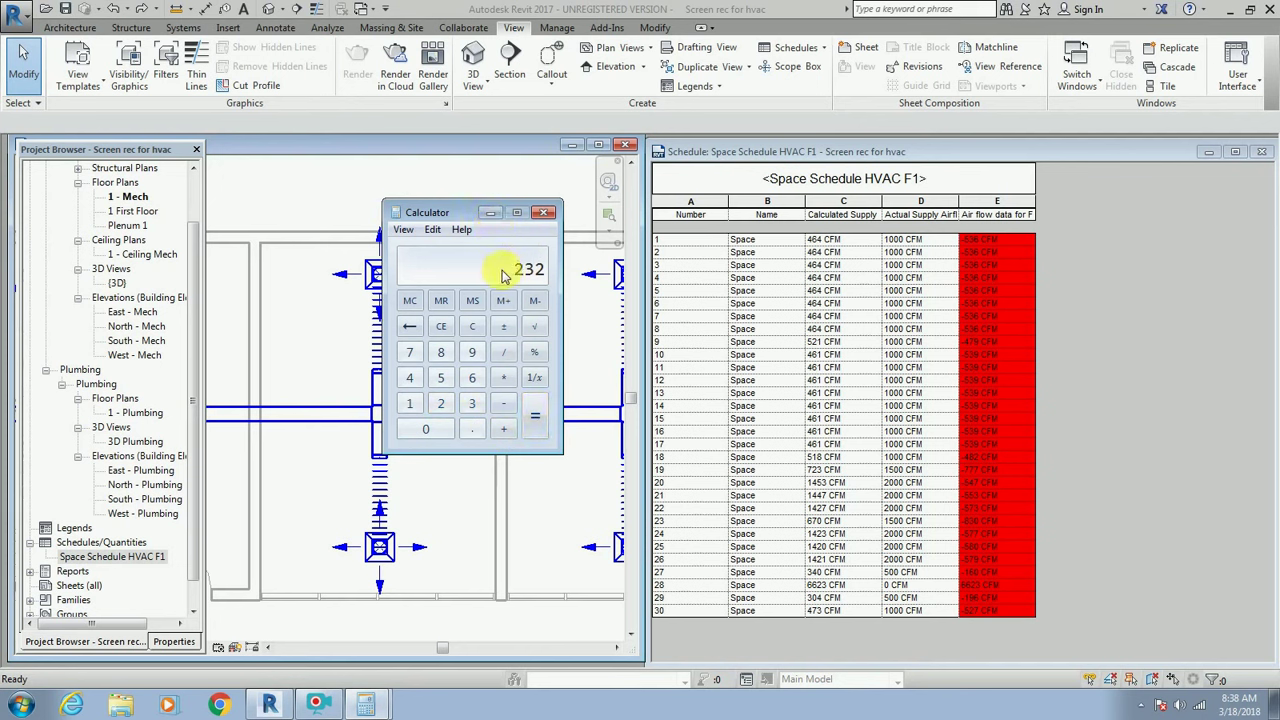
left_click(490, 212)
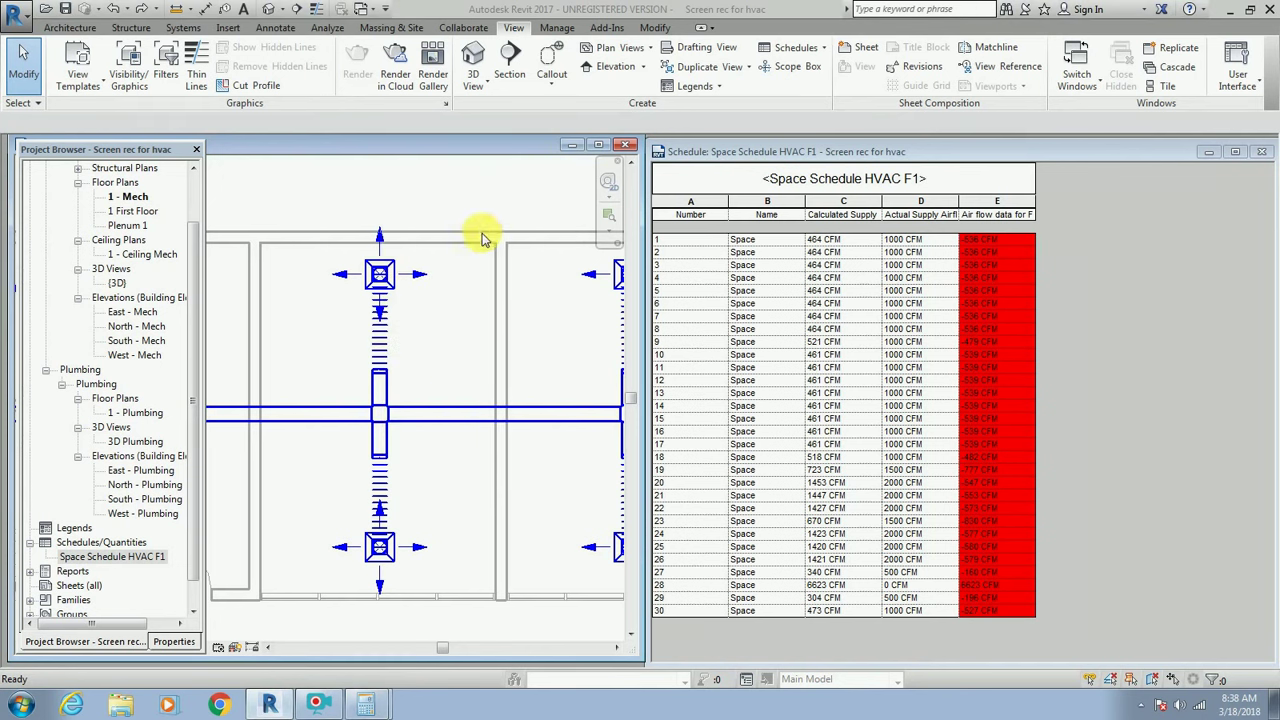
Set space 1's two supply diffusers to 232 CFM each.
left_click(393, 290)
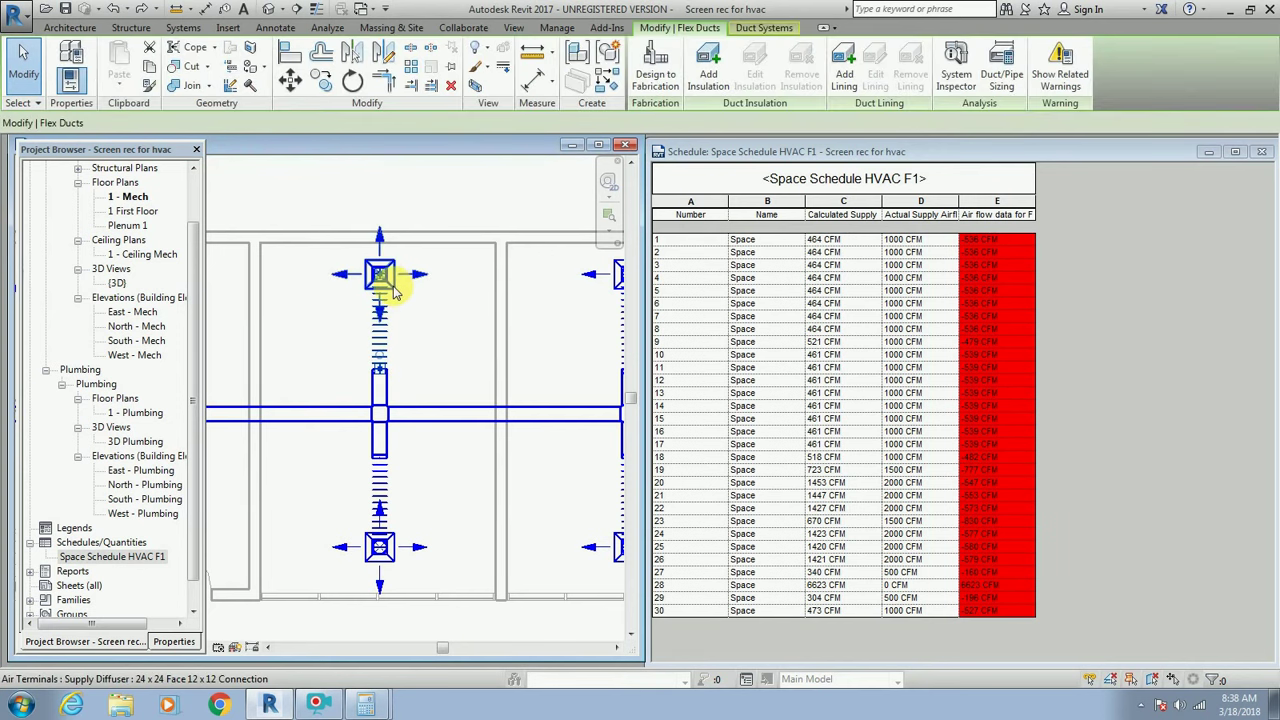
left_click(393, 290)
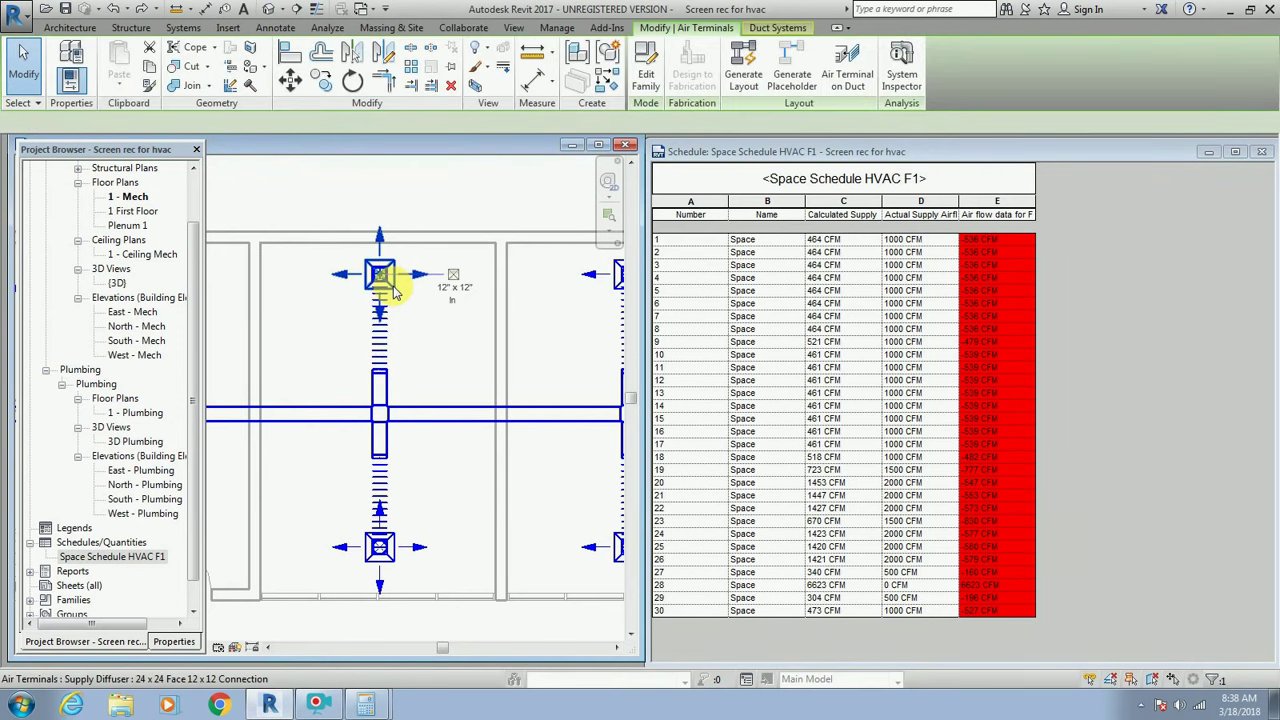
left_click(395, 562, "ctrl")
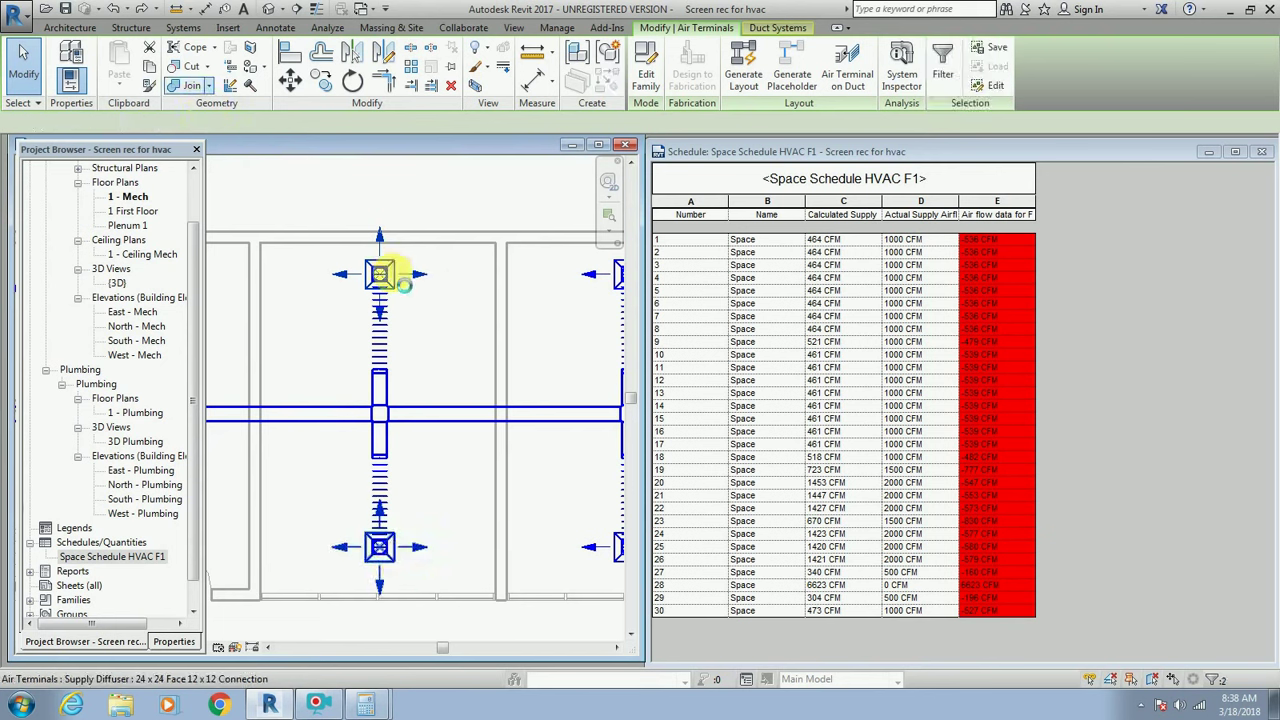
left_click(401, 282)
double_click(169, 122)
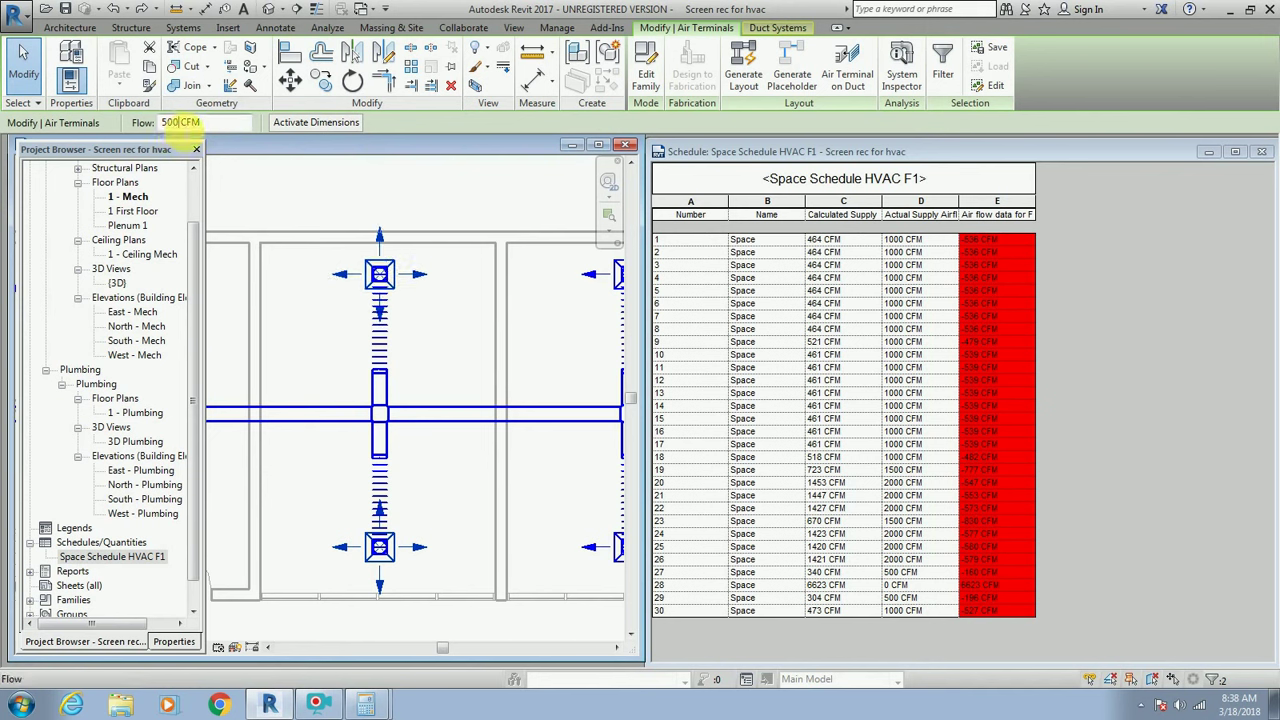
left_click(365, 705)
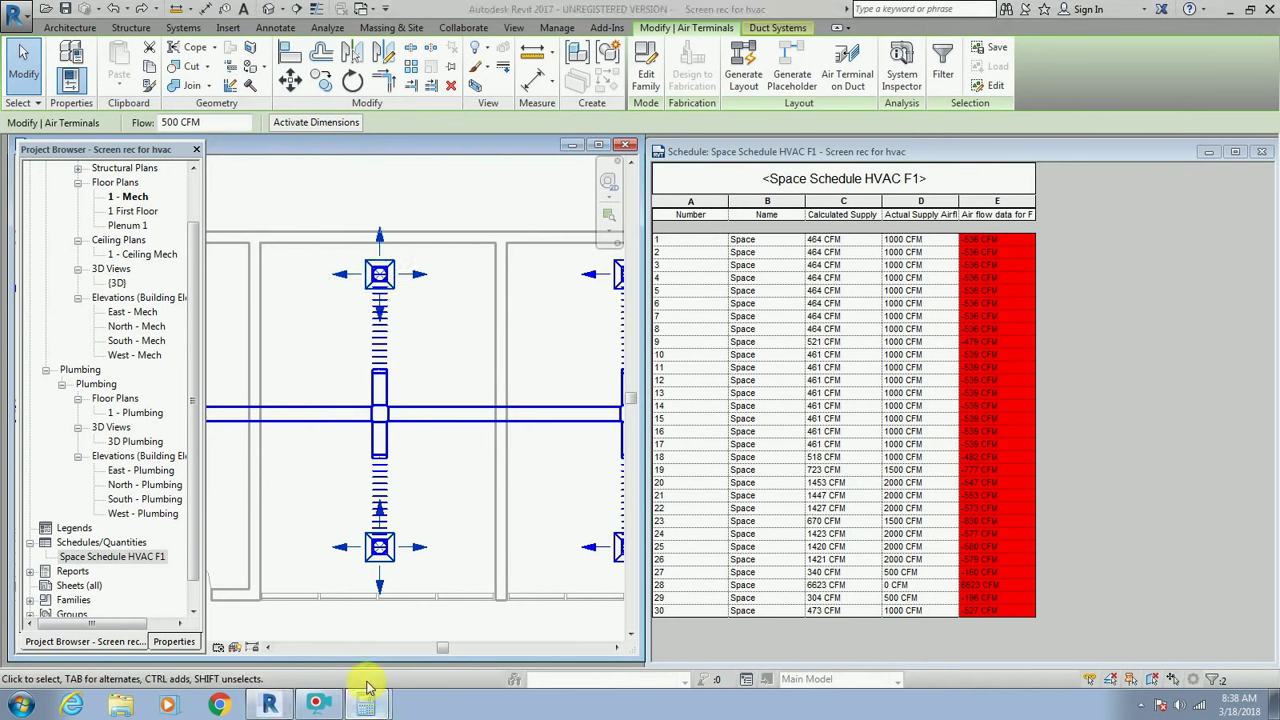
left_click(492, 210)
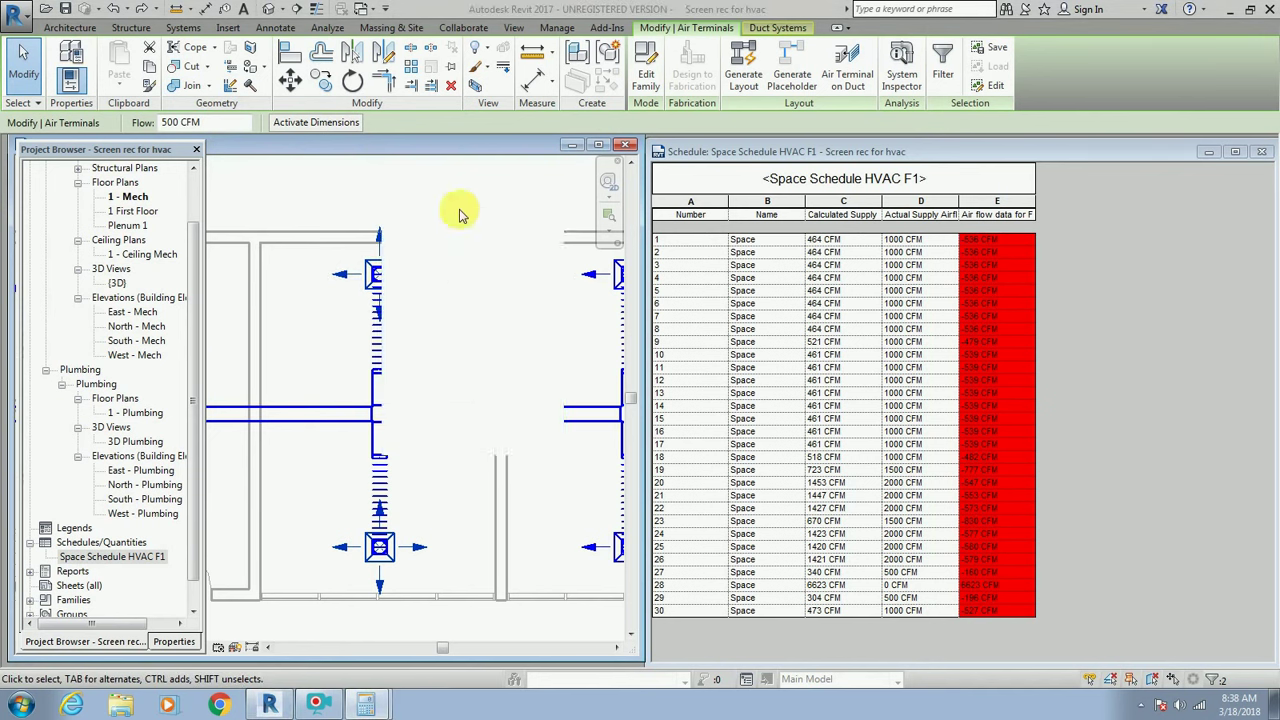
left_click(176, 122)
double_click(170, 122)
type("232")
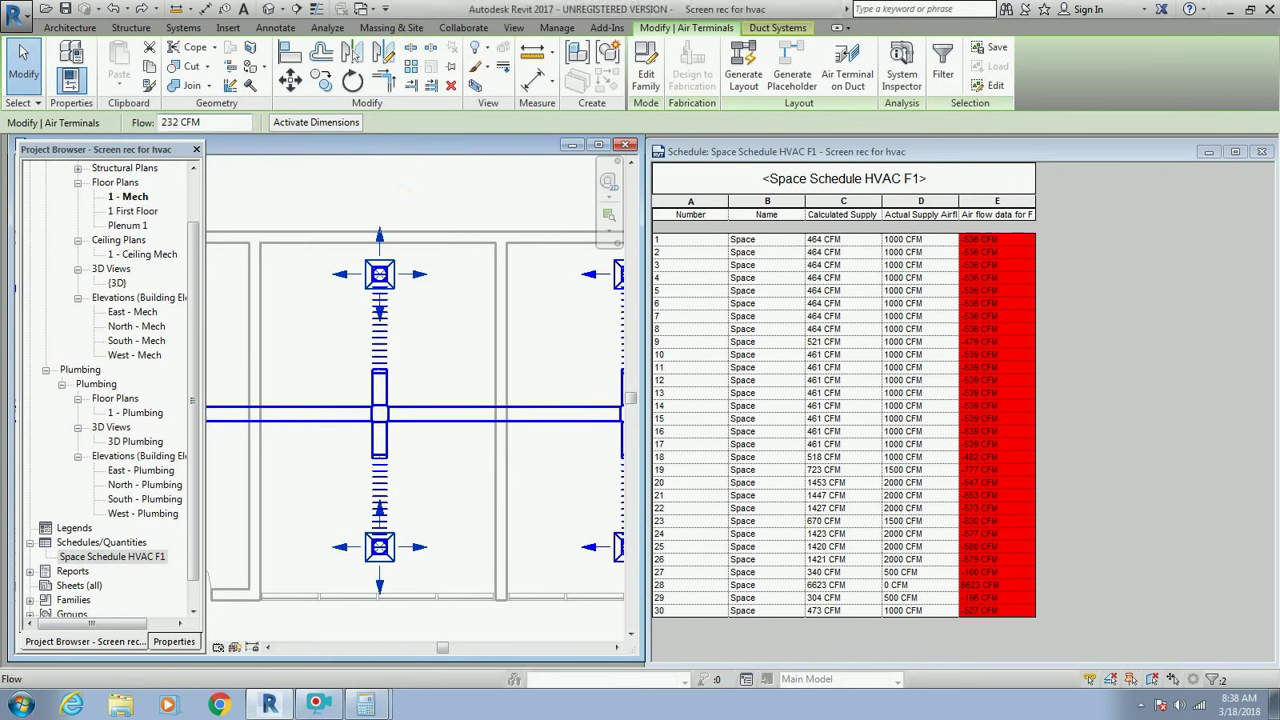
key("Return")
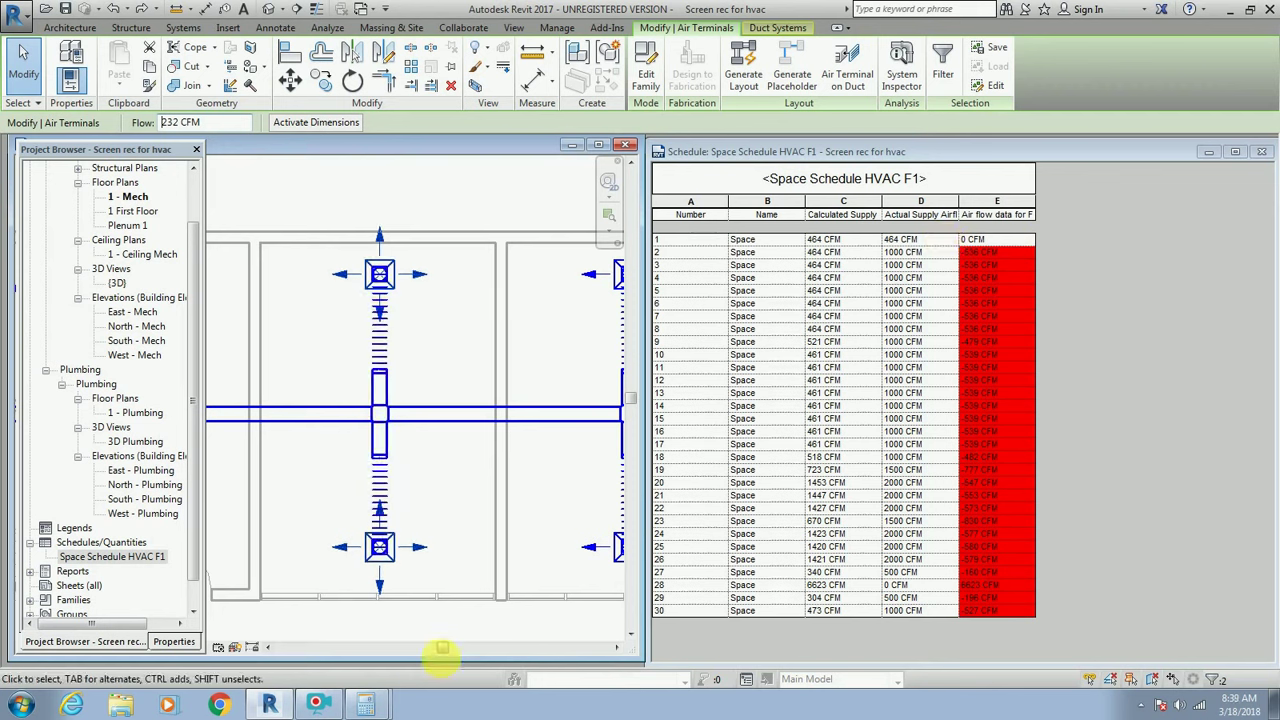
left_click_drag(445, 650, 486, 650)
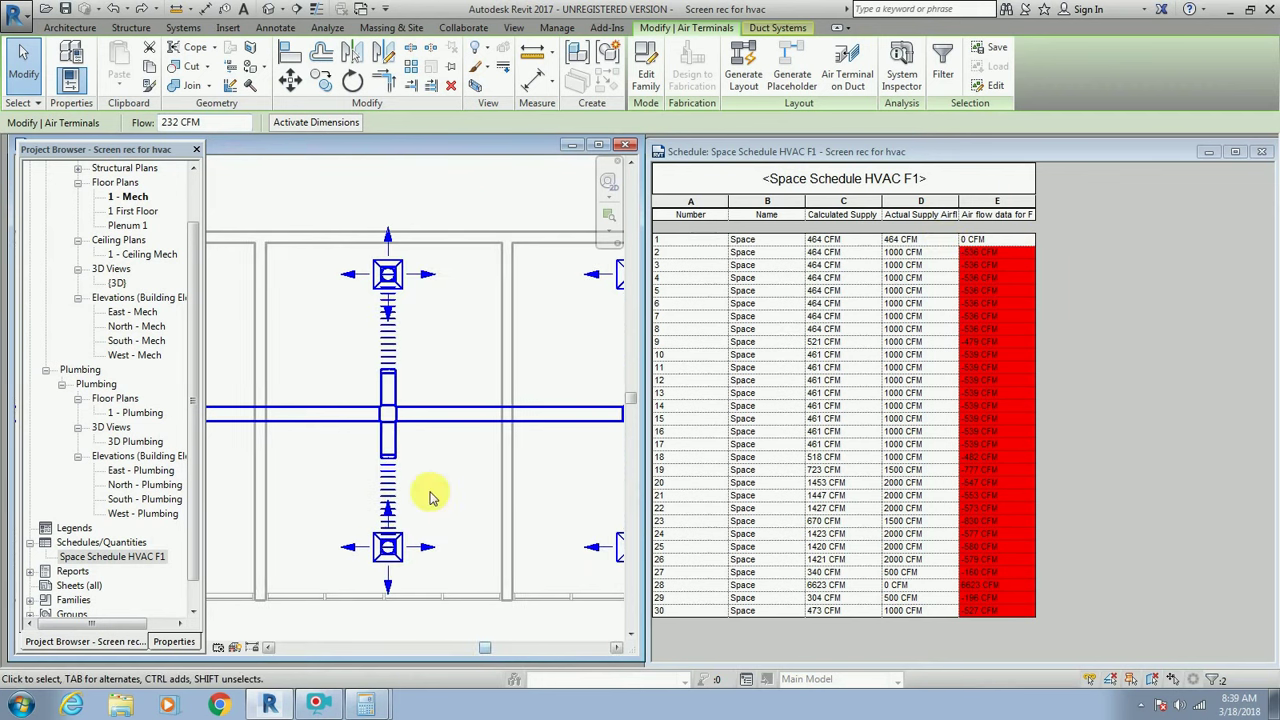
Set the next room's upper and lower diffusers to 232 CFM.
left_click(405, 295)
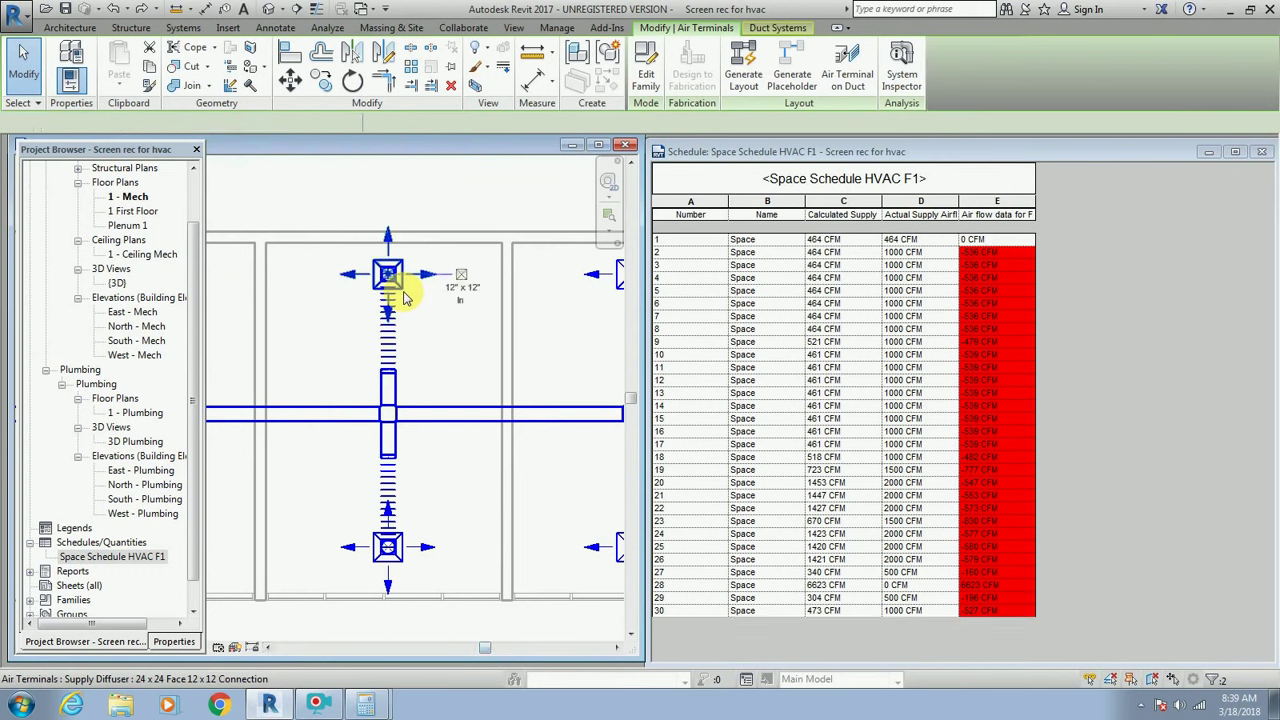
left_click(403, 566)
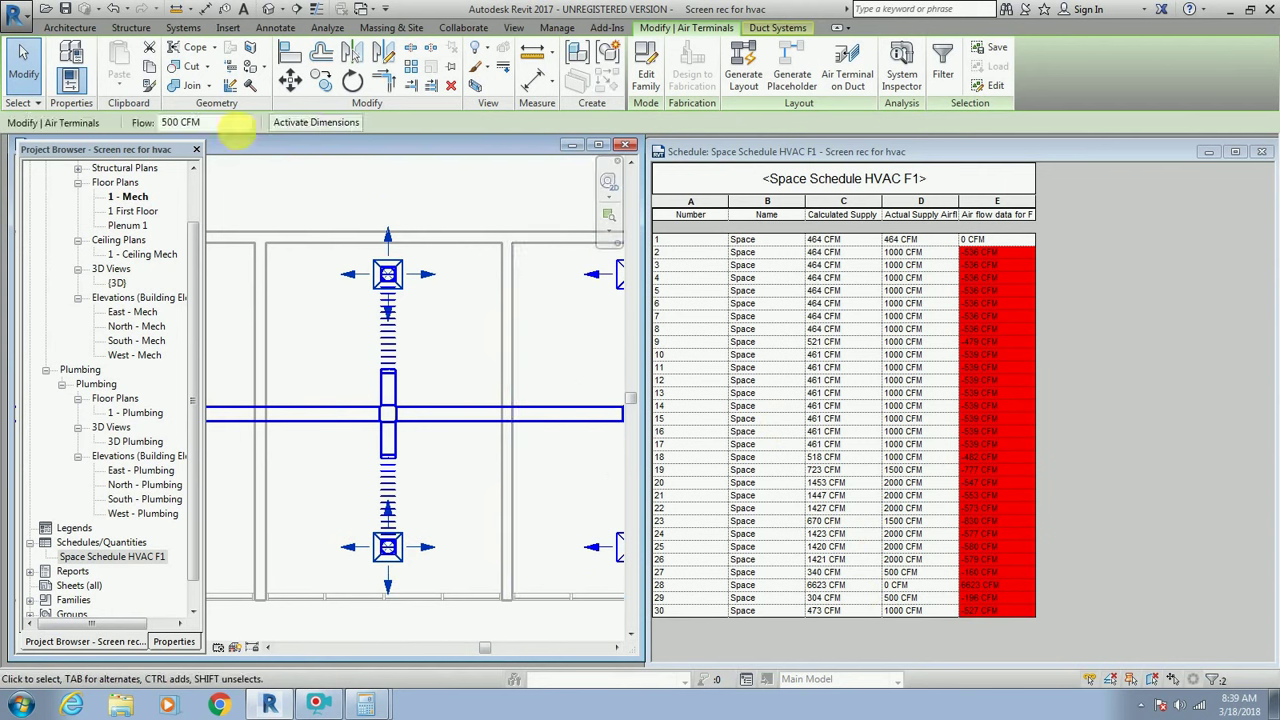
left_click_drag(178, 122, 145, 122)
type("232")
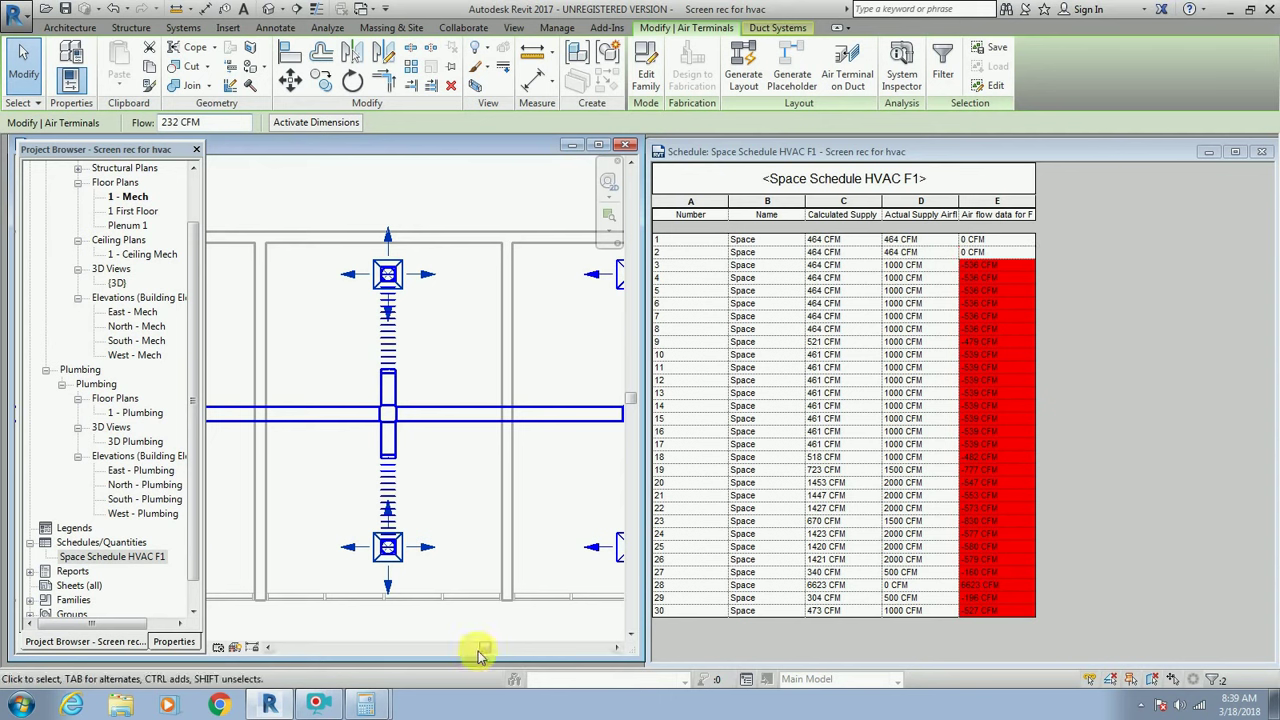
left_click_drag(497, 651, 540, 651)
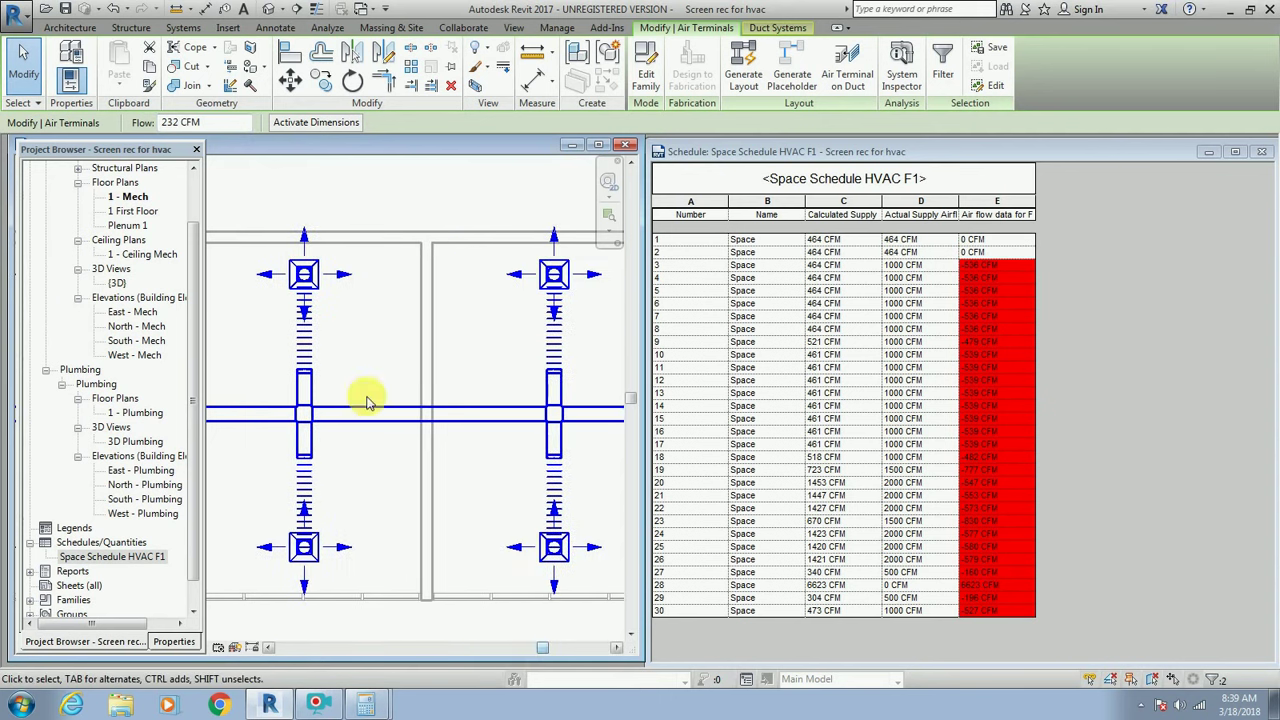
Set the four diffusers of the left and right rooms to 232 CFM.
left_click(320, 294)
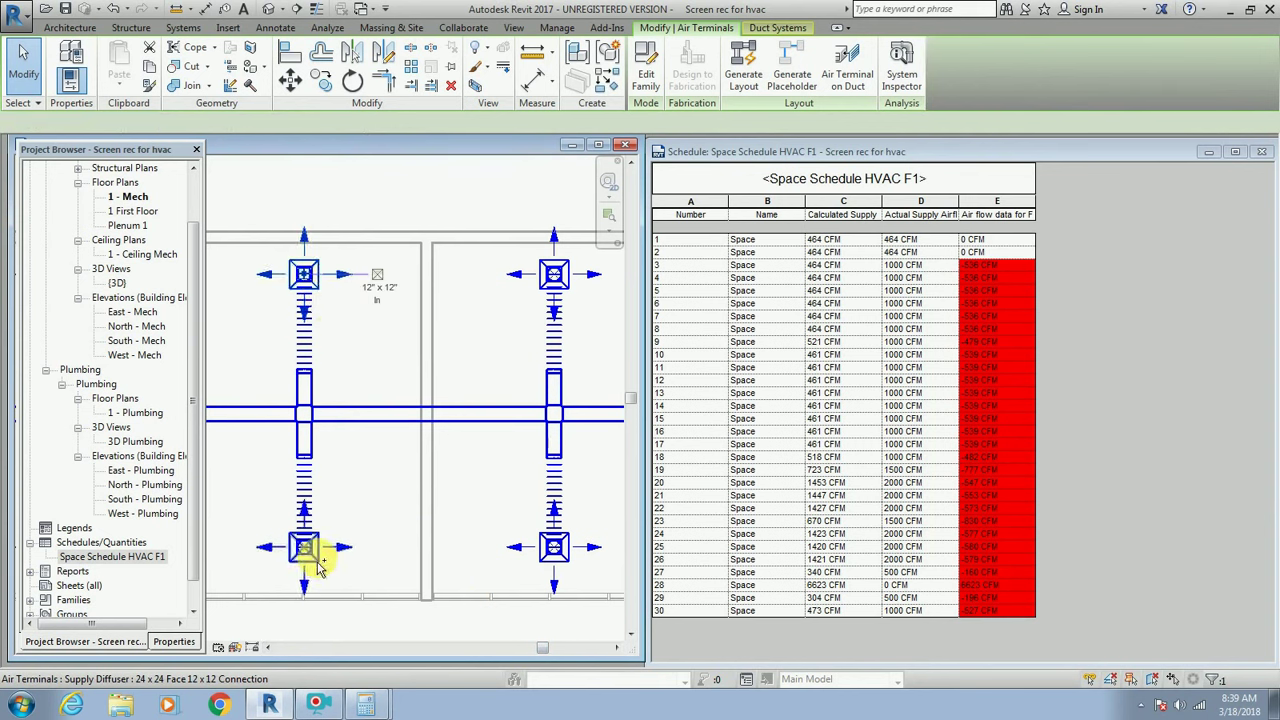
left_click(562, 280, "ctrl")
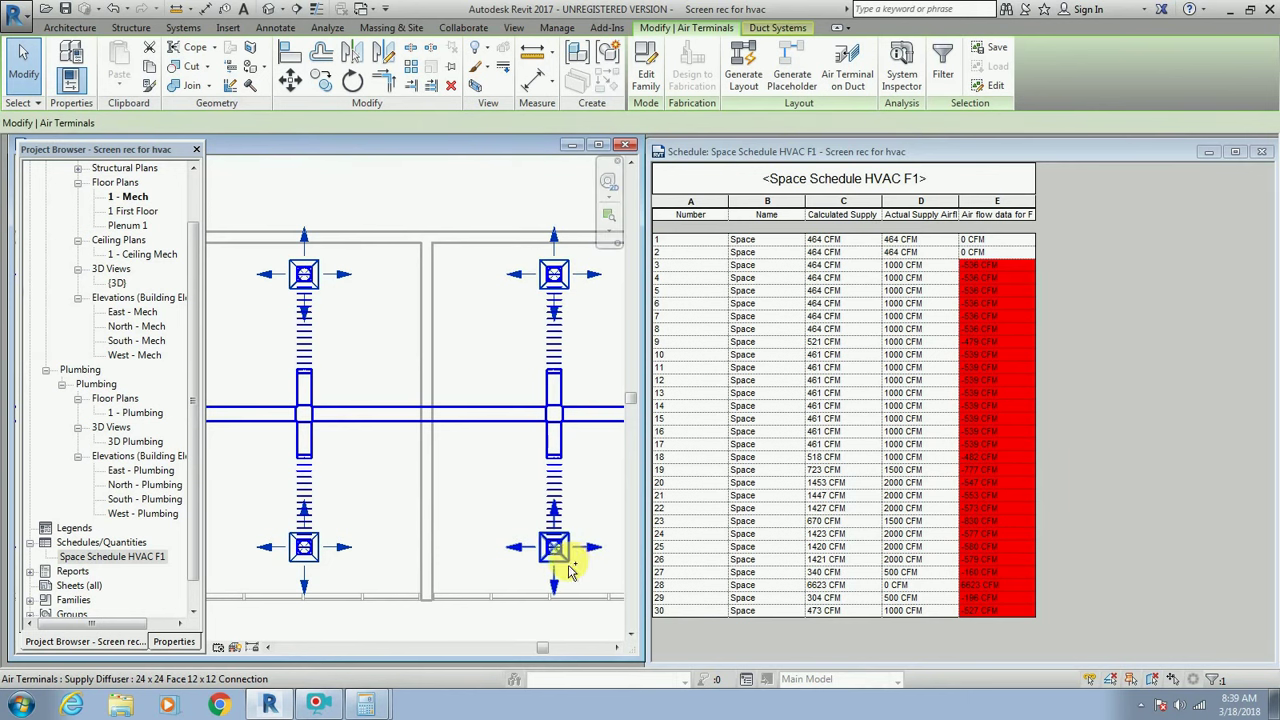
left_click(284, 248)
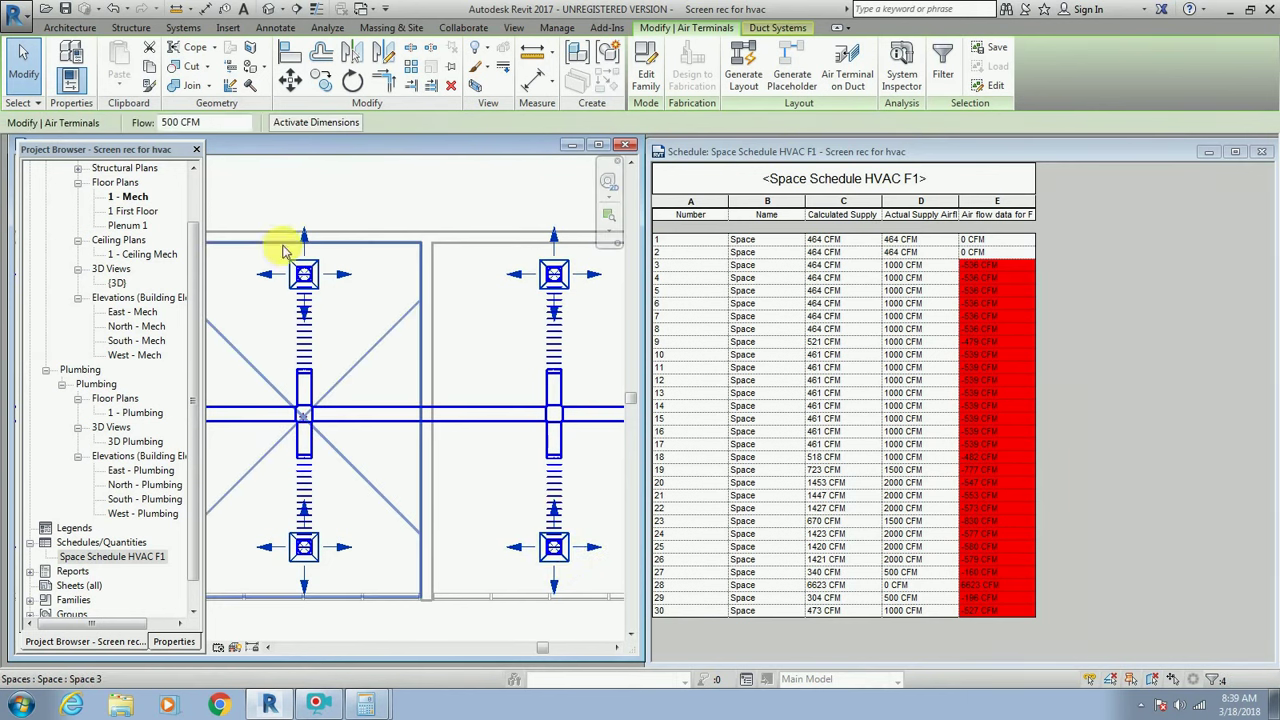
double_click(168, 122)
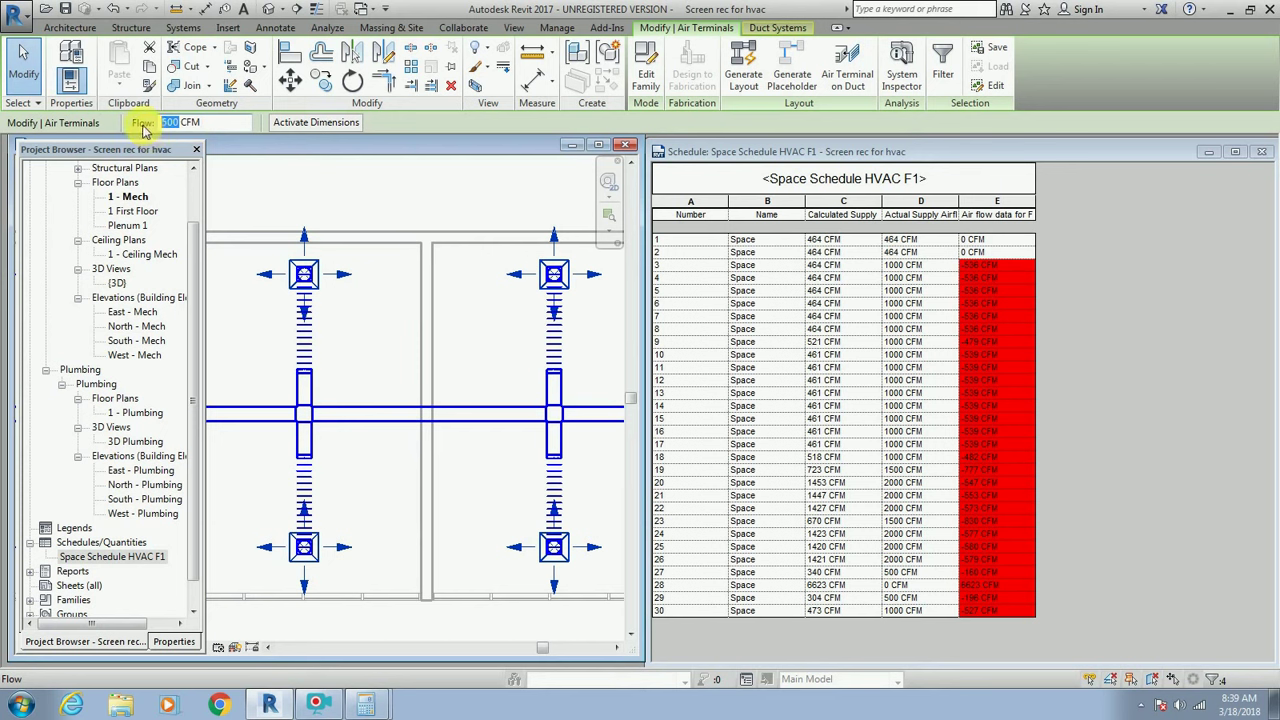
type("232")
key("Return")
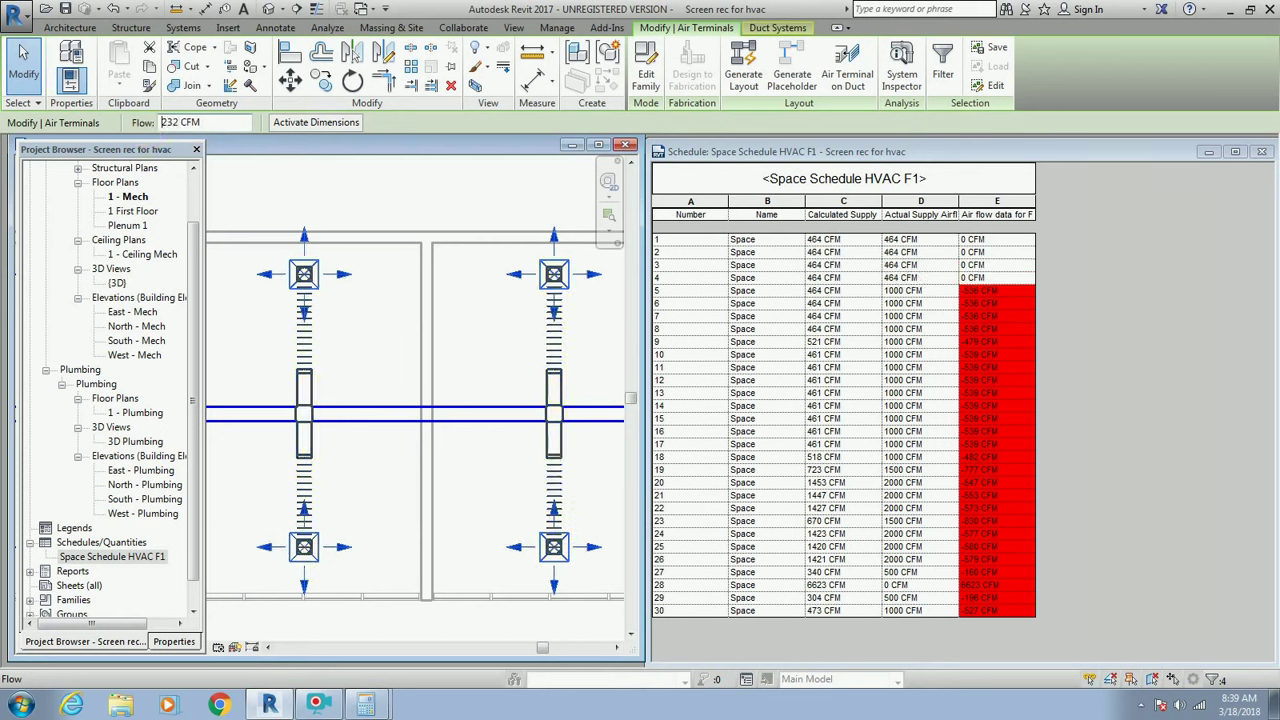
left_click_drag(542, 647, 620, 652)
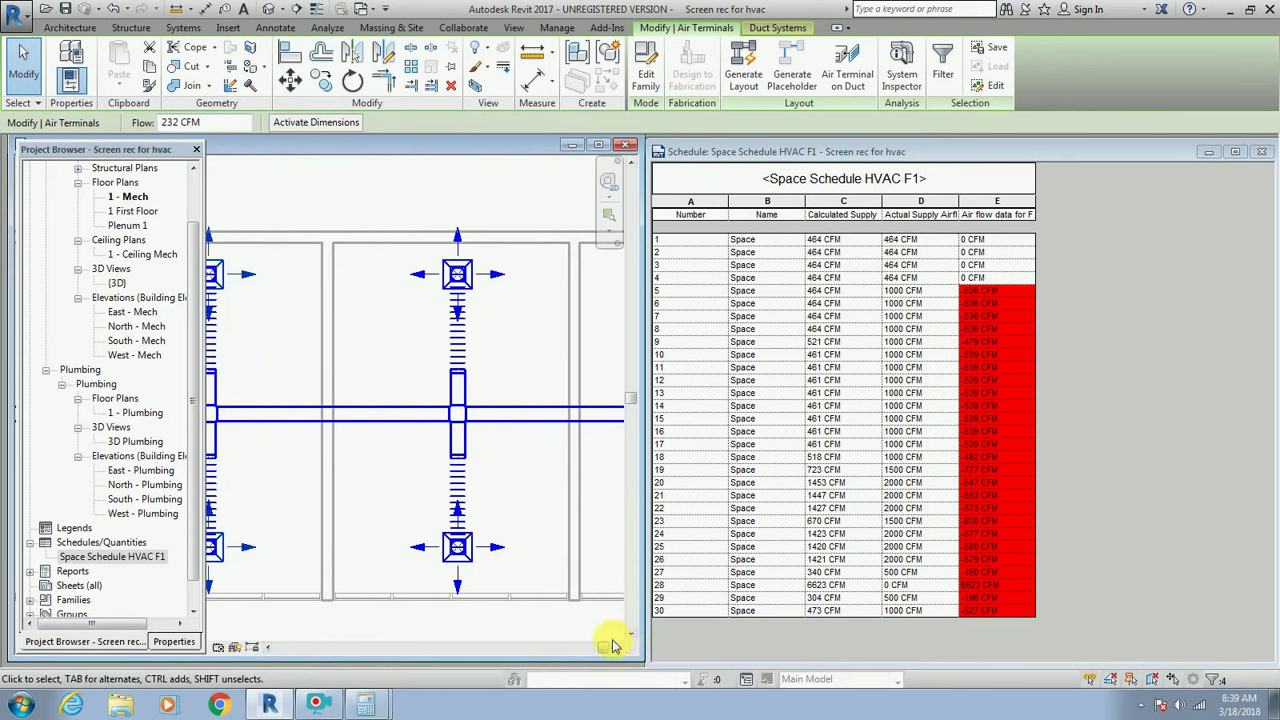
Select both supply diffusers in the next room further down the plan.
scroll(480, 509, "down", 3)
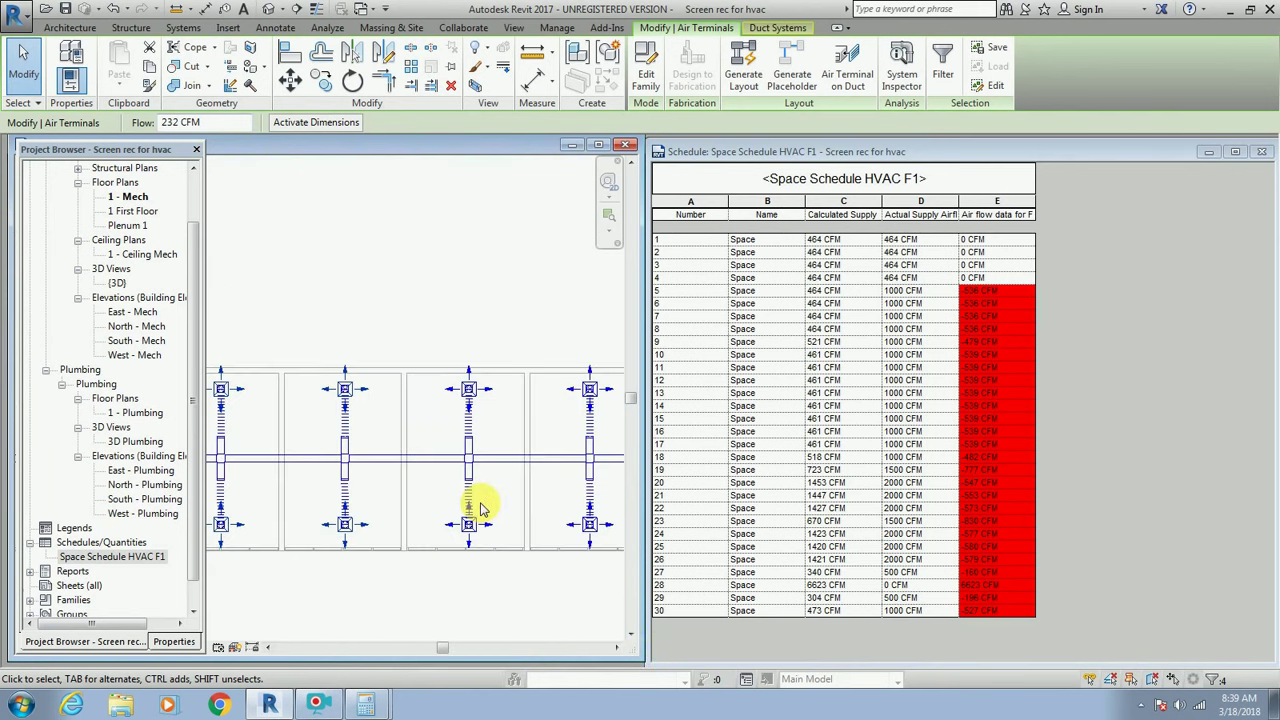
scroll(480, 509, "down", 2)
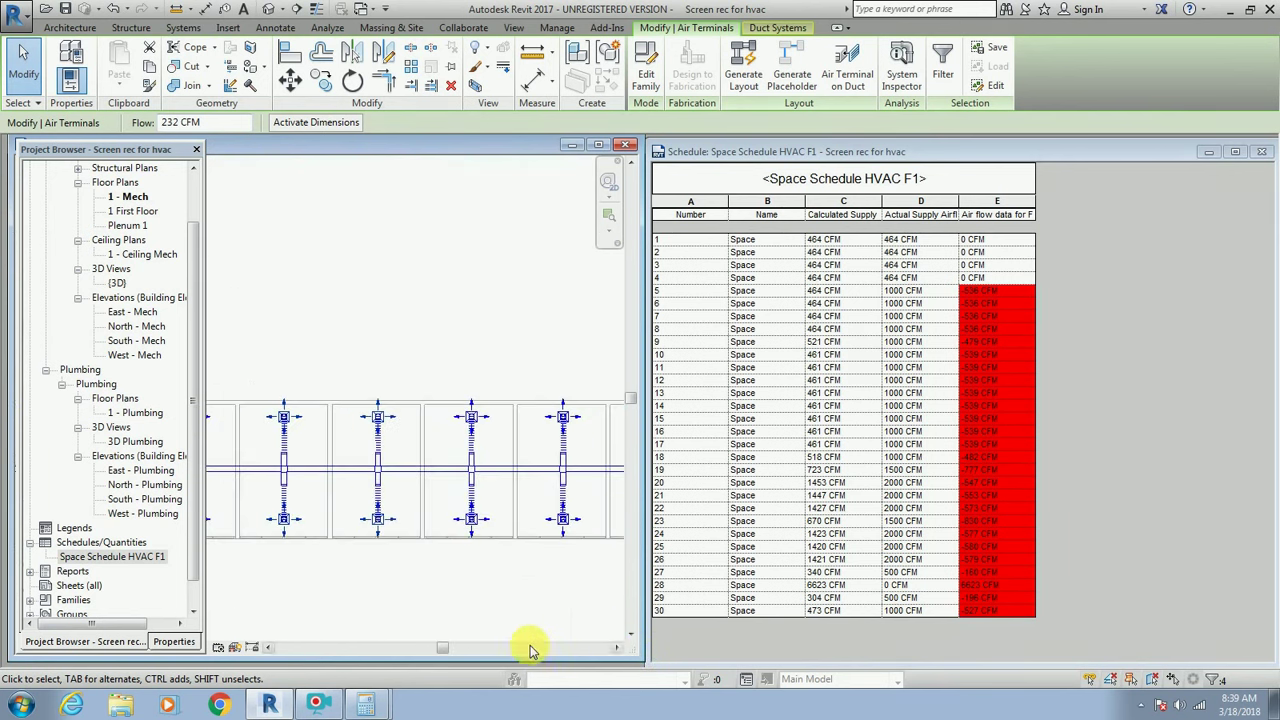
left_click_drag(443, 648, 457, 648)
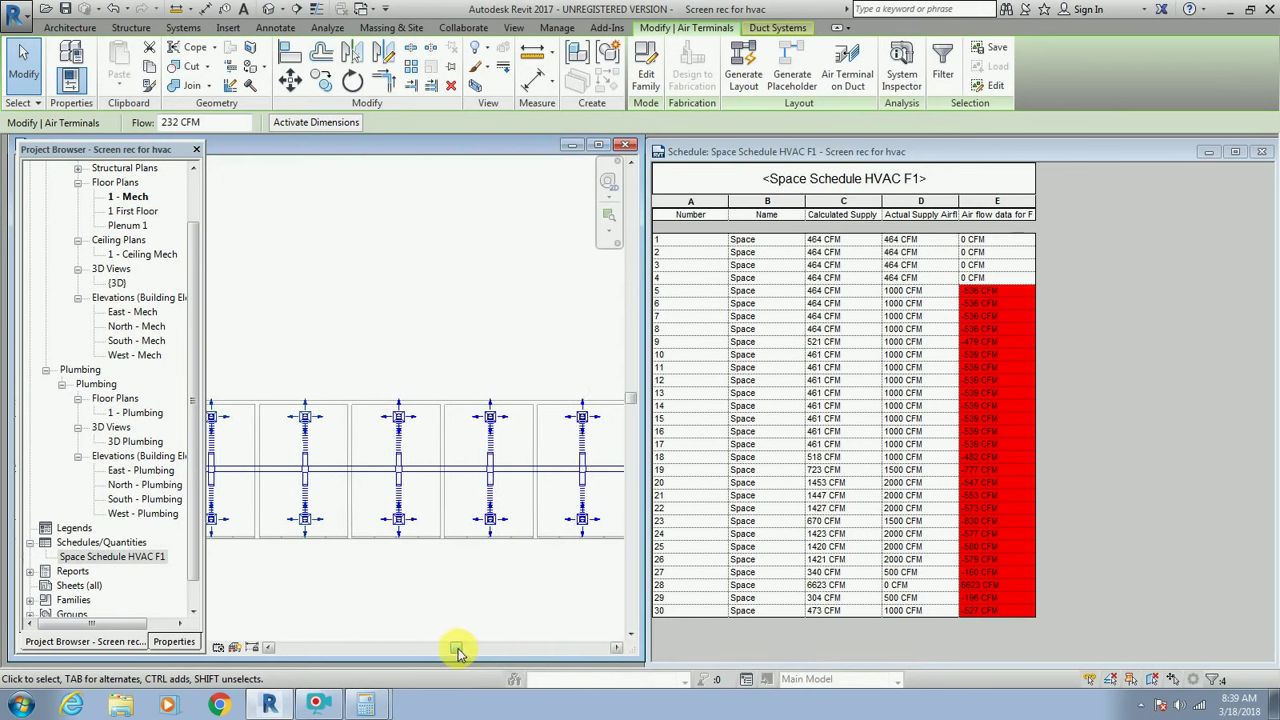
left_click(400, 420)
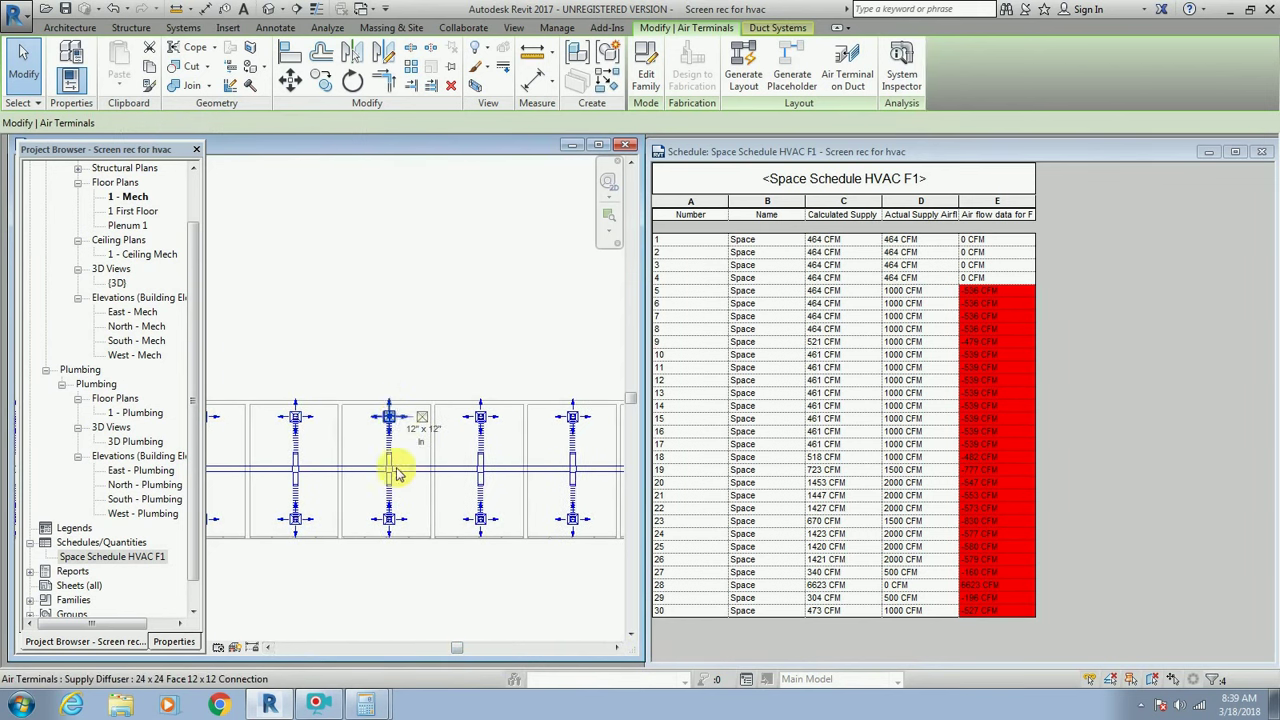
left_click(396, 522, "ctrl")
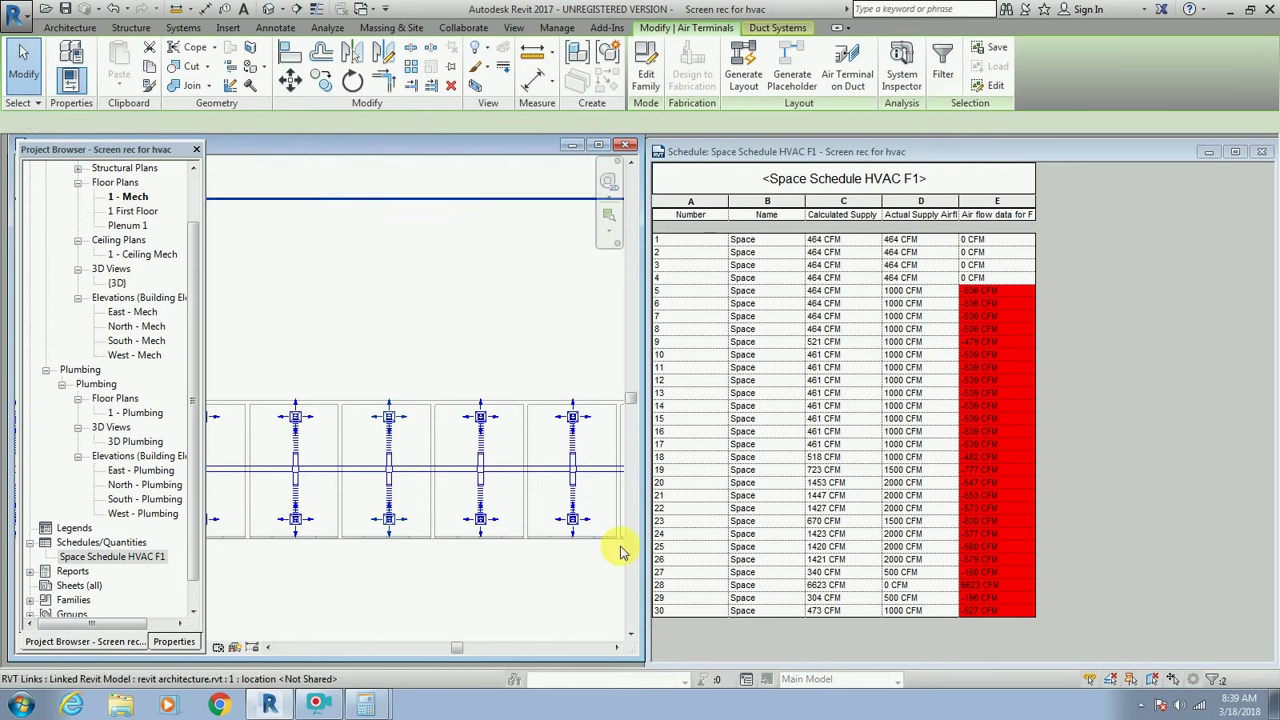
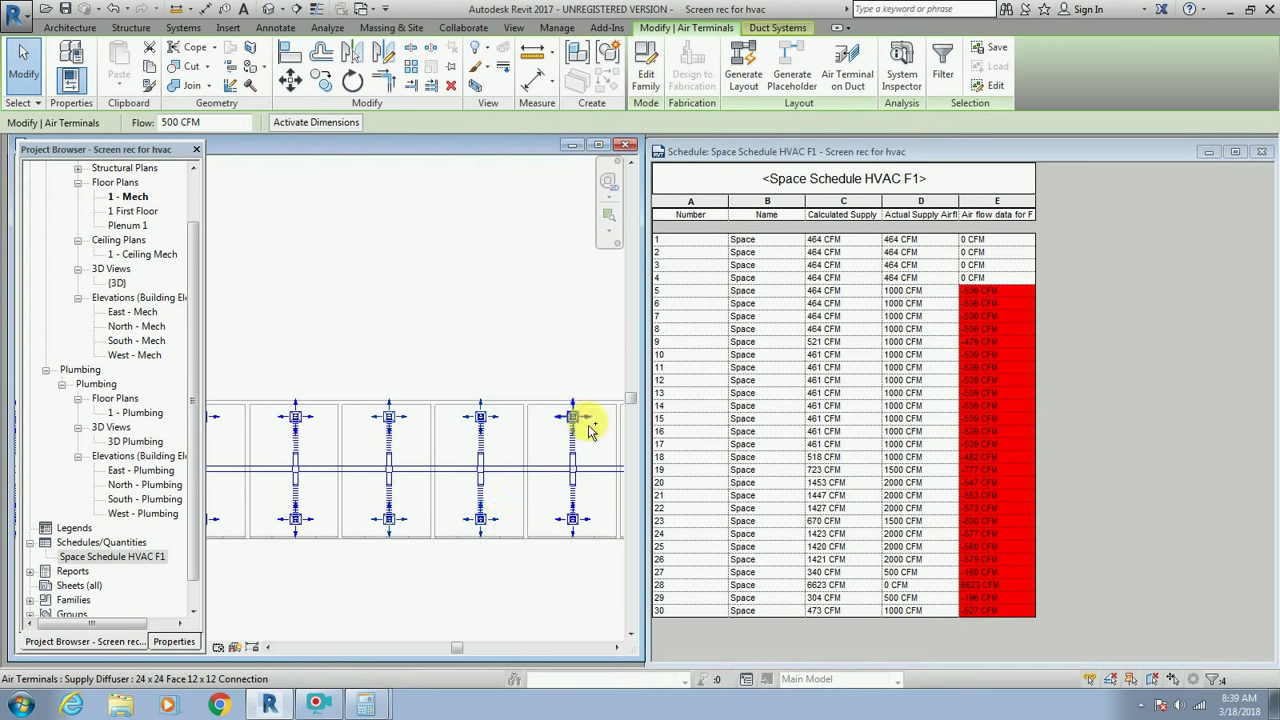
Set the lower diffuser in the current space to 232 CFM.
left_click(588, 530)
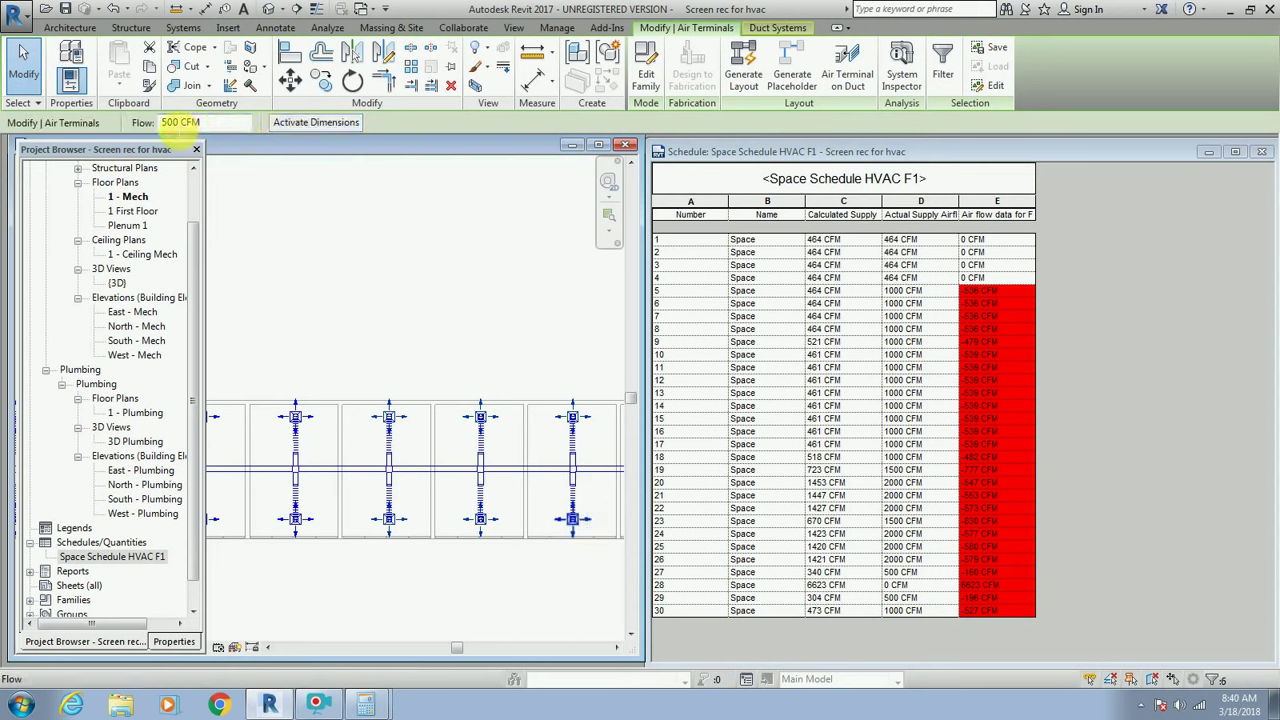
type("232")
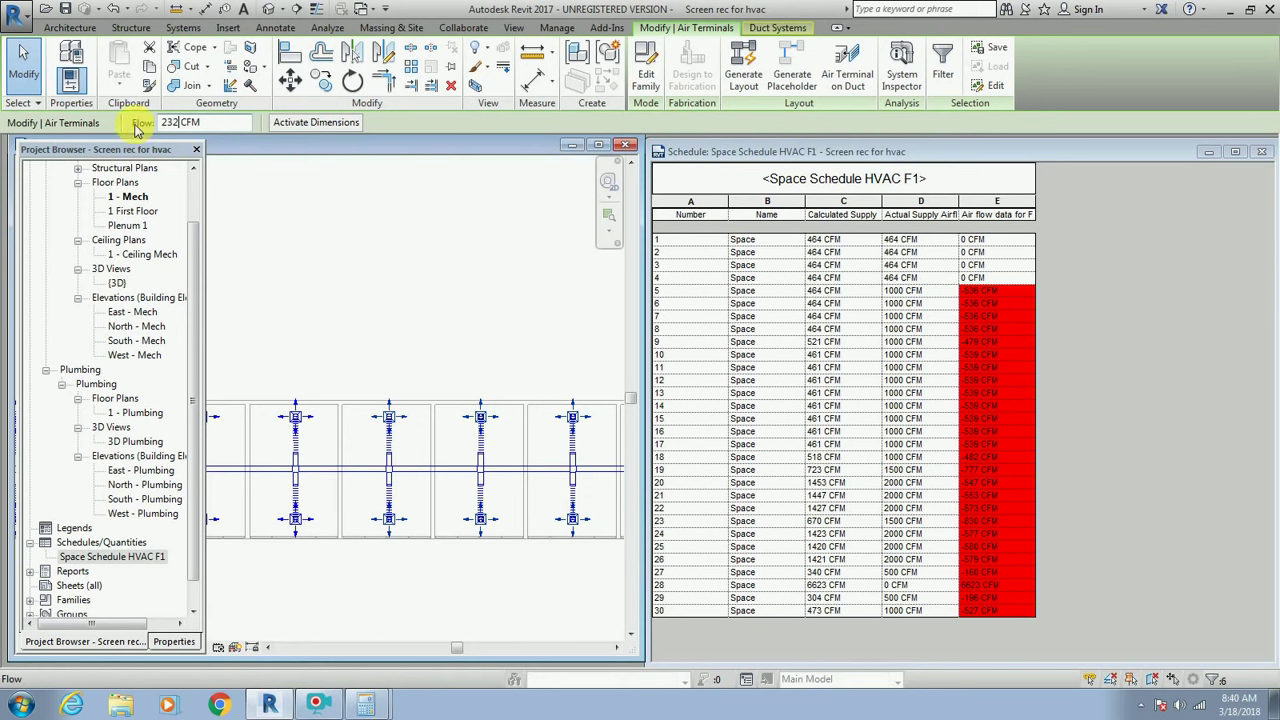
key("Return")
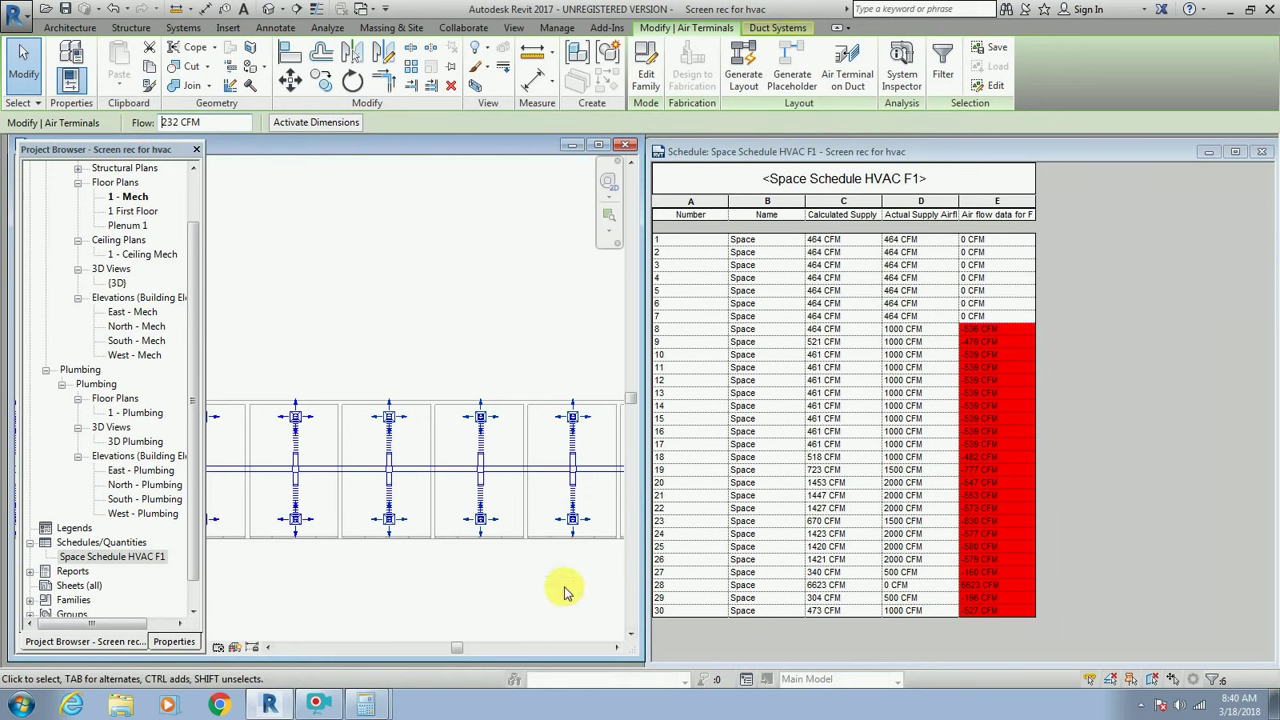
left_click_drag(456, 648, 527, 648)
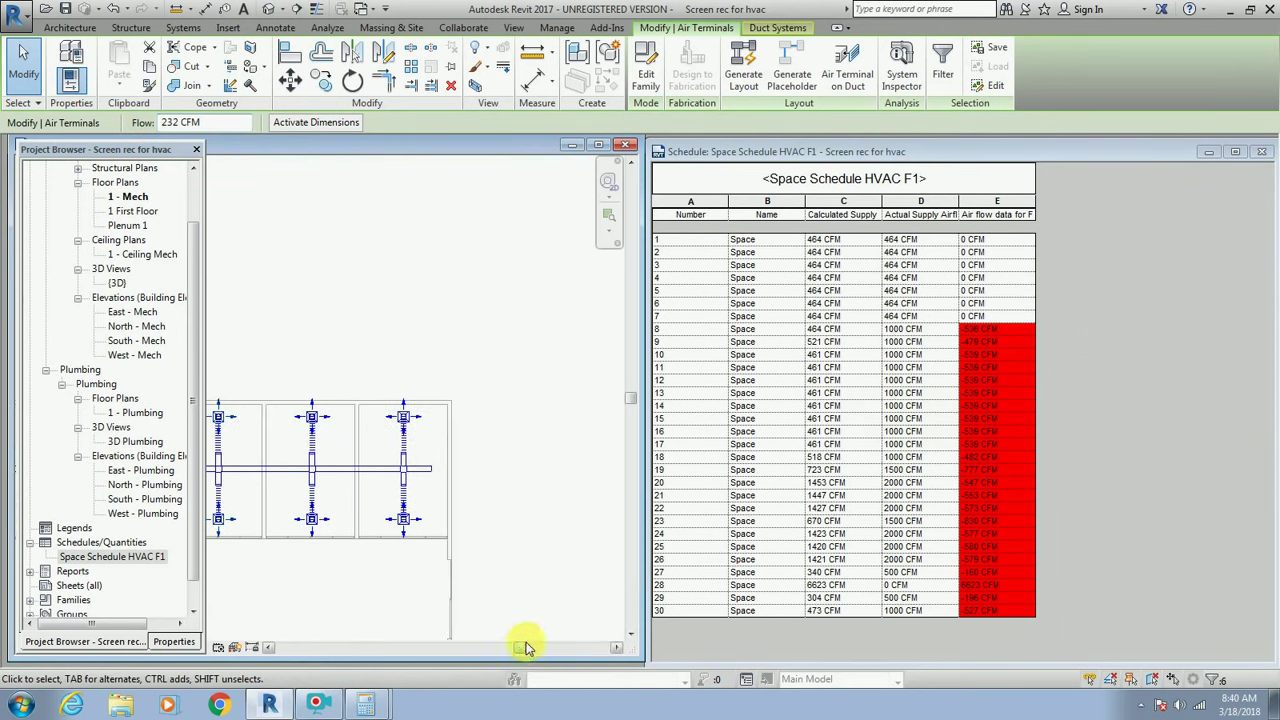
key("Escape")
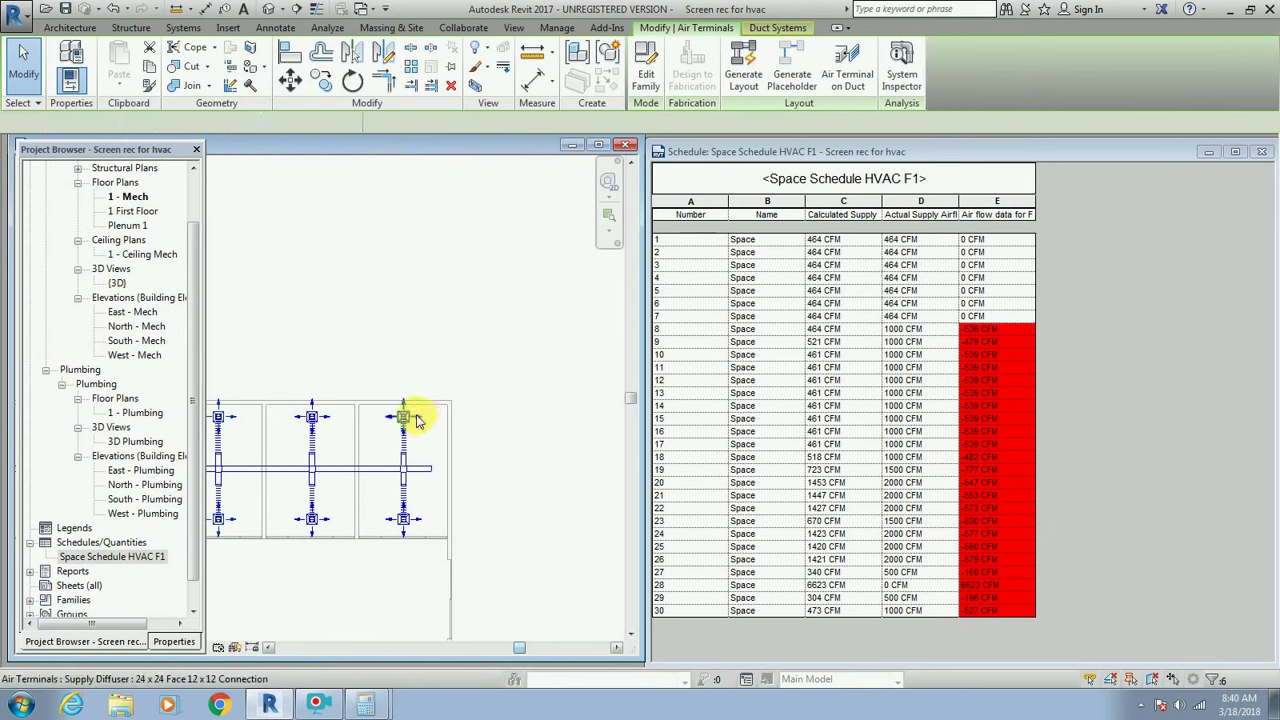
Set both diffusers in the next space to 232 CFM and check schedule row 8.
left_click(417, 420)
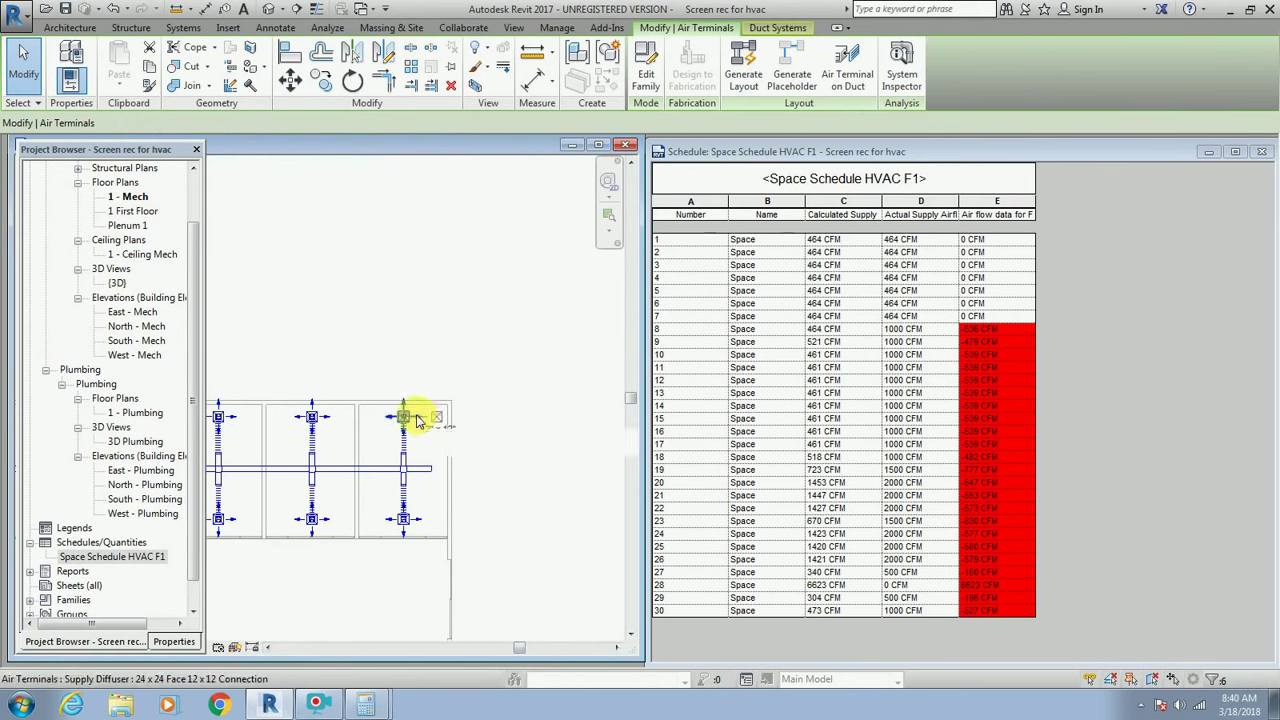
left_click(419, 530)
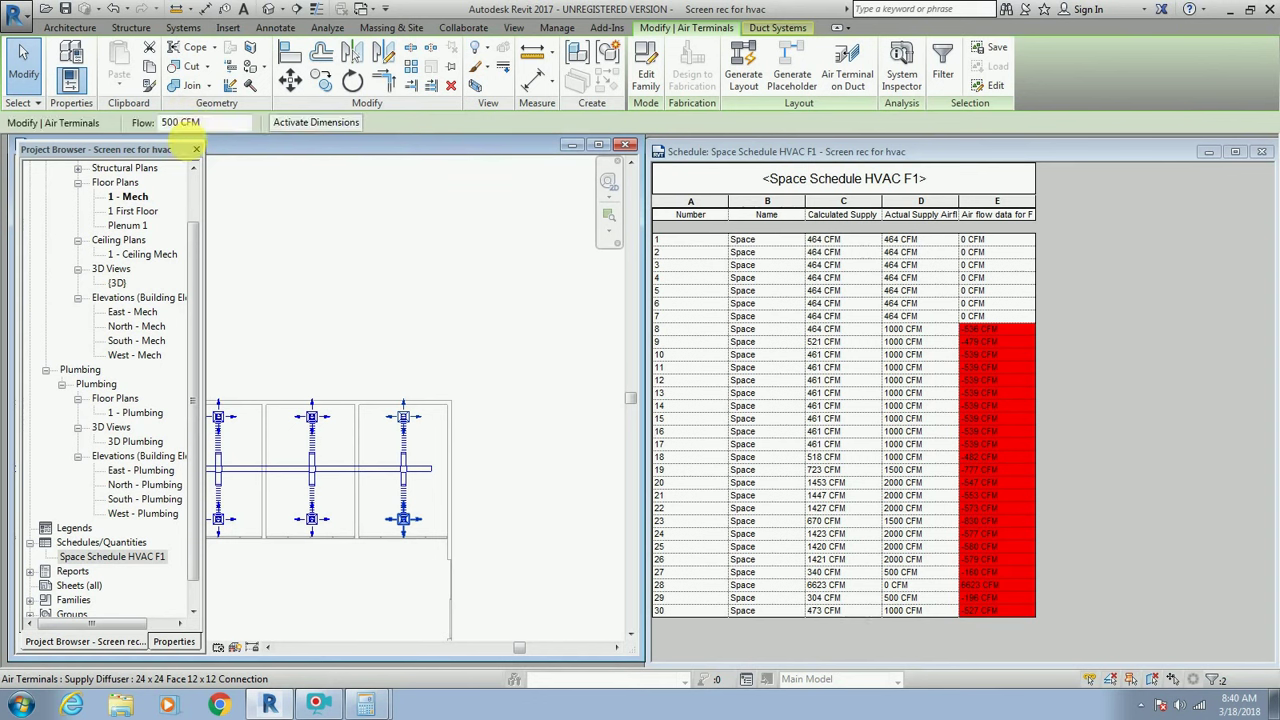
double_click(170, 122)
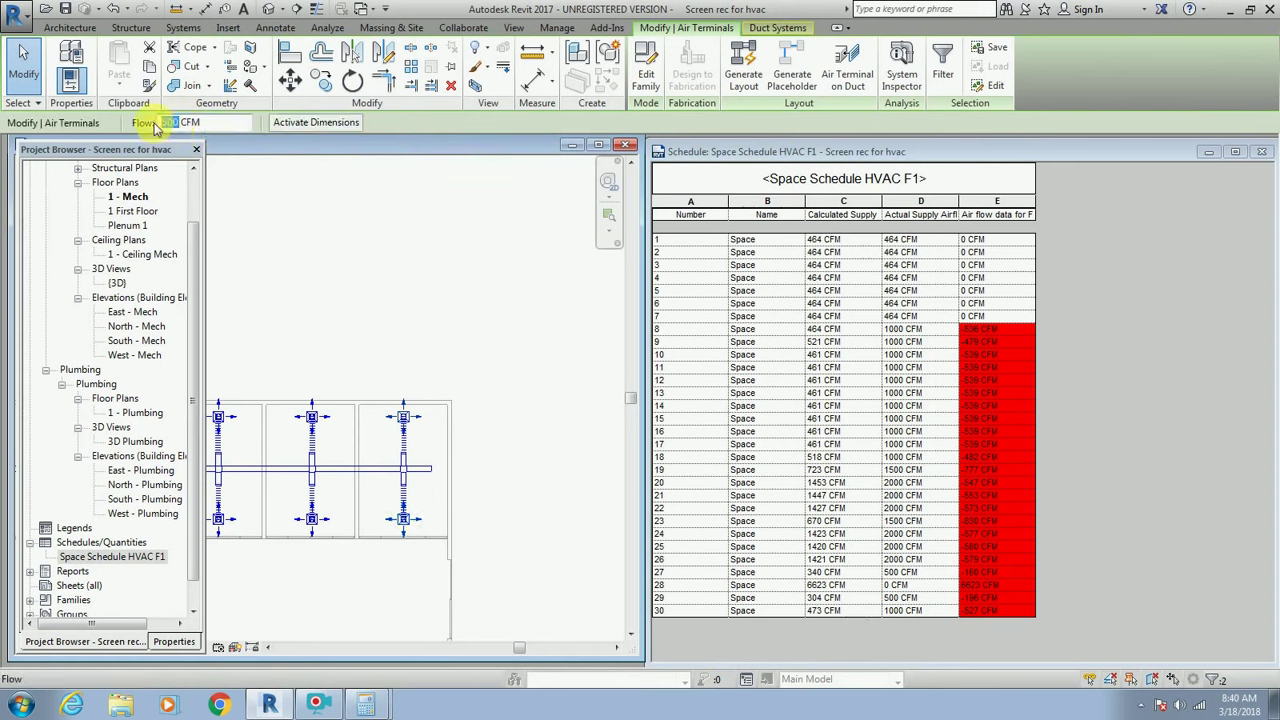
type("2")
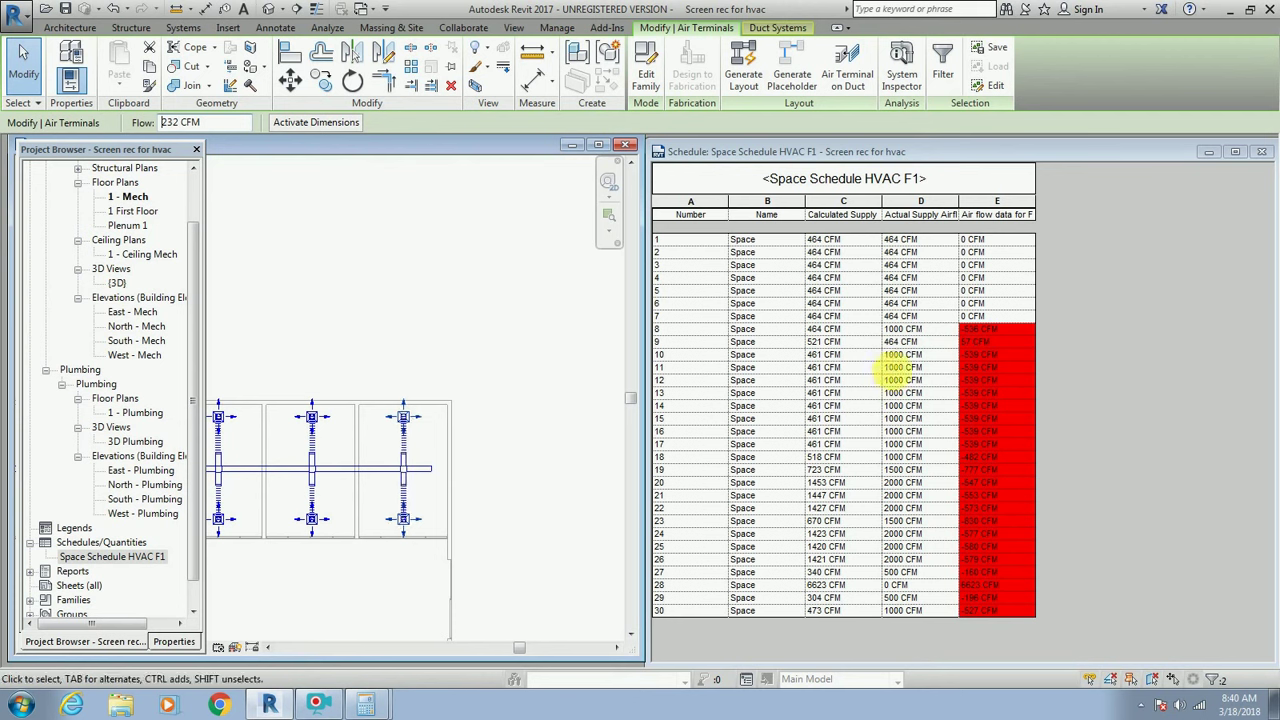
left_click(908, 331)
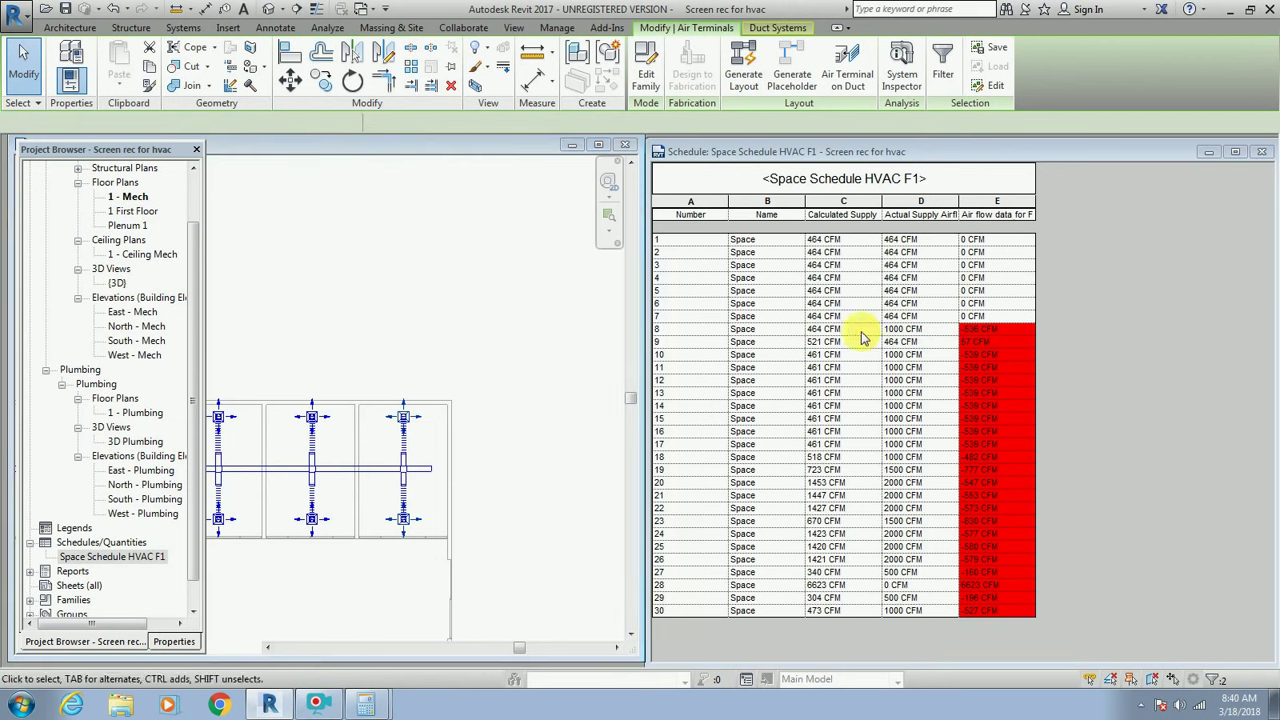
left_click(760, 331)
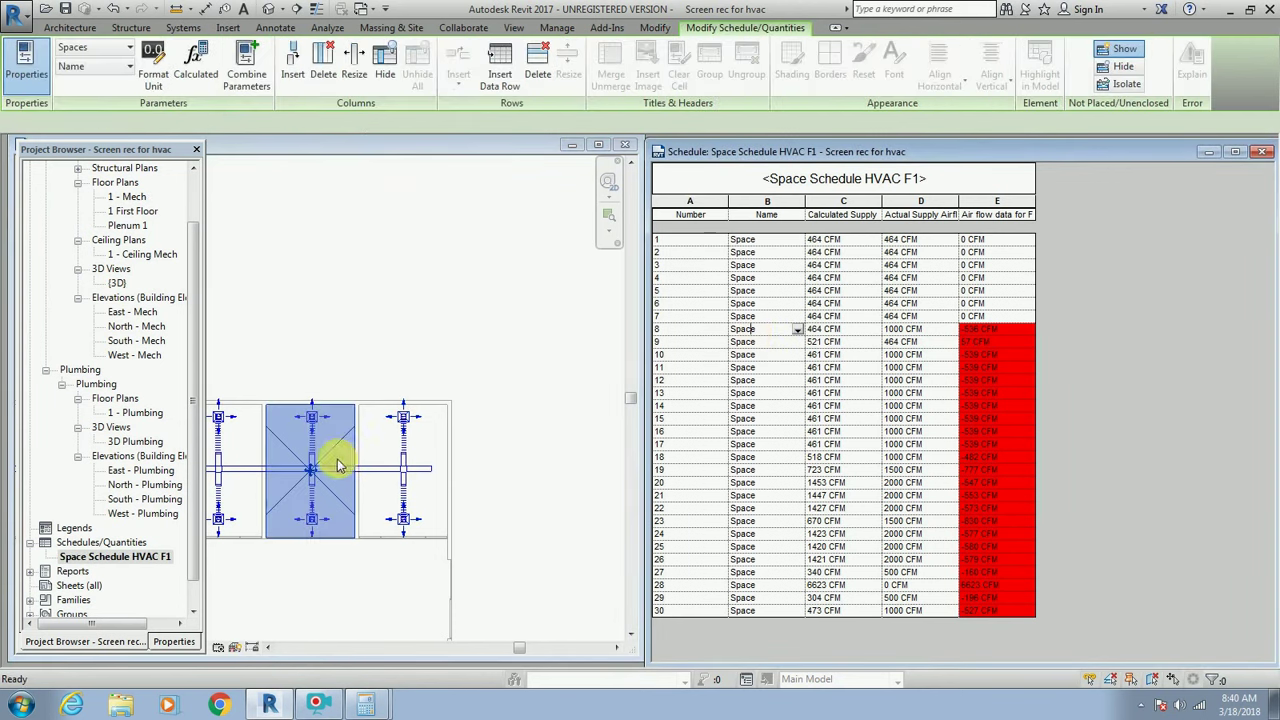
left_click(575, 428)
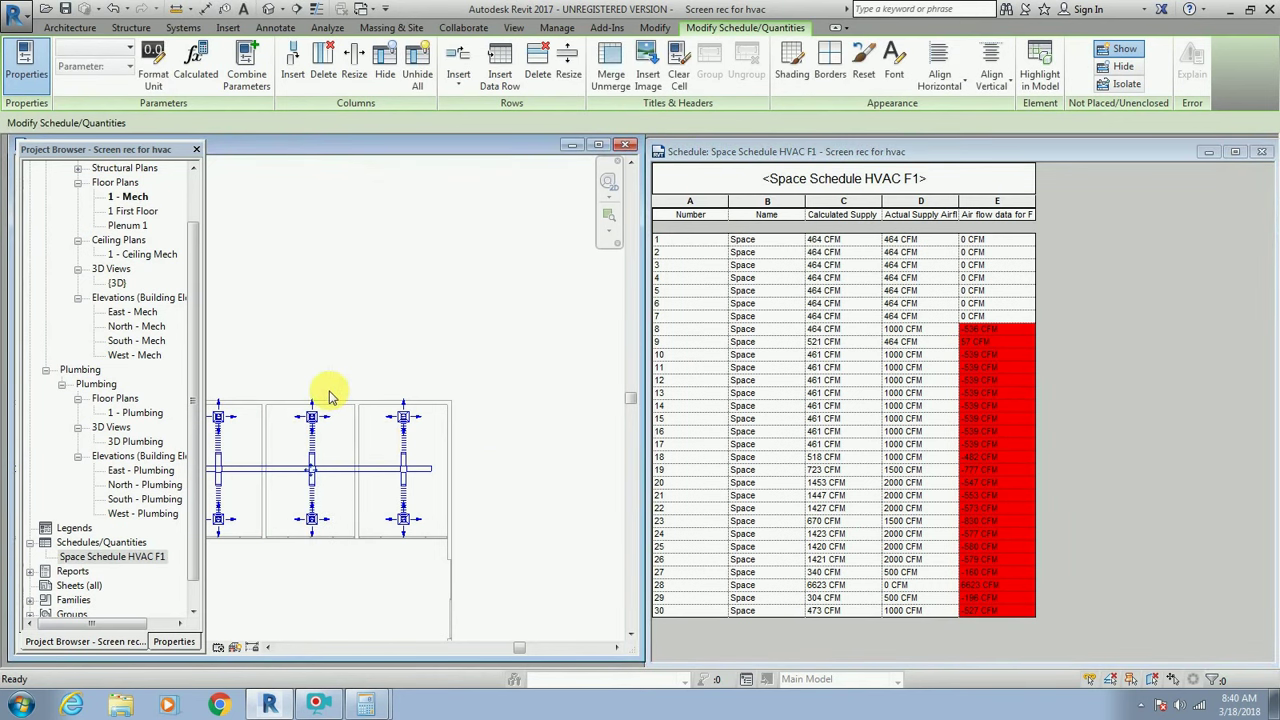
Set both supply diffusers in the middle space to 232 CFM.
left_click(326, 424)
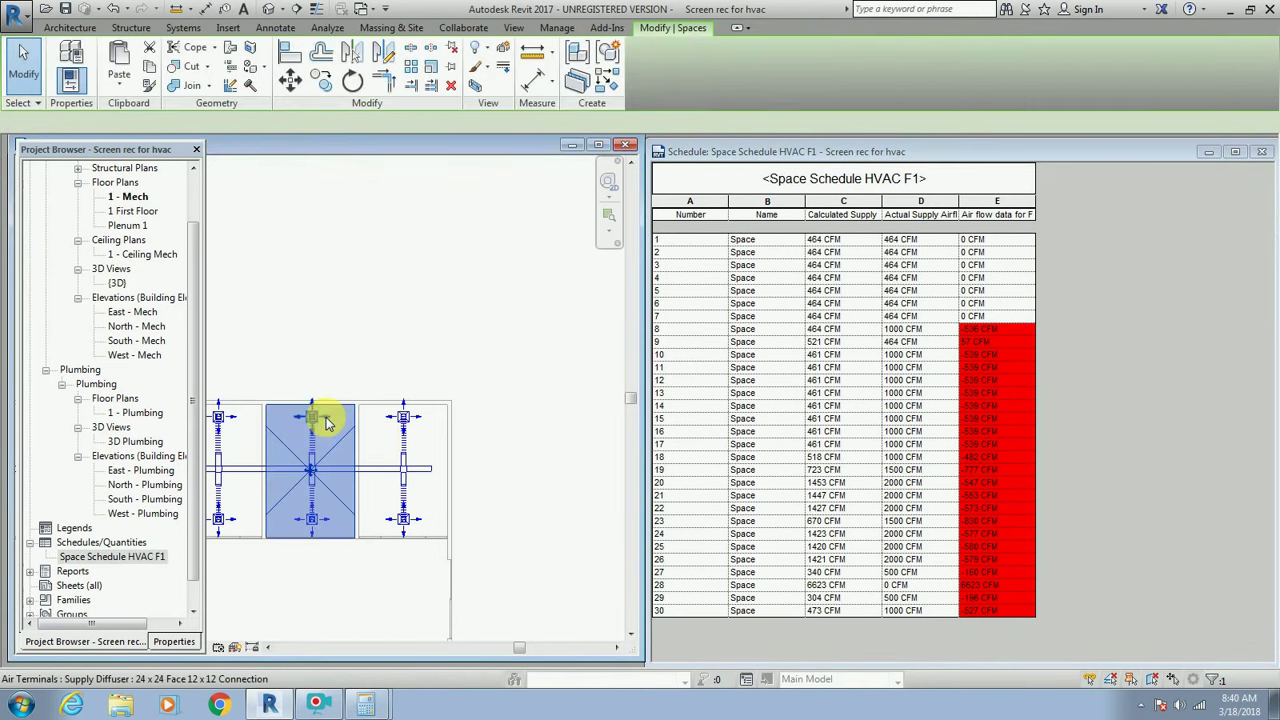
left_click(326, 424)
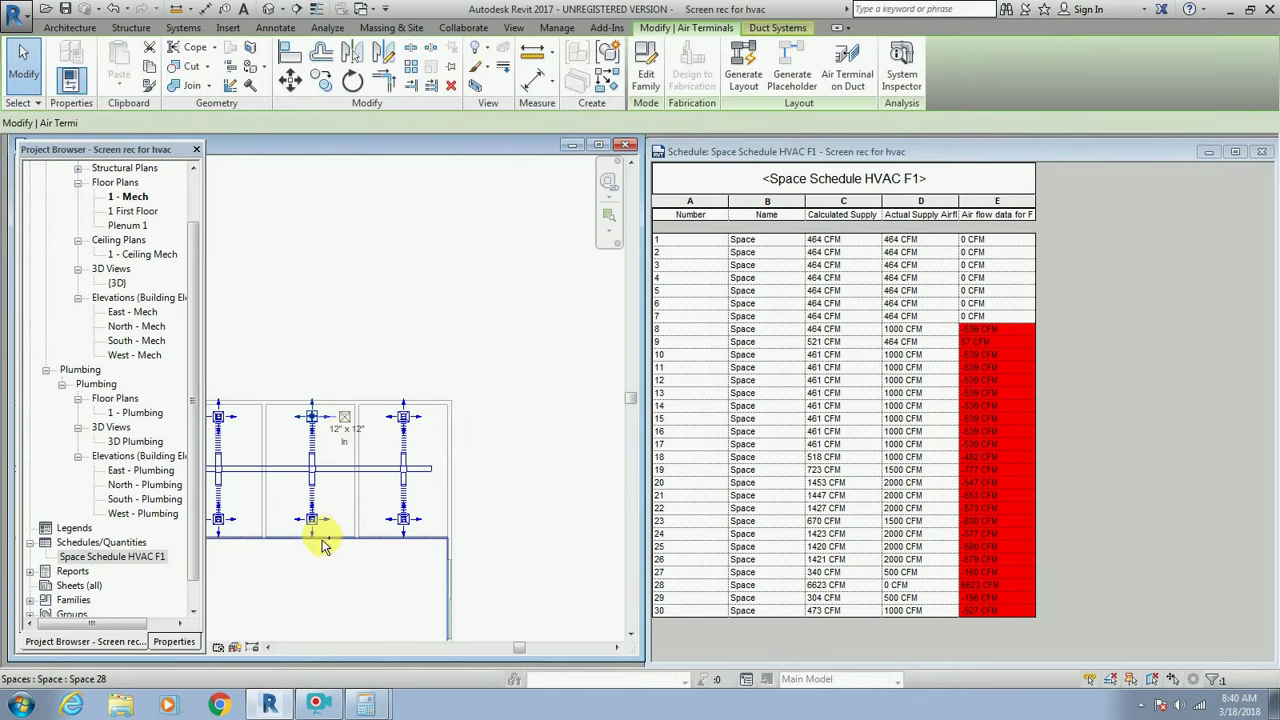
left_click(362, 530, "ctrl")
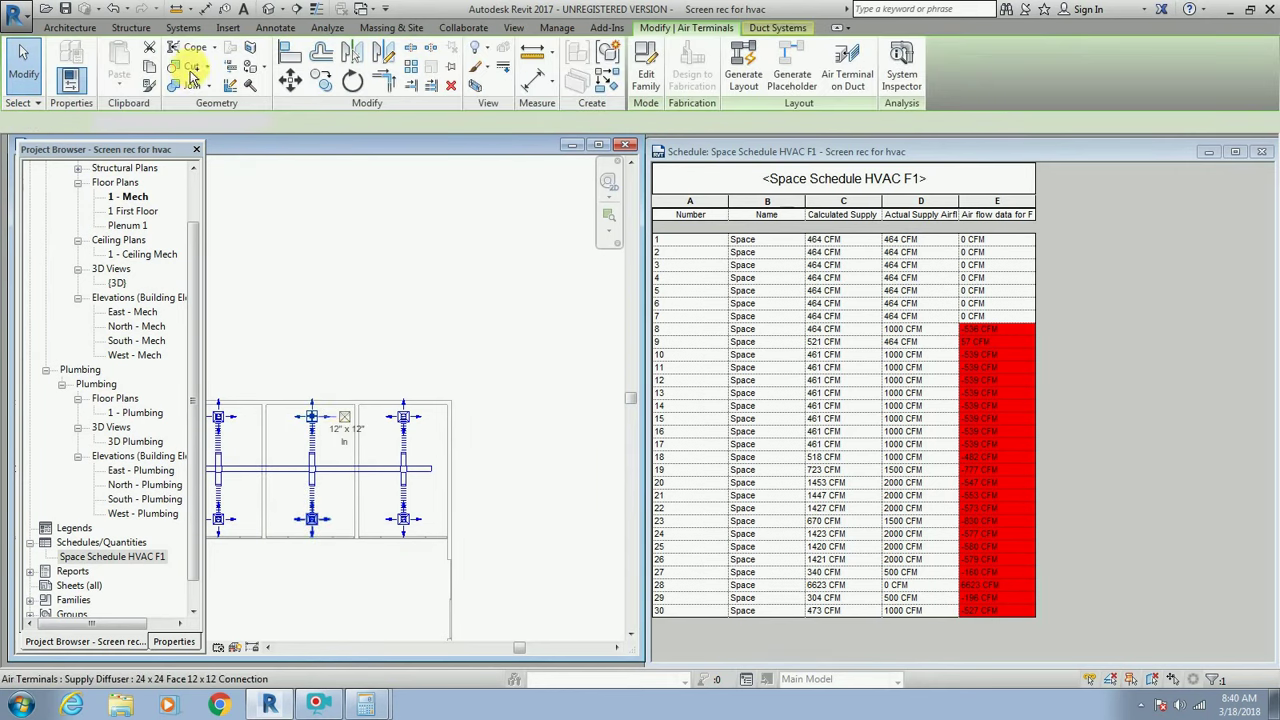
double_click(172, 122)
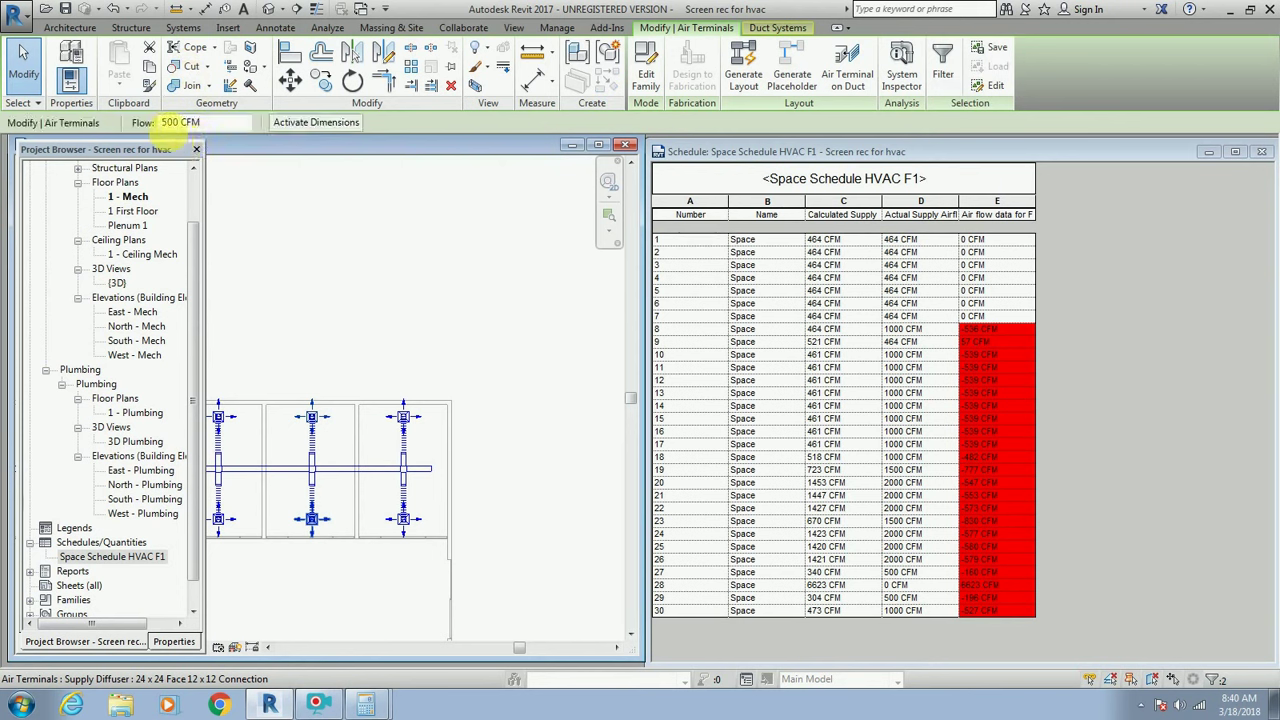
type("232")
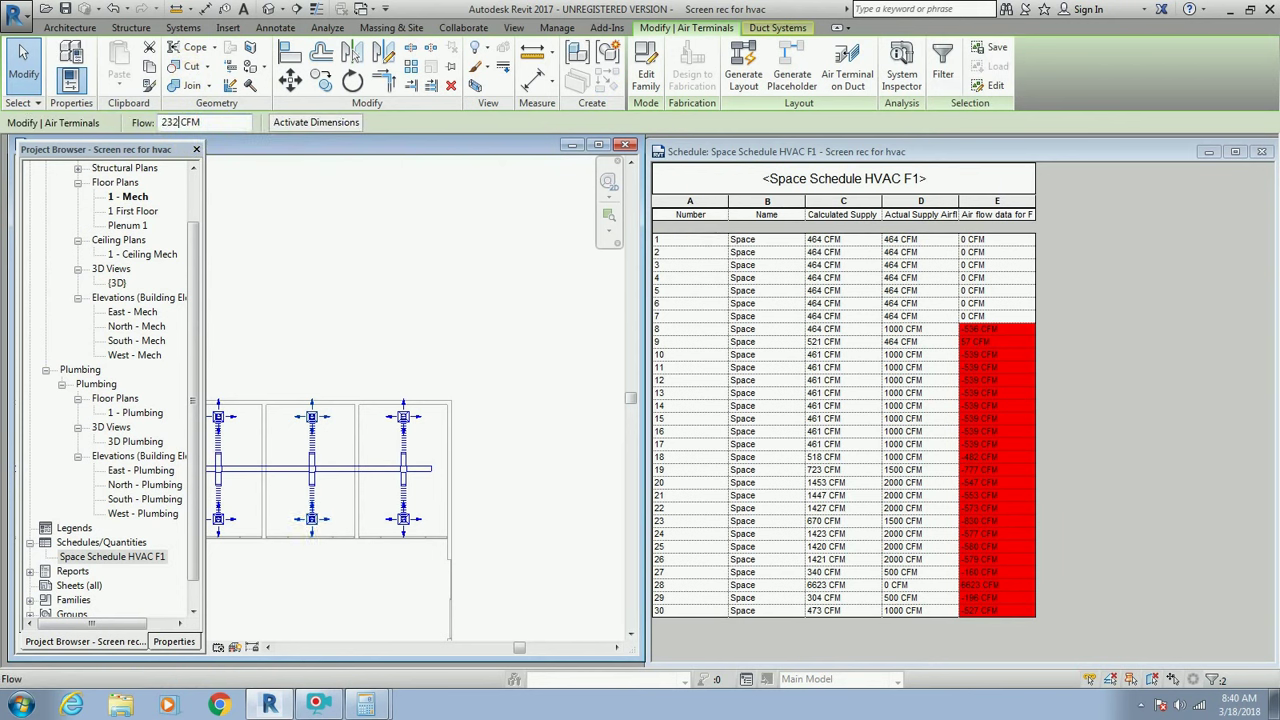
key("Return")
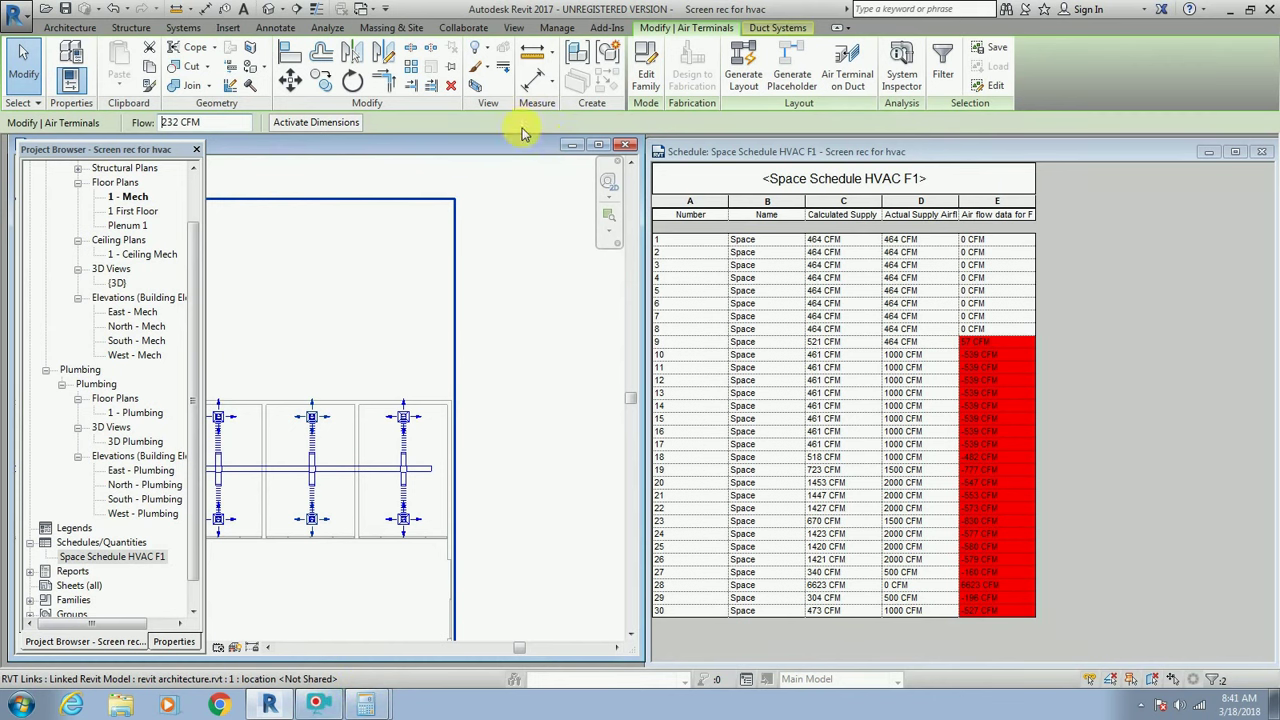
Maximize the 1 - Mech plan, zoom out to the whole floor, and save the project.
left_click(600, 150)
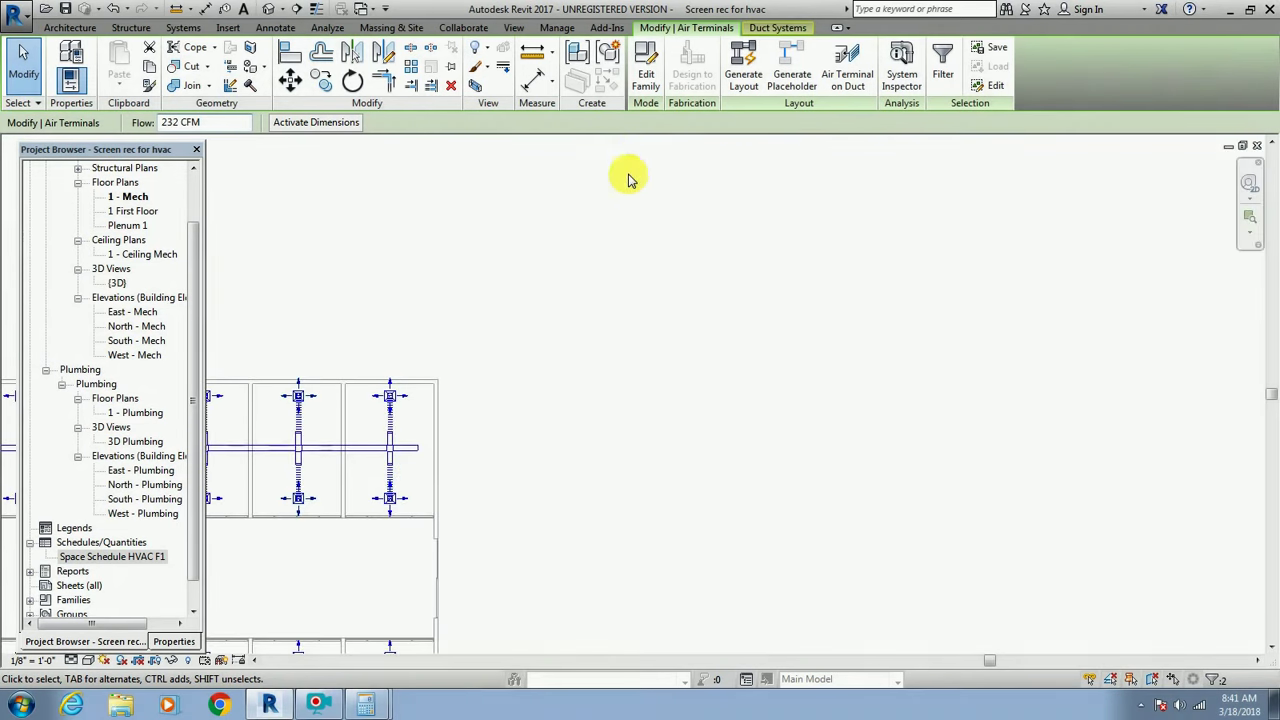
scroll(621, 403, "down", 3)
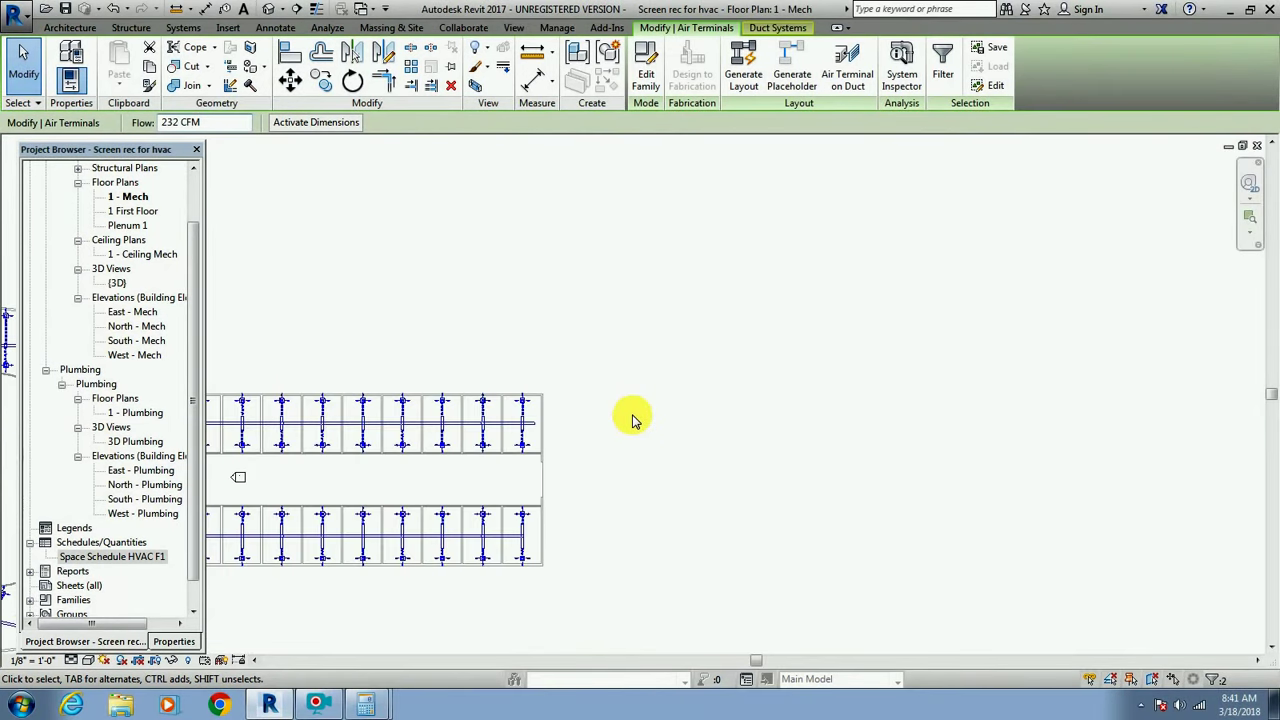
scroll(634, 420, "down", 2)
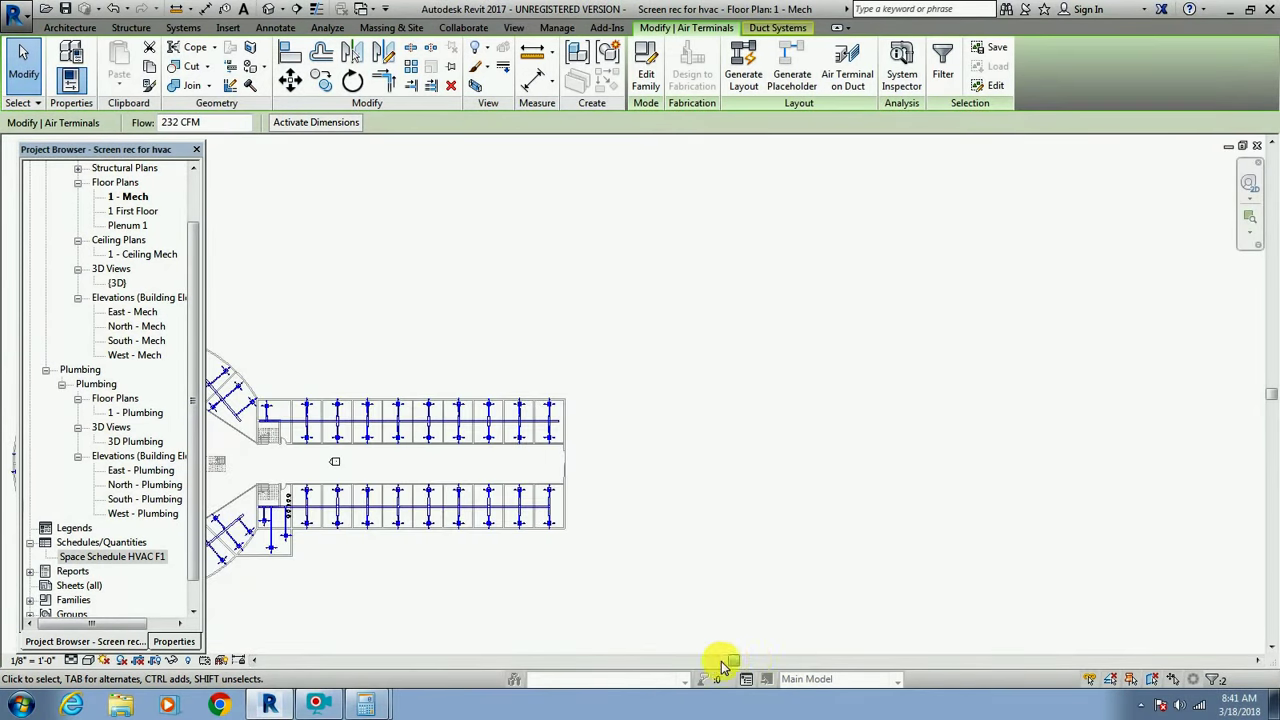
left_click_drag(750, 661, 662, 661)
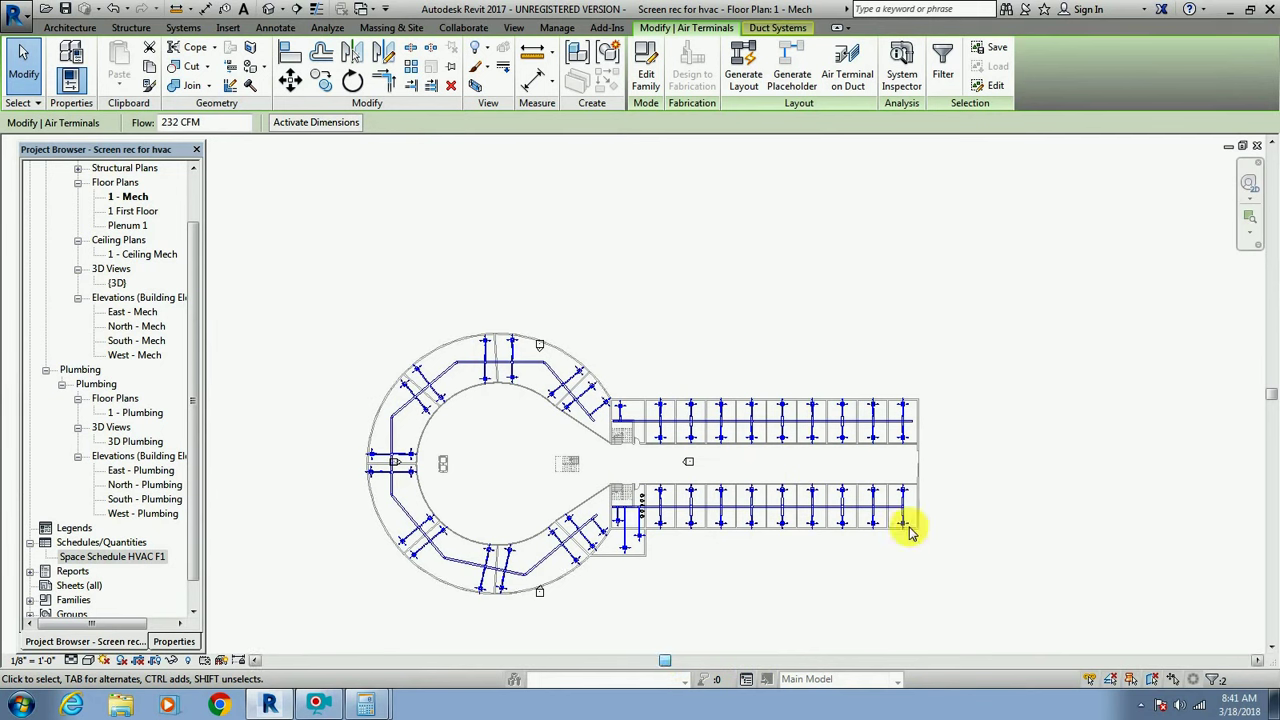
scroll(858, 655, "up", 1)
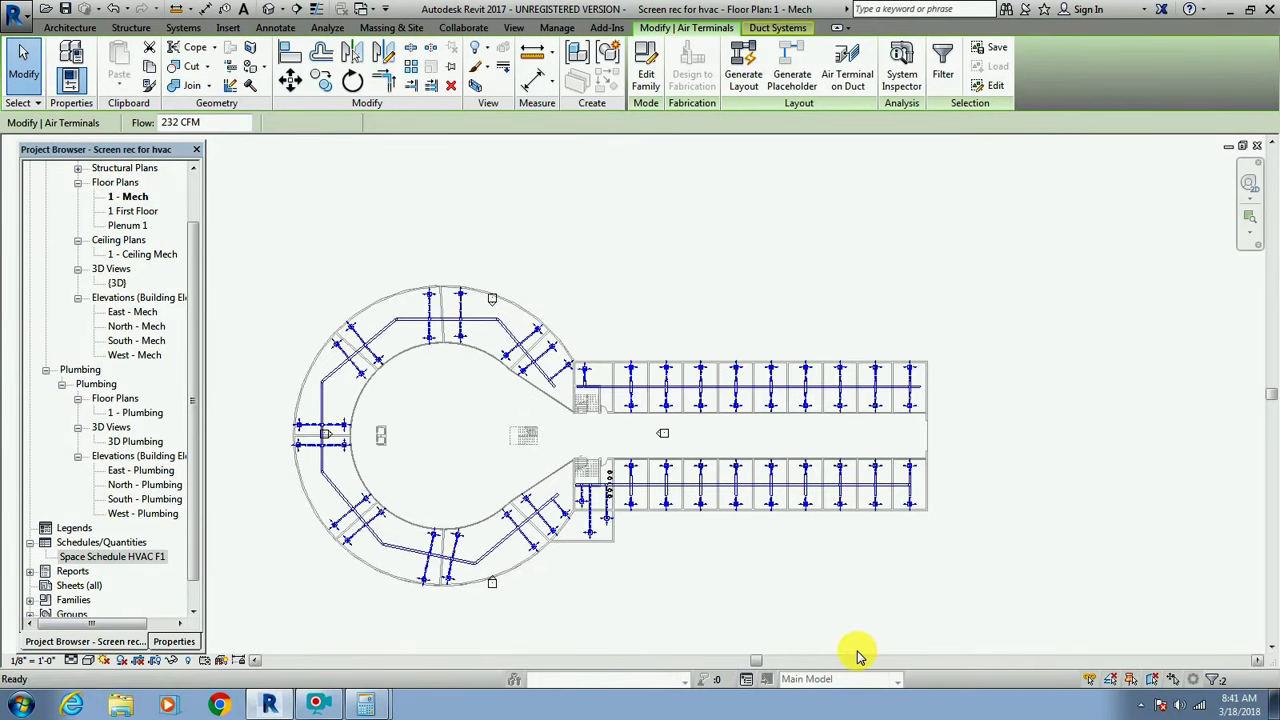
left_click(848, 588)
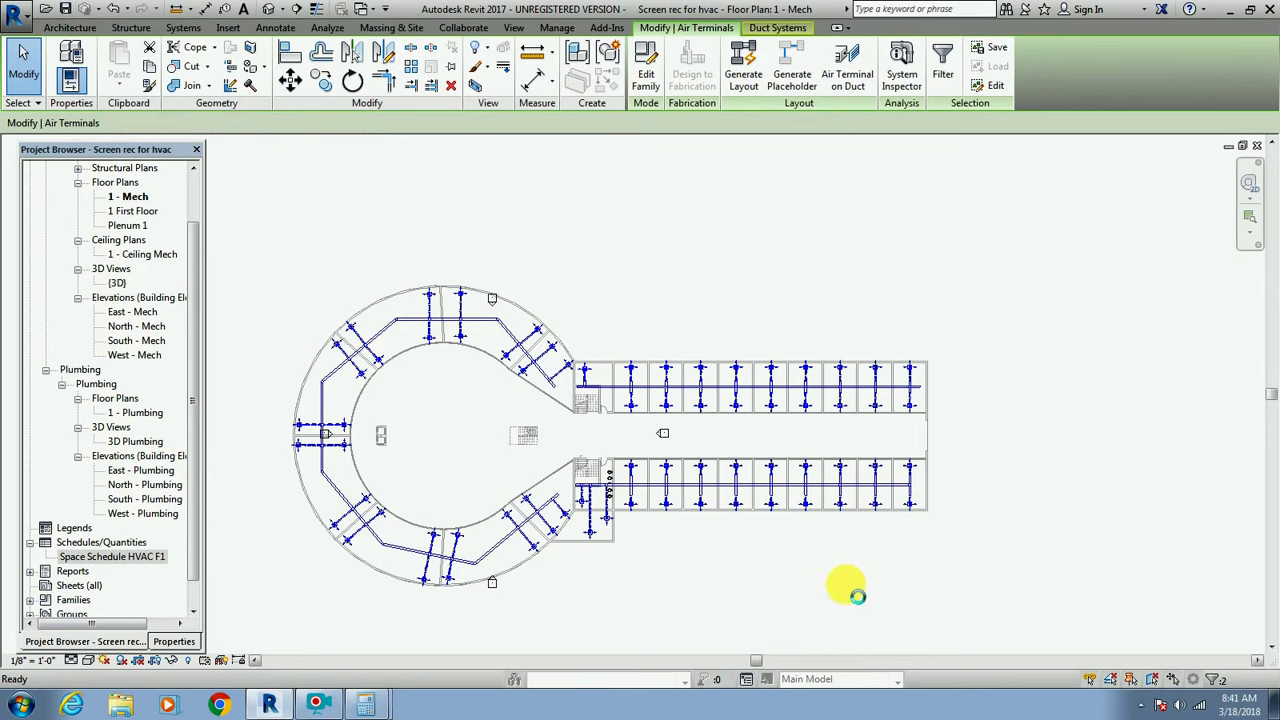
key("ctrl+s")
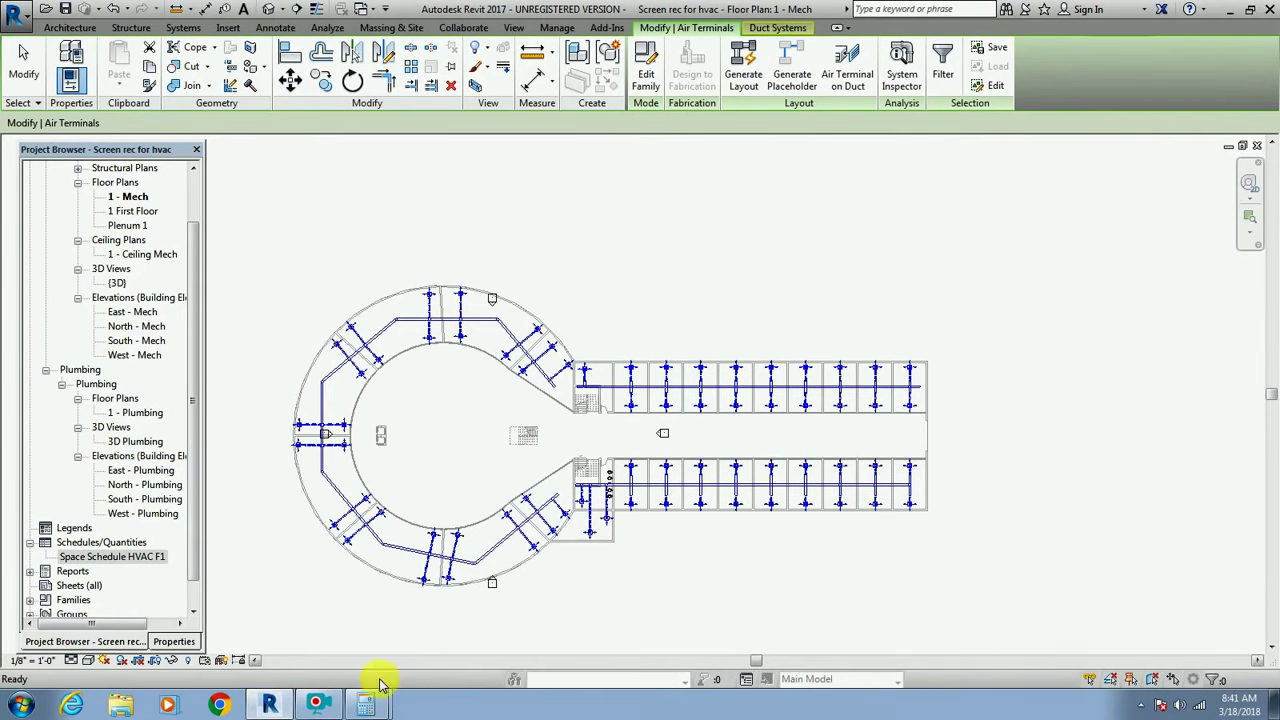
Choose options from the view creation commands.
left_click(318, 707)
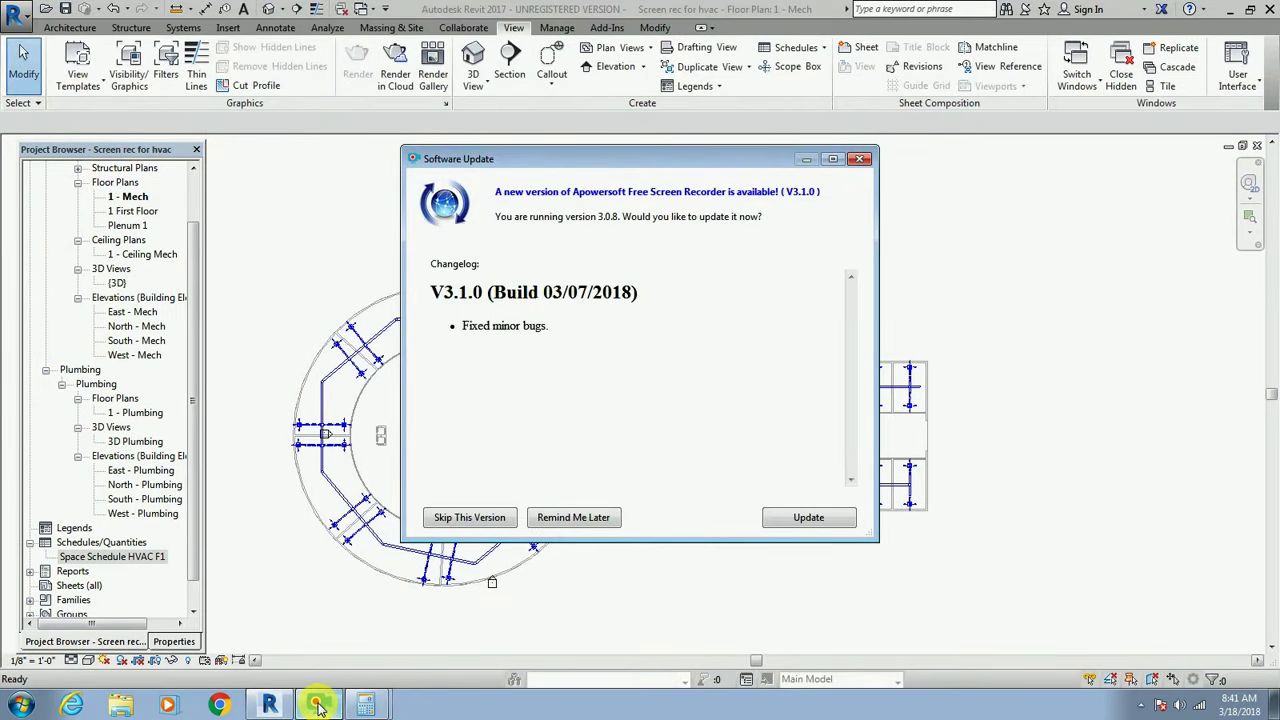
left_click(573, 517)
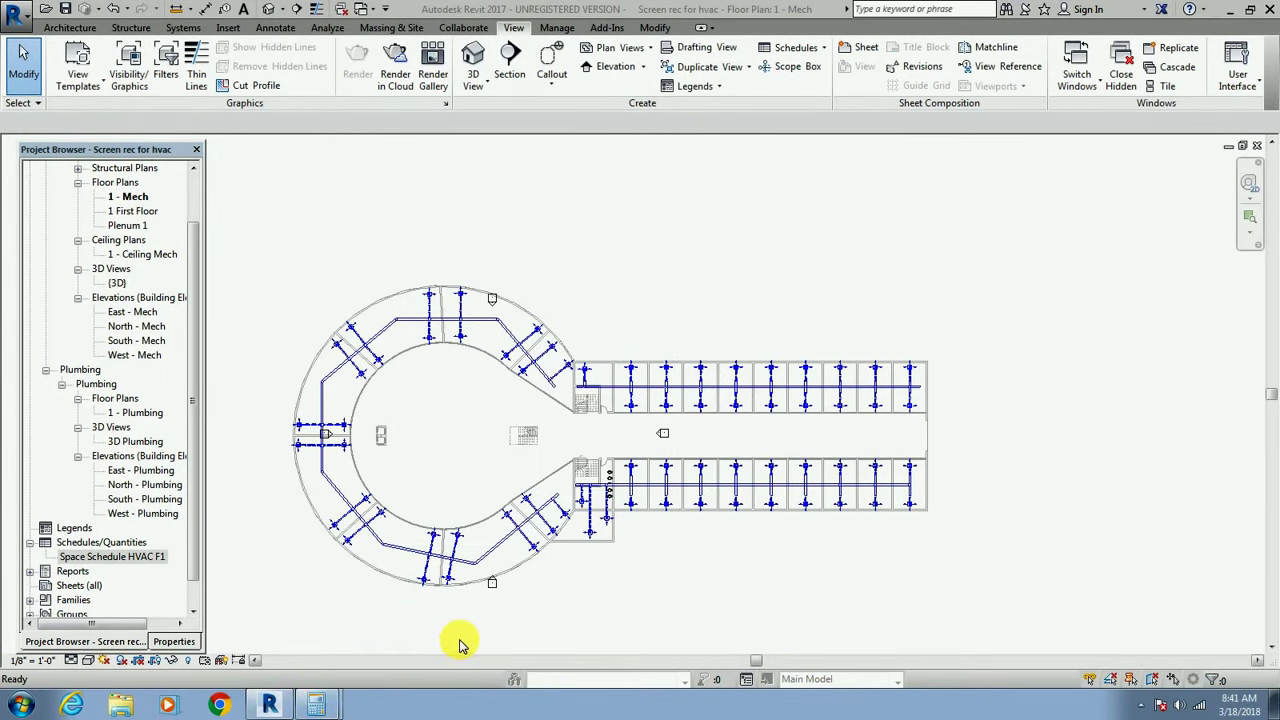
left_click(497, 610)
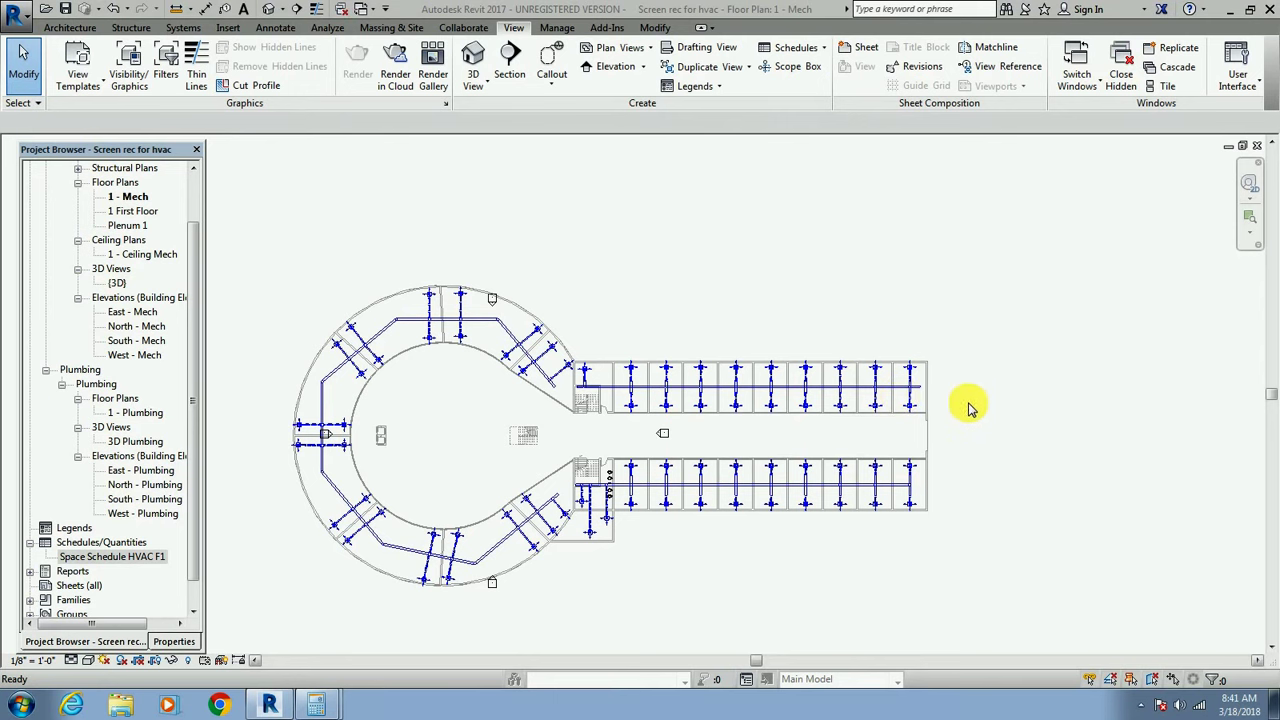
Delete the leftover duct stub at the end of the supply run.
scroll(980, 378, "up", 2)
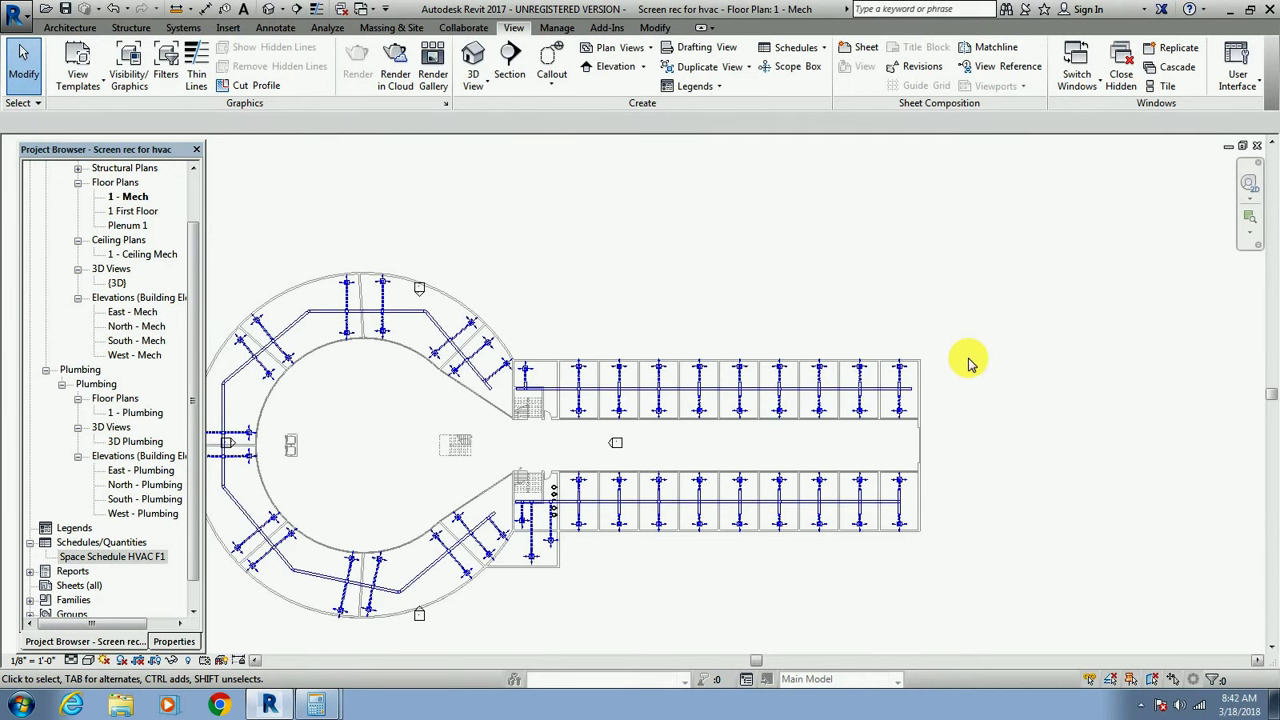
scroll(950, 422, "up", 1)
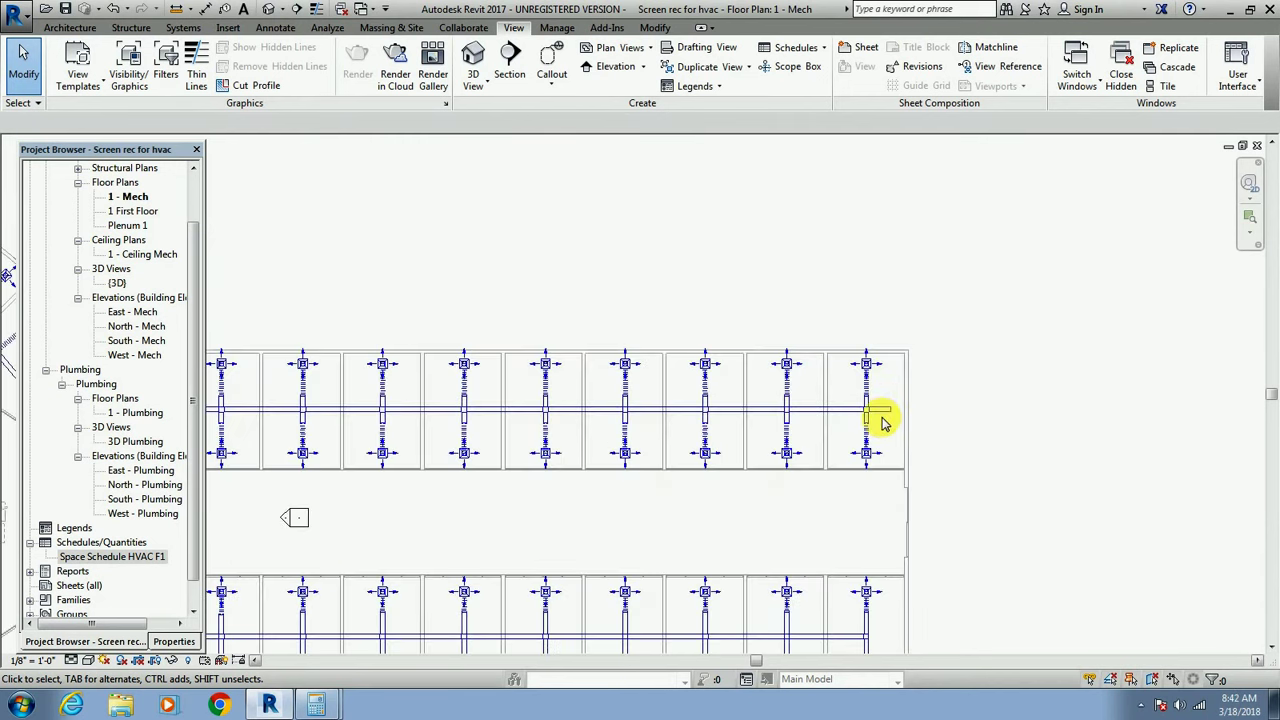
scroll(880, 420, "up", 1)
scroll(884, 422, "up", 2)
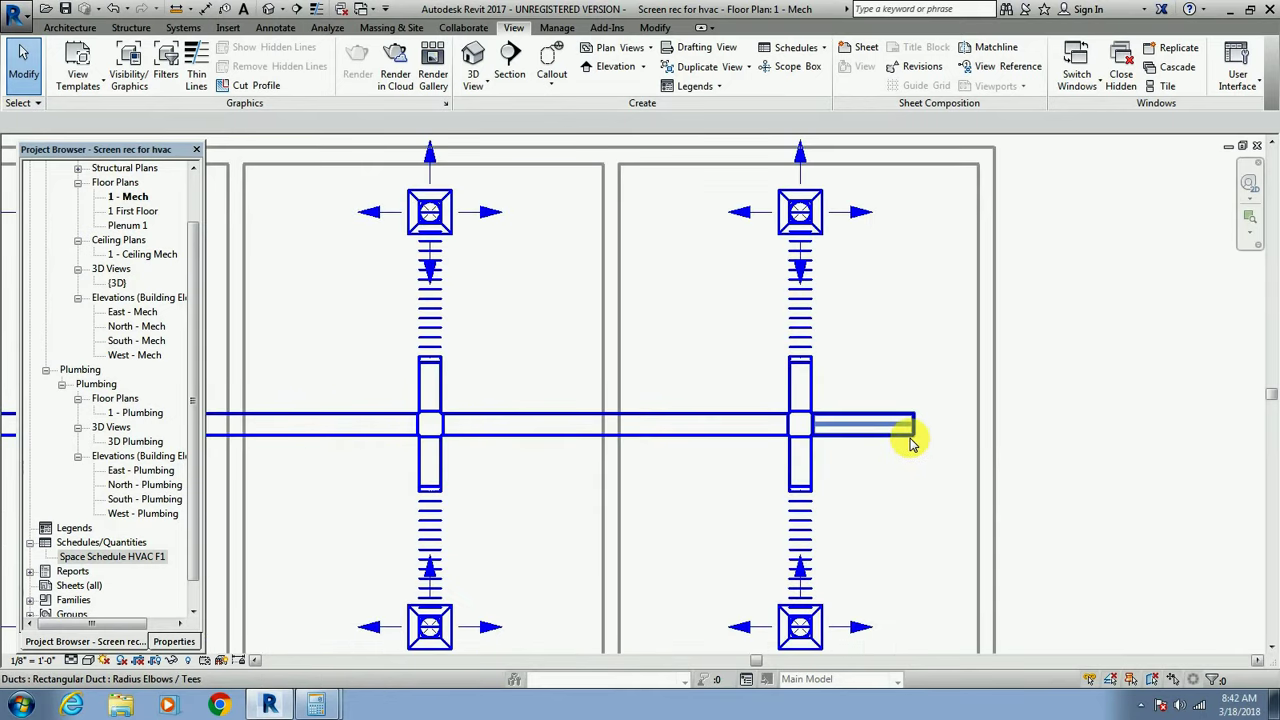
left_click(912, 444)
key("Delete")
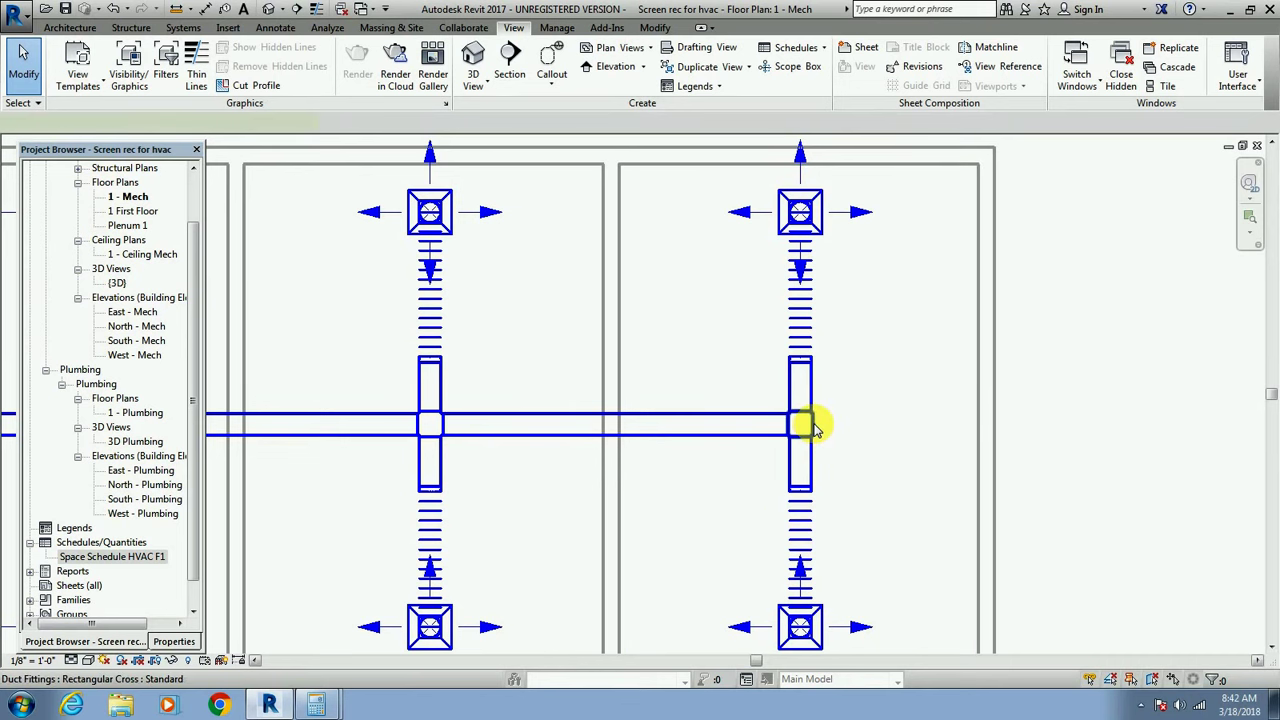
Convert the cross fitting at the run's end into a tee.
left_click(818, 427)
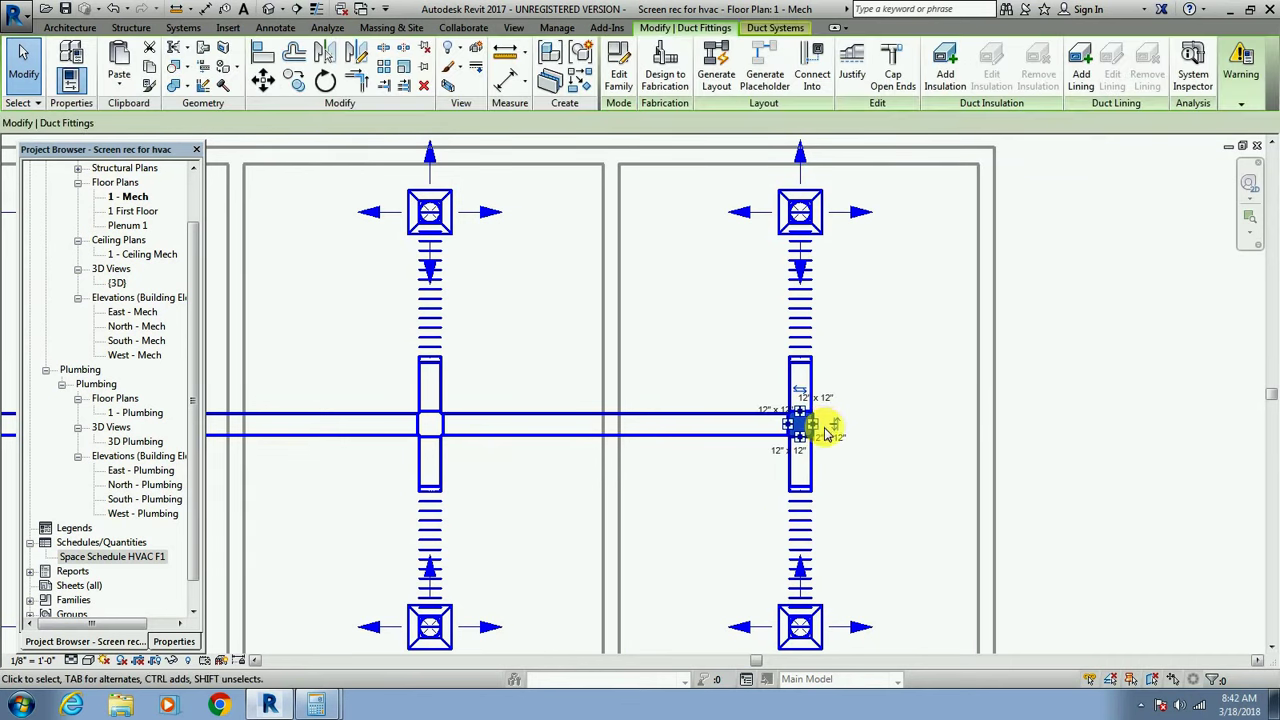
left_click(835, 428)
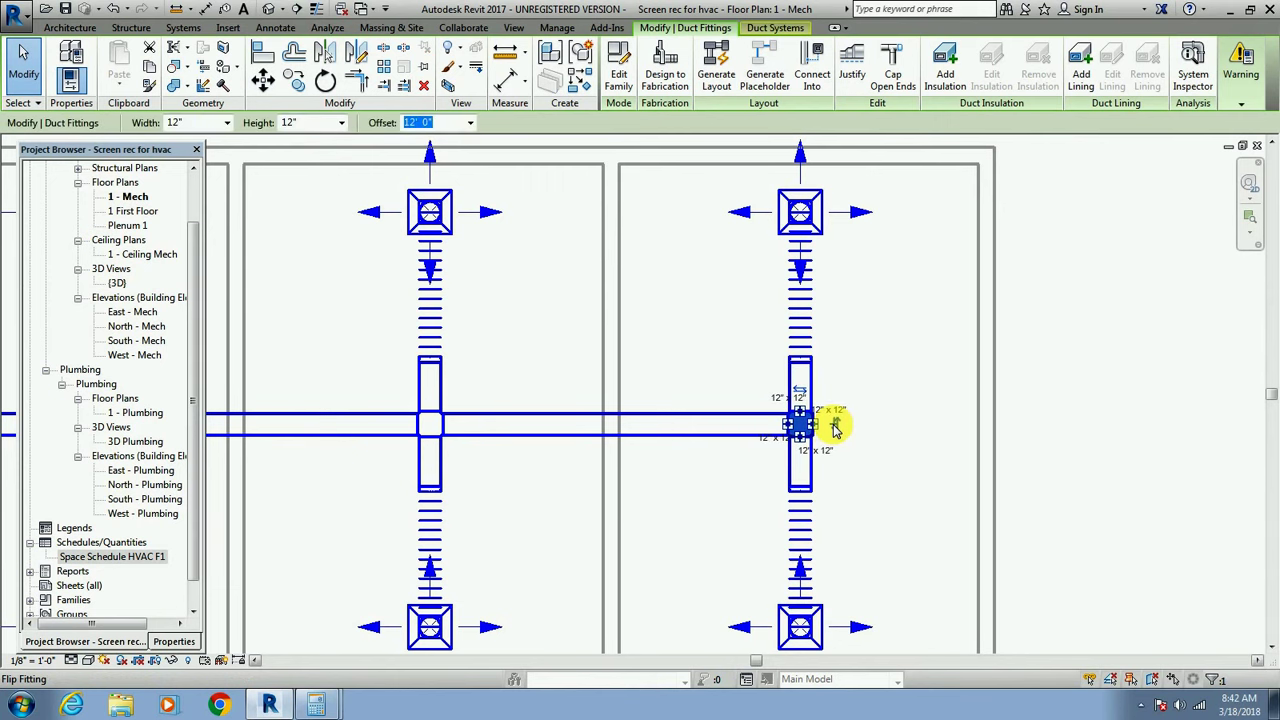
scroll(836, 427, "up", 2)
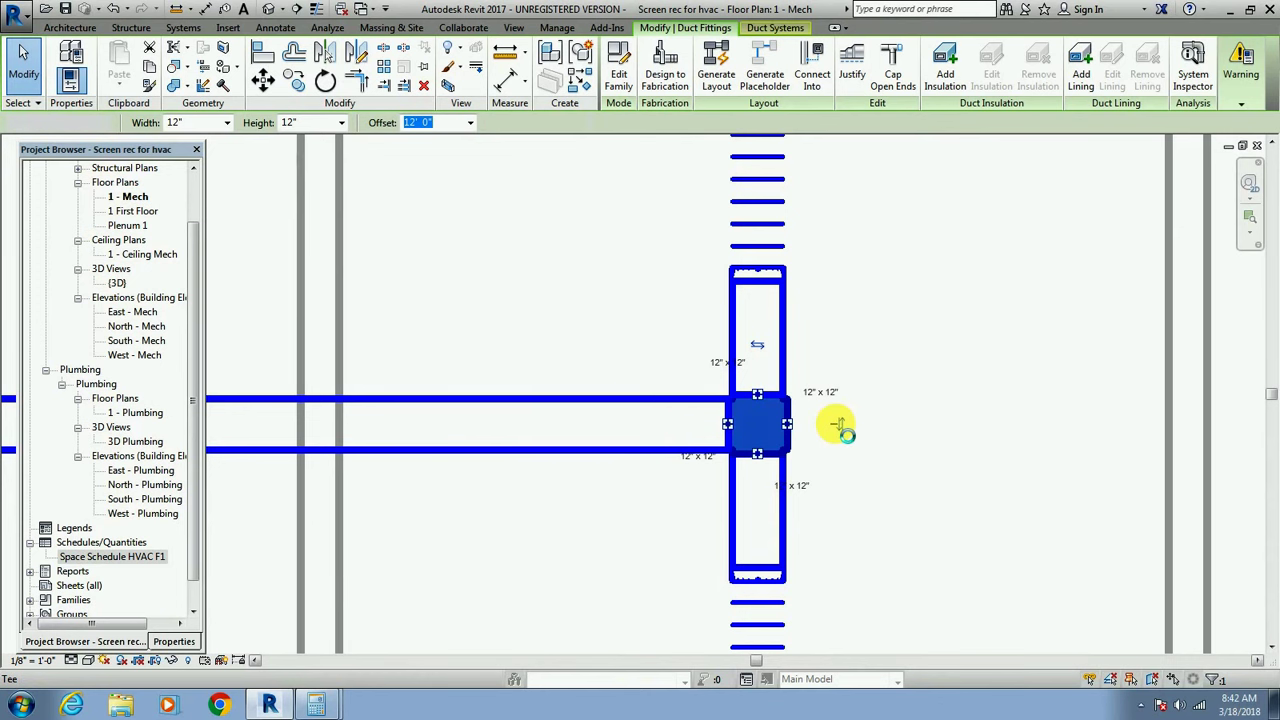
key("Escape")
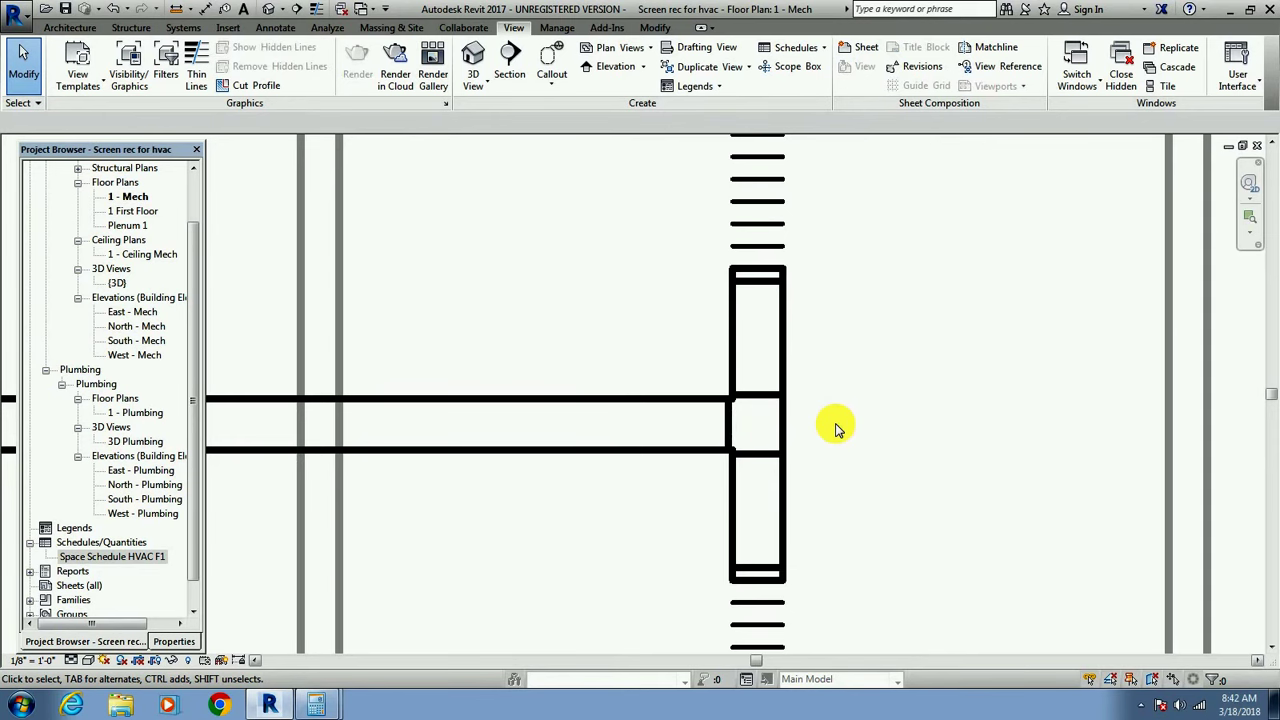
scroll(838, 428, "down", 2)
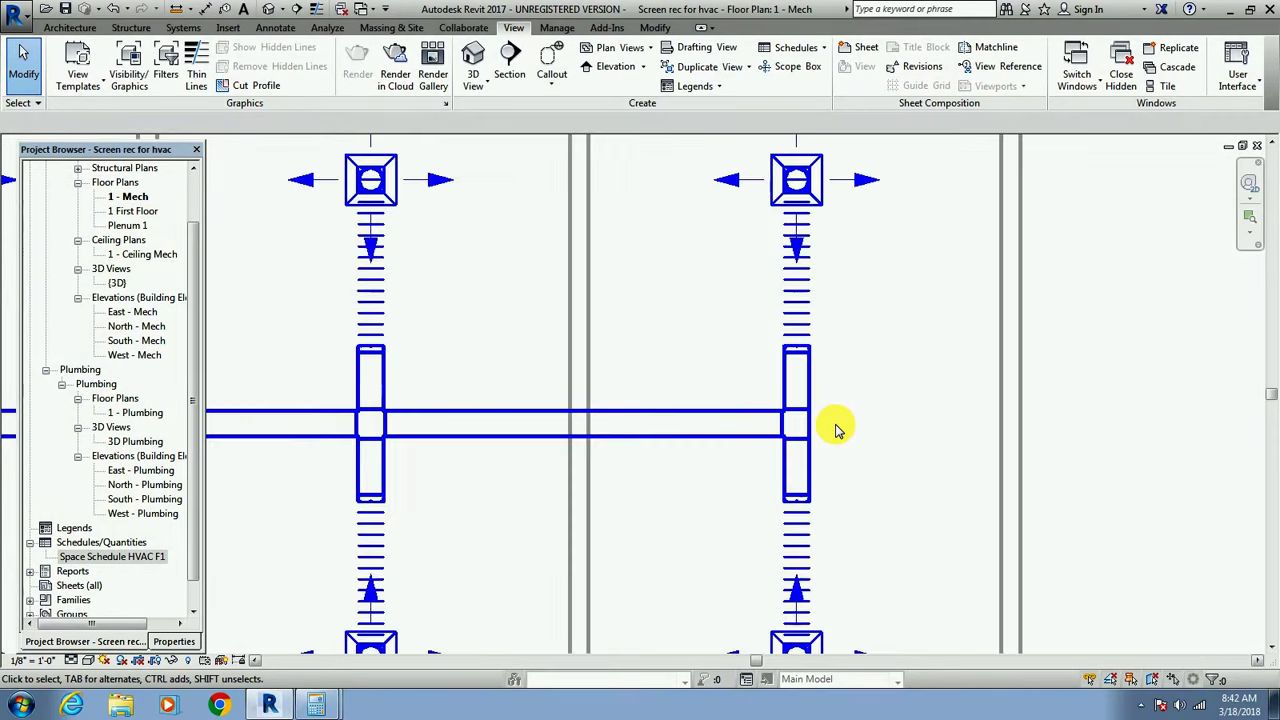
scroll(838, 428, "down", 3)
scroll(836, 426, "down", 3)
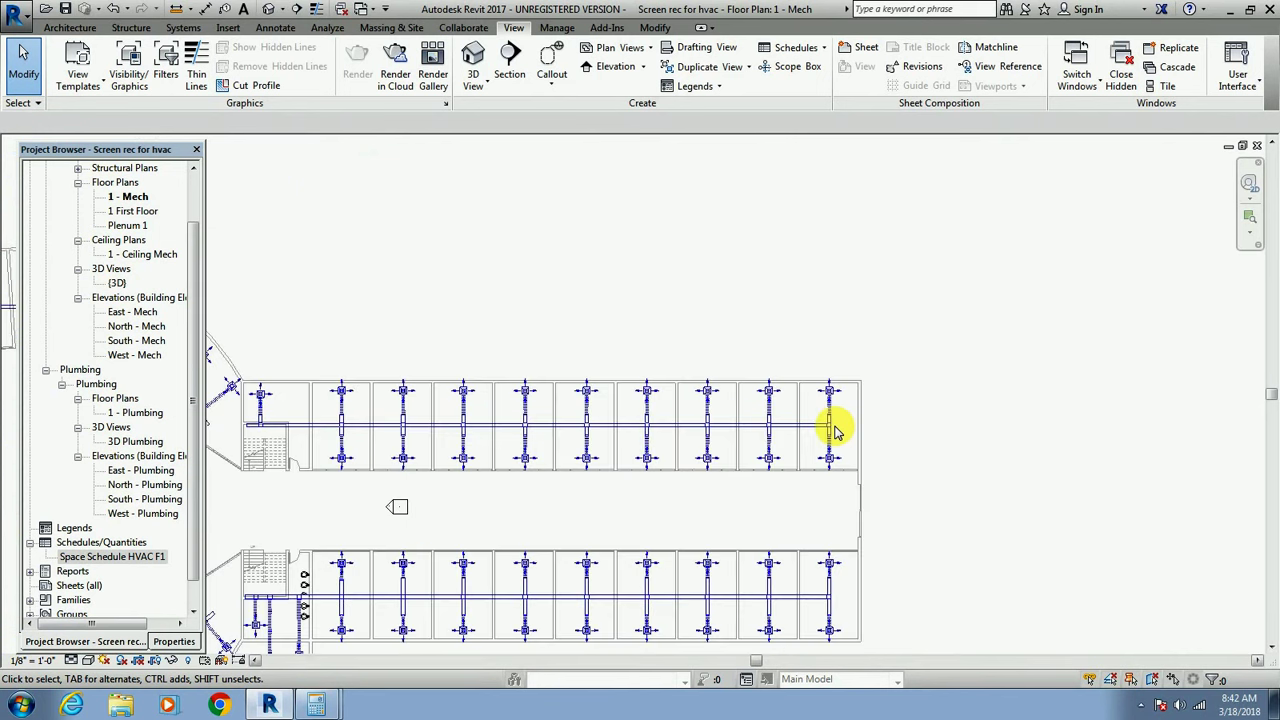
scroll(838, 636, "up", 4)
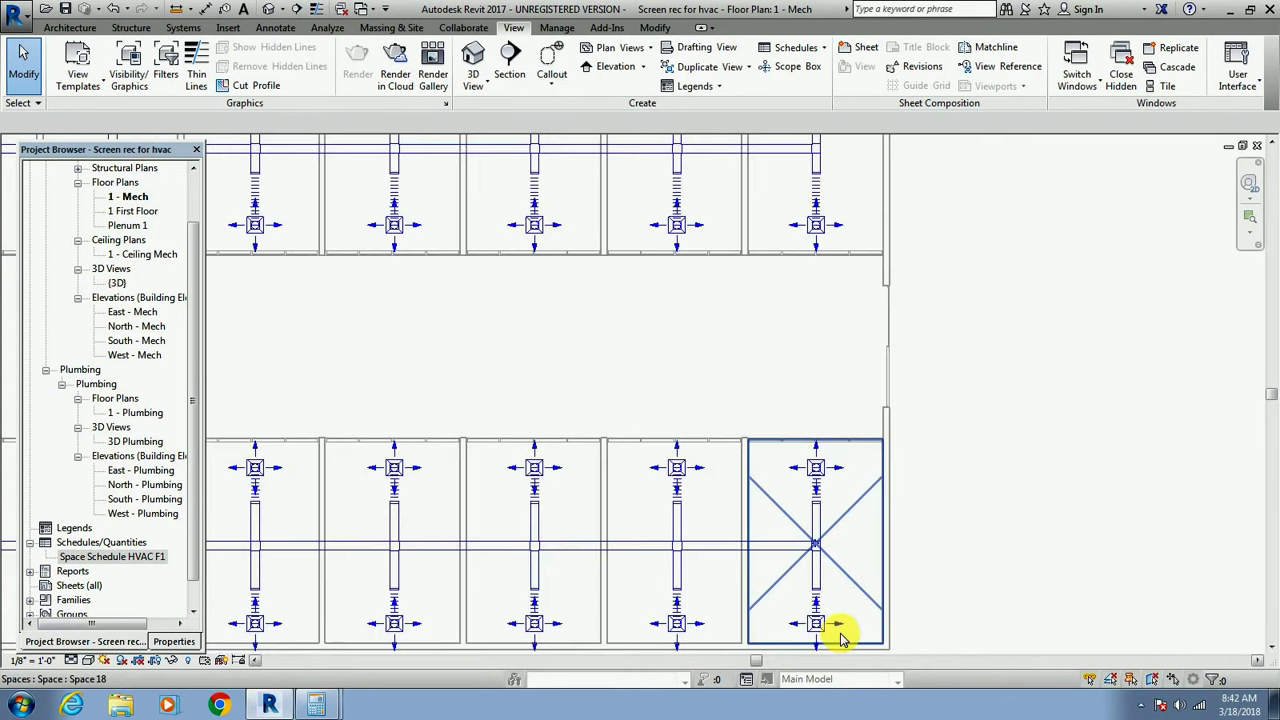
scroll(843, 557, "up", 4)
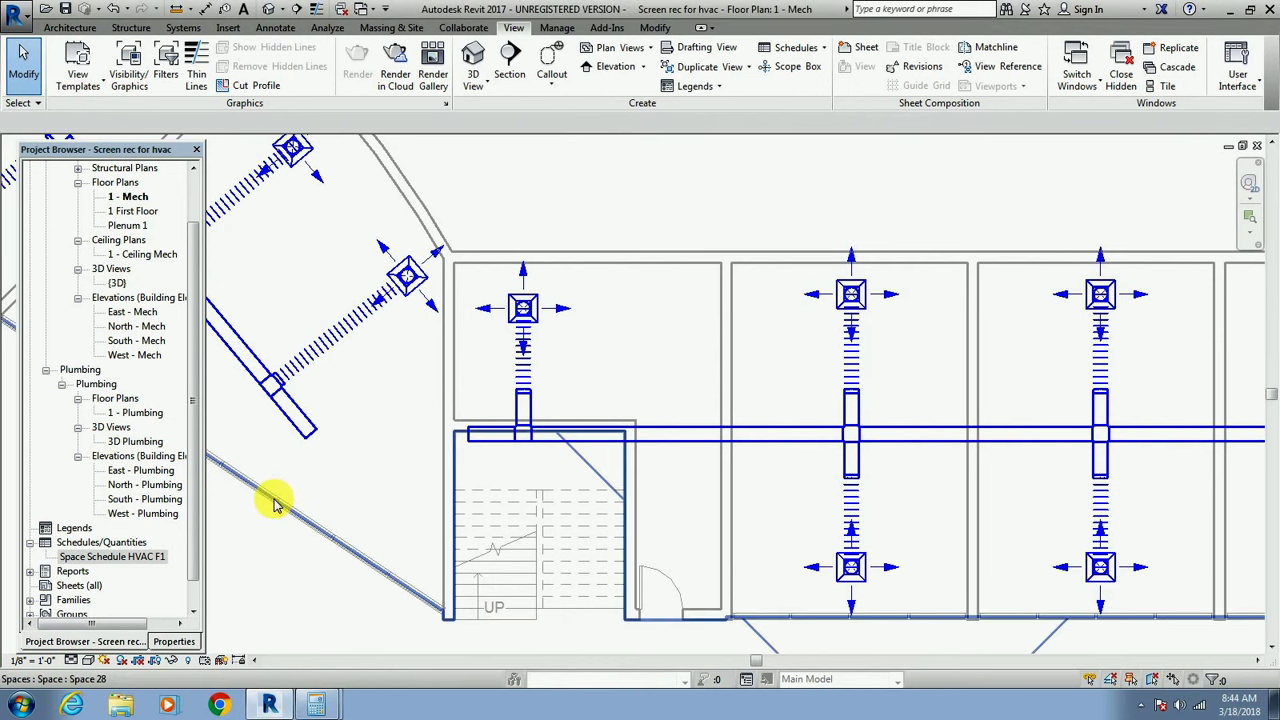
left_click(128, 314)
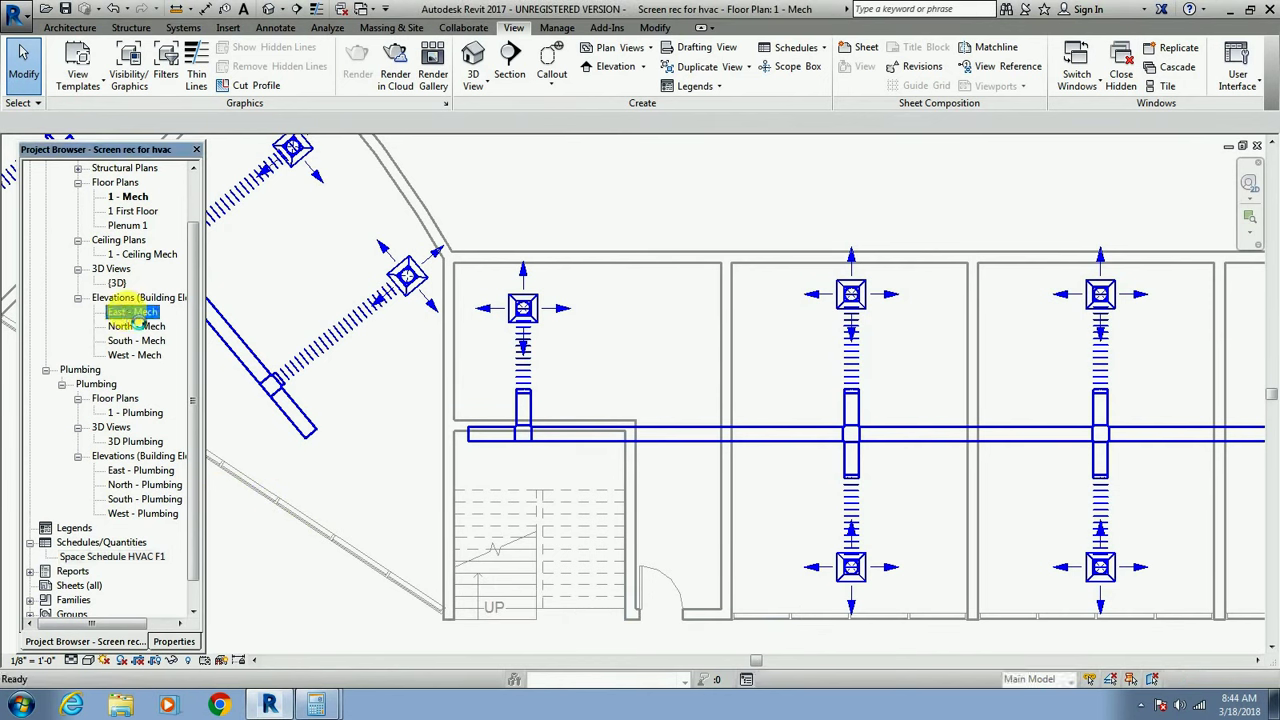
double_click(133, 313)
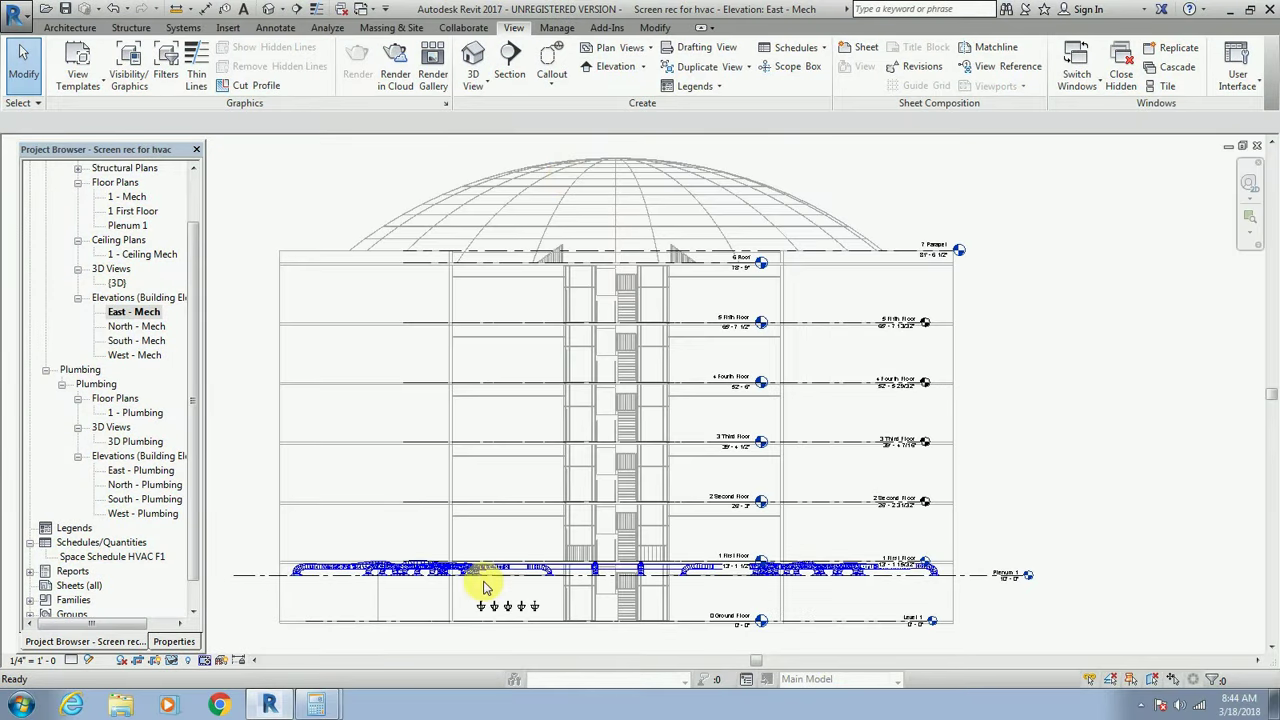
scroll(493, 590, "up", 3)
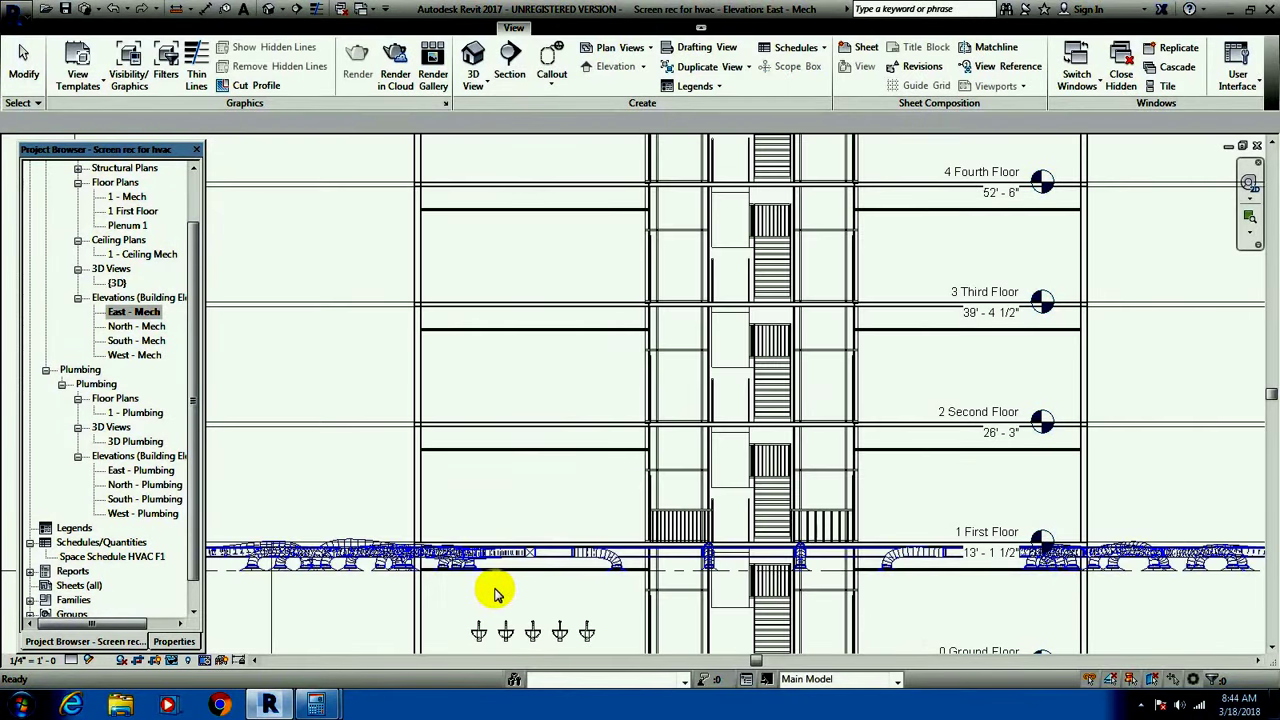
scroll(493, 593, "up", 2)
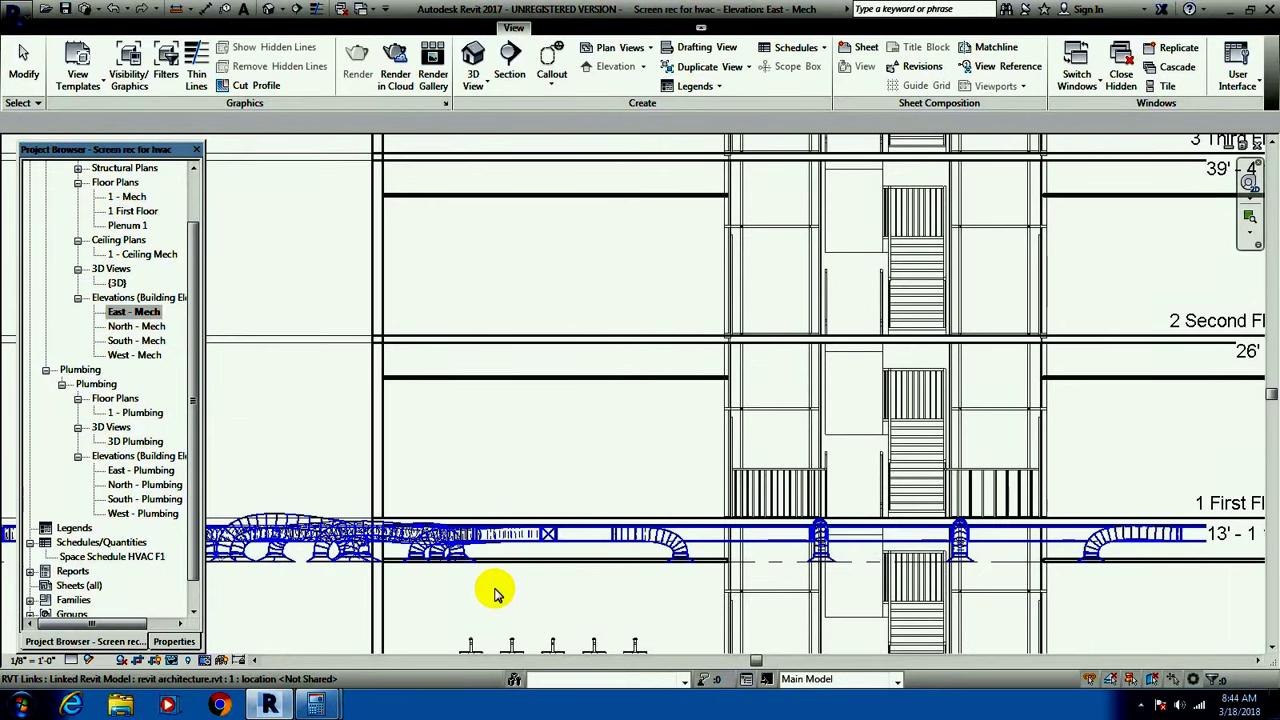
scroll(493, 593, "down", 3)
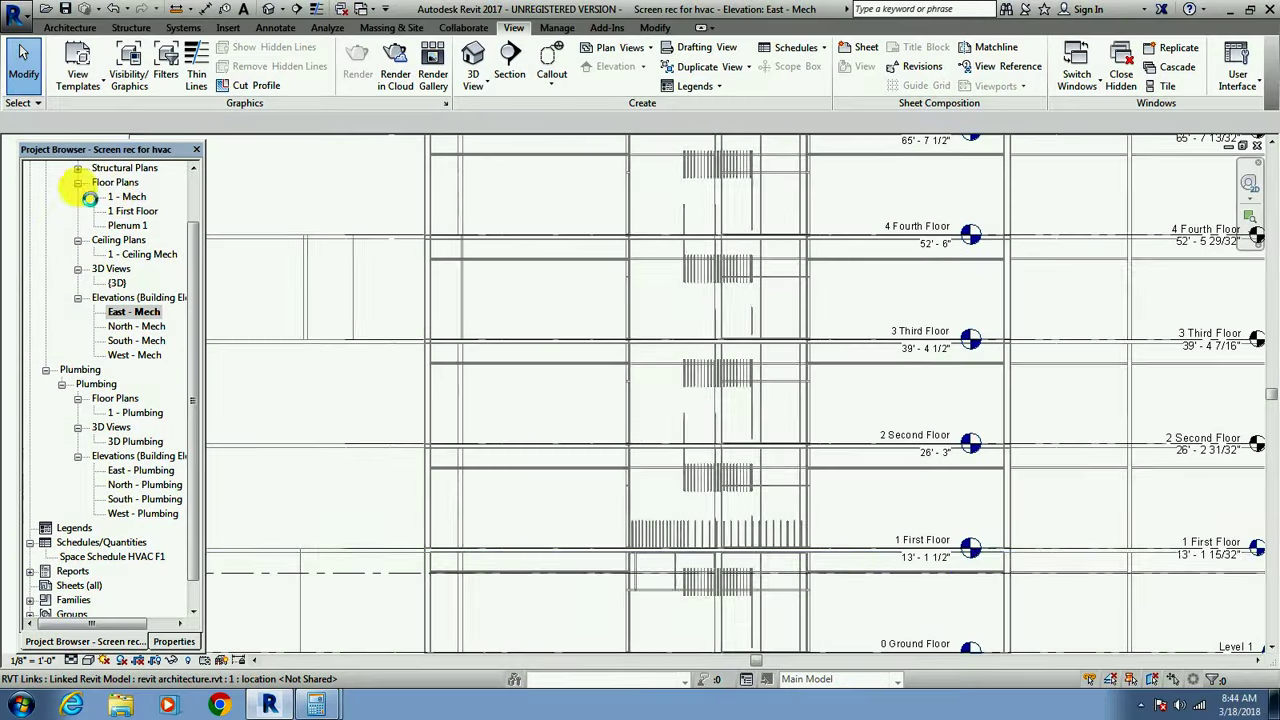
double_click(127, 198)
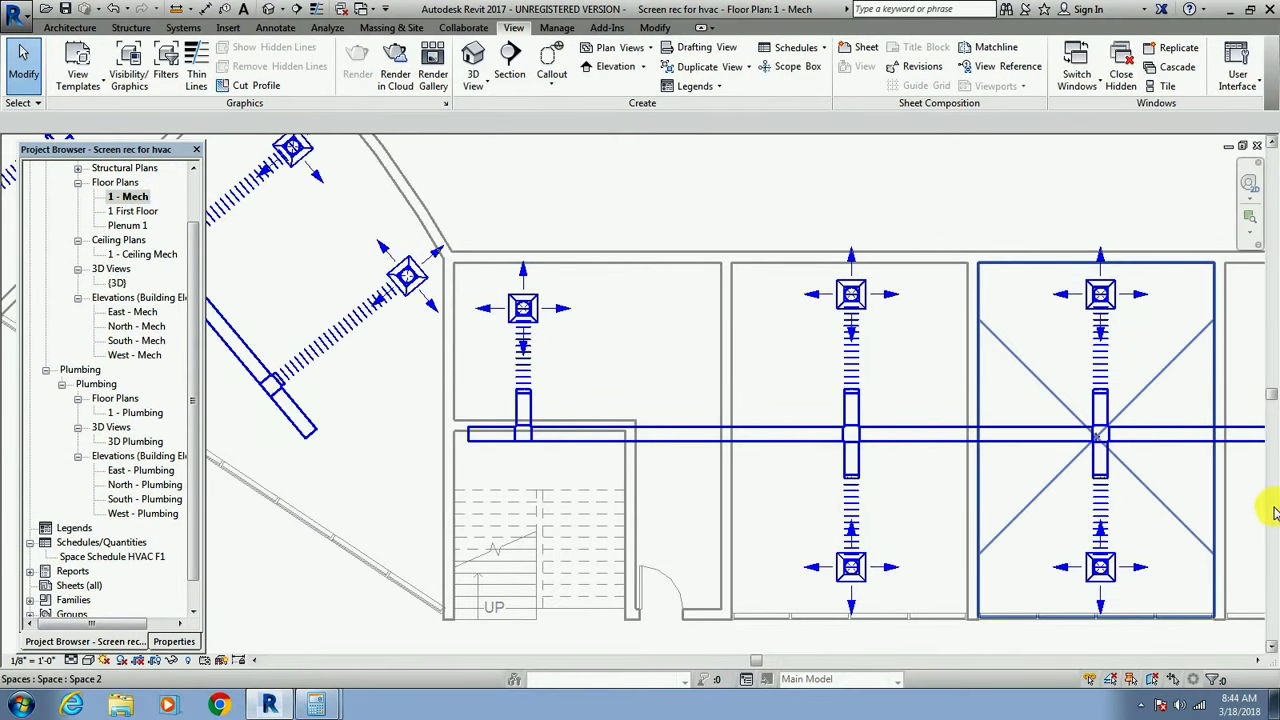
Place a VAV Unit - Parallel Fan Powered at a 12' 0" offset in the first room.
left_click_drag(1272, 390, 1272, 362)
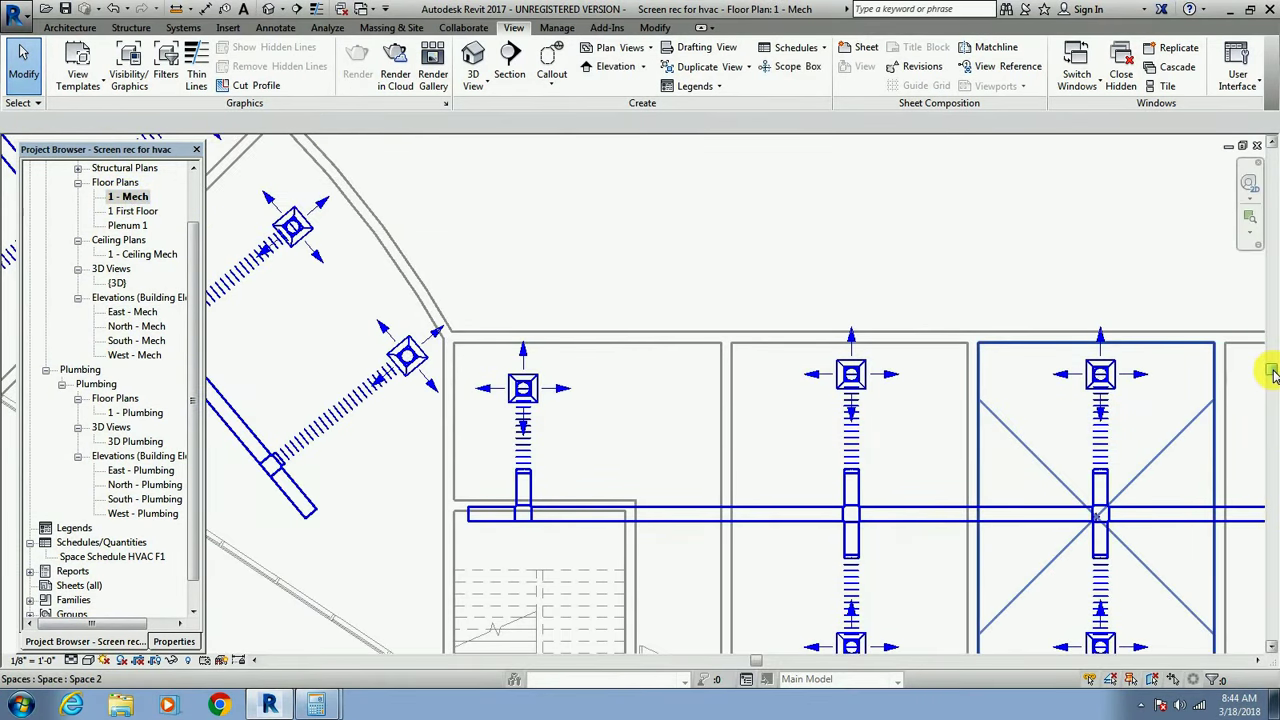
left_click(184, 27)
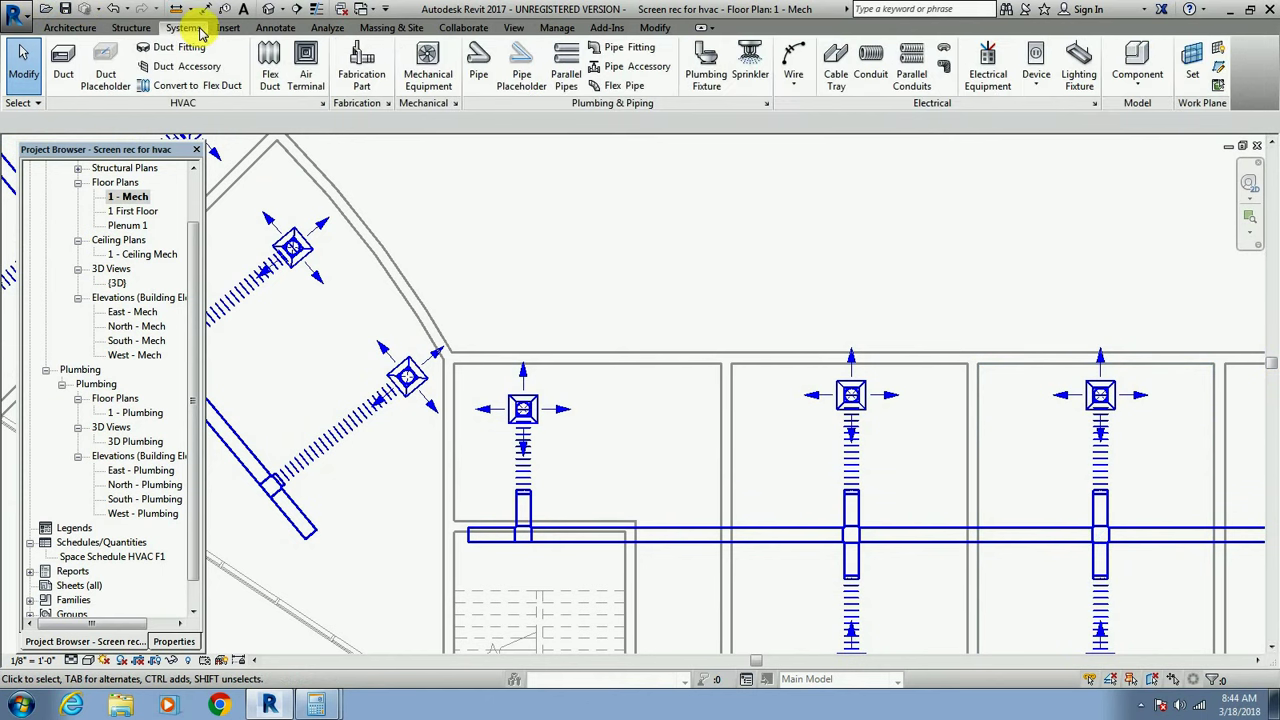
left_click(446, 74)
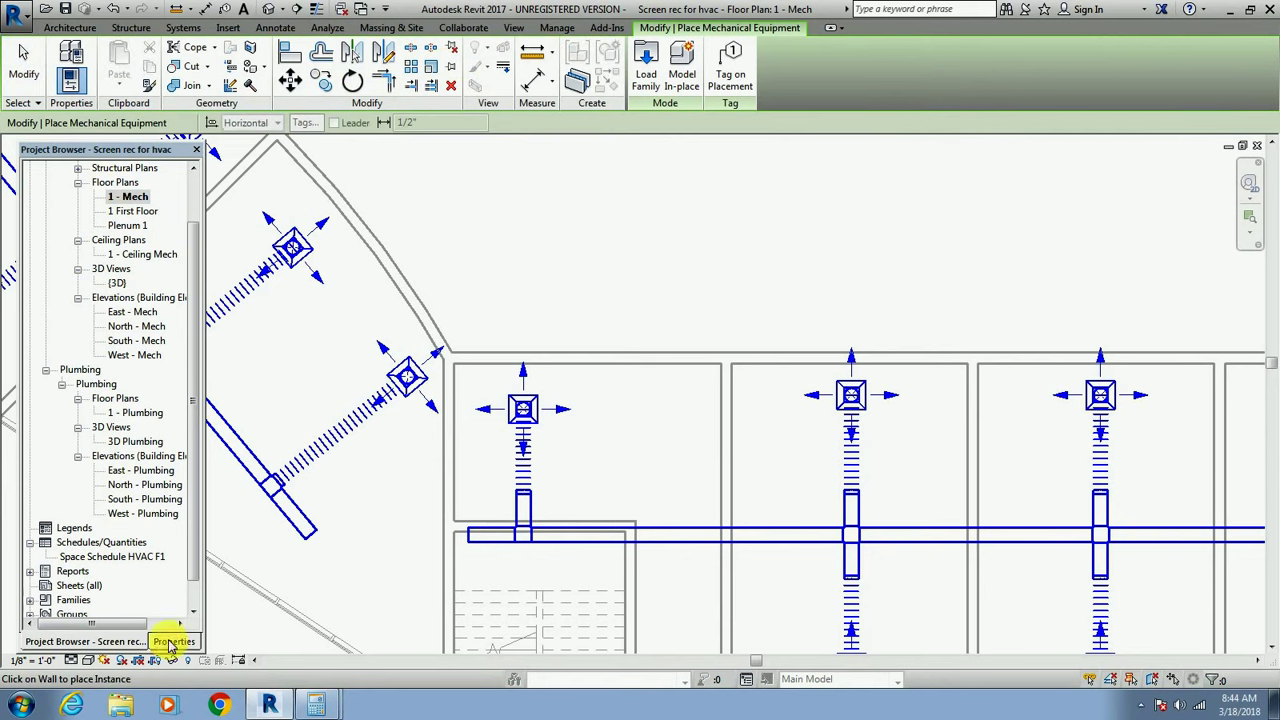
left_click(174, 641)
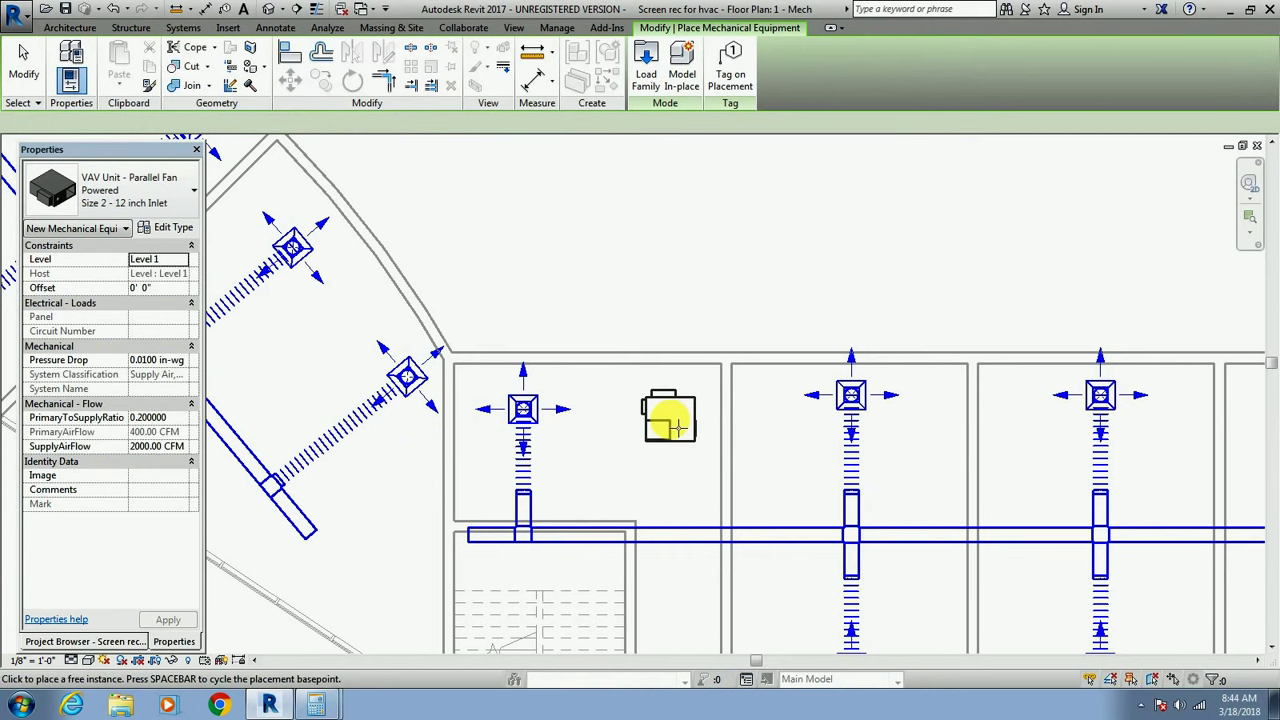
scroll(678, 427, "up", 2)
left_click(145, 287)
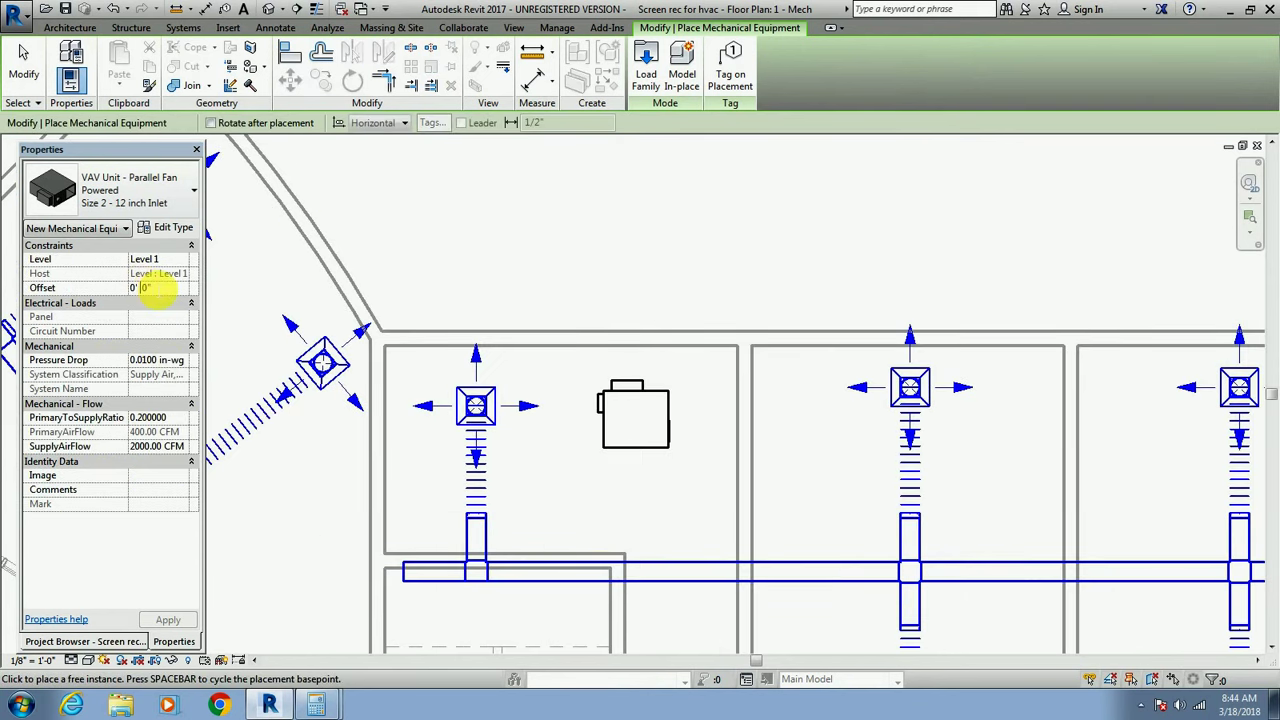
type("12")
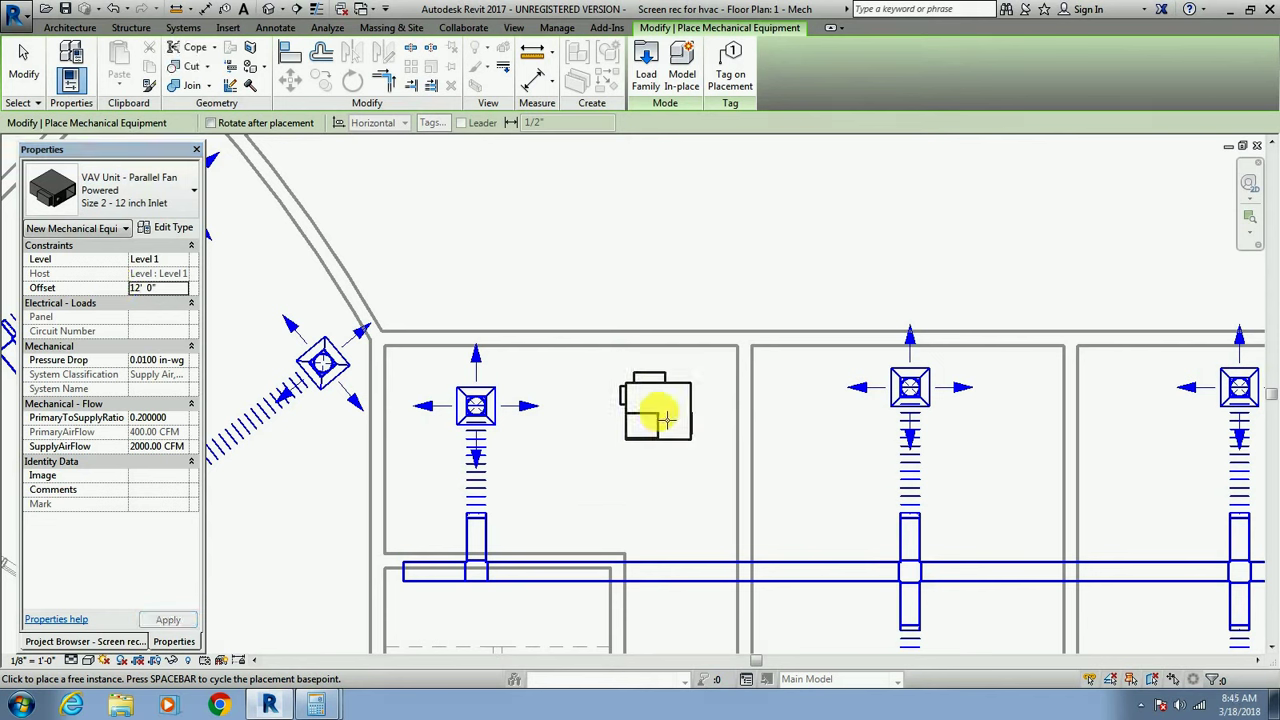
left_click(665, 418)
left_click(665, 418)
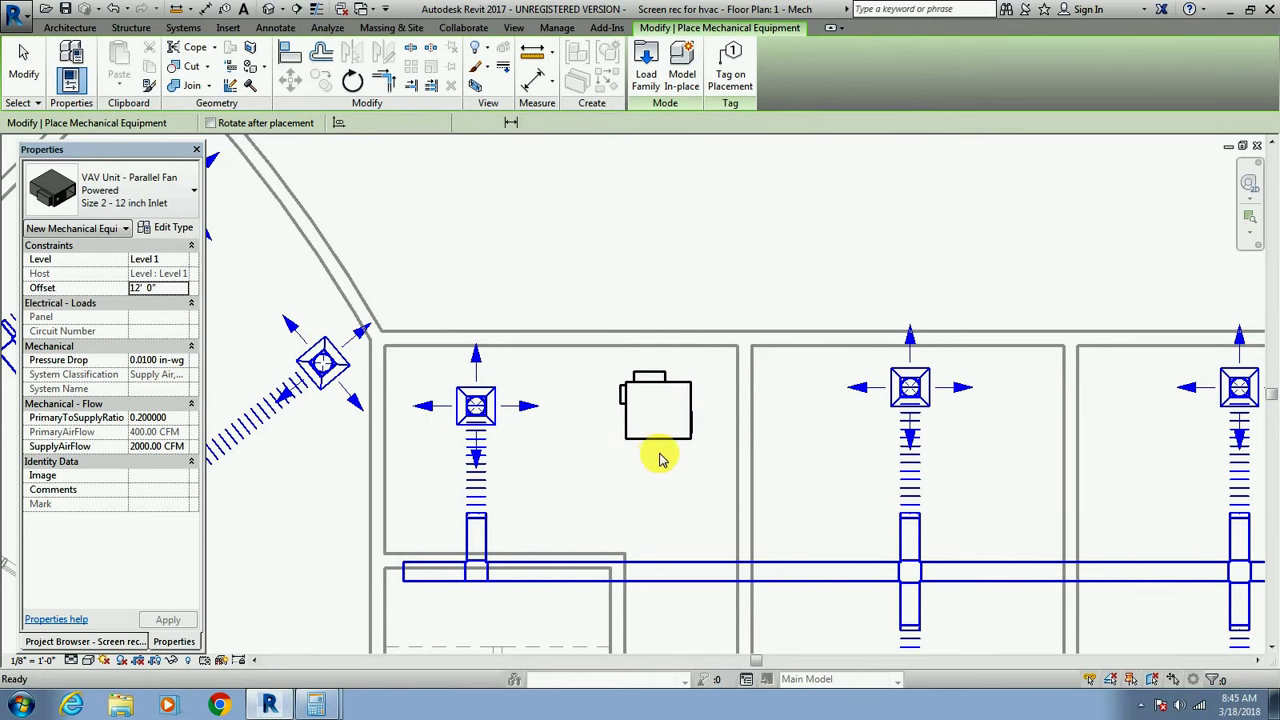
key("Escape")
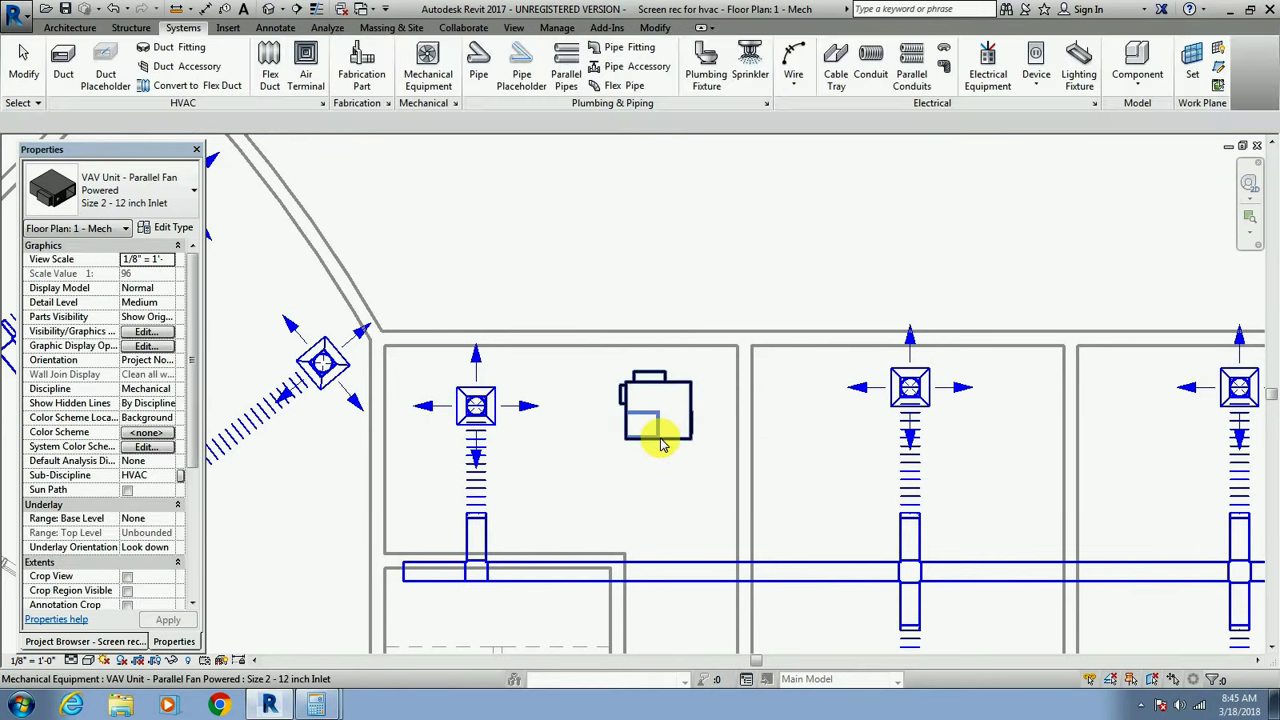
Rotate the VAV unit 90 degrees and nudge it up toward the room's upper wall.
left_click(660, 440)
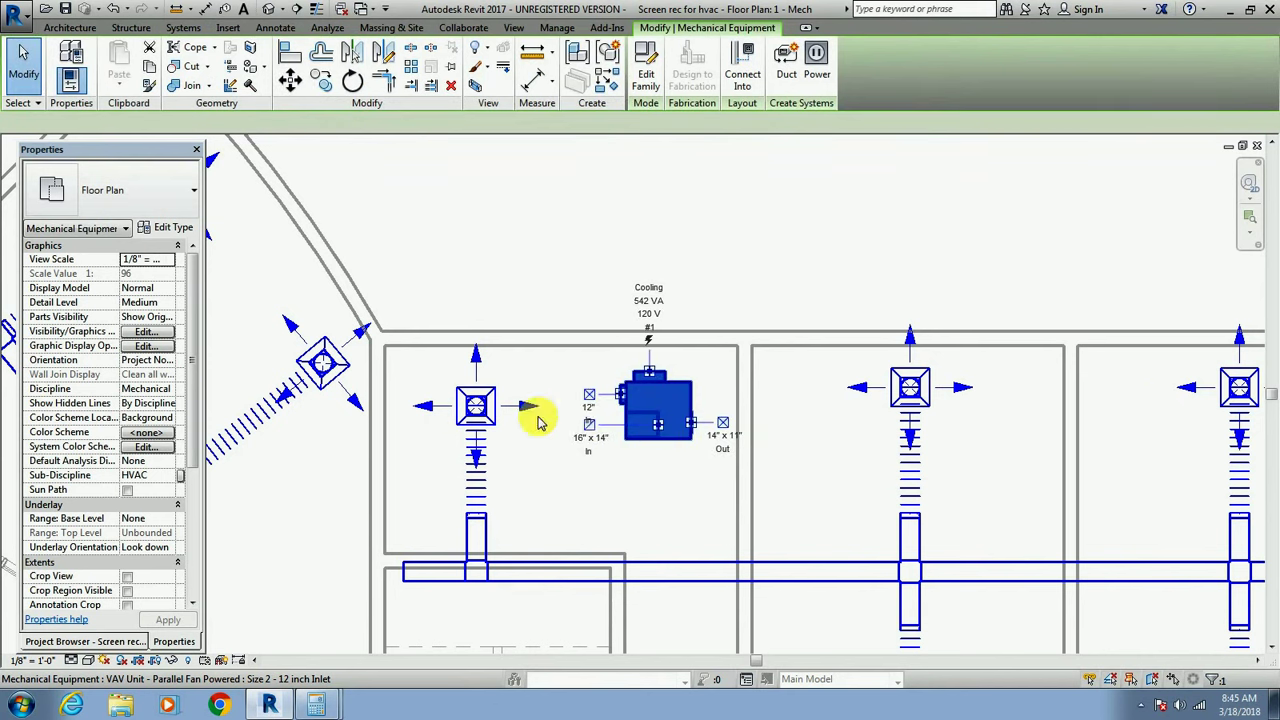
key("space")
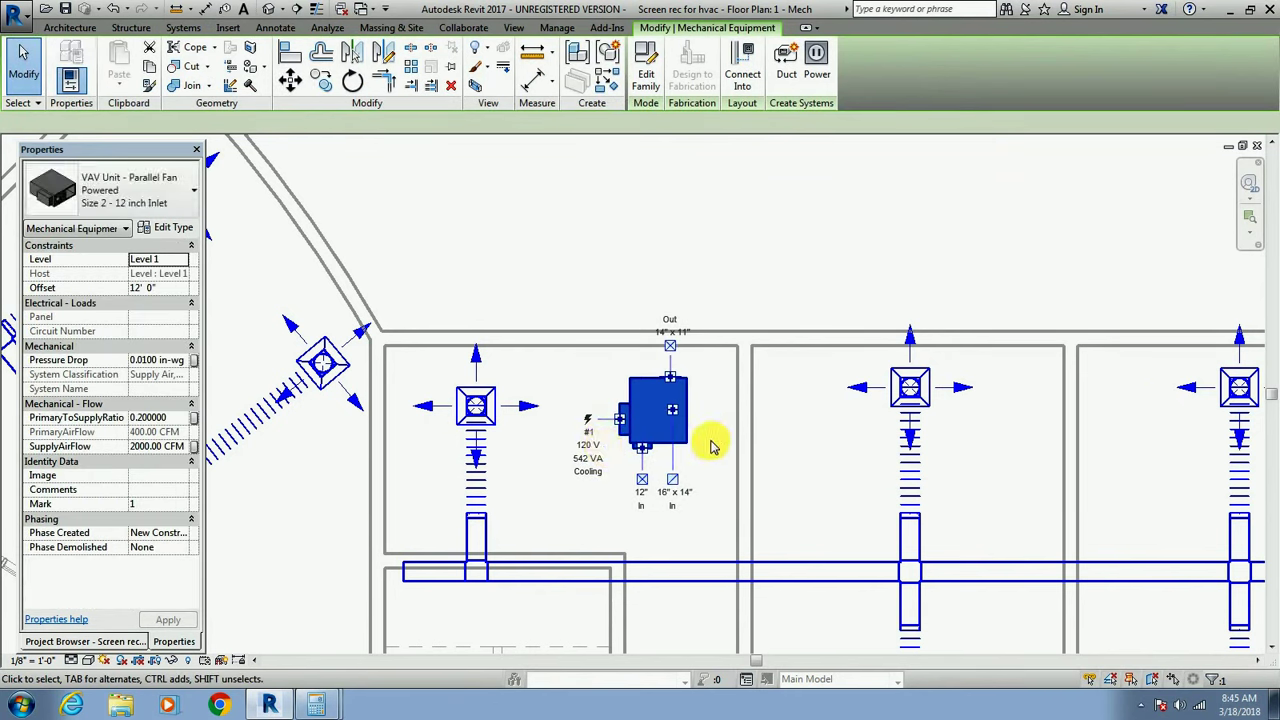
scroll(712, 447, "up", 2)
key("Escape")
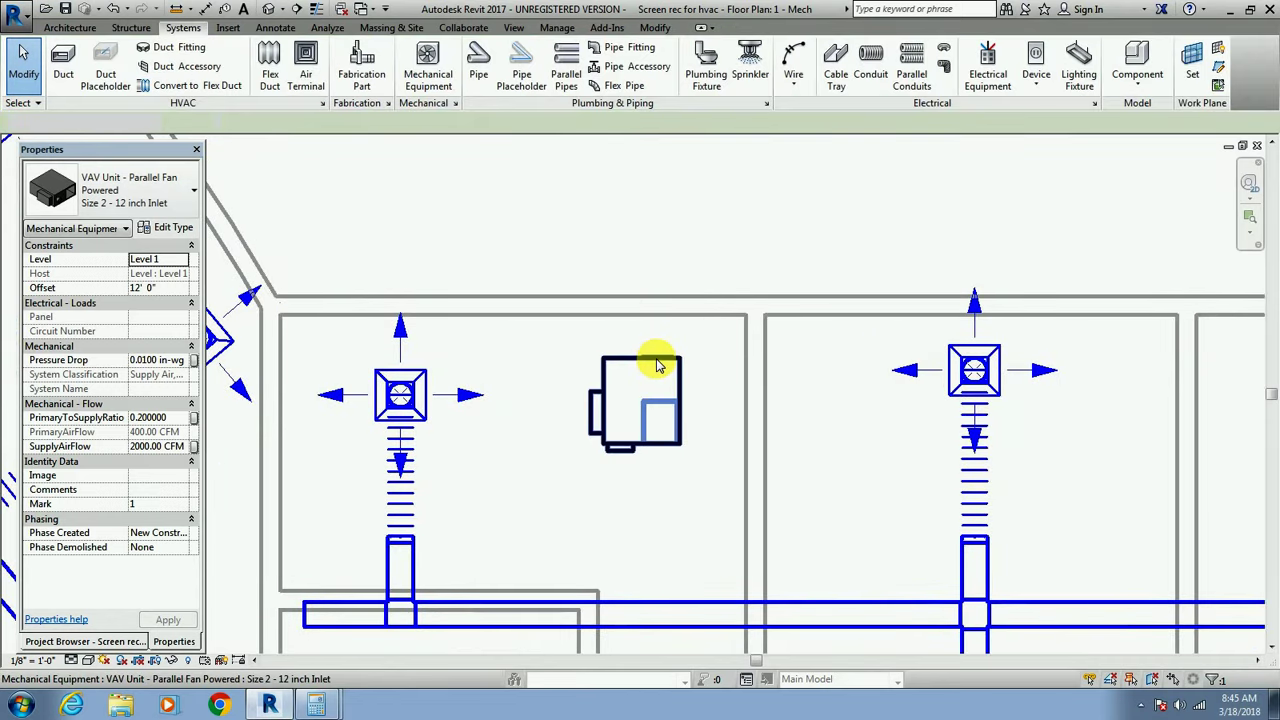
left_click(657, 366)
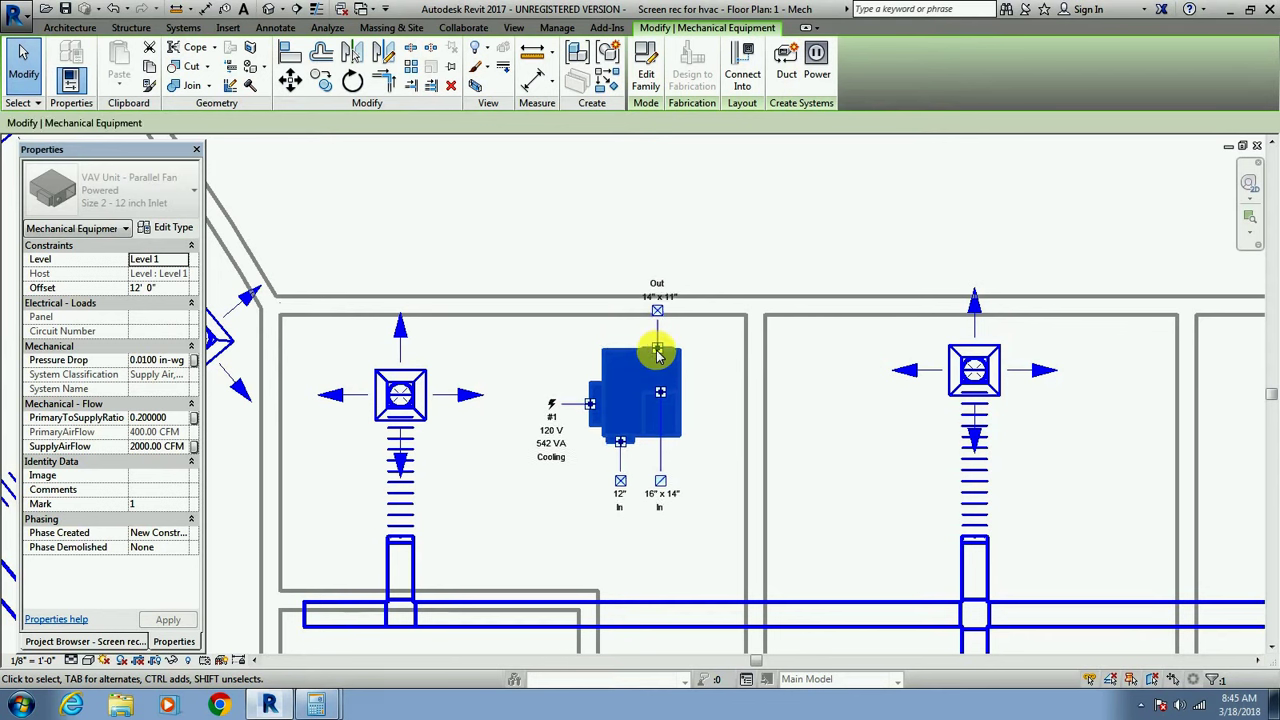
left_click_drag(657, 366, 657, 350)
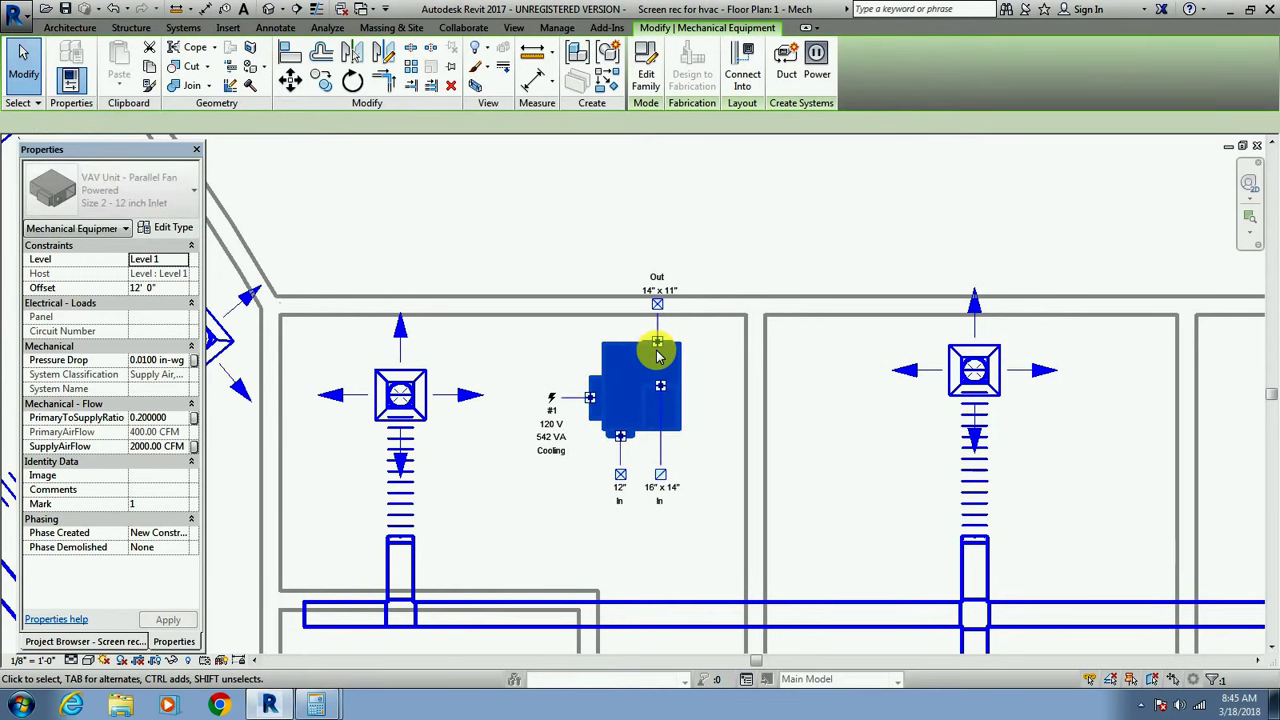
key("Up")
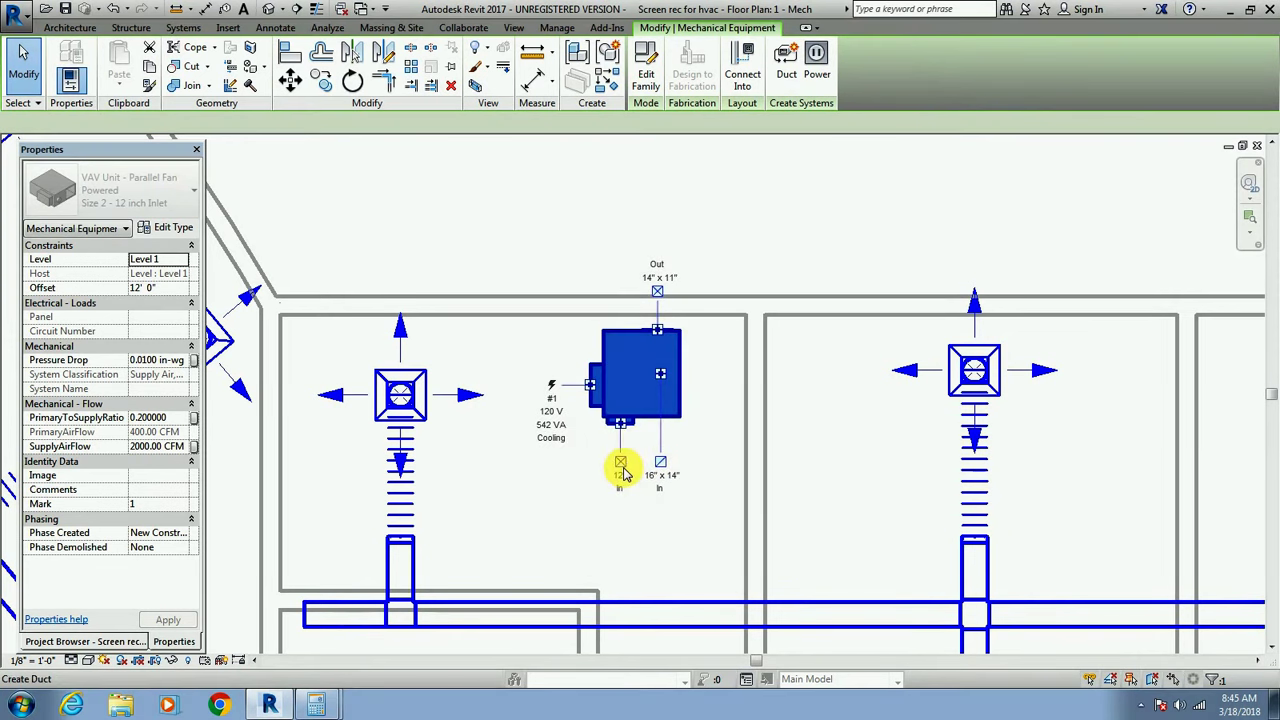
left_click(617, 585)
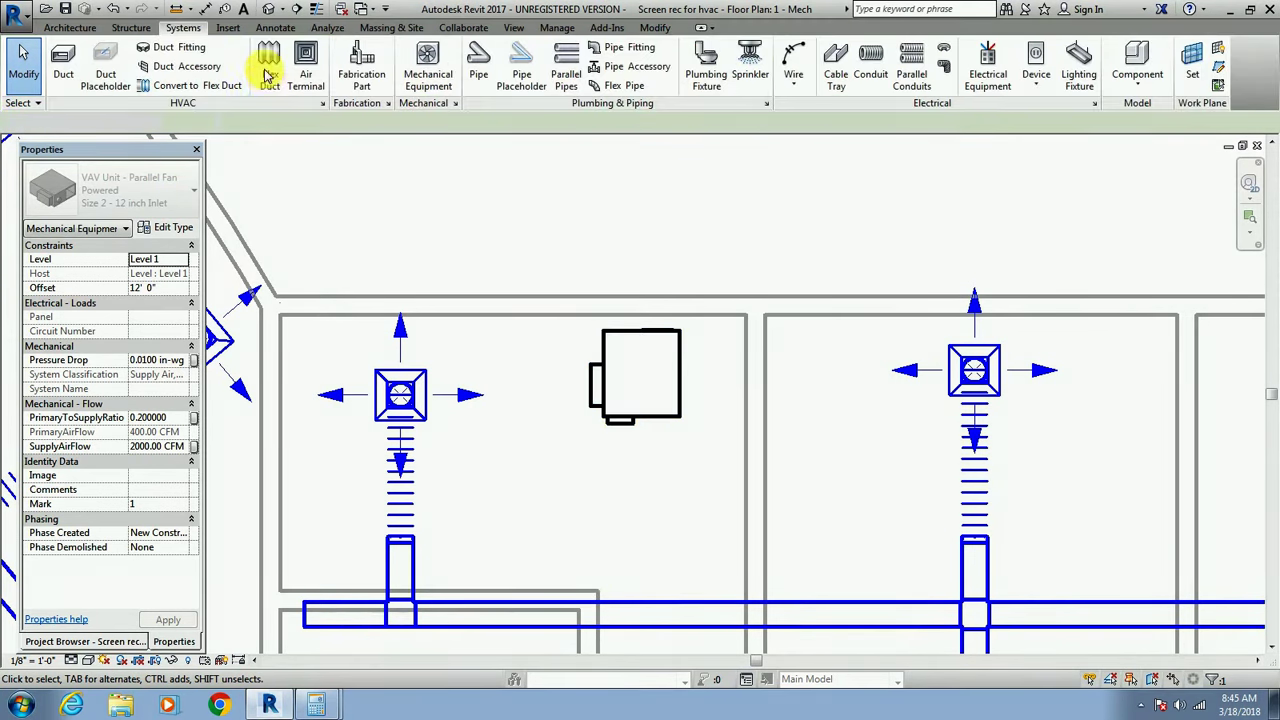
Sketch a short rectangular duct stub rising from the main supply duct.
left_click(63, 62)
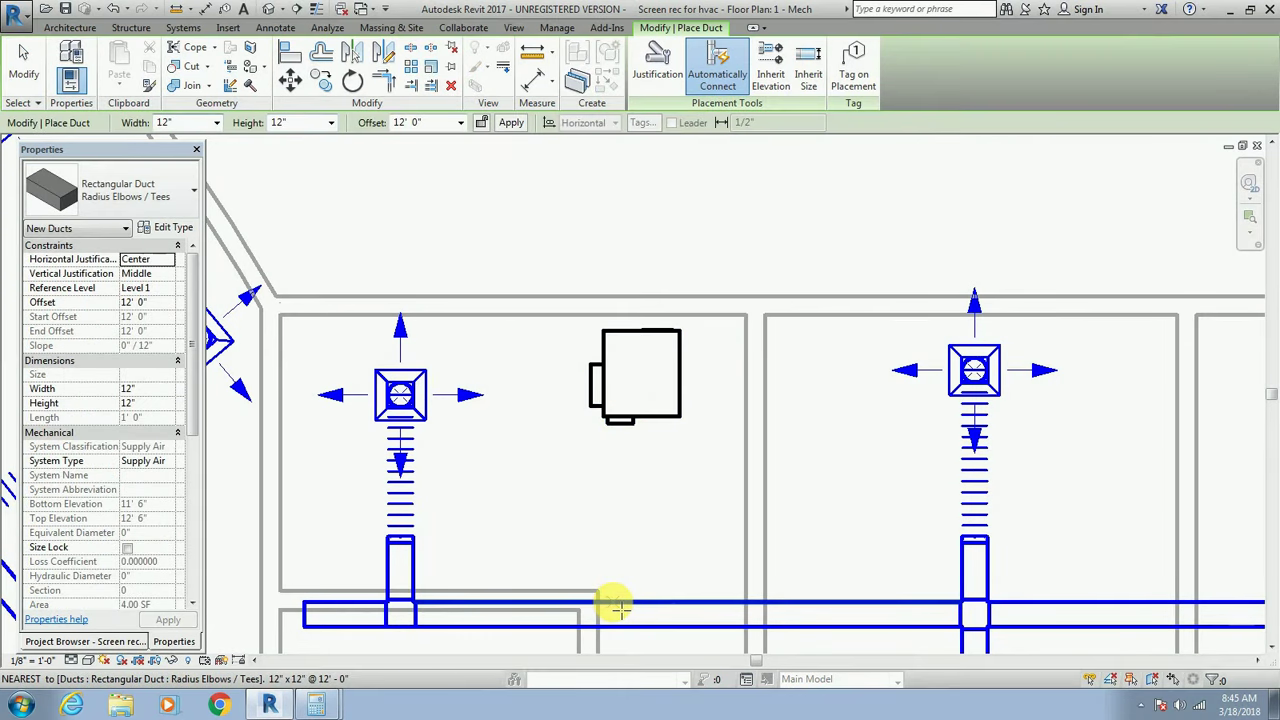
left_click(613, 604)
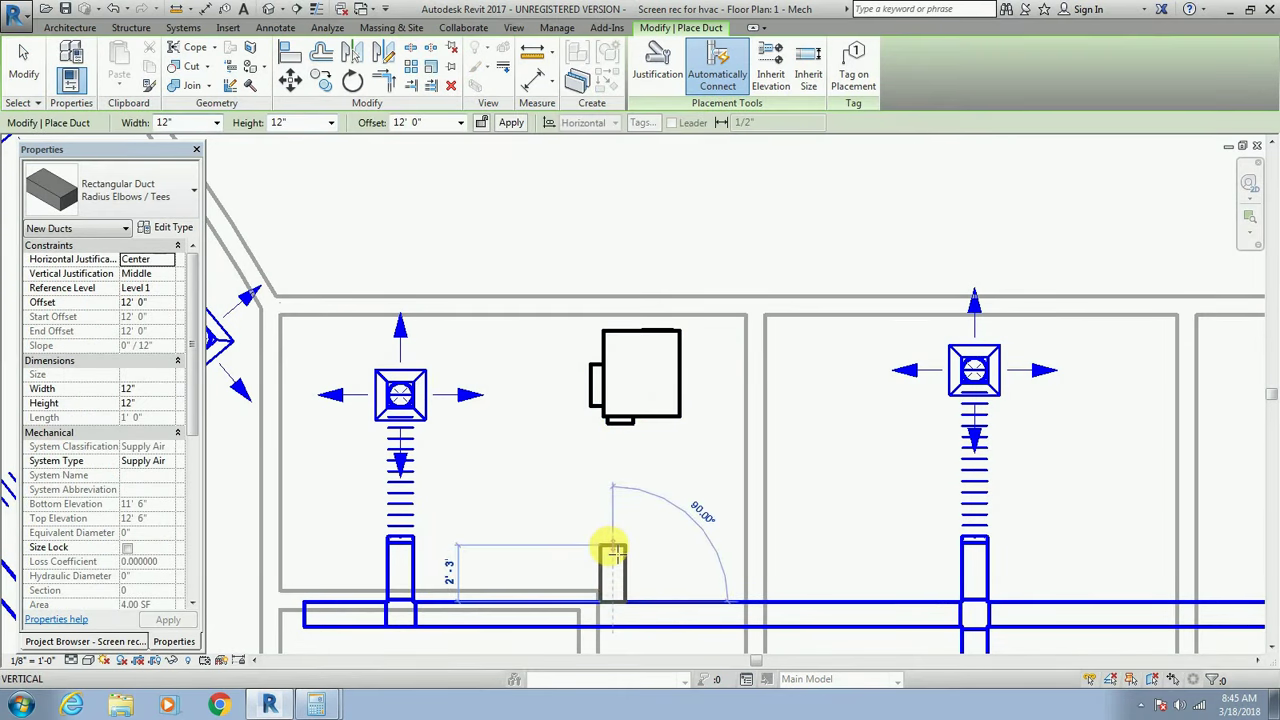
left_click(613, 548)
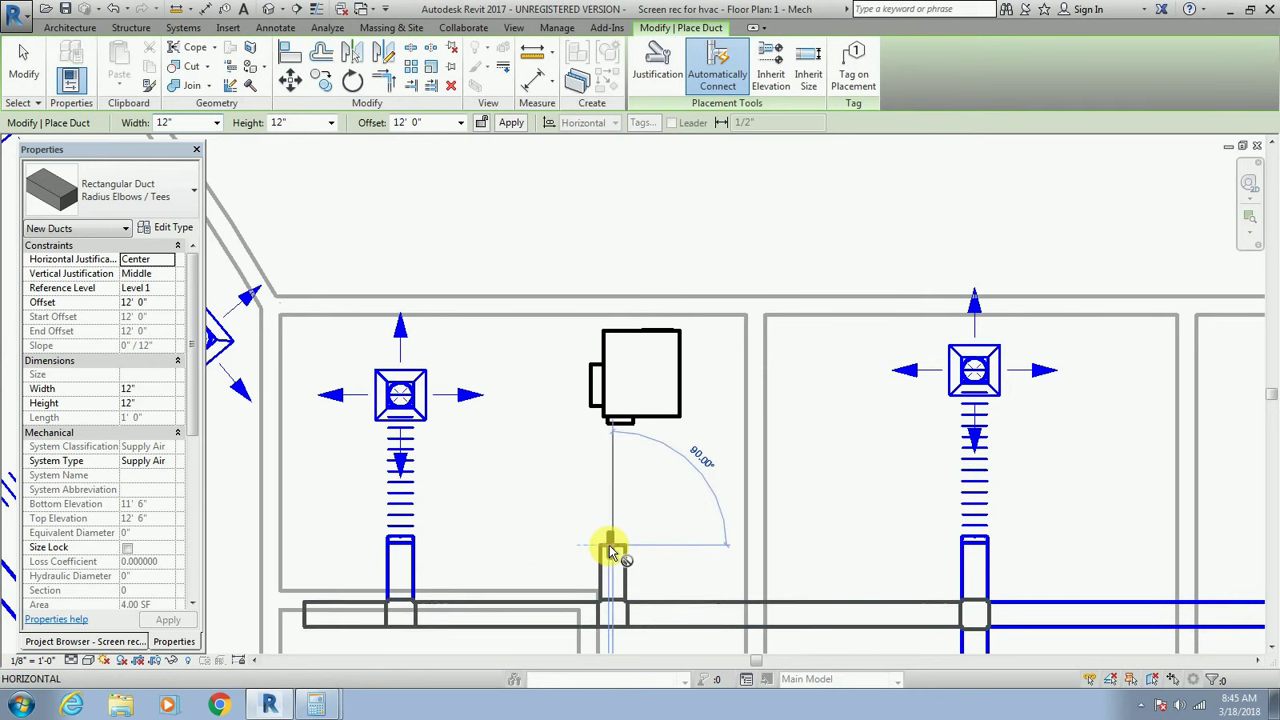
key("Escape")
key("Escape")
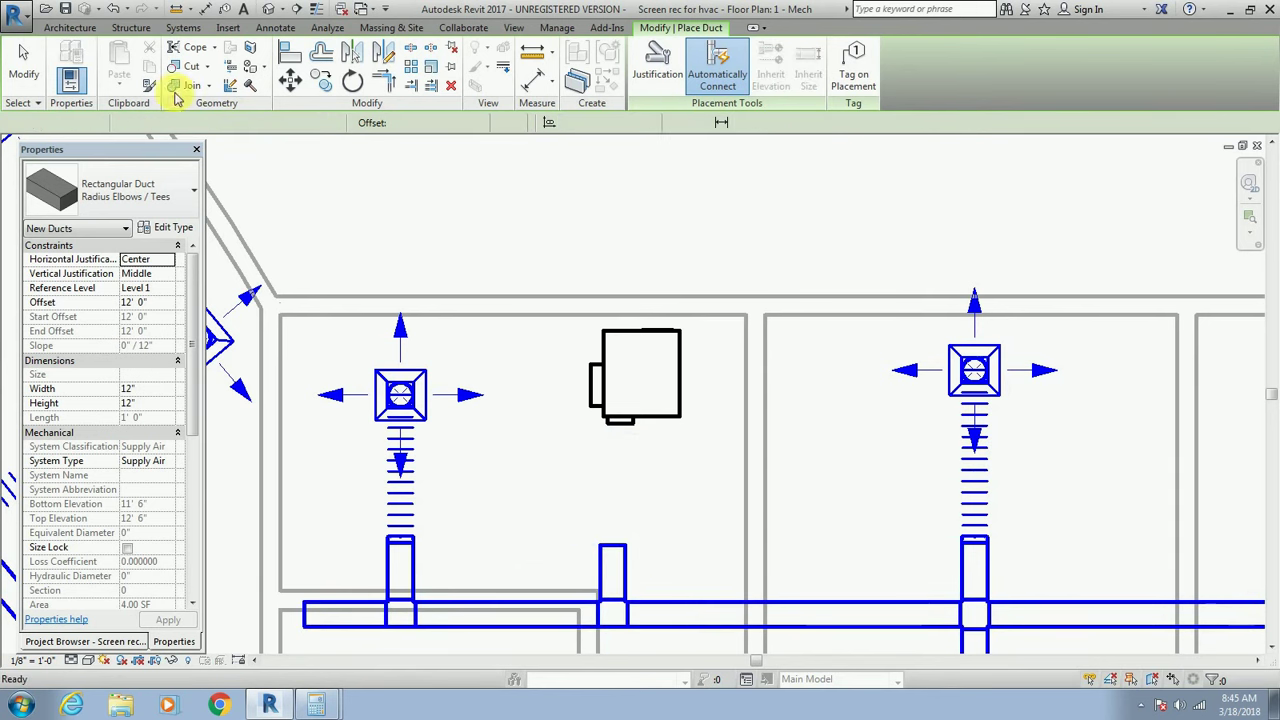
key("Escape")
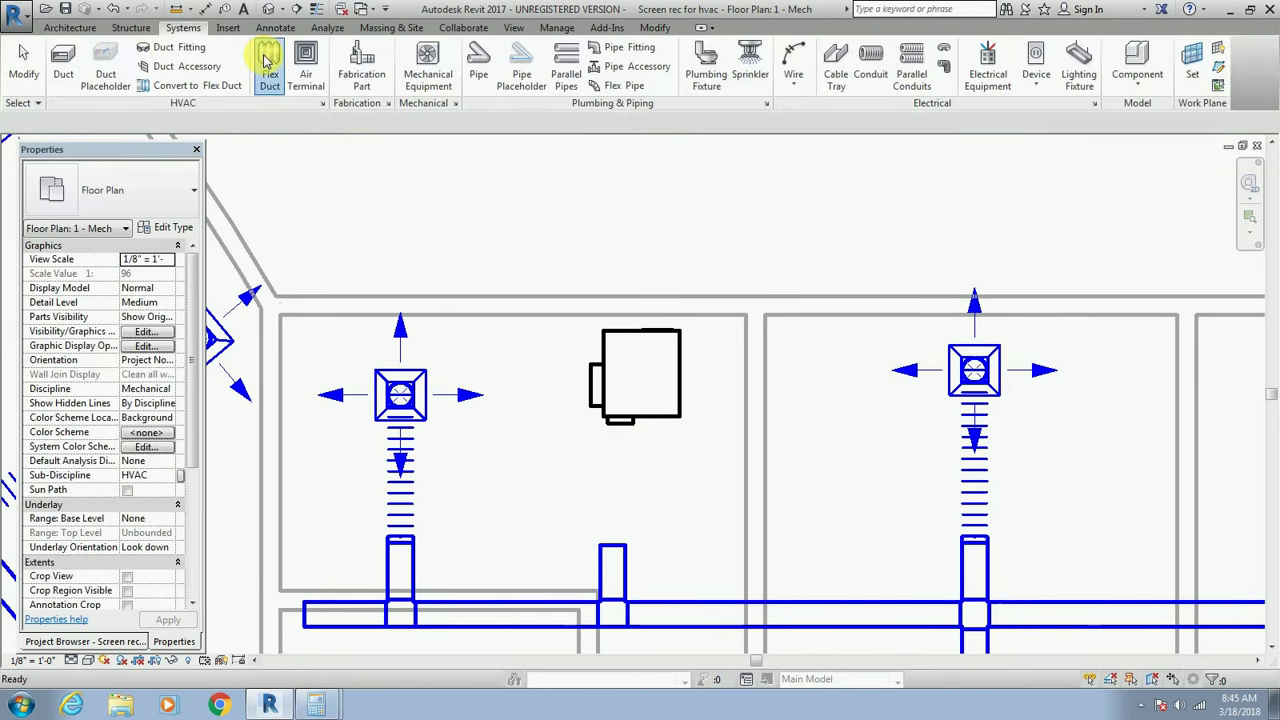
left_click(270, 62)
left_click(613, 548)
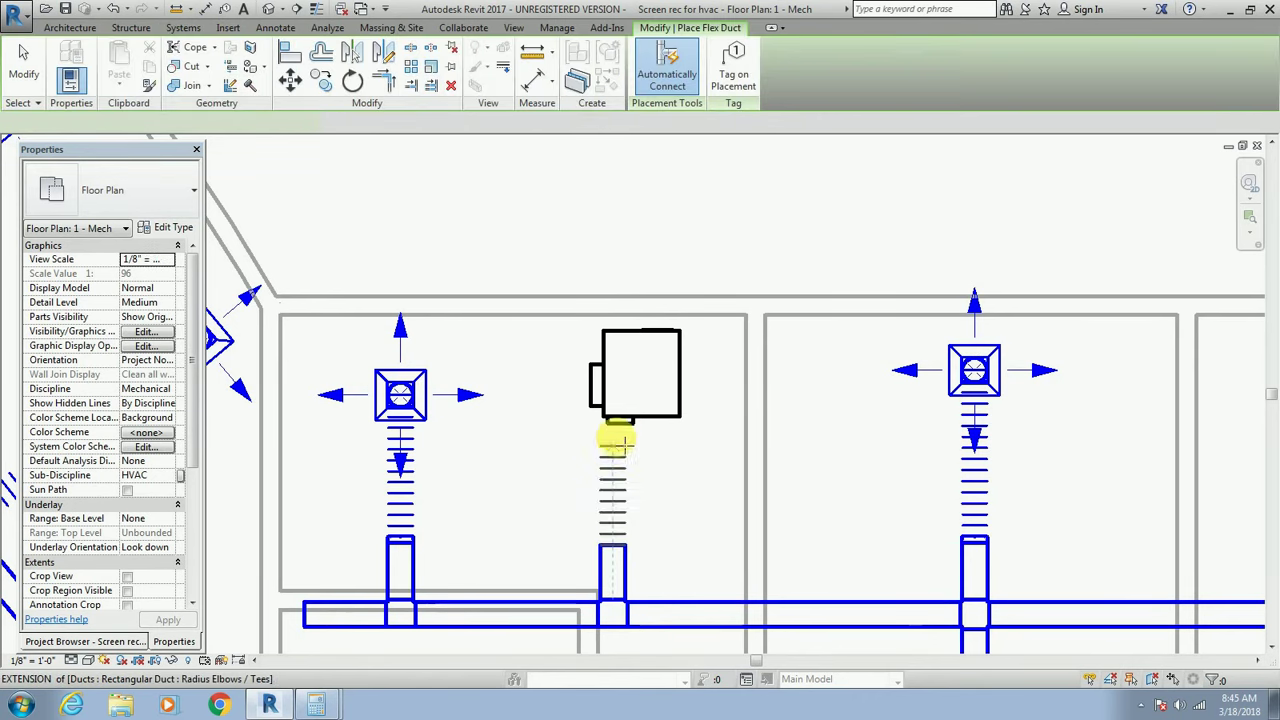
key("Escape")
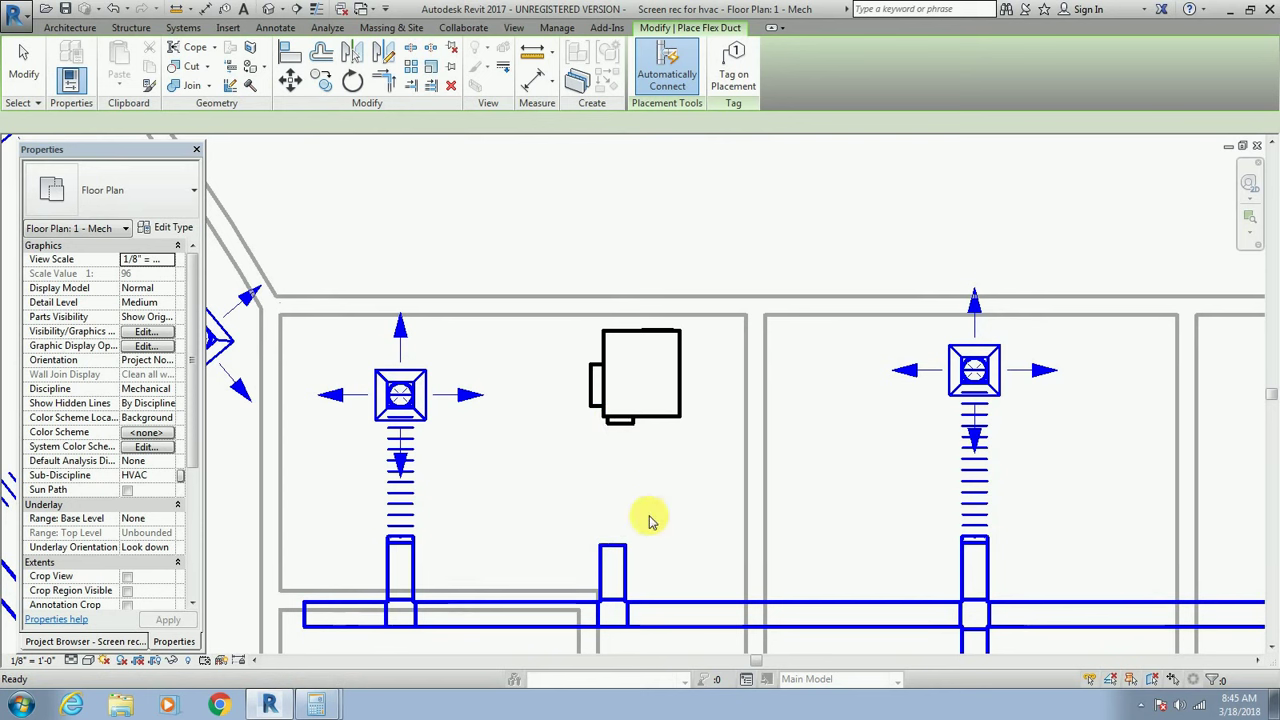
key("Escape")
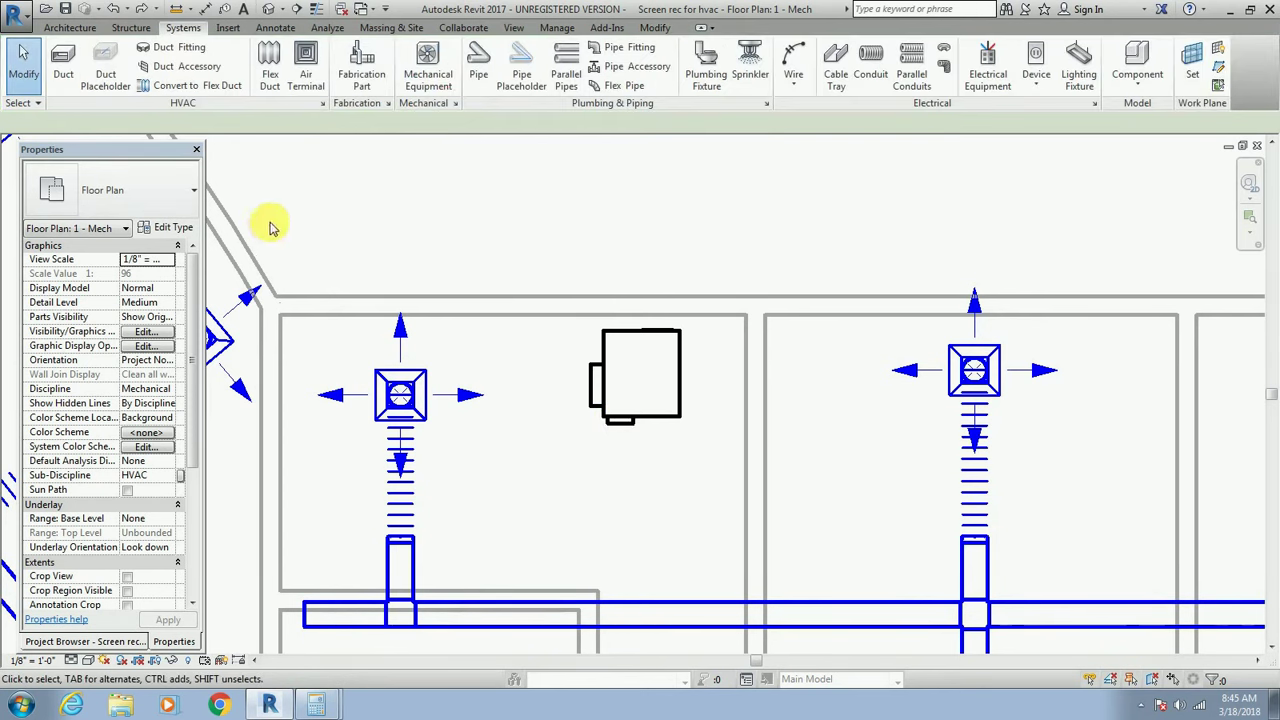
Run a 12" flex duct from the VAV unit's inlet into the main supply duct.
left_click(265, 72)
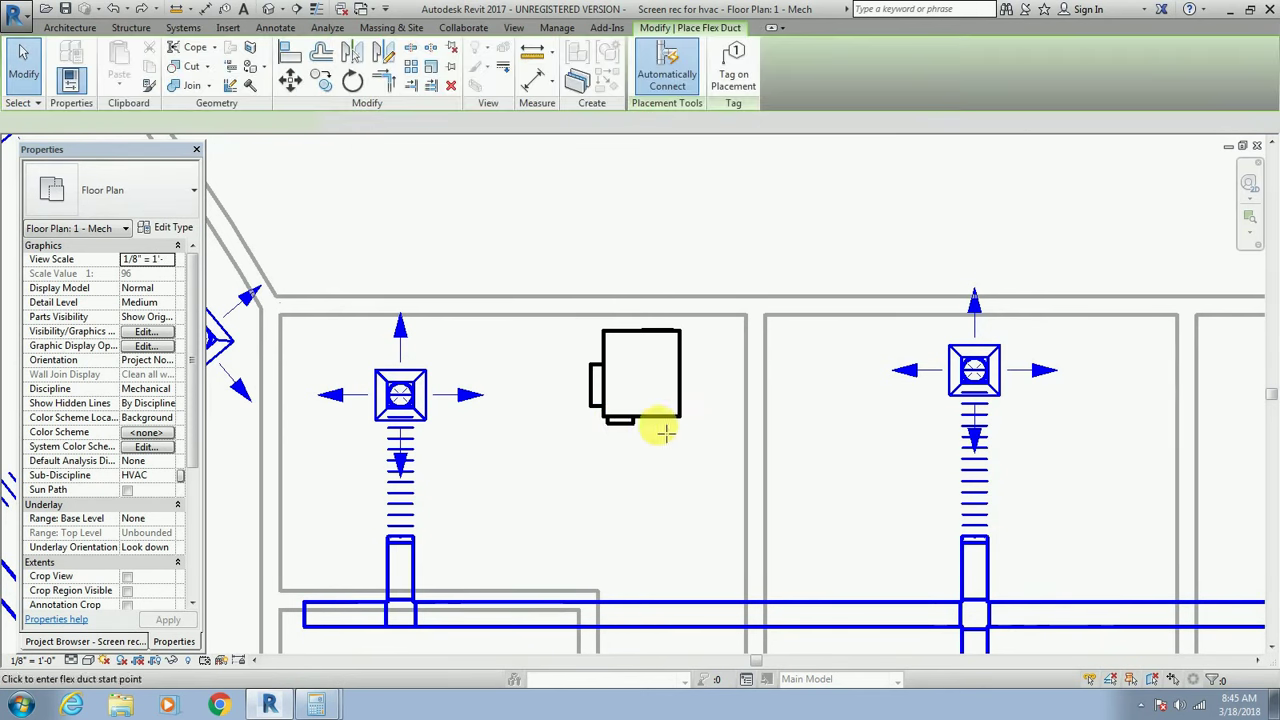
left_click(620, 425)
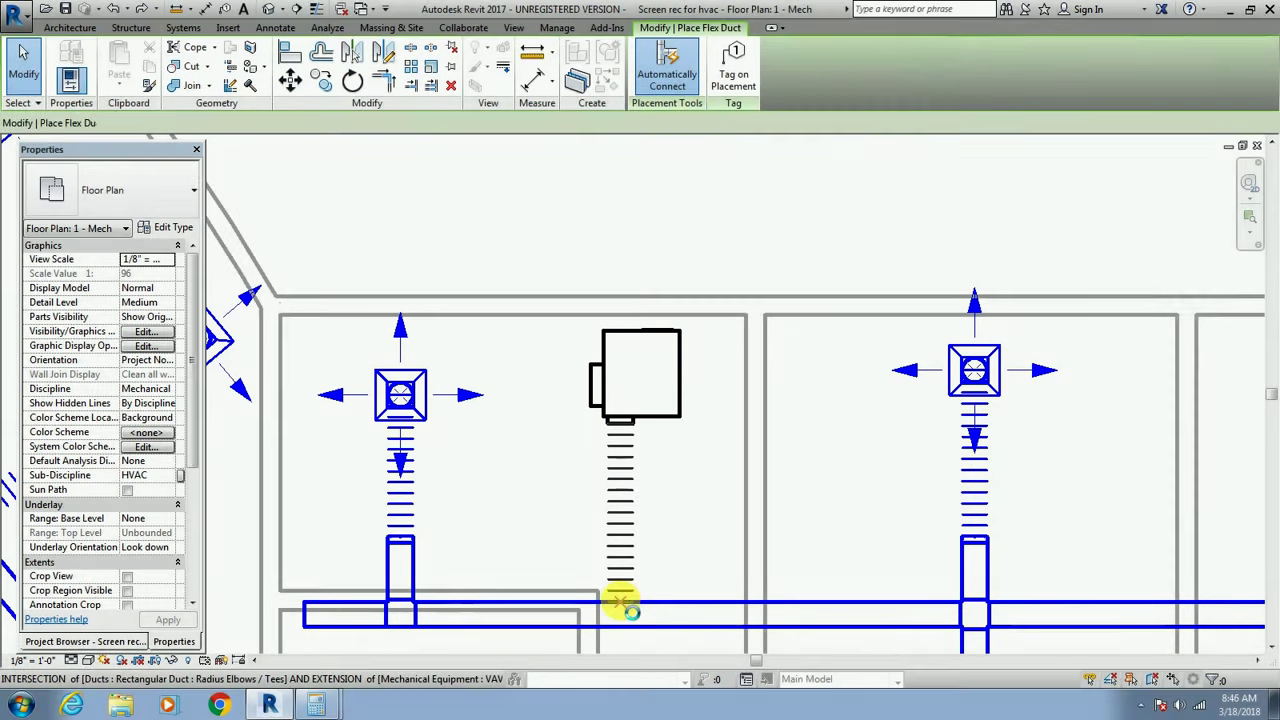
left_click(622, 604)
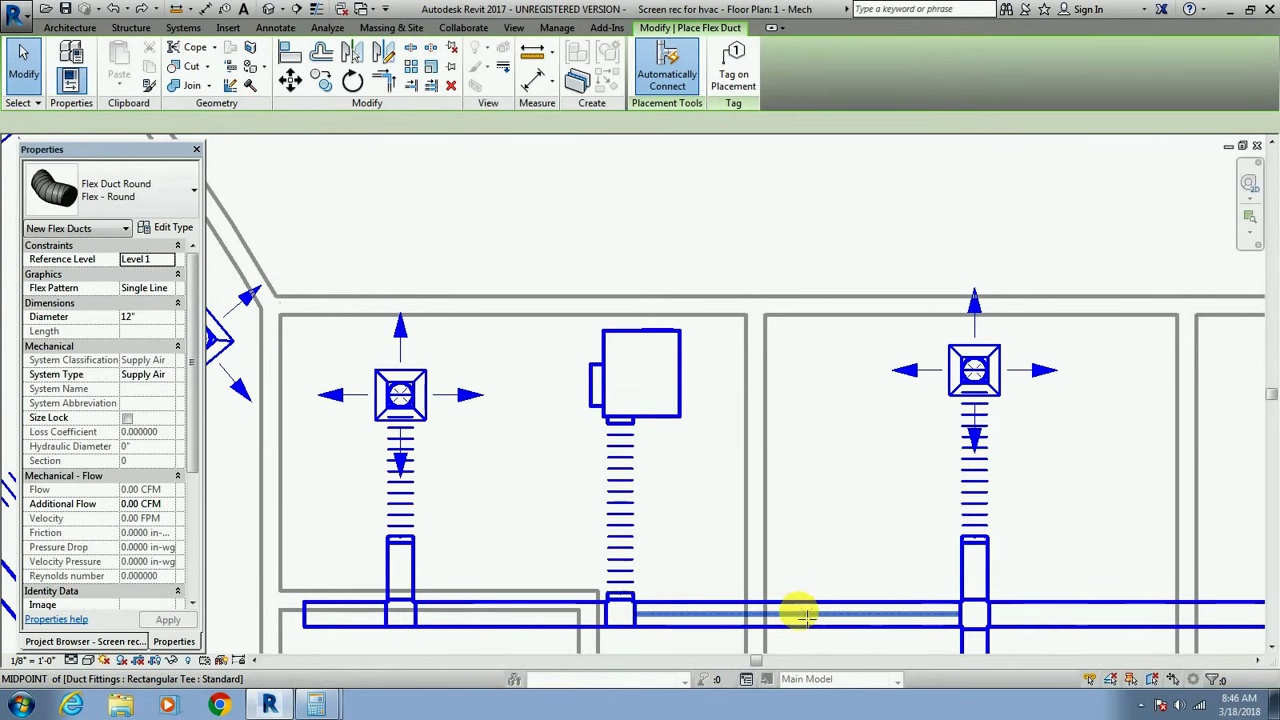
key("Escape")
key("Escape")
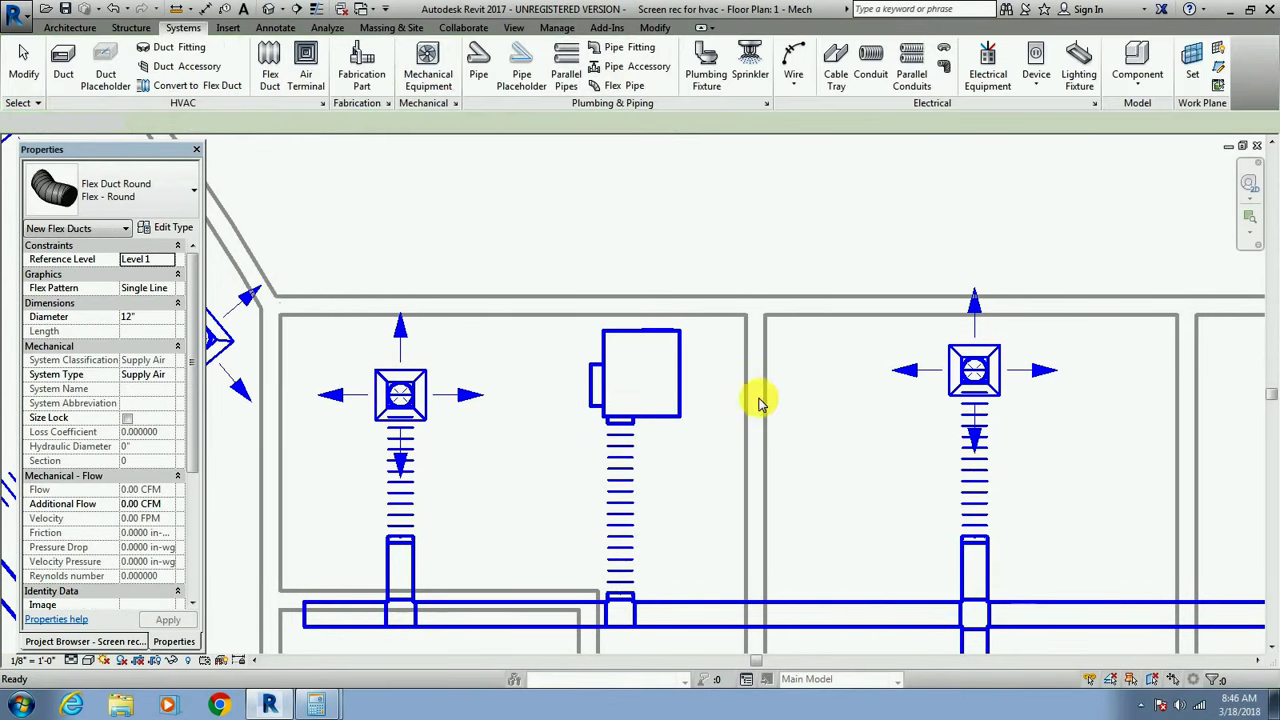
Restore the accidentally deleted VAV unit and set its supply airflow to 5000 CFM.
left_click(657, 336)
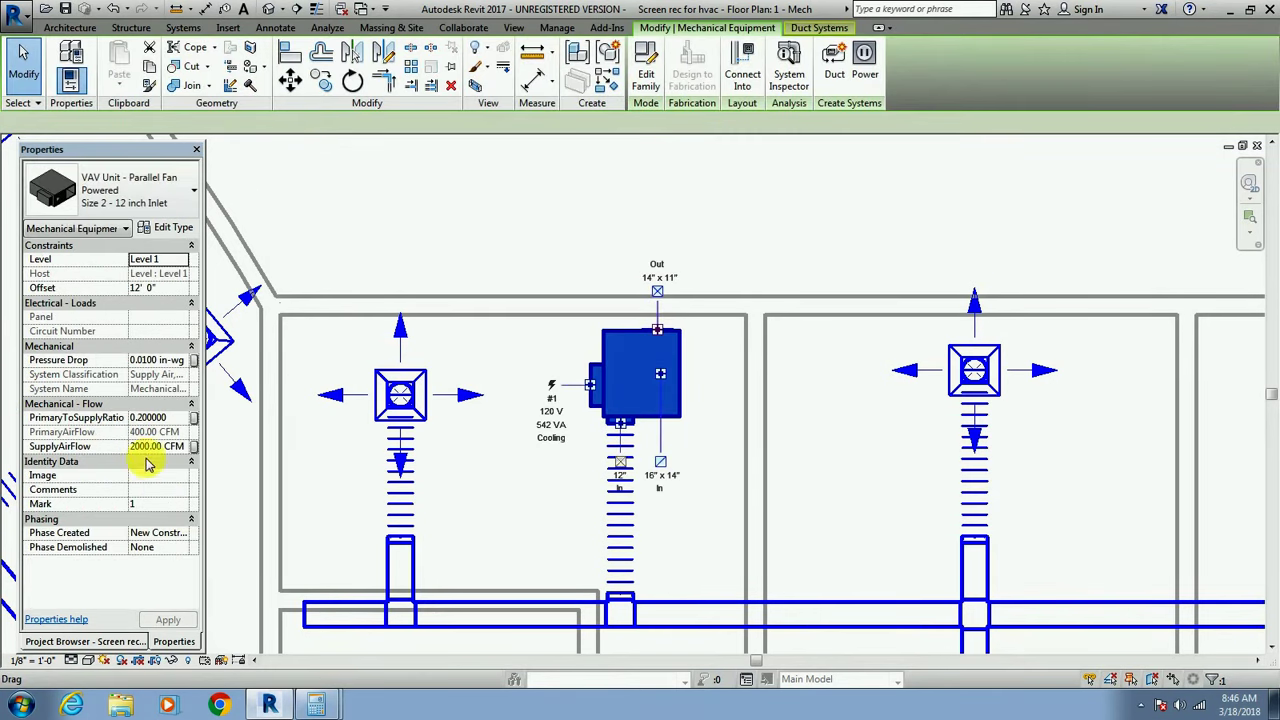
left_click(148, 456)
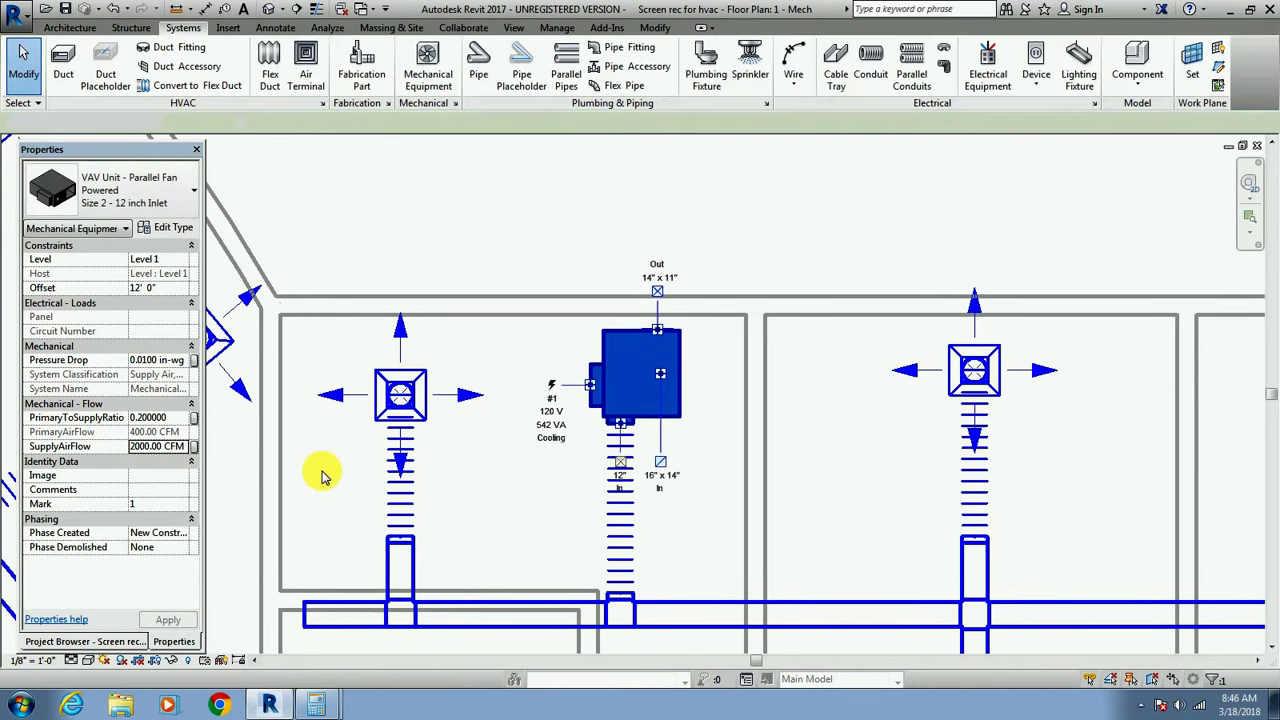
key("Delete")
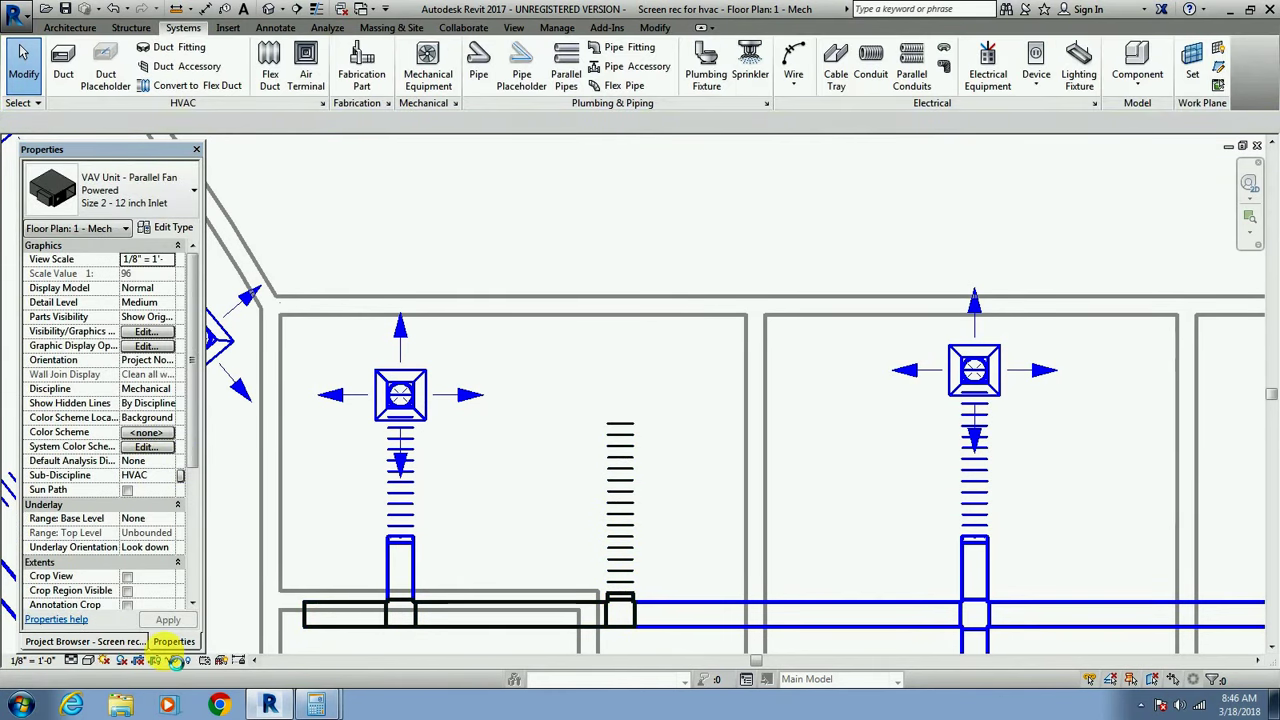
left_click(175, 660)
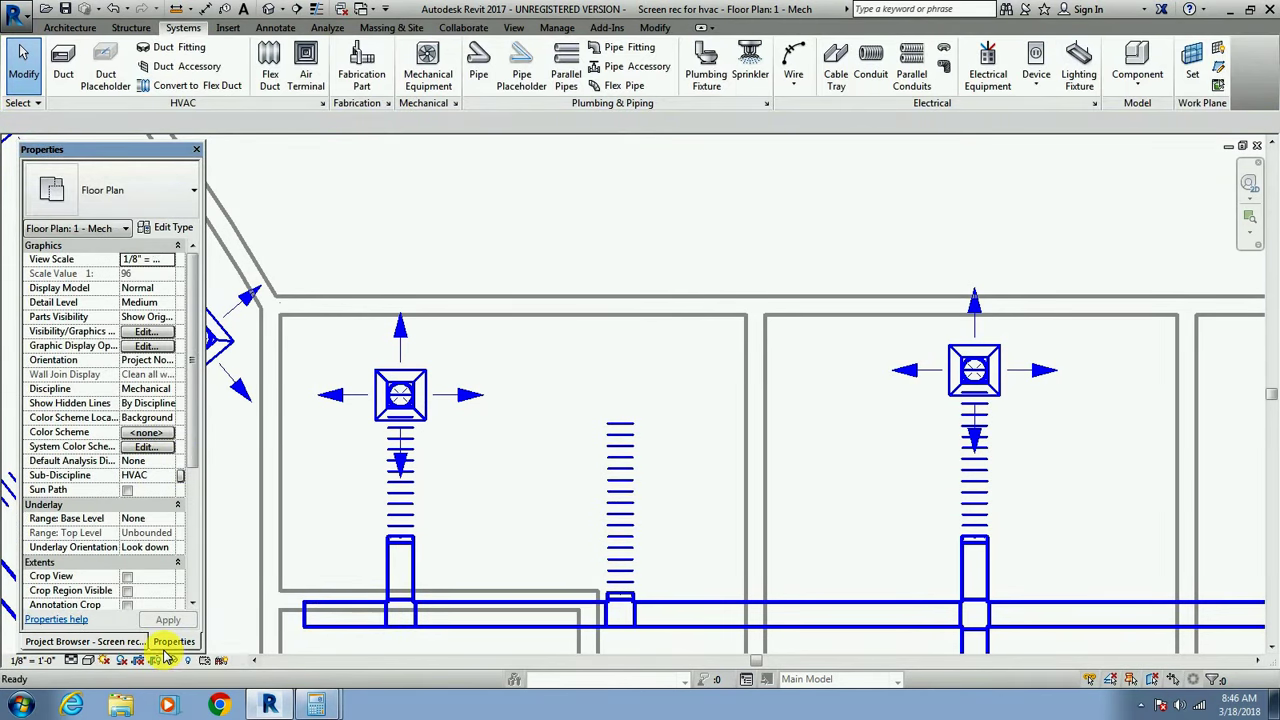
key("ctrl+z")
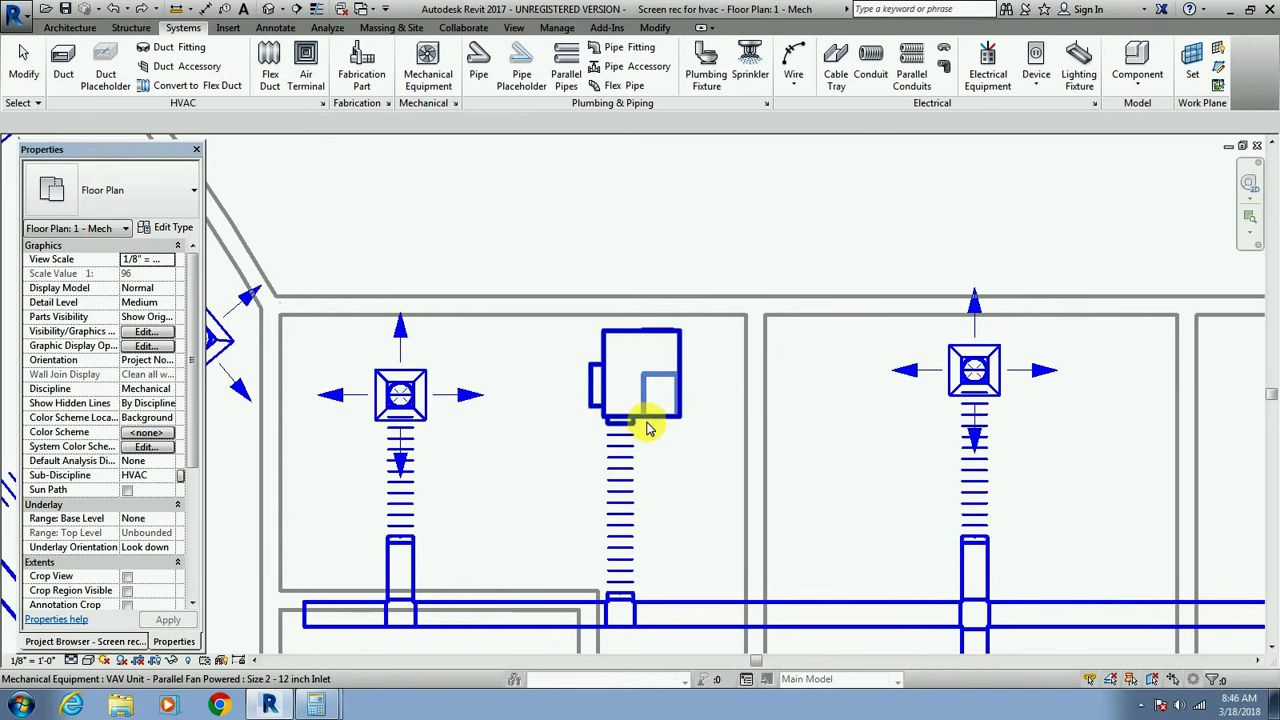
left_click(653, 423)
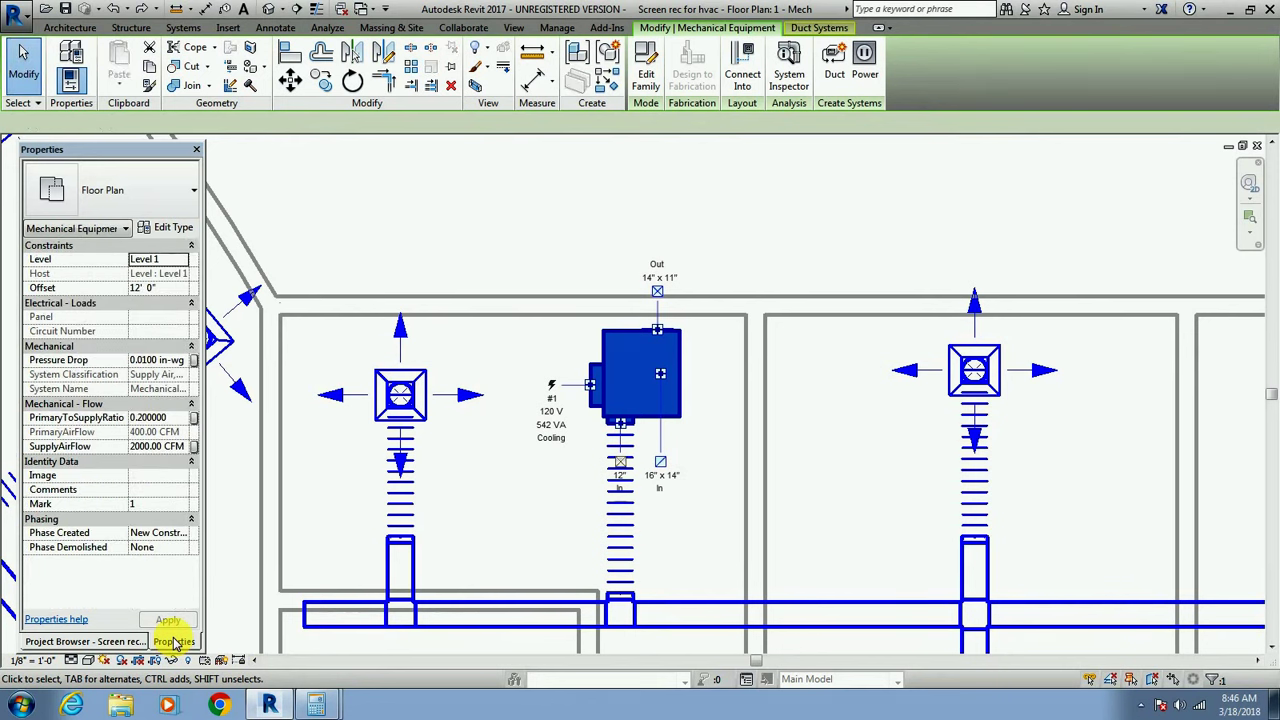
left_click(140, 448)
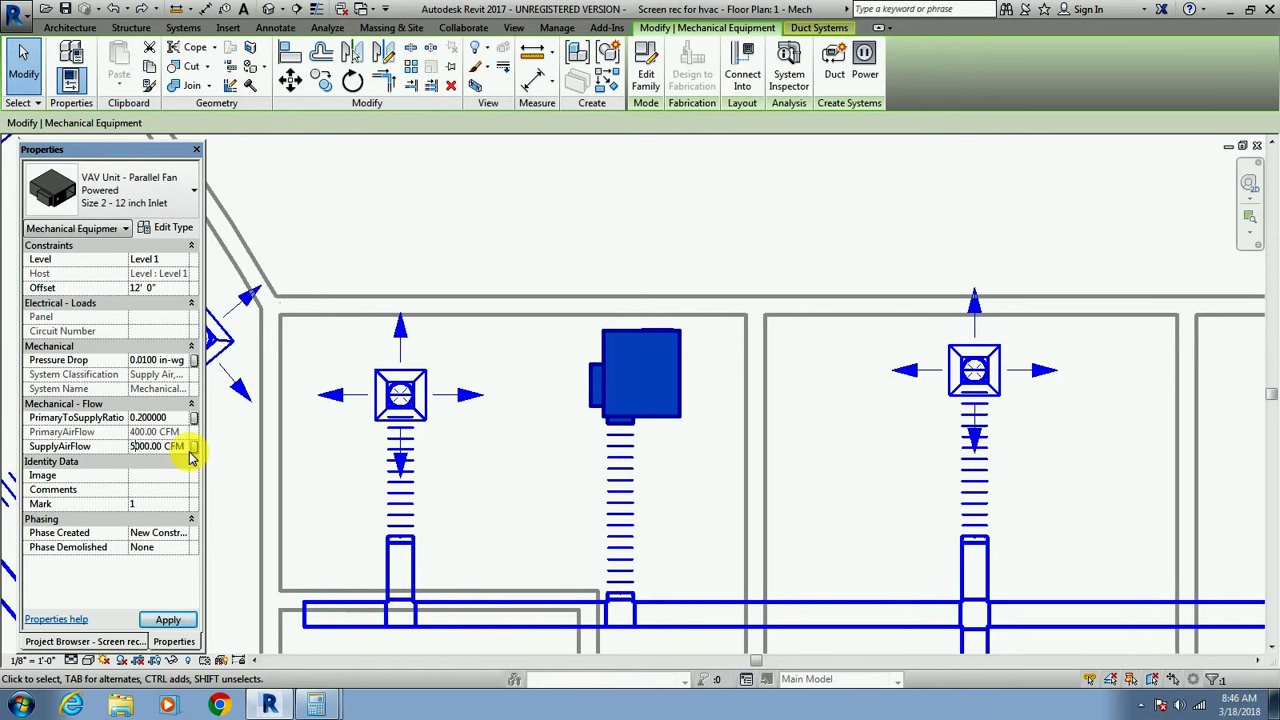
left_click(170, 621)
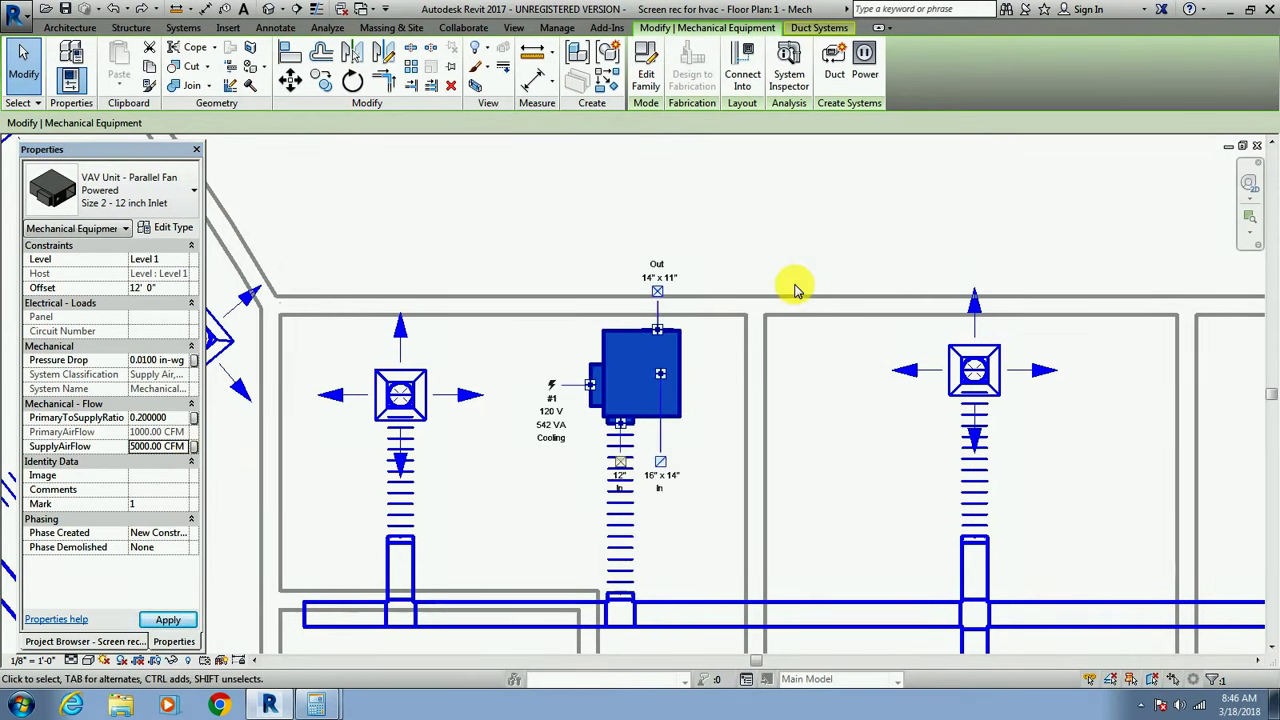
scroll(807, 330, "down", 1)
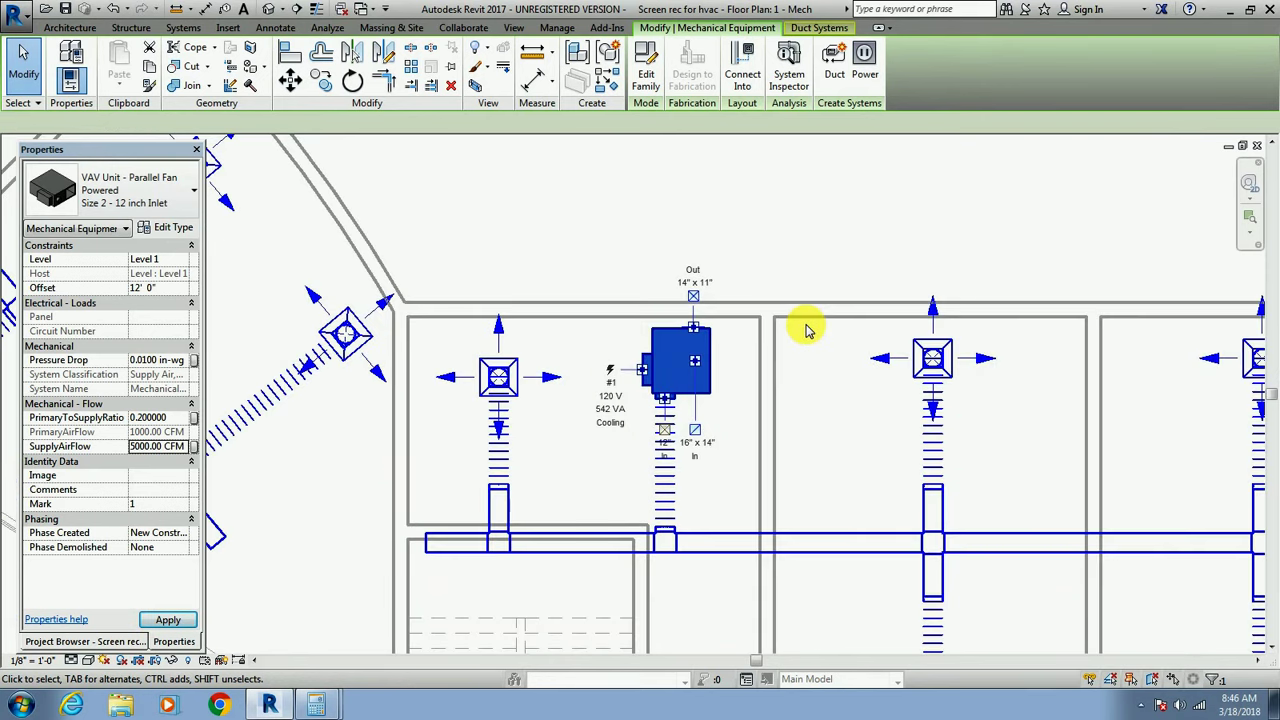
scroll(807, 330, "down", 1)
left_click(807, 330)
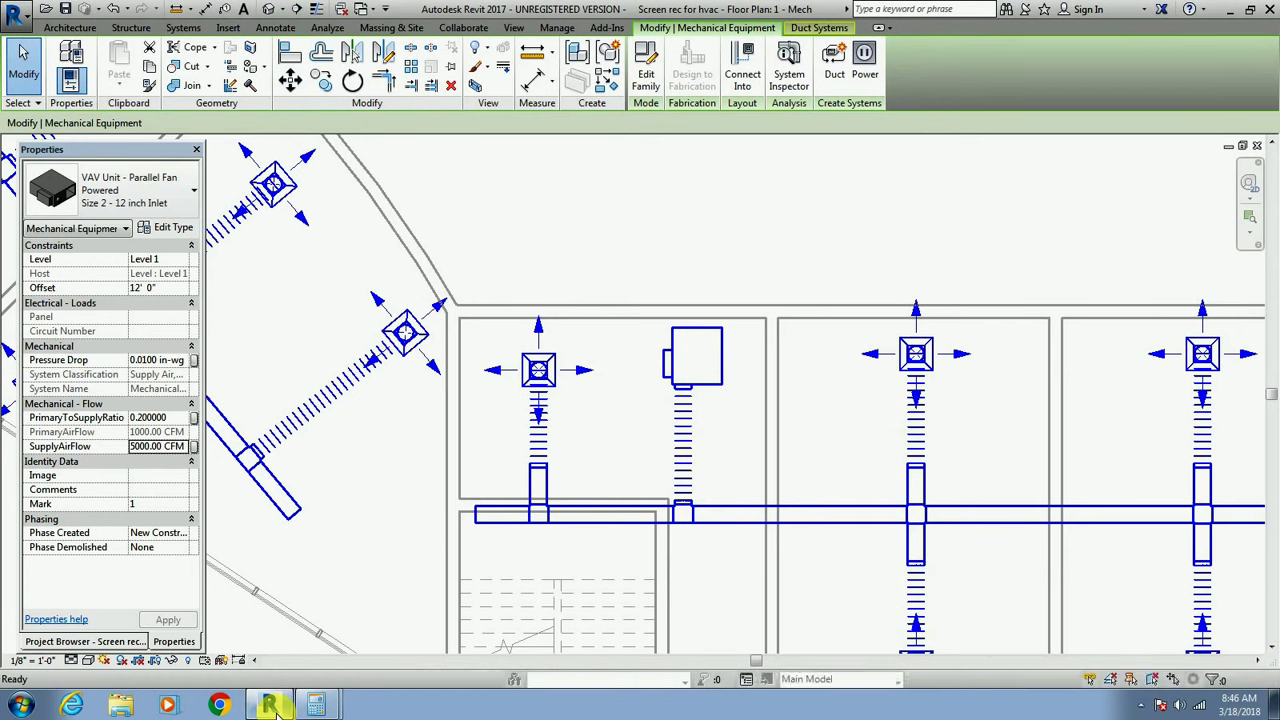
Browse Load Family to Mechanical > MEP > Air-Side Components > Air Handling Units.
key("Escape")
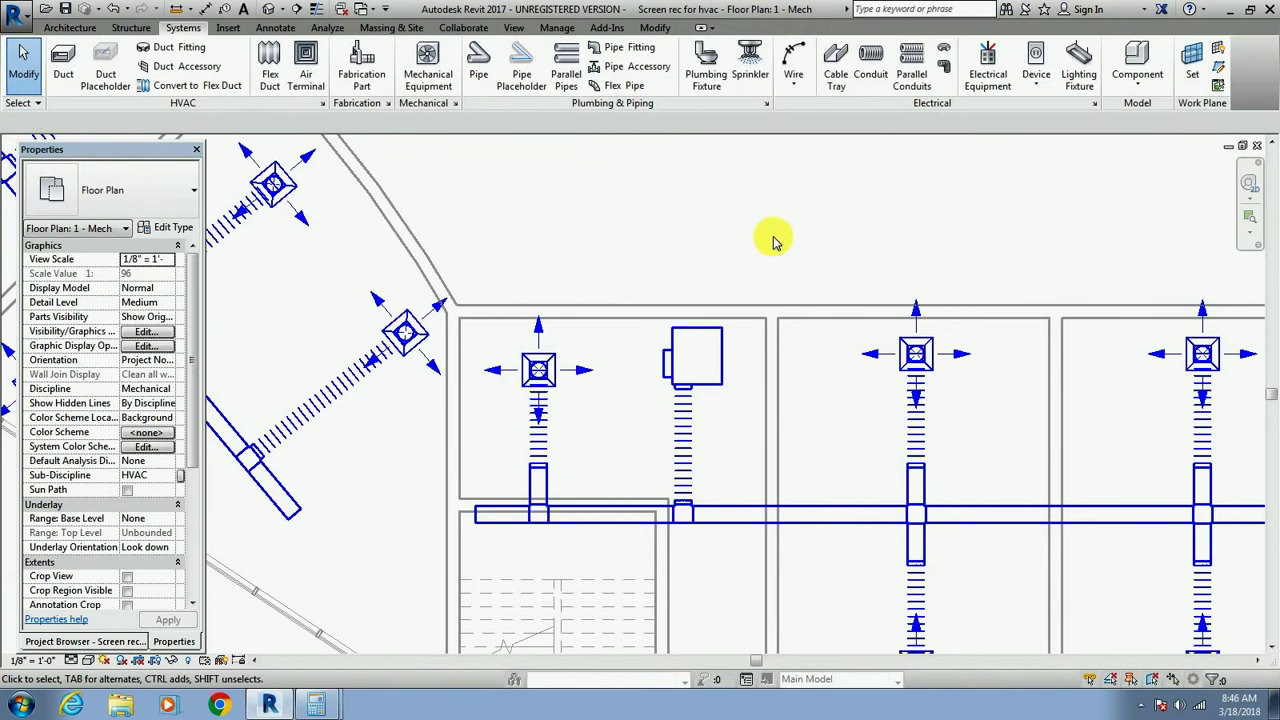
left_click(420, 76)
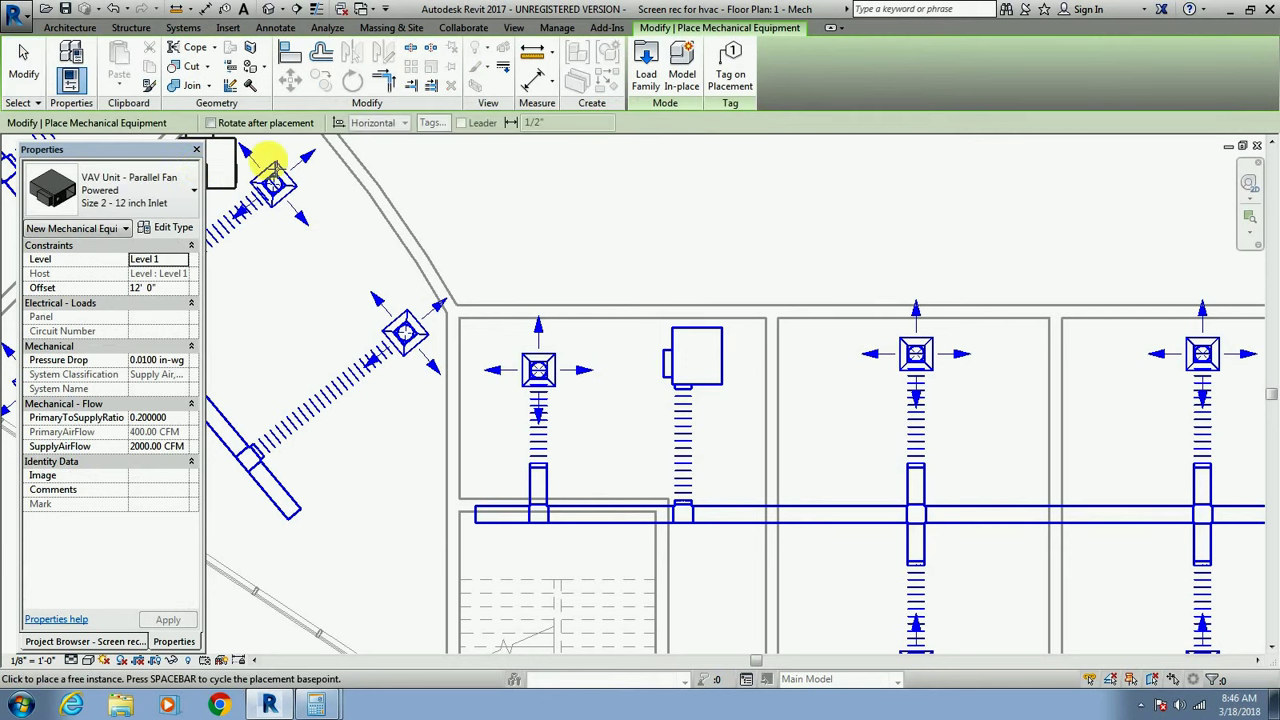
left_click(648, 78)
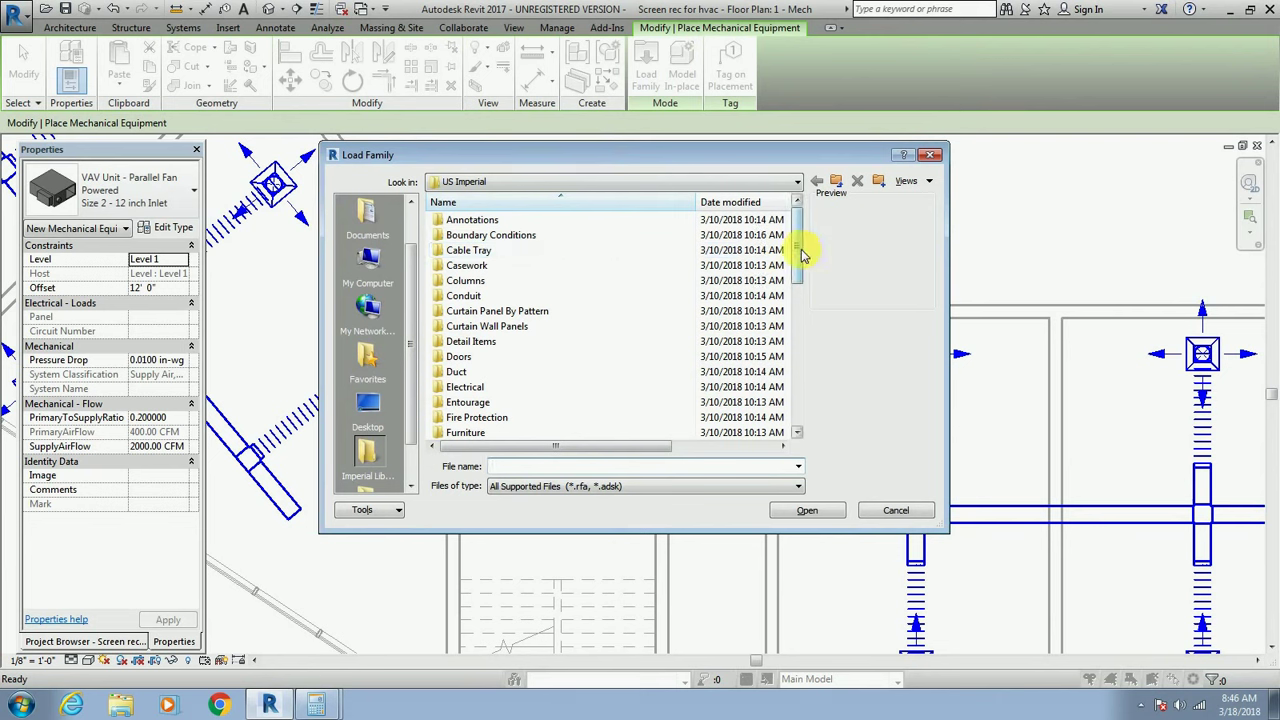
left_click_drag(808, 246, 806, 280)
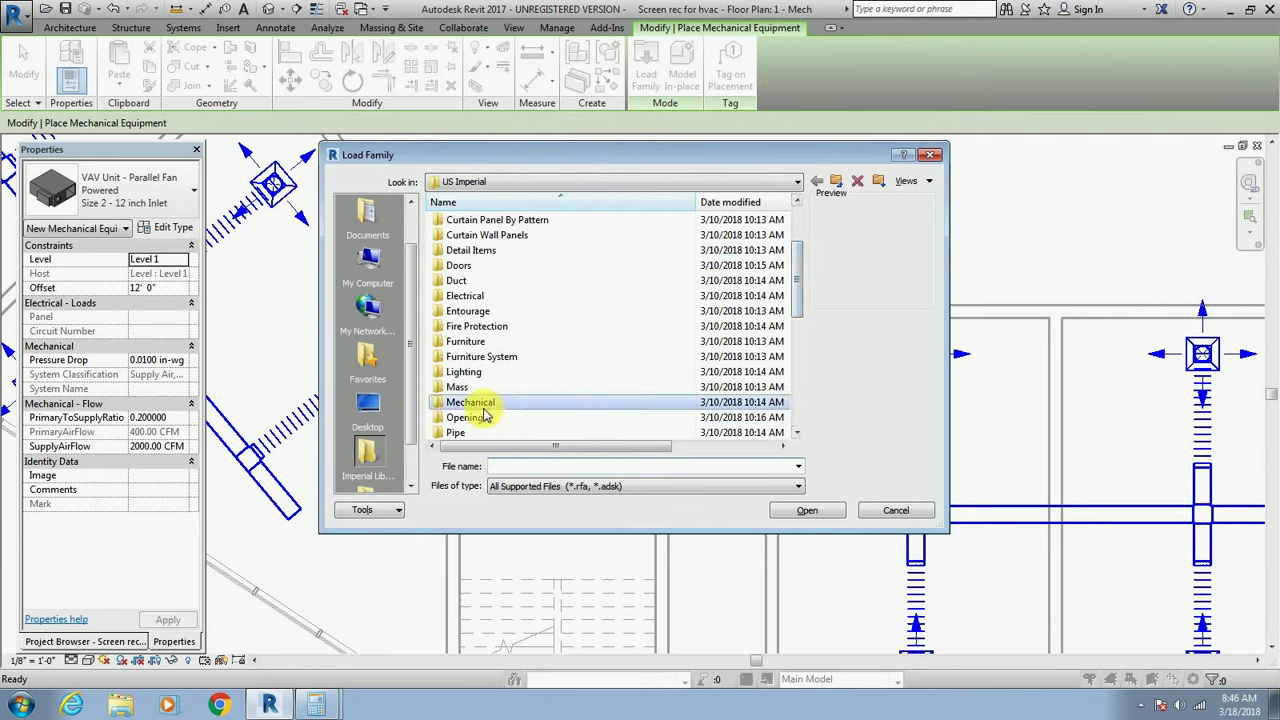
double_click(471, 403)
double_click(477, 238)
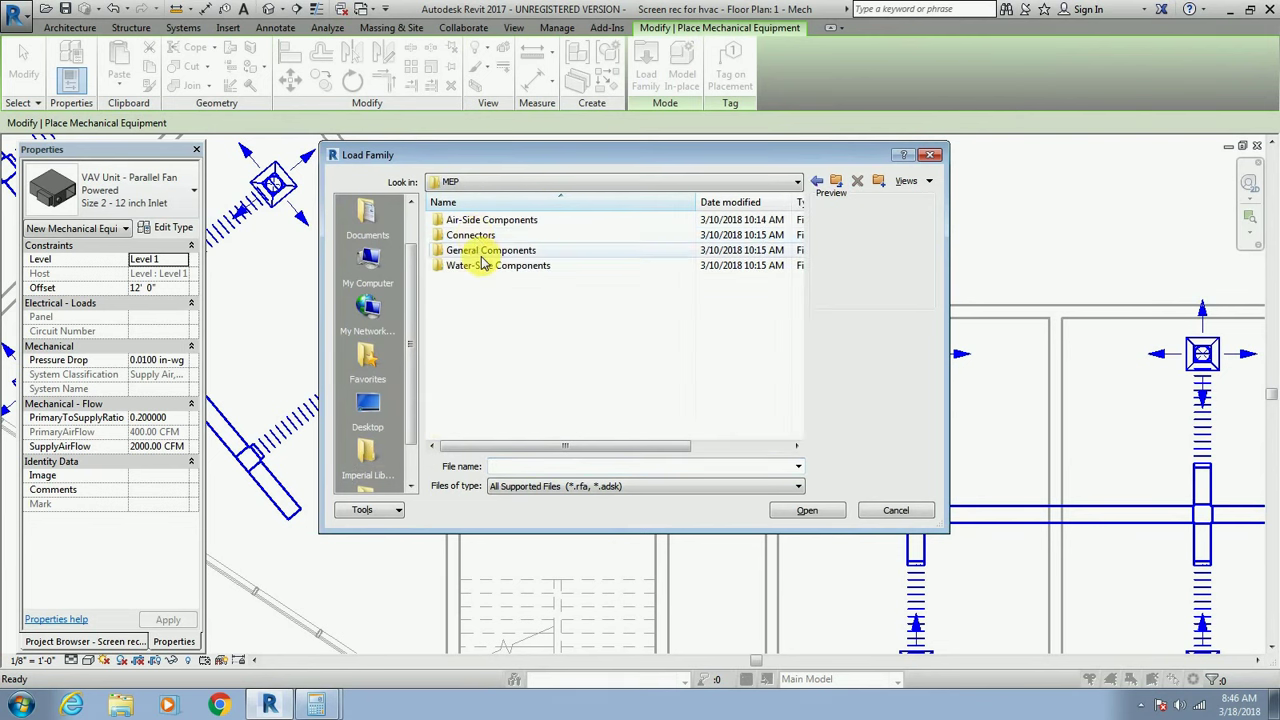
left_click(490, 220)
double_click(490, 220)
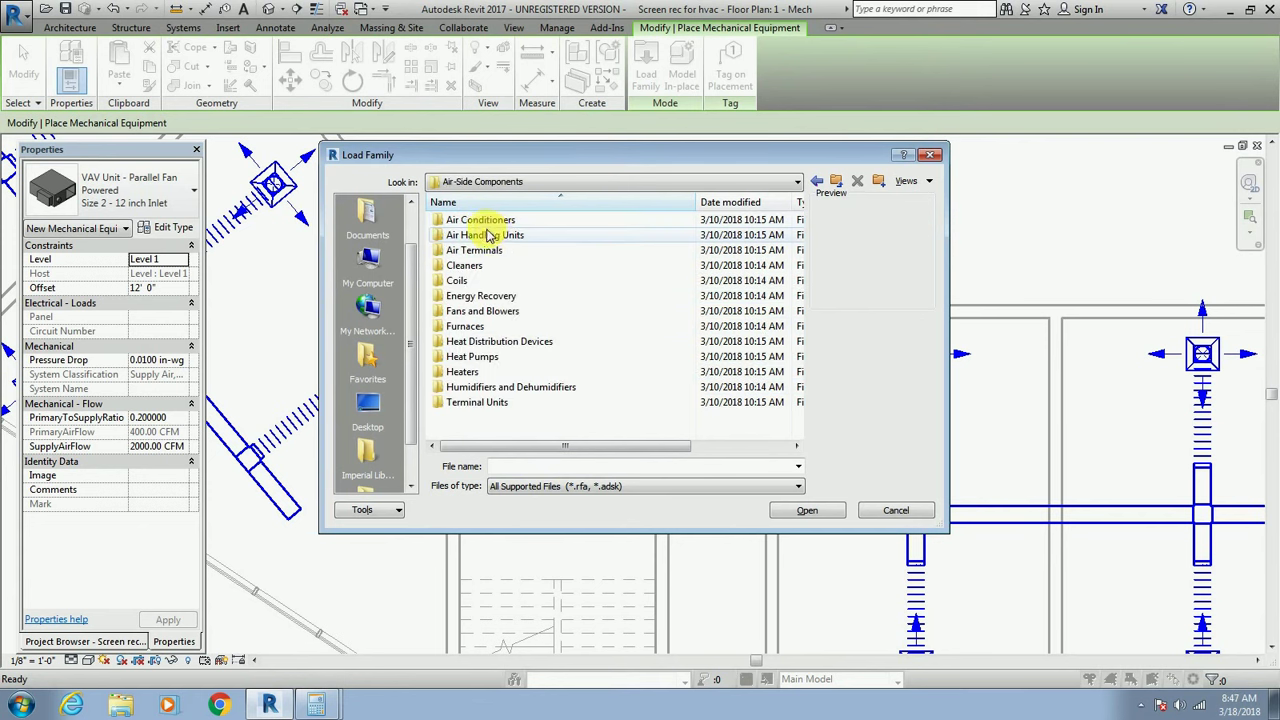
double_click(497, 237)
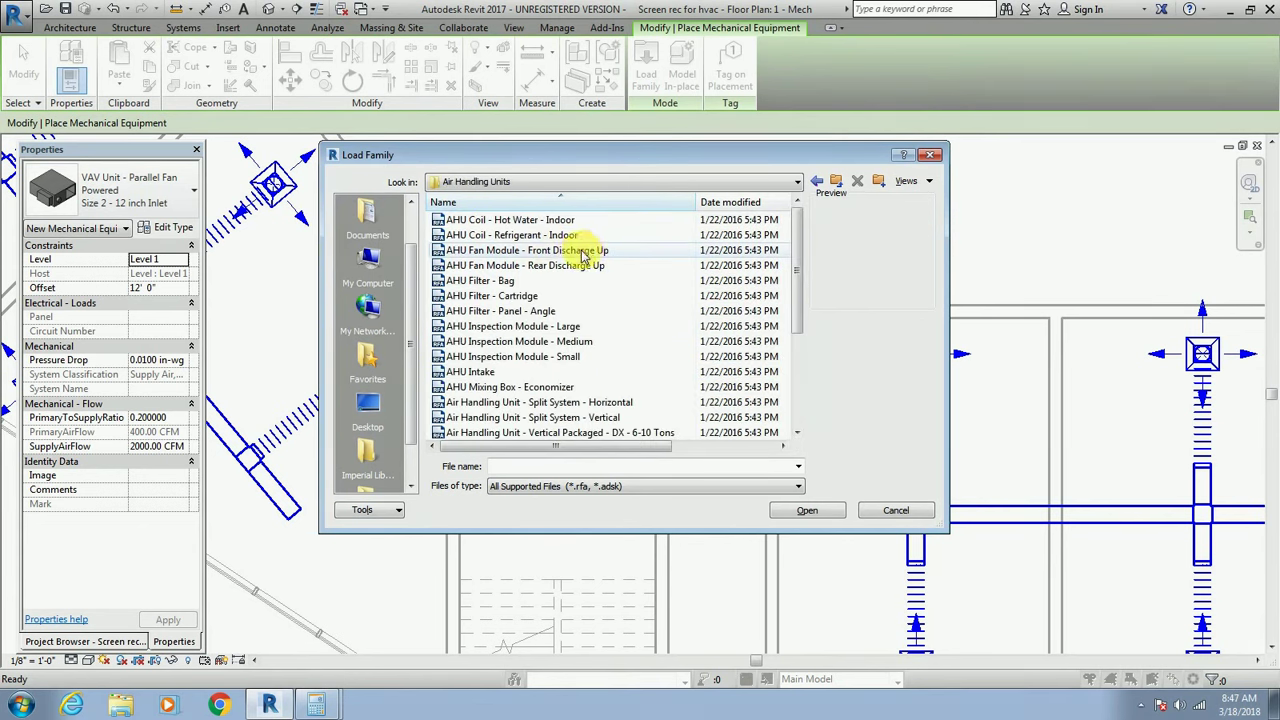
Load the AHU fan module, cartridge filter, medium inspection, economizer mixing box and indoor refrigerant coil families.
left_click(622, 252)
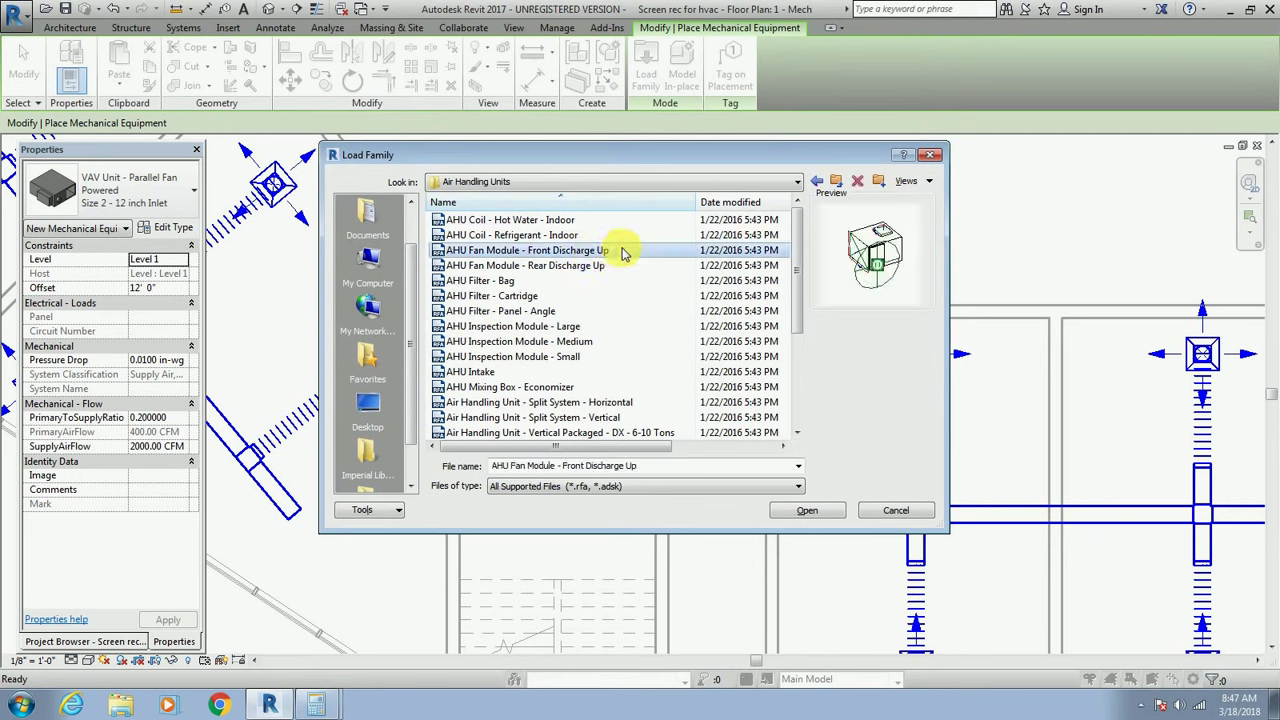
left_click(541, 298, "ctrl")
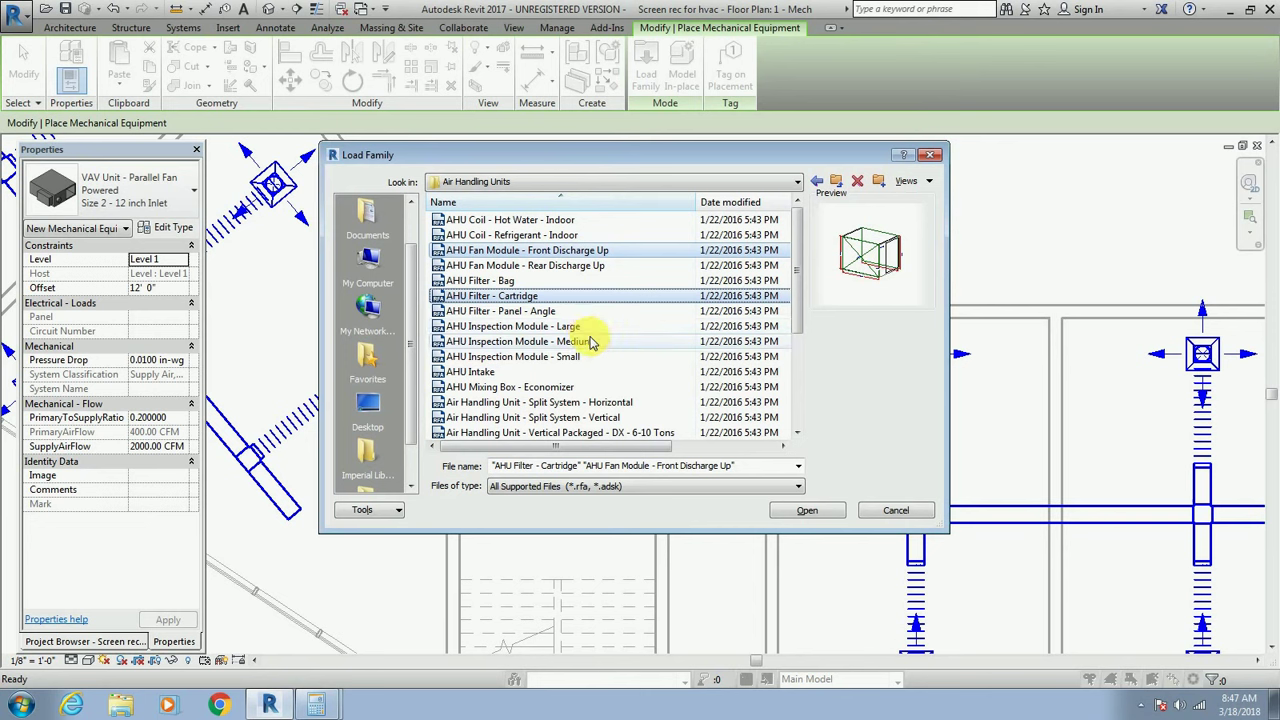
left_click(590, 343, "ctrl")
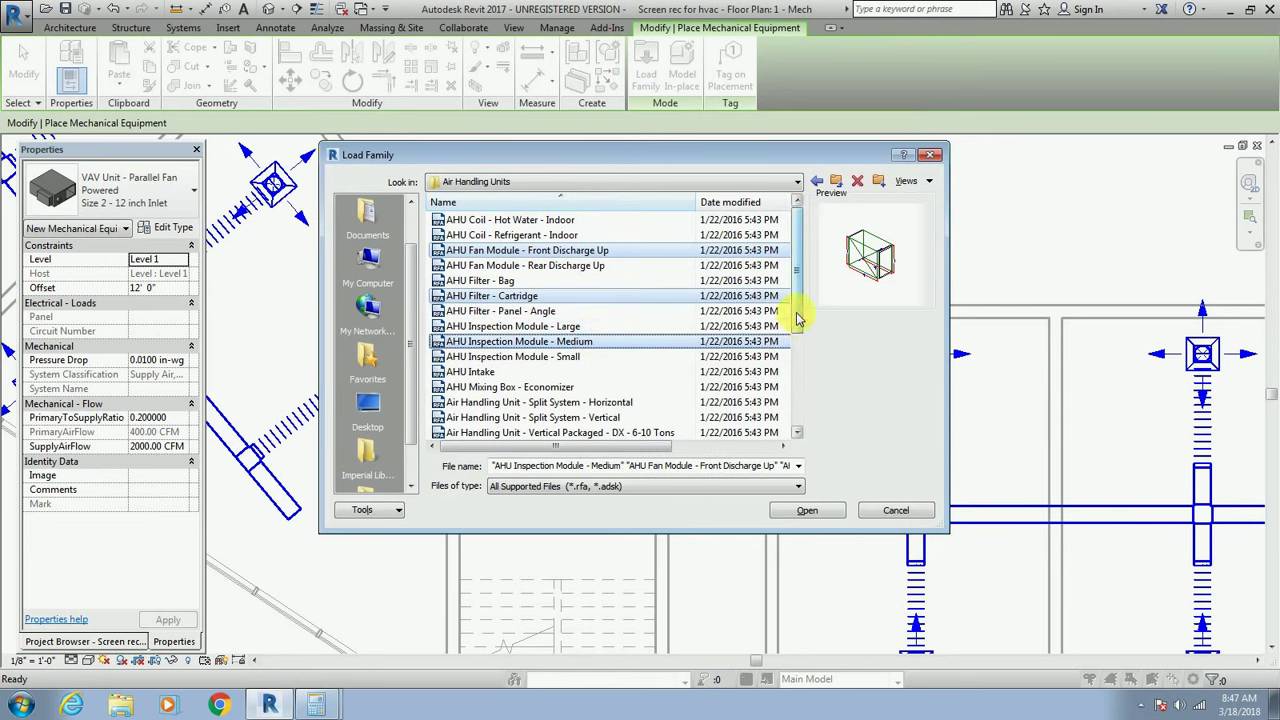
scroll(795, 335, "down", 1)
scroll(795, 335, "down", 1)
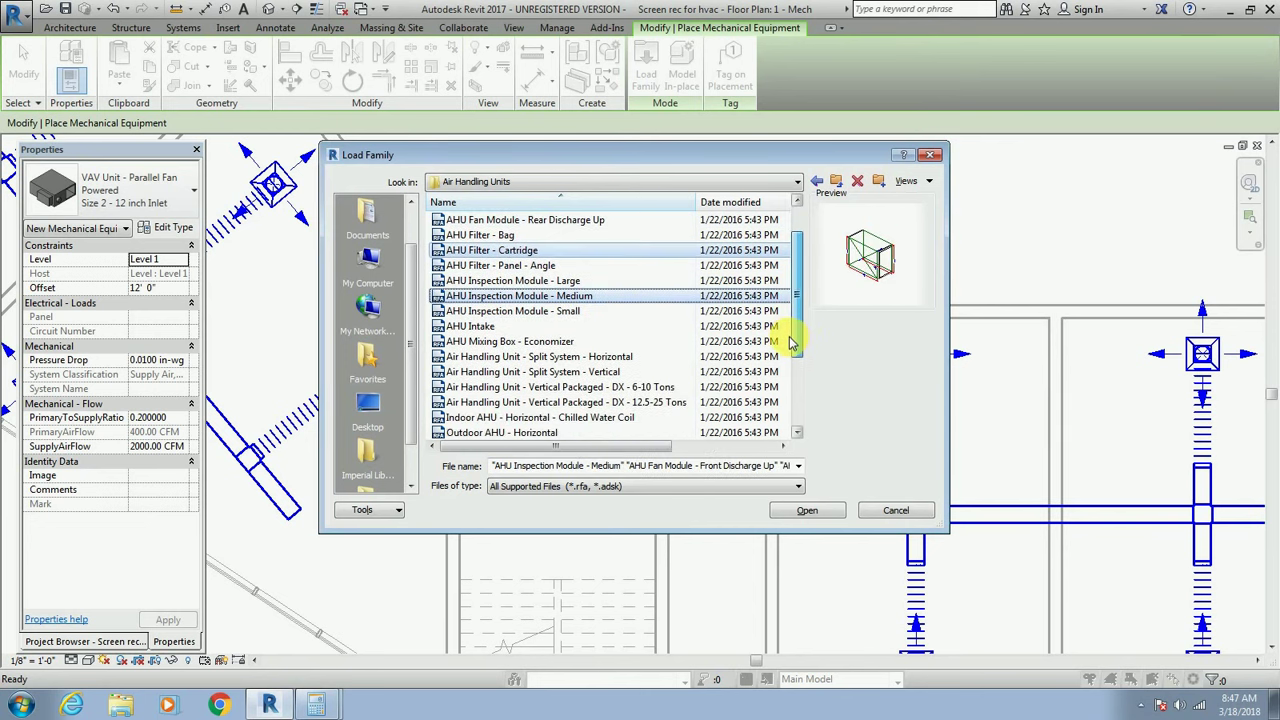
left_click(535, 343, "ctrl")
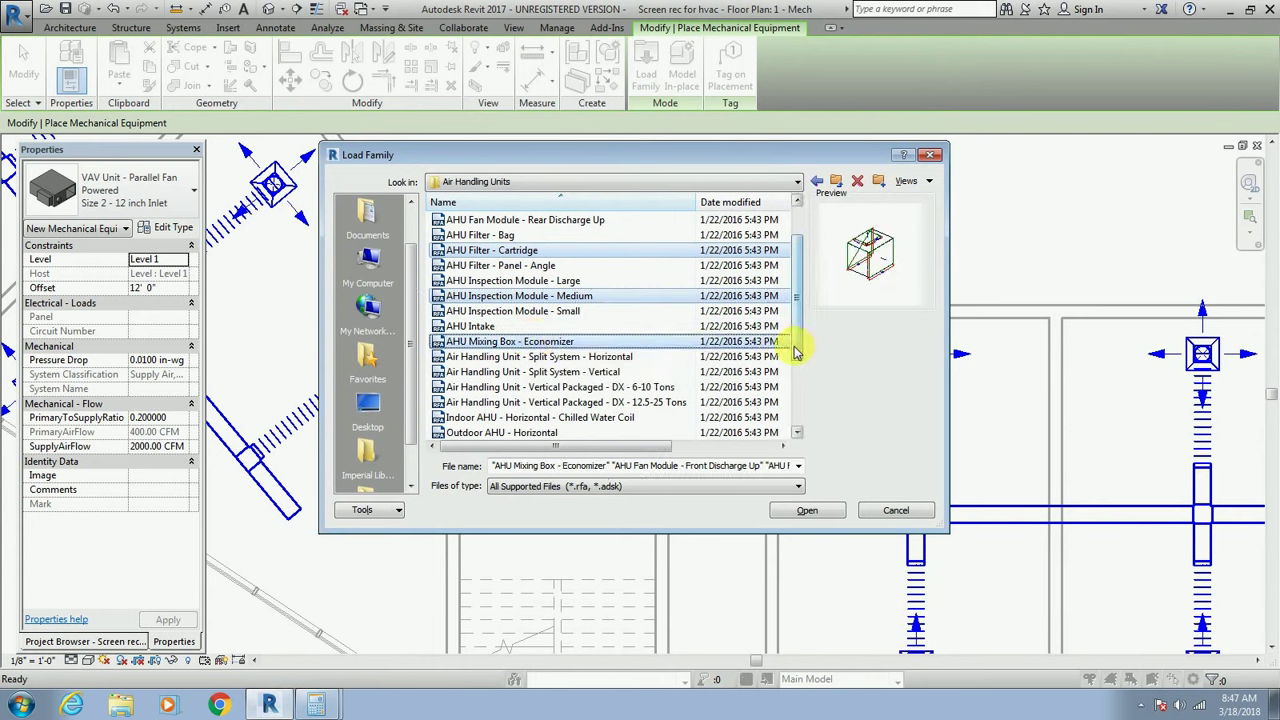
left_click_drag(797, 350, 797, 310)
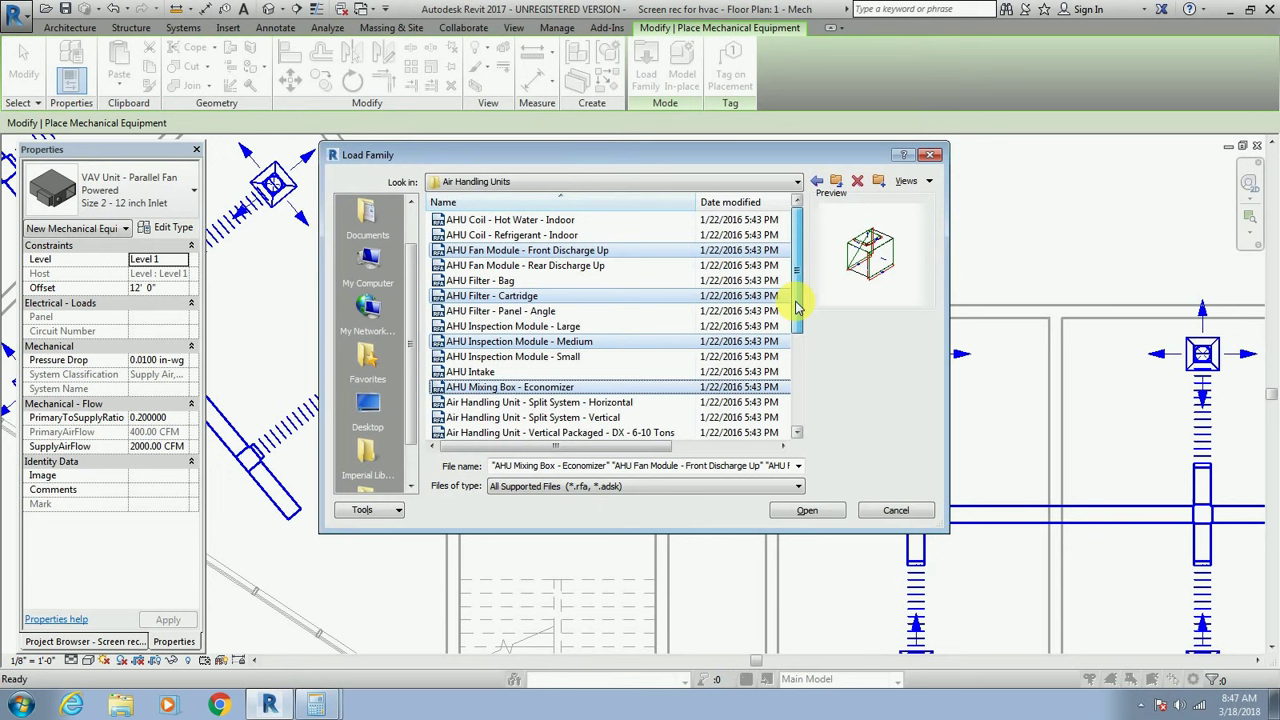
left_click_drag(792, 325, 784, 390)
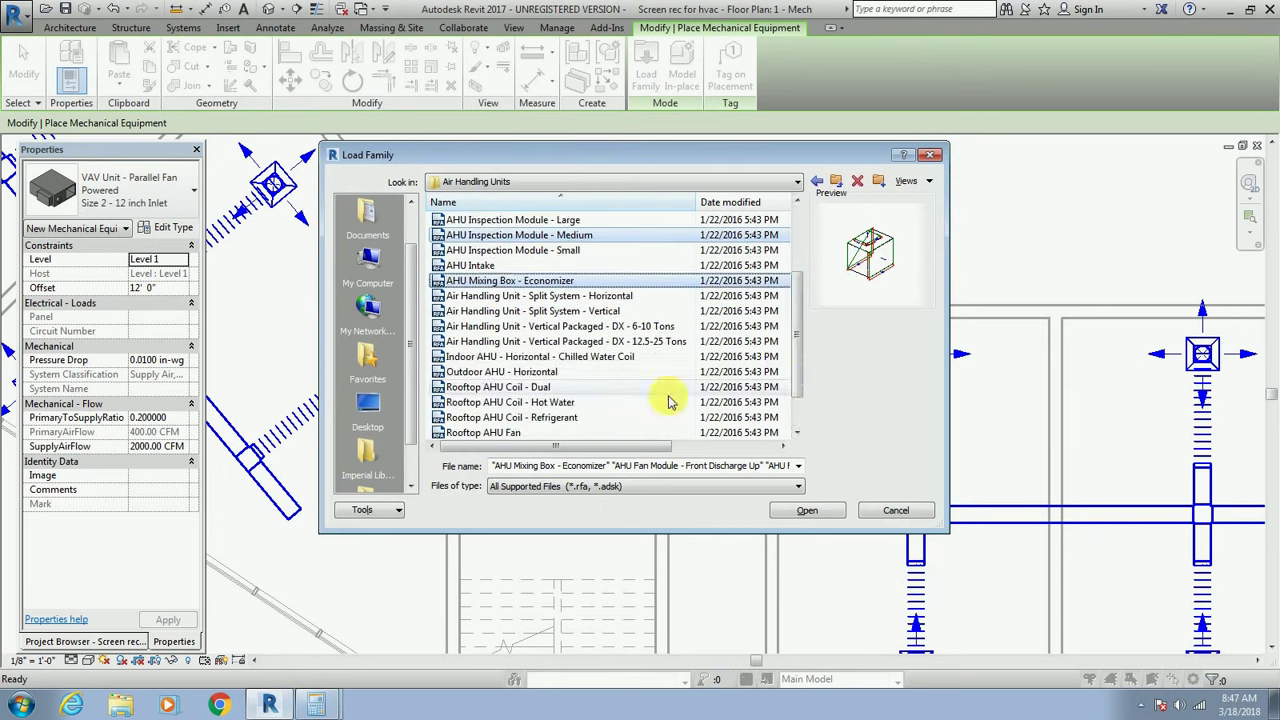
left_click(524, 418, "ctrl")
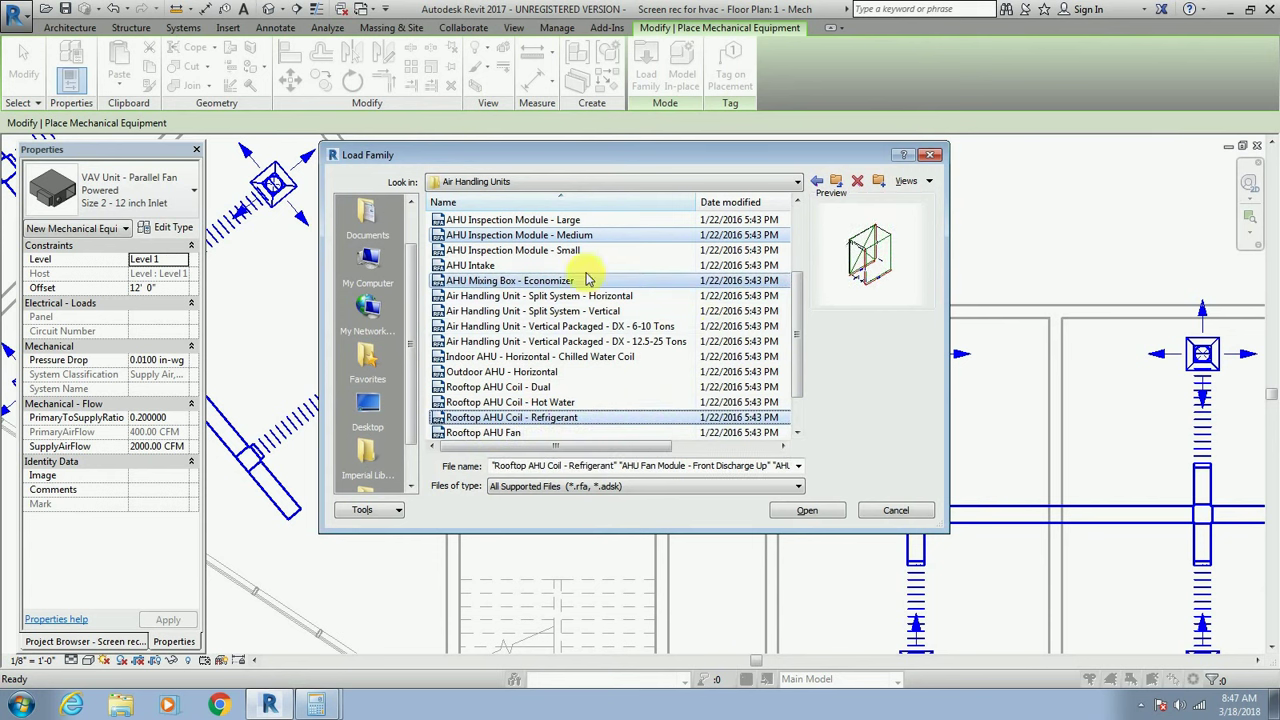
left_click(651, 416, "ctrl")
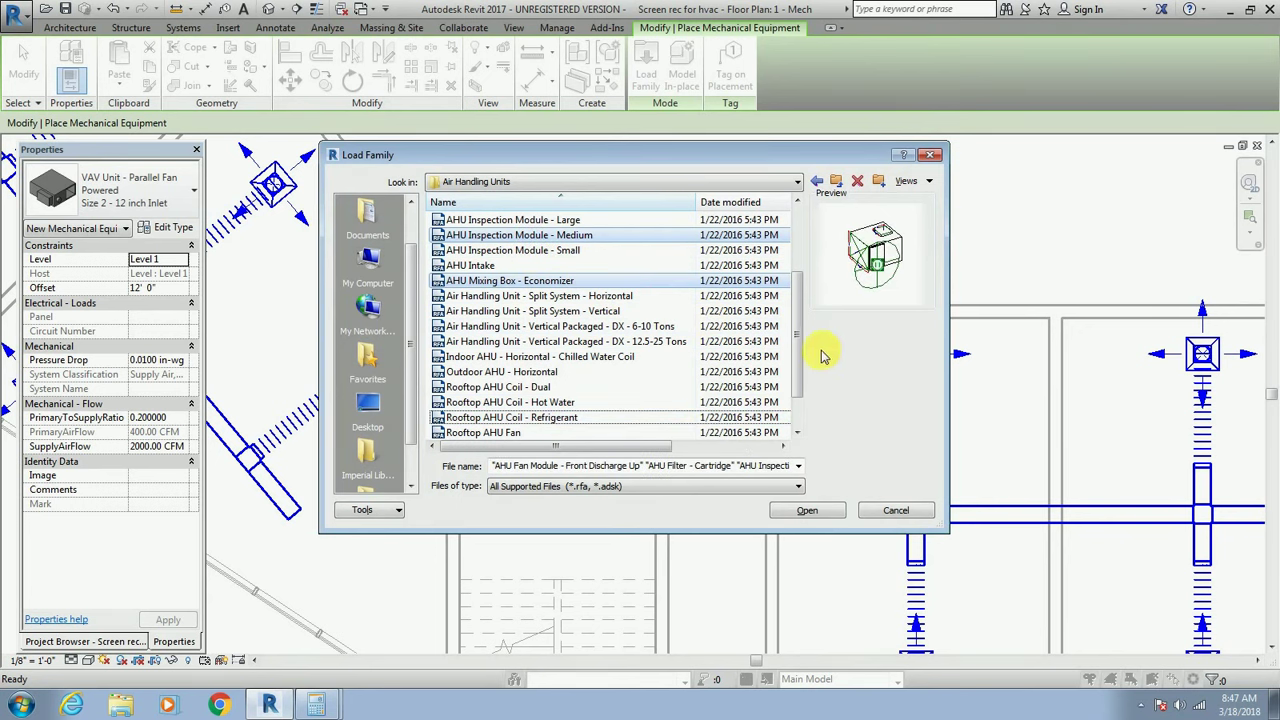
left_click_drag(799, 358, 791, 277)
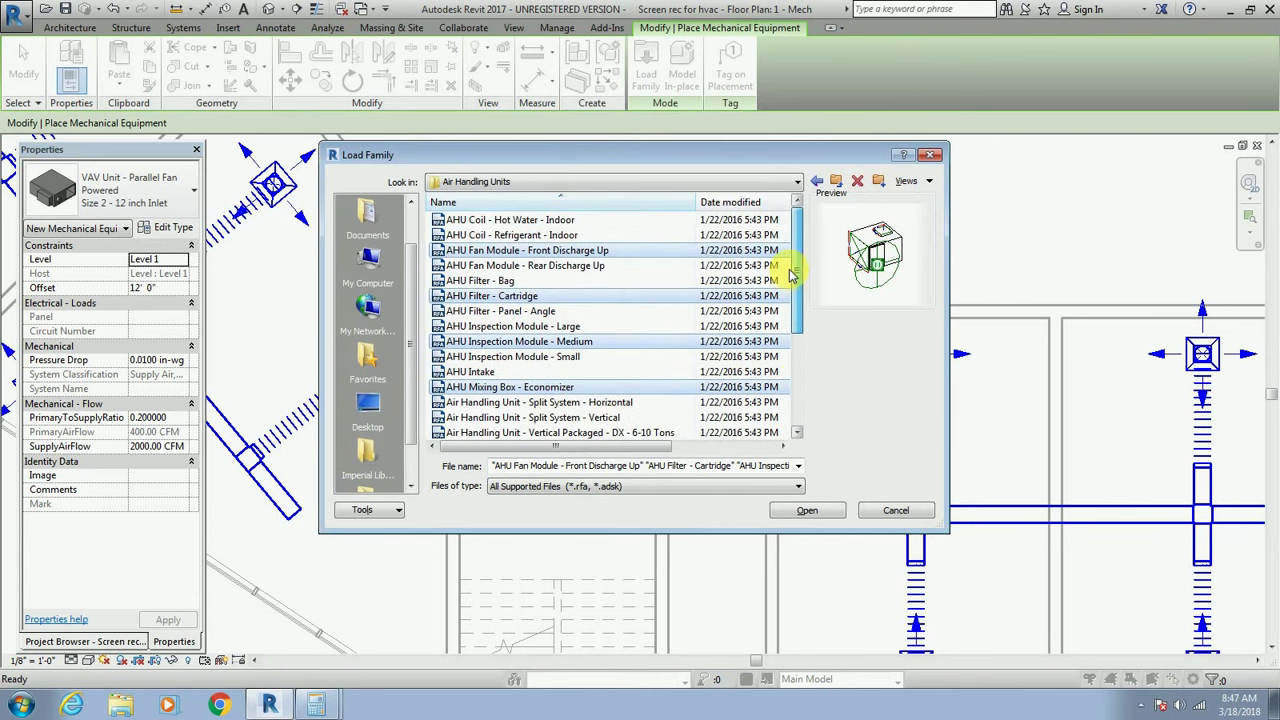
left_click(518, 240, "ctrl")
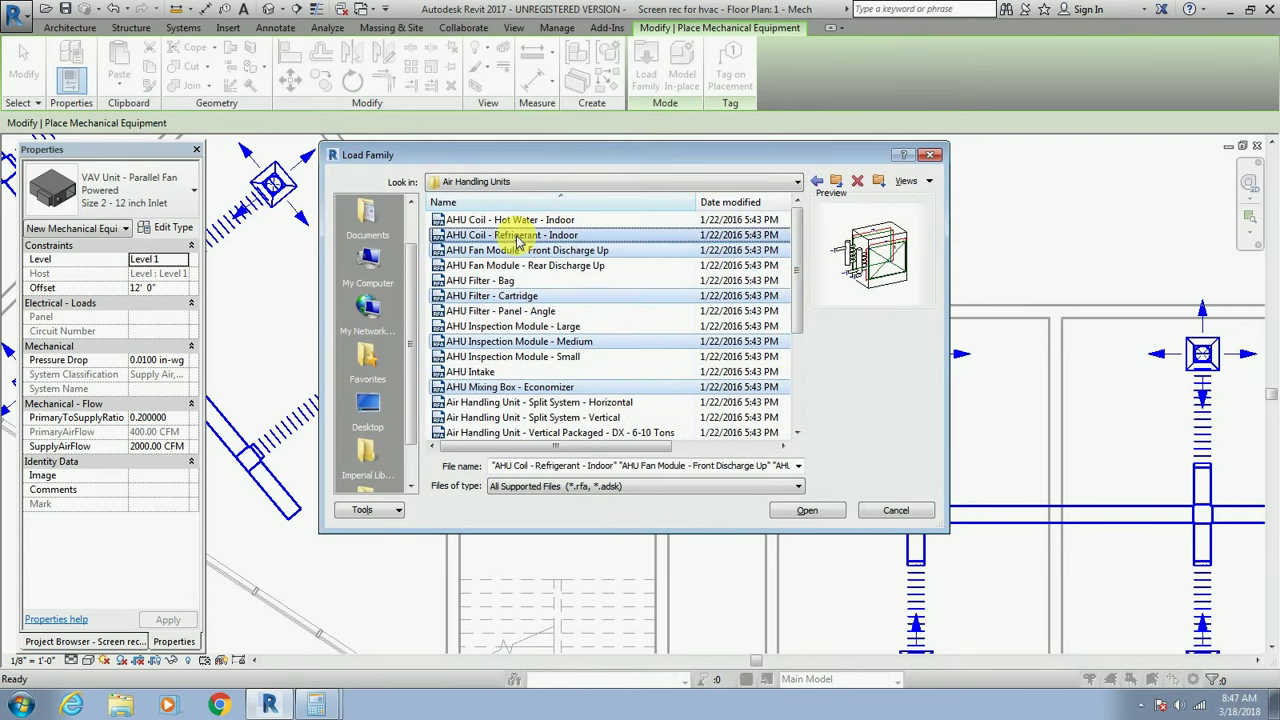
left_click(807, 511)
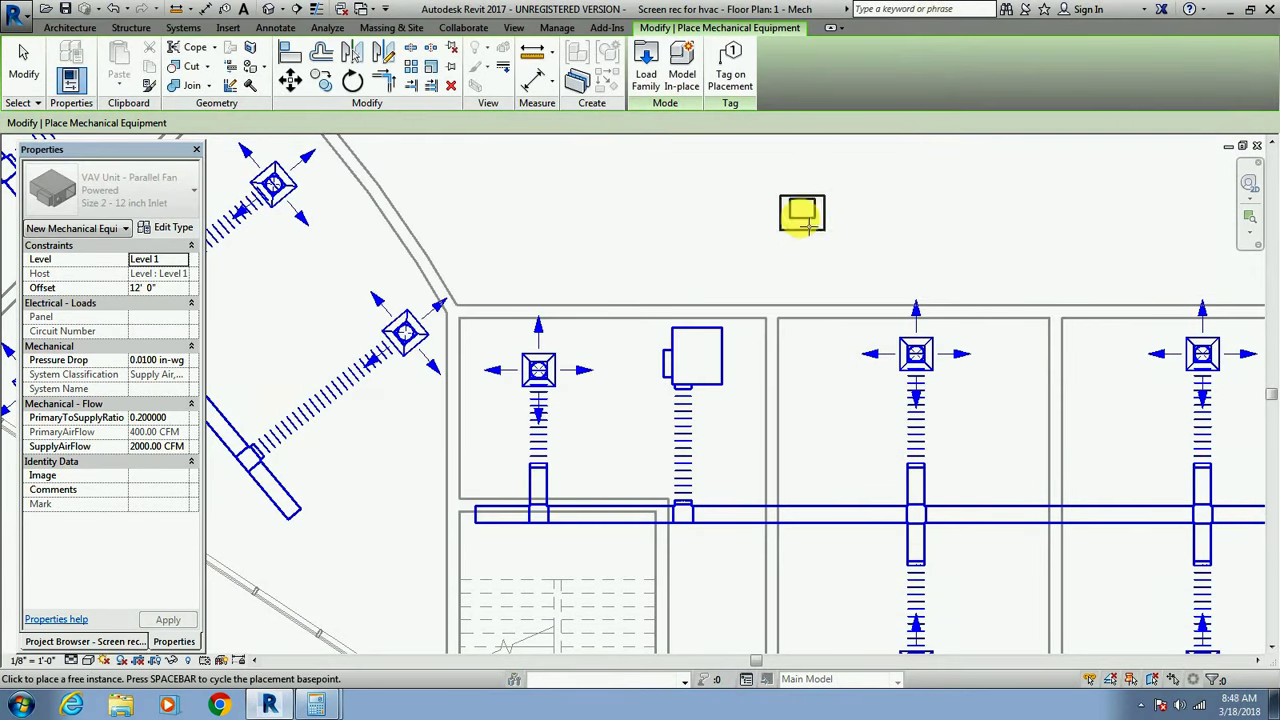
Cancel a trial mixing box placement and pan the plan to show space above the rooms.
left_click(634, 310)
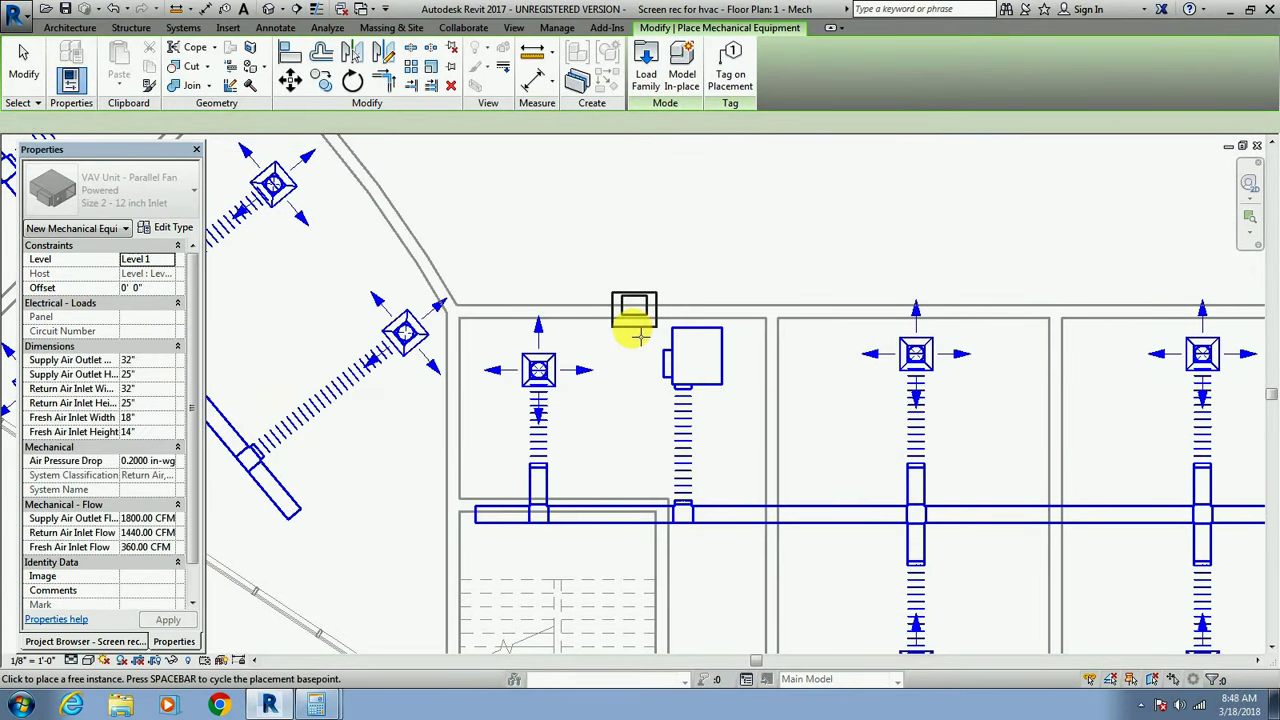
key("Escape")
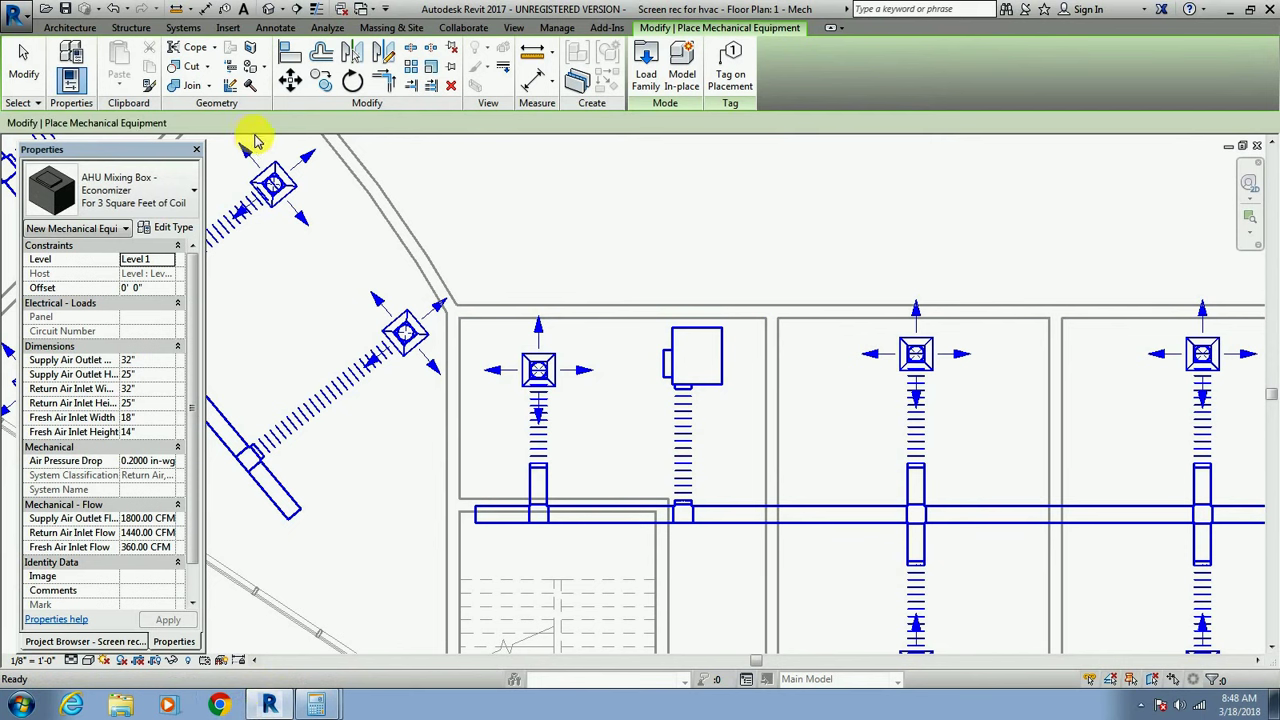
key("Escape")
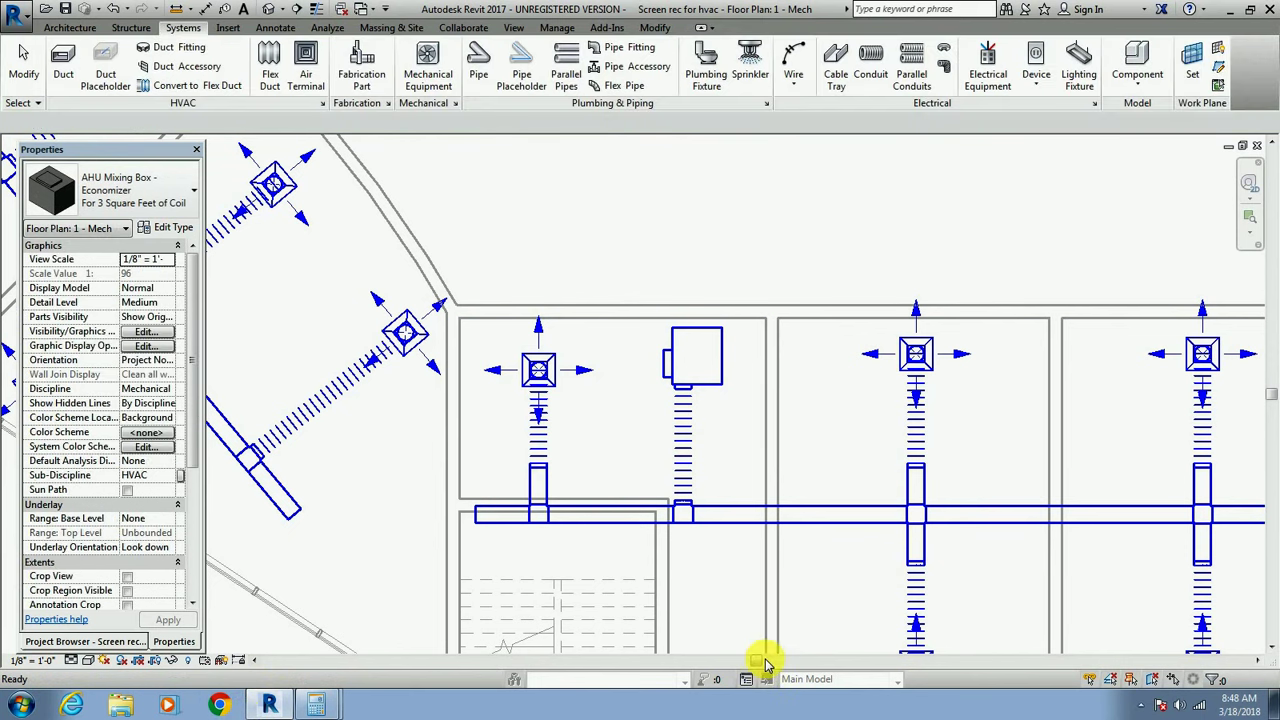
left_click_drag(766, 663, 800, 665)
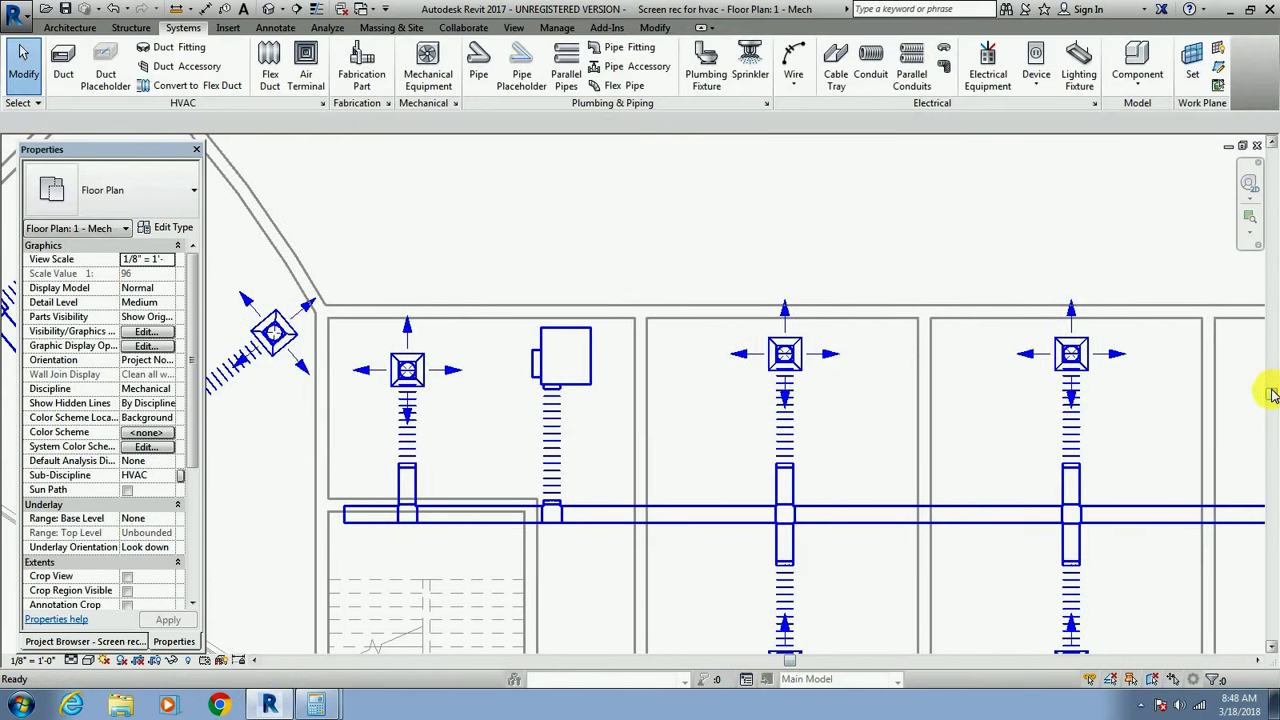
left_click_drag(1272, 395, 1272, 340)
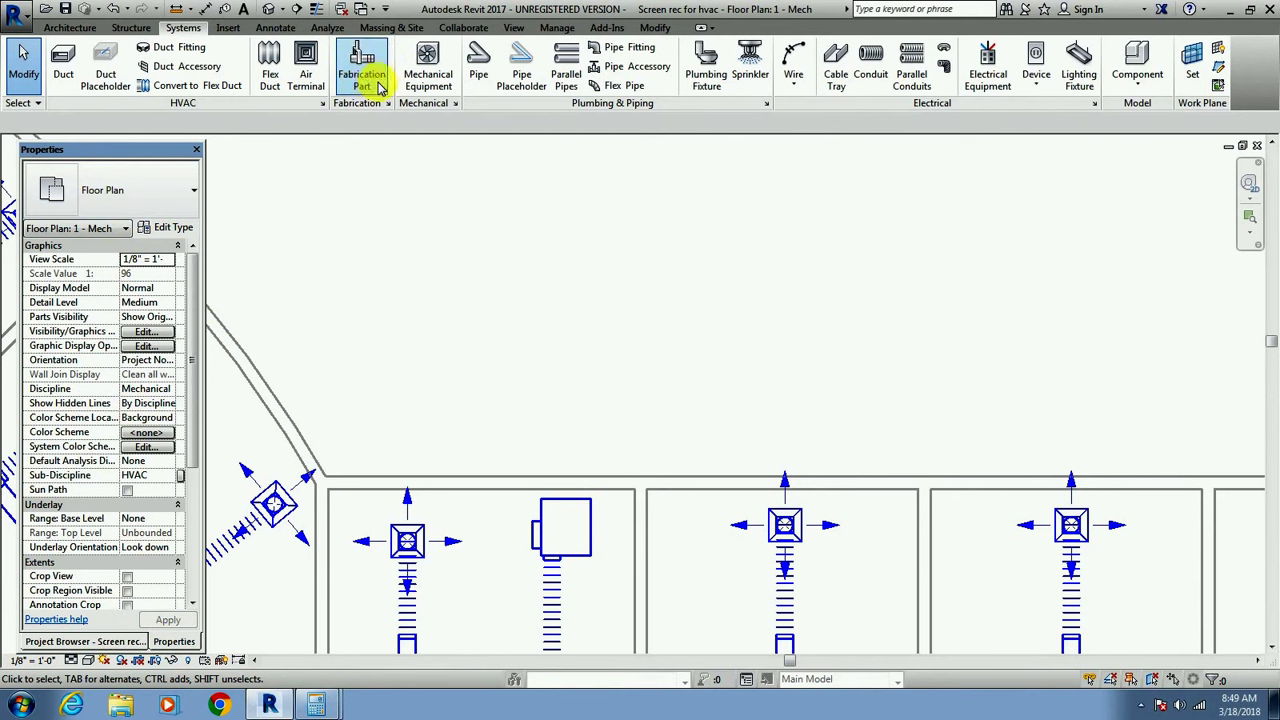
Place an upright AHU Mixing Box - Economizer (12 sq ft) in the space above the rooms.
left_click(428, 68)
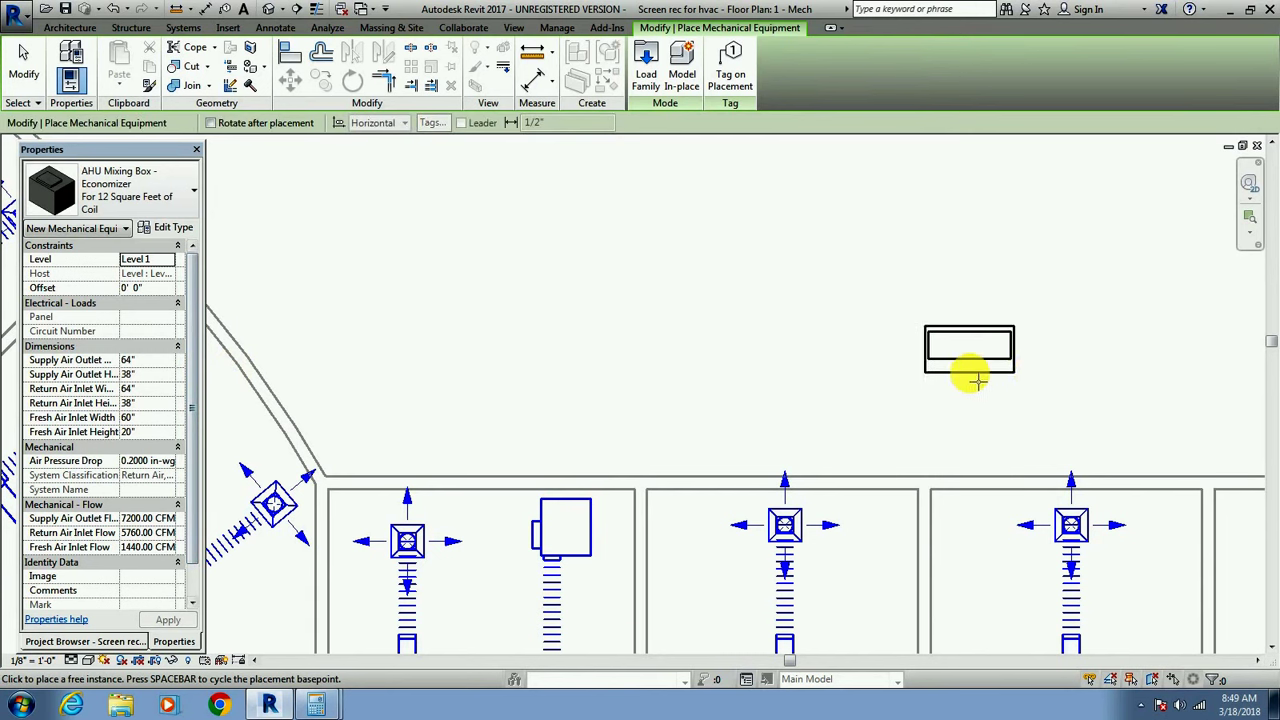
key("space")
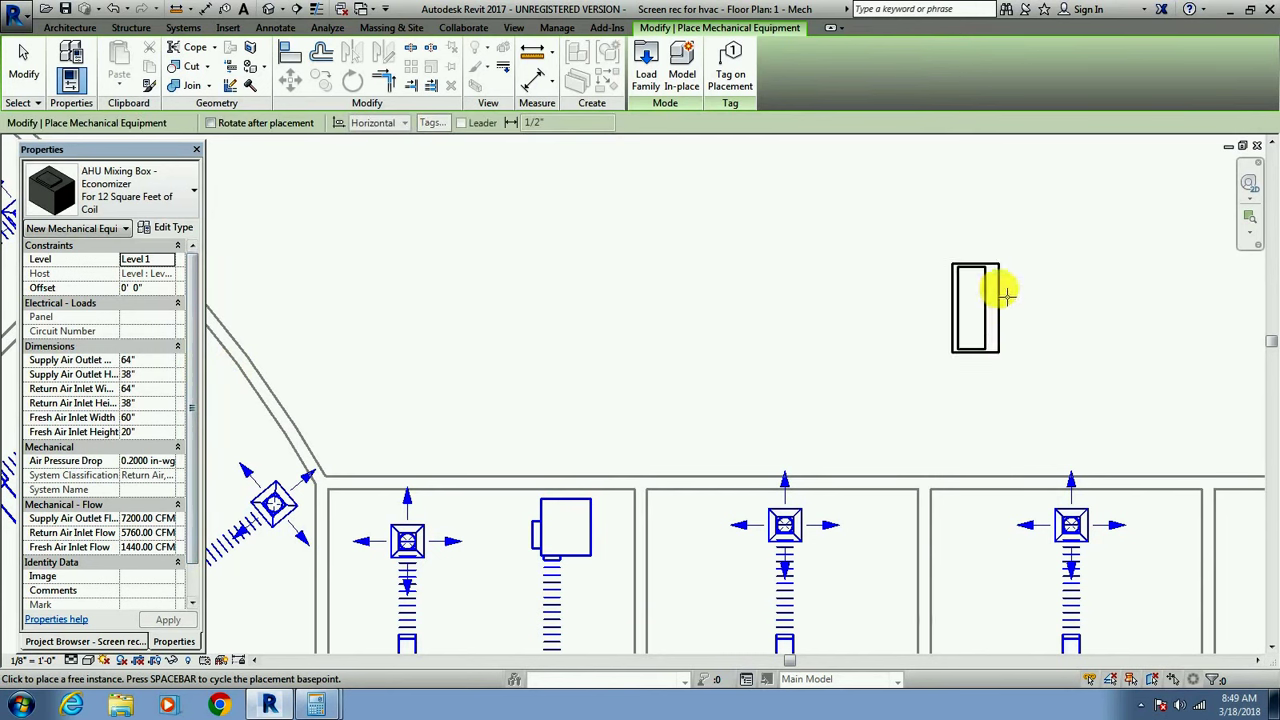
left_click(1004, 290)
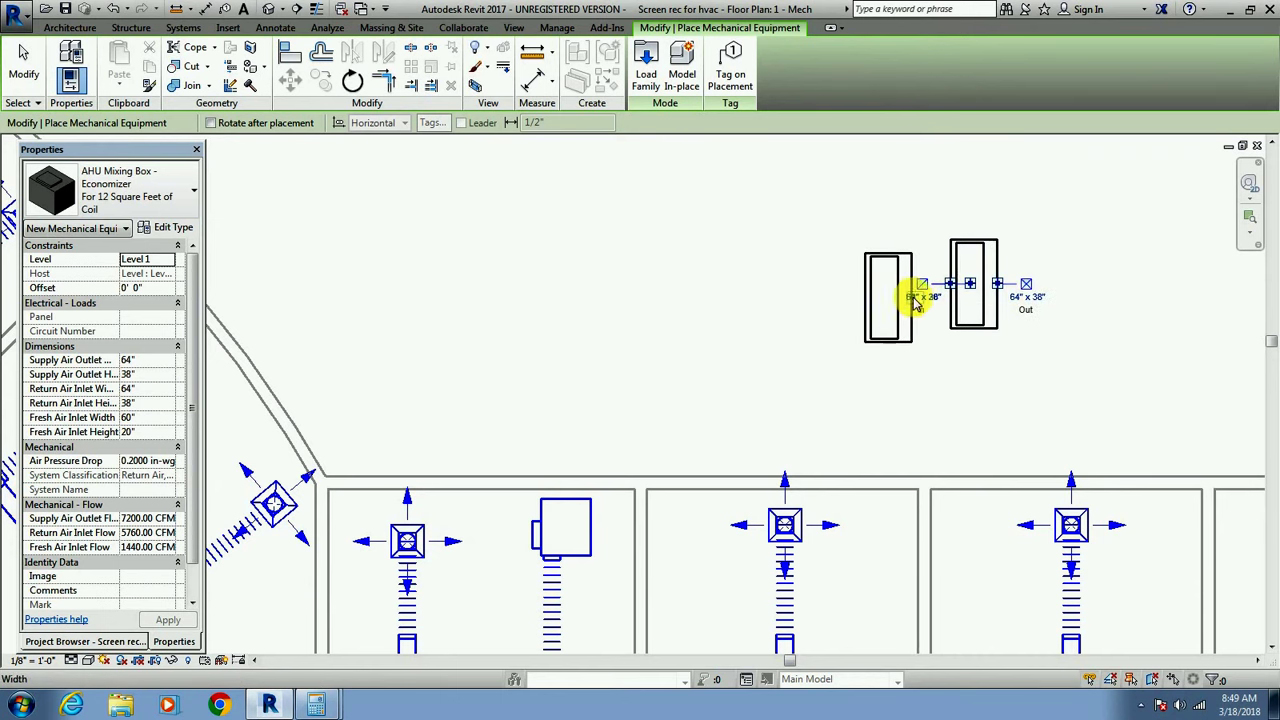
scroll(909, 286, "up", 1)
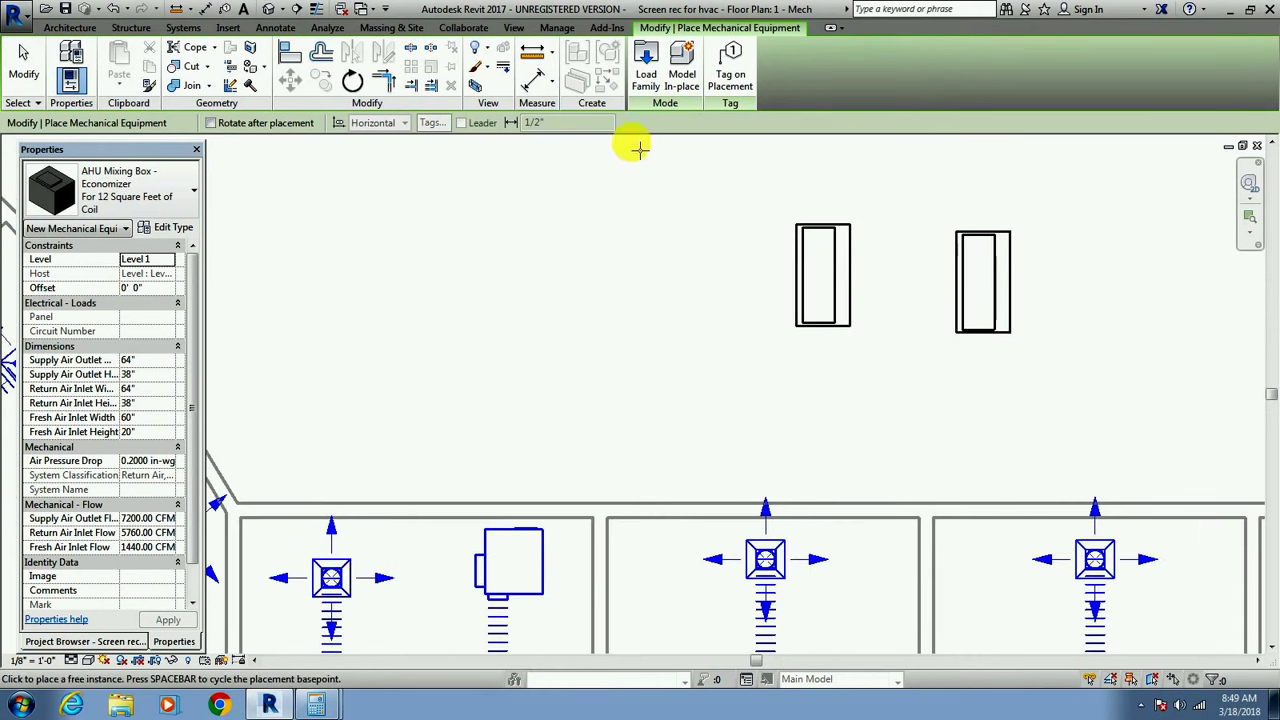
key("Escape")
key("Escape")
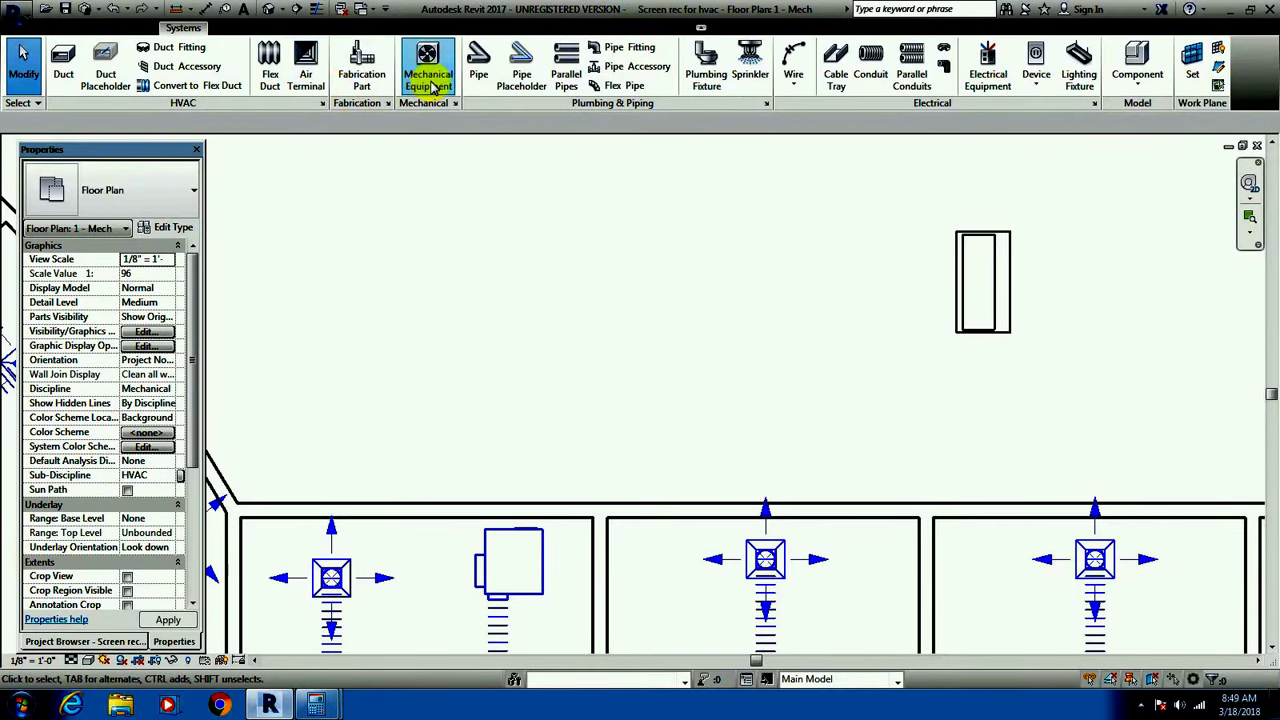
Place an upright AHU Filter - Cartridge for 12 sq ft of coil left of the mixing box.
left_click(430, 80)
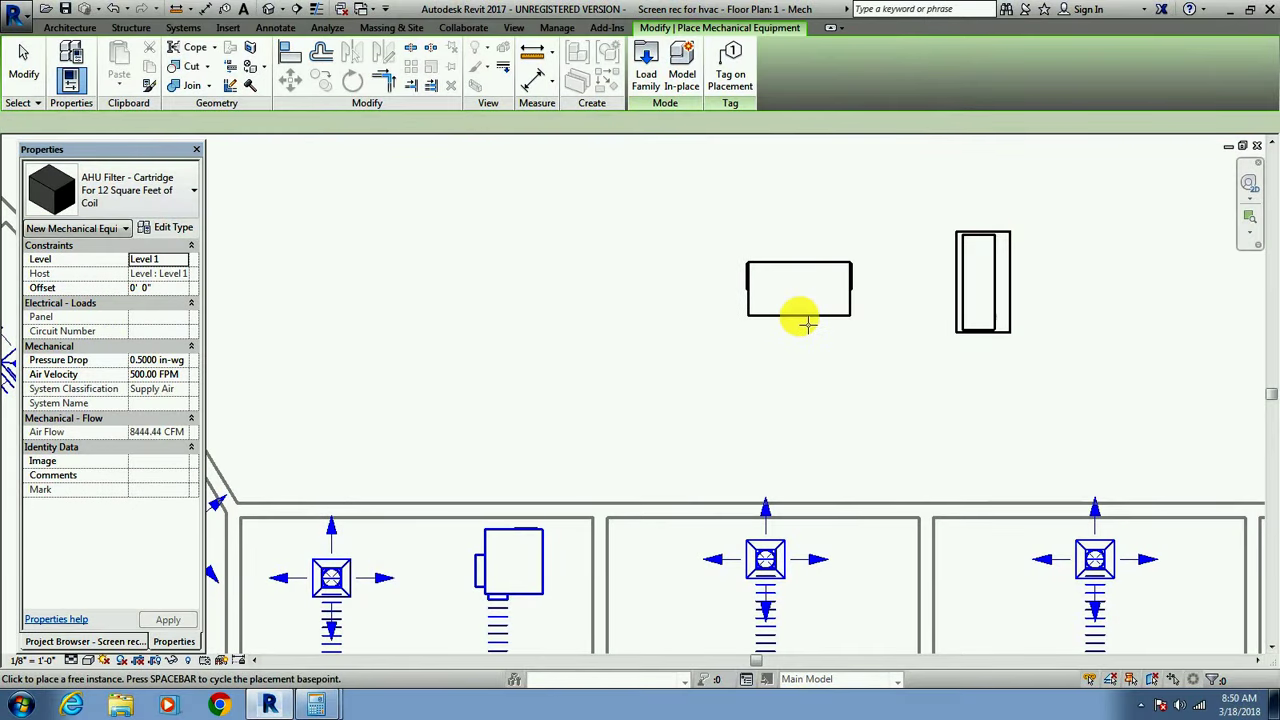
key("space")
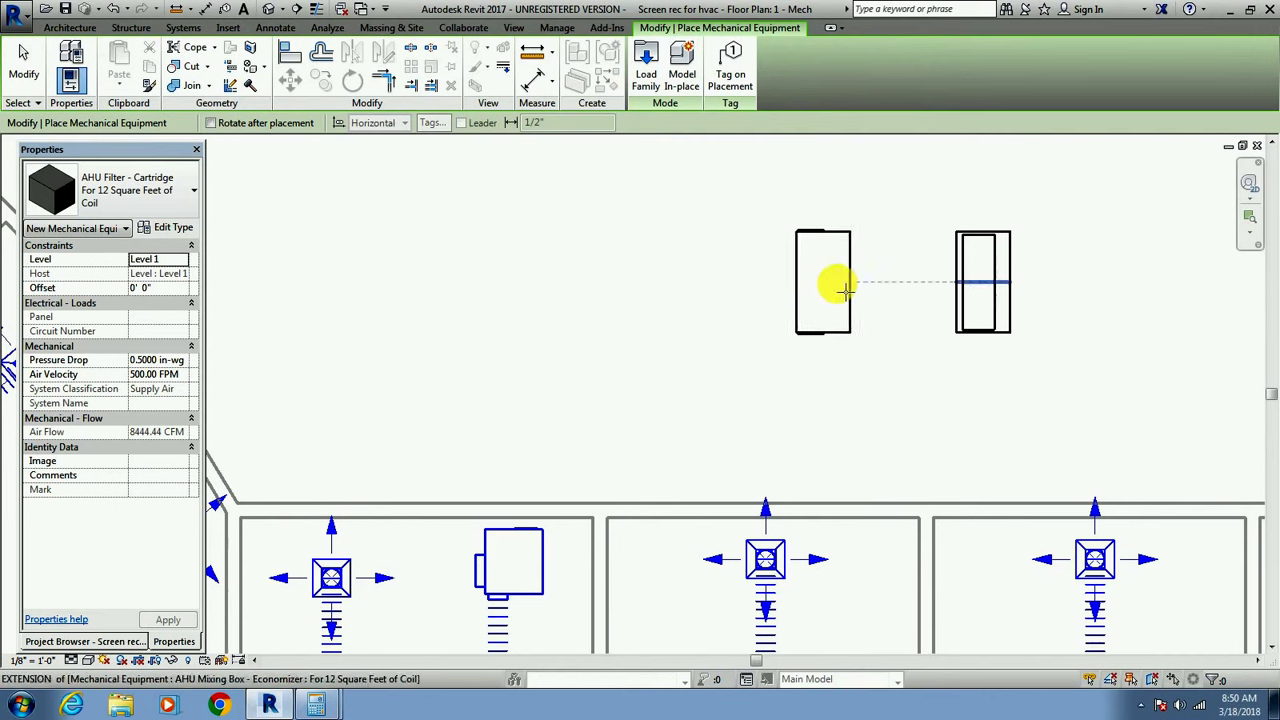
left_click(817, 286)
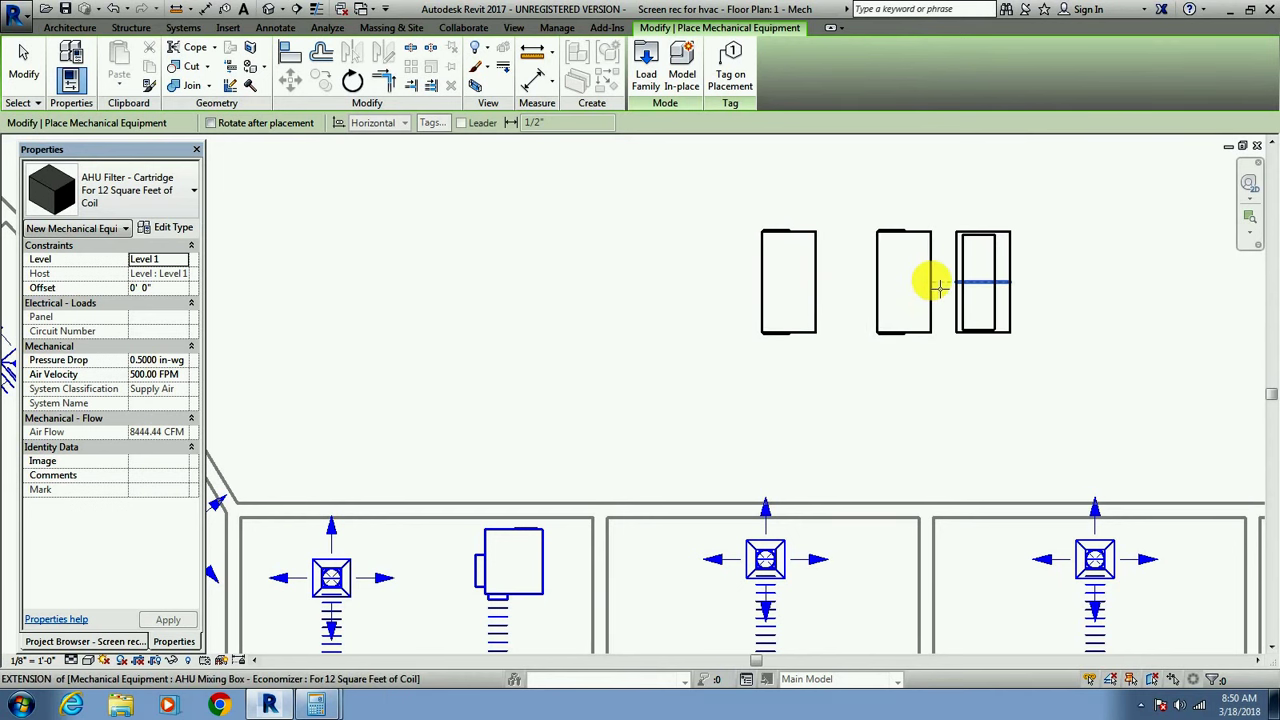
key("Escape")
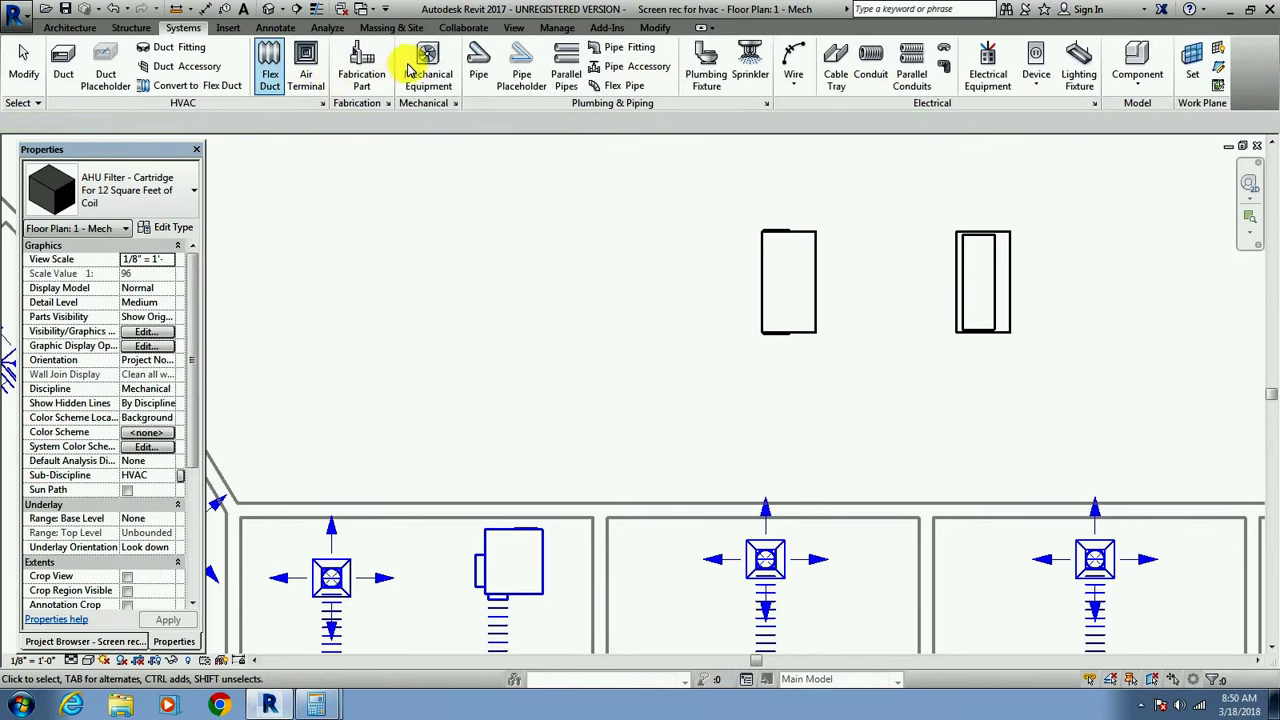
Place an upright 12 sq ft AHU Coil - Refrigerant - Indoor left of the filter.
left_click(426, 66)
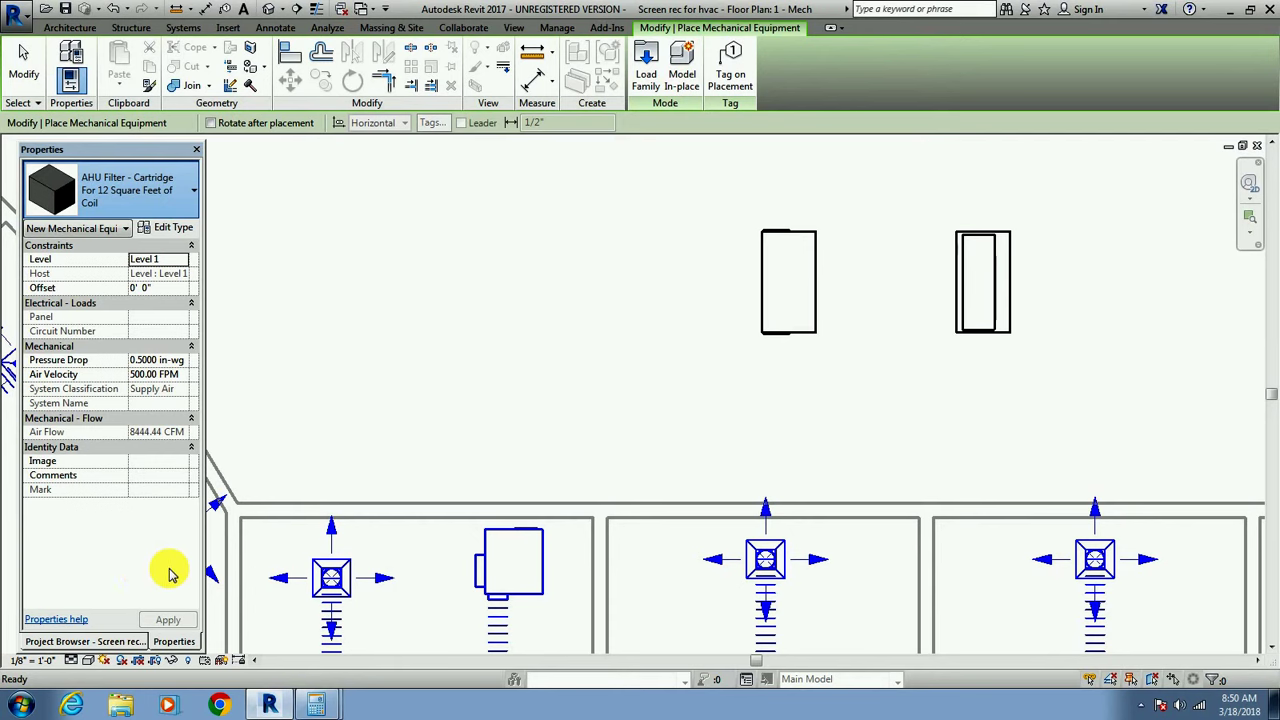
left_click(140, 185)
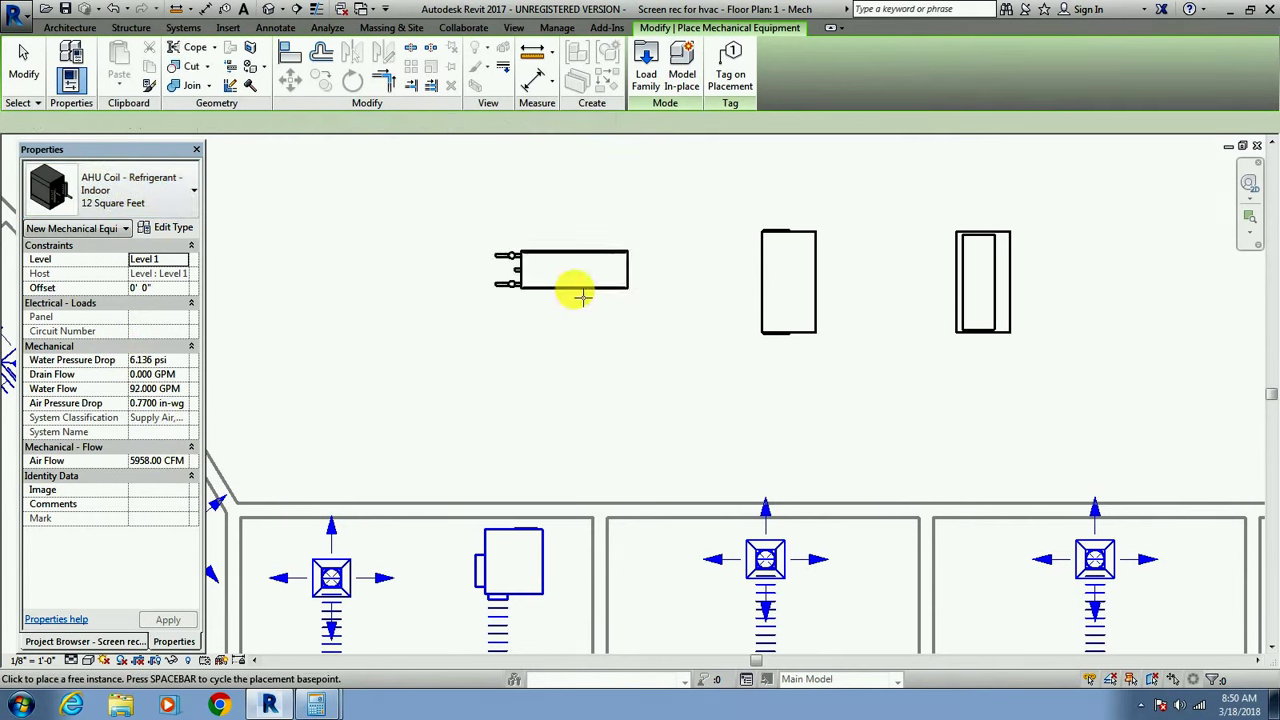
key("space")
key("space")
key("space")
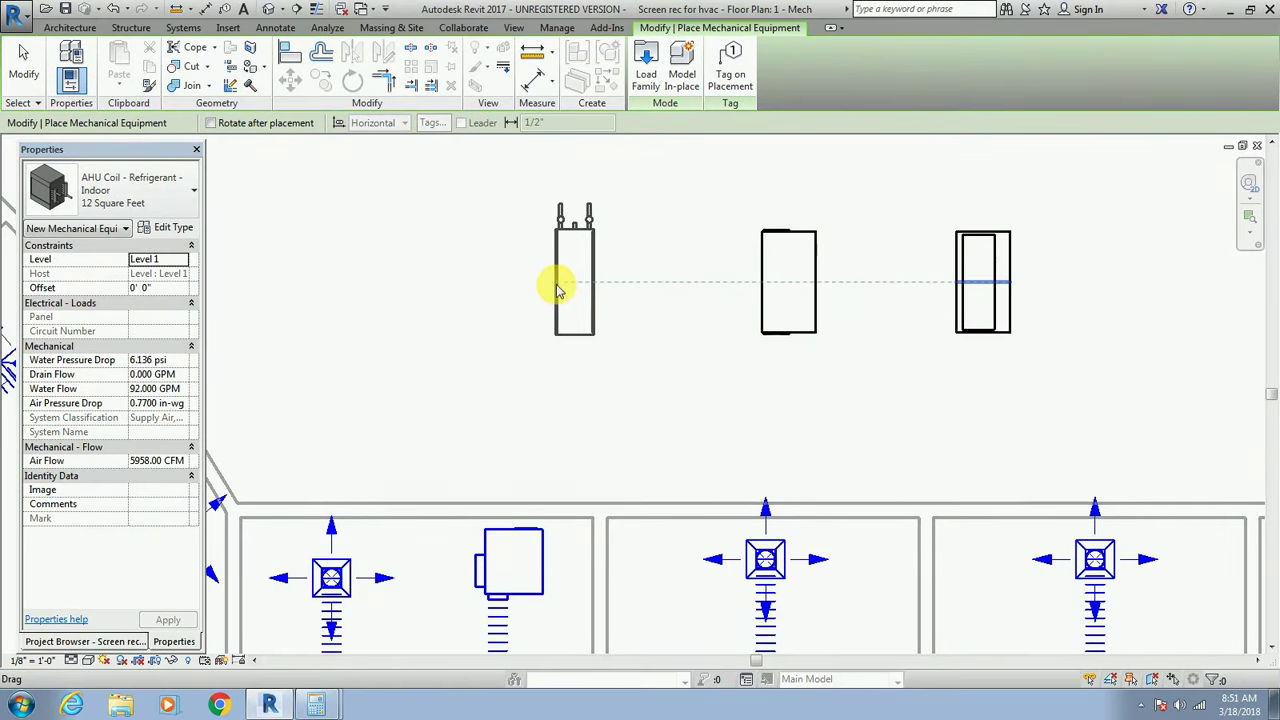
left_click(563, 290)
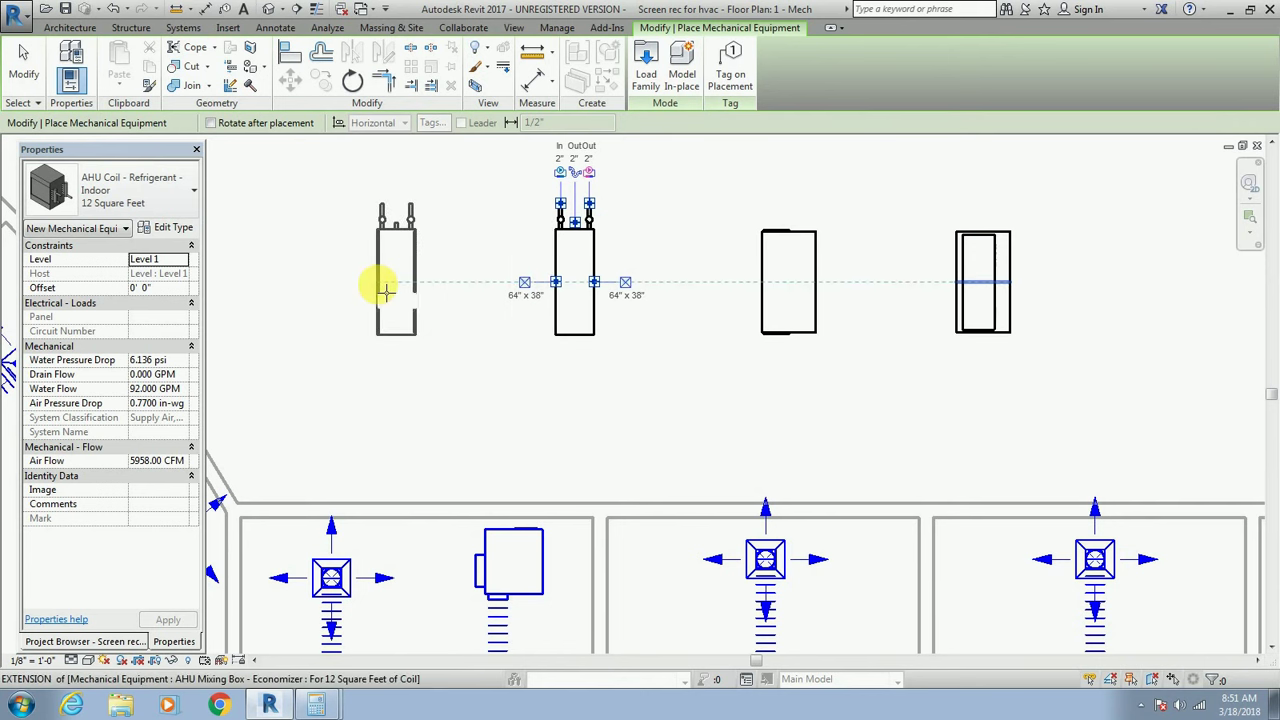
key("Escape")
key("Escape")
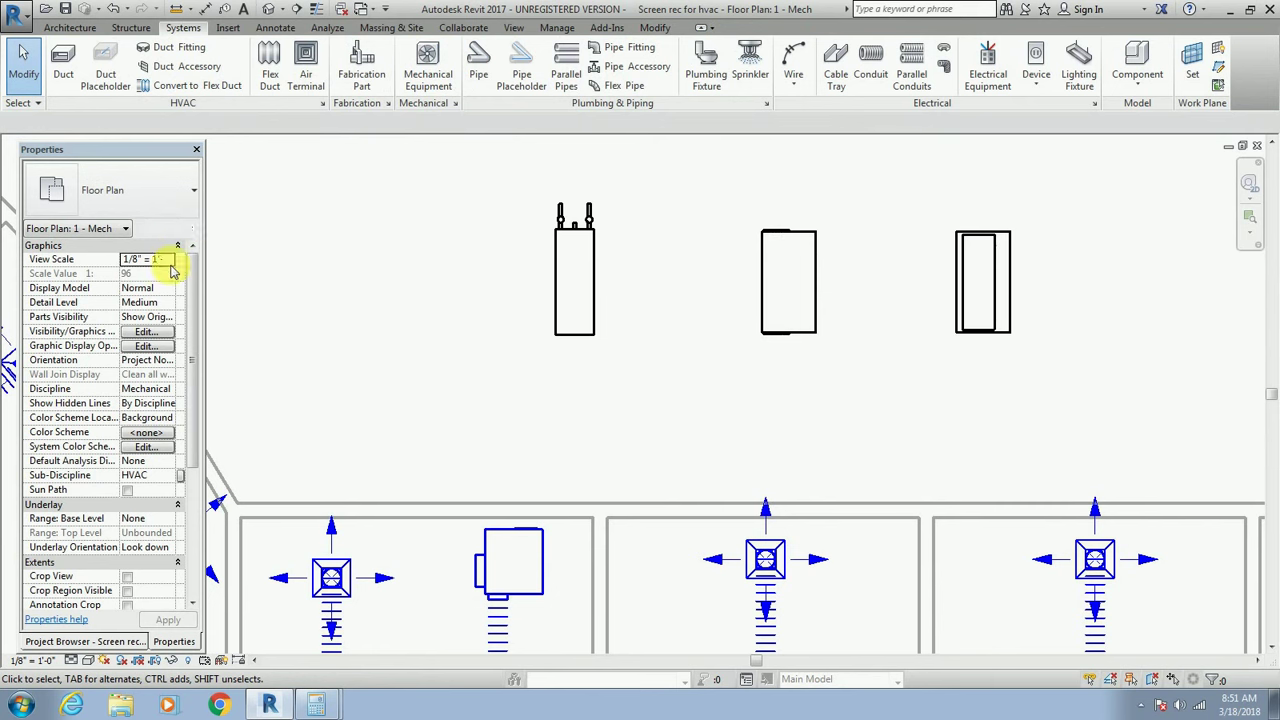
Place an upright AHU Inspection Module - Medium left of the refrigerant coil.
left_click(424, 70)
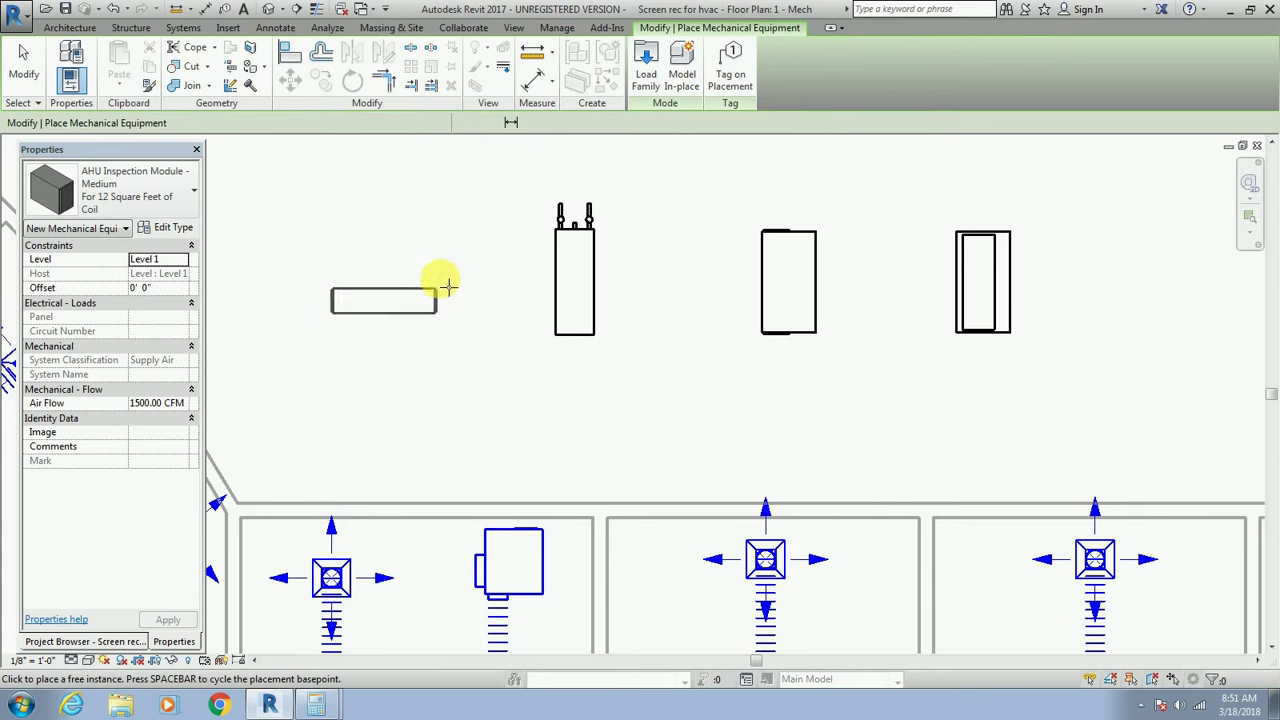
key("space")
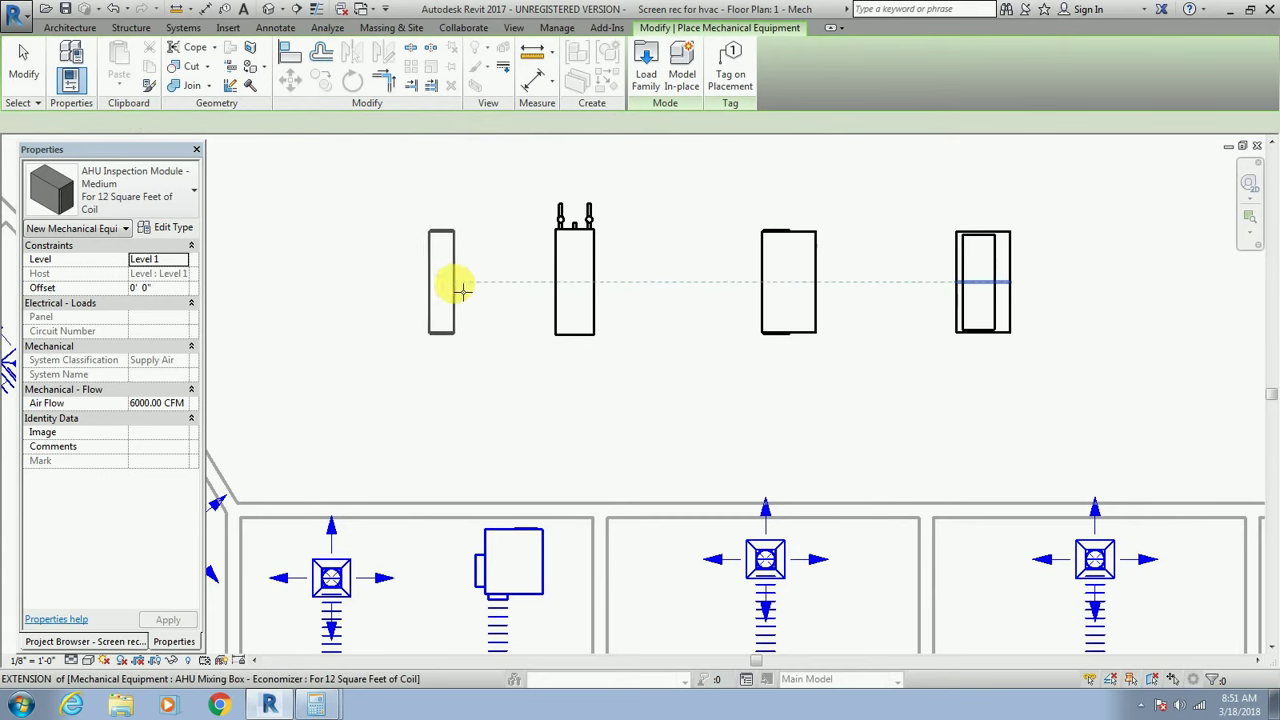
left_click(462, 290)
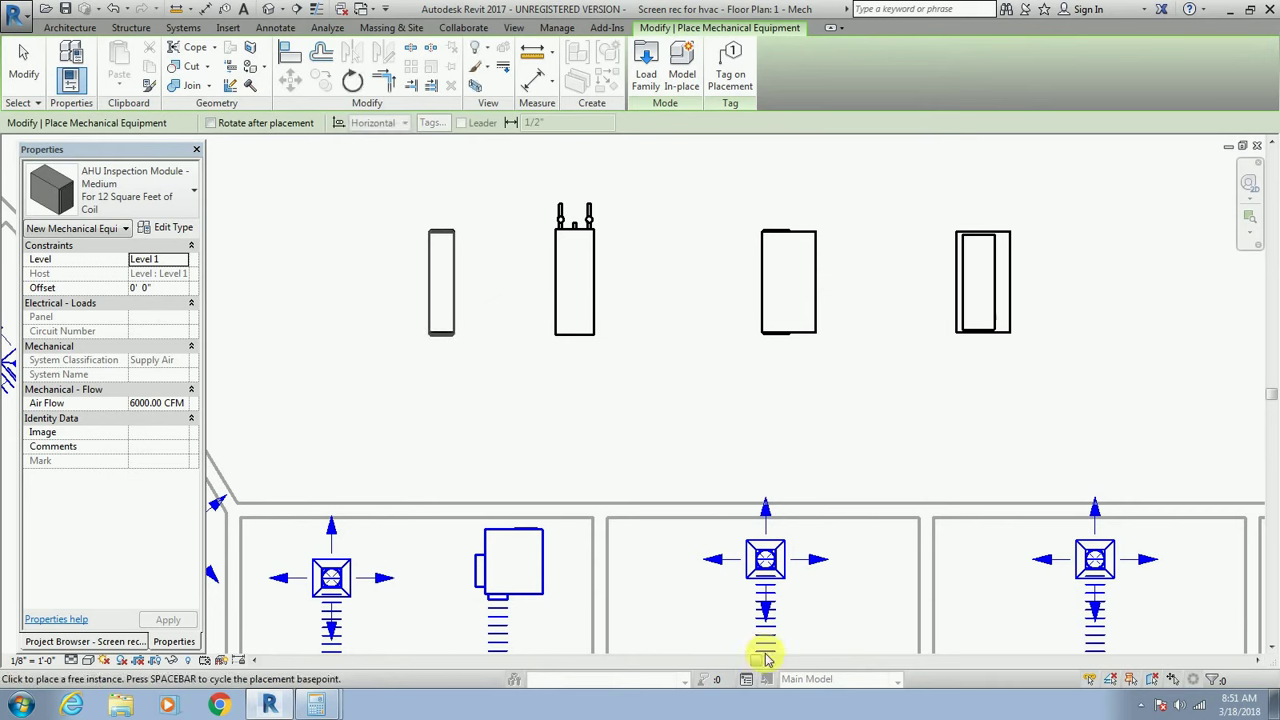
key("Escape")
left_click_drag(737, 666, 680, 663)
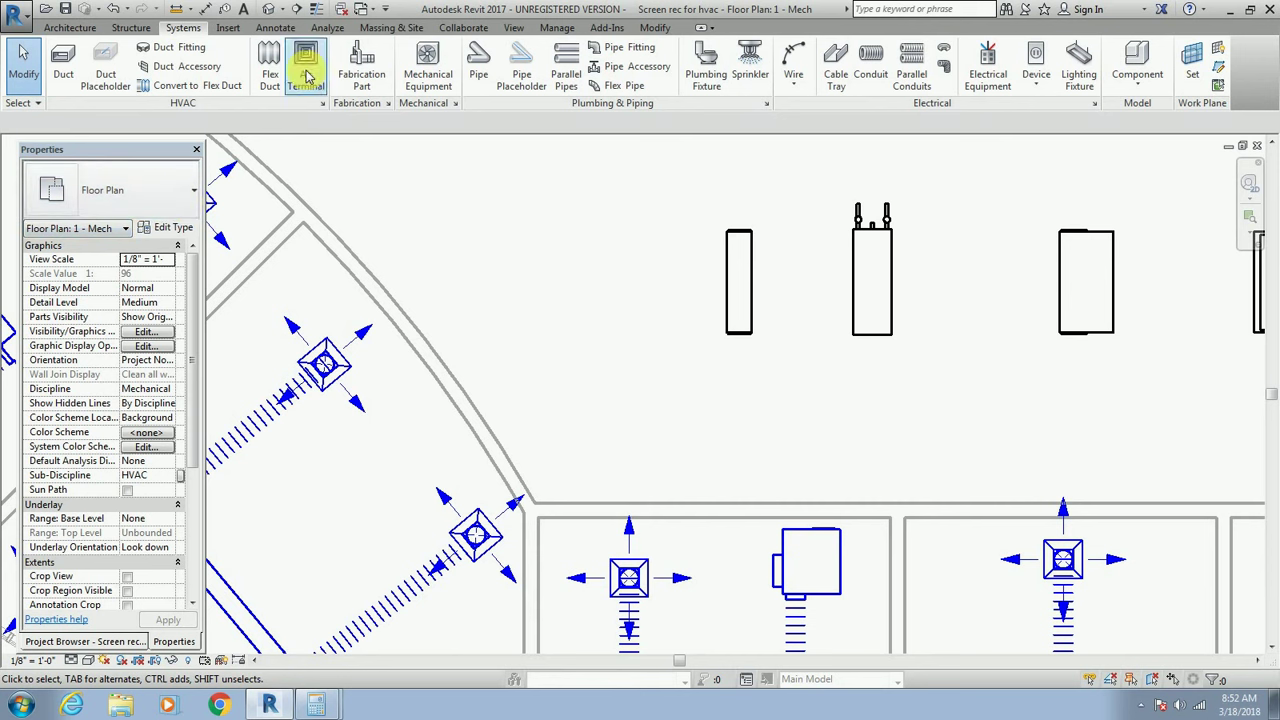
Place an upright AHU Fan Module - Front Discharge Up at the left end of the row.
left_click(425, 80)
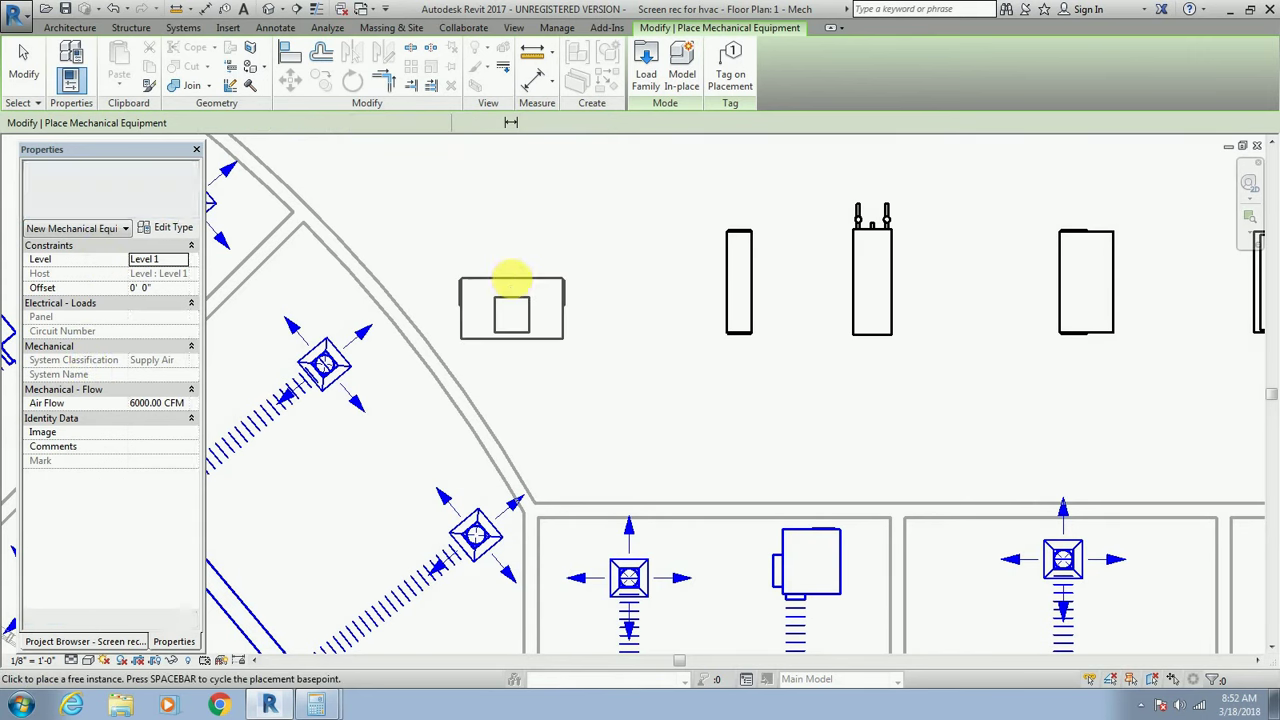
key("space")
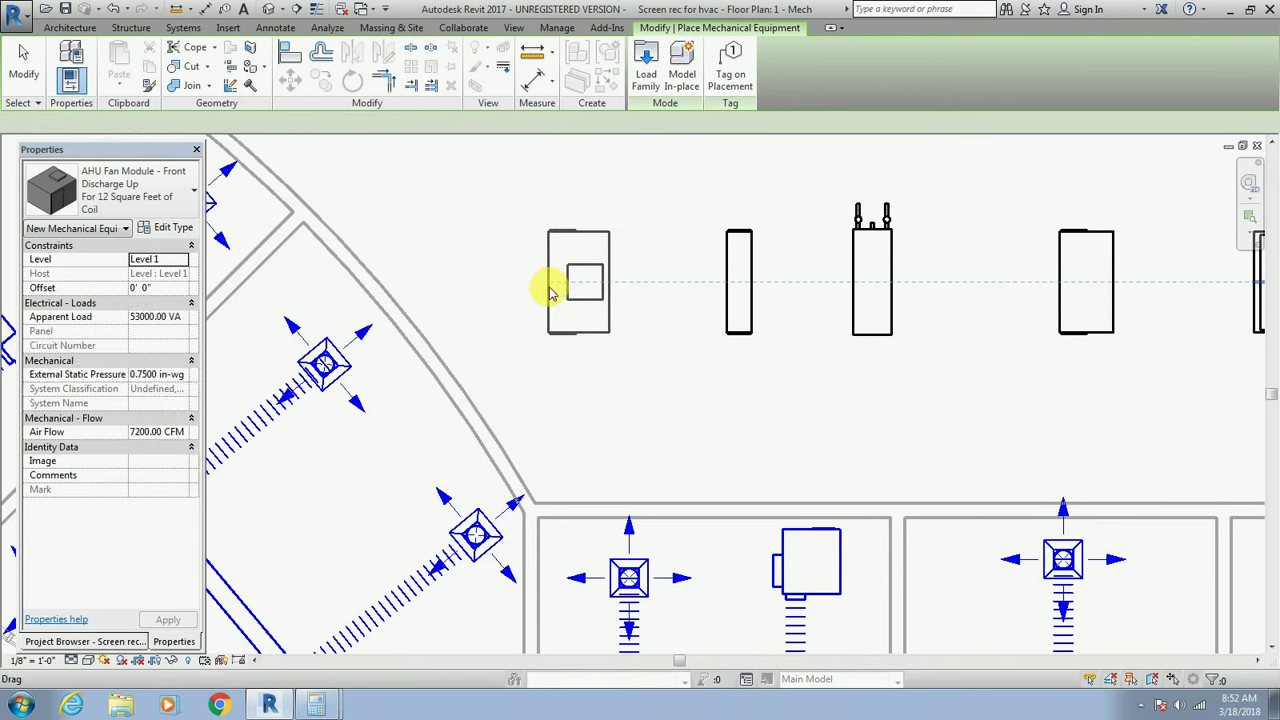
left_click(556, 292)
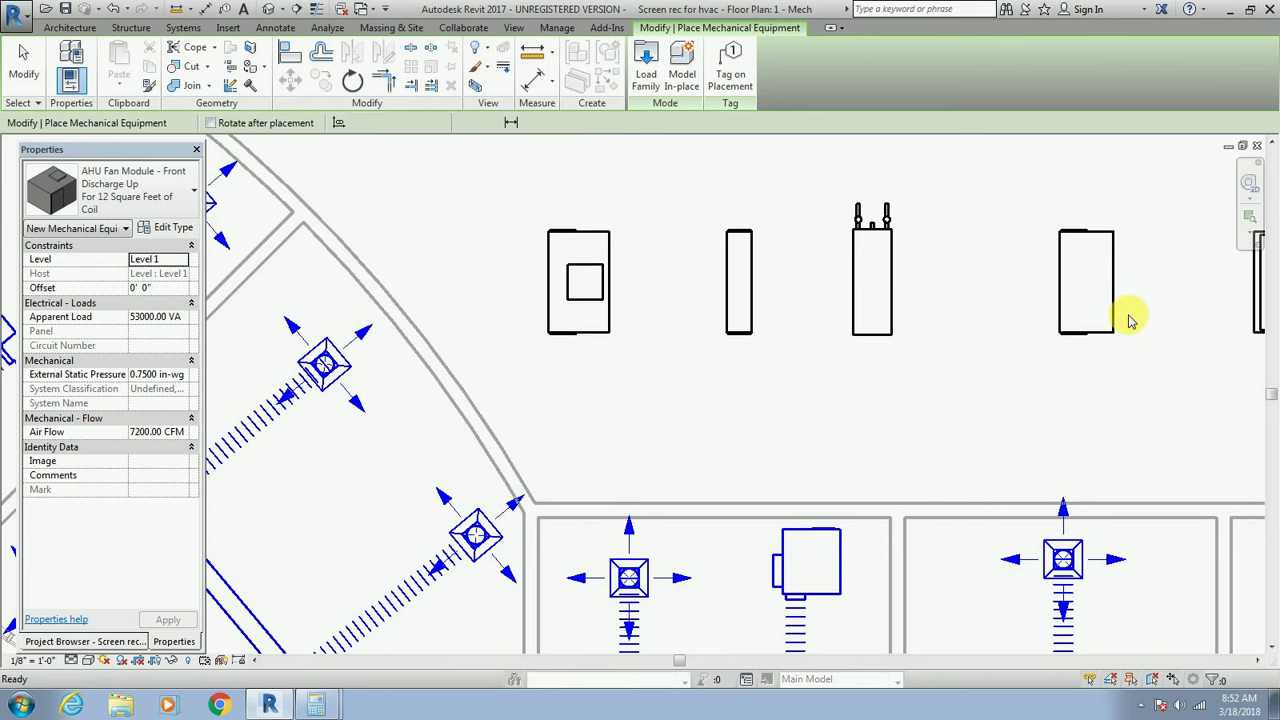
scroll(1128, 318, "down", 3)
key("Escape")
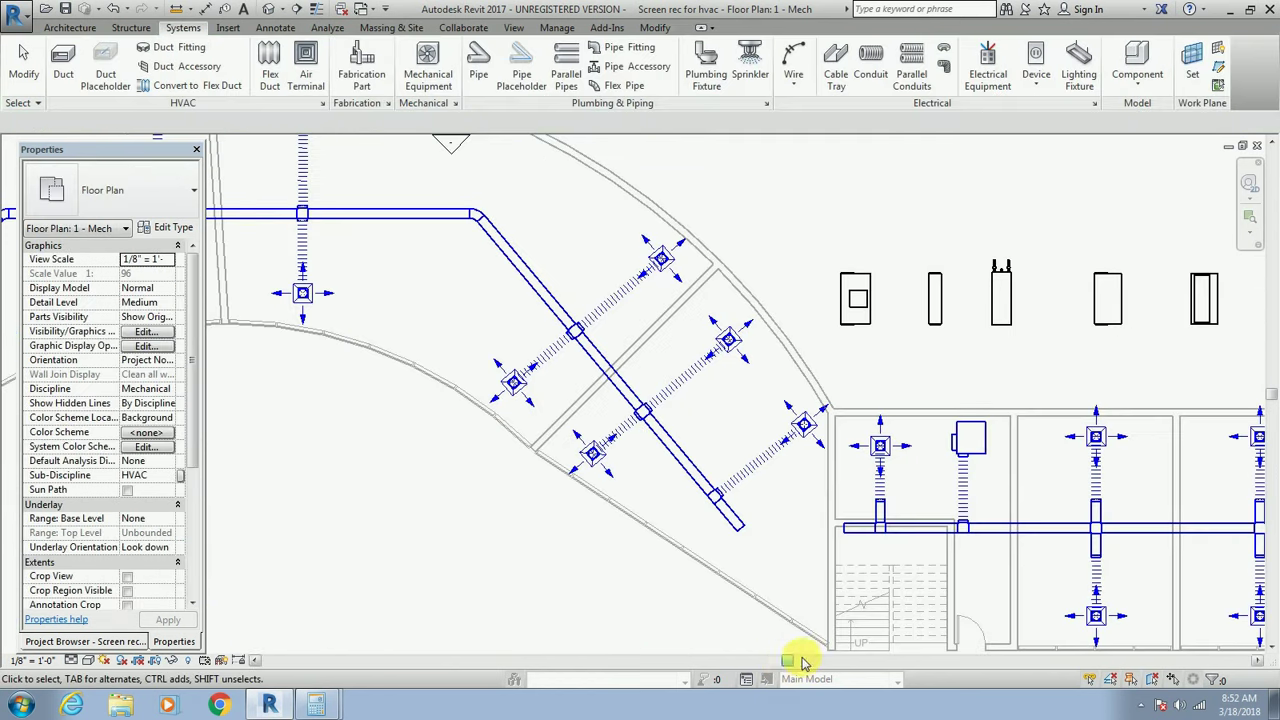
Window-select the five AHU sections and shift them right and up, clear of the supply ducts.
left_click_drag(802, 662, 843, 659)
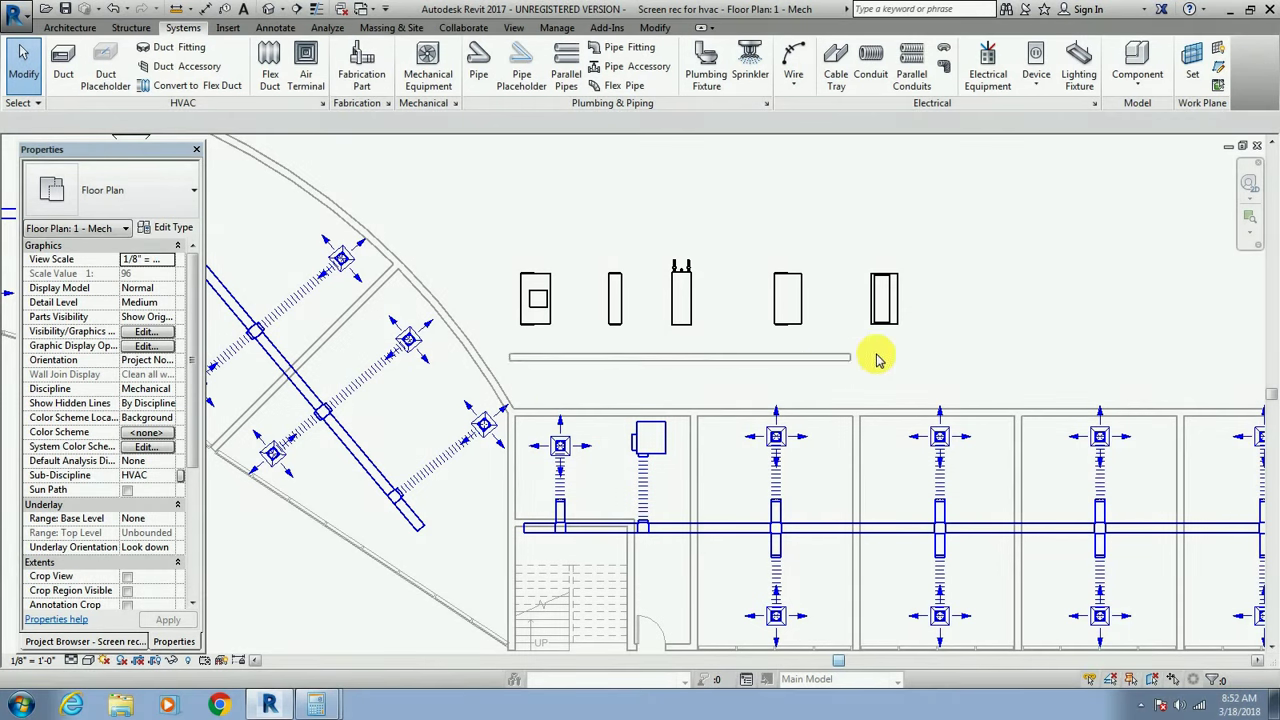
left_click_drag(877, 360, 966, 287)
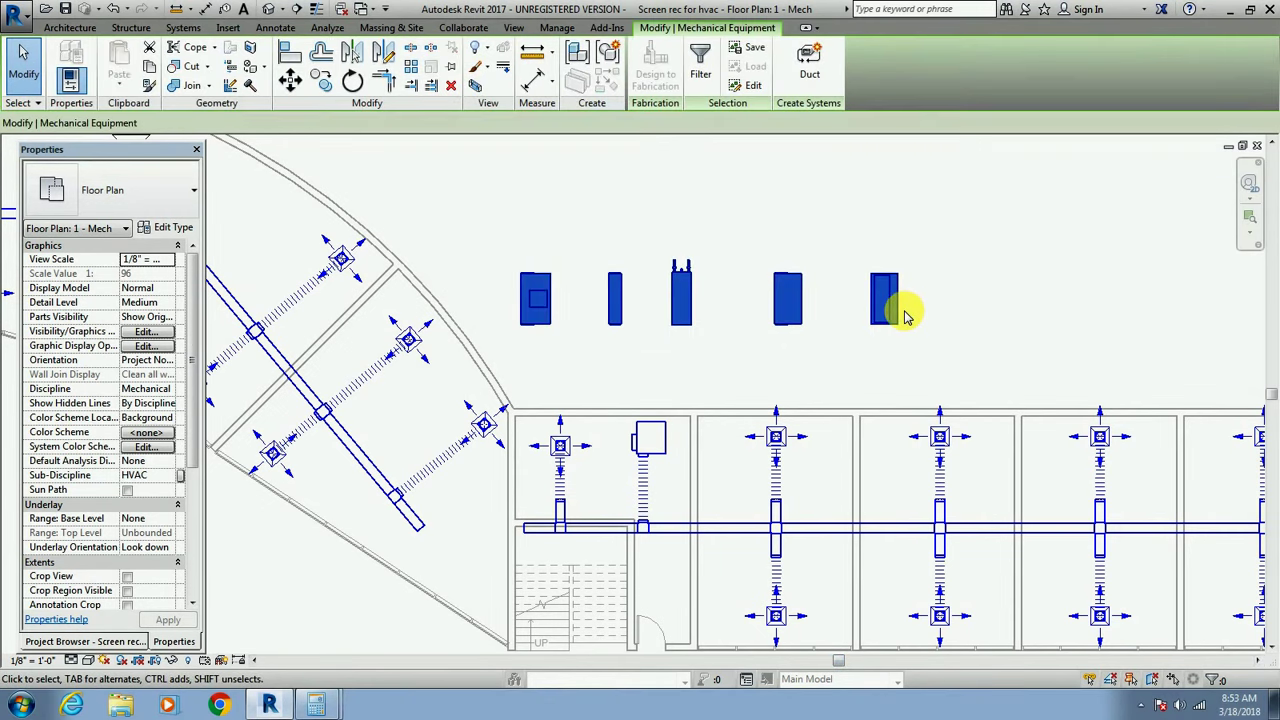
left_click_drag(905, 316, 905, 316)
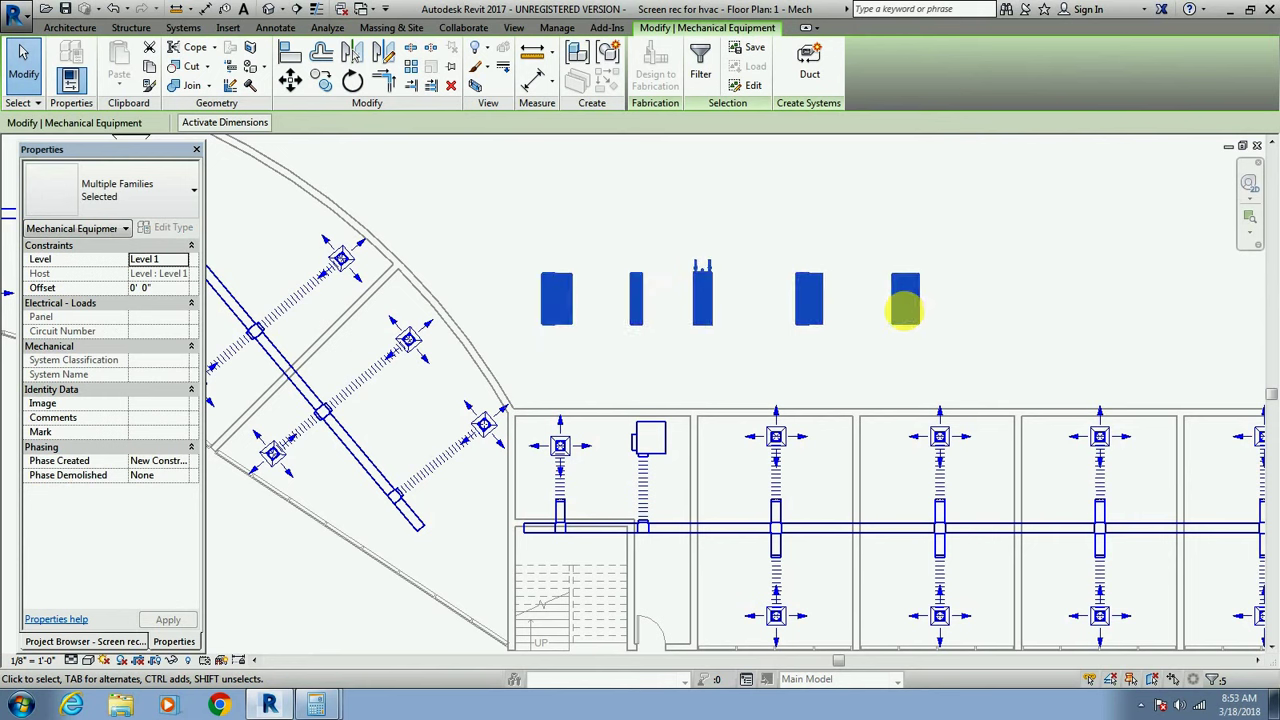
left_click_drag(905, 316, 903, 313)
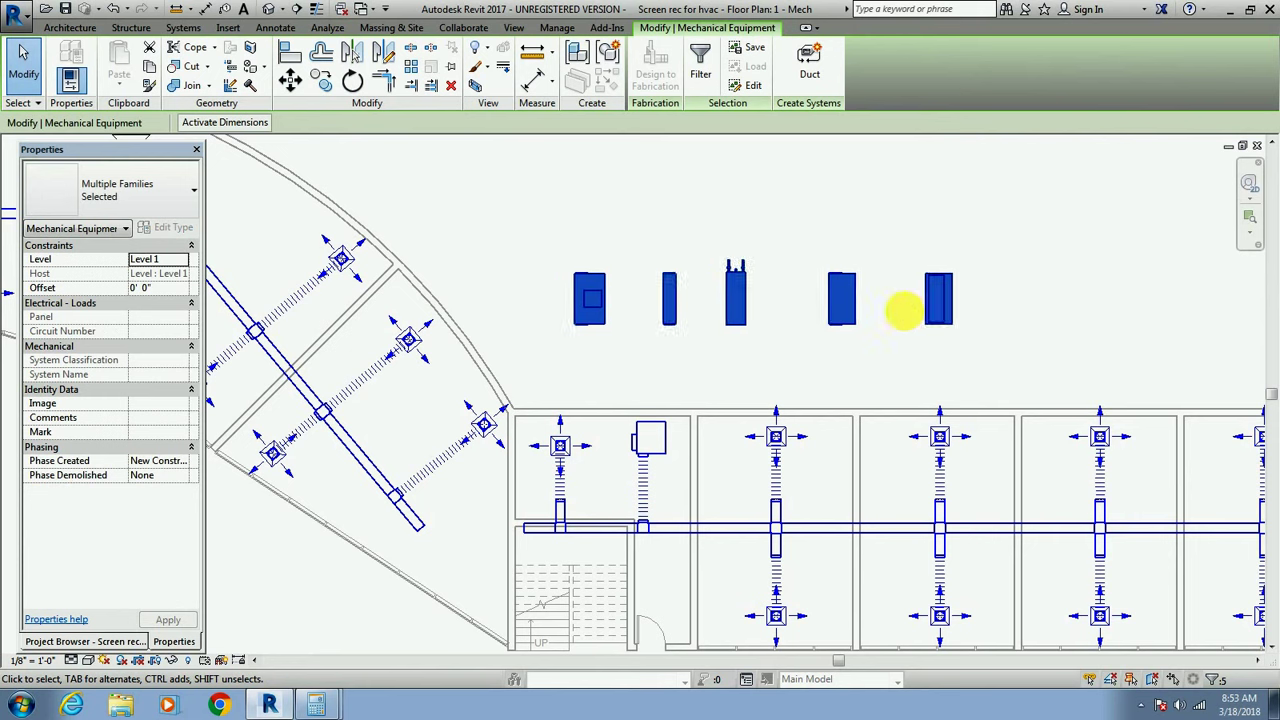
key("Right")
key("Right")
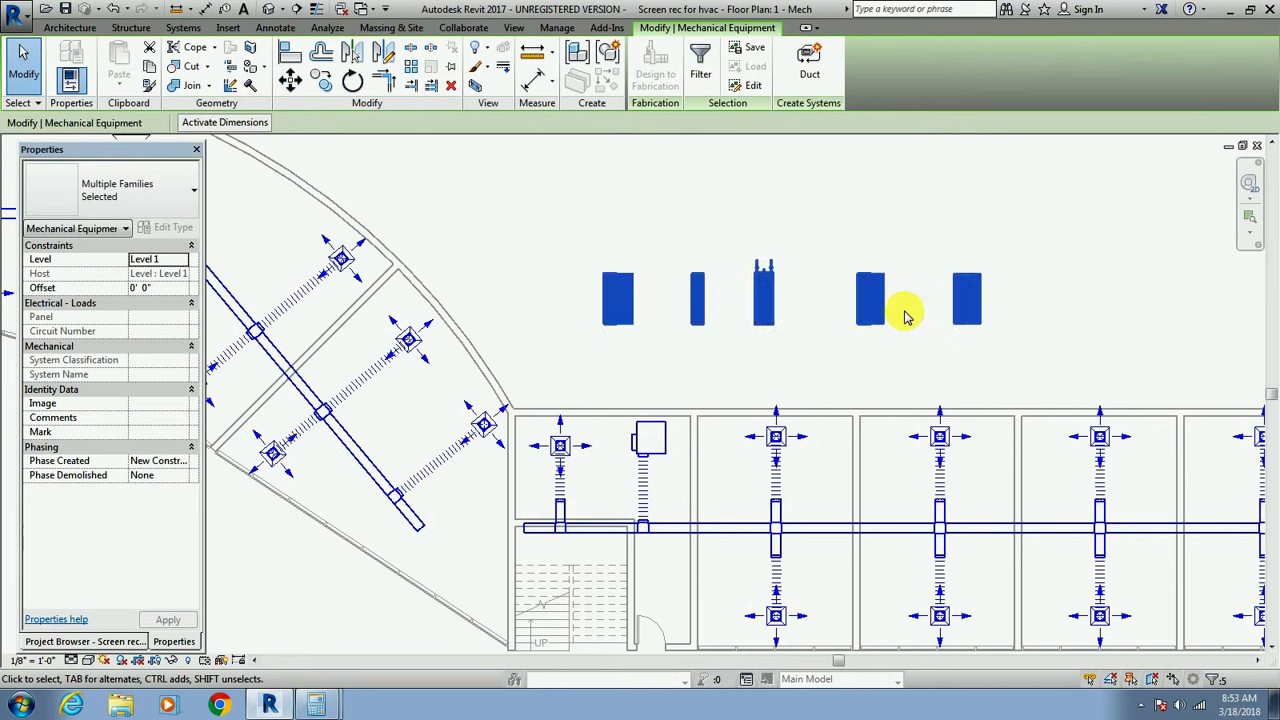
left_click_drag(905, 316, 903, 311)
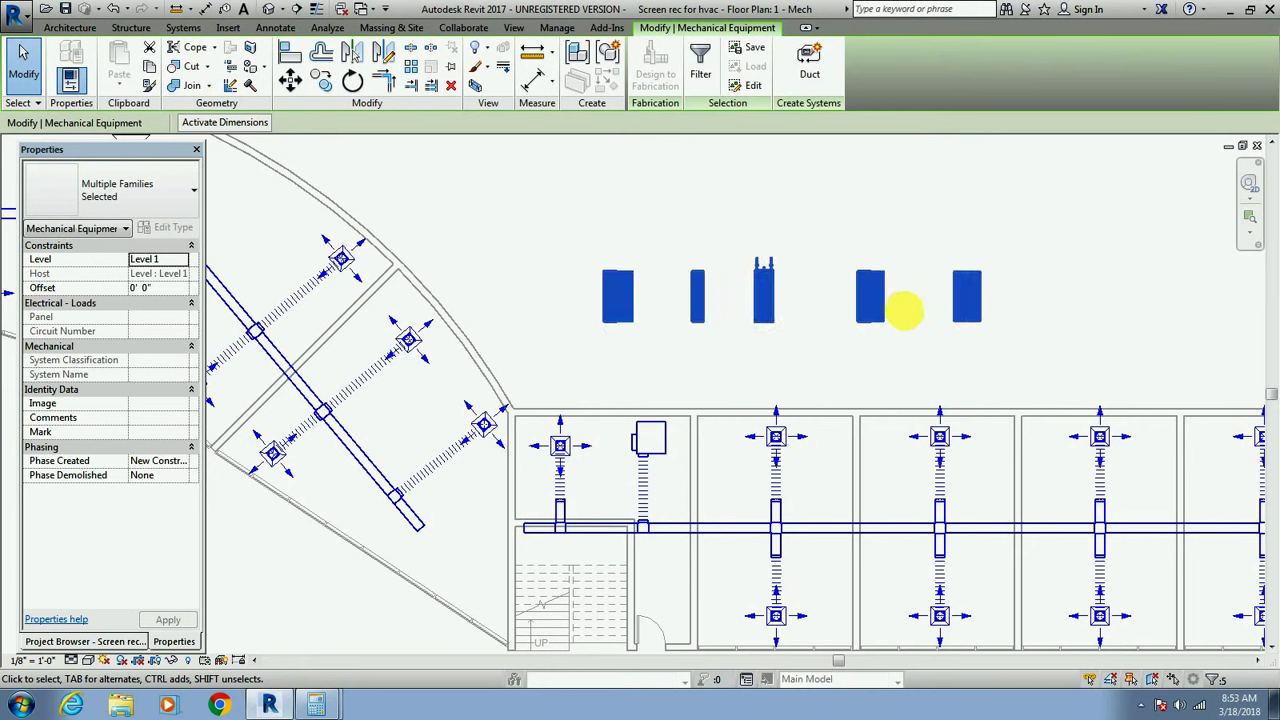
key("Up")
key("Up")
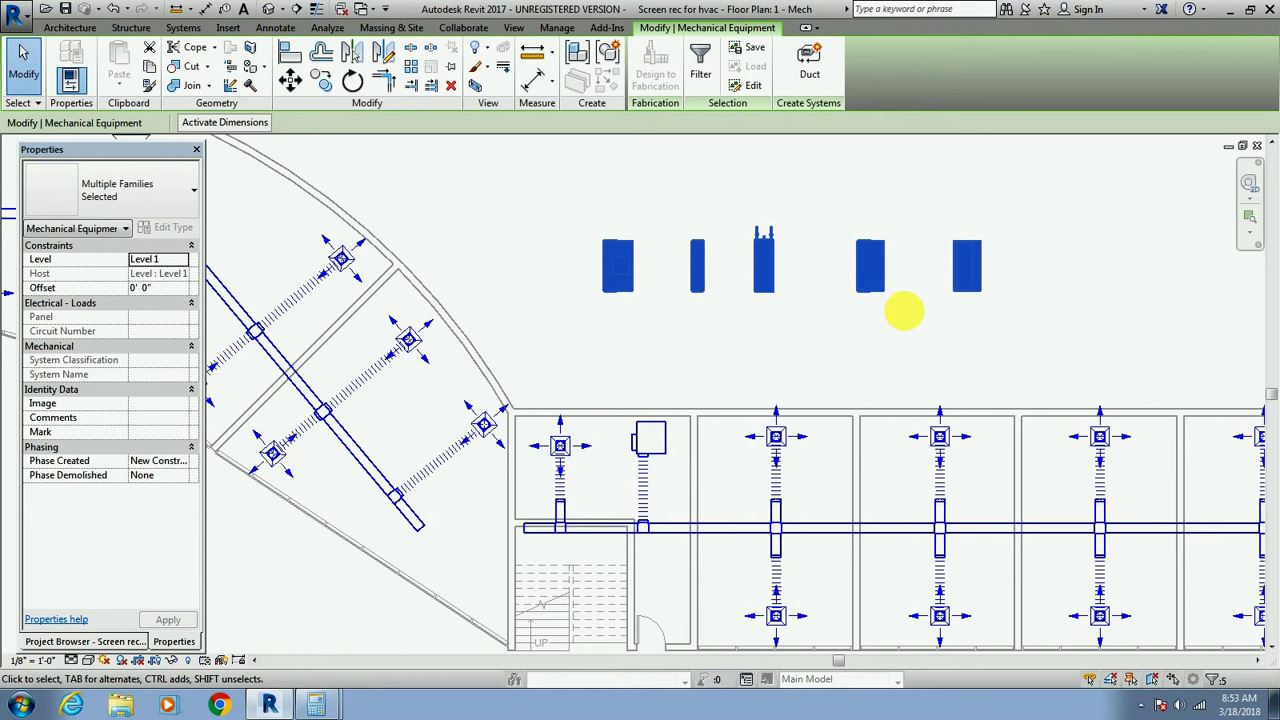
key("Up")
key("Up")
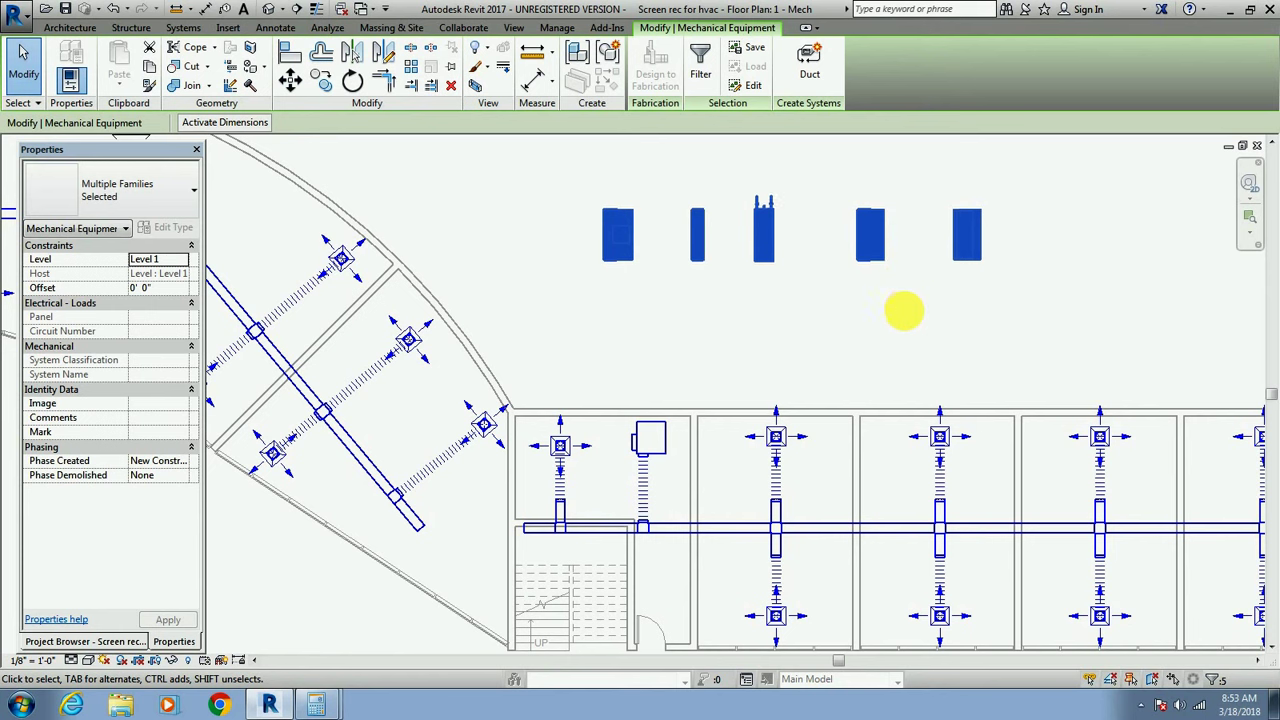
key("Up")
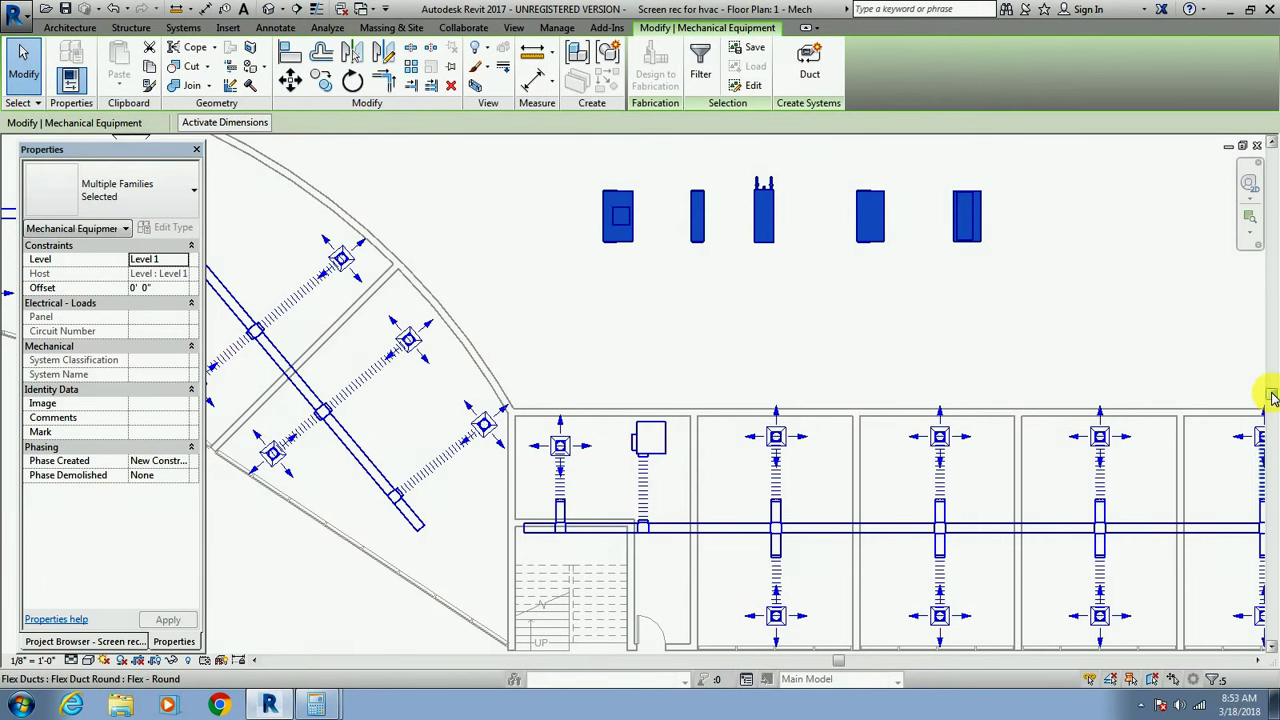
left_click_drag(1272, 397, 1271, 349)
left_click(817, 314)
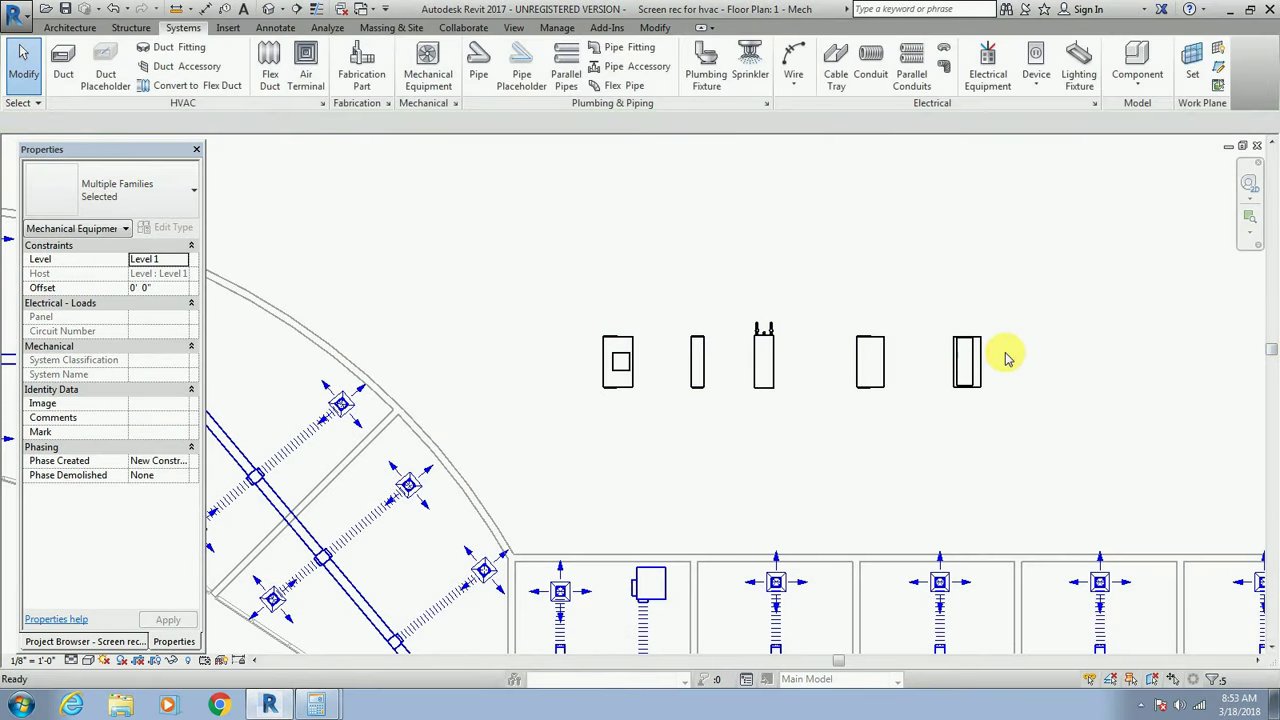
Draw a duct from the mixing box to the filter connector, then undo it.
scroll(1005, 358, "up", 3)
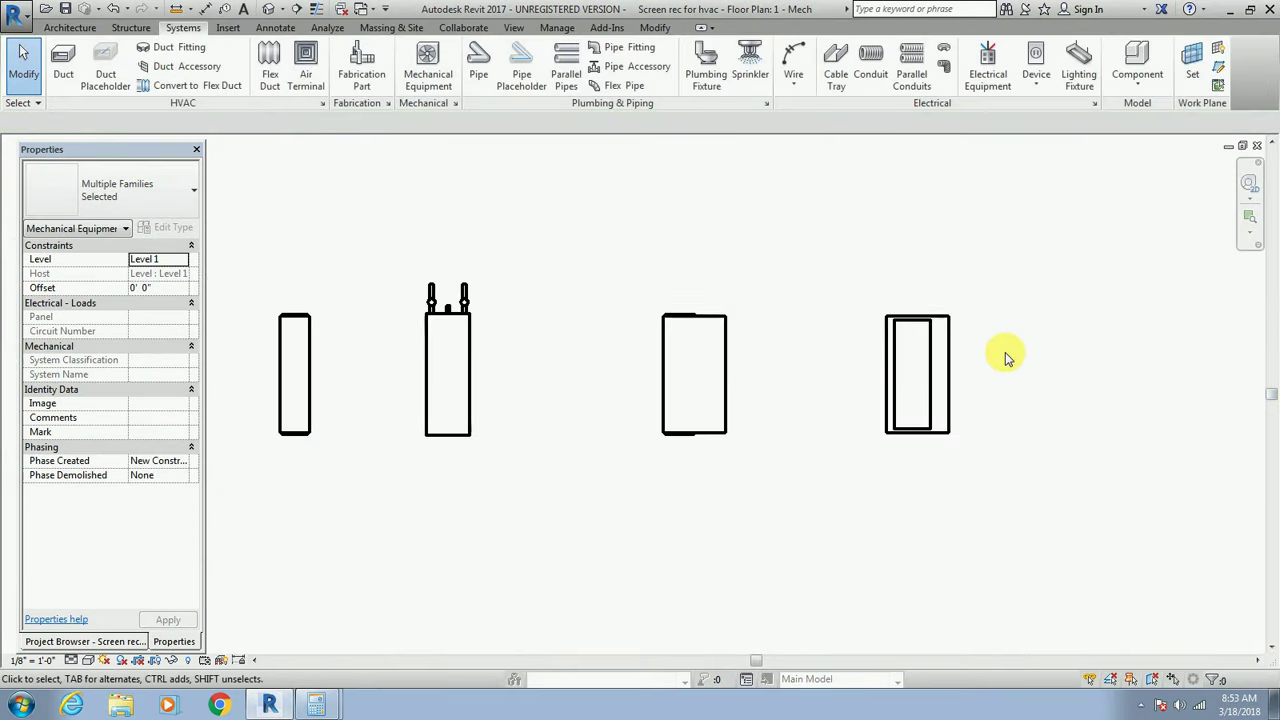
left_click(897, 395)
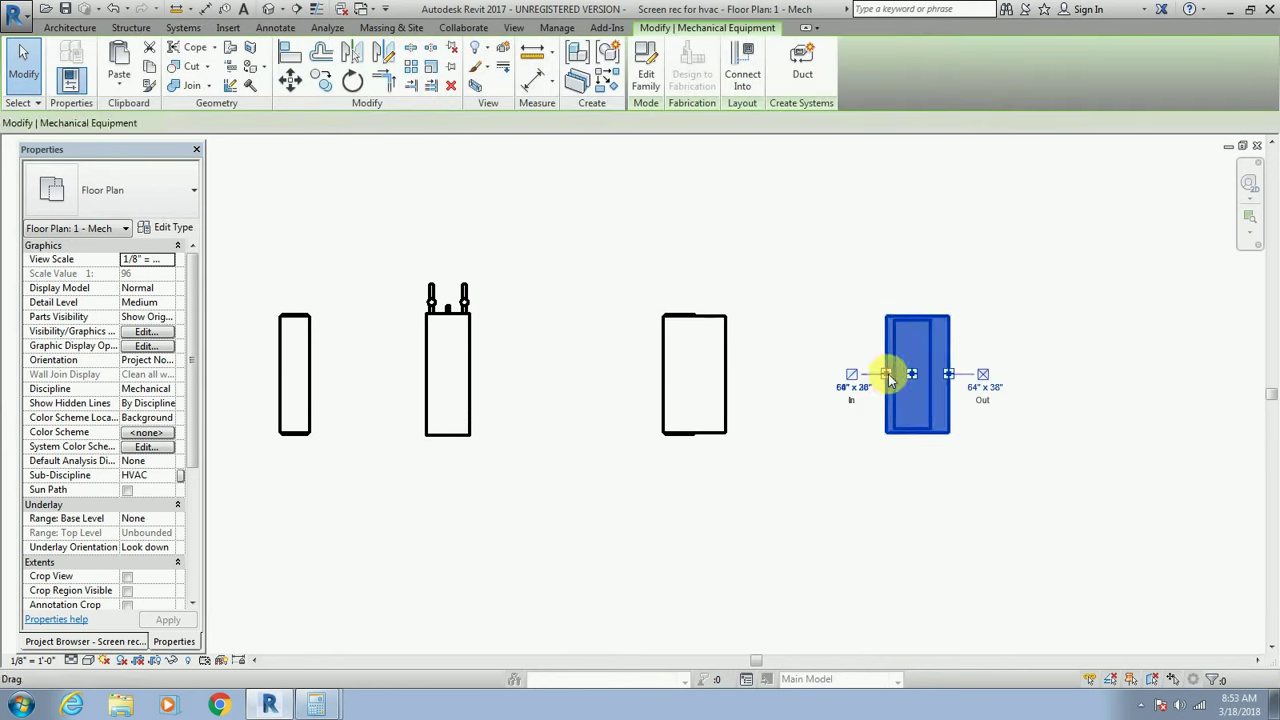
right_click(889, 378)
left_click(925, 270)
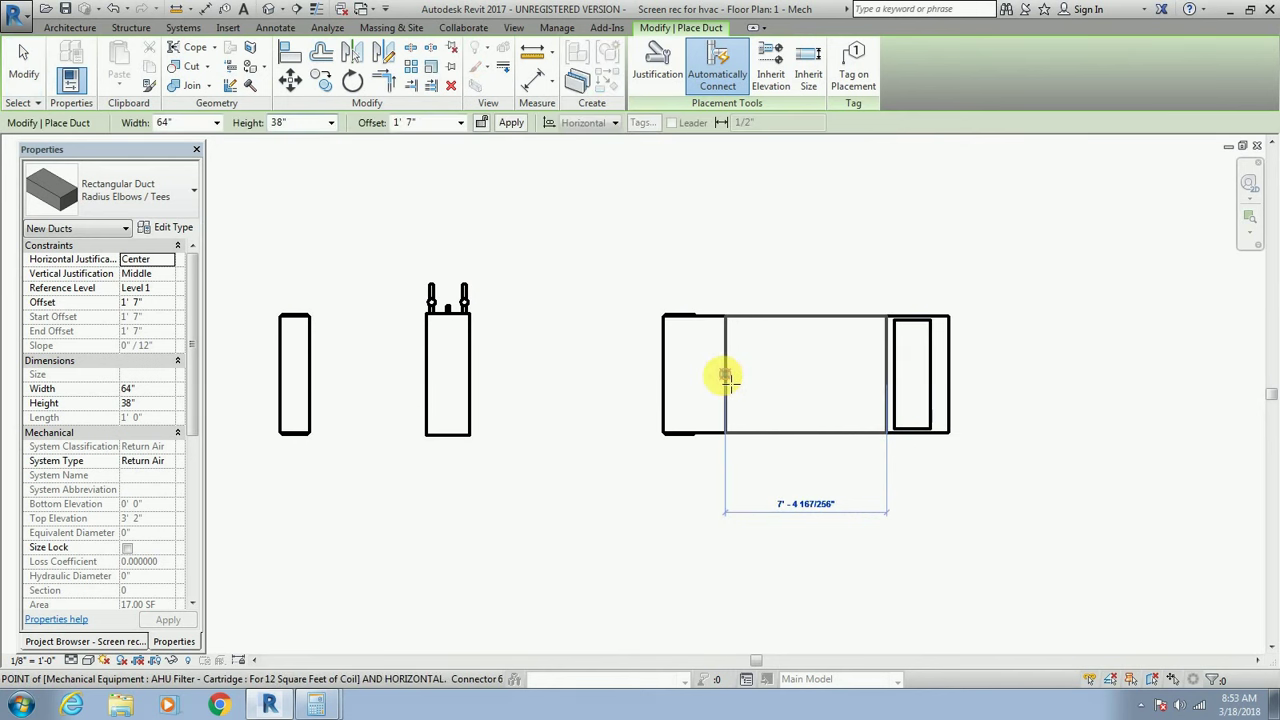
left_click(726, 377)
key("Escape")
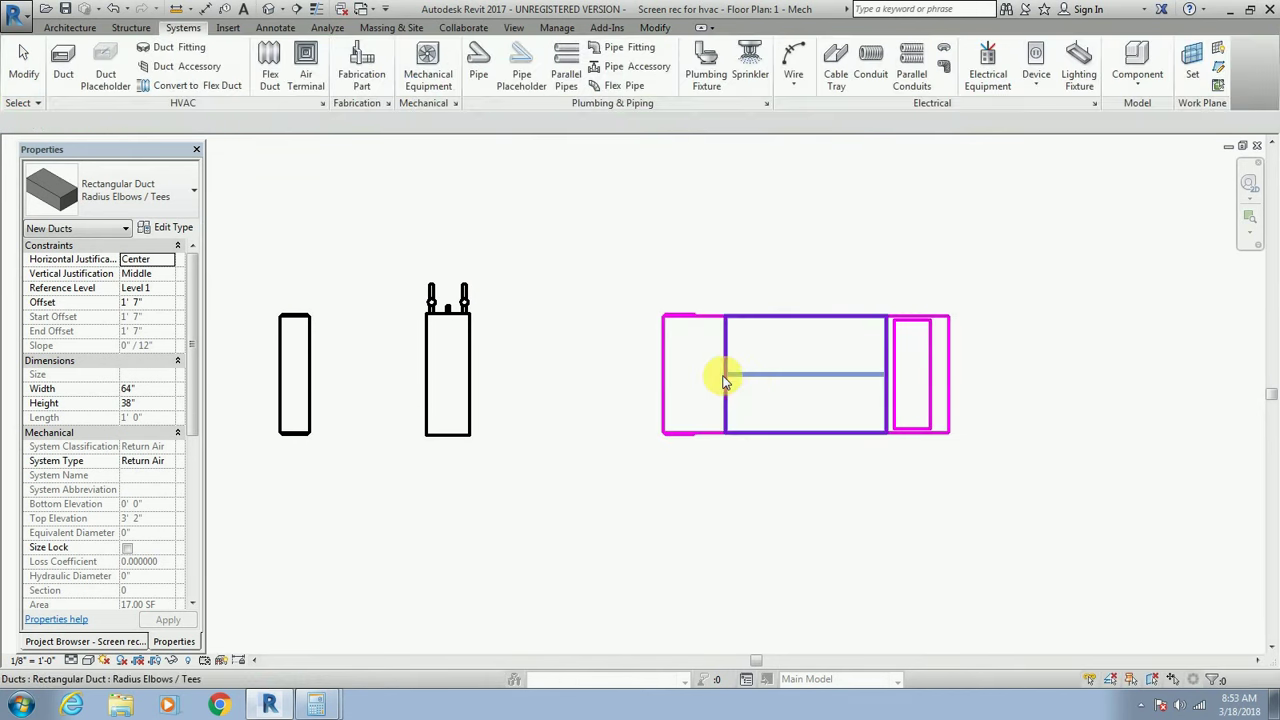
left_click(1047, 438)
key("ctrl+z")
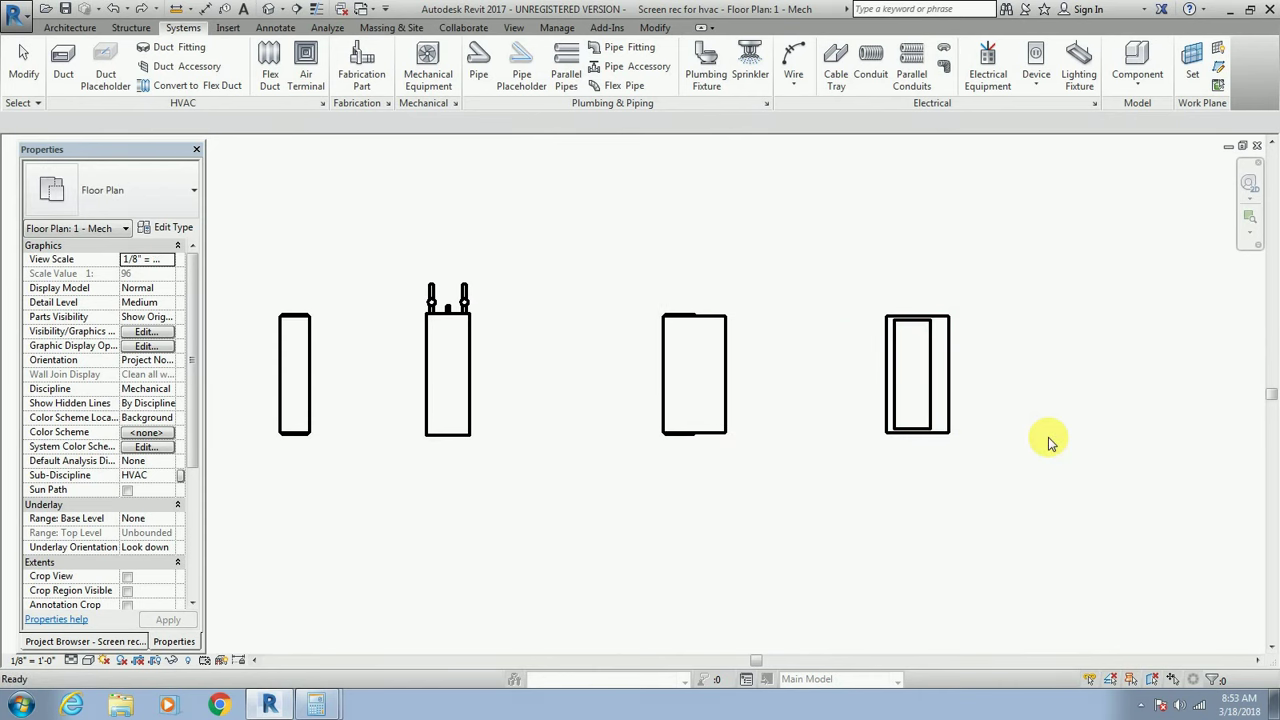
Shift the mixing box right, flip it 180°, and run a 64" x 38" duct from its outlet to the filter.
left_click(953, 411)
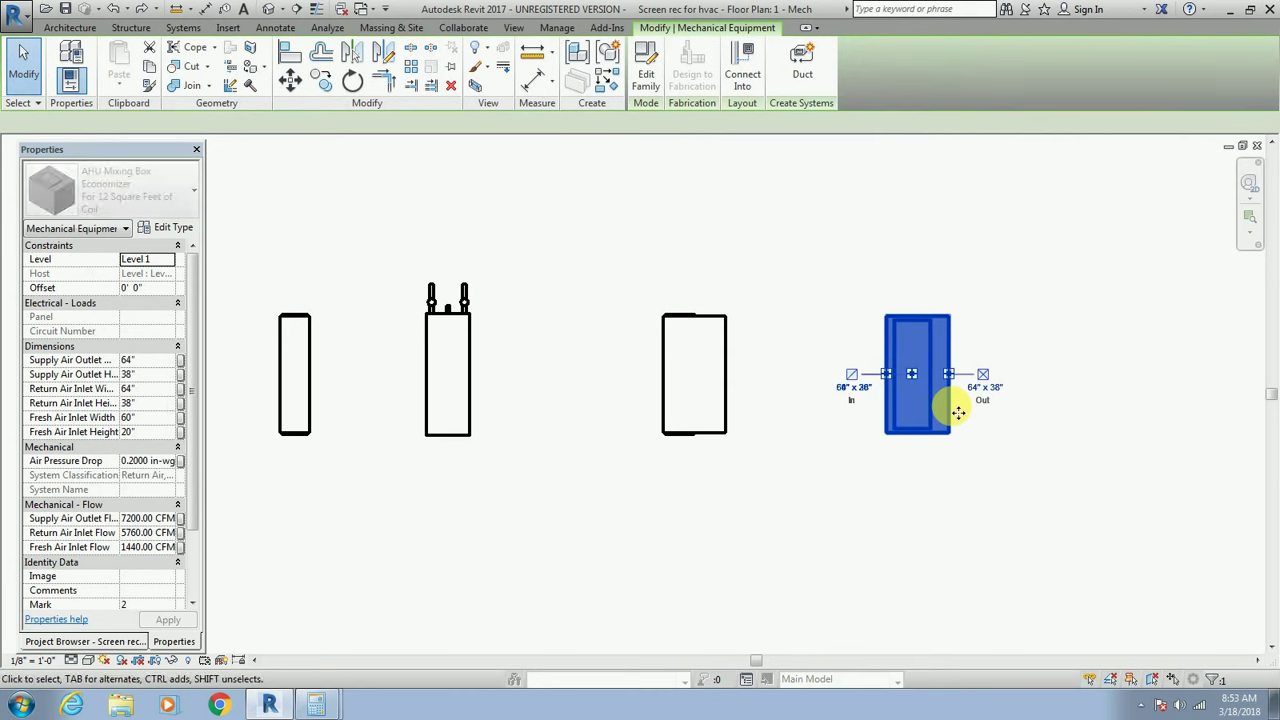
key("Right")
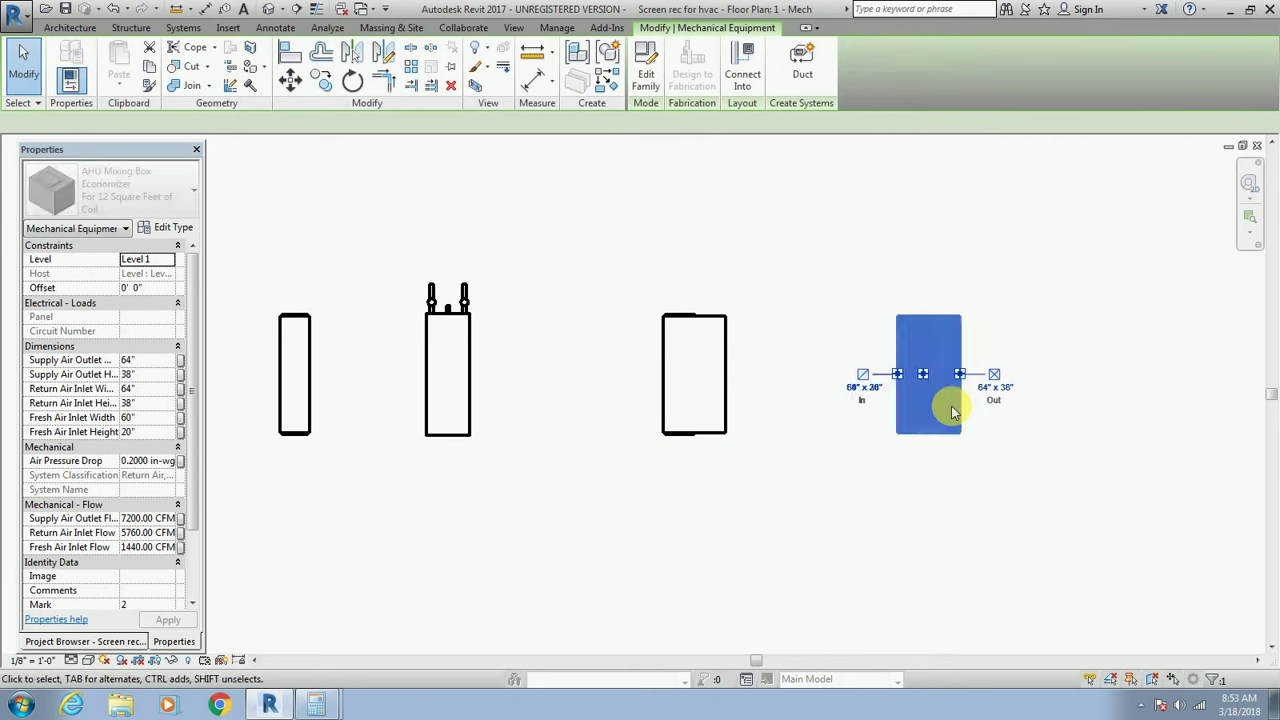
key("Right")
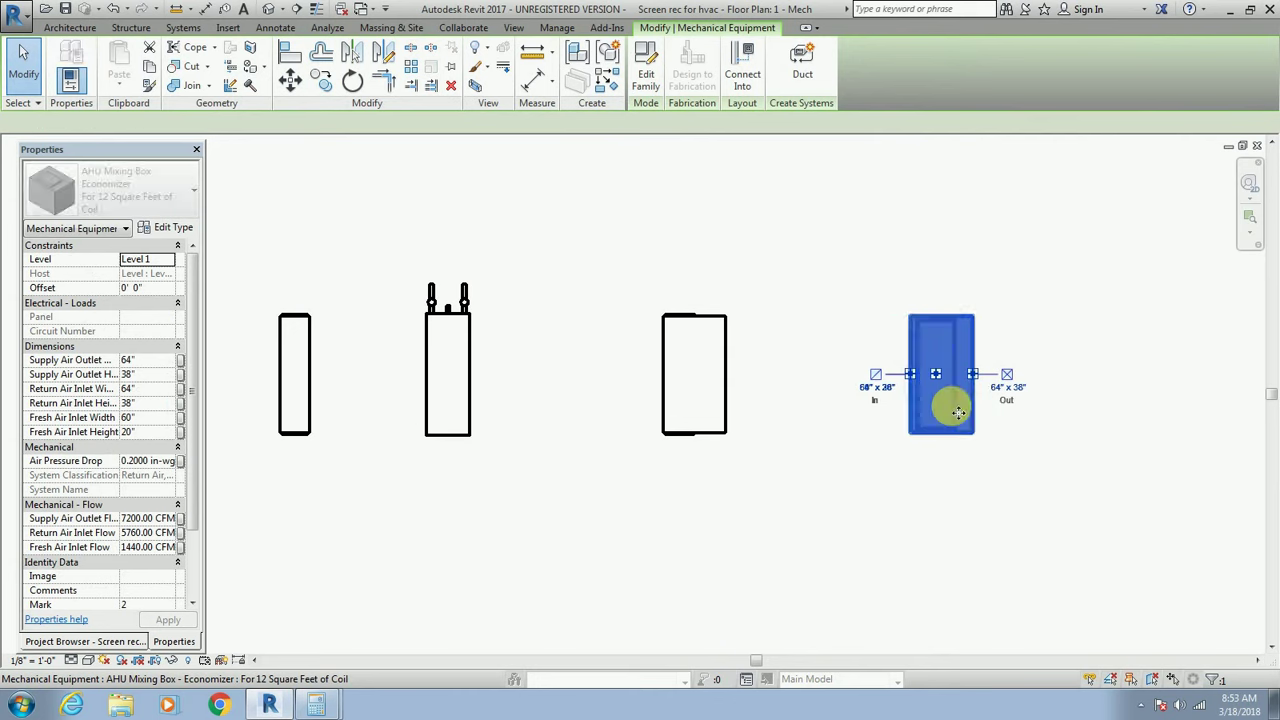
key("space")
key("space")
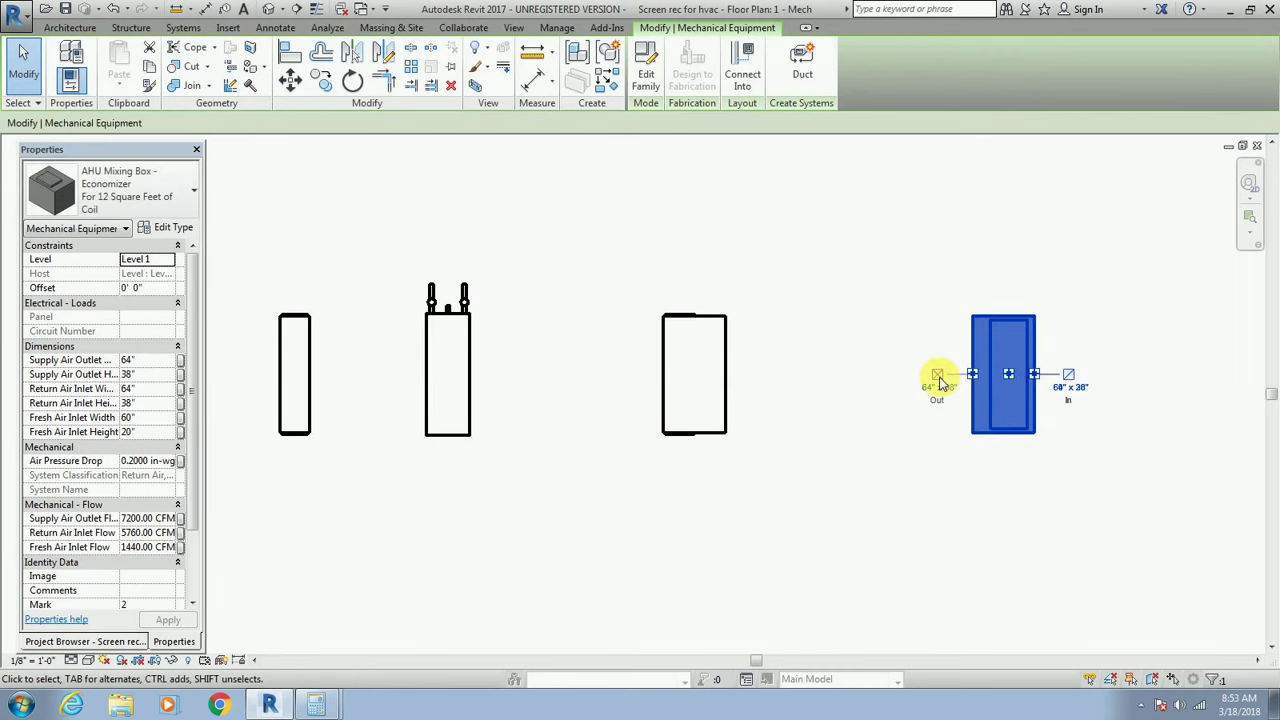
right_click(940, 383)
left_click(990, 274)
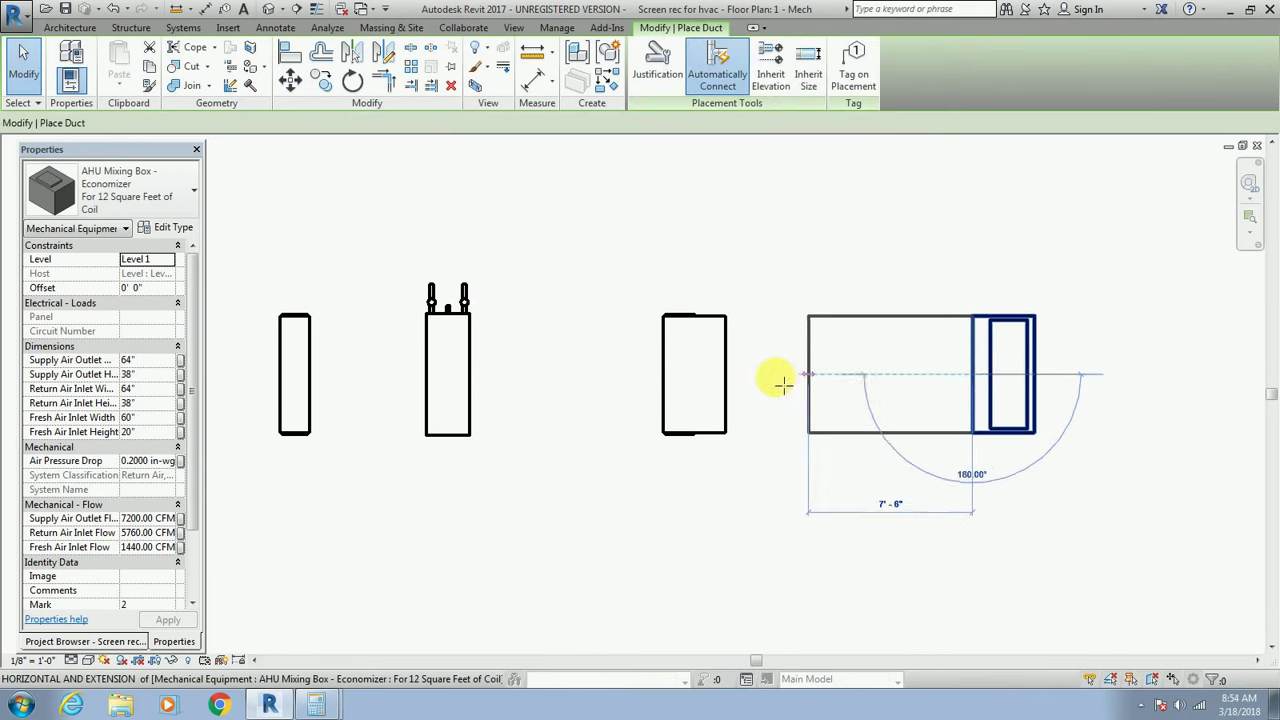
left_click(729, 376)
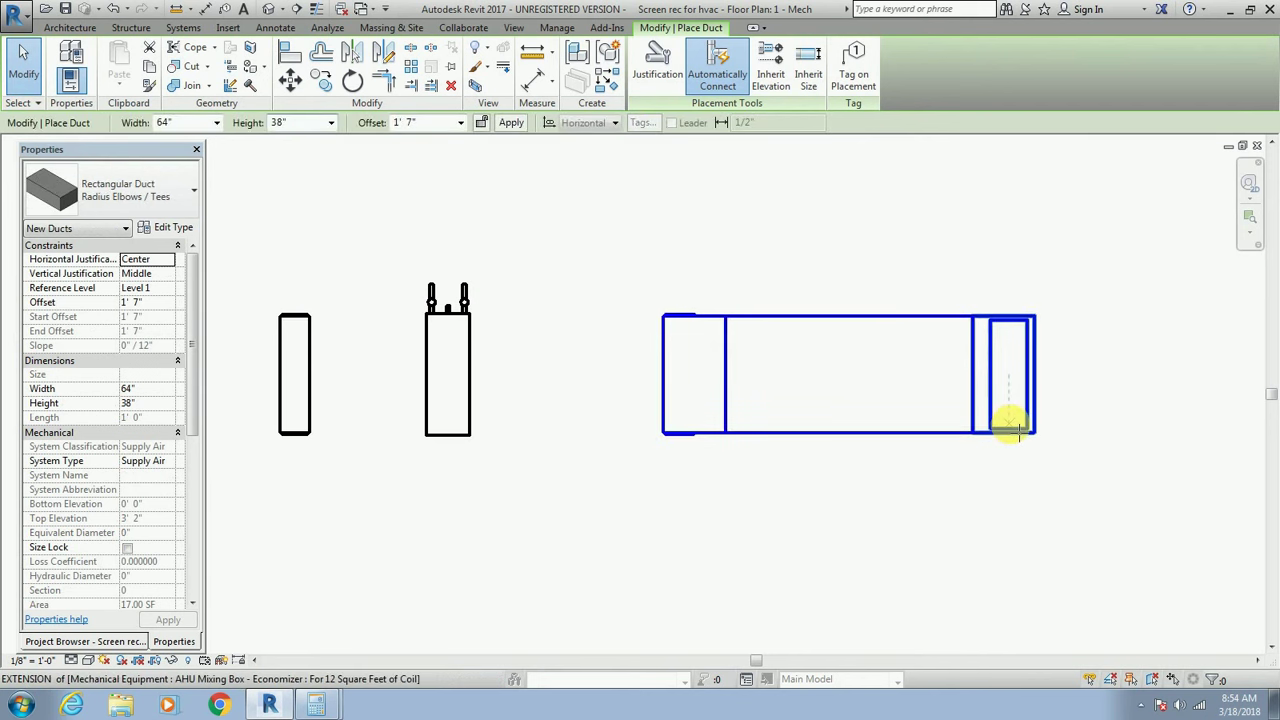
key("Escape")
Draw a trial duct from the filter connector to the AHU coil.
left_click(661, 385)
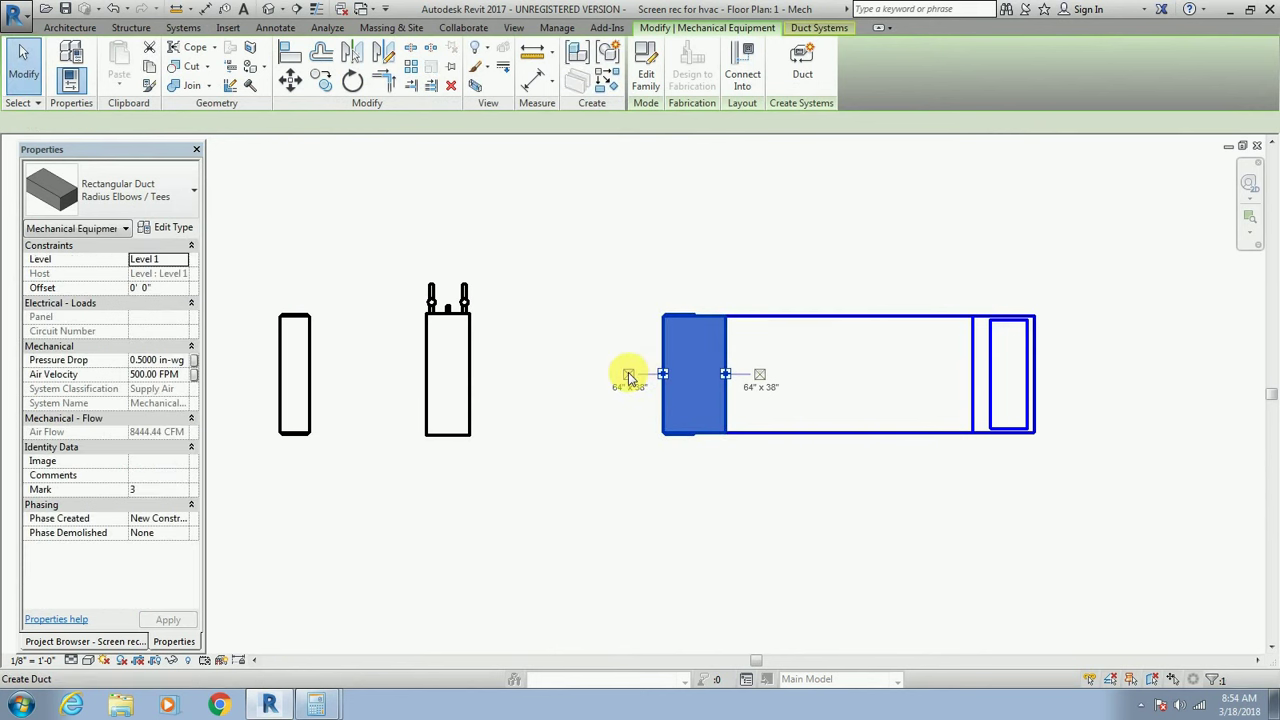
right_click(629, 377)
left_click(680, 270)
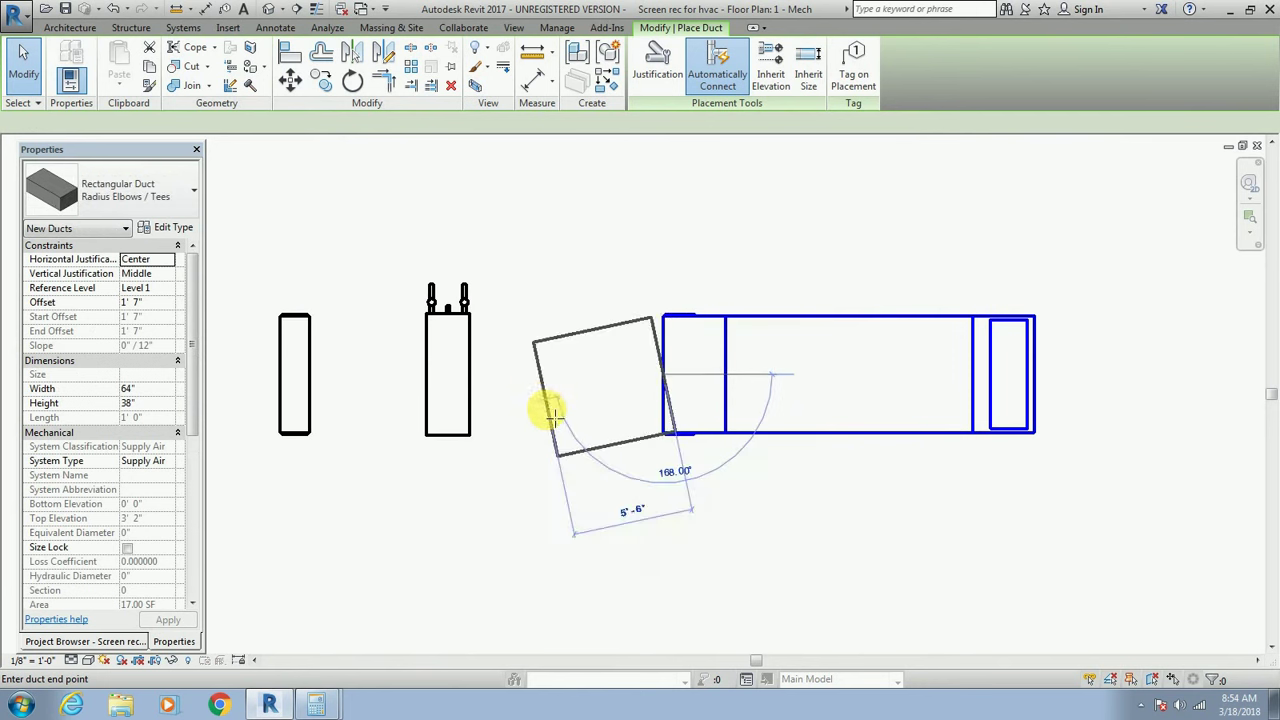
left_click(469, 376)
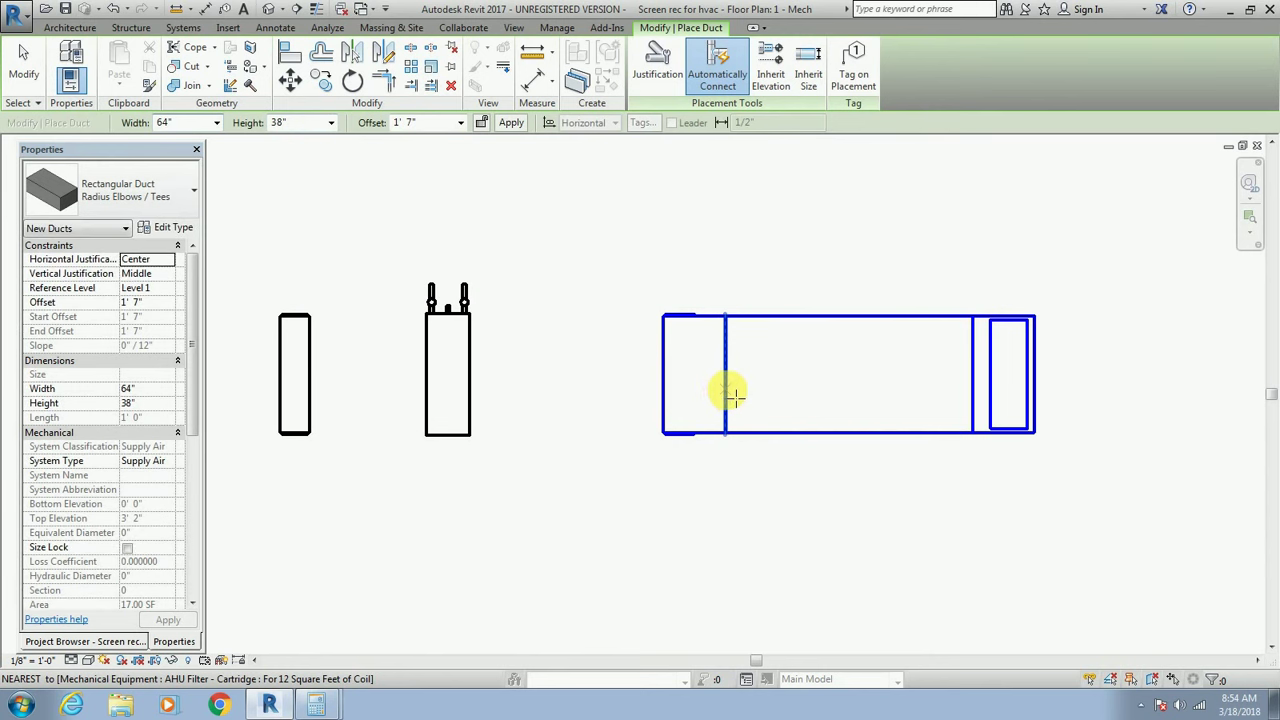
key("Escape")
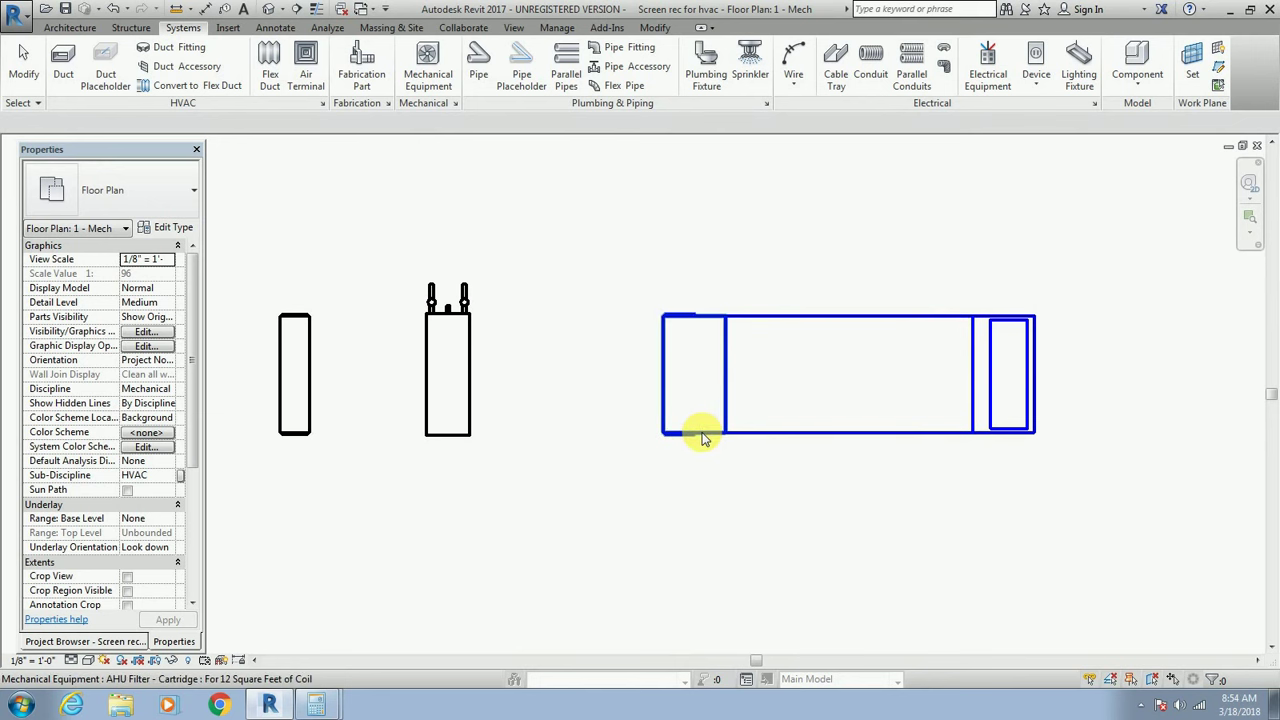
Nudge the filter right and duct its left connector to the coil through a transition.
left_click(703, 430)
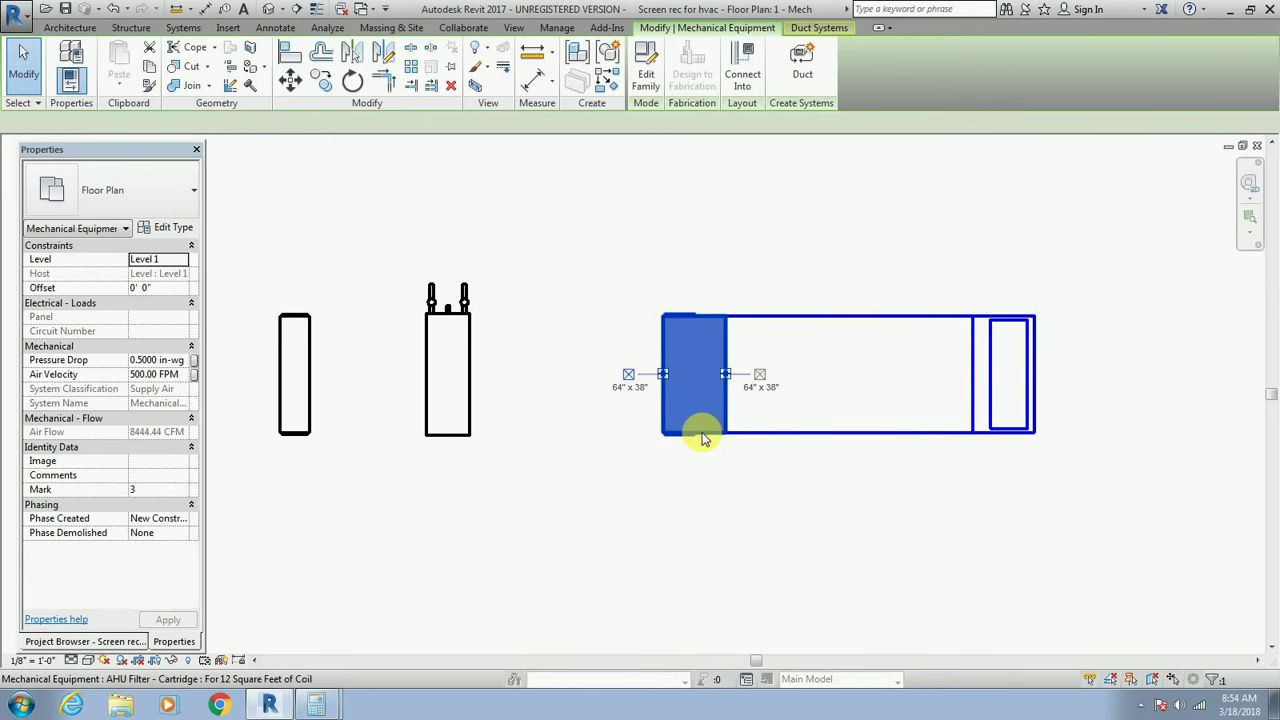
left_click_drag(703, 438, 708, 440)
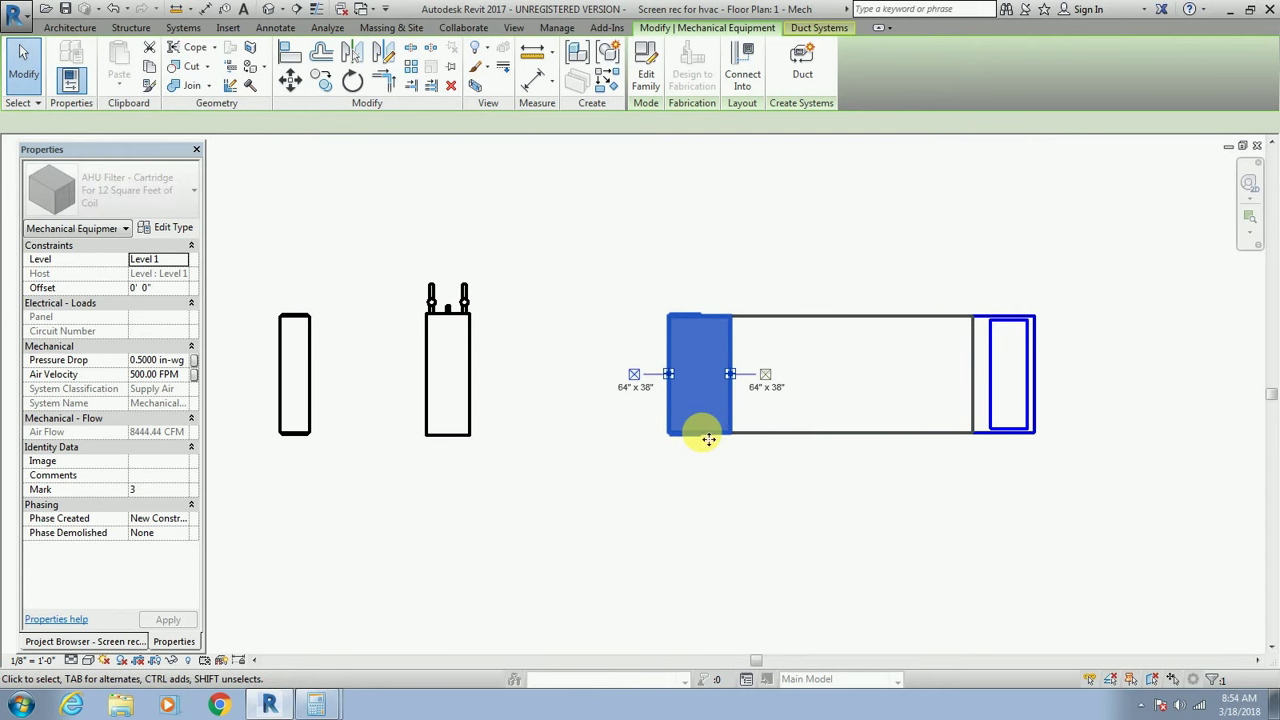
key("Right")
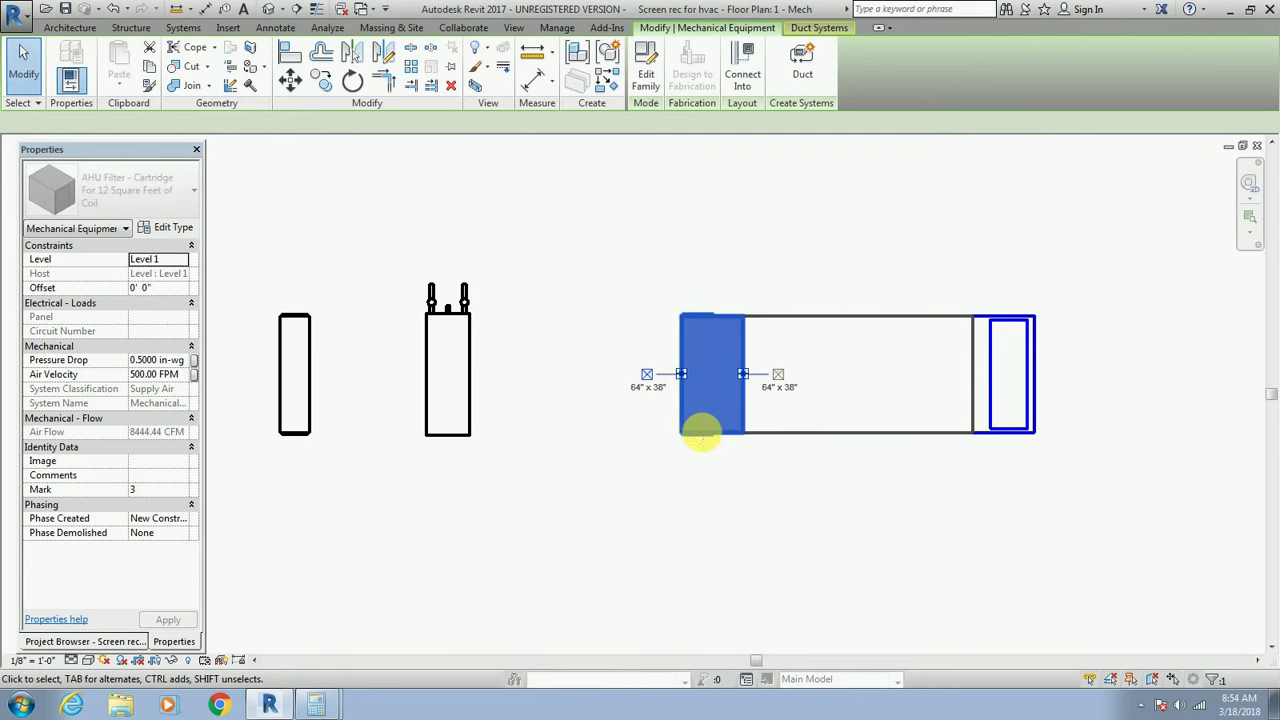
key("Right")
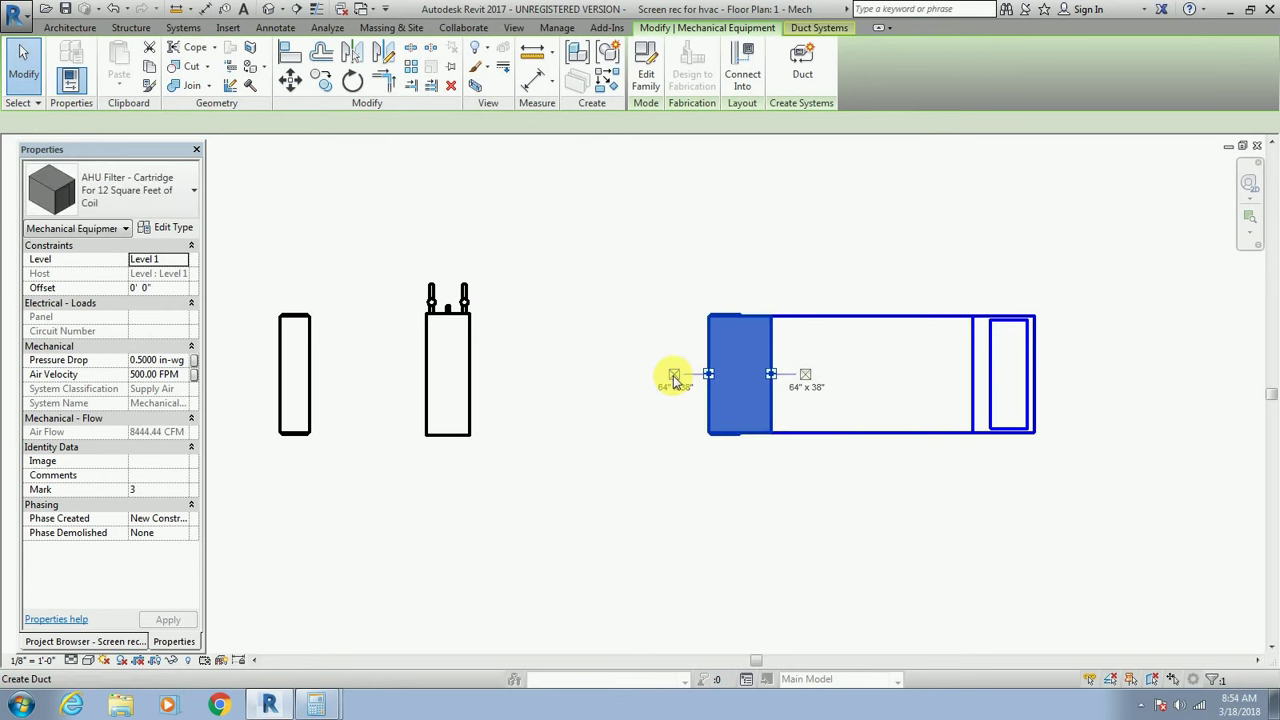
right_click(674, 374)
left_click(716, 269)
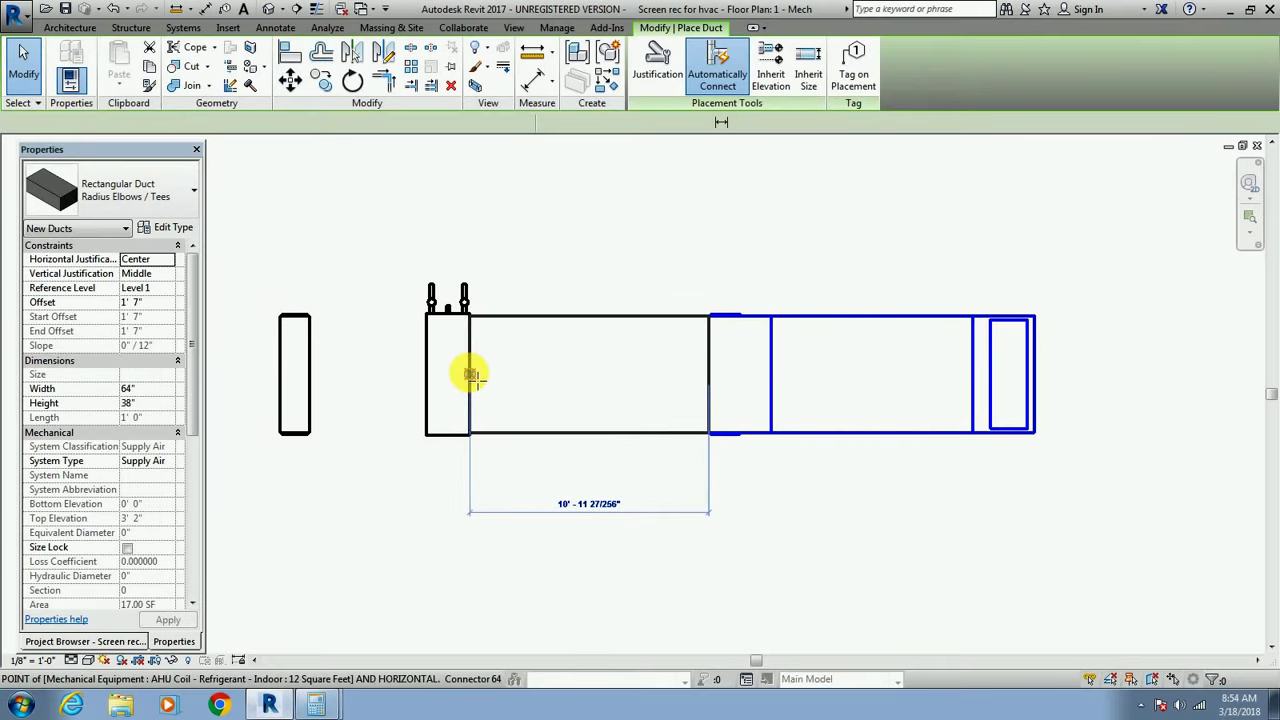
left_click(471, 375)
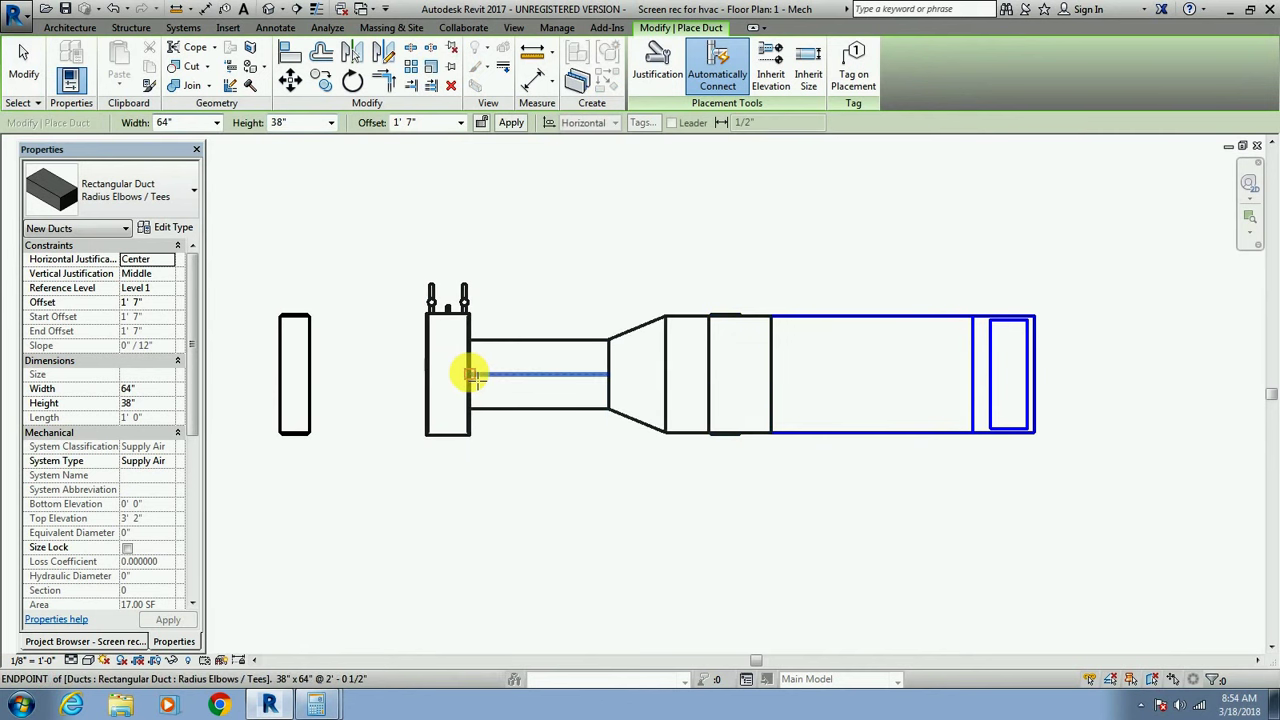
left_click_drag(745, 661, 661, 661)
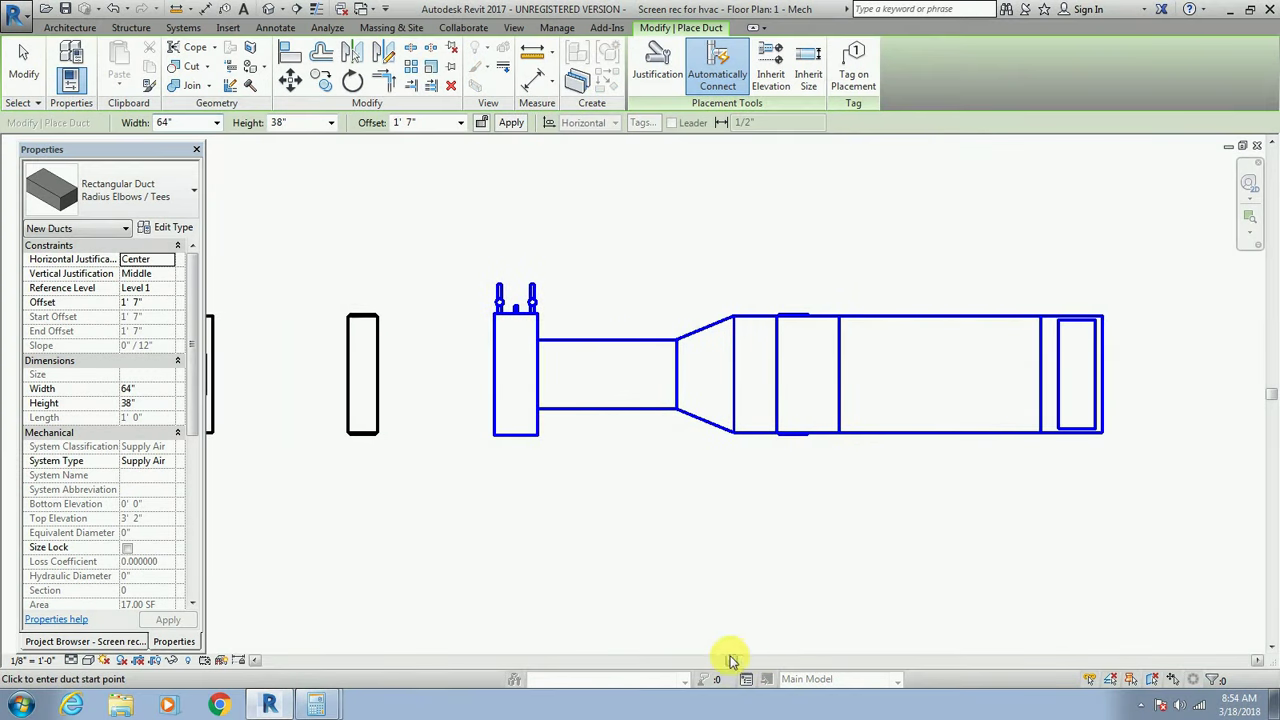
Align the inspection module's centre to the coil's centreline.
scroll(812, 365, "up", 3)
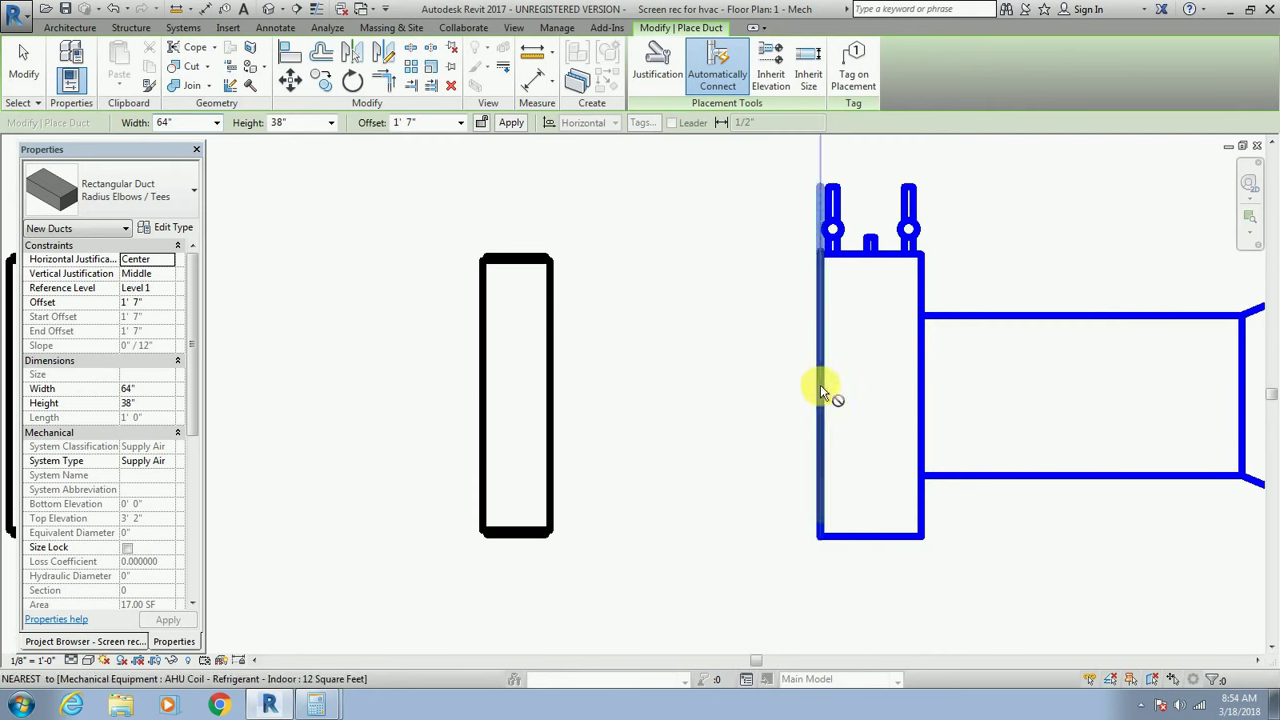
left_click(826, 390)
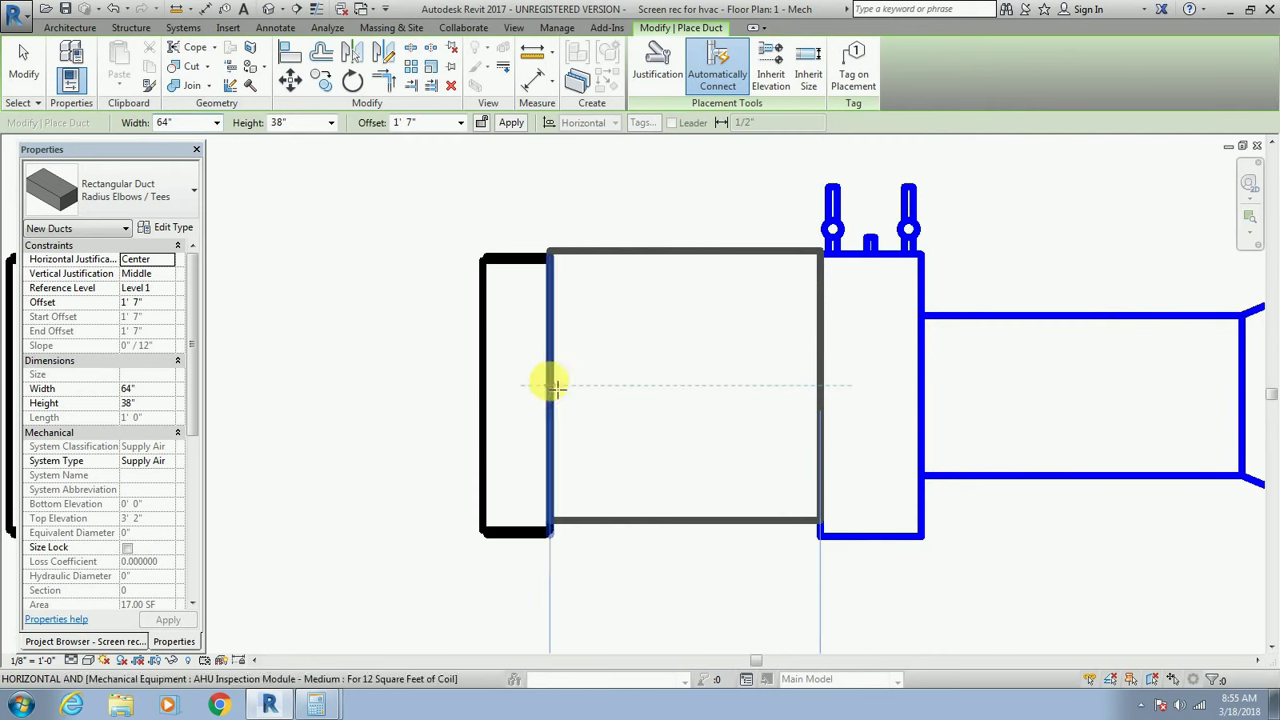
key("Escape")
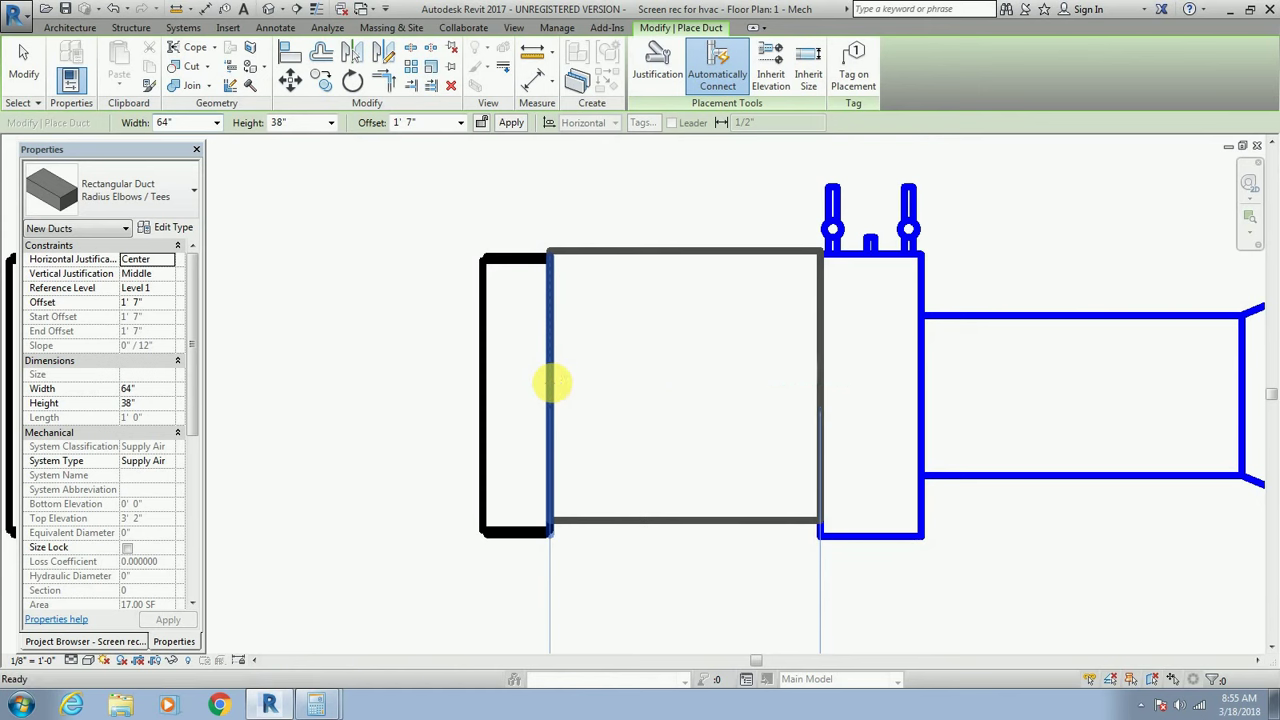
key("Escape")
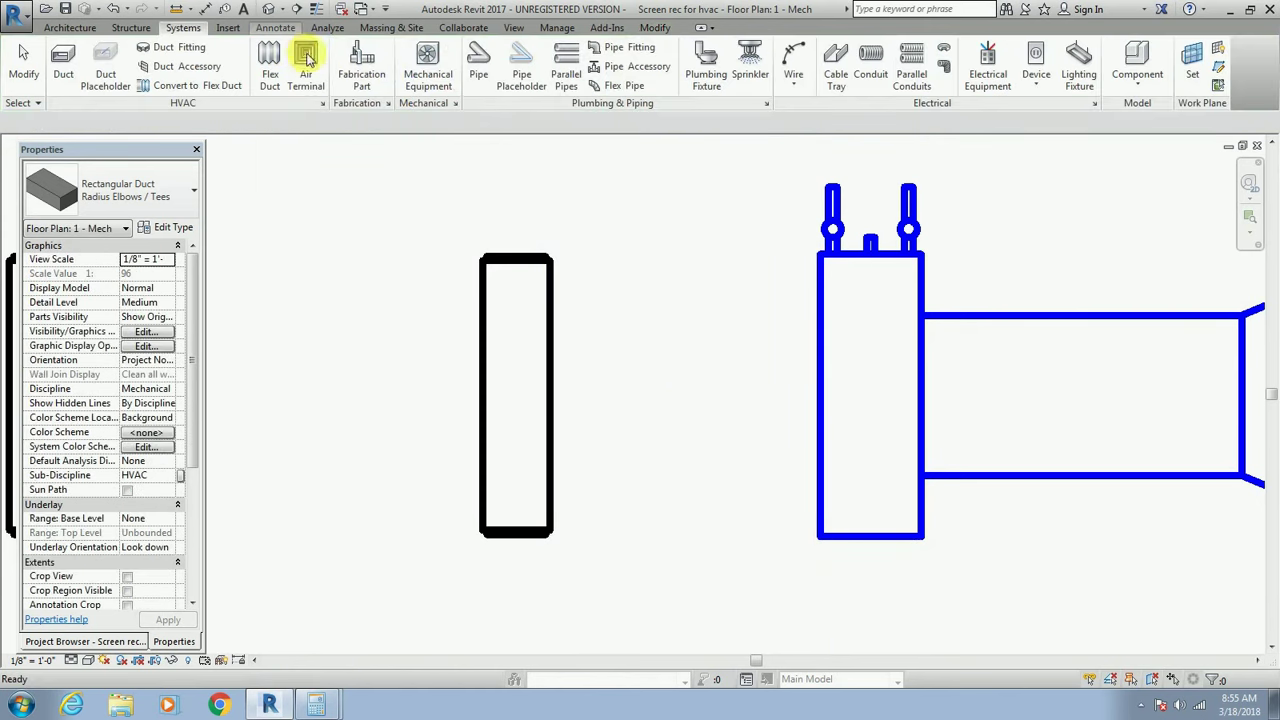
left_click(644, 29)
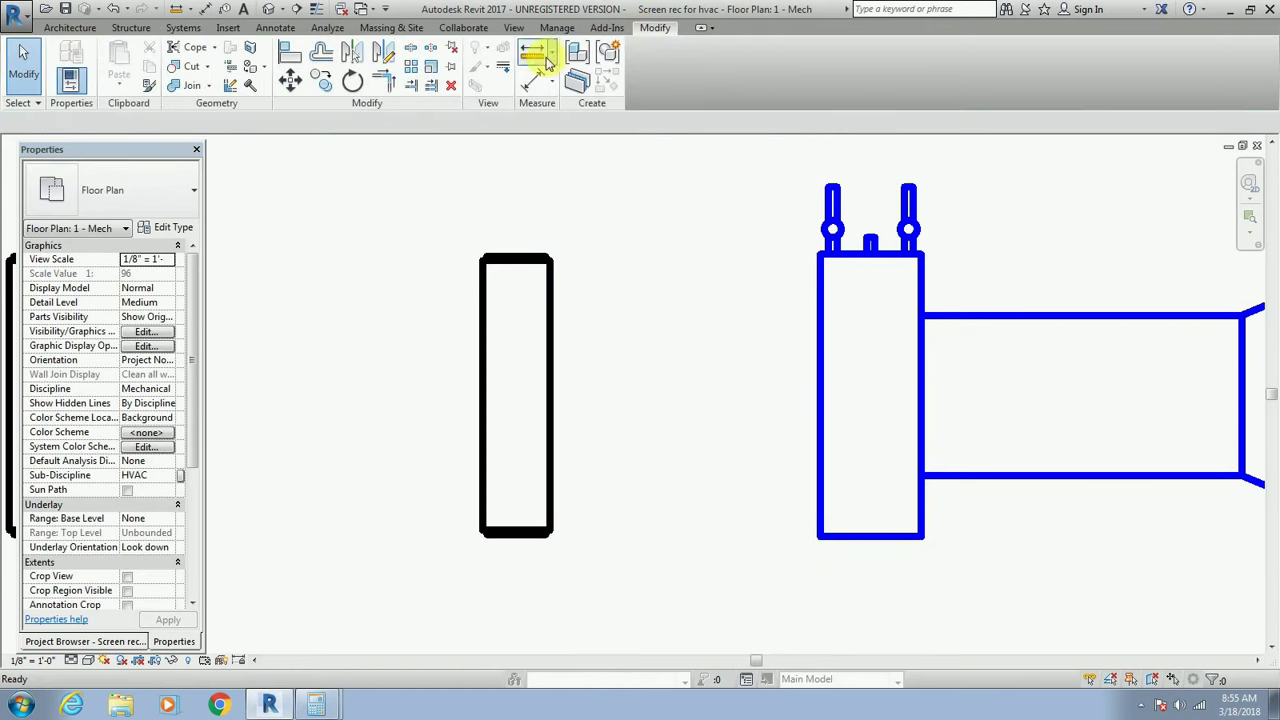
left_click(293, 60)
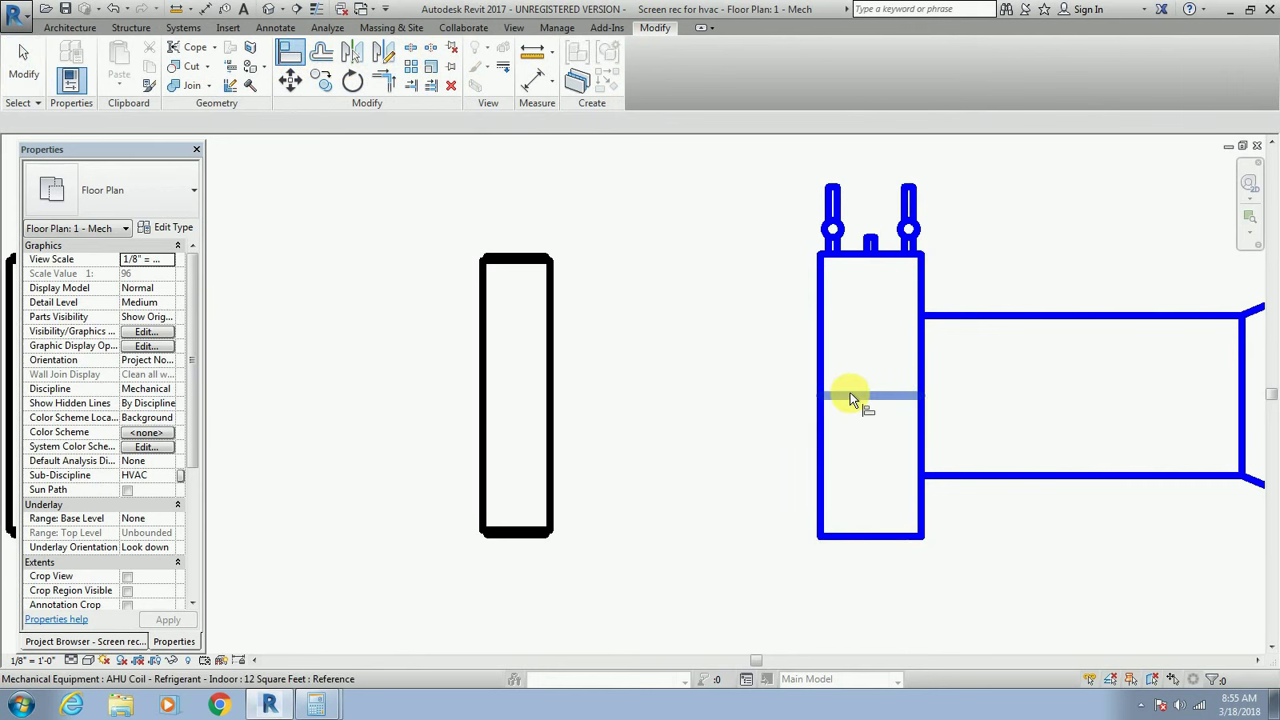
left_click(848, 394)
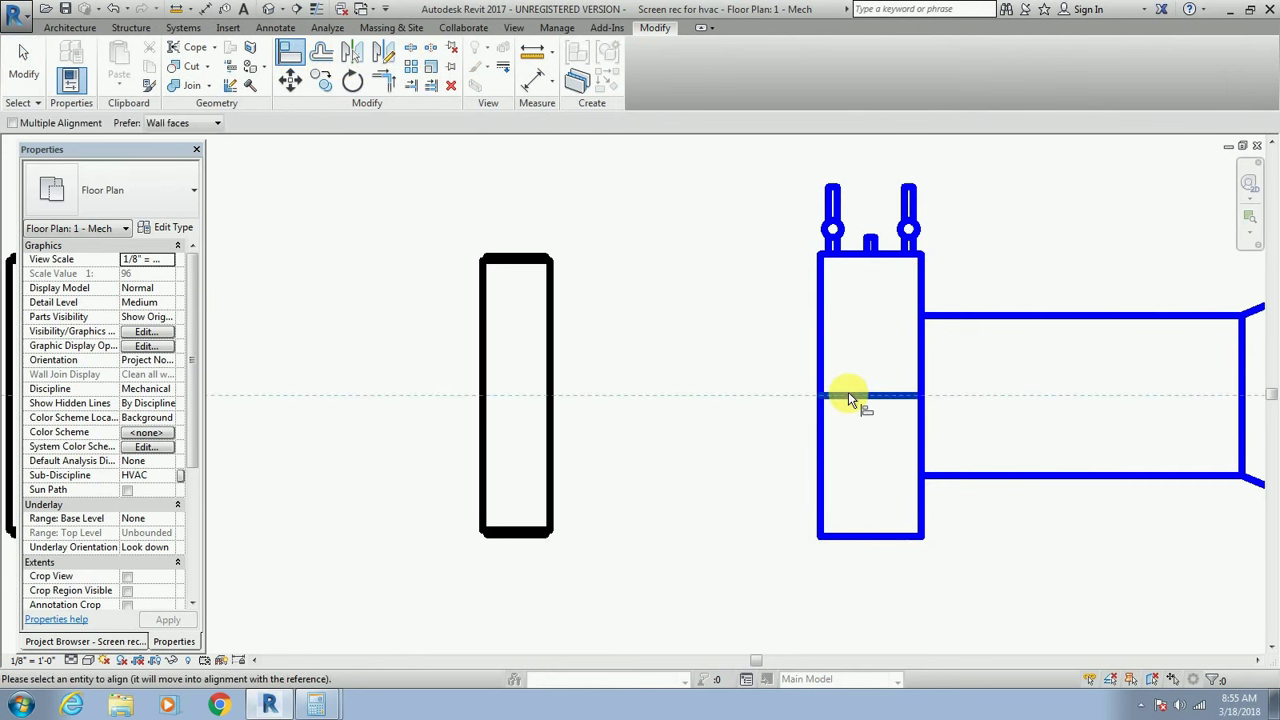
left_click(516, 395)
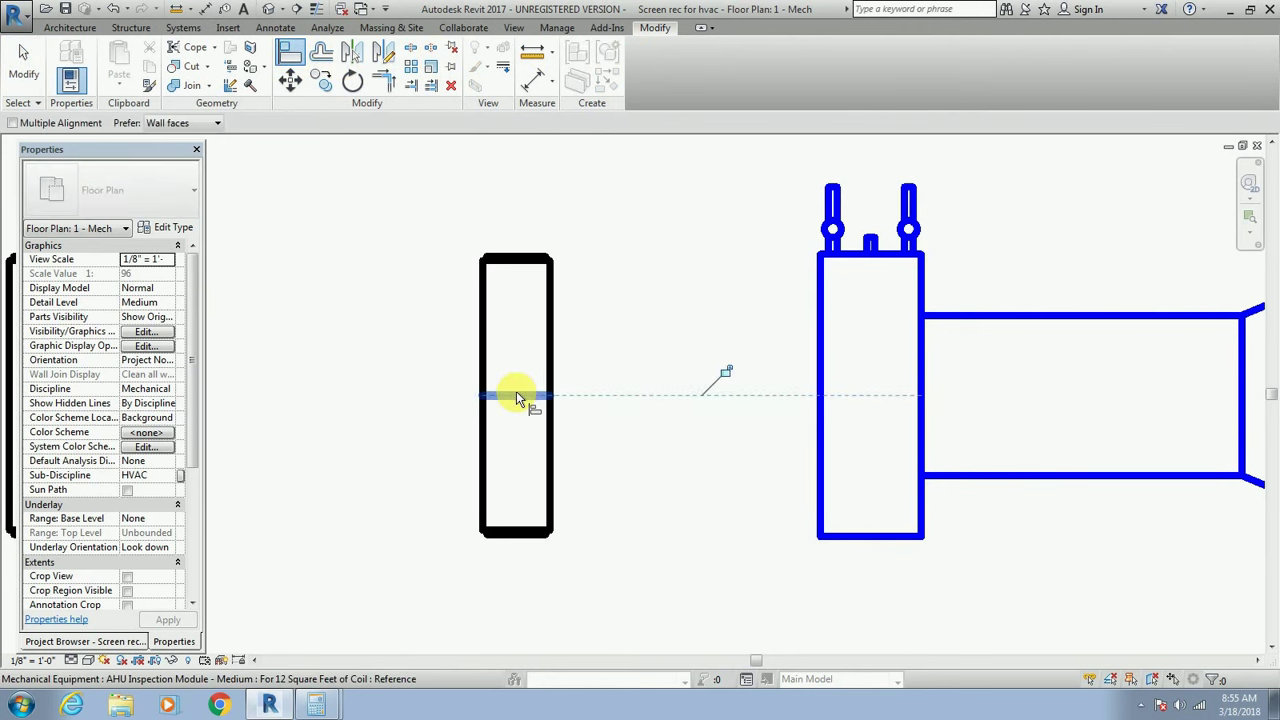
key("Escape")
key("Escape")
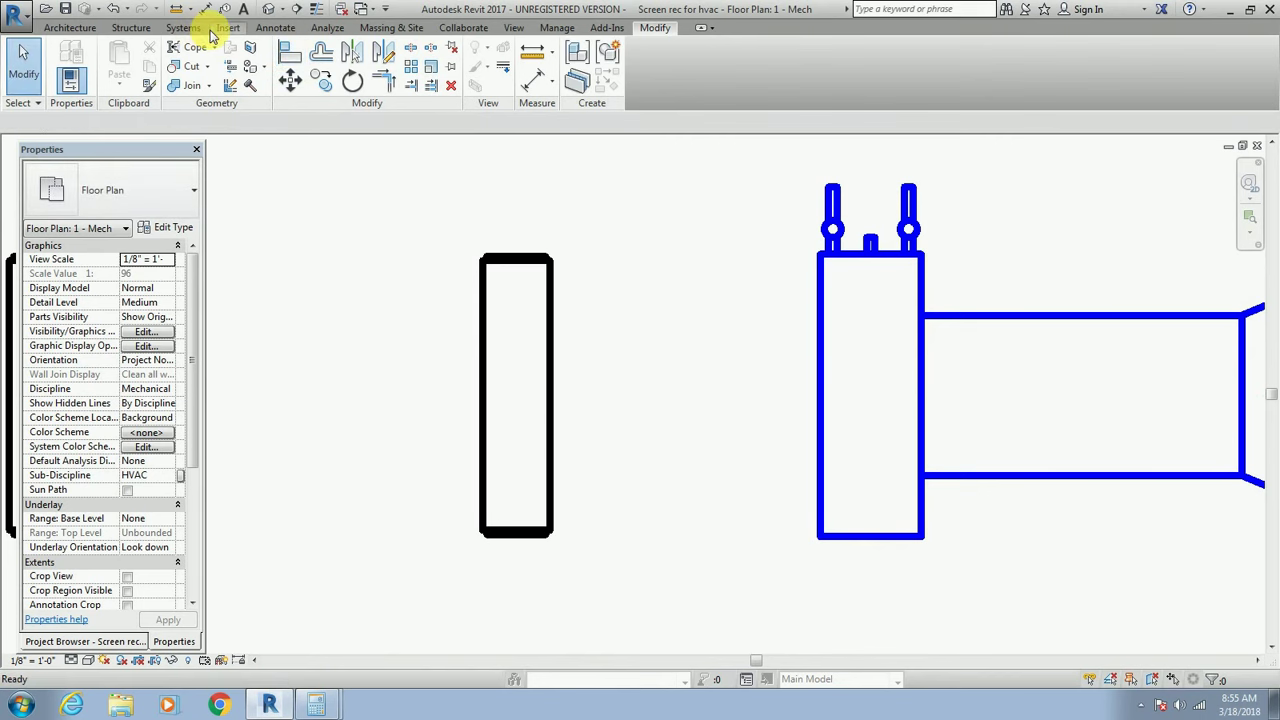
Attempt a duct from the coil to the inspection module, then nudge the module left.
left_click(175, 27)
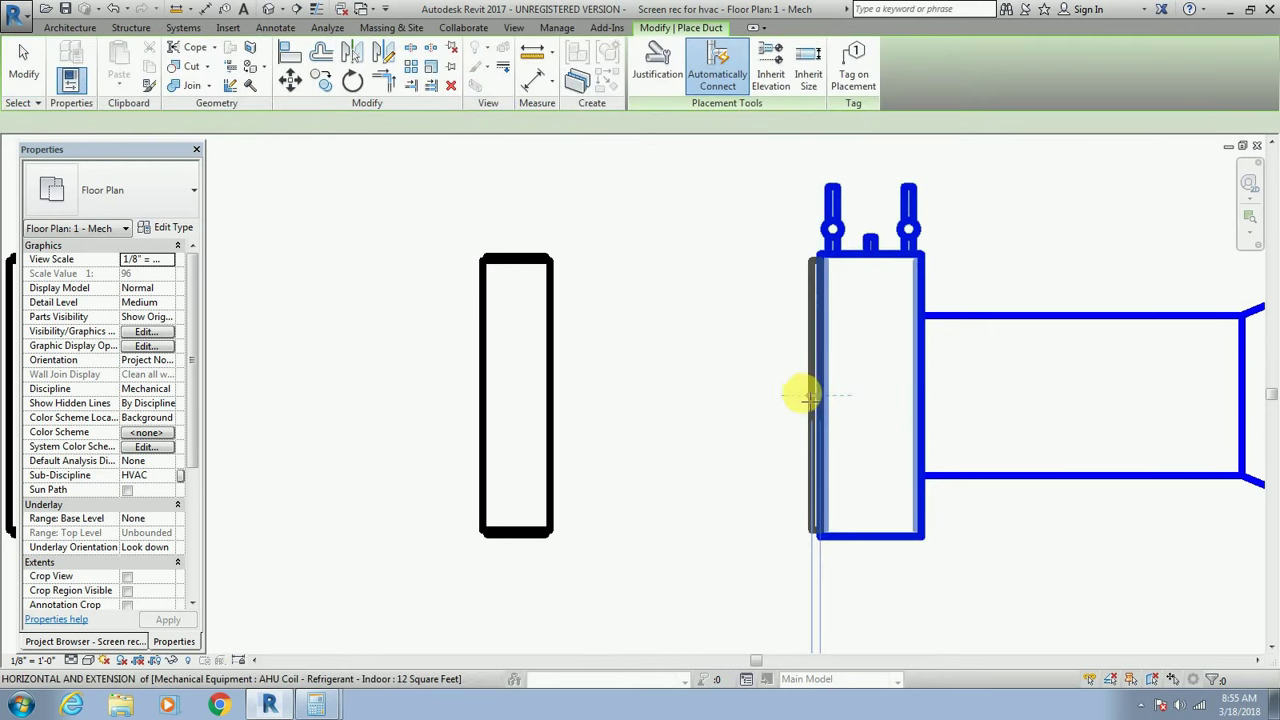
left_click(815, 395)
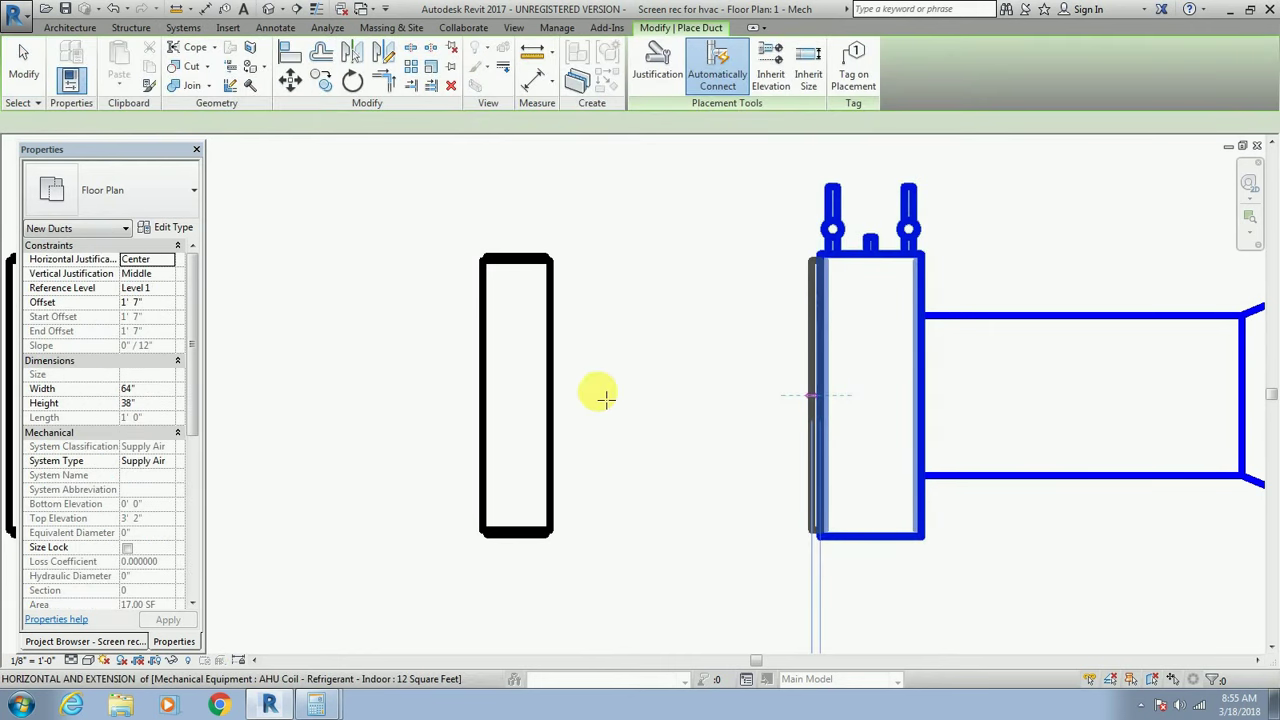
left_click(549, 398)
key("Escape")
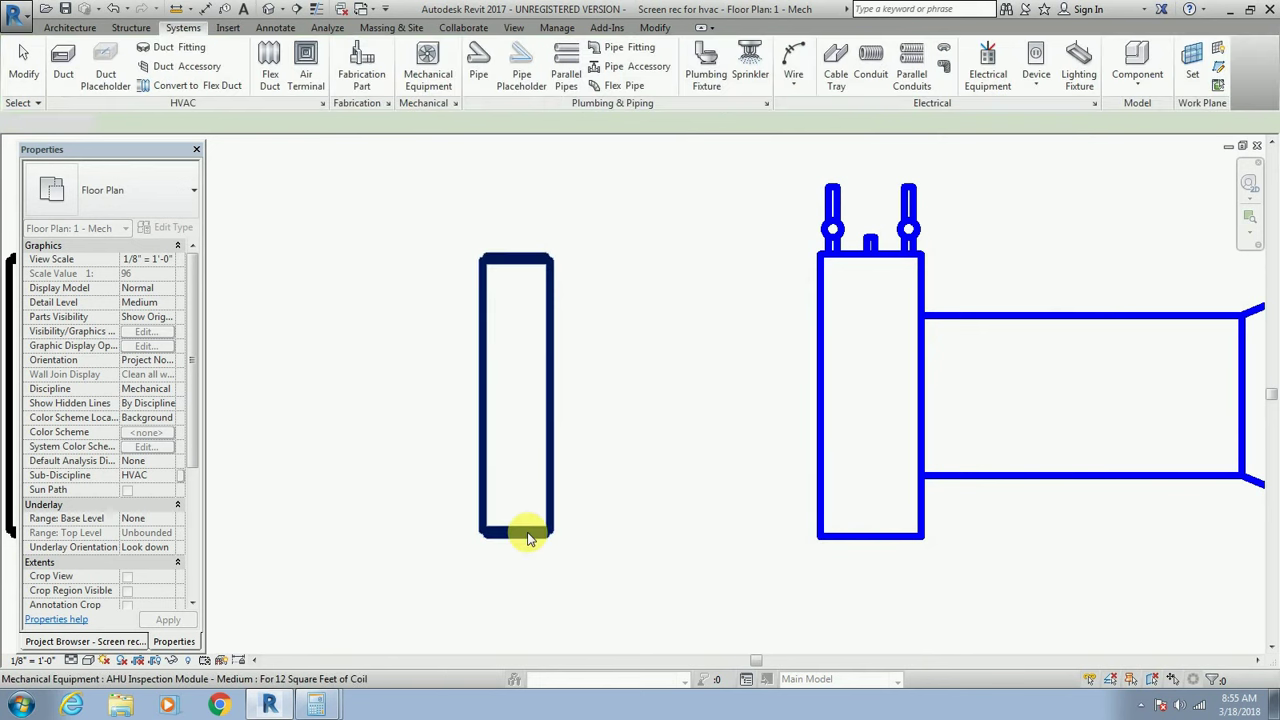
key("Escape")
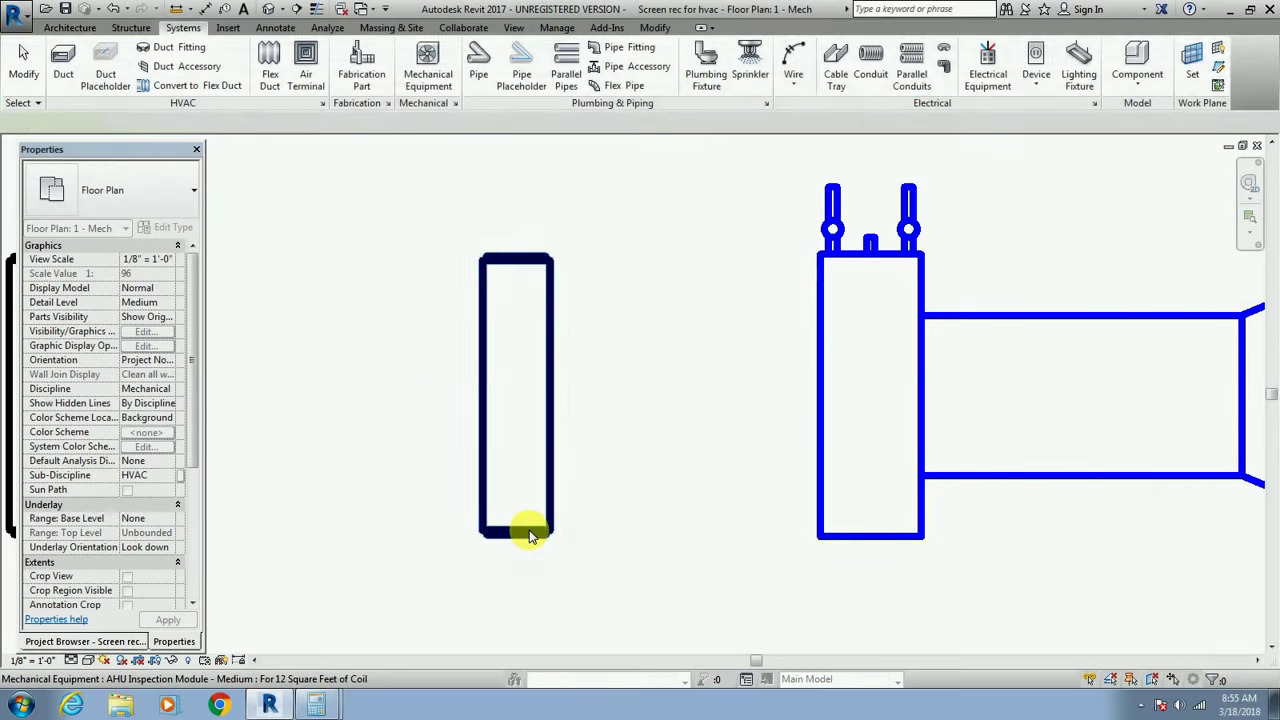
left_click(530, 537)
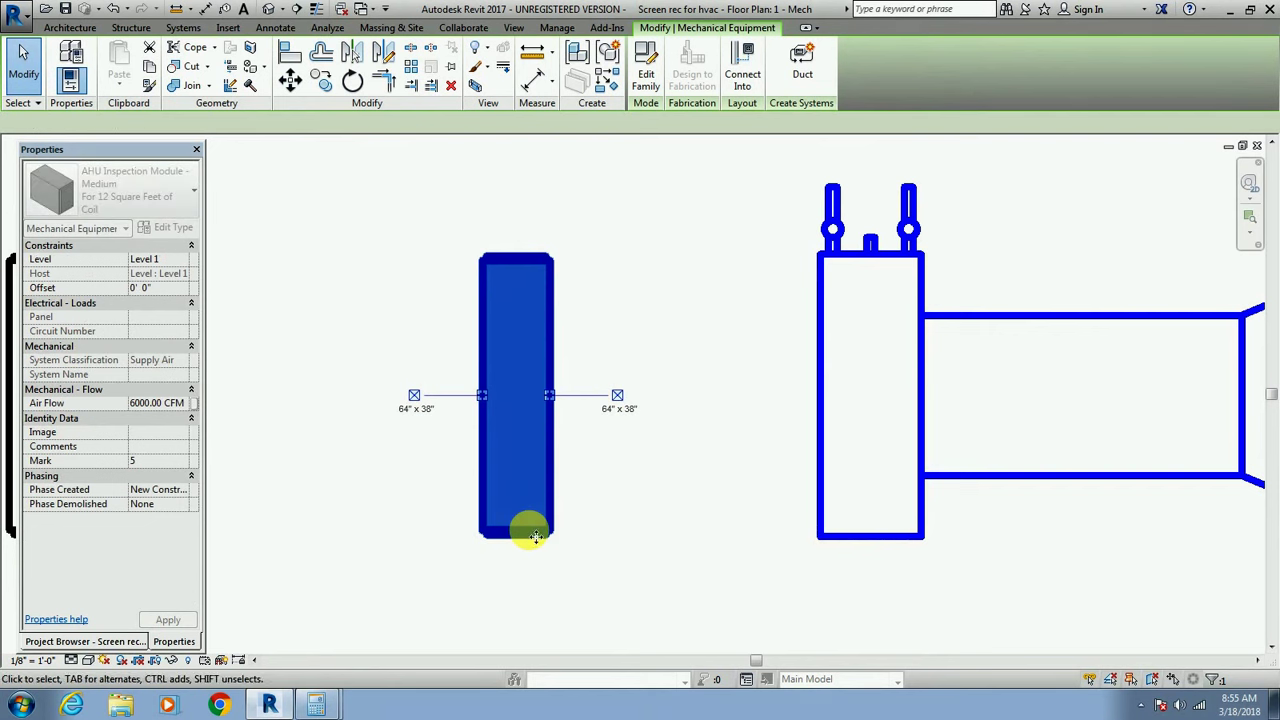
key("Left")
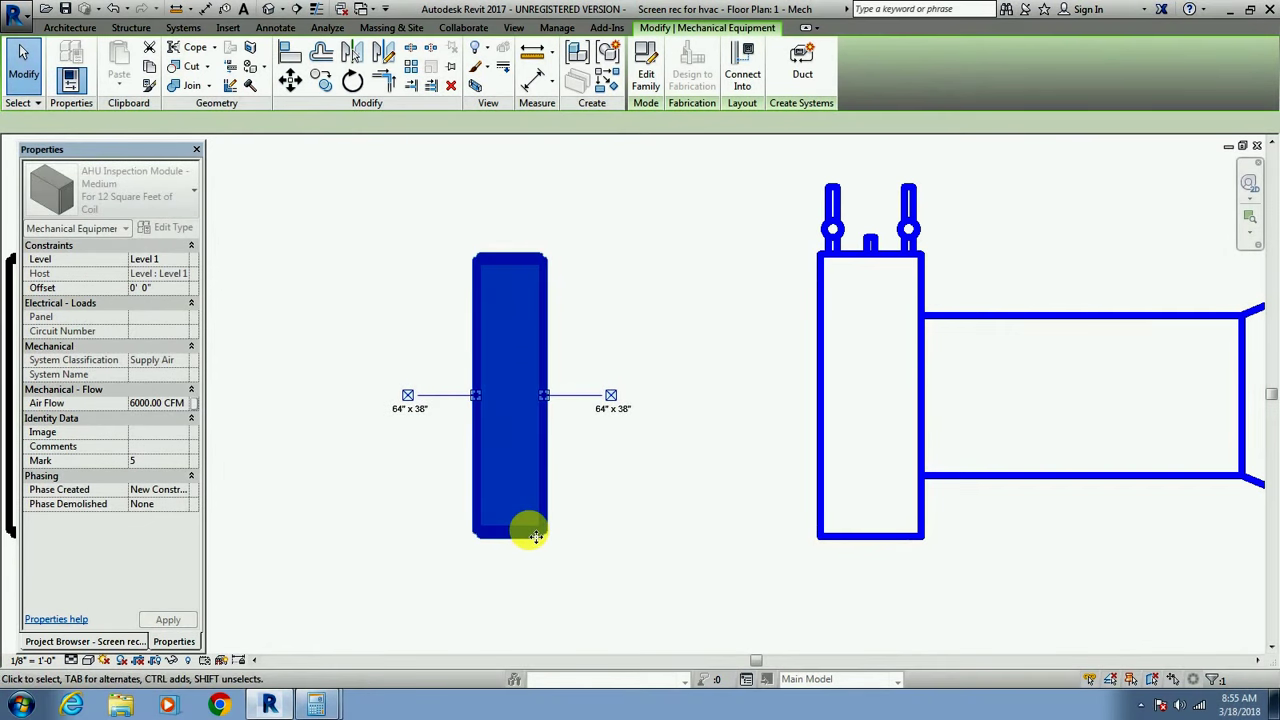
Nudge the inspection module further left and retry the coil duct, discarding it for lack of fitting room.
key("Left")
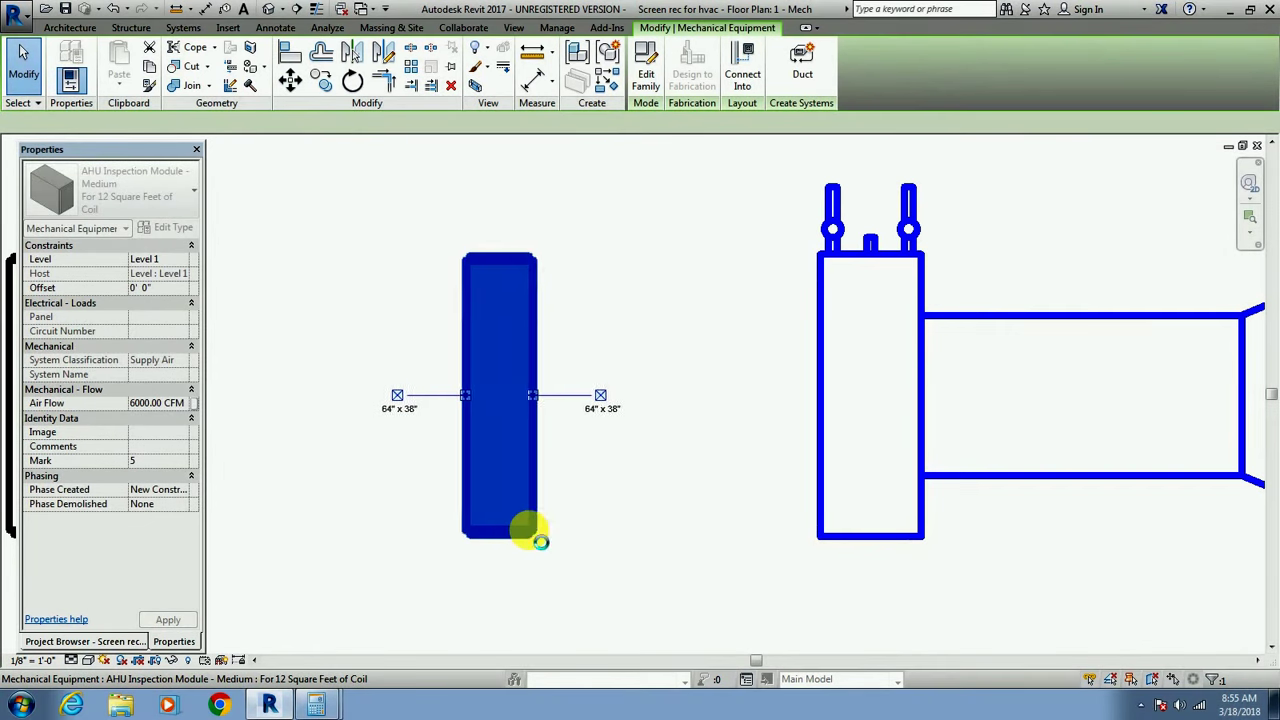
key("Left")
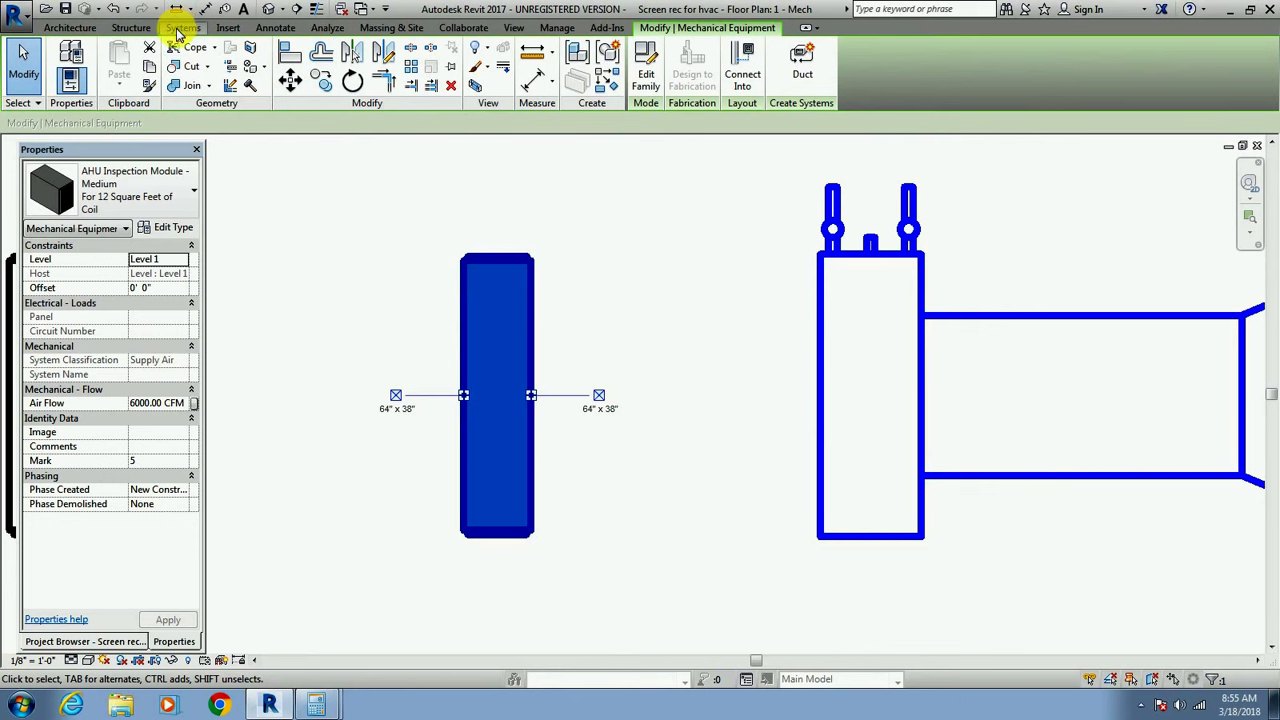
left_click(183, 27)
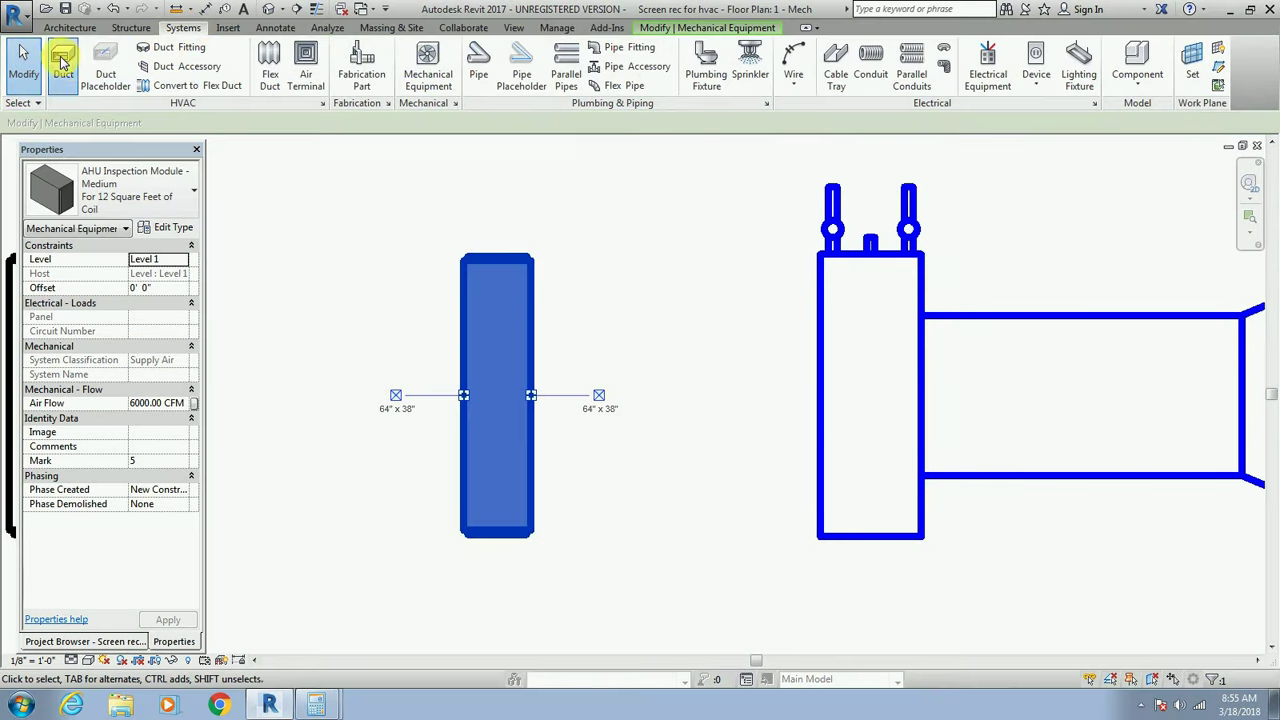
left_click(57, 55)
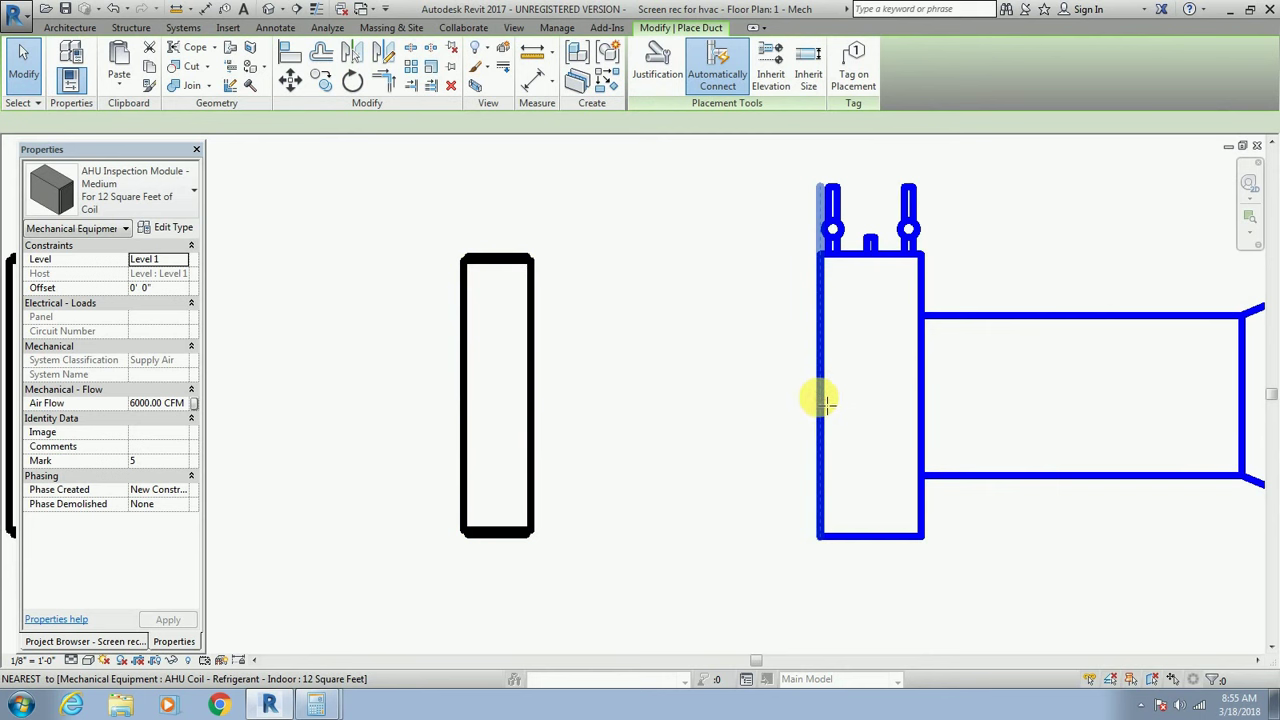
left_click(822, 396)
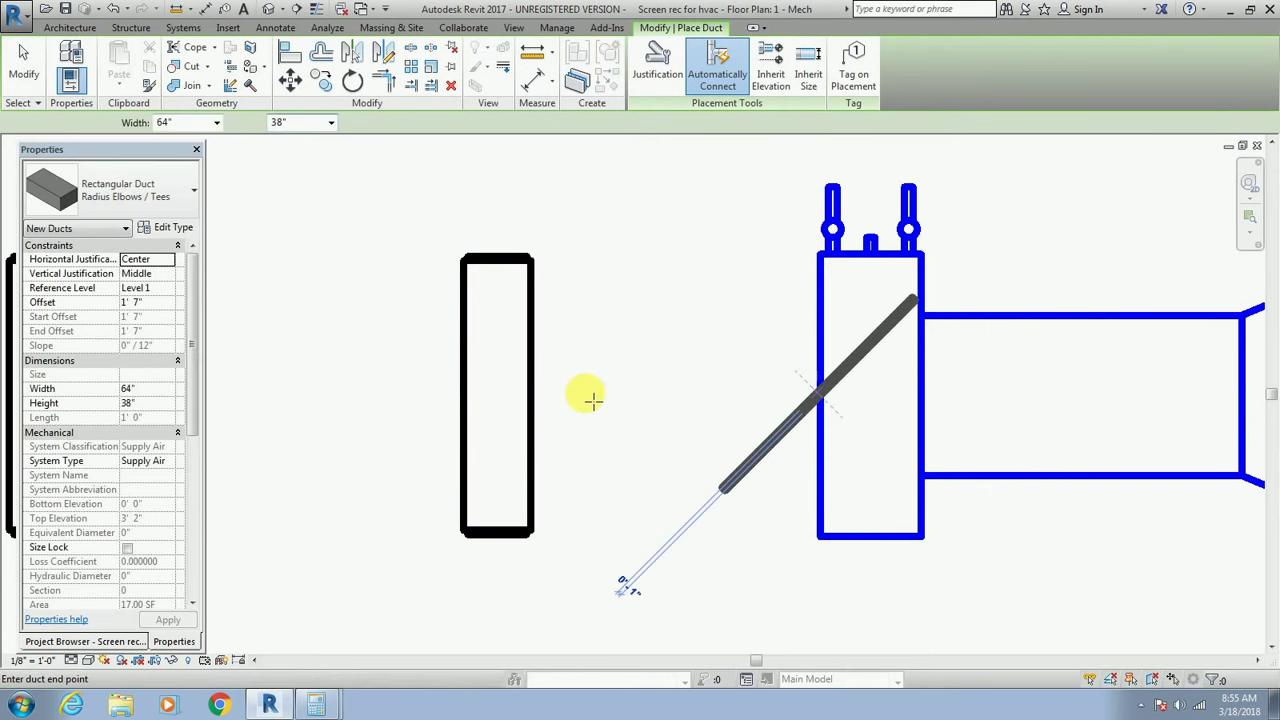
left_click(529, 394)
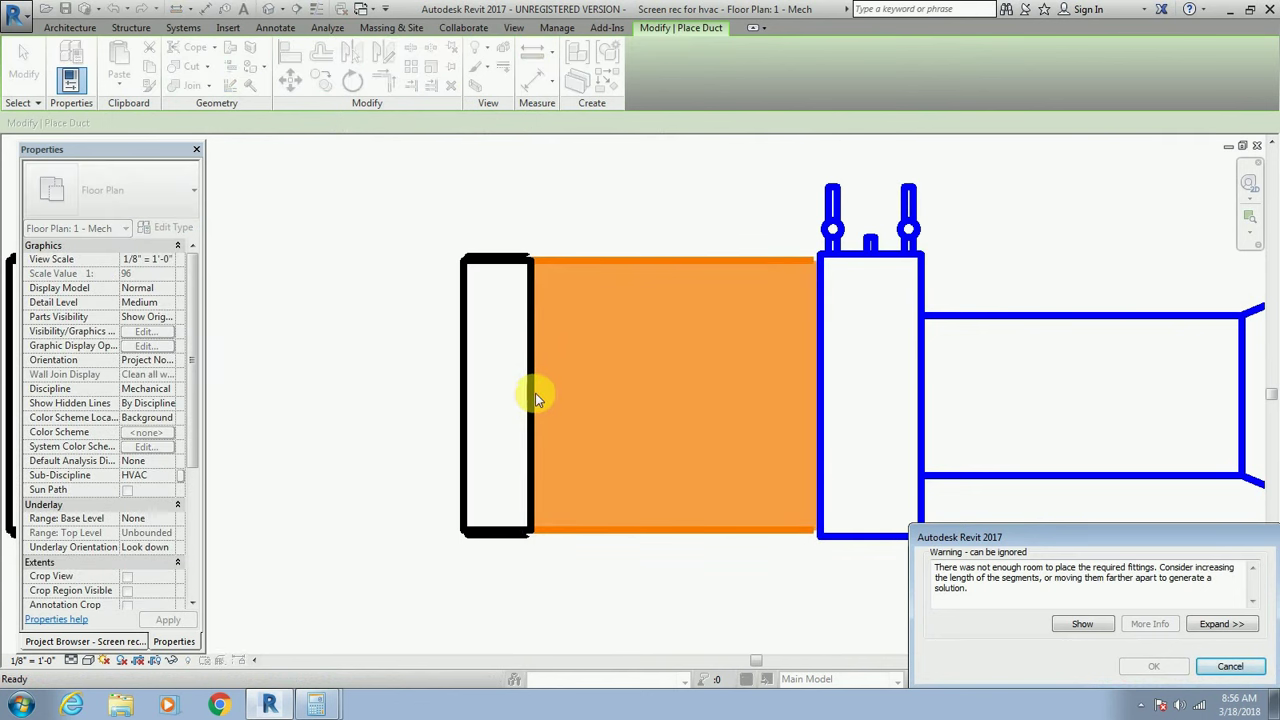
key("Escape")
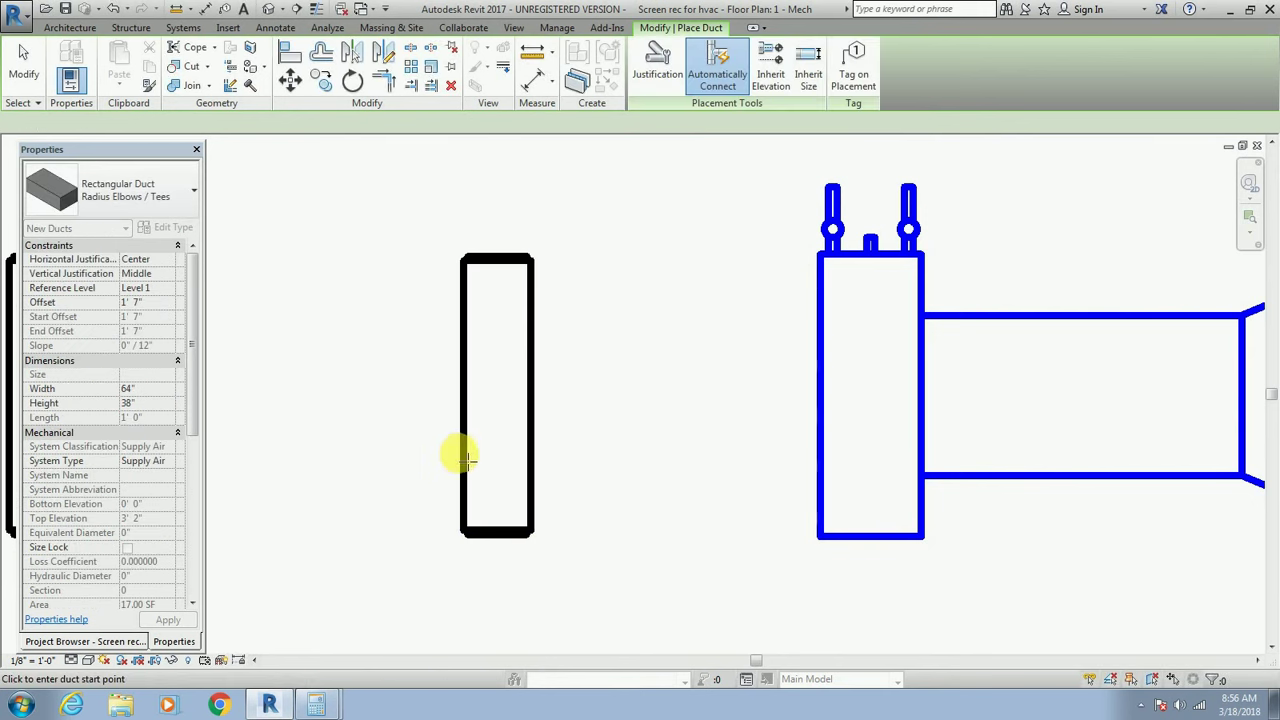
key("Escape")
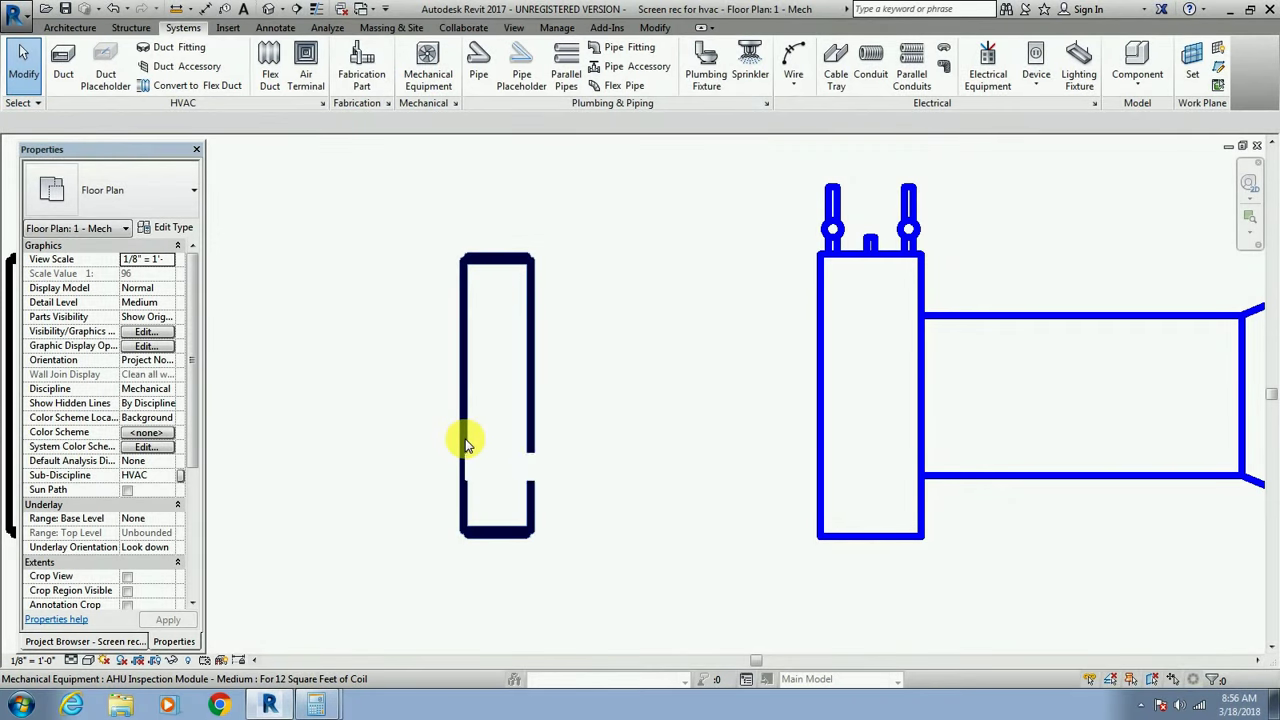
Drag the inspection module farther left, retry the duct to the coil, and cancel the error.
left_click_drag(465, 443, 337, 400)
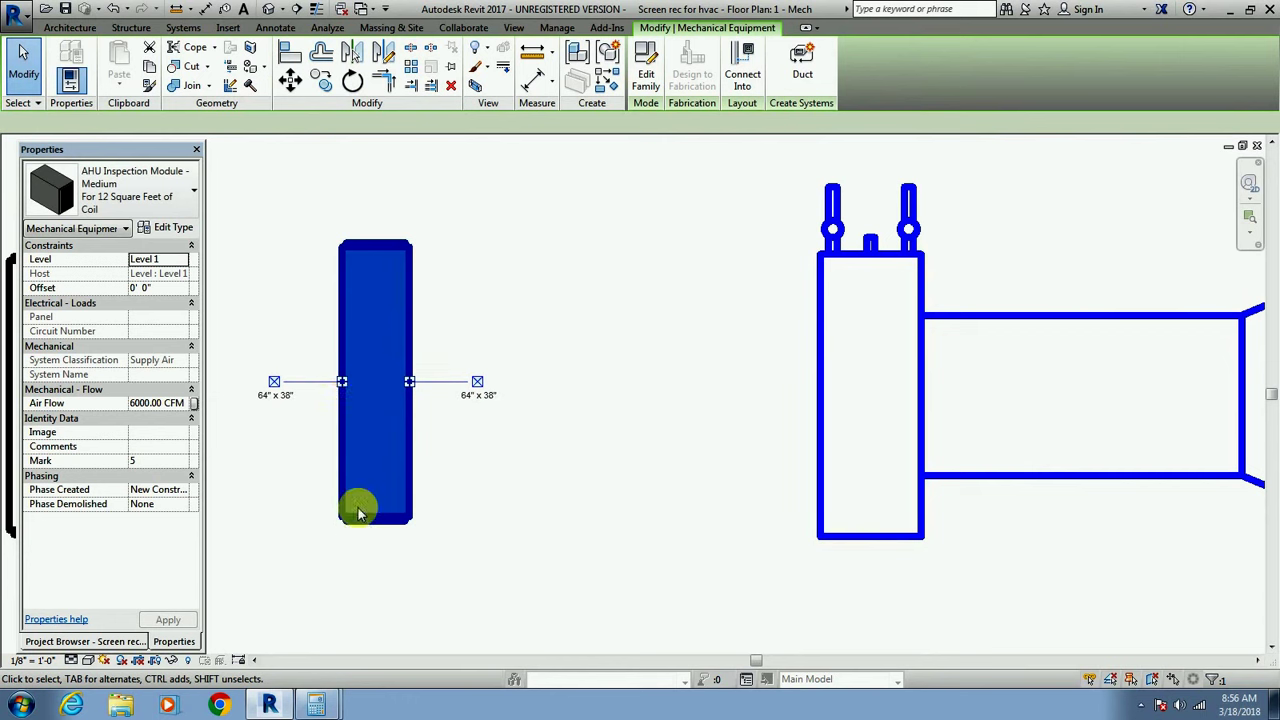
right_click(478, 386)
left_click(530, 268)
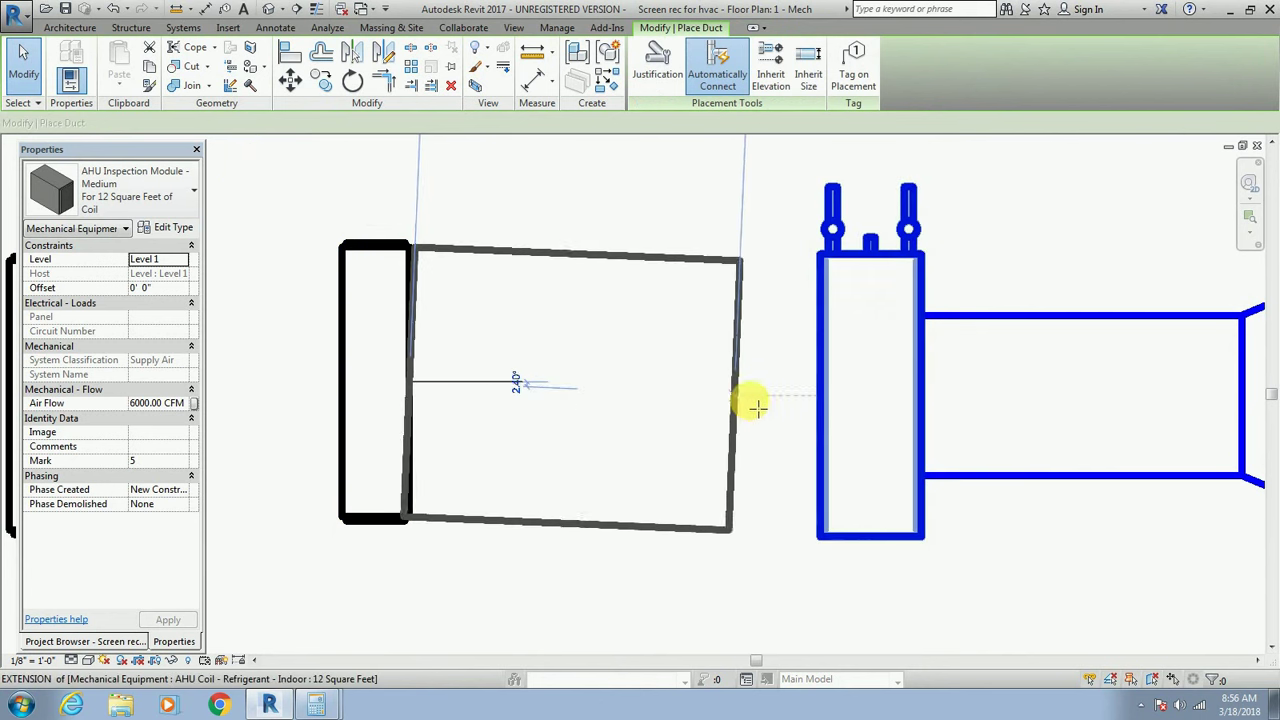
left_click(829, 390)
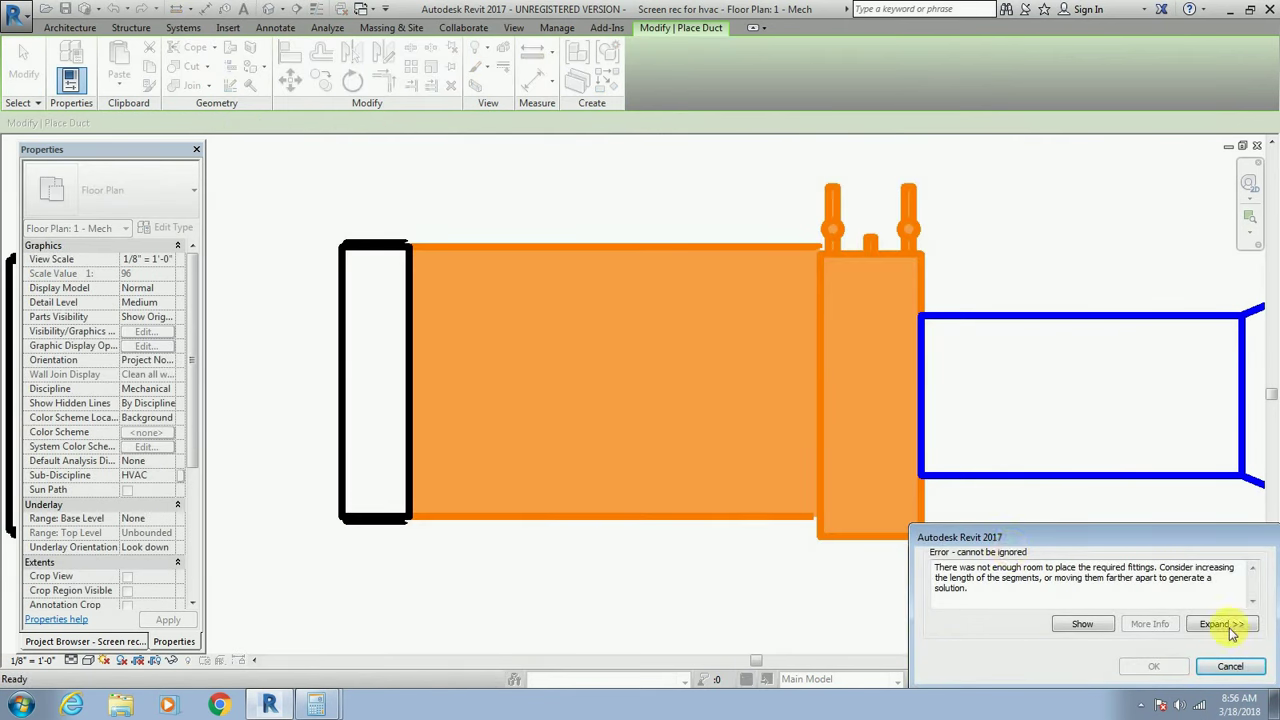
left_click(1230, 666)
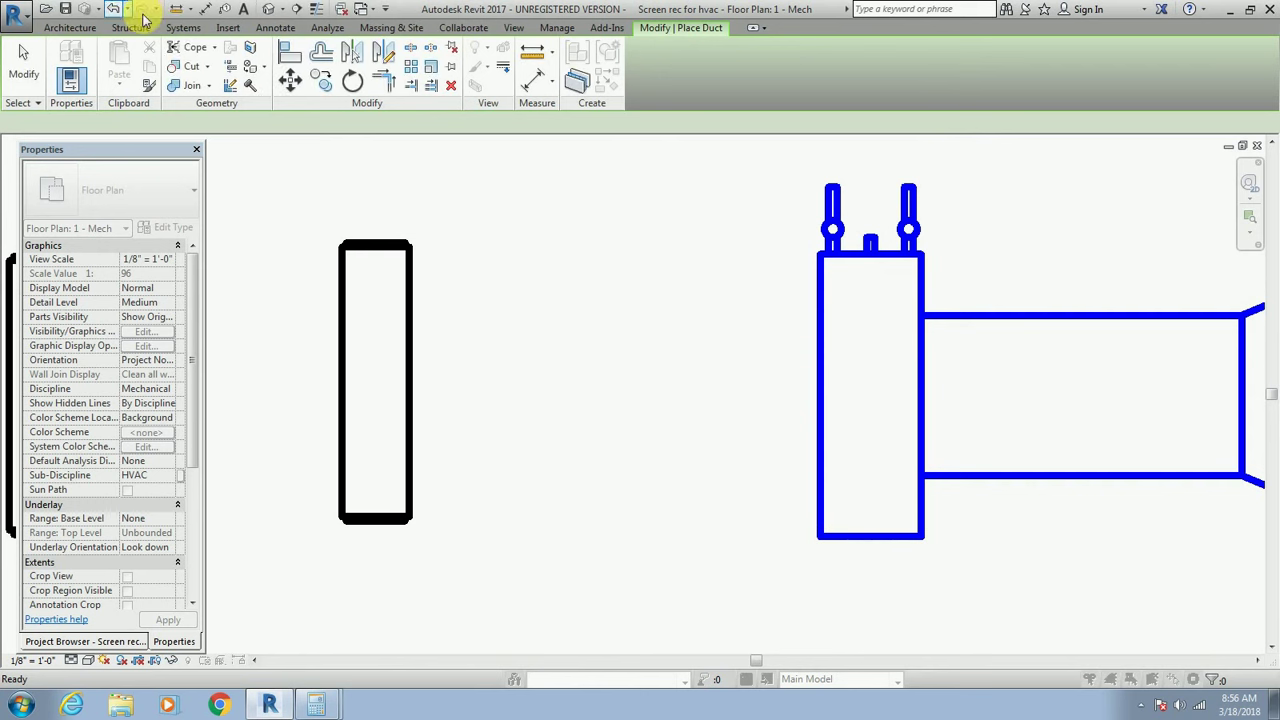
Align the inspection module's centre line with the AHU coil's centre line.
key("Escape")
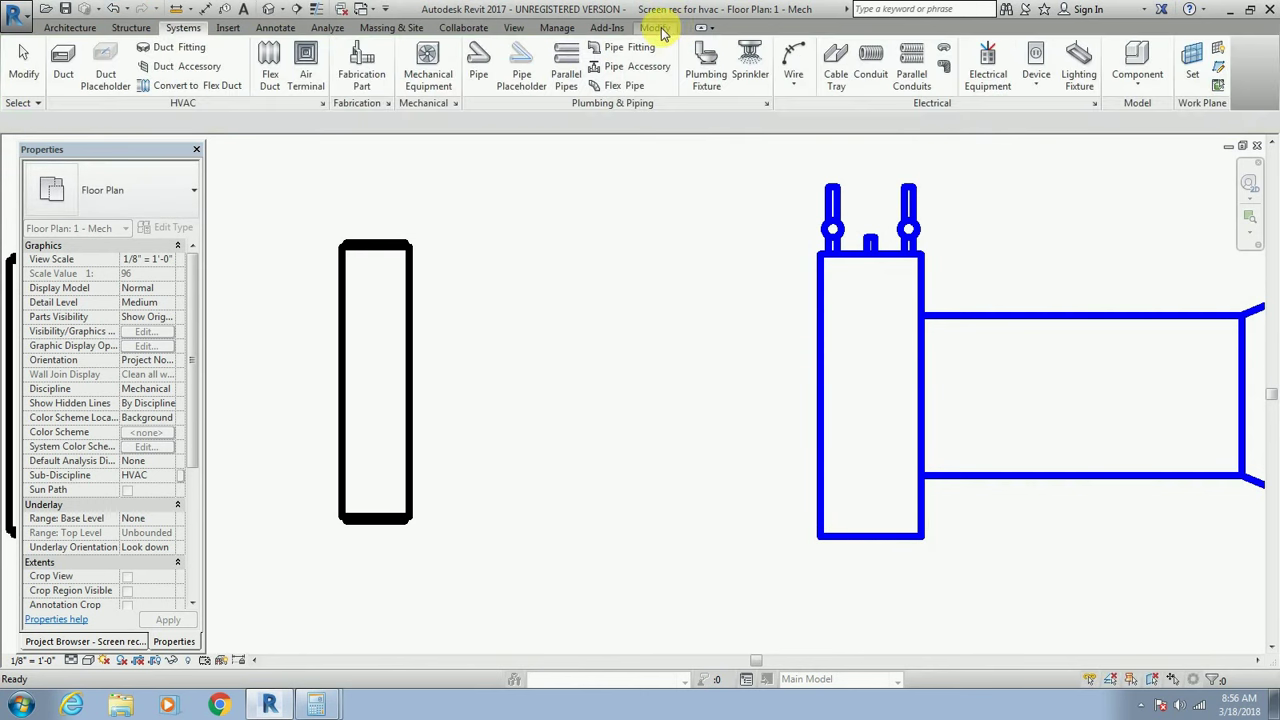
left_click(657, 29)
left_click(290, 54)
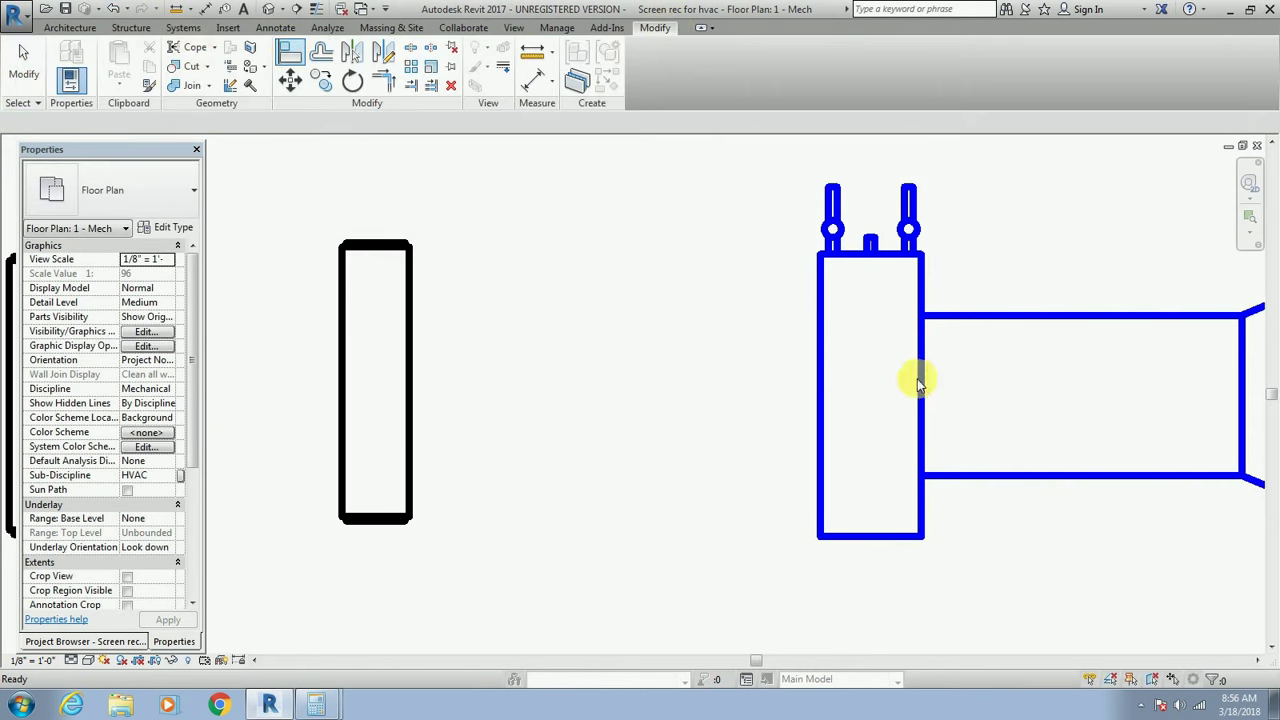
left_click(865, 397)
left_click(383, 375)
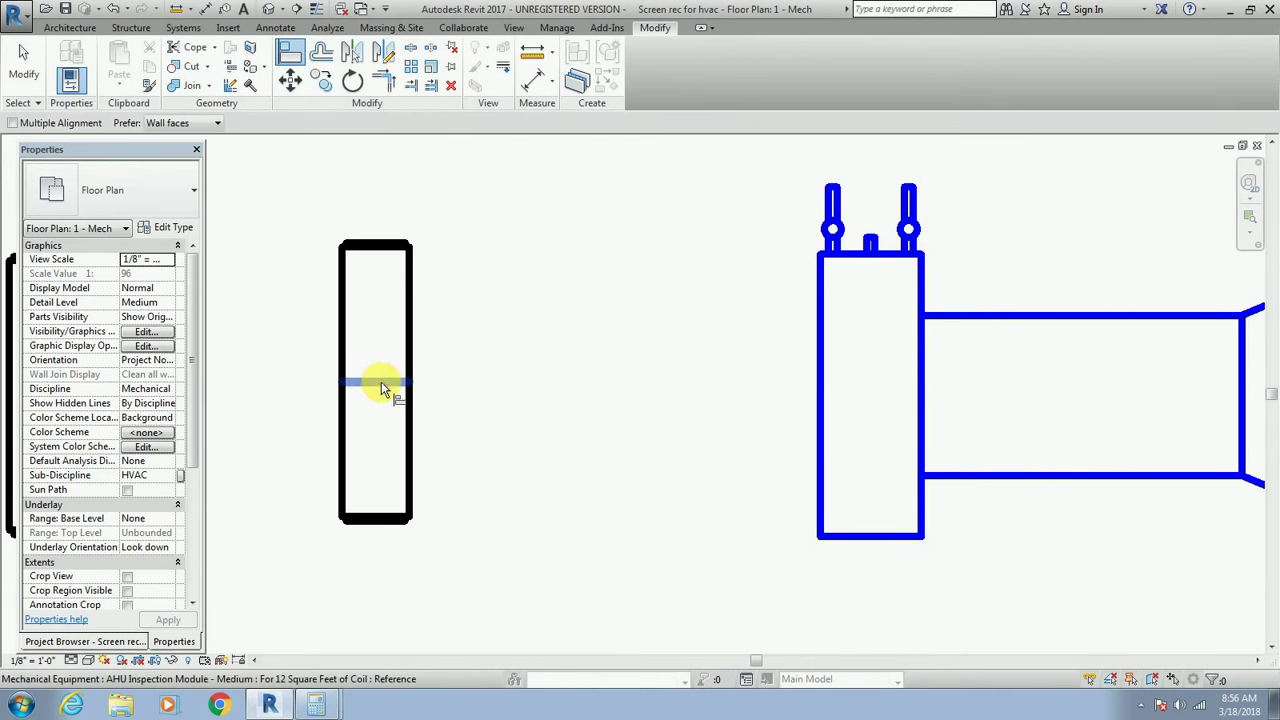
key("Escape")
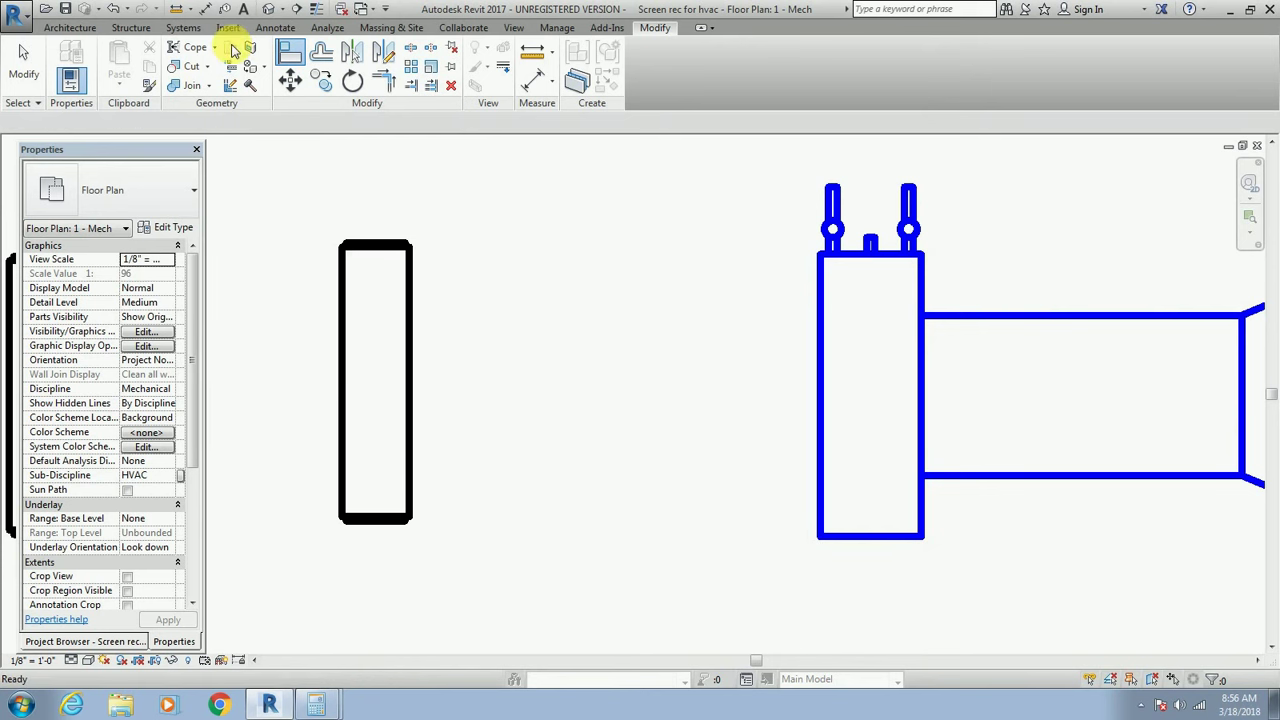
key("Escape")
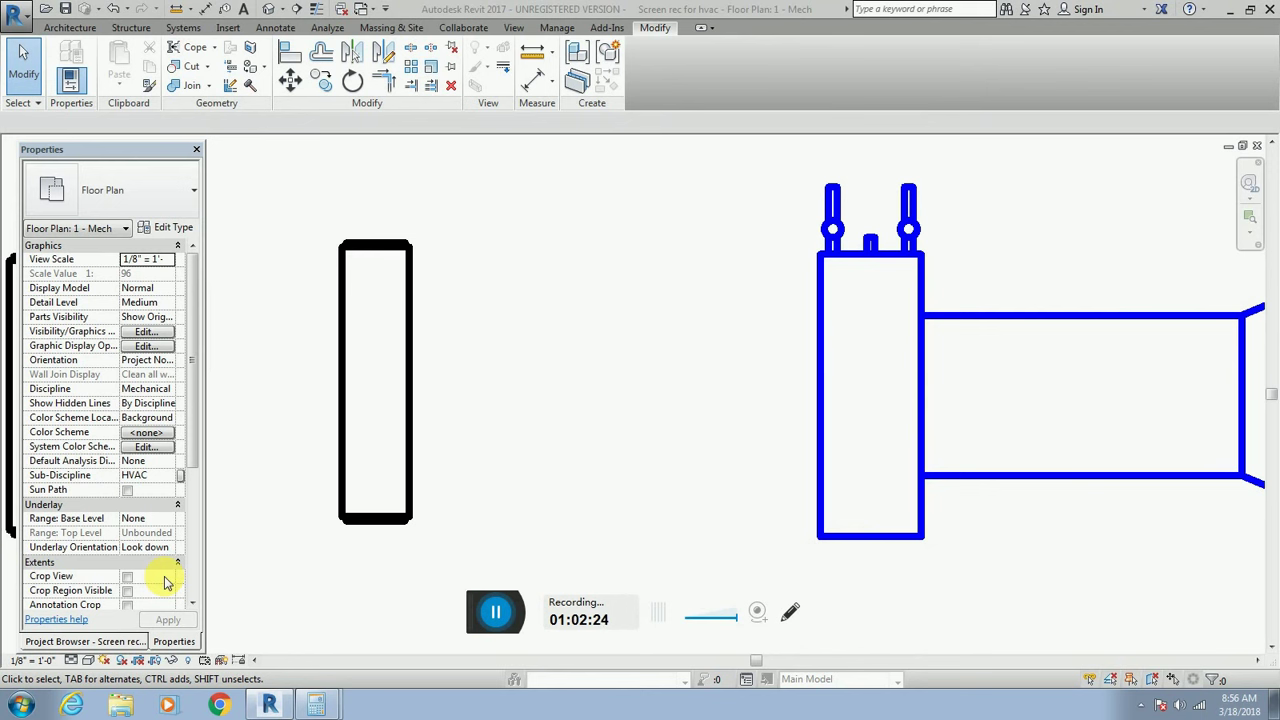
Use DT to run a 64" x 38" duct from the coil connector to the inspection module.
key("d")
key("t")
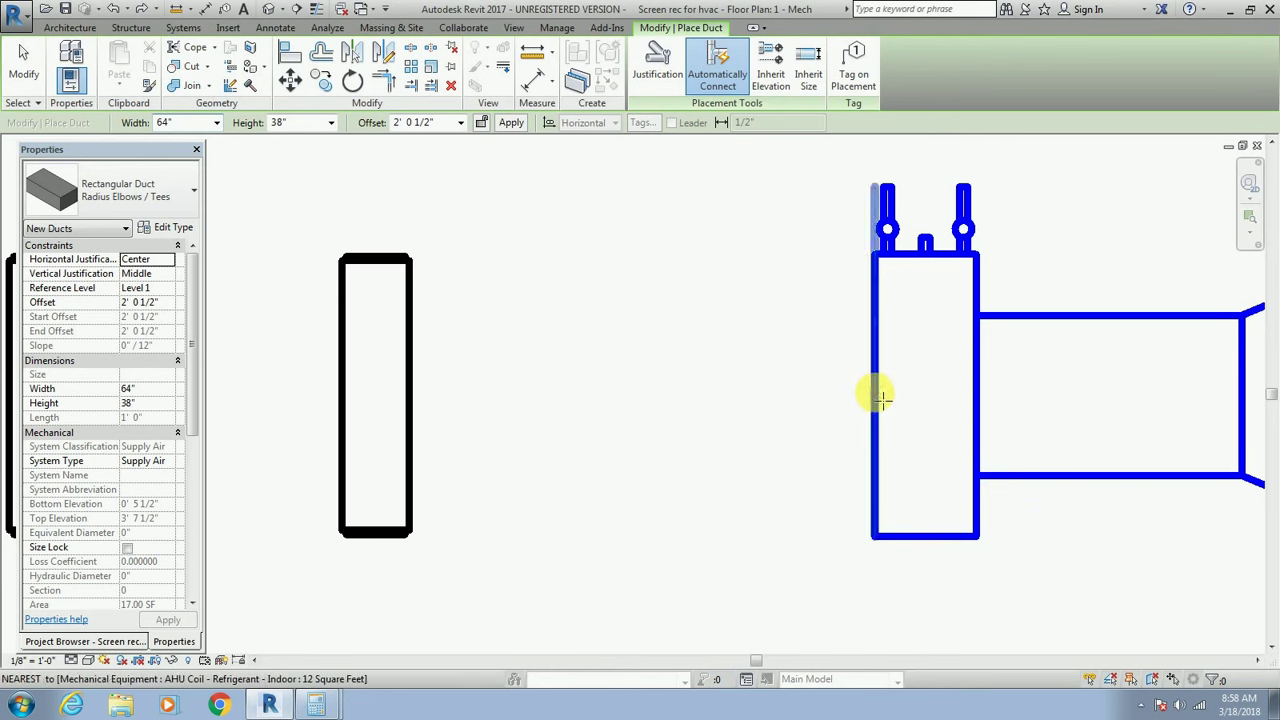
left_click(877, 395)
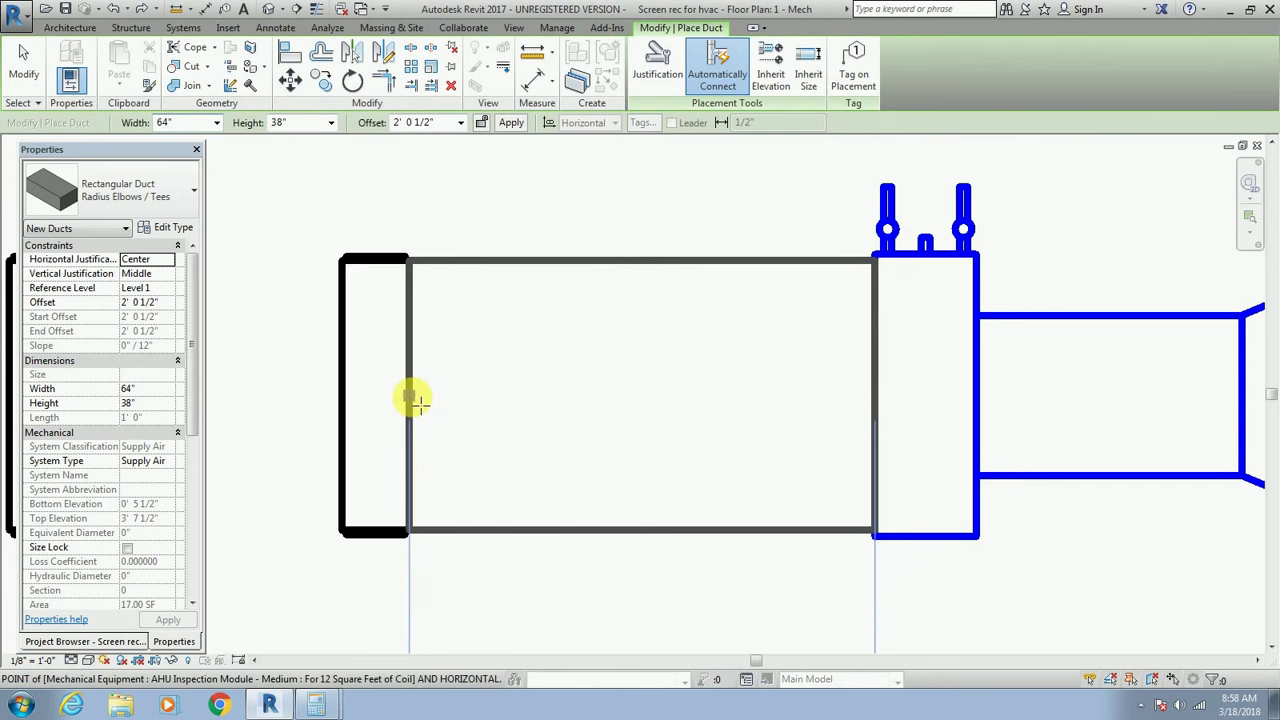
left_click(410, 398)
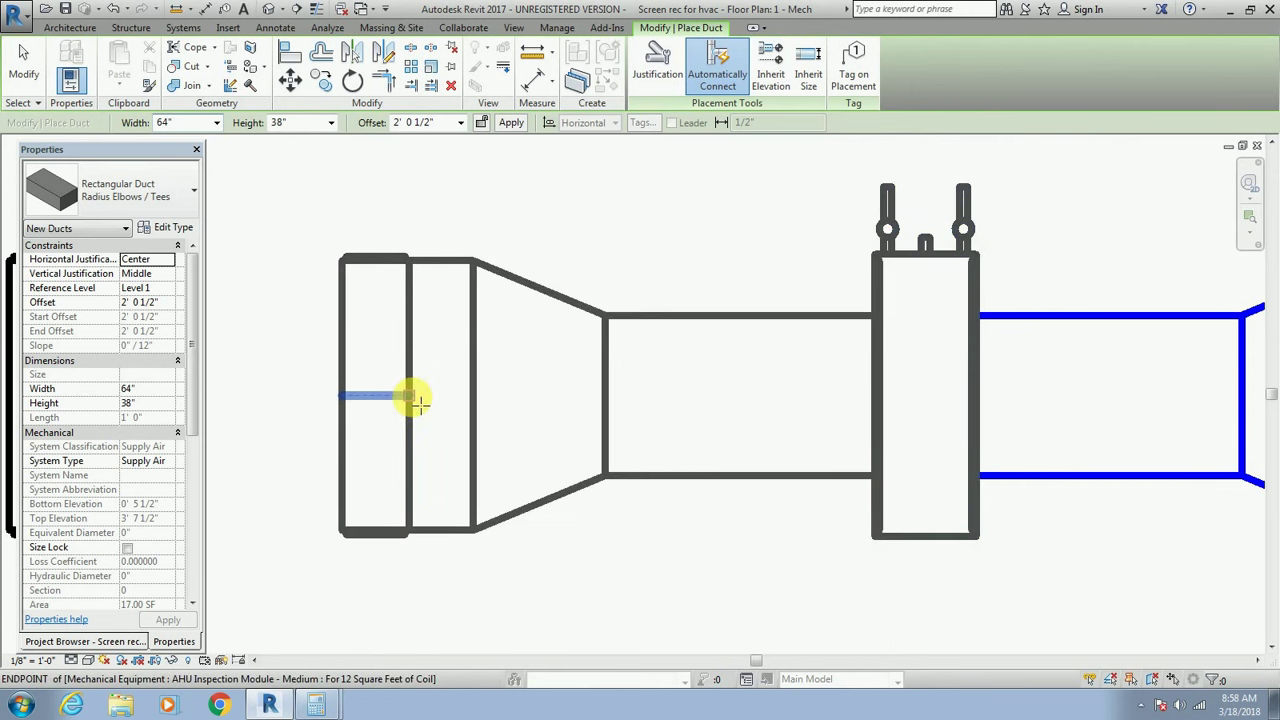
scroll(428, 420, "down", 3)
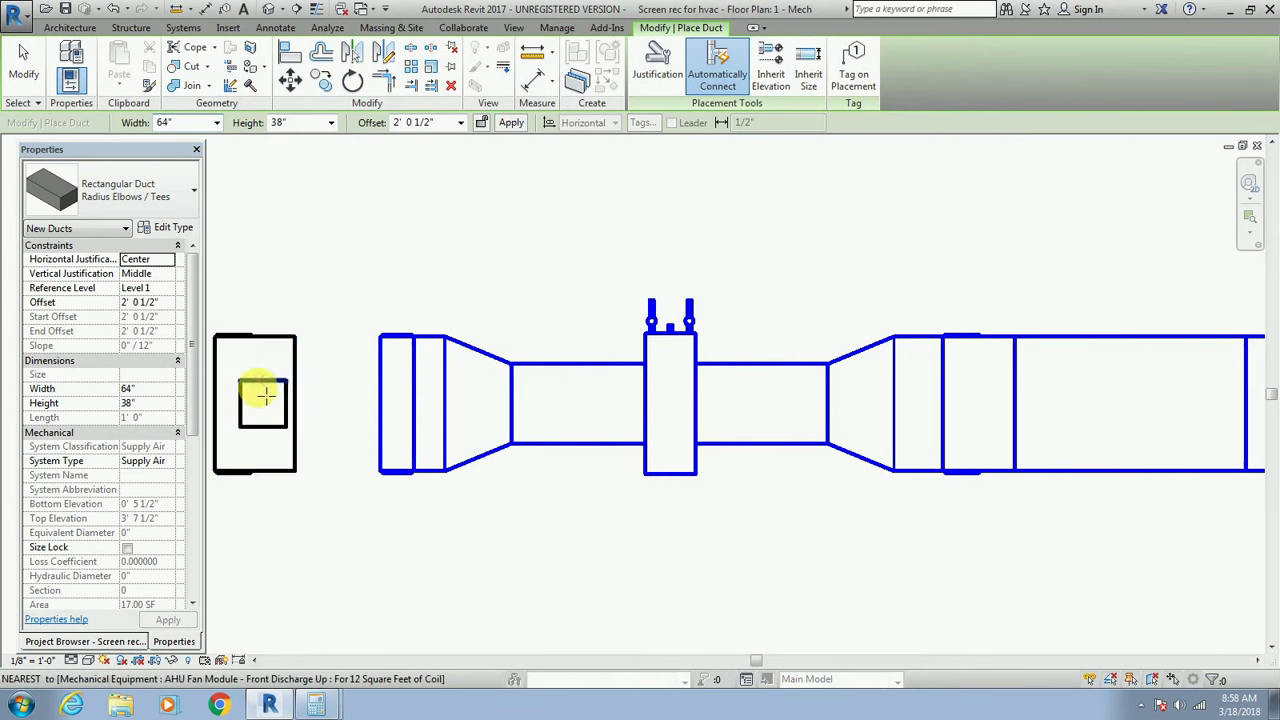
scroll(265, 395, "up", 3)
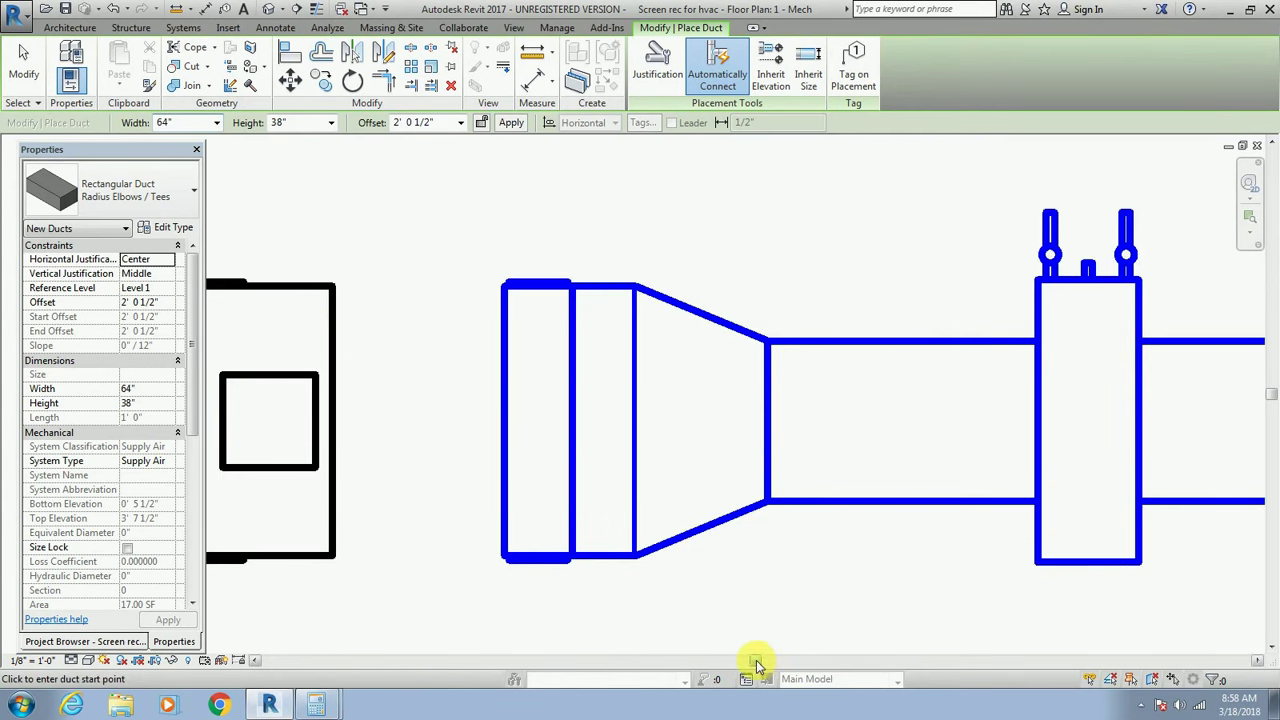
left_click_drag(757, 665, 645, 661)
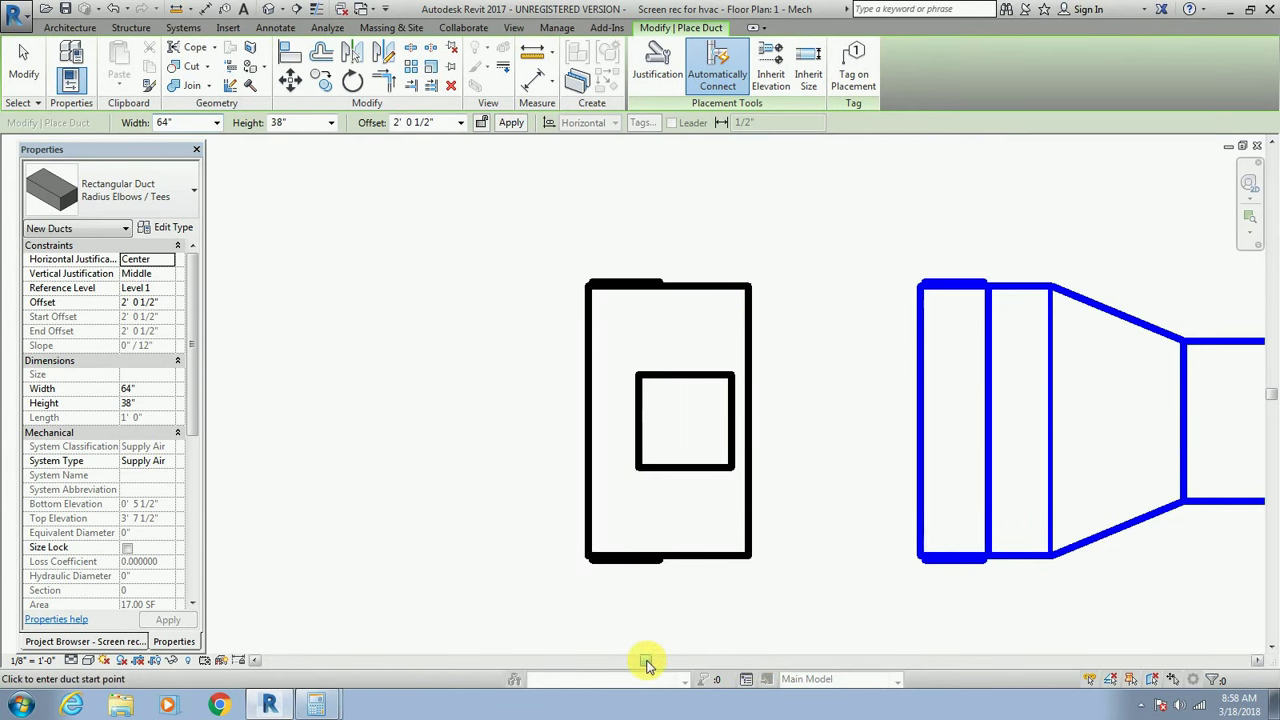
Stop drawing ducts and drag the AHU fan module to the left.
key("Escape")
left_click(698, 553)
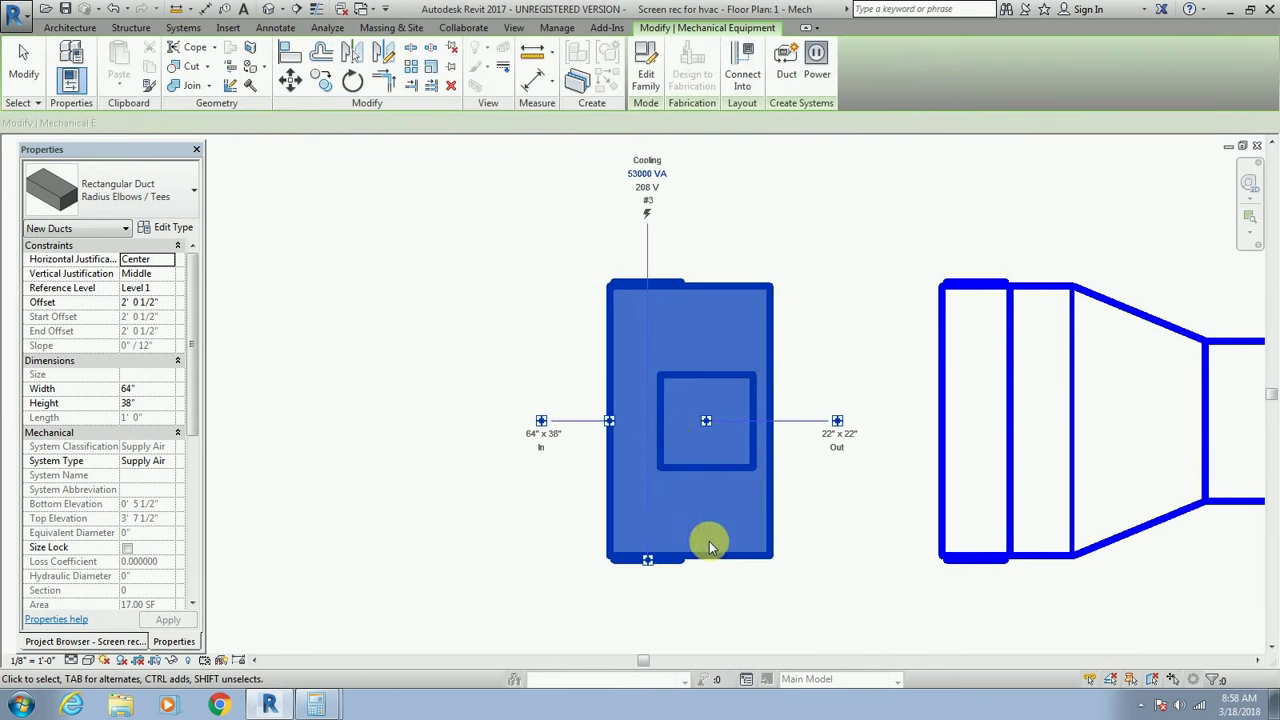
left_click(542, 421)
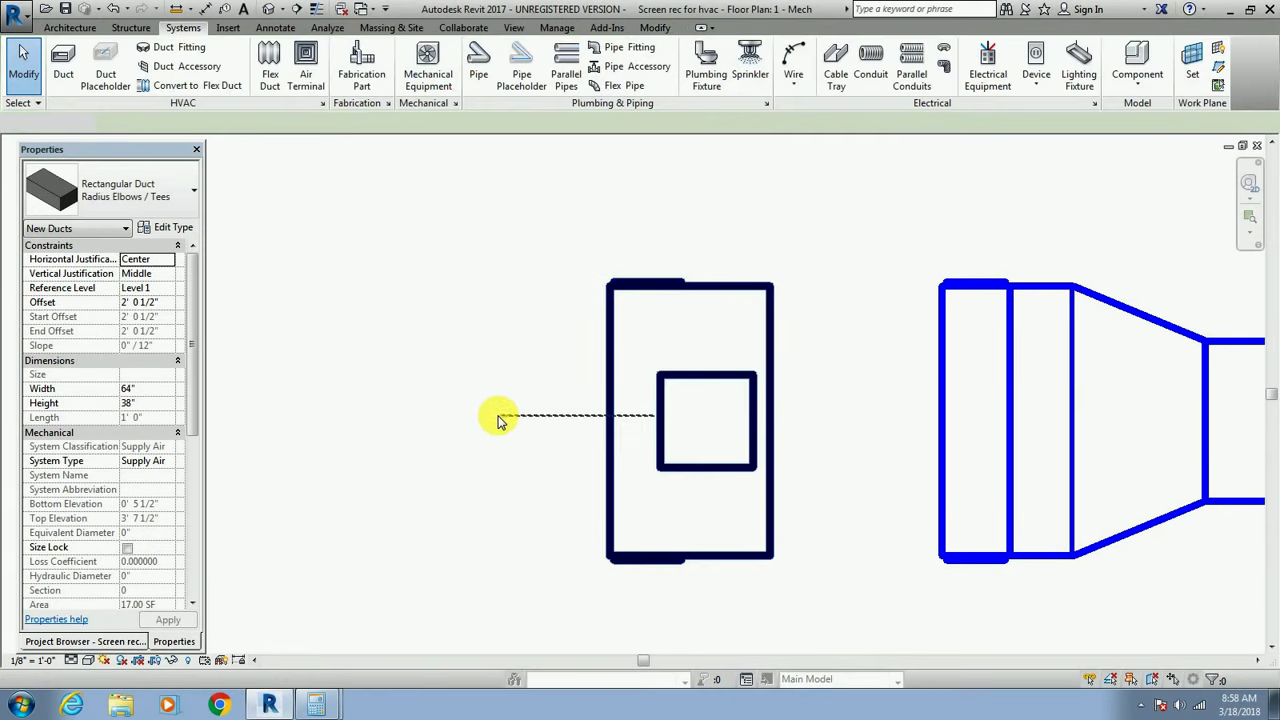
key("Escape")
key("Escape")
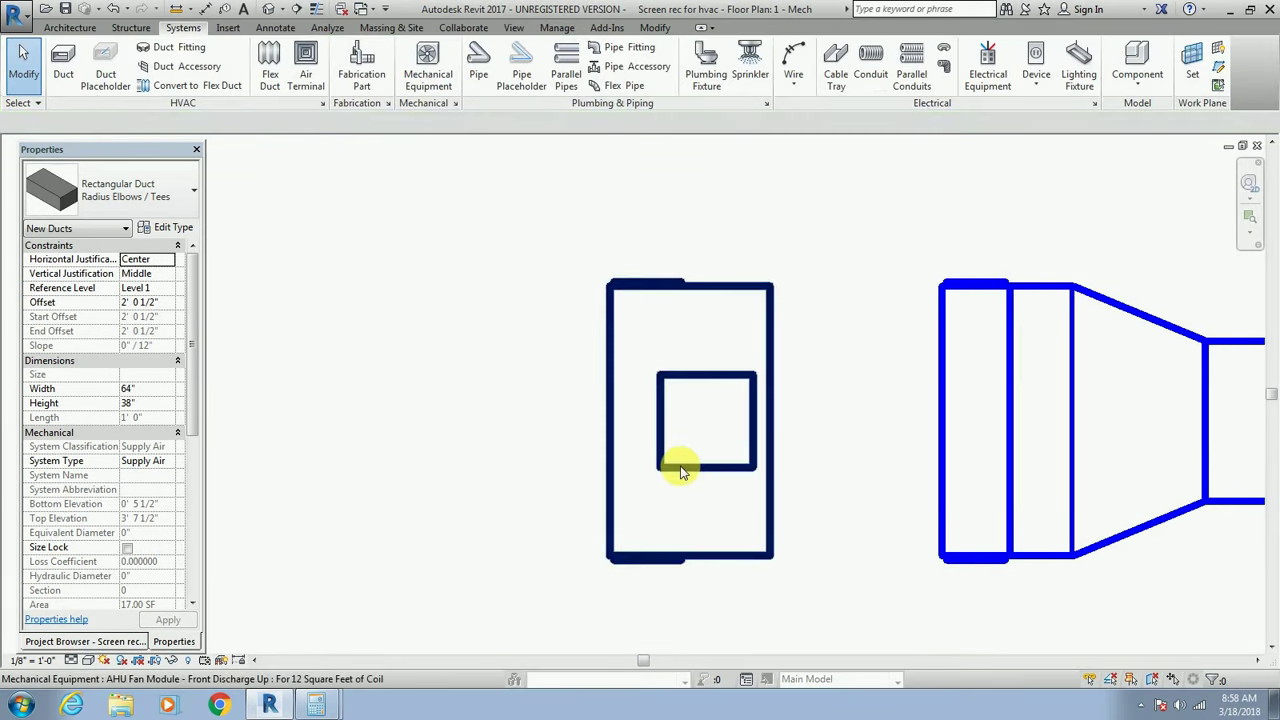
left_click(680, 470)
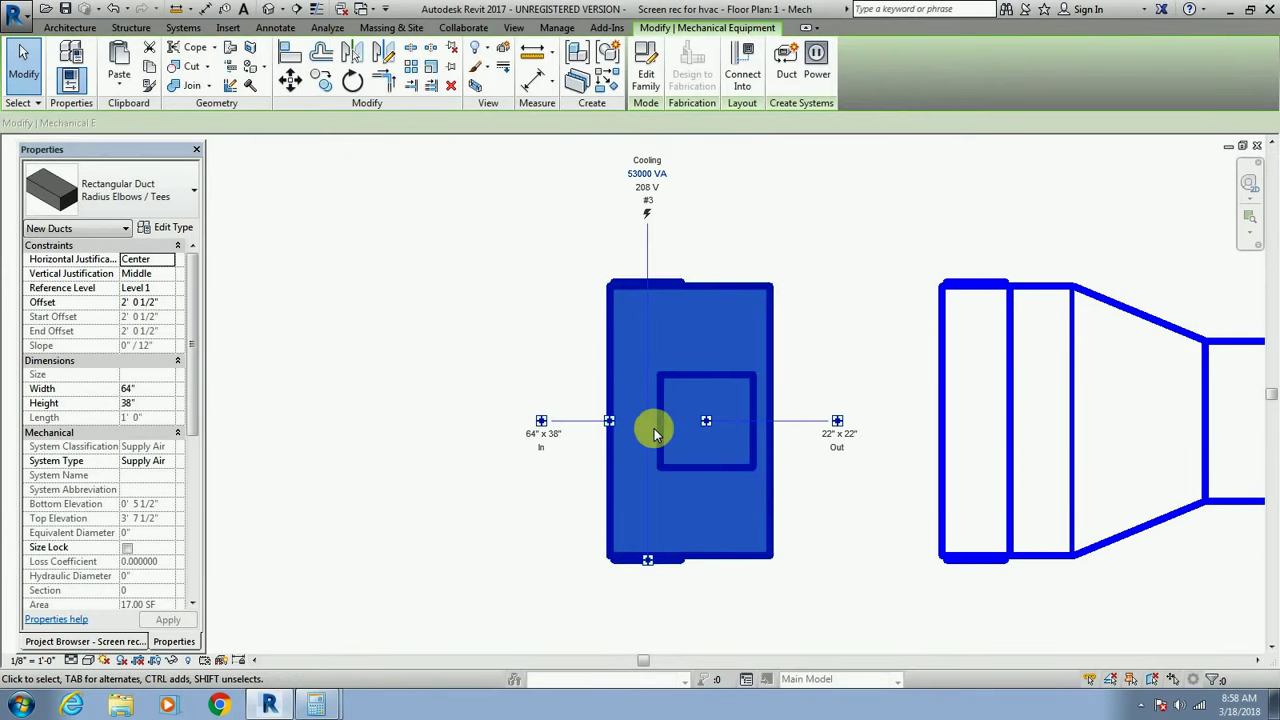
left_click_drag(655, 432, 426, 428)
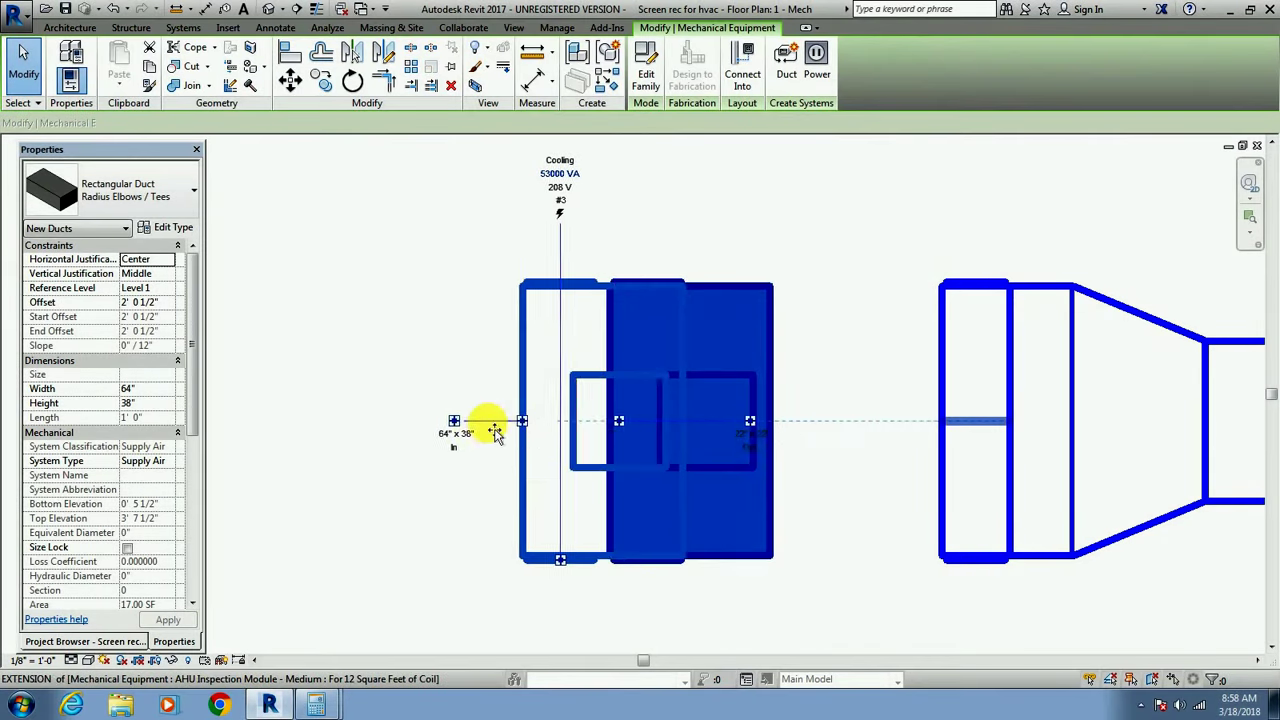
left_click_drag(426, 428, 411, 450)
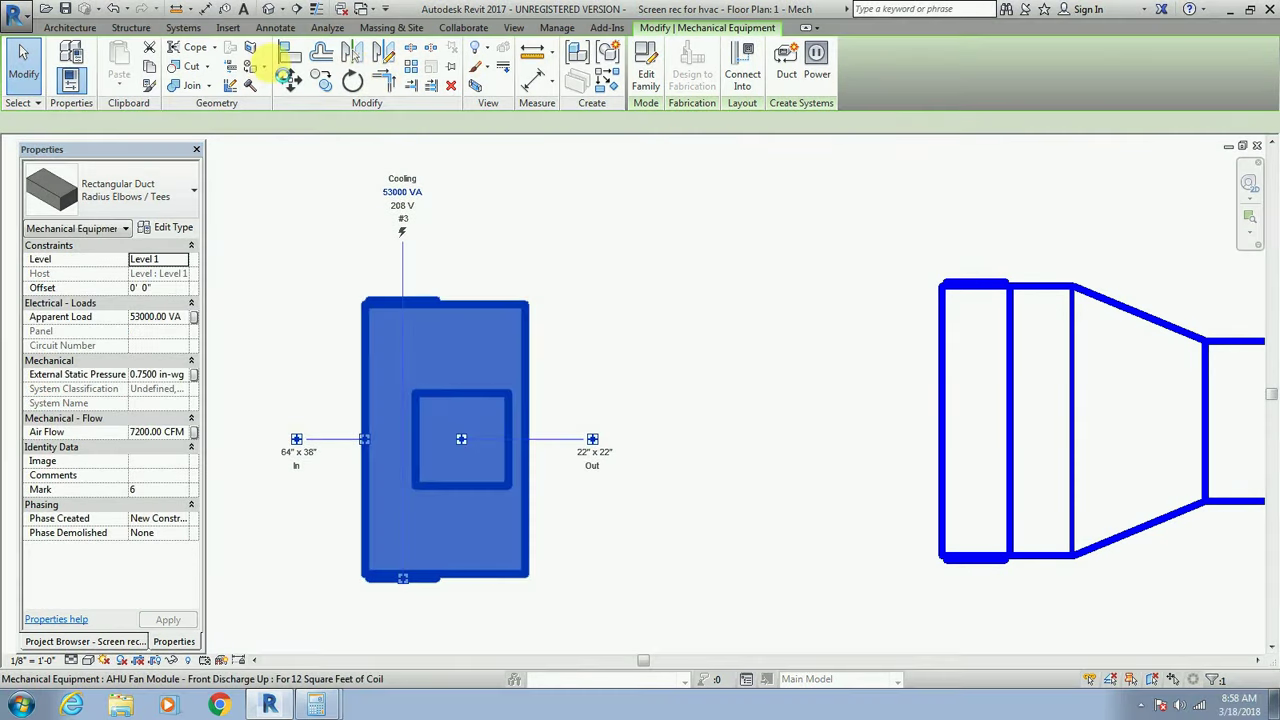
key("Escape")
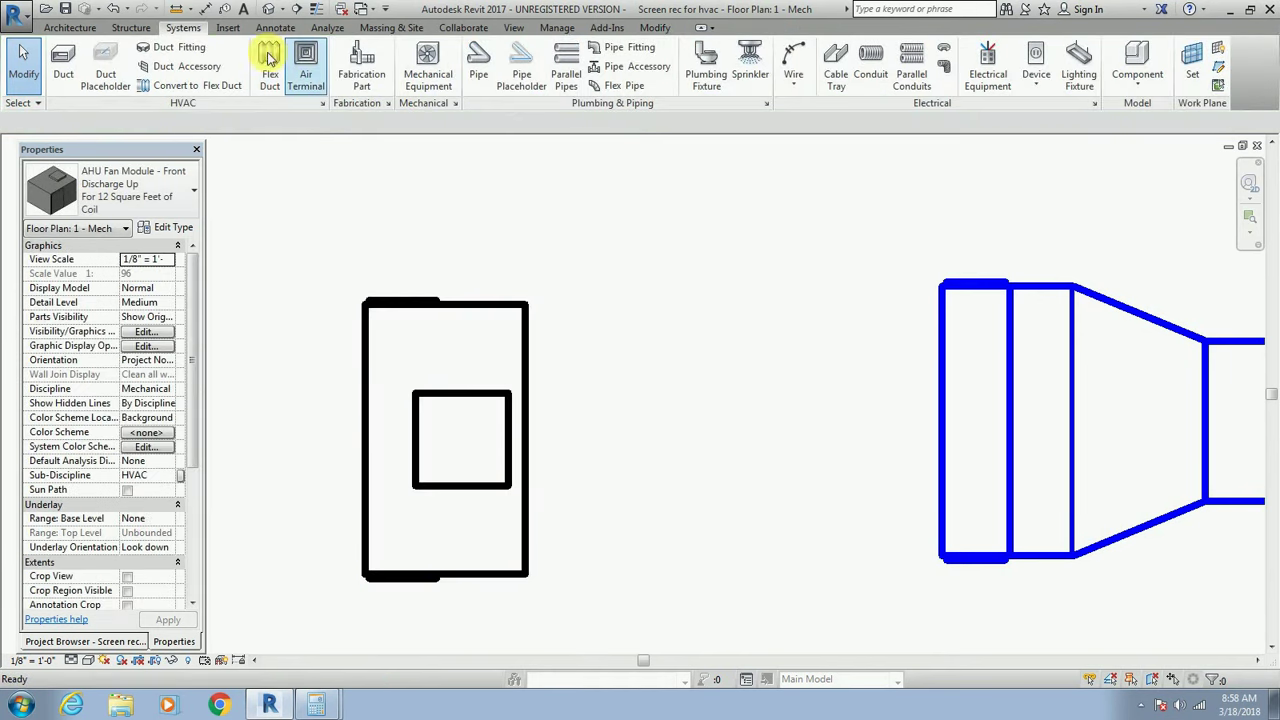
Align the AHU fan module to the supply duct's centreline, then select the AHU.
left_click(658, 28)
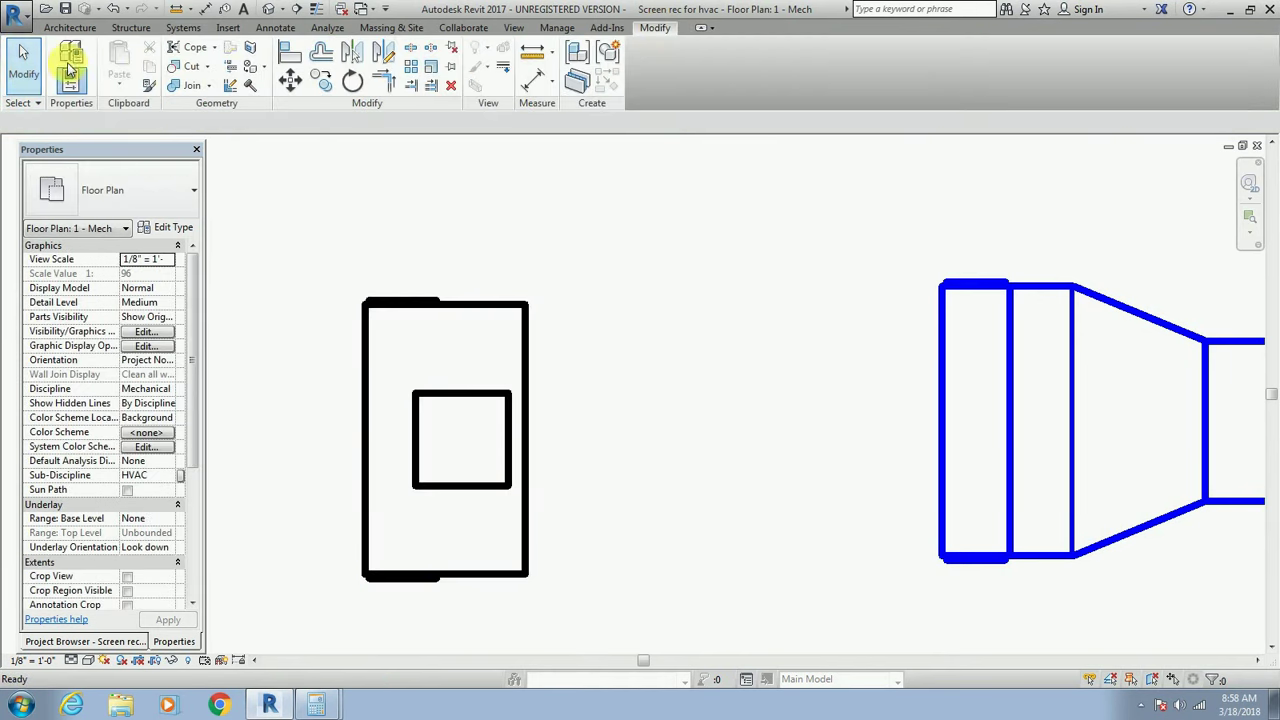
left_click(605, 28)
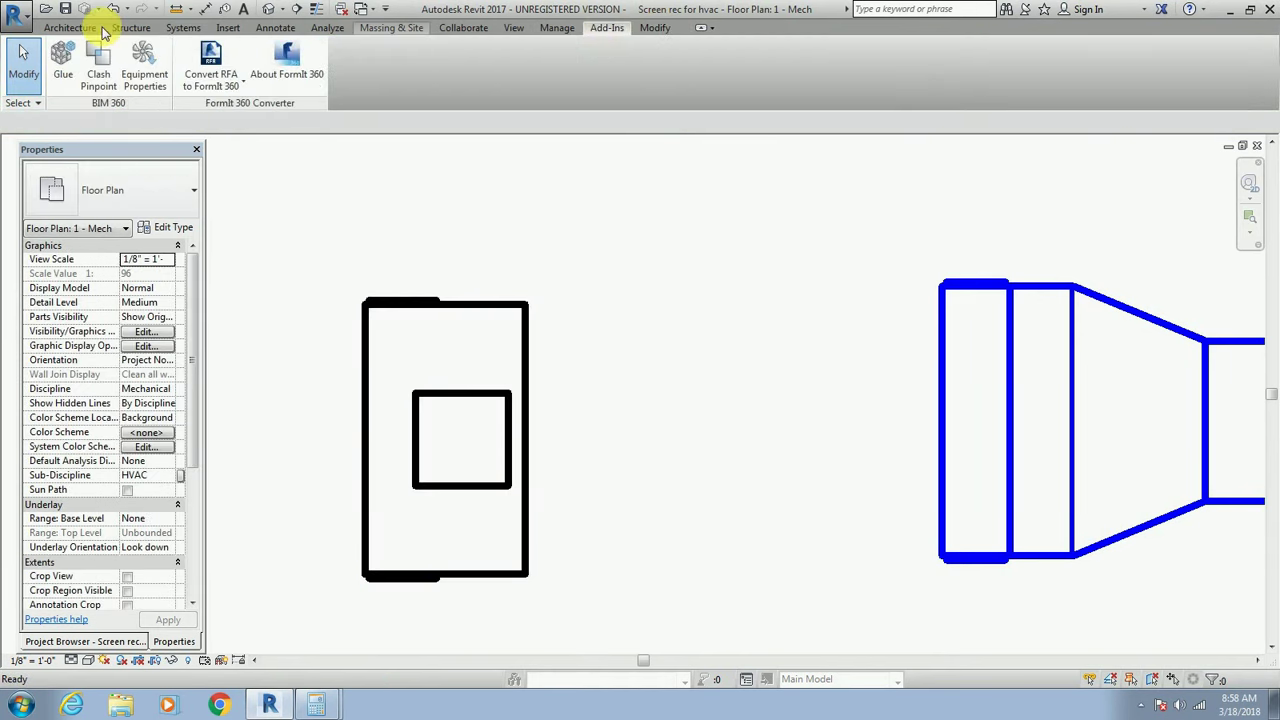
left_click(541, 30)
left_click(660, 30)
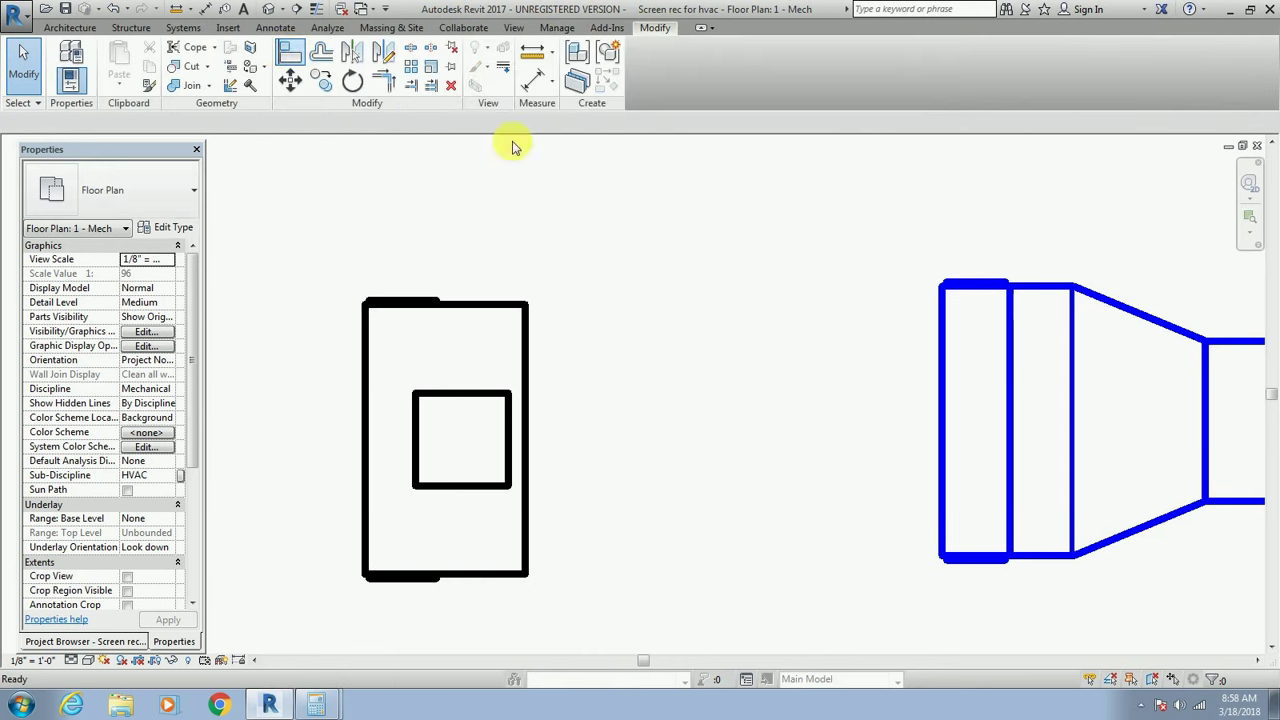
left_click(957, 421)
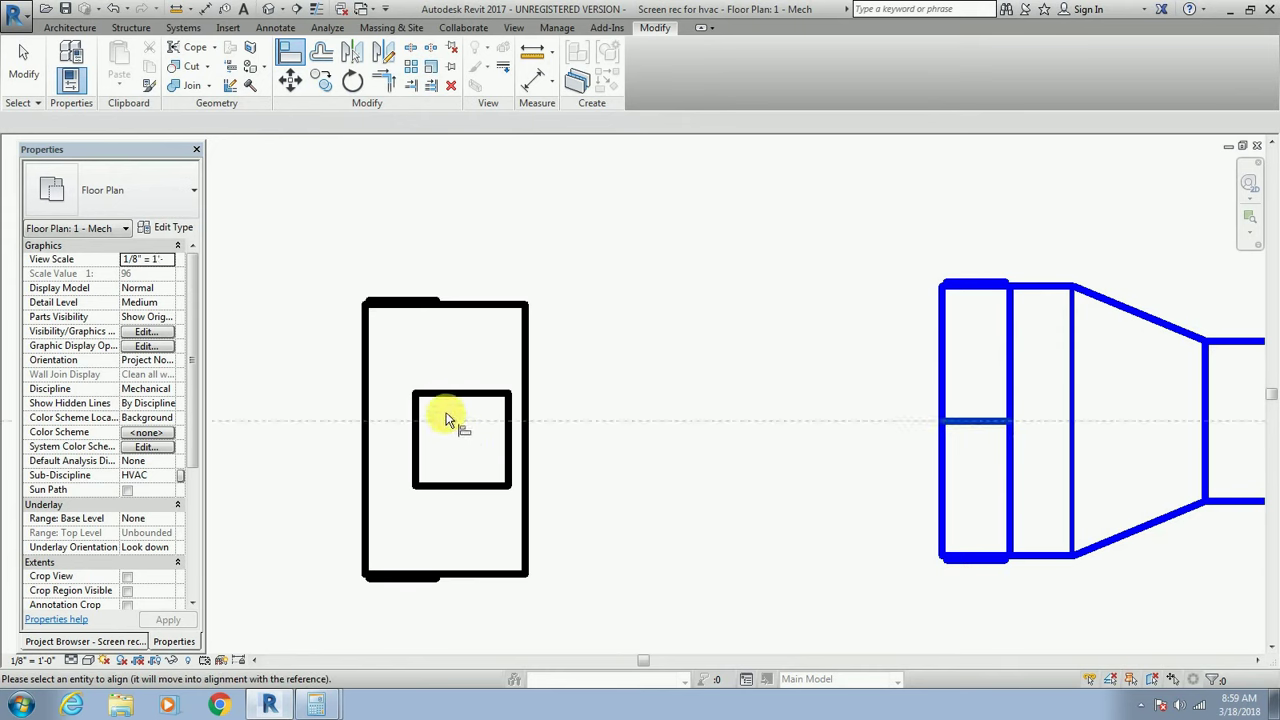
left_click(445, 447)
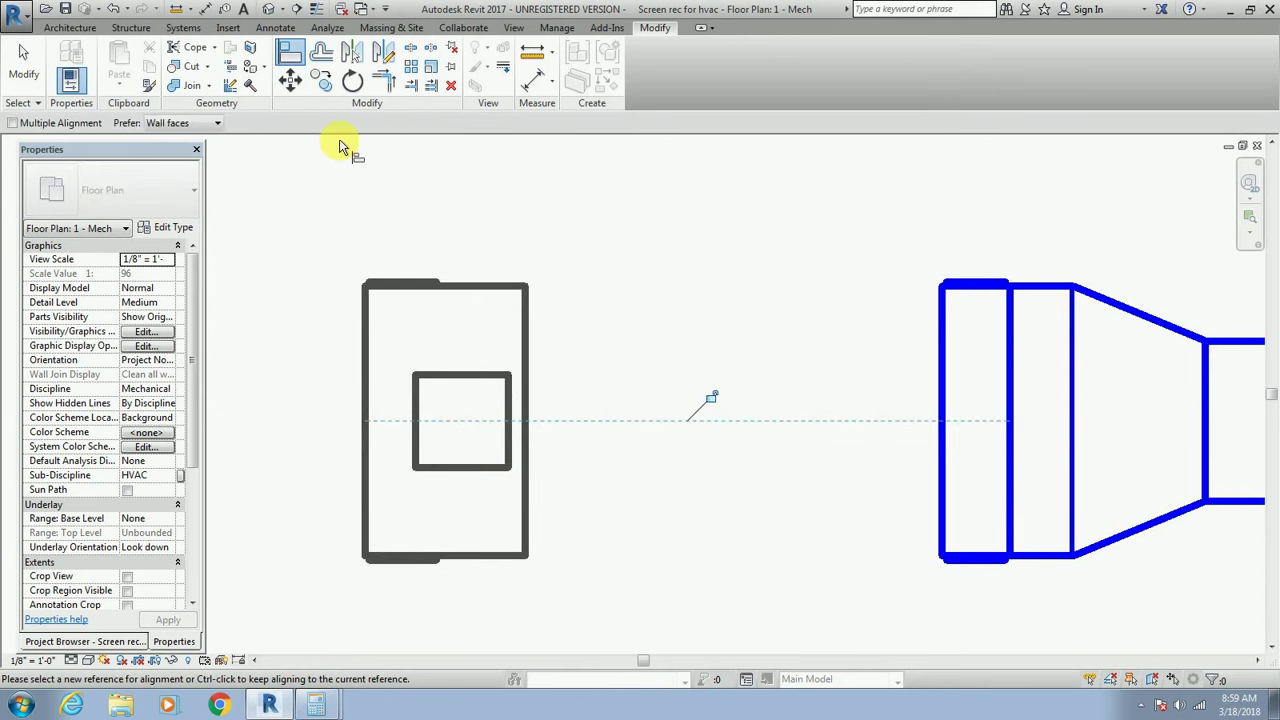
key("Escape")
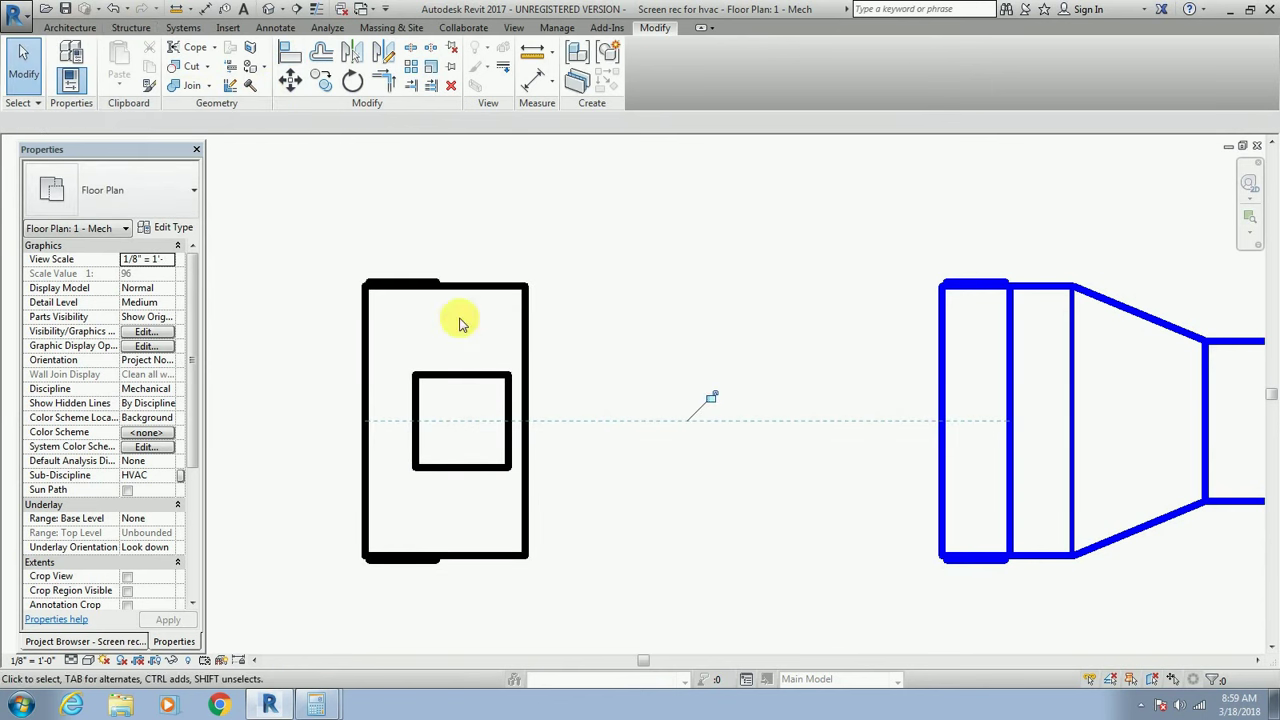
left_click(528, 468)
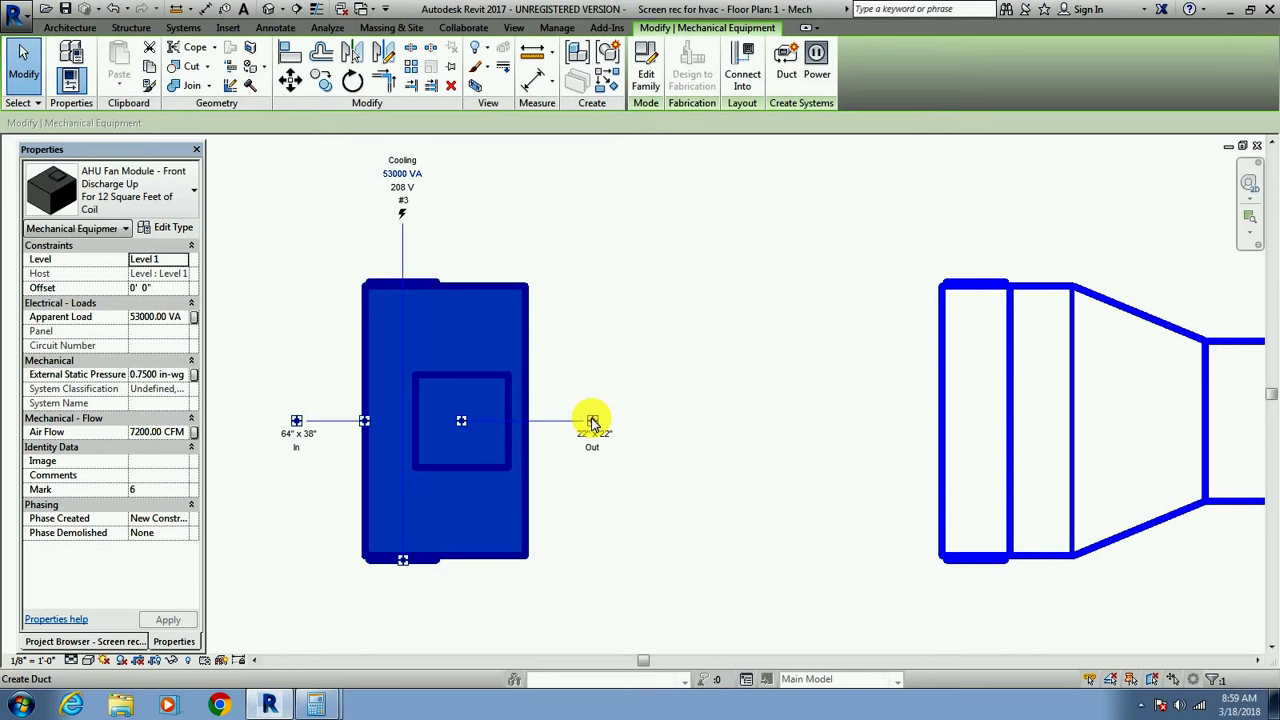
Rotate the AHU a half turn and join its inlet to the duct run with a 64" x 38" duct.
key("space")
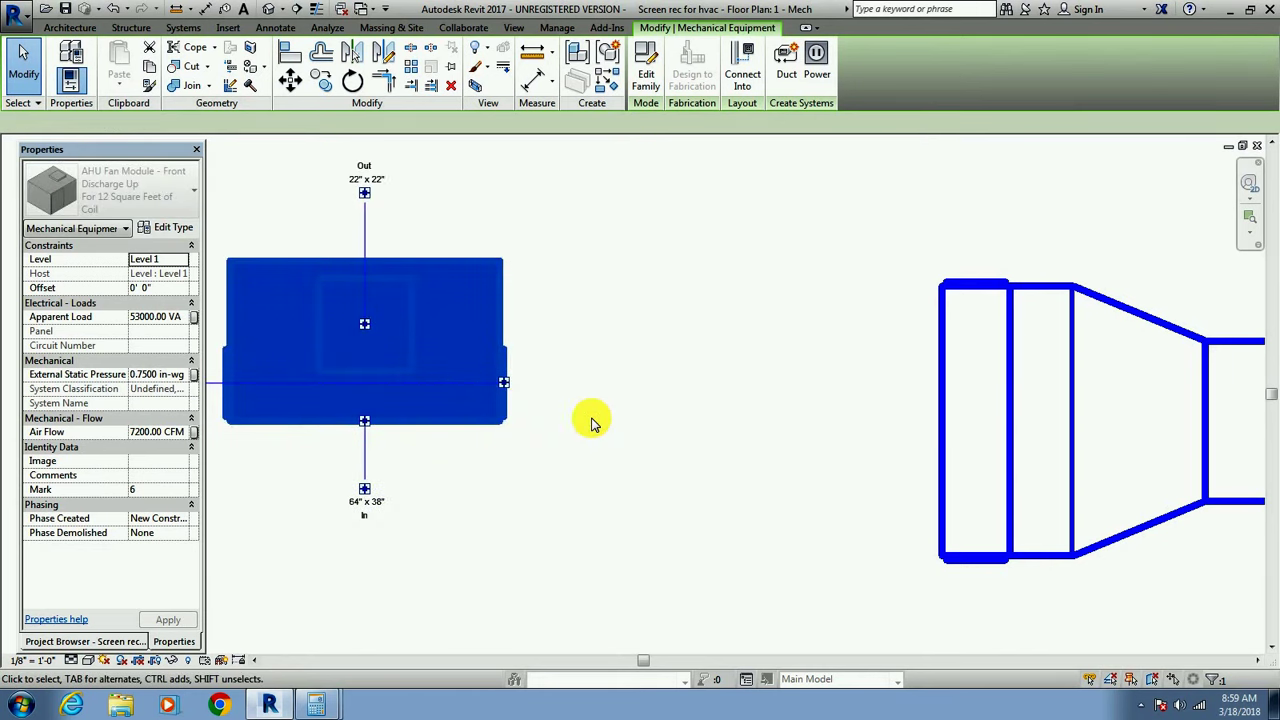
key("space")
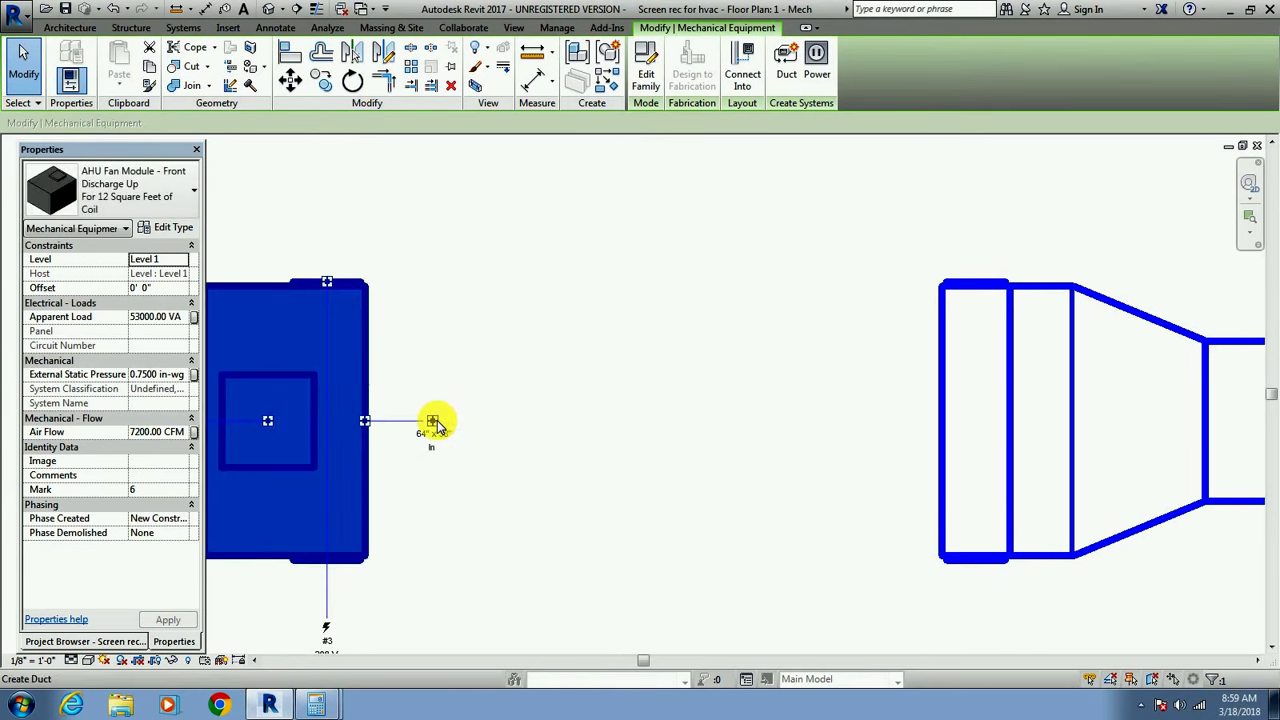
right_click(432, 425)
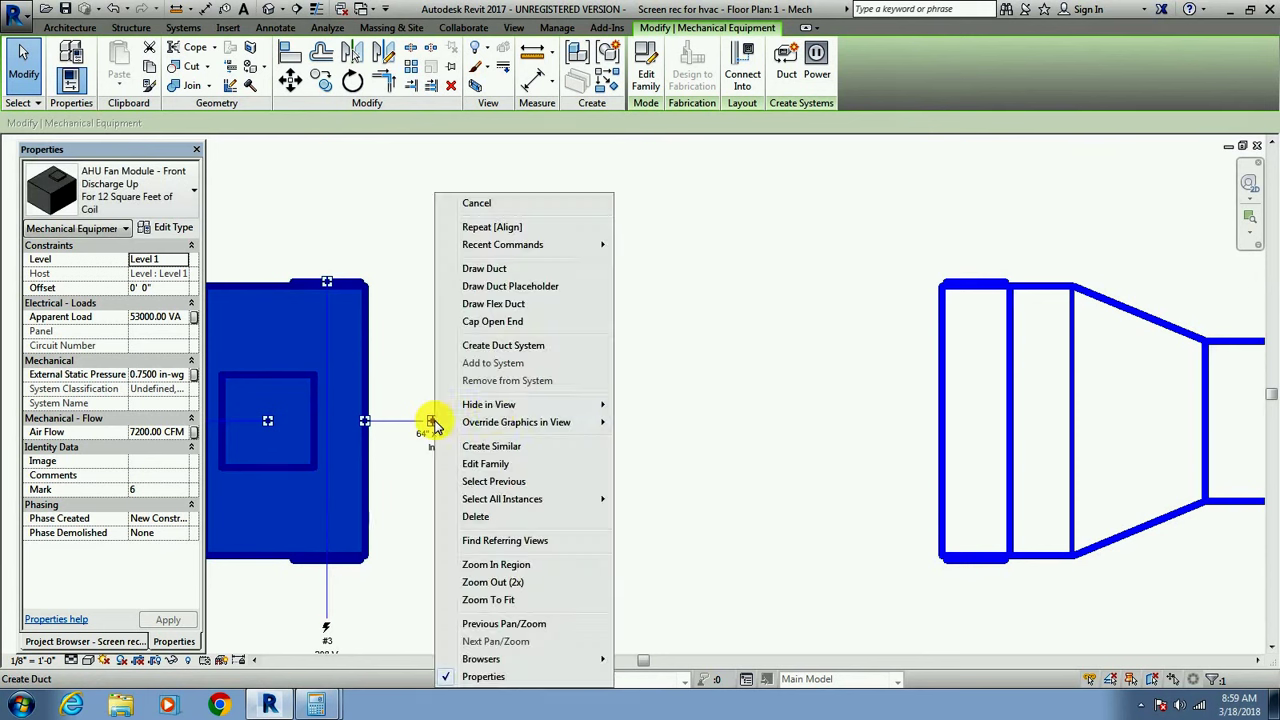
left_click(505, 290)
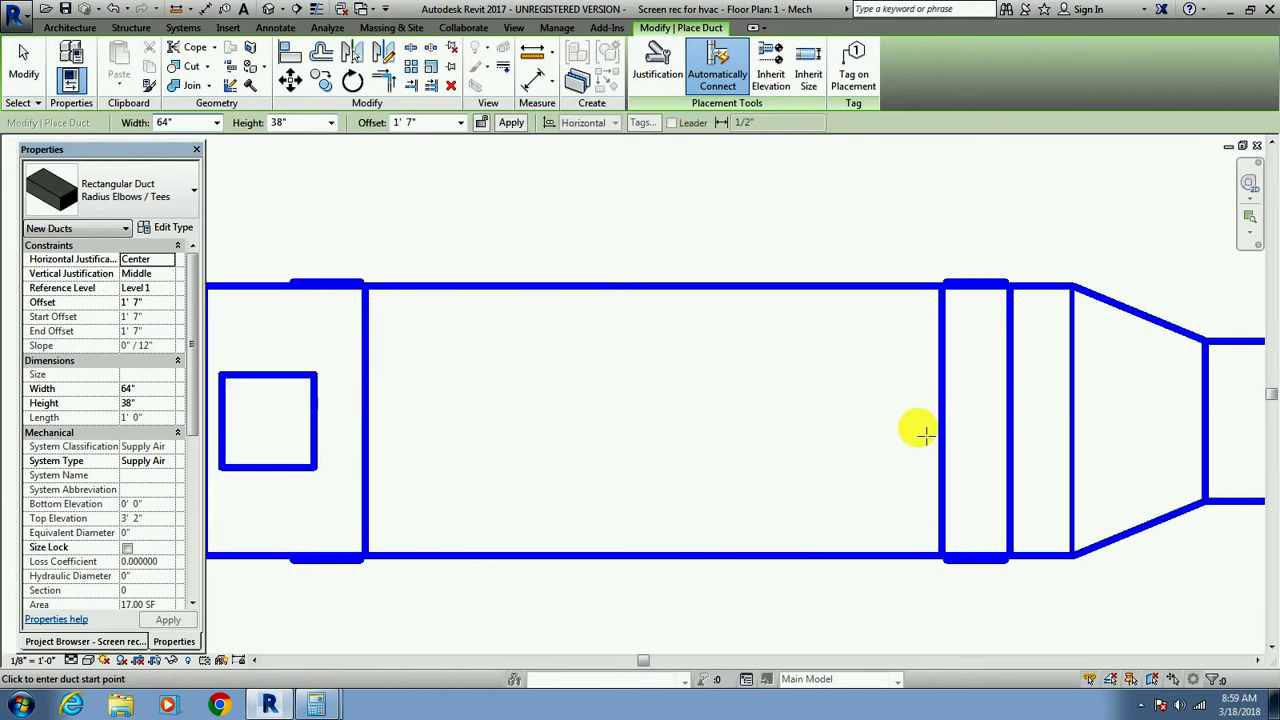
scroll(928, 440, "down", 3)
scroll(840, 480, "down", 1)
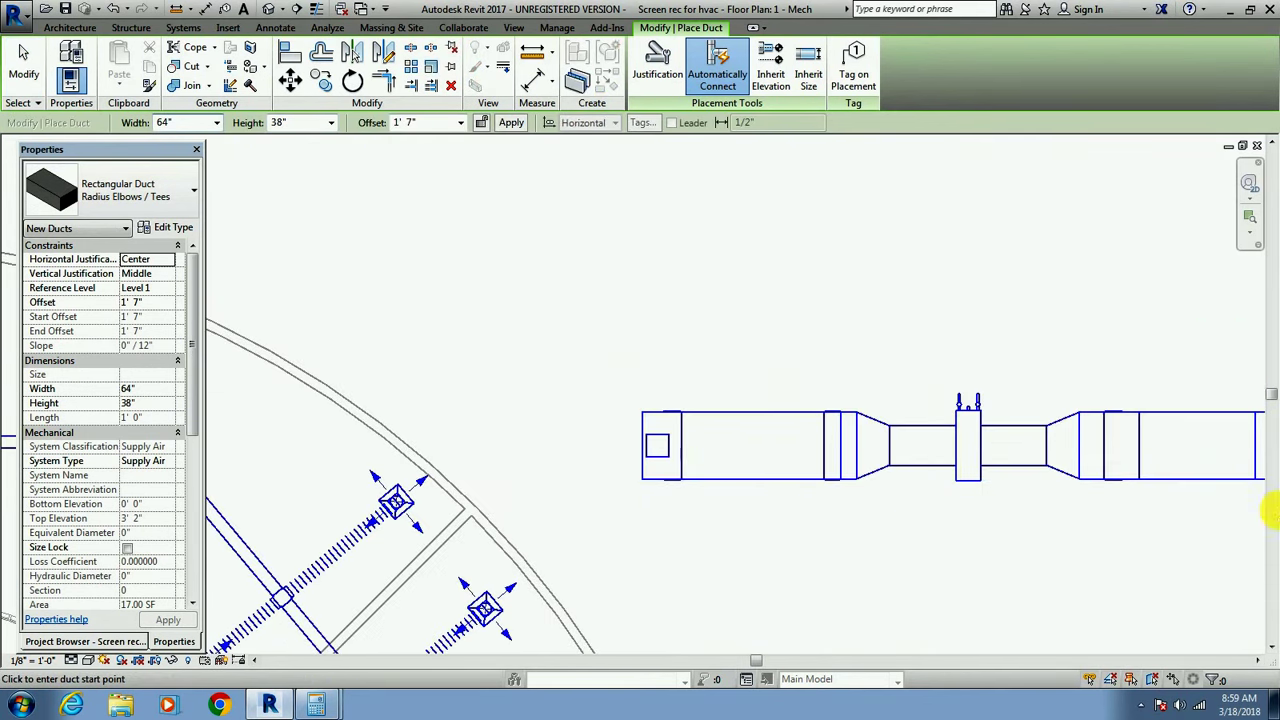
scroll(1000, 610, "down", 2)
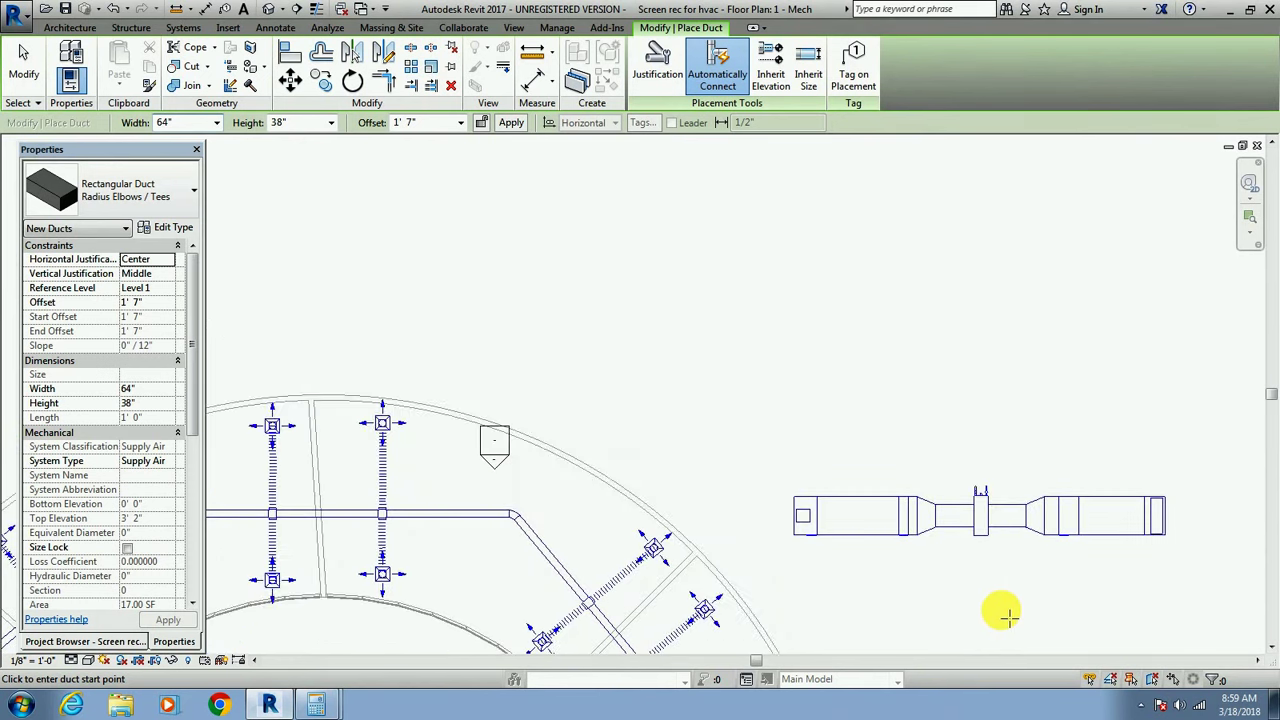
left_click_drag(757, 660, 846, 660)
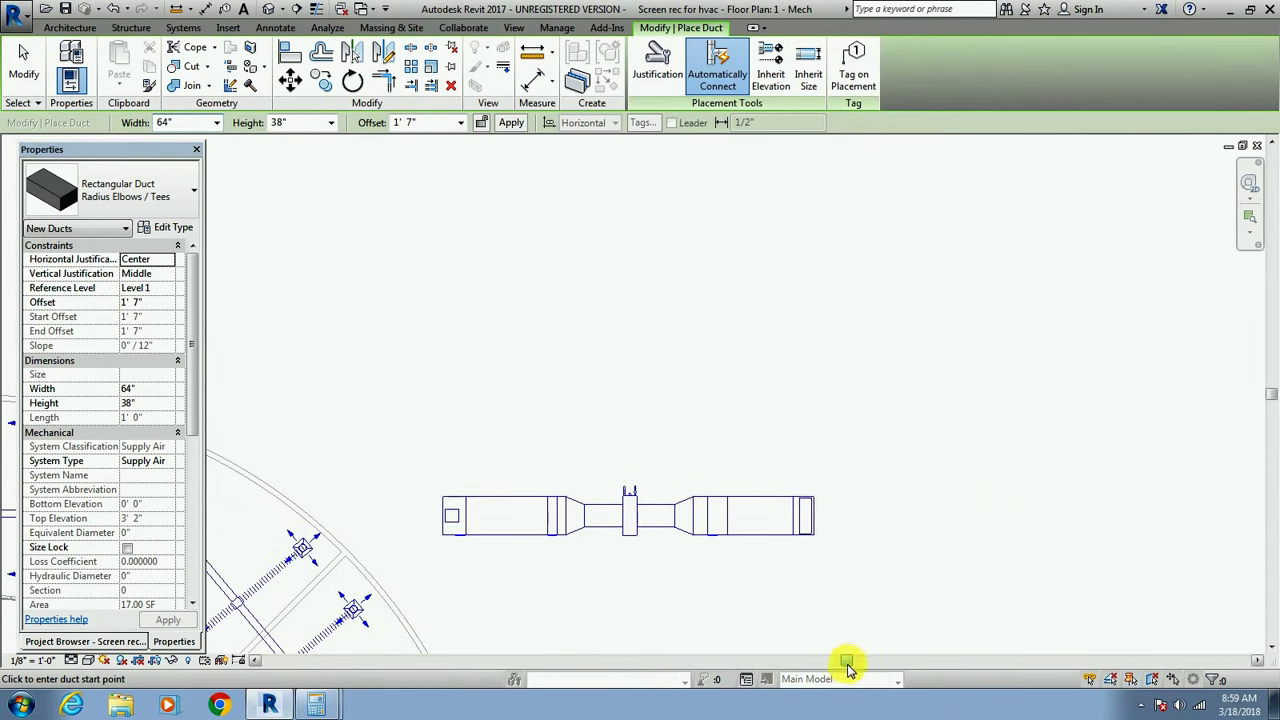
left_click_drag(1272, 397, 1270, 460)
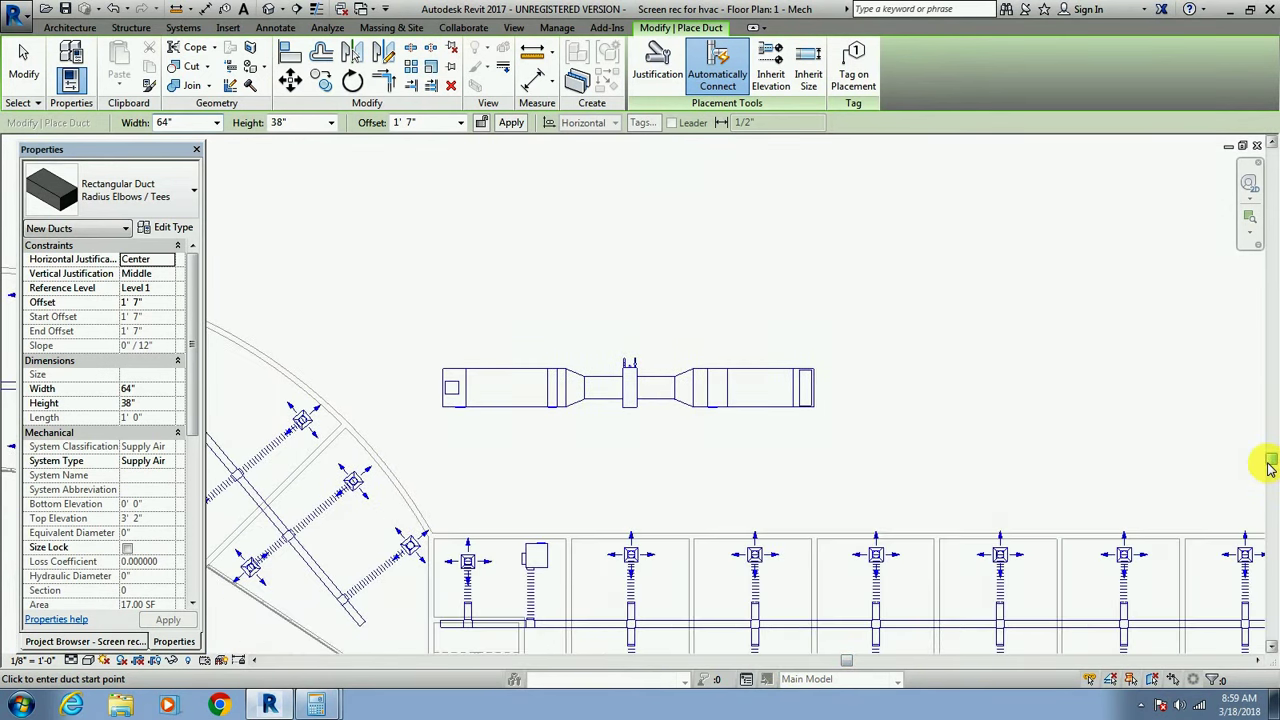
scroll(510, 310, "up", 3)
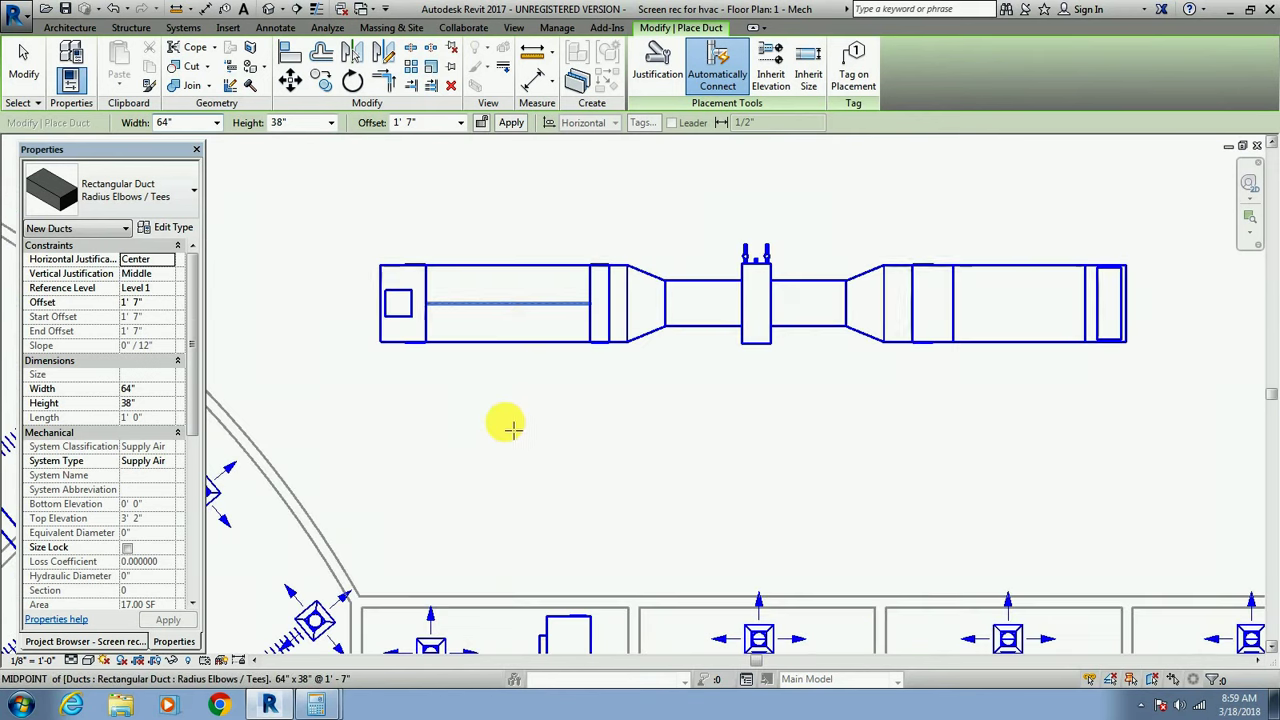
key("Escape")
key("Escape")
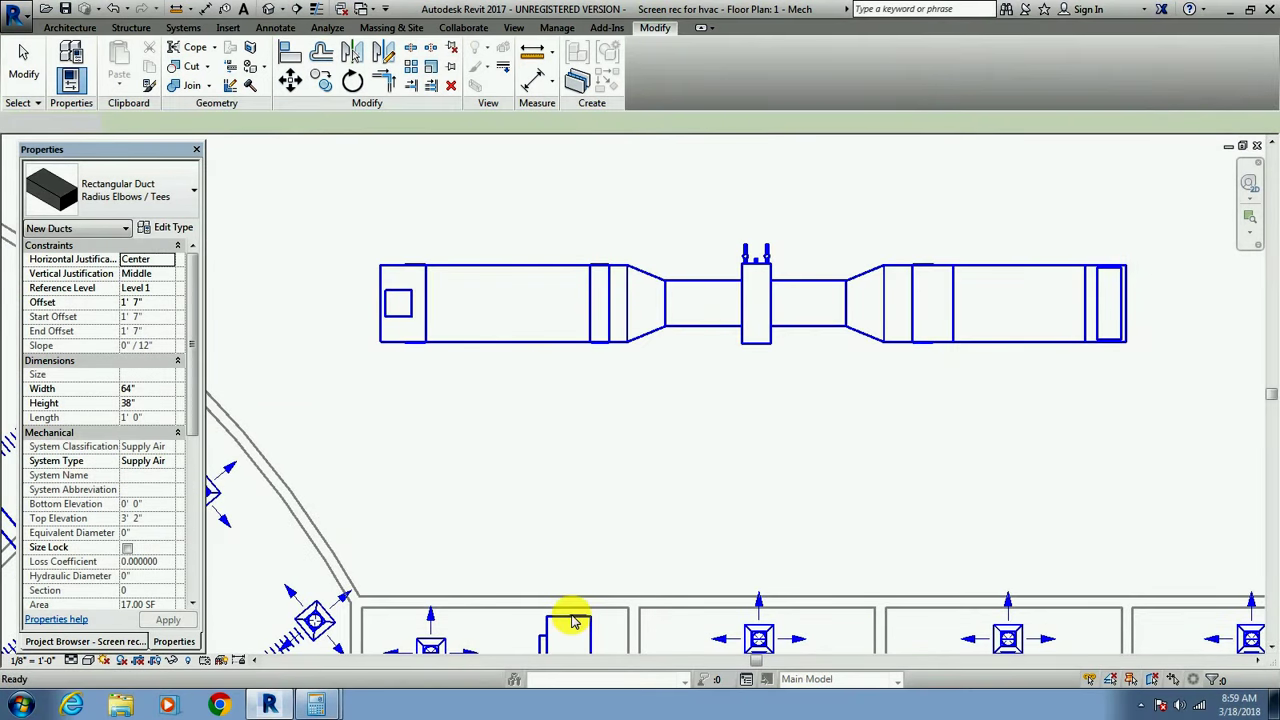
scroll(575, 618, "up", 4)
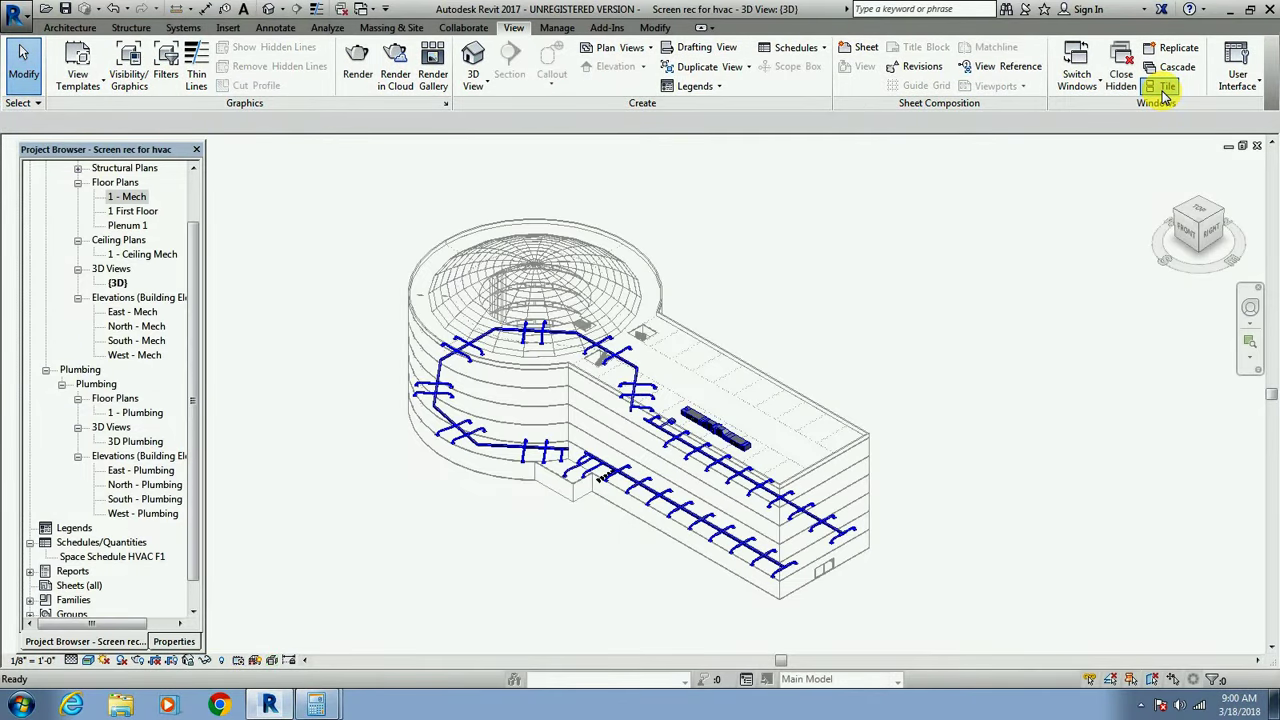
Tile the 3D view and floor plan windows, then zoom in on the 3D air handler.
left_click(1165, 92)
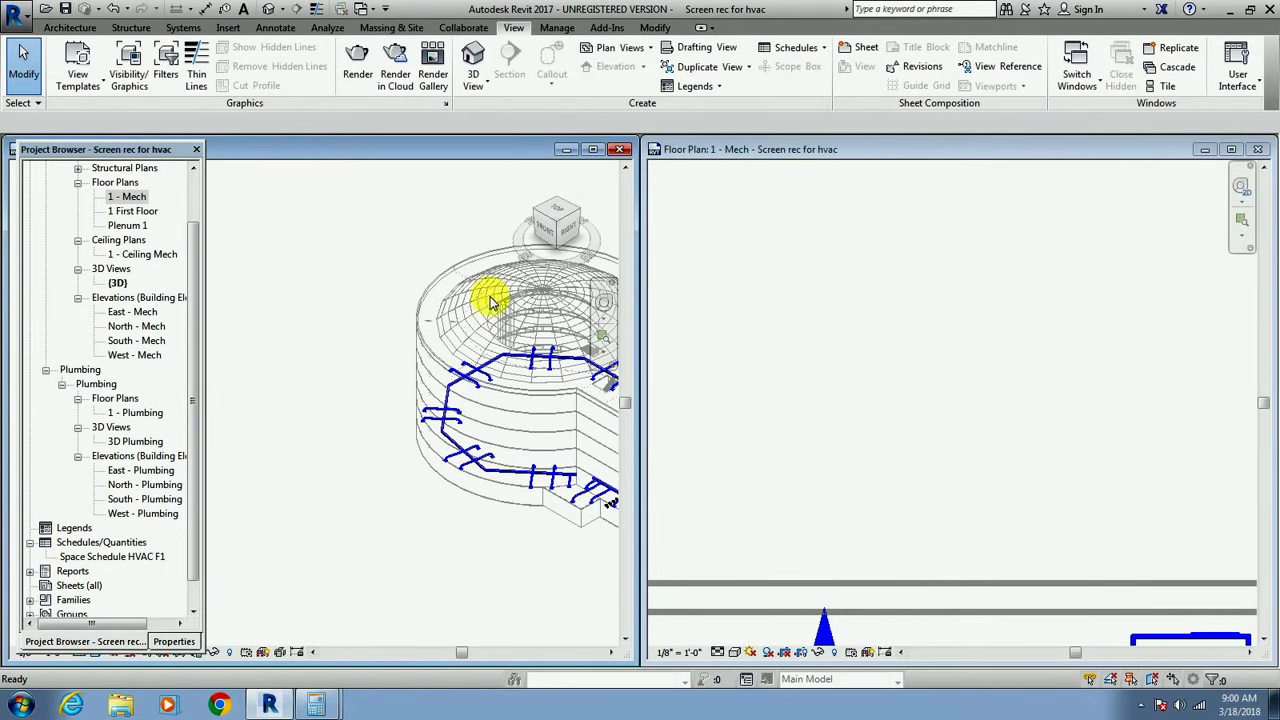
scroll(446, 646, "down", 2)
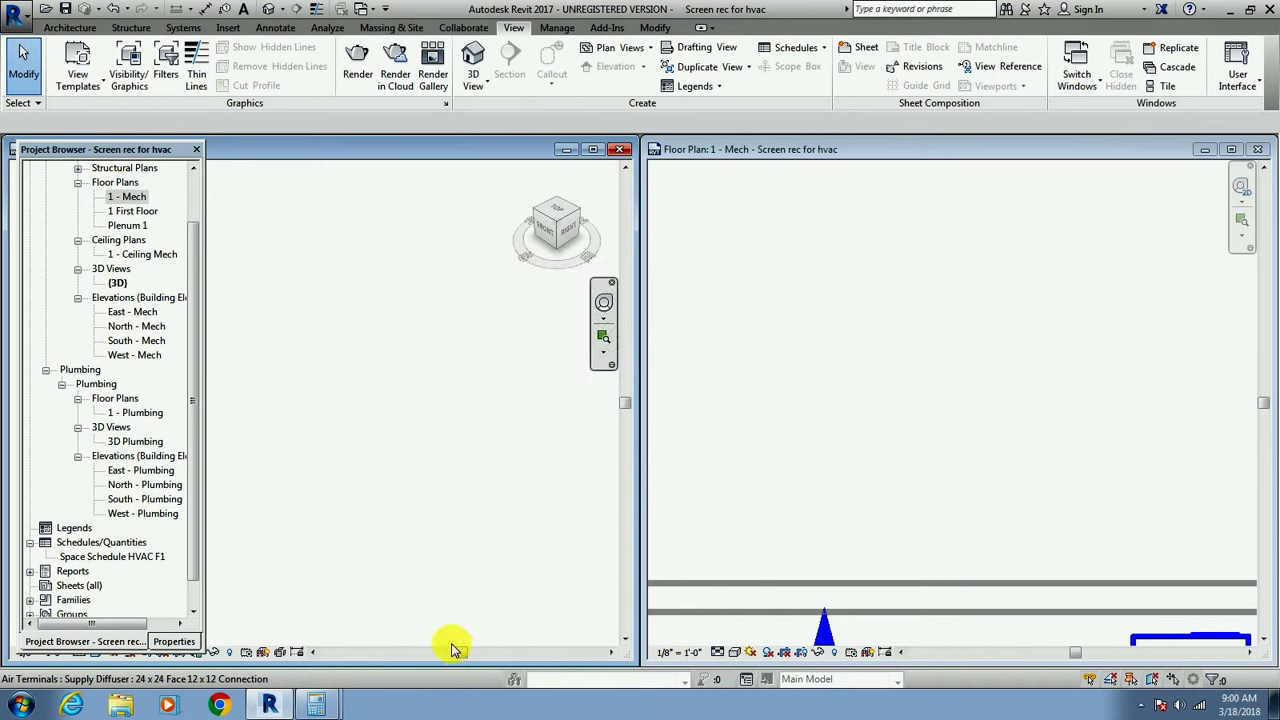
scroll(457, 648, "up", 5)
scroll(486, 648, "up", 3)
scroll(508, 654, "down", 3)
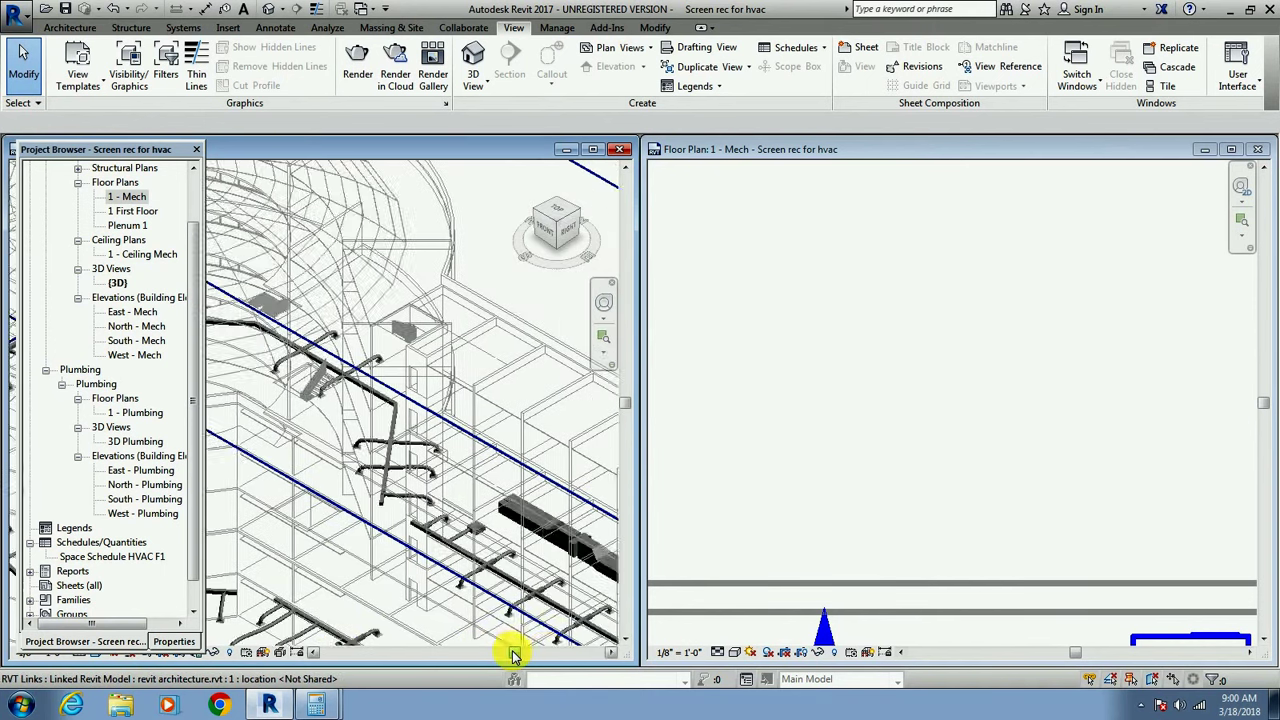
scroll(508, 654, "down", 1)
scroll(448, 568, "up", 1)
scroll(448, 568, "up", 3)
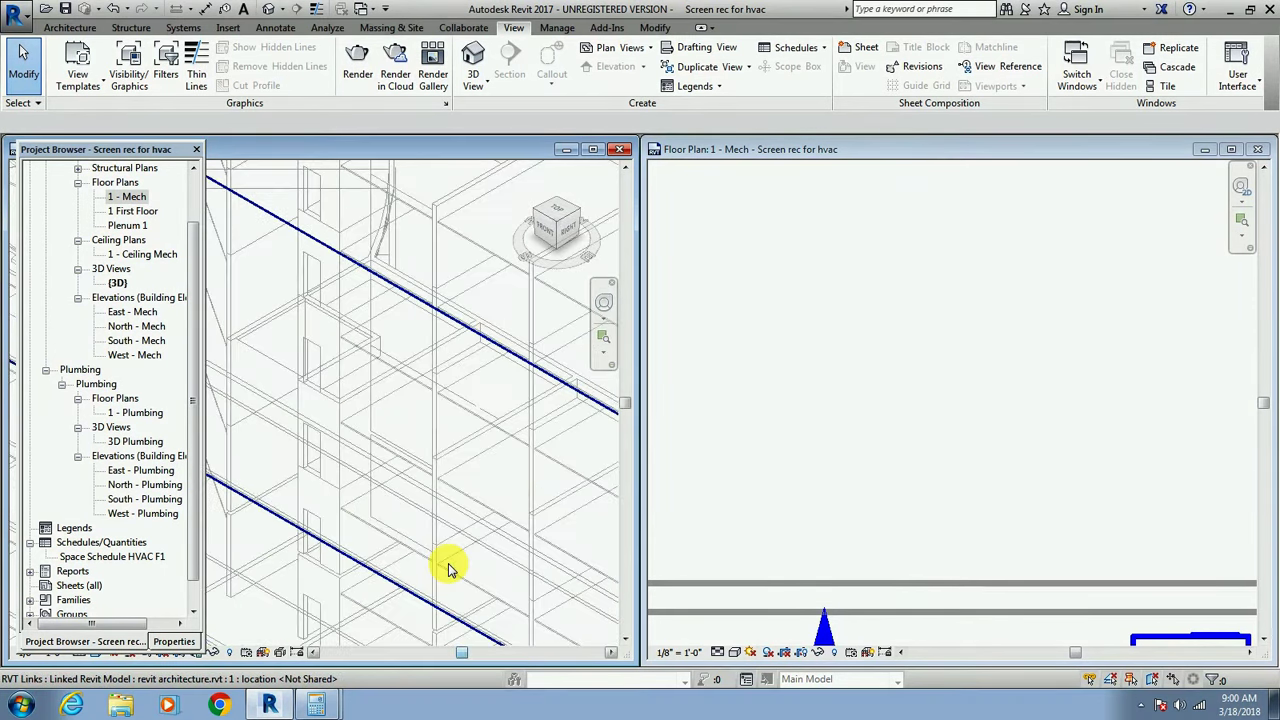
scroll(471, 534, "up", 1)
scroll(571, 477, "up", 1)
scroll(570, 478, "down", 1)
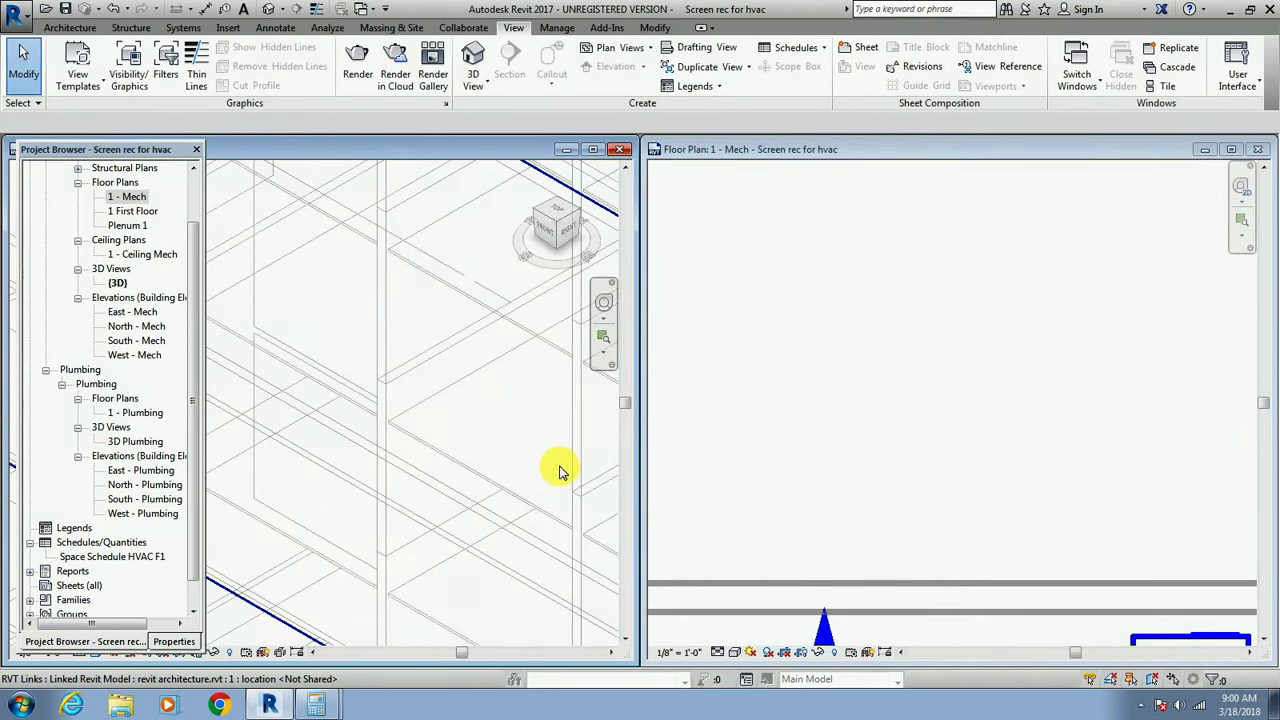
scroll(534, 457, "down", 2)
scroll(534, 457, "up", 2)
scroll(534, 457, "up", 1)
scroll(503, 607, "down", 1)
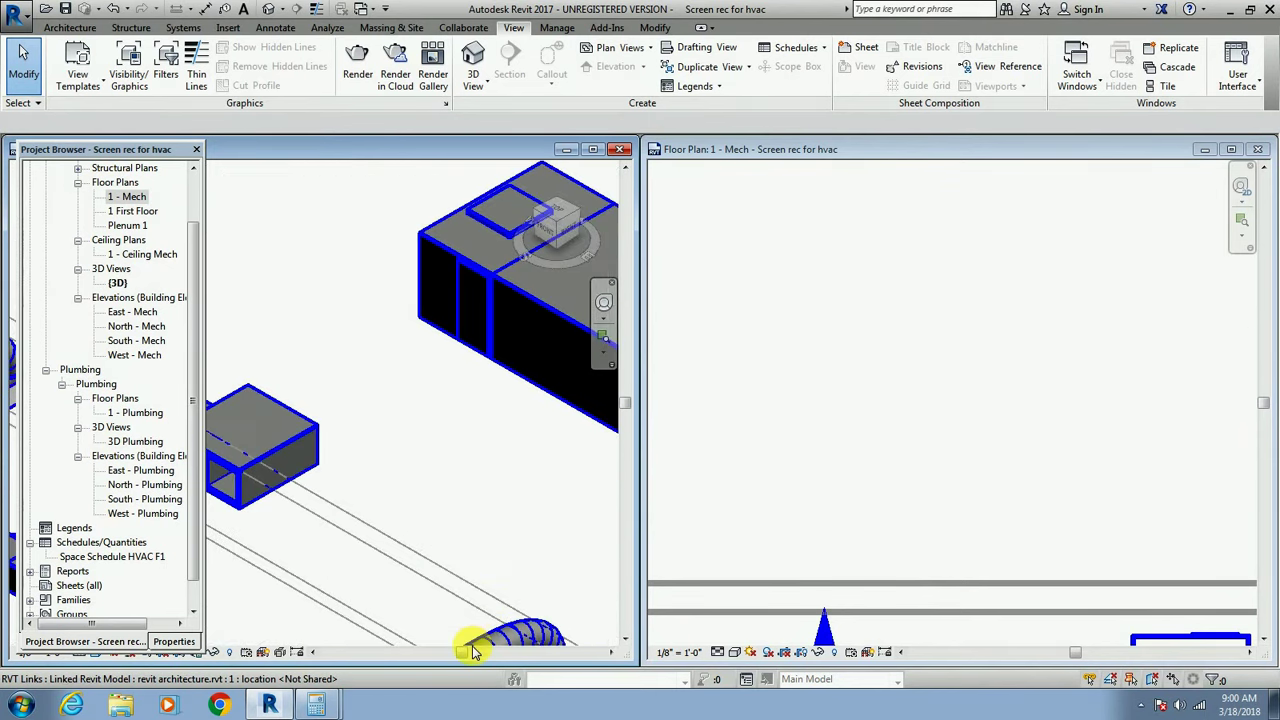
scroll(467, 650, "up", 1)
scroll(468, 652, "up", 2)
scroll(468, 652, "down", 2)
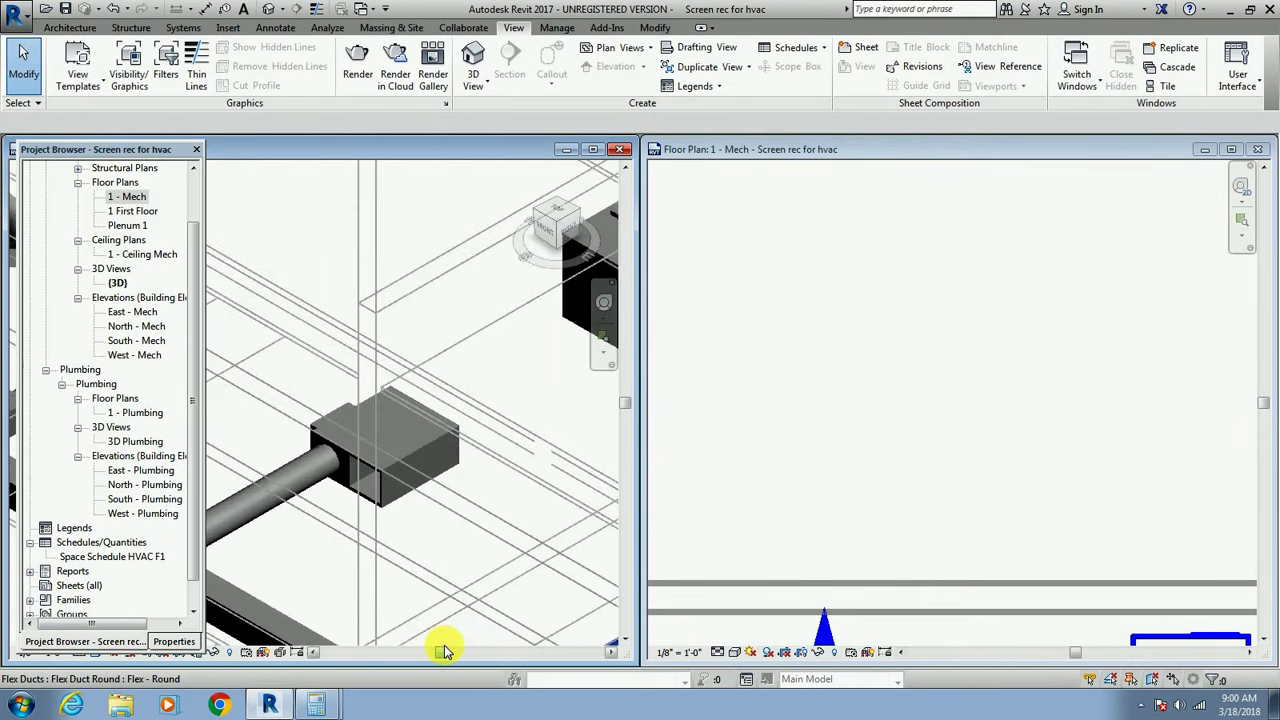
scroll(455, 651, "up", 1)
scroll(457, 651, "up", 1)
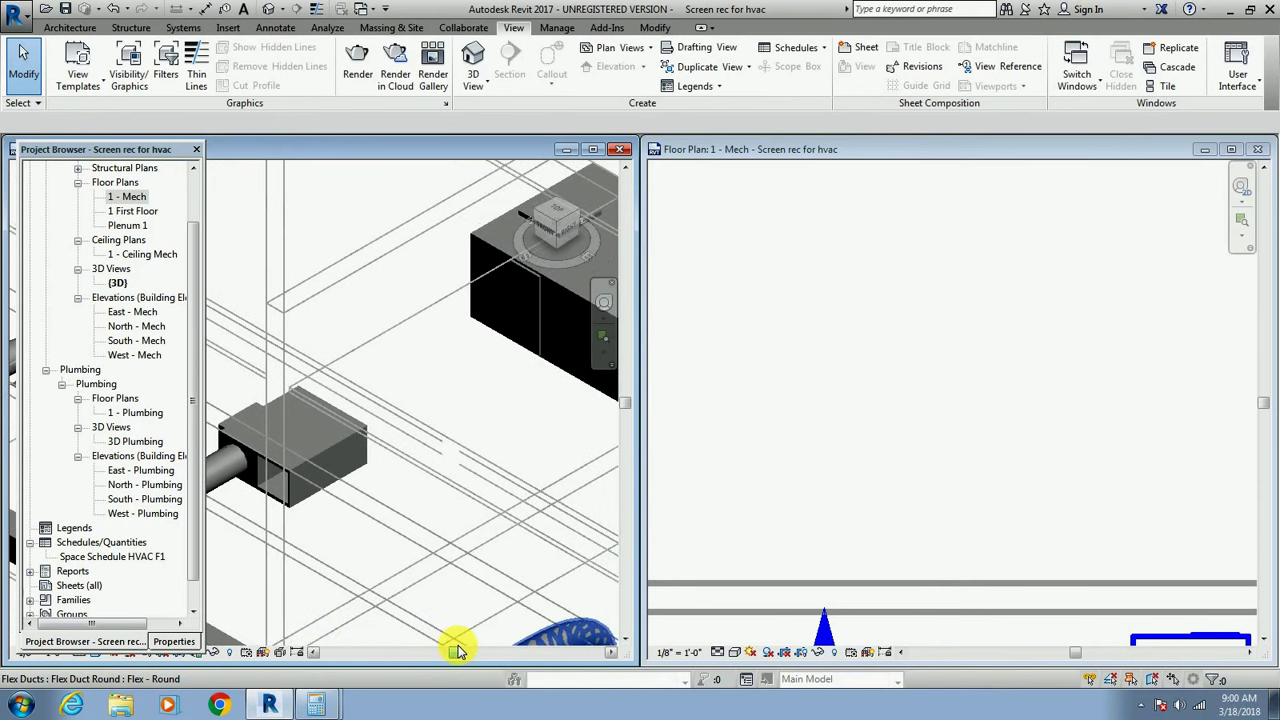
scroll(457, 651, "up", 1)
scroll(457, 651, "up", 1)
scroll(600, 390, "down", 1)
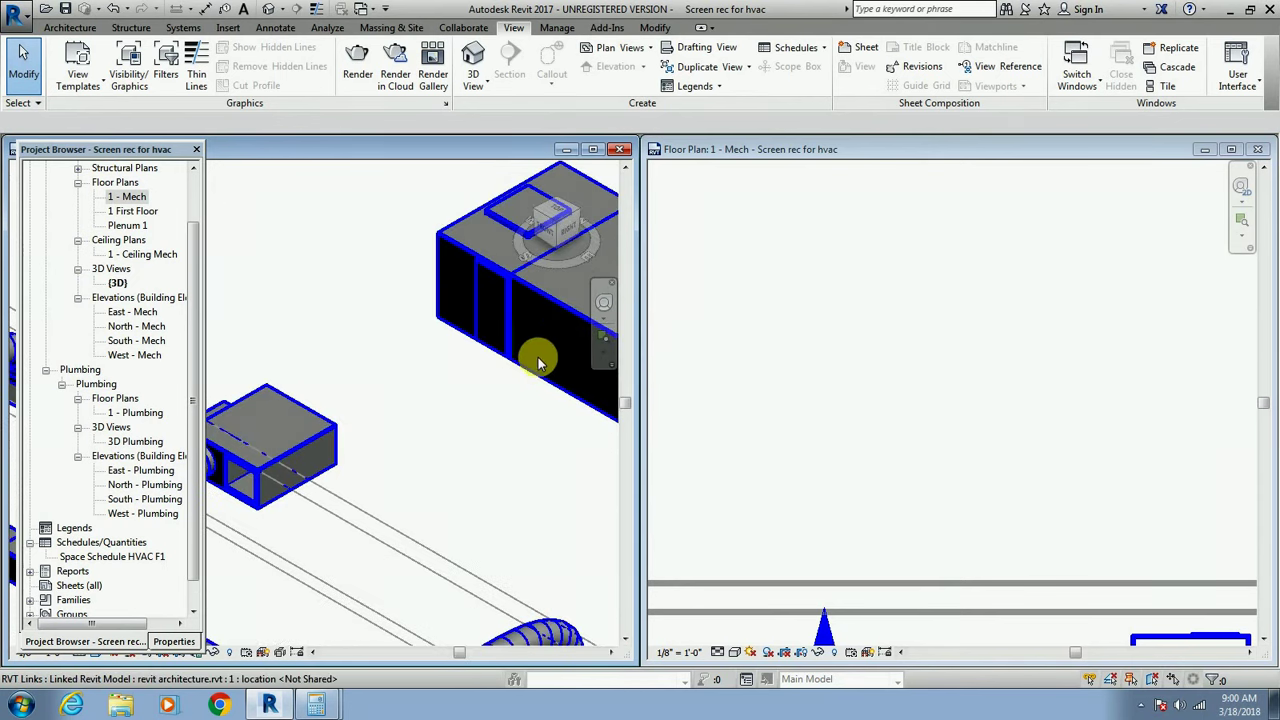
Make the 1 - Mech floor plan window active and zoom within it.
left_click(1075, 472)
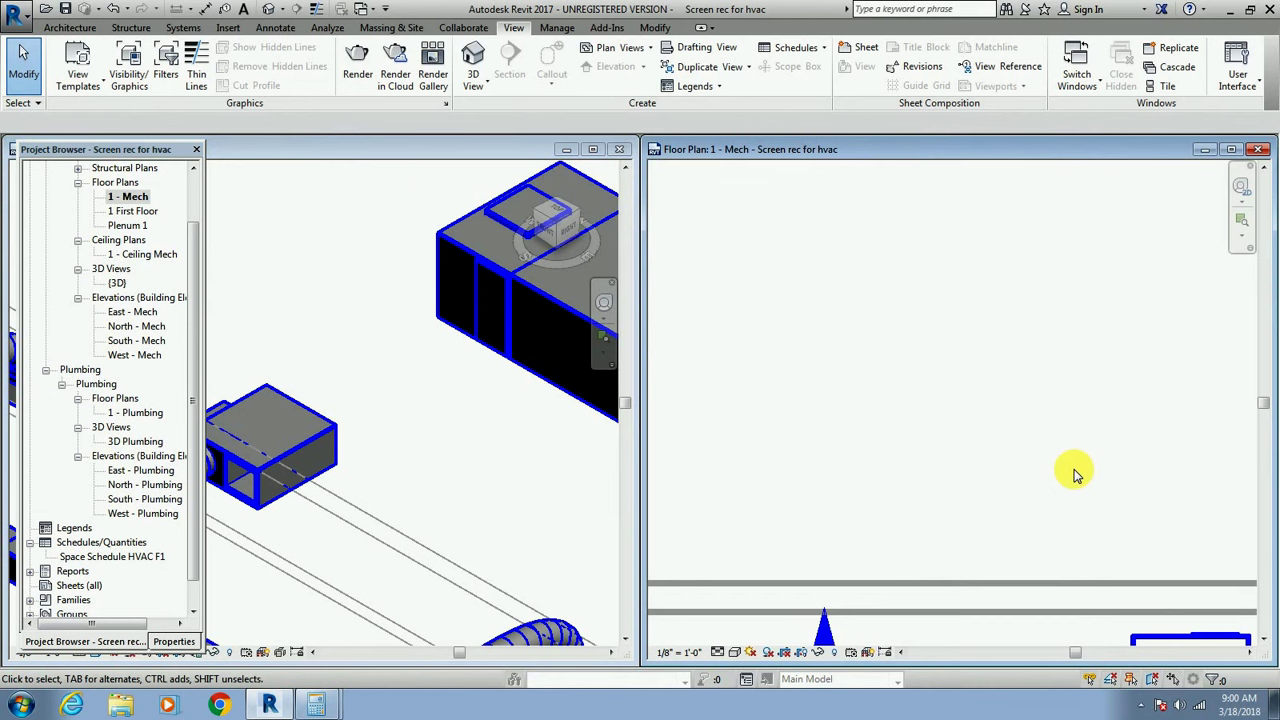
scroll(1105, 560, "down", 3)
scroll(1108, 563, "down", 1)
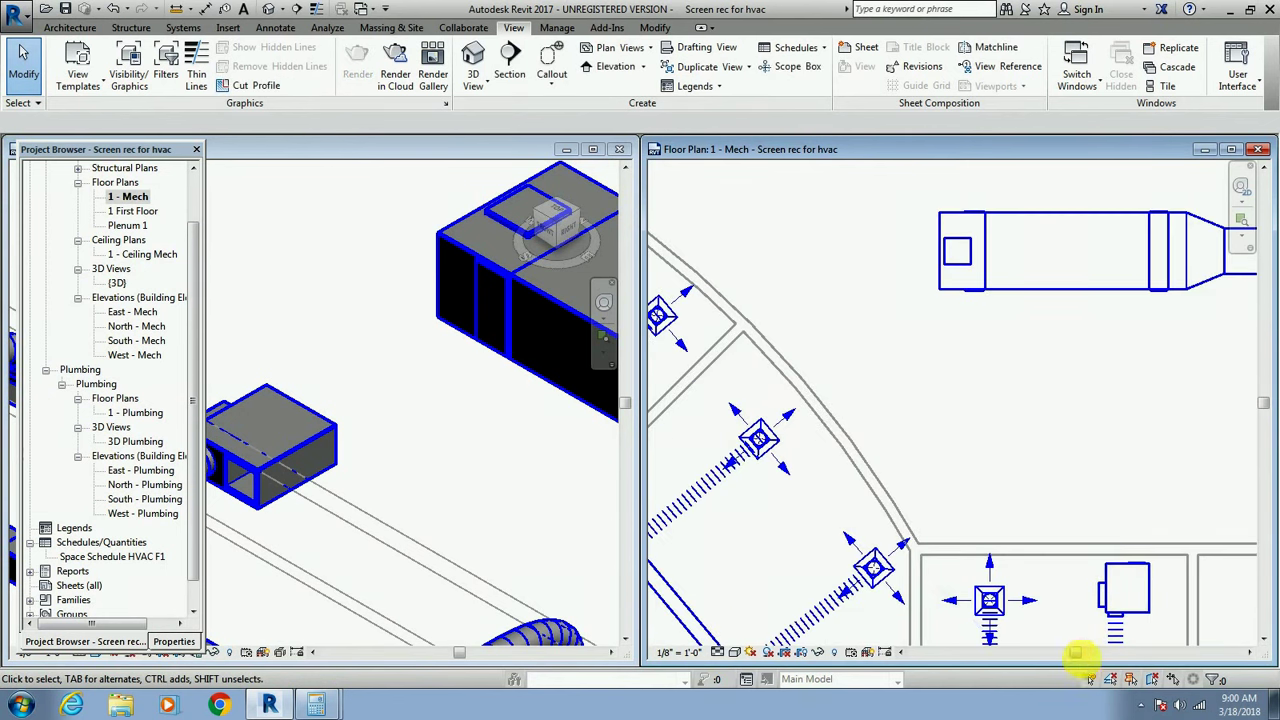
scroll(1073, 657, "up", 2)
scroll(1135, 524, "up", 2)
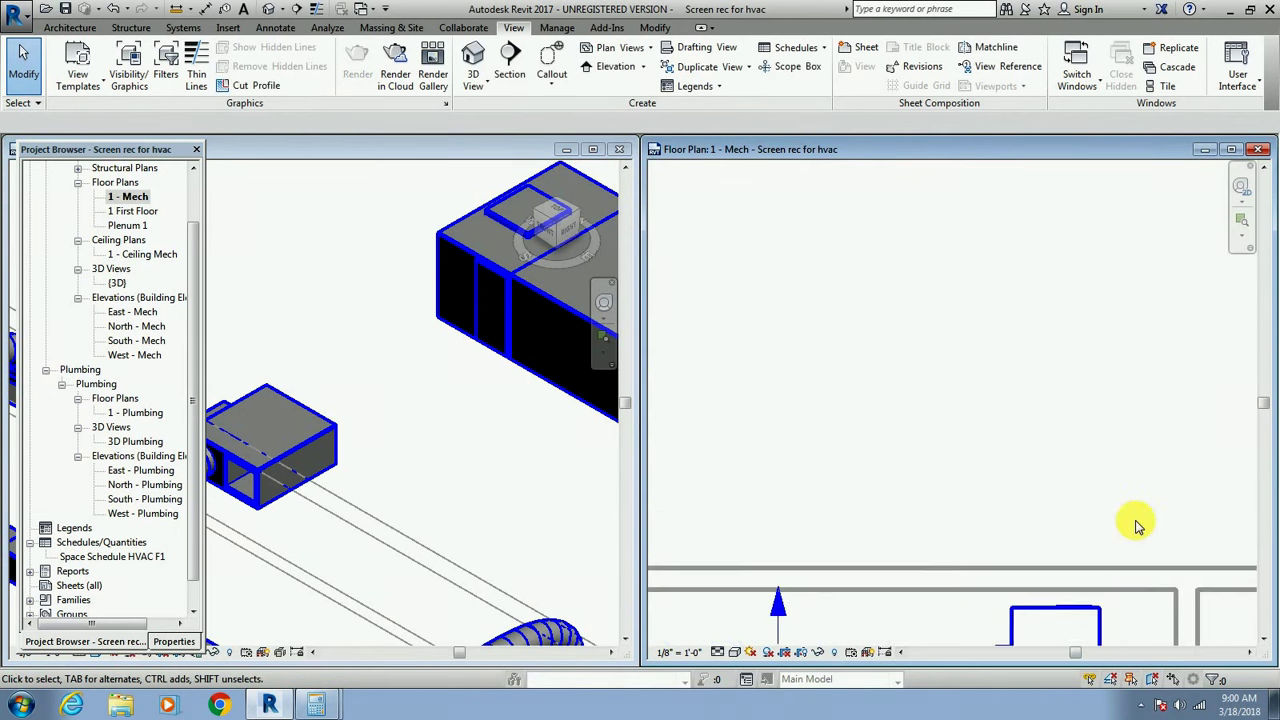
scroll(1135, 524, "down", 2)
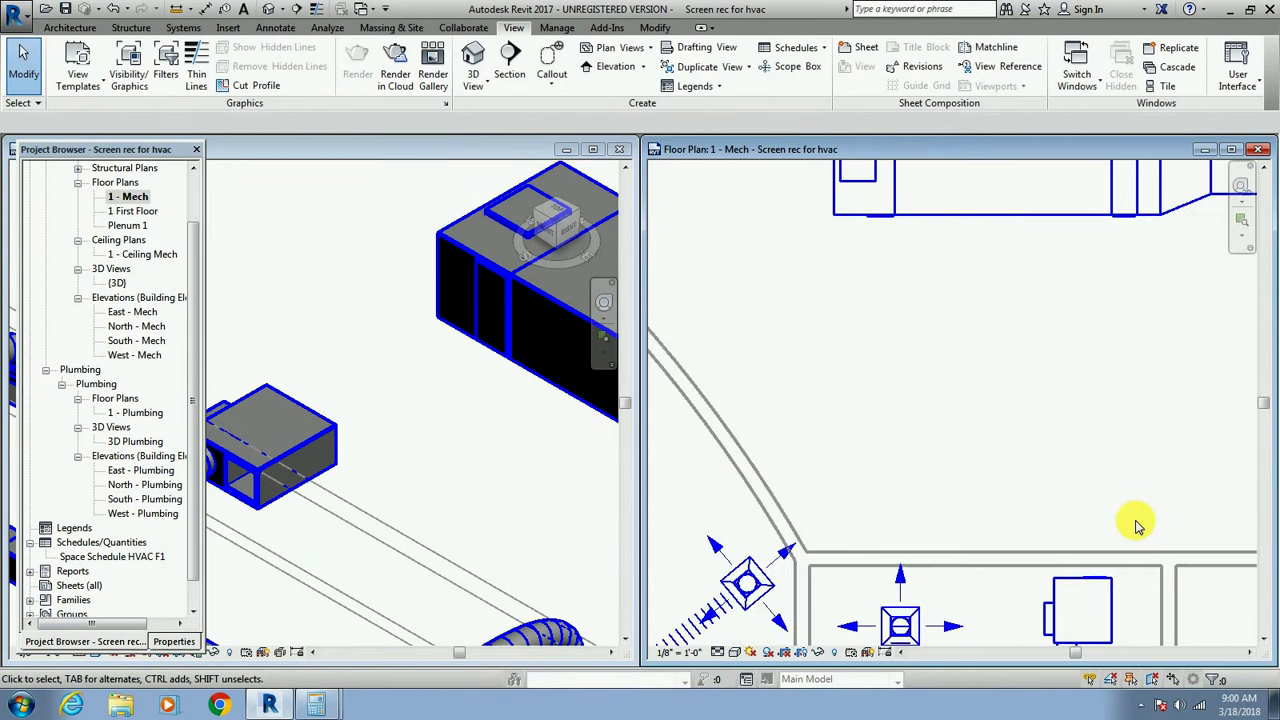
Draw a 14" x 11" duct from the VAV outlet through elbows up to the AHU fan module.
left_click(1100, 585)
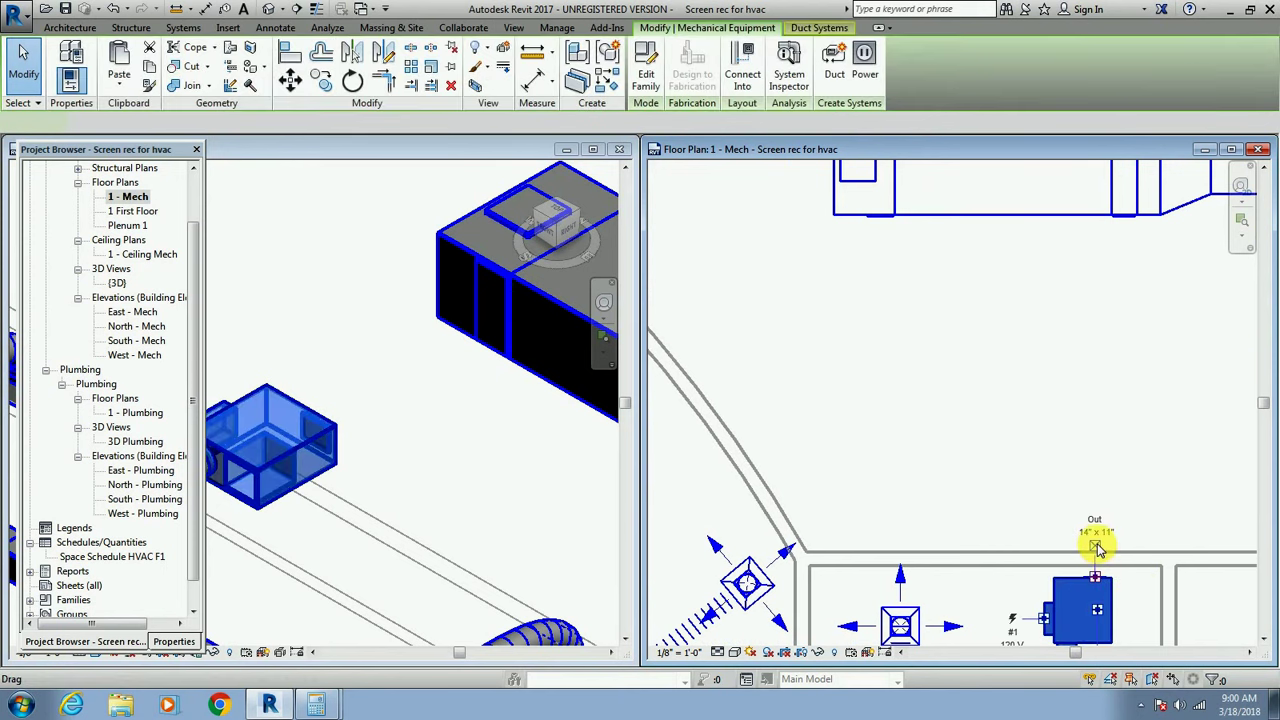
right_click(1097, 548)
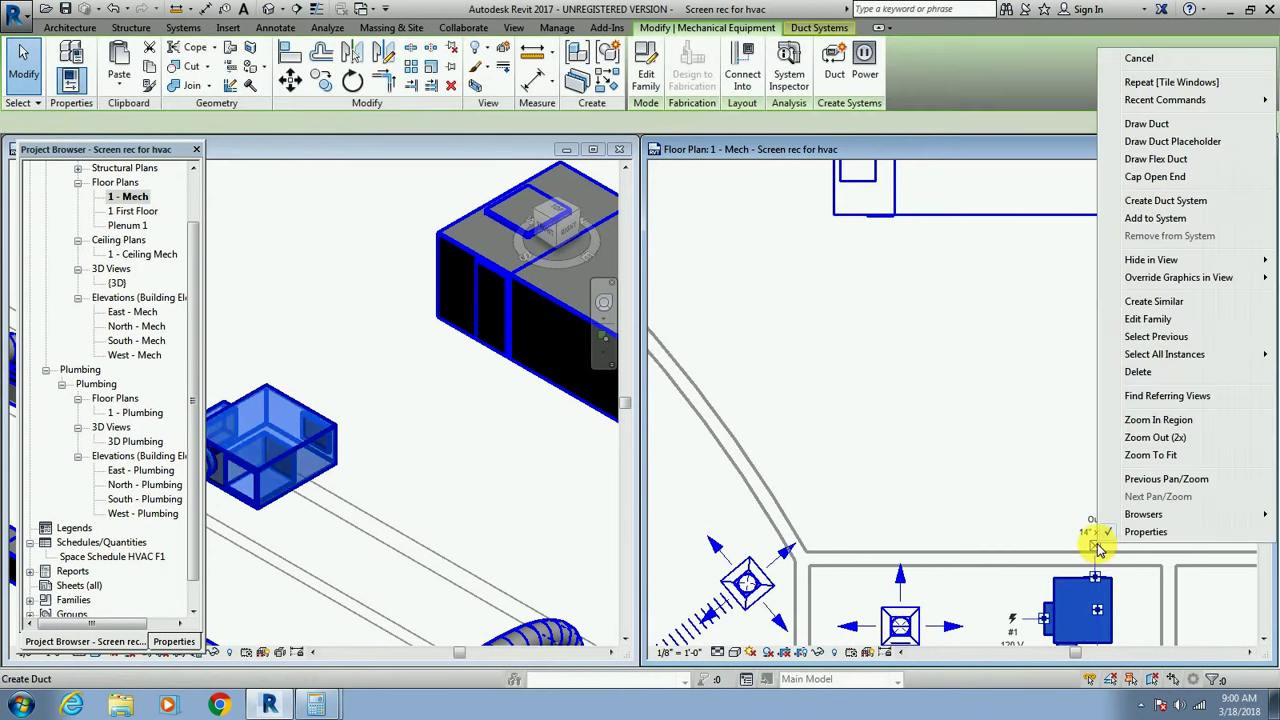
left_click(1147, 124)
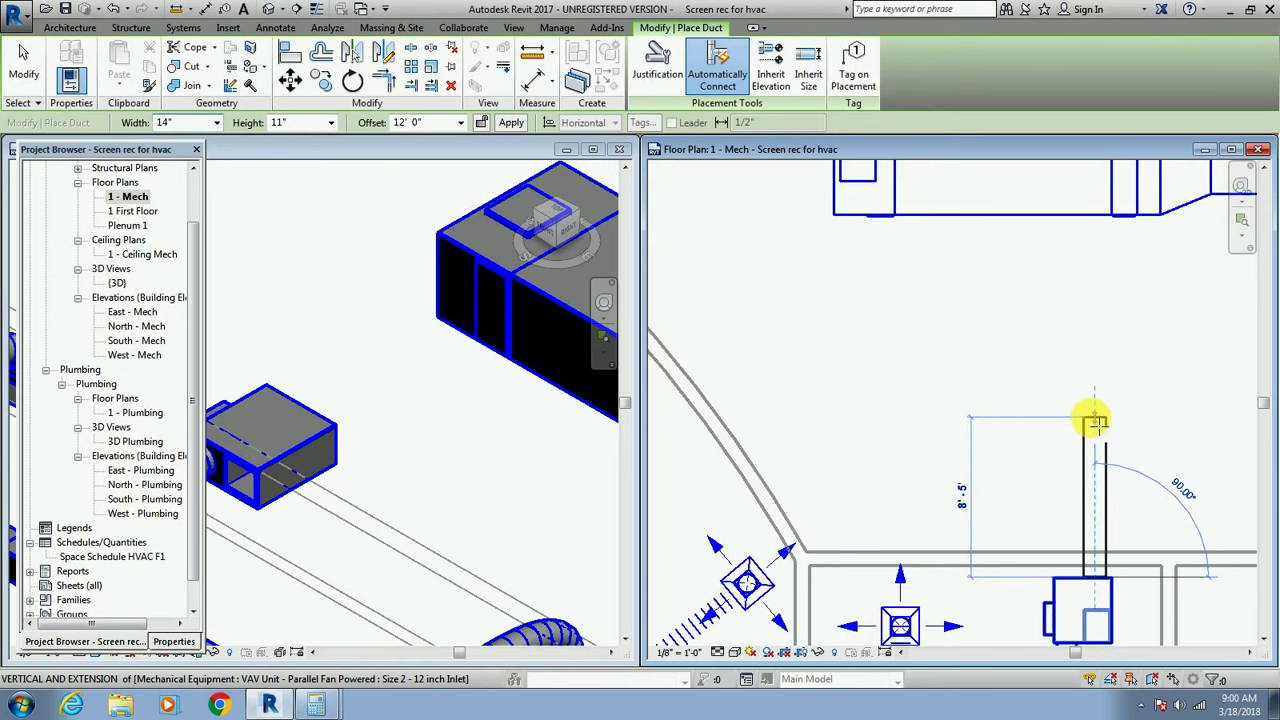
left_click(1095, 420)
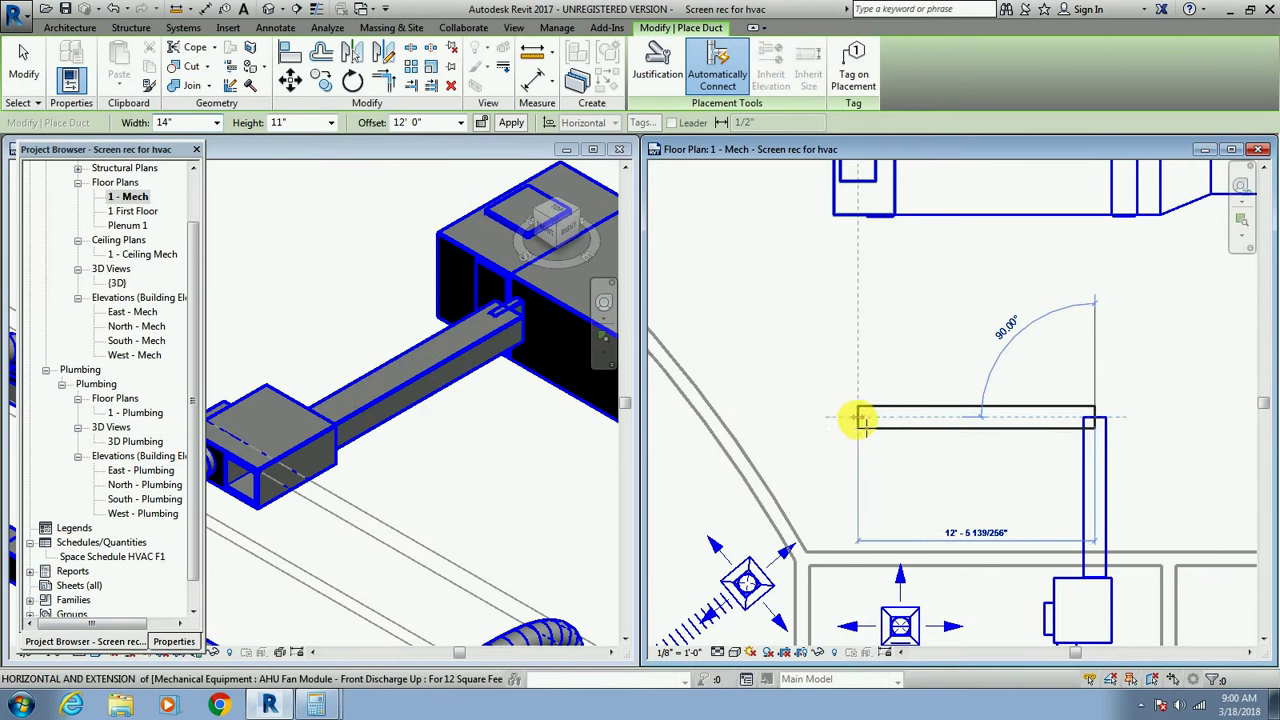
left_click(861, 420)
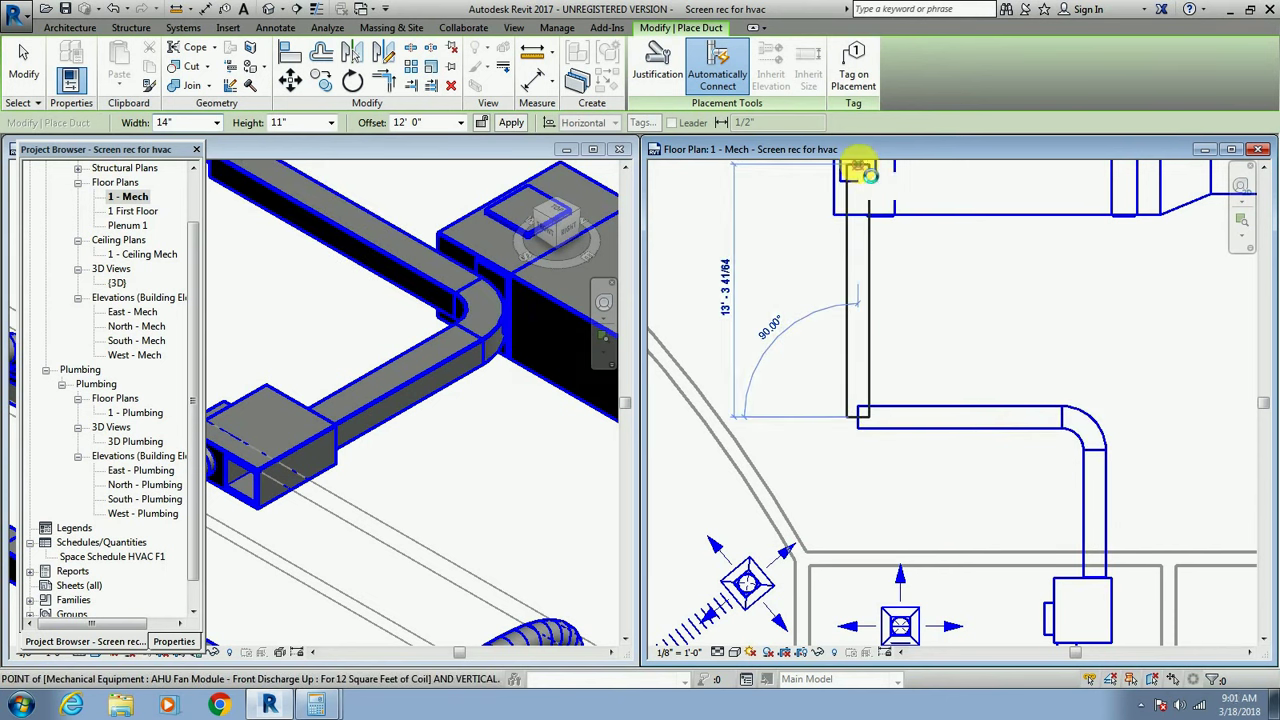
left_click(866, 172)
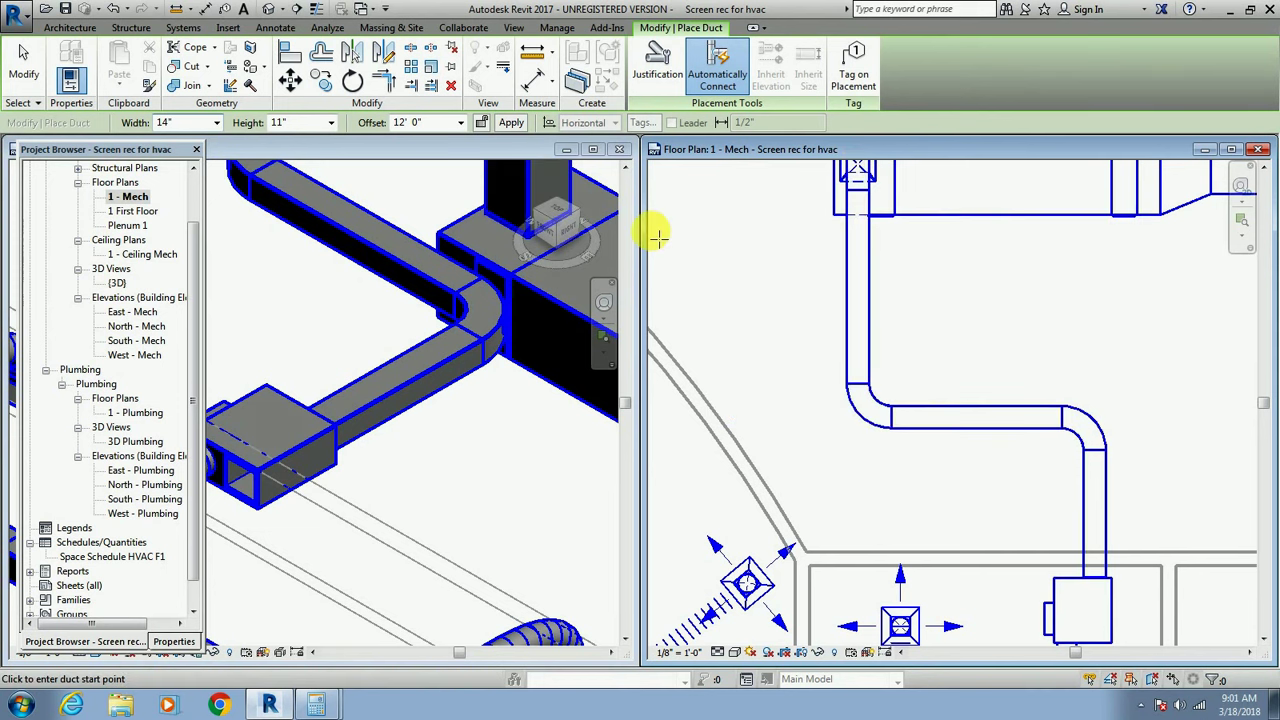
scroll(657, 235, "down", 2)
scroll(657, 235, "down", 1)
Maximize the {3D} view window, deselect the linked architectural model, and zoom in.
key("Escape")
key("Escape")
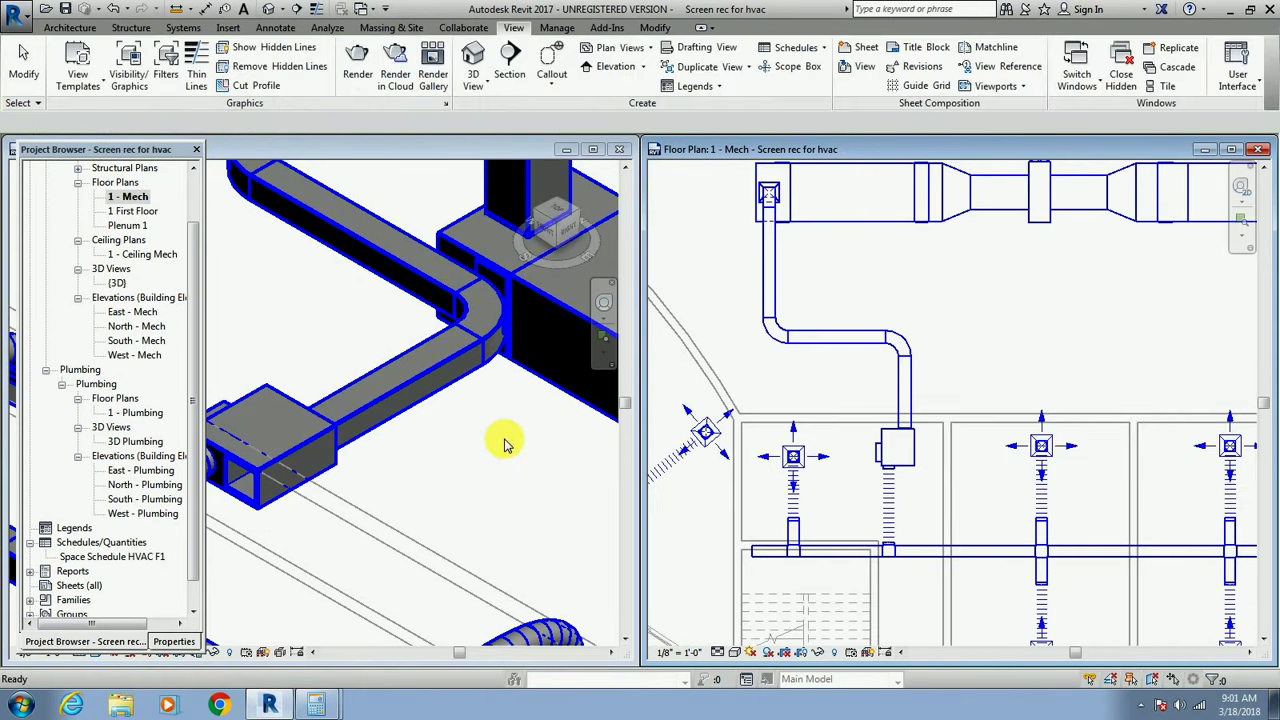
left_click(505, 443)
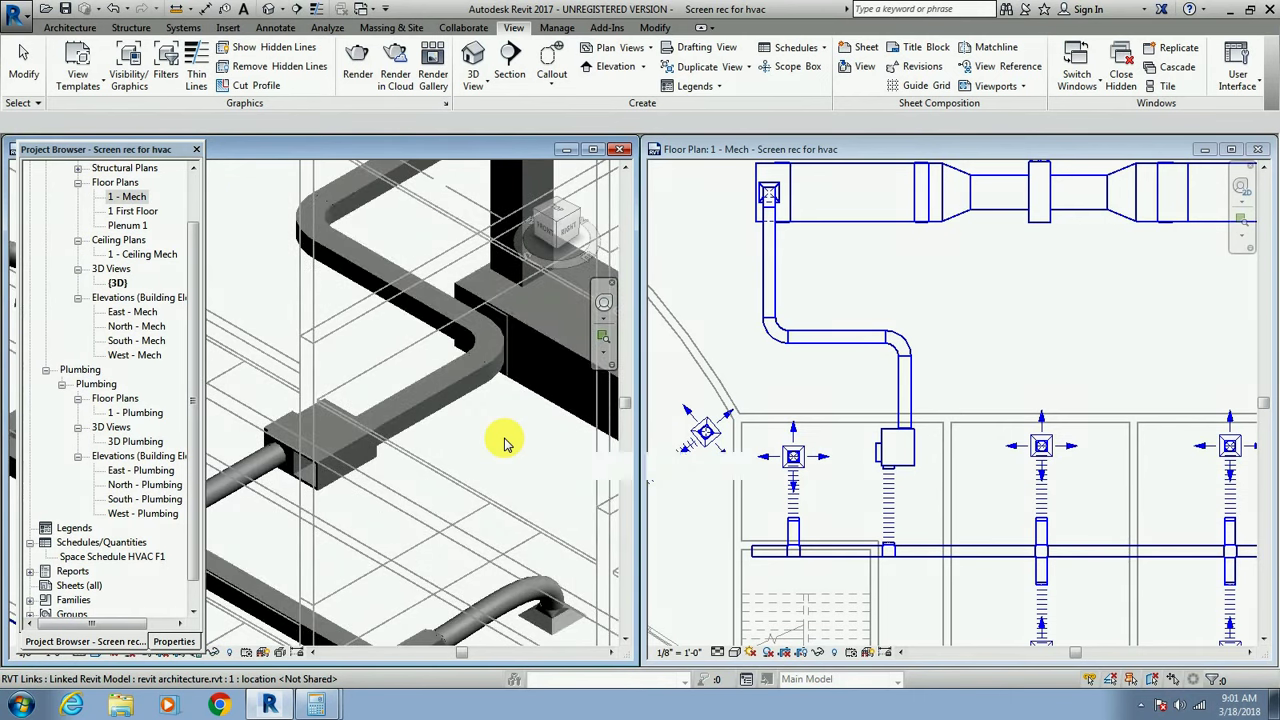
scroll(505, 443, "down", 3)
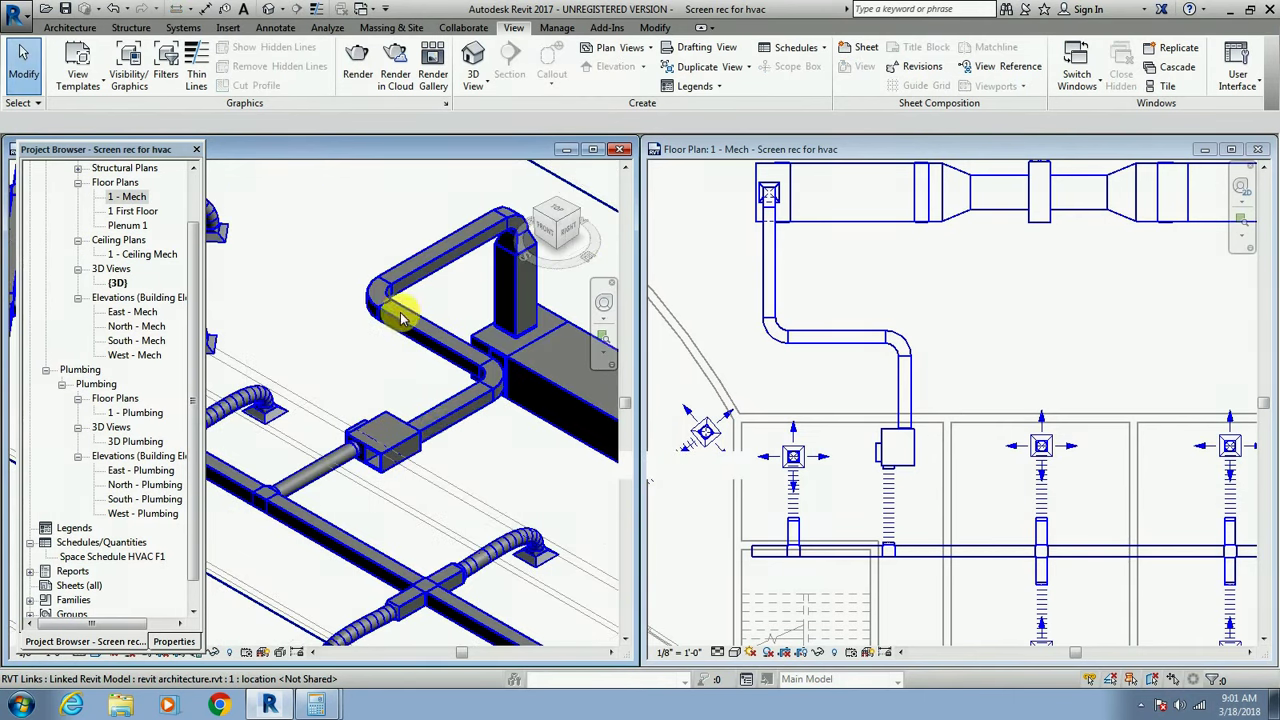
left_click(531, 455)
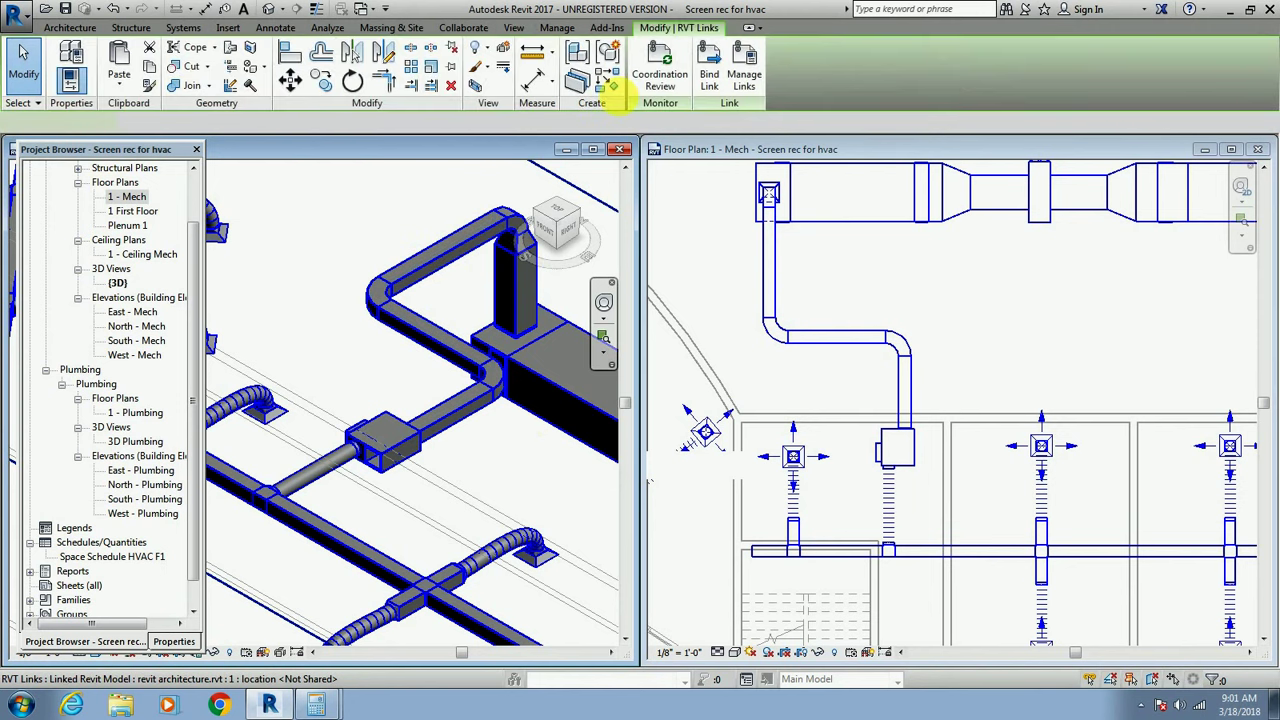
left_click(591, 150)
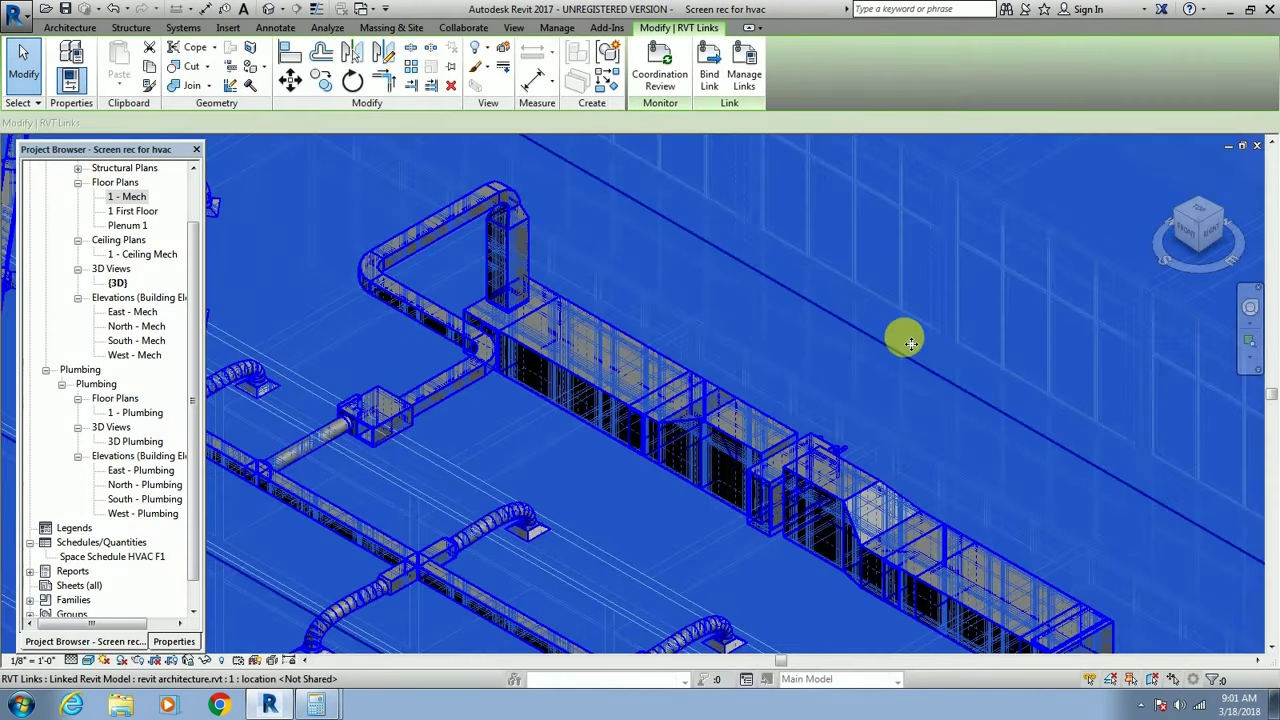
left_click(880, 390)
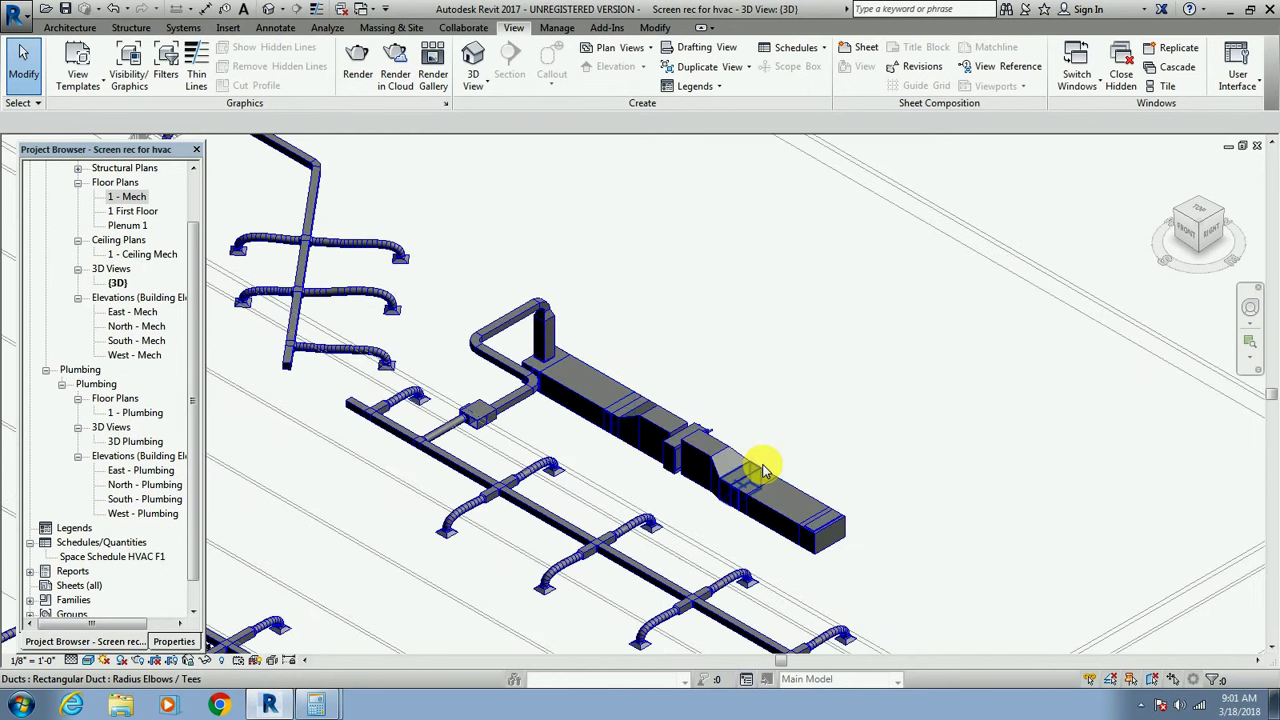
scroll(770, 473, "down", 2)
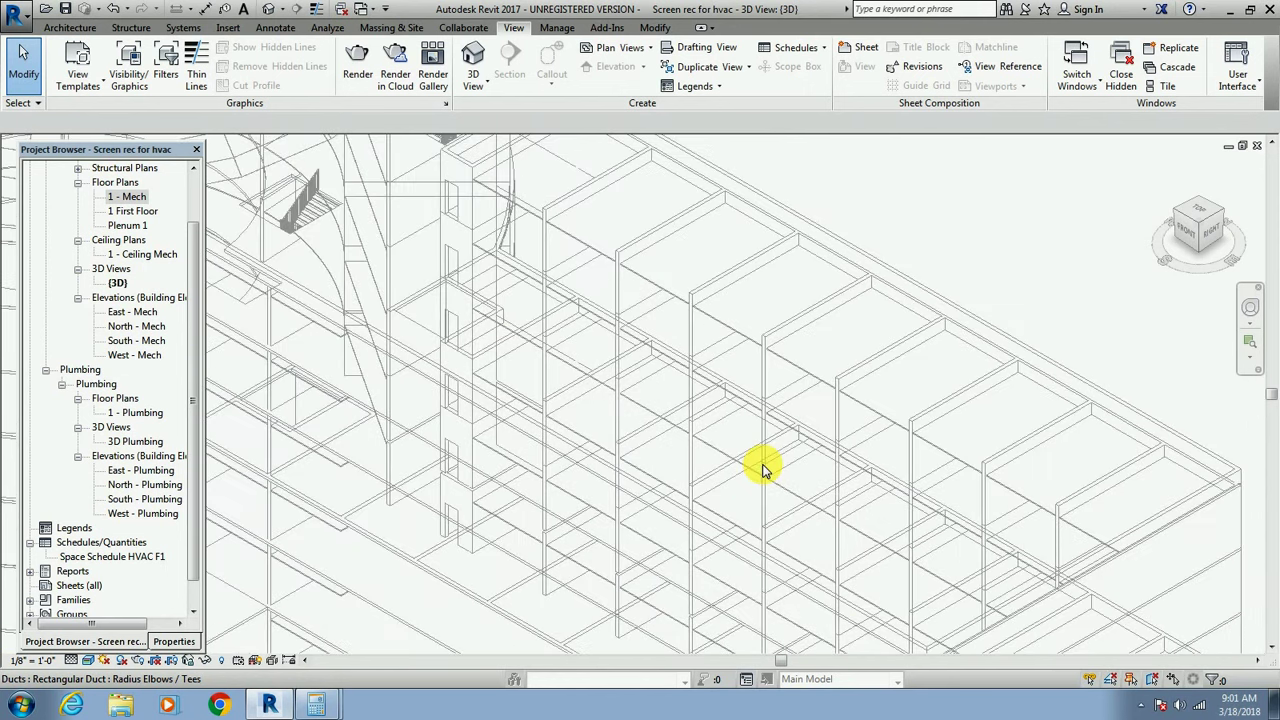
scroll(778, 427, "up", 3)
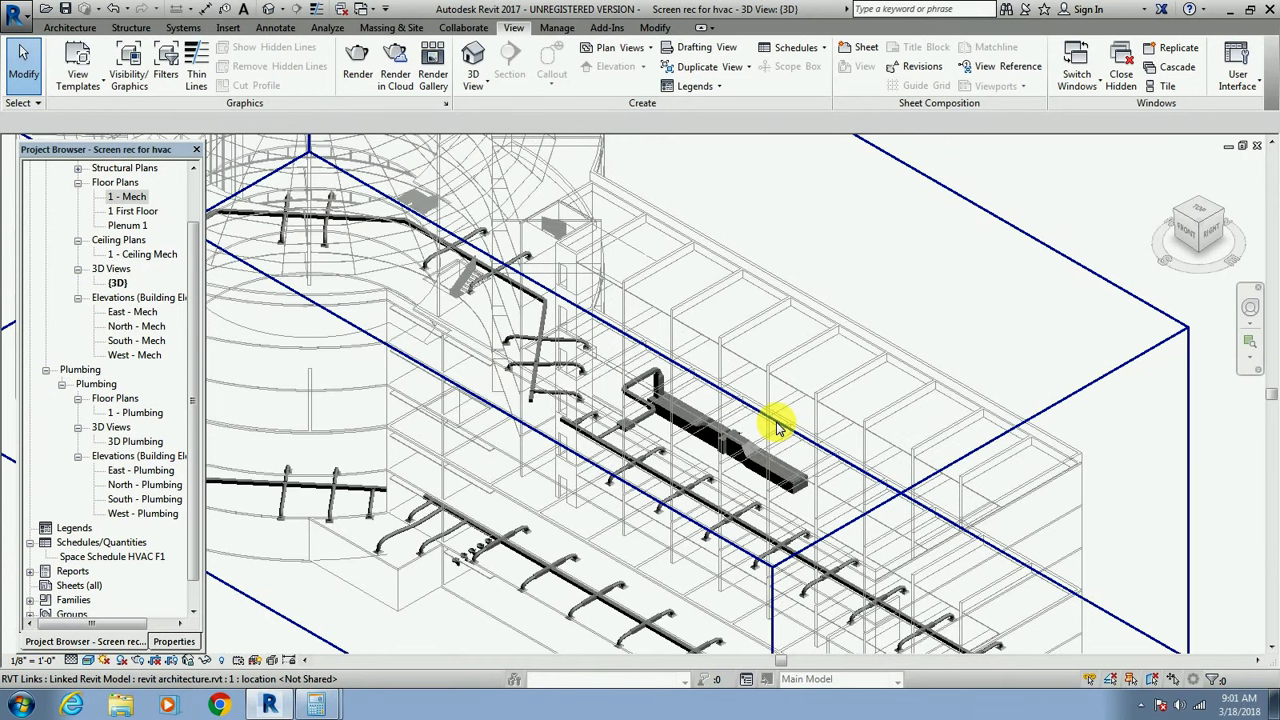
scroll(788, 432, "up", 3)
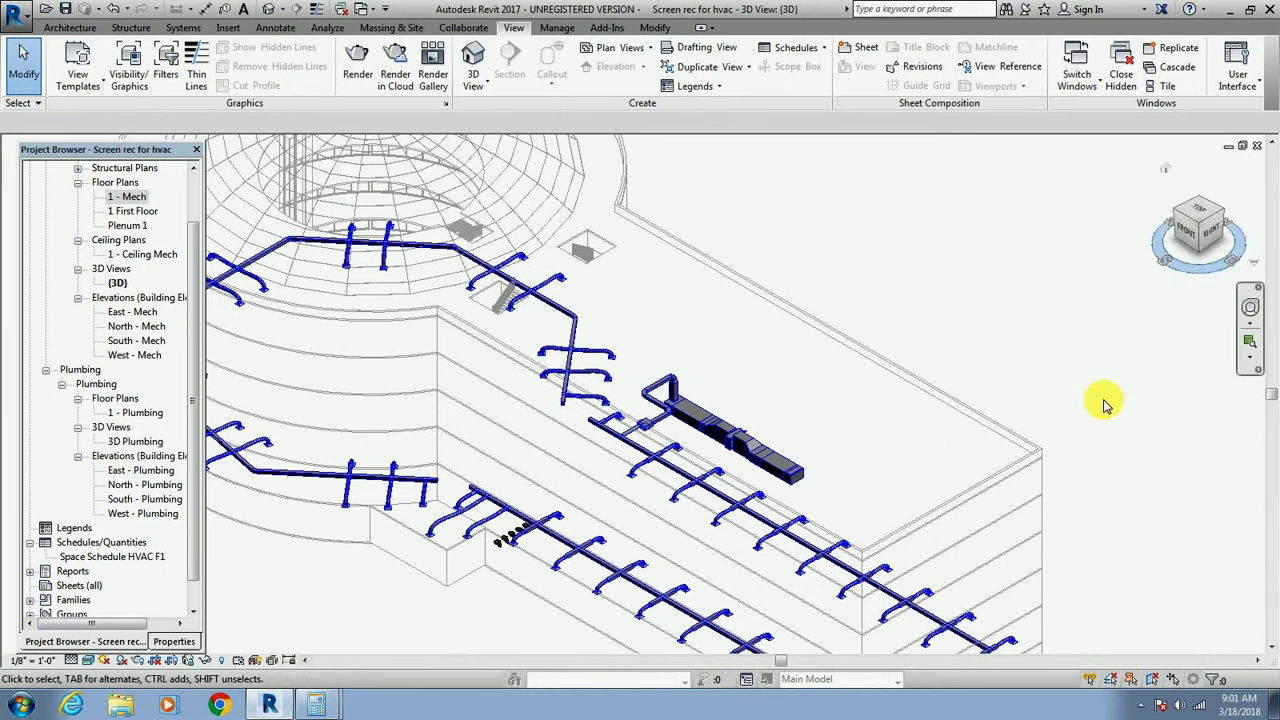
Orbit the 3D model to a new angle and zoom out to show the whole round building.
right_click(808, 232)
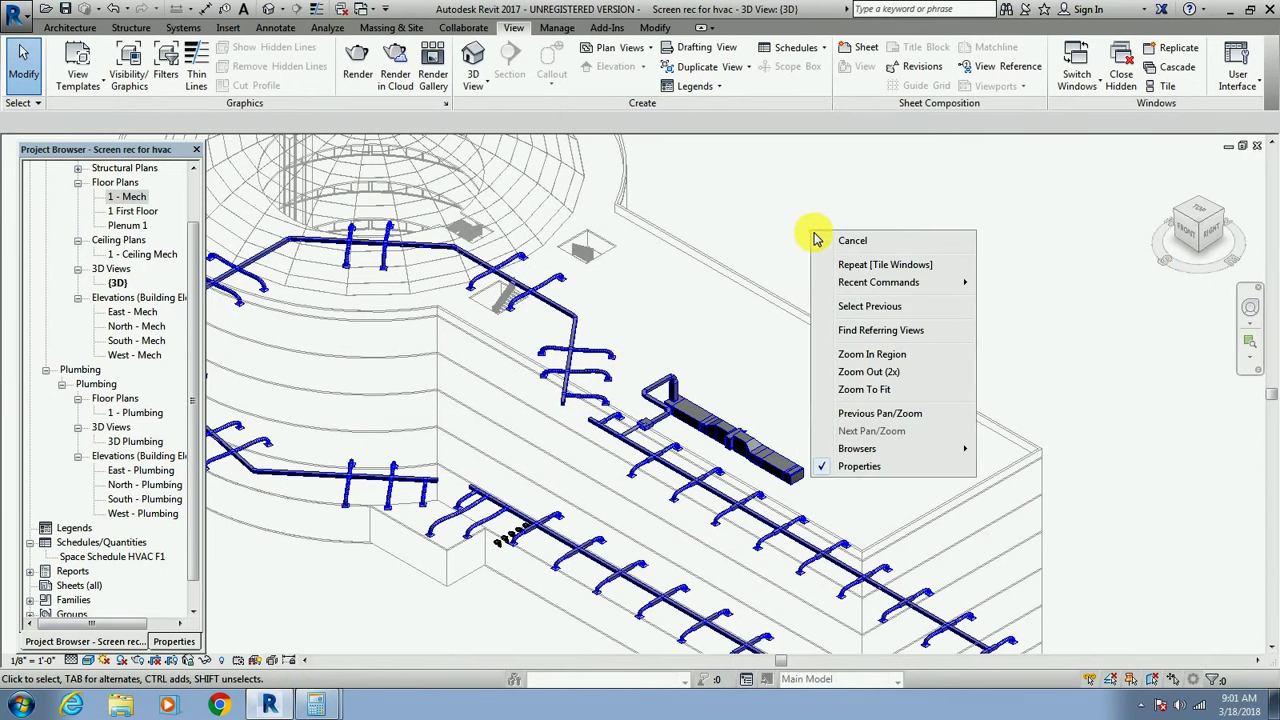
left_click(731, 215)
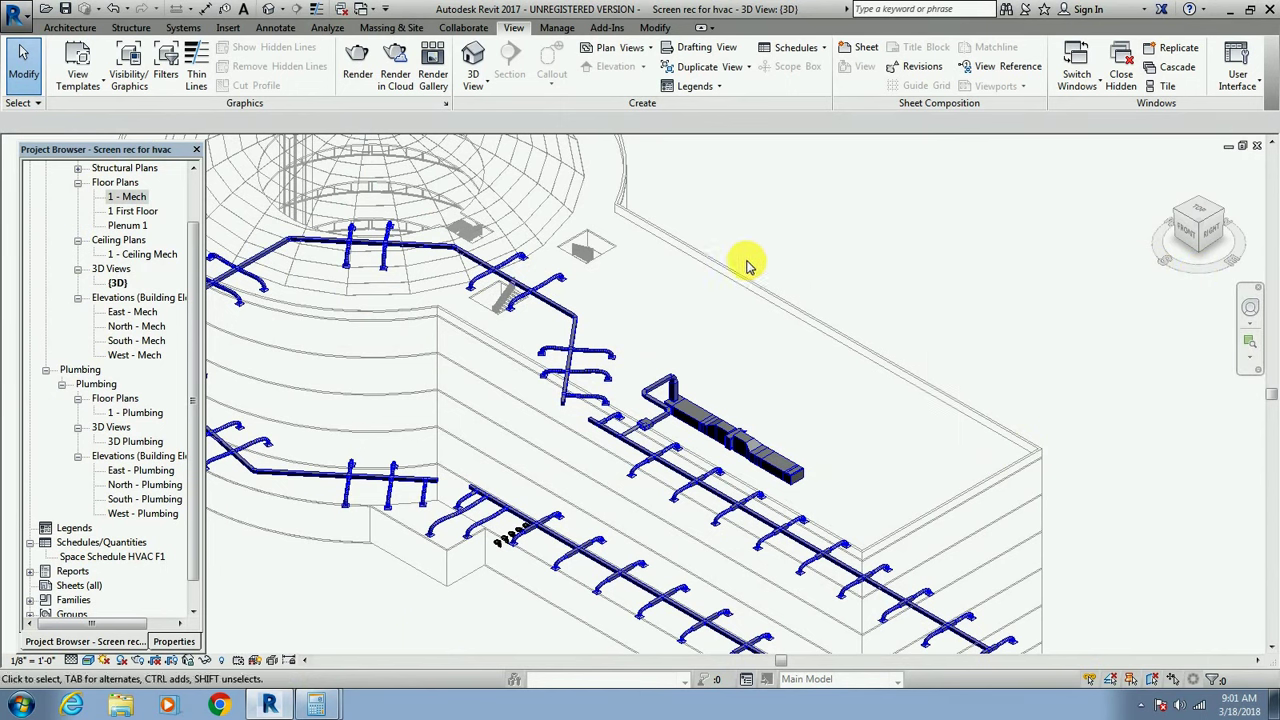
right_click(926, 286)
left_click(928, 280)
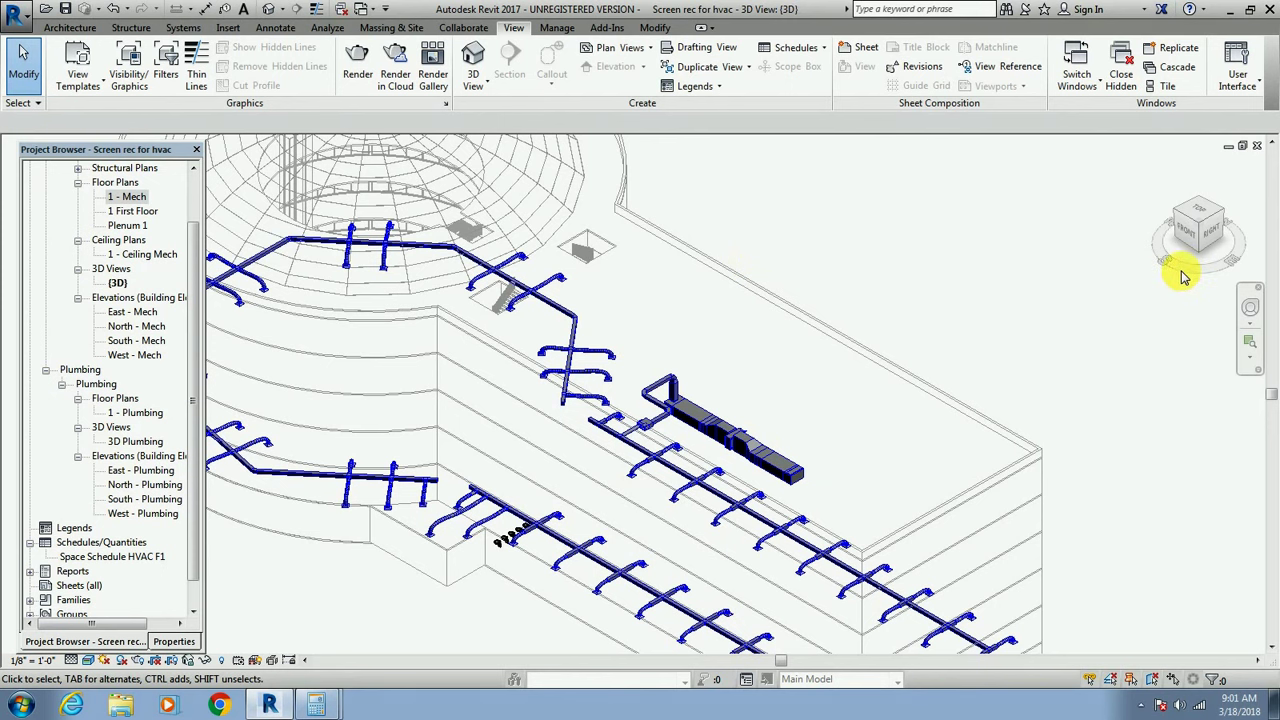
left_click_drag(1190, 272, 1000, 240)
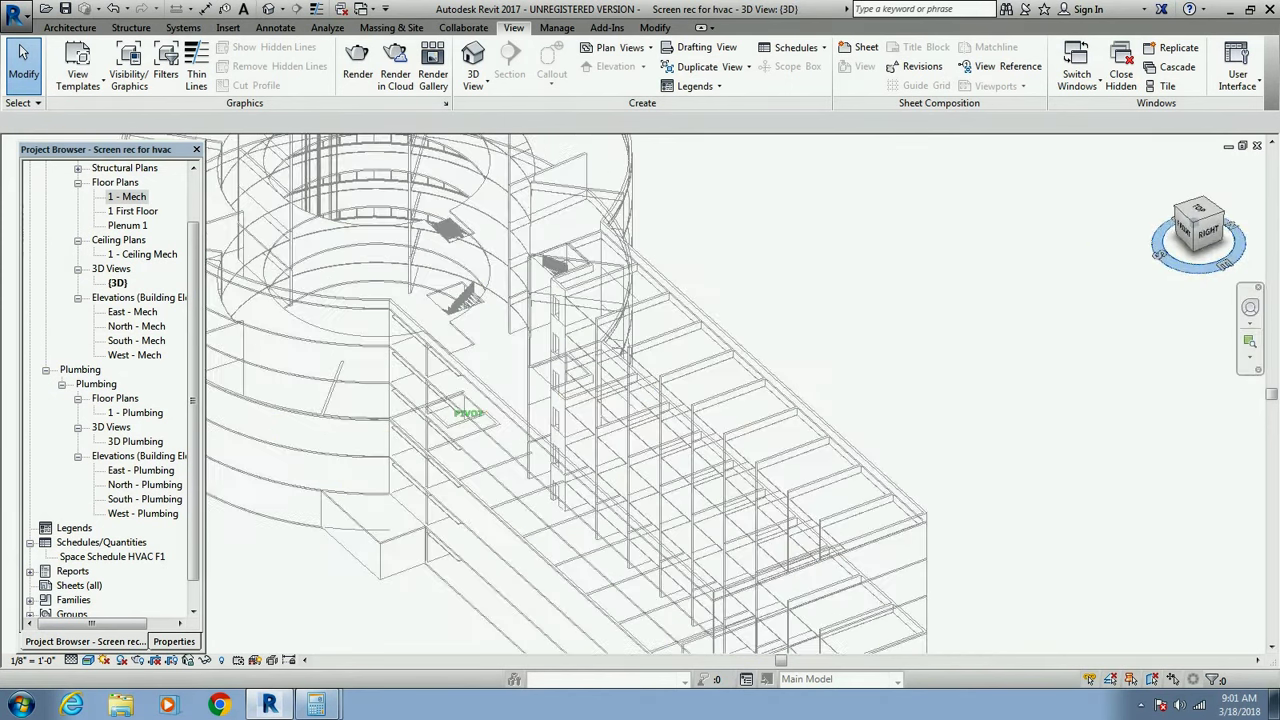
middle_click_drag(640, 400, 620, 400, "shift")
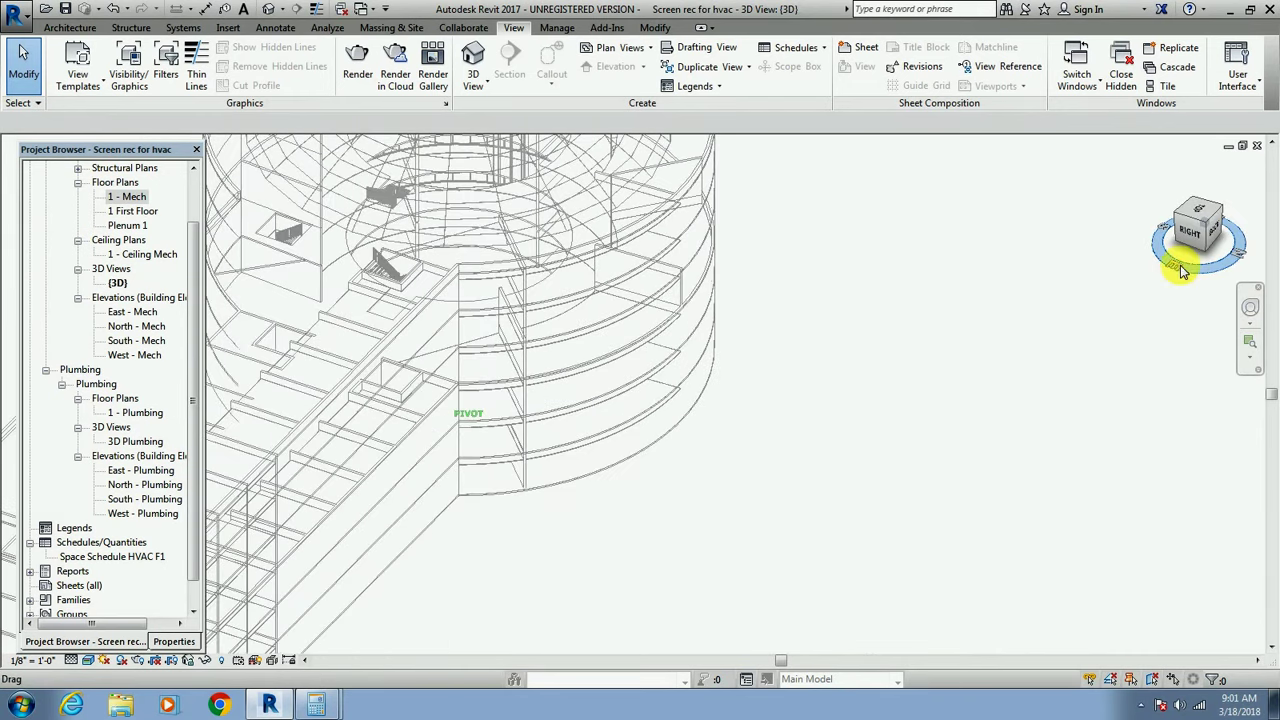
scroll(500, 425, "up", 3)
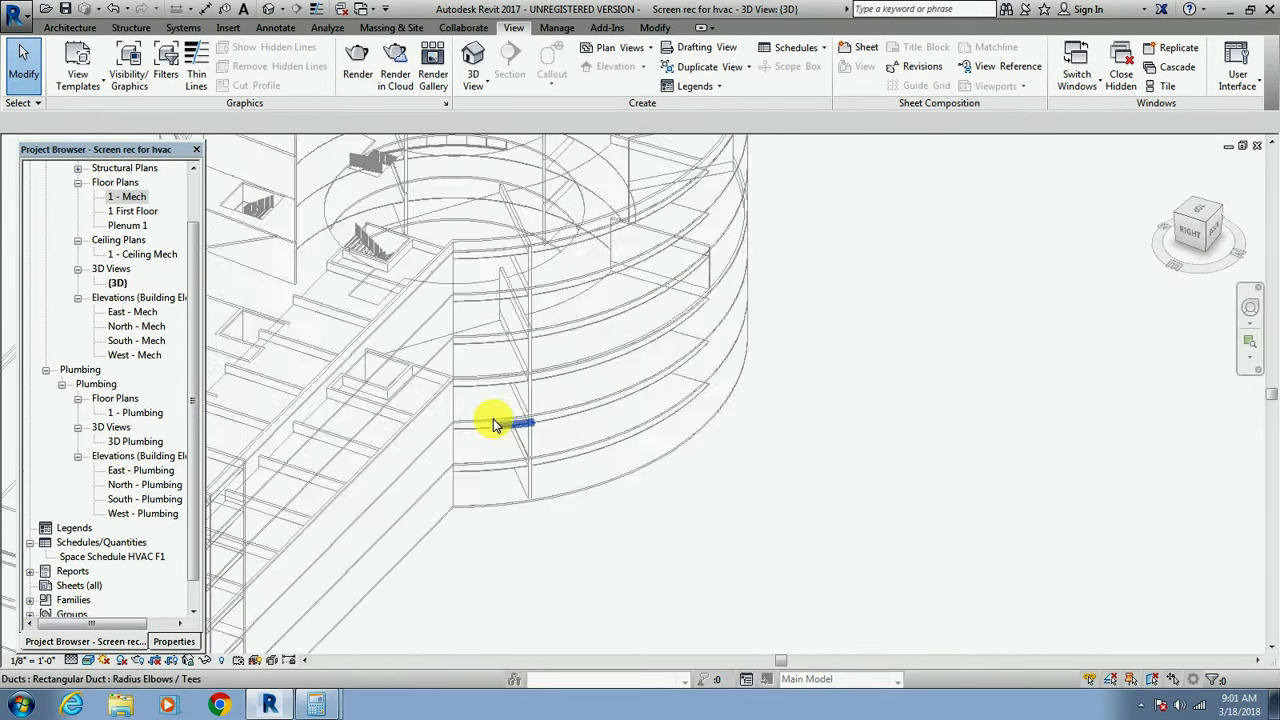
scroll(495, 425, "up", 2)
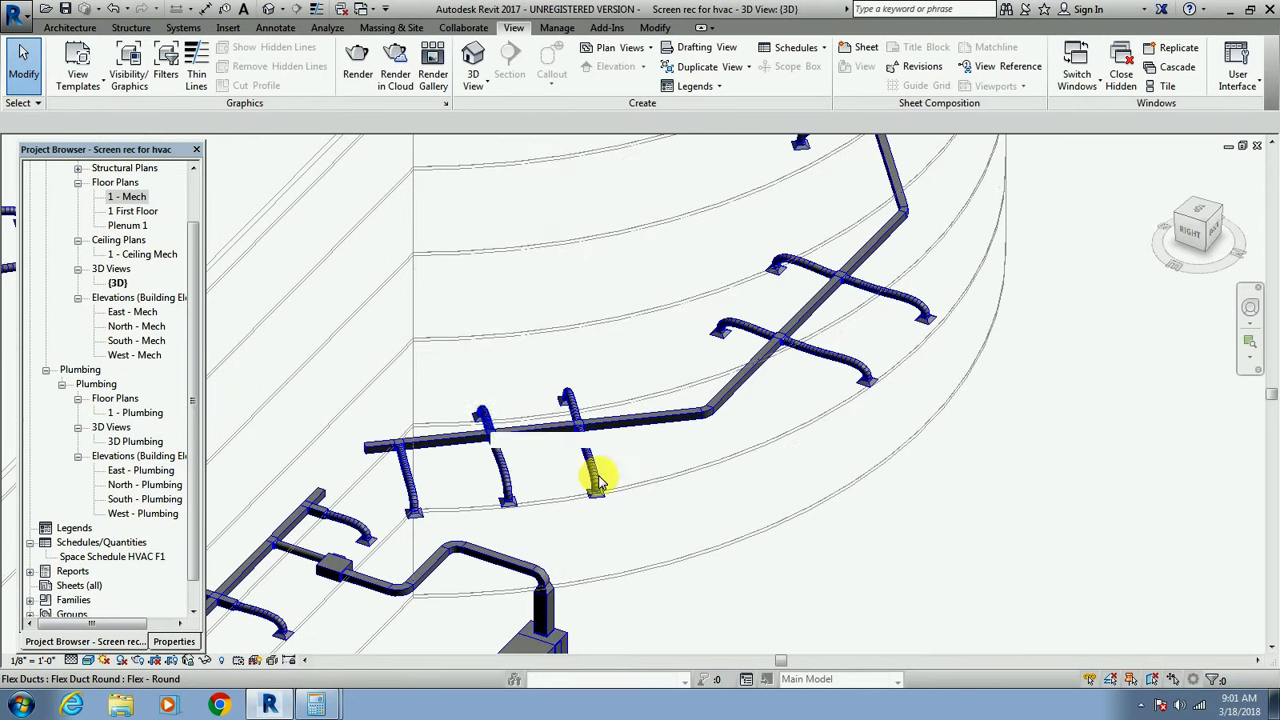
scroll(632, 500, "down", 5)
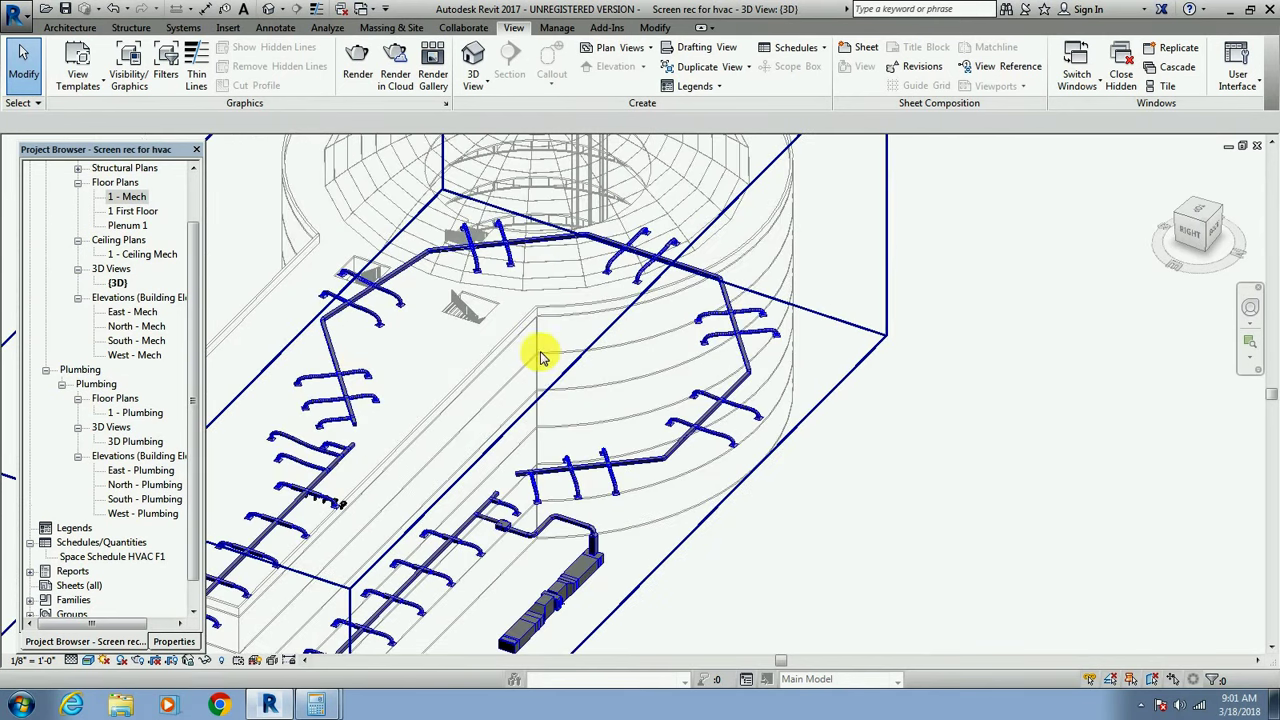
scroll(720, 388, "down", 3)
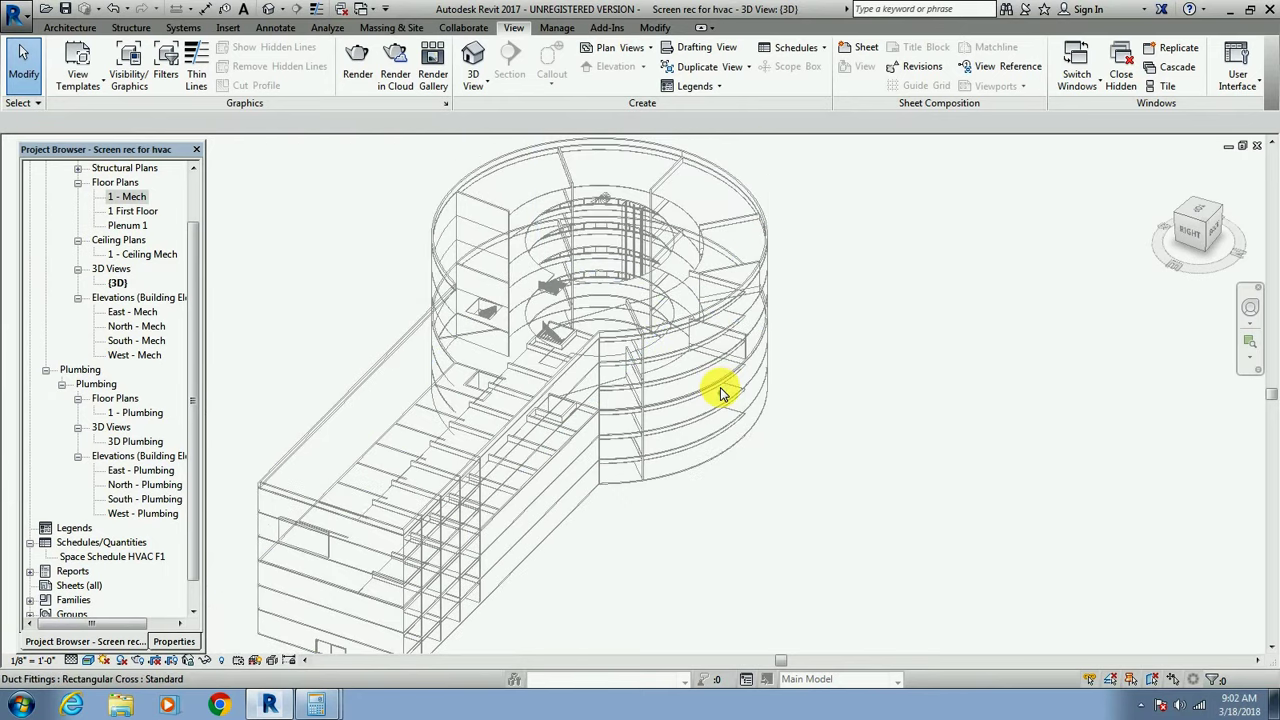